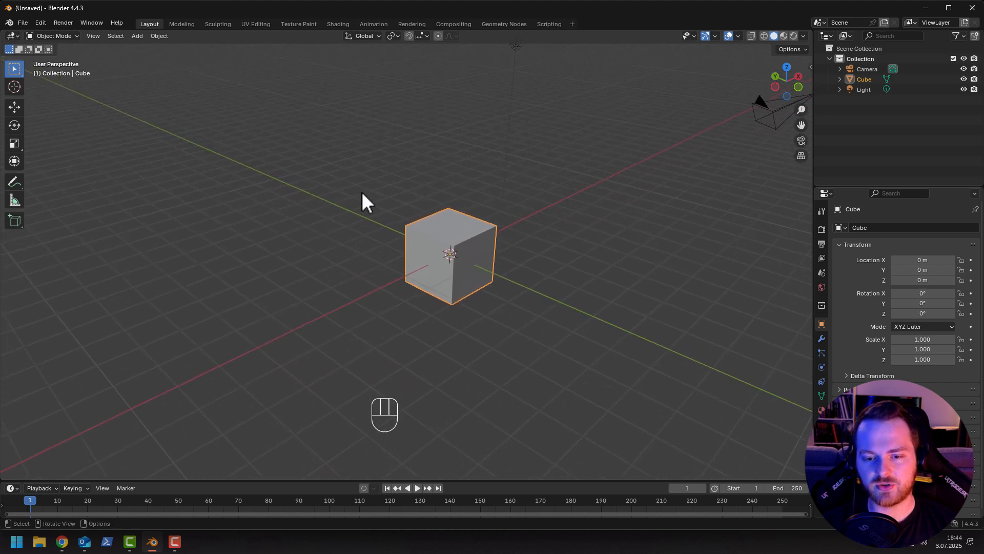
Examine the default cube by orbiting, panning and zooming the view around it.
middle_drag(363, 198, 380, 211)
scroll(461, 240, up, 5)
scroll(460, 239, down, 5)
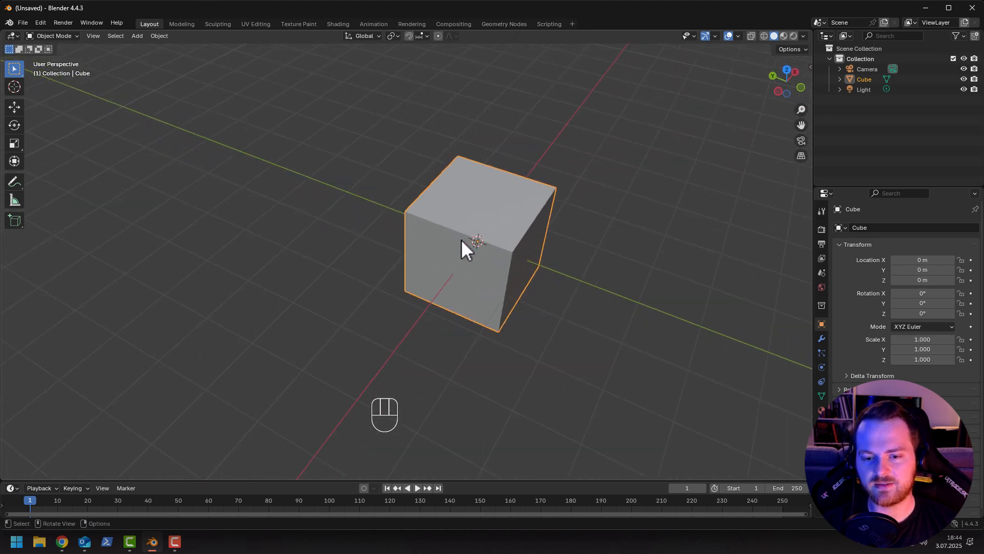
shift+middle_drag(371, 274, 398, 250)
scroll(350, 269, up, 4)
scroll(368, 257, down, 6)
scroll(369, 256, up, 6)
shift+middle_drag(351, 225, 339, 252)
scroll(349, 251, down, 3)
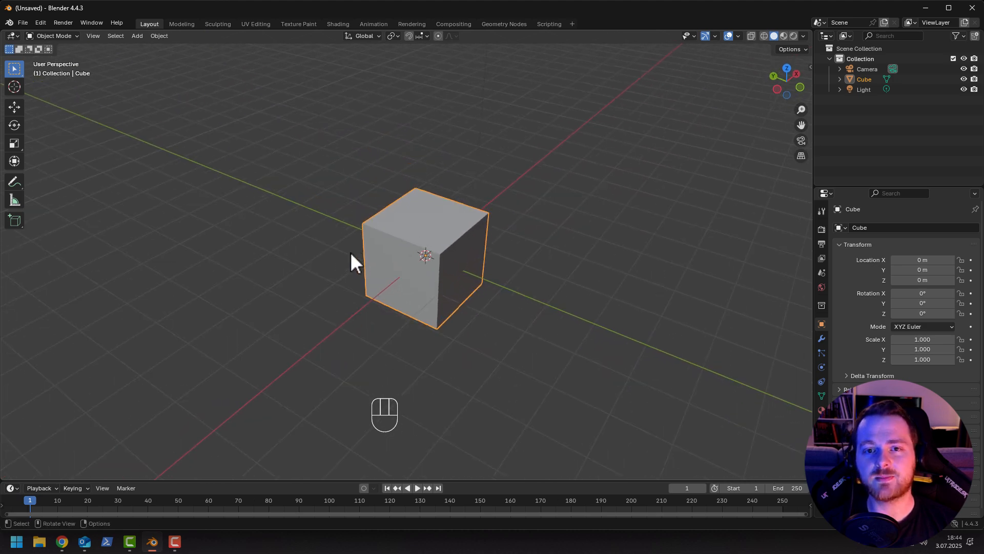
scroll(351, 253, down, 2)
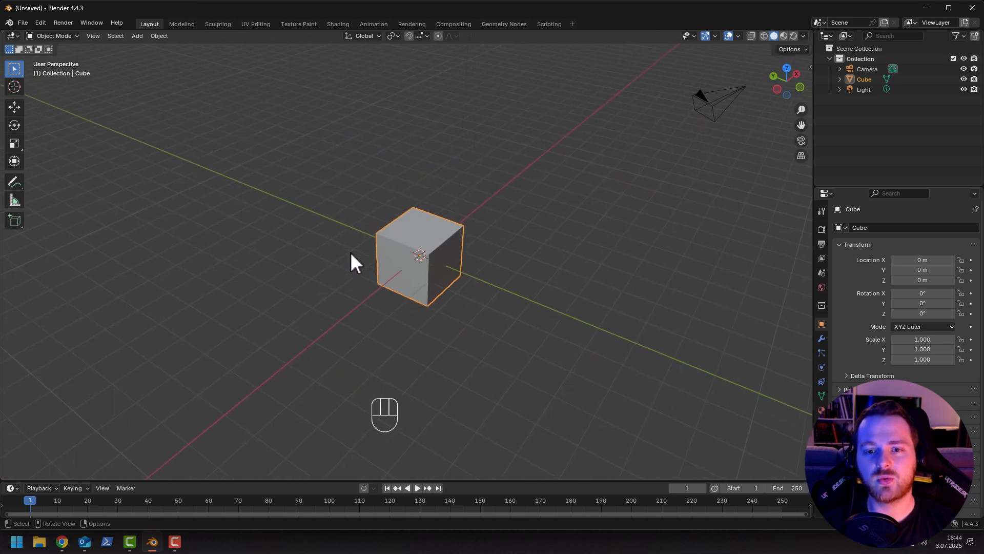
Select the cube, the camera and the light one after another, ending with the cube selected.
click(440, 251)
middle_drag(435, 318, 432, 306)
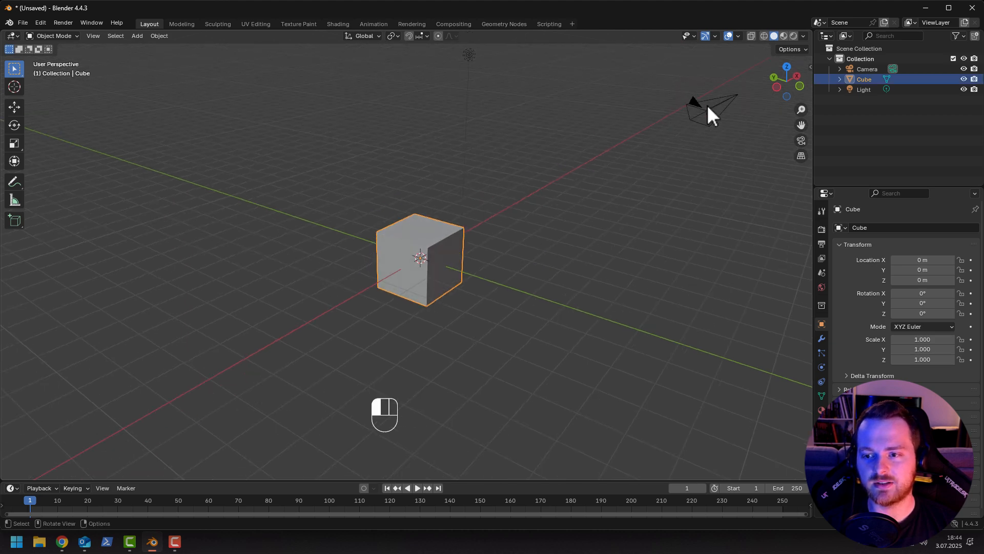
click(706, 105)
click(469, 56)
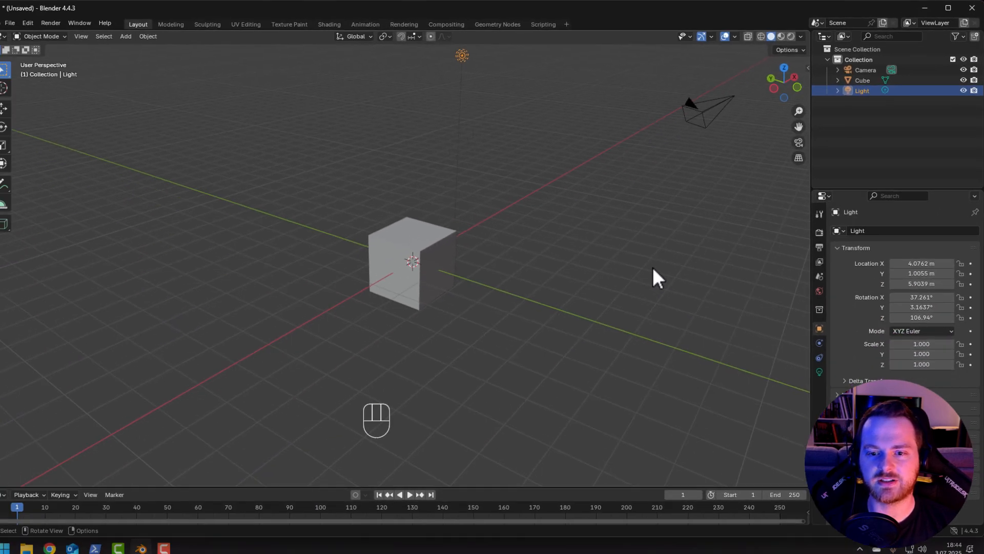
click(404, 241)
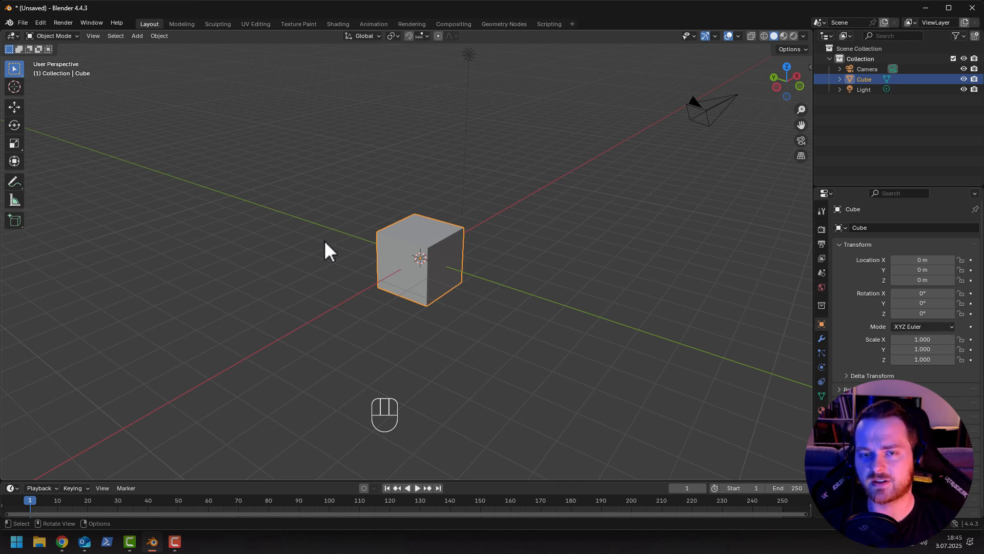
Select the camera object, frame the view on it and look at it from another side.
scroll(352, 253, up, 5)
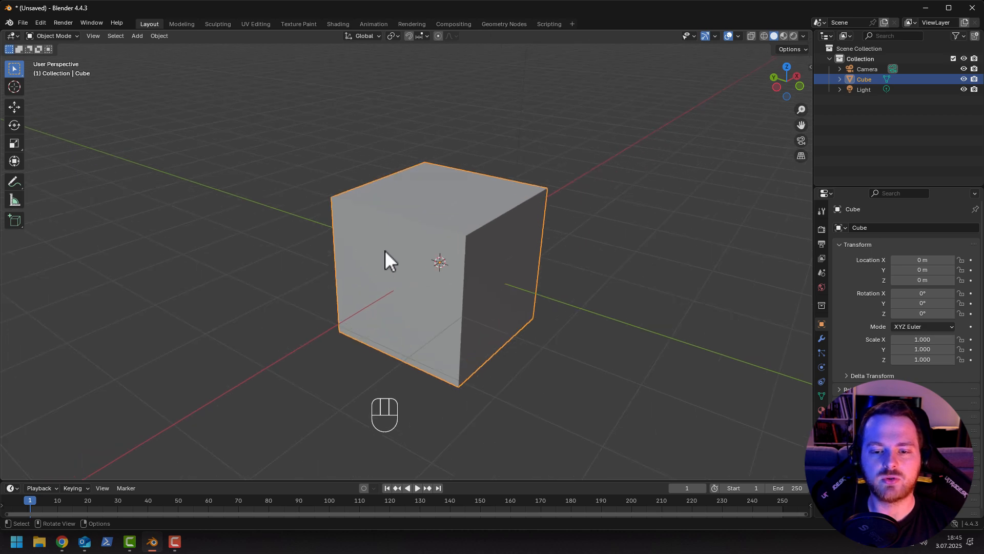
scroll(385, 251, up, 4)
shift+middle_drag(382, 250, 286, 278)
scroll(372, 279, up, 2)
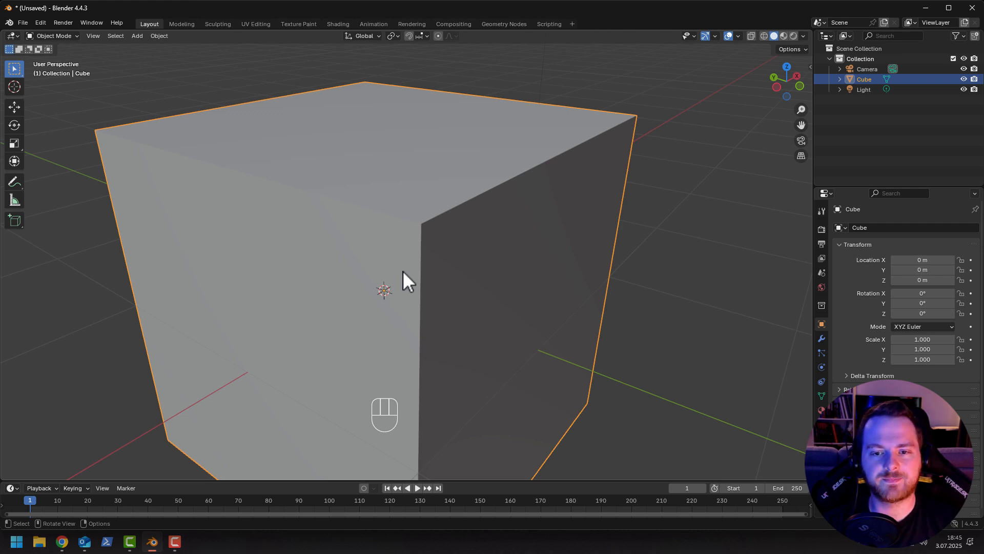
scroll(403, 272, down, 5)
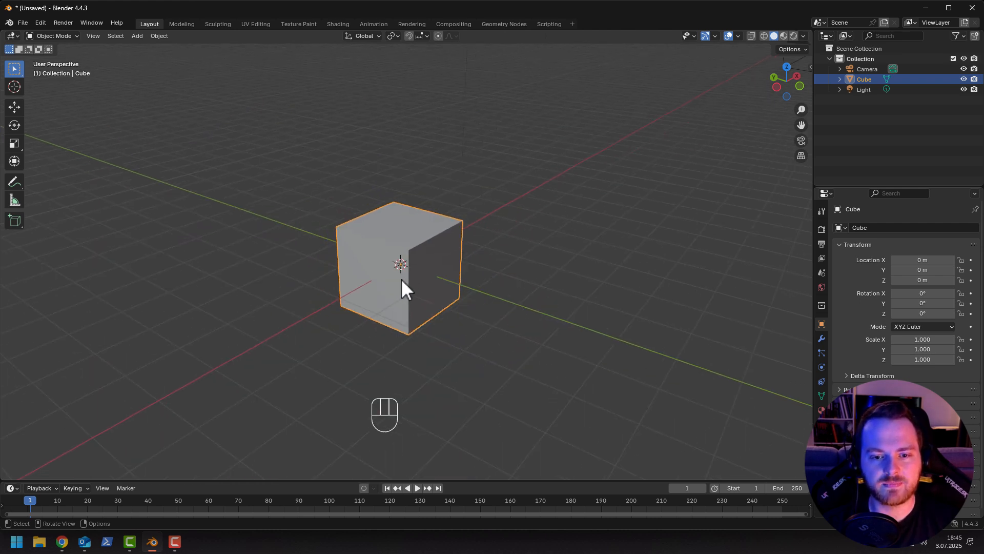
click(866, 70)
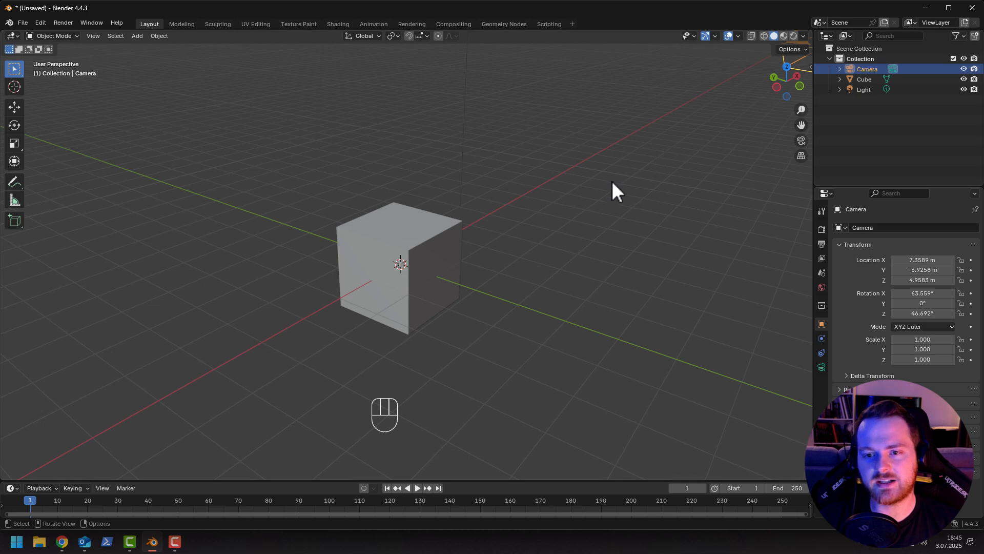
key(KP_Decimal)
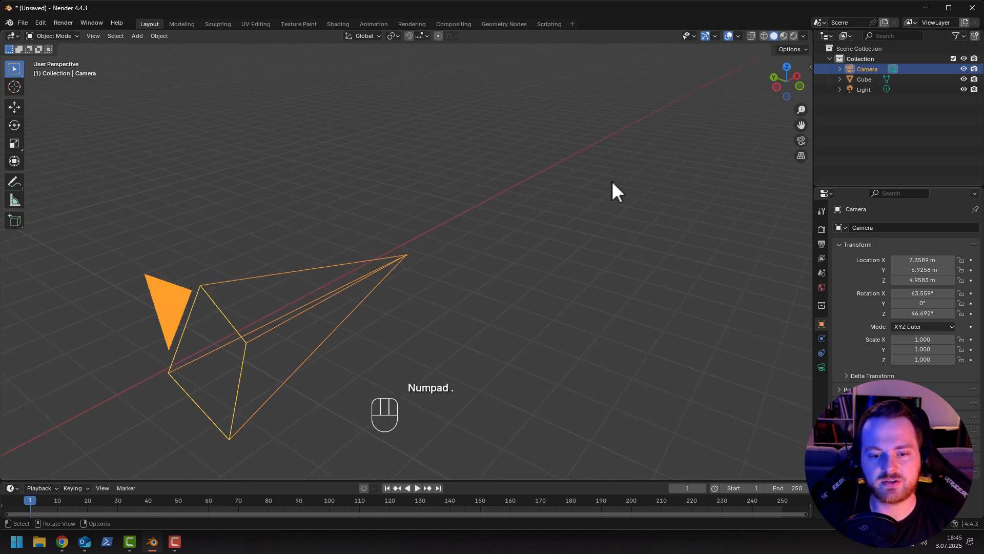
middle_drag(352, 297, 466, 271)
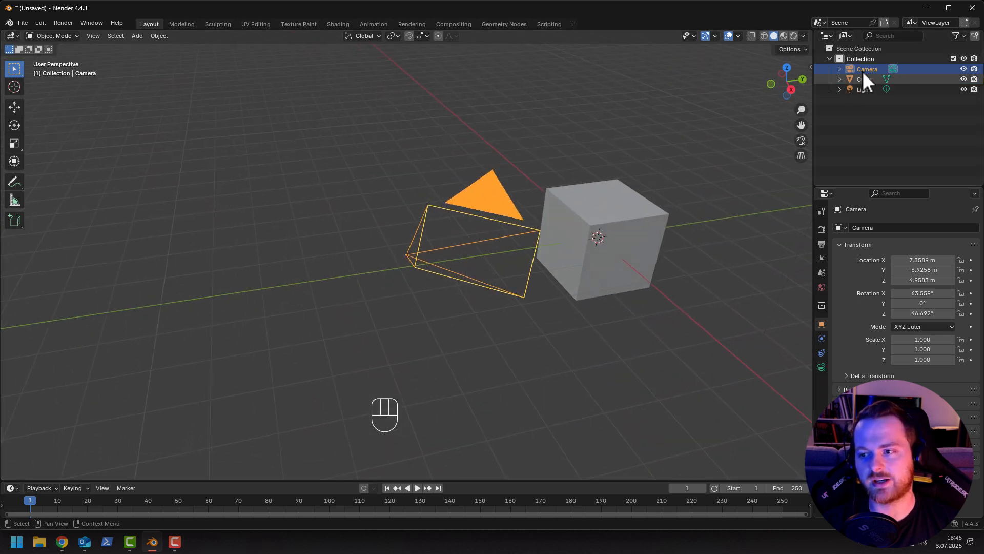
Select the cube and frame the view on it.
click(596, 234)
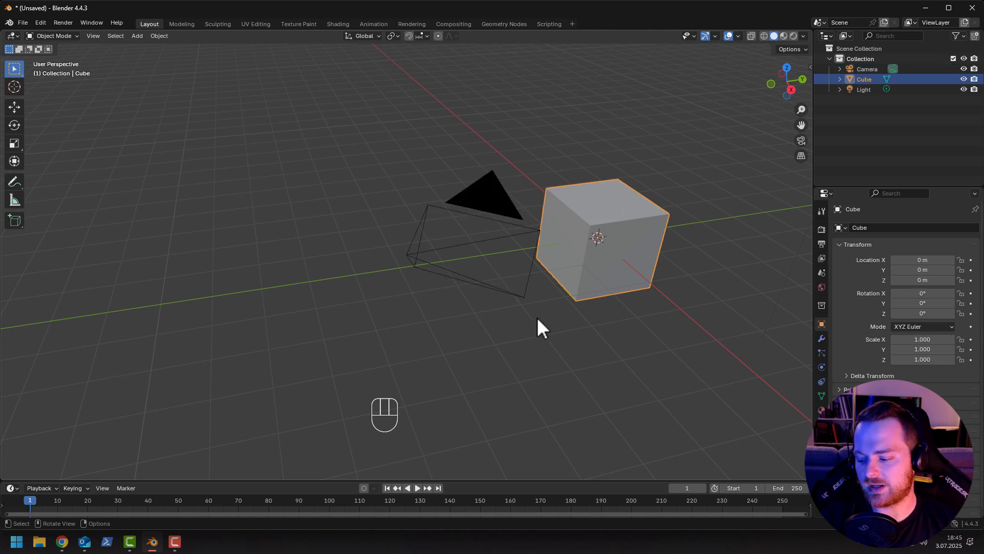
key(KP_Decimal)
middle_drag(547, 246, 513, 247)
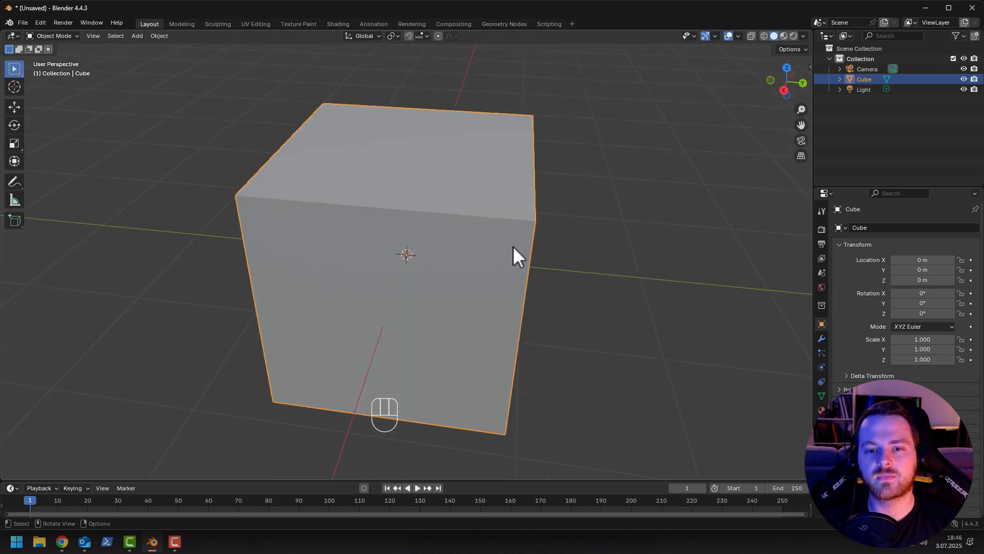
scroll(512, 245, down, 2)
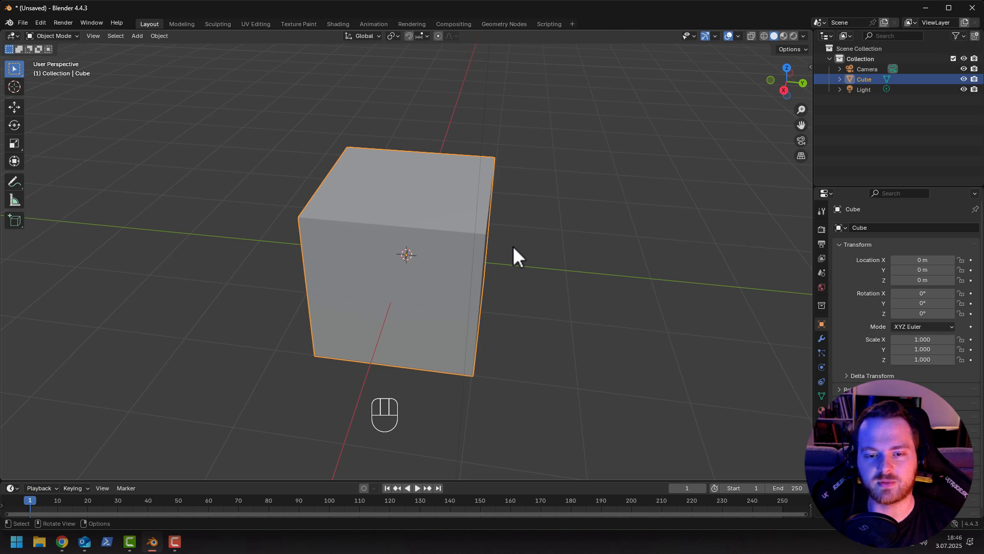
Align the view to the cube's right, top and bottom sides using the axis gizmo.
middle_drag(352, 199, 411, 221)
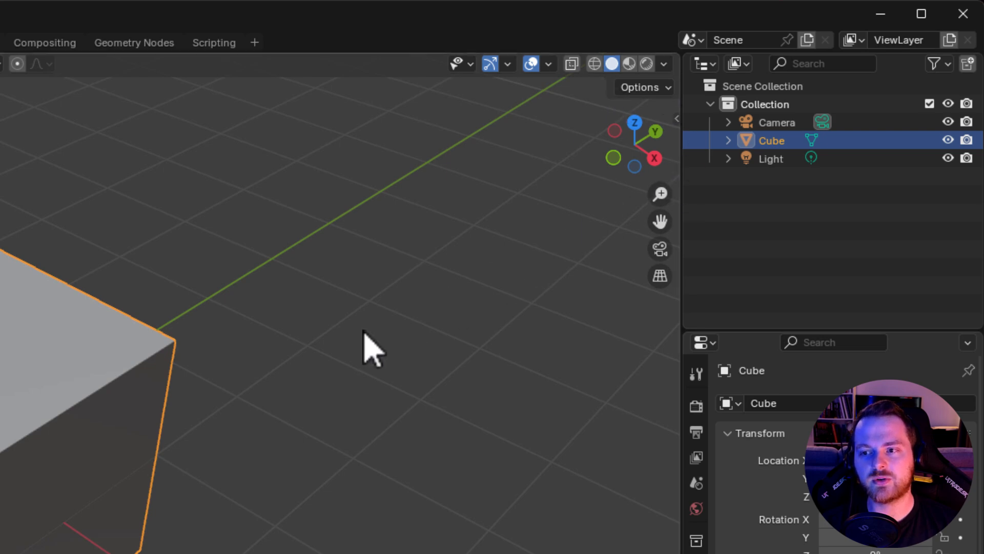
middle_drag(369, 347, 232, 372)
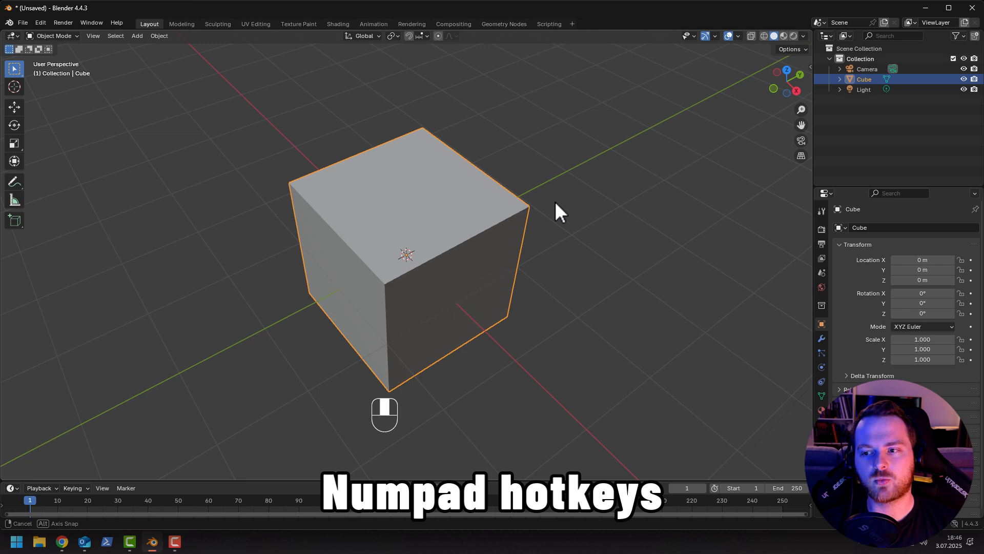
middle_drag(559, 210, 494, 190)
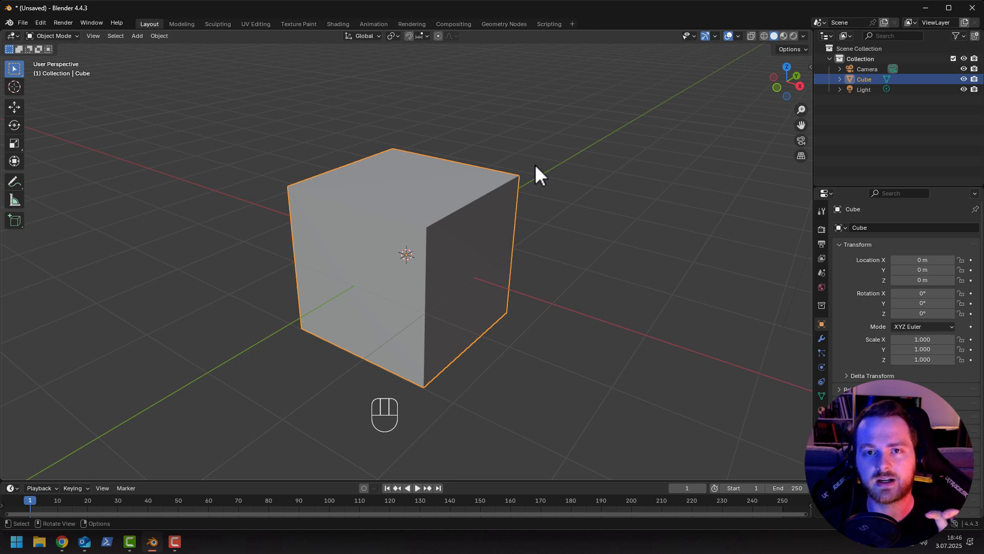
click(799, 87)
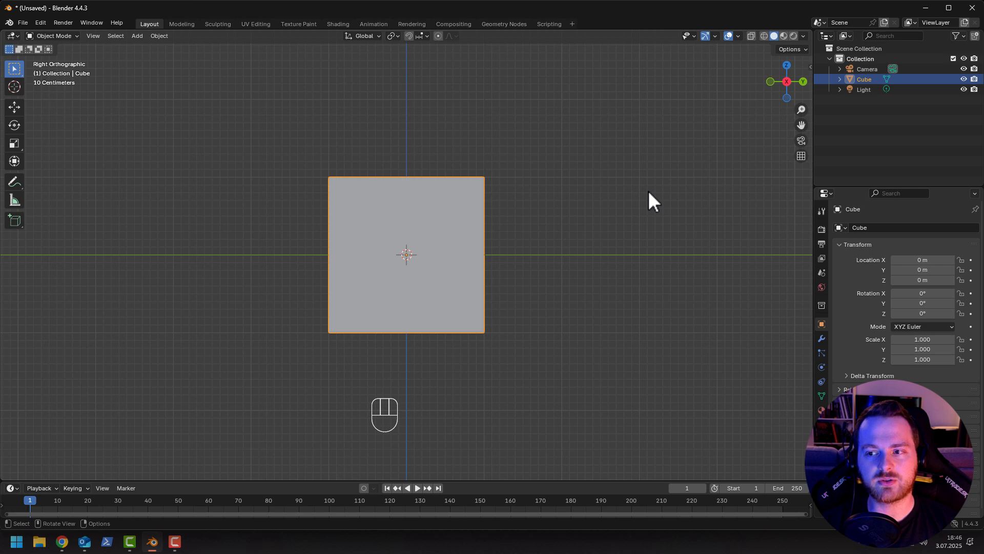
click(784, 64)
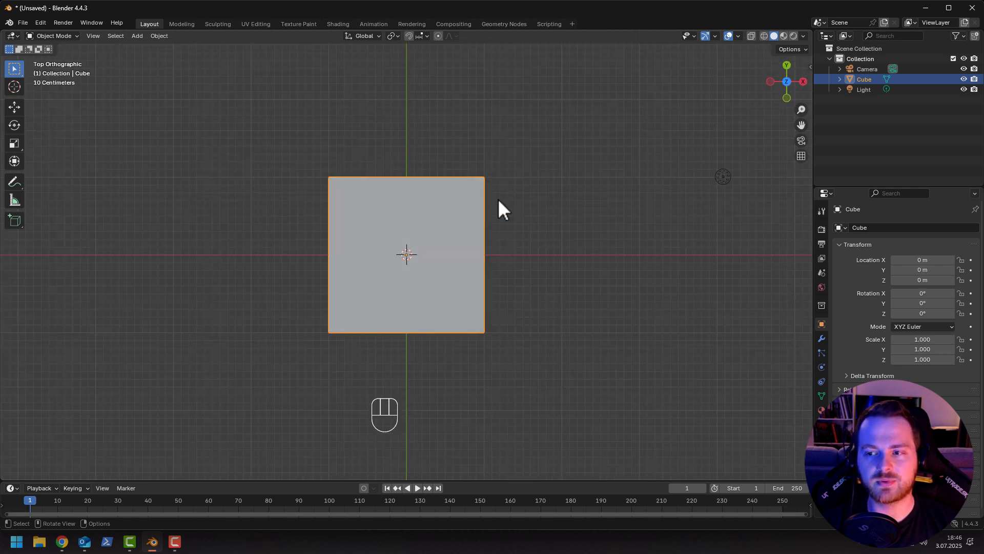
click(786, 83)
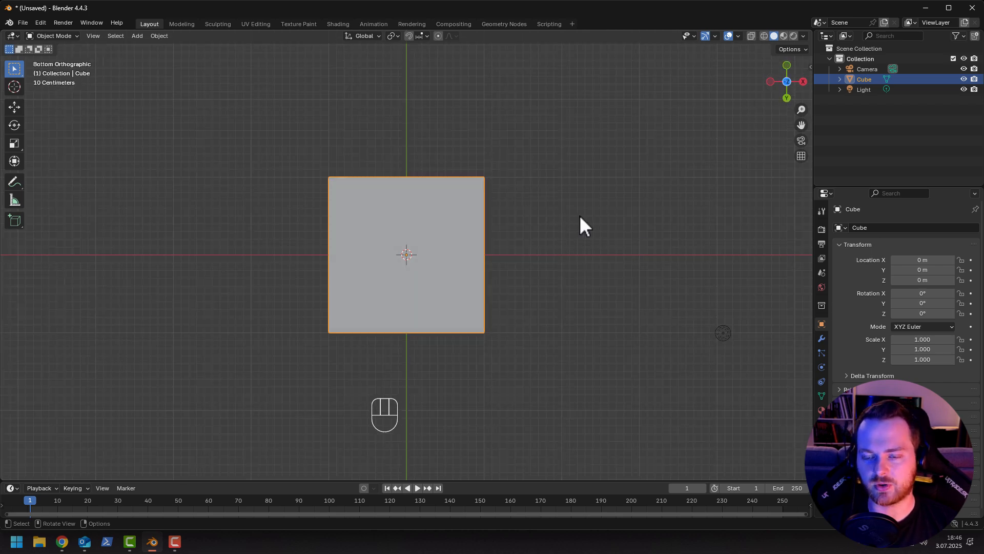
Leave the bottom view and step through the cube's top, opposite, front and right views.
middle_drag(566, 219, 518, 378)
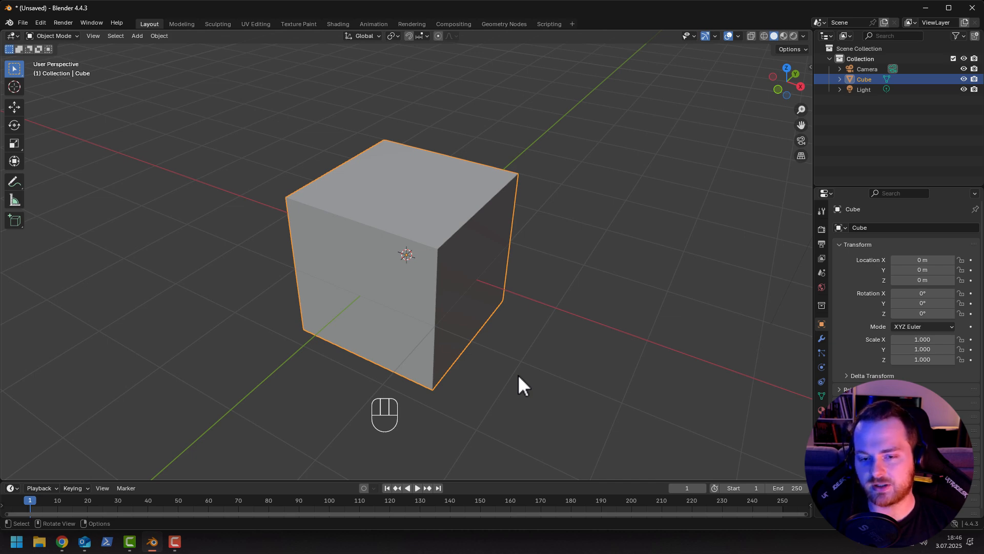
key(KP_7)
key(KP_9)
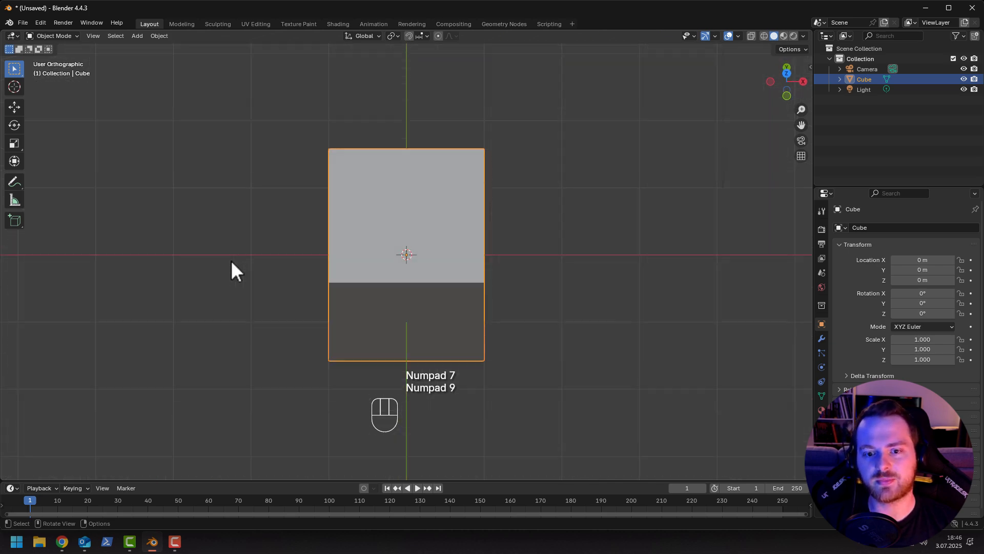
key(KP_1)
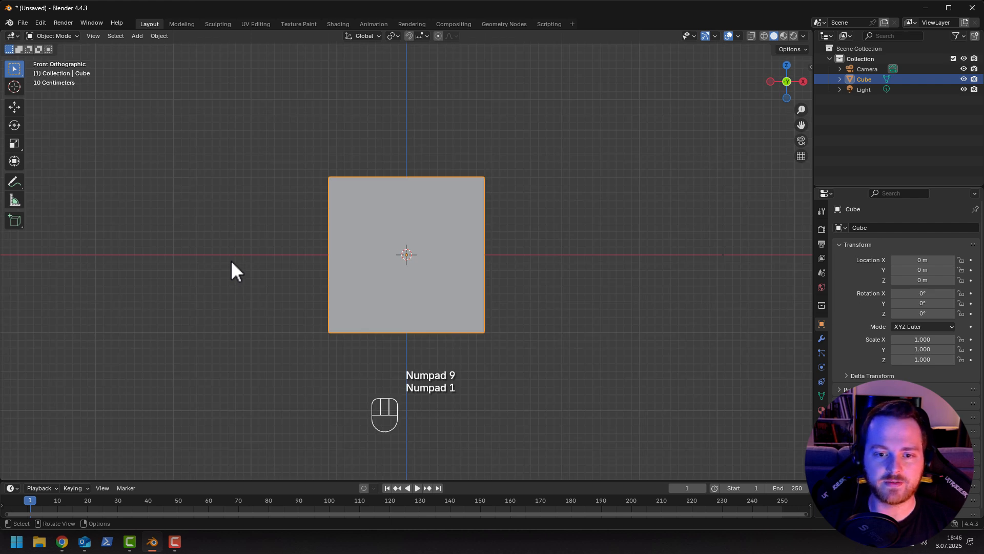
key(KP_3)
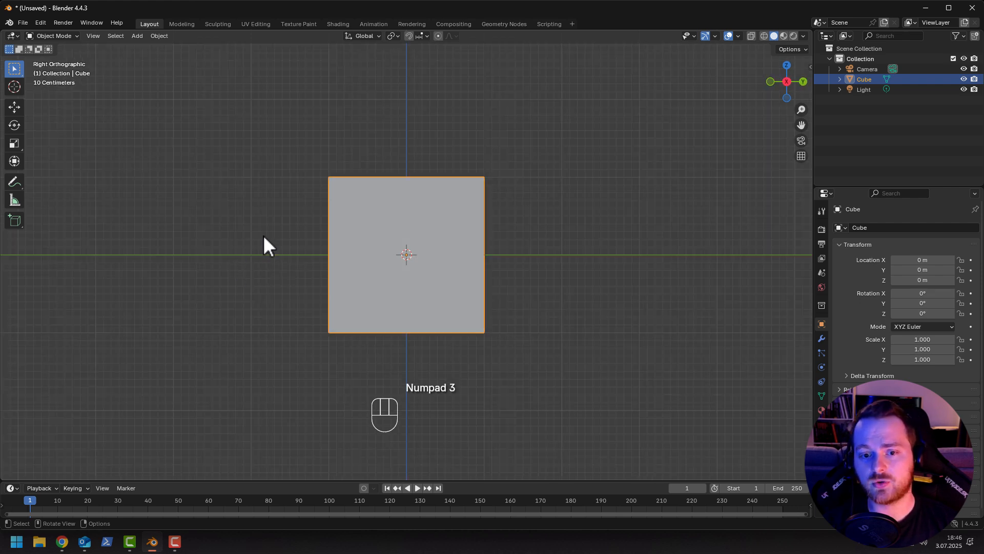
Orbit back to a perspective angle and choose the Top view from the View pie.
middle_drag(296, 226, 263, 256)
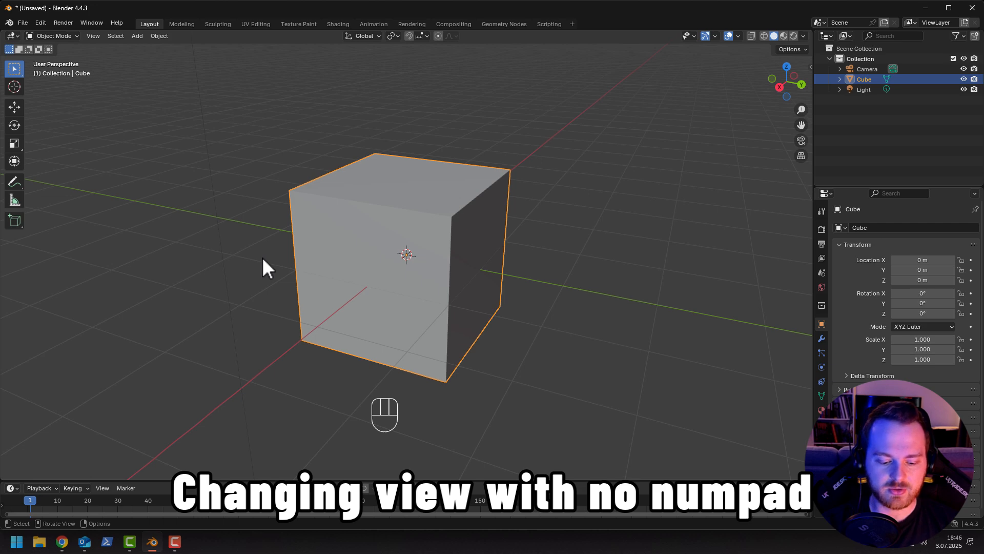
key(grave)
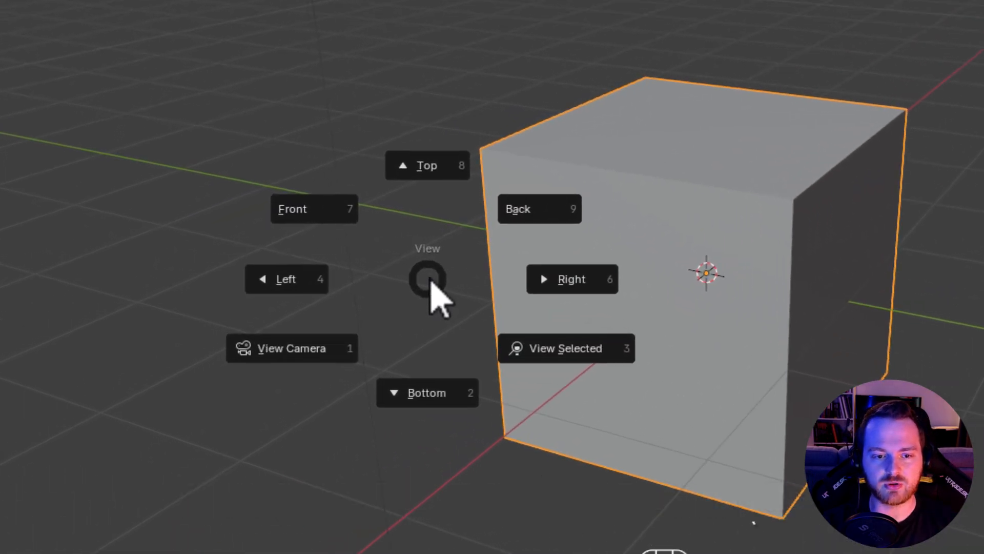
click(421, 173)
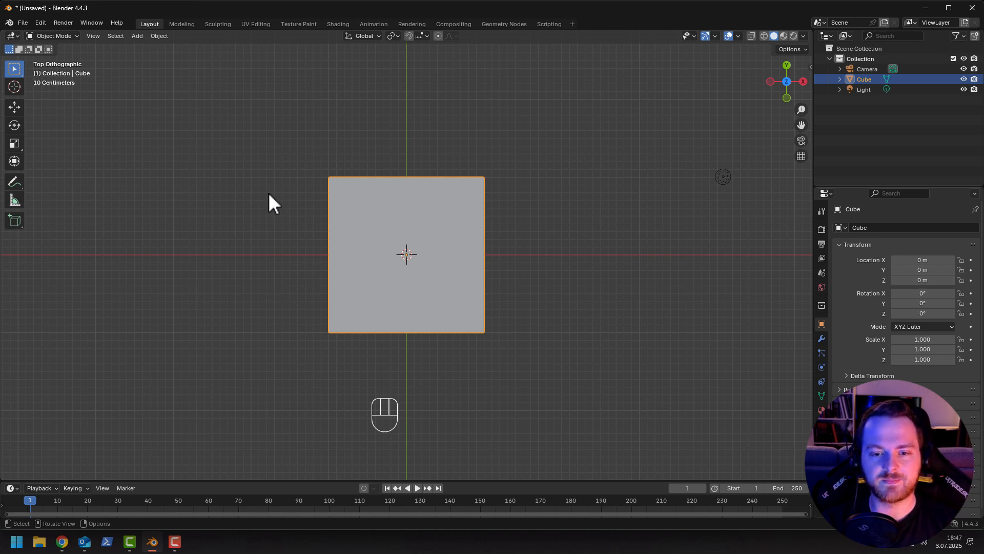
Return to an angled view of the cube and switch it from perspective to orthographic projection.
middle_drag(298, 218, 245, 155)
scroll(245, 155, down, 3)
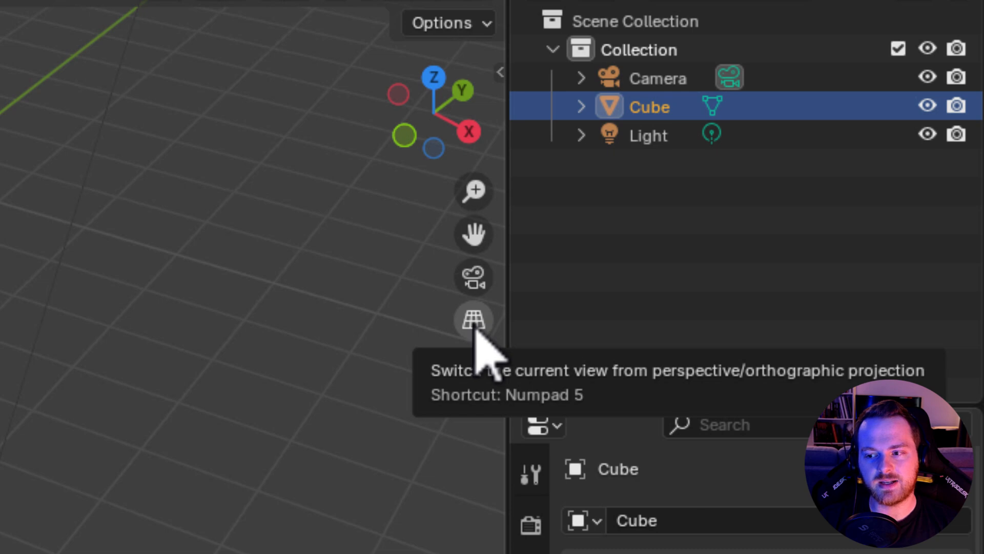
click(475, 324)
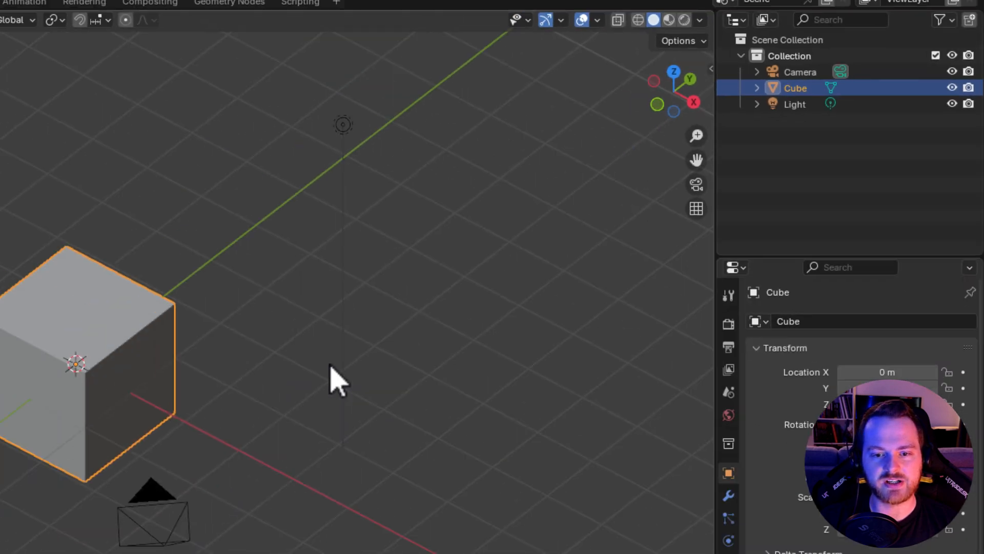
middle_drag(331, 366, 308, 333)
middle_drag(552, 236, 568, 249)
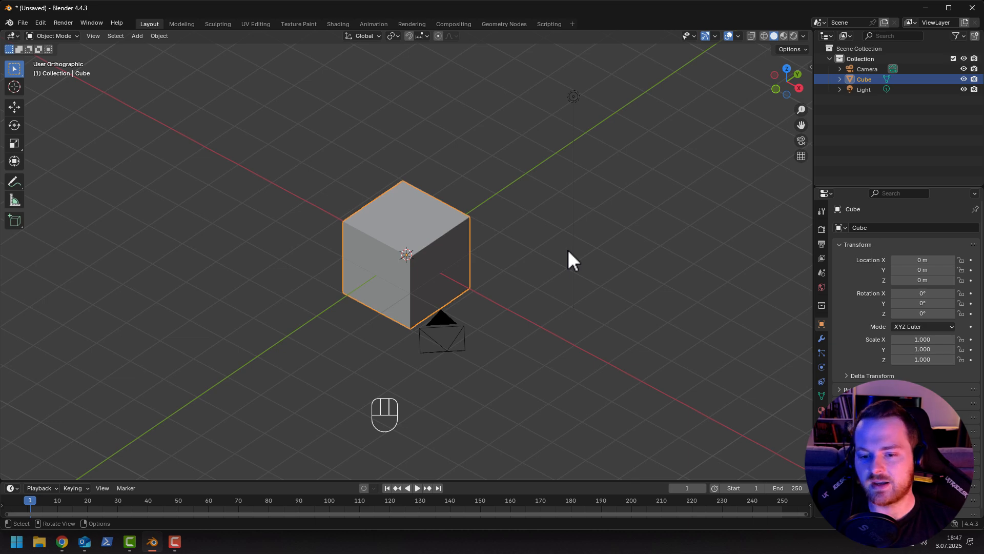
Toggle repeatedly between perspective and orthographic projection, ending in perspective.
key(KP_5)
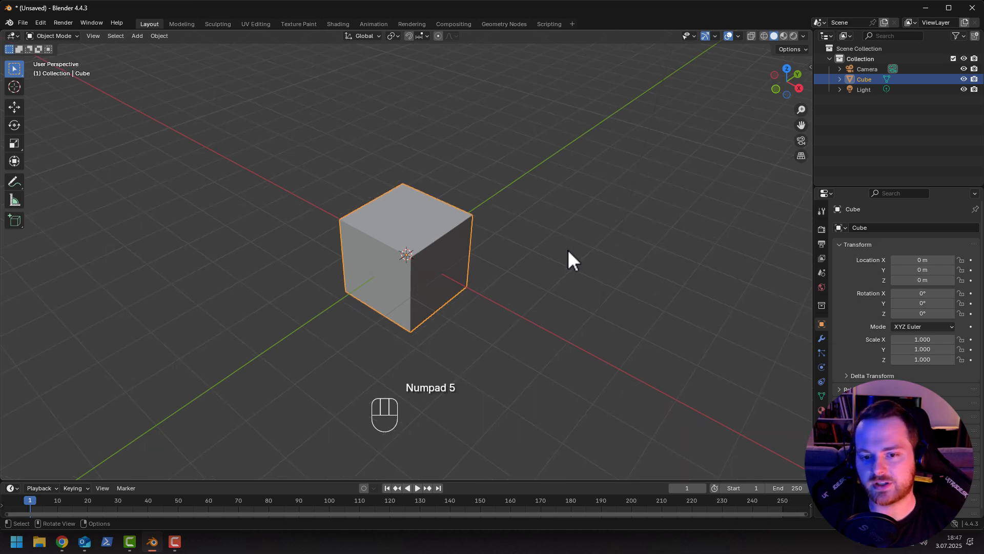
key(KP_5)
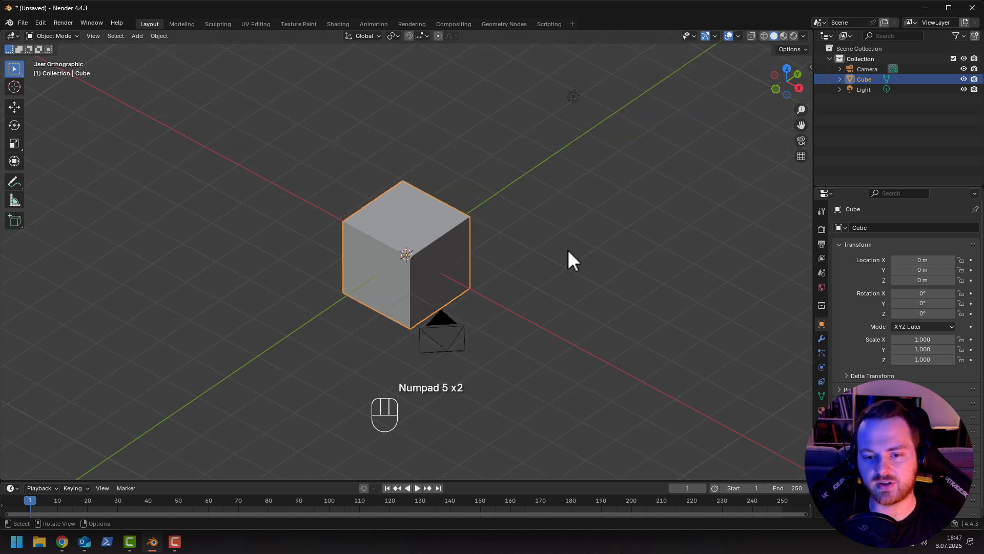
key(KP_5)
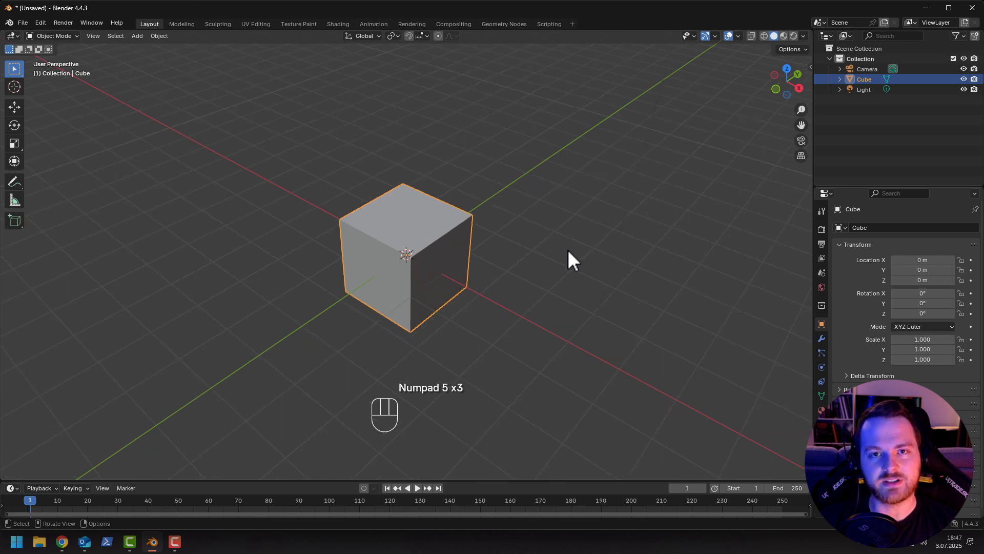
key(KP_5)
key(KP_5)
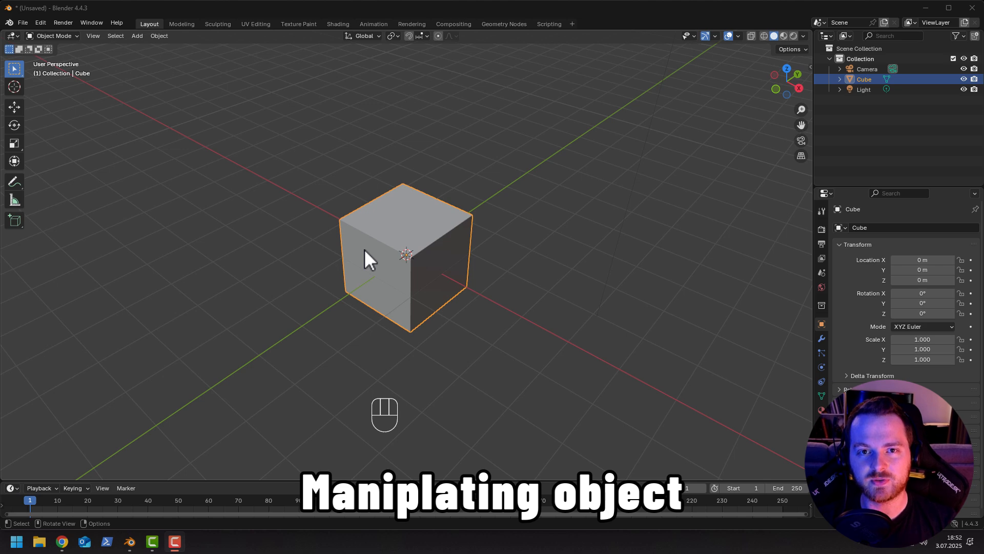
Deselect and reselect the cube, try the Move, Rotate and Scale tools in turn, and return to the selection tool.
click(276, 266)
click(441, 246)
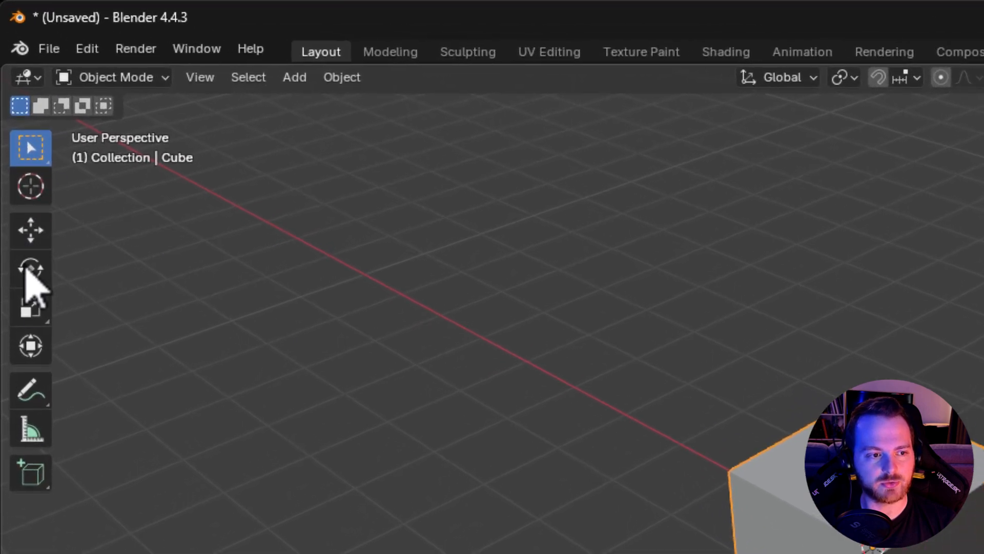
click(31, 237)
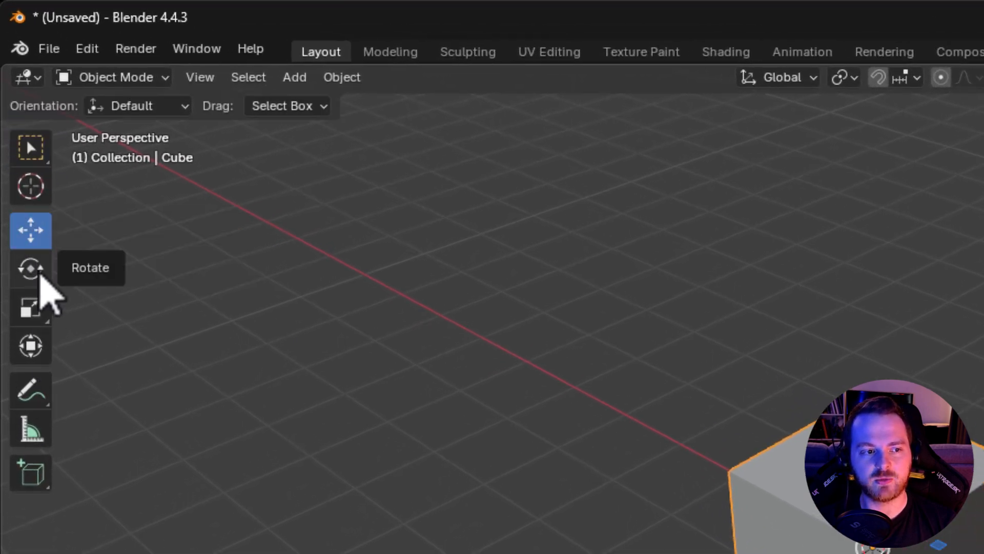
click(31, 269)
click(32, 307)
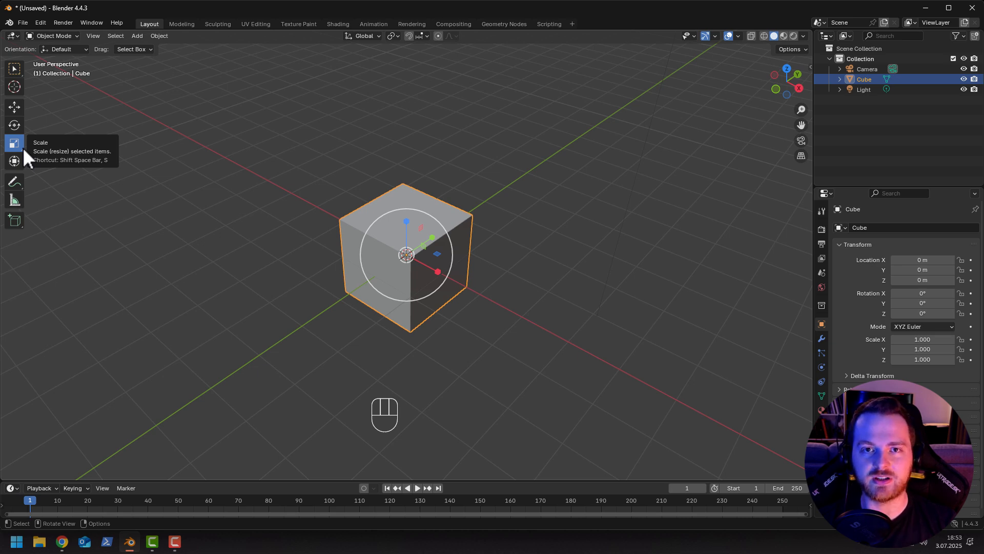
click(14, 69)
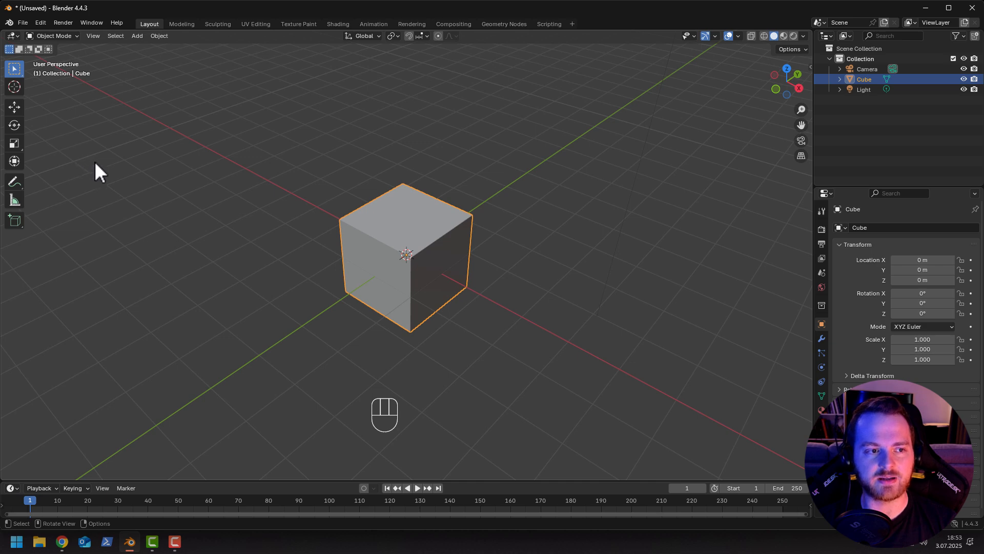
Box-select the cube, switch to circle selection and deselect the cube by picking empty space.
drag(303, 174, 478, 305)
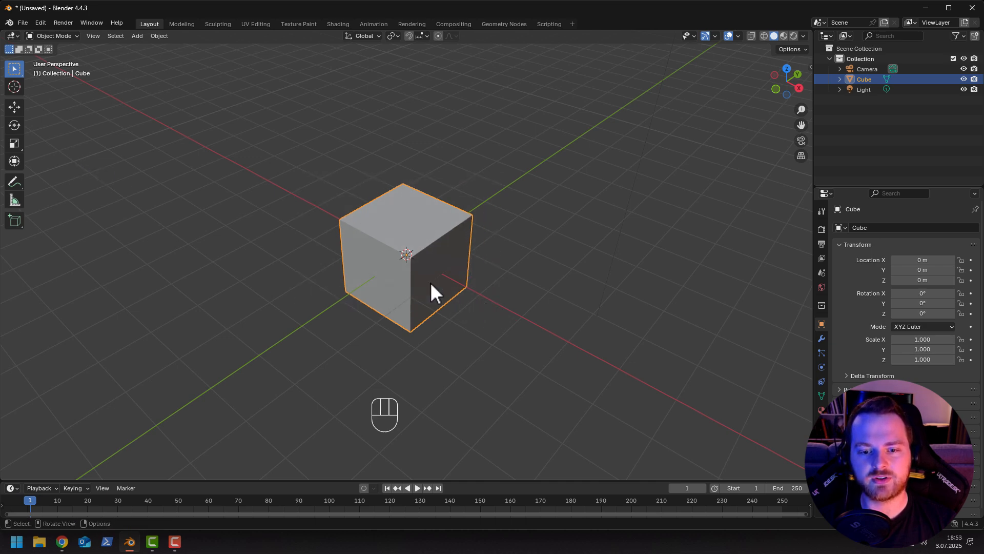
drag(249, 143, 516, 318)
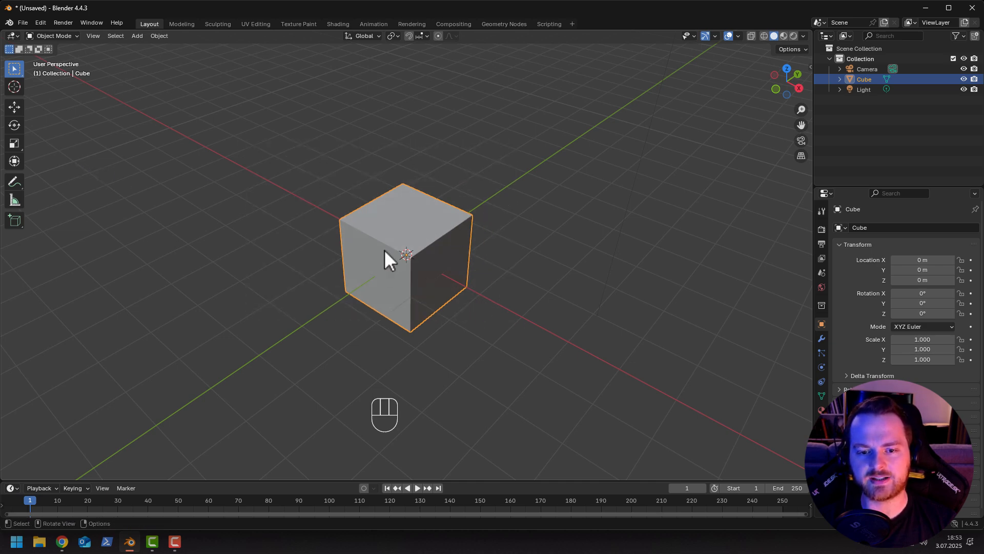
key(w)
click(315, 187)
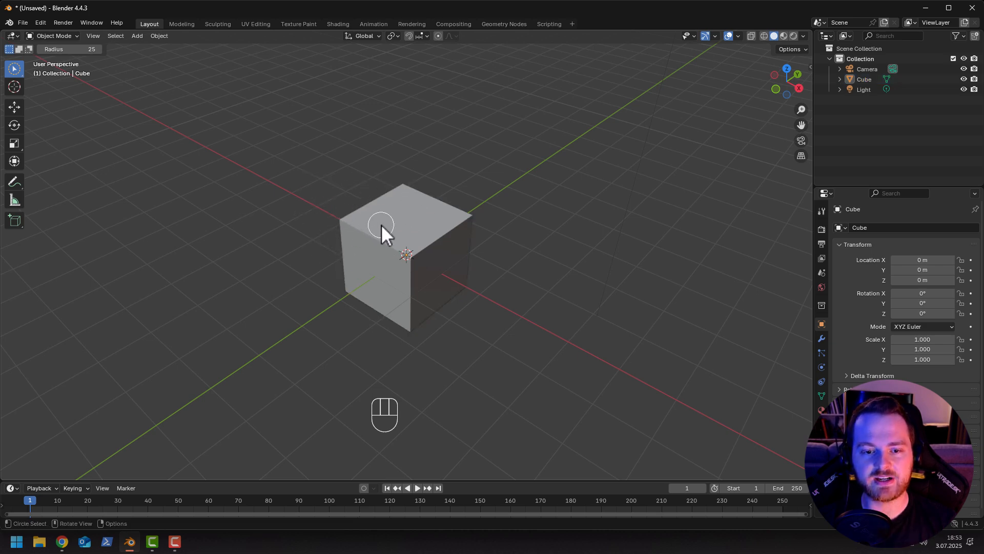
Cycle the selection tool's modes back to box selection and select the cube with a box around it.
key(w)
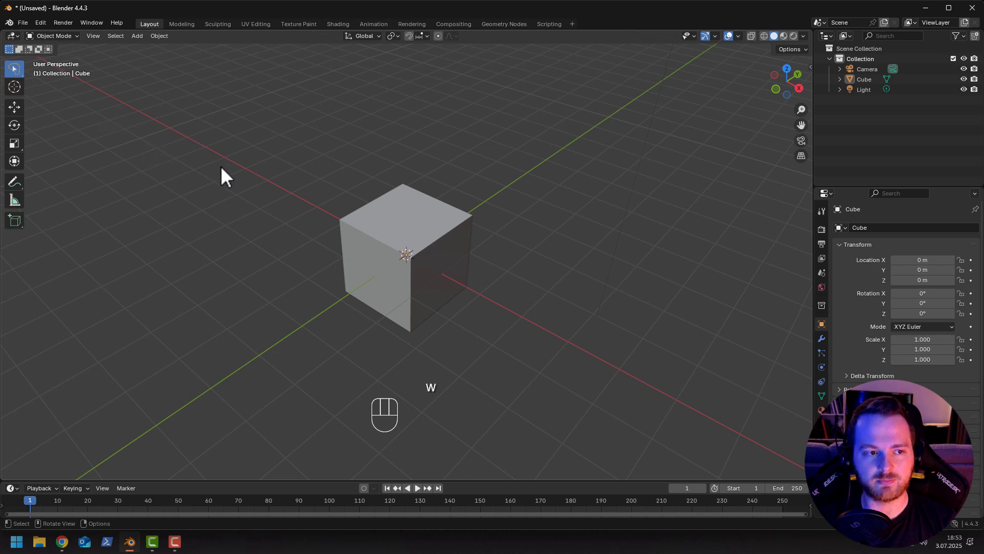
key(w)
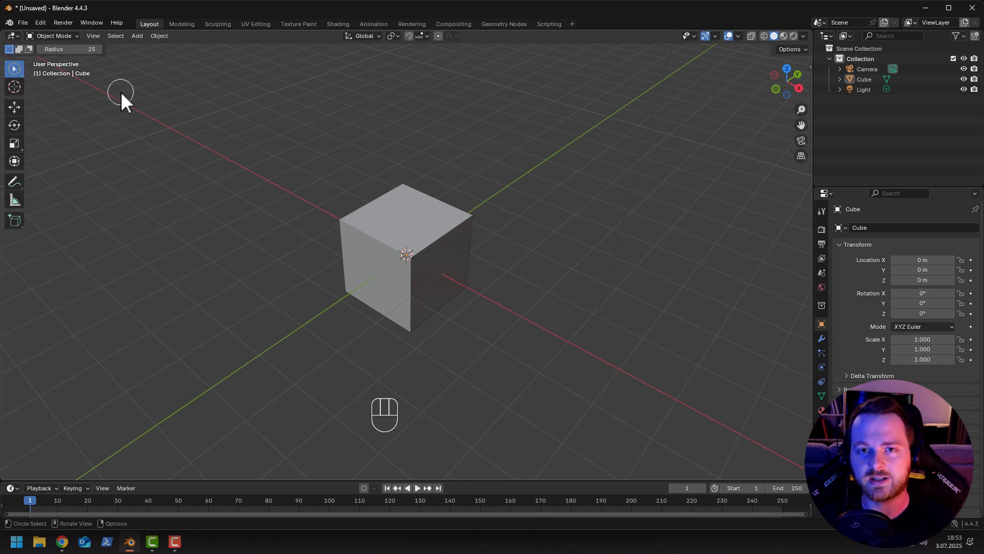
key(w)
key(w)
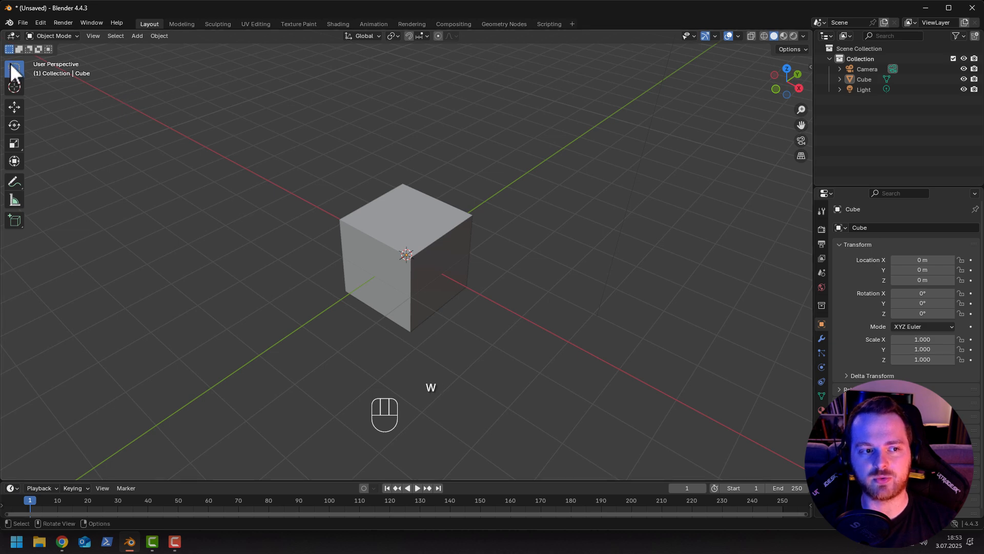
drag(273, 130, 578, 340)
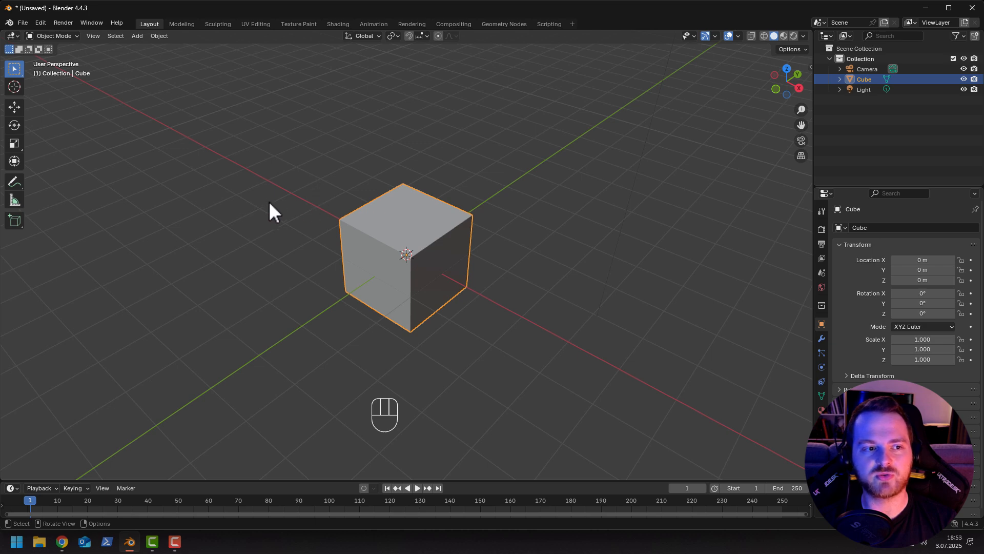
Cycle repeatedly through all the selection tool's modes, ending in box selection.
key(w)
key(w)
key(w)
key(w)
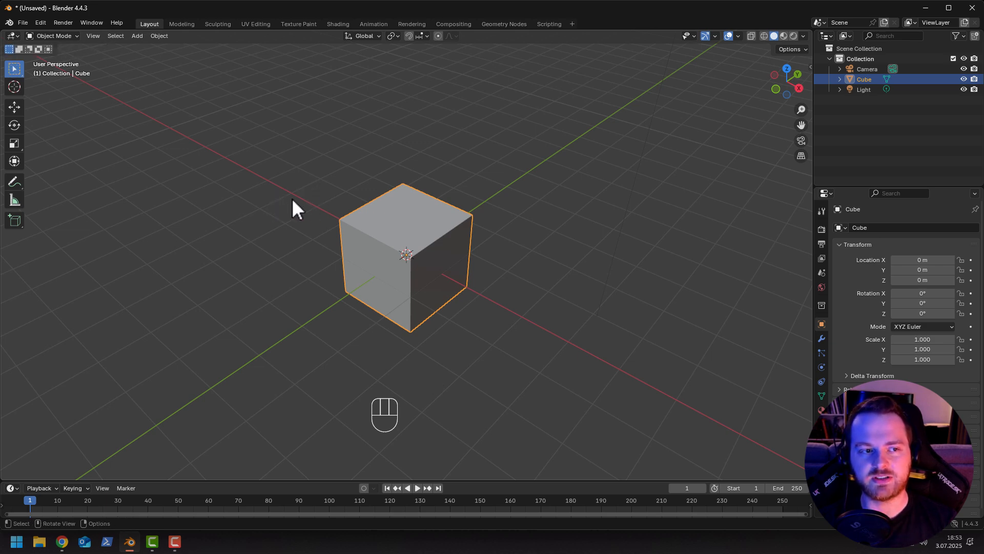
key(w)
key(w)
key(w)
key(w)
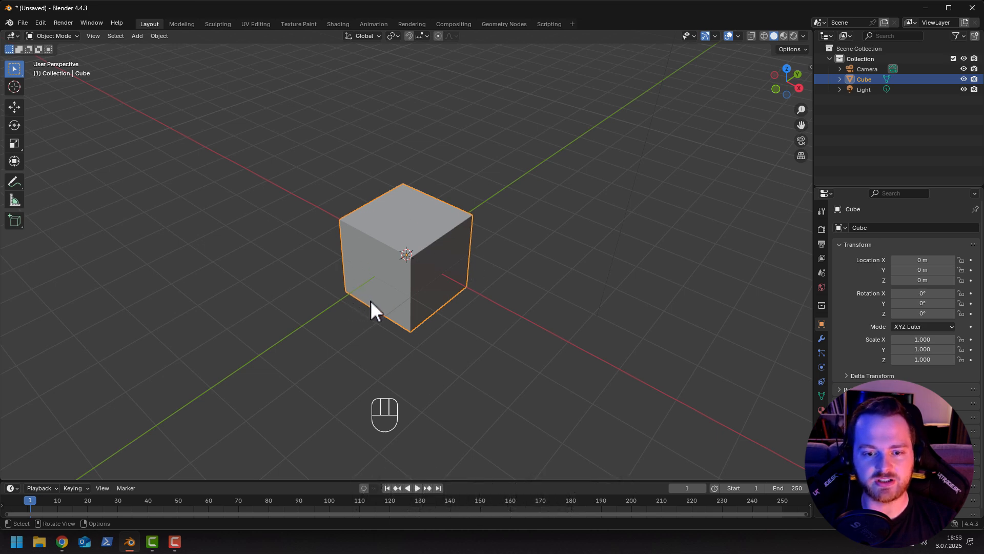
Try moving the cube freely from an angled view and from a low view on another side.
key(g)
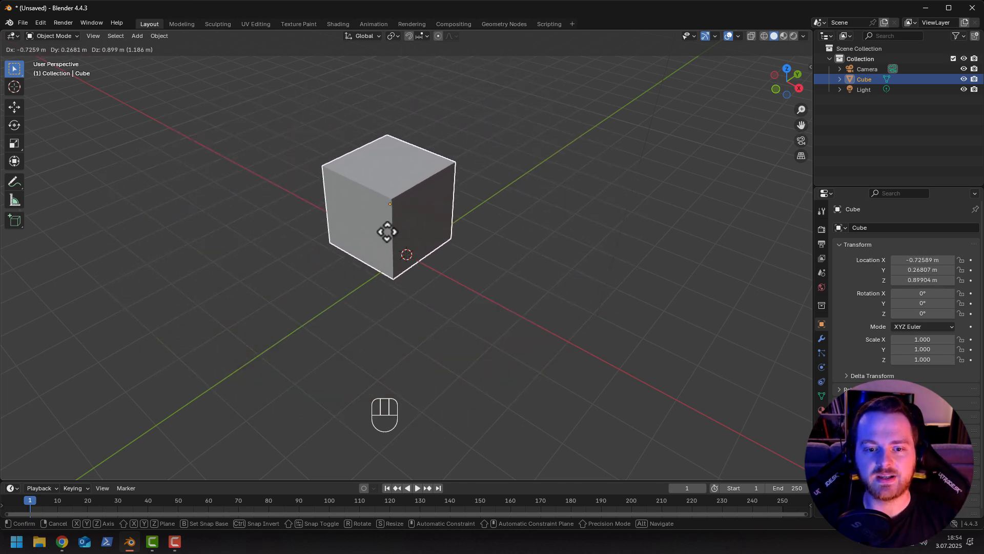
right_click(350, 268)
middle_drag(350, 267, 222, 229)
key(g)
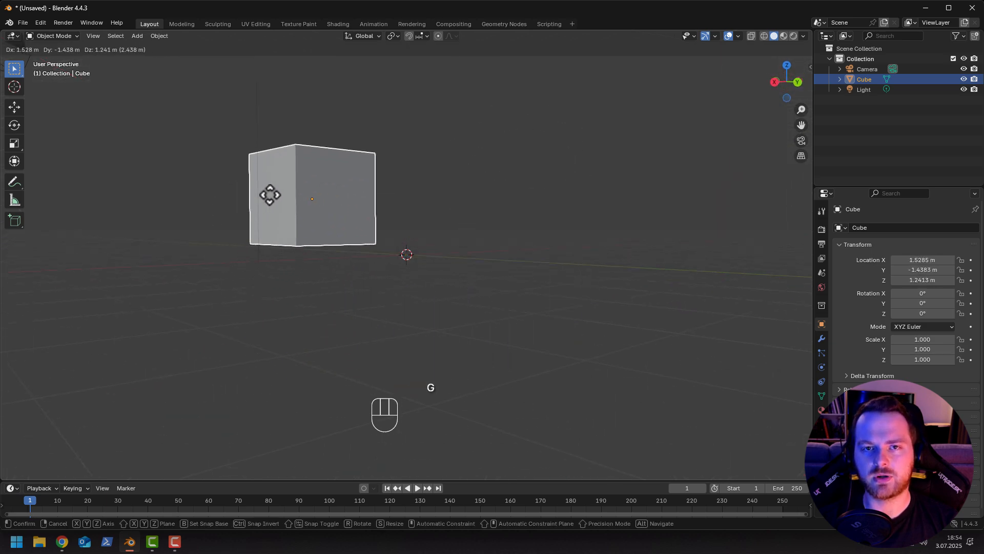
right_click(340, 189)
middle_drag(295, 175, 409, 275)
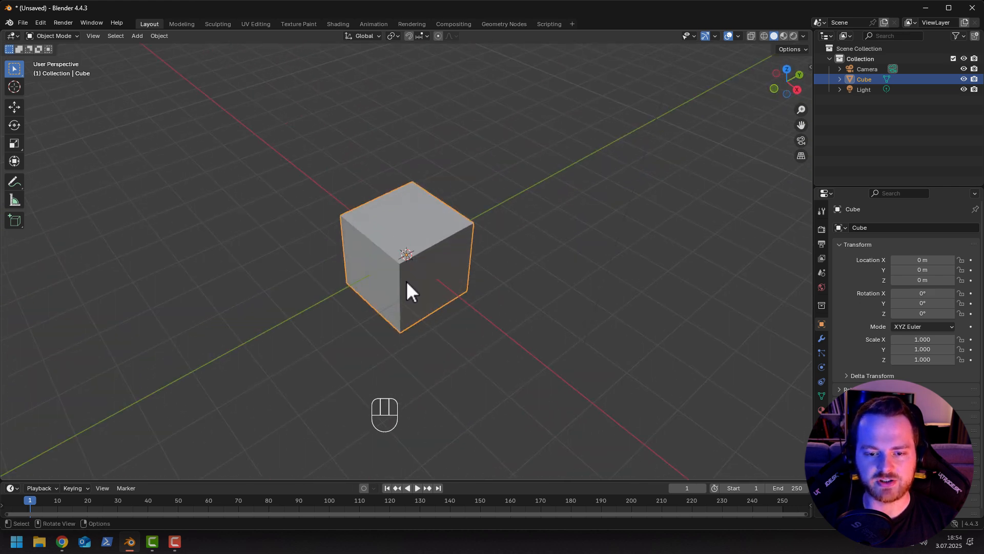
Try moving the cube constrained to the global X, Y and Z axes in turn.
key(g)
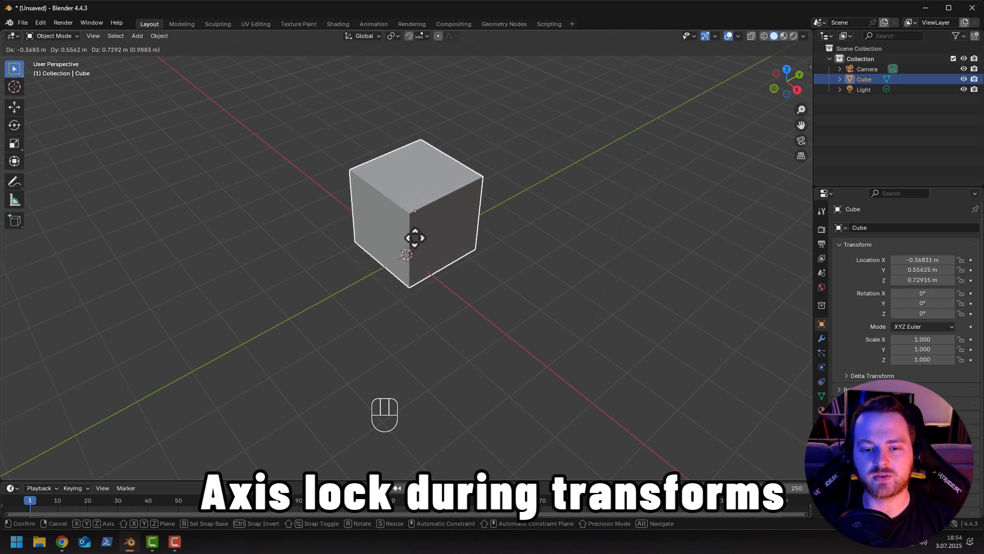
key(x)
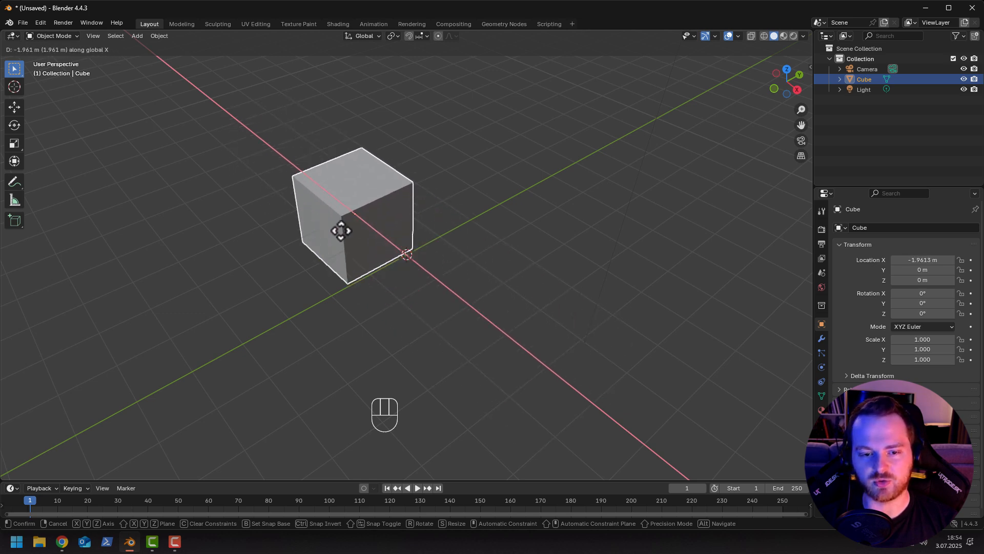
key(y)
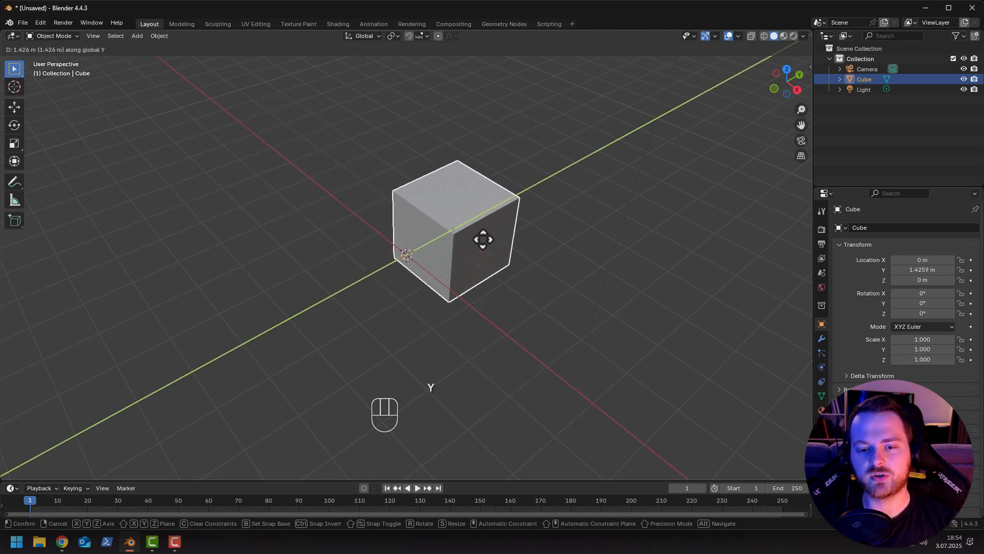
key(z)
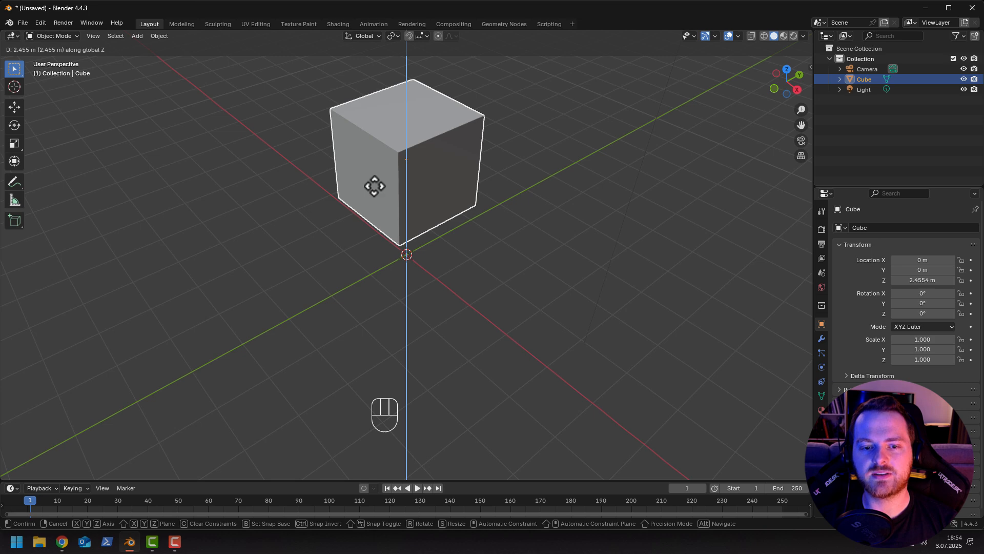
key(Escape)
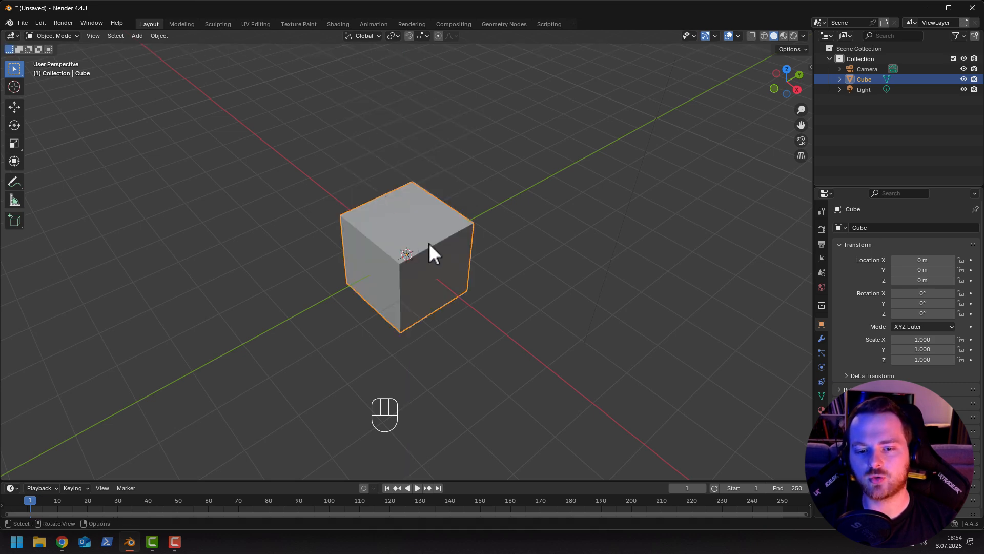
key(g)
right_click(183, 130)
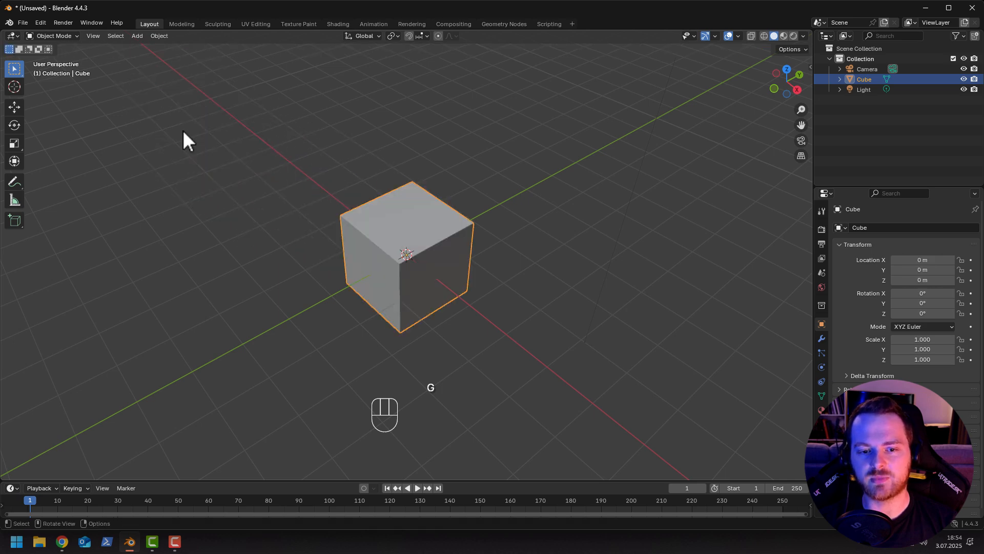
key(g)
right_click(364, 233)
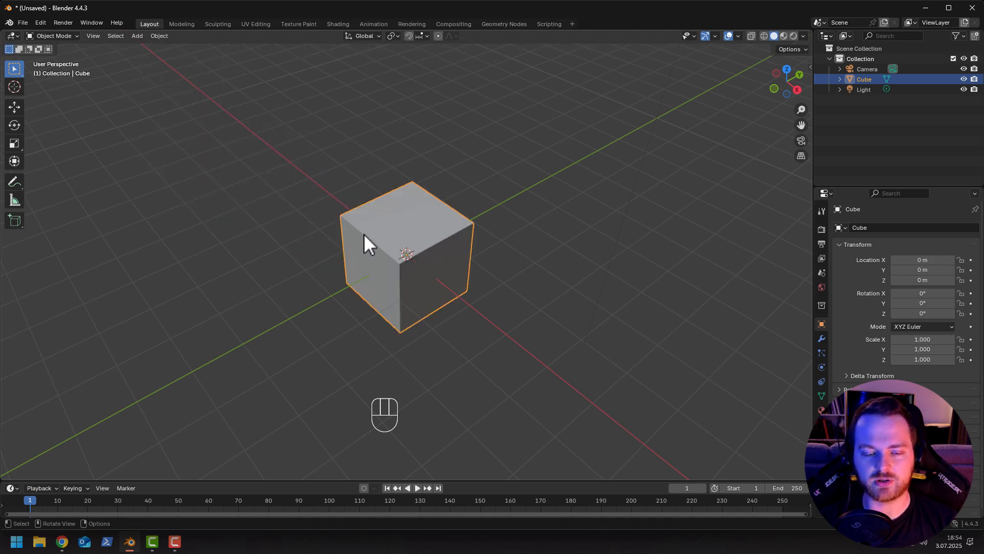
Move the cube freely to about X -2.41 m, Y -0.49 m and Z 1.76 m.
key(g)
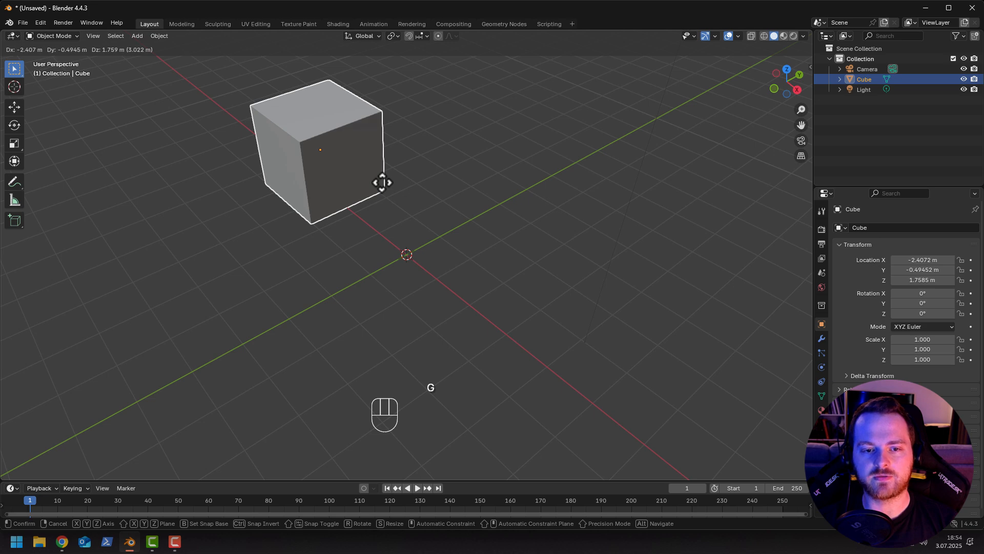
click(382, 183)
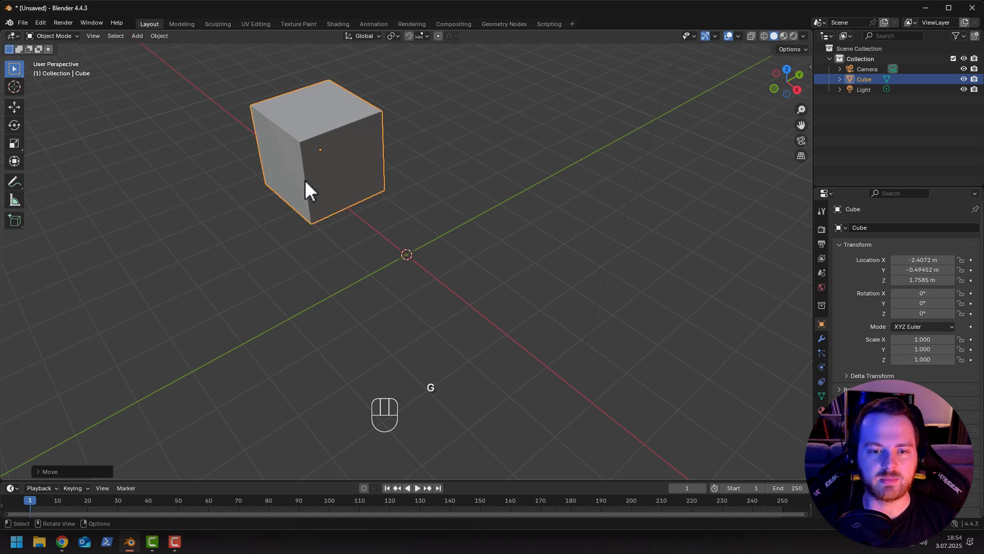
middle_drag(222, 187, 357, 244)
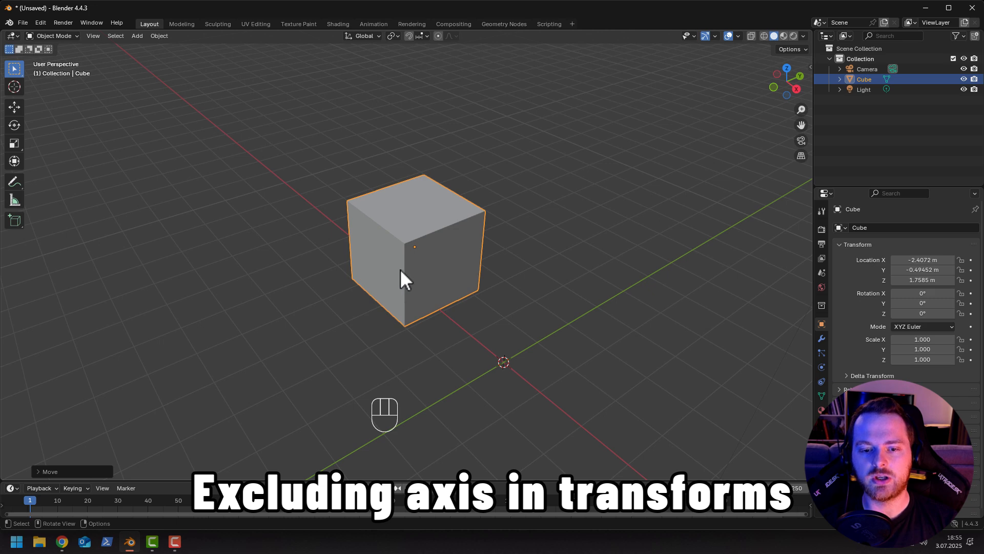
Try moving the cube with the global Z axis excluded, and with the global Y axis excluded instead.
middle_drag(402, 275, 394, 283)
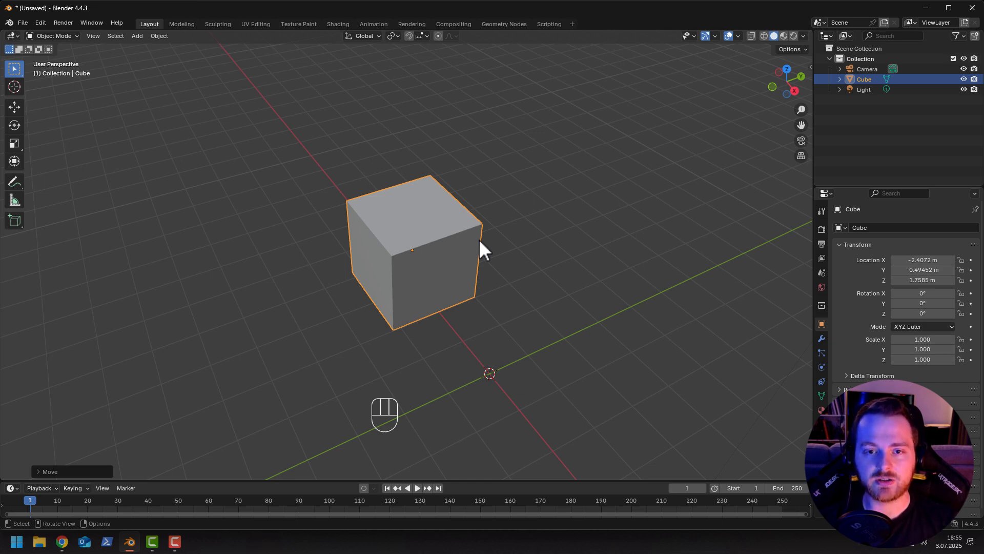
key(g)
key(shift)
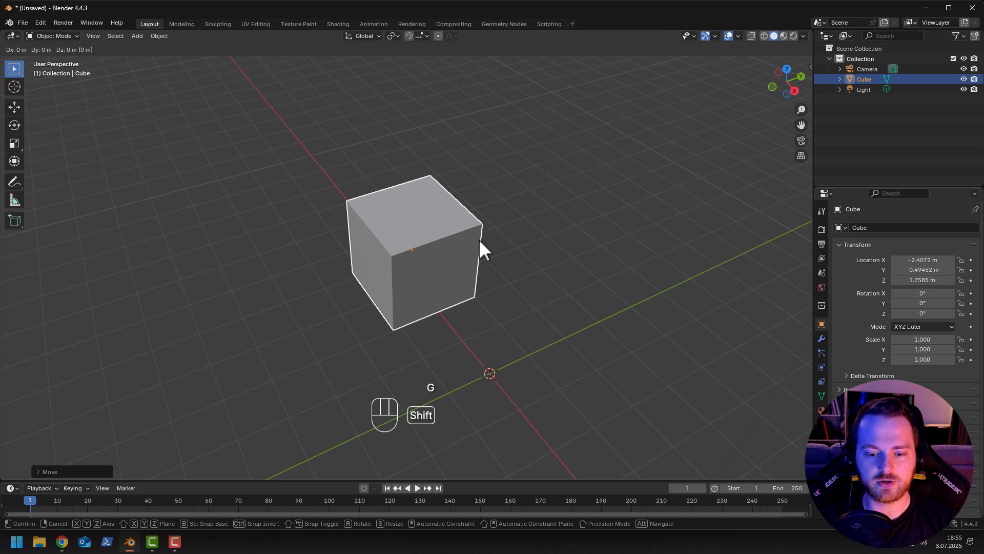
key(shift+z)
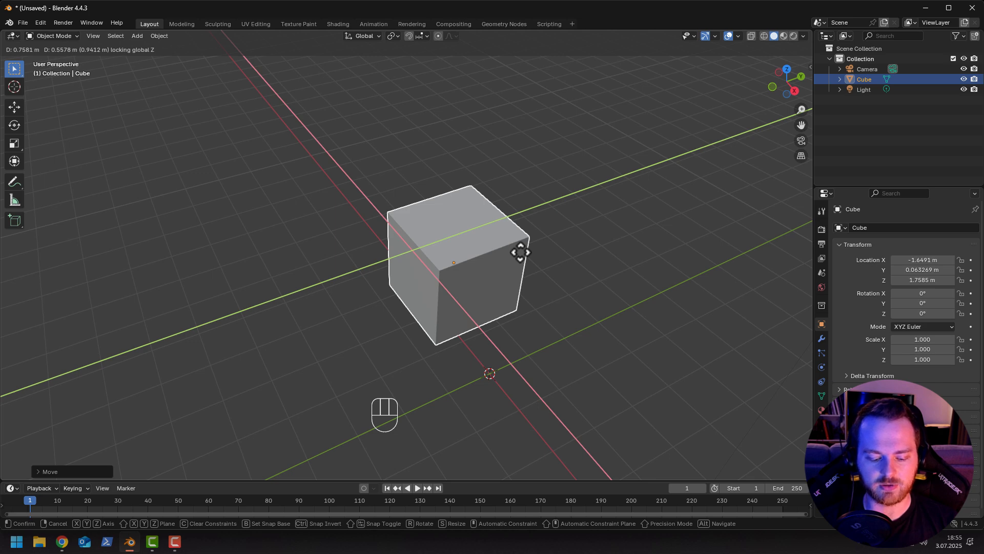
key(shift)
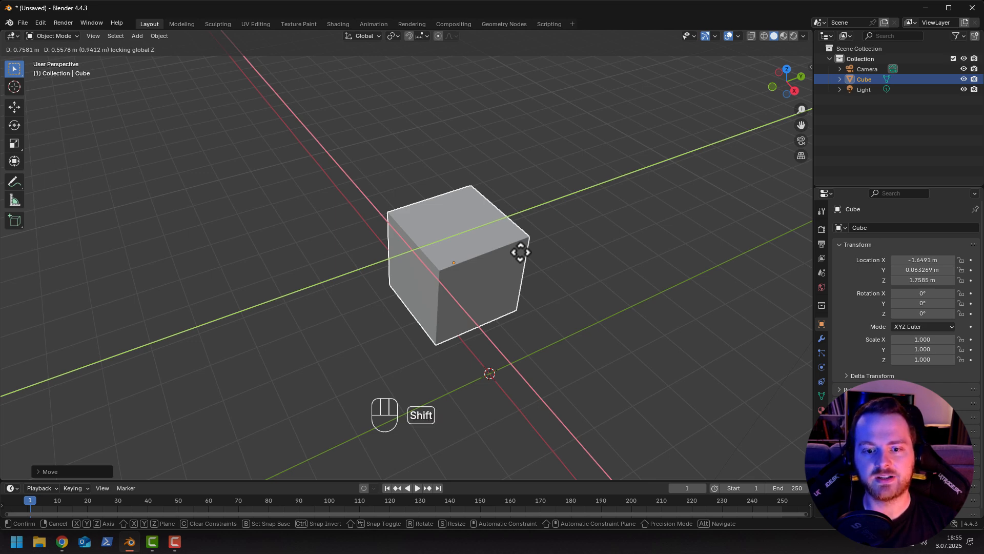
key(shift+y)
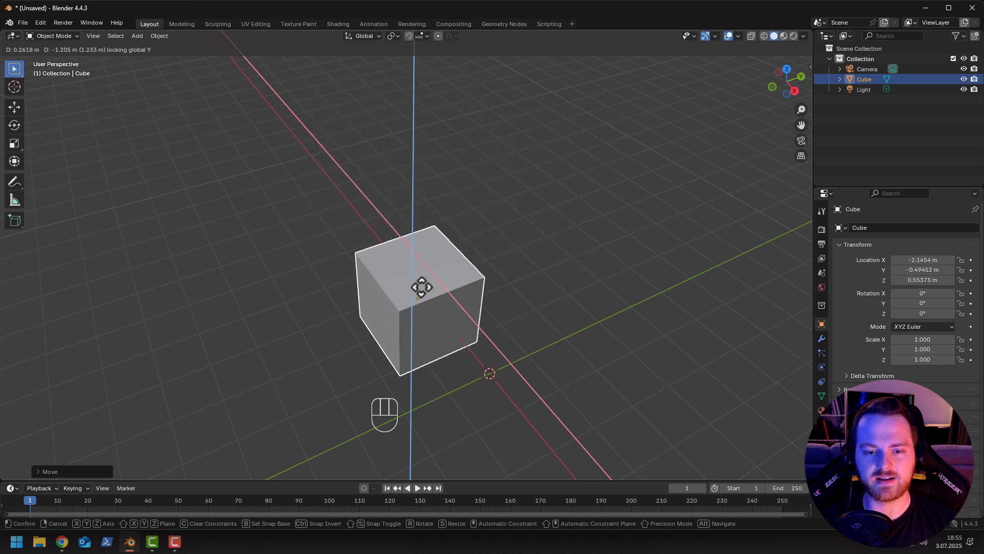
click(461, 190)
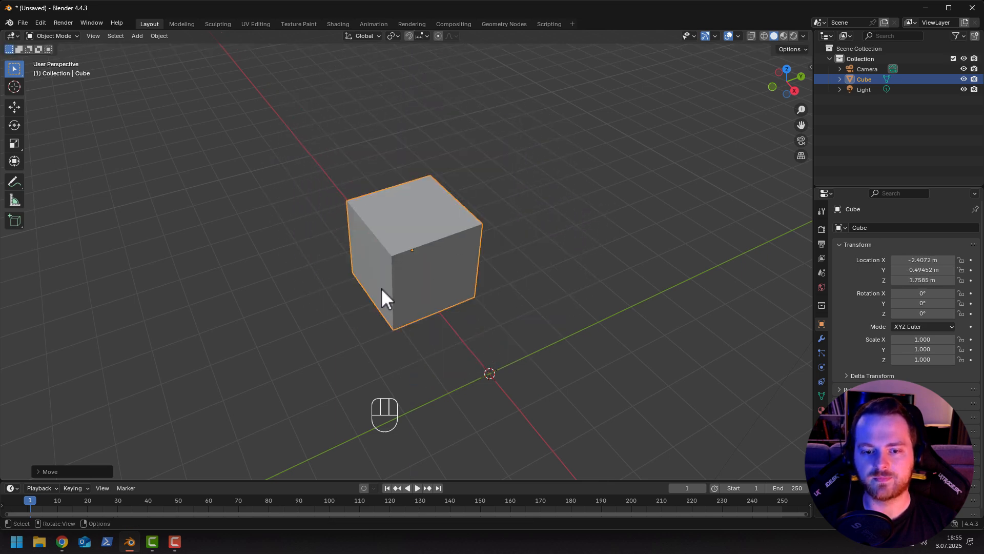
Try rotating the cube freely, and constrained to the global Z, X and Y axes in turn.
middle_drag(380, 288, 466, 273)
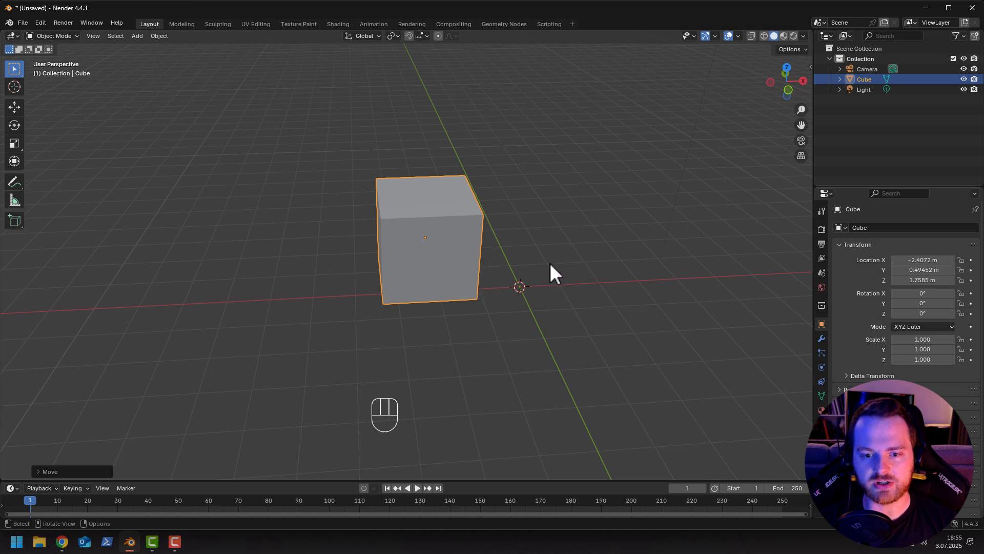
shift+middle_drag(550, 262, 493, 285)
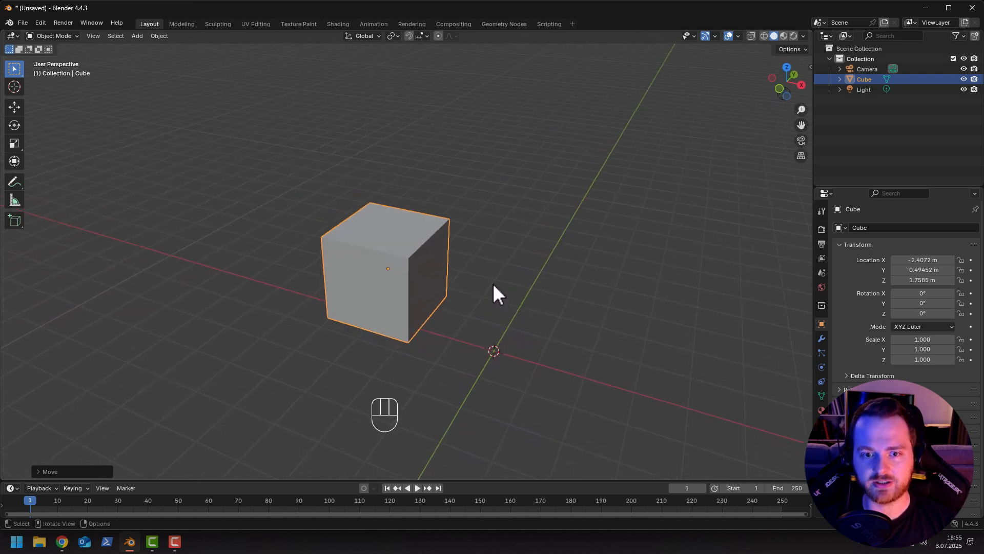
key(r)
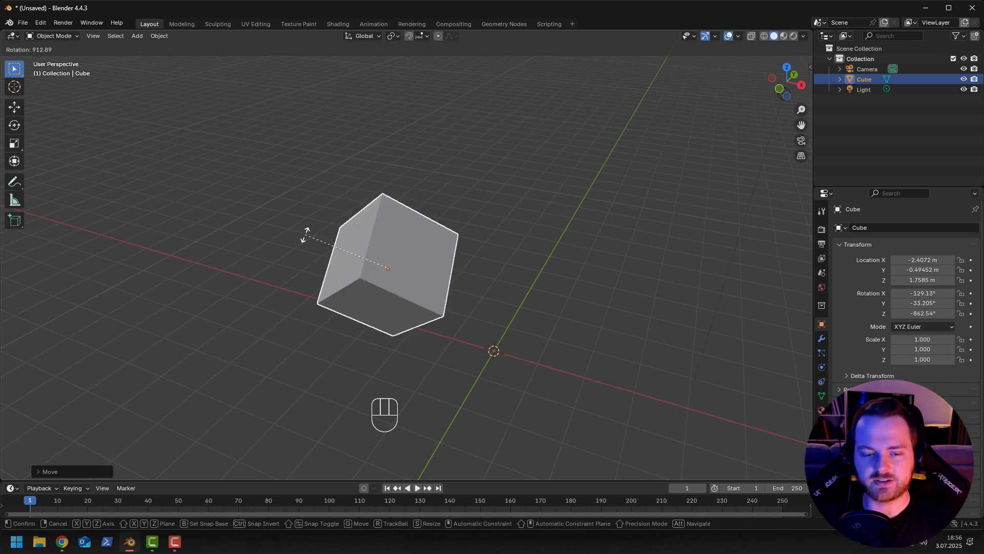
key(z)
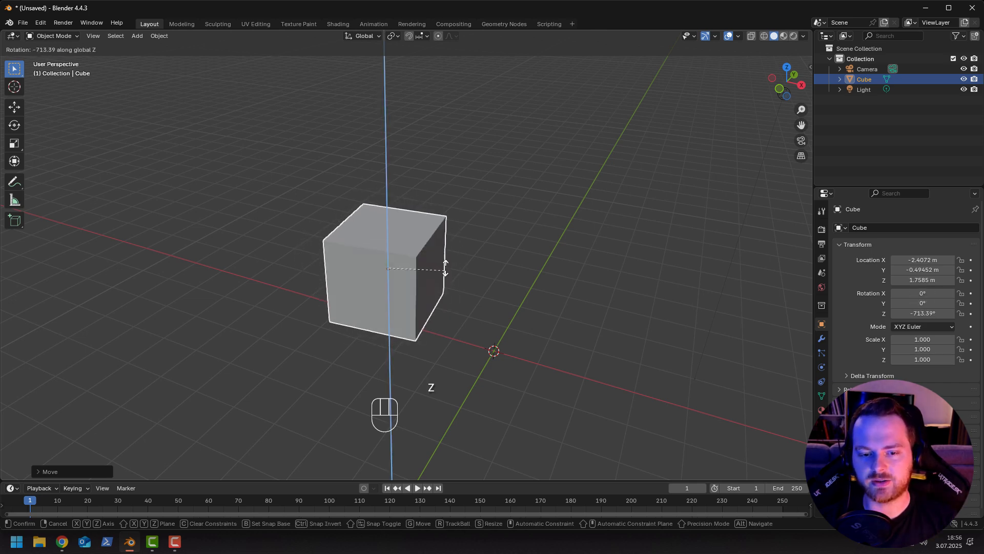
key(x)
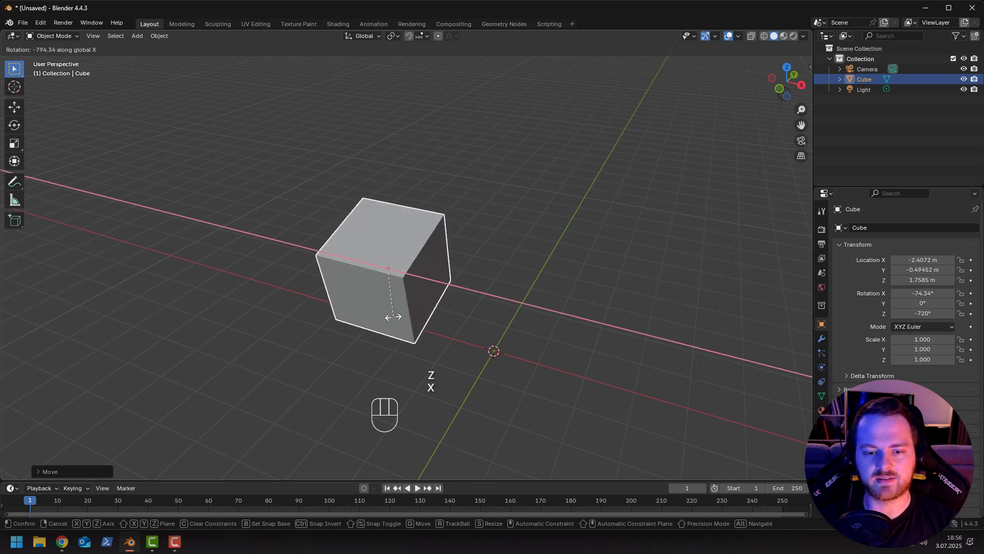
key(y)
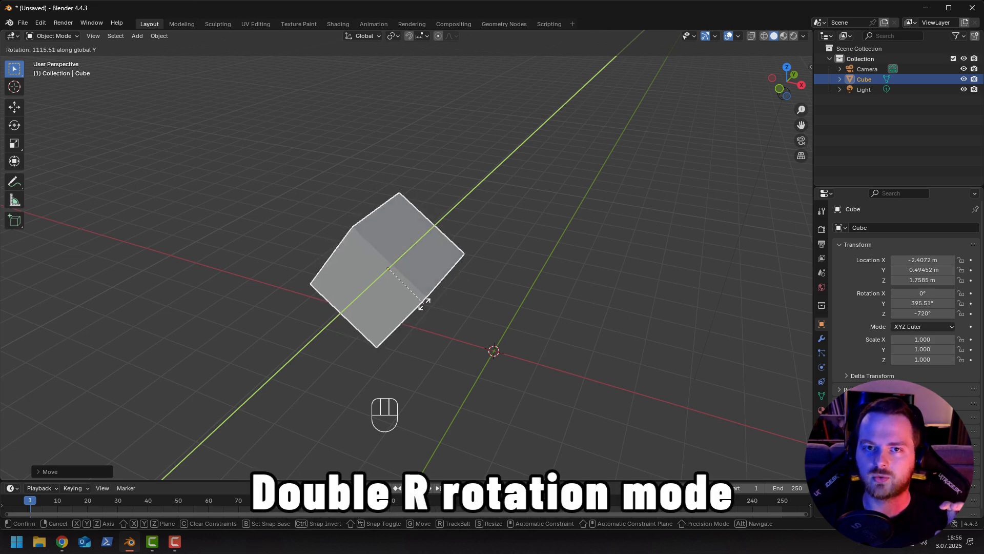
key(Escape)
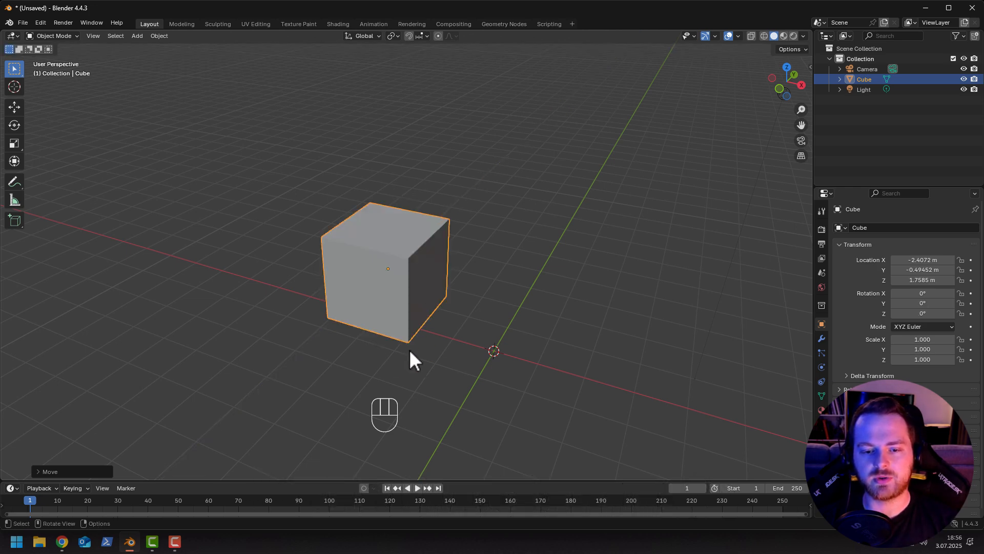
Try rotating the cube freely in all directions with trackball rotation.
key(r)
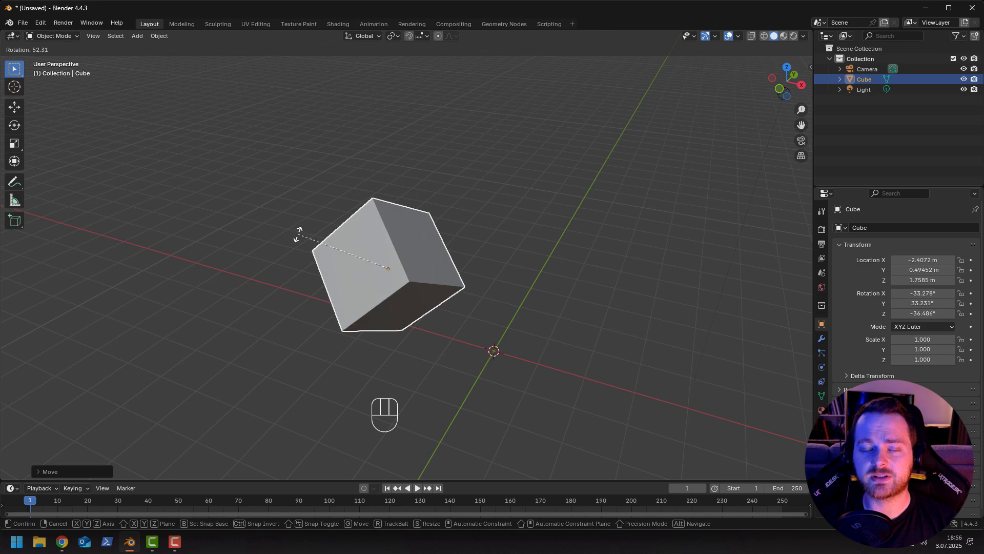
key(r)
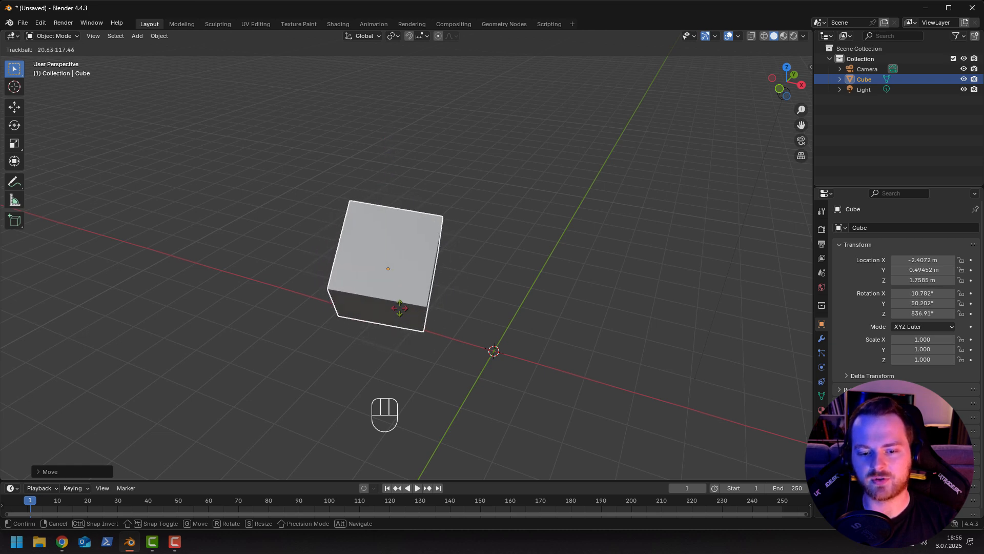
right_click(399, 307)
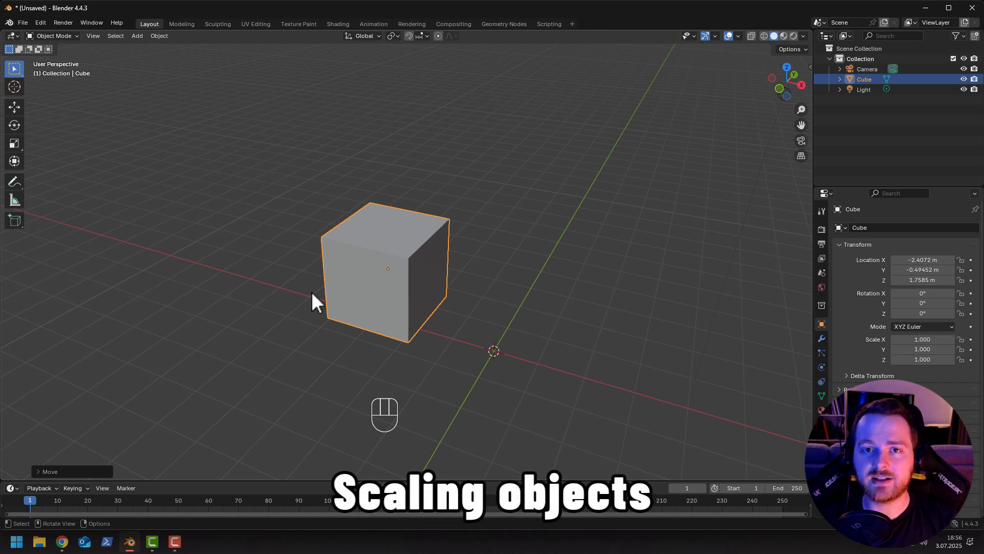
Try scaling the cube uniformly, and try rotating it about the global Z axis.
key(s)
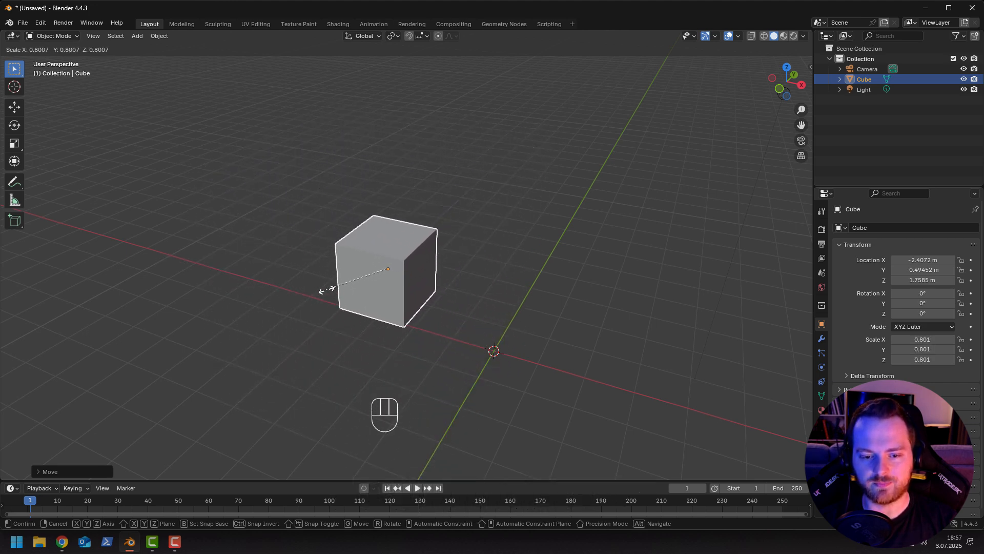
right_click(308, 286)
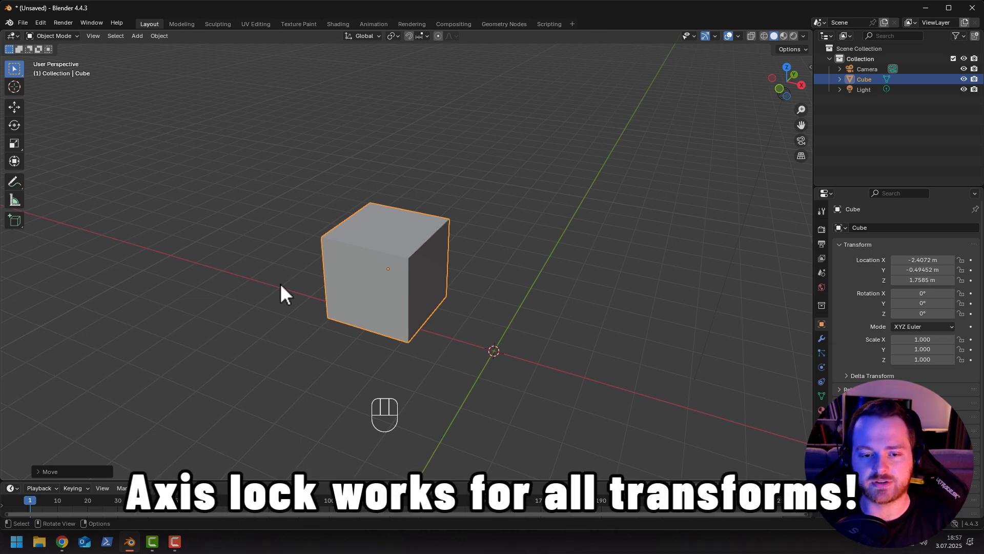
key(r)
key(z)
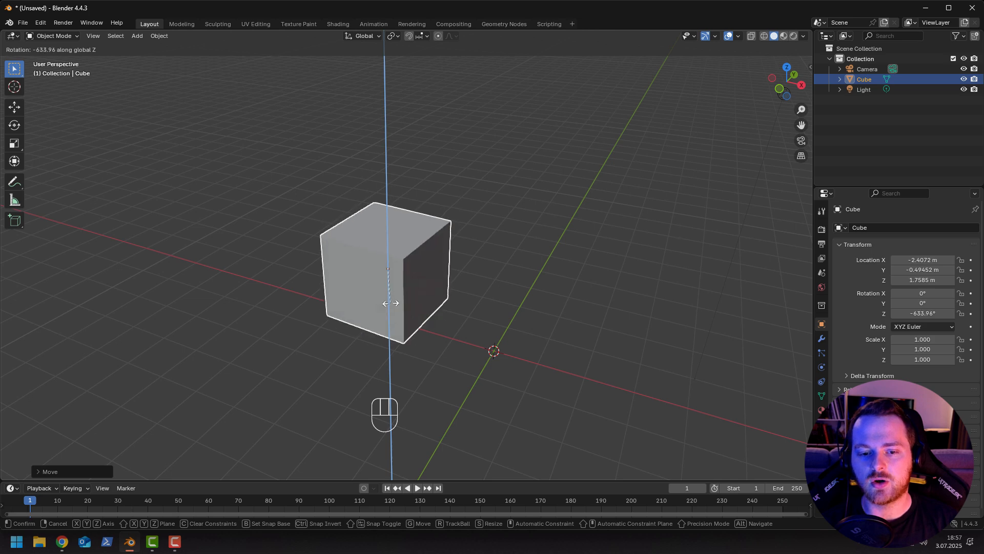
key(Escape)
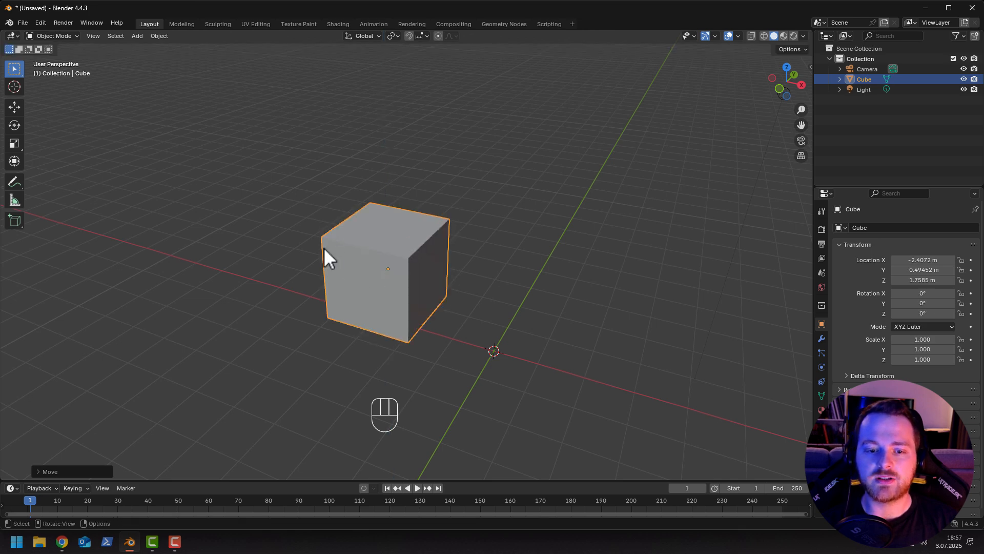
Rotate the cube freely to about X -22.7°, Y 27.4° and Z -25.3°.
key(r)
click(349, 209)
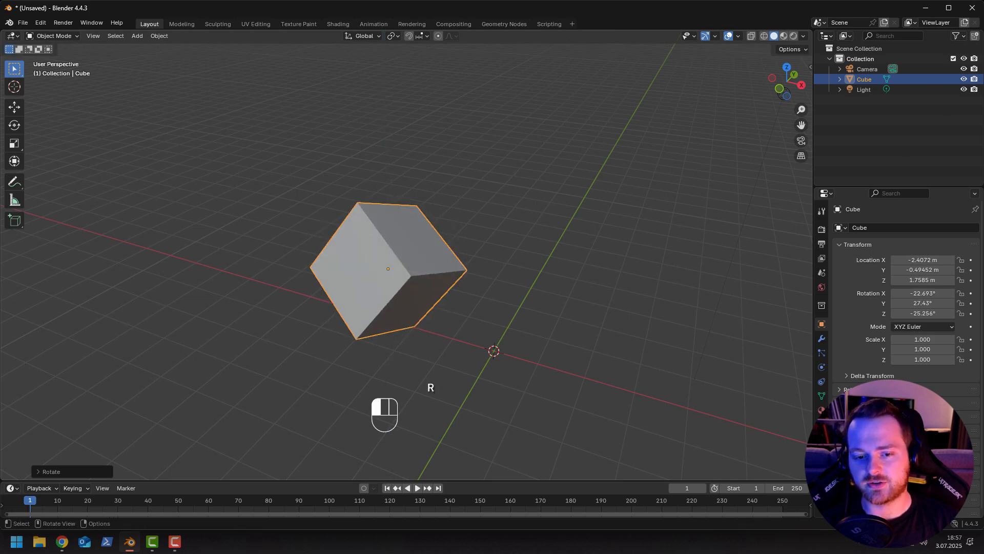
mouse_move(328, 272)
middle_down()
mouse_move(313, 273)
mouse_move(330, 270)
middle_up()
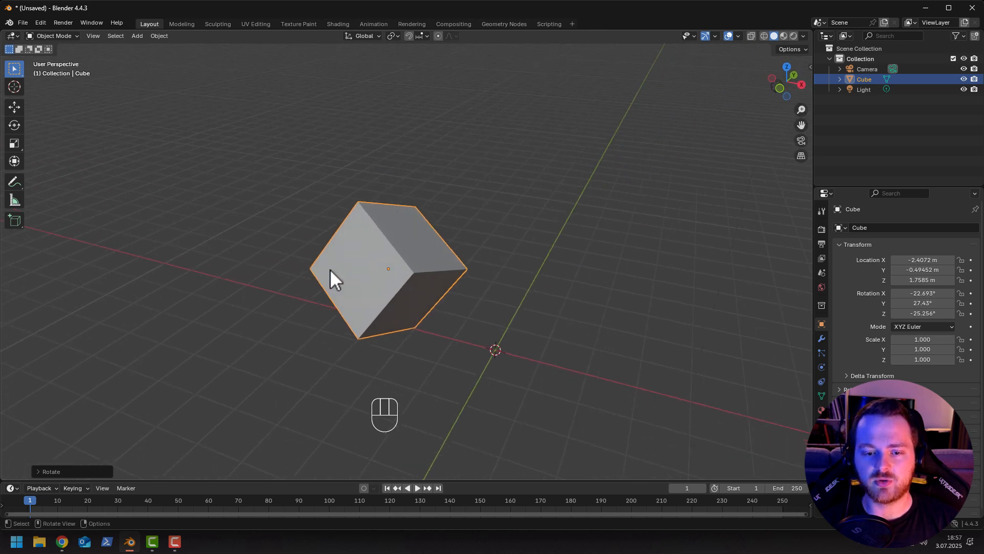
Try rotating the tilted cube about global Z and its local Z, X and Y axes, and reset its rotation to zero.
key(r)
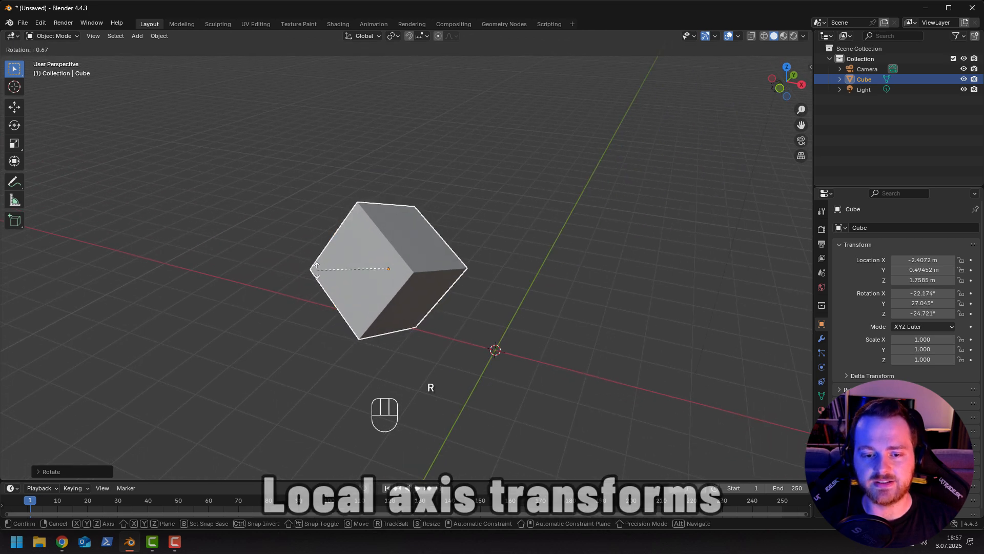
key(z)
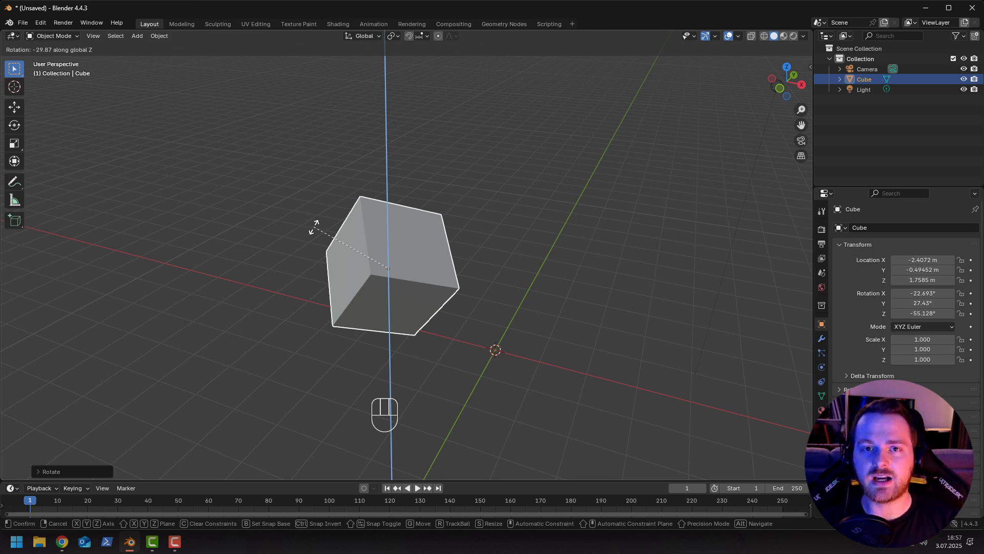
key(z)
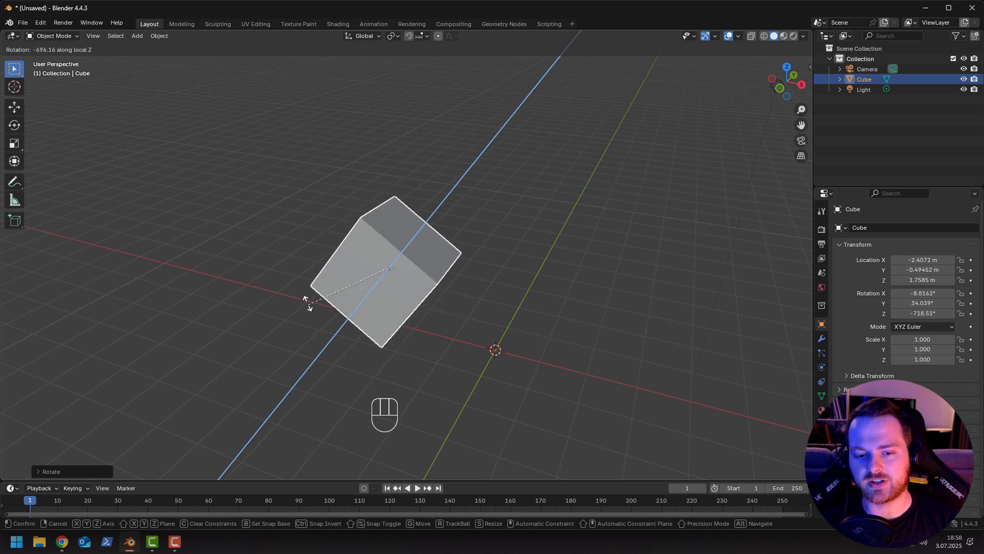
key(x)
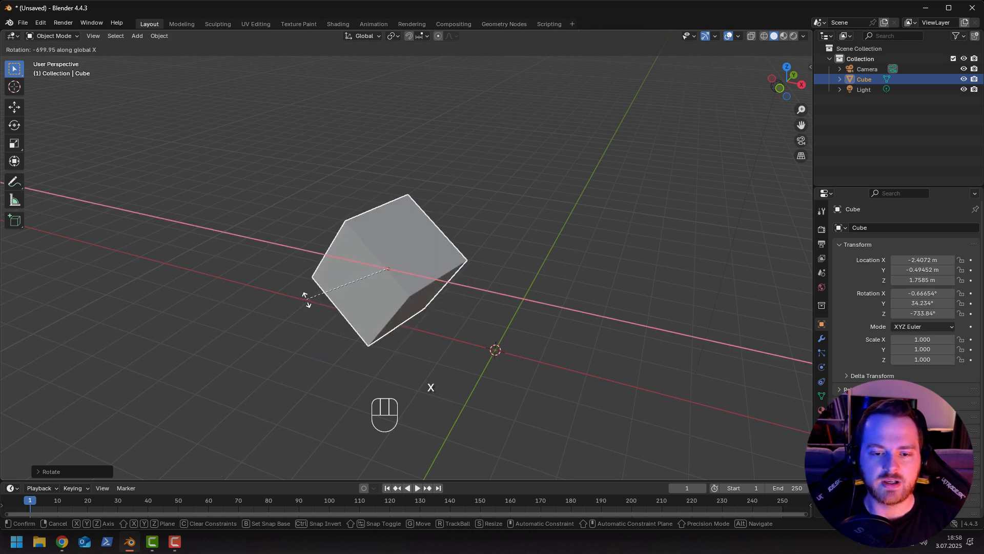
key(x)
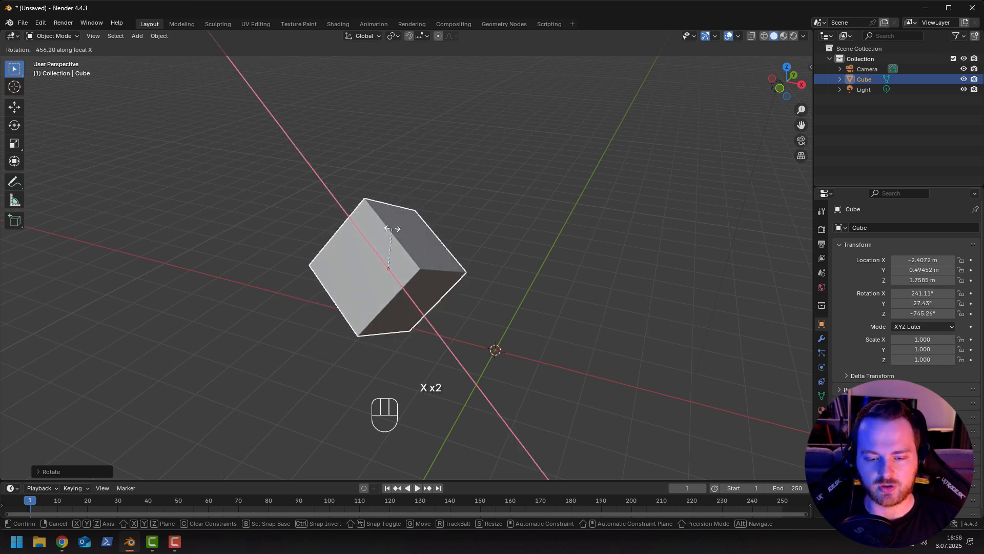
key(y)
key(y)
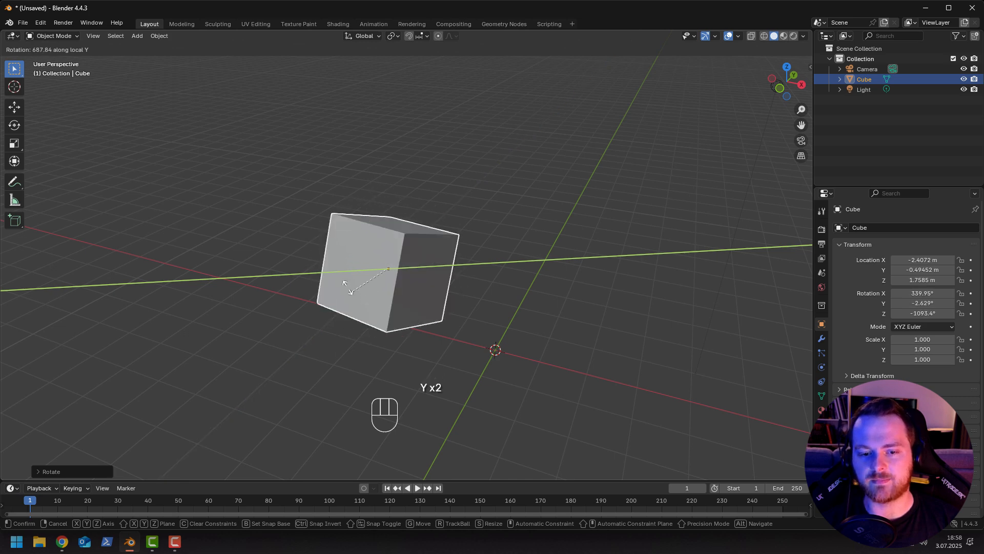
key(Tab)
key(Tab)
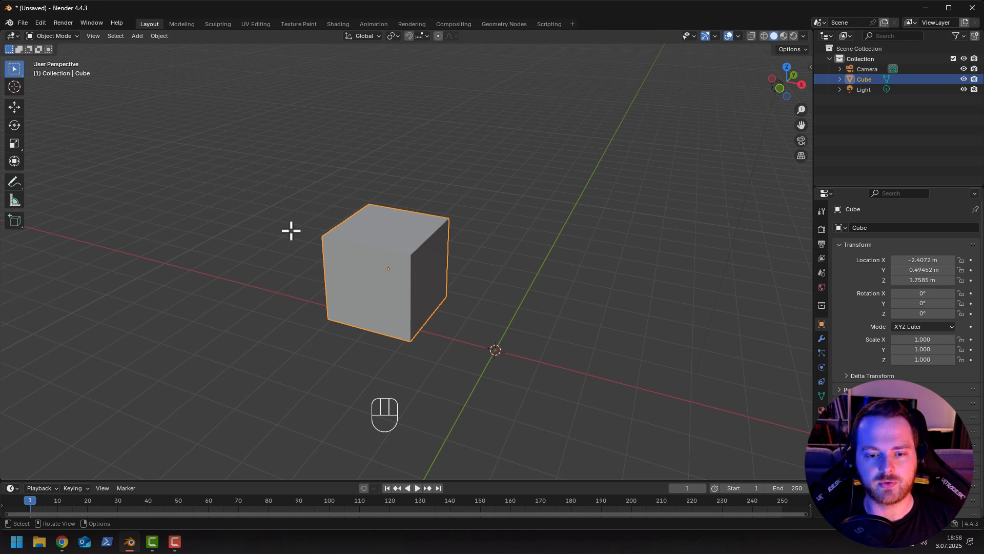
Try scaling the cube with the global Z axis excluded.
key(s)
key(shift+z)
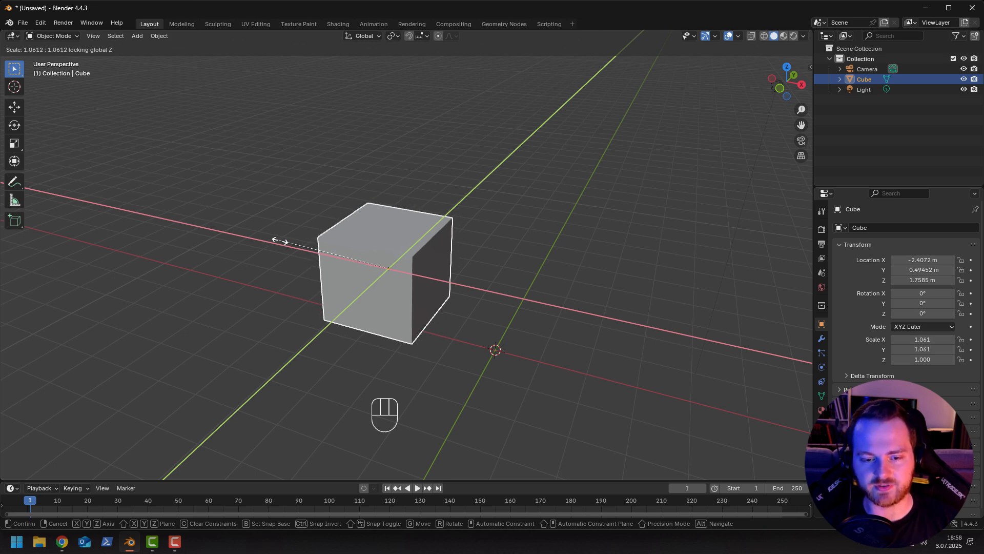
key(shift)
key(shift+z)
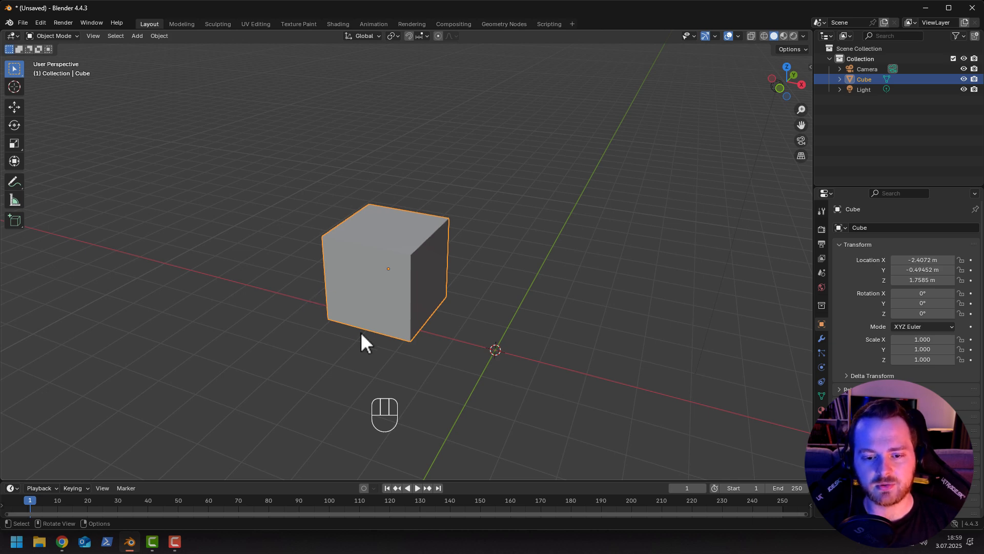
Move the cube exactly 2 m along the global X axis.
key(g)
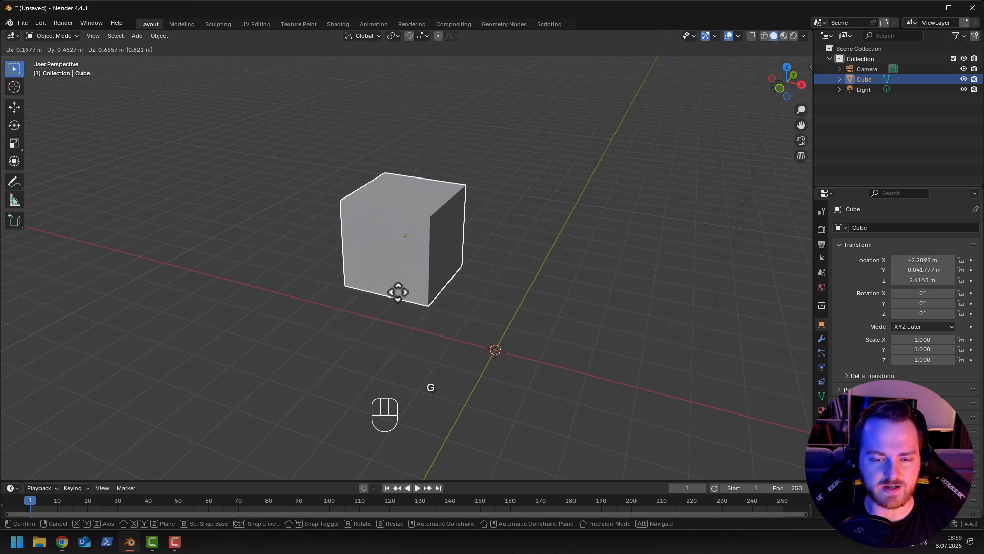
key(x)
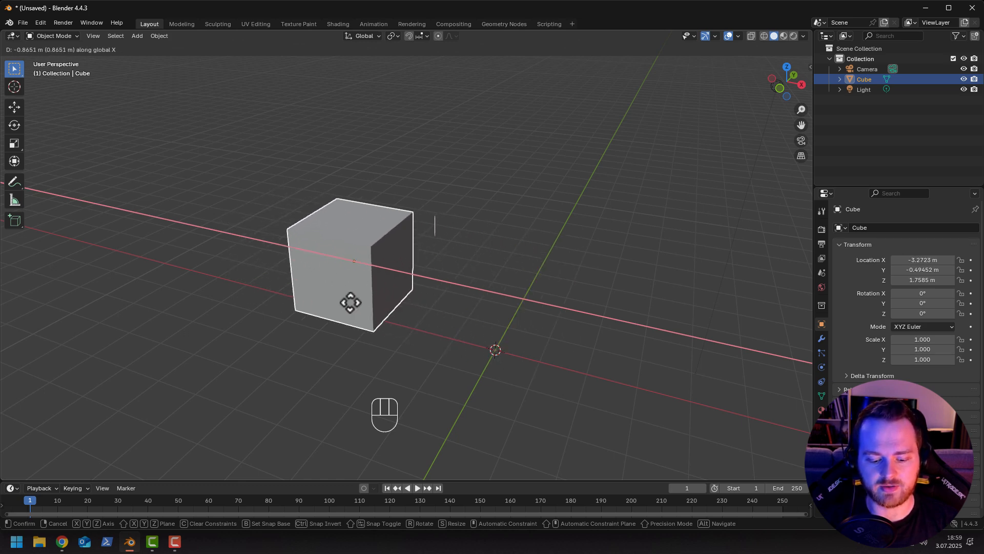
key(2)
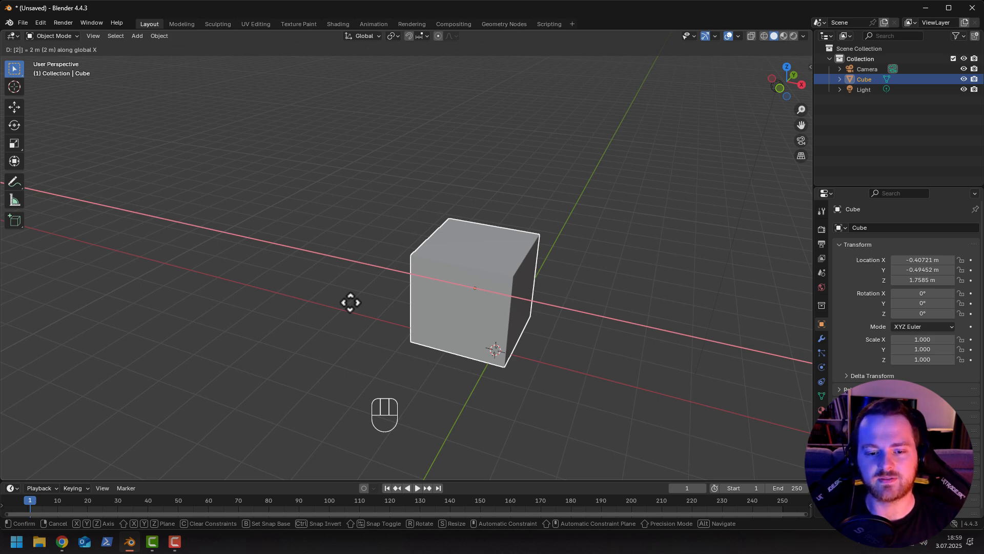
key(Return)
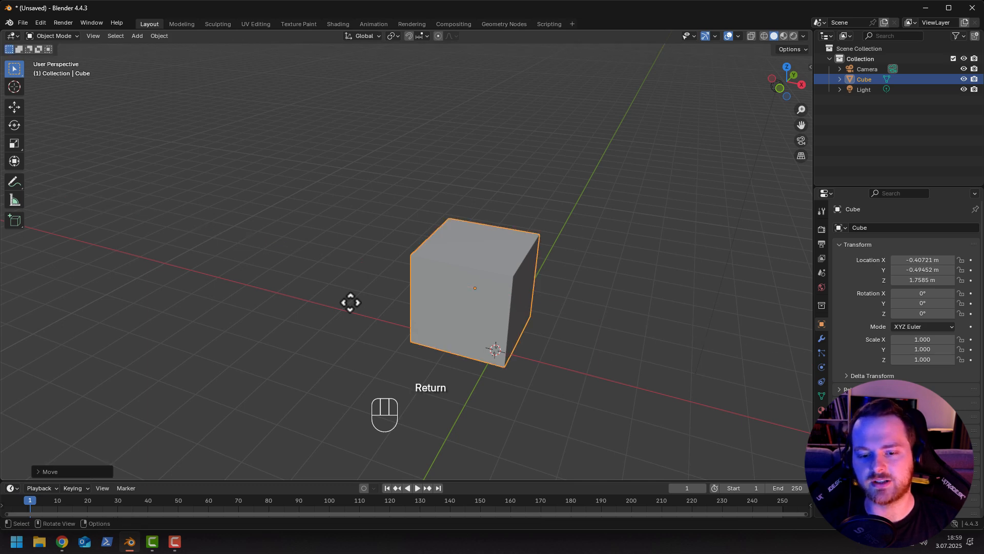
Try scaling the cube uniformly by a factor of 2, and undo the scaling.
mouse_move(423, 267)
middle_down()
mouse_move(341, 264)
mouse_move(358, 228)
mouse_move(439, 275)
middle_up()
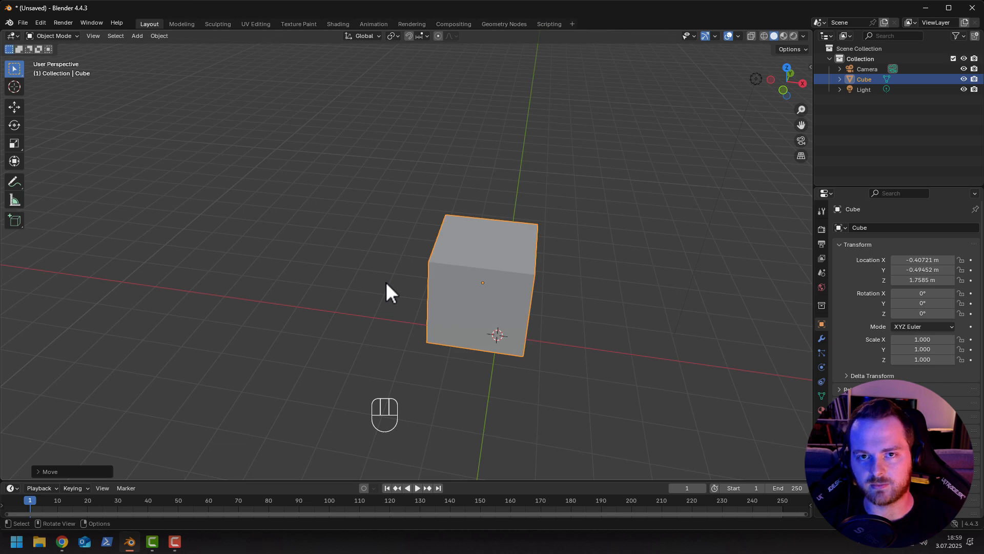
key(s)
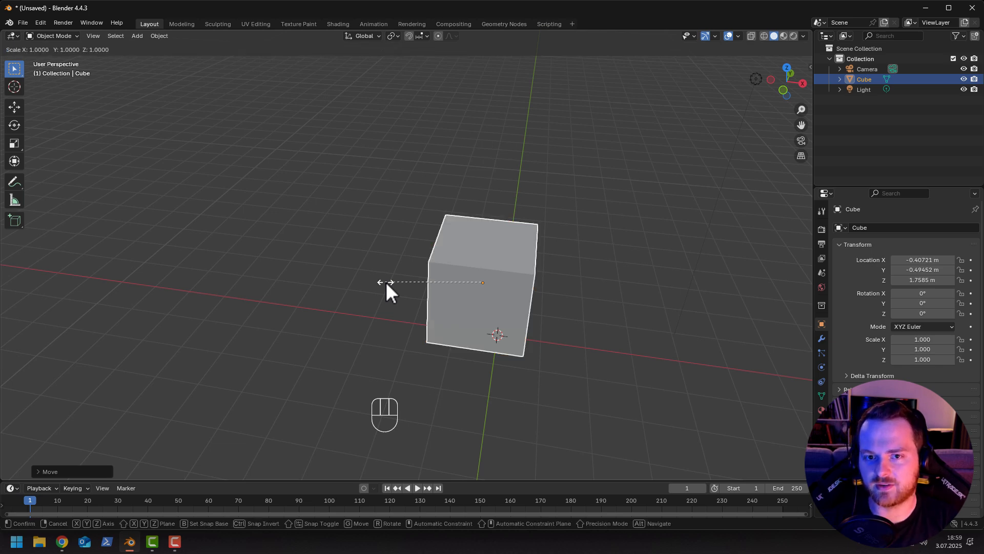
key(2)
key(Return)
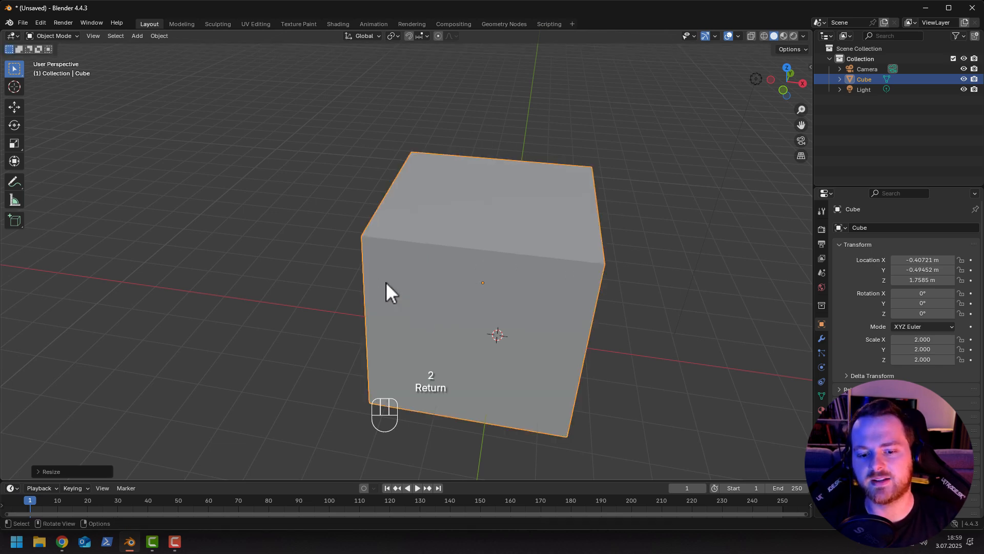
mouse_move(321, 288)
middle_down()
mouse_move(278, 270)
mouse_move(279, 288)
mouse_move(318, 297)
middle_up()
key(ctrl+z)
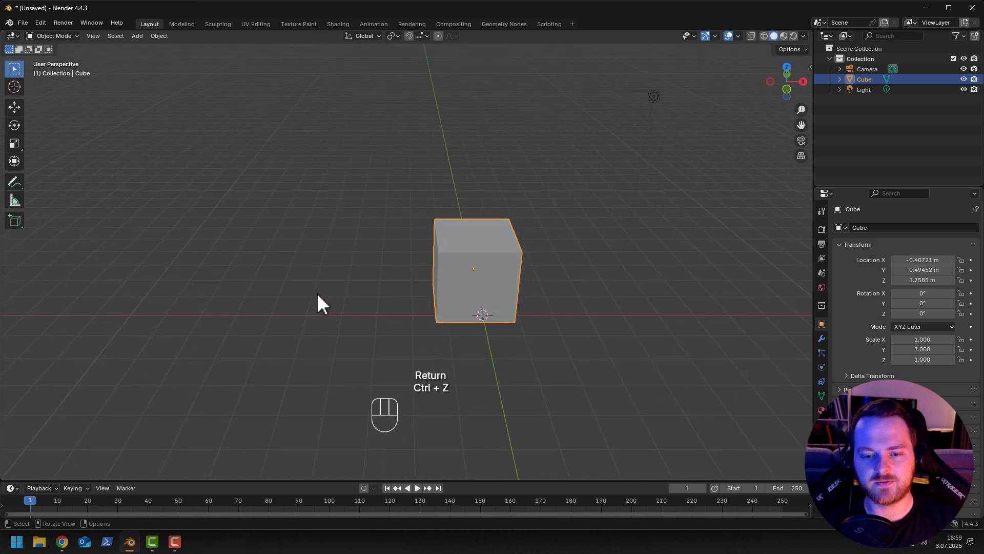
Rotate the cube exactly 45° about the global Z axis.
key(r)
key(z)
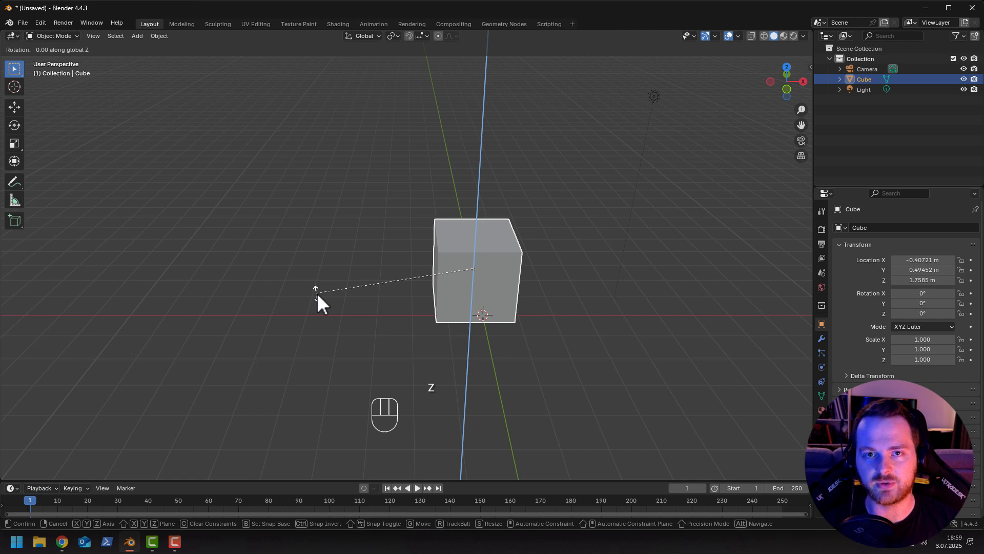
text(45)
key(Return)
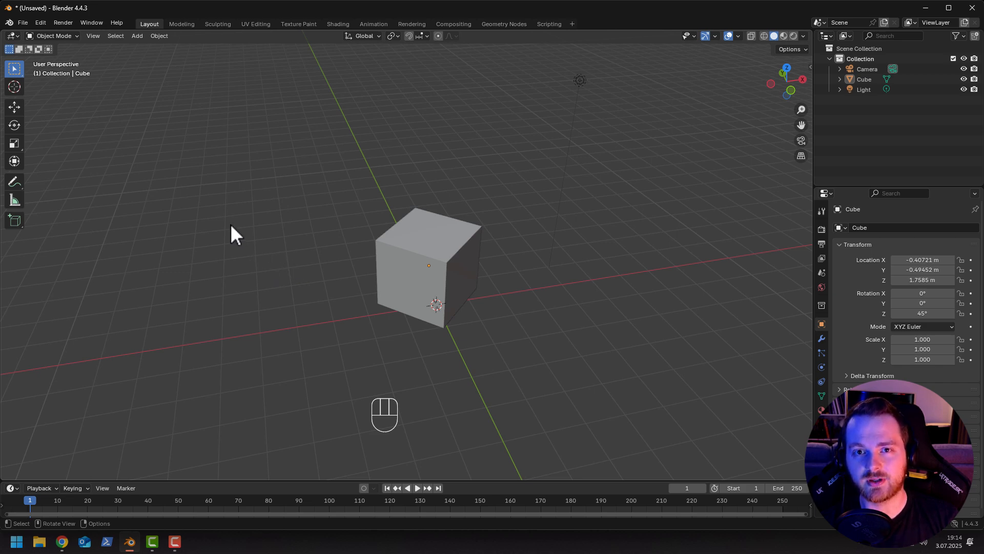
Select every object in the scene, and clear the selection again.
middle_drag(232, 223, 241, 199)
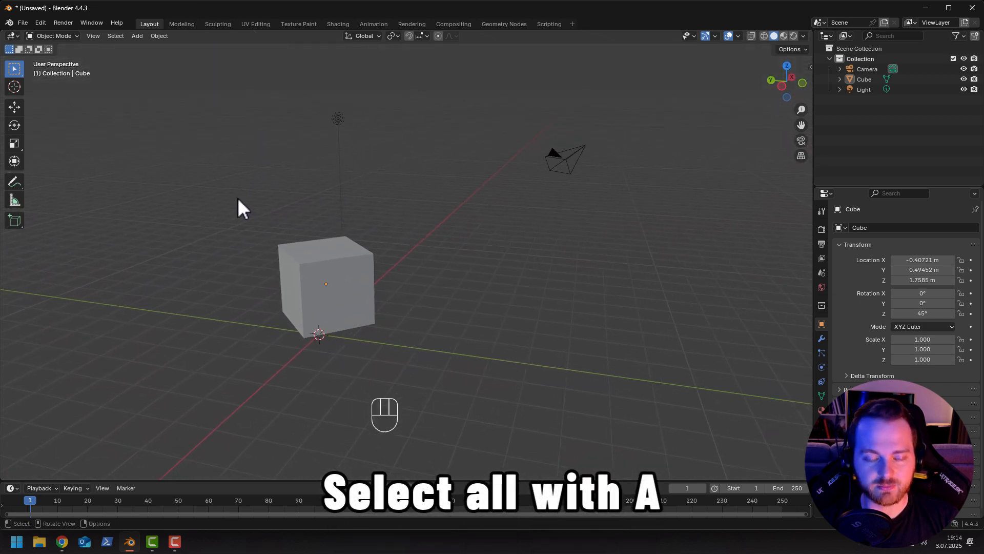
key(a)
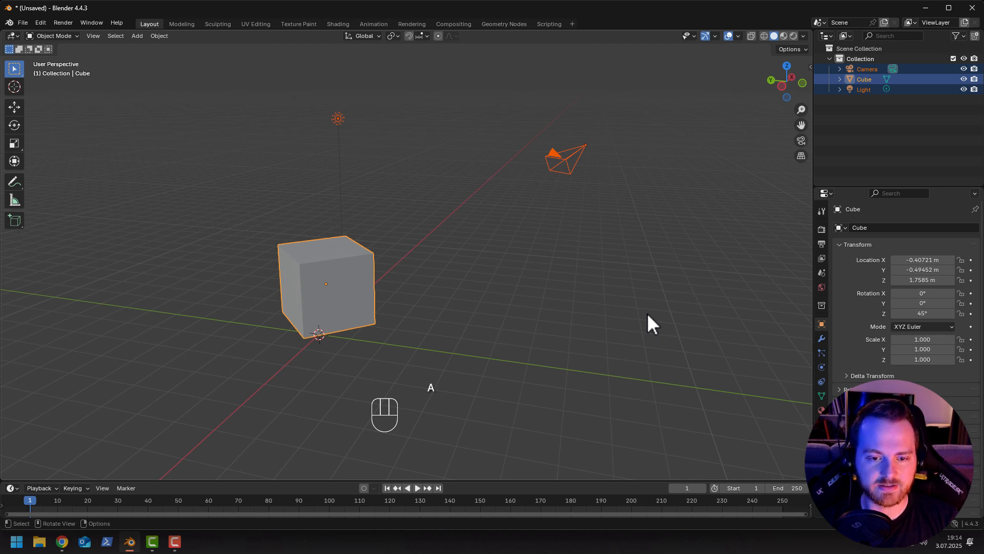
key(a)
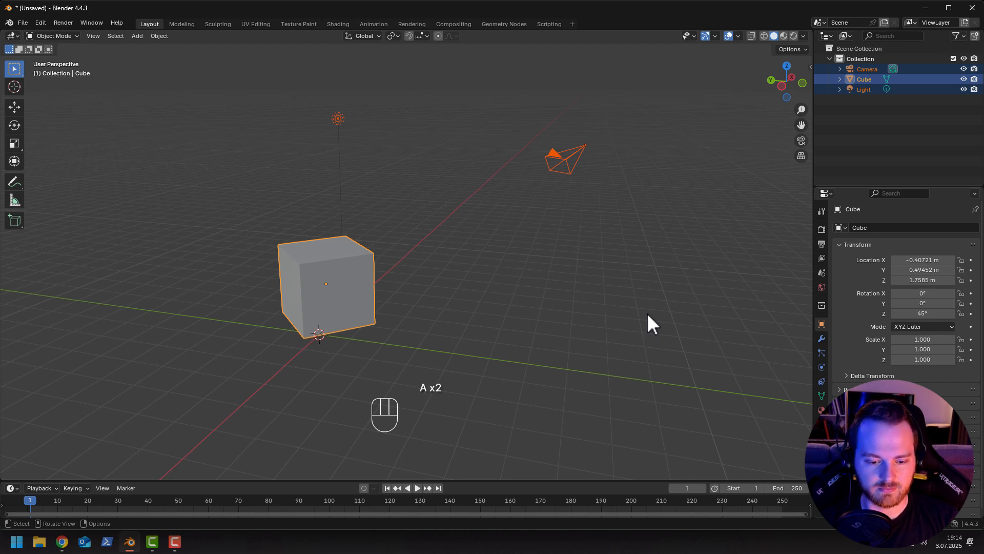
key(a)
key(a)
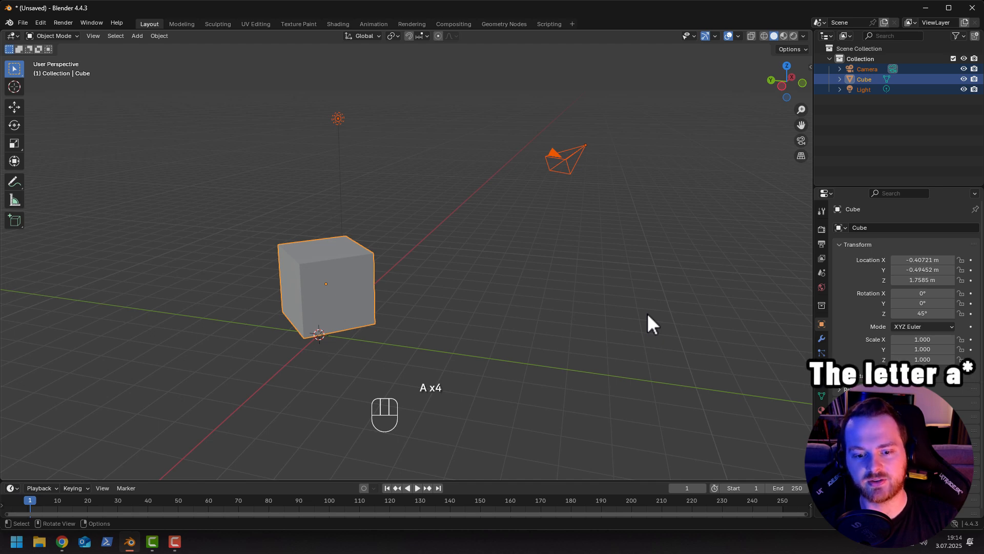
key(a)
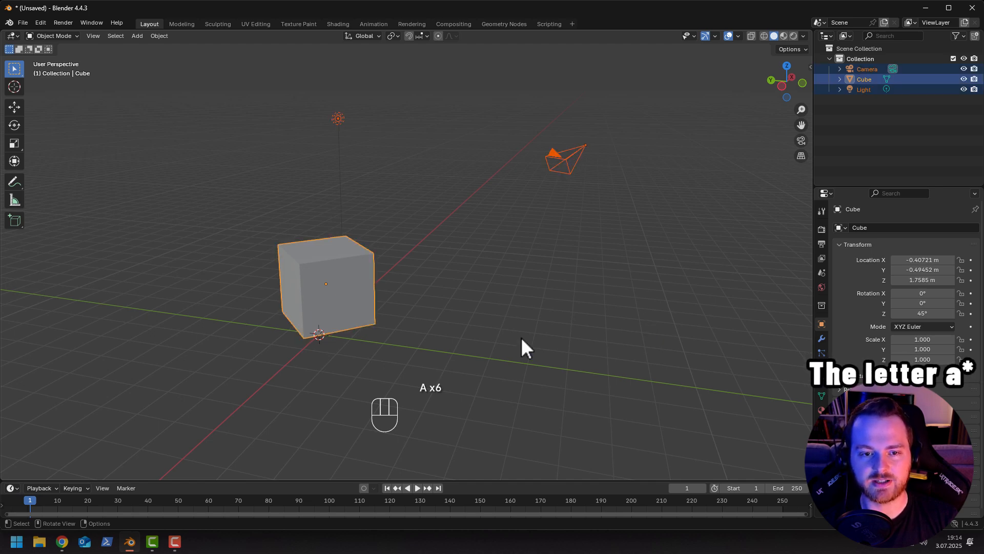
key(a)
key(a)
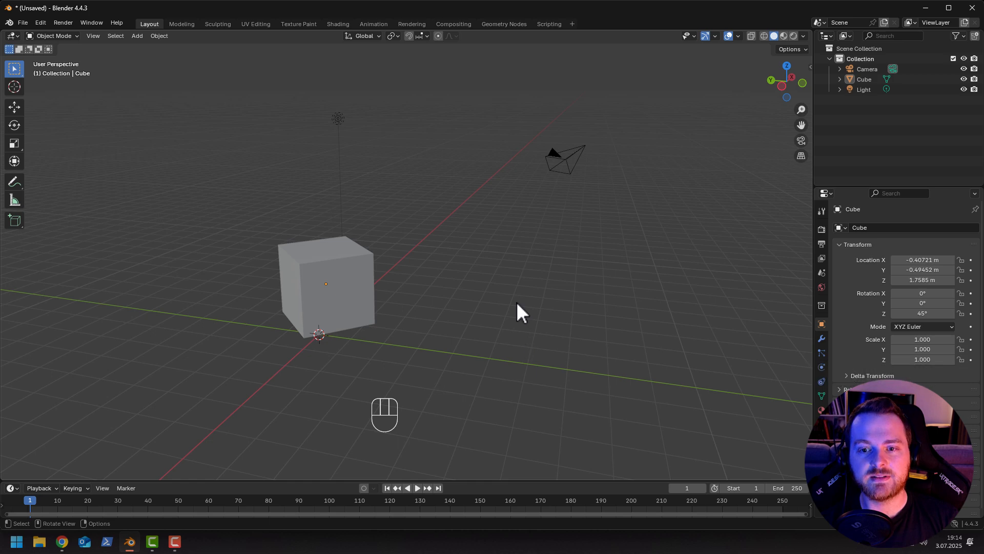
Select all objects in the scene and delete the camera, cube and light.
middle_drag(516, 300, 471, 299)
click(340, 262)
middle_drag(287, 296, 335, 307)
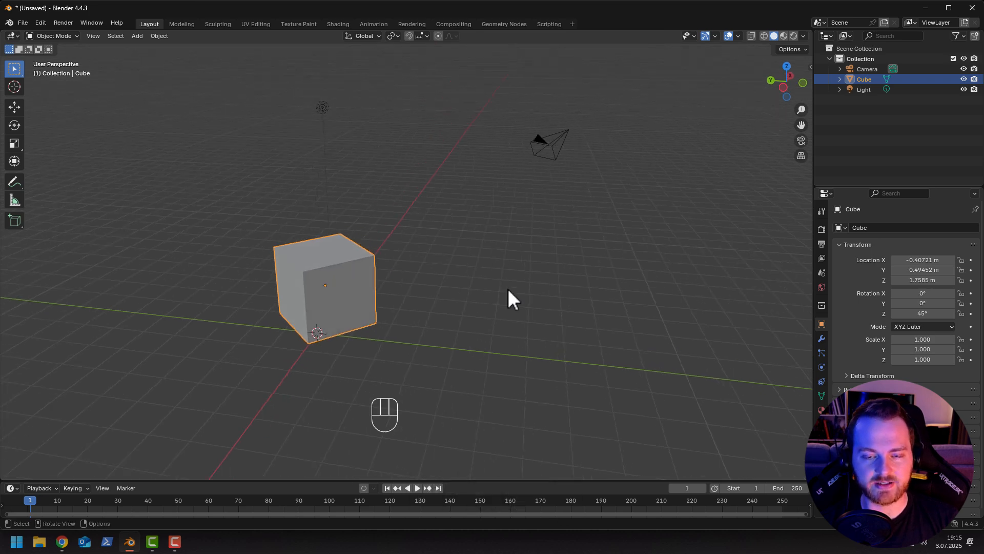
key(a)
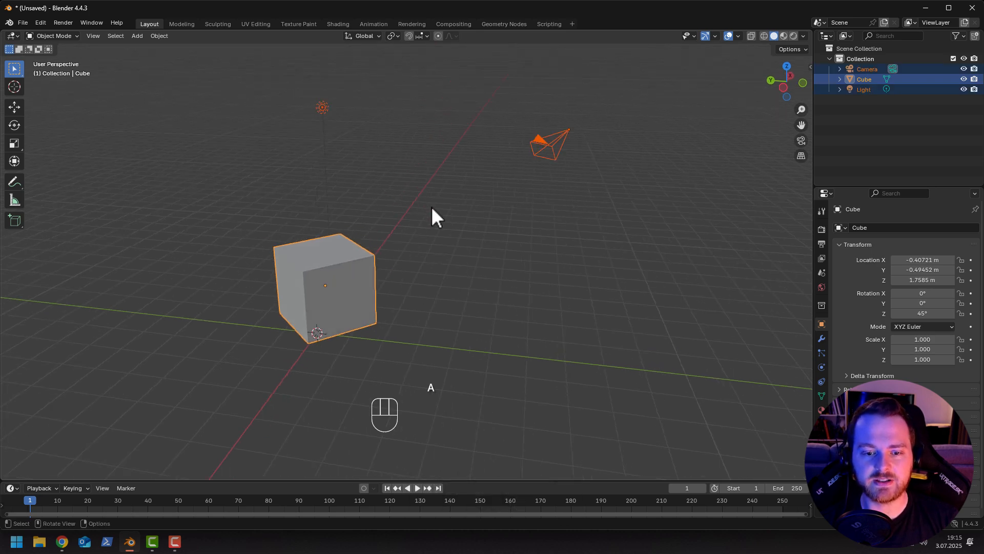
key(x)
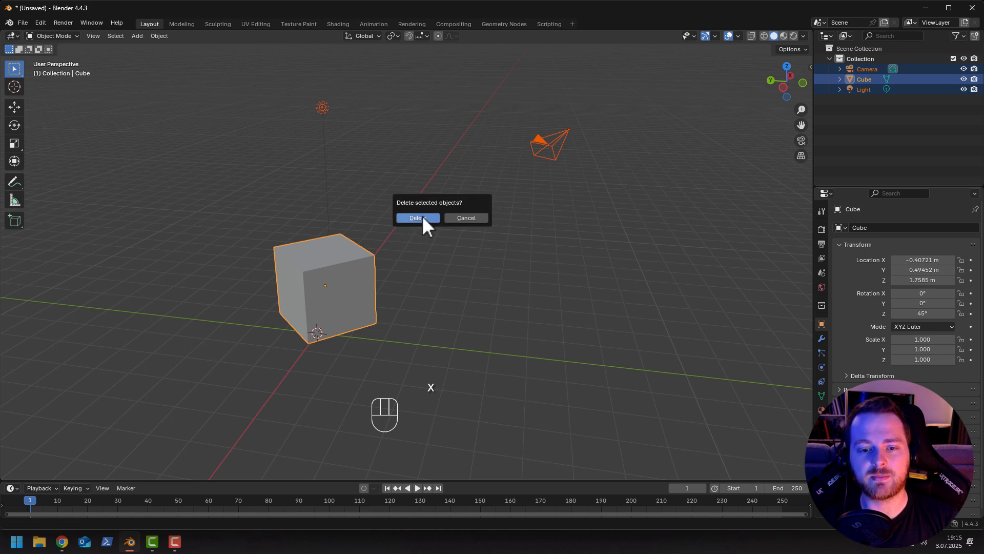
click(421, 216)
middle_drag(417, 276, 422, 210)
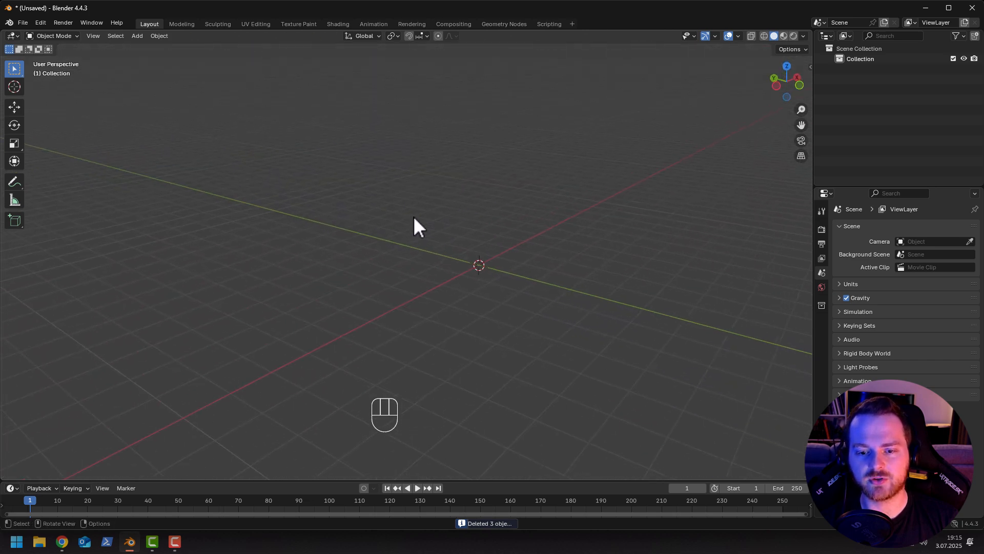
Undo the deletion of the scene's objects and redo it.
key(ctrl+z)
key(ctrl+shift+z)
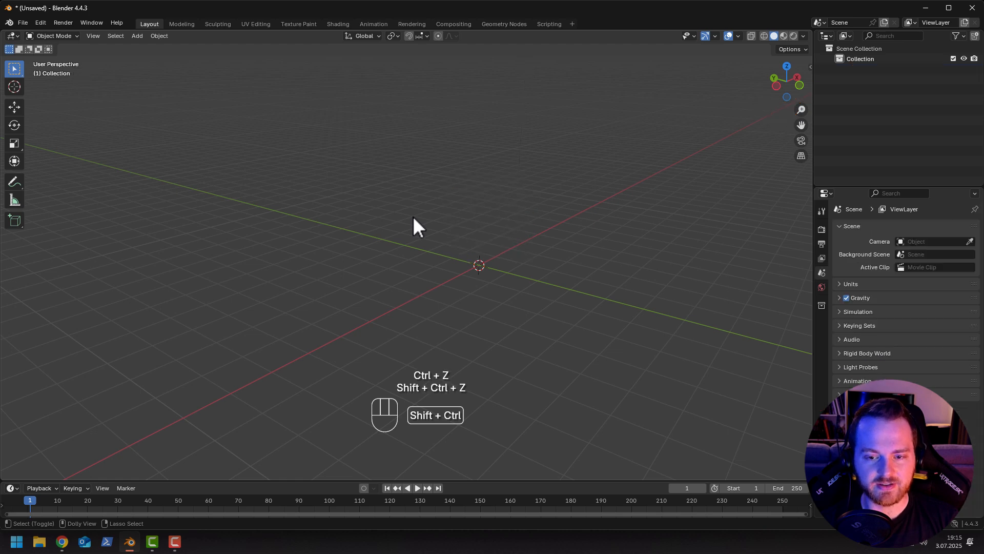
middle_drag(413, 216, 459, 234)
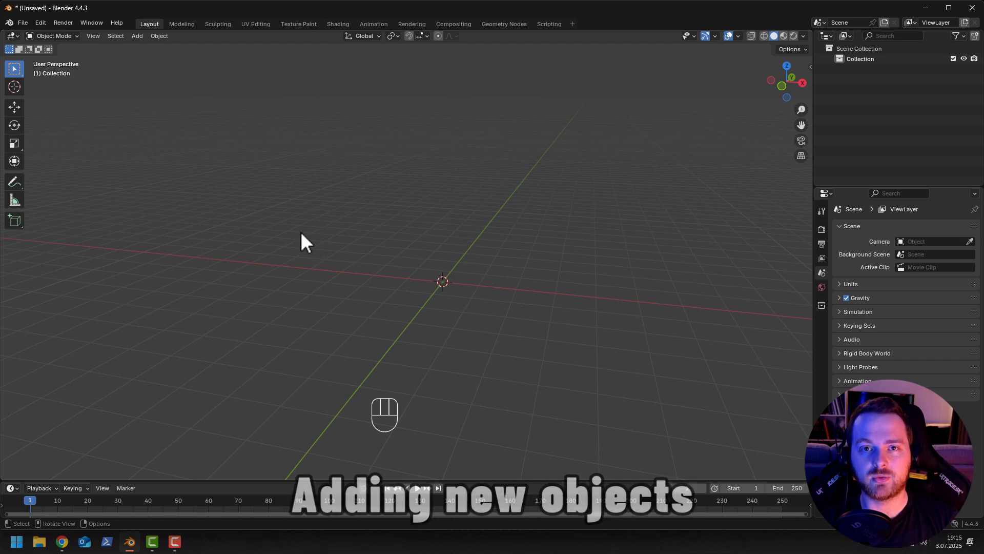
Add a cylinder mesh at the world origin.
middle_drag(270, 232, 320, 247)
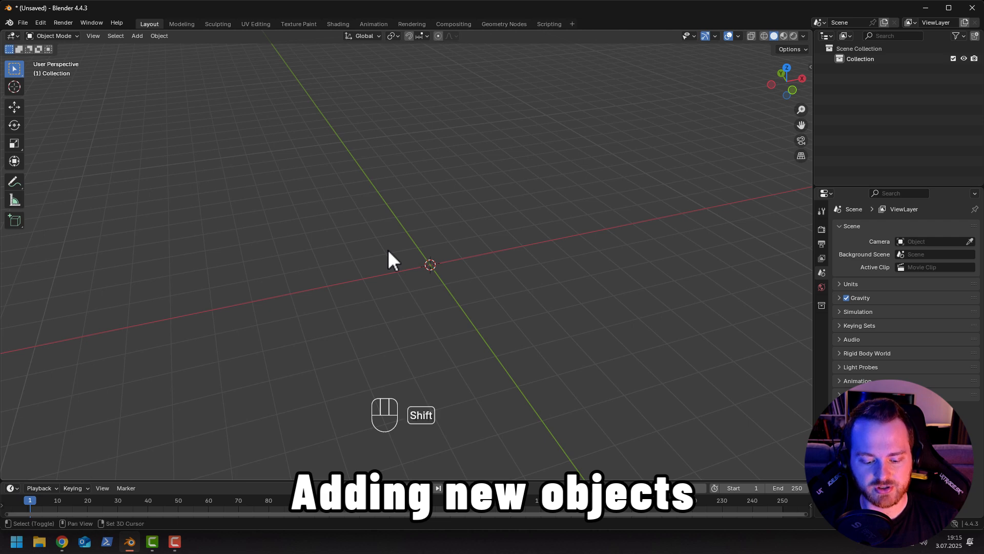
key(shift+a)
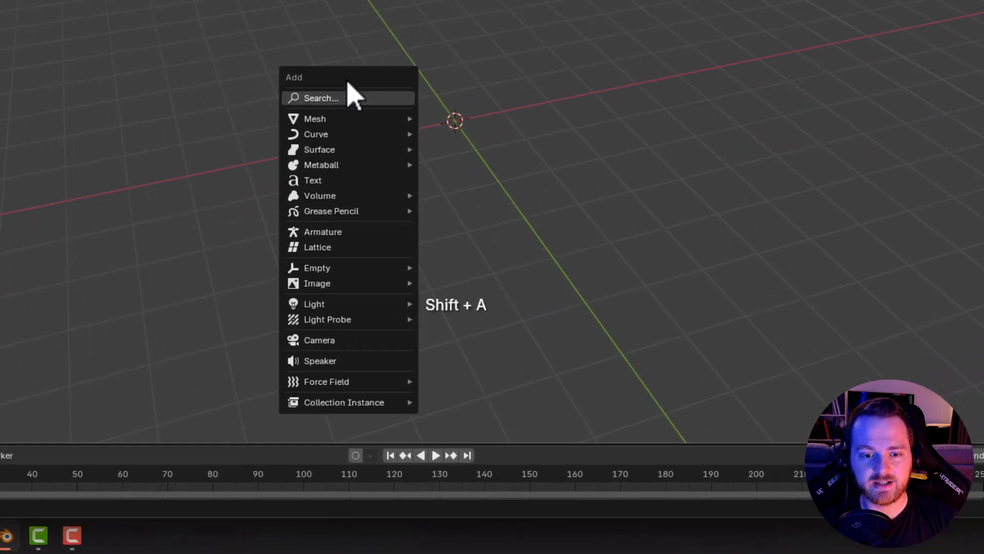
mouse_move(342, 240)
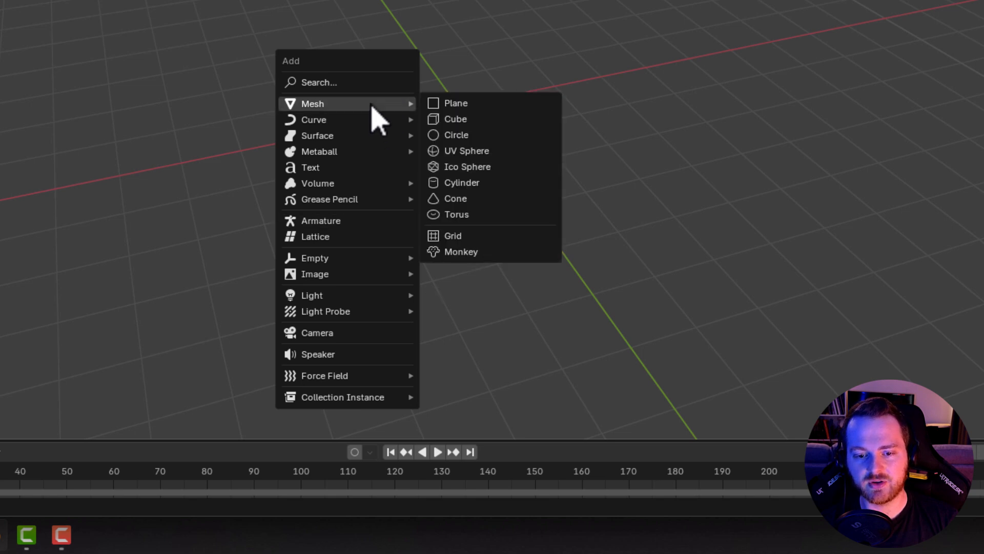
click(472, 186)
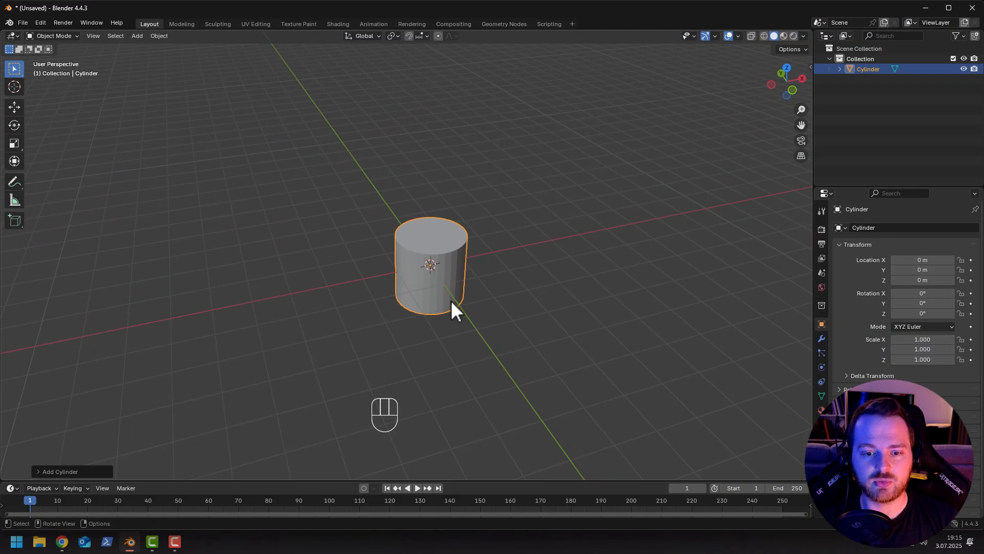
mouse_move(451, 300)
middle_down()
mouse_move(412, 292)
mouse_move(413, 268)
mouse_move(442, 288)
middle_up()
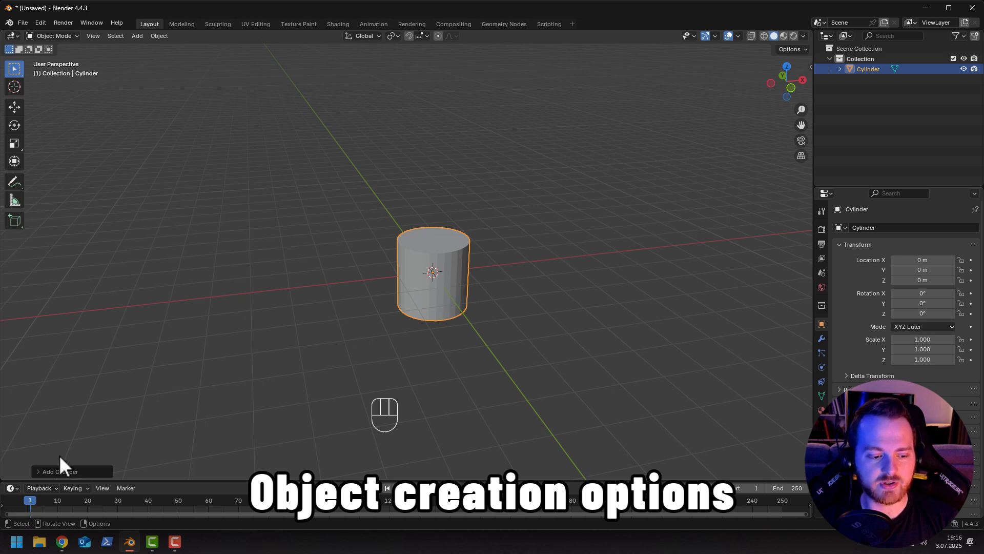
Expand the new cylinder's creation options and set its vertices to 8.
click(39, 472)
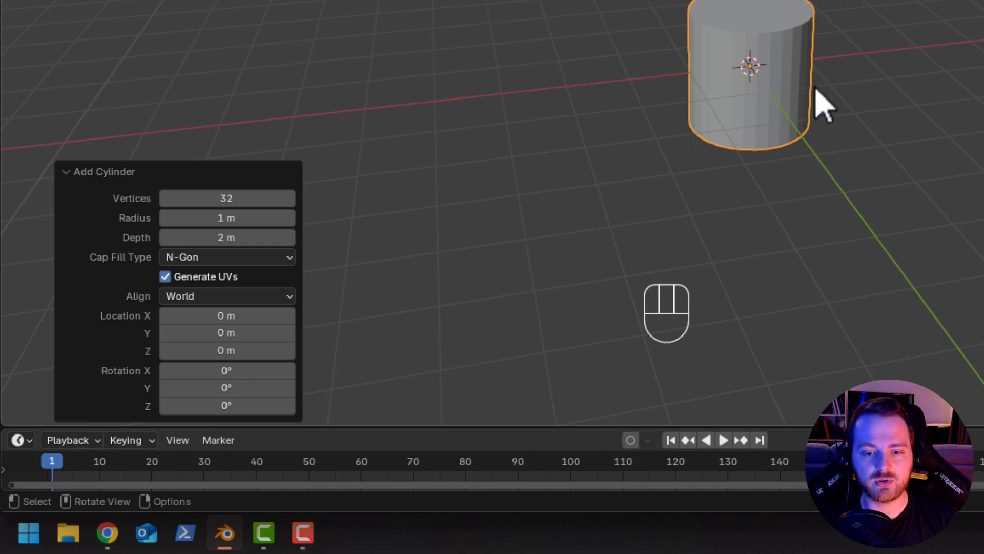
middle_drag(850, 90, 871, 82)
middle_drag(813, 93, 717, 149)
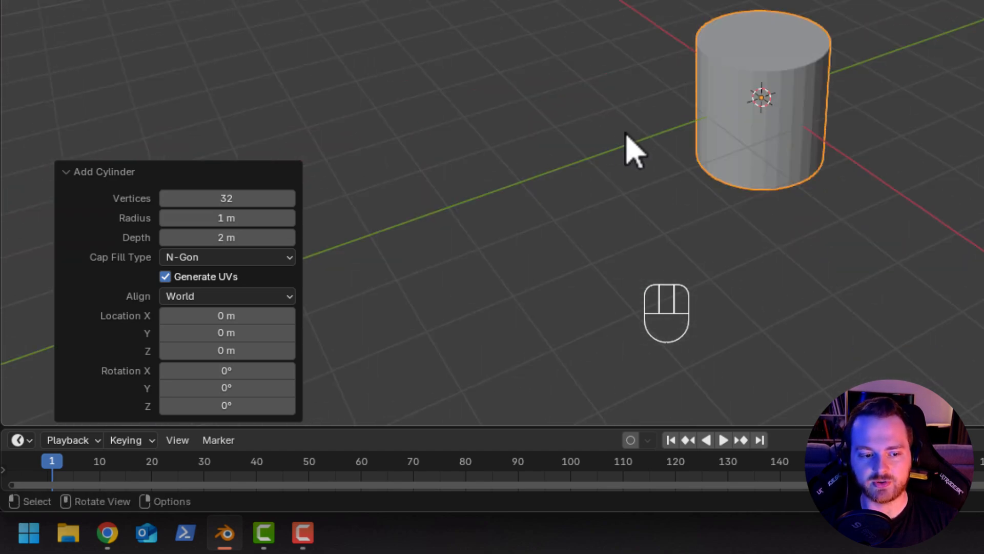
click(211, 199)
text(8)
key(Return)
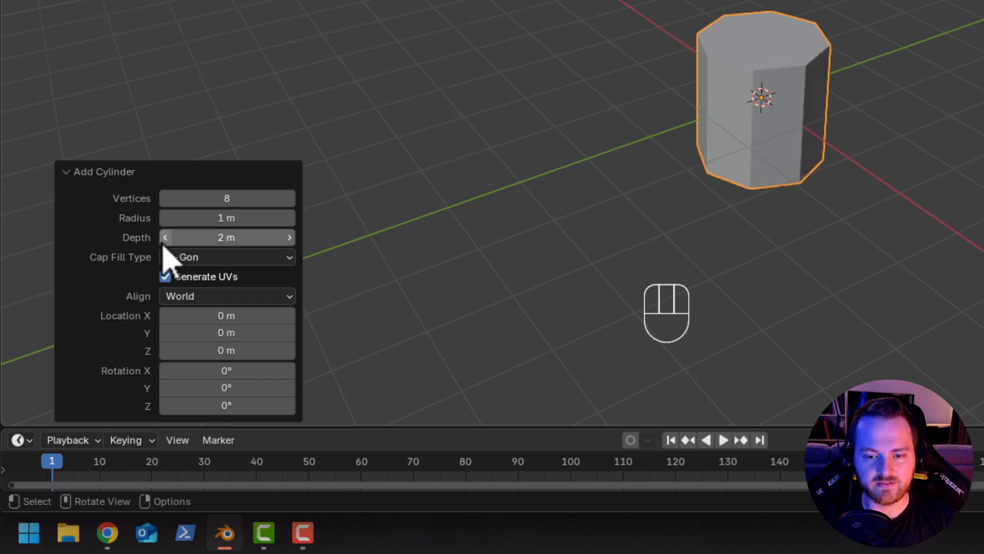
middle_drag(682, 103, 605, 100)
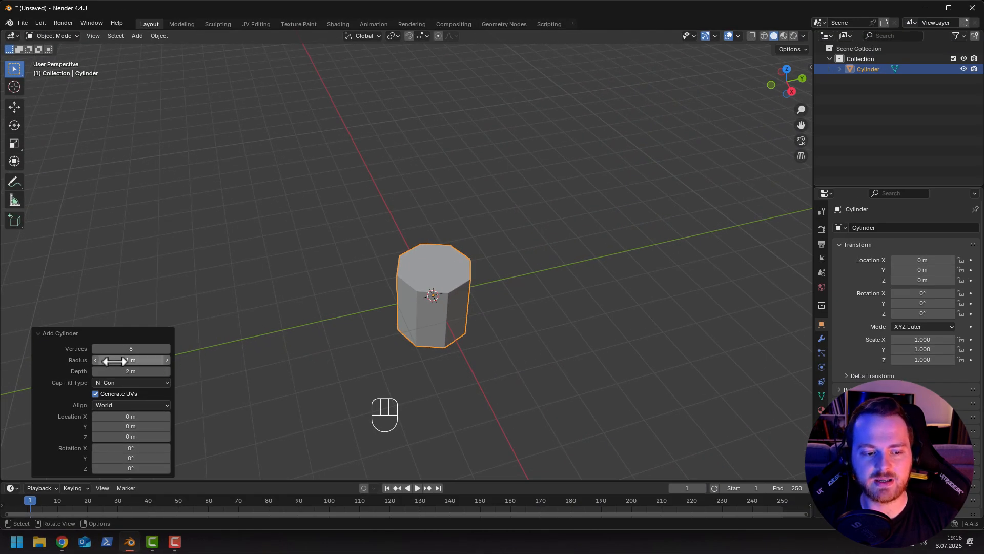
Set the cylinder's radius to 0.5 m in its creation options.
click(114, 361)
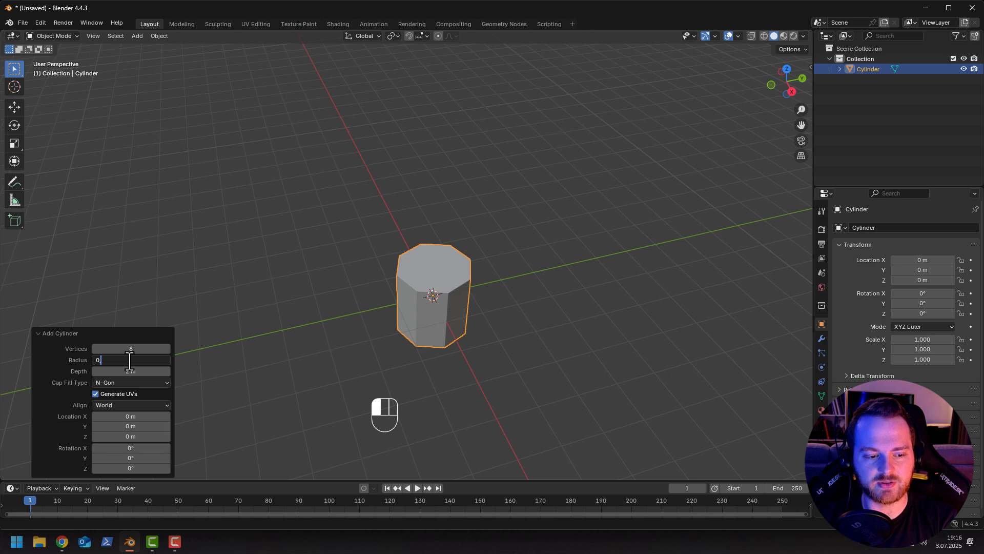
text(5)
key(Return)
click(133, 359)
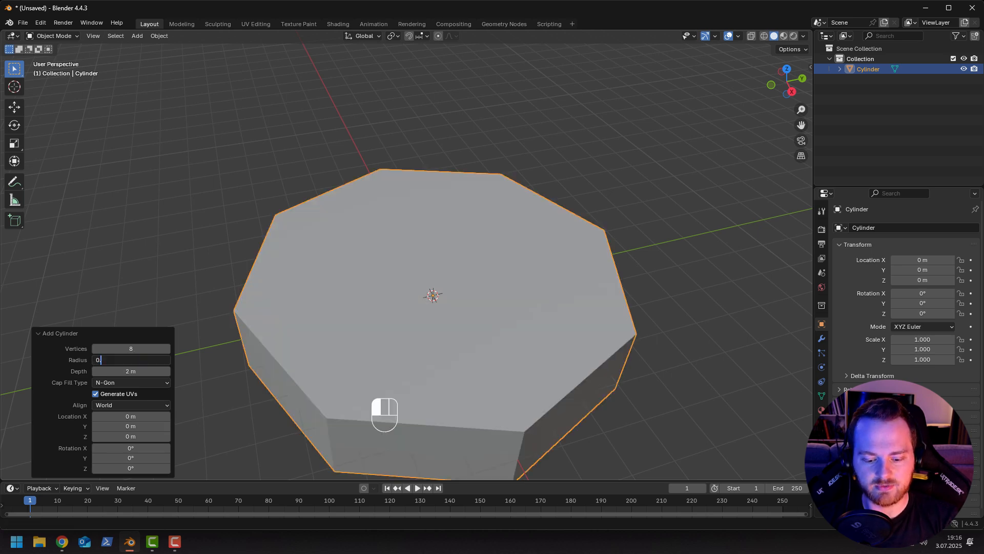
key(Return)
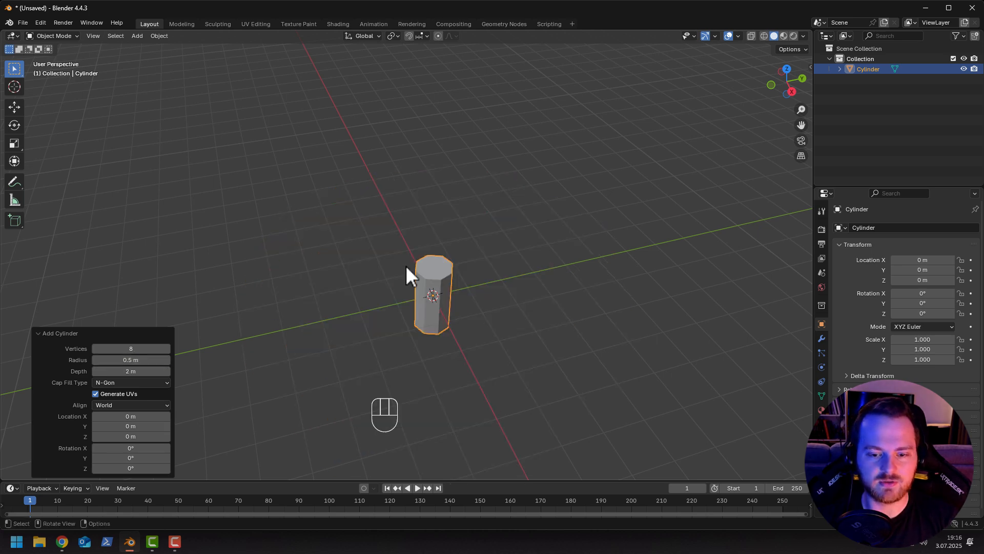
Set the cylinder's depth to 1 m in its creation options.
middle_drag(406, 266, 65, 360)
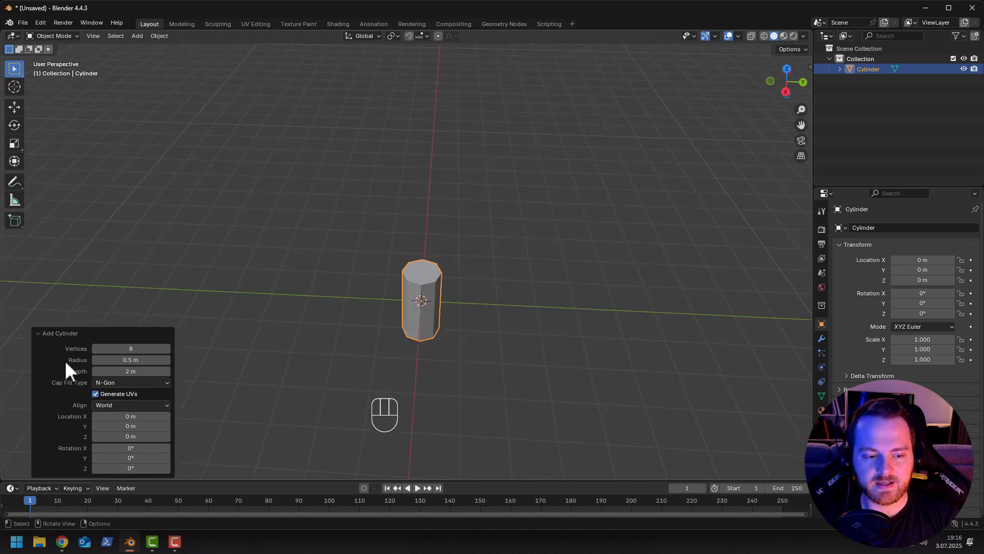
click(126, 373)
text(1)
key(Return)
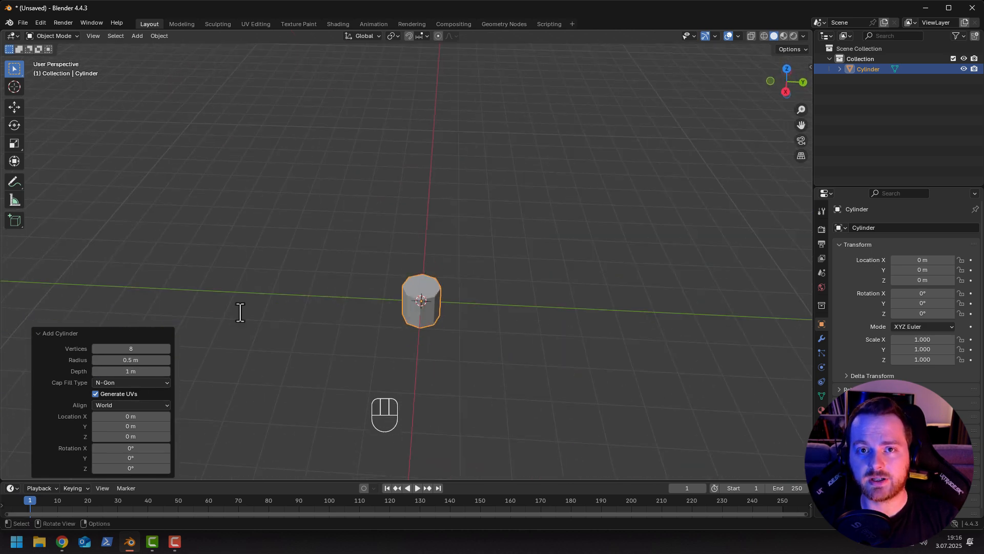
middle_drag(342, 292, 385, 292)
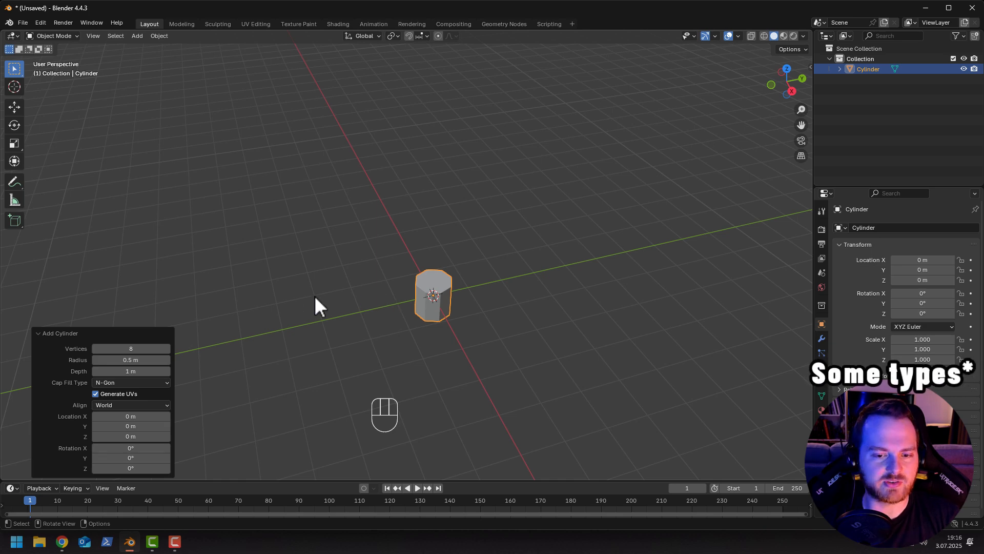
Move the cylinder freely by about -0.37 m in X, -0.56 m in Y and 0.40 m in Z.
middle_drag(385, 289, 390, 325)
key(g)
click(341, 287)
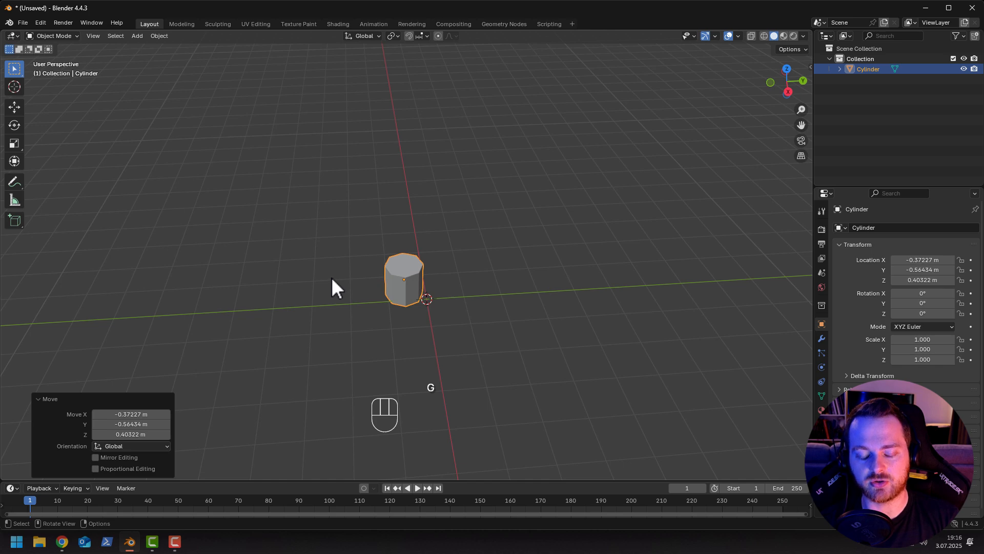
middle_drag(389, 309, 356, 305)
middle_drag(283, 327, 421, 326)
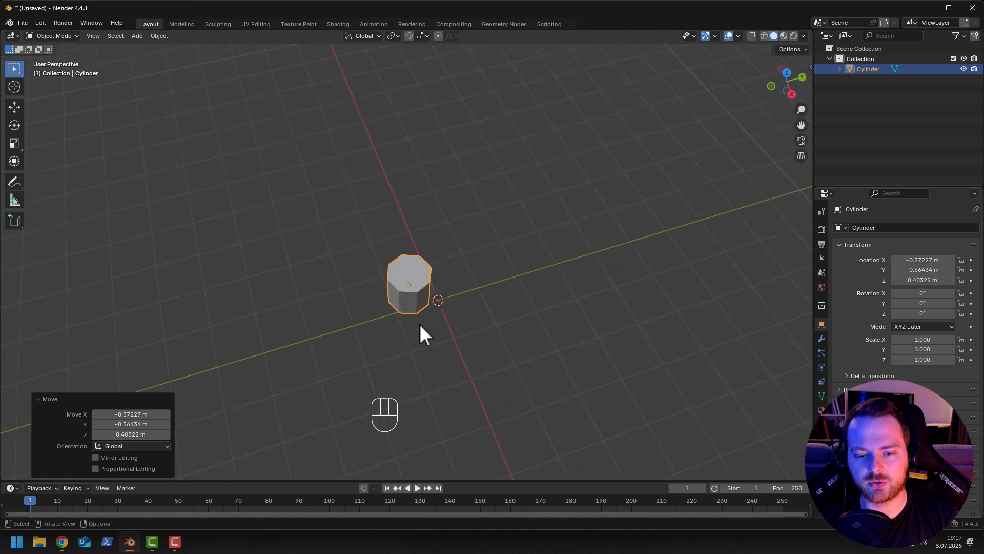
Delete the moved cylinder and add a new cylinder mesh at the world origin.
key(x)
click(347, 315)
key(shift+a)
mouse_move(351, 328)
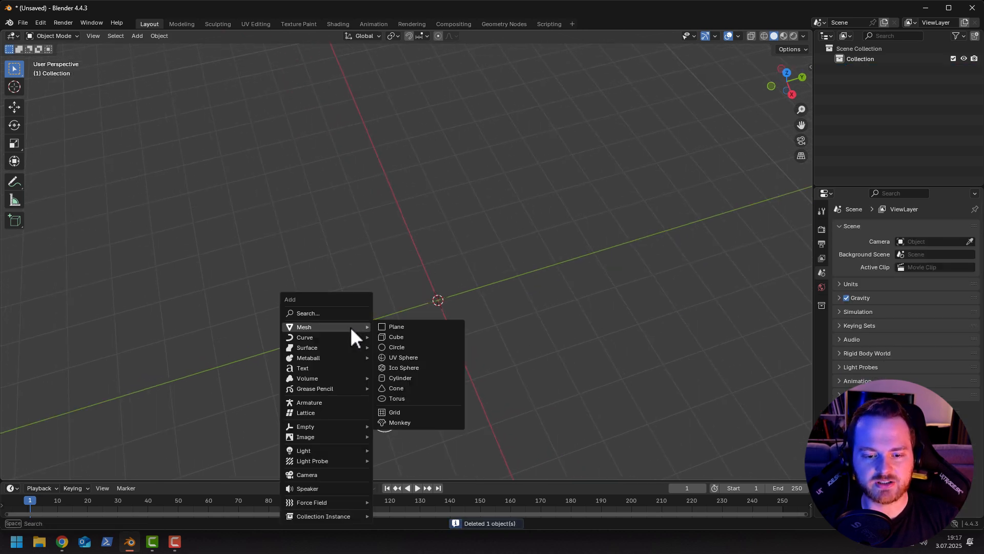
click(402, 379)
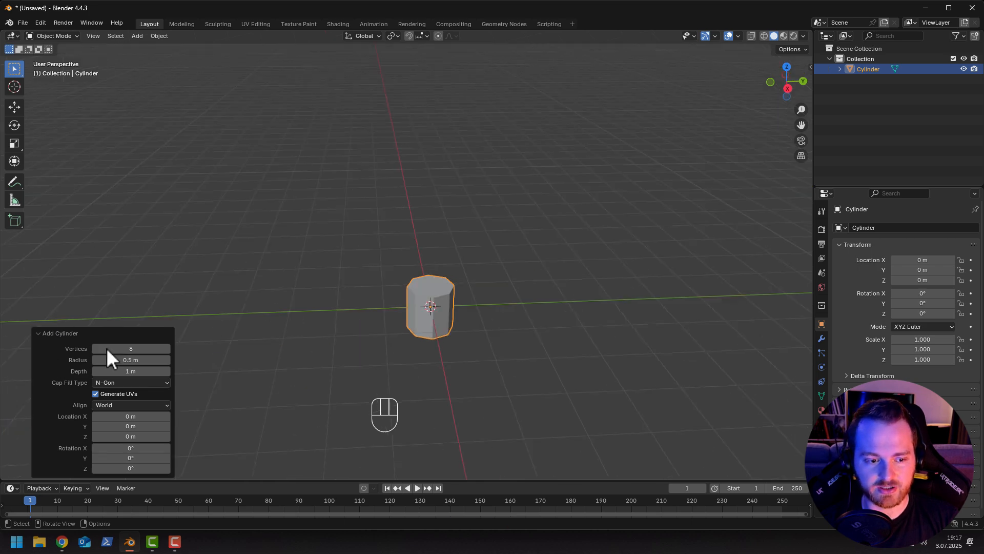
Set the new cylinder's vertices to 12 in its creation options.
click(120, 348)
text(12)
key(Return)
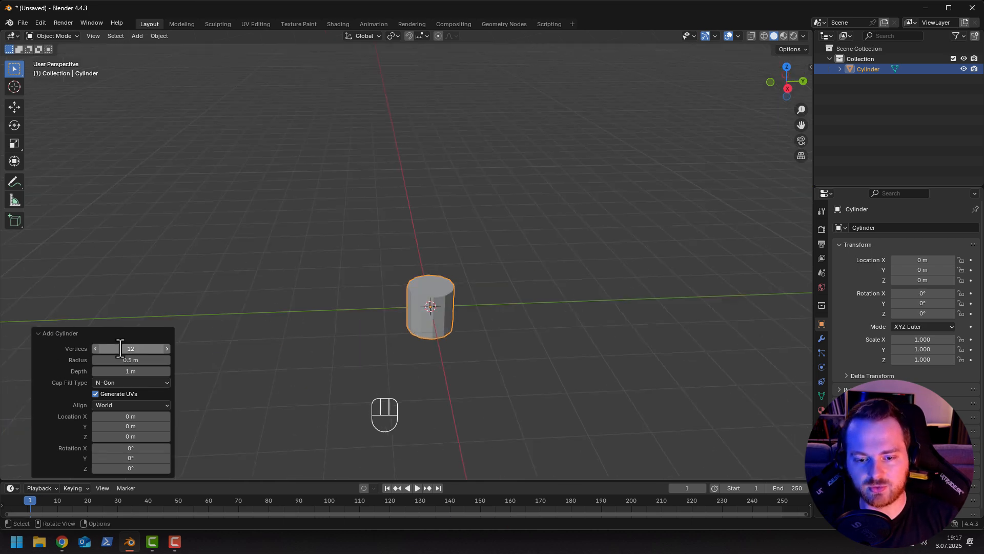
middle_drag(488, 296, 479, 315)
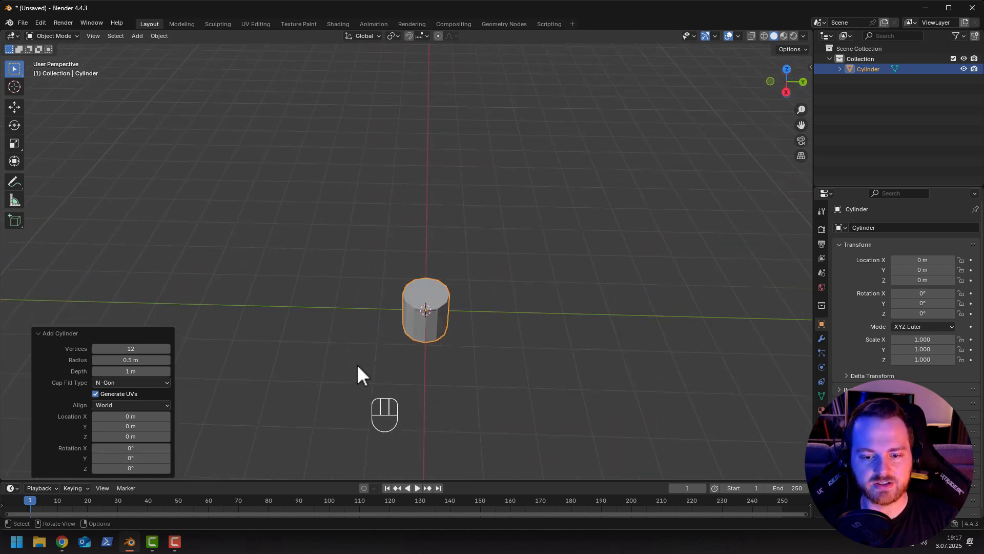
Deselect the 12-sided cylinder and select it again.
click(363, 328)
middle_drag(391, 362, 384, 340)
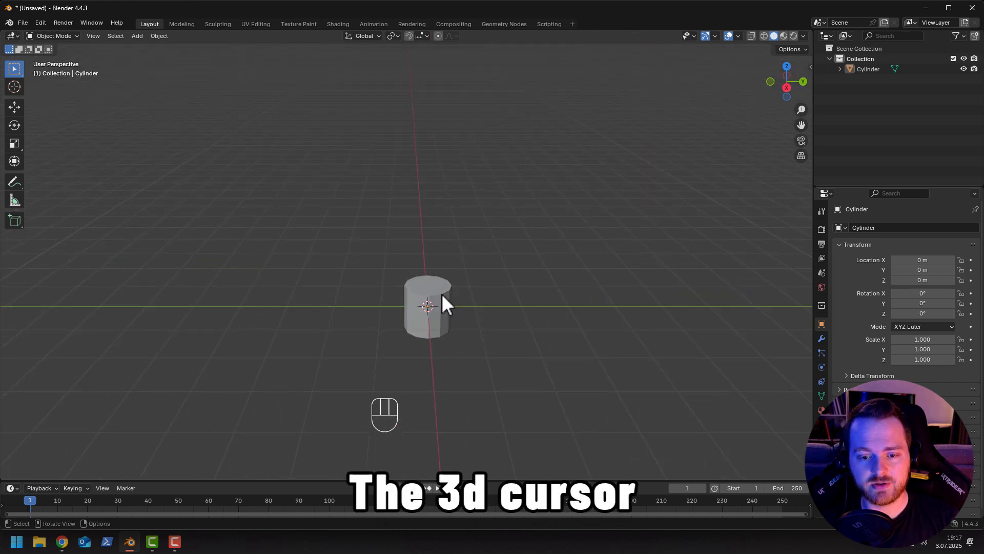
click(442, 297)
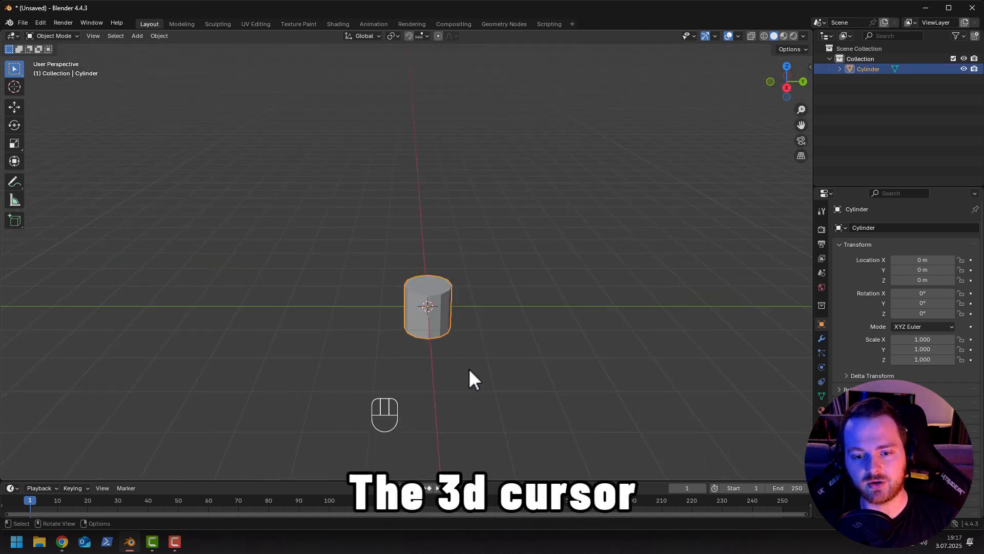
Place the 3D cursor freely in empty space, on one side of the cylinder and on the other.
middle_drag(465, 382, 384, 361)
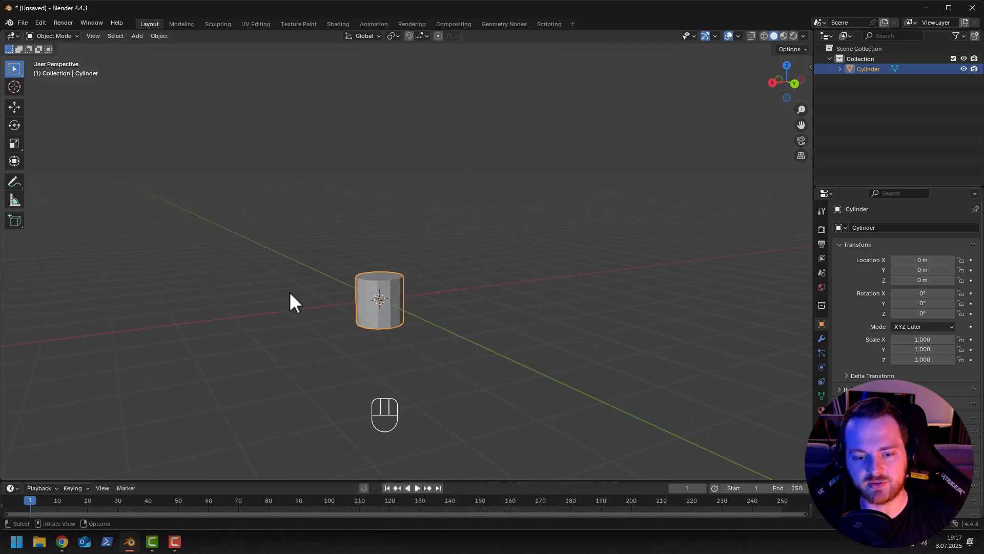
middle_drag(290, 294, 363, 325)
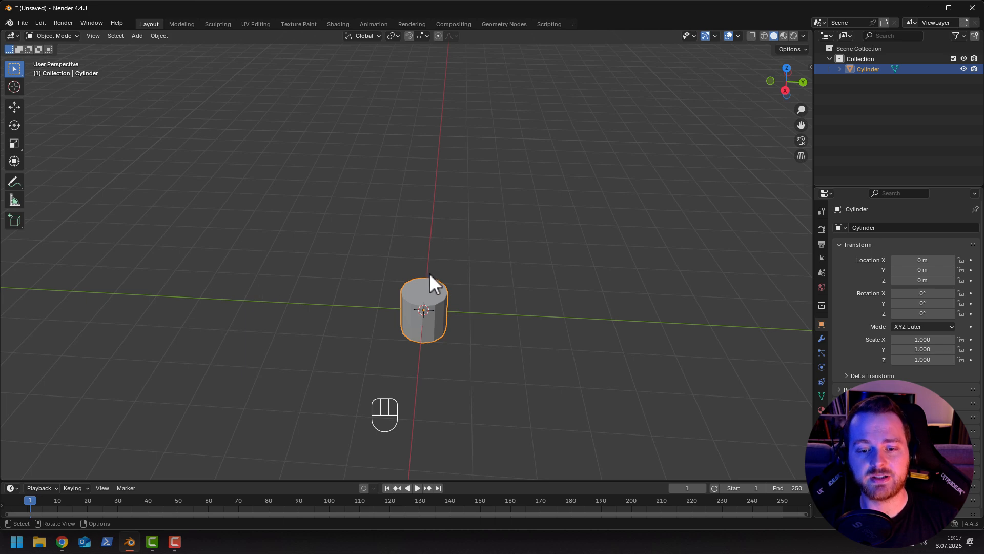
mouse_move(432, 313)
shift+middle_down()
mouse_move(446, 367)
mouse_move(430, 307)
shift+middle_up()
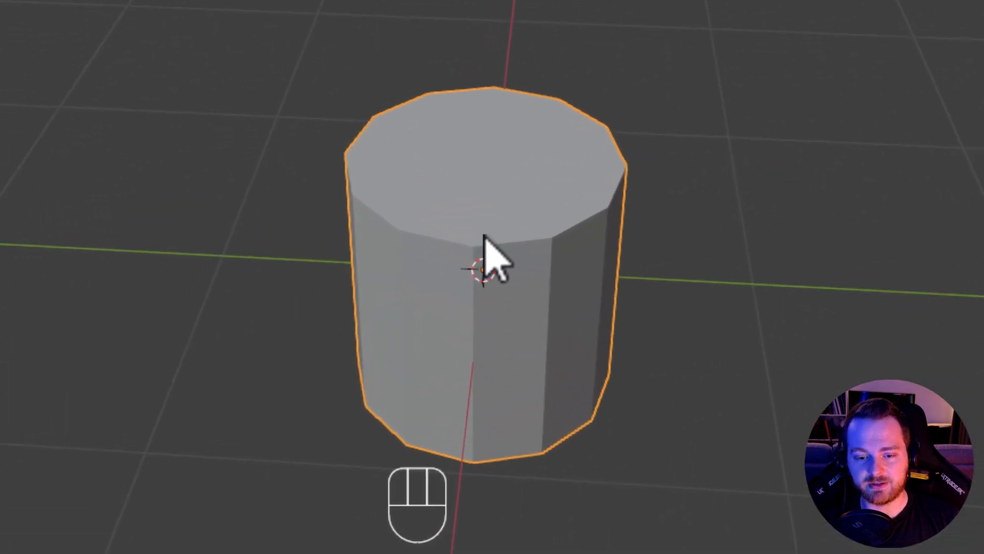
scroll(395, 340, down, 2)
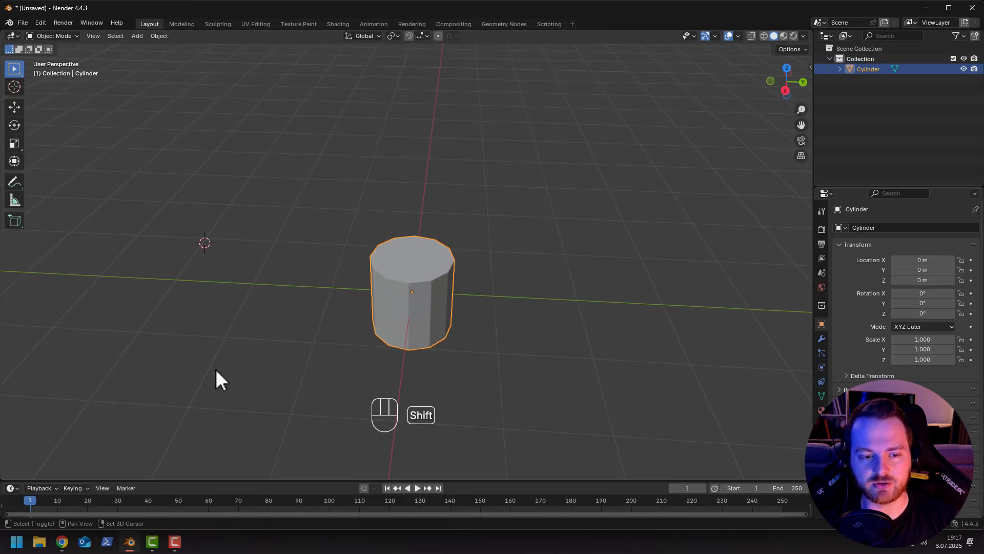
shift+right_click(557, 236)
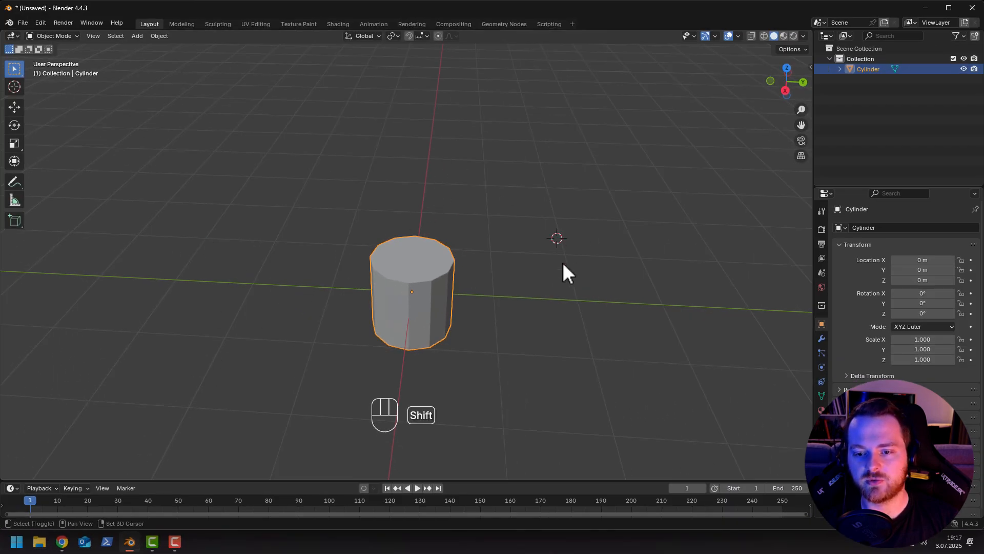
middle_drag(574, 349, 461, 328)
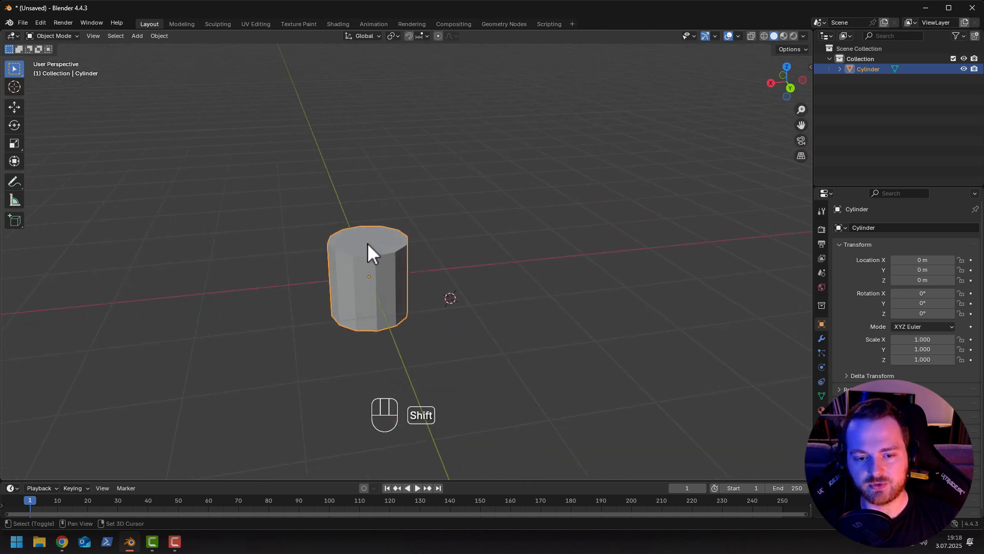
Place the 3D cursor on the cylinder's top face and add an ico sphere mesh there.
shift+right_click(367, 243)
middle_drag(258, 260, 376, 295)
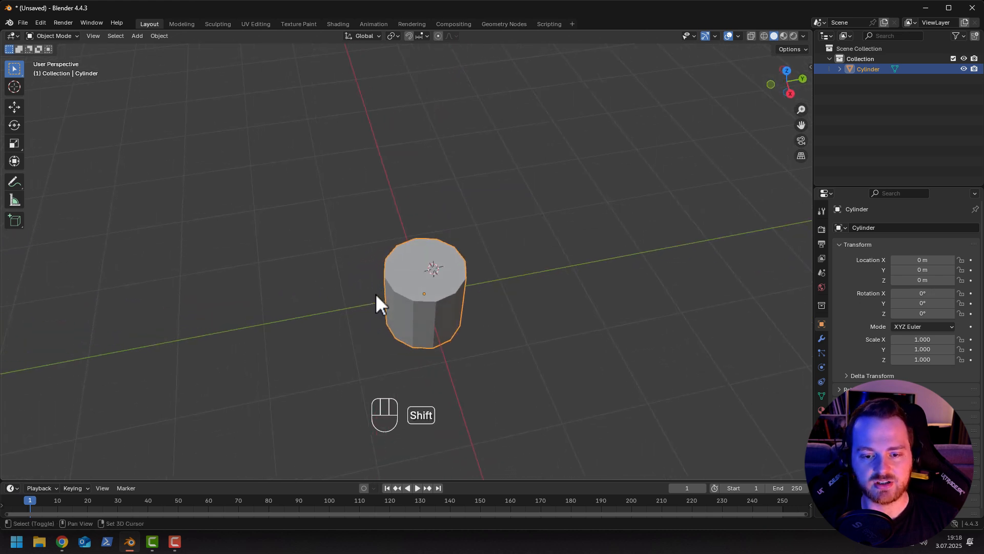
key(shift+a)
mouse_move(375, 294)
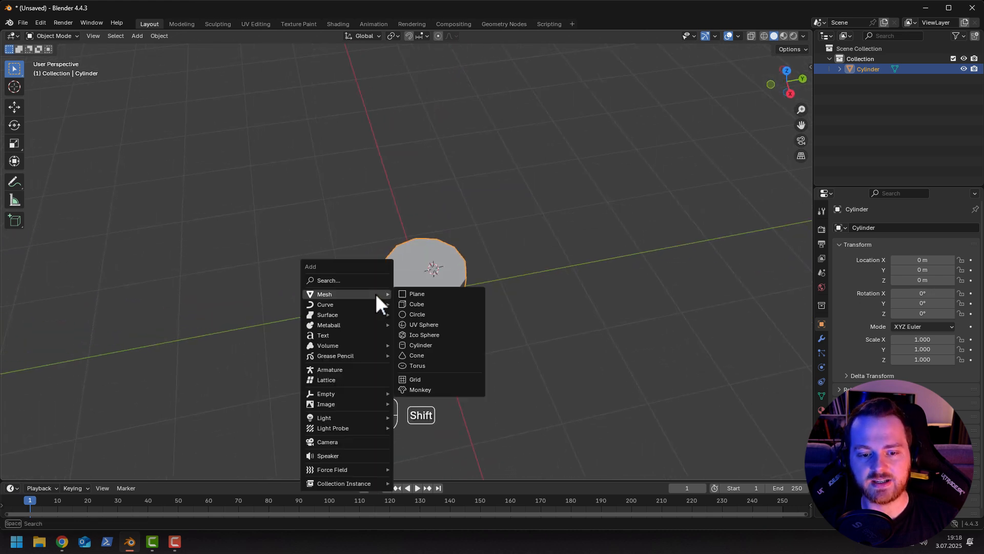
click(416, 336)
Scale the ico sphere down uniformly to about 0.139.
key(s)
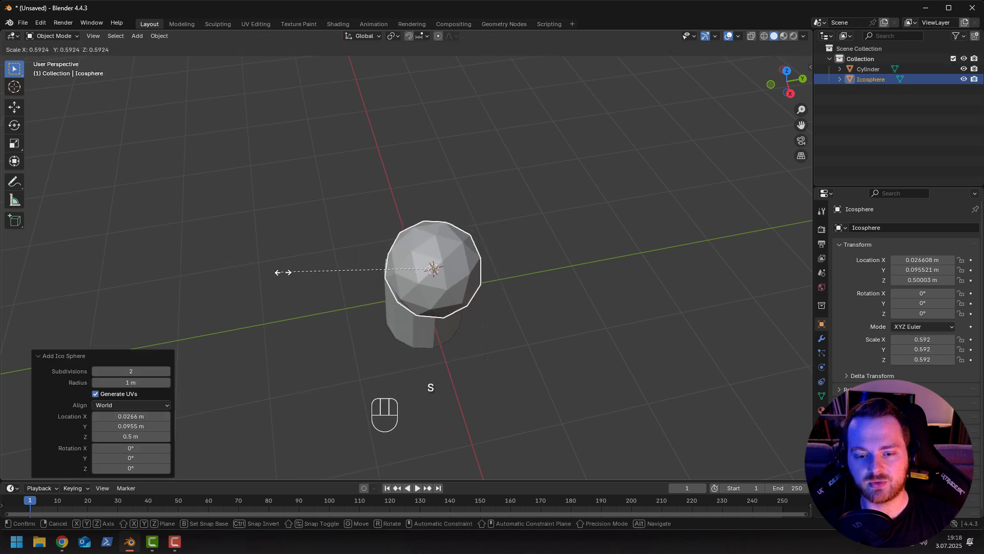
click(398, 272)
middle_drag(397, 272, 375, 290)
scroll(390, 280, up, 4)
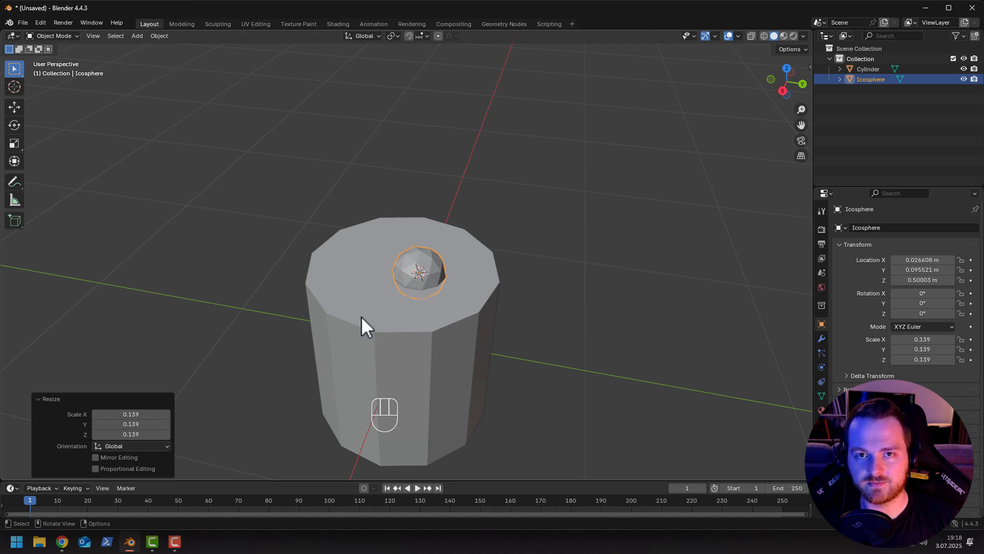
Select all objects in the scene and delete them.
scroll(361, 317, down, 3)
key(a)
key(x)
click(262, 254)
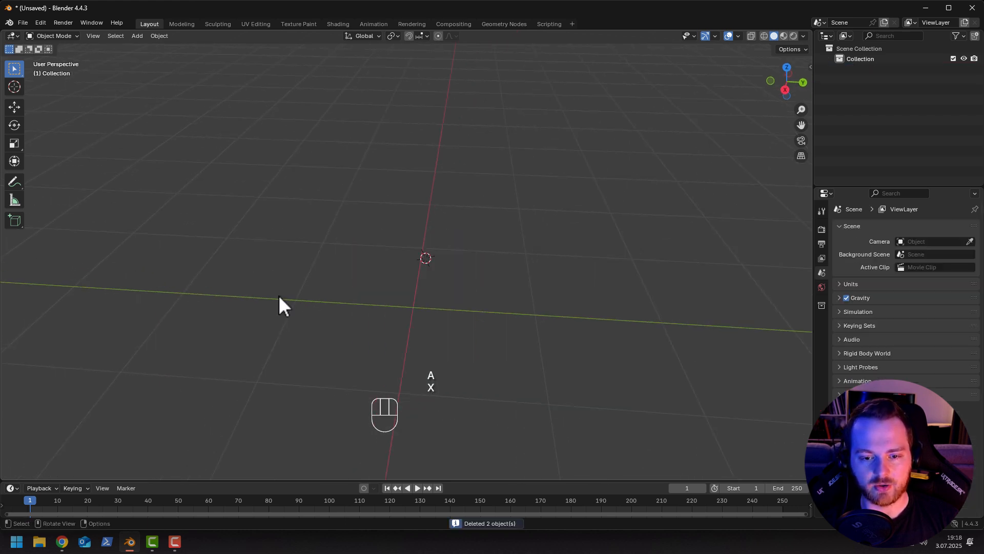
Add a cube at the off-origin 3D cursor, try moving it along X, and undo its creation.
key(shift+a)
mouse_move(274, 309)
click(331, 319)
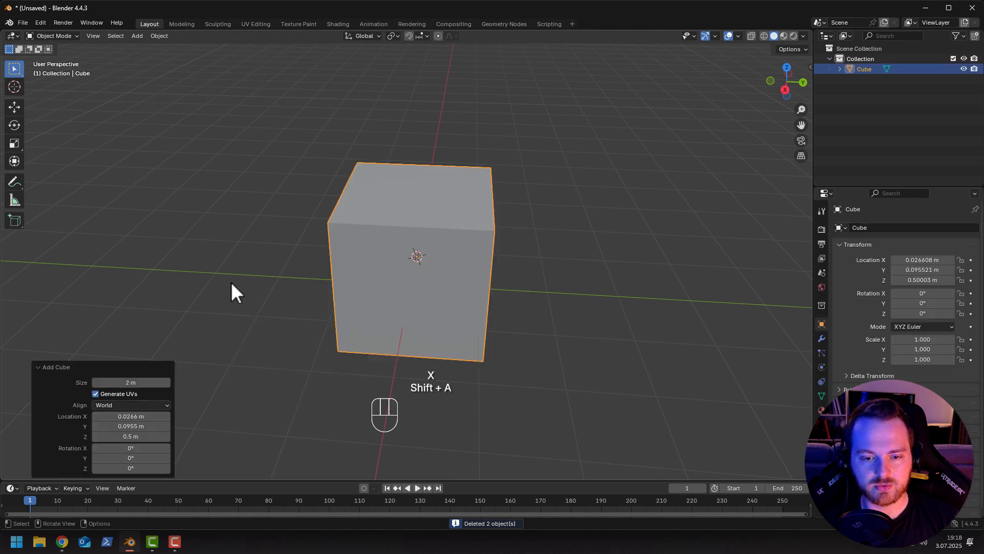
key(g)
key(x)
right_click(270, 295)
key(ctrl+z)
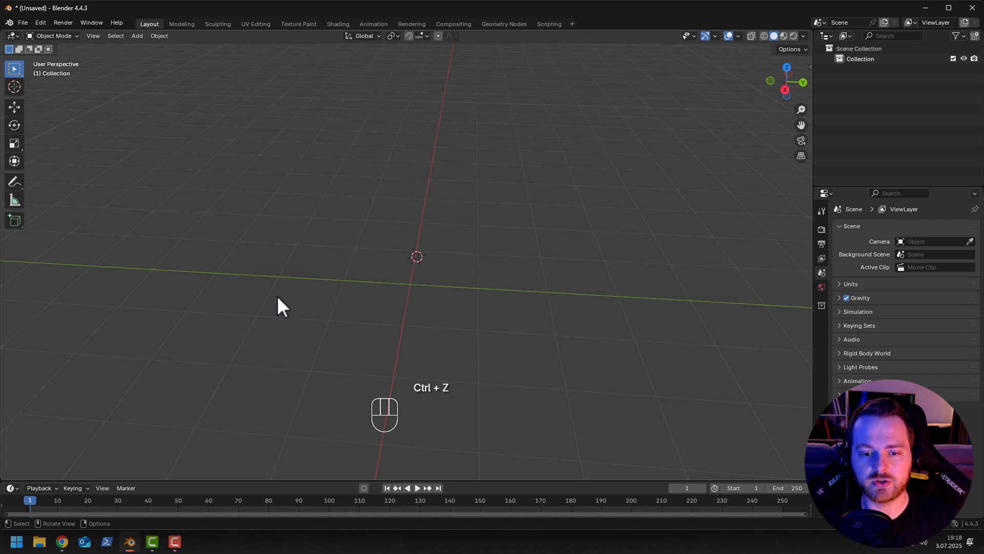
Snap the 3D cursor back to the world origin.
mouse_move(277, 295)
middle_down()
mouse_move(296, 288)
mouse_move(291, 297)
middle_up()
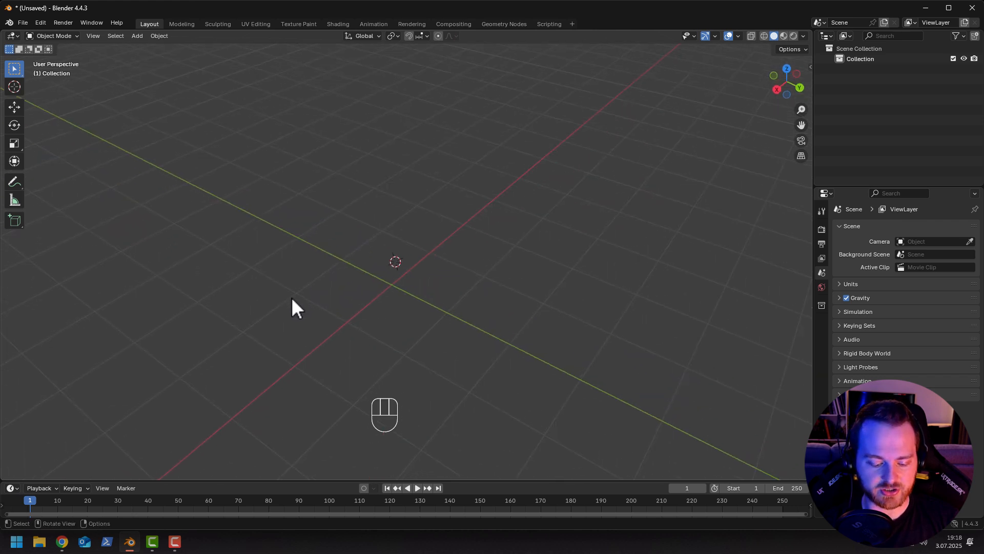
key(shift)
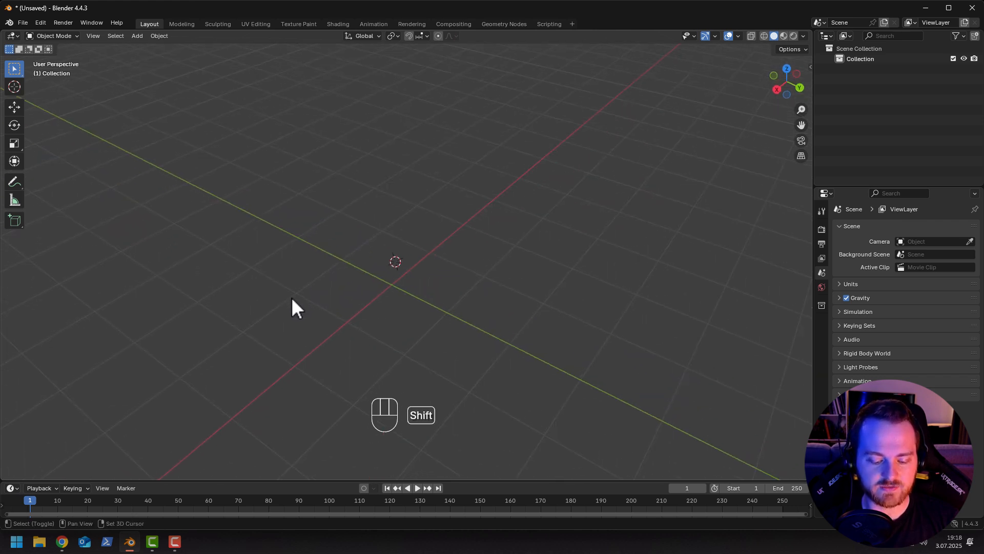
key(shift+s)
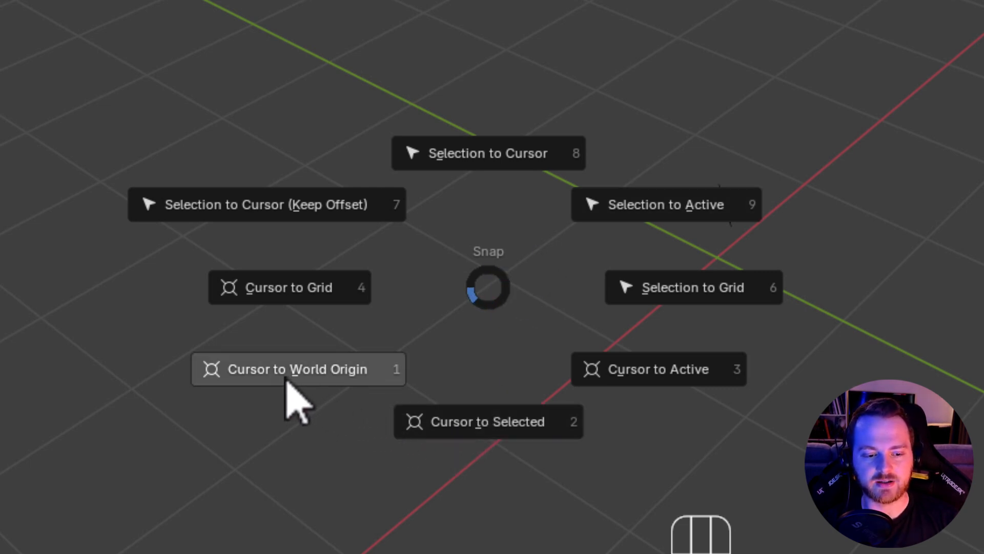
click(352, 373)
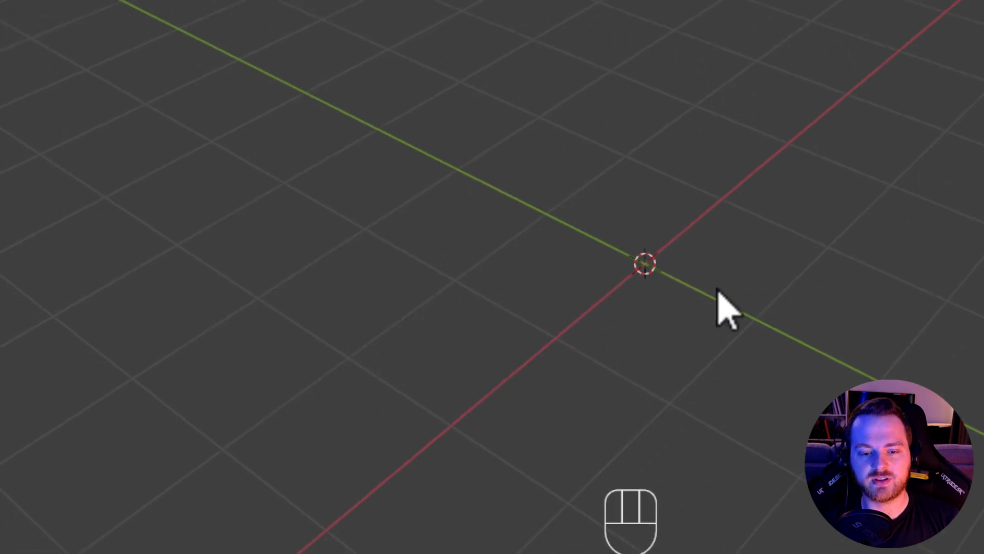
middle_drag(333, 333, 308, 321)
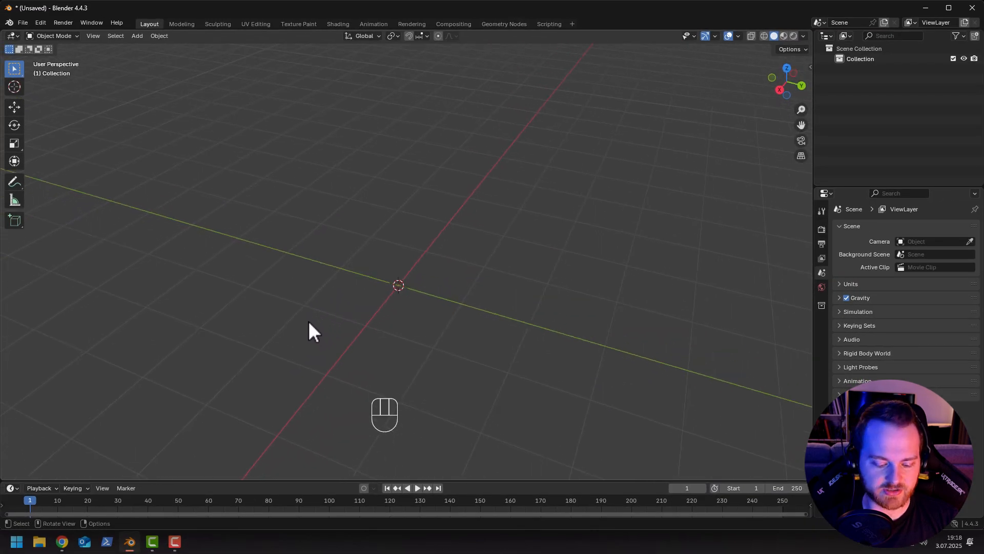
Add a cube at the world origin and move it about -2.78 m along the Y axis.
key(shift+a)
mouse_move(309, 319)
click(350, 330)
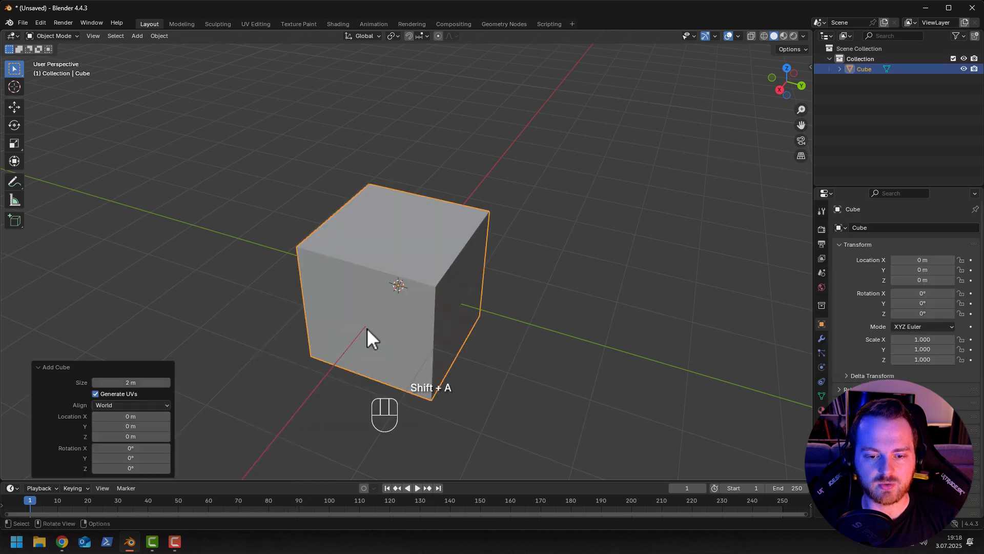
key(g)
key(x)
key(y)
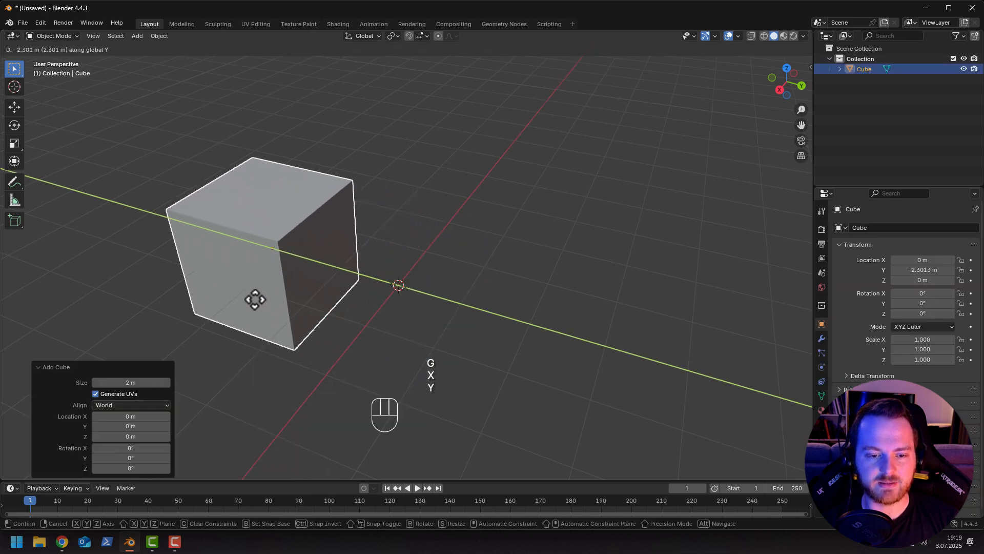
click(236, 292)
middle_drag(285, 322, 306, 314)
scroll(308, 313, down, 4)
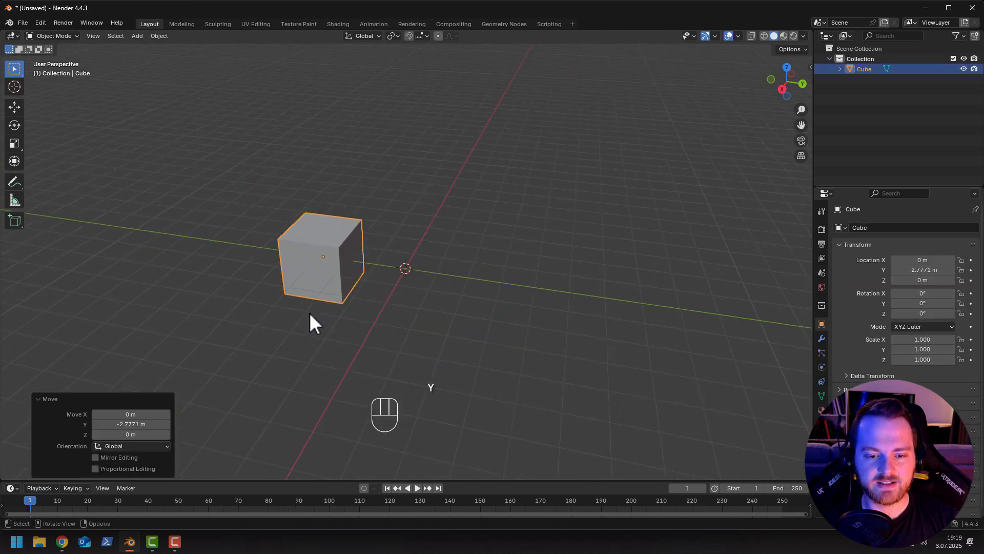
Add a second cube at the world origin and move it about 4.33 m along the Y axis.
key(shift+a)
mouse_move(311, 311)
click(350, 323)
key(g)
key(x)
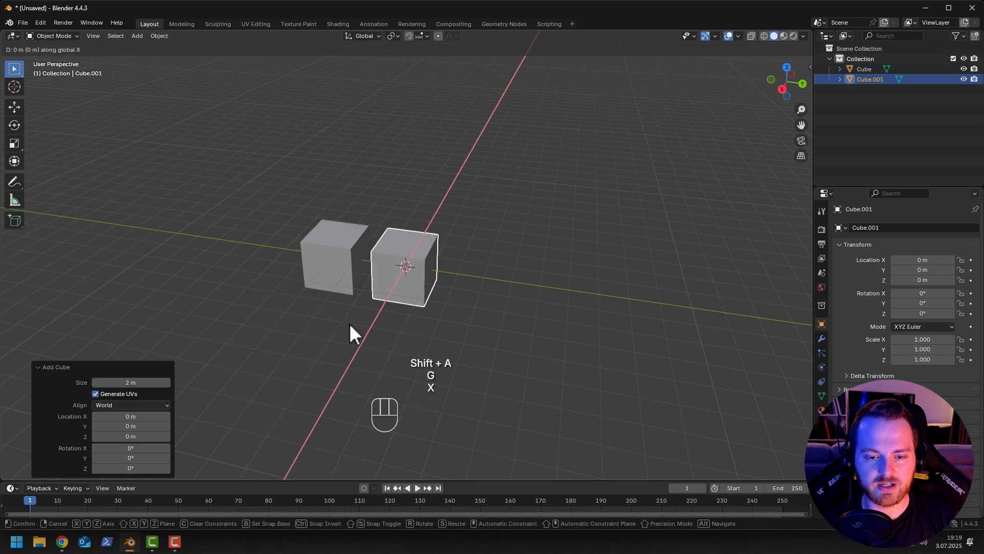
key(y)
click(467, 333)
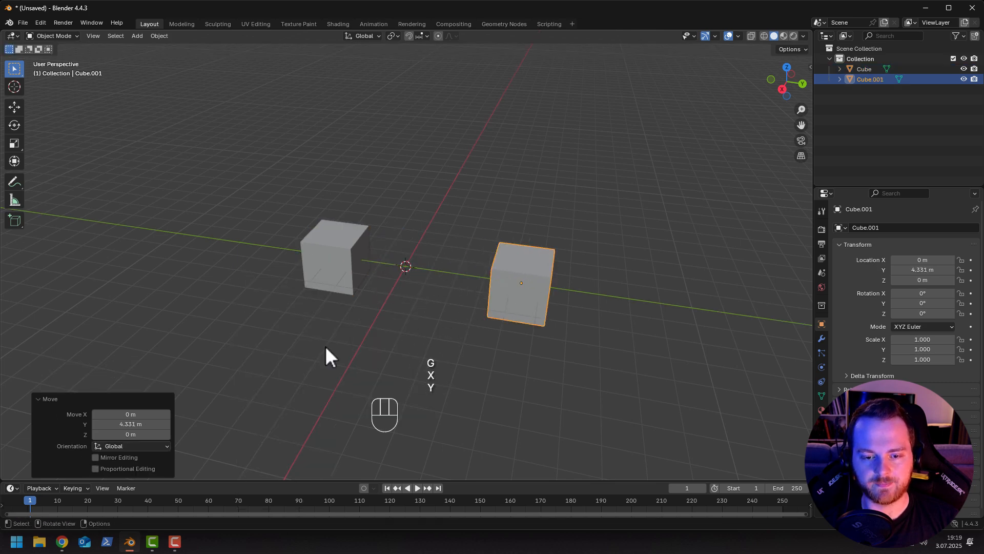
middle_drag(326, 346, 350, 339)
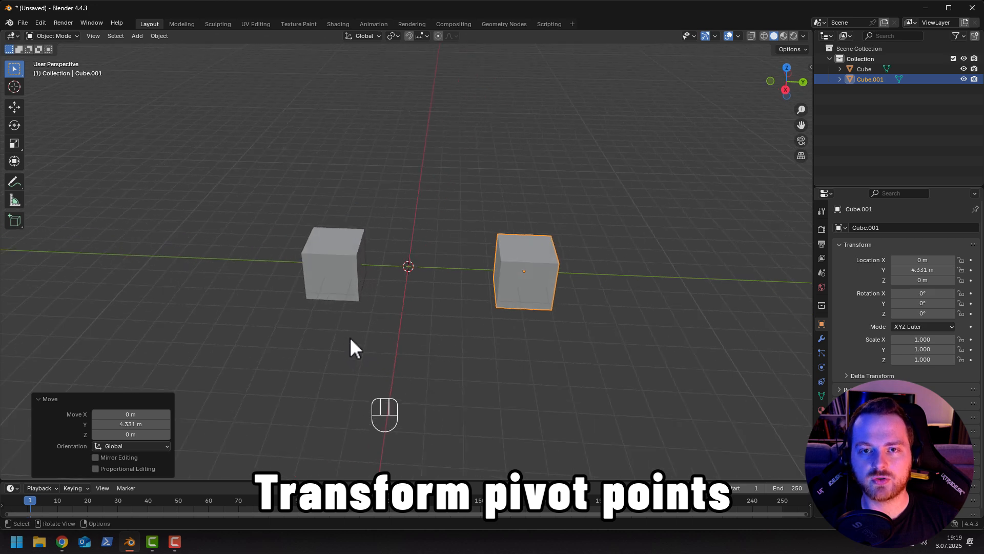
Select both cubes and try rotating them about the Z axis around their median point.
shift+click(347, 251)
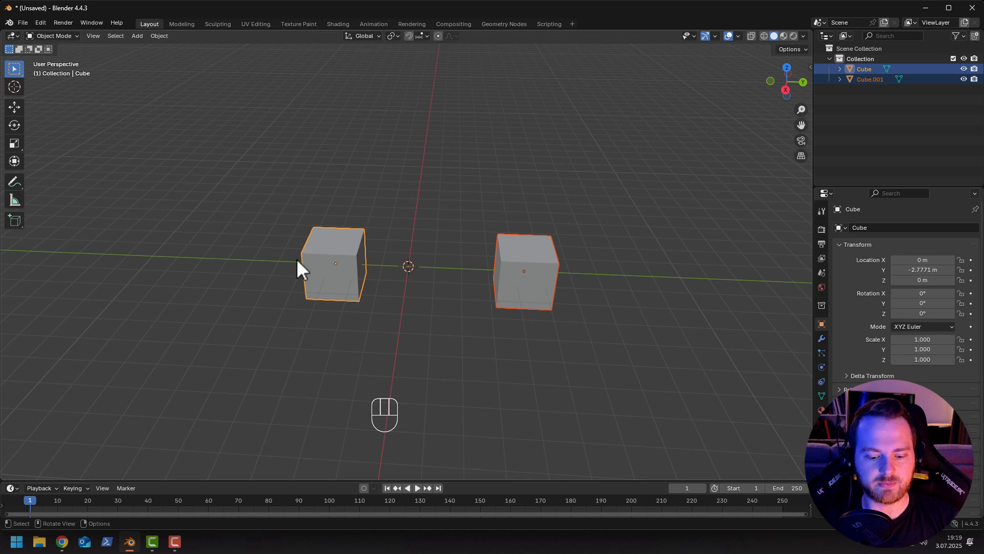
key(r)
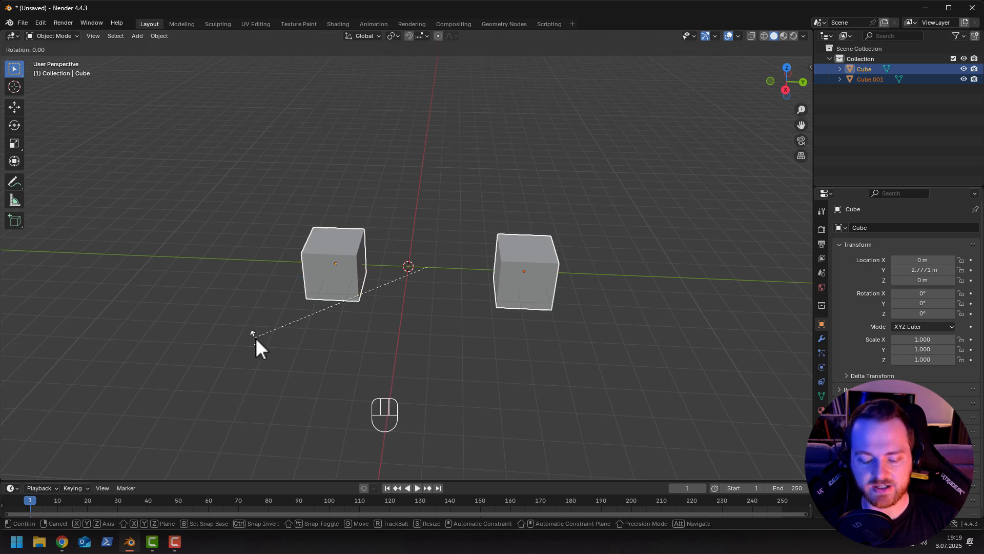
key(z)
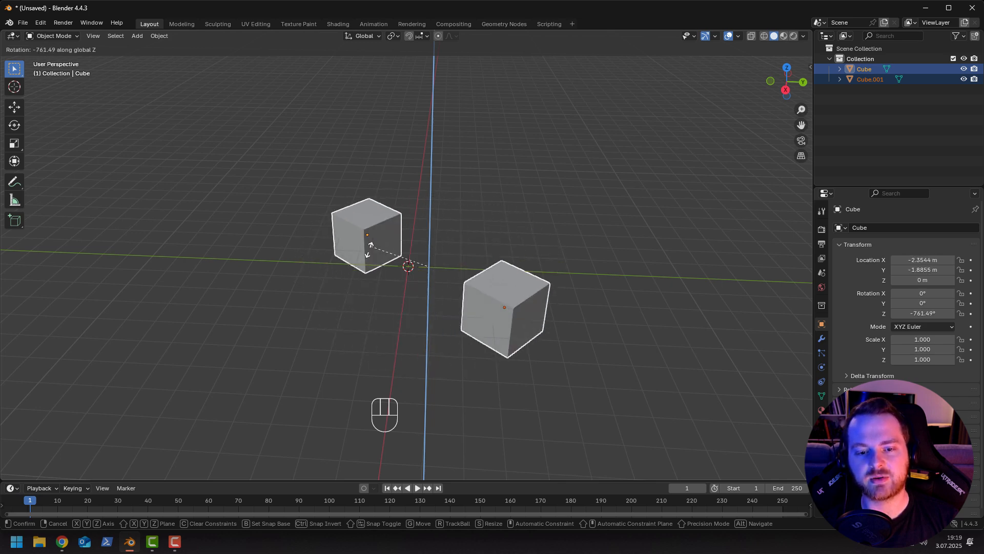
click(472, 238)
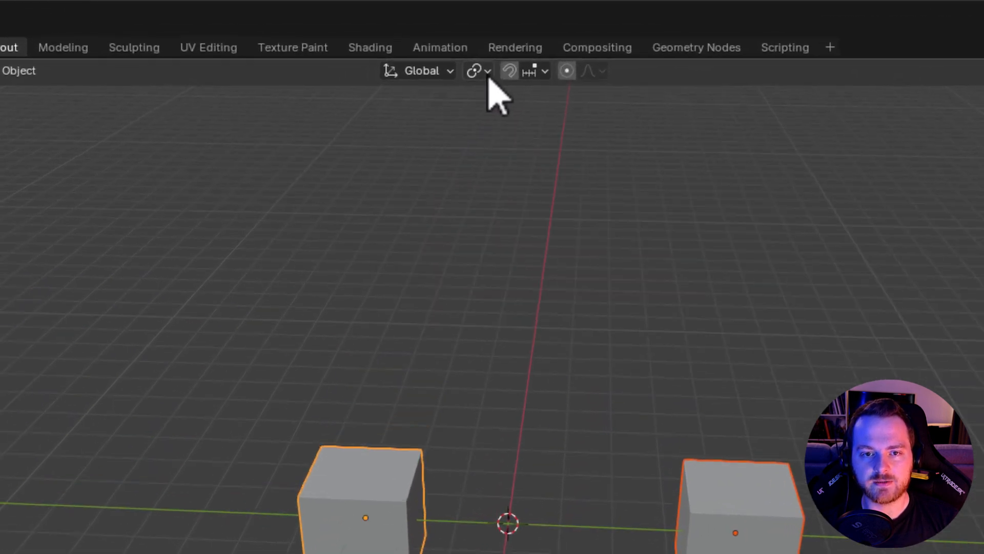
Set the transform pivot point to Individual Origins and try rotating both cubes about the Z axis.
click(486, 72)
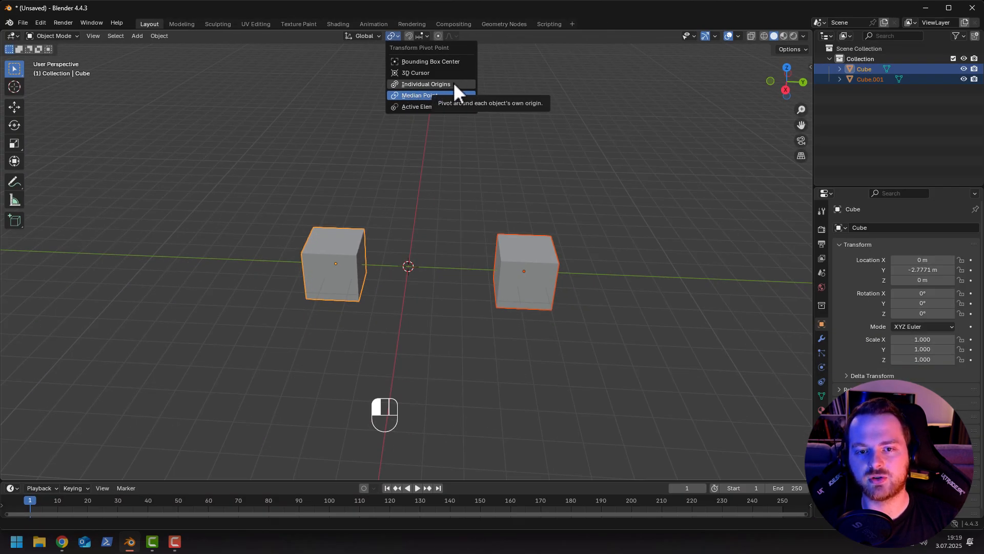
click(457, 84)
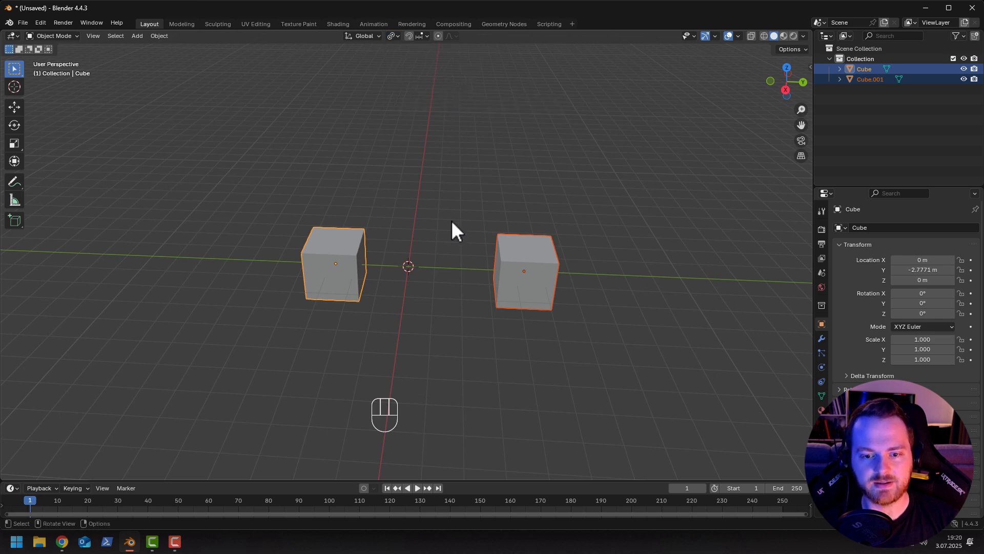
key(r)
key(z)
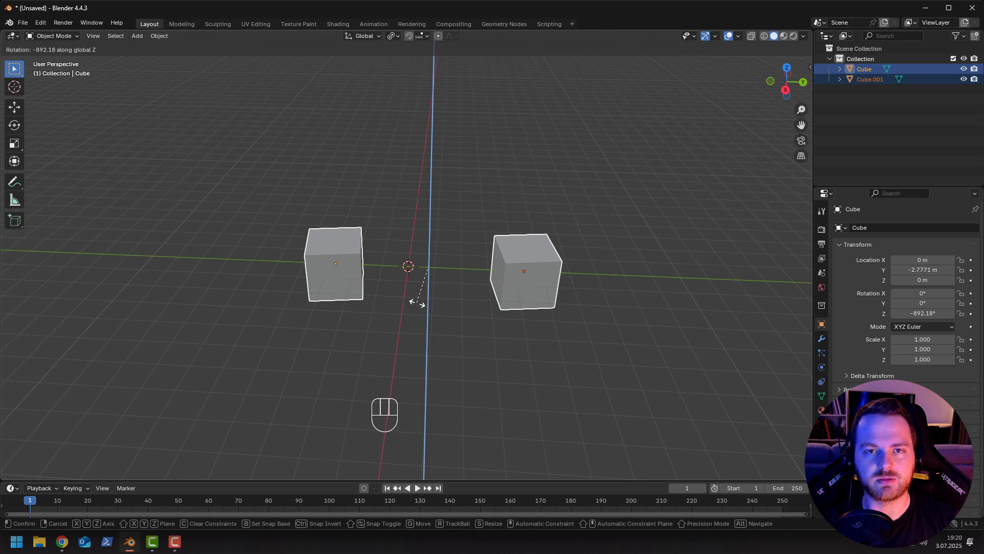
key(Escape)
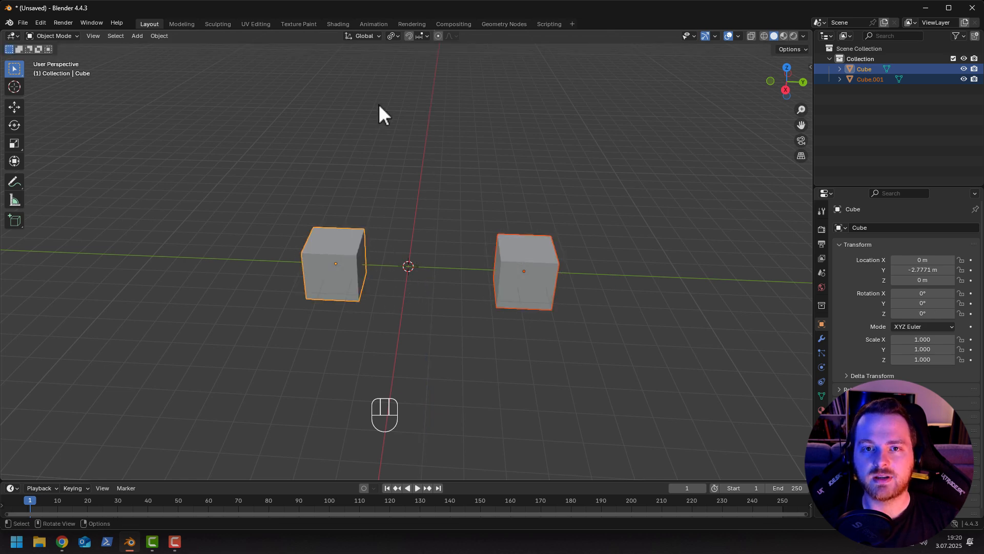
Set the transform pivot point to 3D Cursor.
click(394, 36)
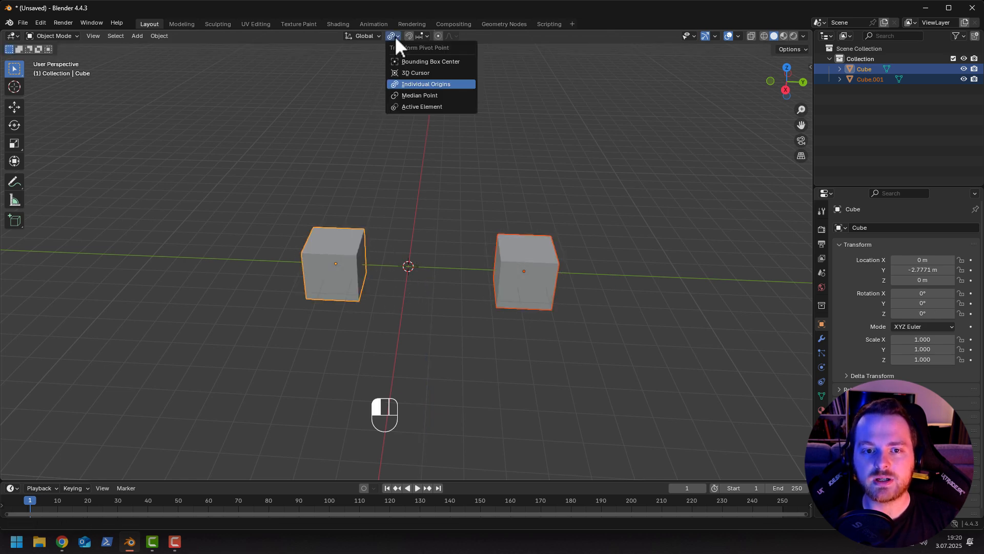
click(401, 72)
mouse_move(452, 238)
middle_down()
mouse_move(441, 249)
mouse_move(463, 236)
mouse_move(459, 244)
middle_up()
scroll(459, 242, down, 1)
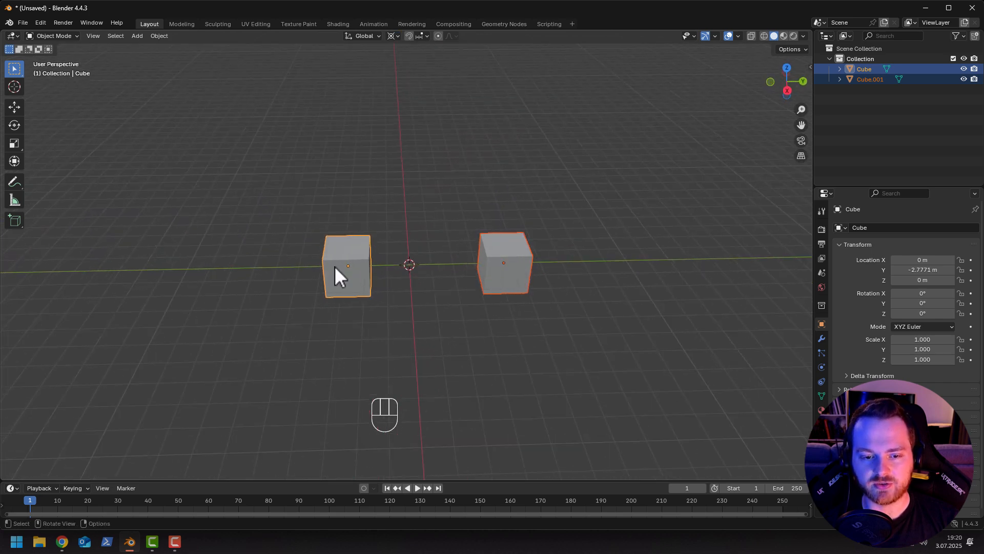
Place the 3D cursor beyond the first cube on the negative Y side and try rotating both cubes about the Z axis around it.
shift+right_click(236, 266)
middle_drag(266, 290, 280, 313)
key(r)
key(z)
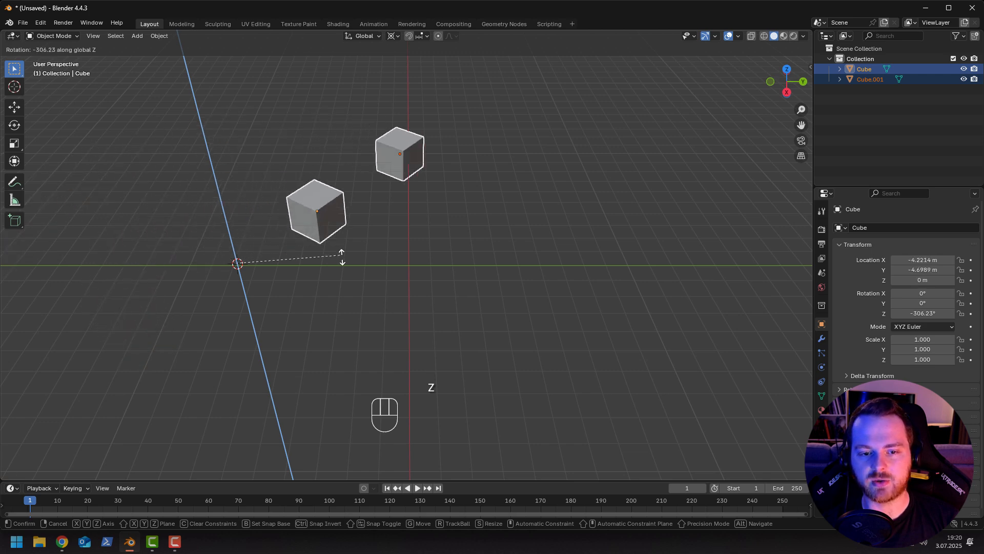
right_click(344, 294)
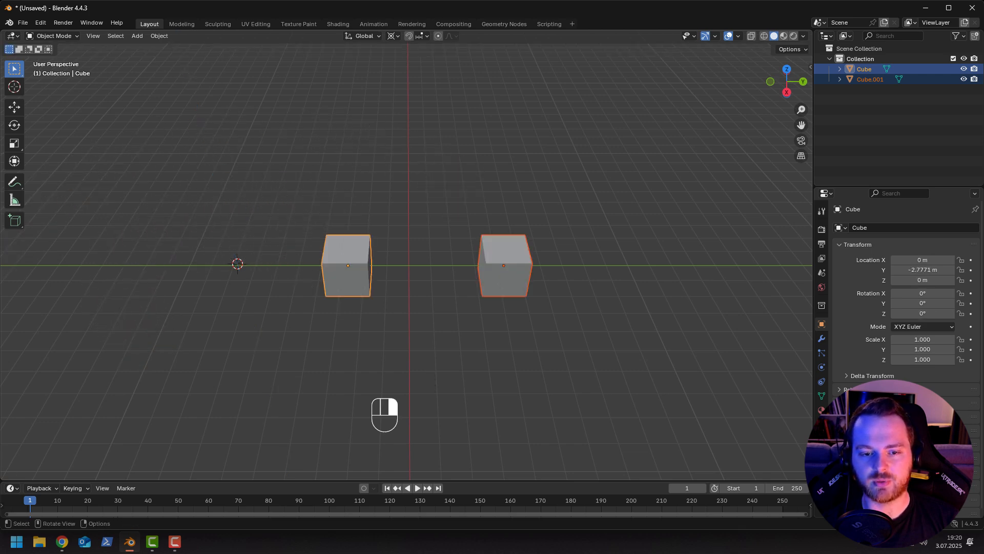
Set the transform pivot point to Active Element.
click(399, 35)
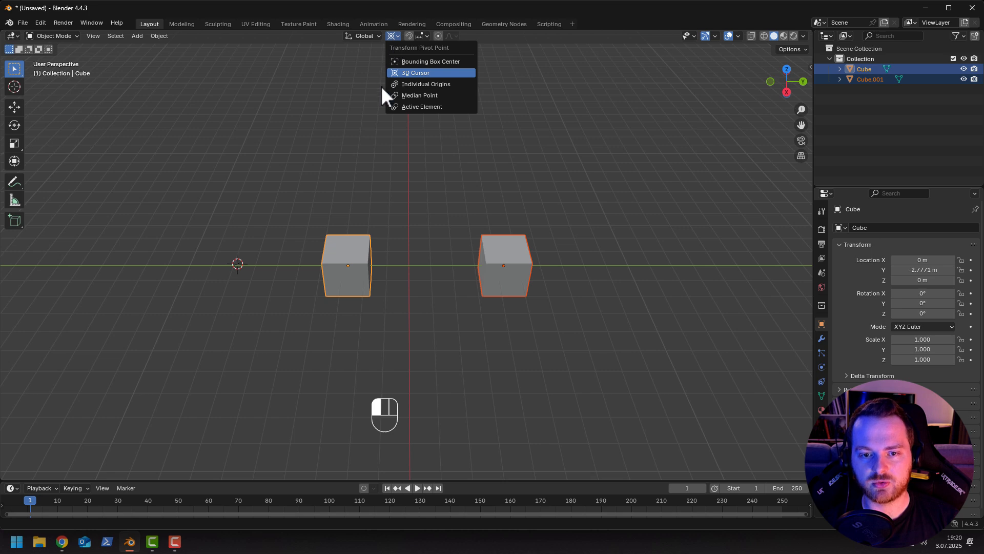
click(417, 106)
middle_drag(423, 238, 436, 190)
scroll(435, 190, up, 3)
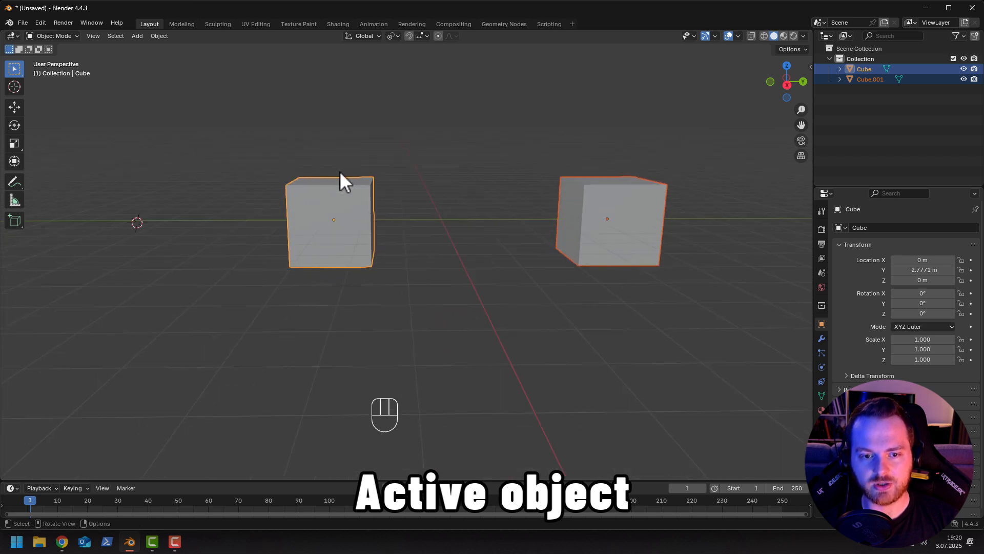
middle_drag(350, 191, 355, 232)
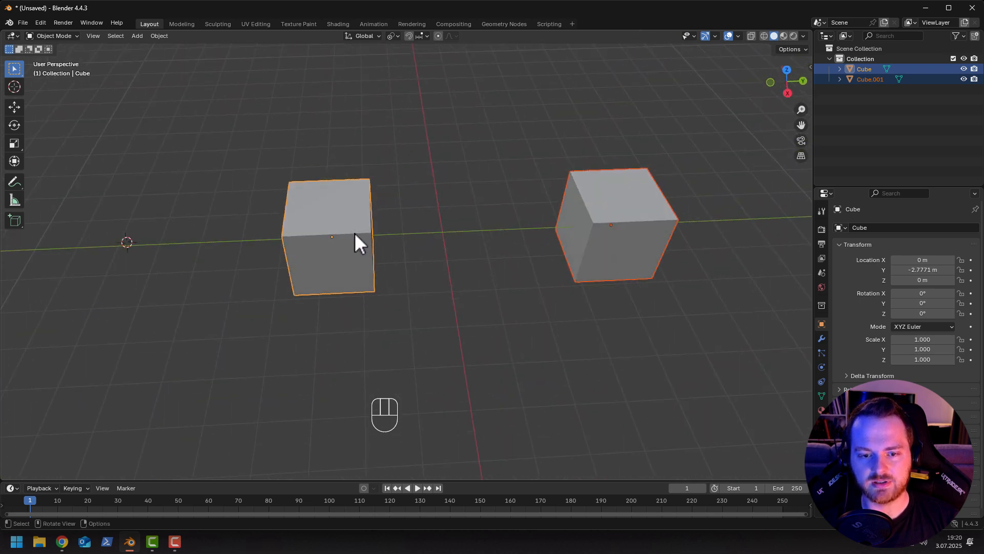
Add a third cube at the 3D cursor and move it about 8.28 m along Y and -5.44 m along X.
click(325, 227)
key(shift+a)
mouse_move(460, 235)
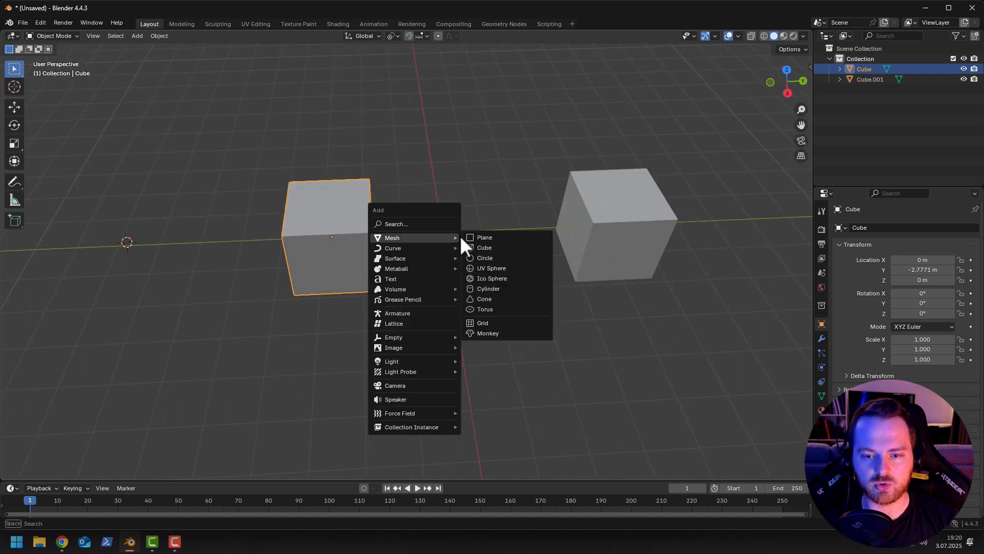
click(487, 245)
key(g)
key(x)
key(y)
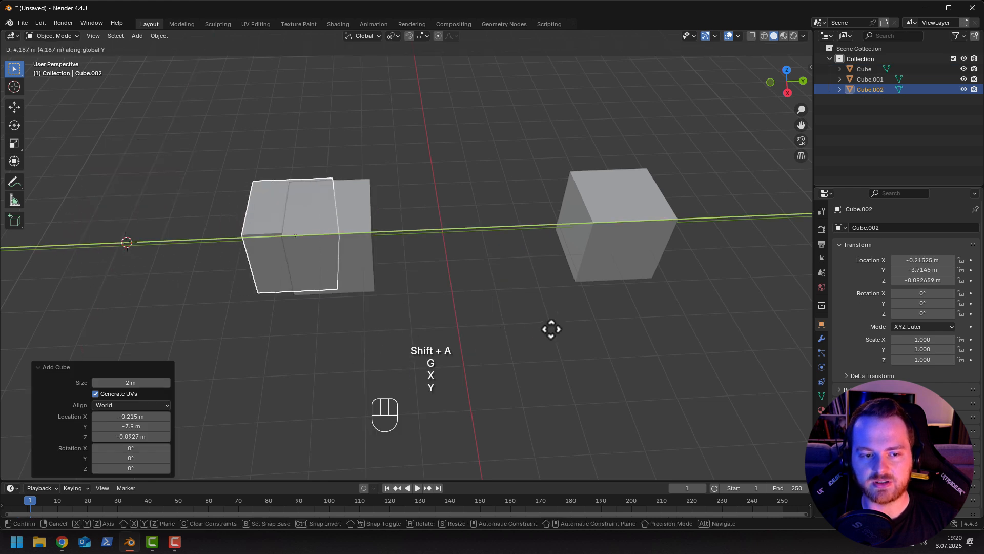
click(684, 315)
key(g)
key(x)
click(631, 206)
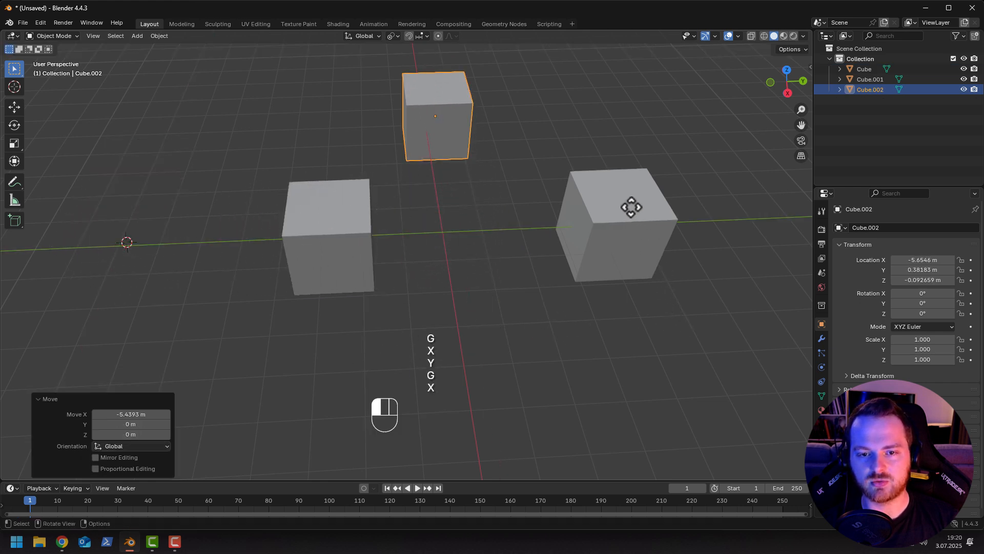
Select all three cubes with the first one active, try rotating them about the Z axis around it, and undo the rotation.
shift+click(601, 210)
shift+click(351, 226)
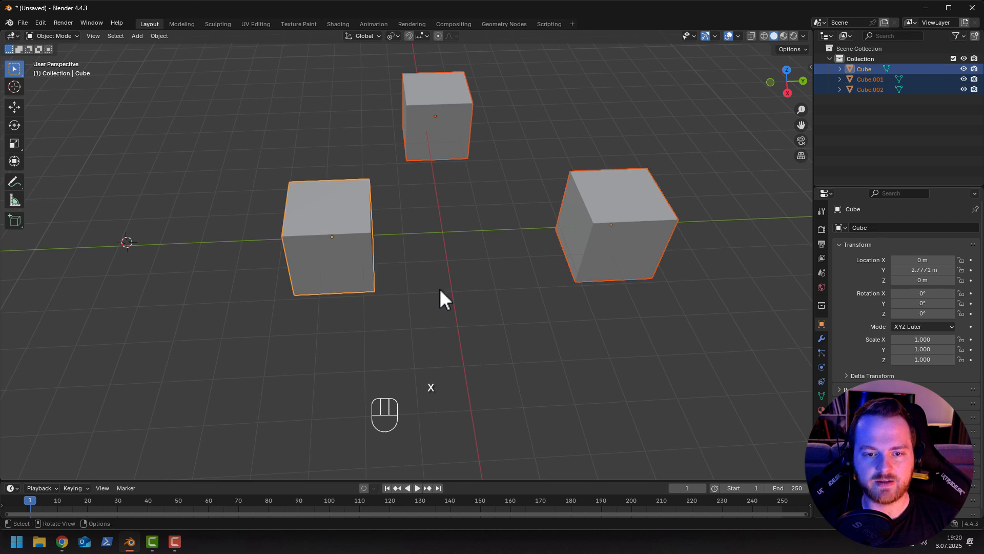
middle_drag(439, 288, 397, 259)
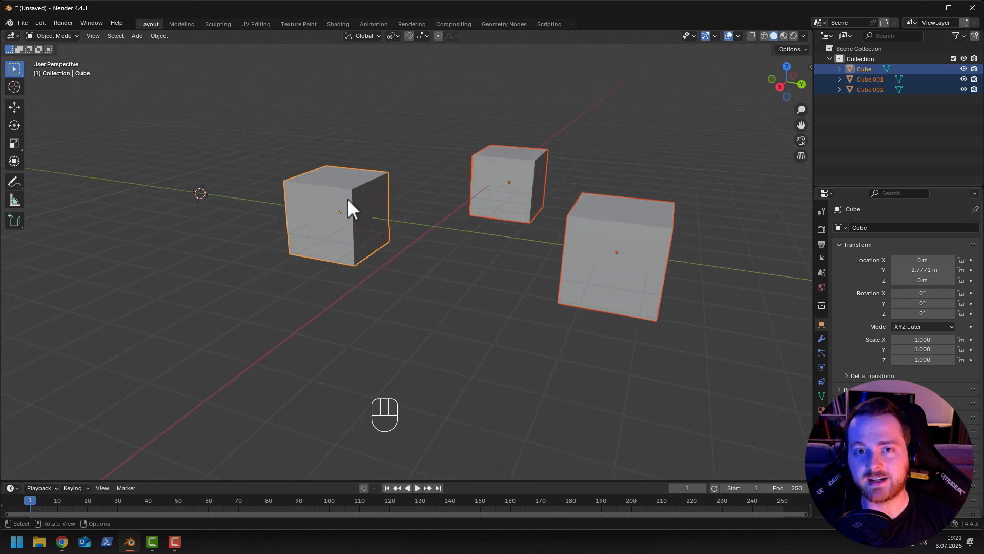
middle_drag(325, 217, 350, 247)
drag(394, 36, 406, 10)
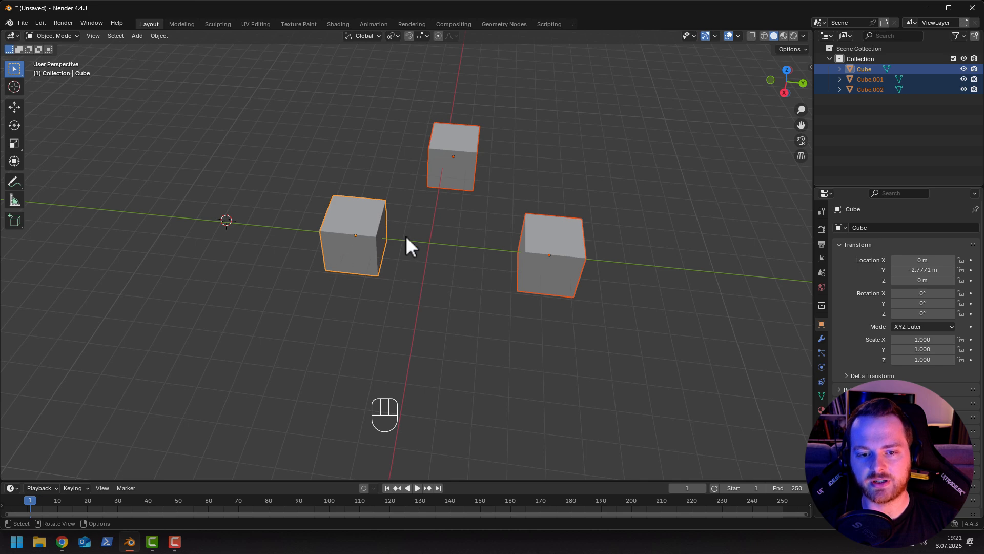
key(r)
key(z)
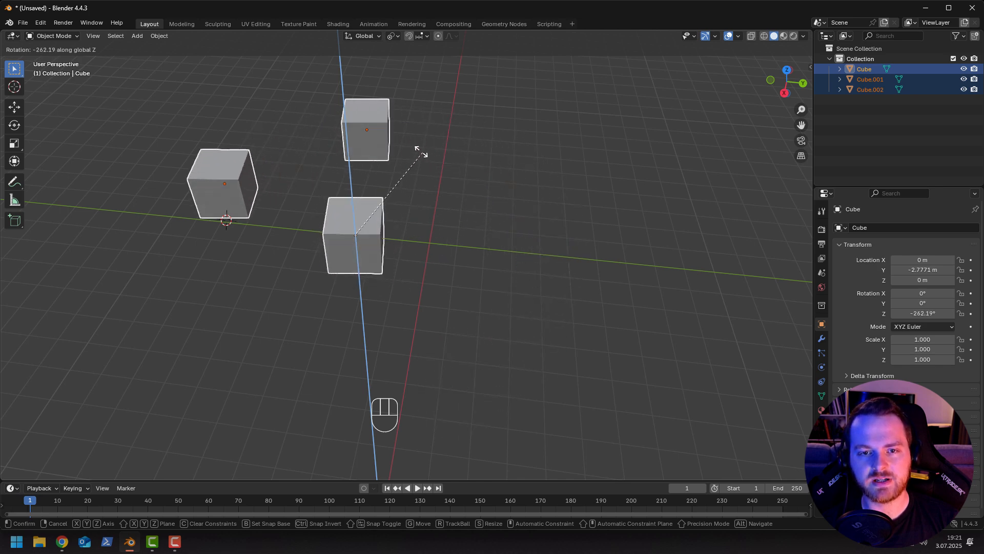
click(405, 257)
key(ctrl+z)
middle_drag(428, 253, 443, 226)
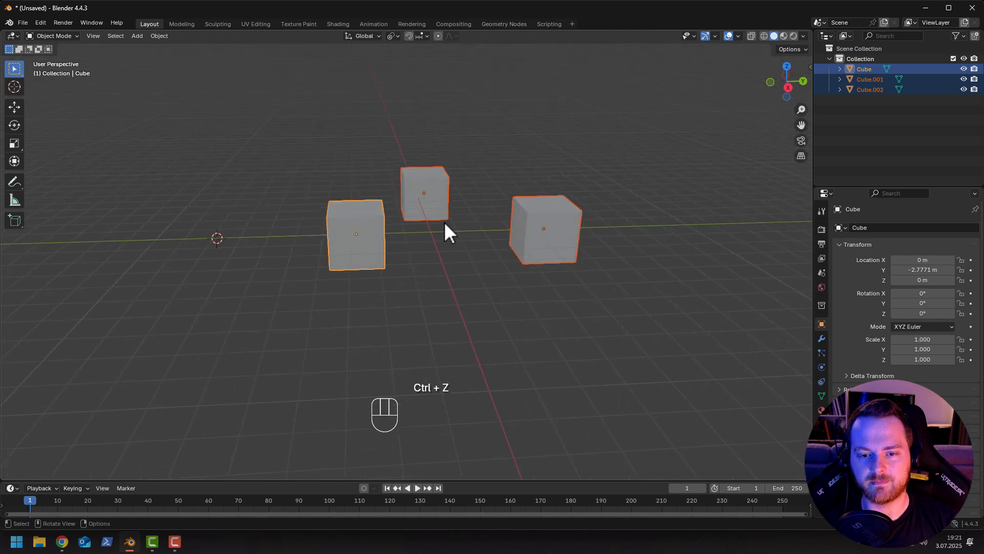
Remove the first and third cubes so that only the cube on the positive Y side is left.
key(ctrl+z)
key(ctrl+z)
key(x)
click(430, 212)
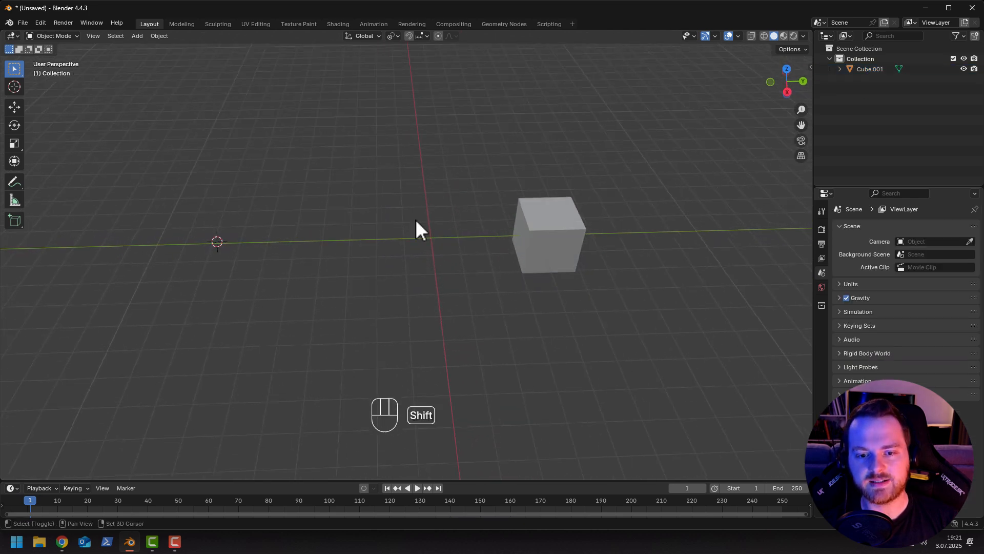
Add a UV sphere at the 3D cursor and move it about 6.91 m along the Y axis.
key(shift+a)
mouse_move(415, 219)
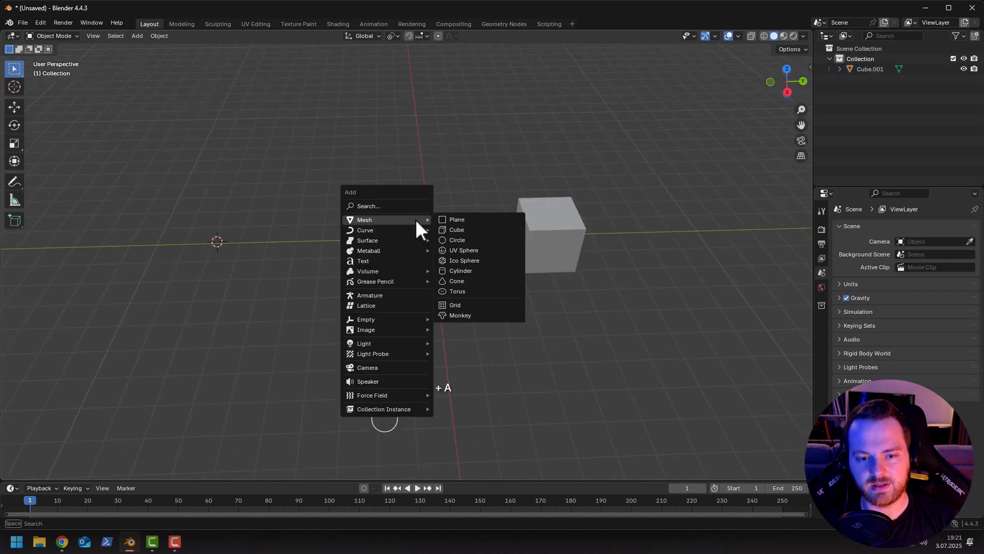
click(460, 251)
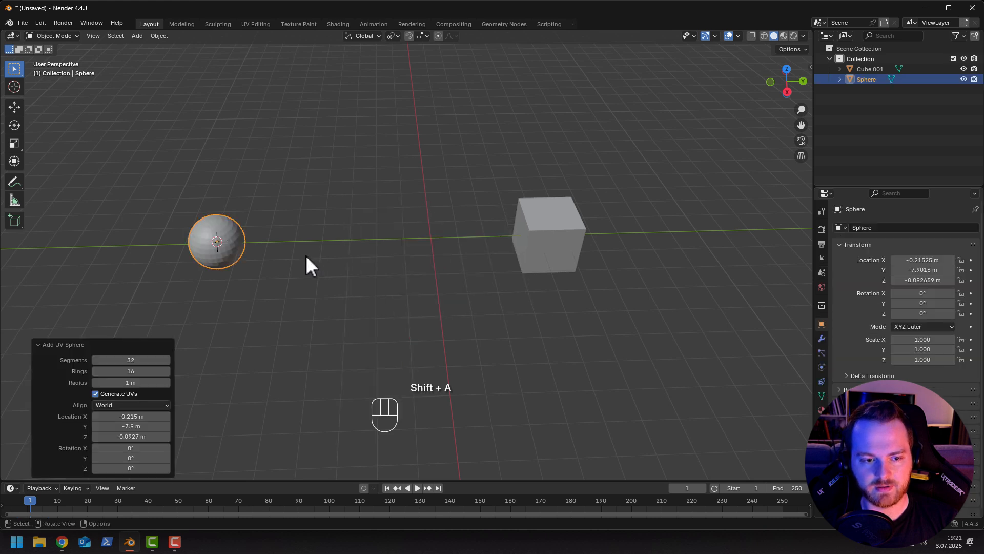
key(g)
key(x)
key(y)
click(493, 261)
Scale the sphere up uniformly by a factor of about 3.51.
key(s)
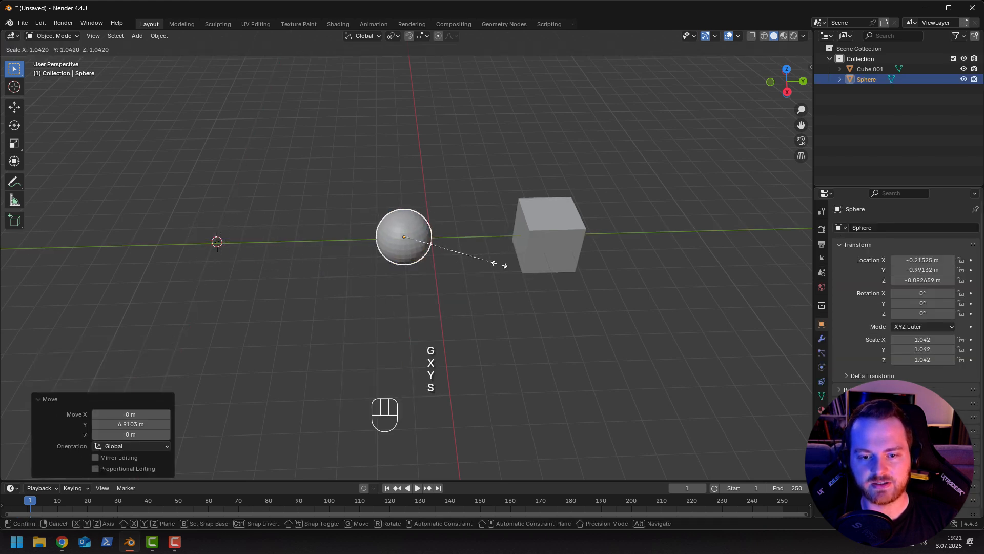
click(728, 294)
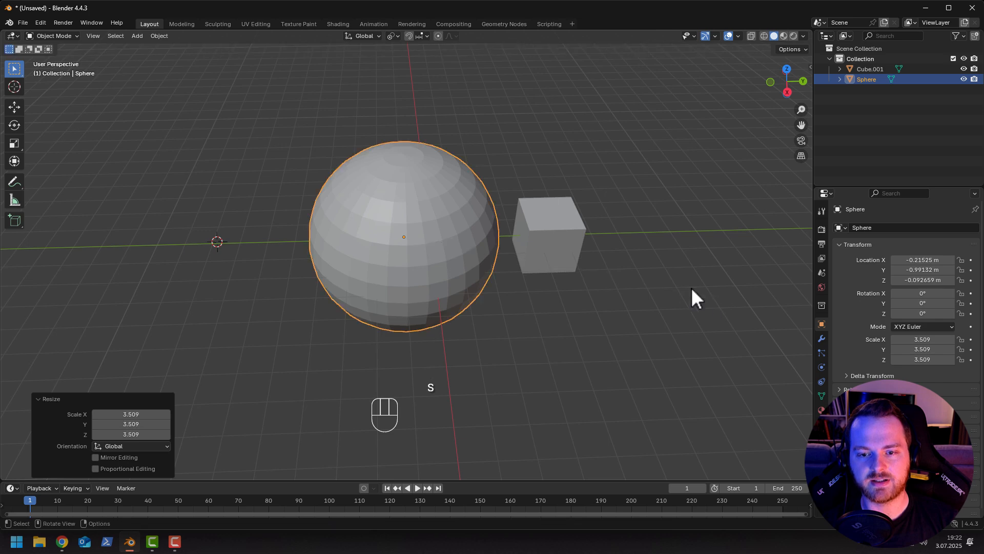
middle_drag(691, 287, 556, 323)
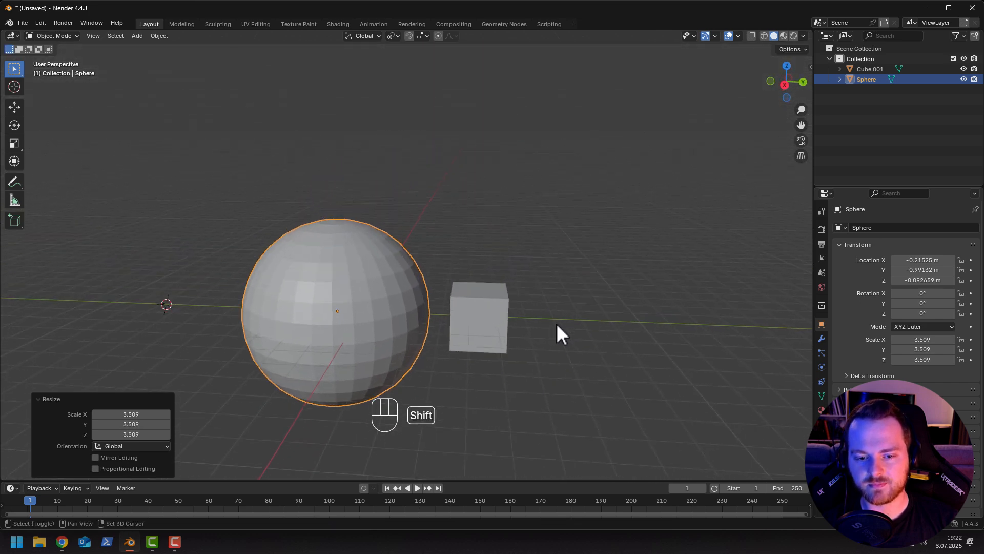
Select the cube and set the transform pivot point to Median Point.
click(469, 311)
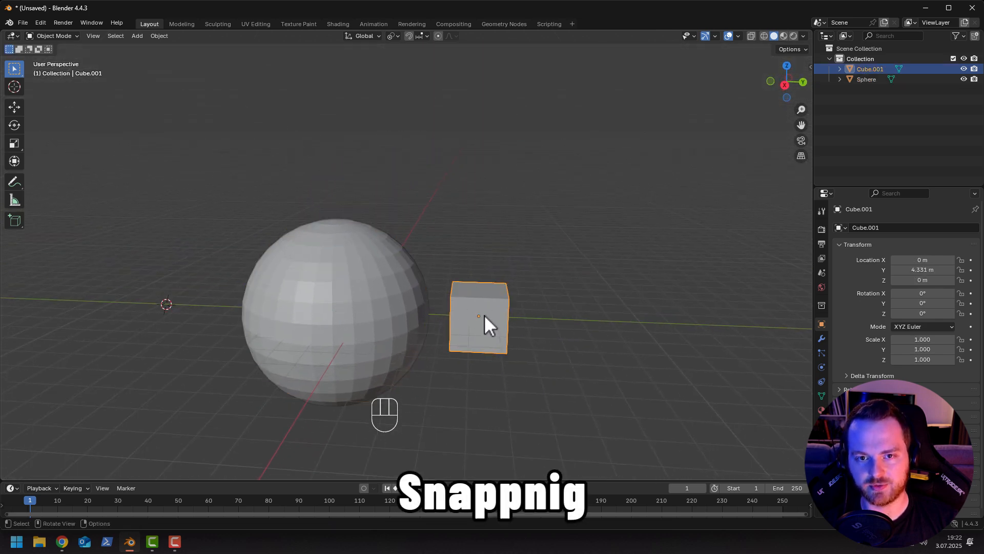
click(392, 36)
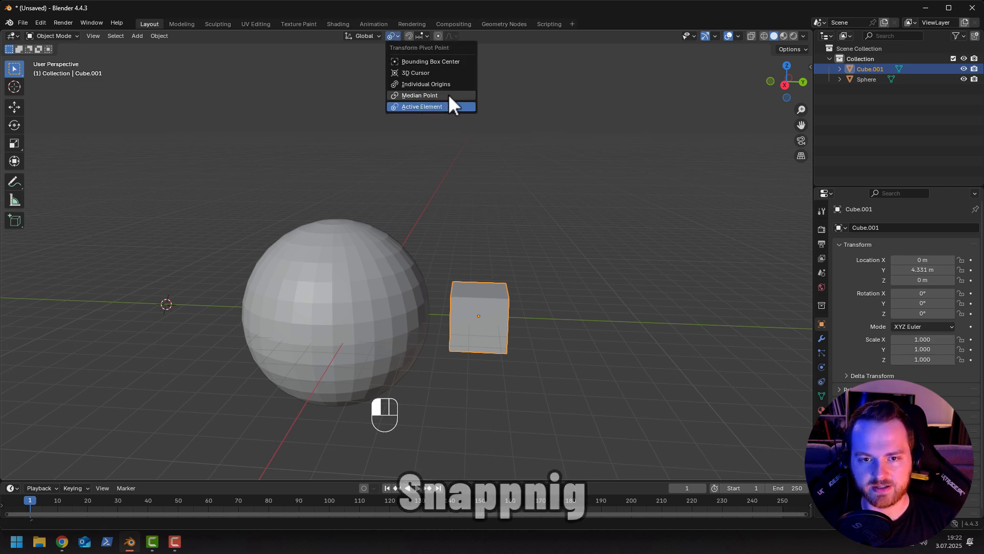
click(447, 94)
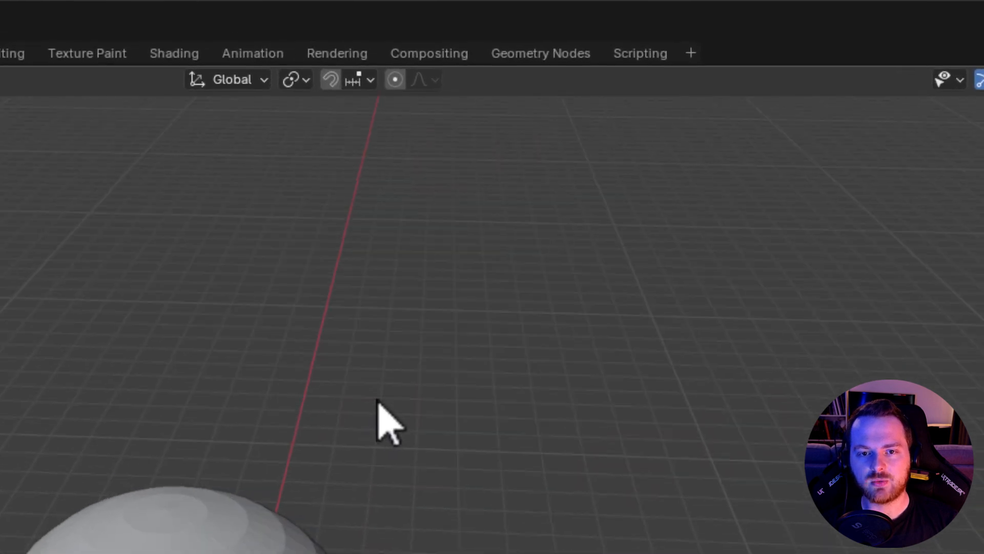
Look through the snapping options and try moving the cube in 1 m increments with temporary snapping.
scroll(377, 399, down, 1)
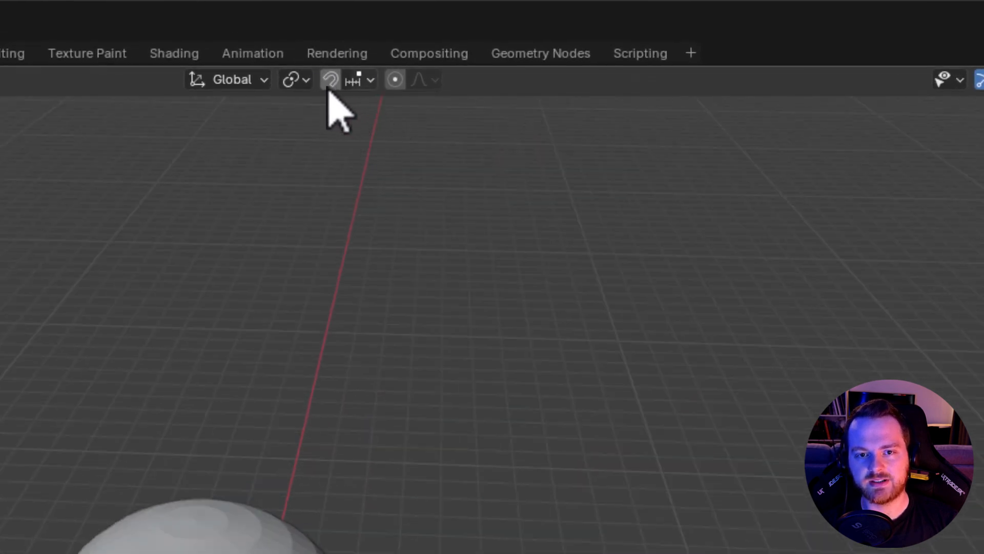
click(355, 83)
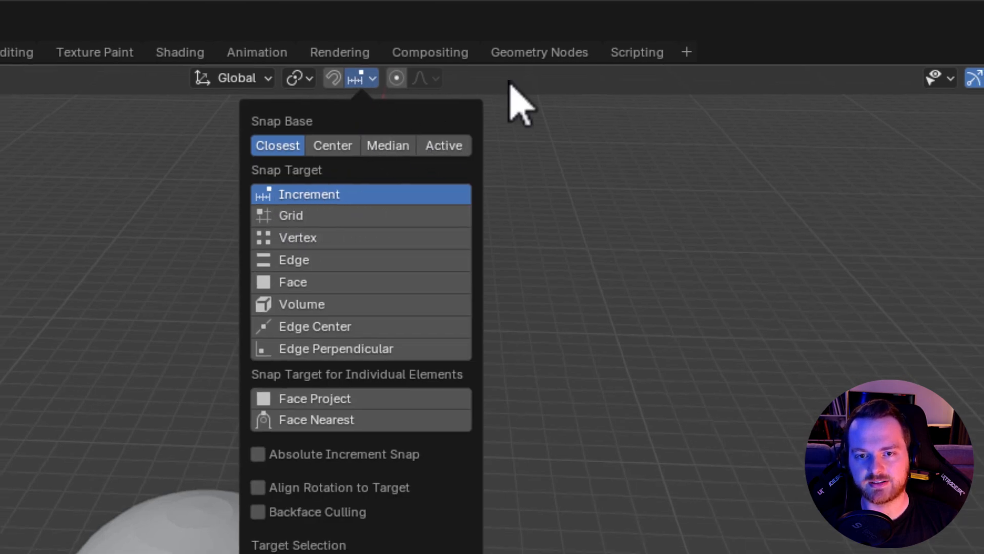
key(g)
key(ctrl)
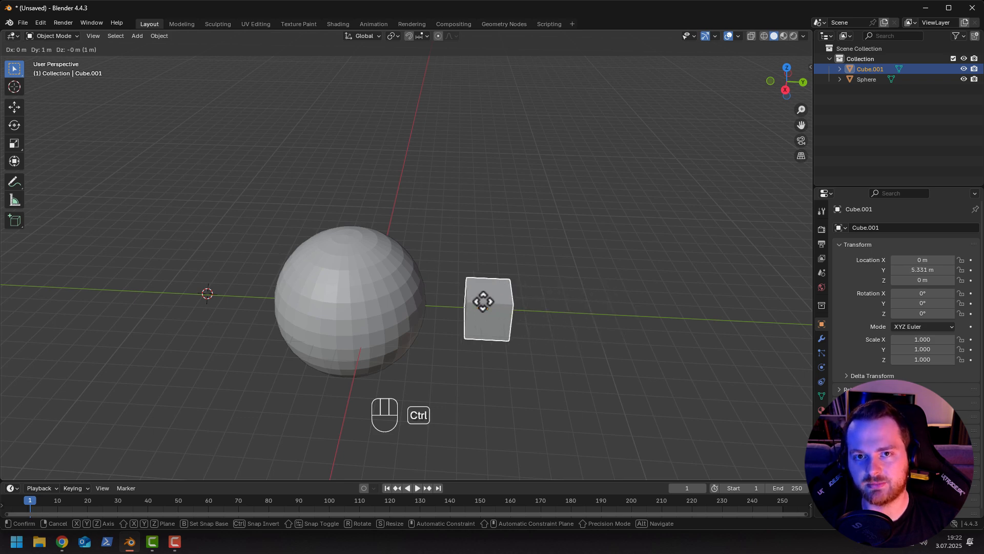
click(469, 304)
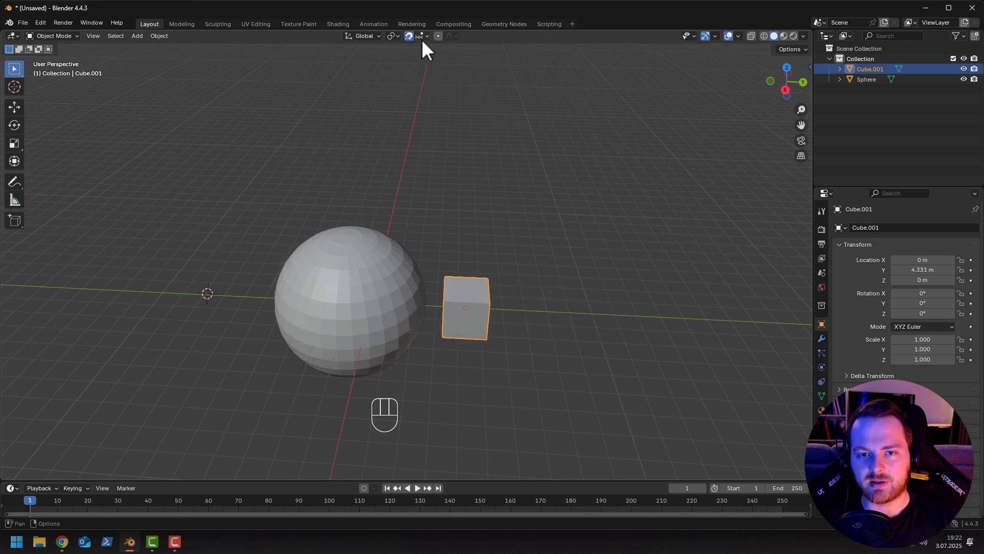
Keep snapping turned on permanently and try moving the cube in 1 m increments without the temporary override.
click(421, 37)
key(g)
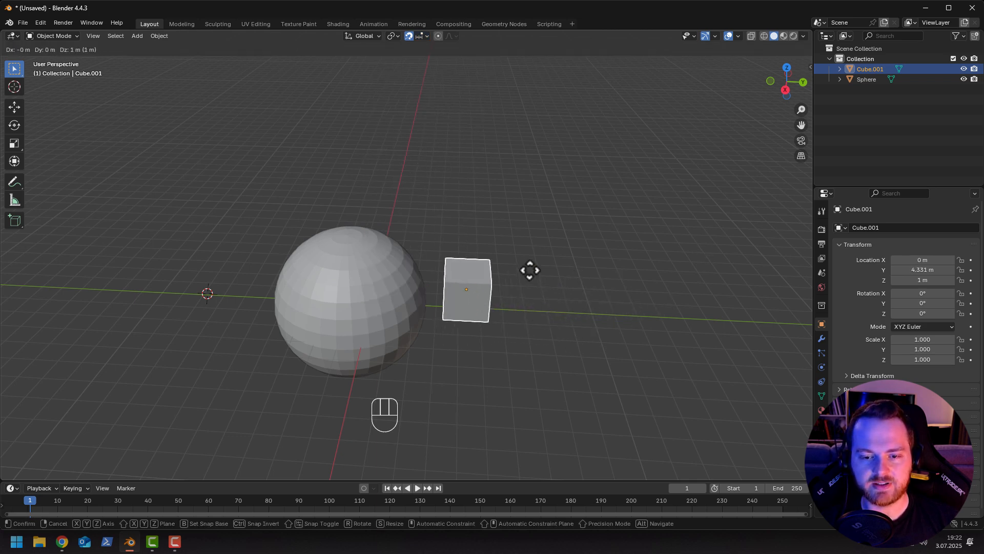
right_click(563, 300)
click(421, 36)
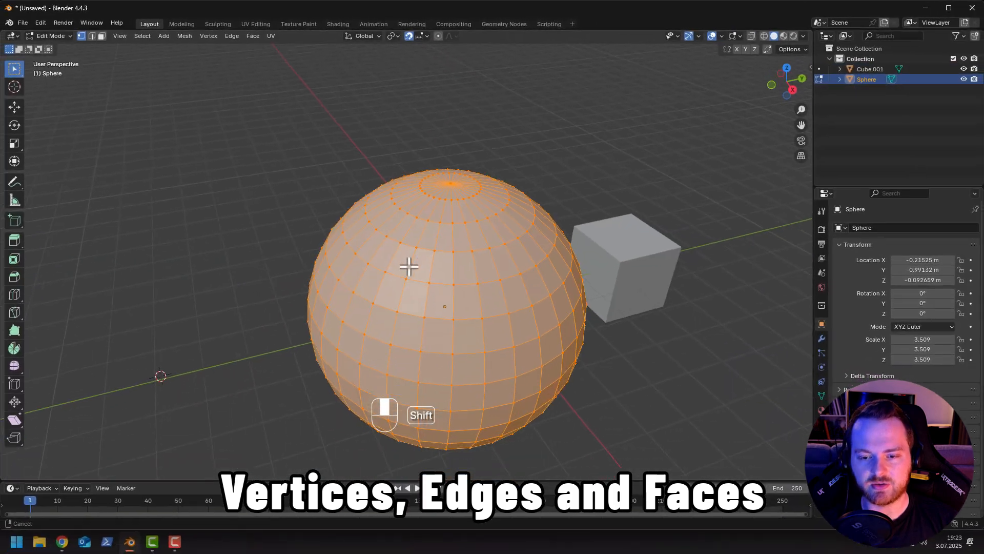
Select individual vertices on the upper part of the sphere in Edit Mode.
shift+middle_drag(408, 266, 405, 245)
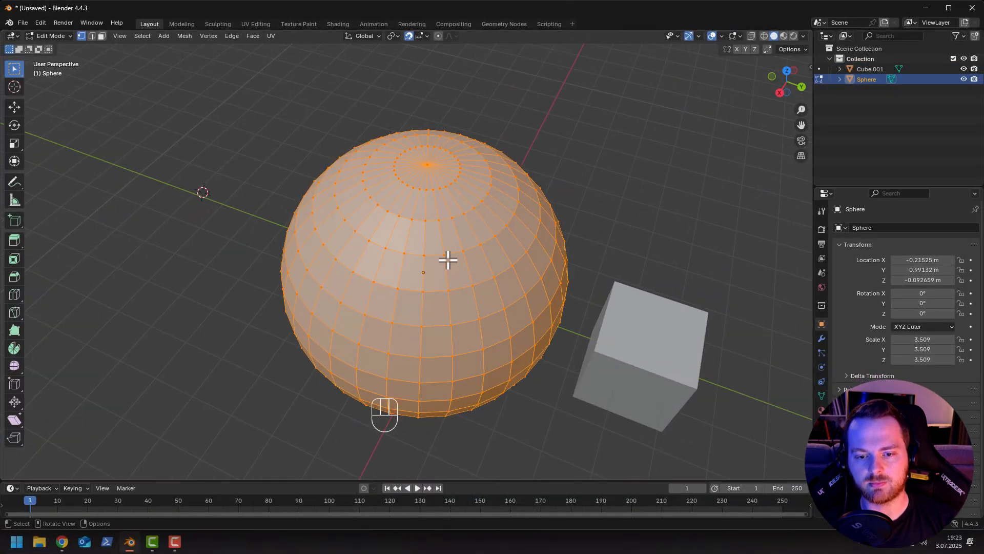
scroll(448, 259, up, 2)
click(439, 194)
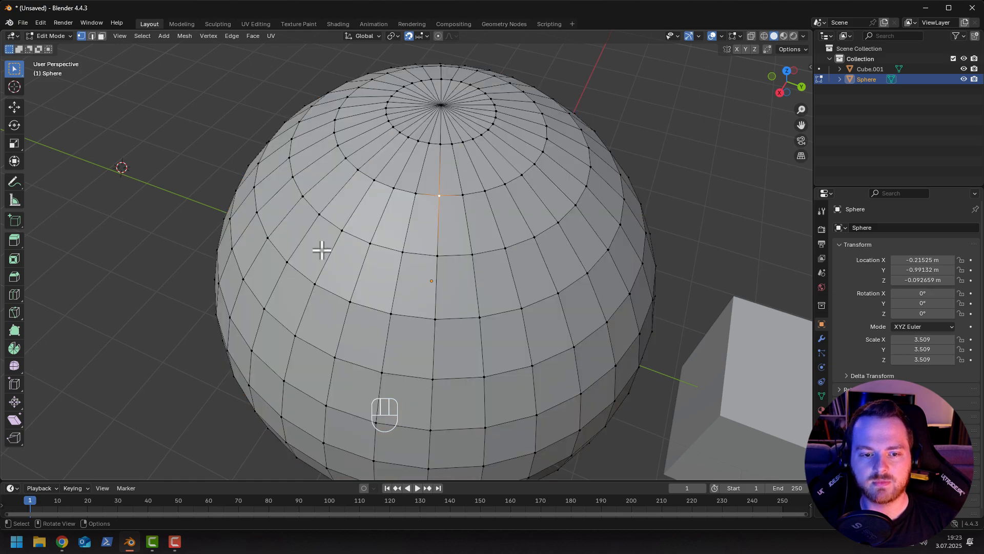
middle_drag(318, 217, 341, 251)
middle_drag(336, 162, 396, 181)
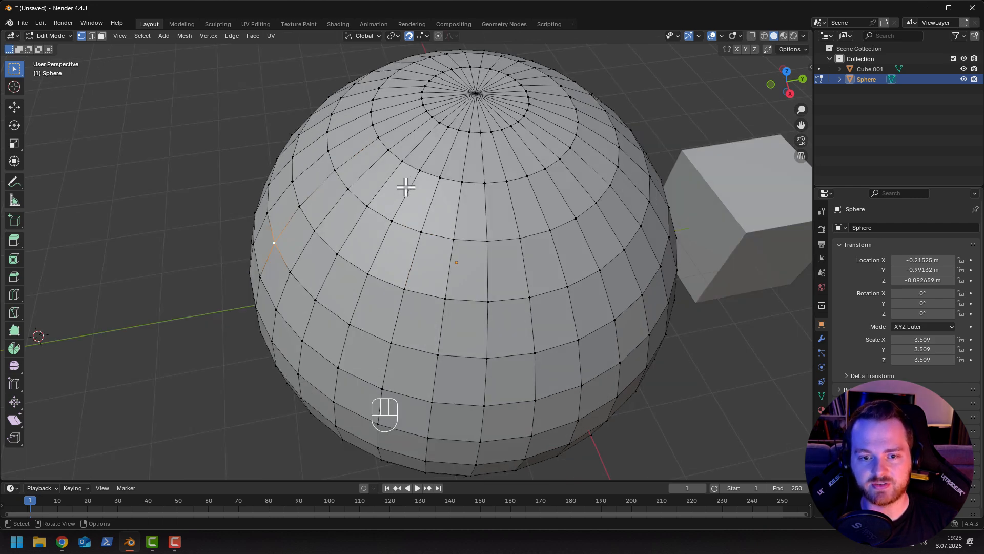
Select individual edges of the sphere in edge select mode and a single face in face select mode.
key(2)
click(403, 201)
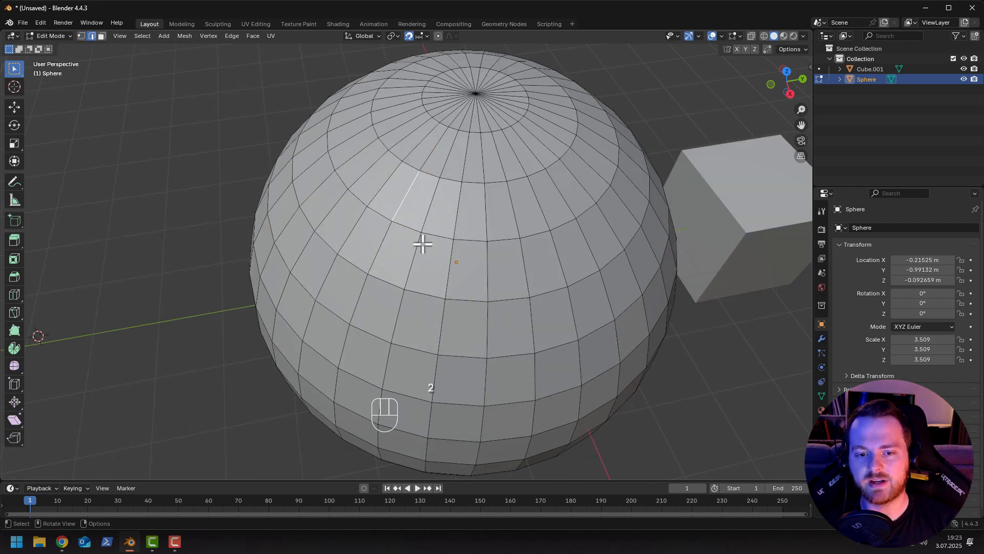
middle_drag(417, 248, 361, 209)
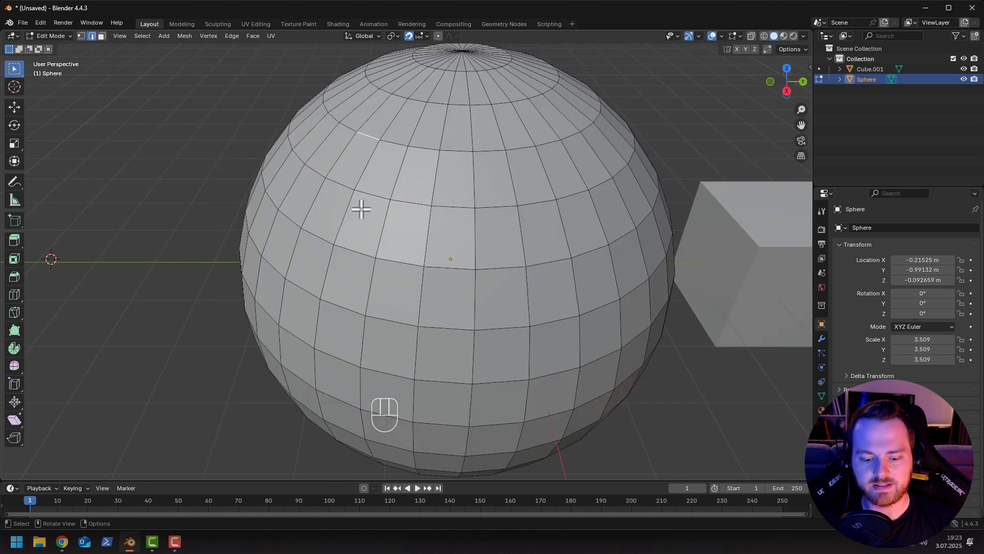
click(398, 222)
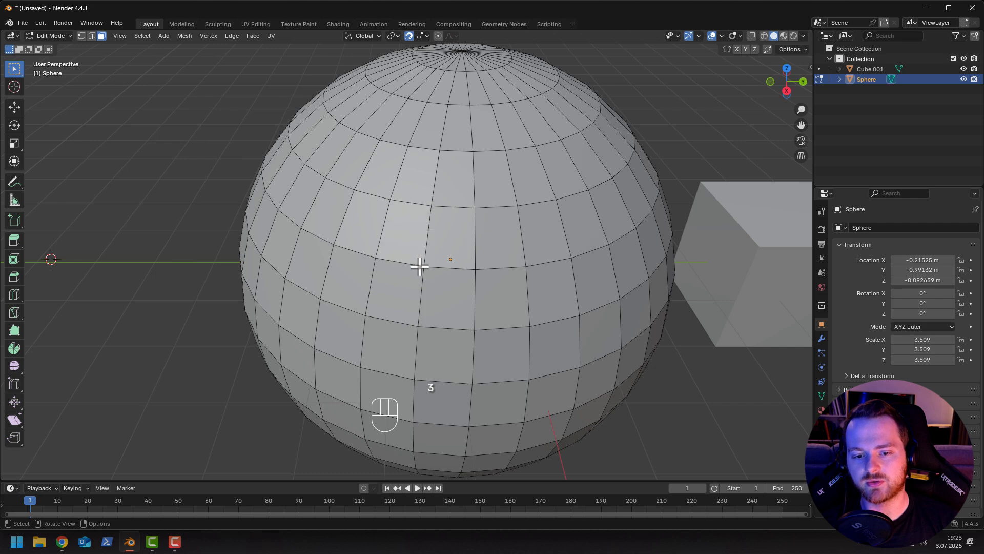
click(502, 156)
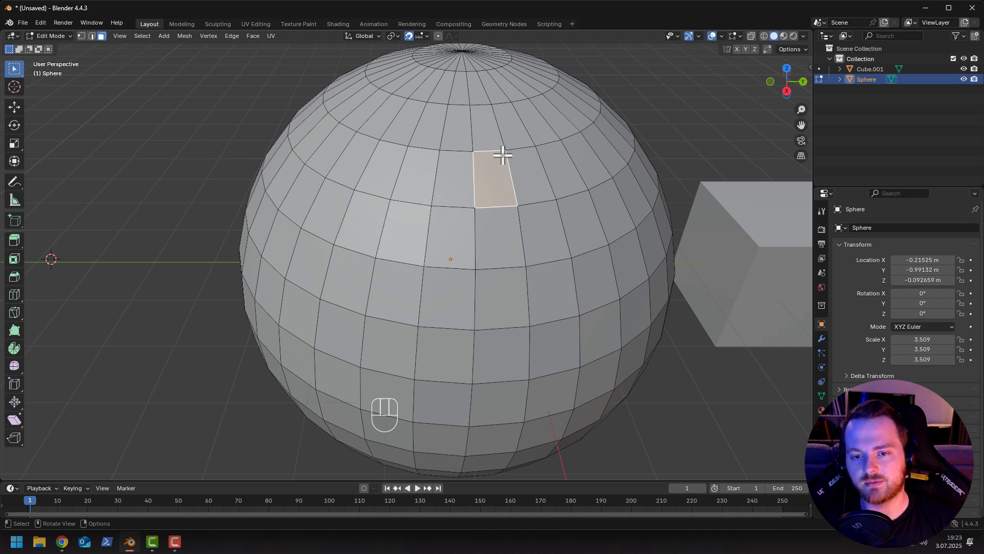
Select individual faces across the sphere one at a time, then return to Object Mode.
click(511, 130)
click(580, 237)
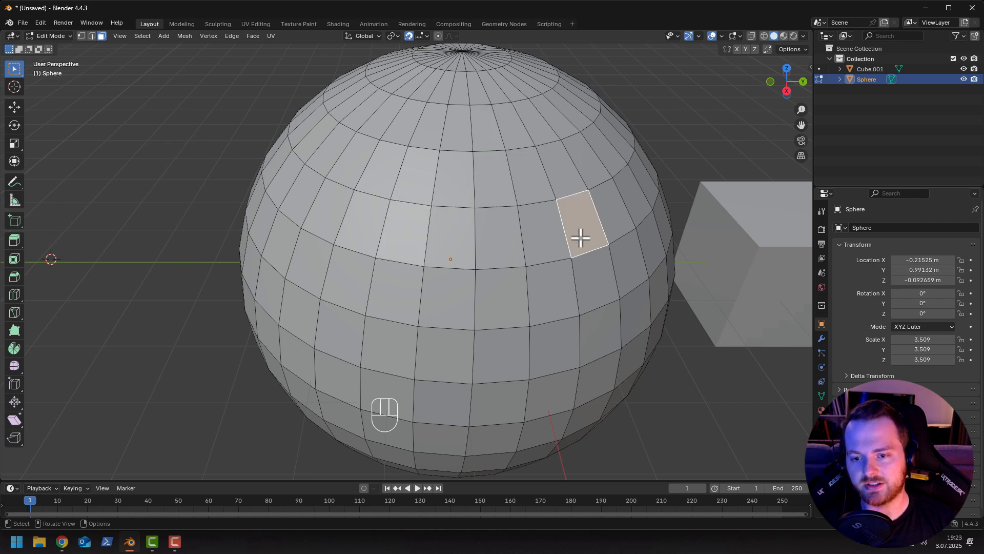
click(348, 280)
scroll(323, 321, down, 2)
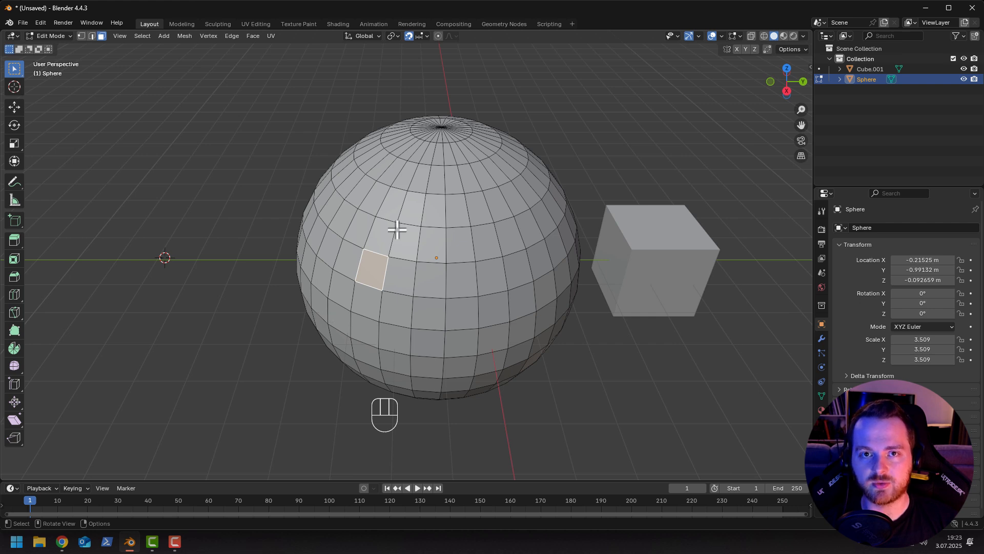
key(Tab)
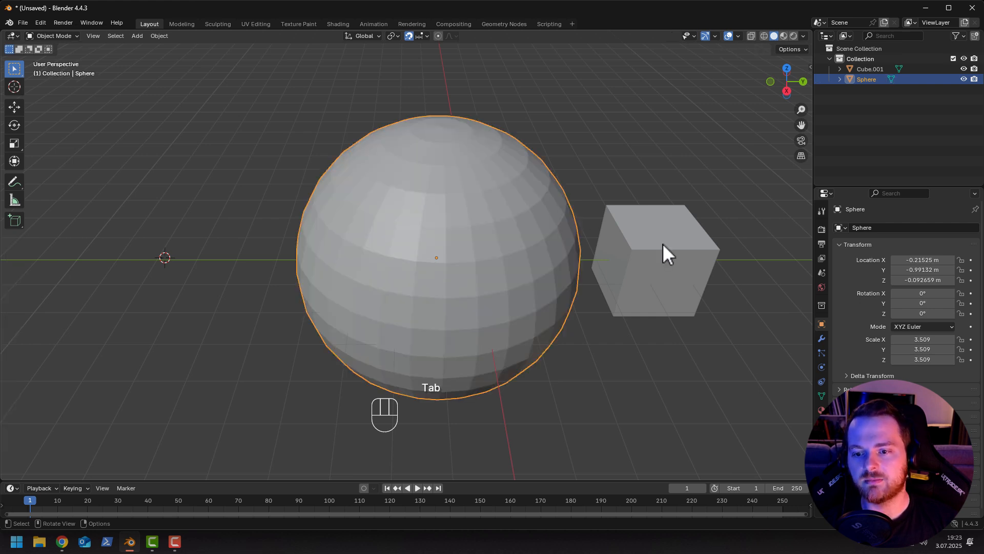
Select the cube, set the snap target to Vertex and try moving the cube onto the sphere's vertices.
click(633, 209)
click(426, 36)
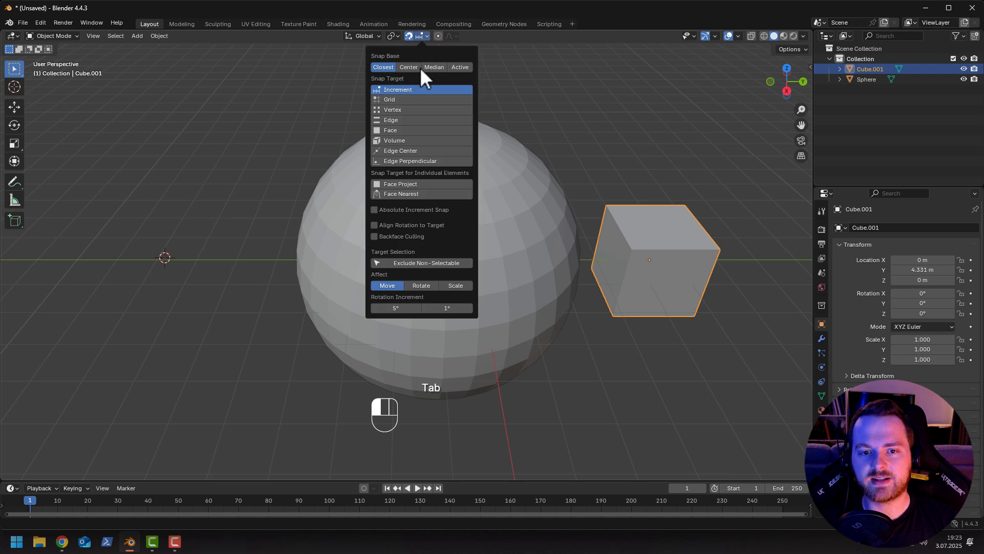
click(394, 109)
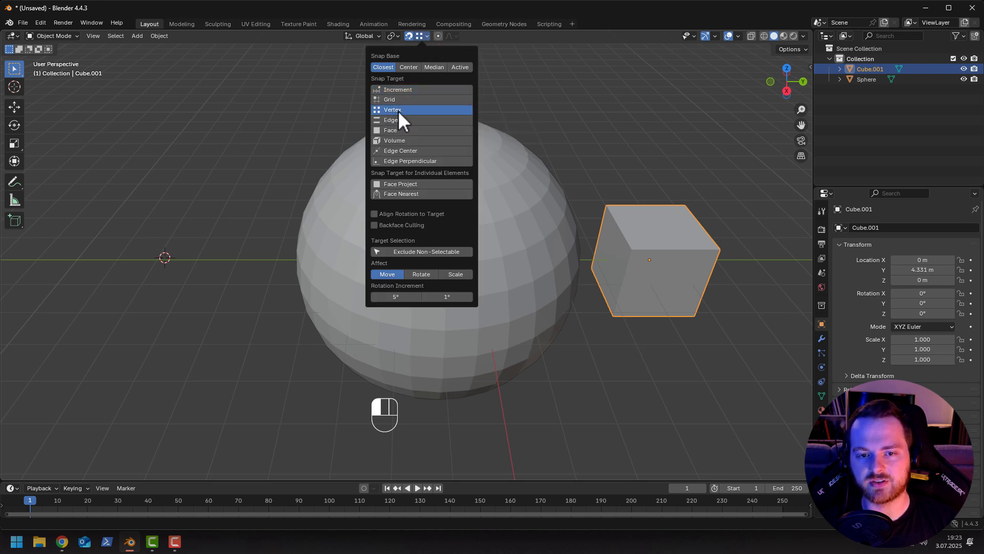
shift+middle_drag(638, 285, 564, 290)
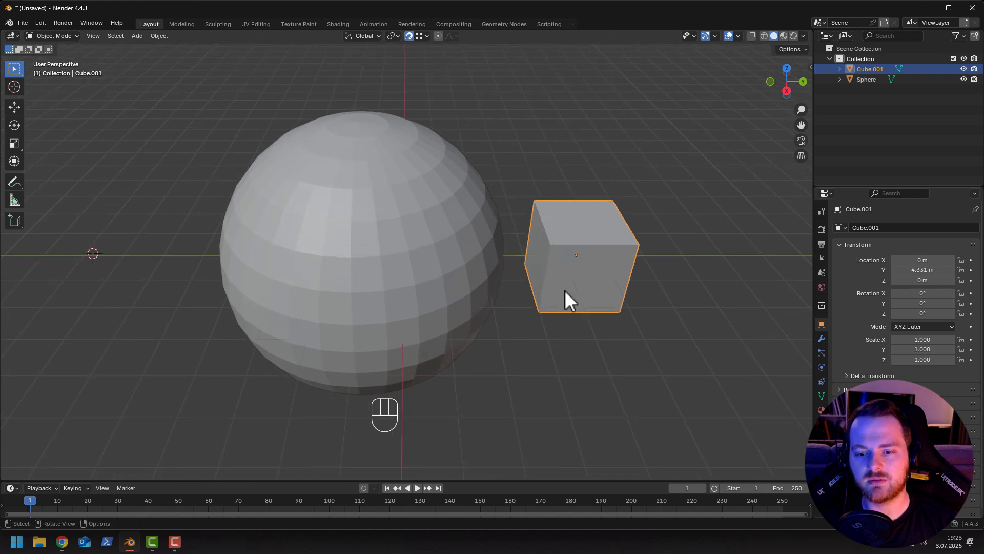
key(g)
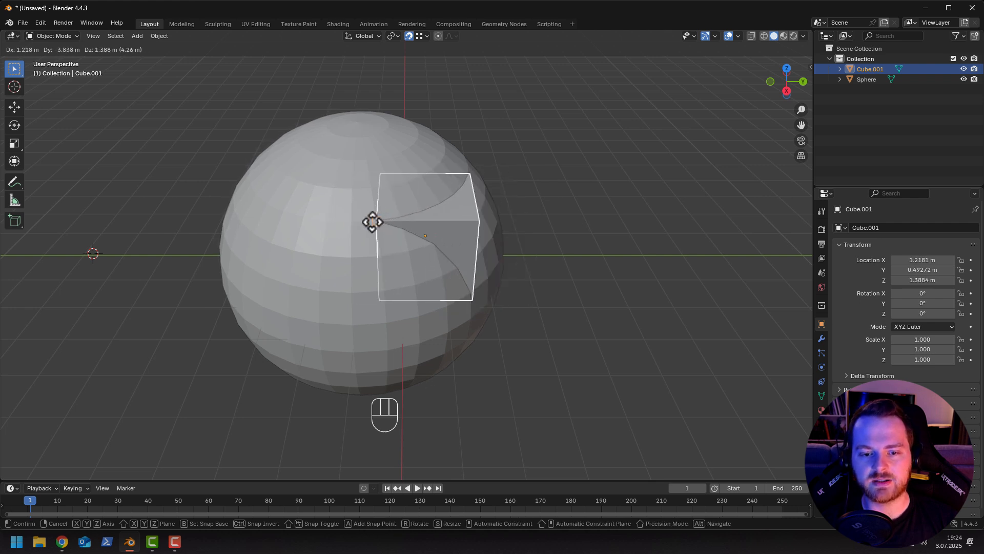
right_click(558, 243)
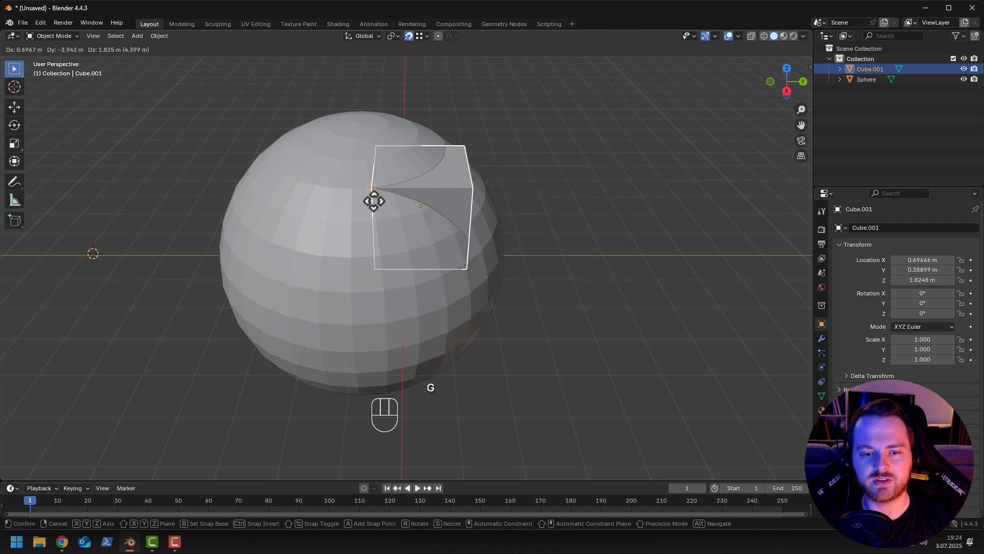
right_click(405, 217)
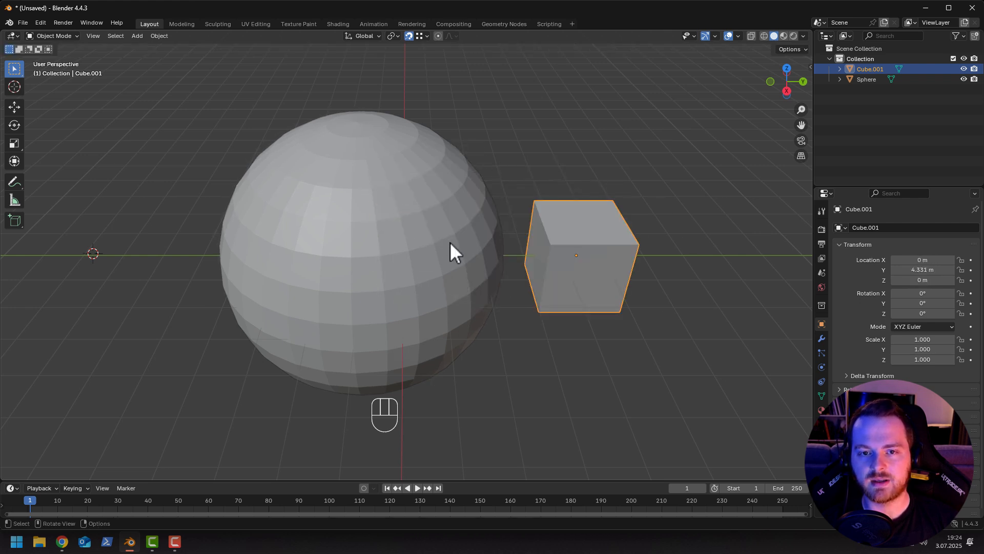
Set the snap target to Edge and try sliding the cube along the sphere's edges.
click(427, 36)
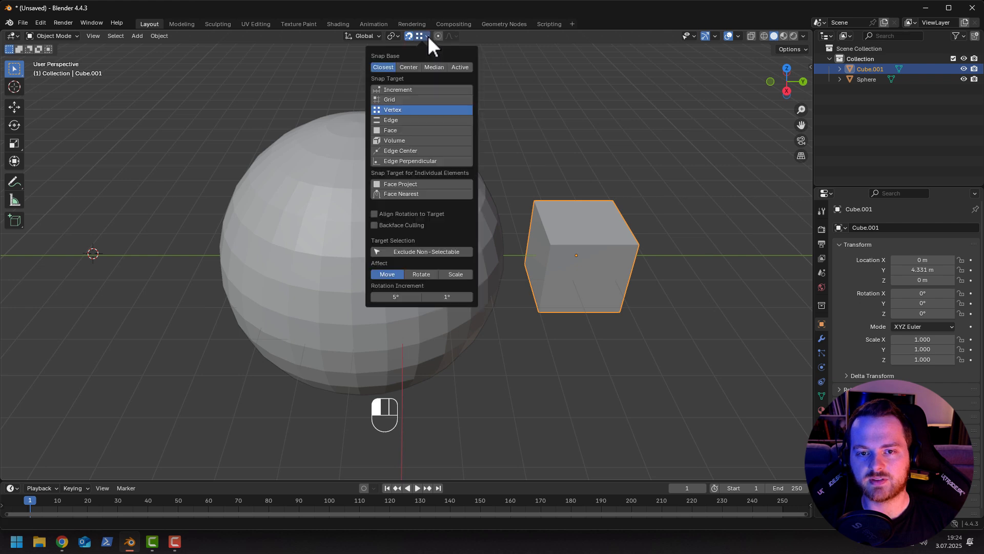
click(411, 121)
key(g)
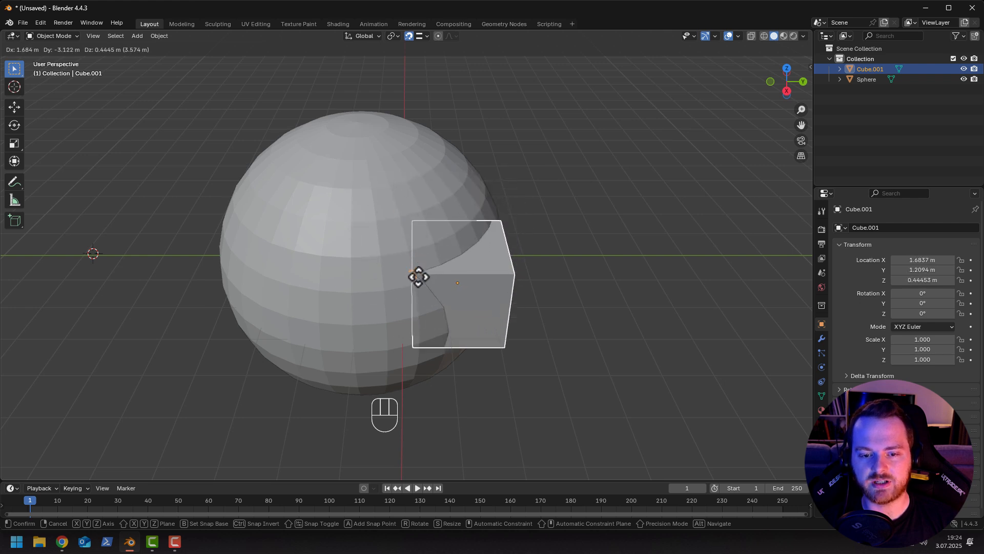
right_click(404, 249)
scroll(395, 249, up, 5)
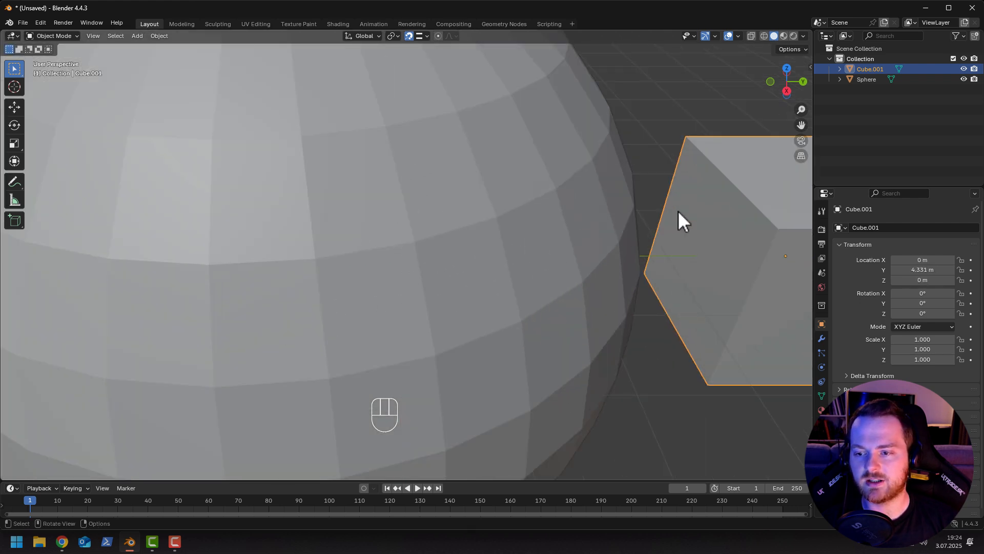
key(g)
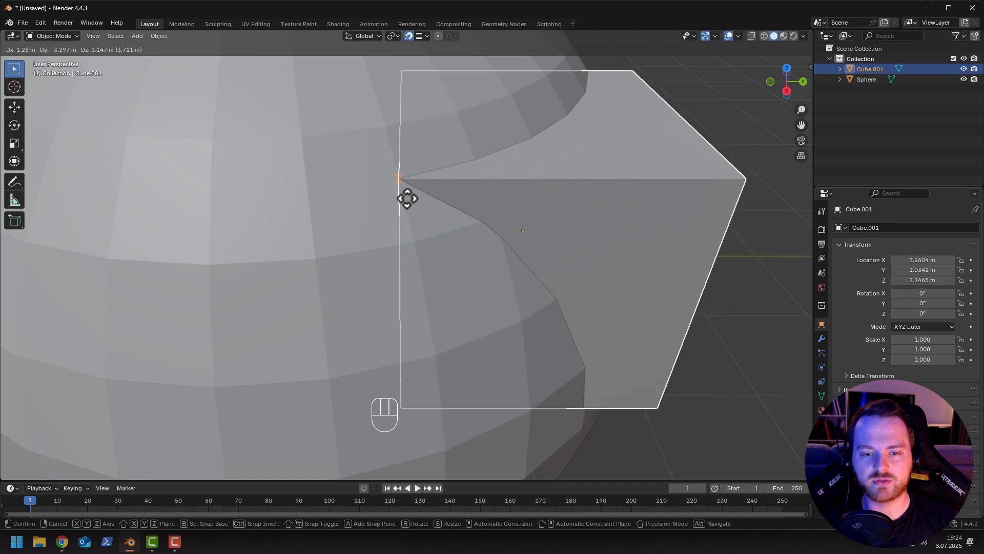
right_click(466, 231)
scroll(466, 234, down, 3)
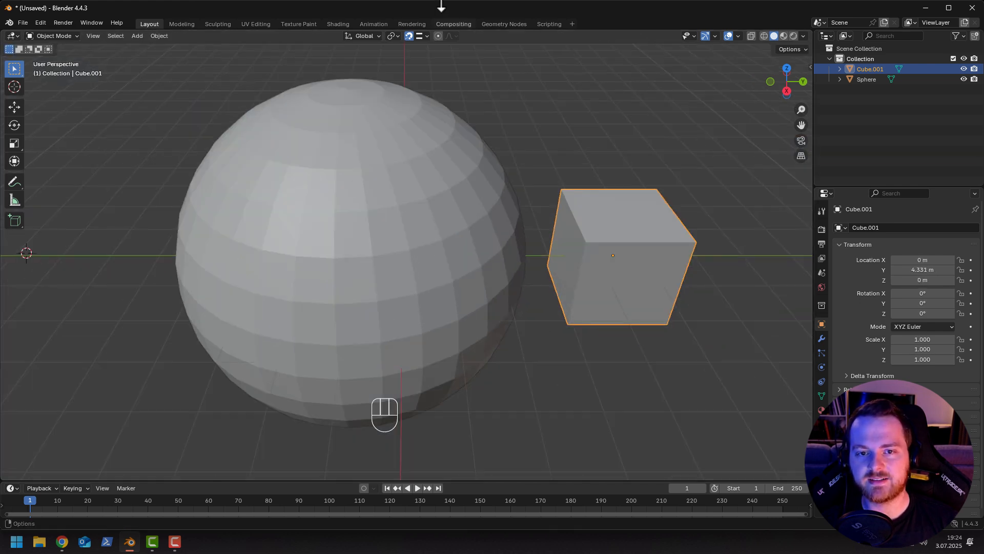
Set the snap target to Face and try moving the cube over the sphere's faces.
click(427, 36)
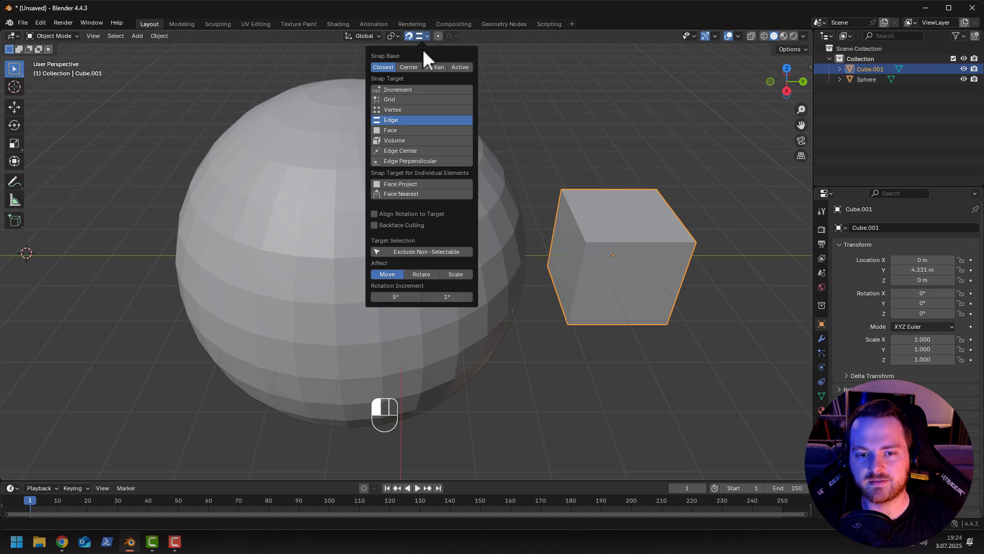
click(394, 131)
key(g)
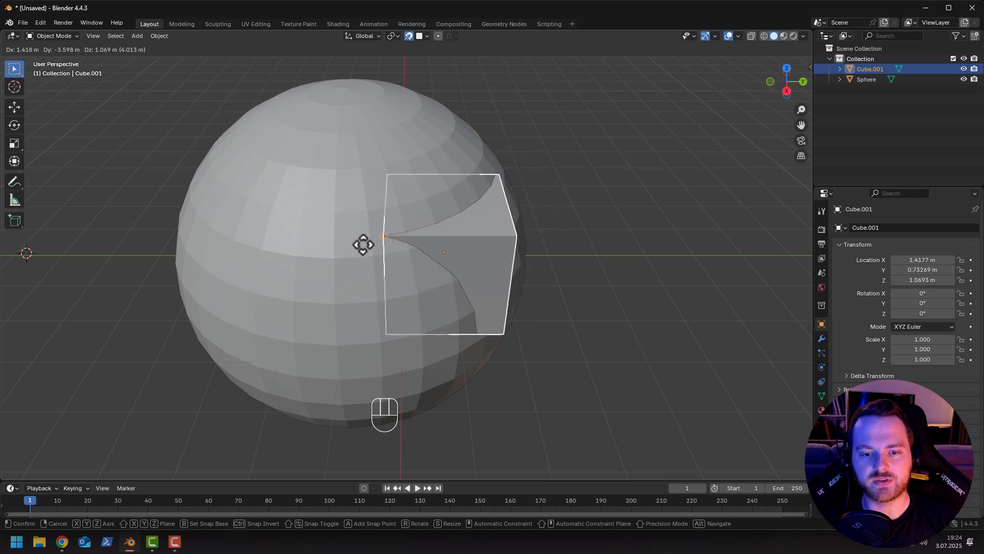
right_click(400, 254)
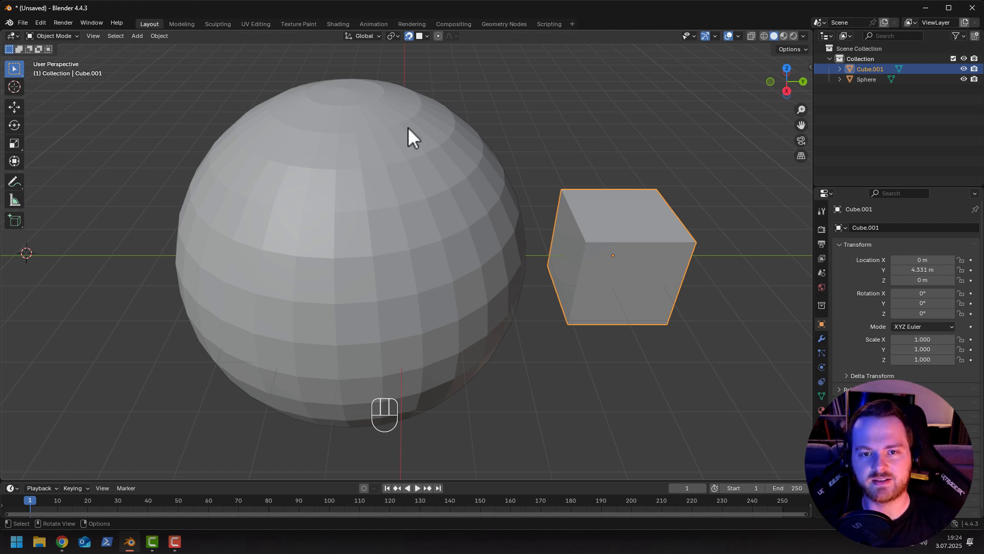
Set the snap base to Center and try snapping the cube's center onto the sphere's faces.
click(424, 37)
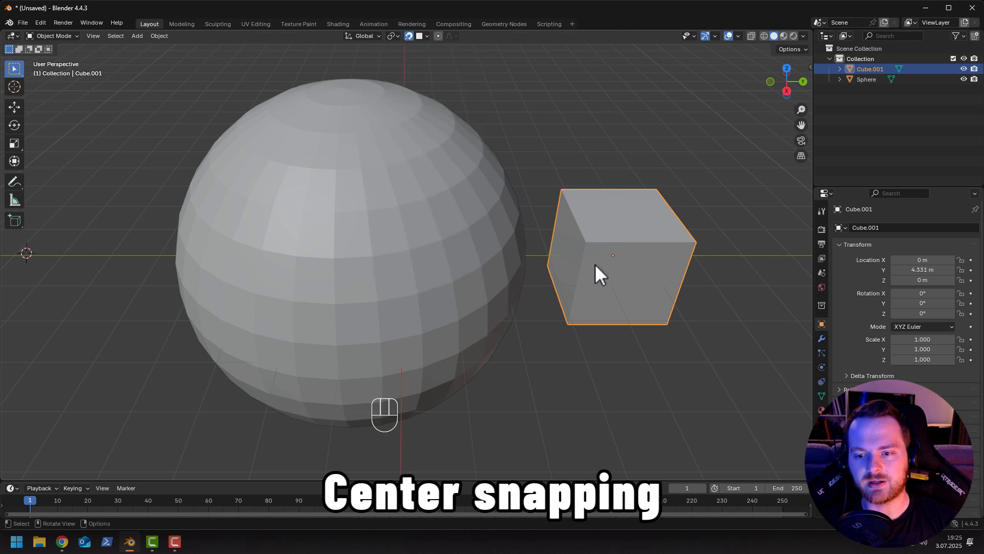
key(g)
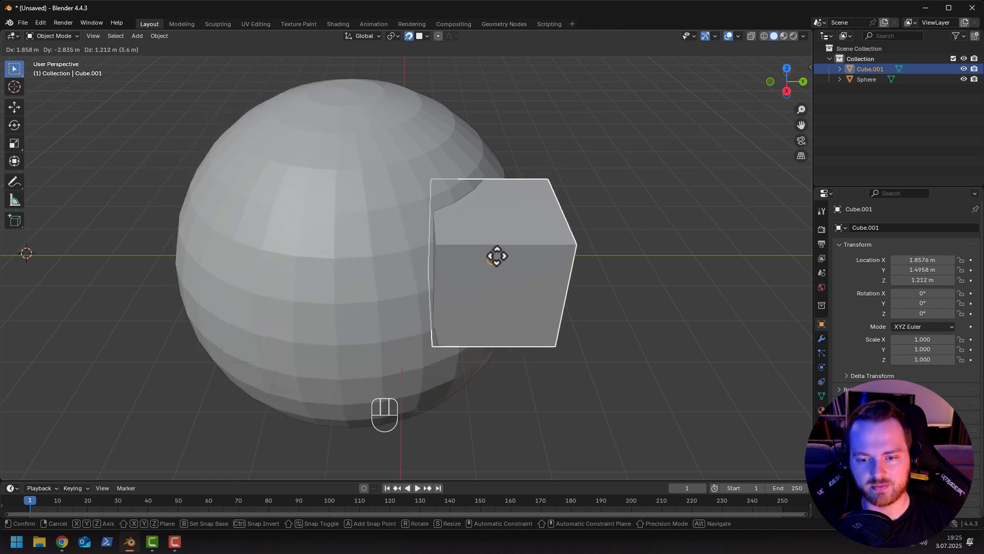
right_click(519, 231)
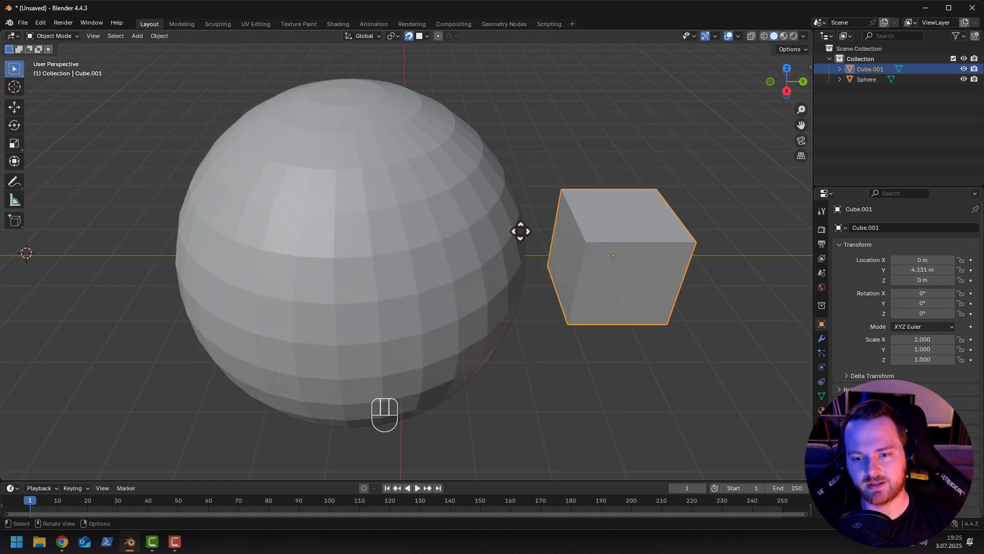
middle_drag(520, 229, 483, 243)
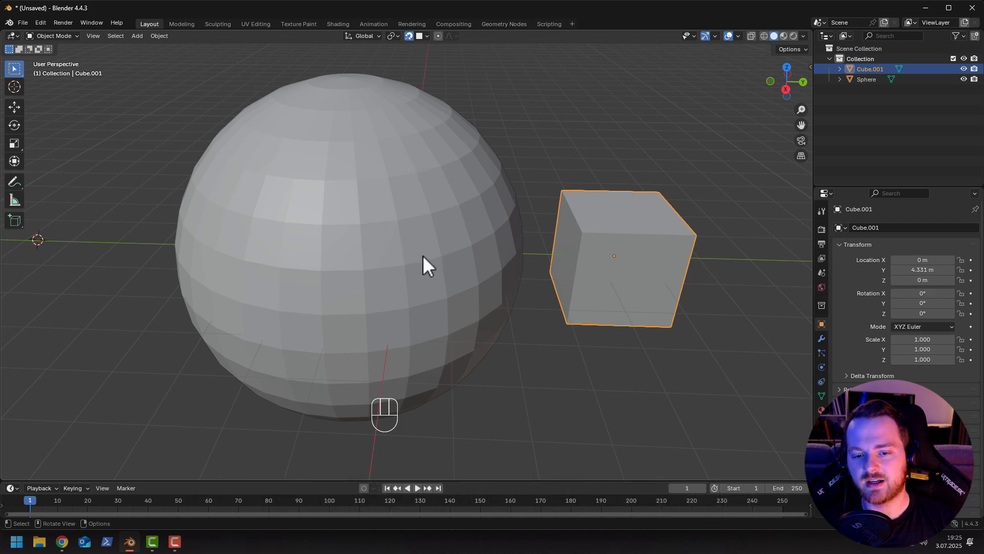
Enable Align Rotation to Target and place the cube on a face on the side of the sphere.
click(420, 38)
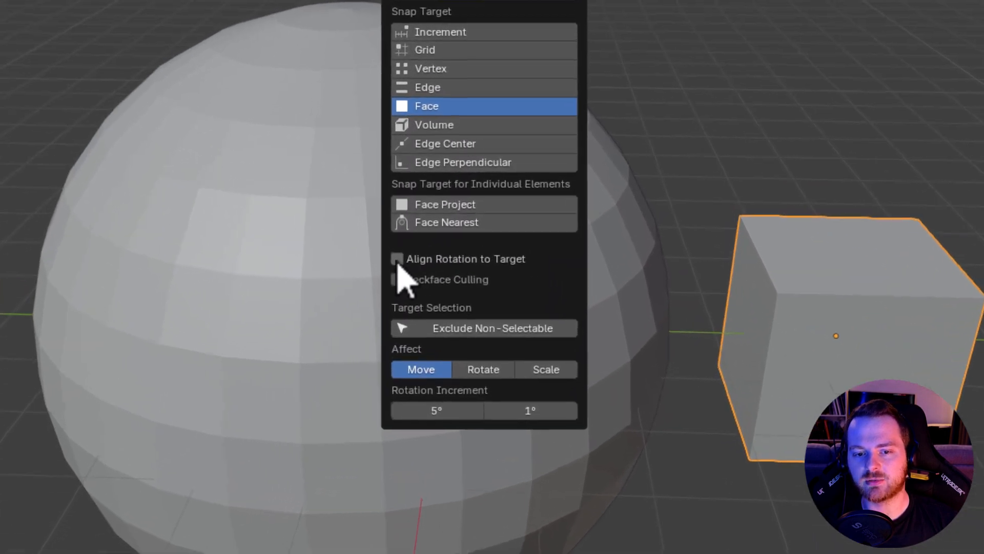
click(444, 267)
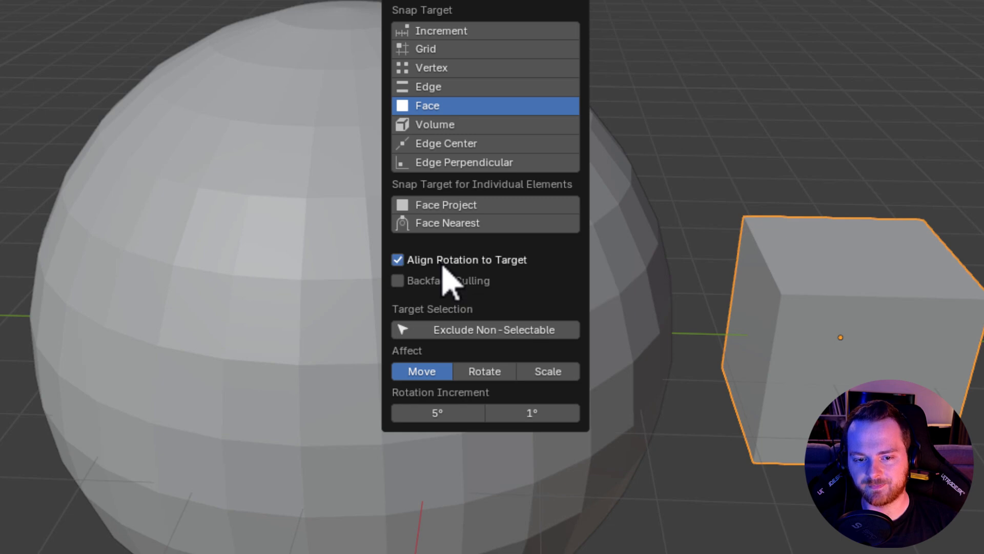
key(g)
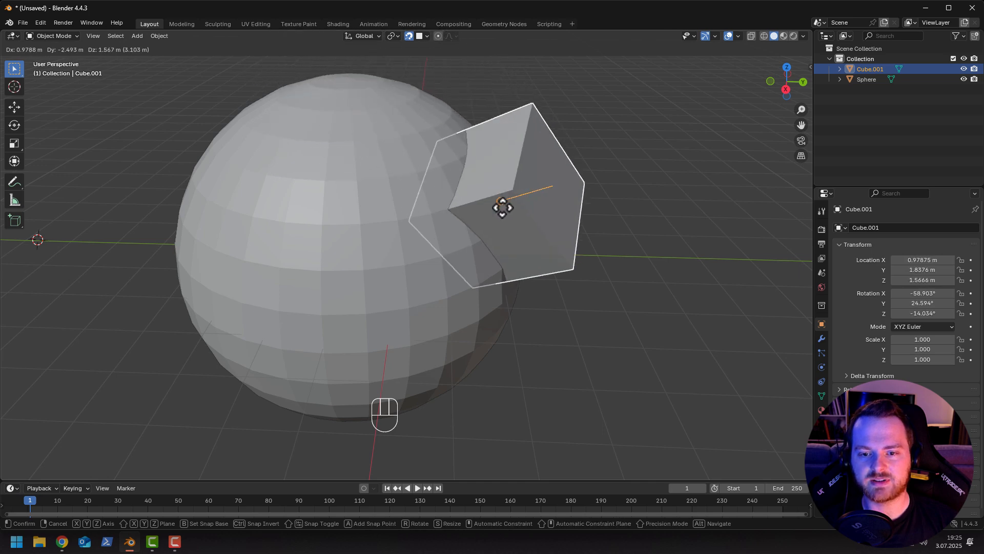
click(484, 252)
scroll(407, 271, down, 2)
middle_drag(407, 271, 392, 106)
Turn off permanent snapping and set the snap target to Increment.
click(418, 37)
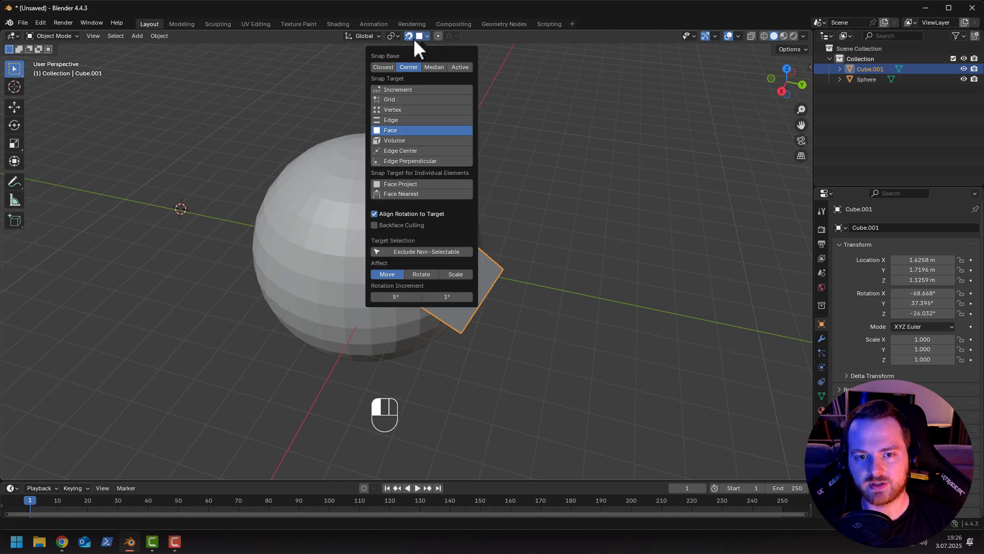
click(409, 35)
click(420, 36)
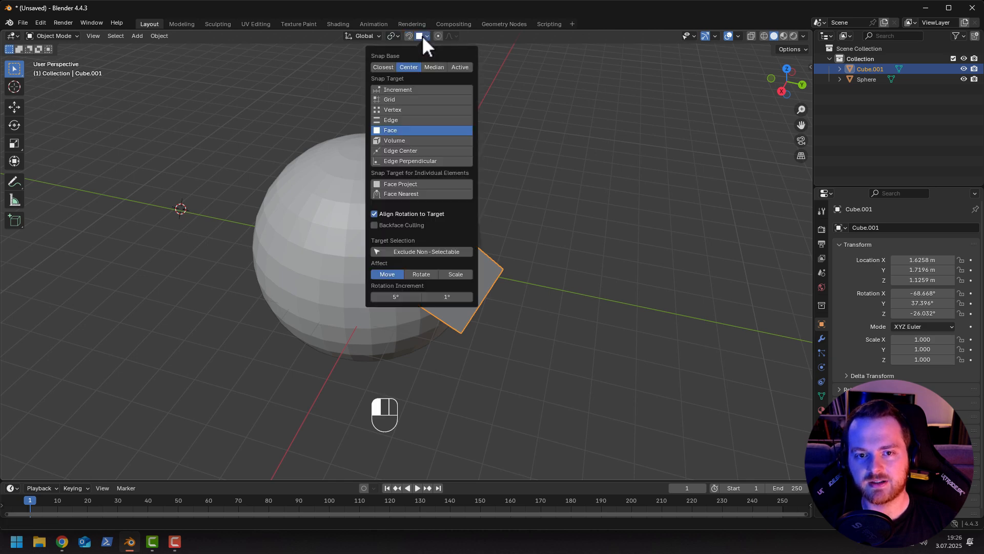
click(412, 90)
Move the cube with temporary increment snapping by -1 m in X and 4 m in Y, then by -1 m in X and 1 m in Y.
key(g)
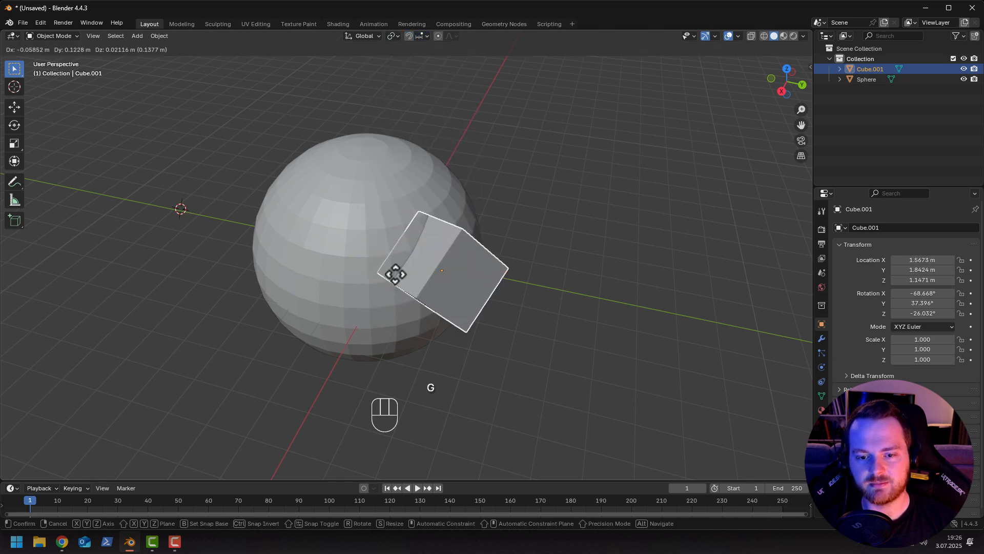
key(ctrl)
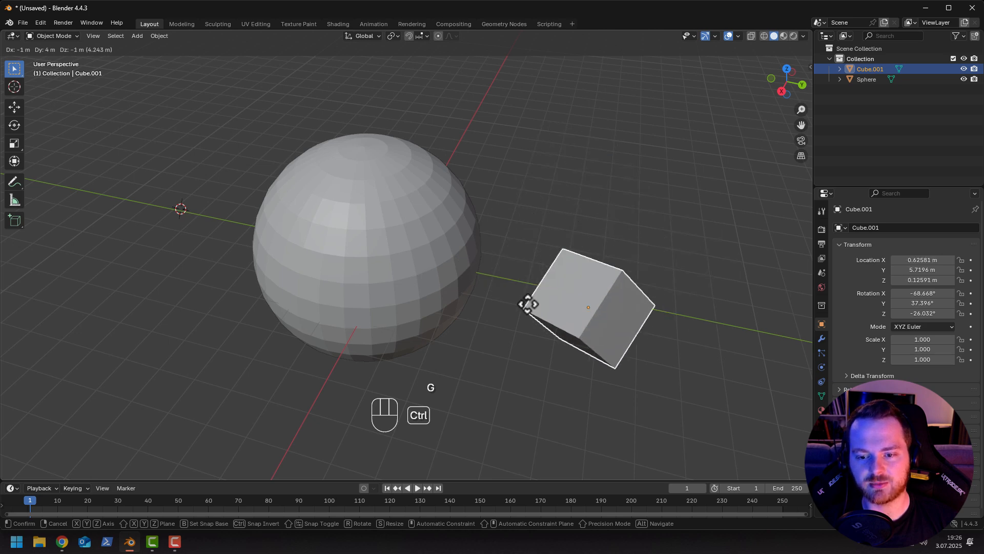
click(546, 266)
middle_drag(547, 266, 502, 292)
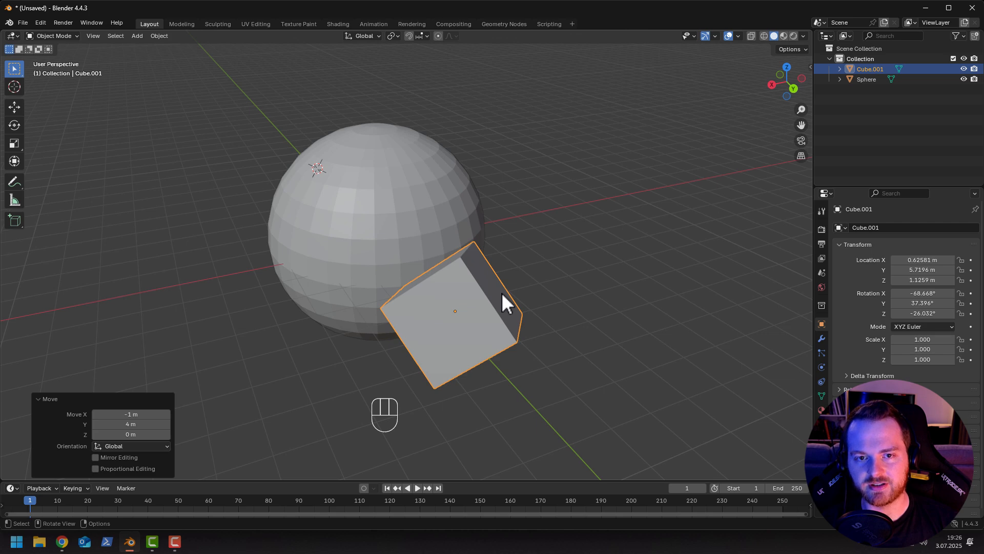
key(g)
key(ctrl)
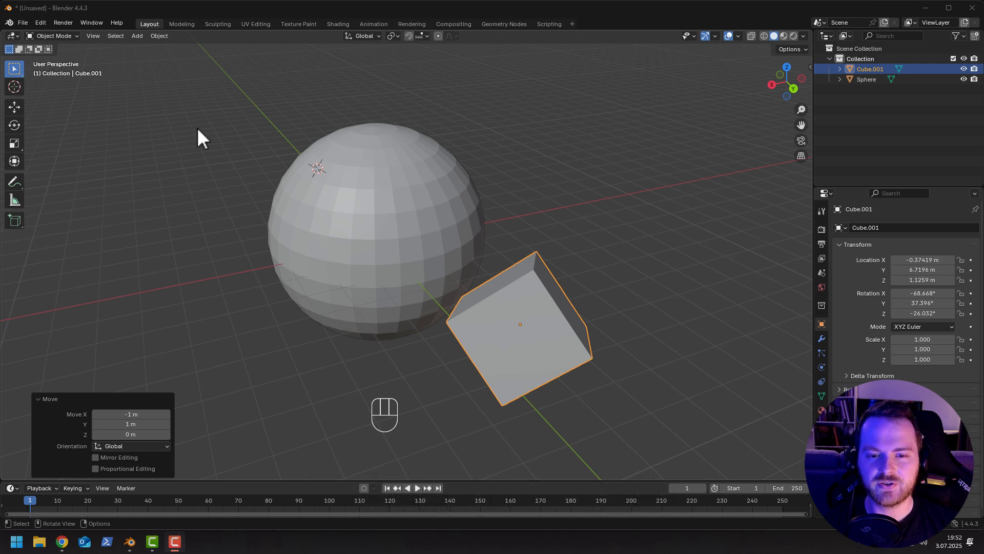
Delete all objects in the scene, both the cube and the sphere.
mouse_move(198, 129)
middle_down()
mouse_move(205, 125)
mouse_move(207, 139)
middle_up()
scroll(207, 154, down, 3)
key(a)
key(x)
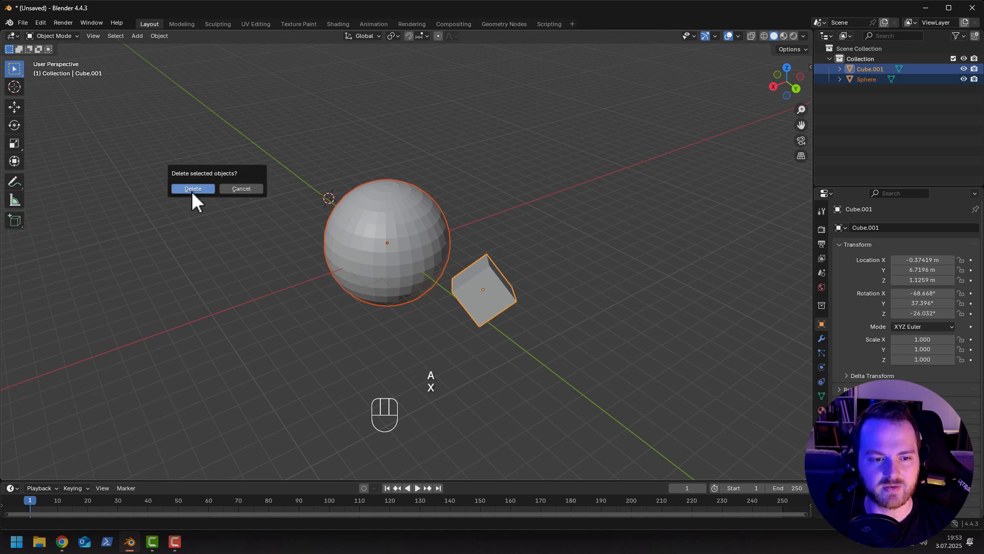
click(193, 190)
Return the 3D cursor to the world origin.
middle_drag(198, 214, 353, 255)
key(shift+s)
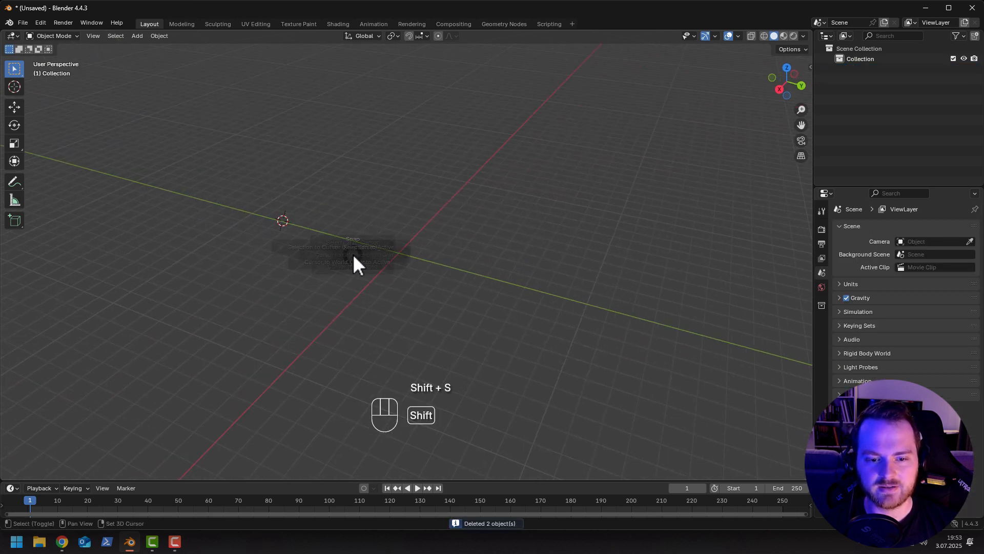
click(270, 291)
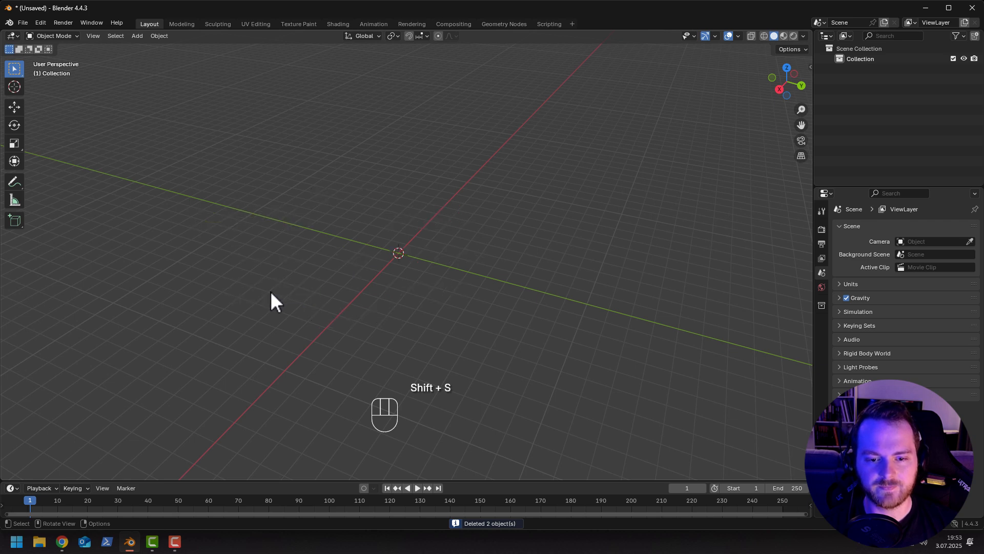
Add a UV sphere with 16 segments, 16 rings and a 1 m radius at the world origin.
middle_drag(270, 291, 319, 283)
key(shift+a)
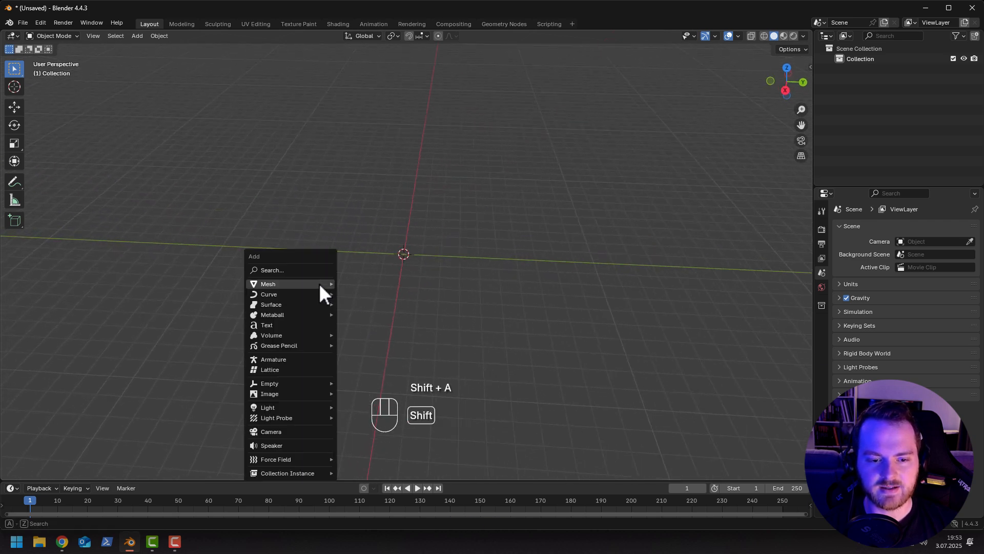
mouse_move(319, 283)
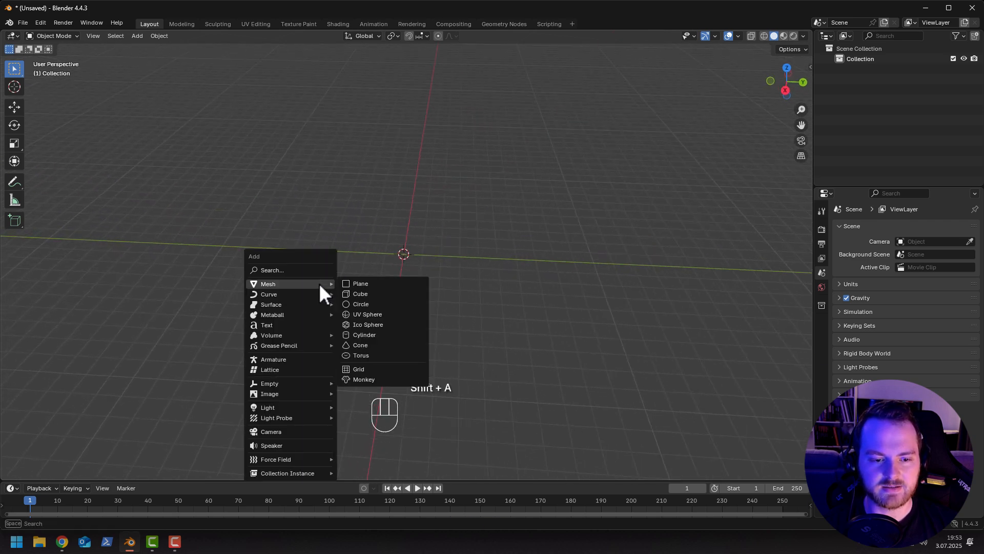
click(371, 313)
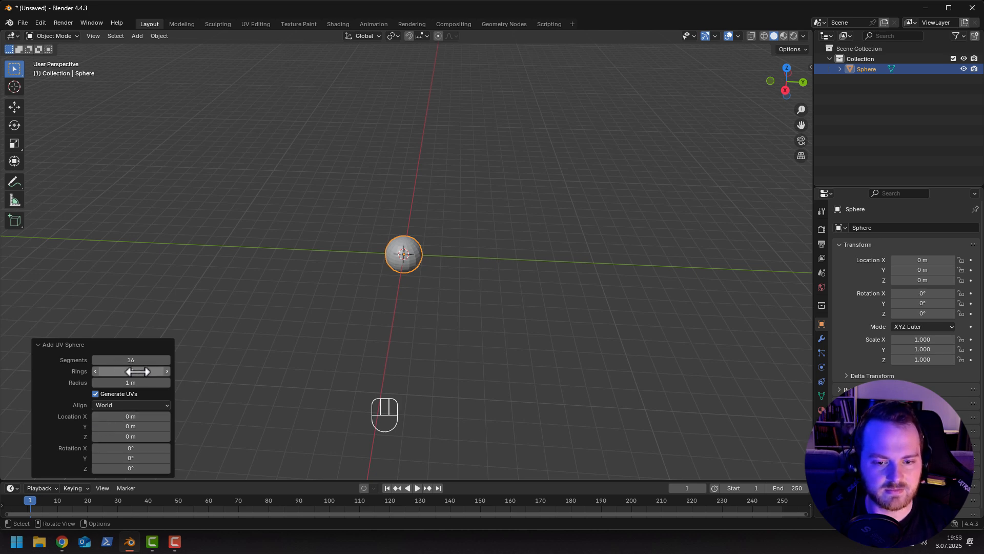
middle_drag(383, 285, 343, 272)
scroll(339, 262, up, 5)
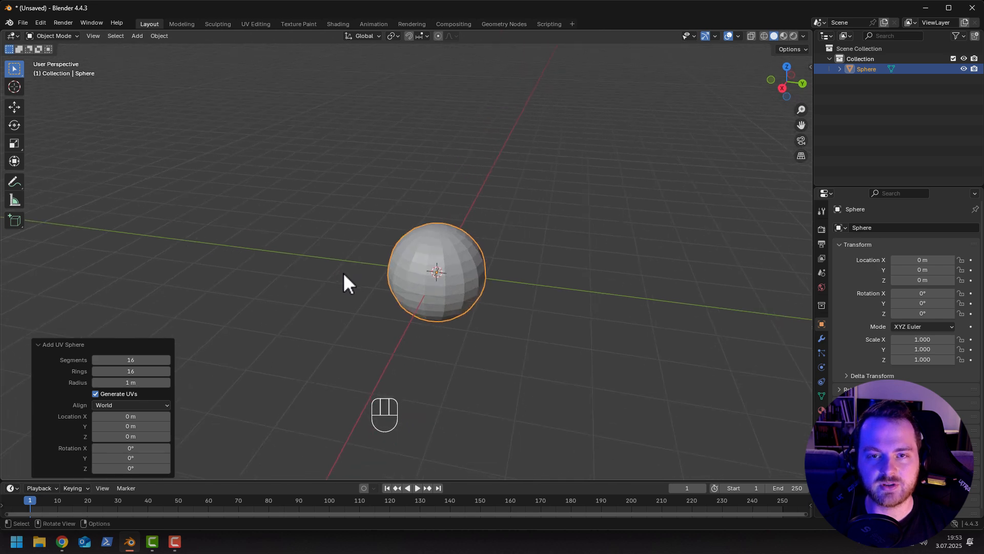
Try moving and rotating the whole sphere in Object Mode.
key(g)
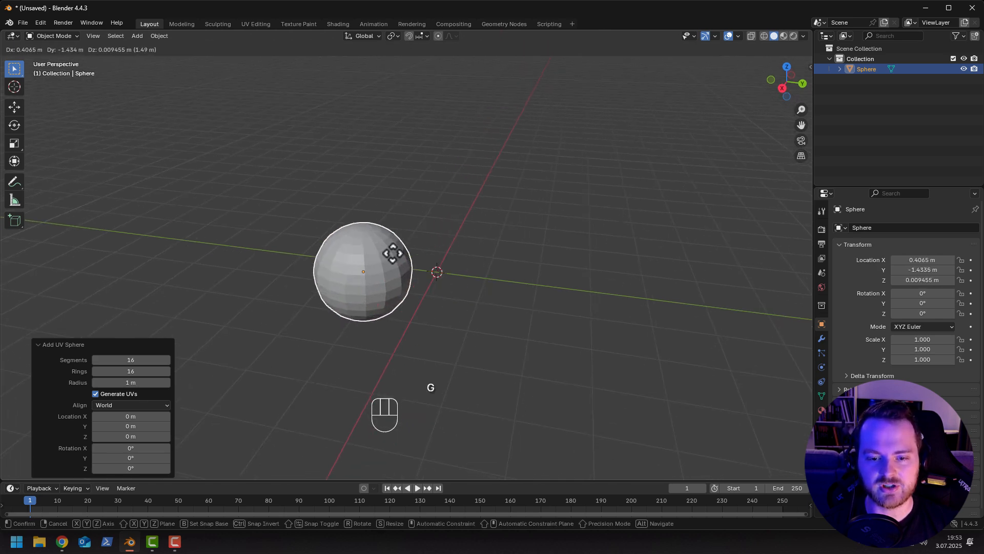
right_click(481, 272)
key(r)
right_click(385, 301)
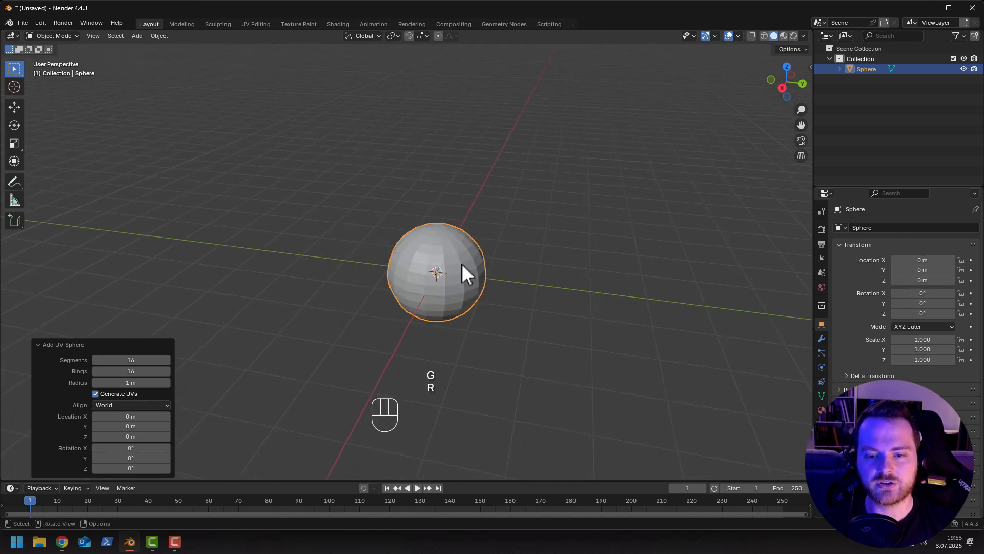
Switch the sphere into Edit Mode, return to Object Mode and select the sphere.
middle_drag(463, 265, 432, 289)
scroll(432, 289, up, 3)
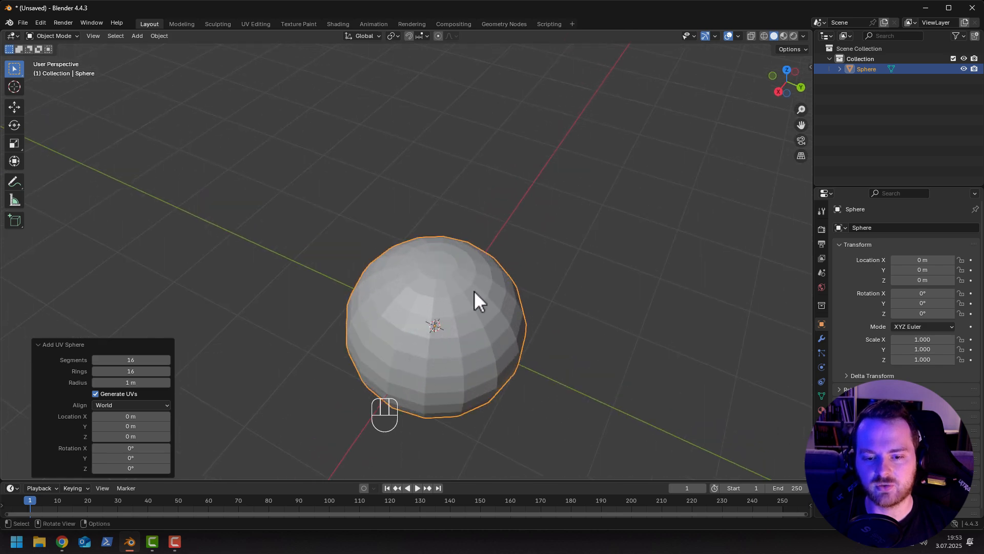
middle_drag(442, 331, 464, 272)
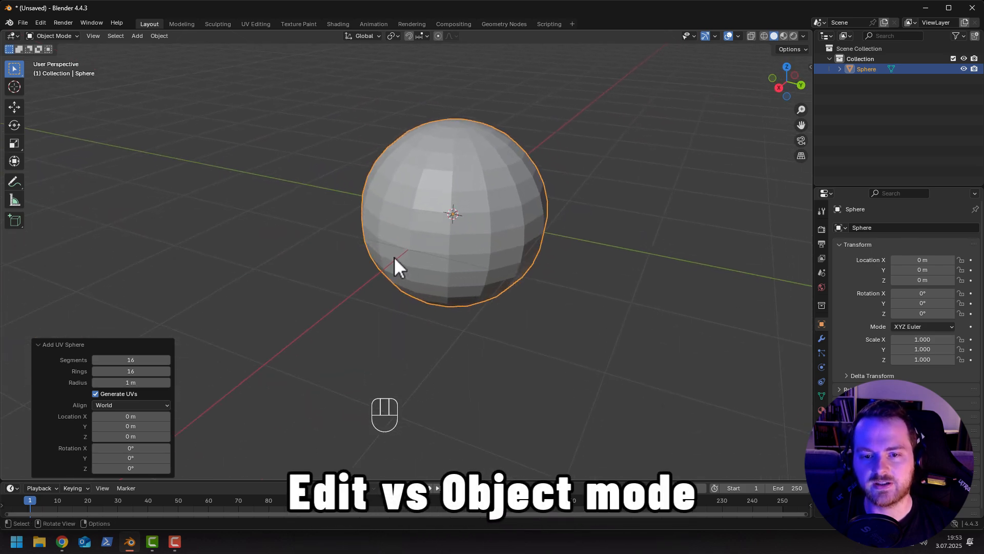
mouse_move(329, 217)
middle_down()
mouse_move(340, 220)
mouse_move(322, 230)
middle_up()
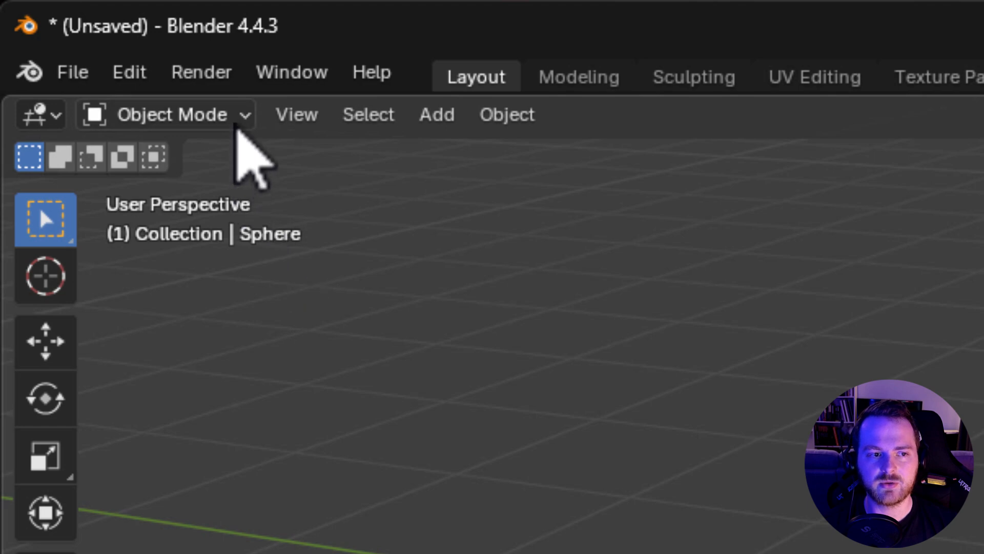
click(237, 123)
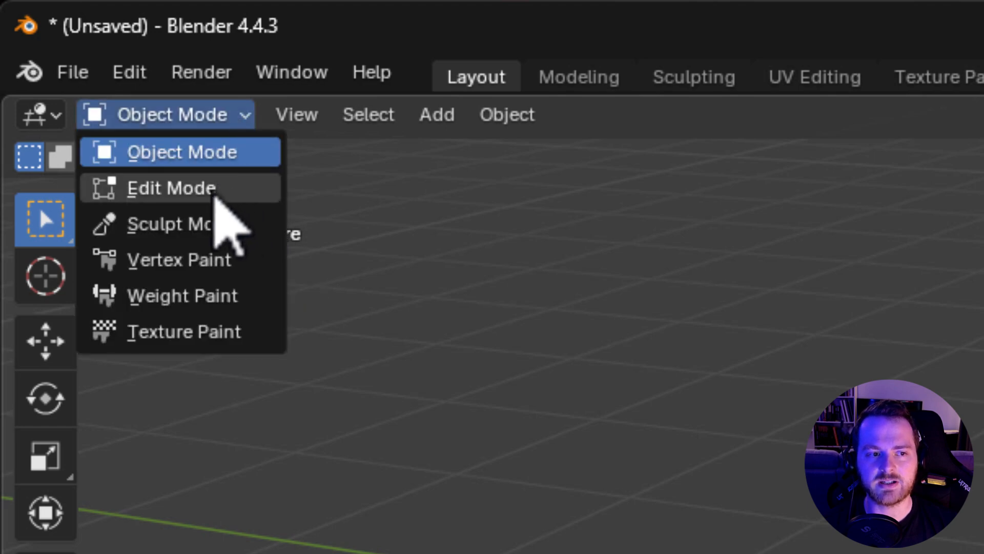
click(247, 124)
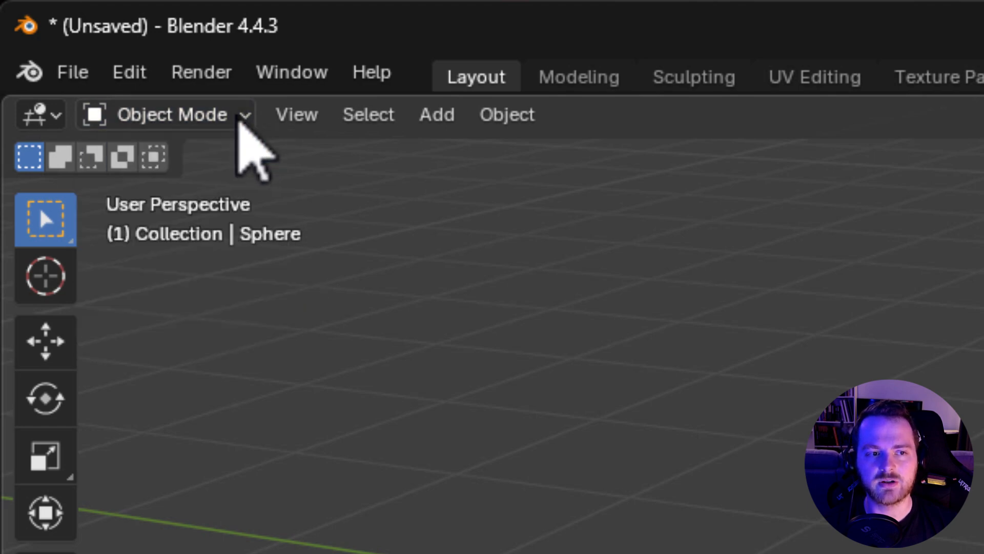
click(237, 116)
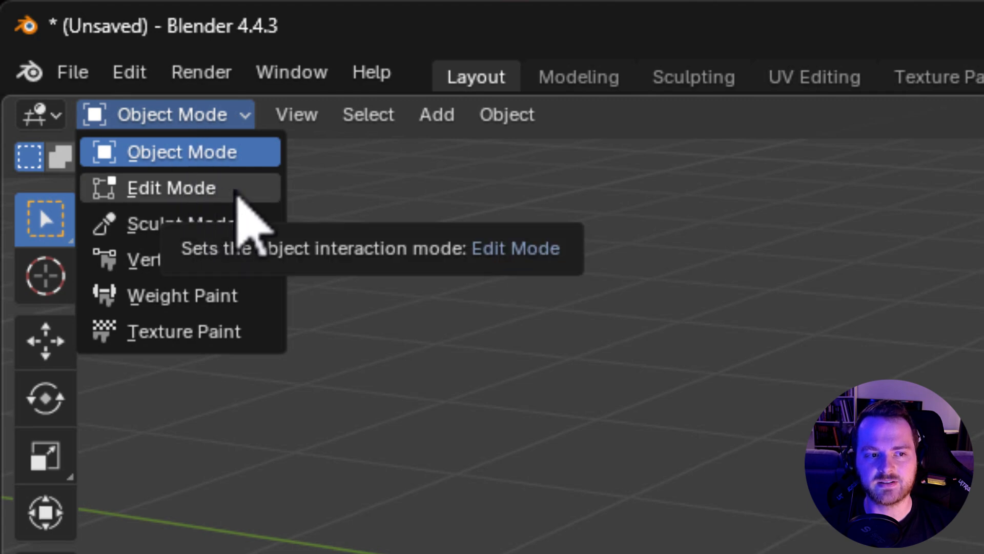
click(213, 189)
click(208, 112)
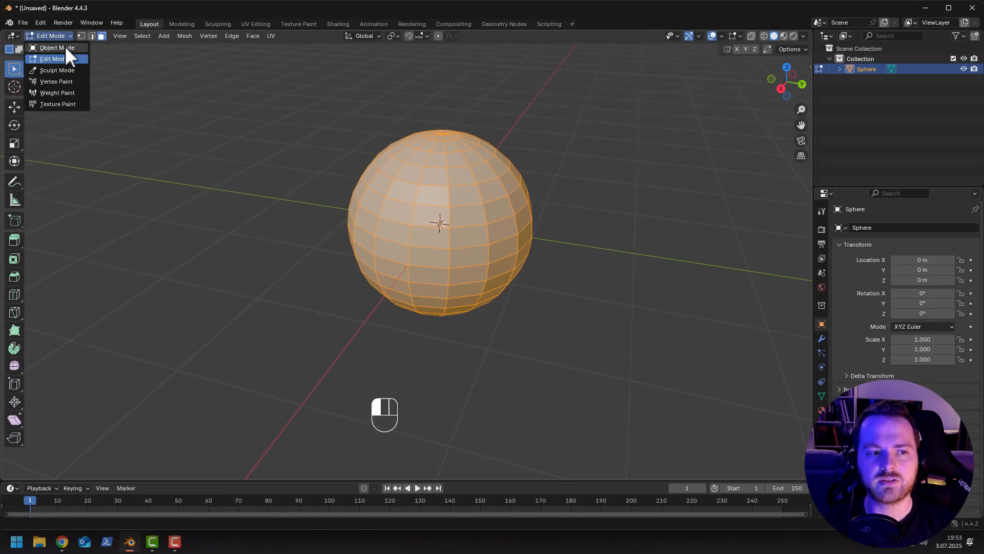
click(65, 47)
click(260, 196)
click(408, 217)
Toggle the sphere between Edit Mode and Object Mode, finishing in Edit Mode.
key(Tab)
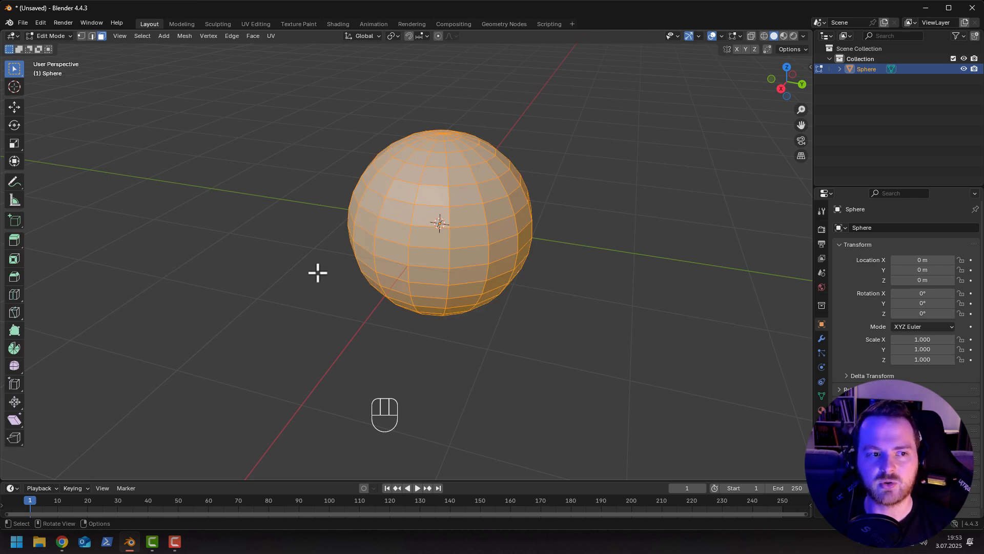
key(Tab)
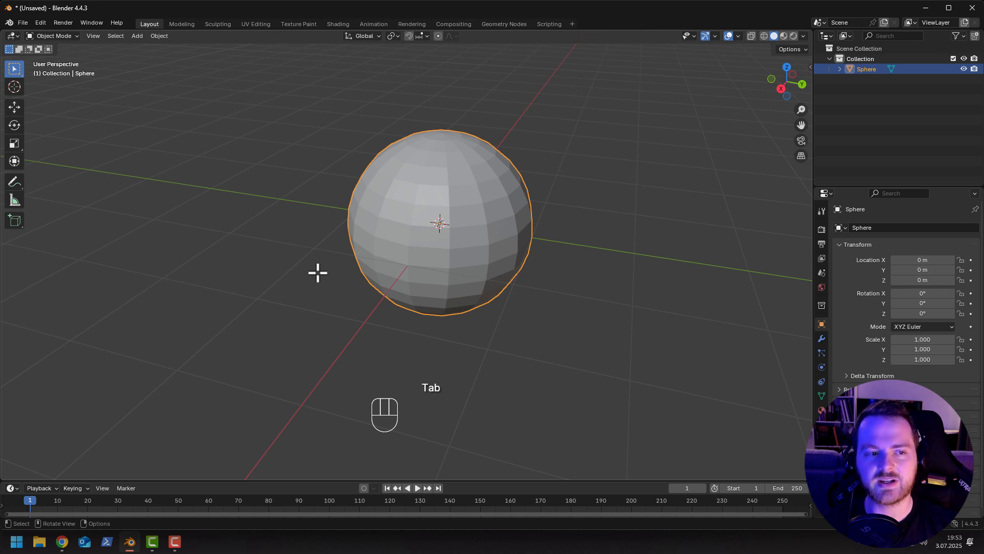
mouse_move(328, 275)
middle_down()
mouse_move(314, 279)
mouse_move(316, 266)
mouse_move(330, 275)
middle_up()
key(Tab)
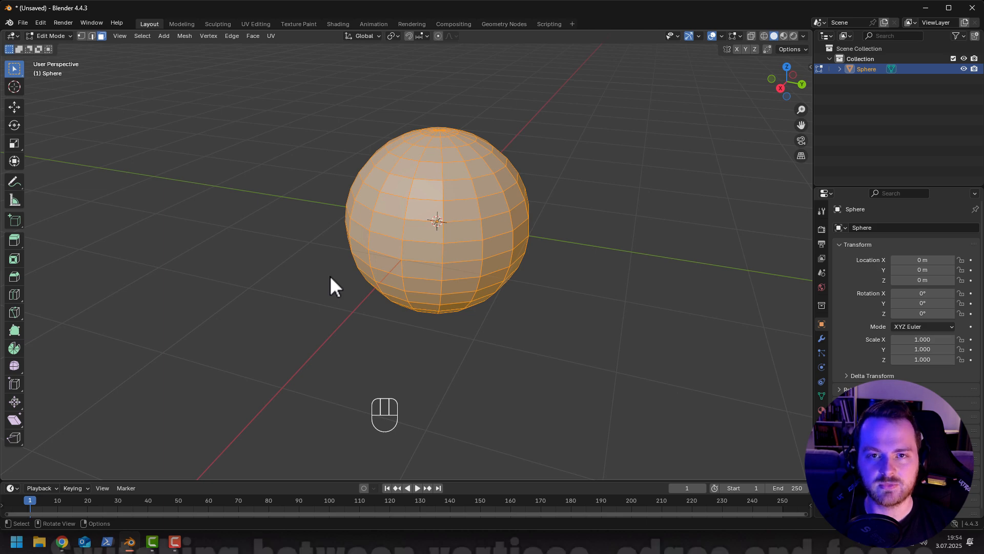
Select two diagonal corner vertices of an upper face in vertex selection, and two adjoining edges in edge selection.
key(1)
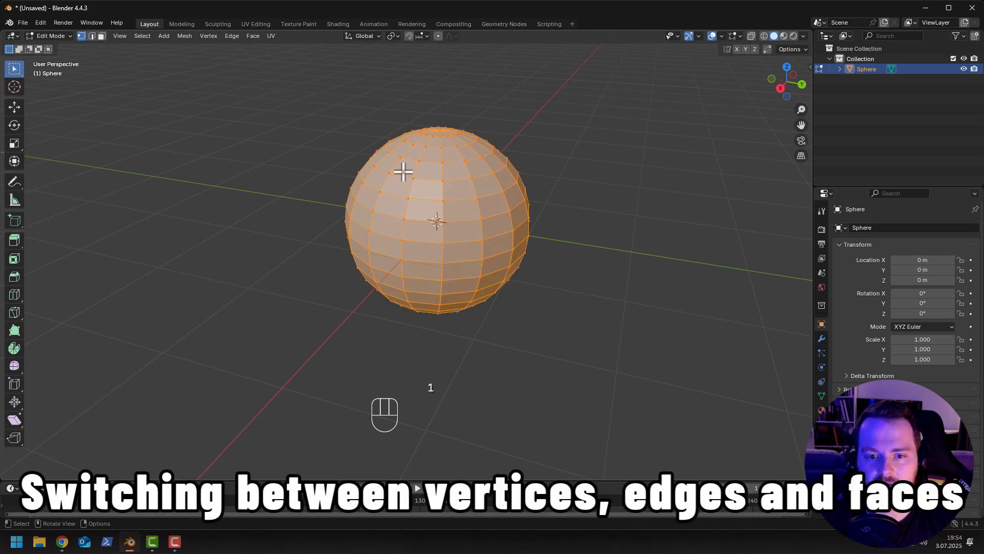
click(427, 189)
middle_drag(426, 192, 407, 236)
scroll(321, 289, up, 2)
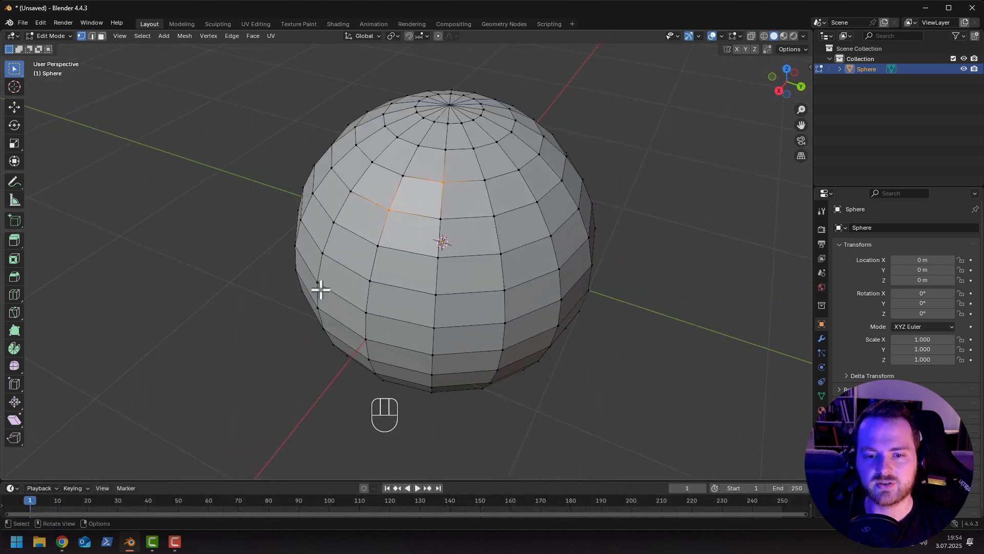
middle_drag(365, 274, 373, 249)
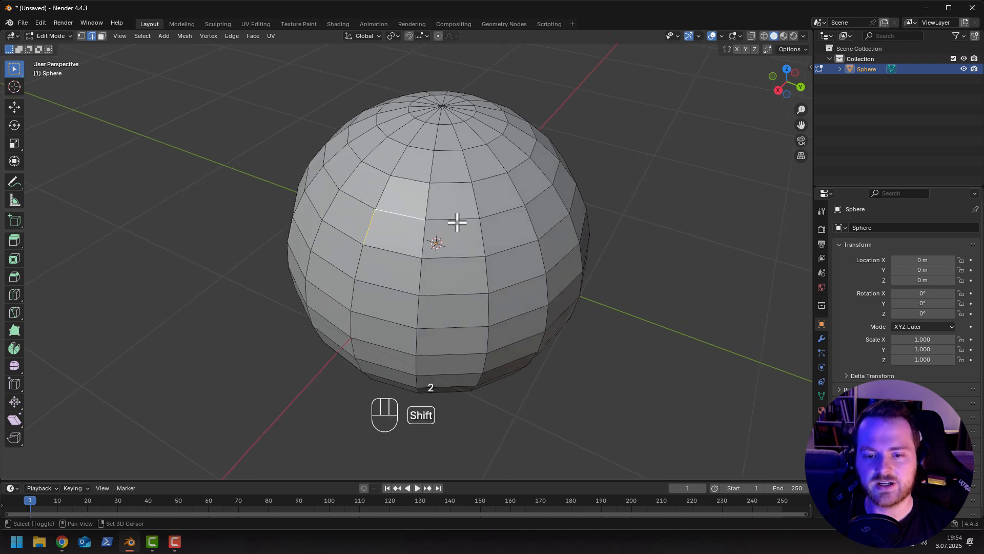
click(399, 231)
Select individual faces in face selection, finishing with a single face on the sphere's side towards positive Y.
click(361, 191)
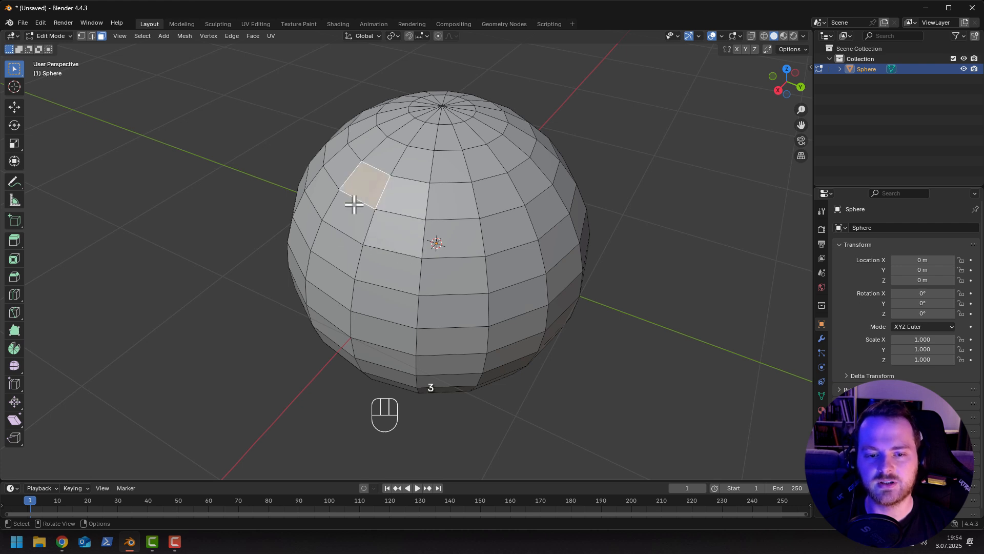
click(340, 251)
click(500, 245)
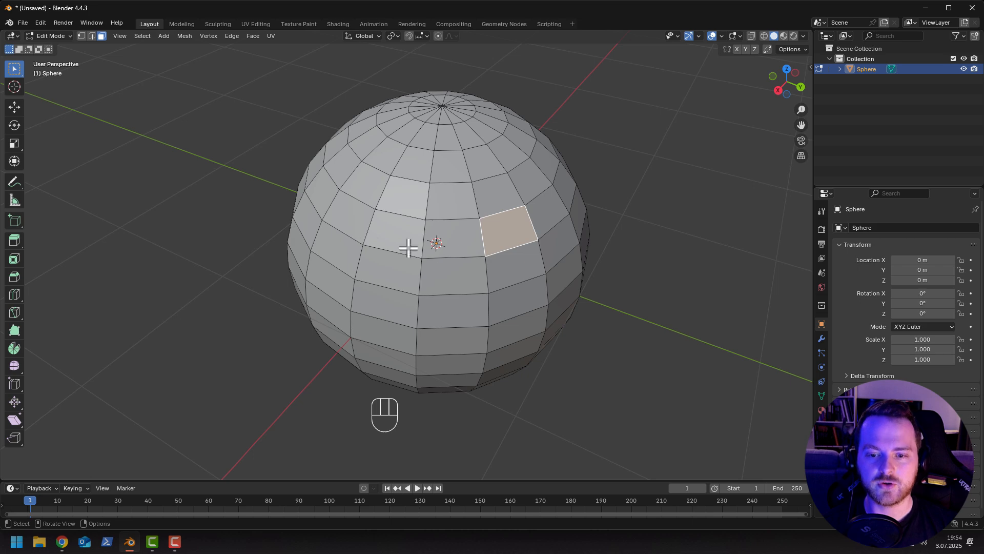
Try moving the selected face freely, and scale it uniformly by 1.254.
mouse_move(408, 248)
middle_down()
mouse_move(479, 246)
mouse_move(417, 257)
mouse_move(300, 239)
mouse_move(403, 253)
middle_up()
middle_drag(402, 252, 345, 254)
key(g)
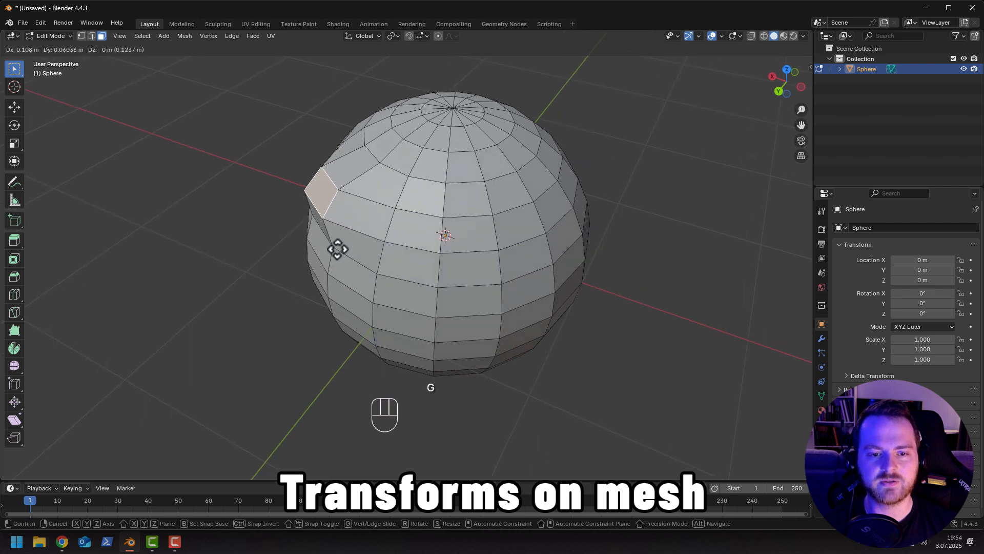
key(s)
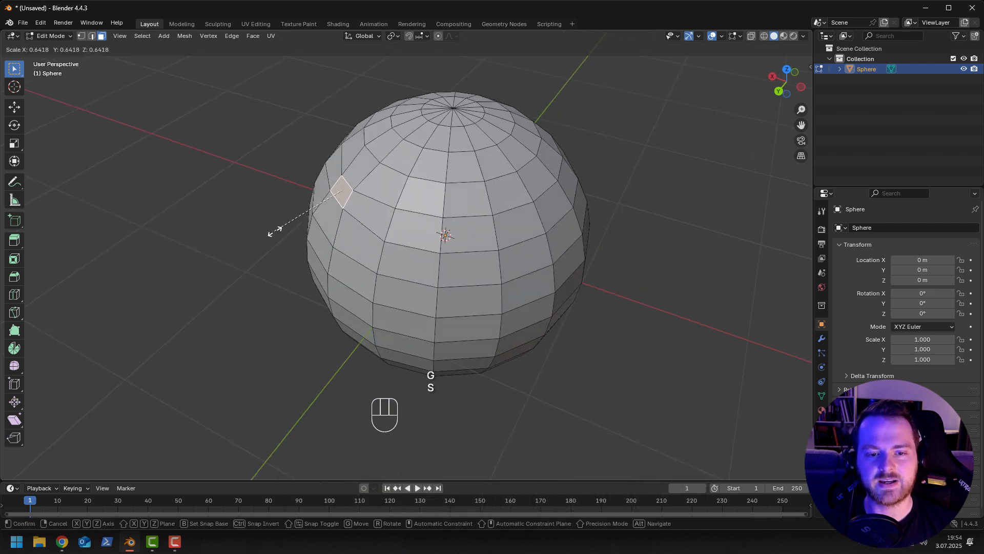
Rotate the selected face freely, undo that rotation, and try rotating the face about the X and Z axes.
middle_drag(193, 232, 208, 216)
key(r)
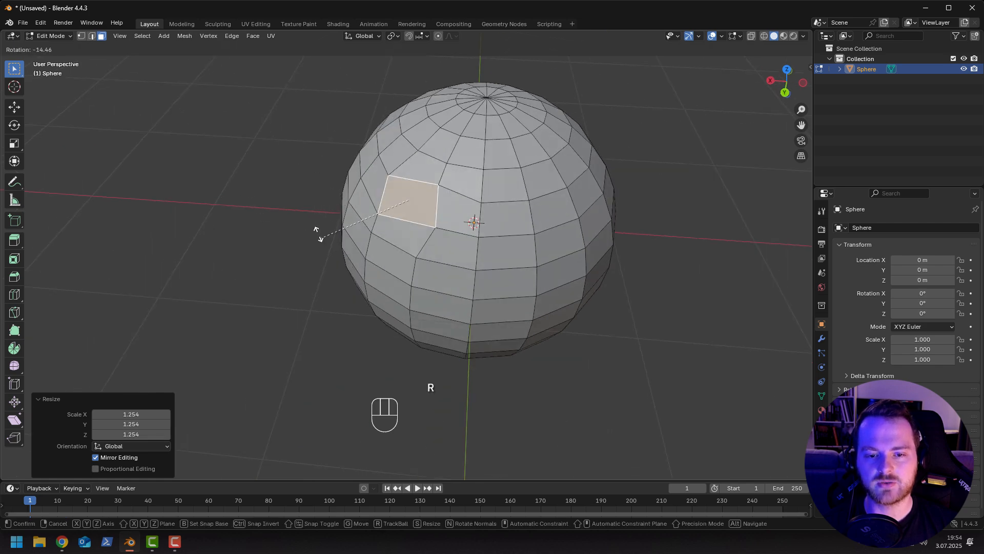
click(323, 180)
middle_drag(323, 180, 457, 237)
key(ctrl+z)
key(r)
key(x)
key(z)
right_click(483, 223)
Try moving the selected face outward along the global Y axis.
key(g)
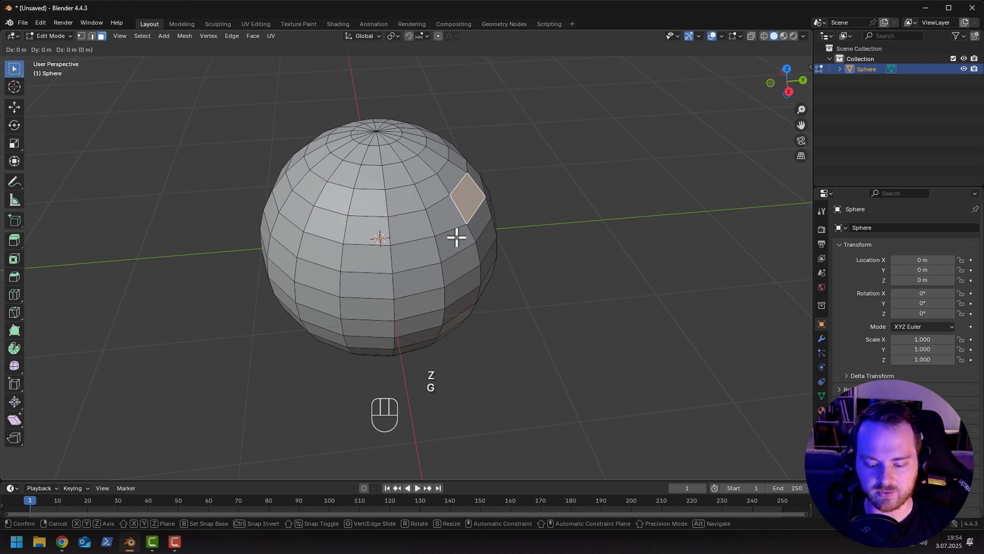
key(y)
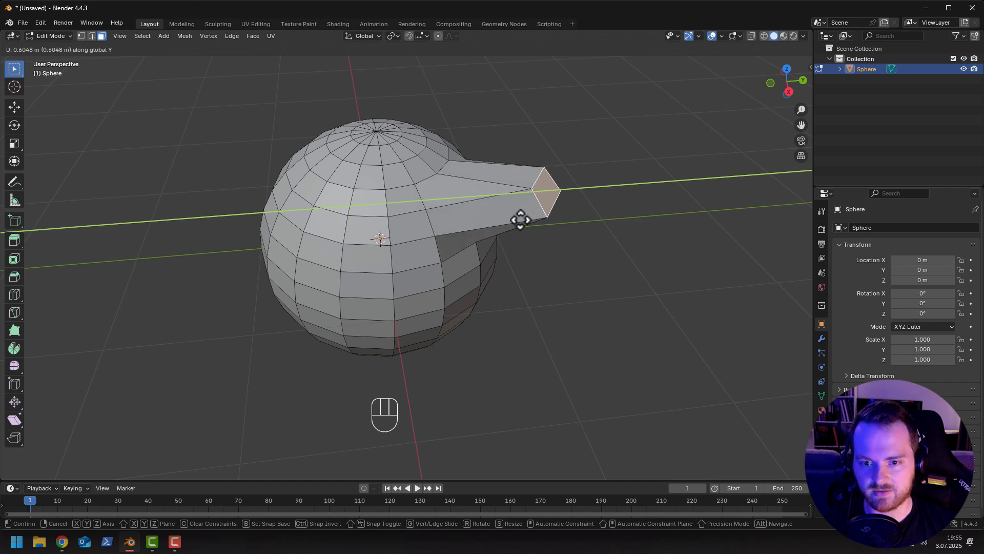
right_click(464, 216)
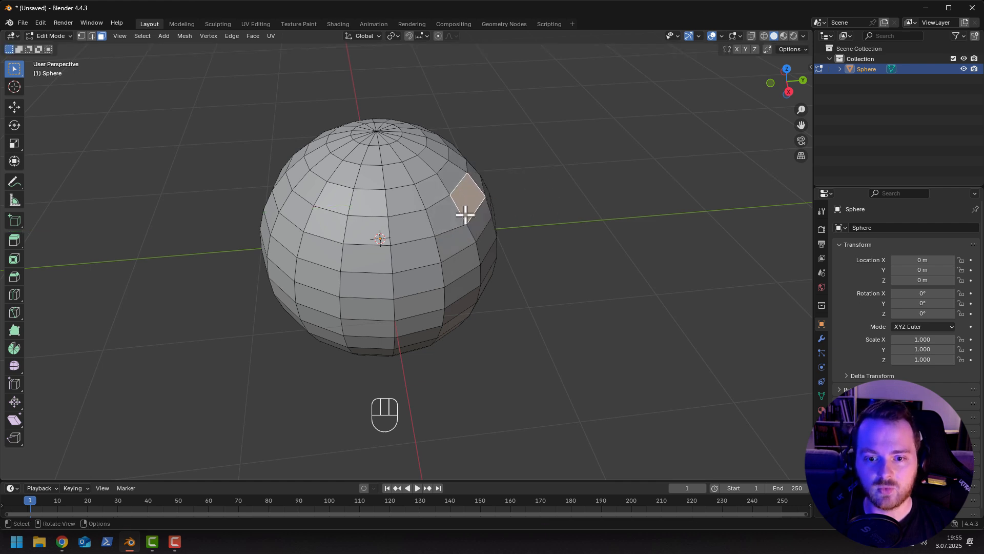
Select one side edge of the enlarged face in edge selection and try sliding it along its neighbouring edges.
key(2)
shift+click(414, 227)
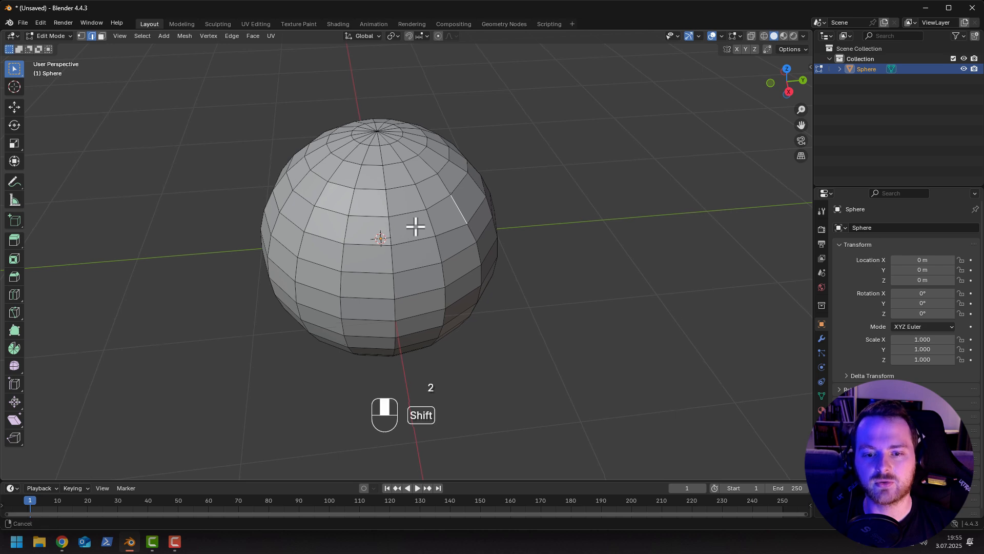
middle_drag(415, 225, 351, 252)
scroll(373, 235, up, 5)
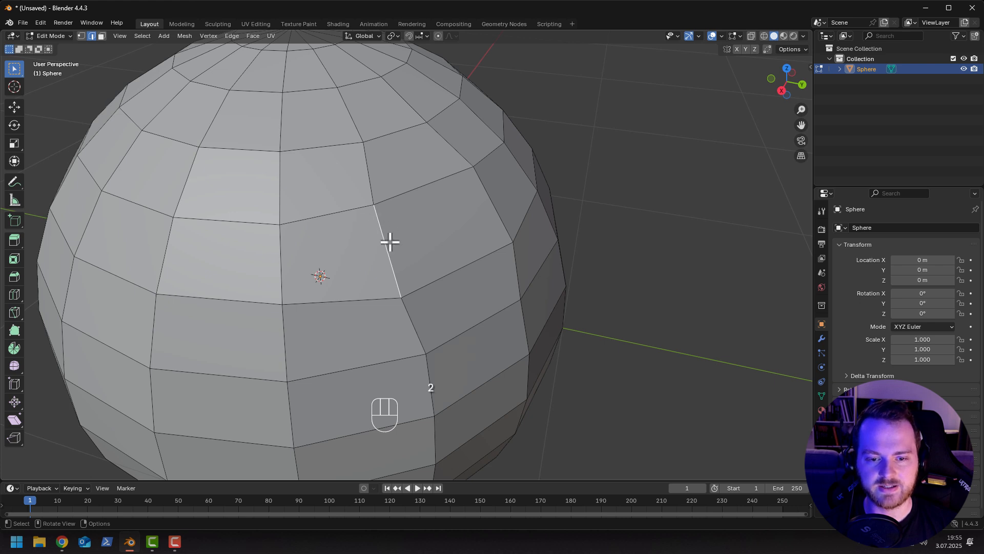
shift+middle_drag(373, 262, 307, 270)
key(g)
key(g)
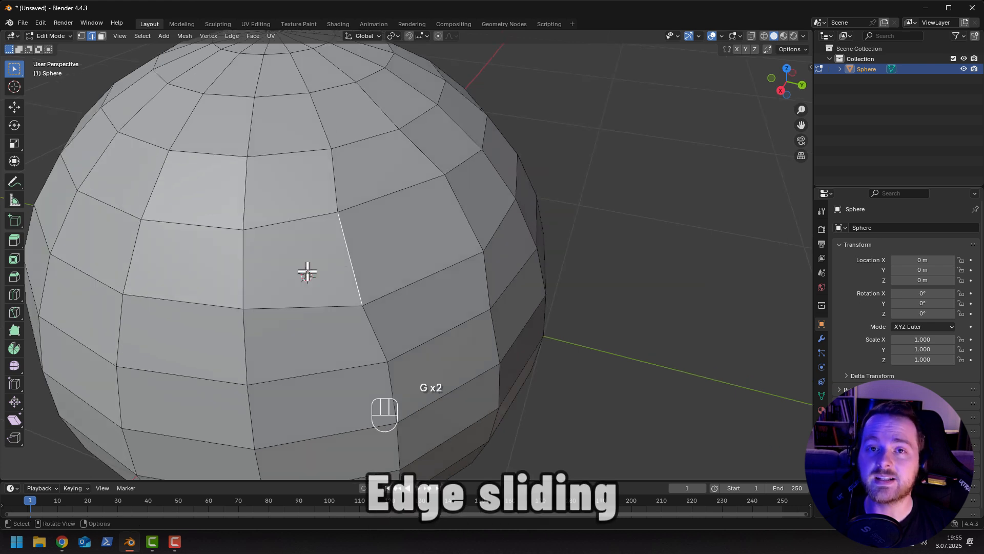
key(g)
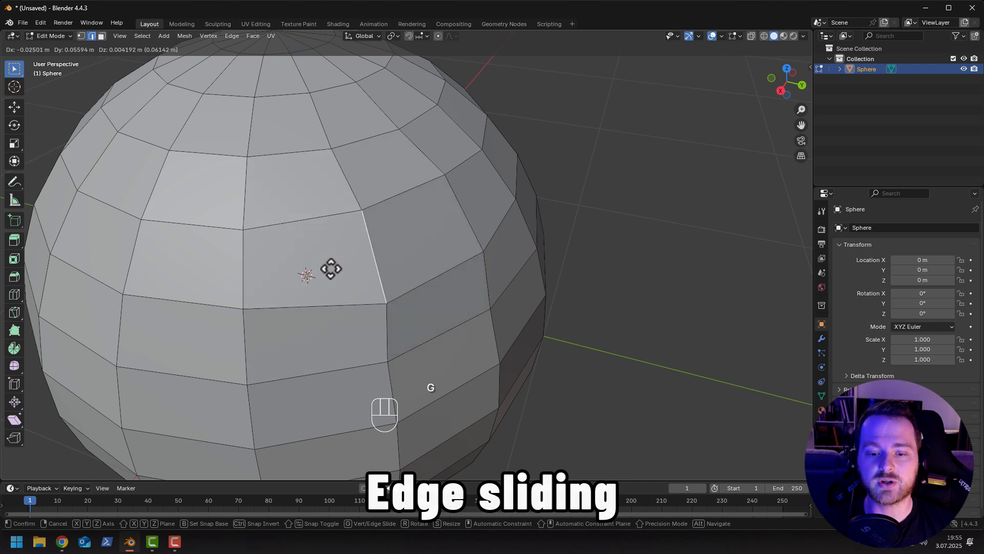
key(g)
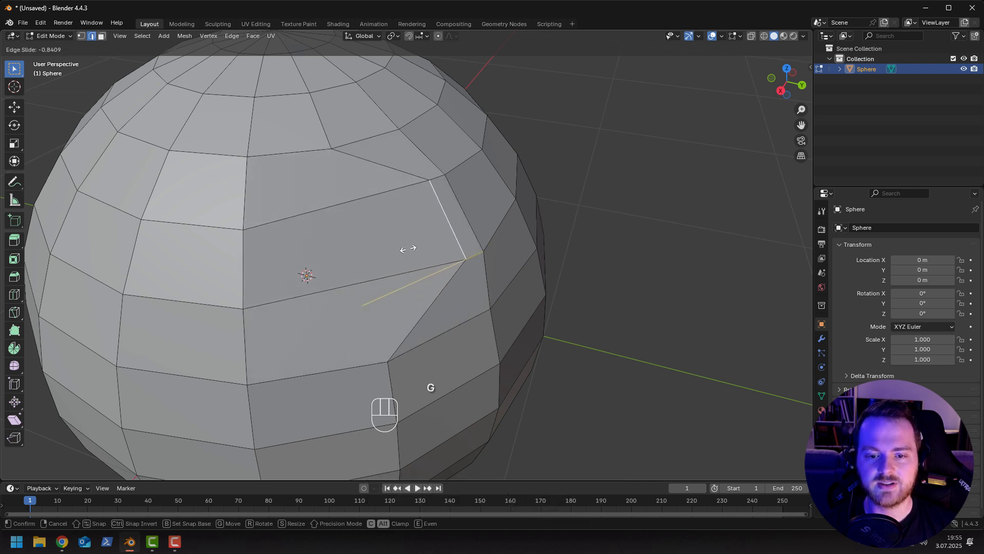
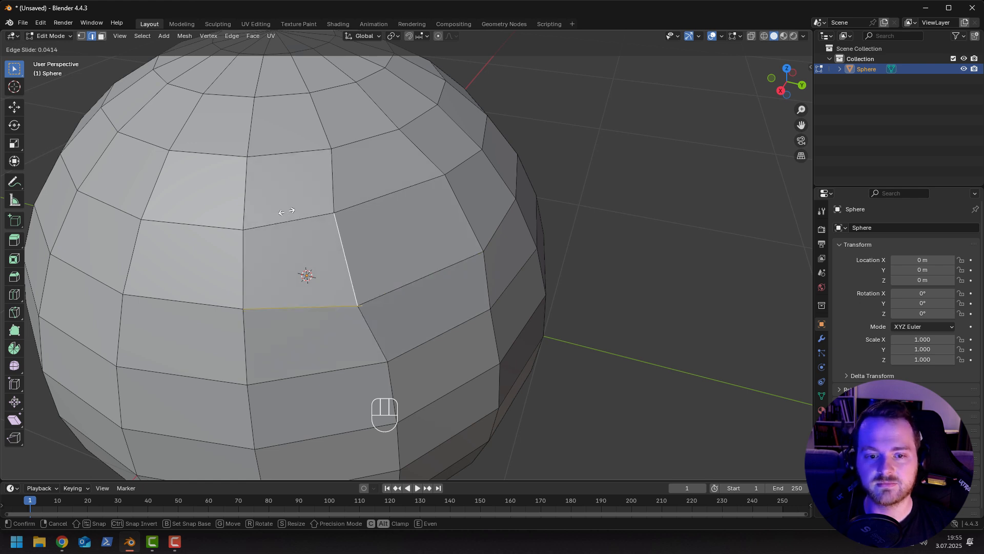
Finish sliding the selected edge, select its upper vertex in vertex selection and try sliding that vertex along its connected edges.
click(336, 208)
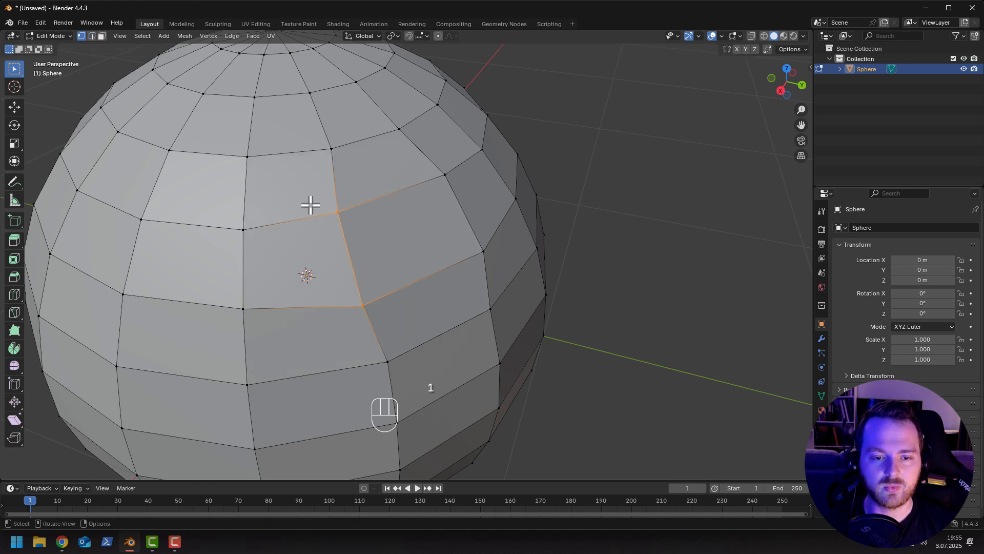
drag(311, 202, 359, 223)
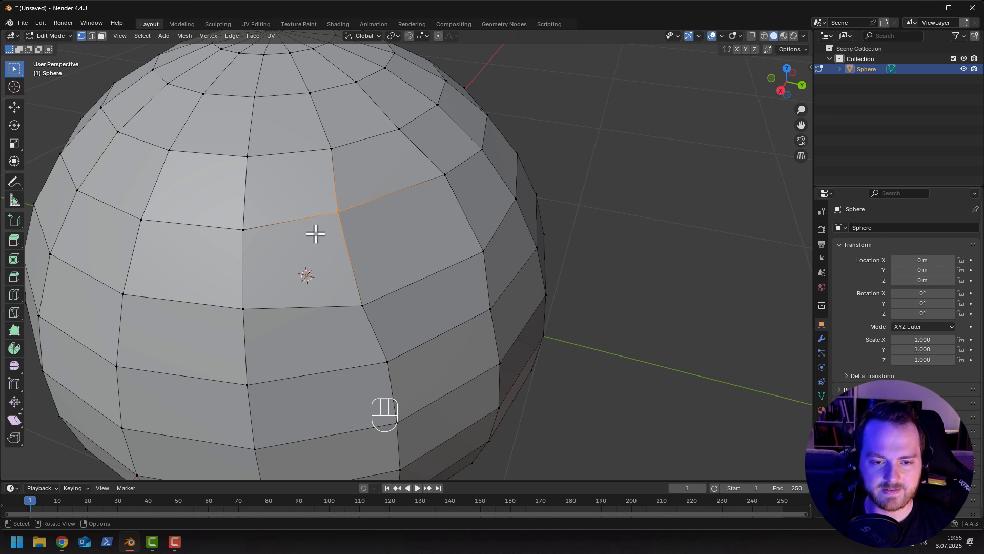
key(g)
key(g)
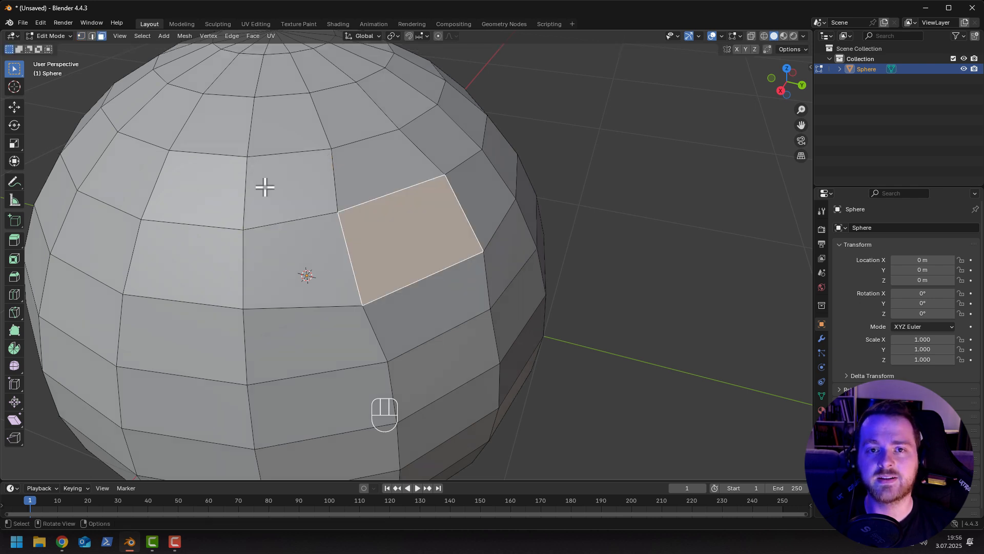
Turn Proportional Editing on and back off.
middle_drag(265, 187, 262, 168)
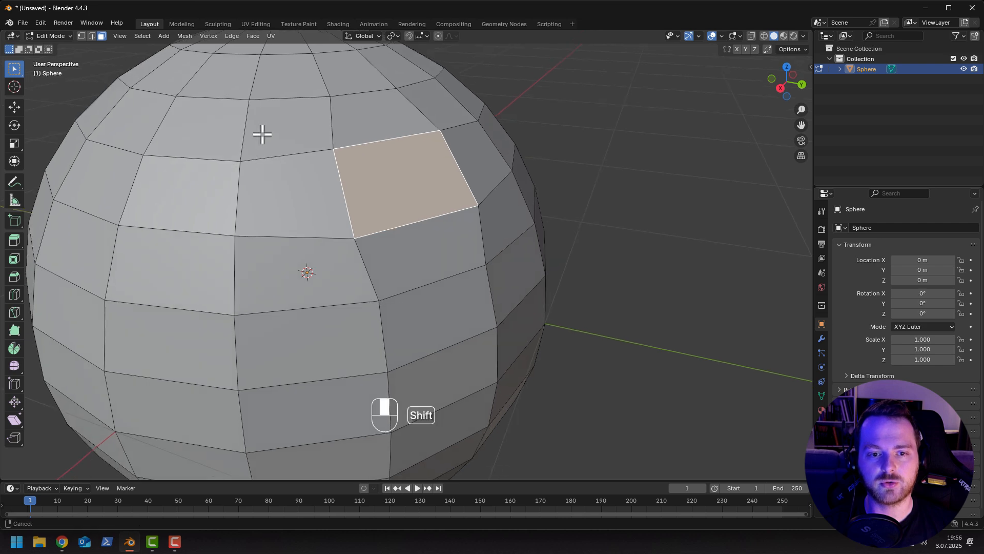
shift+middle_drag(262, 135, 349, 250)
middle_drag(321, 171, 341, 183)
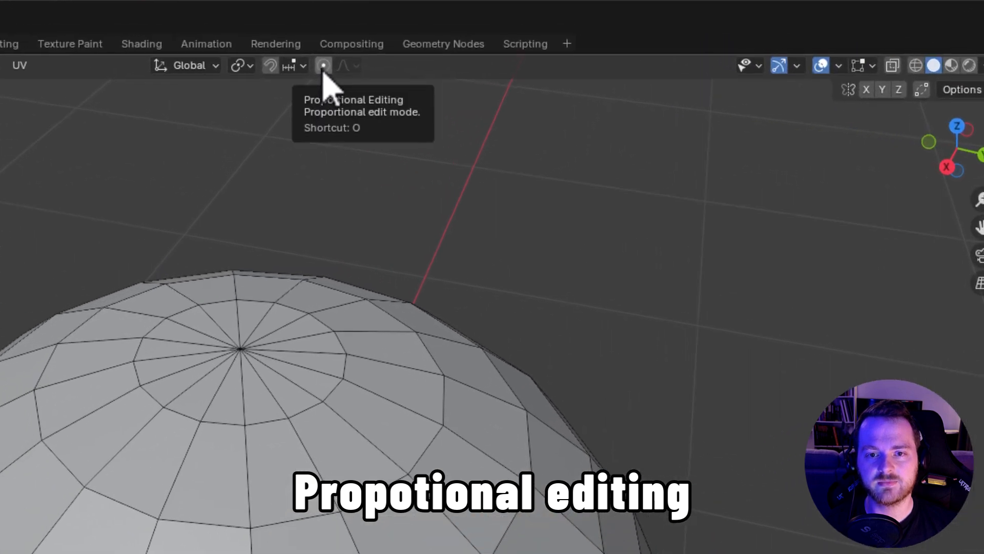
click(324, 67)
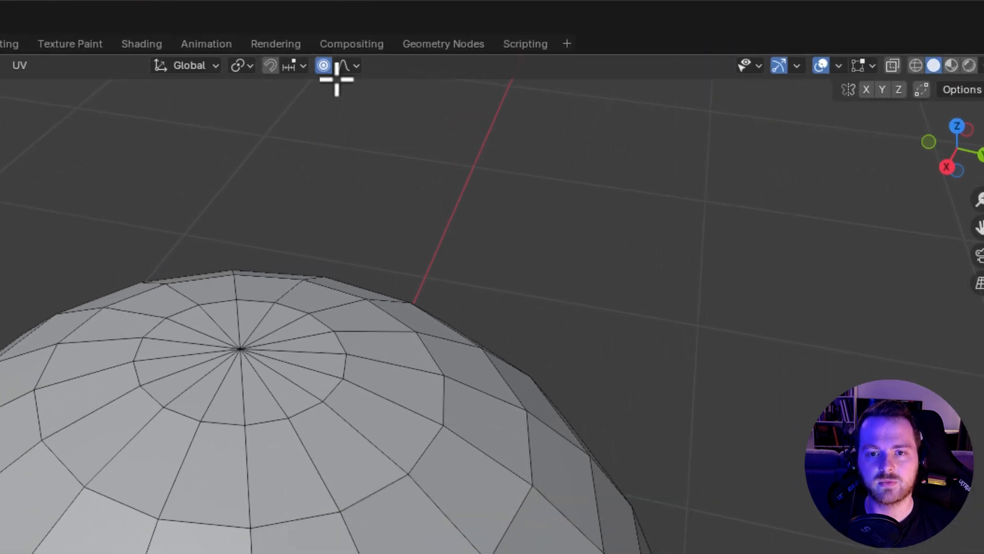
click(326, 67)
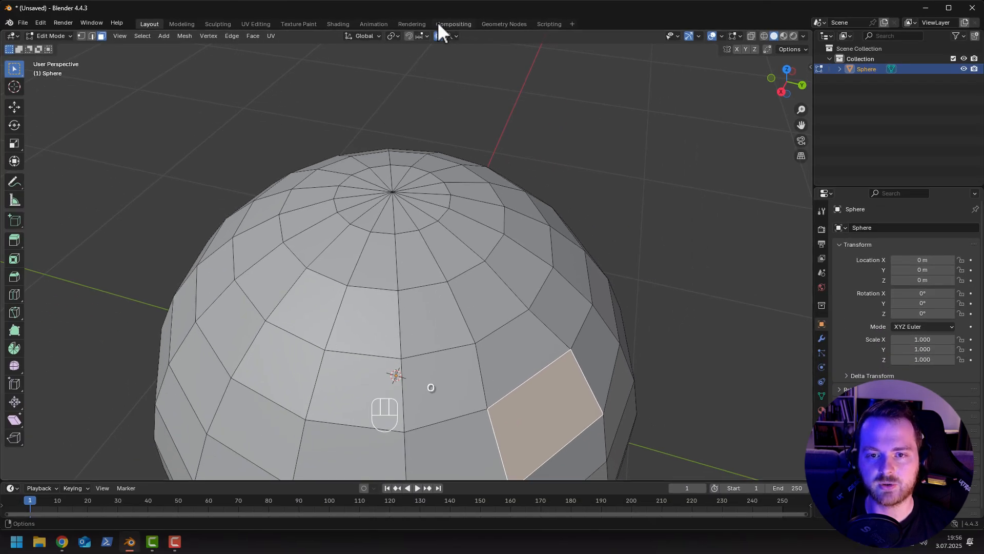
Select the sphere's top pole vertex in vertex selection, move it upward without proportional influence, and undo the move.
middle_drag(402, 60, 406, 213)
key(1)
drag(409, 216, 428, 234)
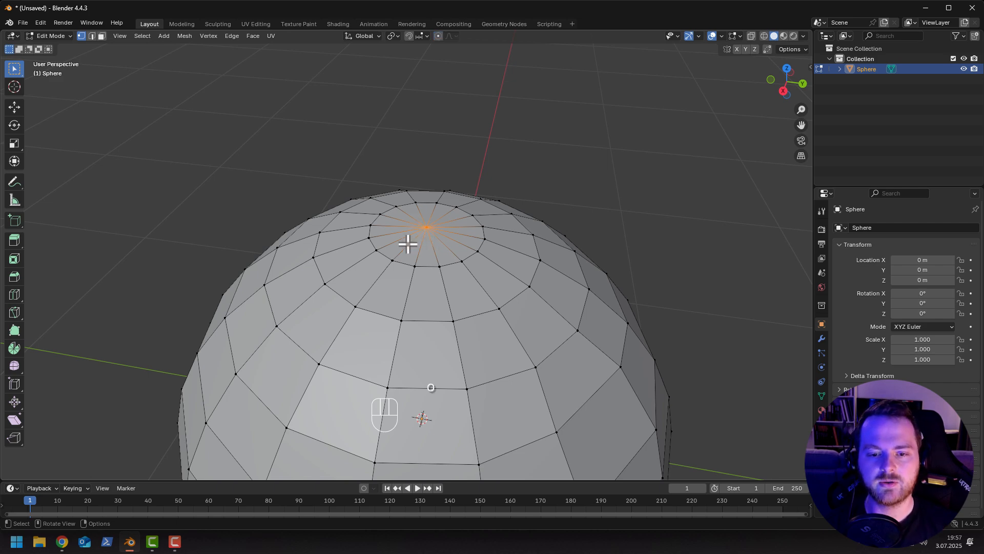
key(g)
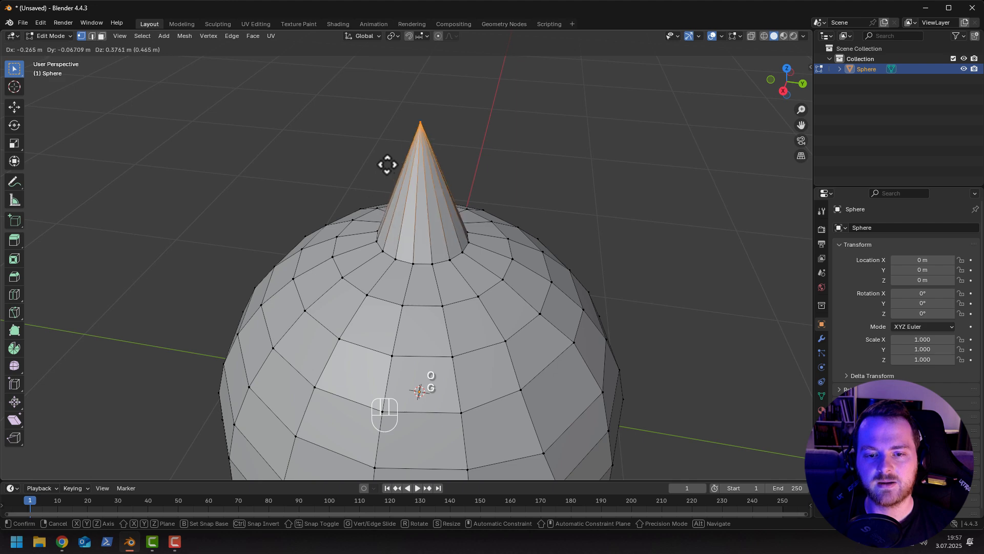
click(378, 202)
middle_drag(377, 202, 300, 223)
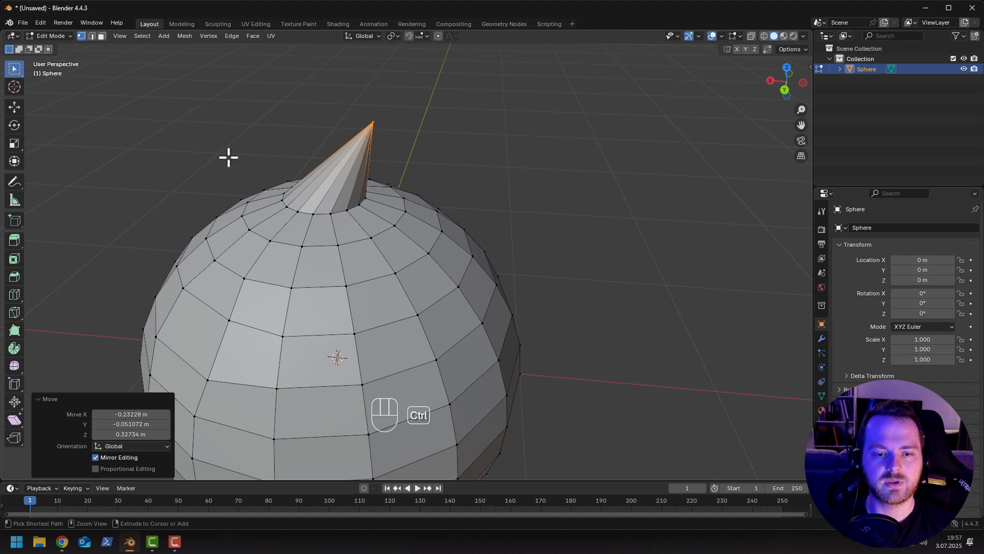
key(ctrl+z)
With Proportional Editing enabled, try moving the top vertex while varying the influence radius, ending at a proportional size of 0.683 m.
middle_drag(226, 156, 311, 205)
scroll(333, 228, down, 1)
middle_drag(345, 252, 342, 257)
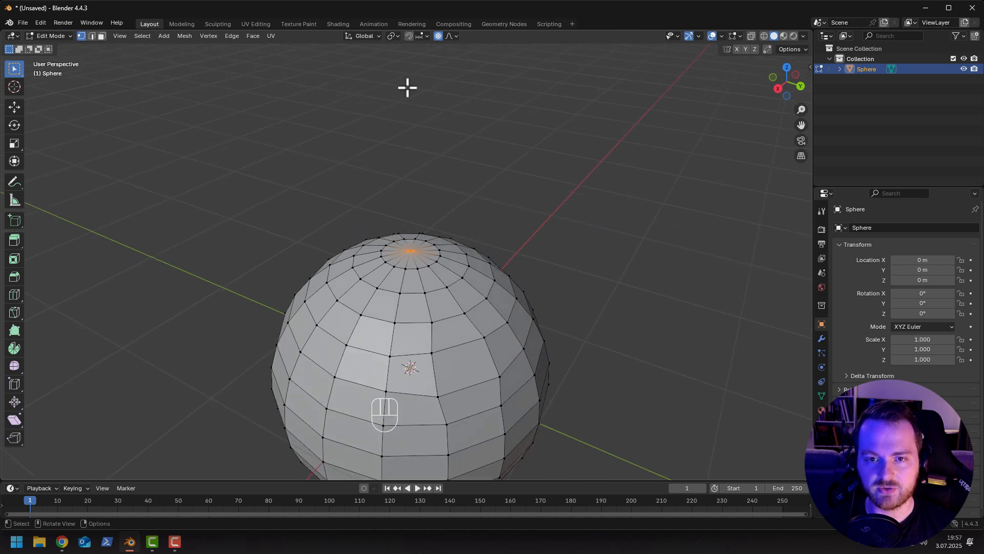
key(g)
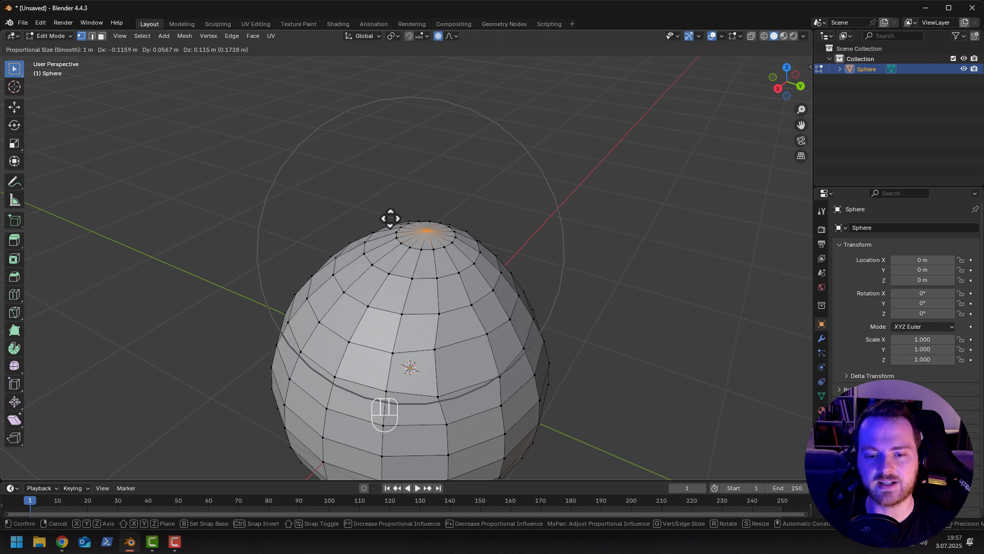
scroll(382, 203, up, 5)
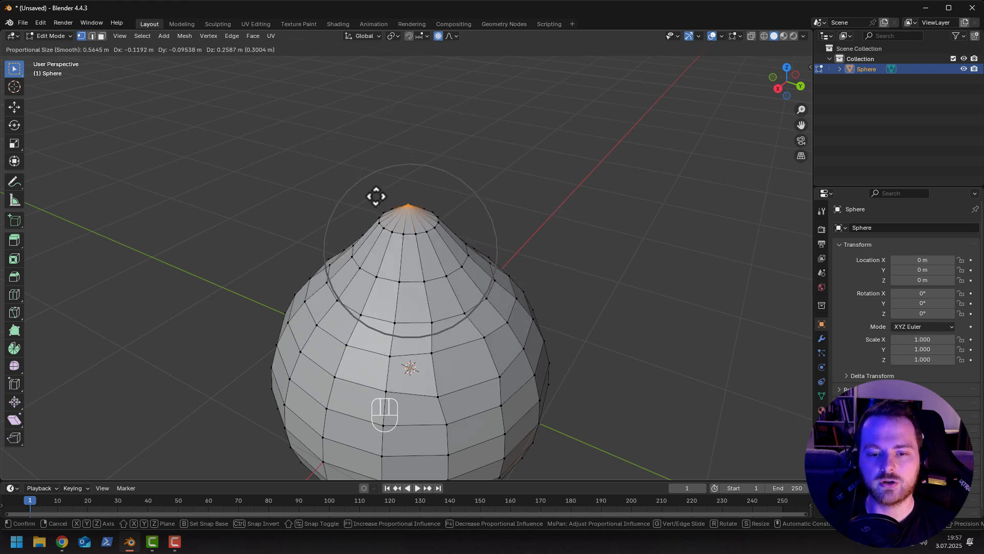
scroll(376, 196, down, 9)
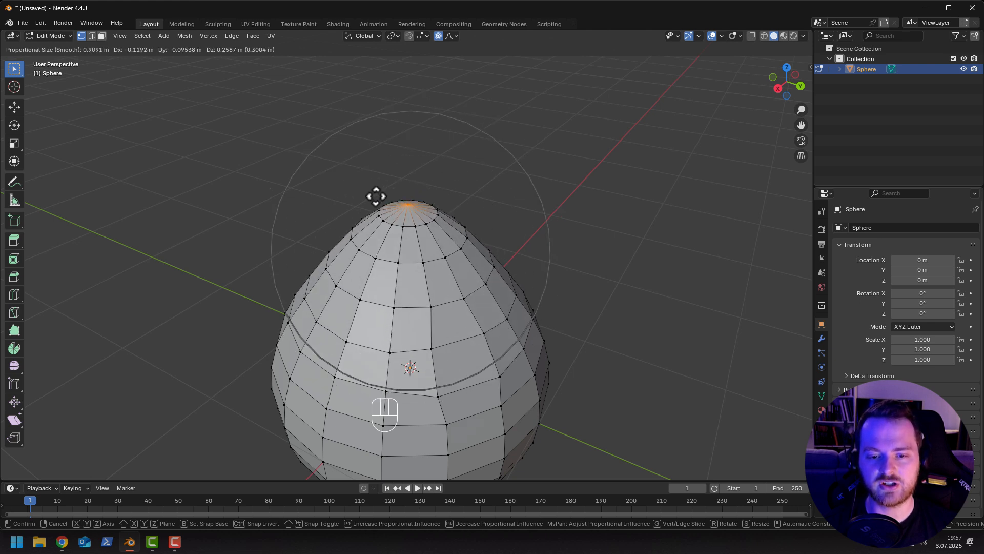
scroll(376, 205, down, 1)
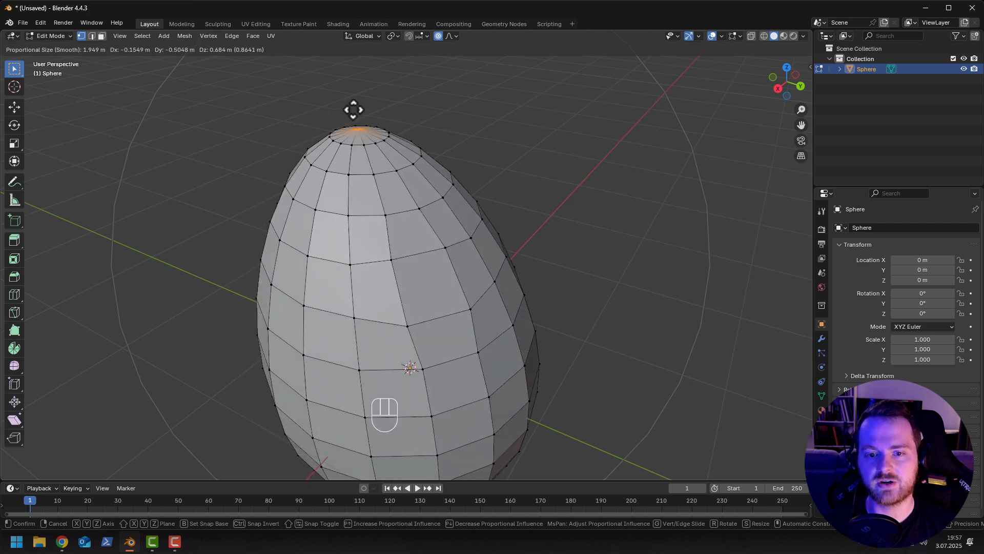
scroll(374, 222, up, 9)
scroll(374, 222, up, 2)
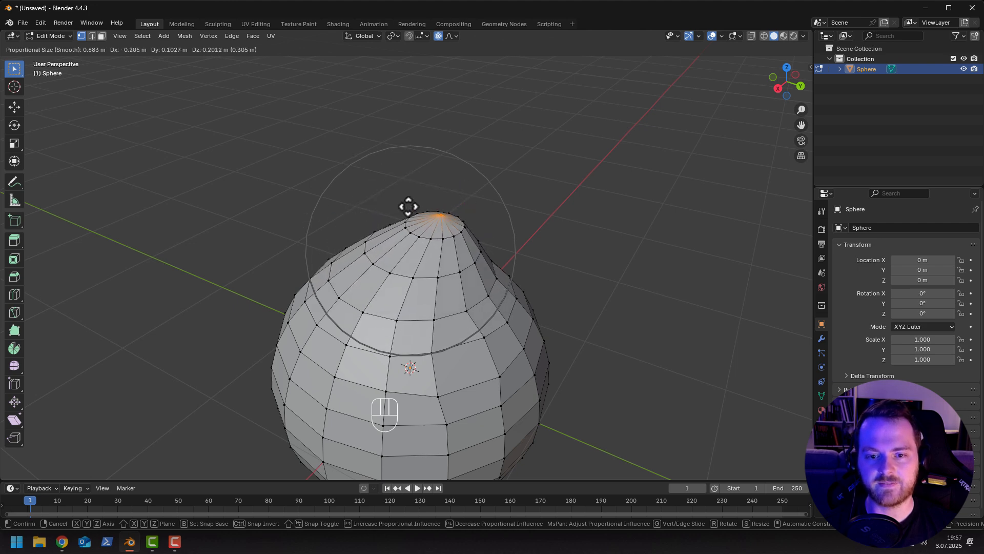
right_click(409, 207)
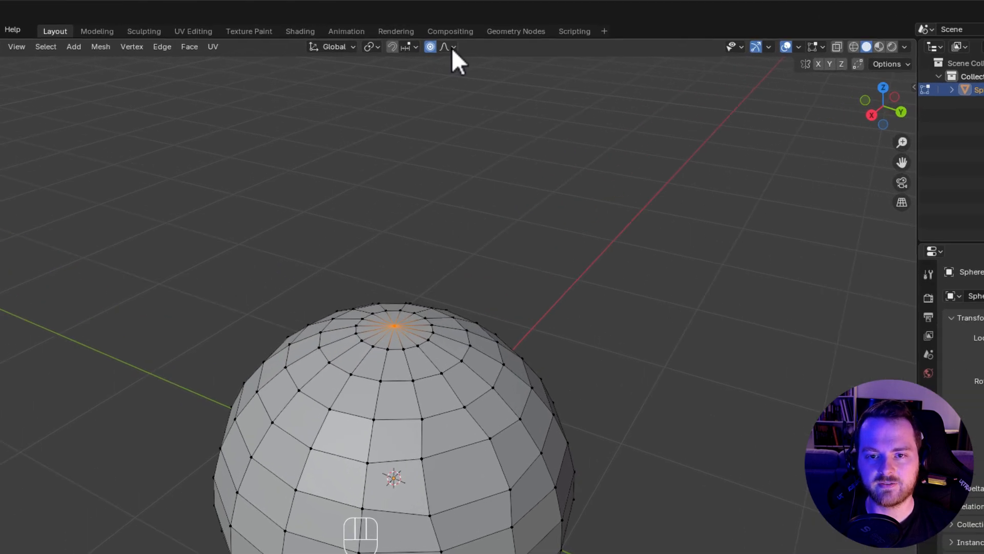
Open the proportional falloff choices and try moving the top vertex with the Smooth falloff.
click(451, 36)
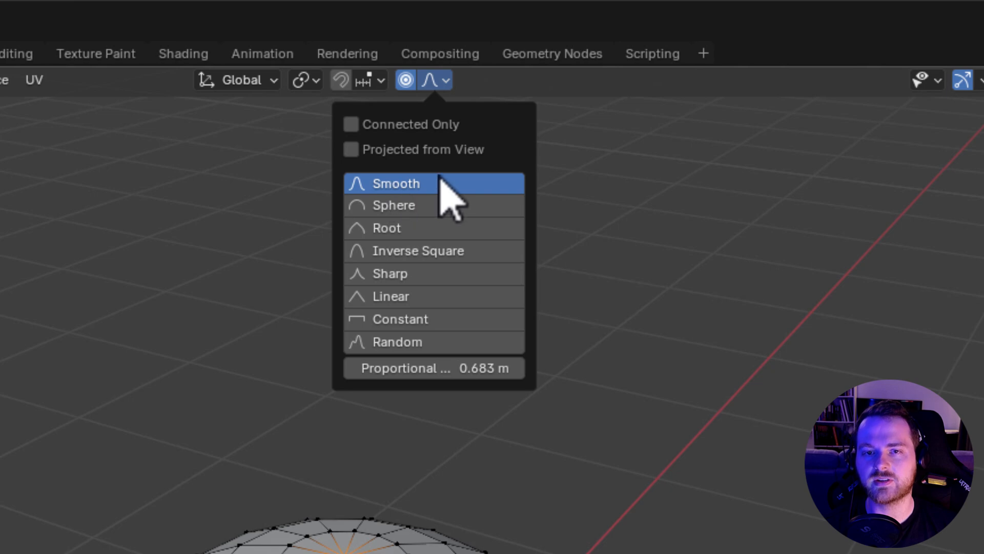
key(g)
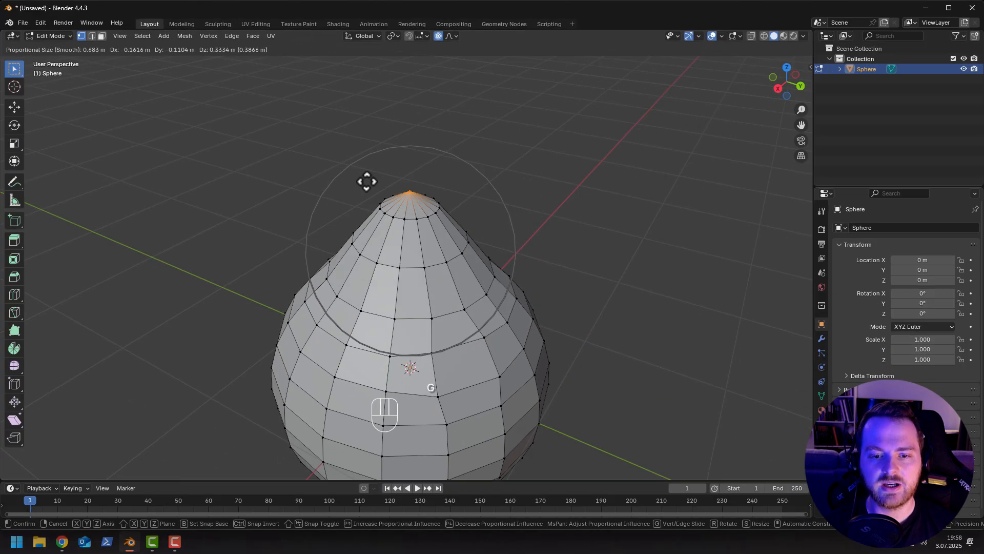
right_click(406, 92)
Set the proportional falloff to Random, move the top vertex along the Z axis, and inspect the sphere in Object Mode.
click(450, 36)
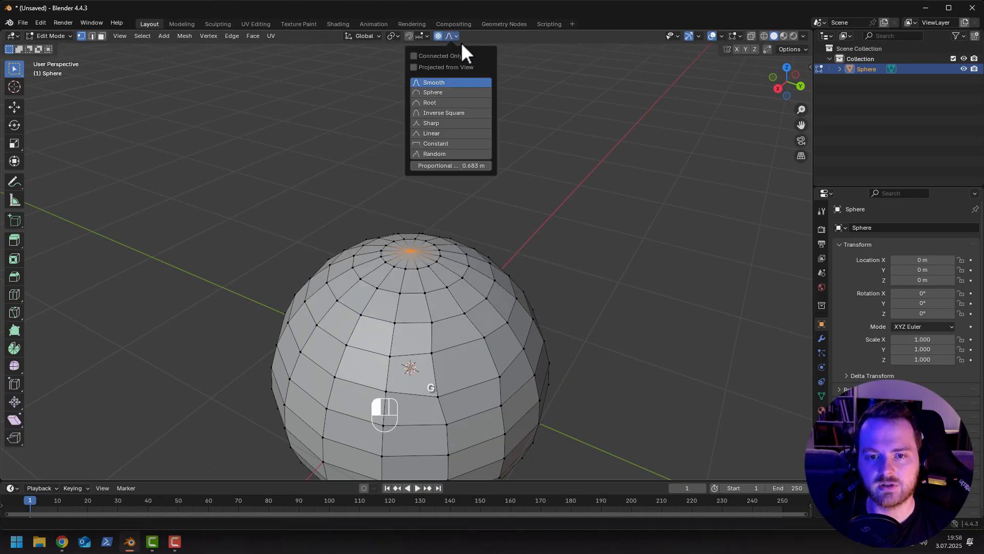
click(446, 155)
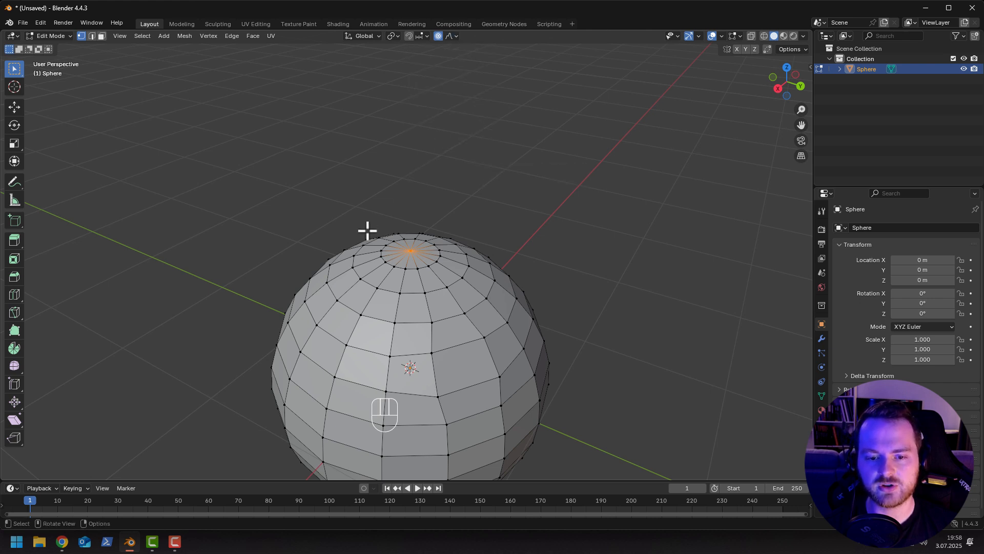
middle_drag(405, 259, 272, 273)
key(g)
key(z)
click(392, 235)
key(Tab)
scroll(441, 253, up, 3)
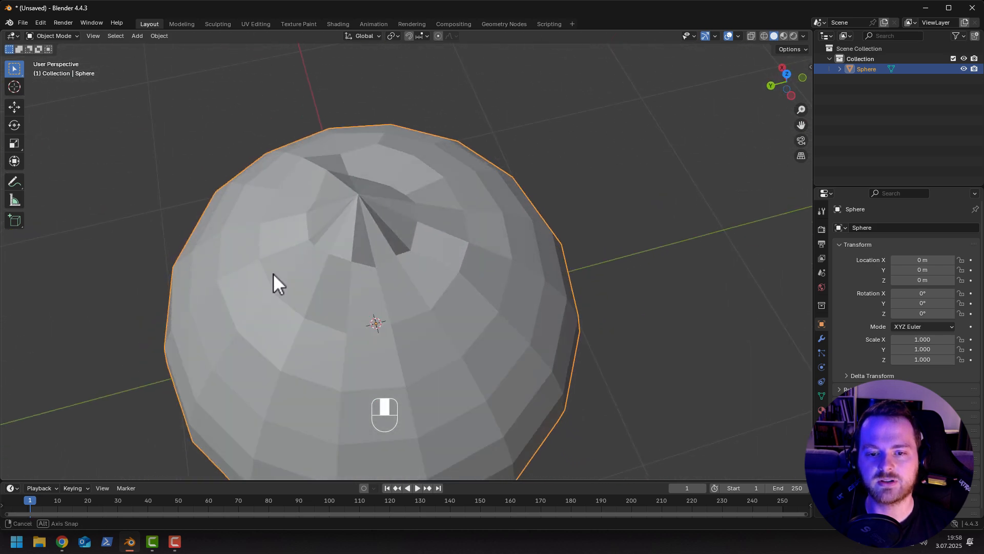
Undo the switch to Object Mode and the random-falloff move of the top vertex.
click(453, 38)
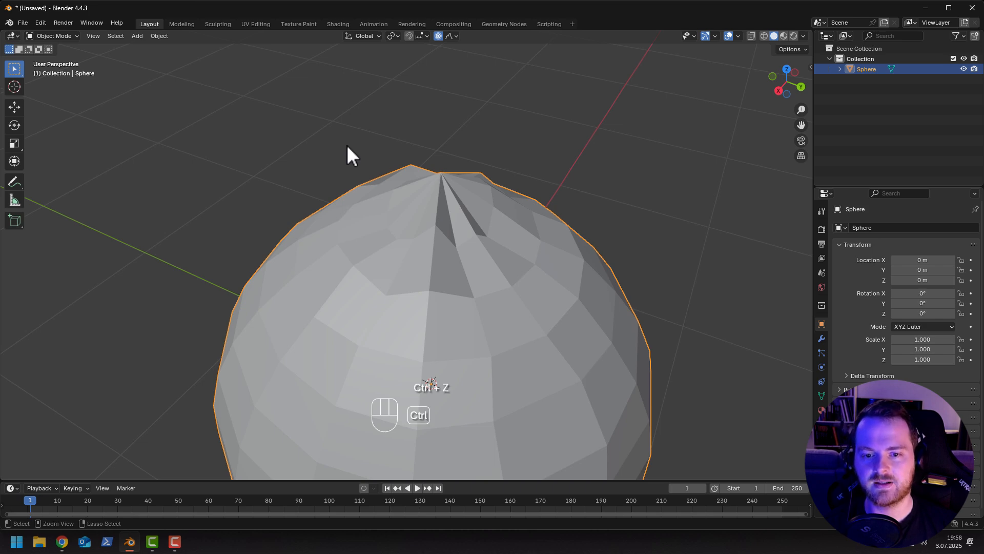
key(ctrl+z)
key(ctrl+z)
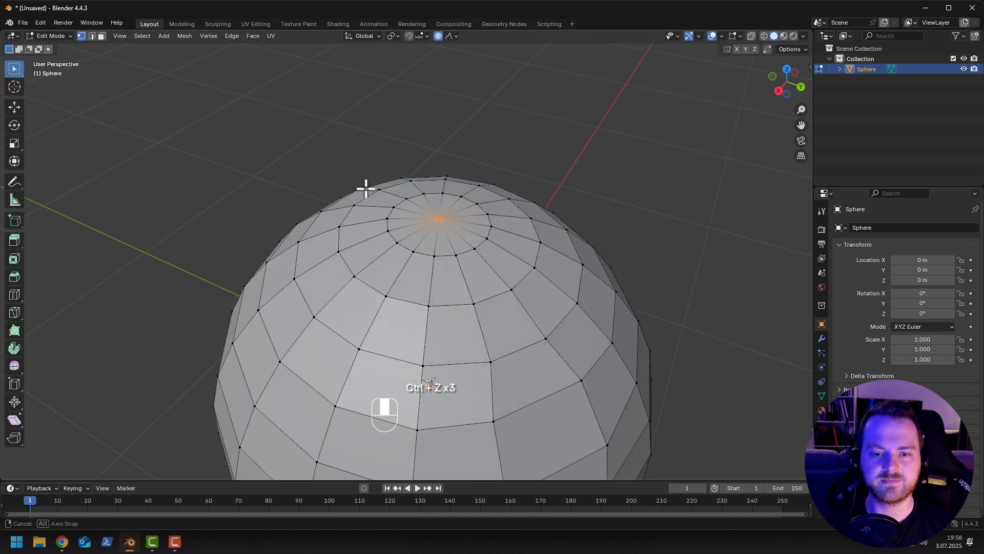
Practise selecting vertices by boxing the sphere's upper cap, picking two single vertices near the top, and boxing the cap again.
middle_drag(366, 189, 340, 164)
scroll(387, 167, down, 2)
drag(337, 146, 482, 230)
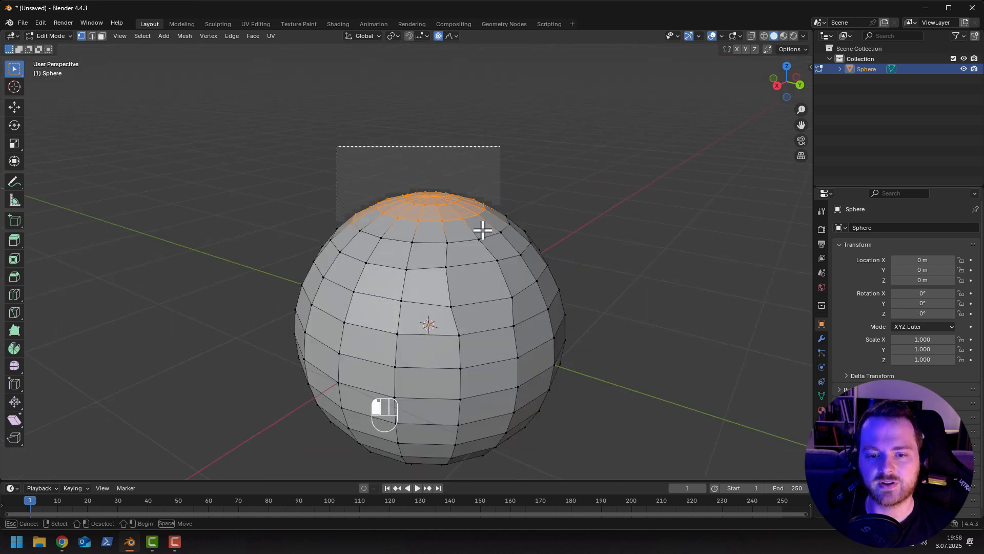
click(424, 236)
shift+click(396, 219)
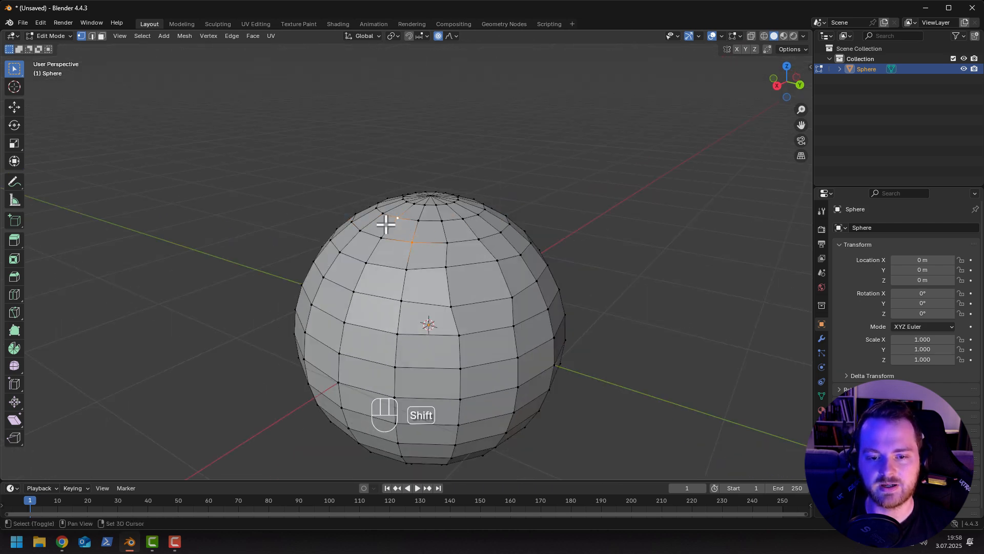
drag(324, 187, 532, 253)
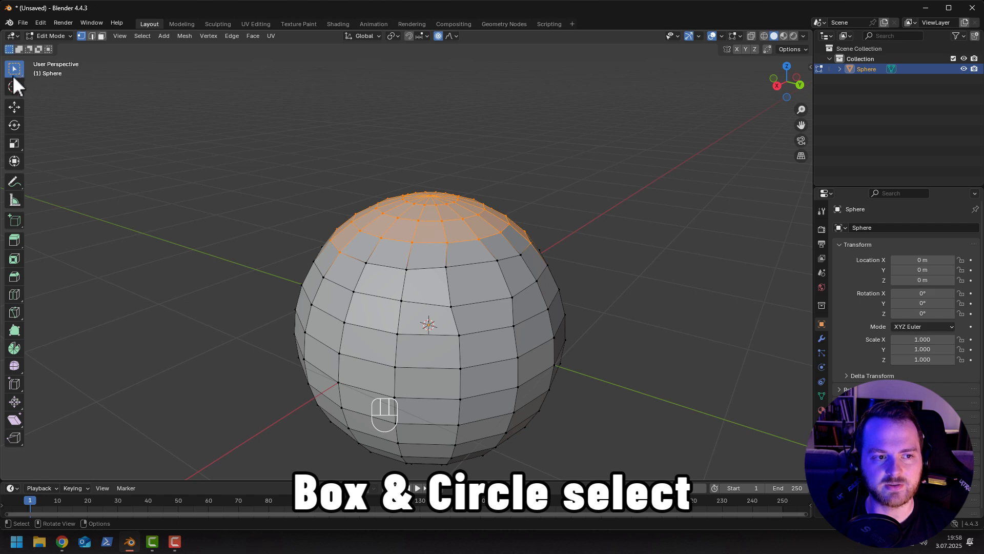
drag(345, 149, 488, 220)
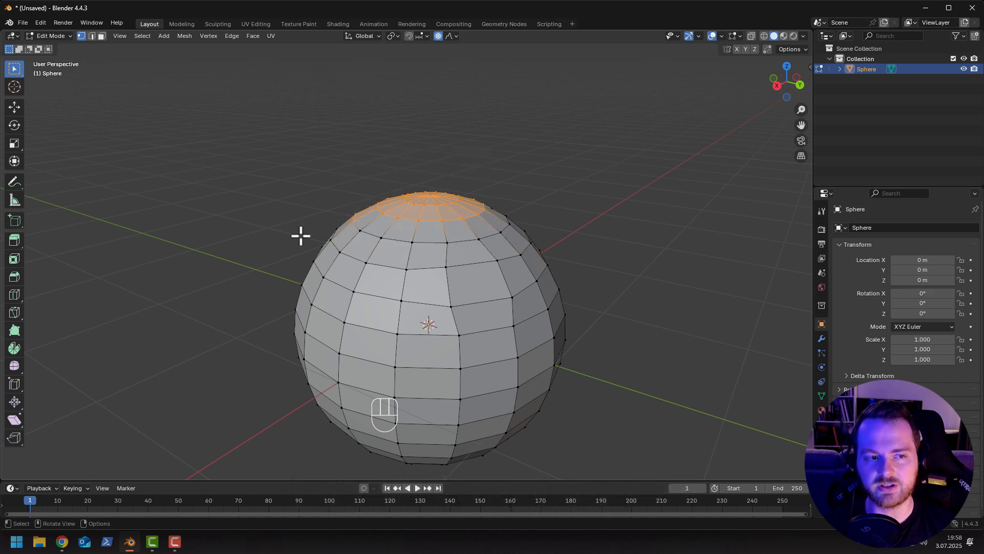
Switch to Circle Select, deselect everything, and brush-select vertices down the sphere's front with a radius of 25.
key(w)
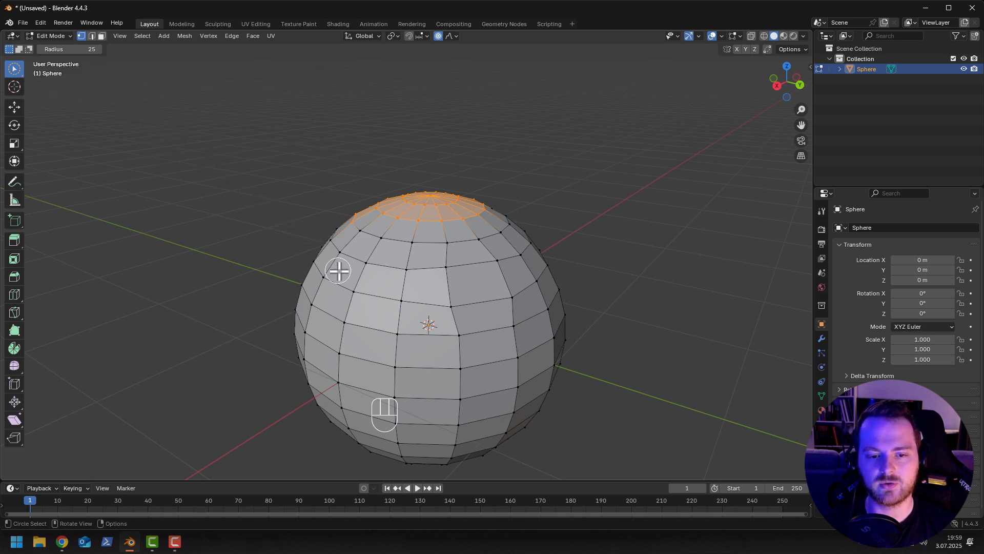
key(alt+a)
key(c)
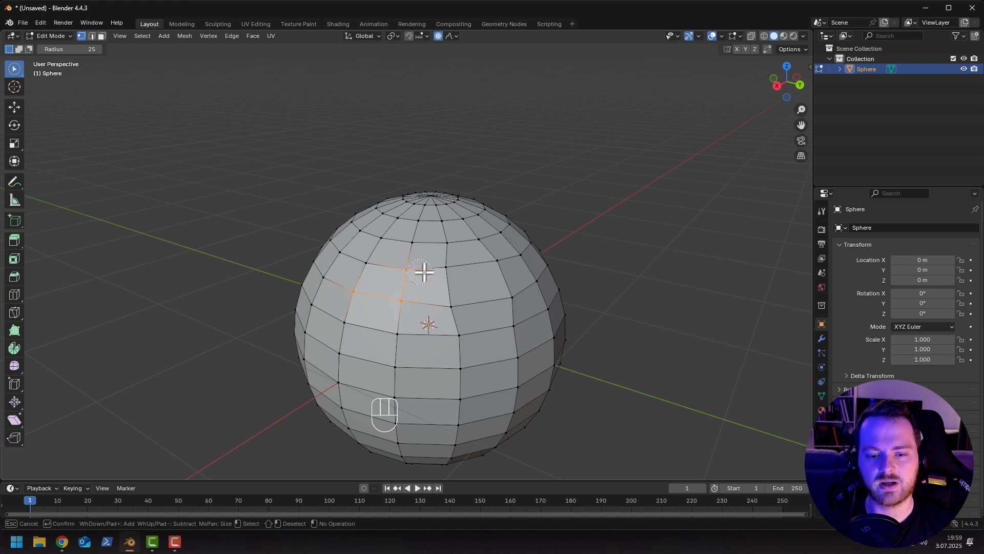
mouse_move(455, 292)
mouse_down()
mouse_move(461, 395)
mouse_move(398, 401)
mouse_move(345, 422)
mouse_move(378, 435)
mouse_move(377, 446)
mouse_up()
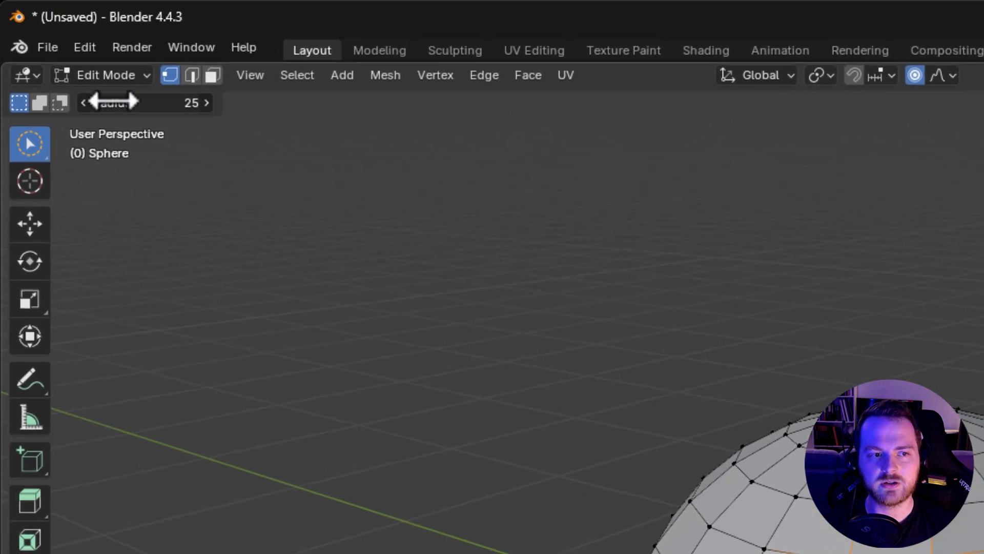
Brush-select the upper cap with a Circle Select radius of 64, and try selecting front vertices with a radius of 7.
drag(55, 49, 76, 49)
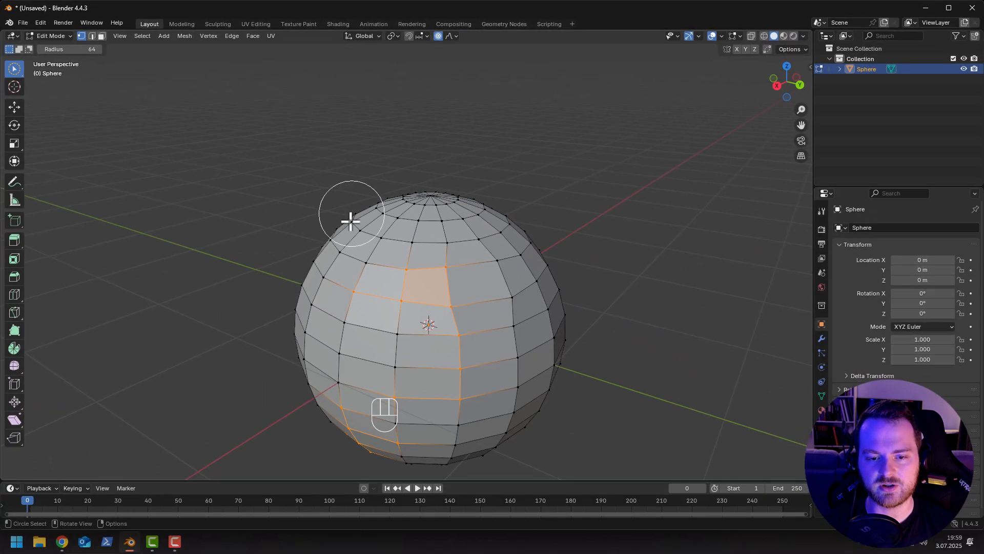
mouse_move(351, 221)
mouse_down()
mouse_move(440, 220)
mouse_move(494, 263)
mouse_move(336, 271)
mouse_up()
drag(84, 50, 50, 49)
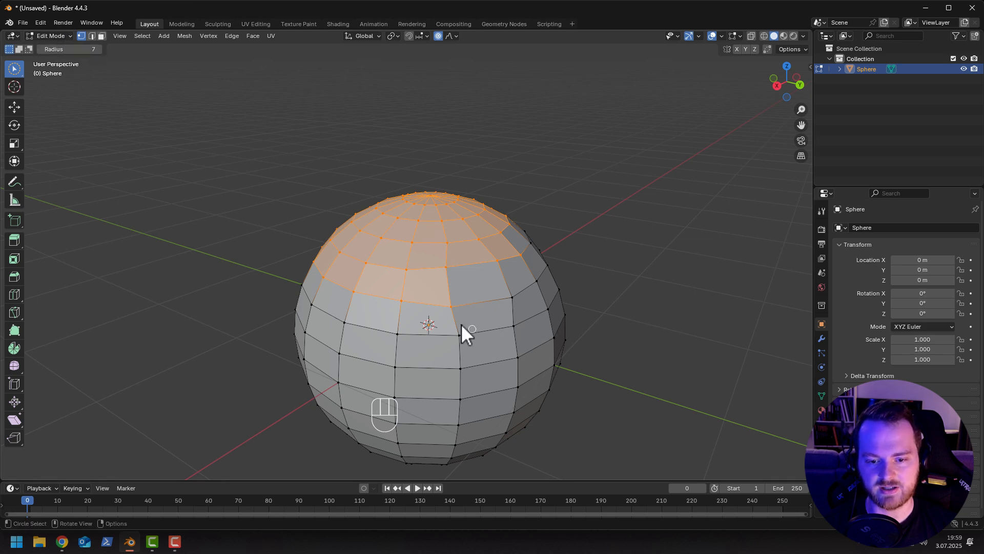
click(447, 303)
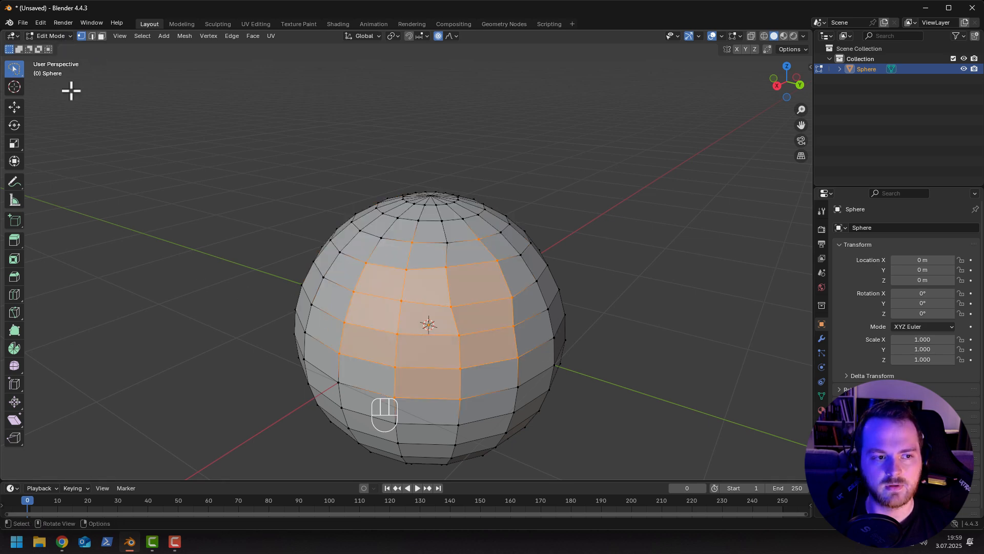
Cycle through the selection tool variants away from Circle Select.
key(w)
key(w)
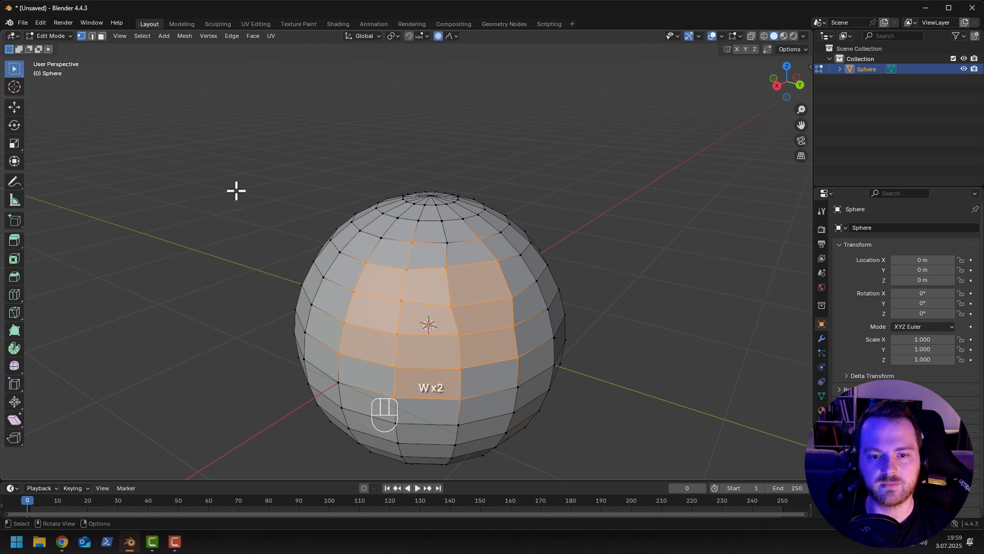
Box-select the sphere's upper vertices in solid shading from several viewing angles, and deselect everything.
drag(277, 150, 574, 288)
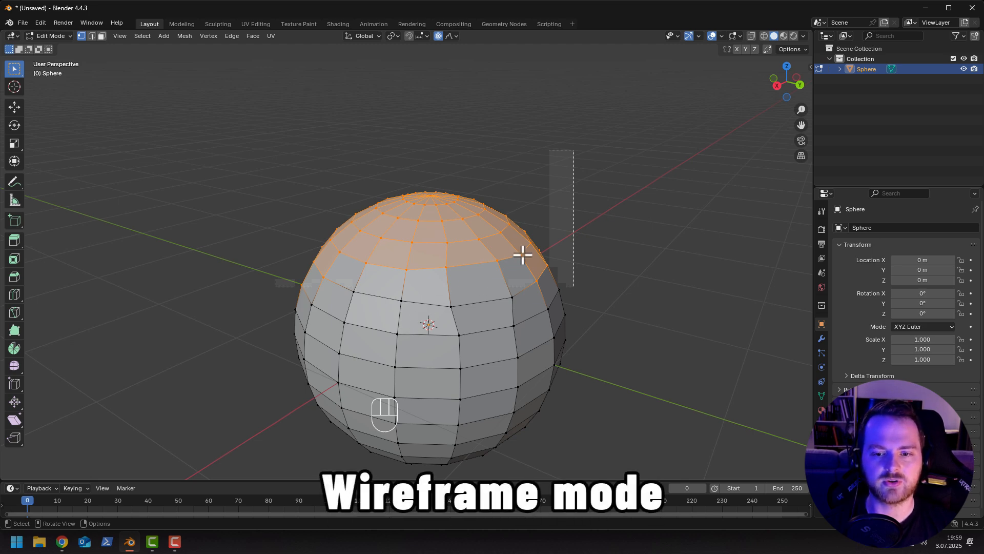
middle_drag(578, 241, 359, 248)
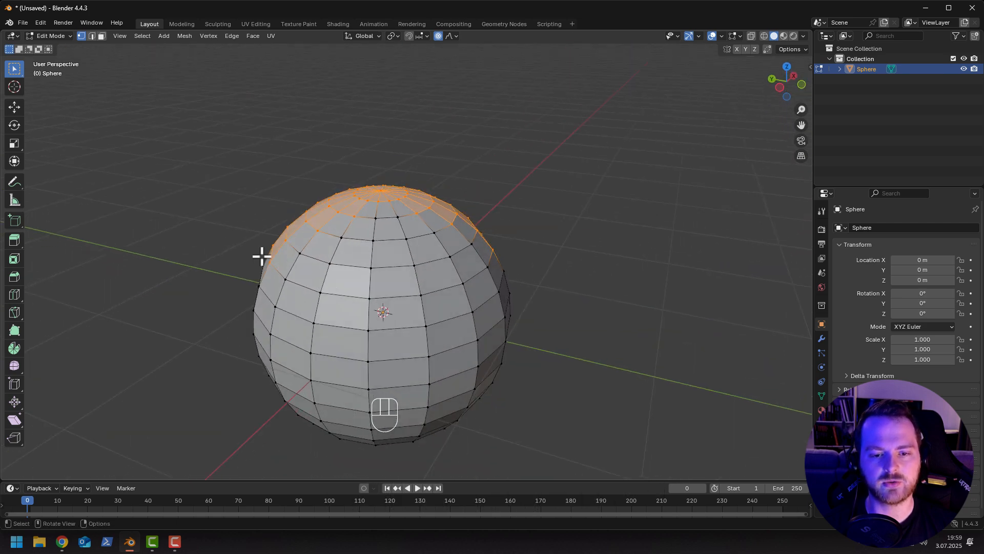
drag(211, 155, 554, 297)
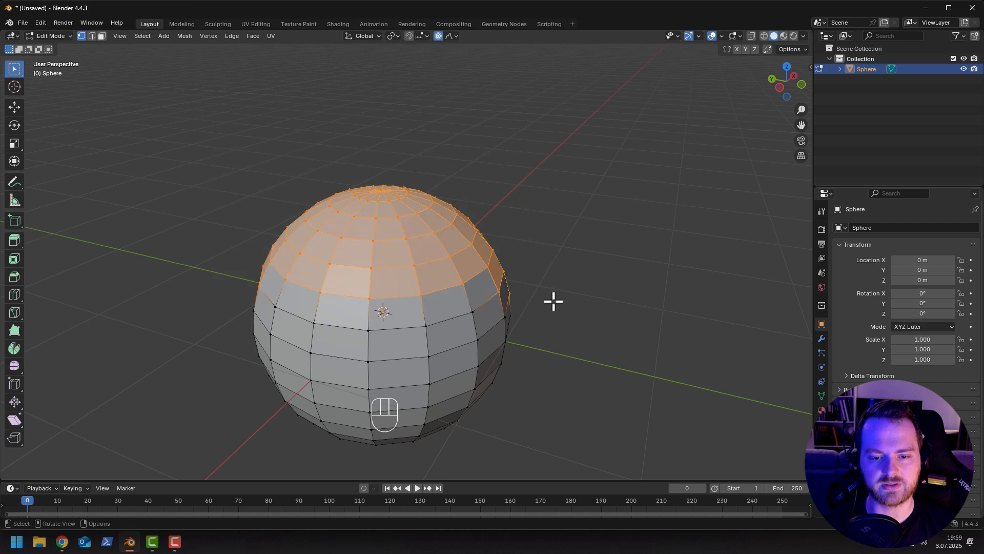
middle_drag(555, 314, 339, 292)
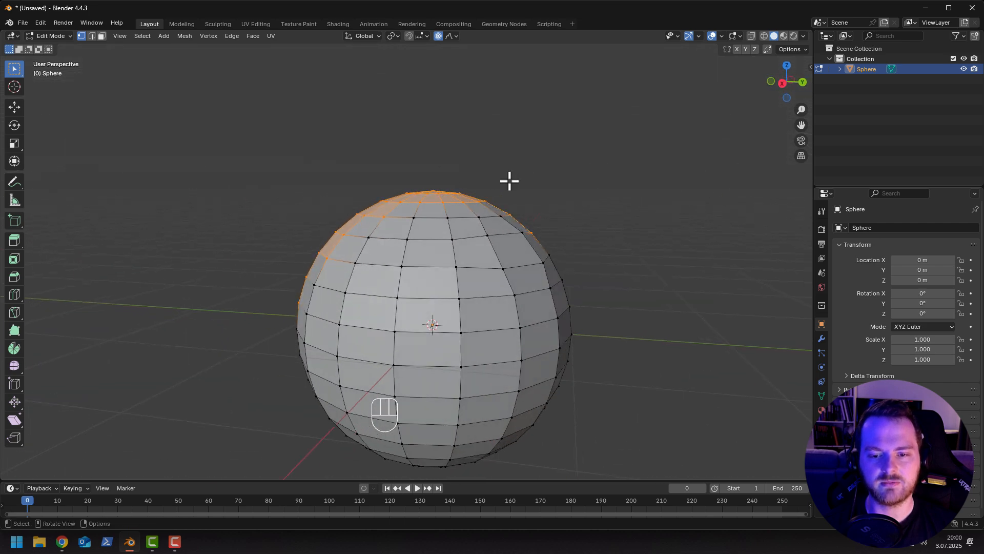
drag(310, 166, 566, 290)
middle_drag(549, 279, 464, 315)
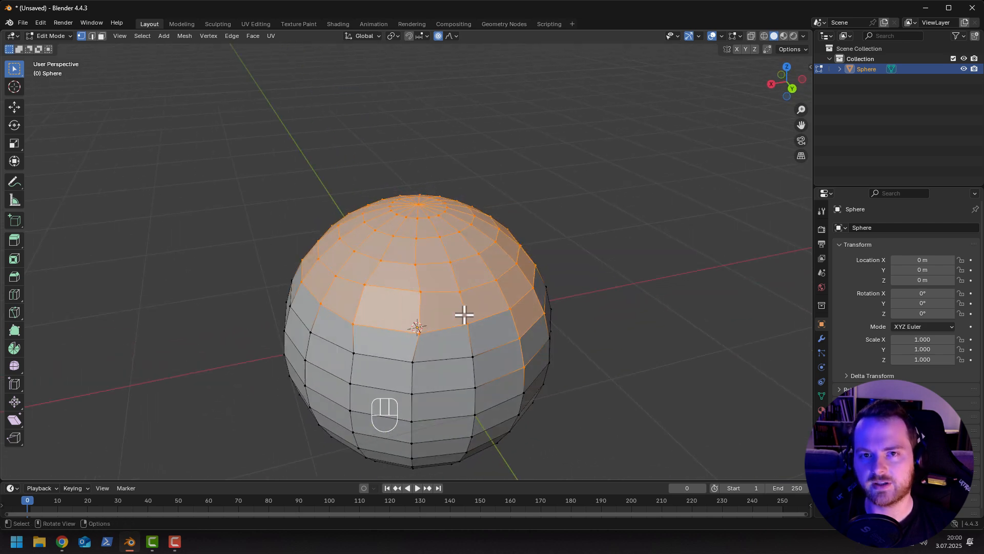
scroll(382, 294, down, 1)
click(286, 249)
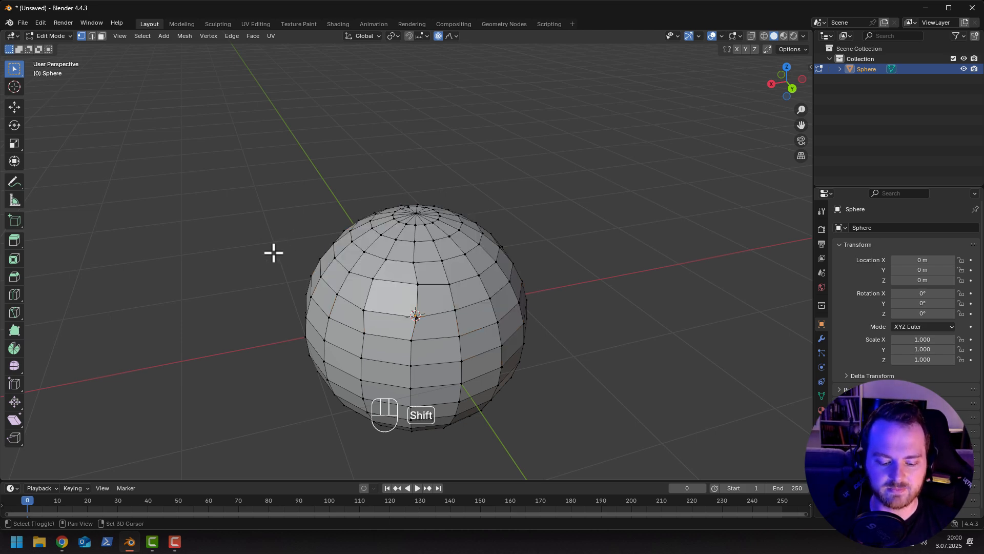
Switch to wireframe shading and box-select the sphere's upper cap through the mesh, extending the selection with a second box.
key(shift+z)
mouse_move(273, 253)
middle_down()
mouse_move(248, 223)
mouse_move(275, 200)
mouse_move(358, 191)
mouse_move(378, 205)
mouse_move(373, 211)
middle_up()
middle_drag(308, 200, 264, 210)
drag(316, 162, 538, 248)
middle_drag(538, 248, 456, 244)
shift+drag(279, 177, 541, 263)
middle_drag(584, 260, 499, 276)
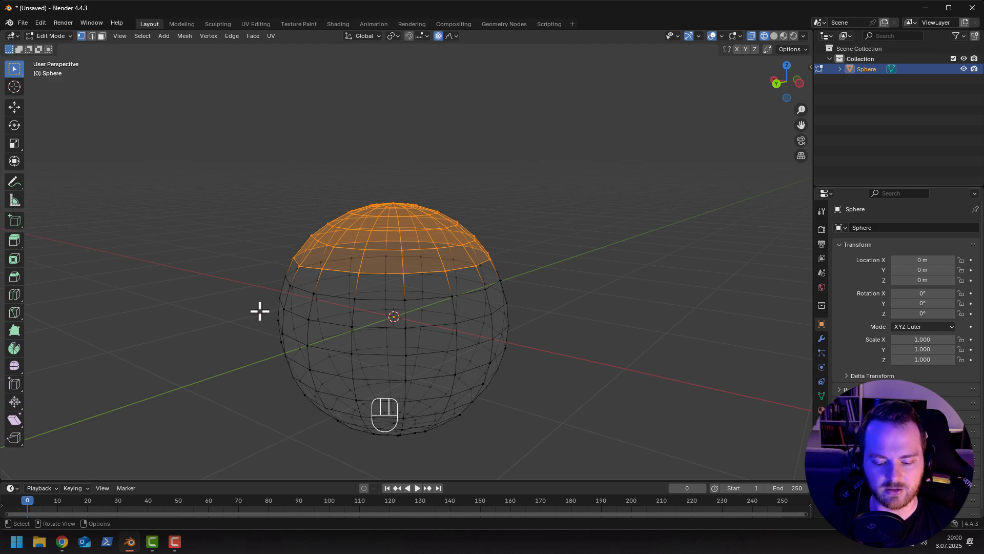
Raise the selected cap about 0.44 m along Z with proportional editing and return to solid shading.
key(g)
key(z)
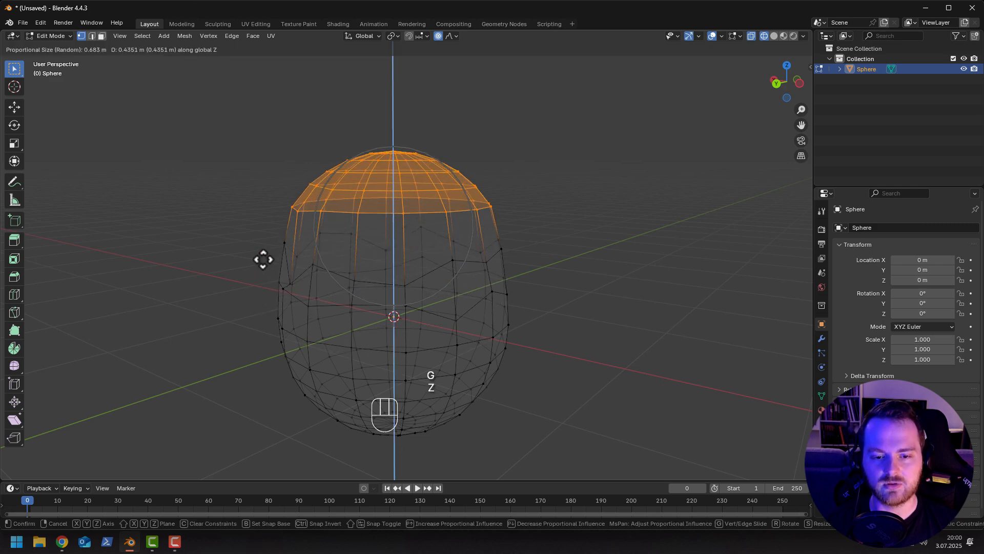
click(263, 259)
key(shift+z)
Undo the cap's upward move and switch to face selection with the cap faces still selected.
key(ctrl+z)
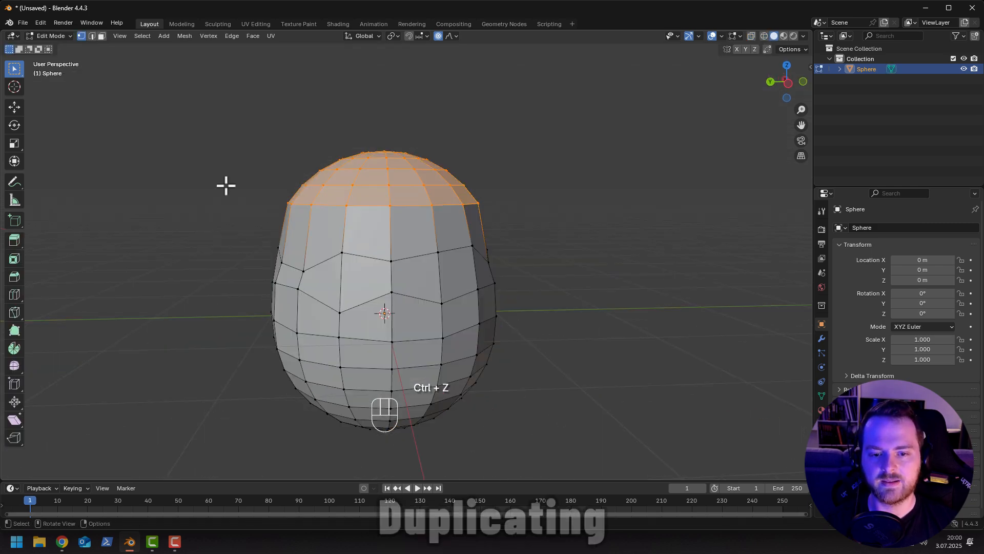
key(ctrl+z)
middle_drag(224, 184, 281, 217)
shift+middle_drag(281, 263, 138, 212)
middle_drag(323, 214, 419, 219)
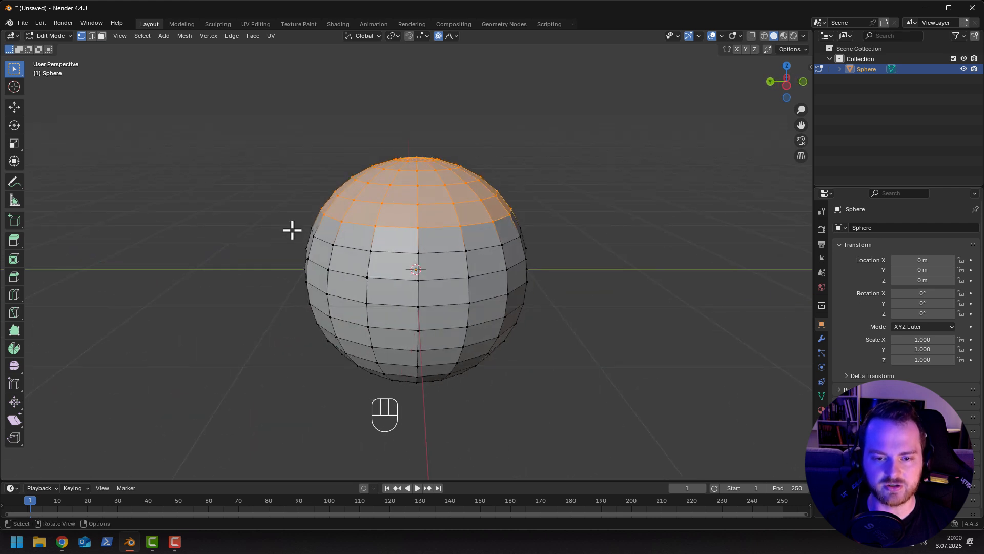
key(3)
middle_drag(308, 228, 357, 212)
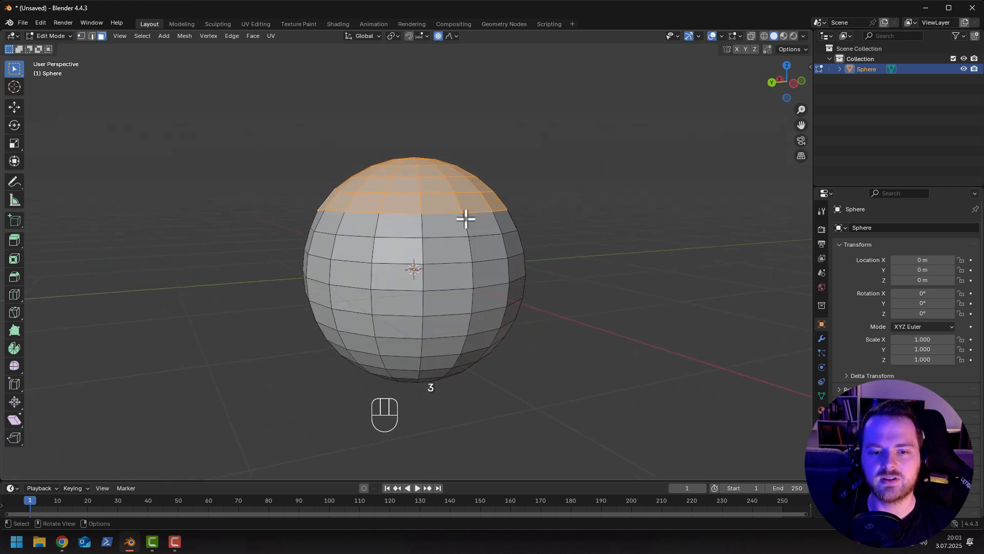
middle_drag(296, 158, 400, 160)
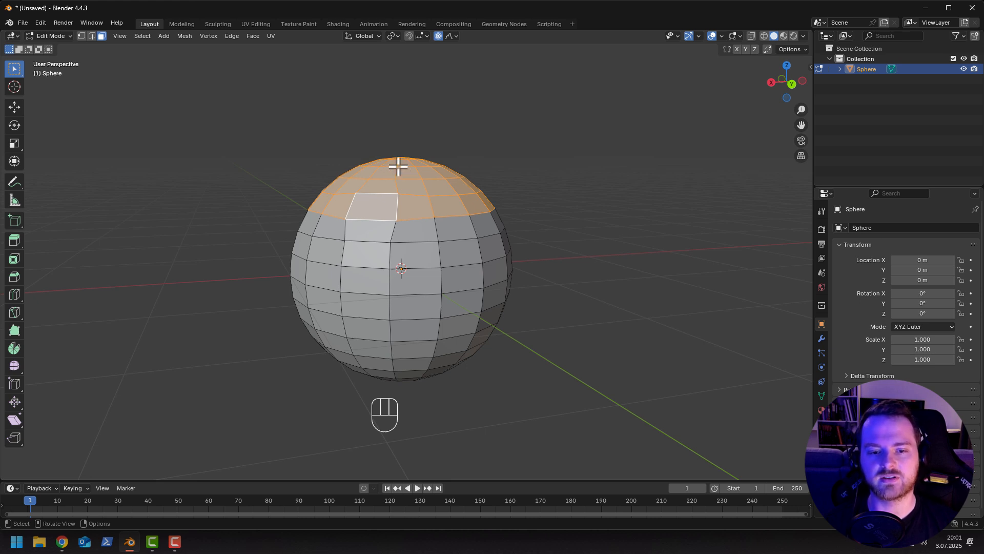
middle_drag(398, 166, 384, 200)
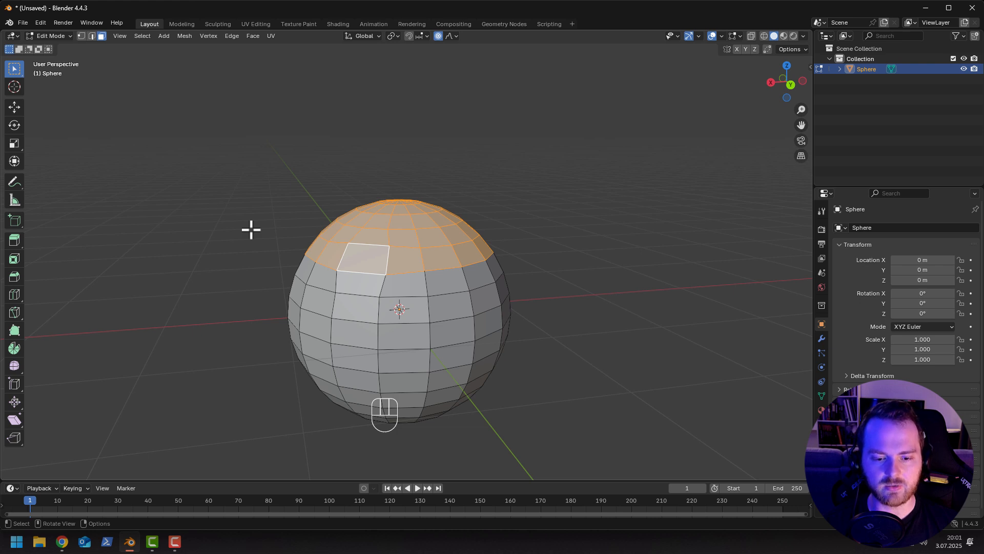
Duplicate the selected cap faces, leaving the copy in its original place.
key(shift)
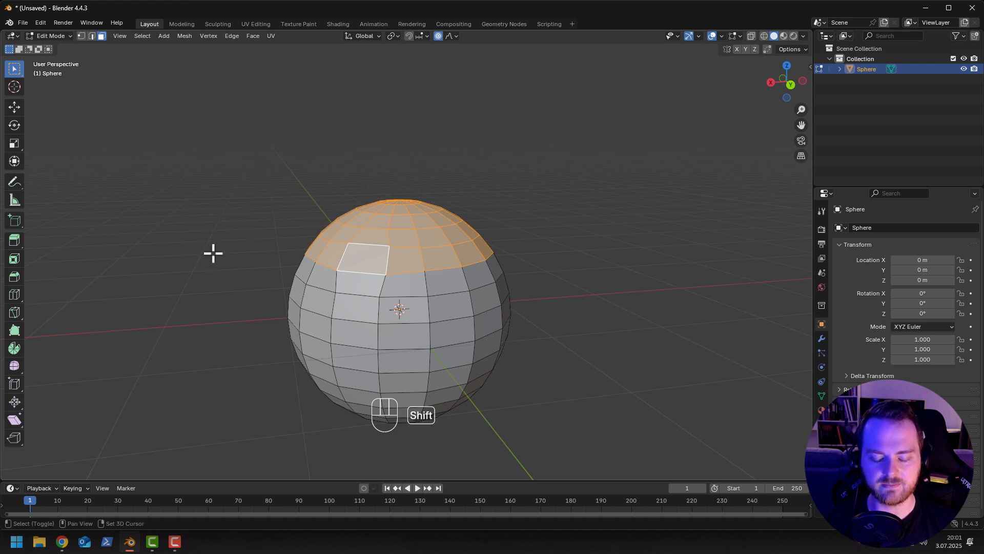
key(shift+d)
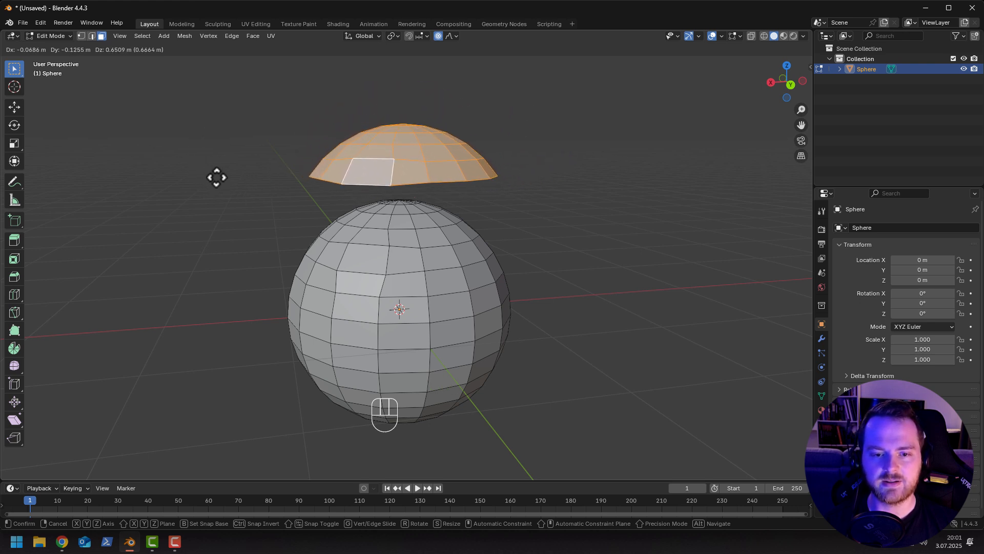
right_click(216, 177)
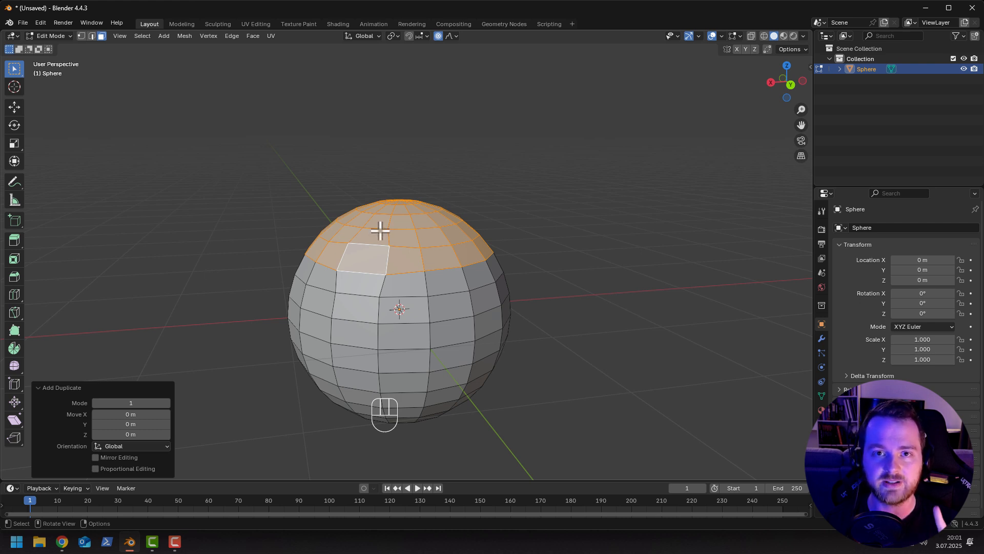
Move the duplicated cap faces upward along the global Z axis with proportional editing on.
key(g)
key(z)
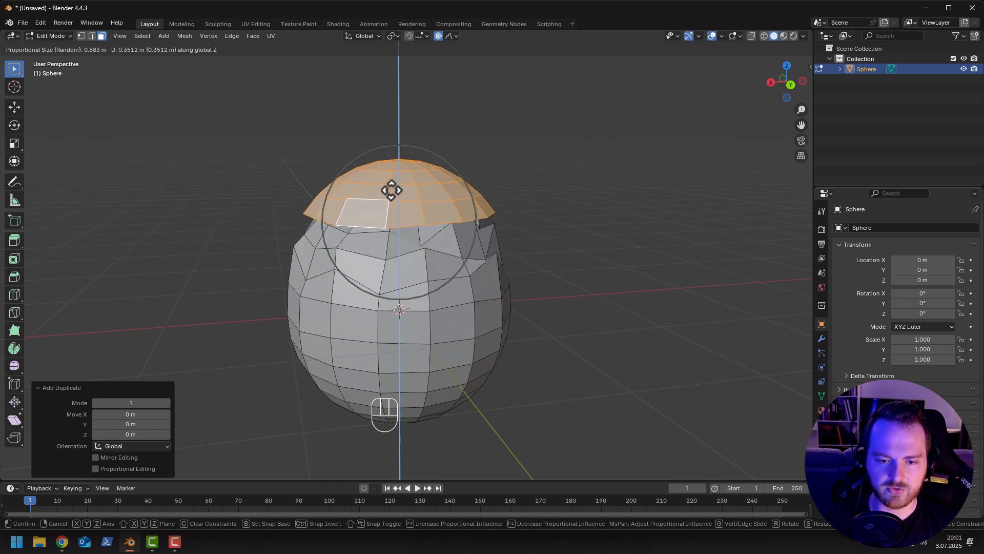
Turn off proportional editing and raise the duplicated cap faces about 0.67 m along Z, above the sphere.
right_click(391, 191)
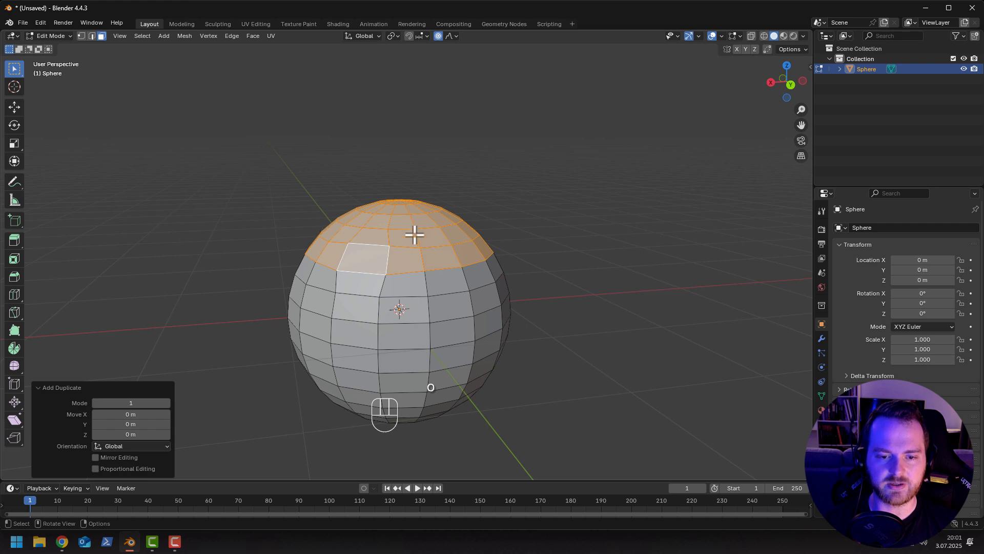
key(o)
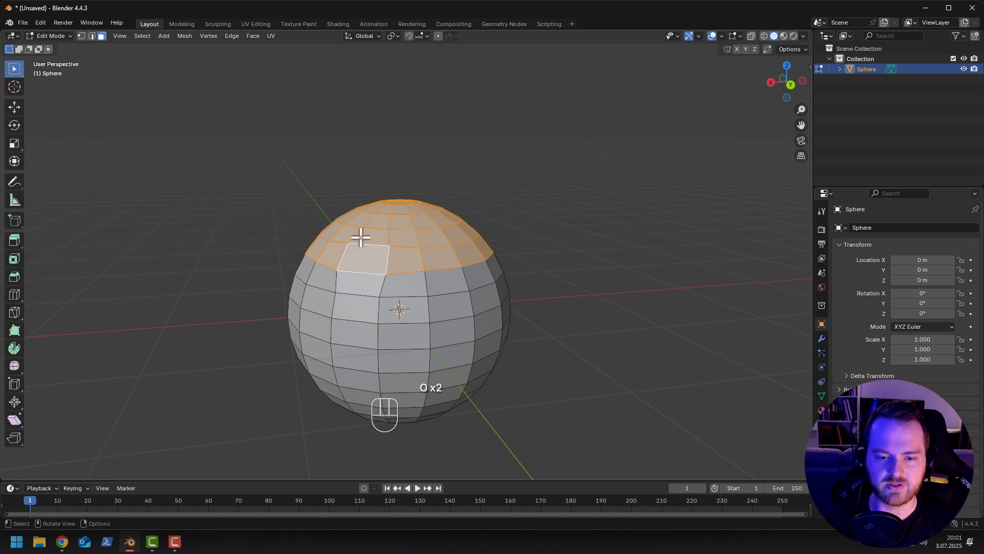
key(g)
key(z)
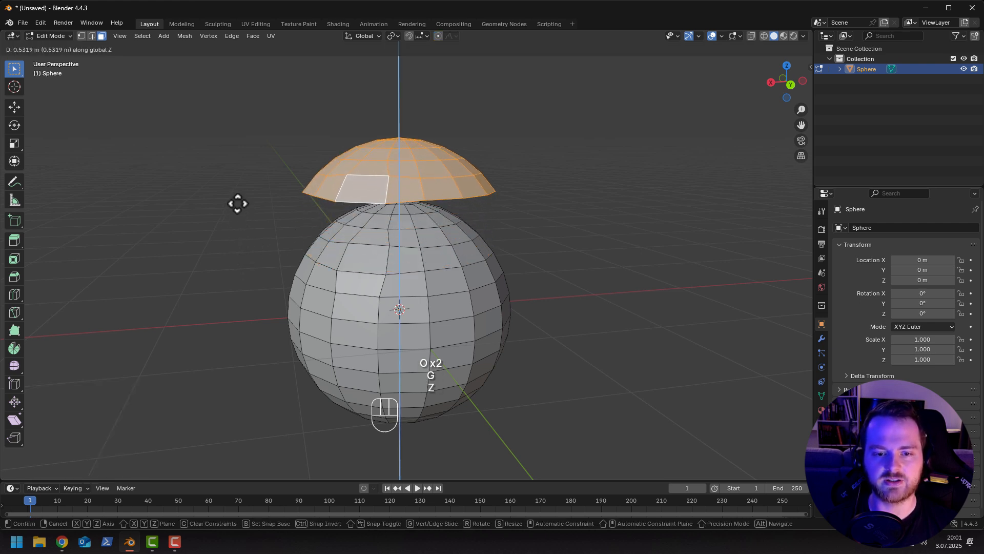
click(254, 221)
middle_drag(294, 234, 313, 252)
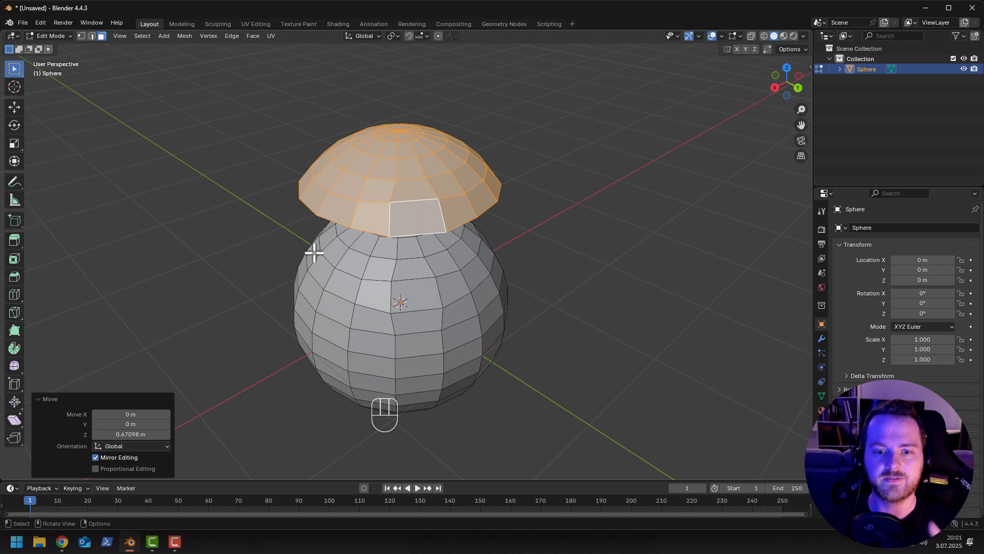
middle_drag(428, 264, 401, 244)
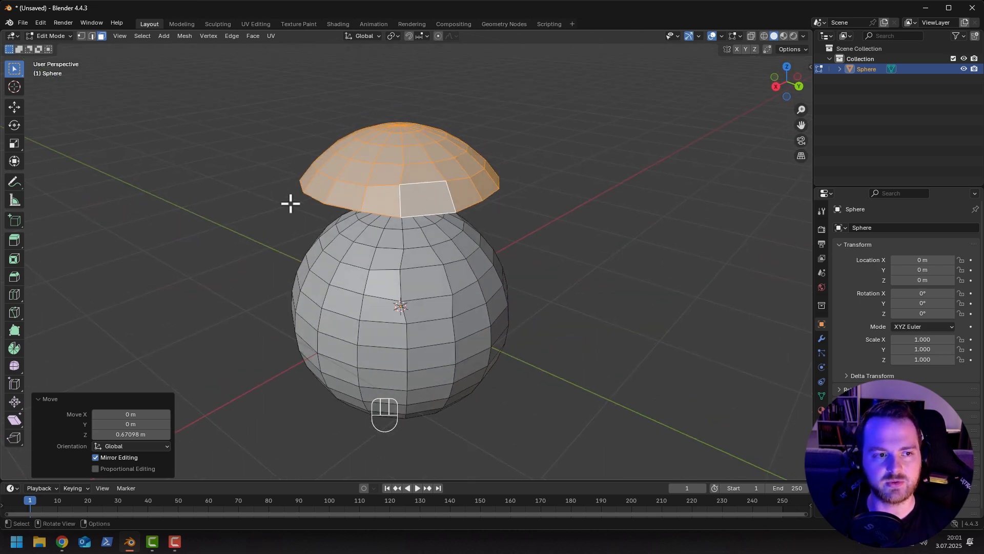
View the cap and sphere together in Object Mode, and return to Edit Mode.
key(Tab)
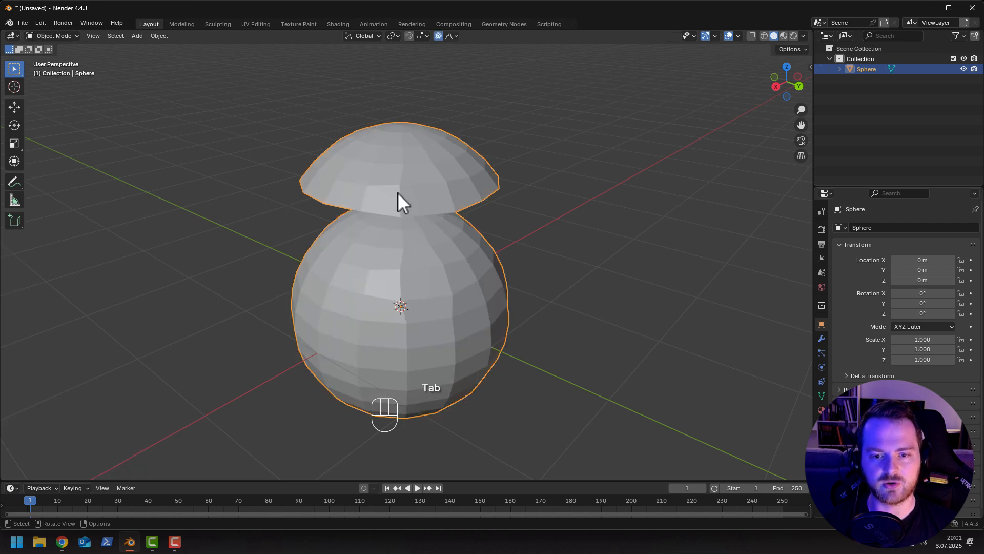
scroll(254, 286, down, 4)
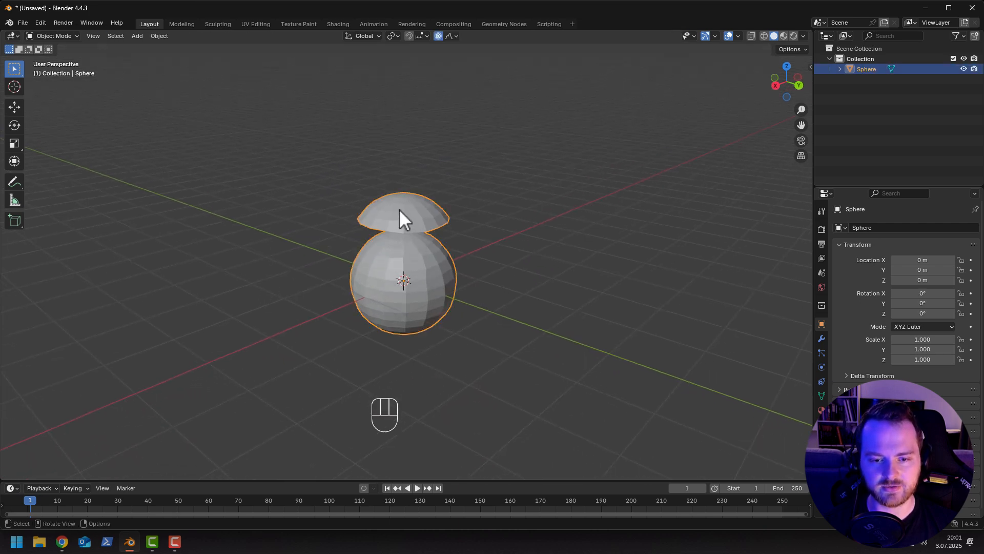
middle_drag(303, 286, 373, 264)
key(Tab)
scroll(372, 263, up, 3)
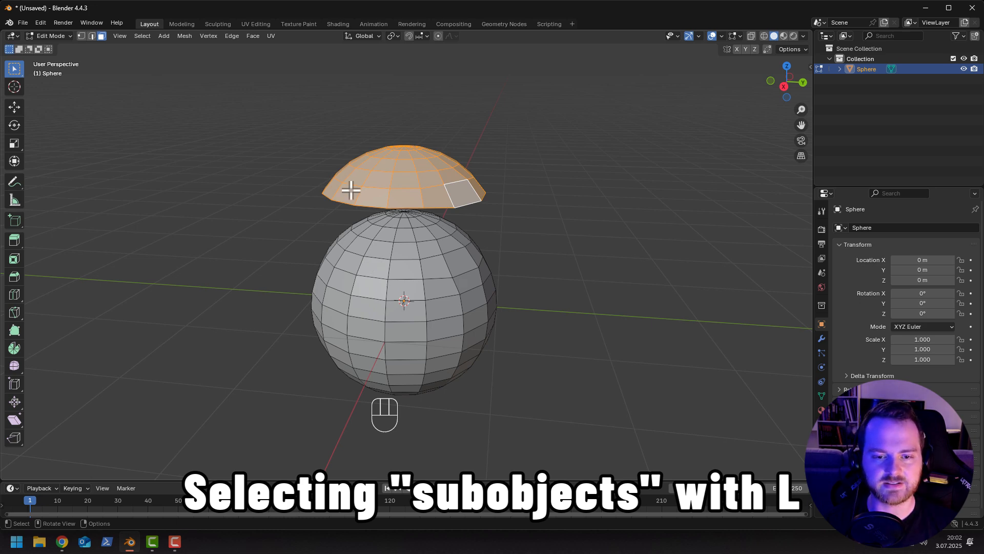
Clear the selection, try selecting the cap as linked geometry, and undo that selection.
key(a)
key(a)
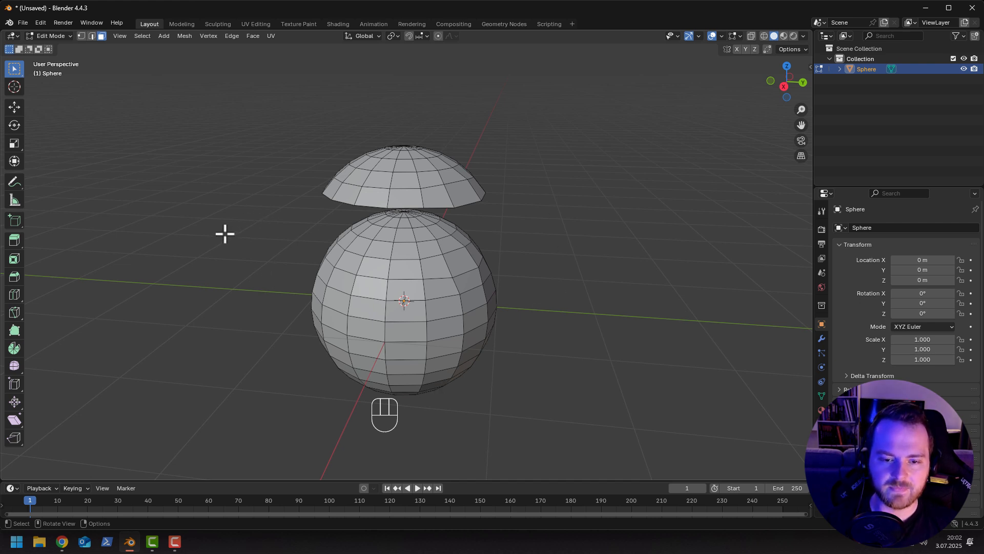
middle_drag(266, 235, 303, 210)
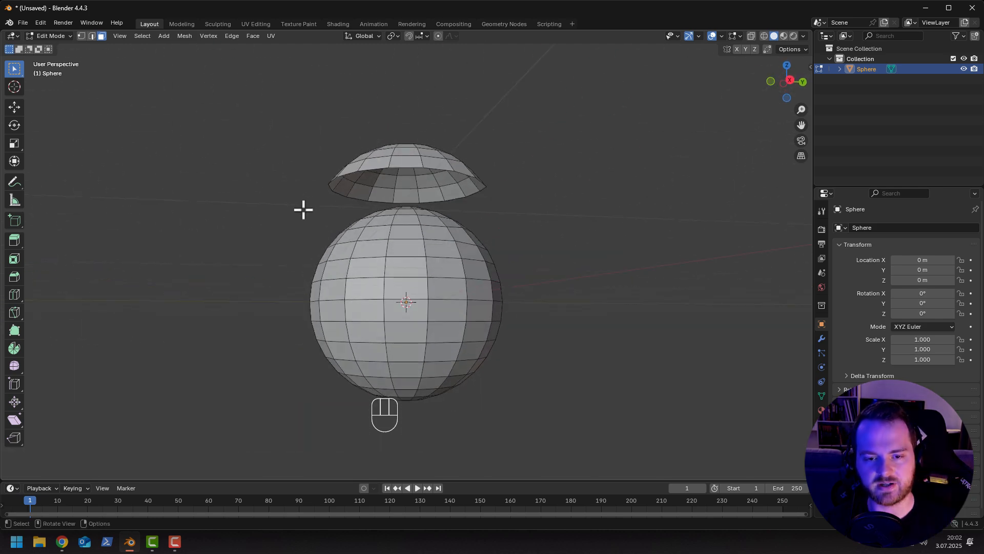
middle_drag(348, 175, 340, 190)
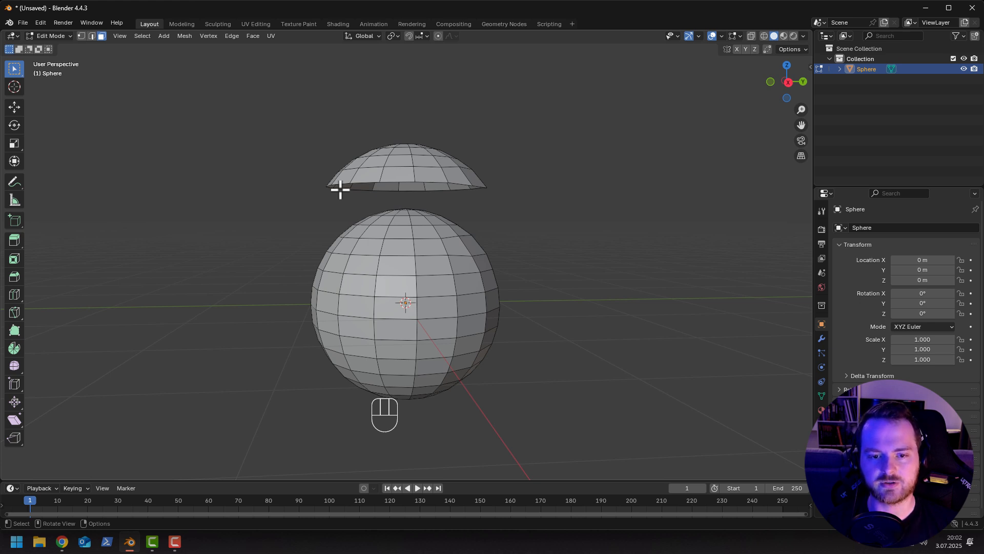
key(l)
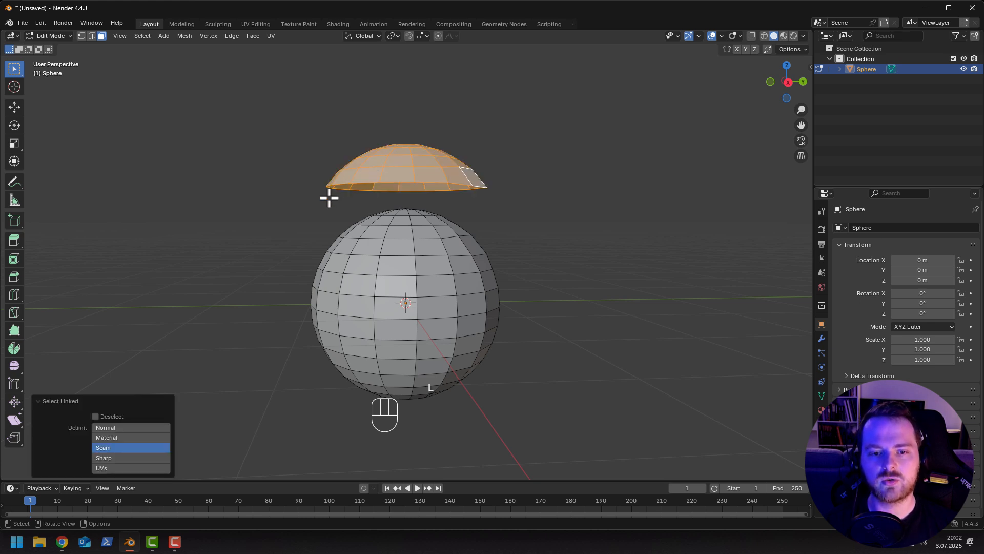
key(ctrl+z)
middle_drag(300, 209, 292, 222)
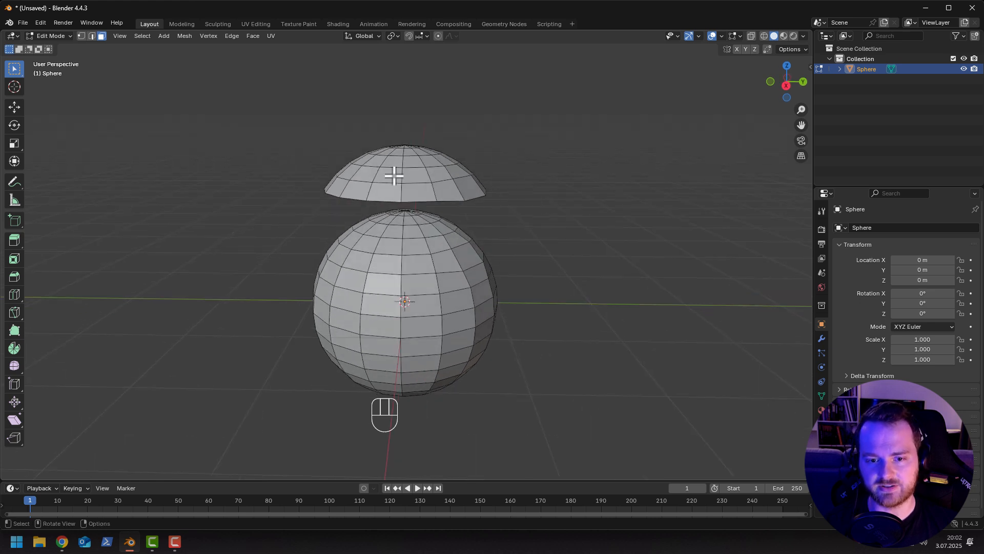
Select all linked faces of the cap, and add the sphere's linked faces to the selection.
key(l)
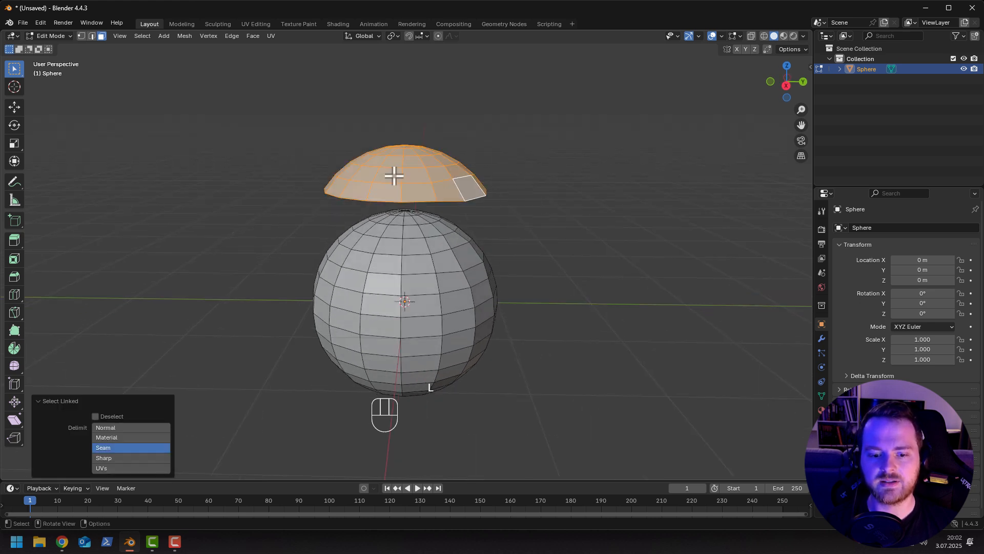
middle_drag(394, 176, 364, 159)
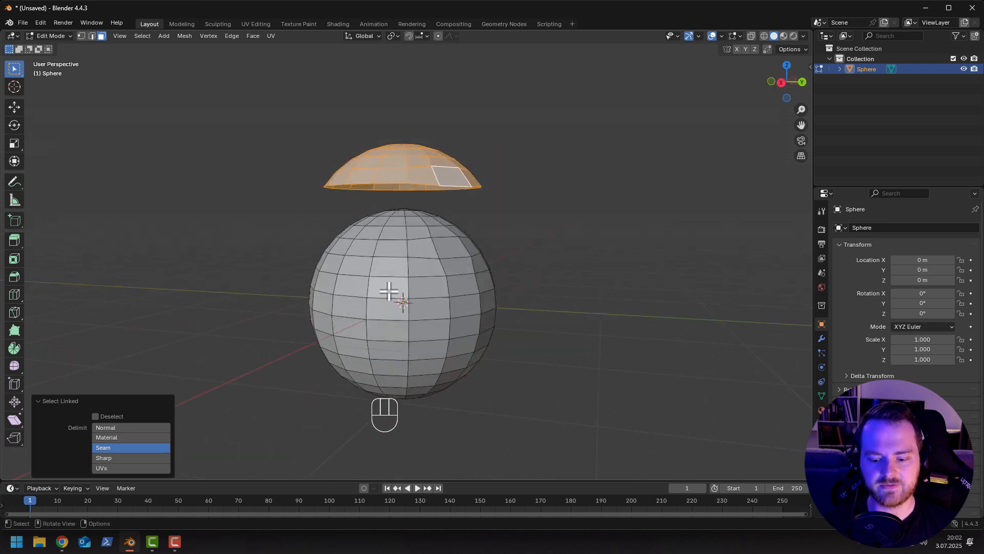
key(l)
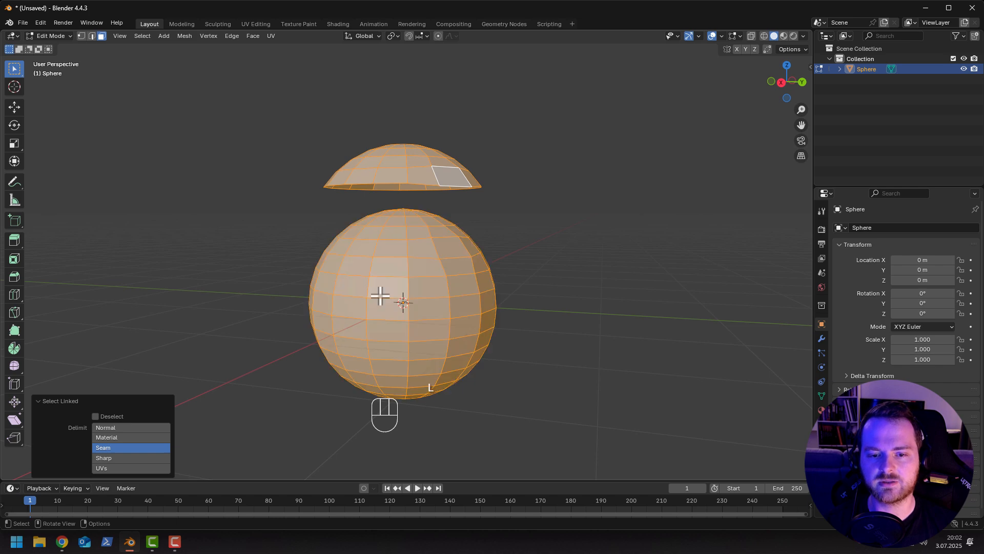
middle_drag(358, 312, 383, 330)
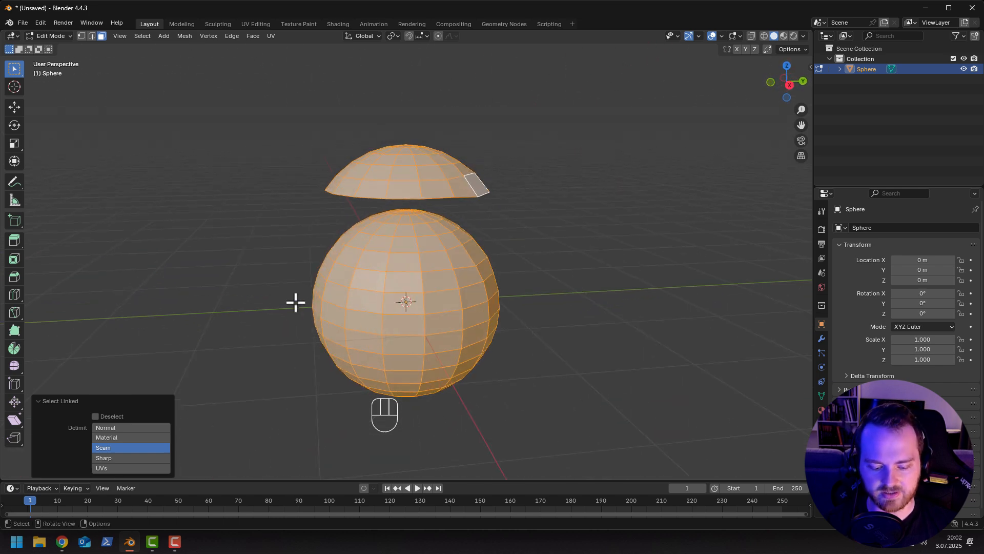
Select only the cap's linked faces and separate them by selection into their own object.
key(a)
key(a)
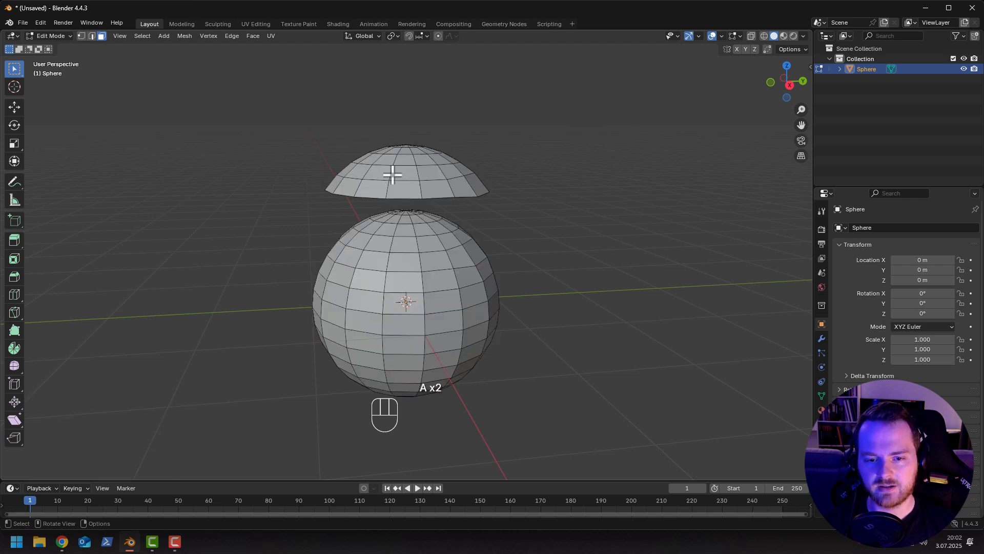
key(l)
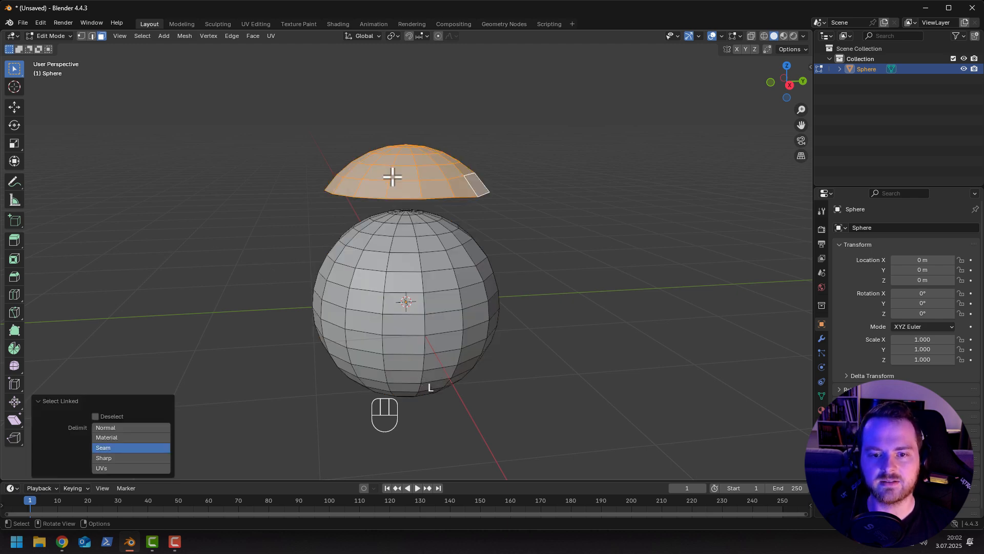
mouse_move(392, 176)
middle_down()
mouse_move(378, 153)
mouse_move(389, 140)
mouse_move(425, 165)
mouse_move(387, 182)
middle_up()
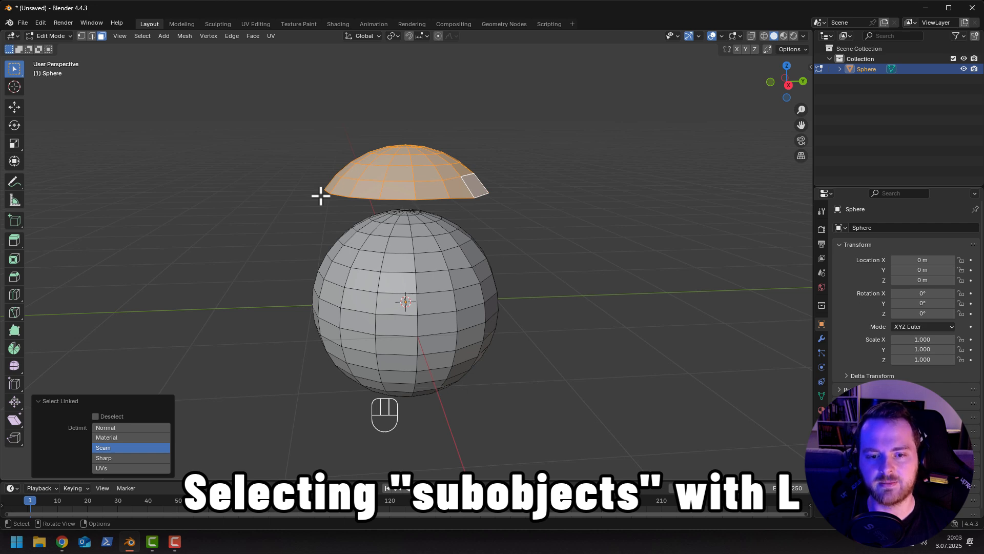
key(p)
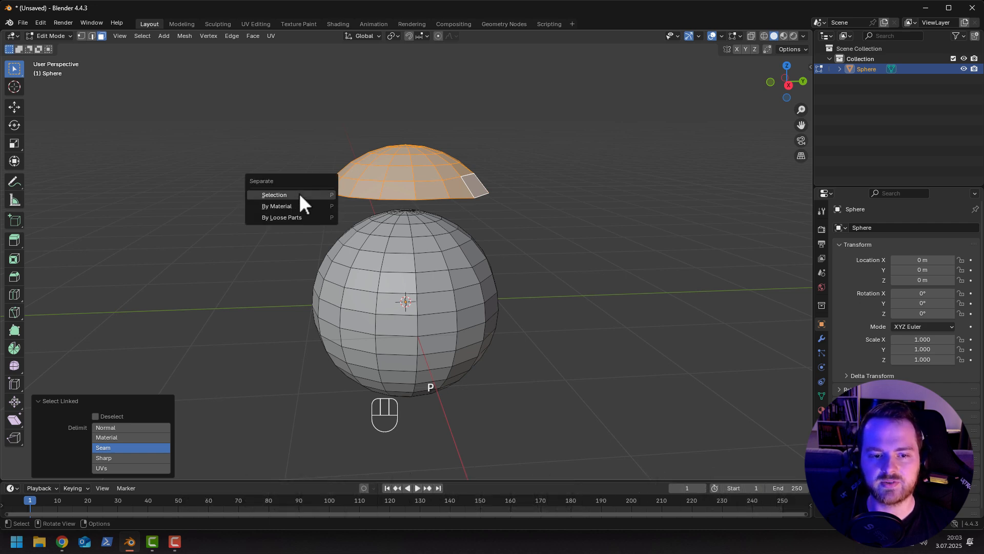
click(299, 194)
middle_drag(303, 195, 320, 190)
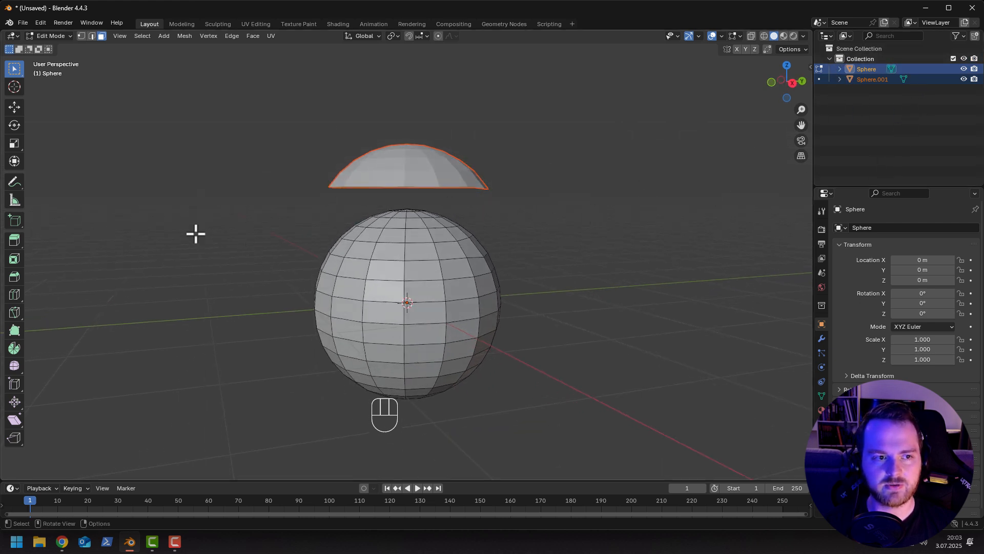
In Object Mode, try moving the sphere, cancel the move, and turn off proportional editing.
key(Tab)
click(358, 290)
key(g)
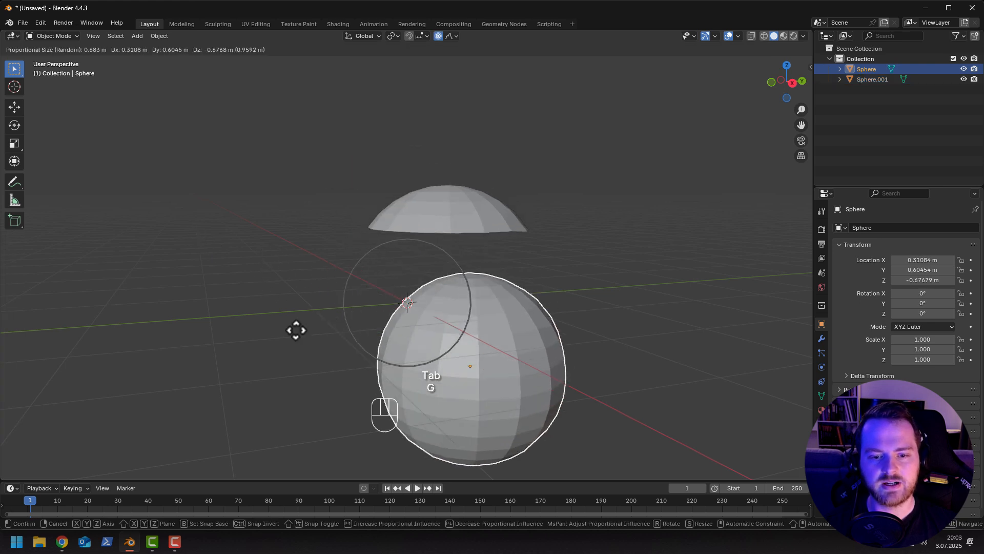
right_click(290, 231)
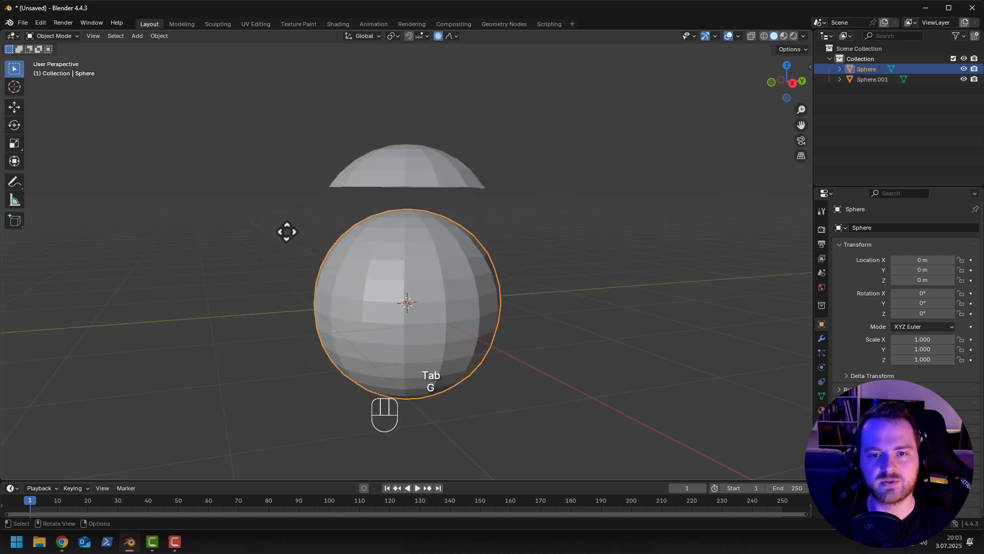
click(437, 36)
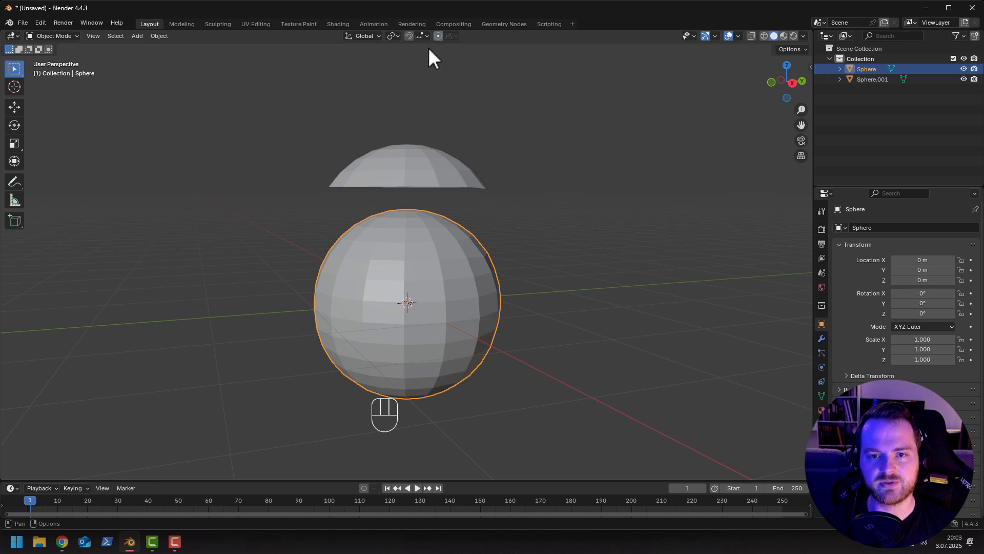
Try moving the separated cap away from the sphere, and cancel the move.
middle_drag(429, 49, 308, 159)
click(374, 194)
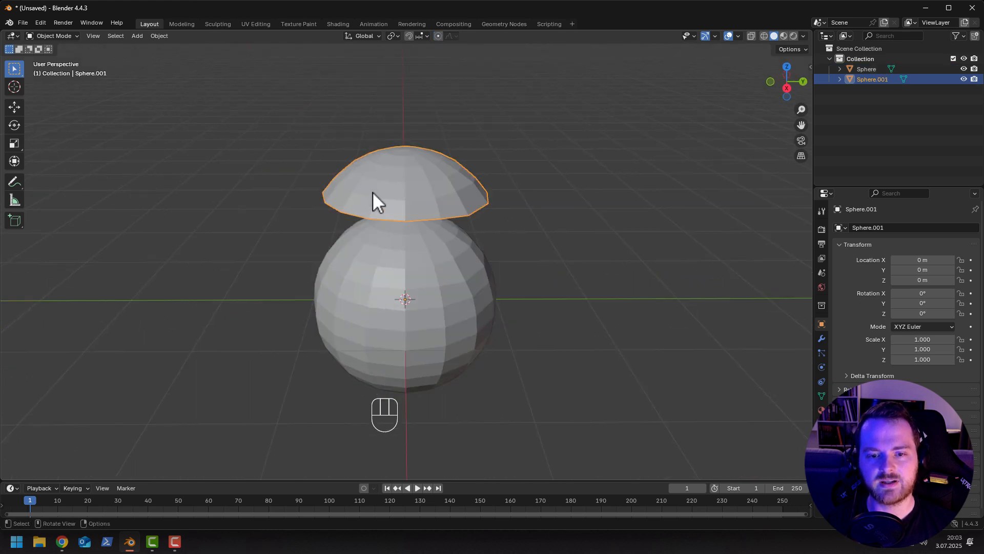
key(g)
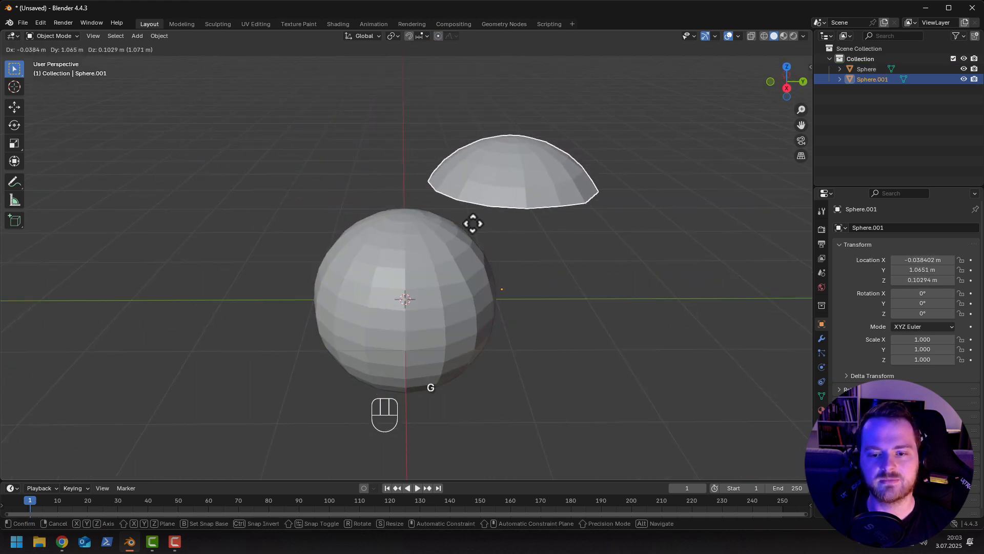
right_click(324, 187)
middle_drag(322, 190, 338, 221)
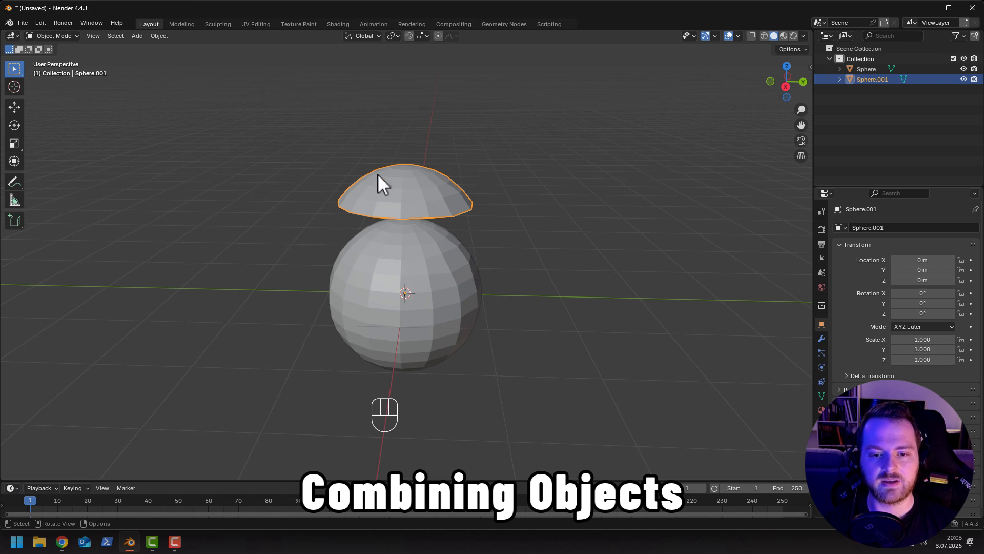
Select the sphere and the cap together, and clear the selection.
click(416, 291)
scroll(321, 259, down, 2)
shift+click(405, 208)
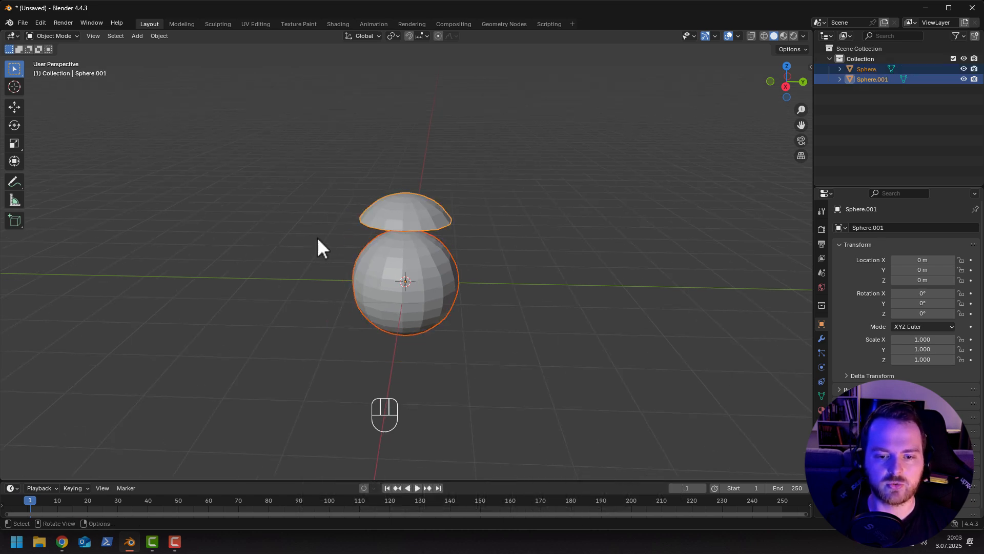
click(321, 251)
Add a 2 m cube and move it about 2.31 m along Y, beside the sphere.
key(shift+a)
mouse_move(311, 248)
click(366, 264)
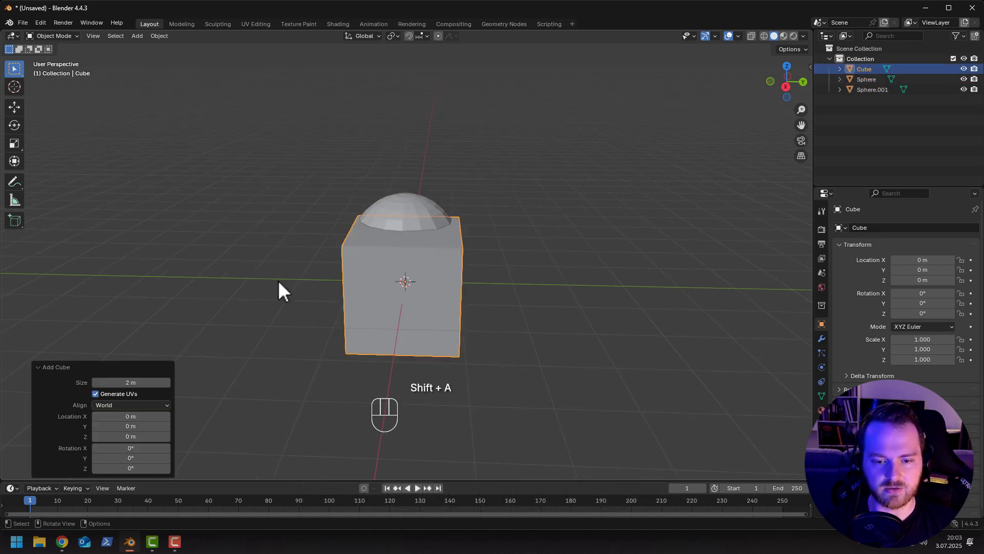
key(g)
key(x)
key(y)
click(403, 287)
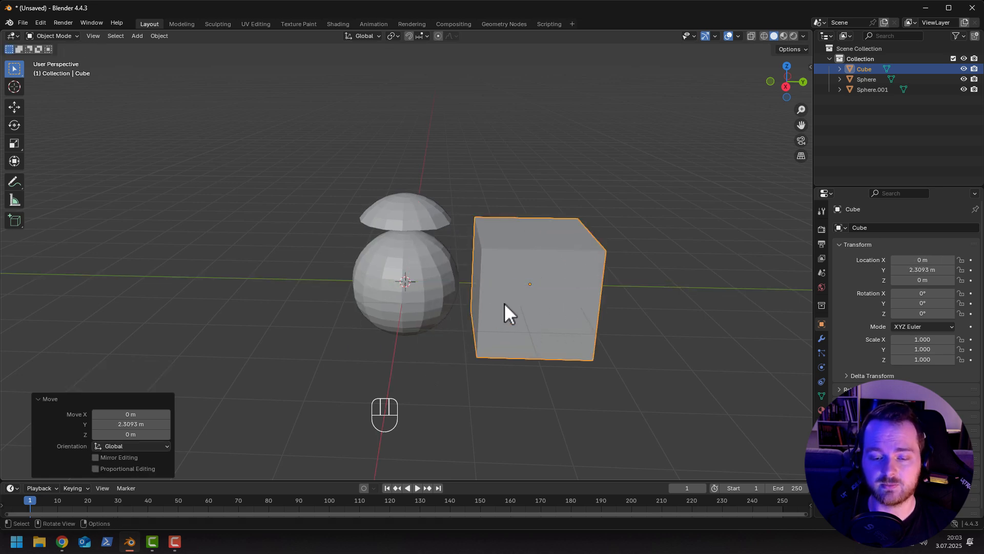
Duplicate the cube and move the copy about -4.64 m along Y, to the sphere's other side.
key(shift+d)
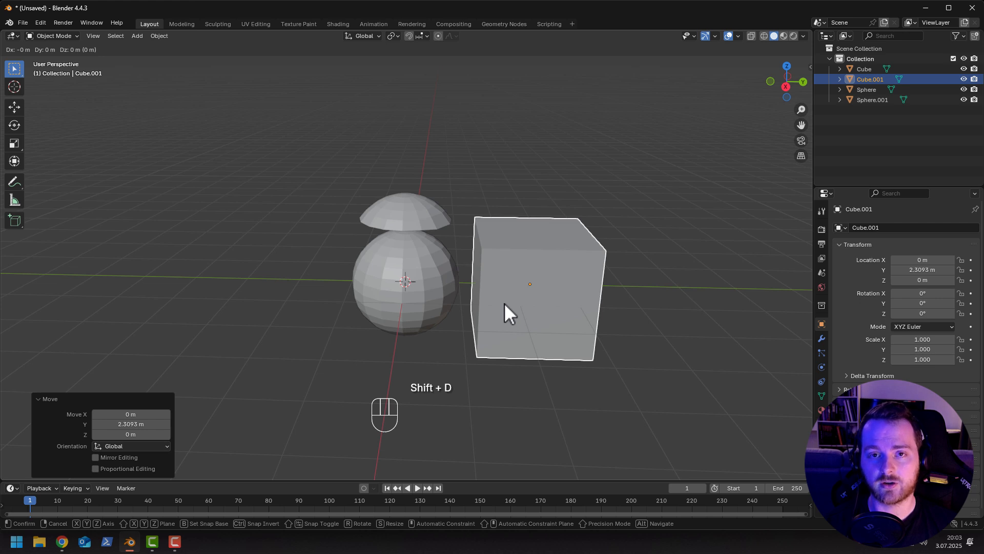
key(x)
key(y)
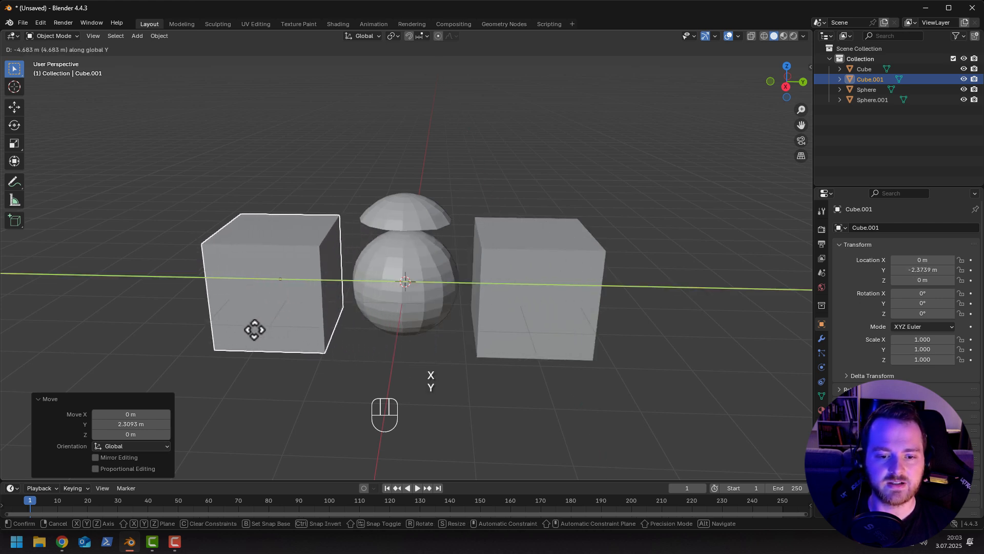
click(256, 328)
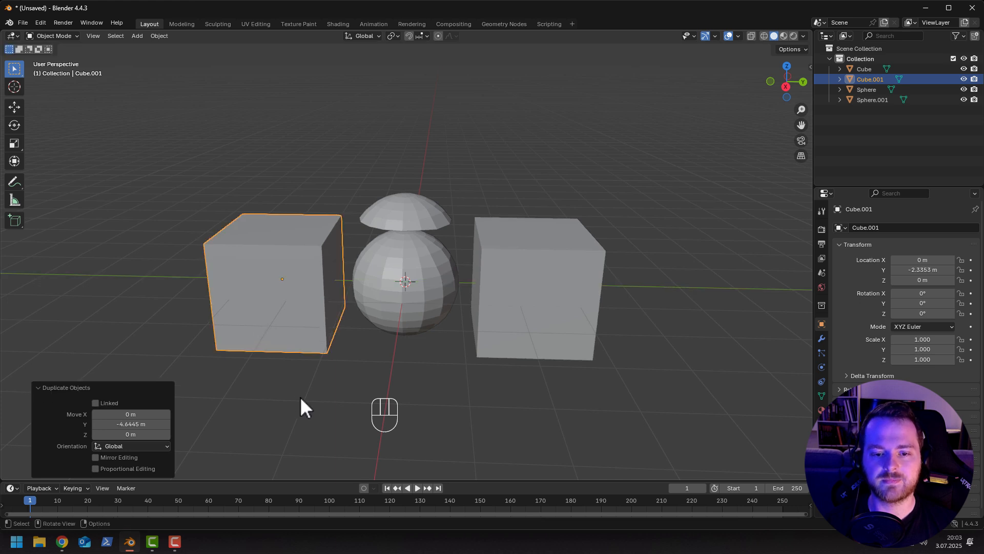
Select both cubes, the separated cap and the sphere, with the sphere active, and join them into one object.
shift+click(385, 296)
shift+click(521, 300)
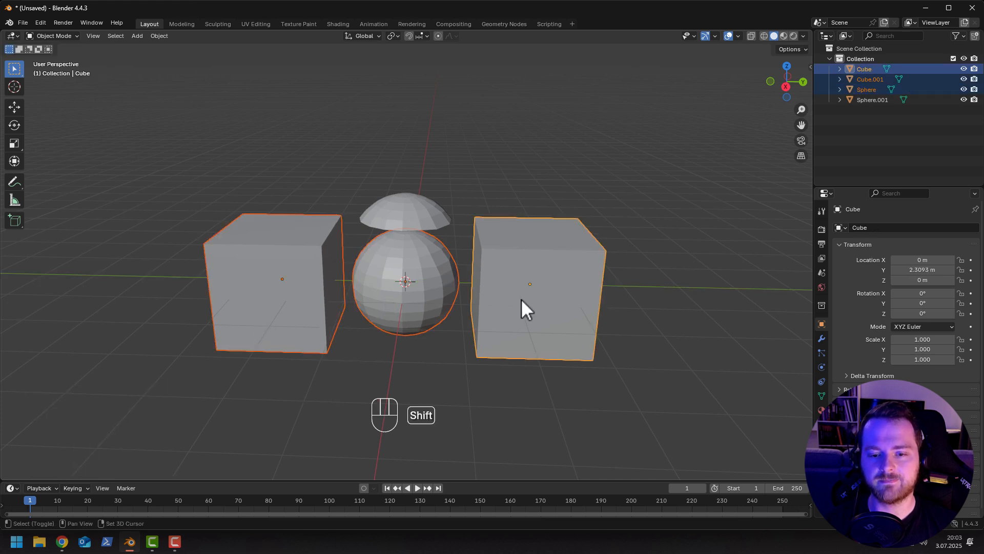
shift+click(404, 216)
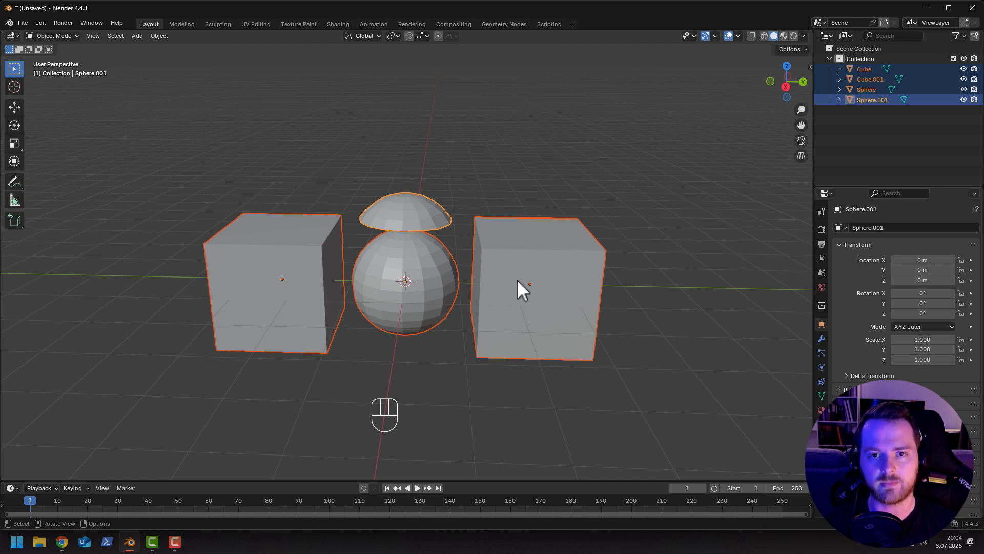
middle_drag(517, 289, 521, 269)
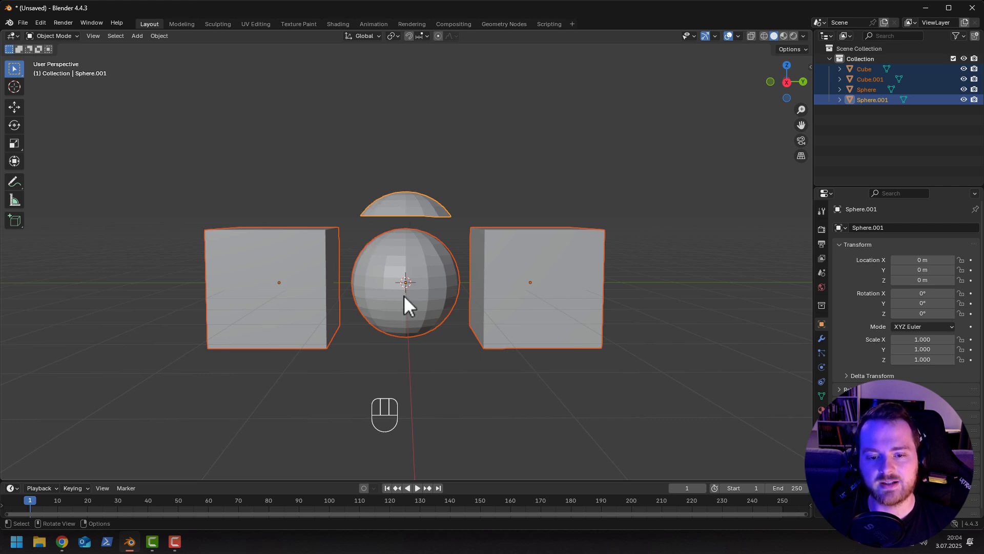
scroll(397, 289, up, 2)
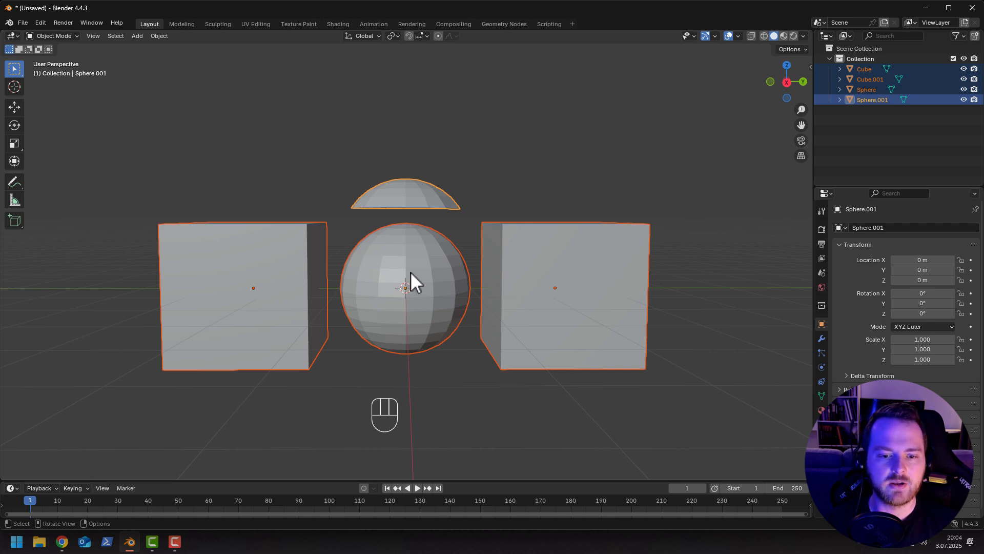
shift+click(392, 277)
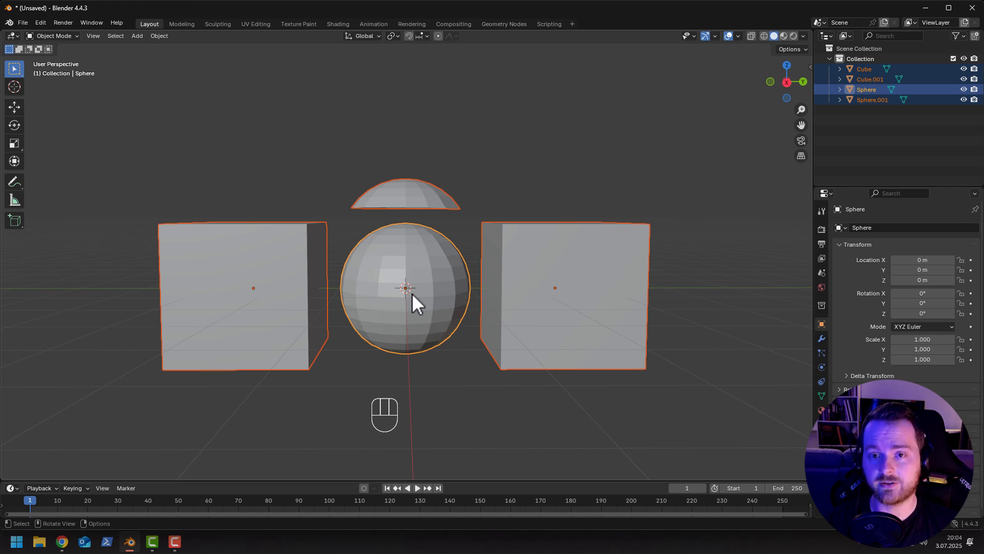
key(ctrl)
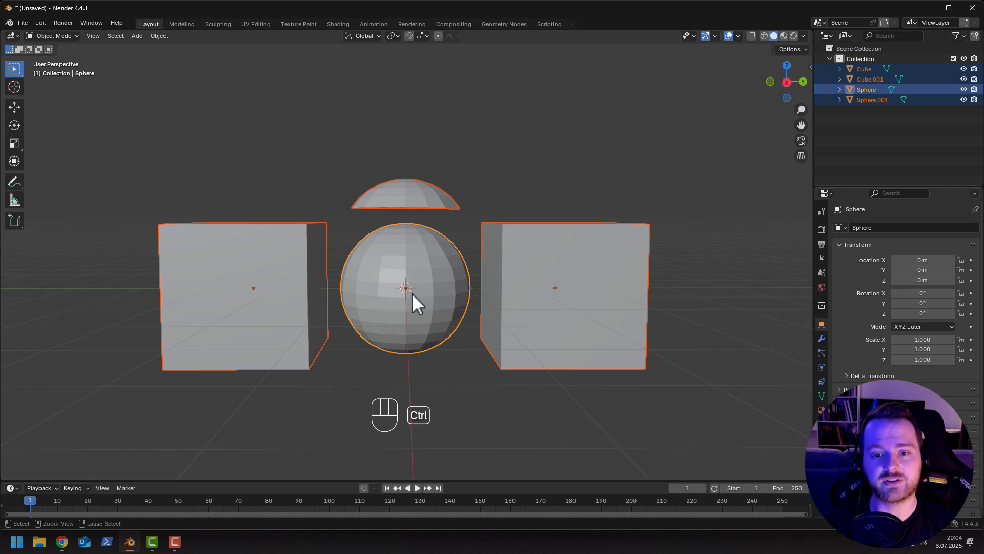
key(ctrl+j)
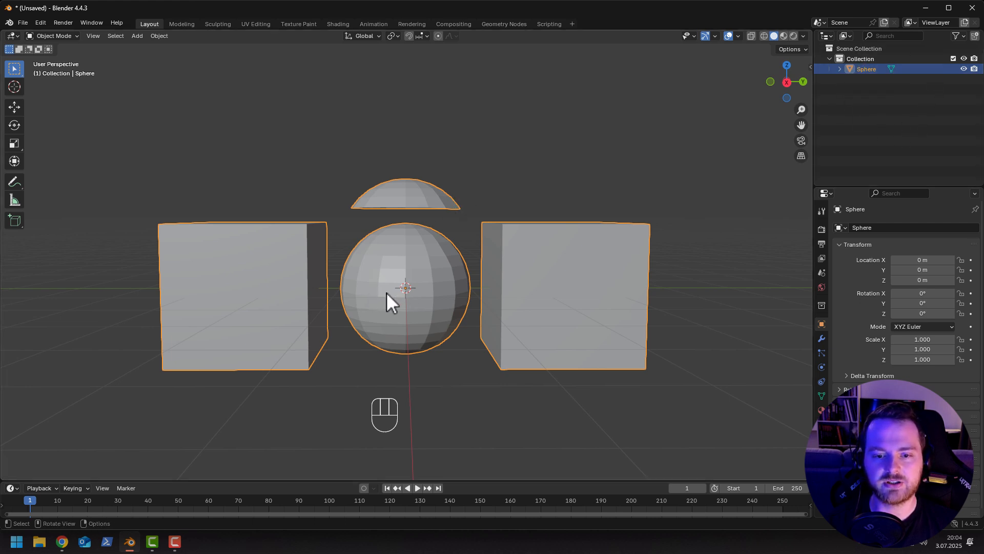
Examine the joined object in Edit Mode by selecting faces on its different parts, and return to Object Mode.
click(303, 197)
click(401, 284)
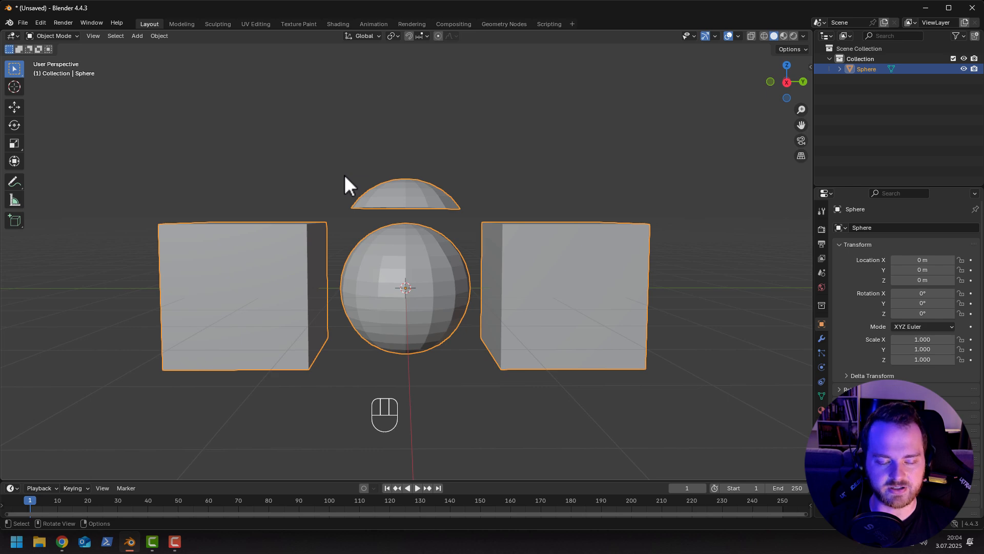
key(Tab)
middle_drag(316, 158, 265, 221)
click(265, 222)
middle_drag(547, 254, 276, 138)
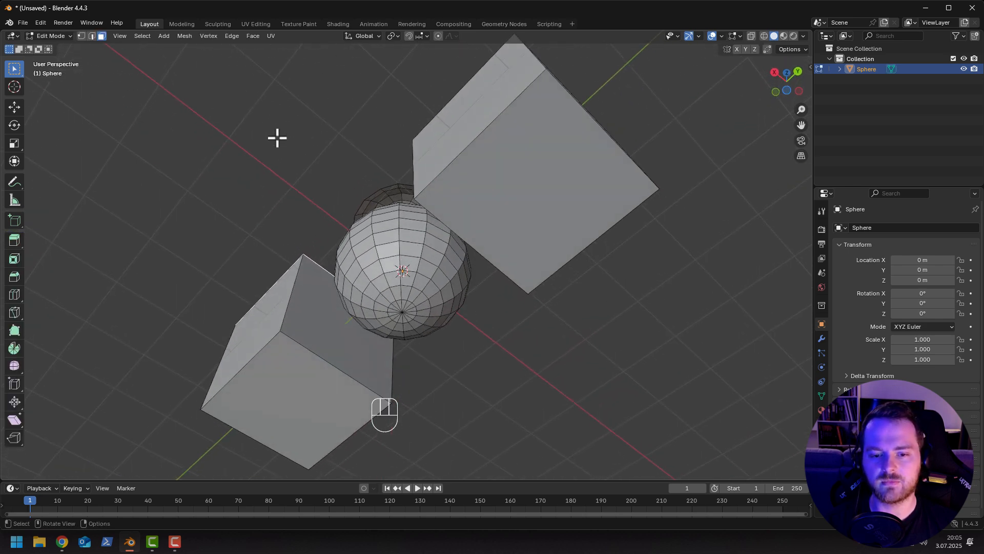
click(492, 244)
shift+click(314, 372)
middle_drag(314, 371, 318, 183)
key(Tab)
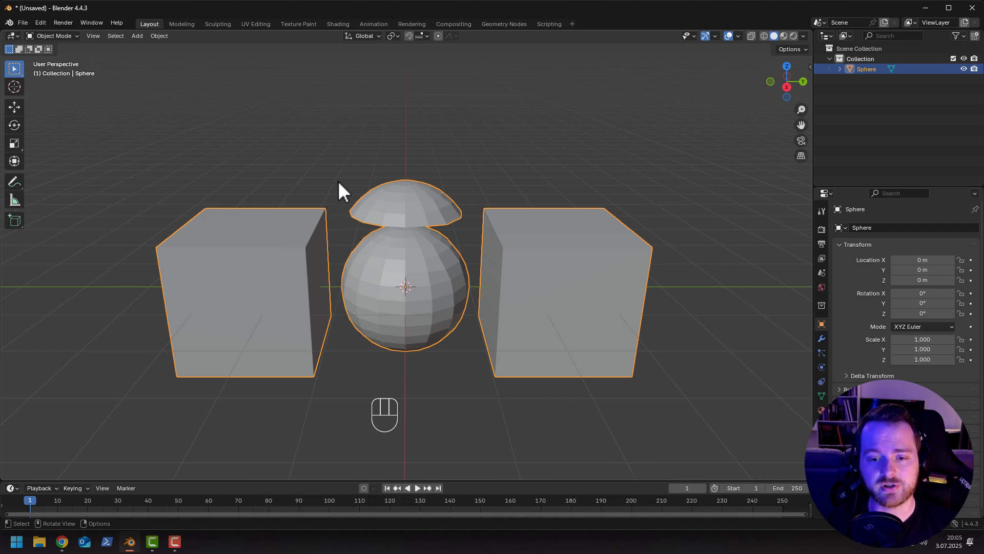
Add a 12-vertex cylinder with 0.5 m radius and 1 m depth, and move it about -2.11 m along X.
mouse_move(337, 181)
middle_down()
mouse_move(370, 182)
mouse_move(352, 188)
middle_up()
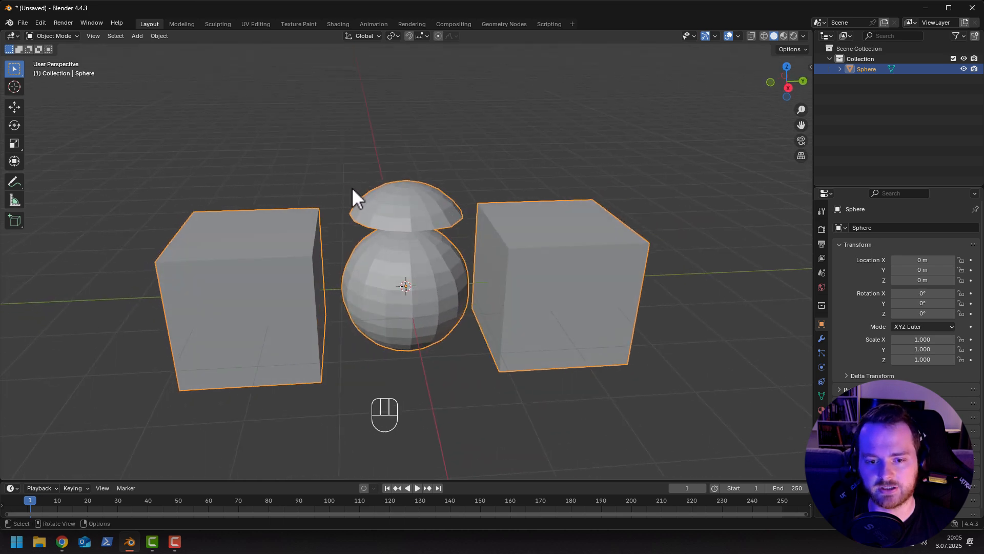
key(shift+a)
middle_drag(320, 233, 322, 229)
key(shift+a)
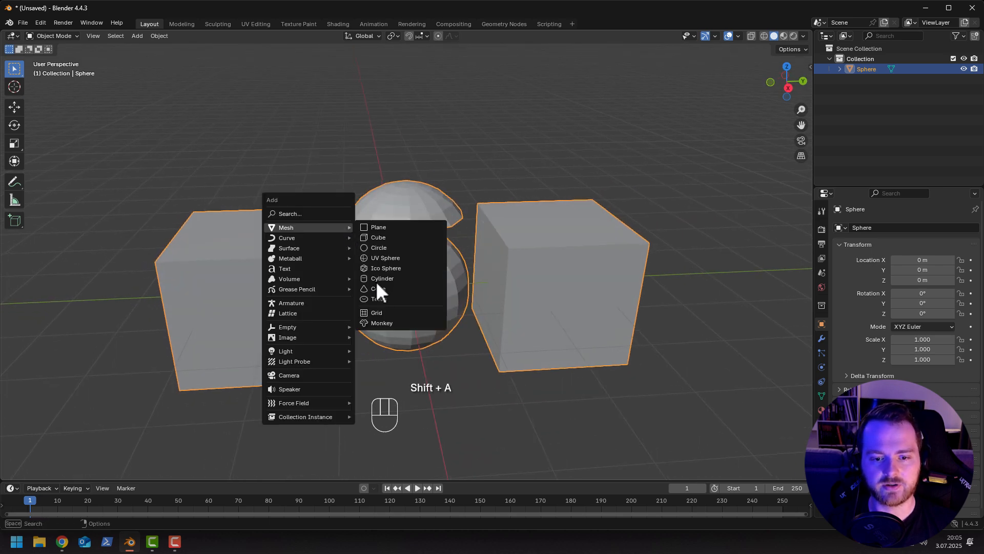
click(449, 293)
middle_drag(451, 293, 336, 320)
key(g)
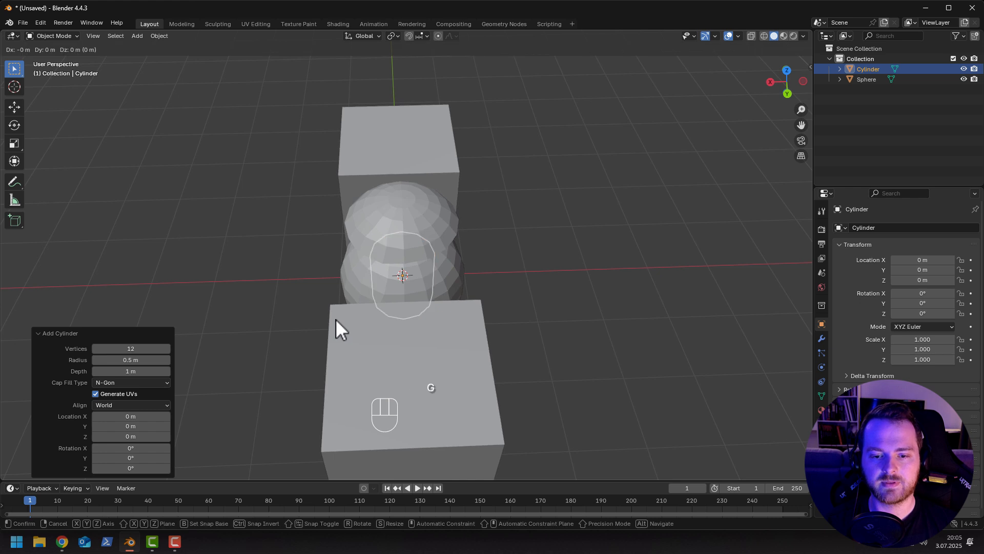
key(x)
click(654, 331)
middle_drag(654, 331, 654, 305)
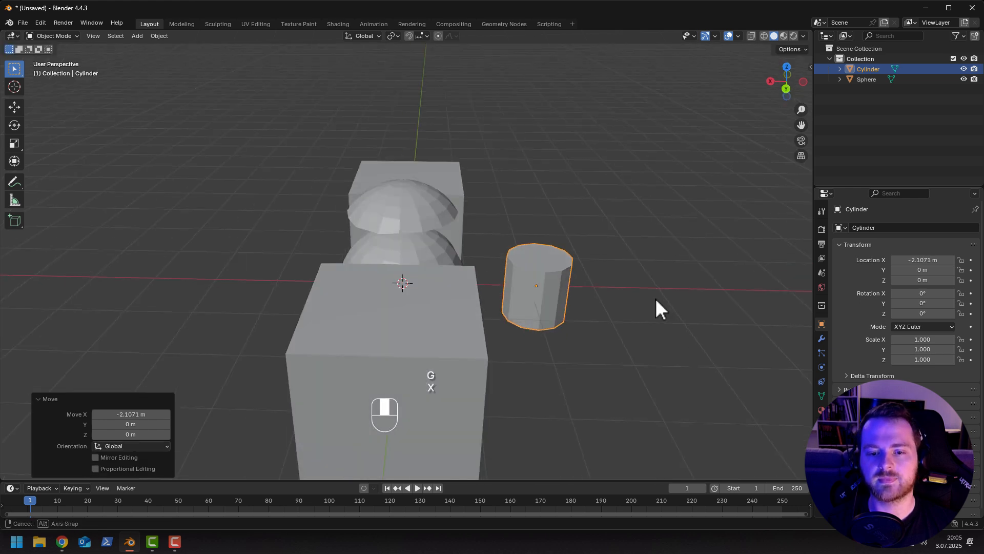
Select the joined object together with the cylinder and enter Edit Mode on both.
shift+click(406, 211)
middle_drag(405, 210, 487, 265)
key(Tab)
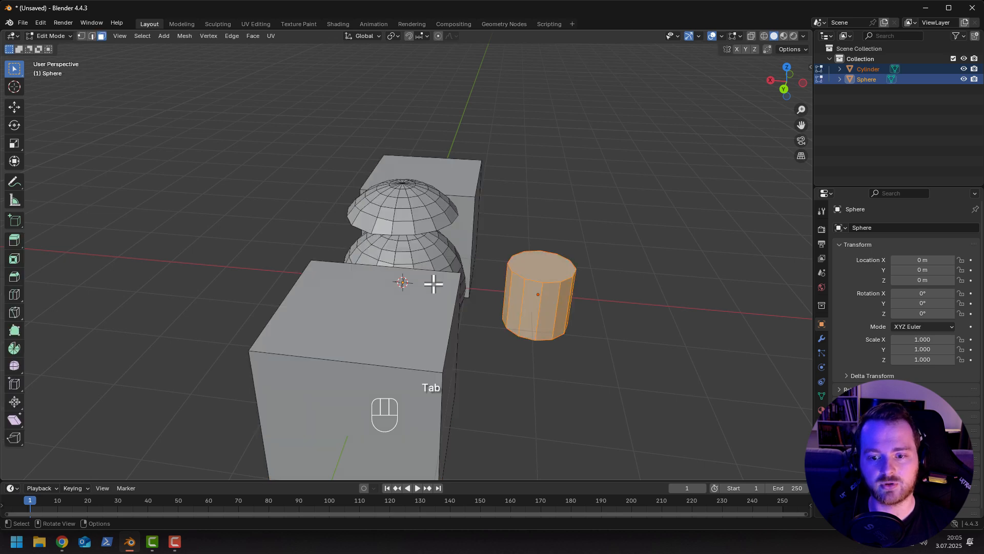
mouse_move(433, 281)
middle_down()
mouse_move(433, 307)
mouse_move(422, 267)
middle_up()
Try moving the cylinder's top face in face select mode, and cancel the move.
key(2)
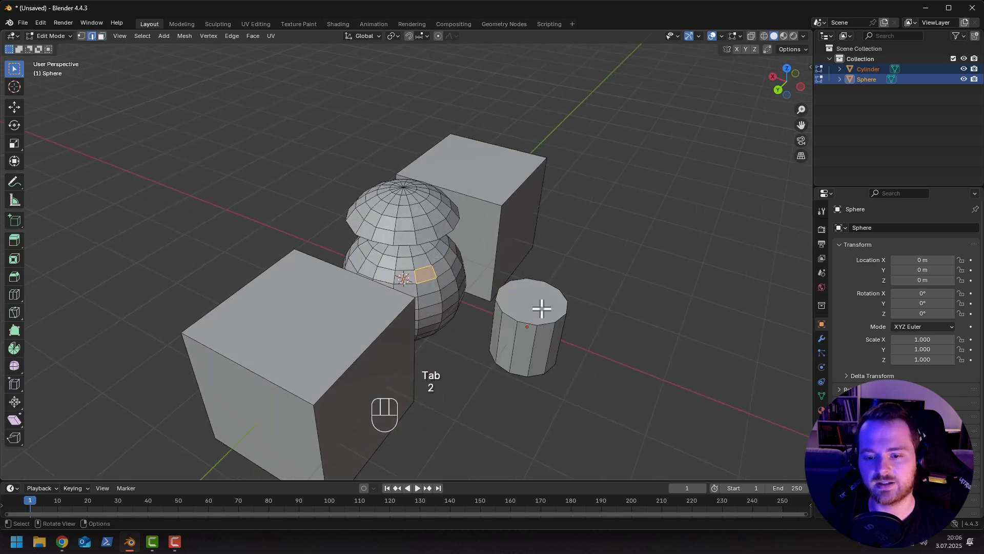
click(540, 307)
key(g)
key(3)
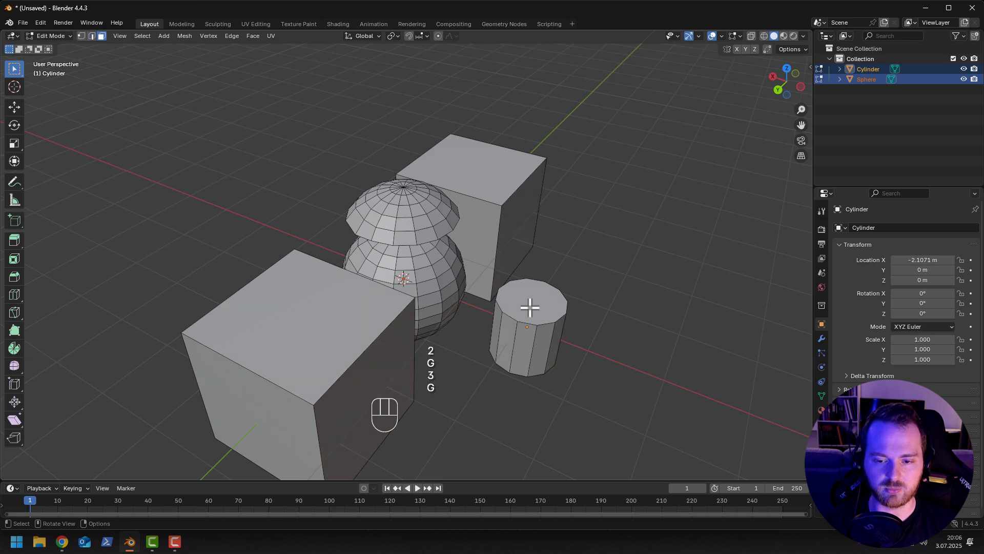
click(530, 305)
key(g)
right_click(545, 224)
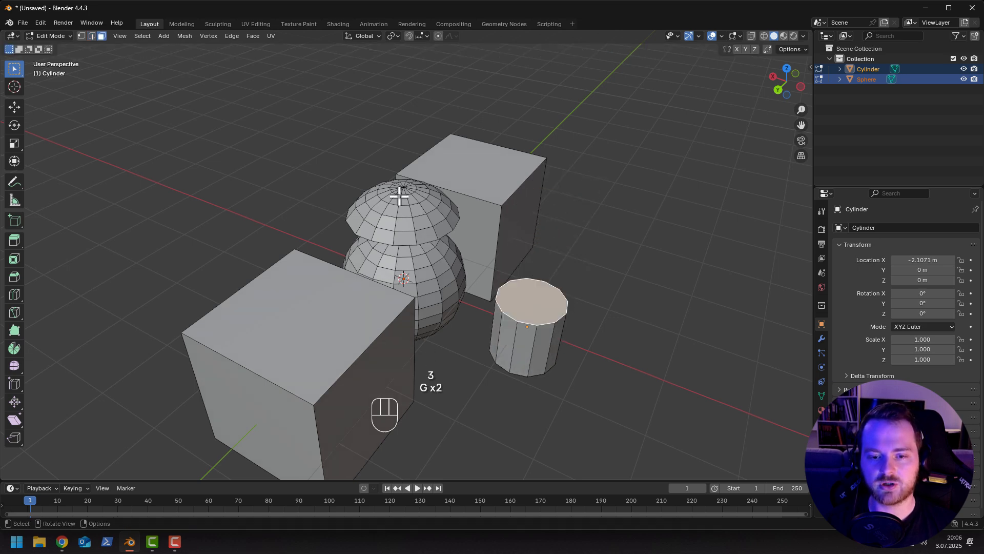
Try moving a face of the sphere part and the top face of a cube, cancelling each move.
middle_drag(395, 193, 351, 204)
click(410, 239)
key(g)
right_click(390, 231)
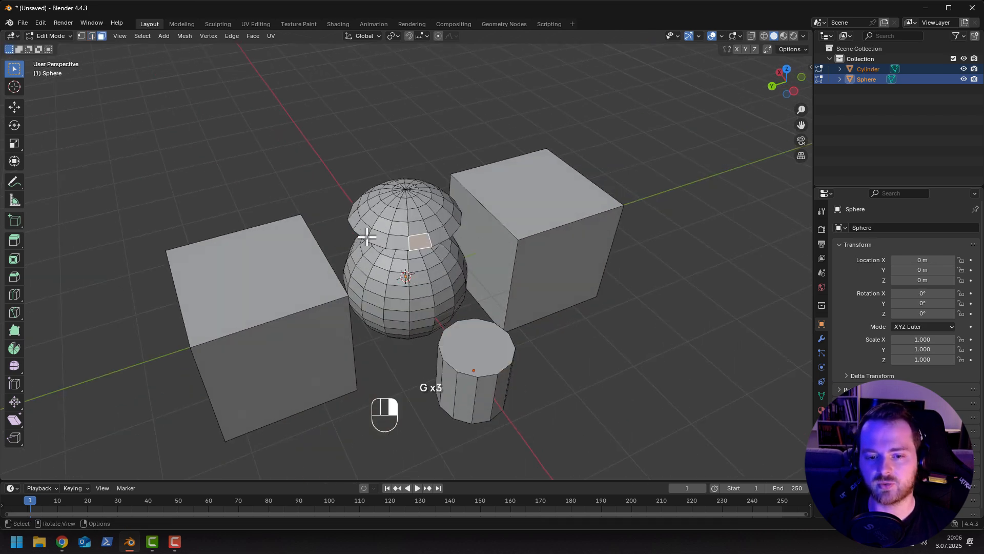
click(266, 281)
key(g)
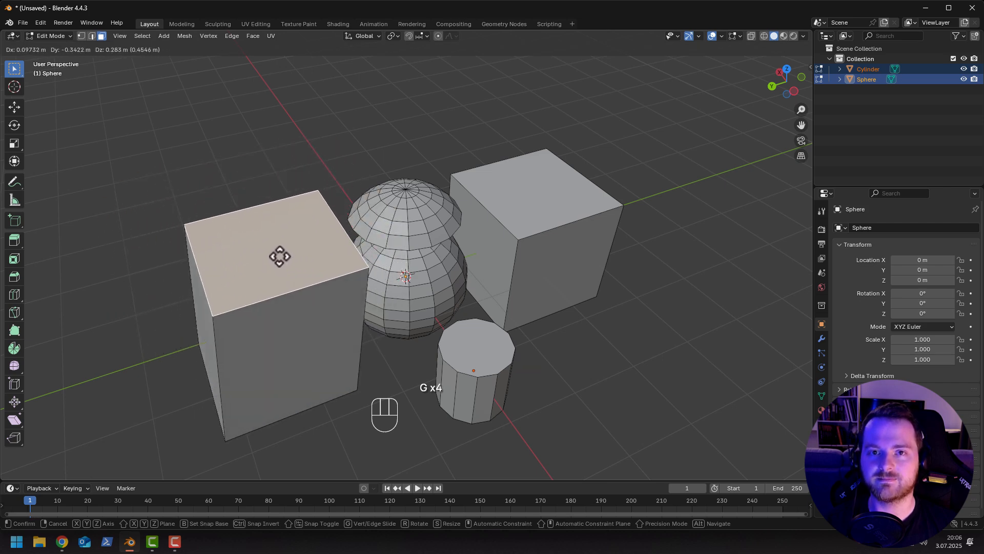
right_click(280, 253)
middle_drag(281, 253, 195, 282)
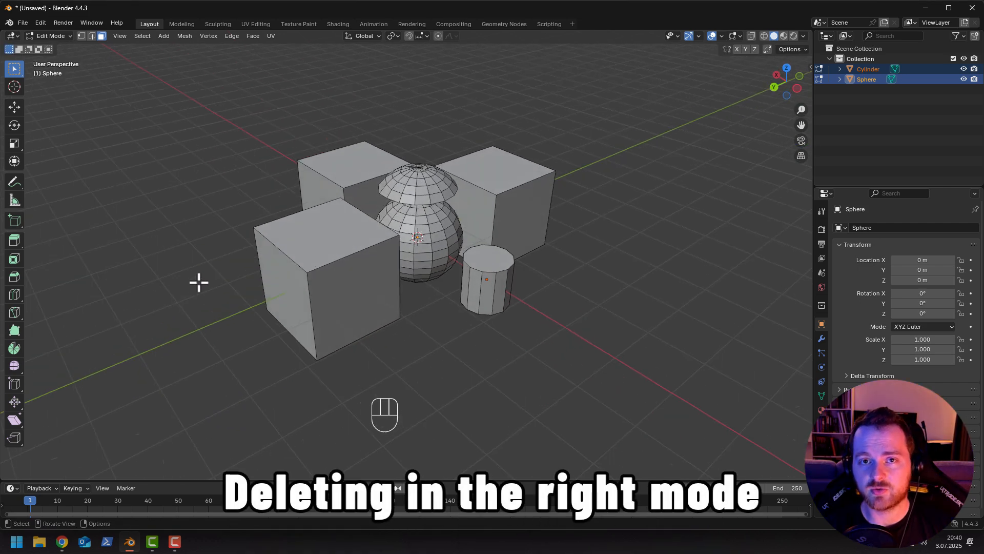
Select all the geometry of both objects in Edit Mode and delete it.
shift+middle_drag(198, 240, 170, 265)
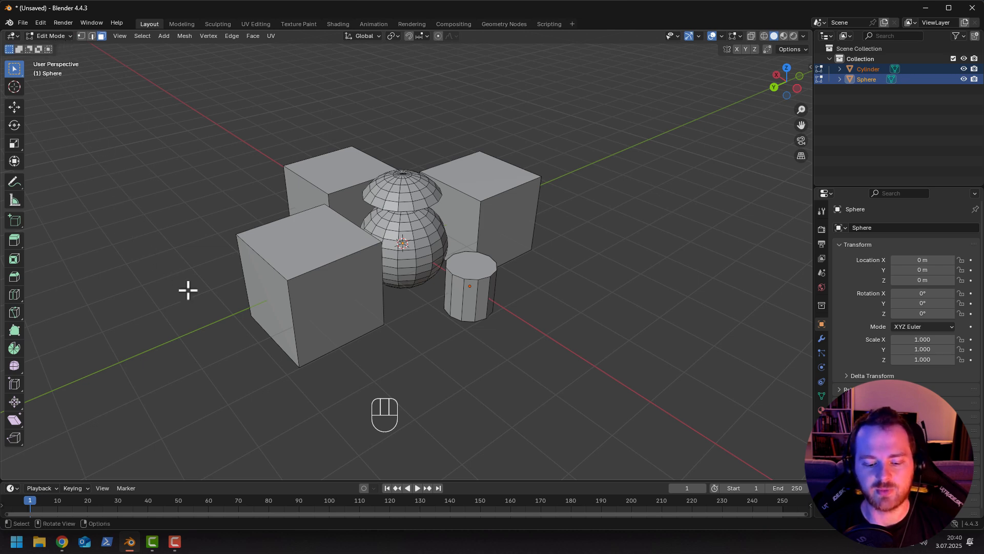
key(a)
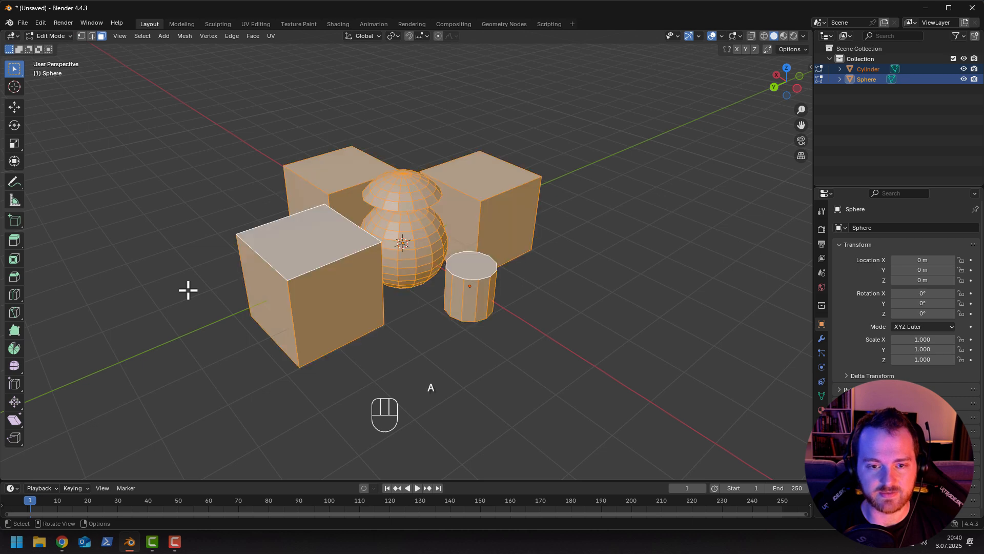
key(x)
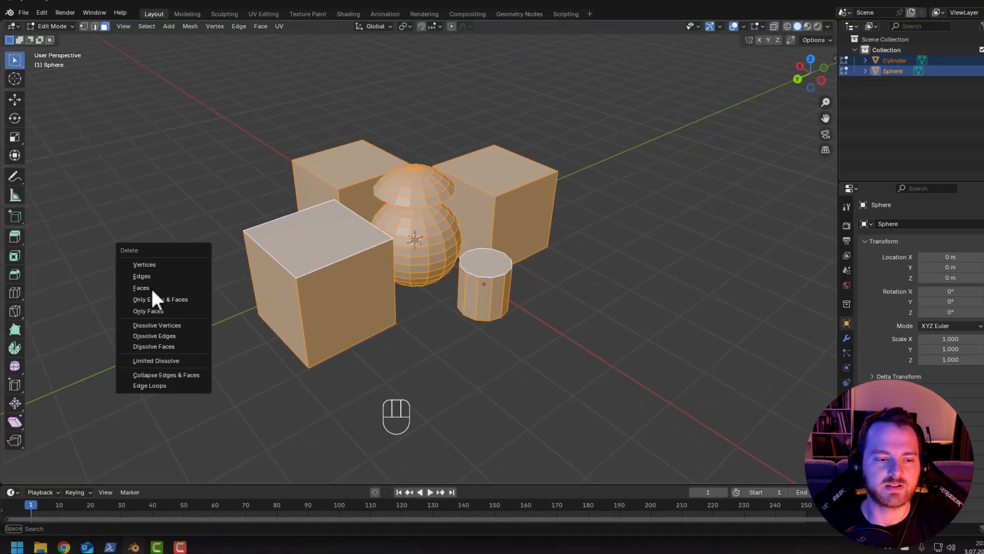
click(252, 242)
middle_drag(146, 290, 209, 290)
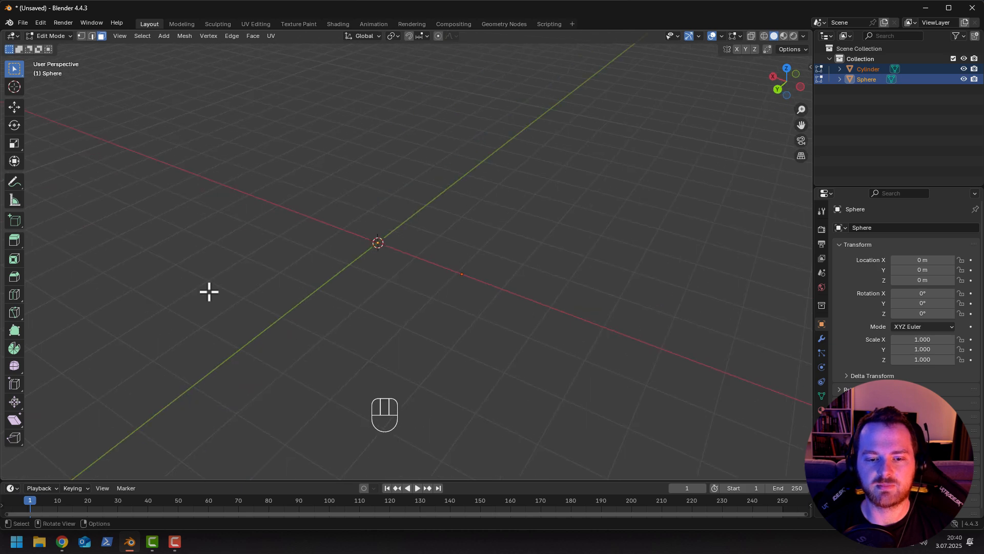
Return to Object Mode and examine the Cylinder and Sphere objects by selecting them in the viewport and scene list.
key(Tab)
scroll(317, 283, up, 2)
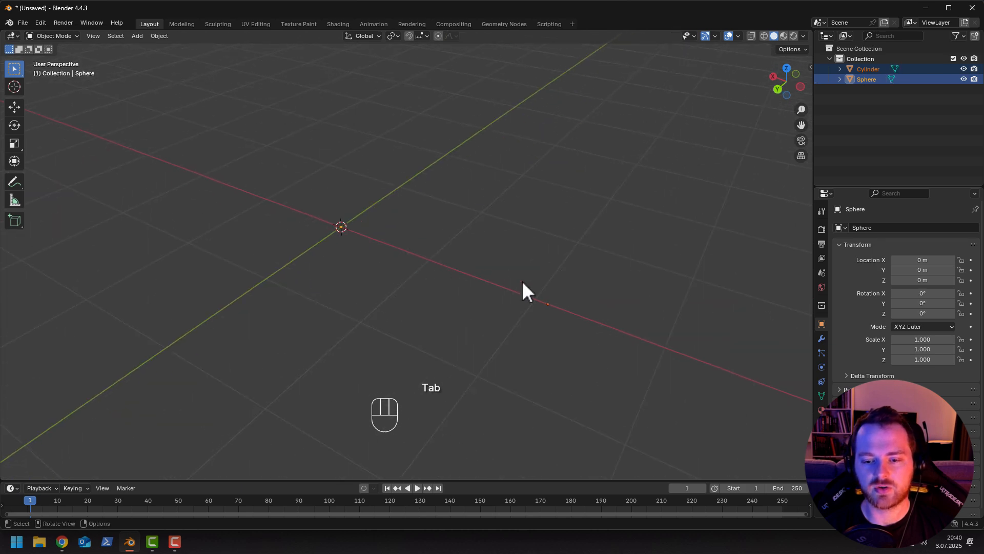
drag(522, 281, 568, 344)
drag(309, 208, 339, 269)
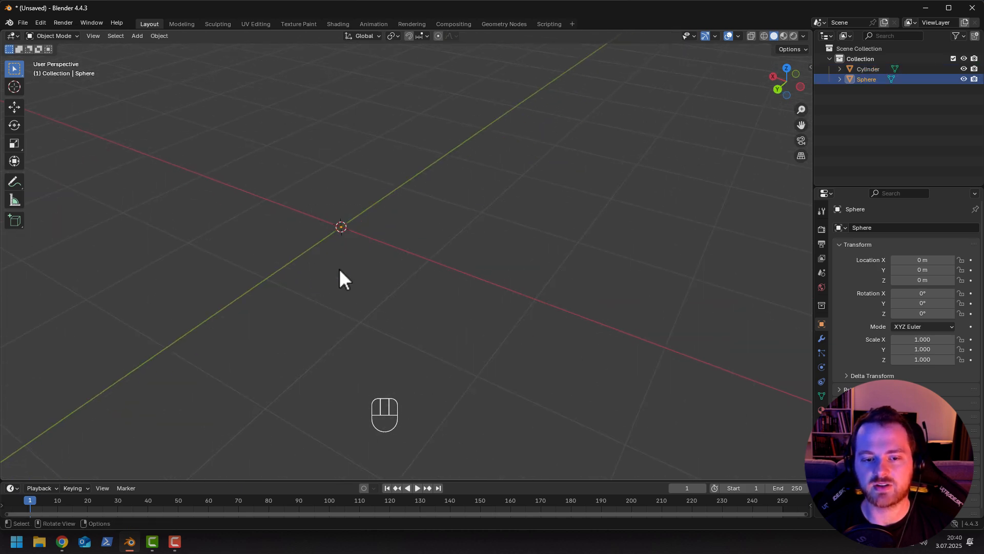
middle_drag(343, 279, 294, 281)
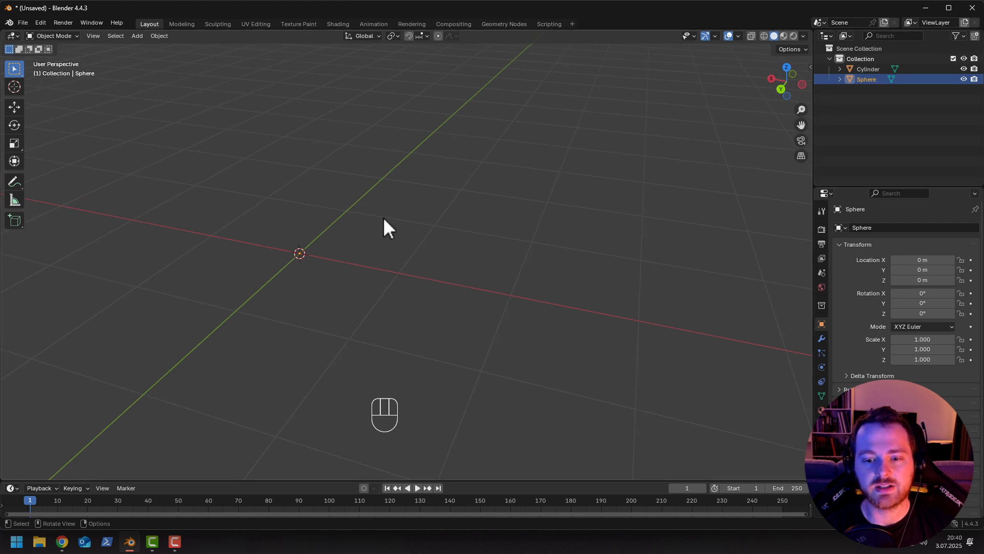
scroll(382, 218, down, 2)
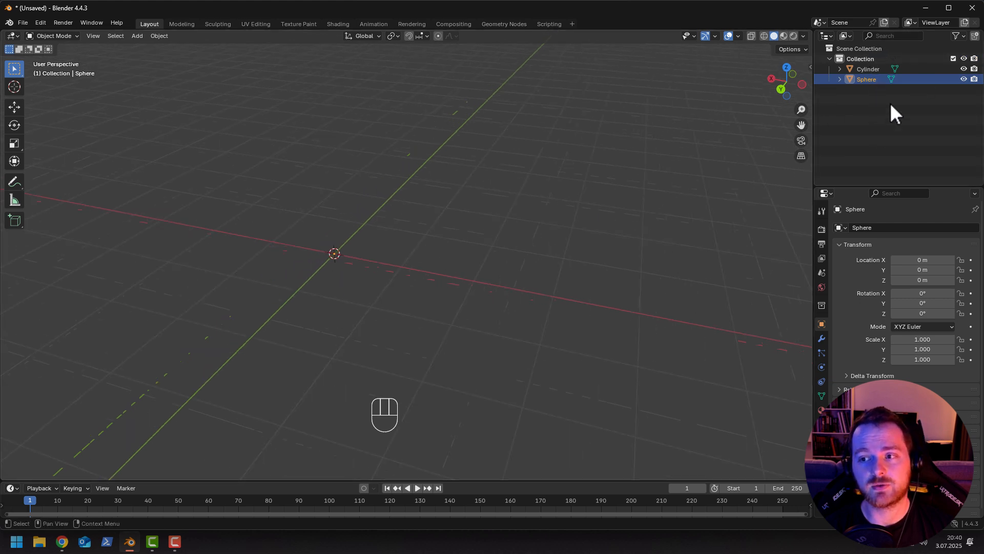
click(866, 70)
click(865, 80)
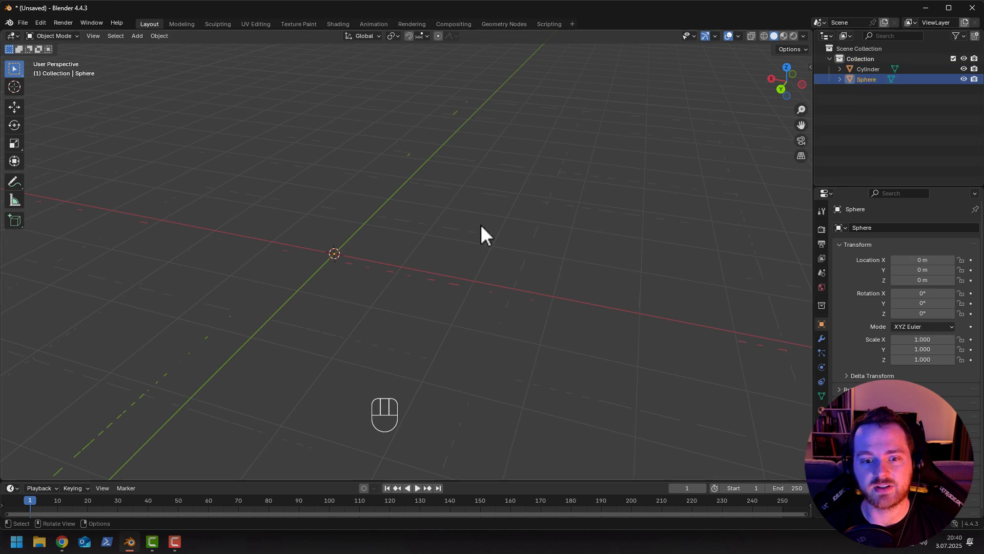
Move the emptied Sphere object about 1.82 m along Z and about -2.01 m along X.
key(g)
key(z)
click(376, 225)
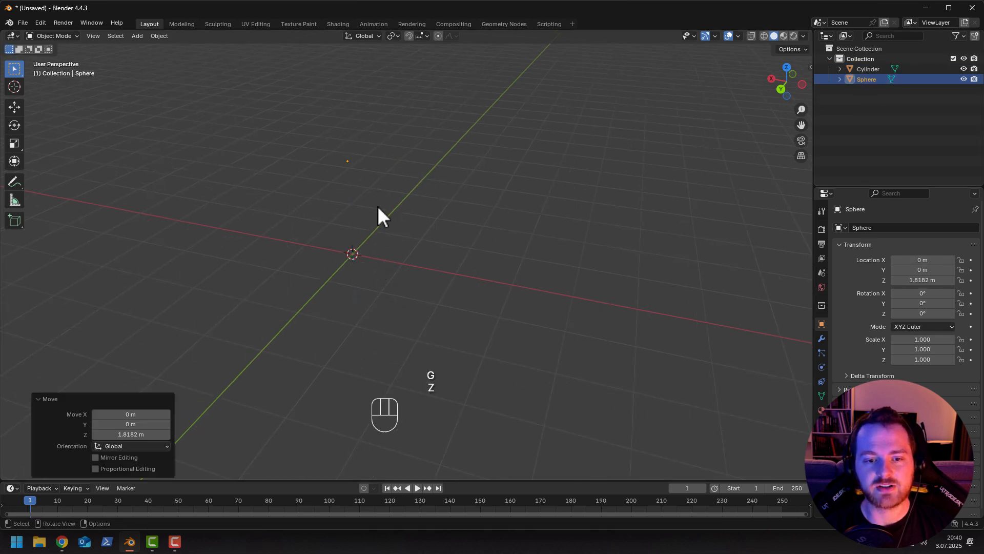
key(g)
key(x)
click(491, 220)
mouse_move(449, 263)
middle_down()
mouse_move(401, 243)
mouse_move(395, 202)
mouse_move(420, 199)
mouse_move(450, 220)
mouse_move(460, 248)
middle_up()
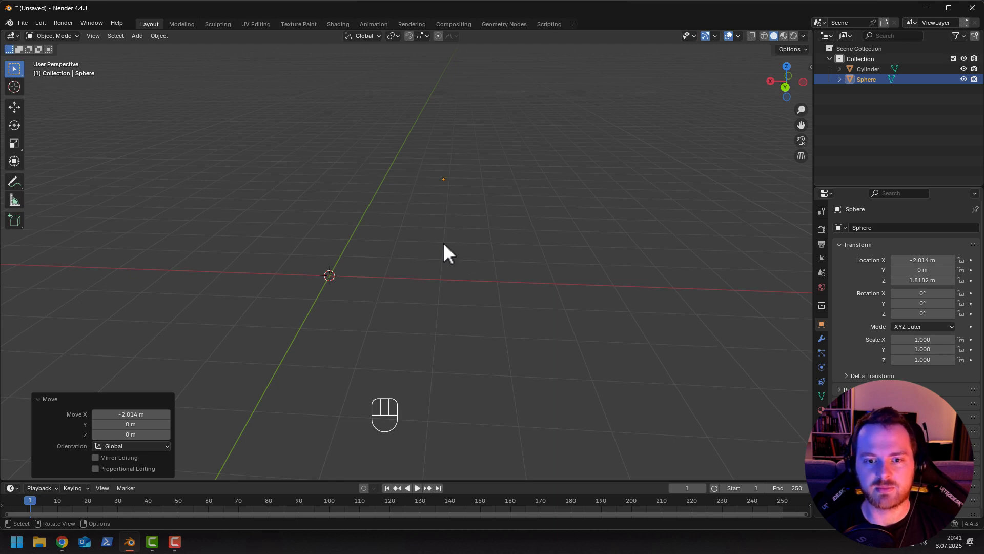
middle_drag(444, 243, 382, 241)
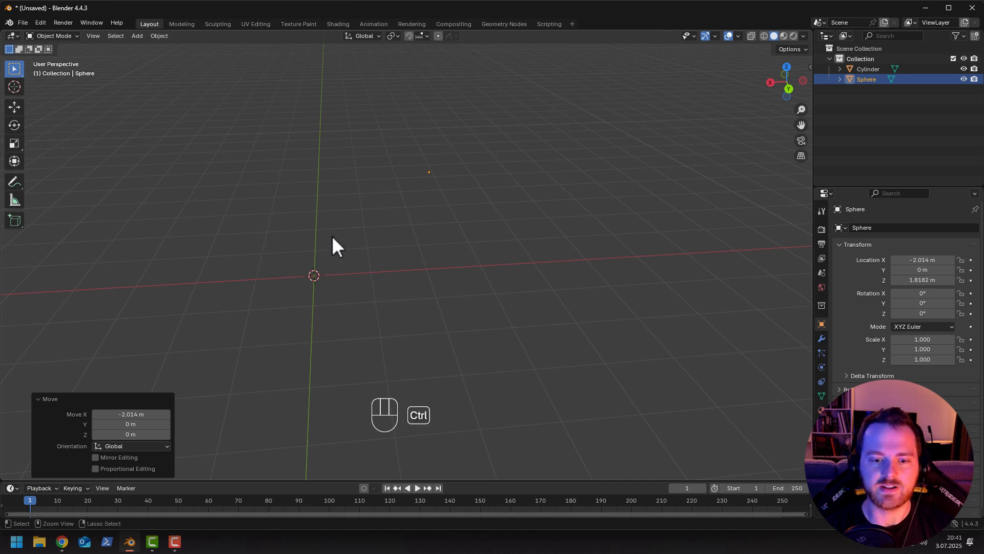
Undo the moves and the geometry deletion, going back to Edit Mode on both objects.
key(ctrl+z)
key(ctrl+z)
key(ctrl+z)
key(ctrl+z)
key(ctrl+z)
key(ctrl+z)
key(ctrl+z)
key(ctrl+z)
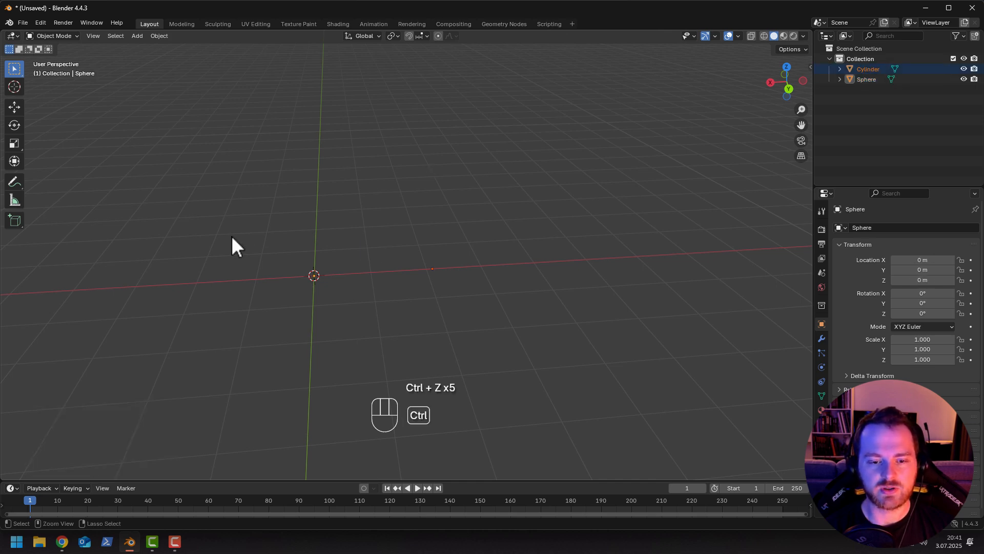
Add a cube to the Sphere's mesh in Edit Mode, move it along negative X past the cylinder, and return to Object Mode.
middle_drag(231, 235, 312, 216)
click(222, 231)
key(shift+a)
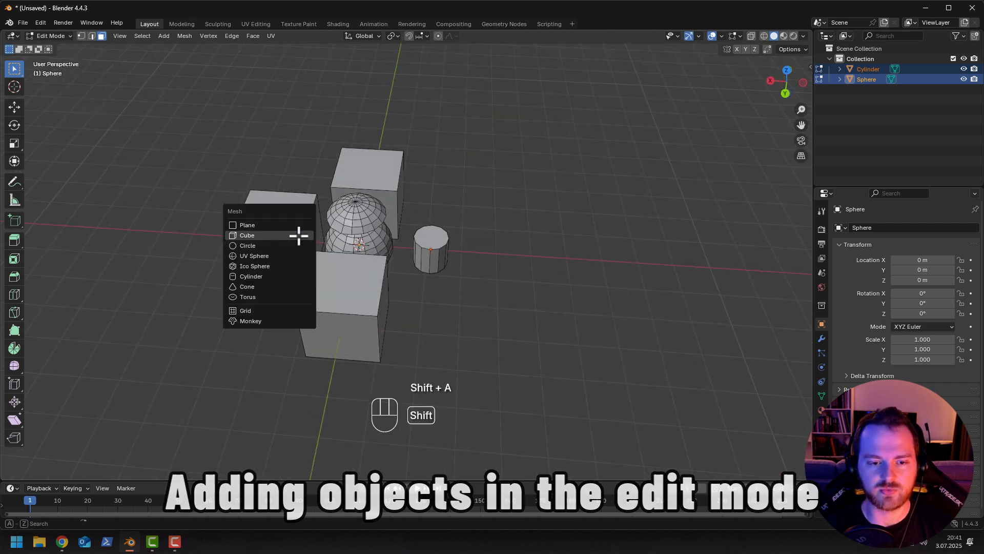
click(266, 232)
key(g)
key(x)
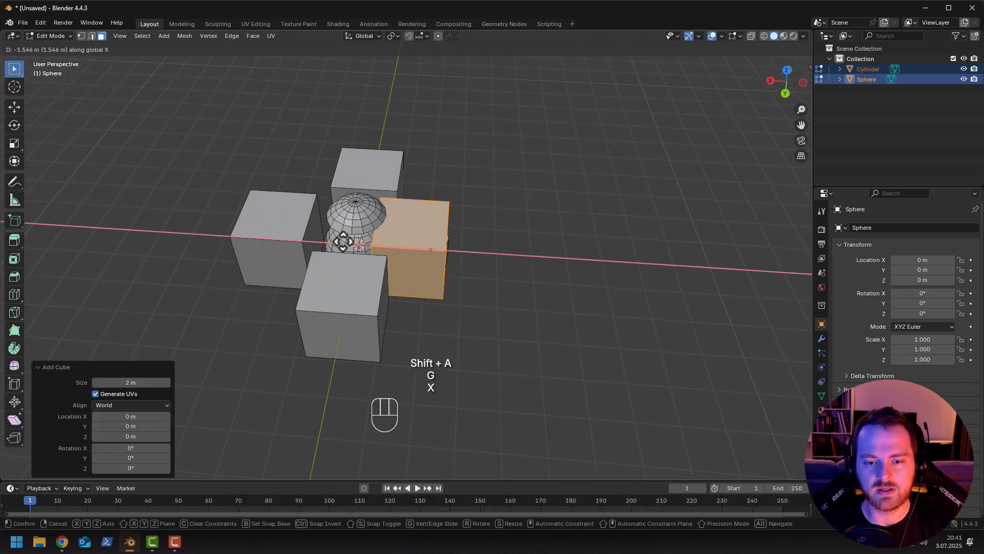
click(411, 242)
key(Tab)
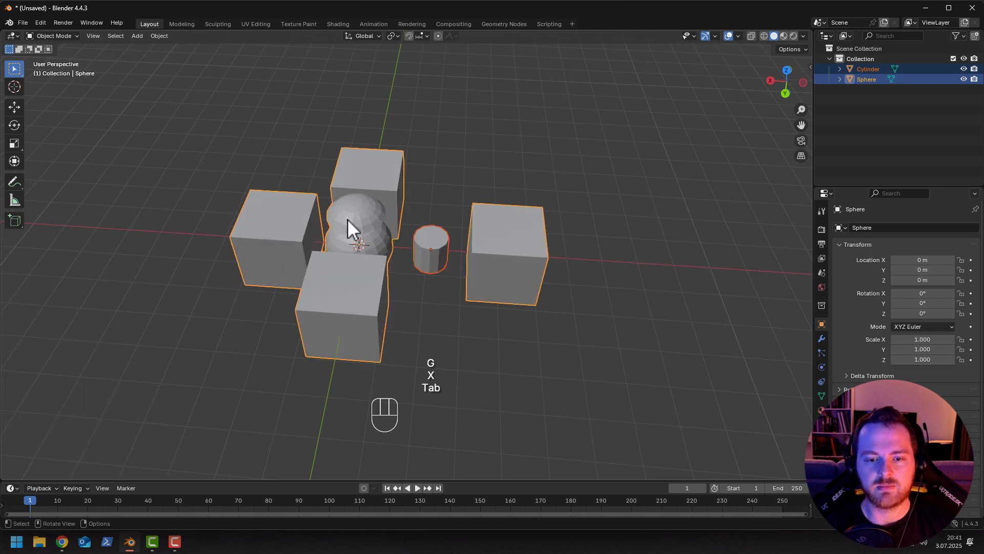
Select only the Sphere object and try to move it along X with its added cube.
click(359, 177)
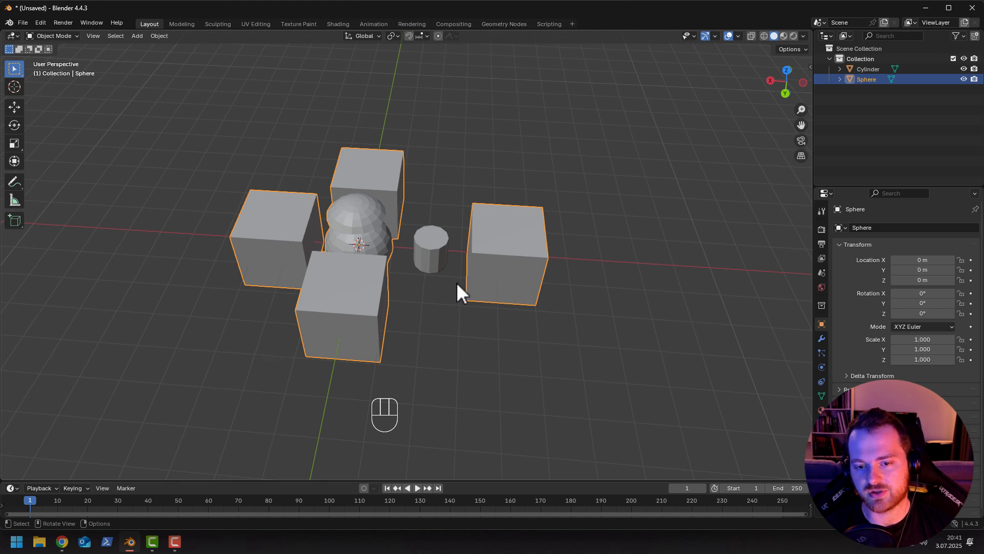
key(g)
key(x)
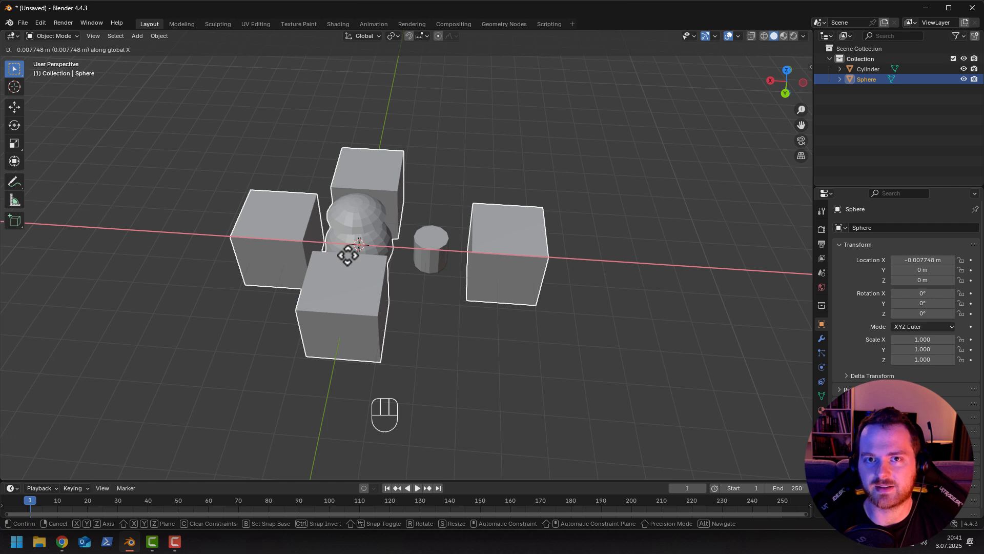
key(Escape)
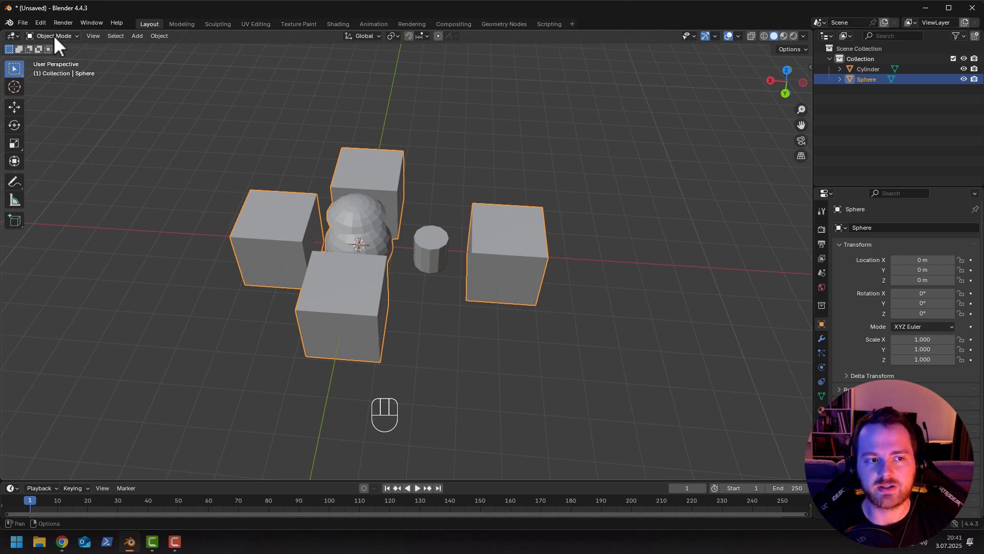
Add a separate cube in Object Mode and move it about 4.85 m along X.
middle_drag(153, 143, 174, 148)
key(shift+a)
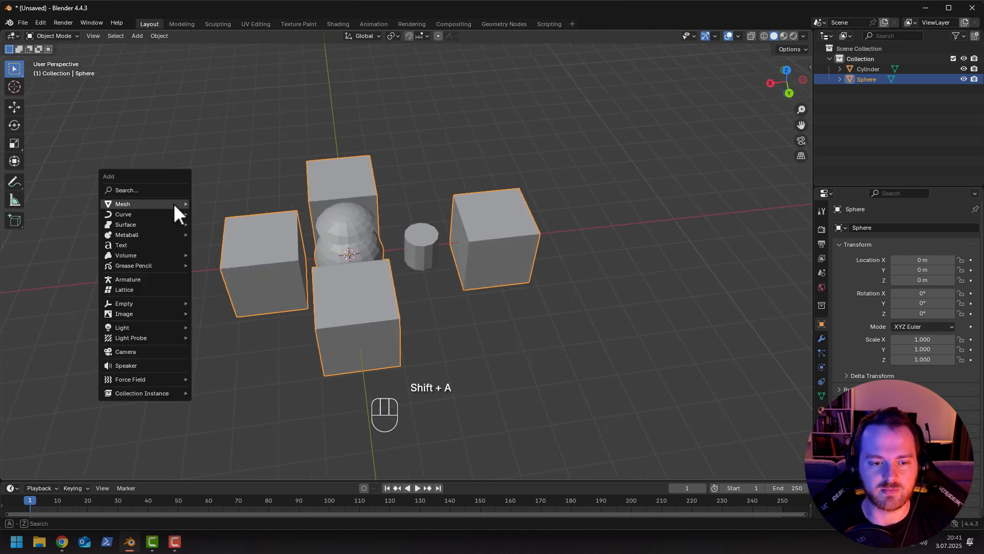
mouse_move(175, 204)
click(219, 213)
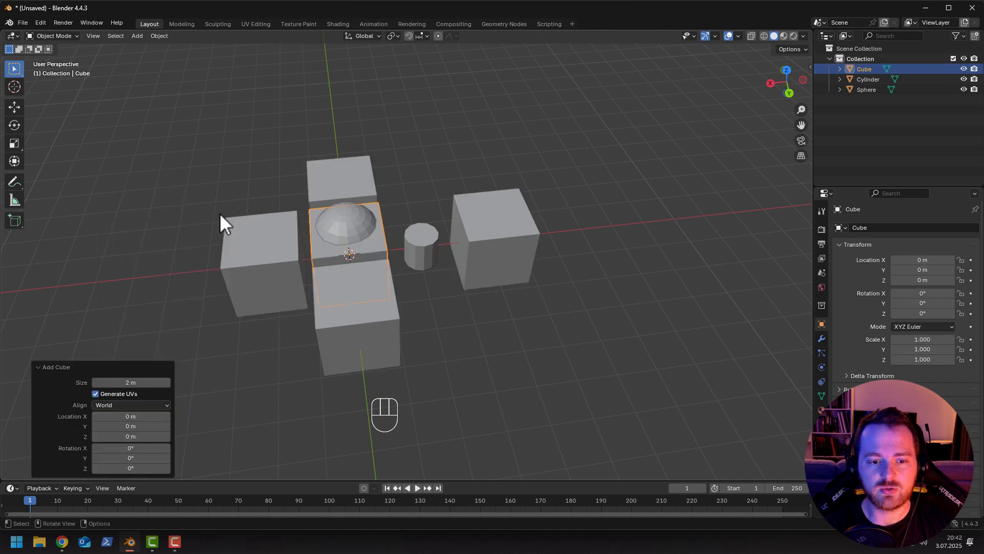
key(g)
key(x)
click(103, 229)
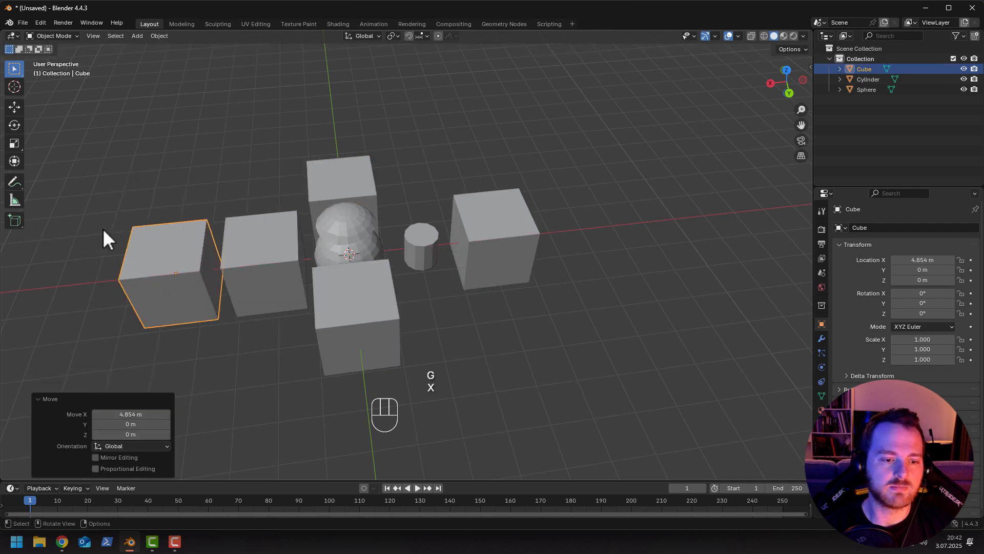
Check the Sphere, Cube and Cylinder objects by selecting each one, and delete everything in the scene.
click(265, 245)
click(161, 253)
click(417, 241)
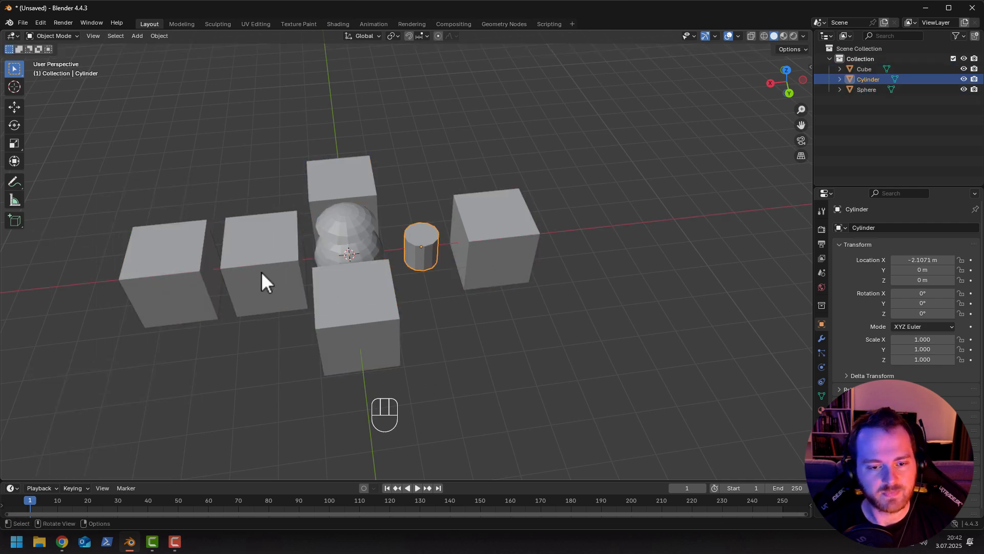
middle_drag(261, 273, 266, 272)
key(a)
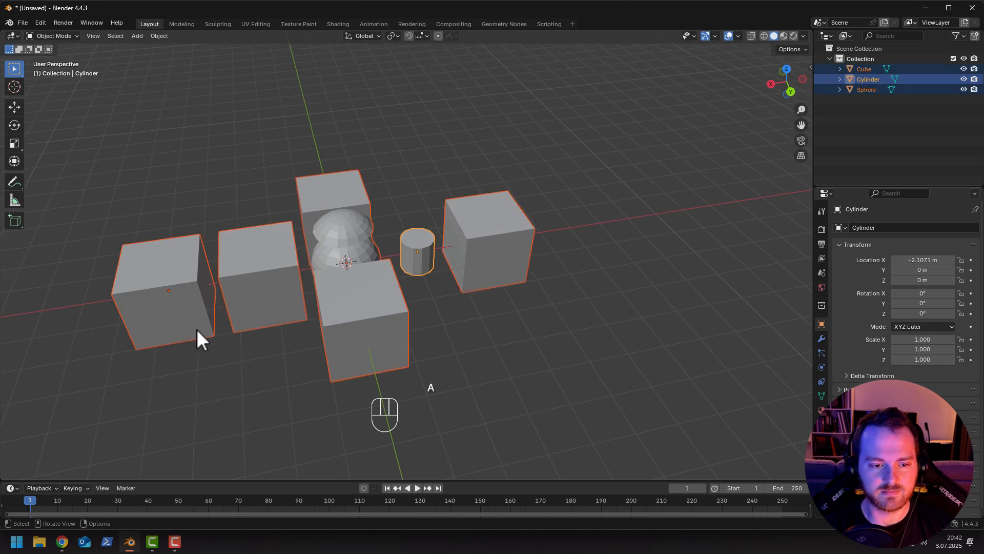
key(x)
click(188, 330)
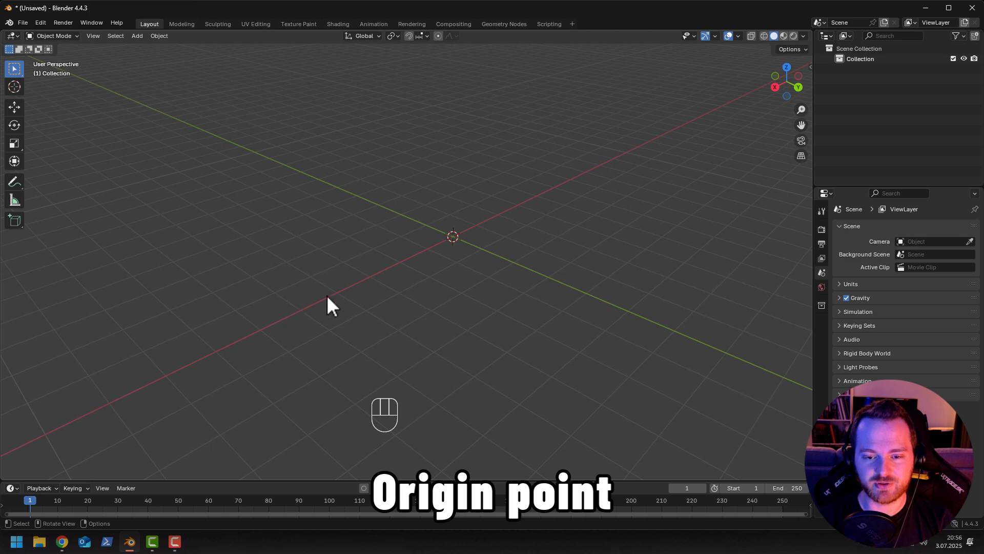
Add a 2 m cube at the world origin and place the 3D cursor away from it on the negative Y side.
key(shift+a)
click(404, 319)
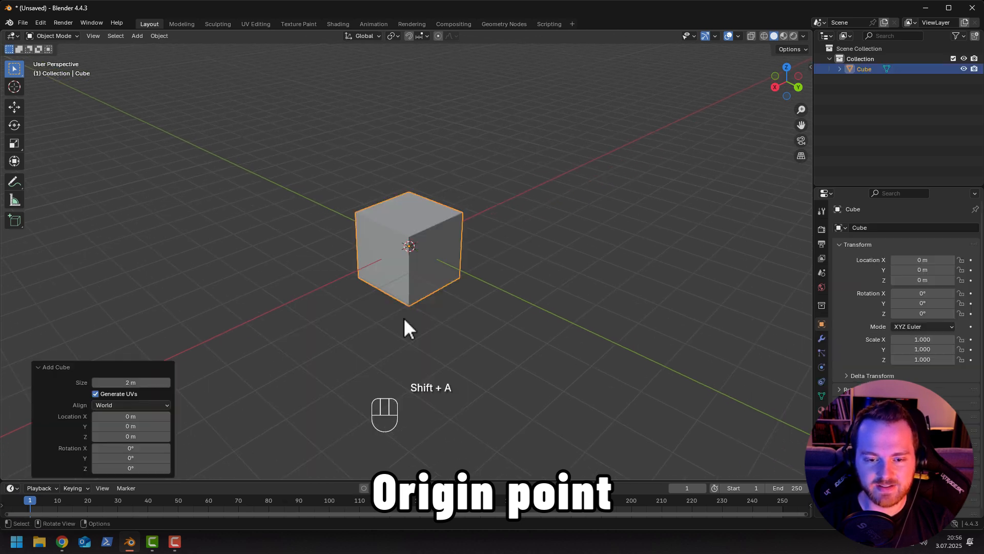
mouse_move(297, 288)
middle_down()
mouse_move(268, 255)
mouse_move(318, 284)
mouse_move(302, 273)
middle_up()
shift+right_click(268, 256)
scroll(302, 274, up, 4)
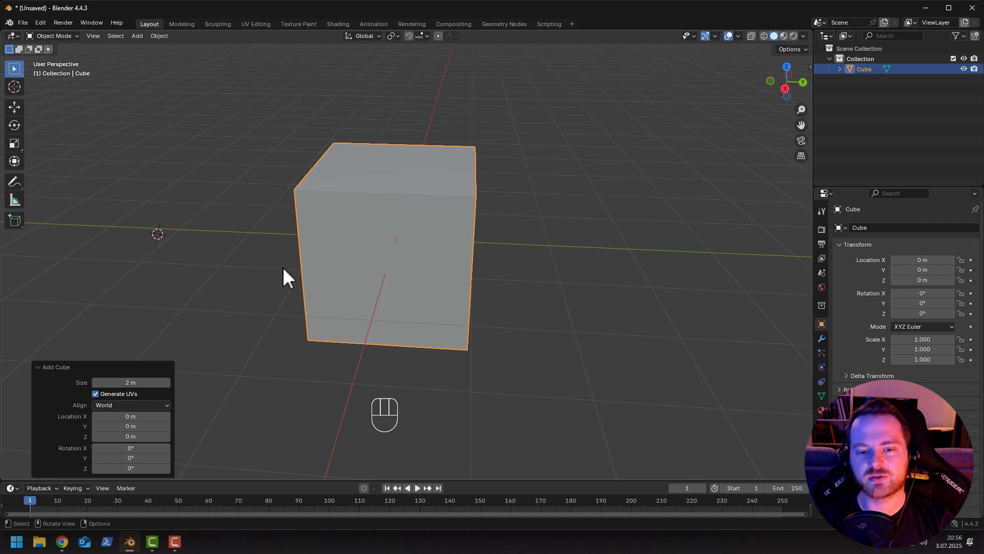
middle_drag(283, 267, 235, 252)
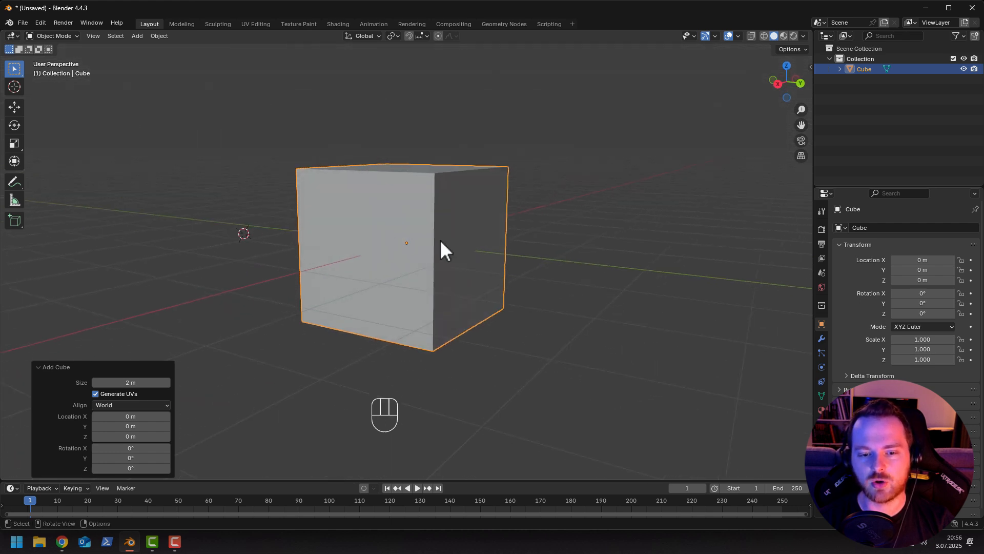
middle_drag(310, 273, 235, 275)
scroll(255, 287, down, 2)
scroll(239, 277, down, 2)
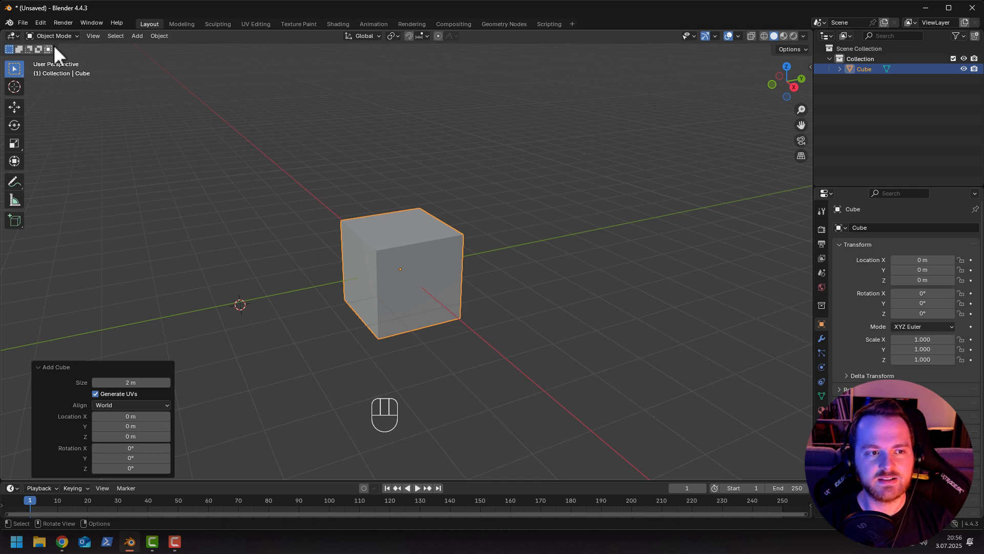
Try rotating and scaling the cube around its centred origin point in Object Mode.
key(g)
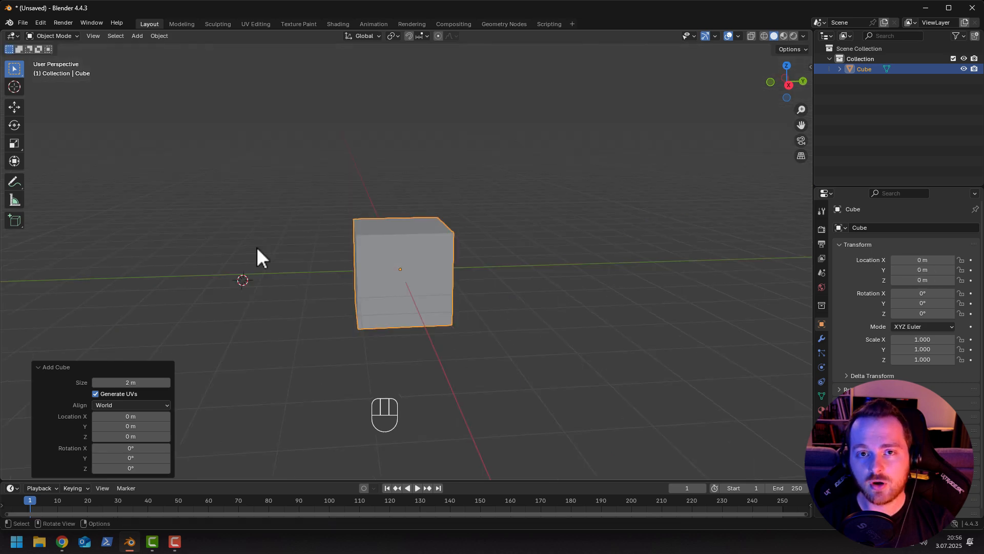
middle_drag(256, 247, 267, 271)
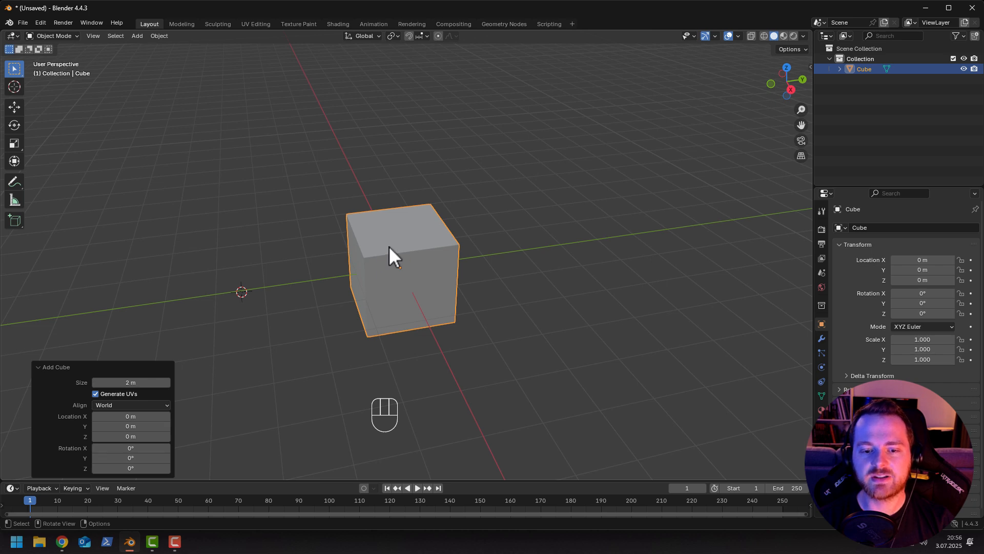
middle_drag(438, 281, 271, 235)
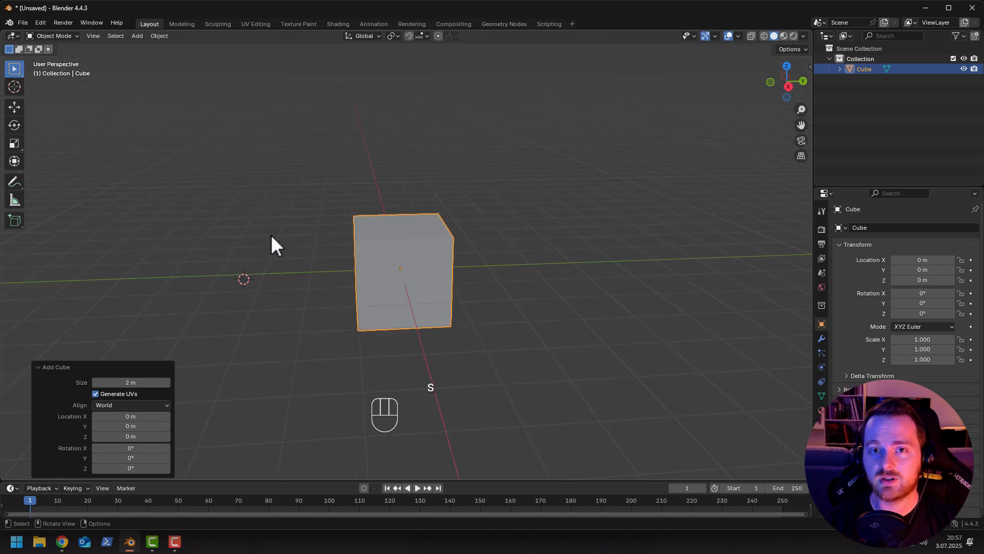
key(r)
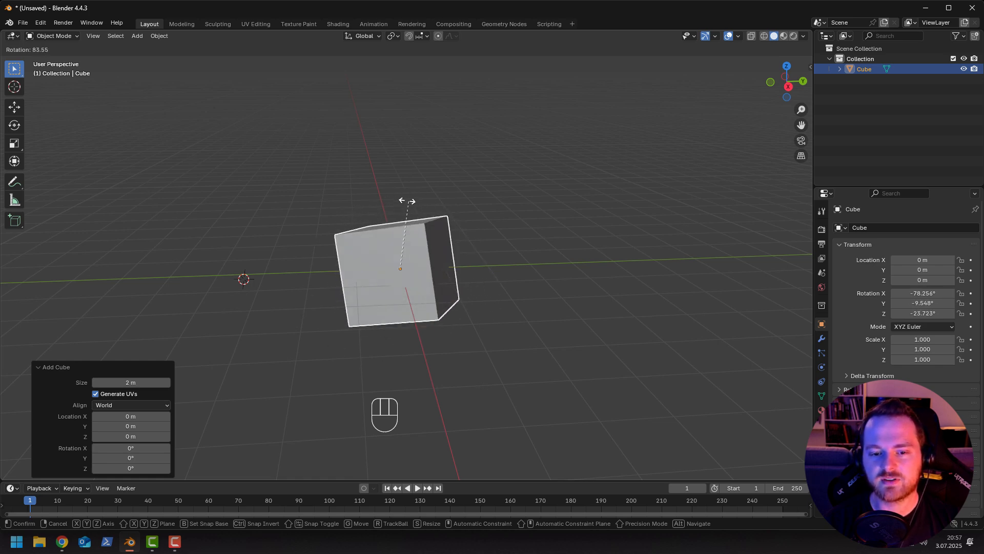
right_click(302, 292)
middle_drag(316, 281, 309, 294)
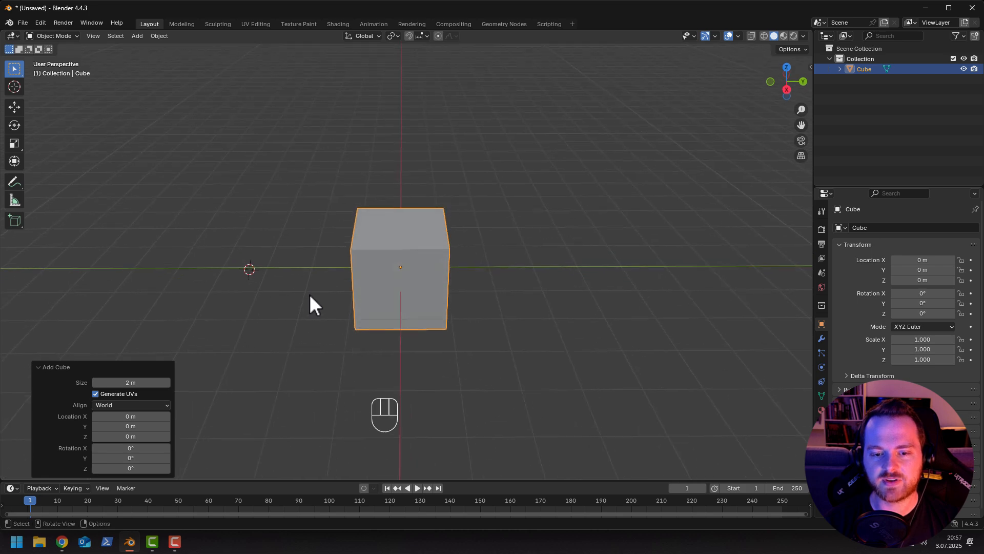
key(s)
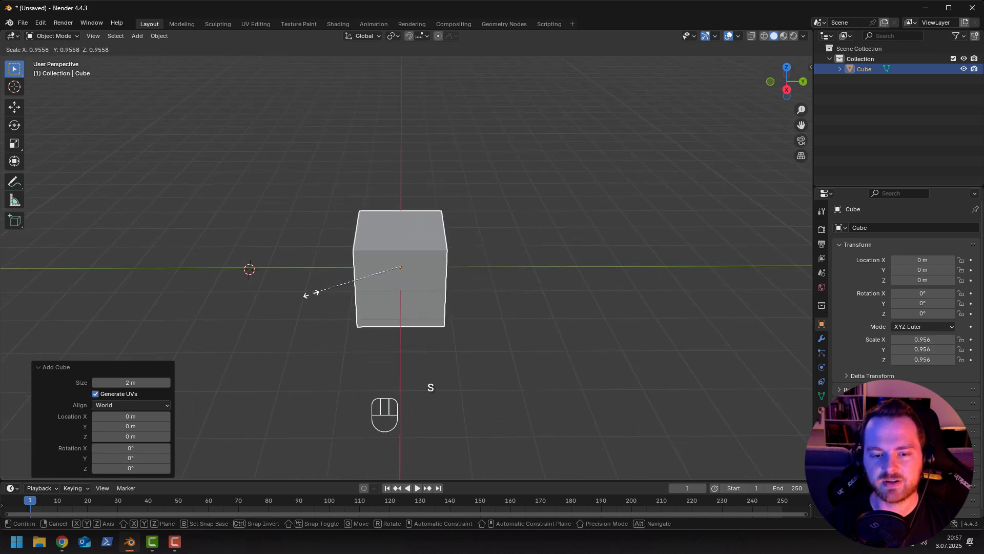
right_click(283, 308)
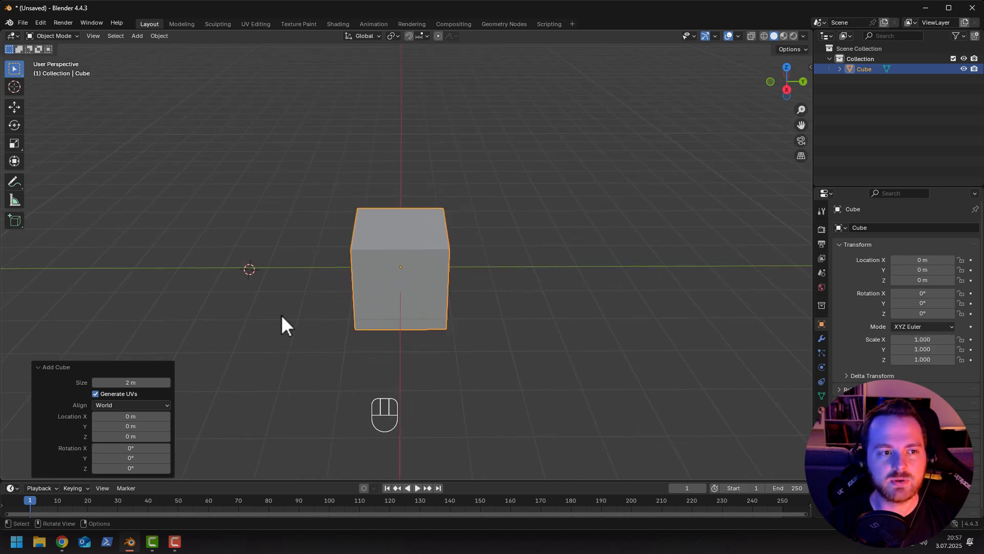
Move all of the cube's geometry 1 m up along Z in Edit Mode and return to Object Mode.
key(Tab)
key(g)
key(z)
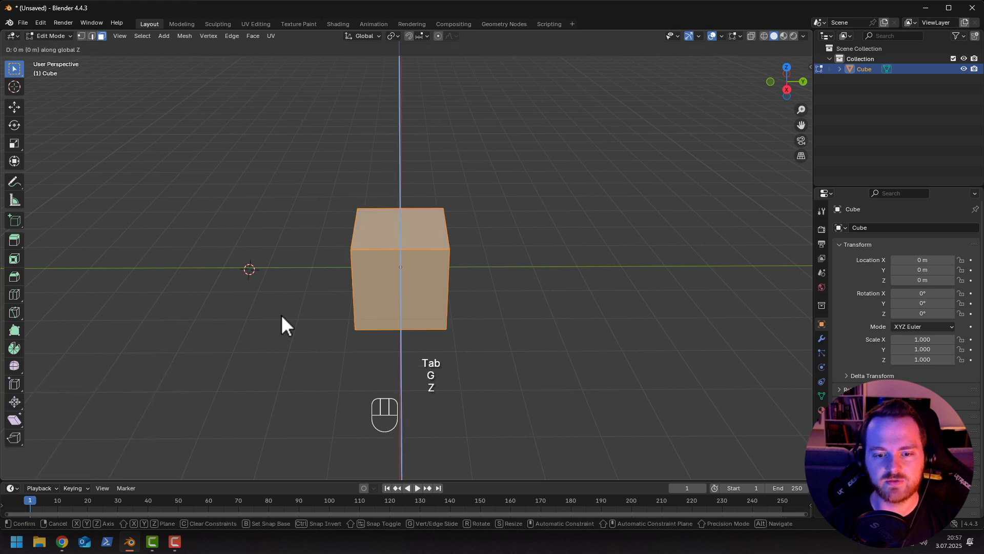
ctrl+click(281, 286)
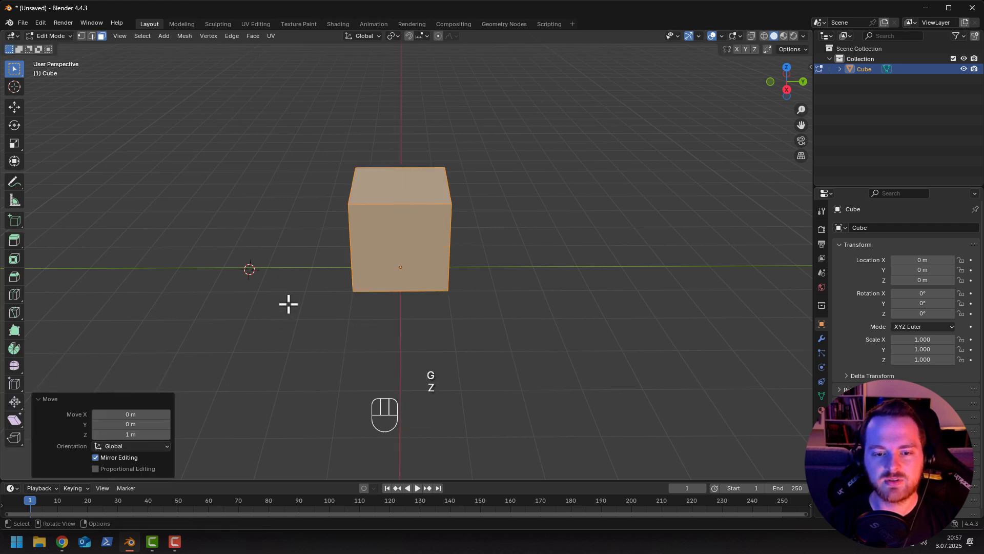
key(Tab)
Scale the cube to about 0.842 around its origin point in Object Mode.
middle_drag(283, 282, 226, 257)
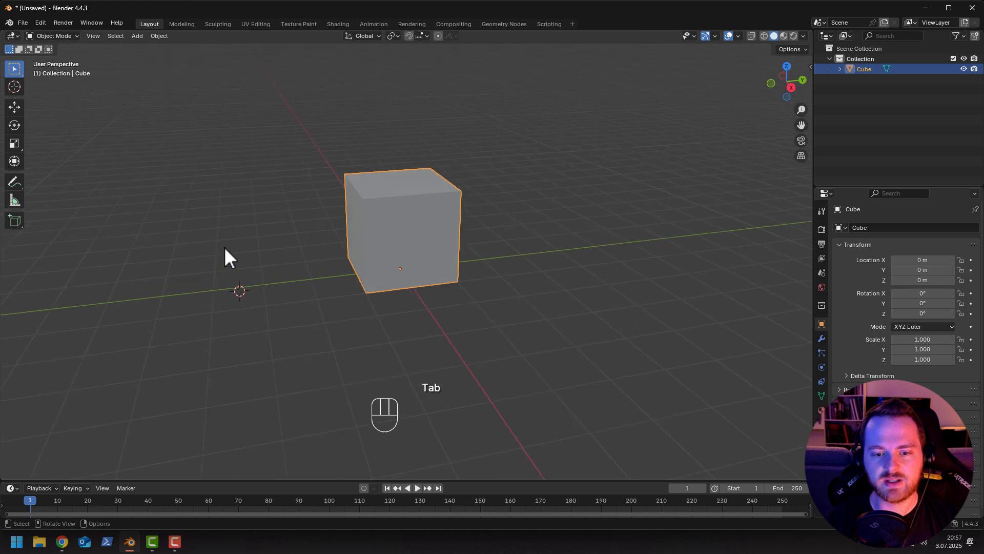
key(s)
click(252, 245)
Rotate the cube about 2.73° around its origin point and undo the rotation.
key(r)
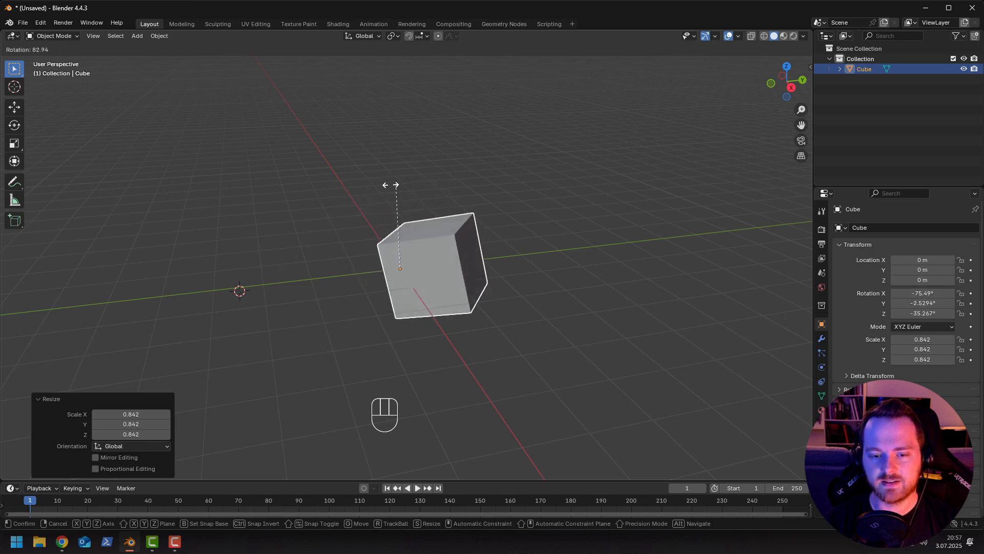
click(292, 255)
middle_drag(292, 254, 272, 250)
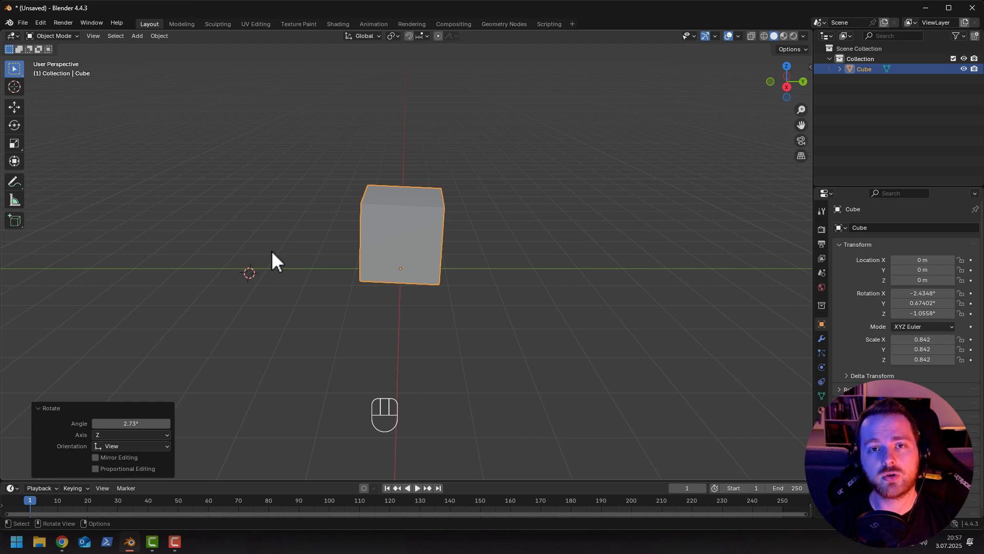
middle_drag(256, 247, 275, 237)
key(ctrl+z)
Scale the cube's geometry along X to about 0.175 in Edit Mode to make a thin slab.
key(Tab)
key(s)
key(x)
click(382, 235)
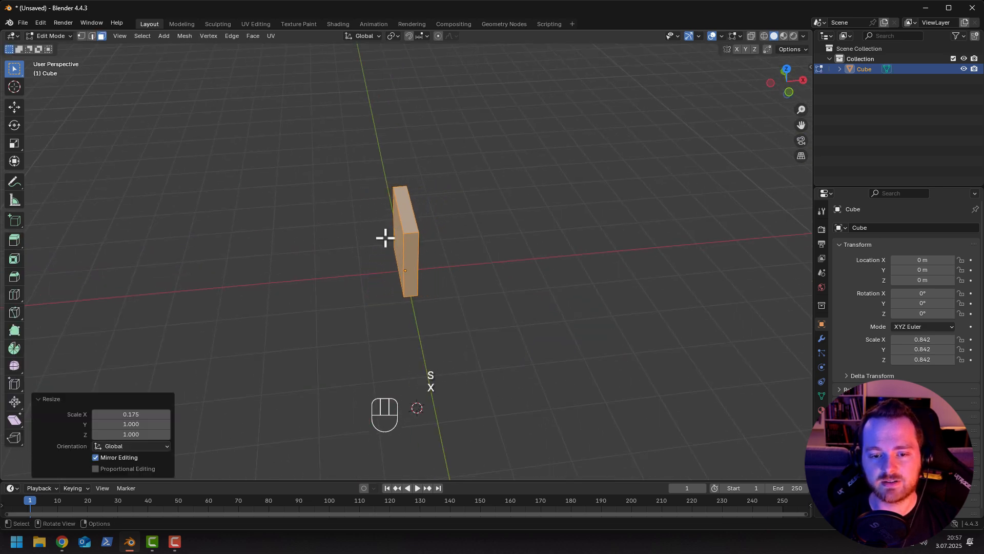
Raise the slab's top face along Z to make it taller, and return to Object Mode.
key(3)
click(404, 220)
key(g)
key(z)
click(334, 233)
middle_drag(334, 233, 279, 256)
key(Tab)
shift+middle_drag(318, 193, 316, 234)
scroll(306, 269, up, 3)
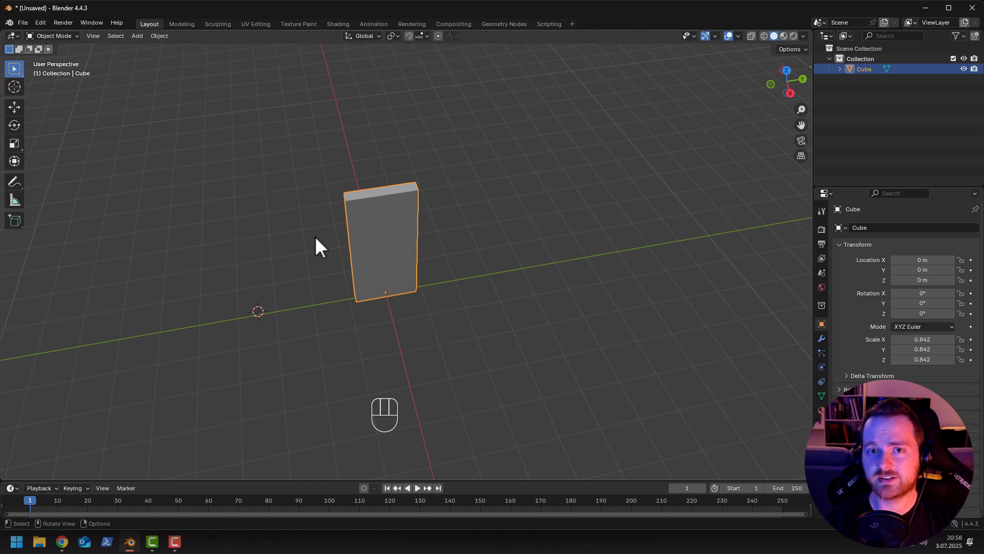
Try rotating the slab around the Z axis about its origin point.
key(r)
key(z)
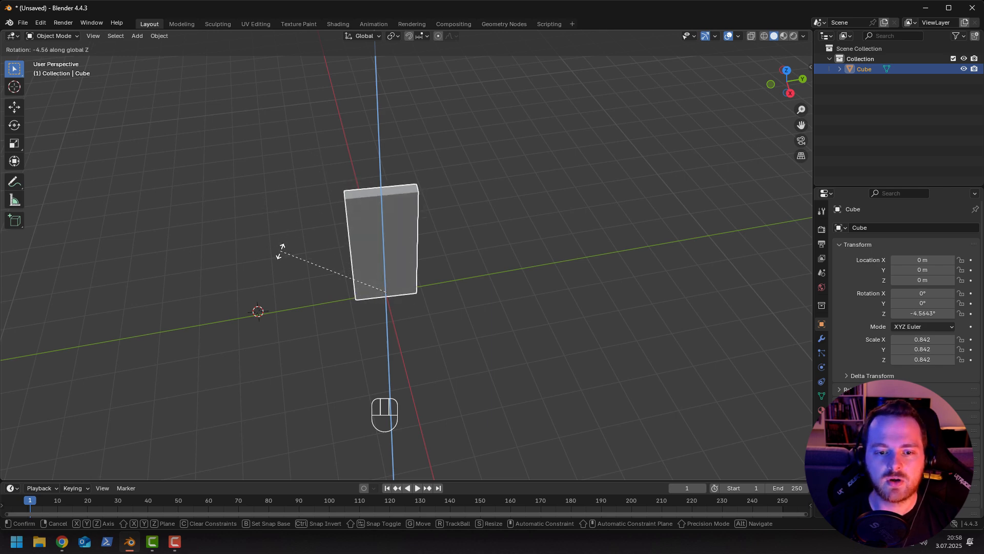
key(Escape)
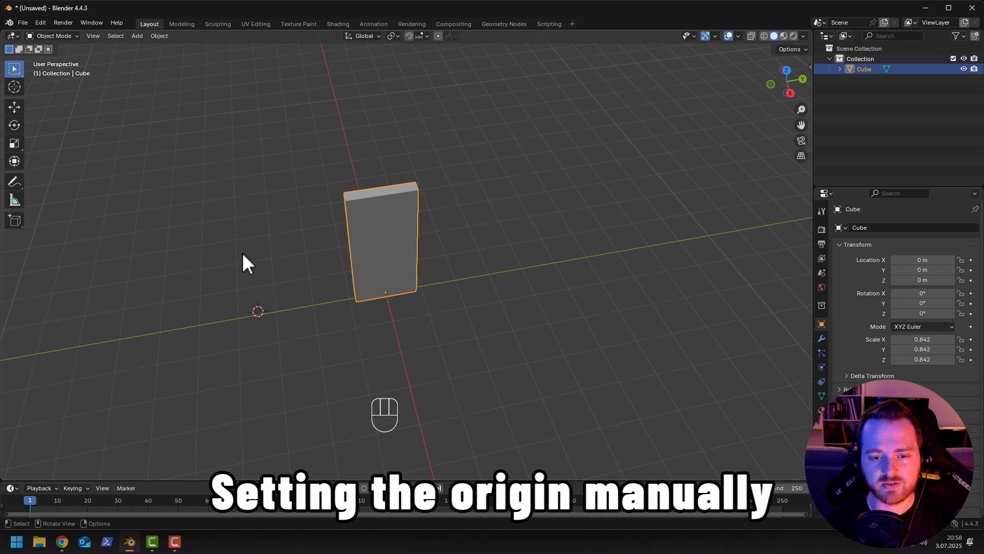
Select all of the slab's geometry in Edit Mode and move it 1 m along Y, away from its origin point.
key(Tab)
key(a)
key(g)
key(x)
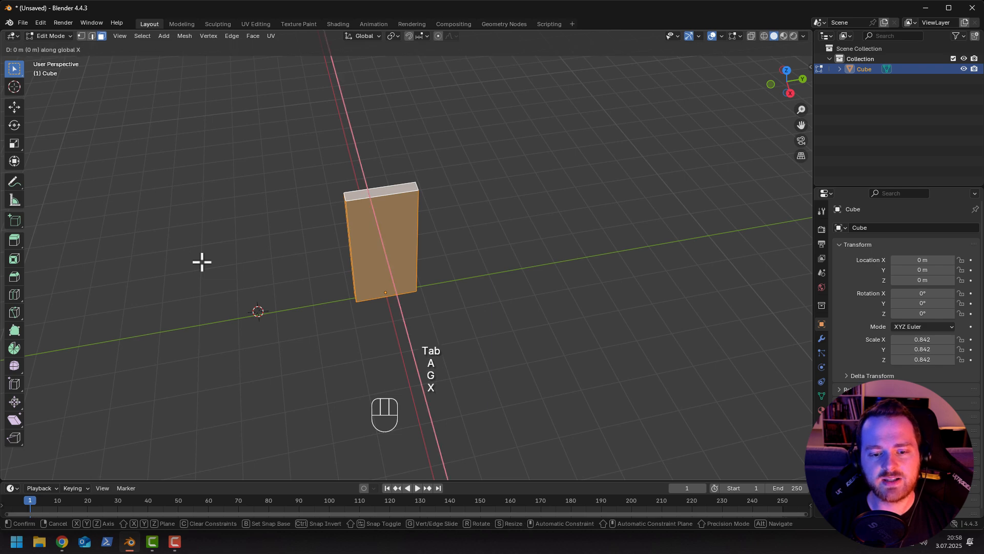
key(y)
key(ctrl)
click(231, 252)
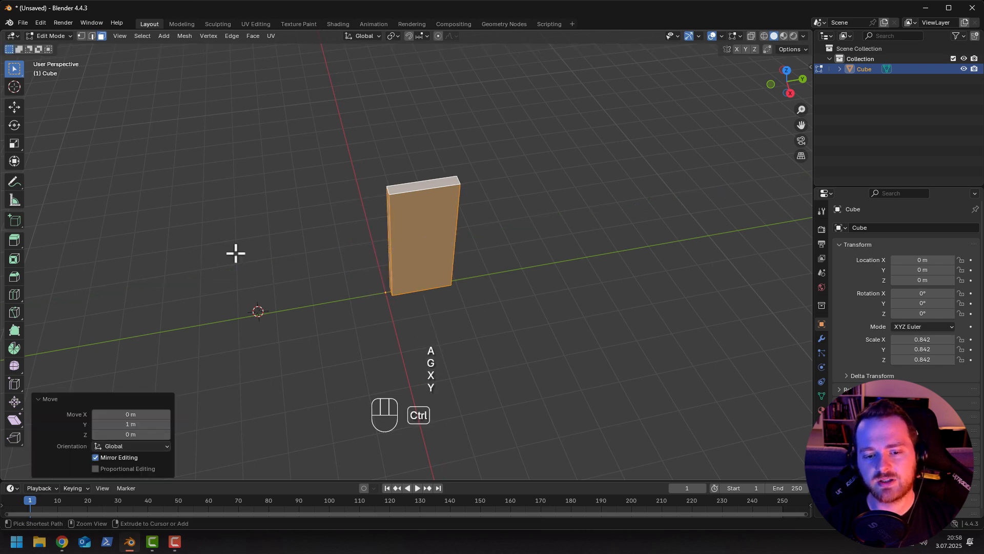
scroll(330, 354, up, 2)
shift+middle_drag(329, 353, 337, 300)
scroll(331, 292, up, 5)
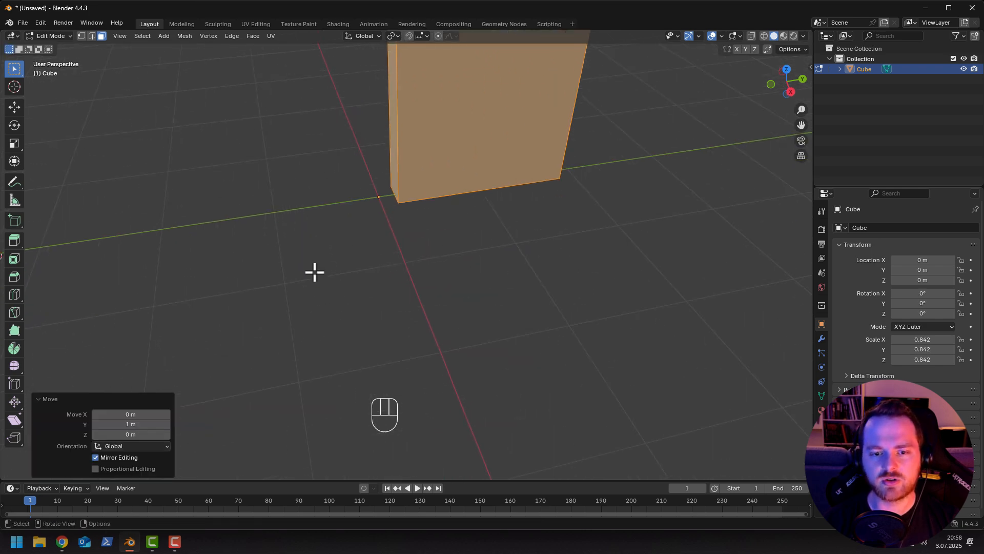
Move the slab's geometry back along Y until its narrow side meets the origin point, and return to Object Mode.
shift+middle_drag(295, 223, 287, 266)
key(g)
key(y)
key(x)
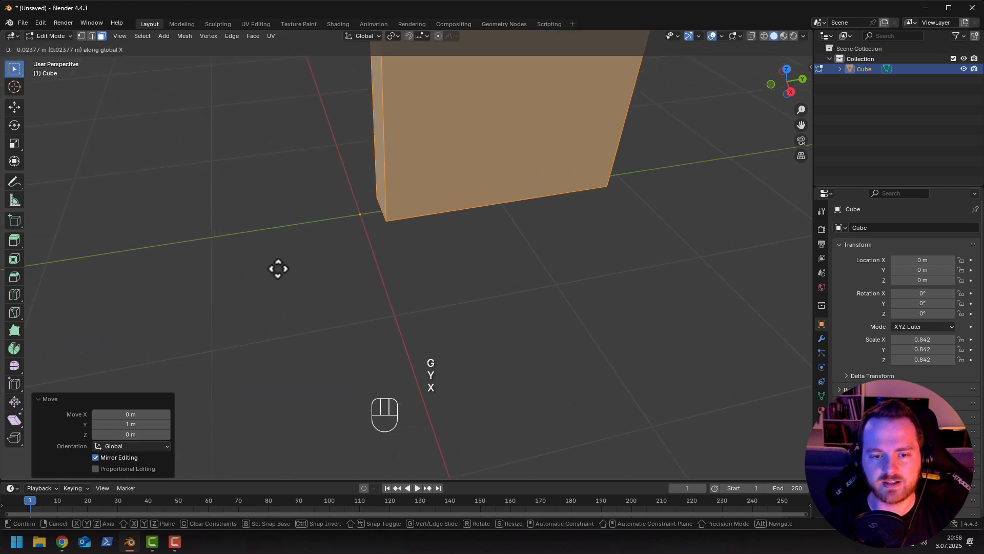
key(y)
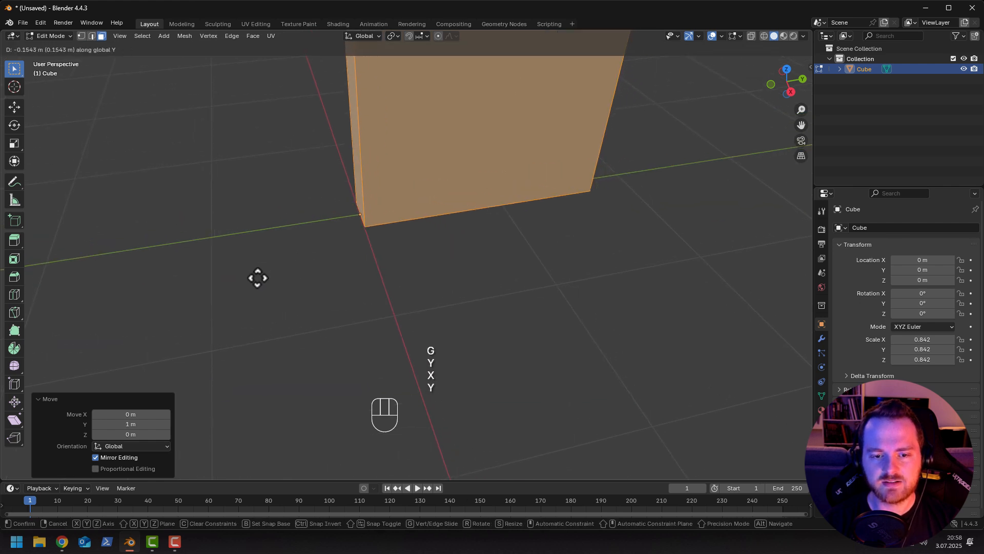
click(266, 268)
scroll(276, 229, down, 5)
shift+middle_drag(275, 229, 318, 281)
key(Tab)
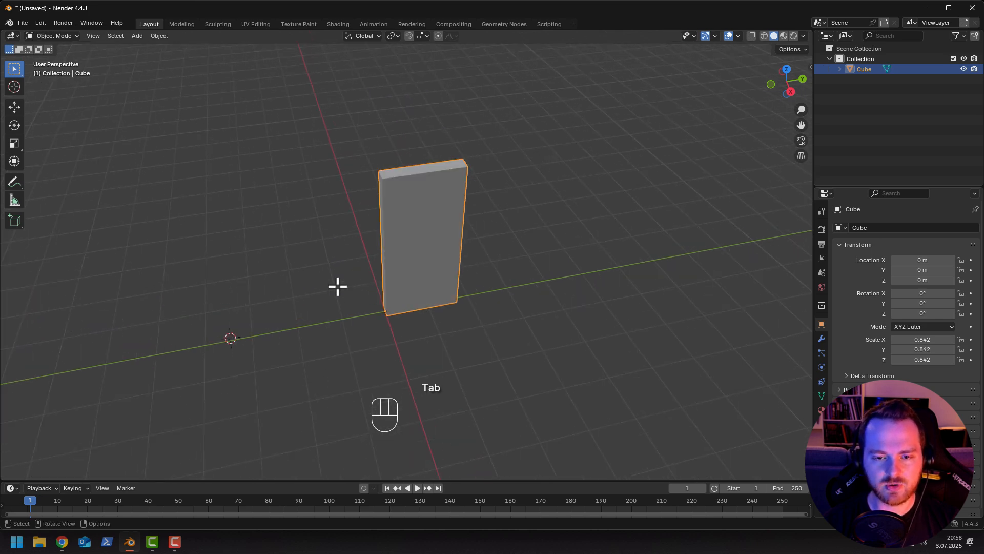
Try rotating the slab around the Z axis about the origin point at its narrow side.
key(r)
key(z)
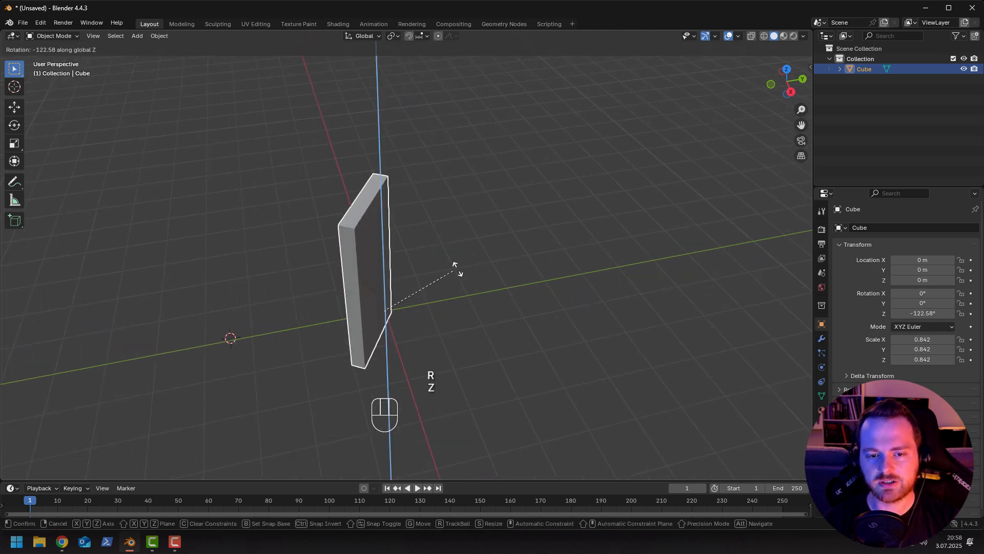
right_click(305, 282)
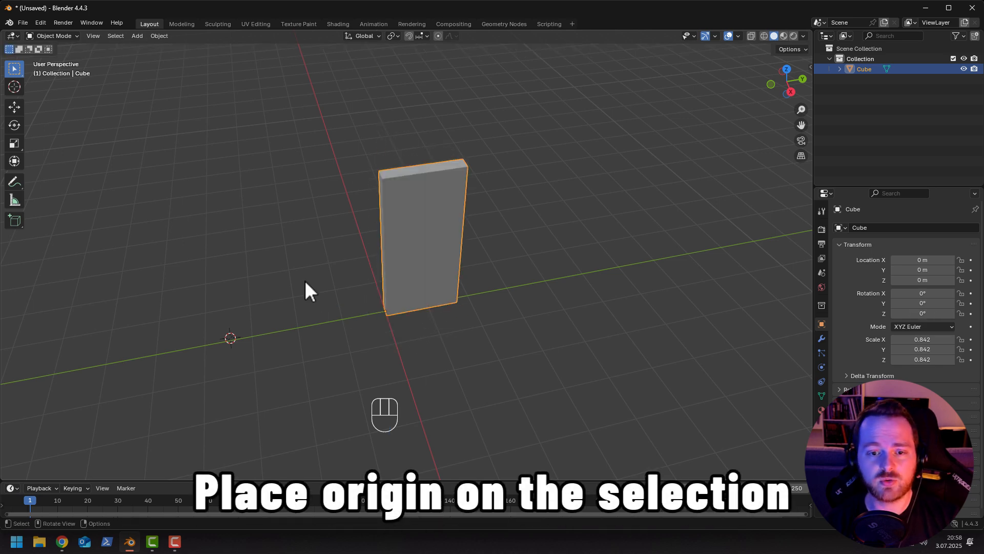
middle_drag(260, 300, 328, 293)
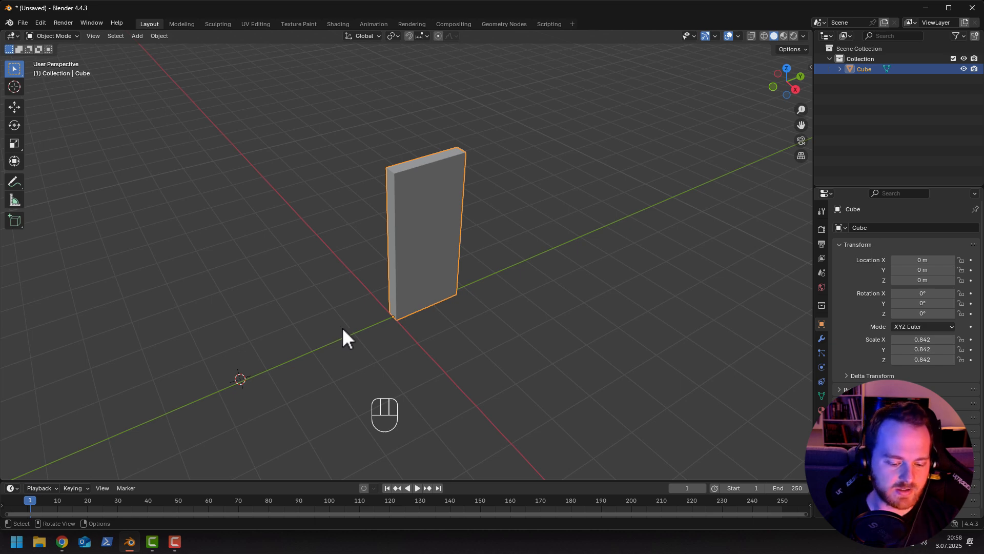
Select the slab's narrow side face in Edit Mode and snap the 3D cursor to the selected face.
key(Tab)
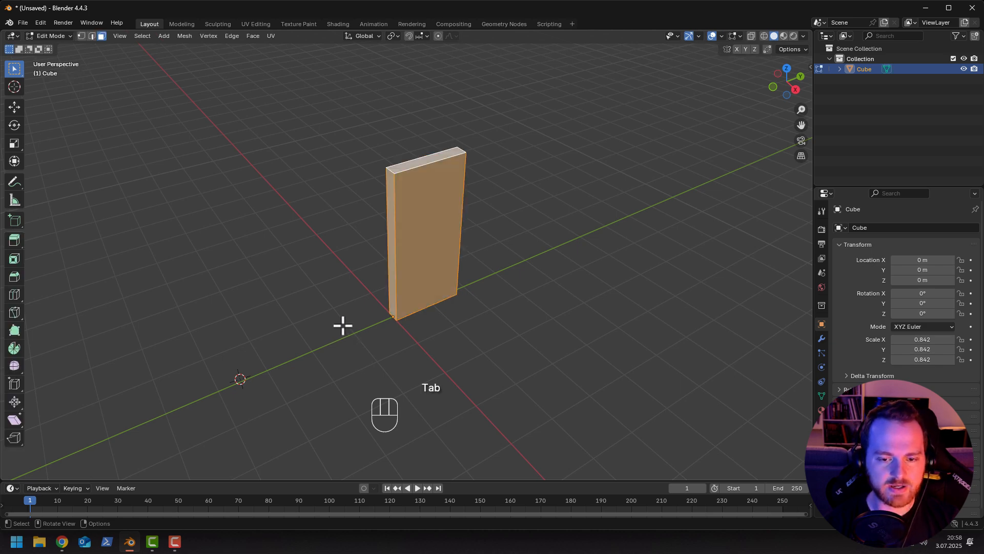
click(391, 279)
mouse_move(310, 309)
middle_down()
mouse_move(338, 290)
mouse_move(332, 301)
mouse_move(334, 283)
mouse_move(325, 302)
middle_up()
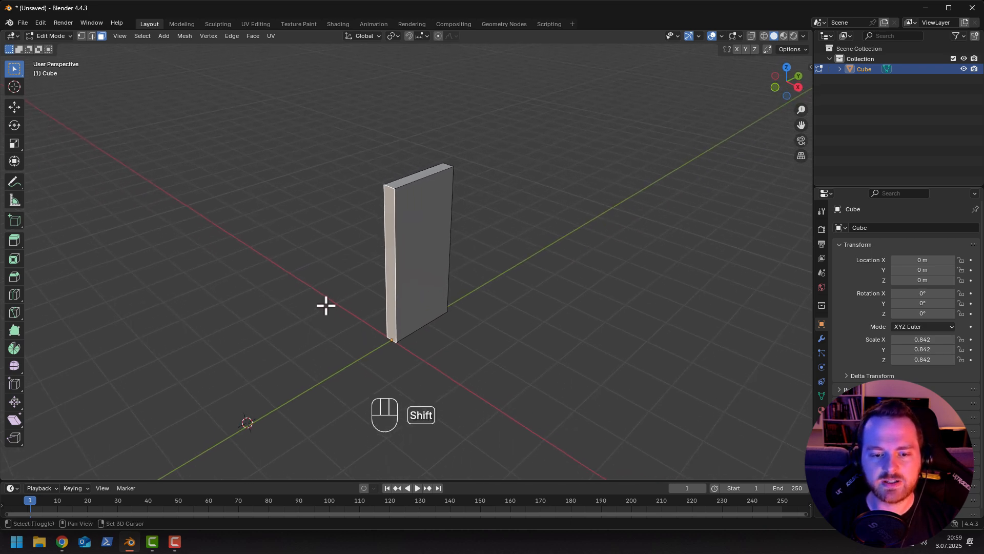
key(shift)
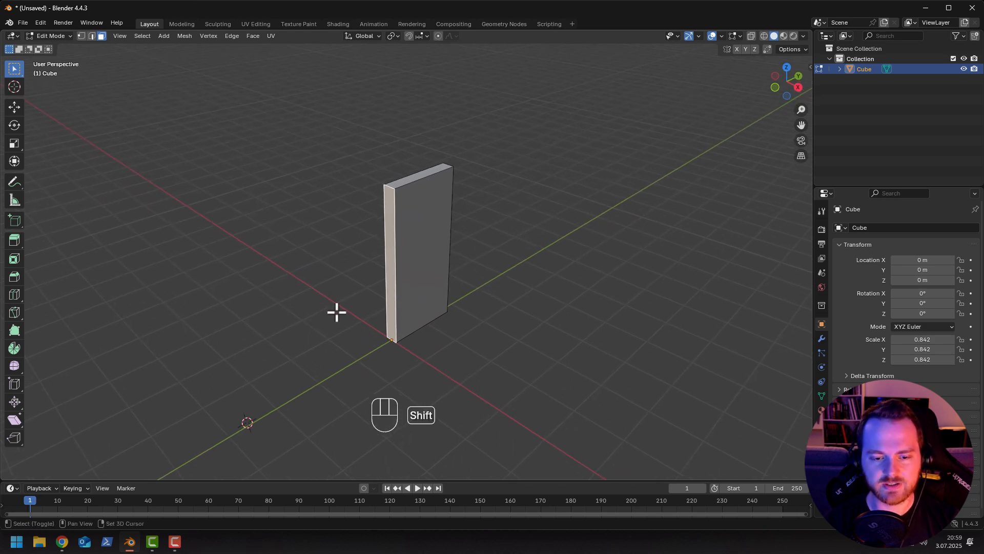
key(shift+s)
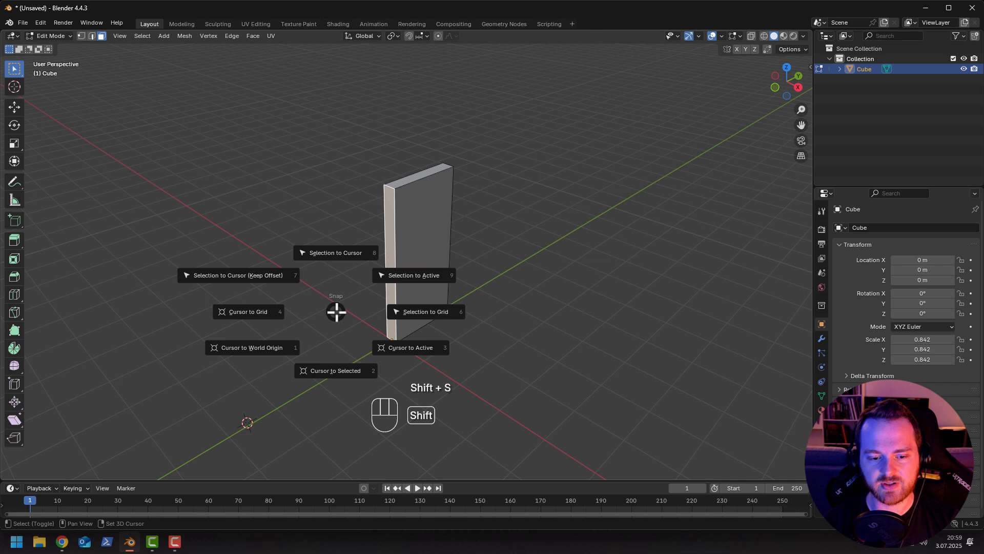
click(325, 370)
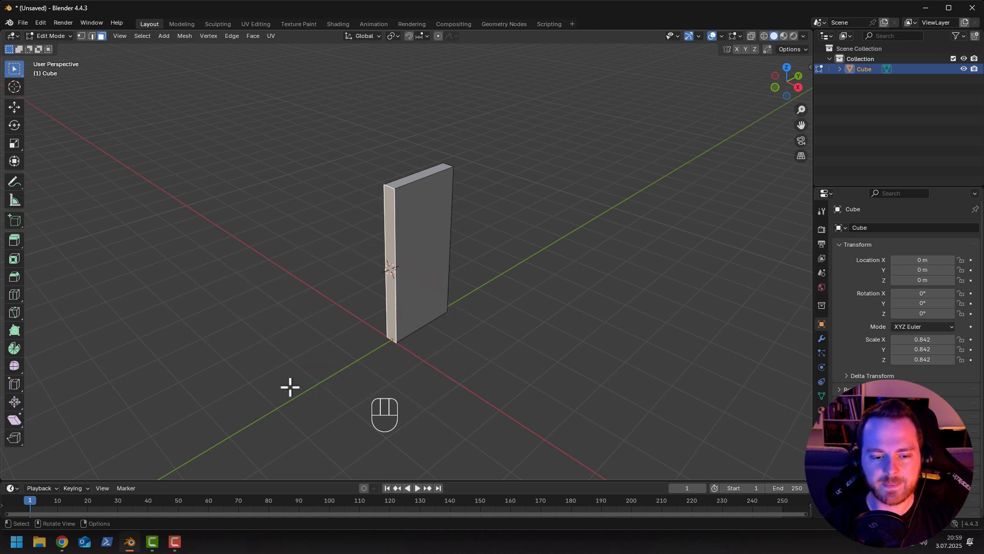
Add the opposite narrow side face to the selection and snap the 3D cursor to the midpoint of both faces.
scroll(344, 294, up, 3)
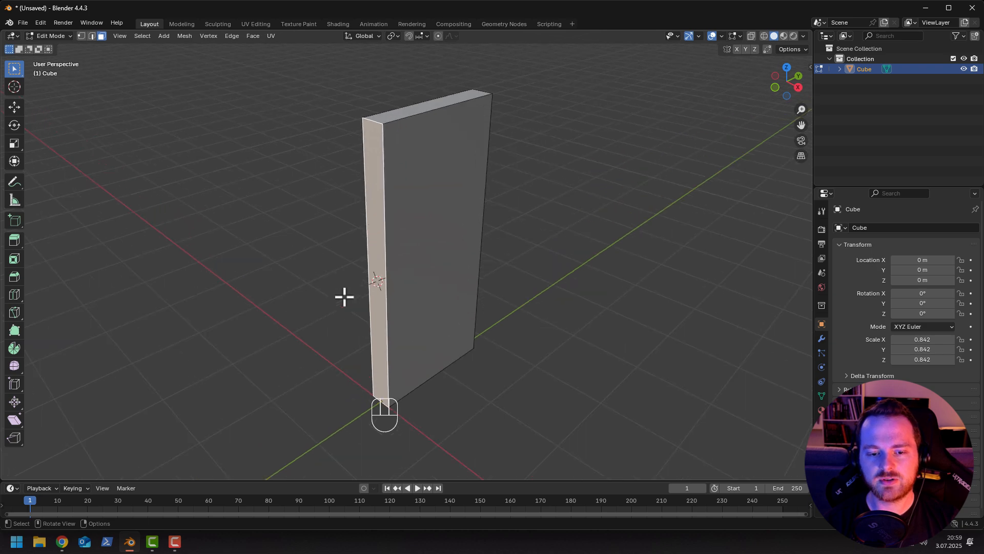
middle_drag(345, 294, 261, 264)
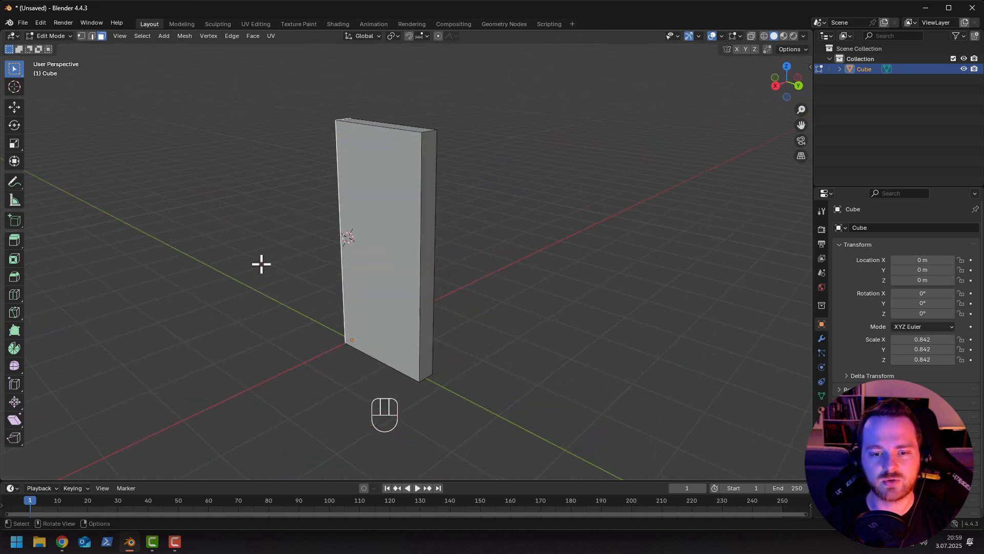
shift+click(431, 235)
key(shift+s)
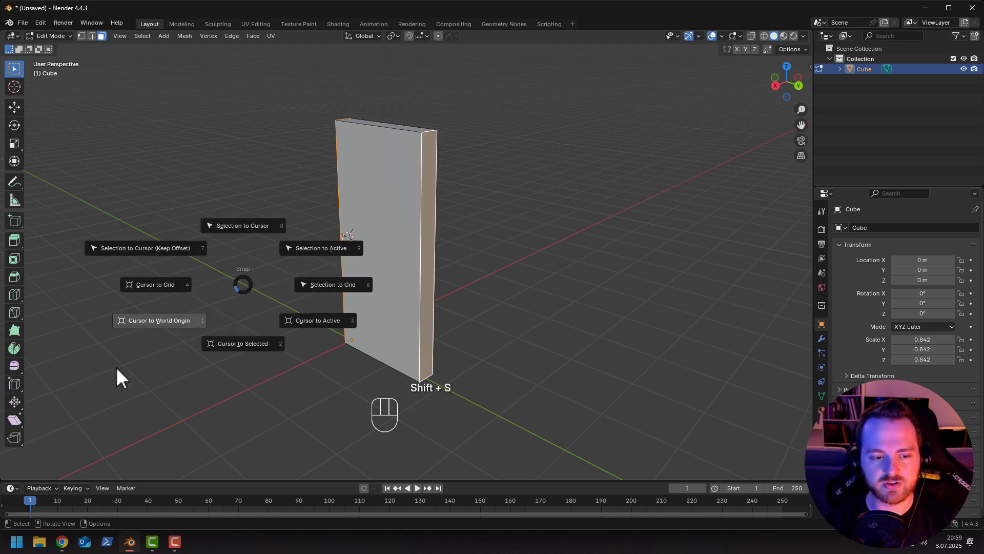
click(242, 344)
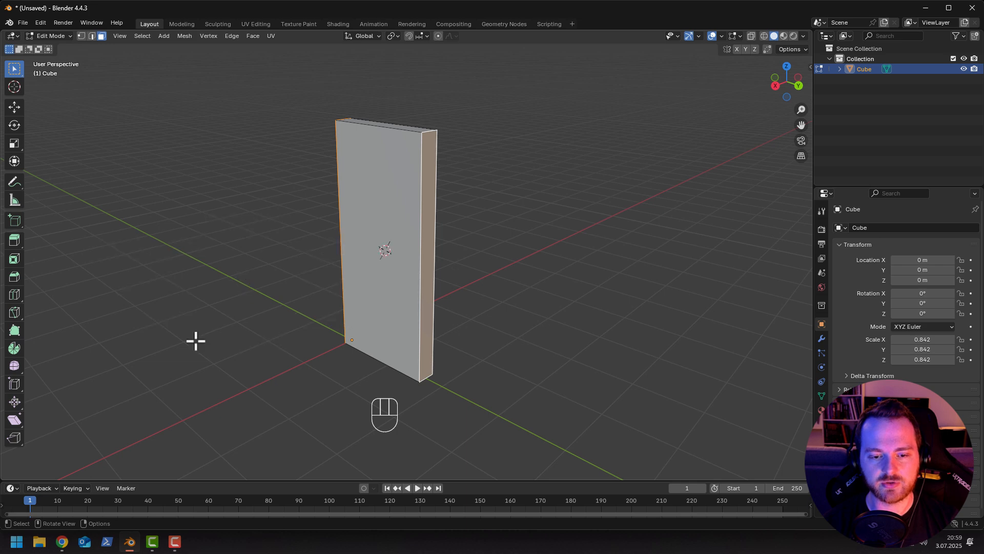
middle_drag(195, 340, 262, 309)
middle_drag(316, 248, 341, 266)
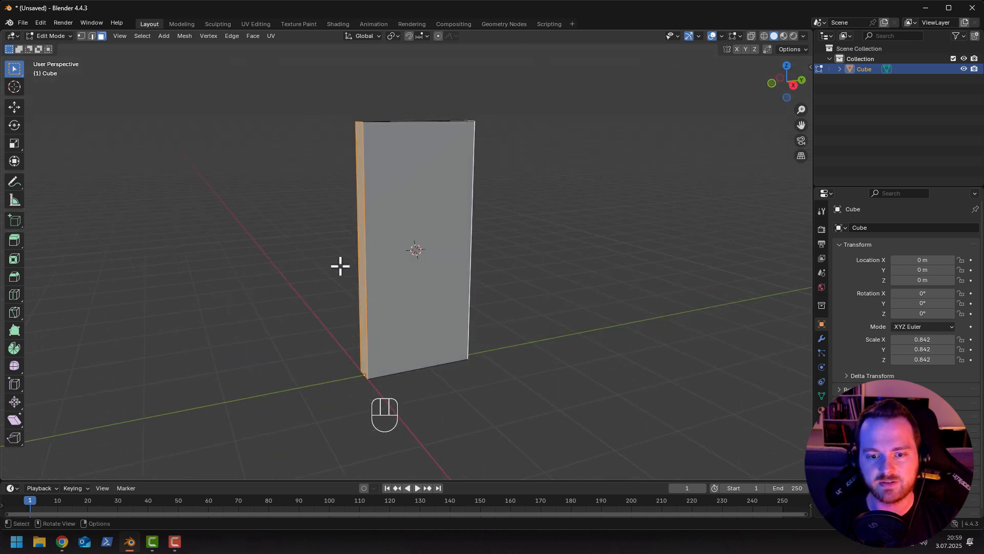
Select only the narrow side face nearest the world origin and snap the 3D cursor back to its centre.
middle_drag(328, 266, 339, 258)
click(374, 239)
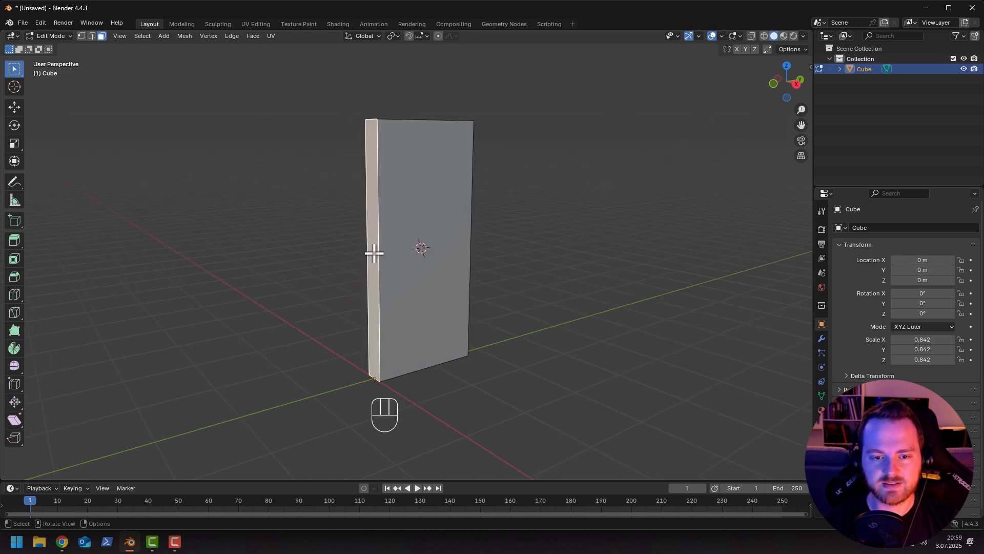
key(shift+s)
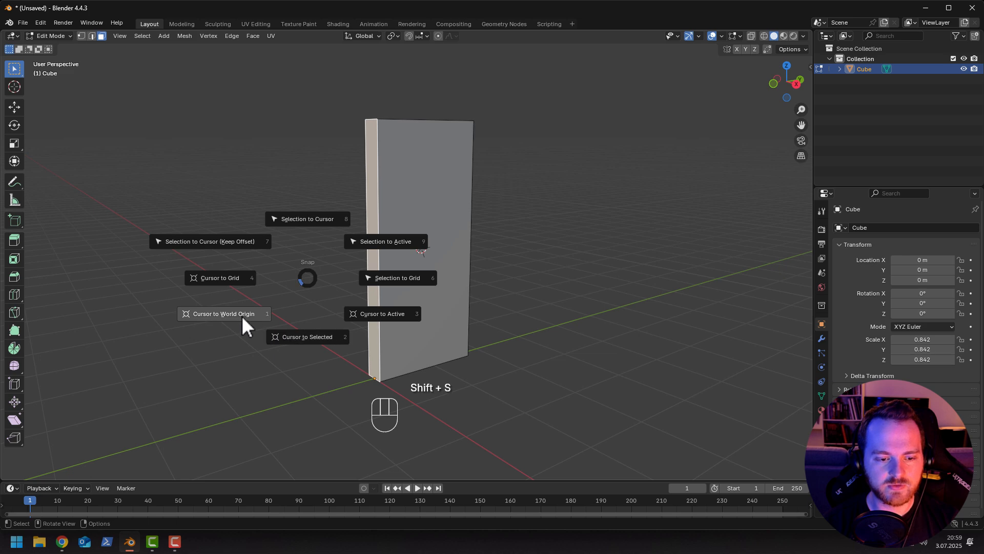
click(304, 349)
middle_drag(250, 312, 266, 315)
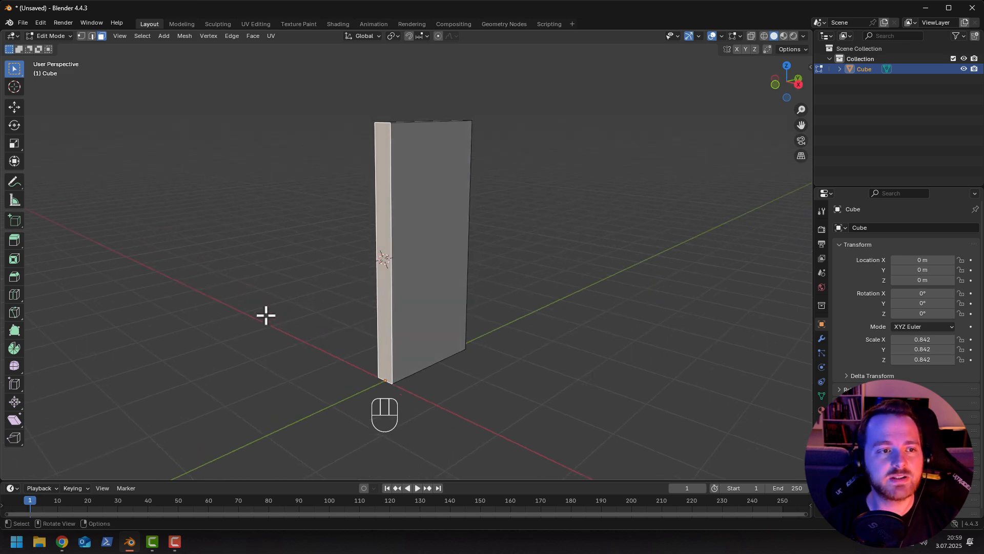
Return to Object Mode and set the slab's origin to the 3D cursor.
key(Tab)
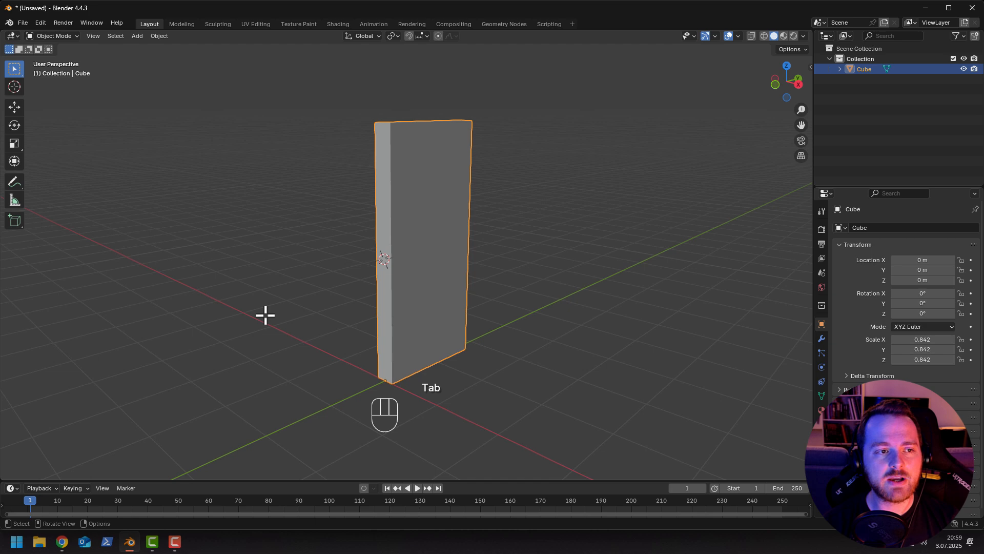
click(159, 36)
mouse_move(168, 58)
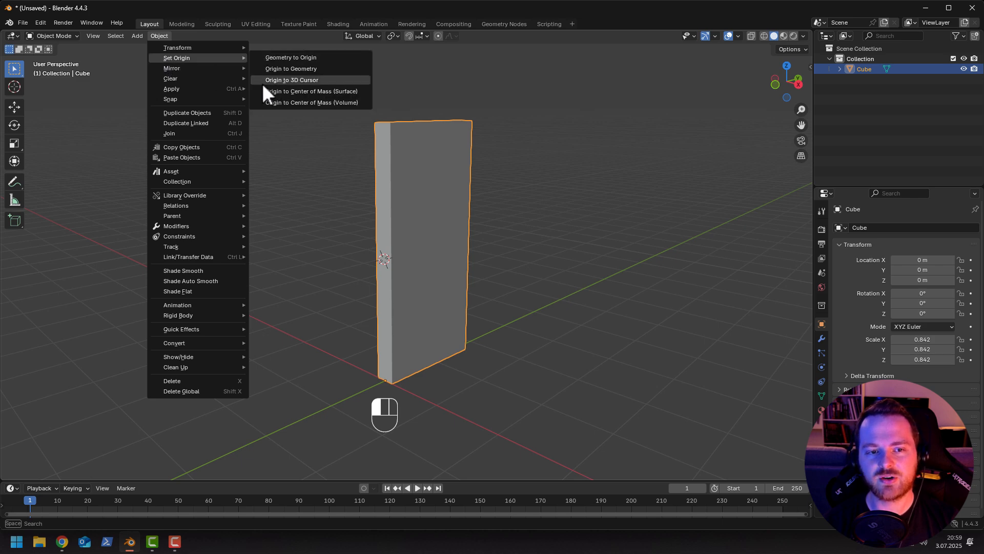
click(291, 79)
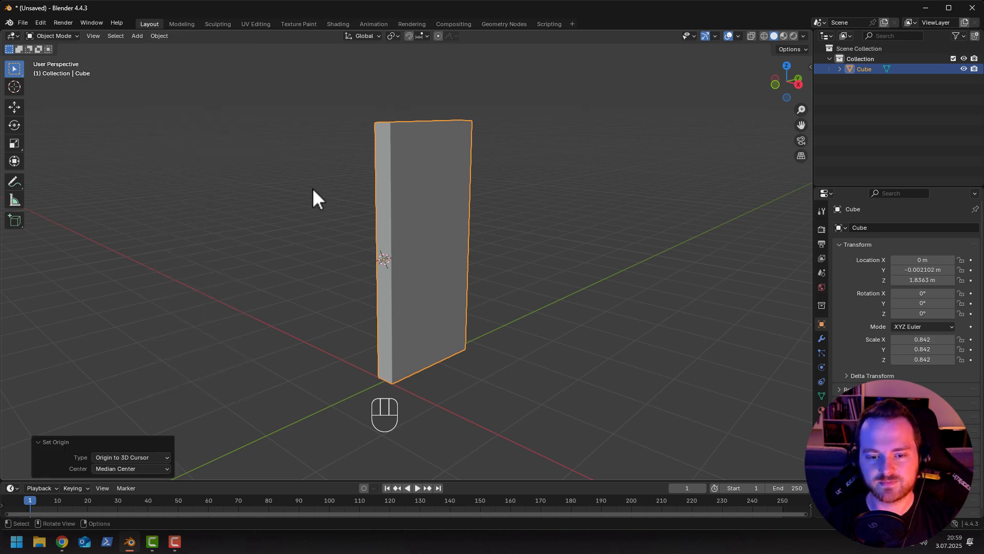
middle_drag(312, 187, 338, 205)
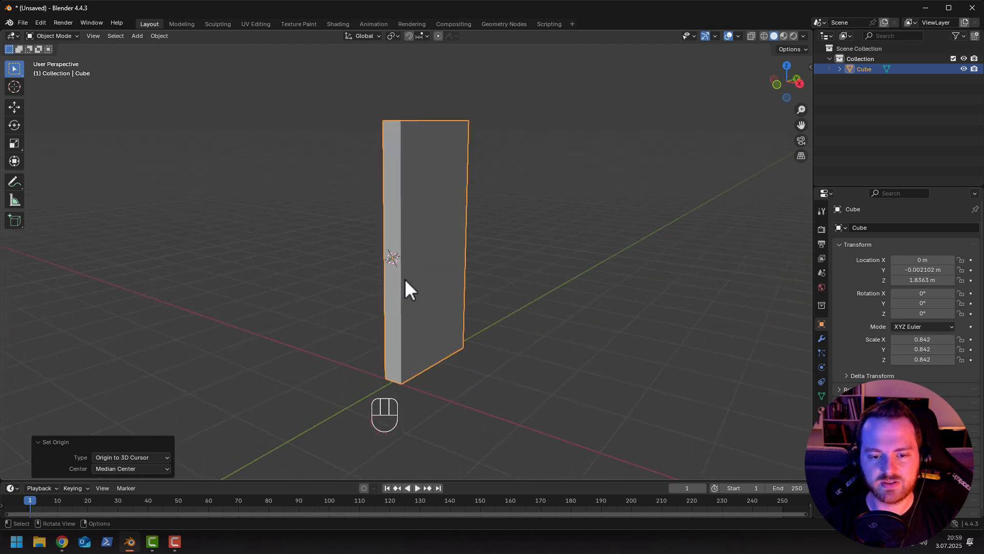
Place the 3D cursor away from the slab and try rotating the slab around Z about its new origin point.
middle_drag(314, 325, 358, 317)
shift+right_click(218, 325)
key(Tab)
key(e)
key(Tab)
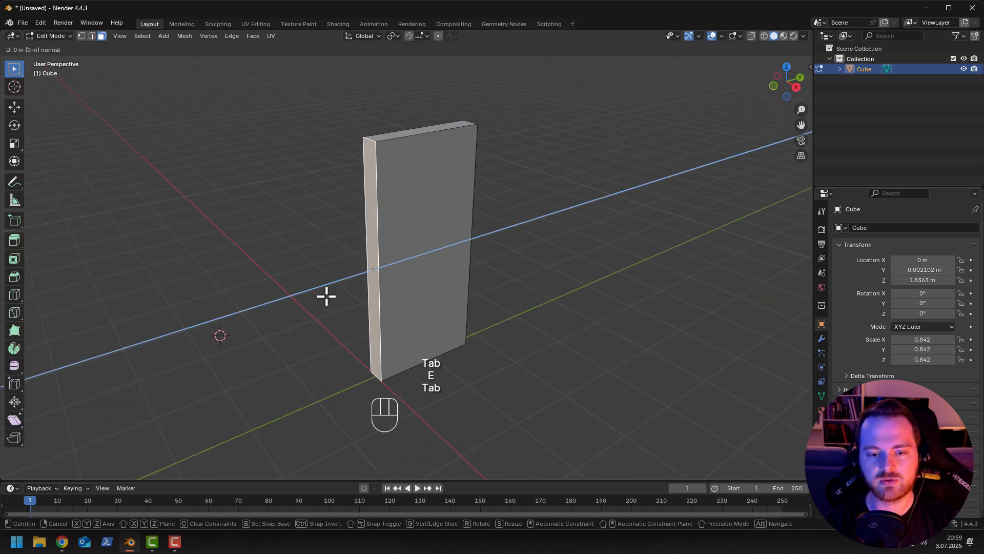
key(Tab)
key(r)
key(z)
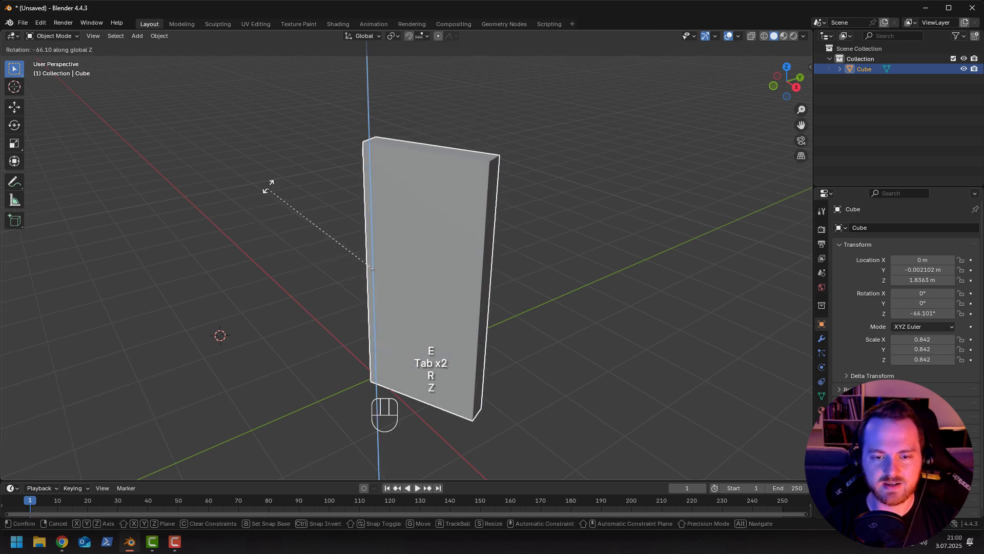
right_click(280, 251)
Select one top corner vertex on the slab's narrow side, snap the 3D cursor to it, and return to Object Mode.
key(Tab)
key(1)
click(373, 148)
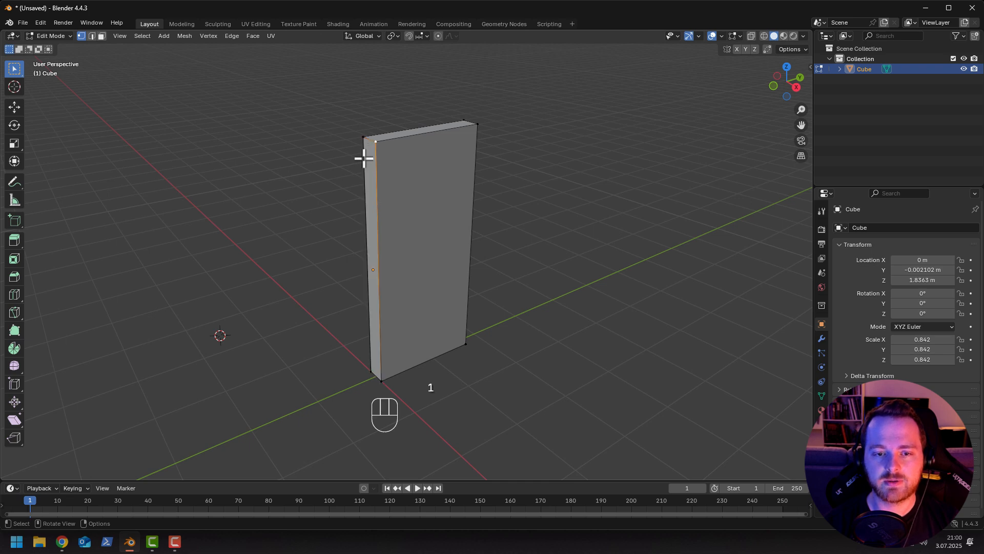
middle_drag(364, 154, 320, 192)
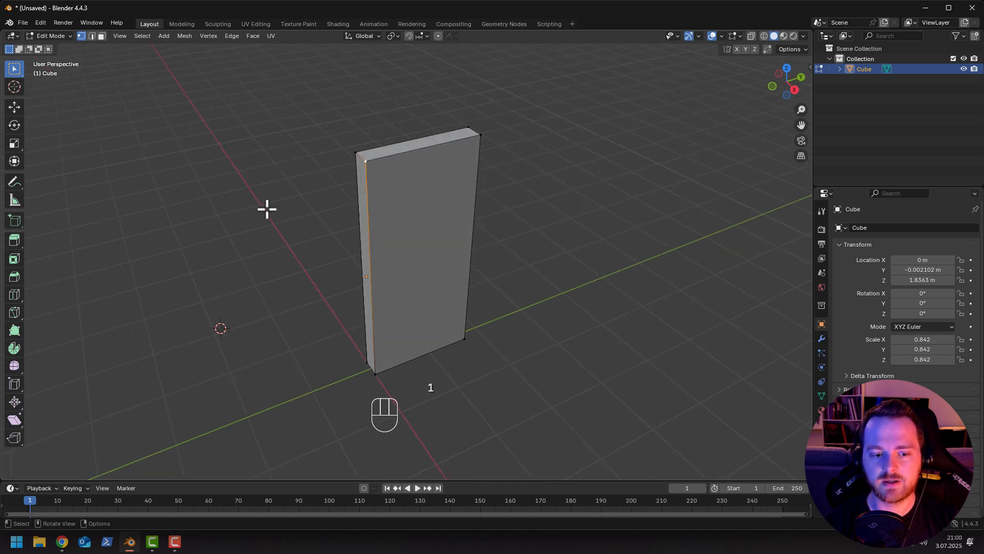
scroll(302, 249, up, 2)
shift+middle_drag(263, 205, 246, 226)
key(shift+s)
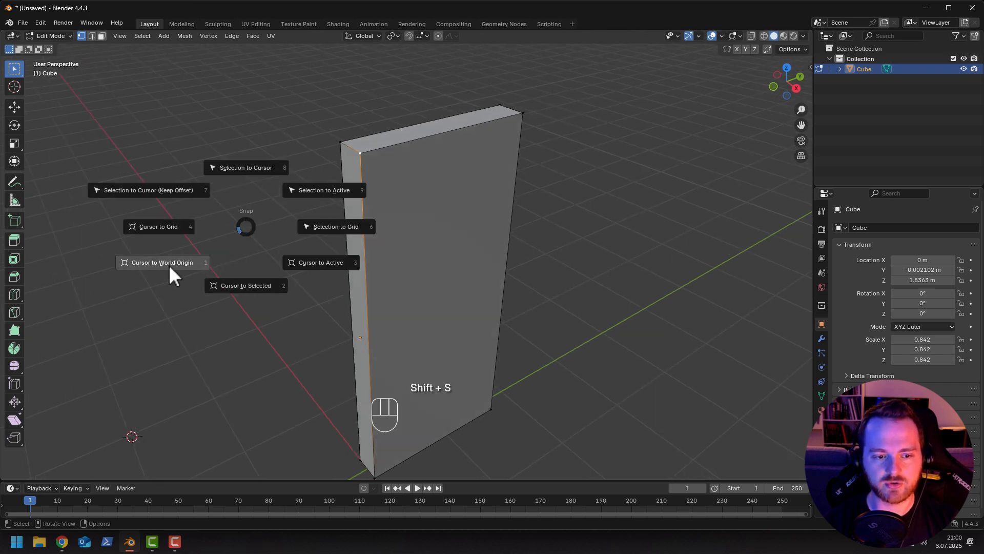
click(230, 287)
middle_drag(350, 156, 440, 164)
key(Tab)
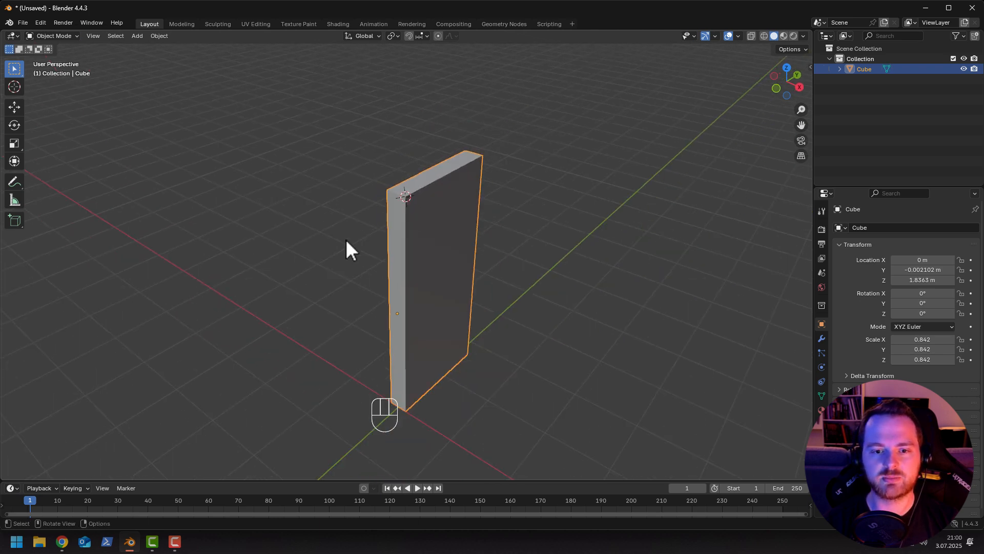
middle_drag(347, 249, 393, 223)
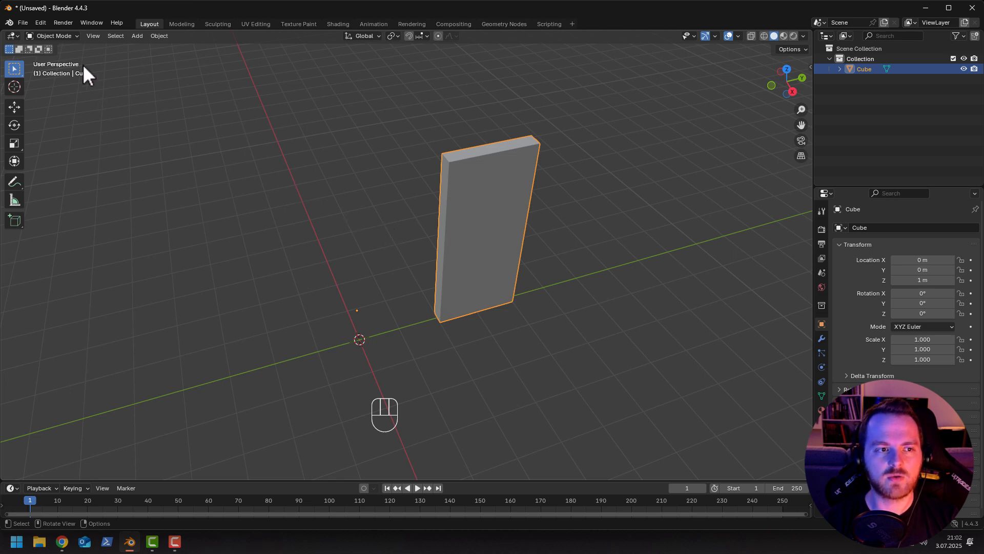
Set the slab's origin to its geometry using the median center, and try moving the slab along X.
click(154, 37)
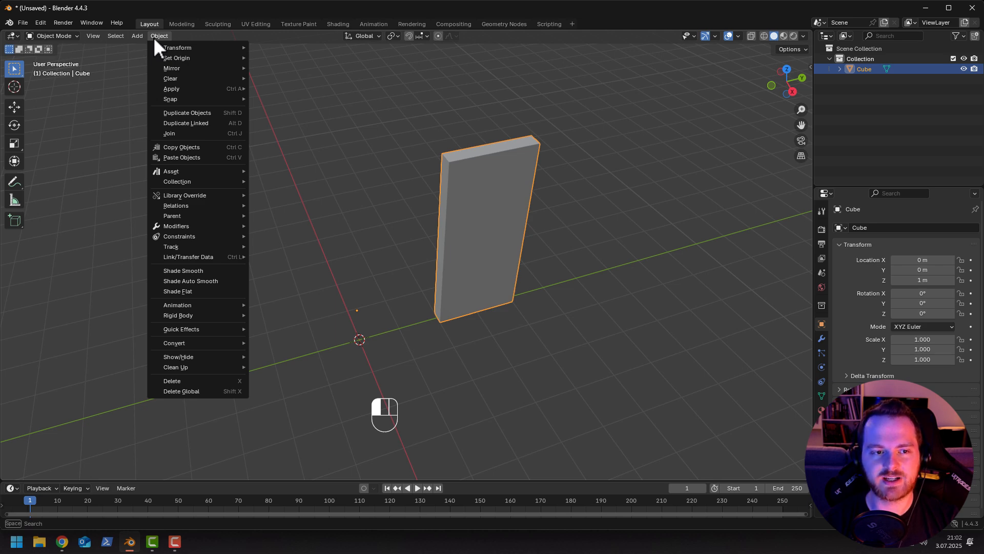
mouse_move(171, 58)
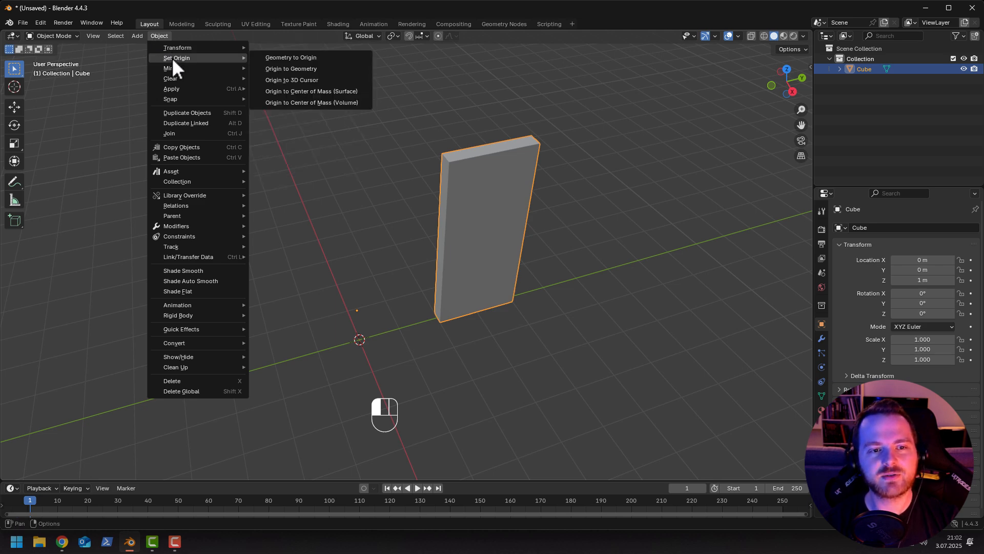
click(275, 70)
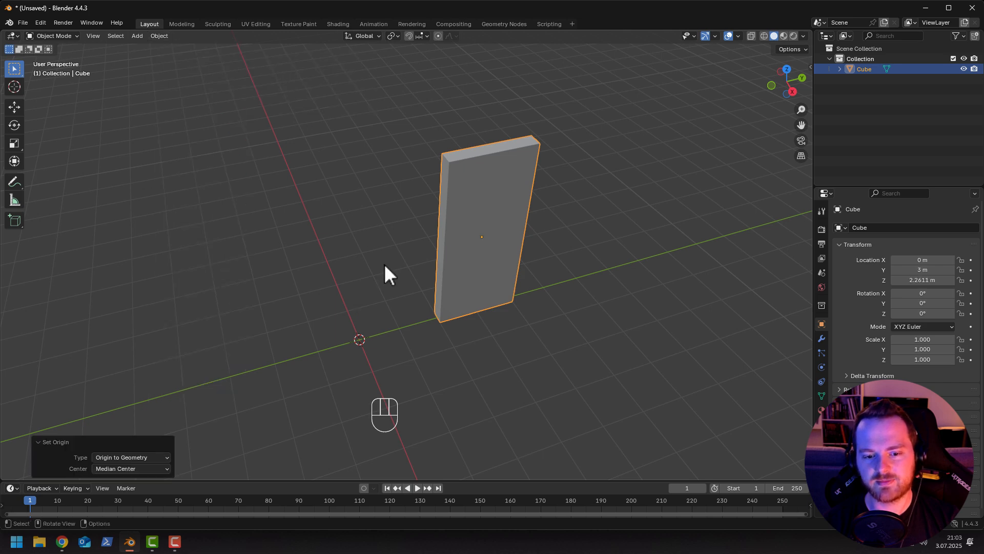
mouse_move(384, 265)
middle_down()
mouse_move(343, 233)
mouse_move(371, 214)
mouse_move(359, 269)
mouse_move(319, 268)
mouse_move(386, 268)
middle_up()
key(g)
key(x)
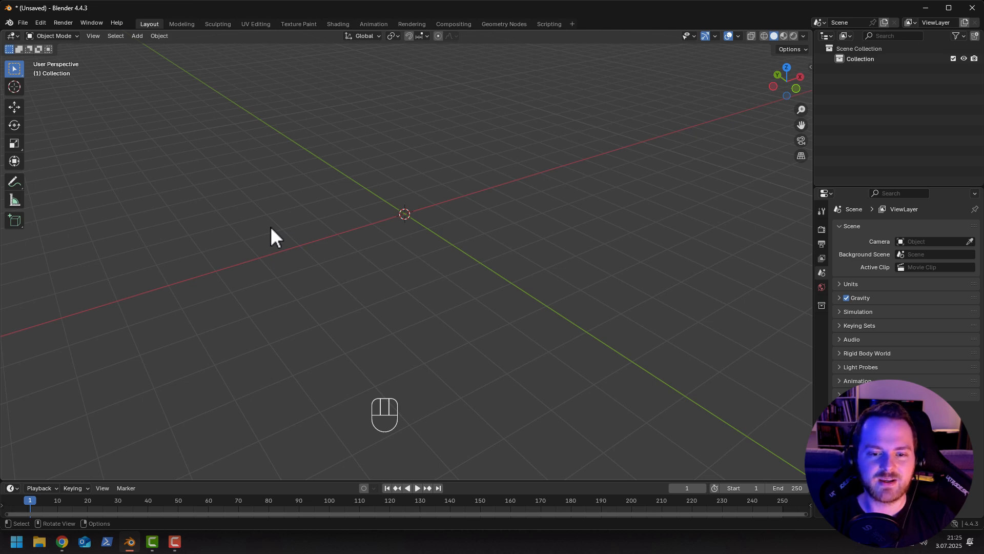
Add a 2 m cube at the world origin in the empty scene.
middle_drag(256, 226, 281, 244)
key(shift+a)
mouse_move(274, 234)
click(314, 244)
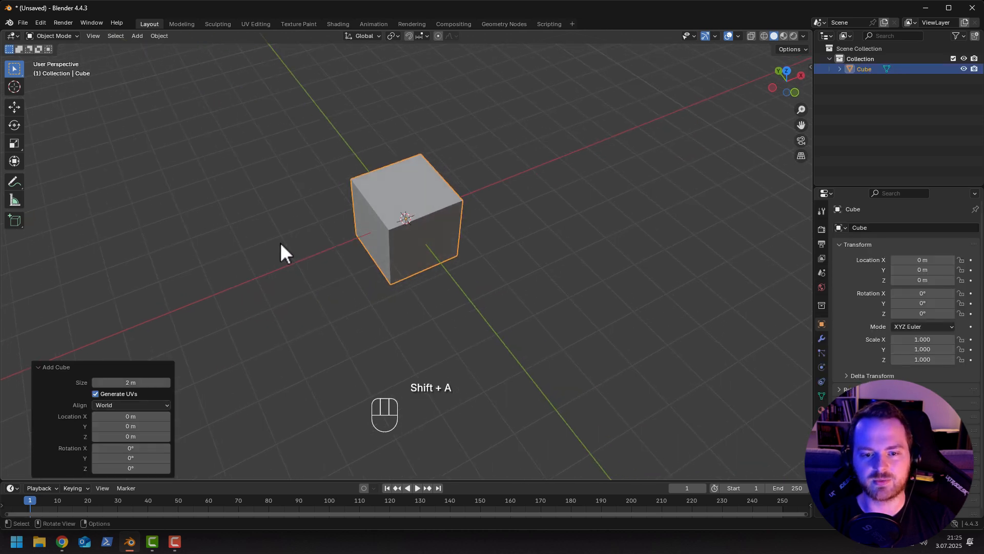
Enter Edit Mode with vertex selection and select two adjacent top corner vertices of the cube.
key(Tab)
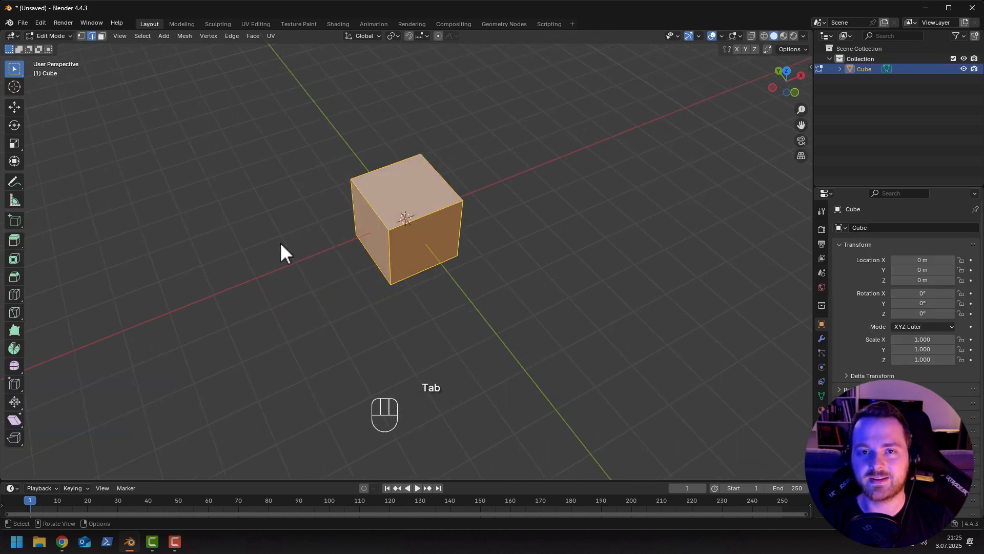
middle_drag(280, 242, 316, 239)
key(1)
click(411, 226)
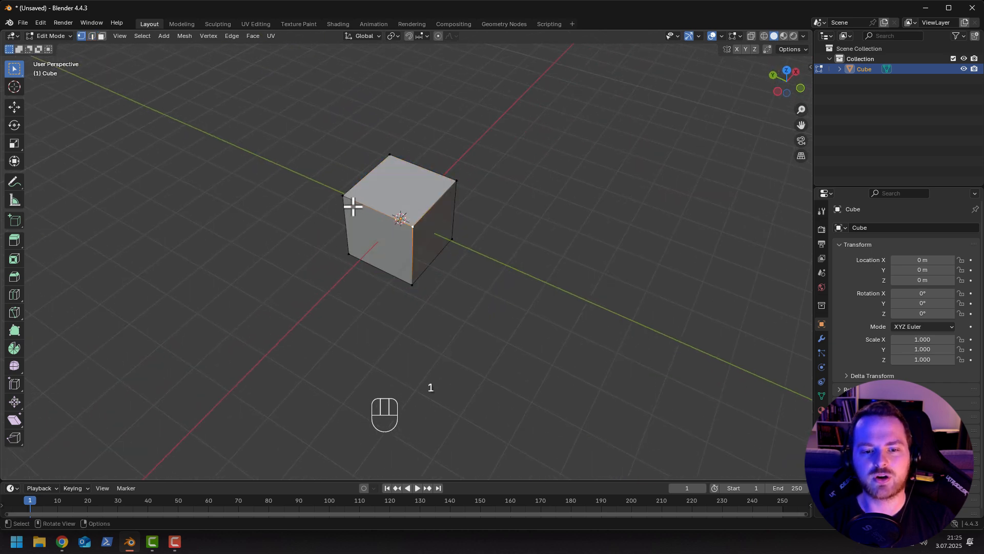
shift+click(341, 201)
middle_drag(341, 202, 316, 200)
key(s)
key(x)
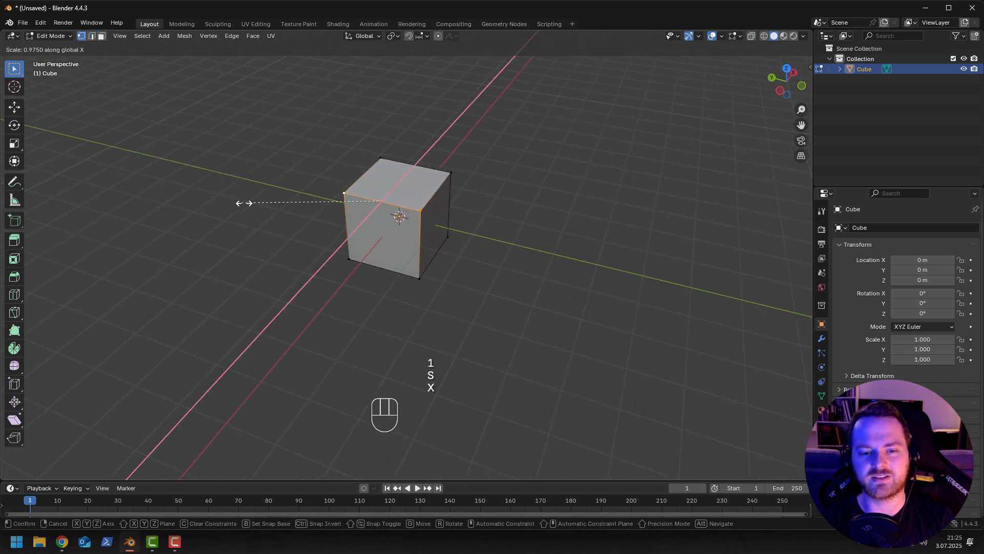
right_click(280, 210)
Scale the selected top edge along Y to about 0.53 and move it up along Z by about 0.56 m.
key(s)
key(y)
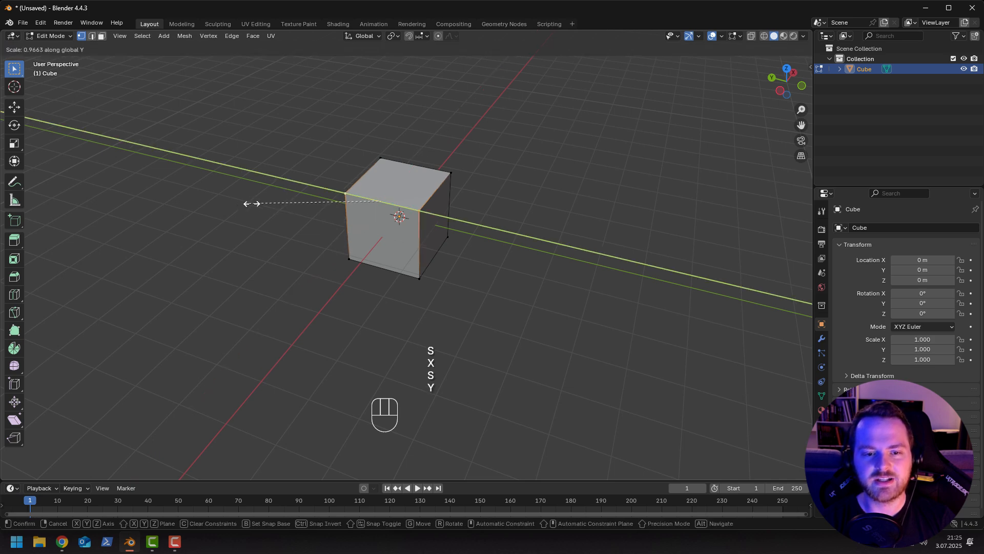
click(310, 203)
middle_drag(371, 215, 270, 212)
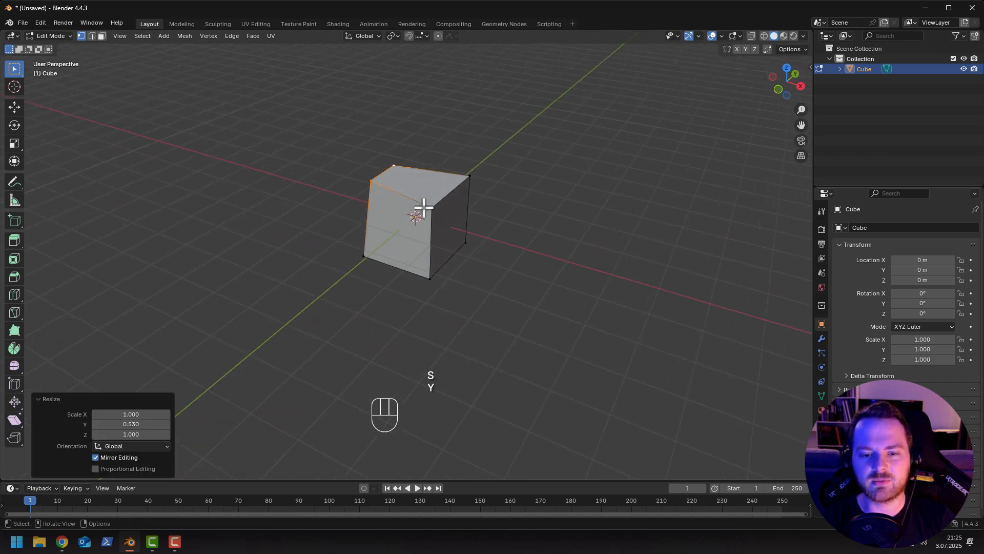
key(2)
key(g)
key(z)
click(378, 191)
middle_drag(378, 191, 352, 232)
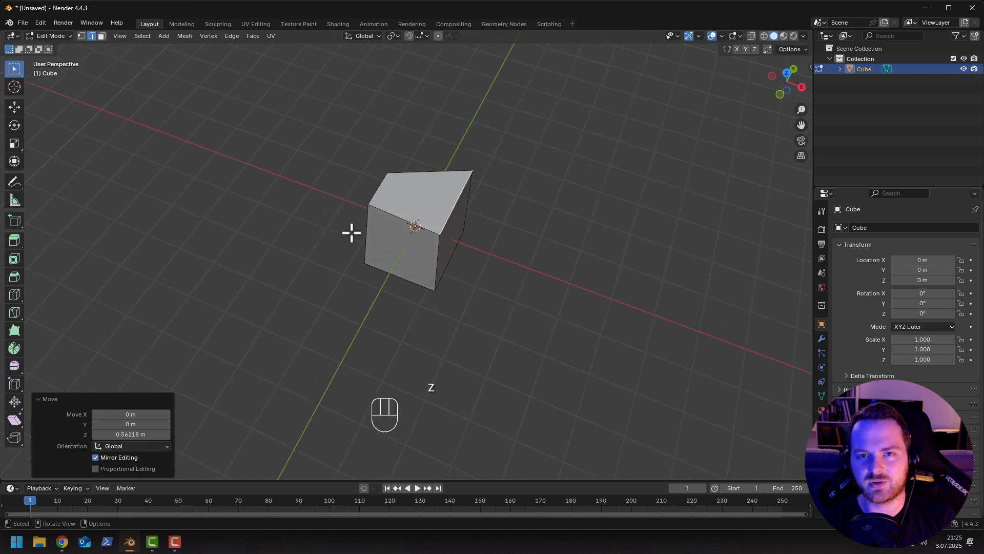
Add a 2 m cube inside the same mesh, move it along X beside the first shape, and scale it down.
key(shift+a)
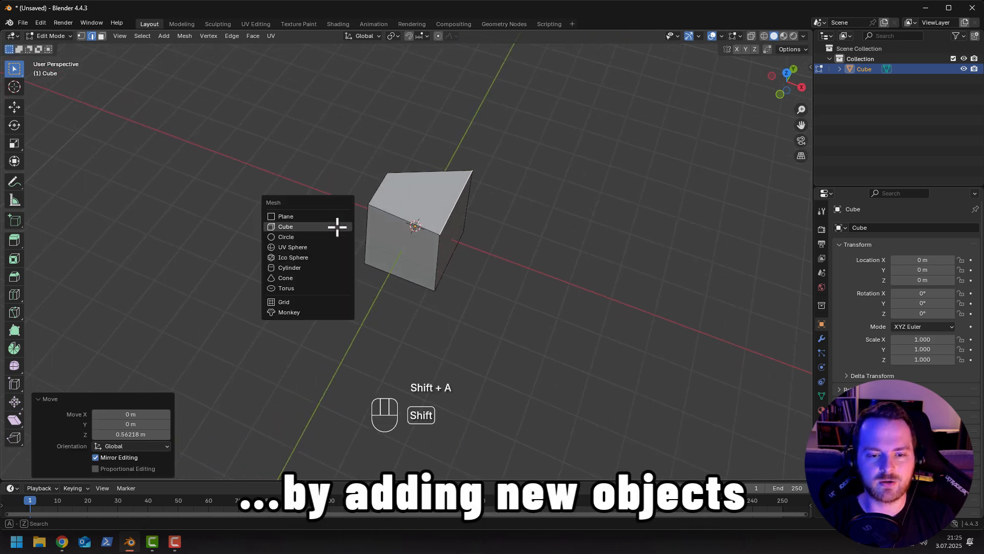
click(329, 227)
key(g)
key(x)
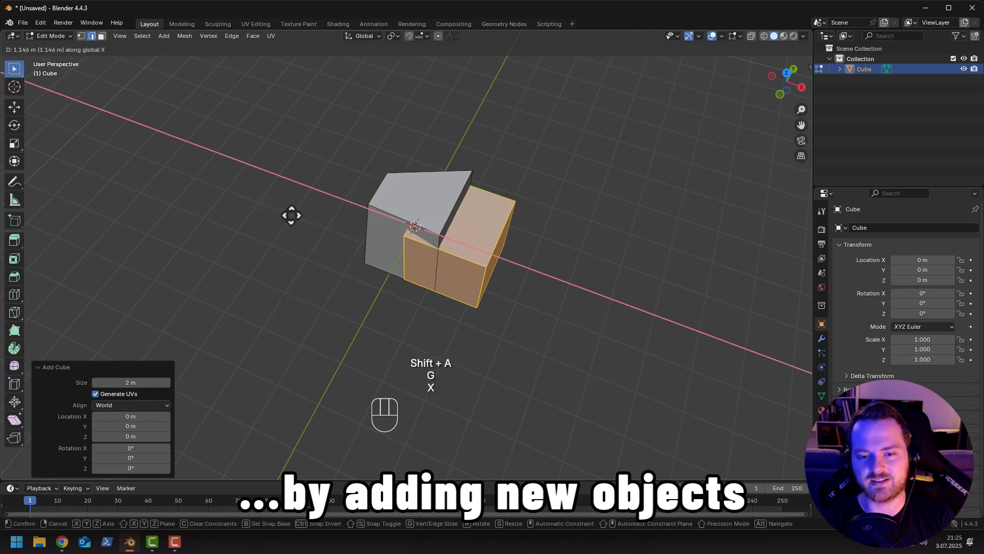
click(290, 213)
key(s)
click(312, 244)
Select the smaller block's top face in face selection and raise it along Z by about 2.93 m.
key(3)
click(478, 231)
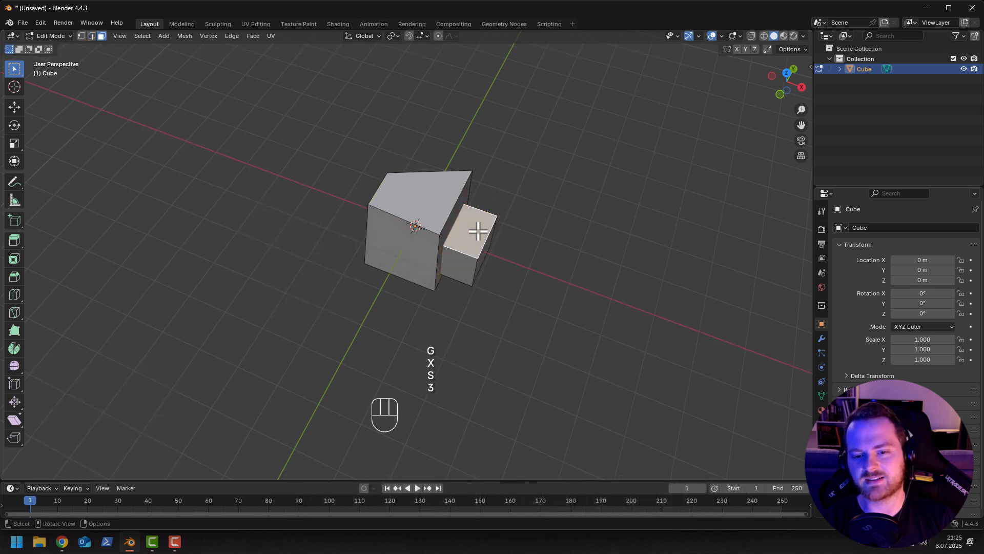
key(g)
key(z)
click(493, 145)
middle_drag(275, 219, 331, 187)
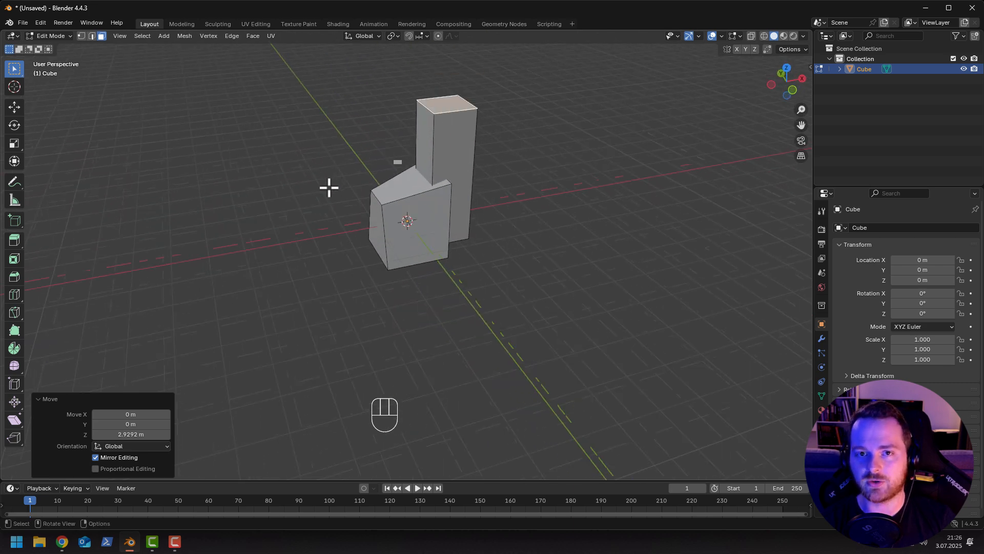
shift+middle_drag(341, 179, 294, 209)
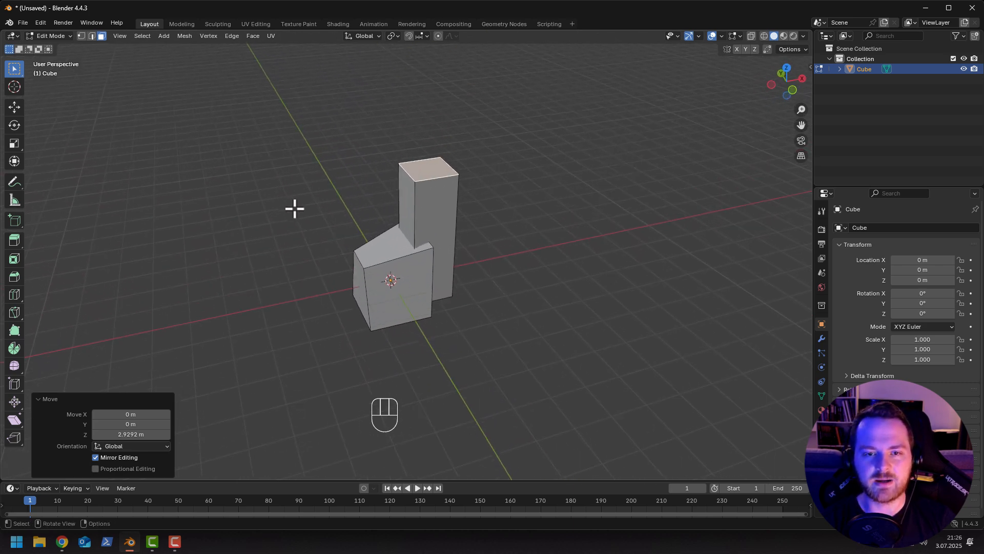
Return to Object Mode, delete the reshaped mesh object, and add a new 2 m cube at the world origin.
key(Tab)
key(x)
click(297, 234)
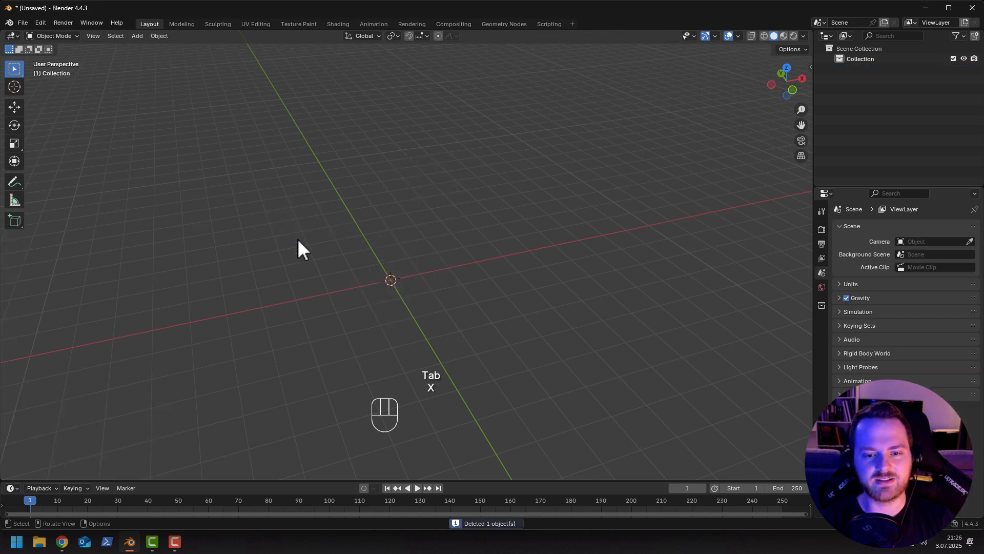
key(shift+a)
mouse_move(281, 262)
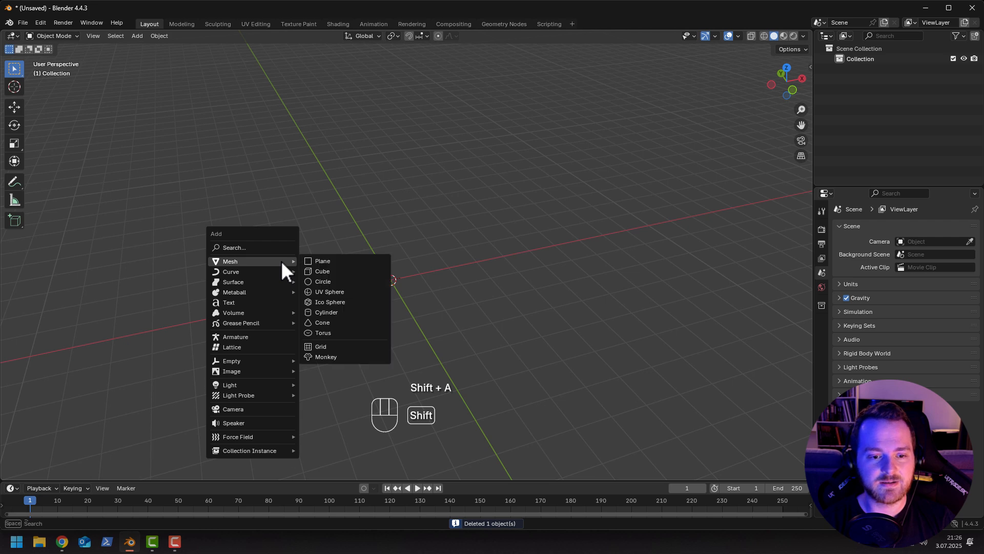
click(316, 270)
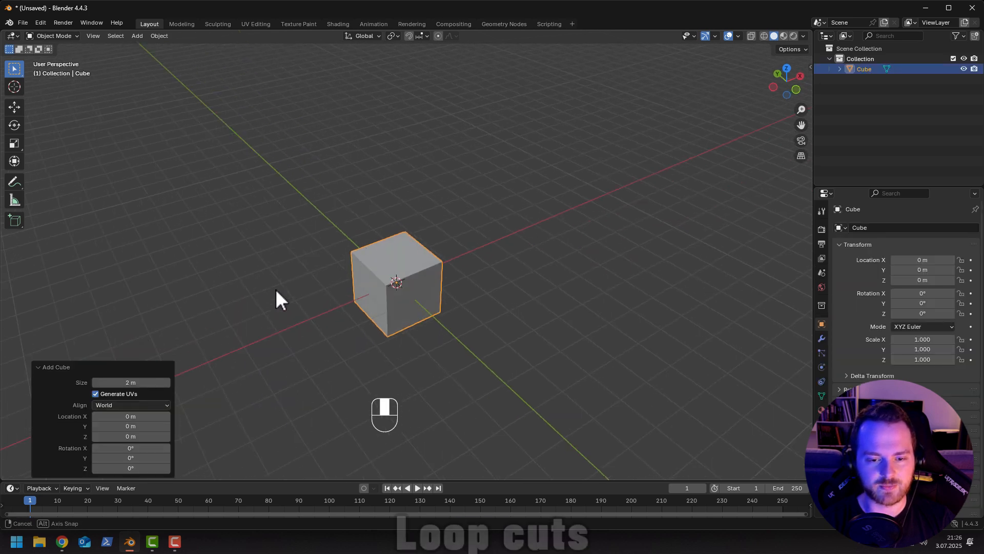
Enter Edit Mode and add two evenly spaced vertical loop cuts across the cube, without sliding them.
key(Tab)
middle_drag(284, 294, 303, 296)
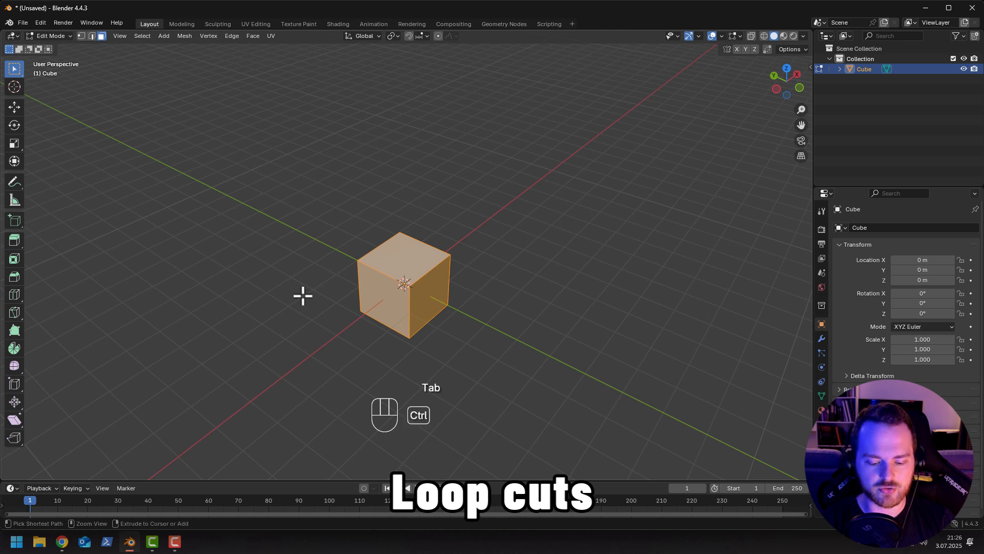
key(ctrl+r)
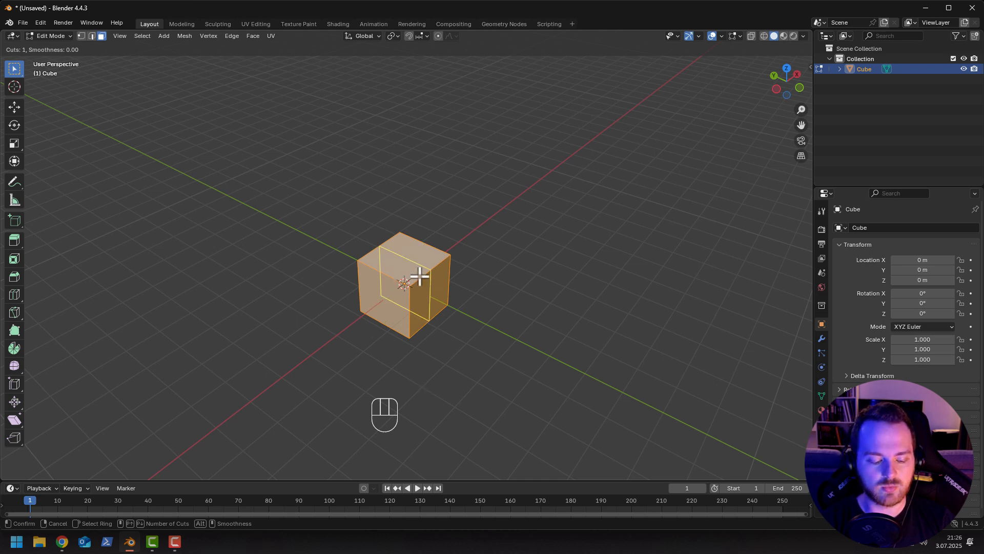
scroll(420, 277, up, 1)
scroll(419, 277, up, 1)
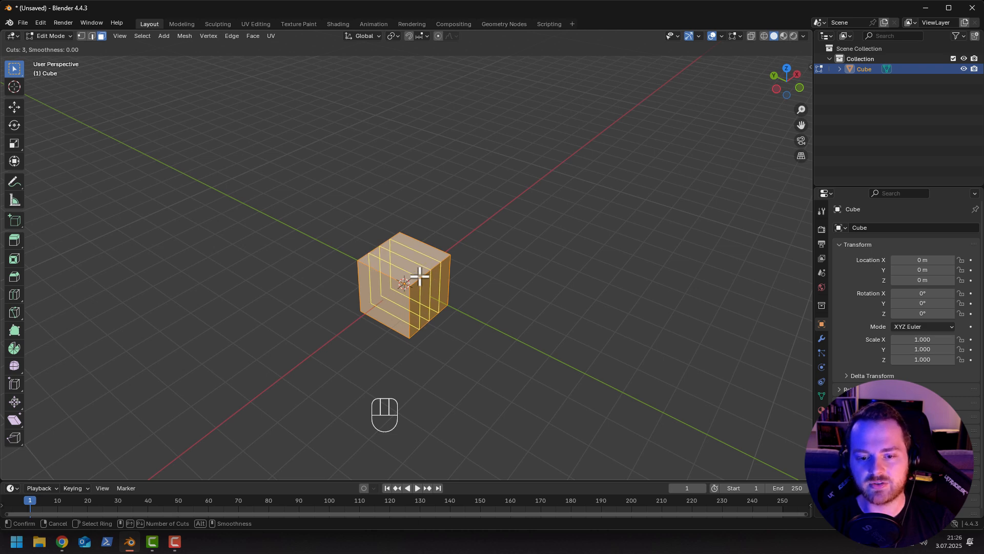
scroll(419, 277, down, 2)
scroll(419, 277, up, 1)
scroll(419, 277, up, 1)
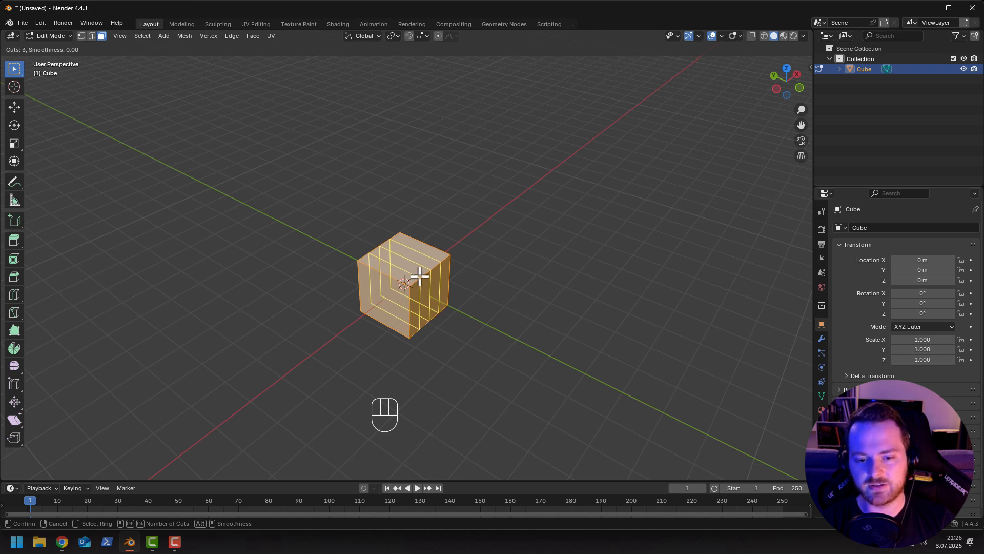
scroll(419, 277, down, 1)
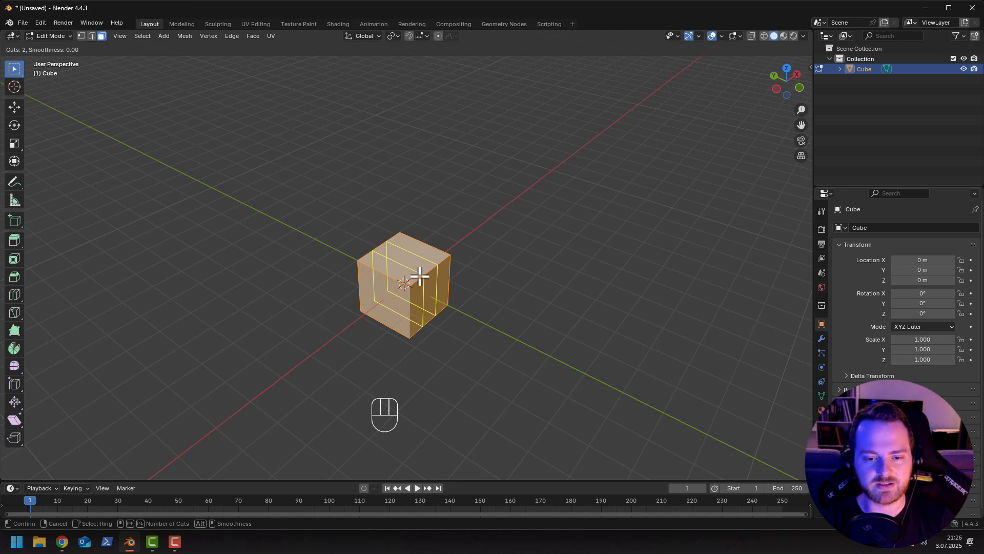
click(419, 277)
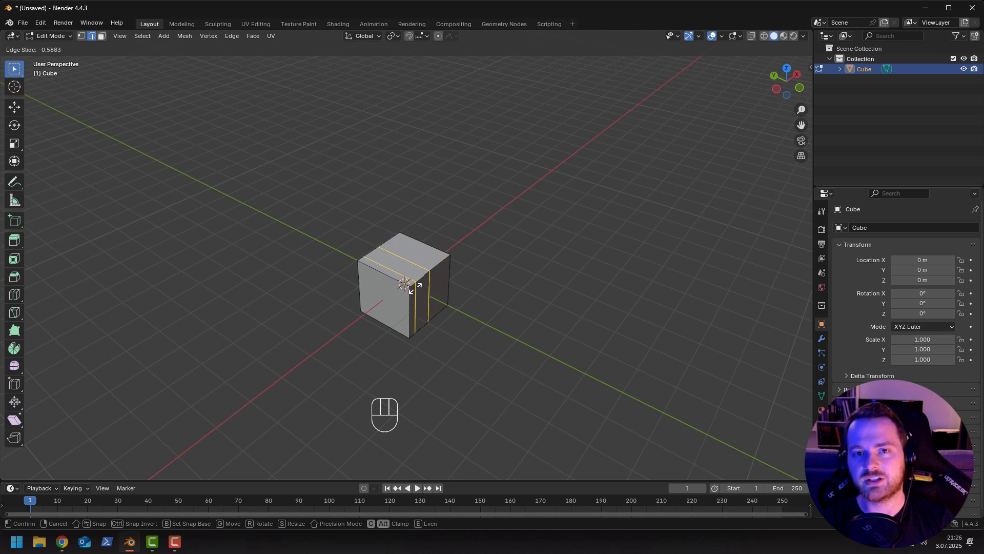
right_click(273, 272)
Add one centered horizontal loop cut around the cube's sides.
middle_drag(380, 288, 332, 281)
scroll(332, 280, up, 2)
key(ctrl+r)
click(402, 323)
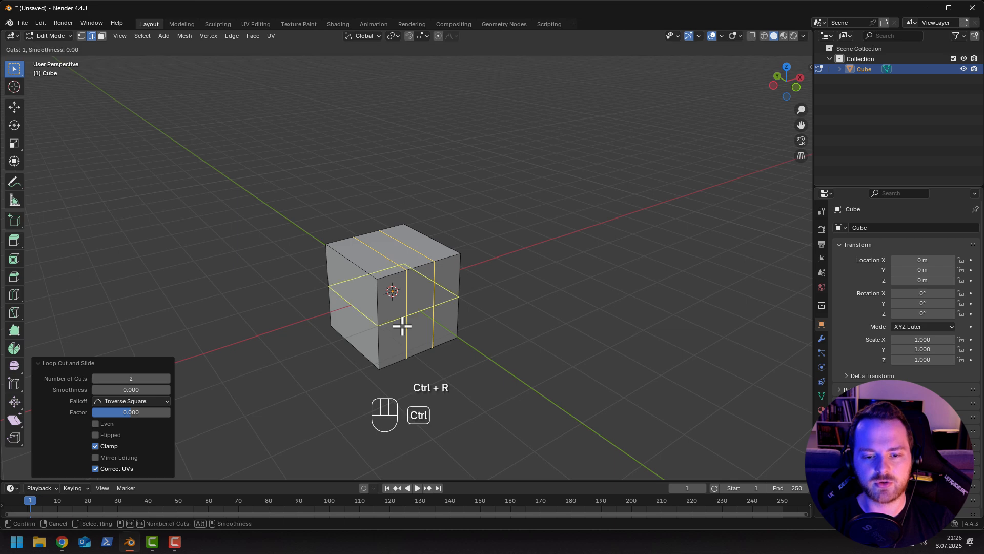
right_click(401, 321)
Add two evenly spaced vertical loop cuts perpendicular to the first pair, leaving them unslid.
key(ctrl+r)
scroll(361, 275, up, 1)
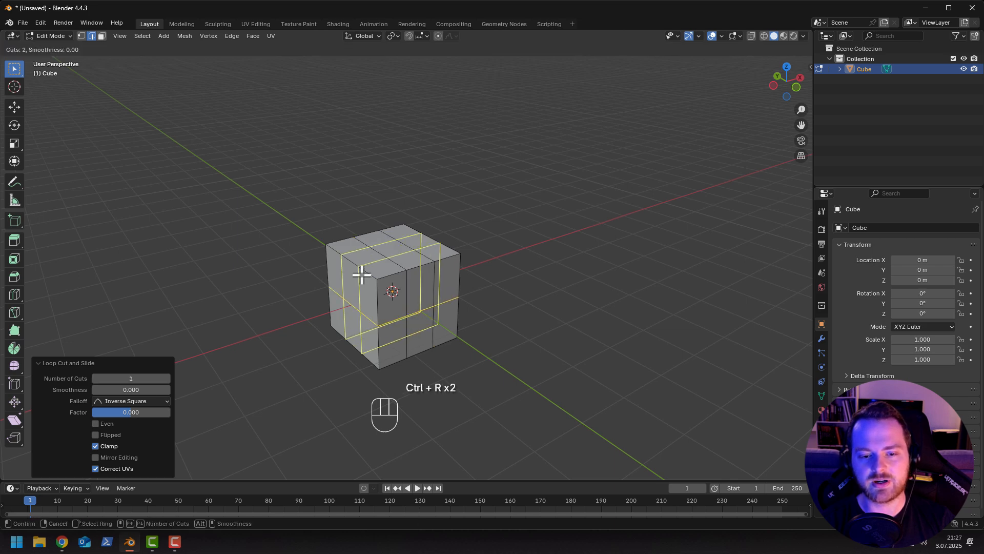
click(361, 276)
right_click(336, 286)
Try moving the middle face of the cube's top along Z, and undo the move.
middle_drag(336, 285, 286, 325)
key(2)
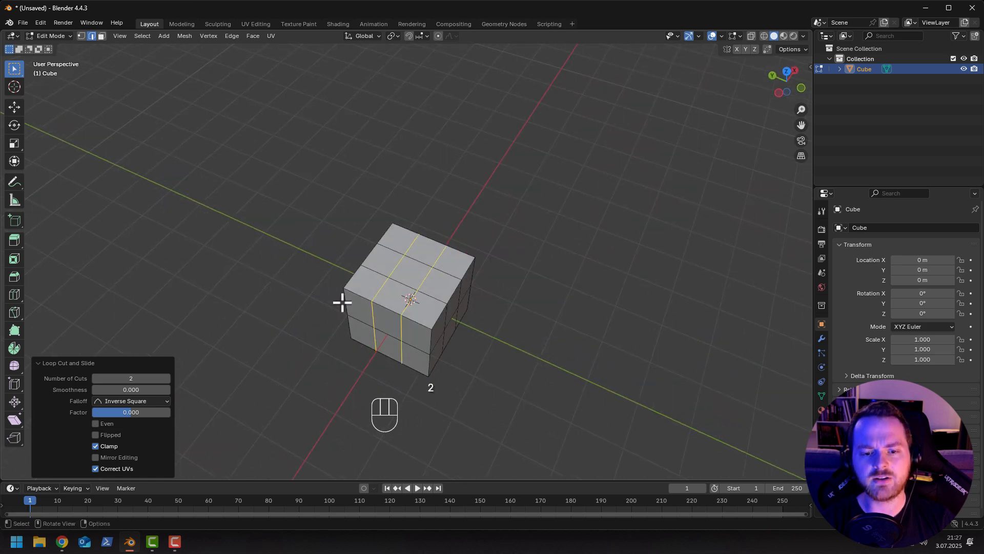
middle_drag(343, 301, 280, 298)
key(3)
click(370, 251)
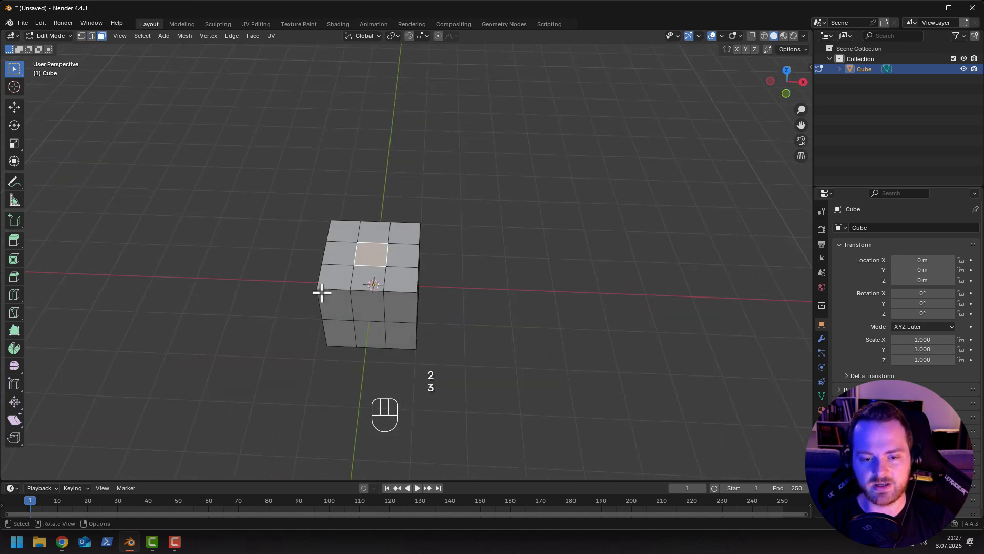
key(g)
key(z)
click(303, 281)
key(ctrl+z)
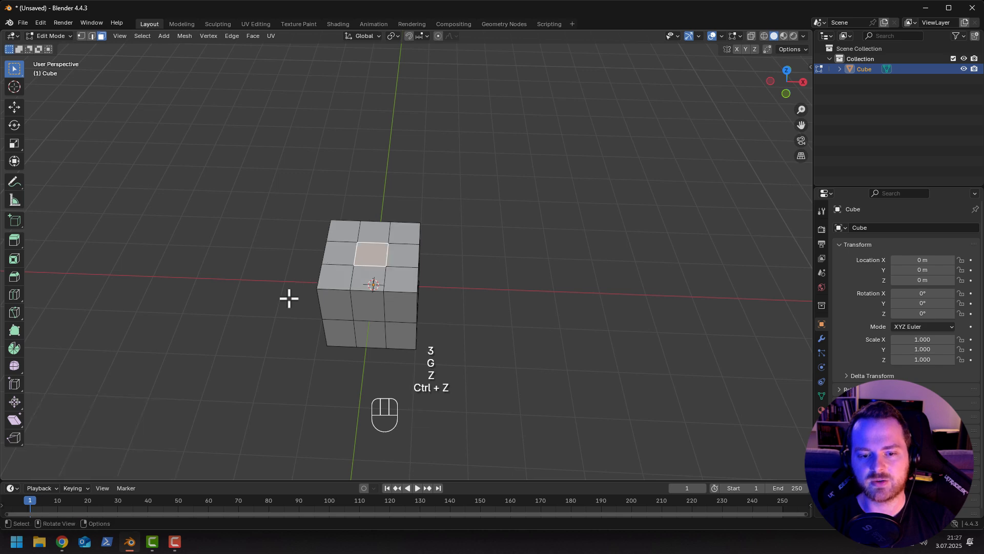
Select the two top corner vertices at the ends of one side, scale them toward each other, and check the shape in Object Mode.
middle_drag(288, 297, 362, 292)
key(2)
key(1)
click(330, 264)
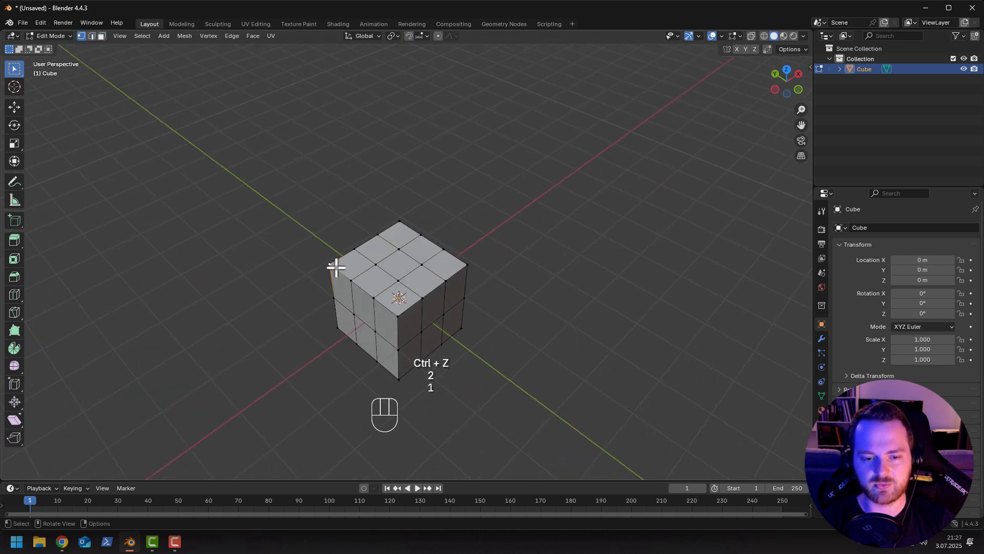
shift+click(397, 317)
middle_drag(220, 329, 211, 323)
key(s)
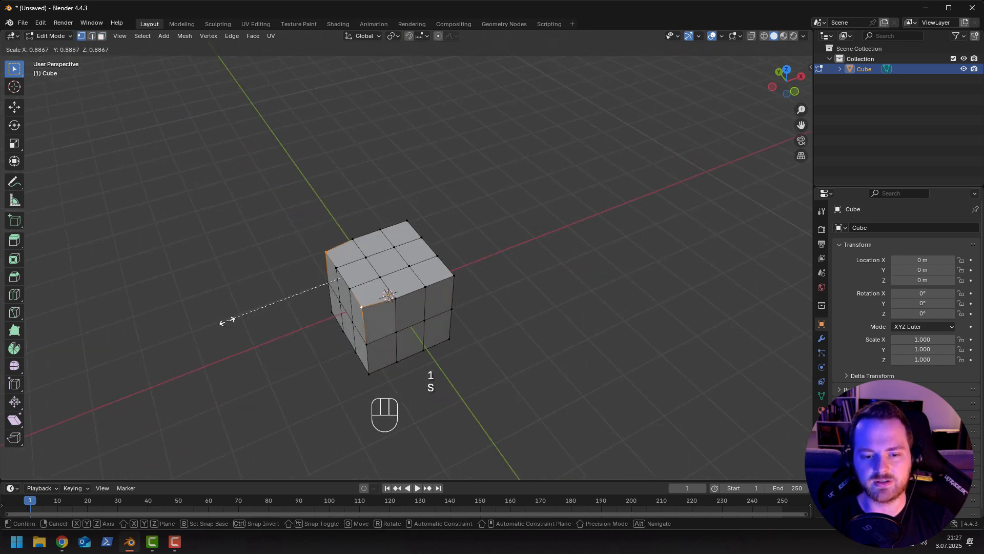
click(279, 325)
key(Tab)
middle_drag(279, 325, 295, 279)
key(Tab)
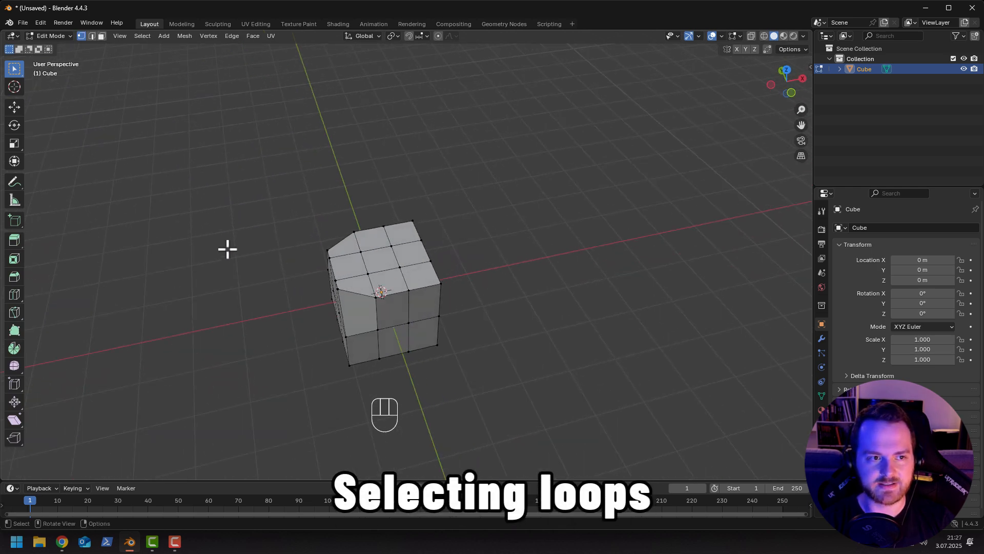
Switch to edge selection and loop-select one of the edge loops running over the top and down the indented side.
key(2)
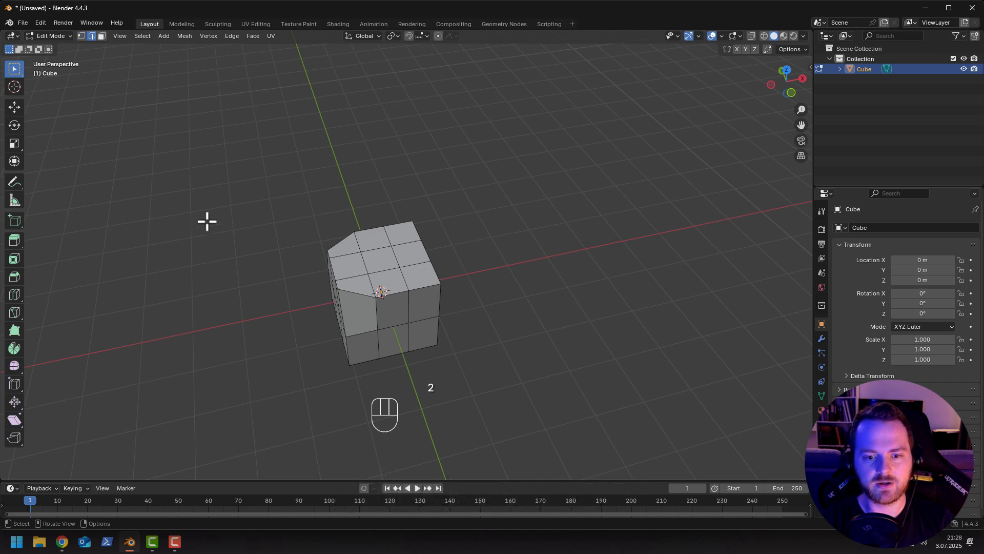
middle_drag(218, 255, 322, 306)
shift+middle_drag(328, 368, 319, 345)
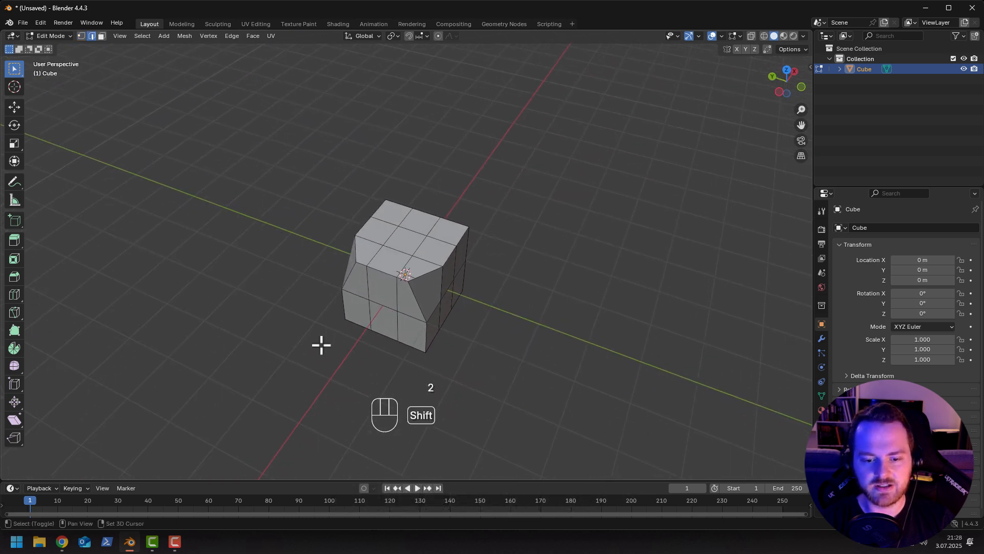
middle_drag(359, 257, 290, 291)
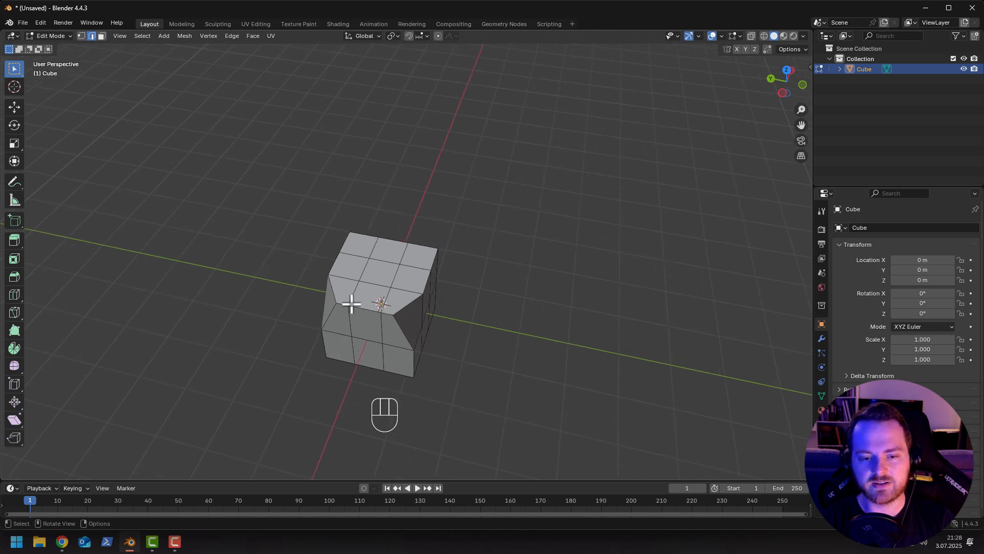
scroll(281, 341, up, 3)
shift+middle_drag(281, 340, 318, 286)
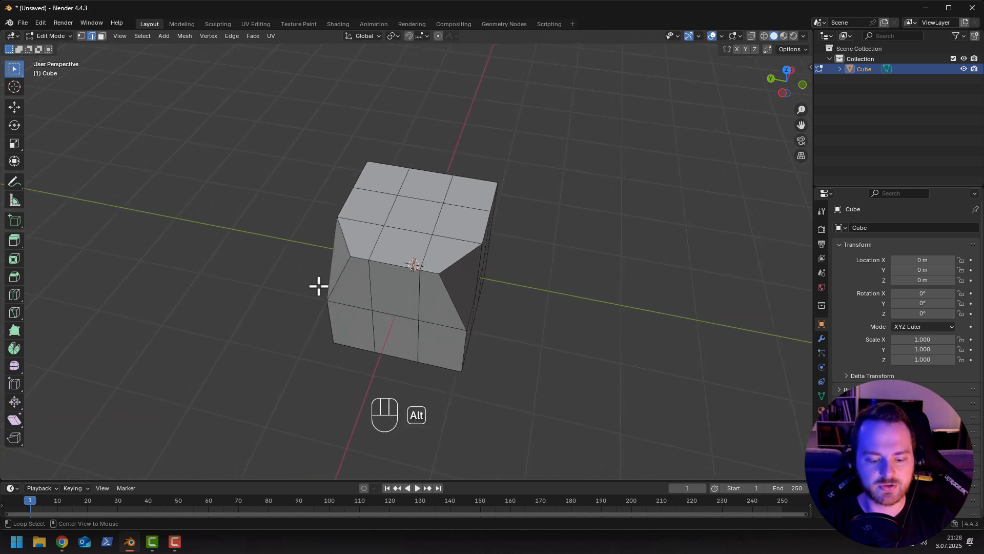
alt+click(371, 270)
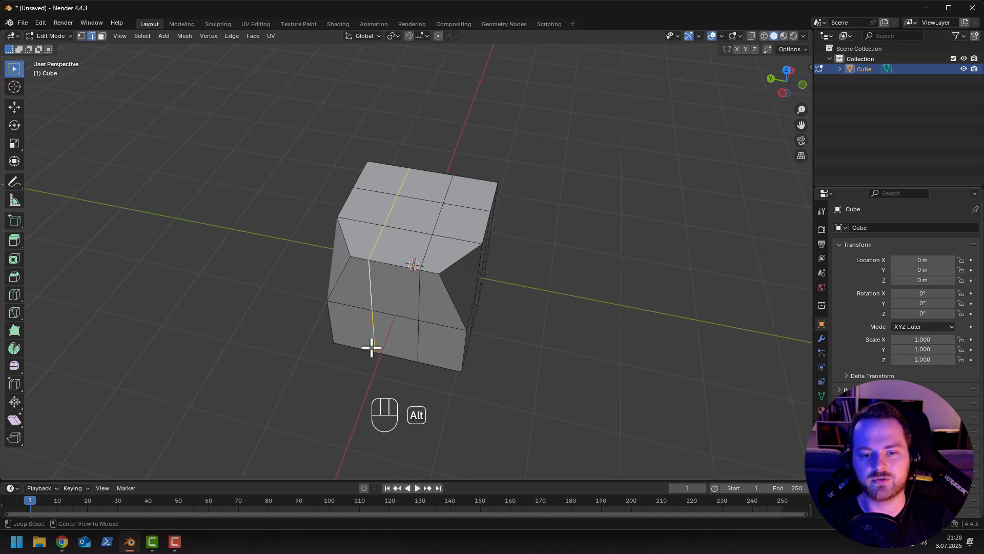
Loop-select an edge loop over the cube's top, and add its parallel loop and the two crossing loops to the selection.
alt+click(409, 232)
middle_drag(417, 281, 325, 325)
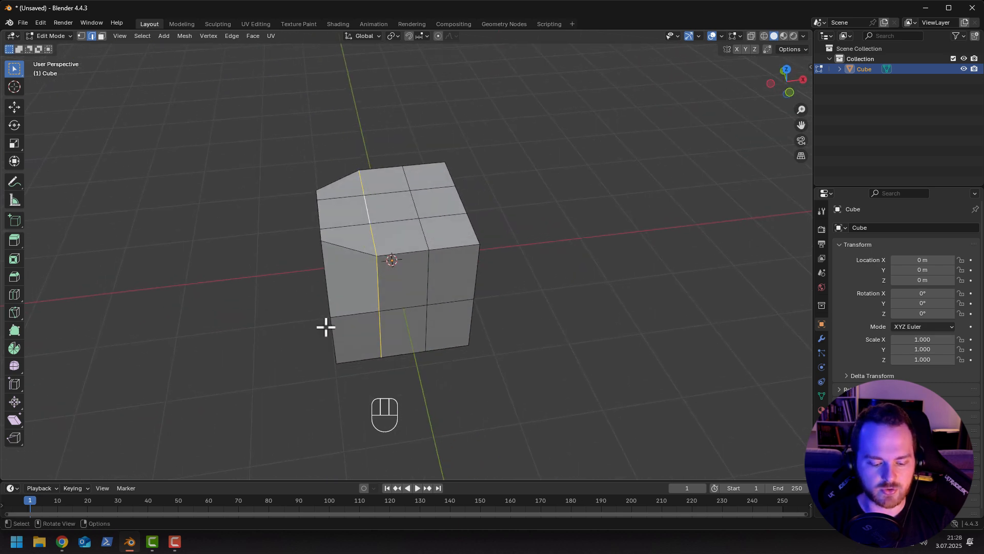
alt+shift+click(411, 205)
alt+shift+click(440, 215)
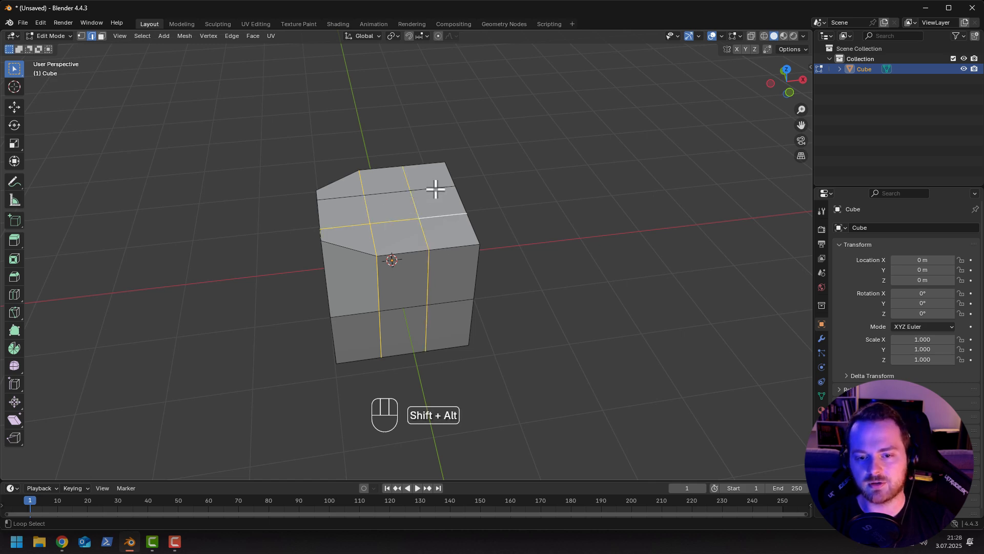
alt+shift+click(436, 190)
middle_drag(316, 279, 297, 294)
Switch to face selection, clear the selection, and loop-select the middle strip of faces in one direction and the crossing strip instead.
key(3)
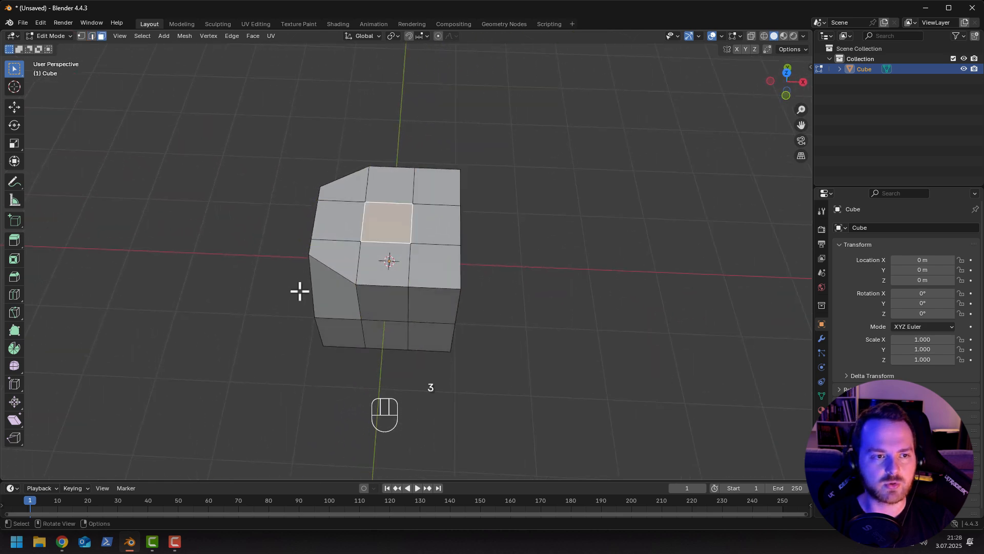
key(a)
key(a)
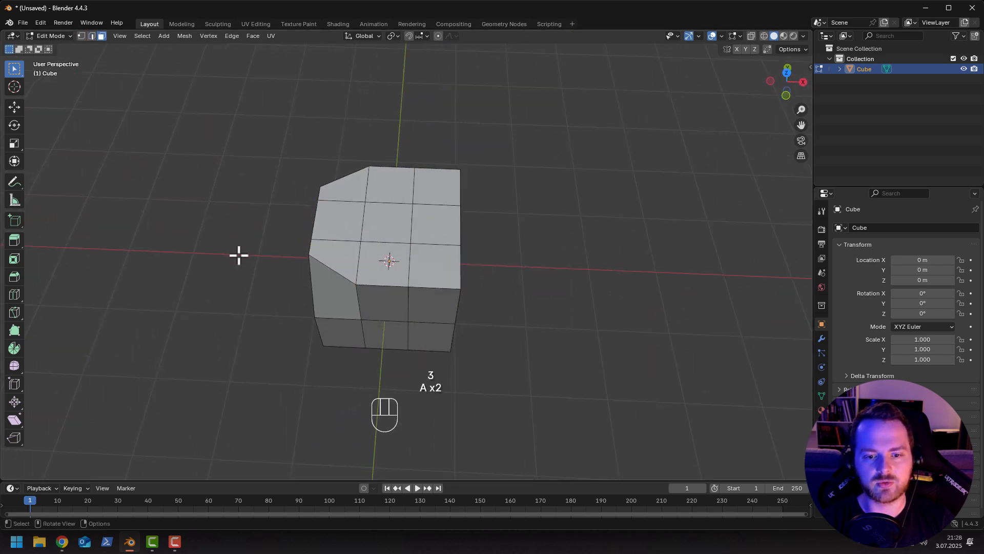
middle_drag(237, 255, 237, 226)
scroll(236, 226, up, 1)
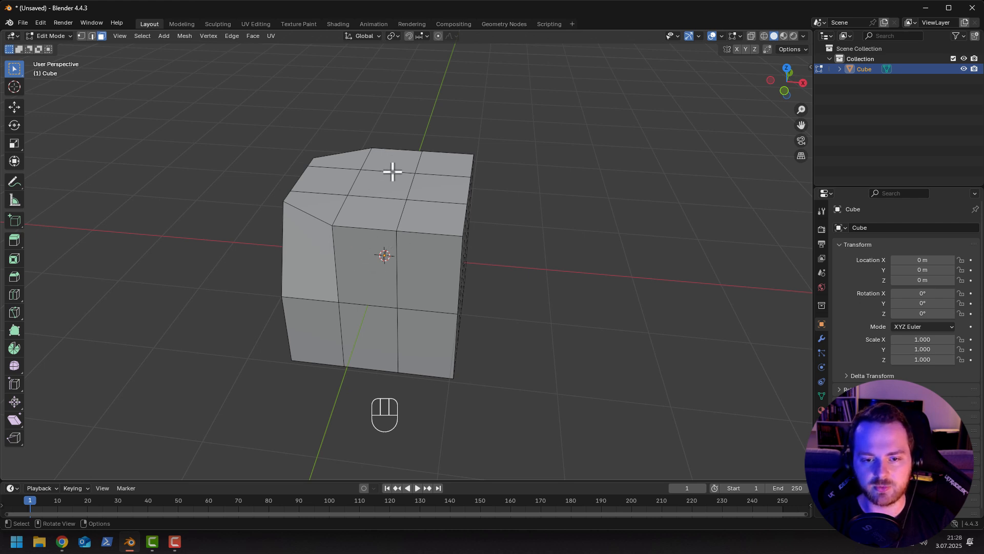
alt+click(363, 231)
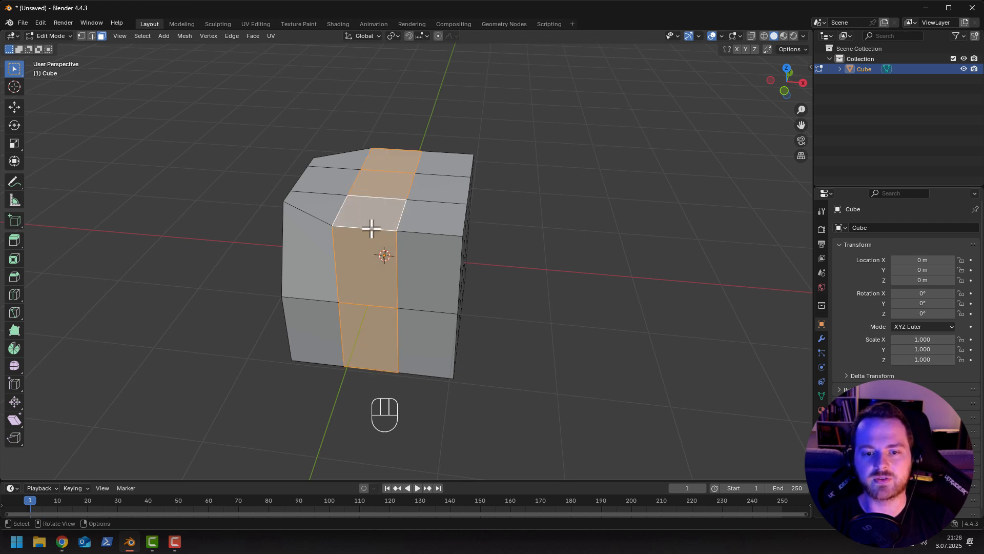
middle_drag(395, 198, 405, 226)
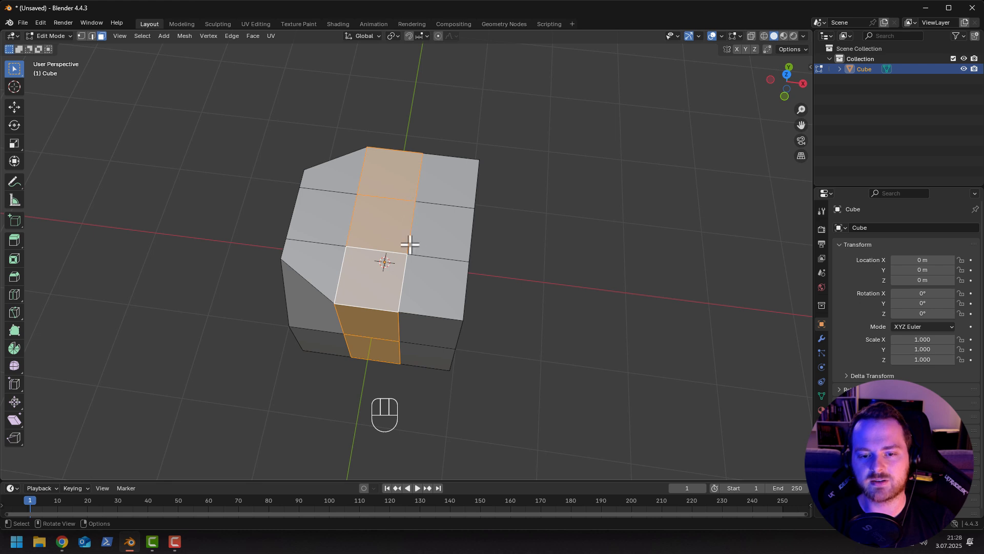
alt+click(413, 225)
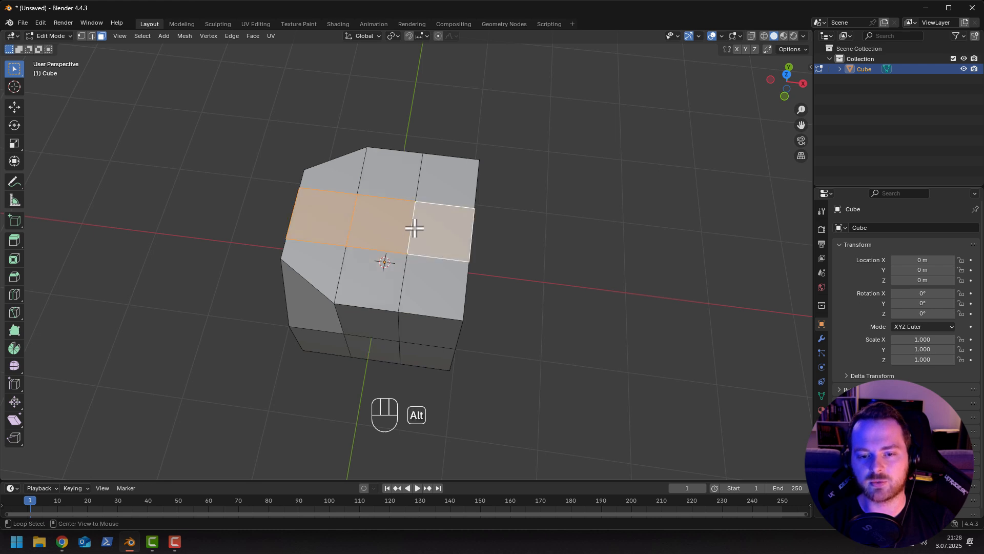
Loop-select the outer face strip on the cube's undeformed side and scale it up uniformly.
alt+click(444, 208)
middle_drag(435, 220, 340, 281)
key(s)
key(s)
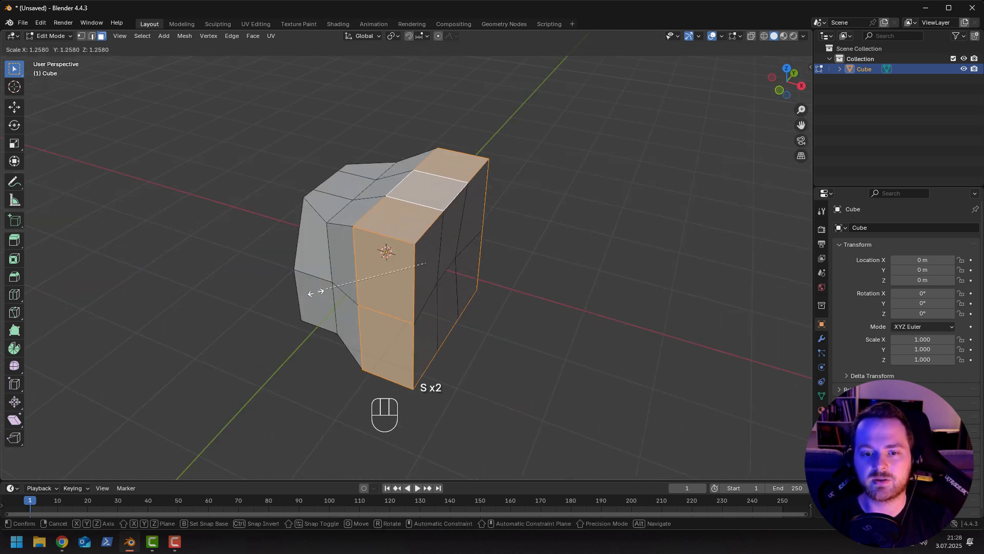
click(326, 290)
Add two vertical loop cuts through the cube's middle strip, leaving them unslid.
middle_drag(381, 266, 387, 217)
key(ctrl+r)
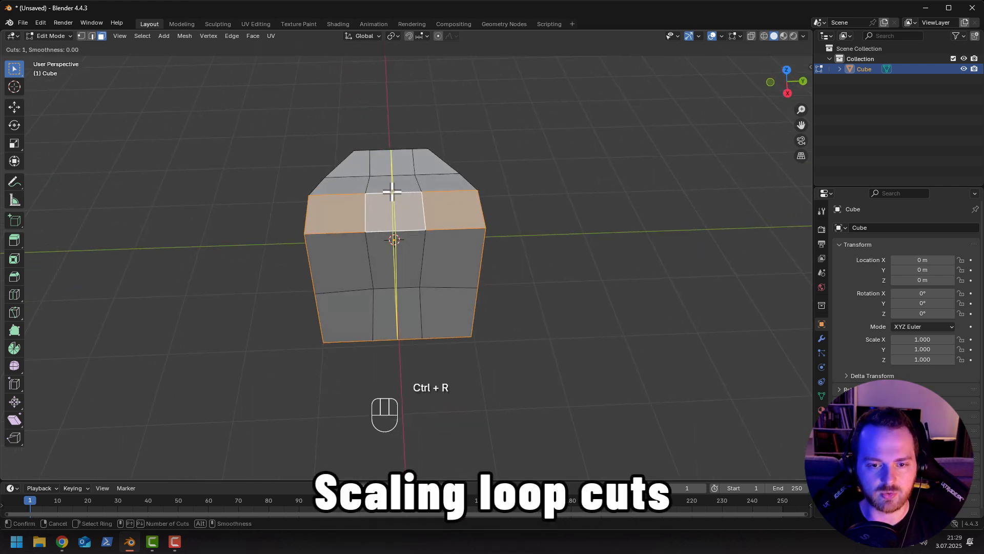
scroll(392, 191, up, 1)
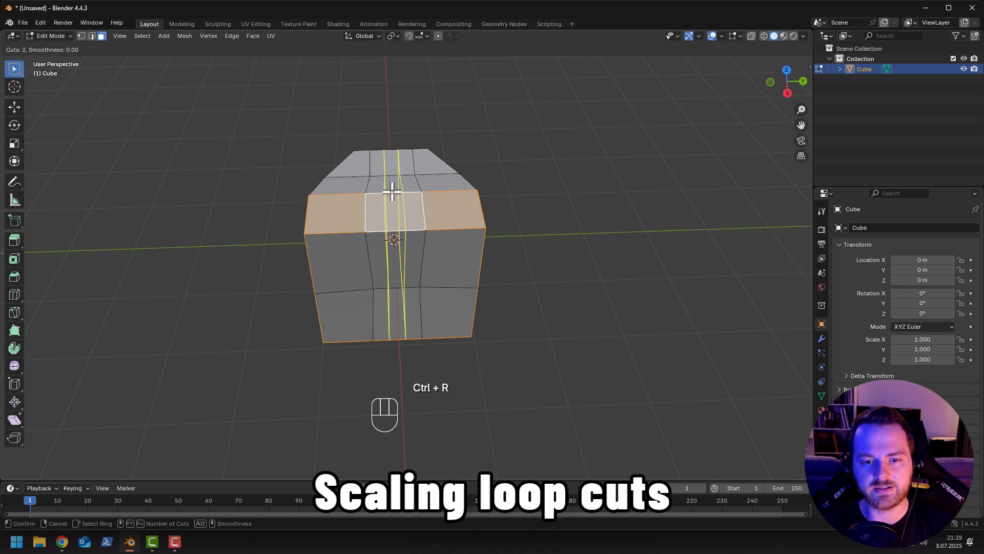
click(392, 192)
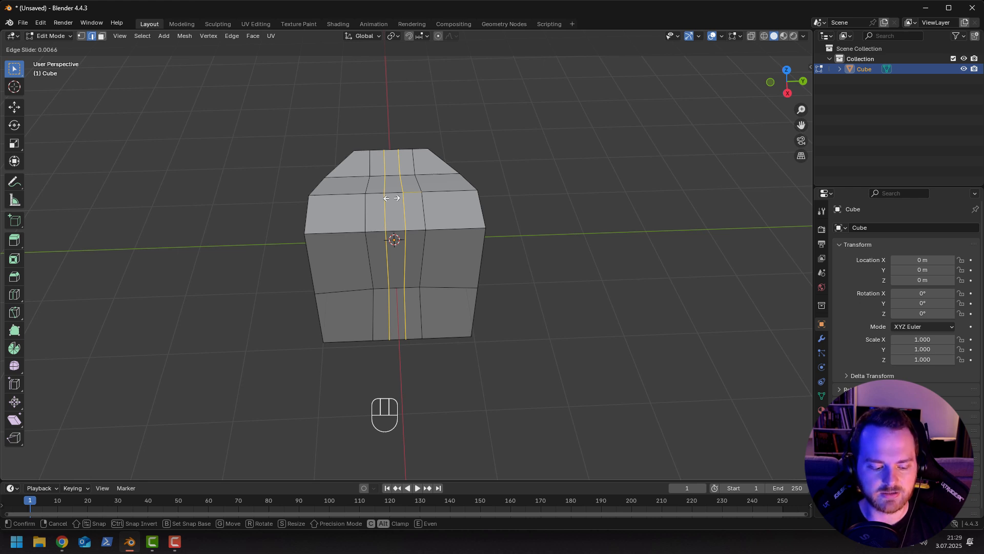
right_click(392, 198)
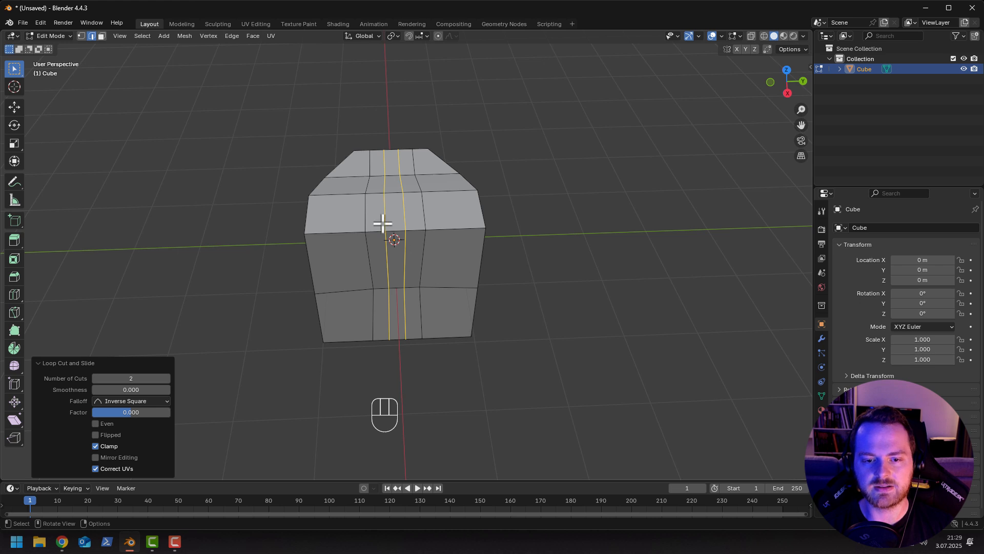
Scale the two new edge loops apart along the Y axis by a factor of about 2.168.
mouse_move(259, 274)
middle_down()
mouse_move(253, 209)
mouse_move(255, 281)
middle_up()
scroll(255, 282, up, 1)
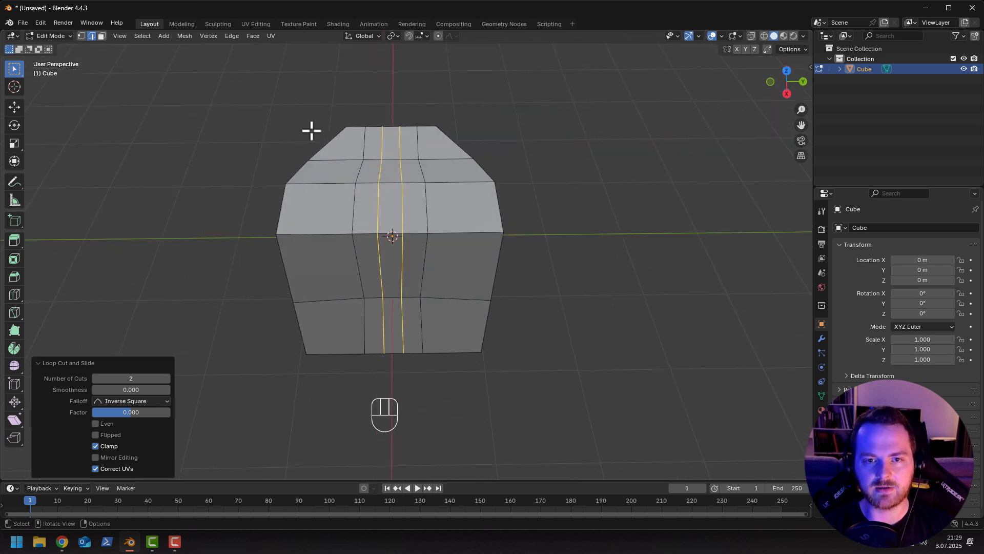
click(392, 36)
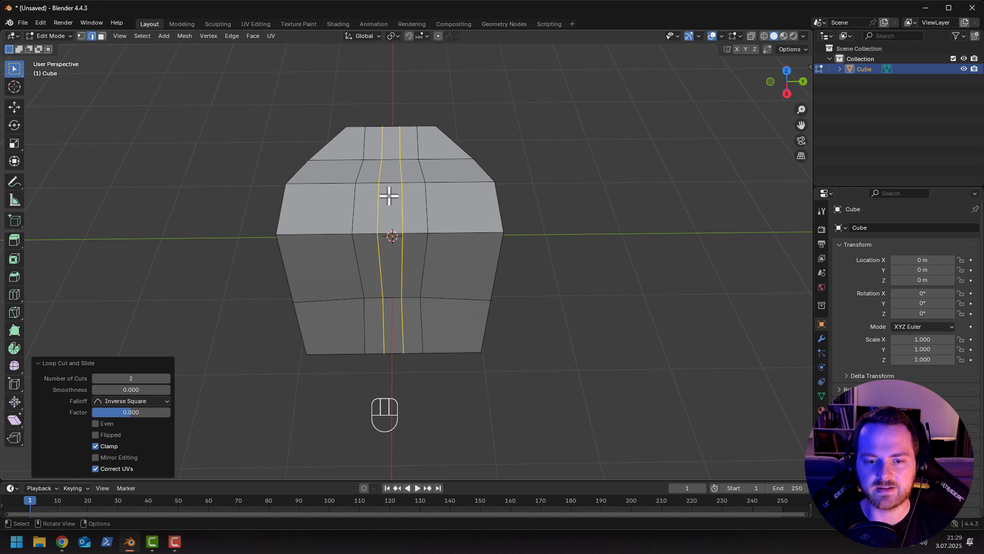
middle_drag(338, 194, 333, 191)
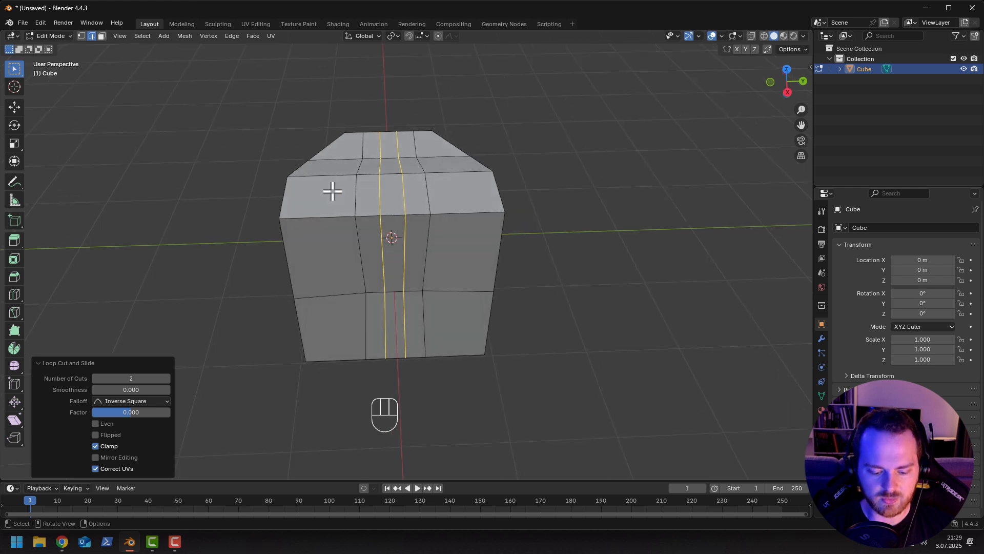
key(s)
key(x)
key(y)
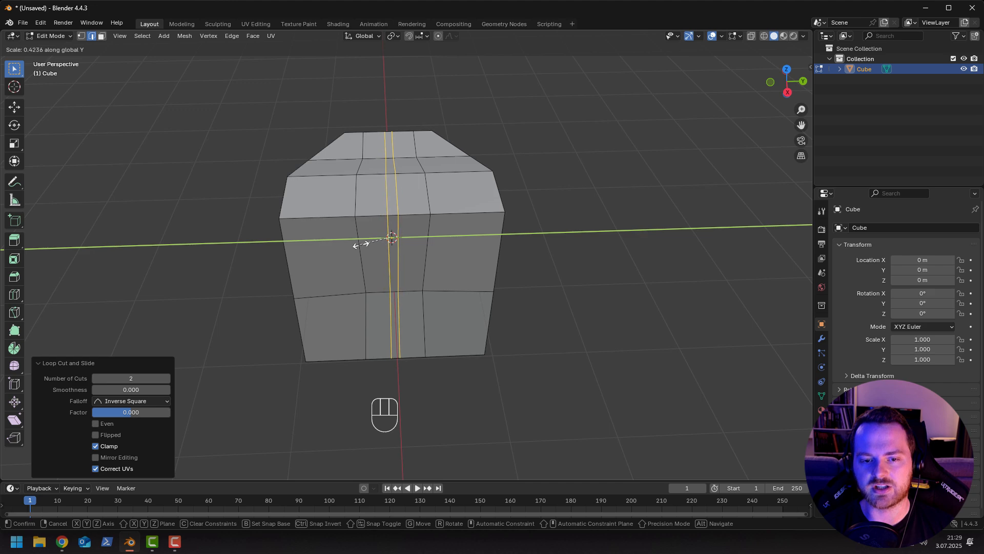
click(223, 229)
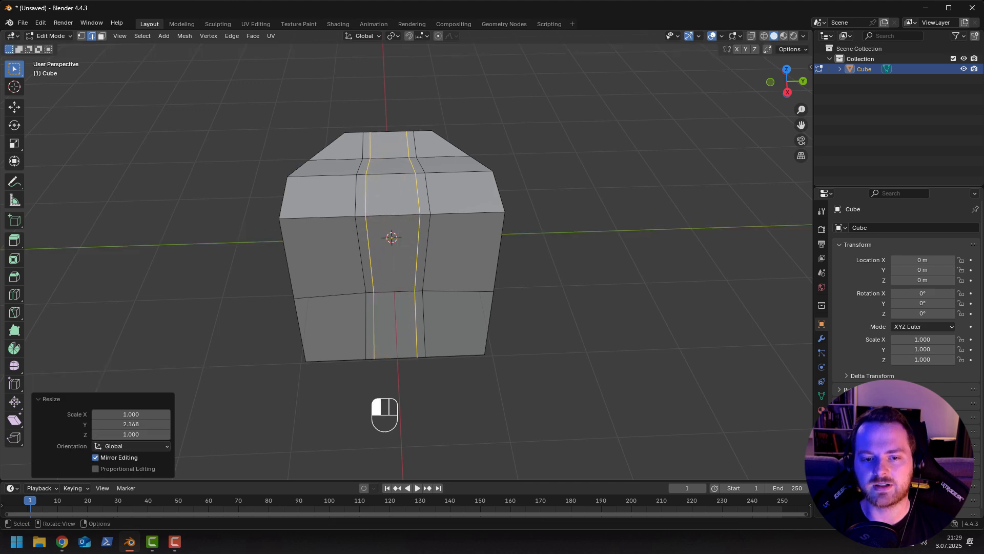
Switch to vertex selection and connect the side's upper corner vertex diagonally to the nearest loop's vertex on the middle horizontal edge.
middle_drag(358, 235, 362, 275)
click(396, 179)
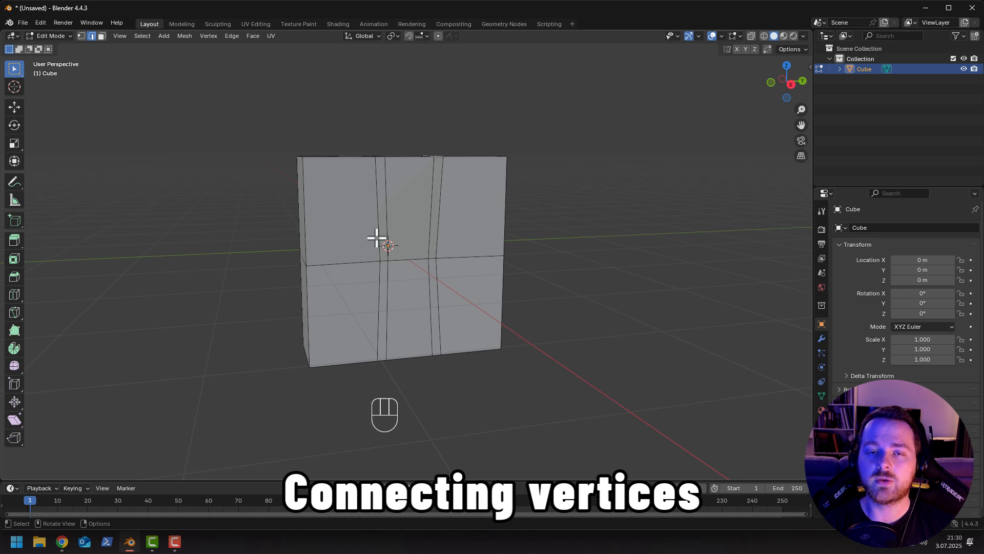
middle_drag(365, 224, 368, 250)
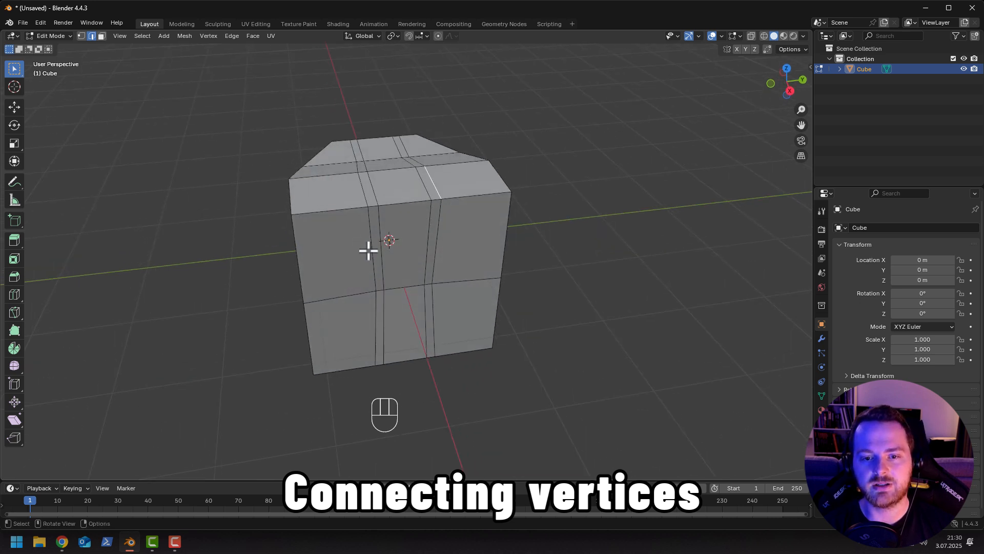
middle_drag(455, 230, 475, 195)
key(1)
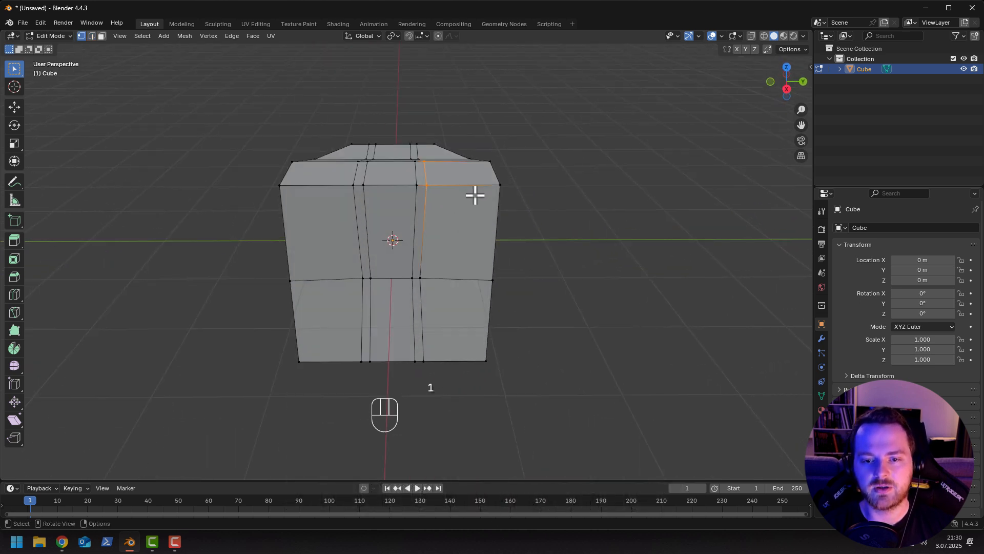
click(500, 187)
shift+click(416, 277)
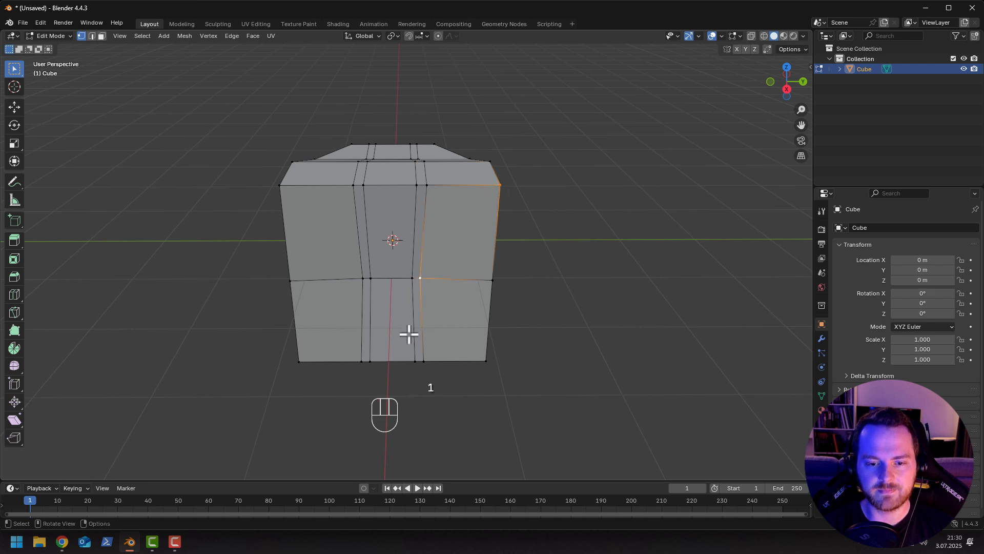
middle_drag(409, 334, 459, 250)
scroll(466, 248, up, 4)
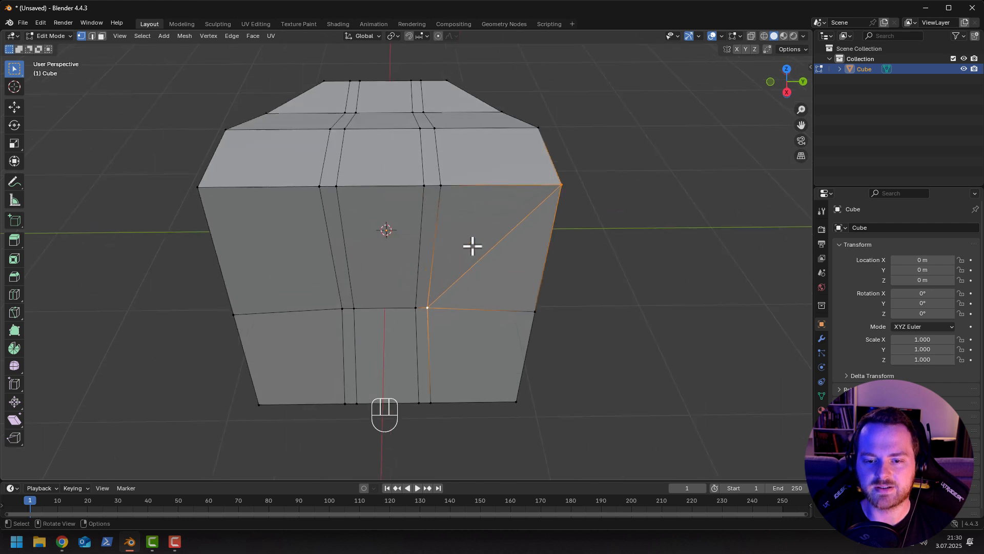
Examine the two triangles of the split face by selecting each in face mode and viewing the cube in Object Mode.
key(3)
click(478, 210)
click(483, 198)
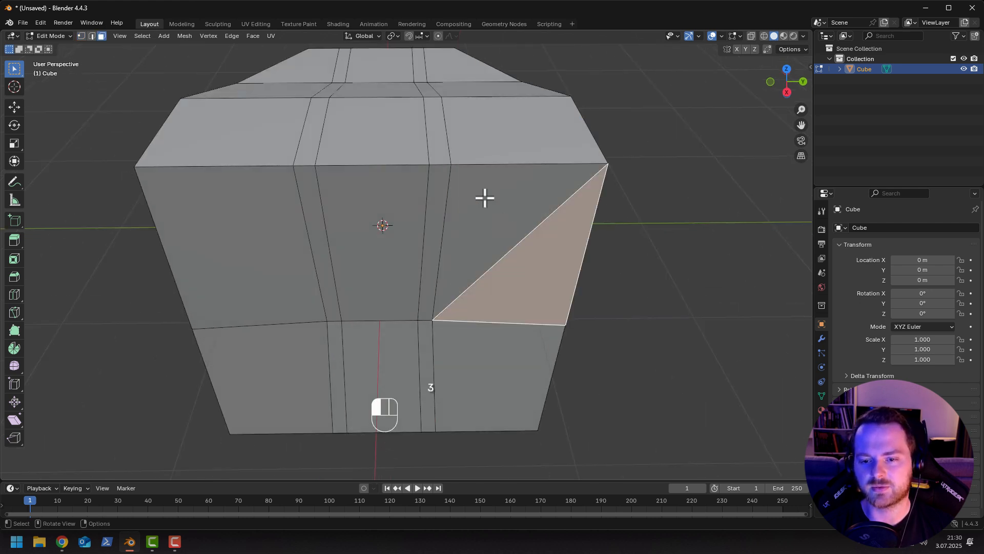
key(Tab)
key(Tab)
Connect an inner loop's top-edge vertex to the side's opposite bottom corner with a diagonal cut across the faces between them.
key(1)
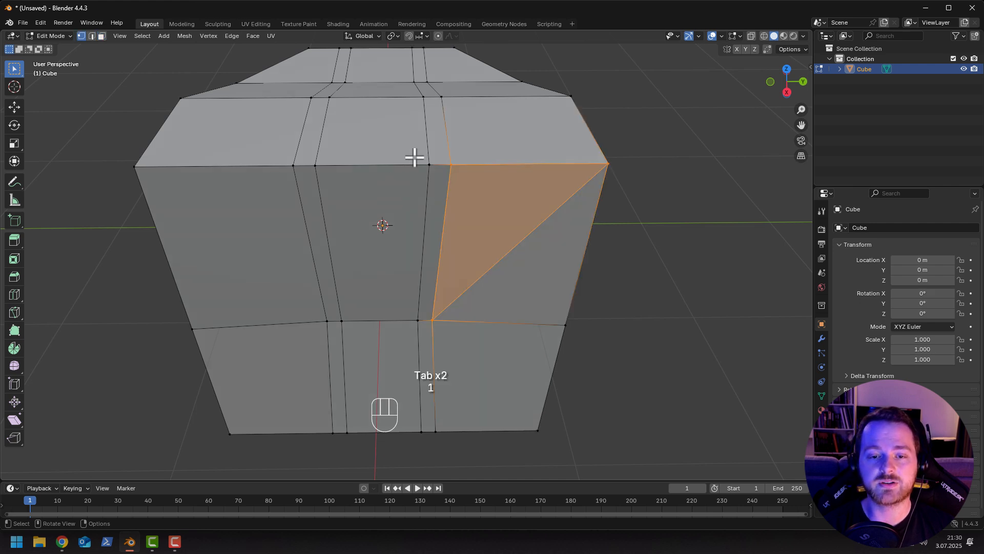
click(432, 163)
shift+middle_drag(310, 306, 404, 244)
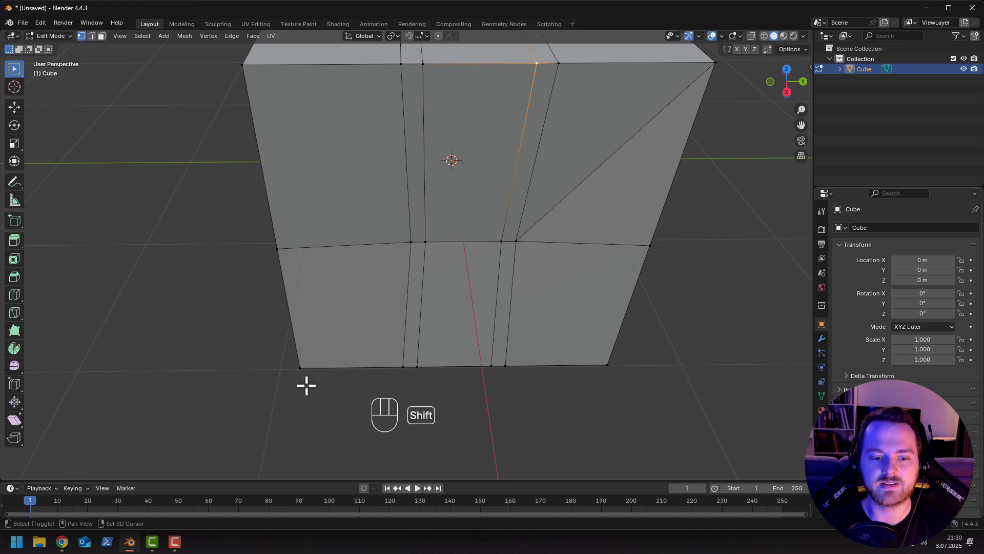
shift+click(292, 369)
middle_drag(291, 371, 237, 387)
key(j)
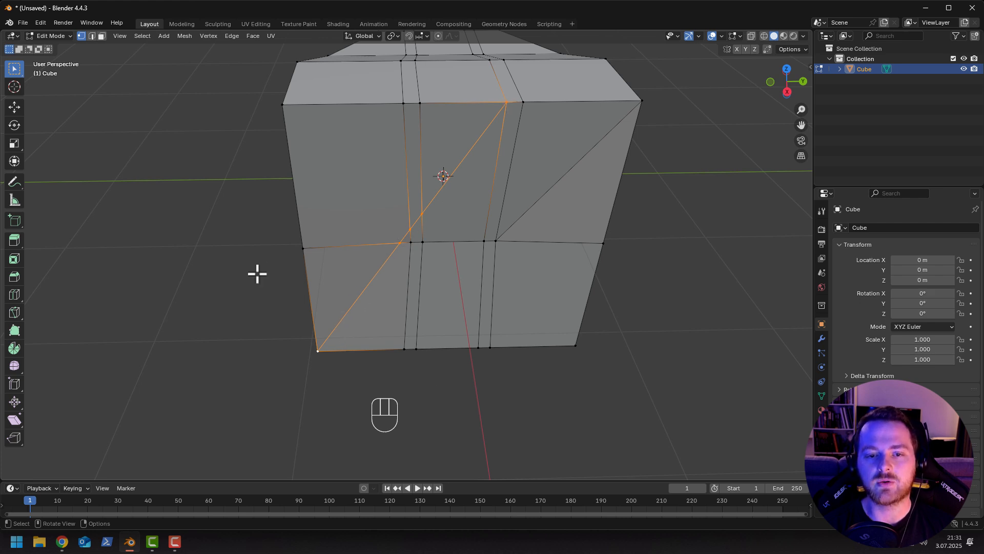
Select the side's other upper corner and the vertex where the diagonal crosses the outer loop, and try joining them with Fill.
click(283, 106)
shift+click(410, 229)
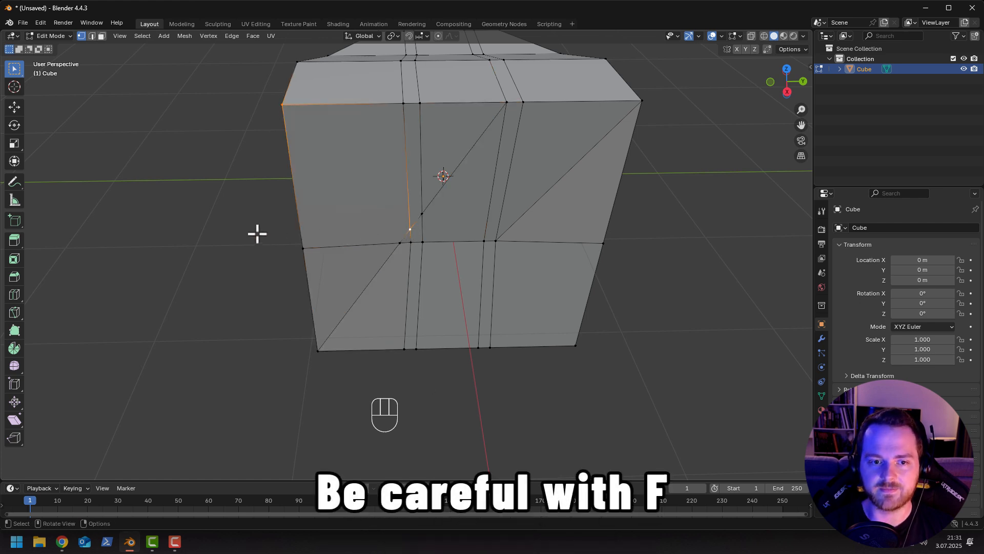
middle_drag(257, 233, 329, 204)
key(f)
middle_drag(376, 178, 402, 159)
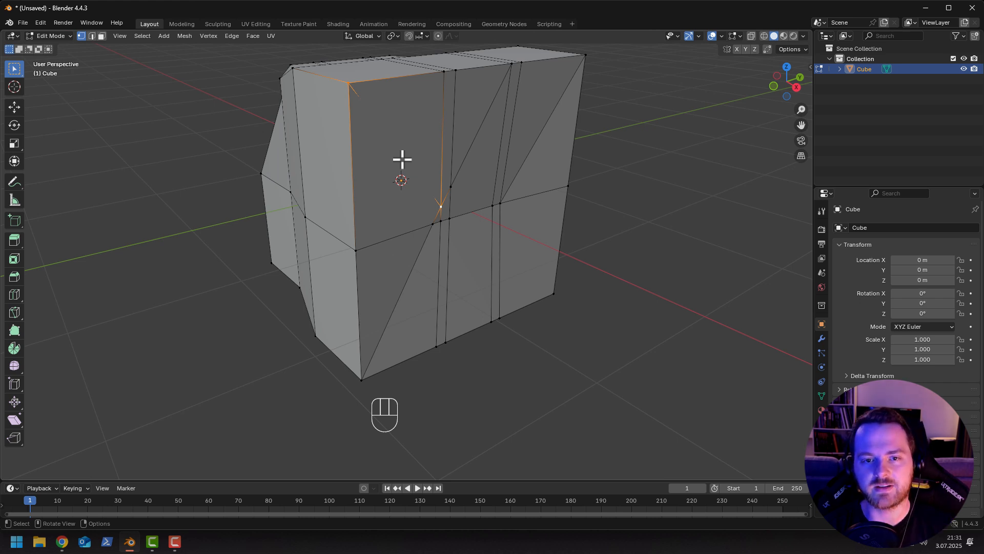
mouse_move(385, 154)
middle_down()
mouse_move(360, 176)
mouse_move(380, 159)
mouse_move(368, 161)
middle_up()
scroll(325, 114, up, 2)
shift+scroll(323, 113, up, 3)
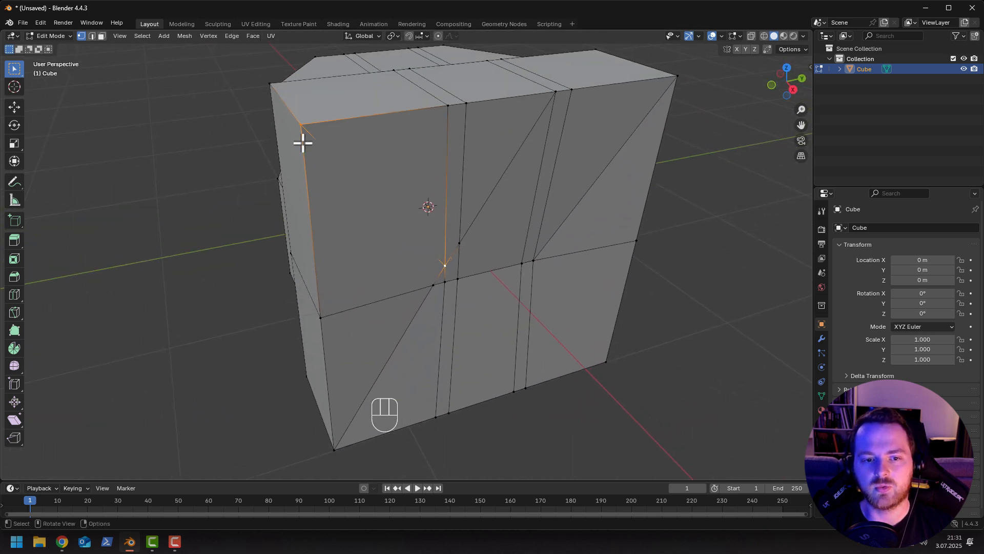
Try moving the filled edge in edge selection, cancel the move, and undo back to the two selected vertices without that edge.
key(2)
middle_drag(410, 241, 425, 173)
key(g)
right_click(277, 177)
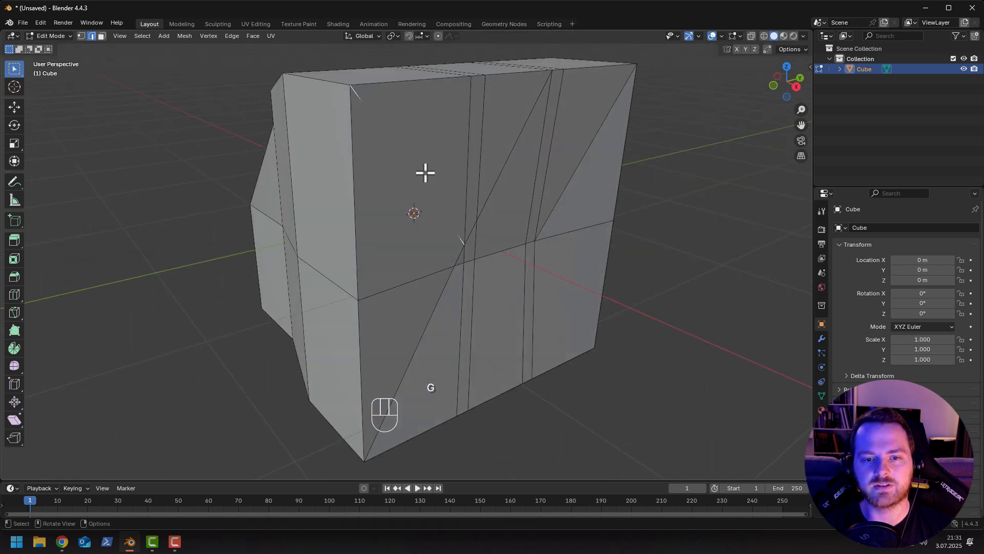
middle_drag(433, 127, 418, 176)
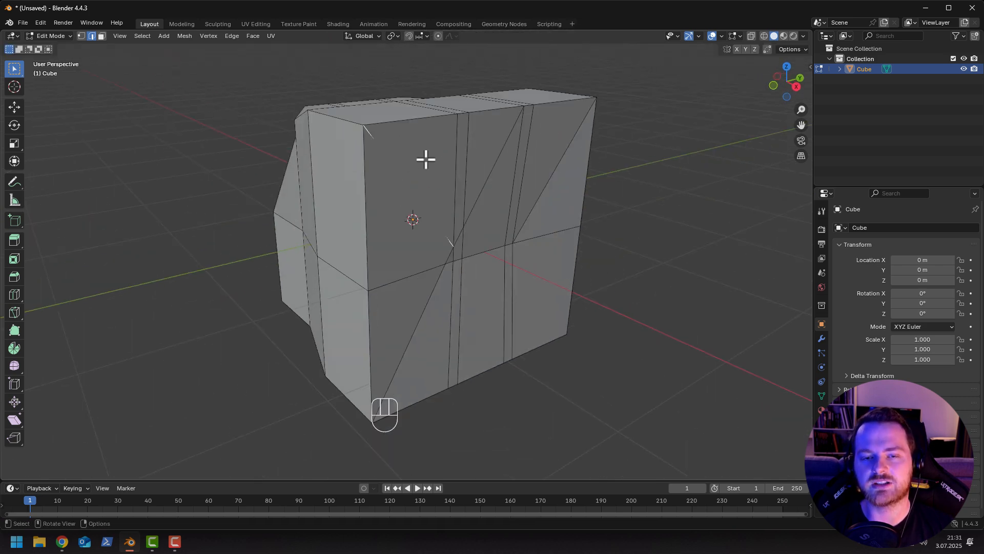
key(ctrl+z)
key(ctrl+z)
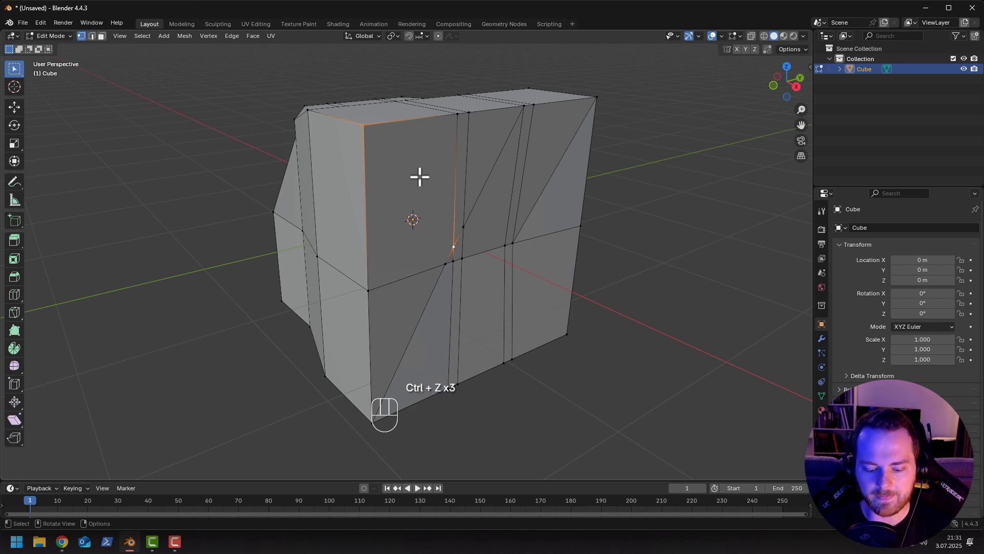
Connect the two selected vertices with a cut that splits the face, and check the mesh in Object Mode and Edit Mode.
key(j)
key(Tab)
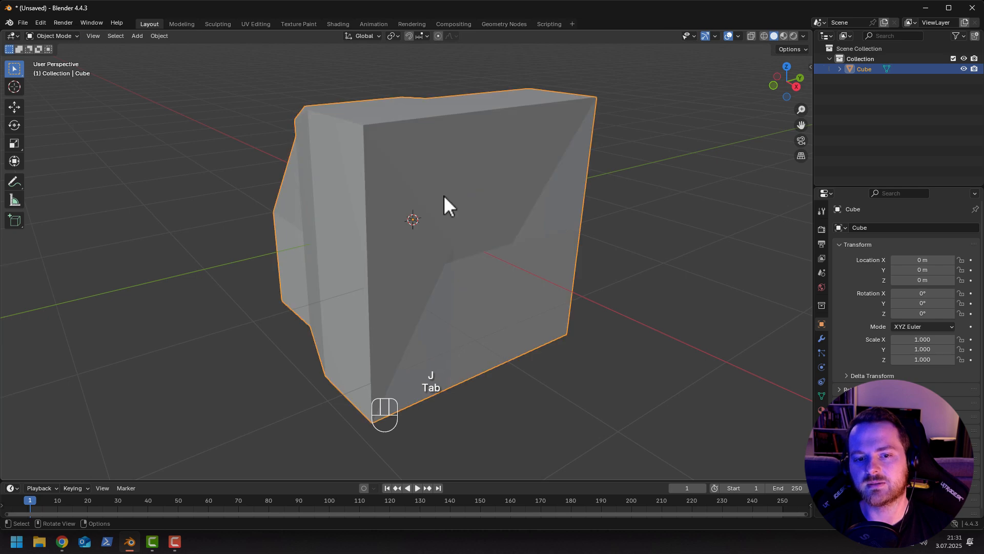
key(Tab)
middle_drag(443, 194, 373, 187)
middle_drag(363, 149, 330, 175)
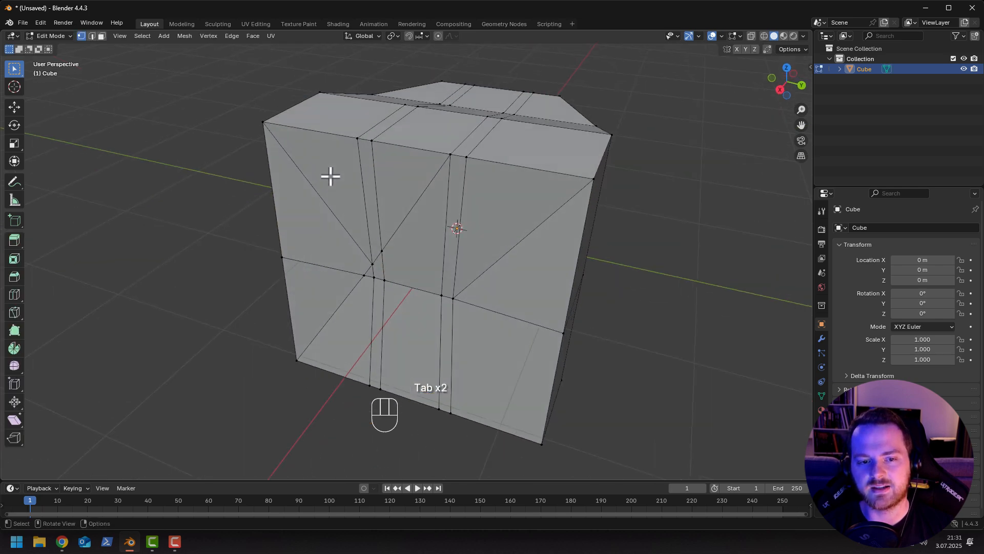
Delete the reshaped object, add a new cube mesh in its place, and enter Edit Mode on it.
key(2)
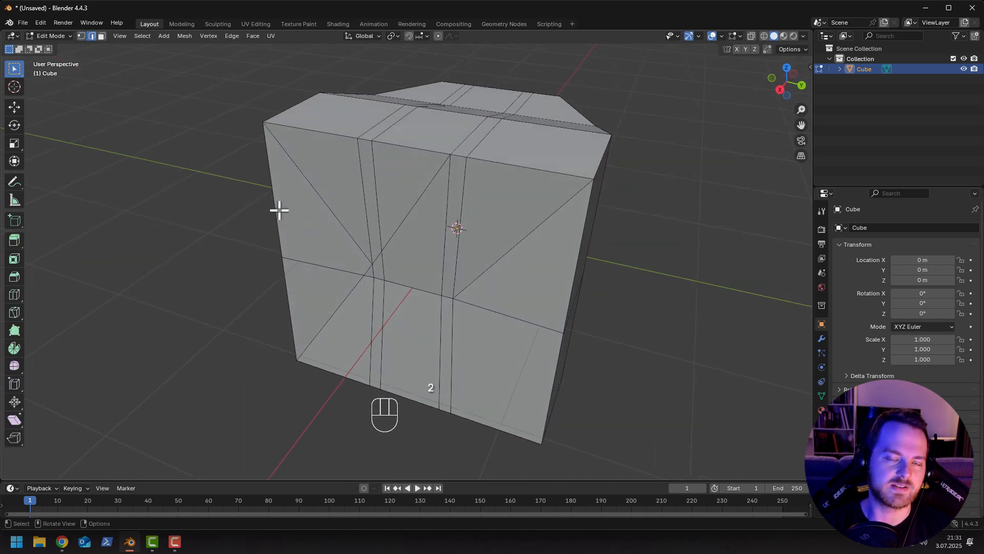
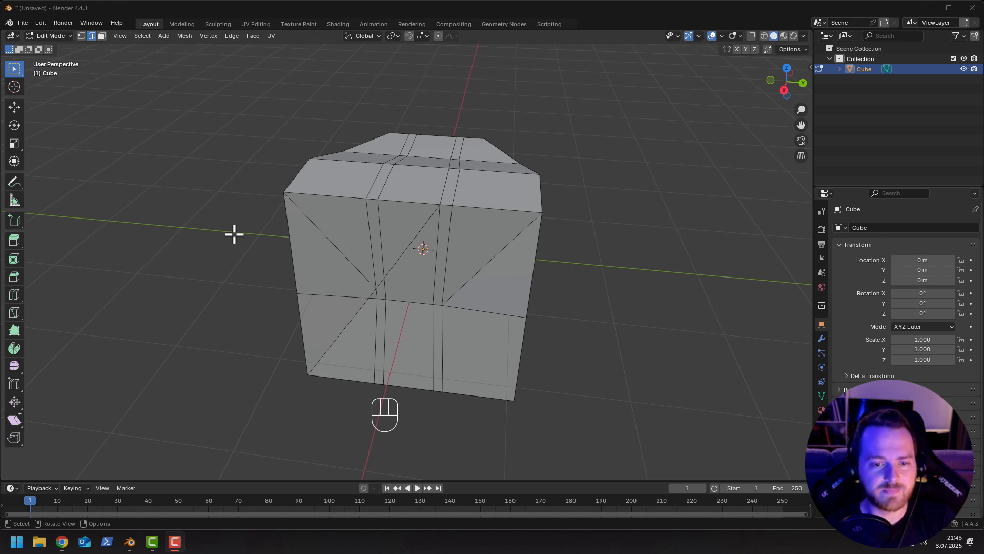
key(Tab)
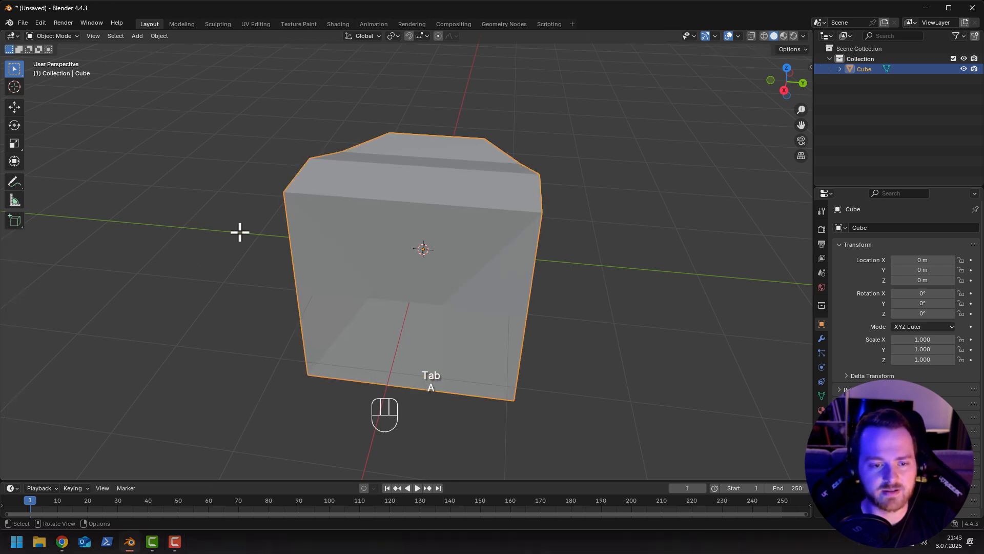
key(x)
click(238, 230)
key(shift+a)
mouse_move(225, 246)
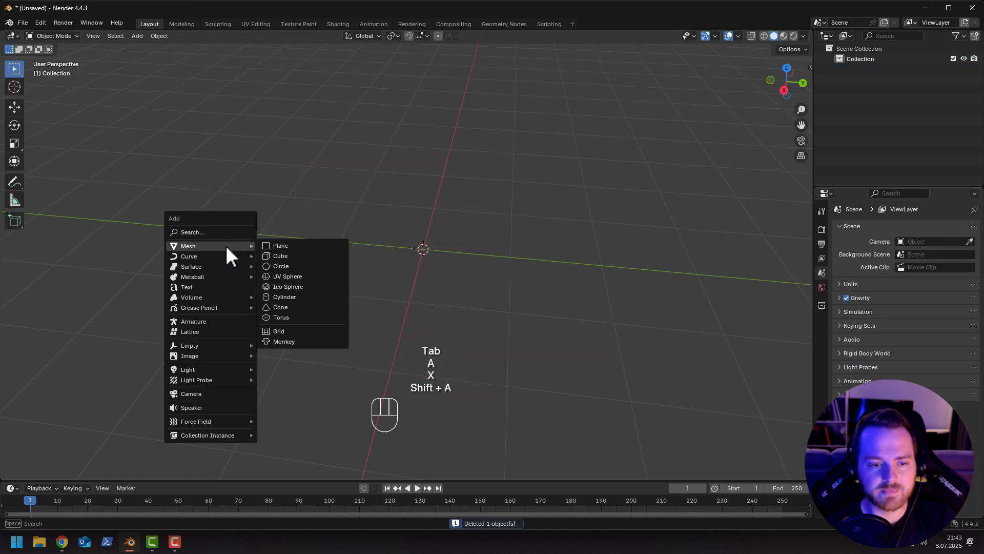
click(280, 257)
middle_drag(340, 263, 194, 266)
key(Tab)
middle_drag(304, 236, 222, 246)
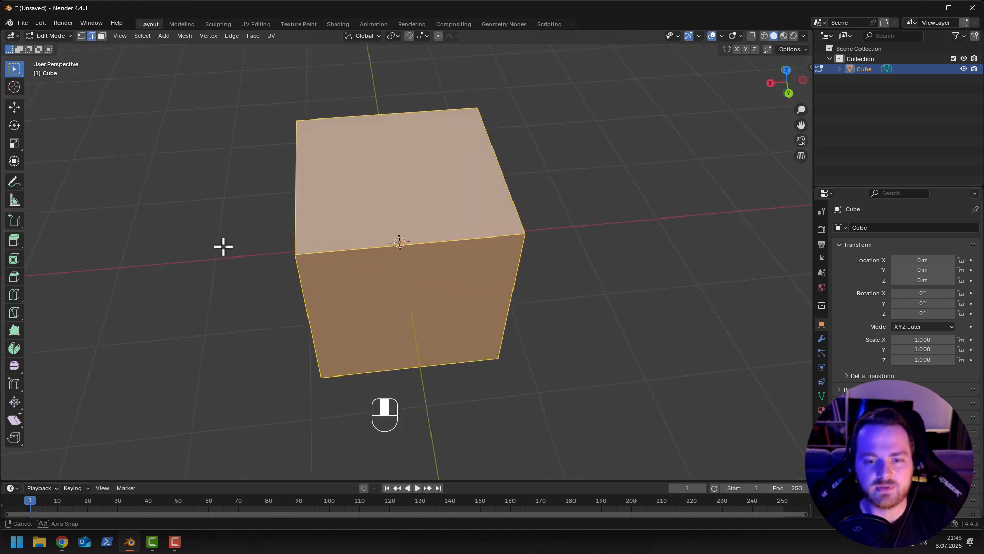
Add two centred loop cuts to the cube so that they cross on its top face.
key(ctrl+r)
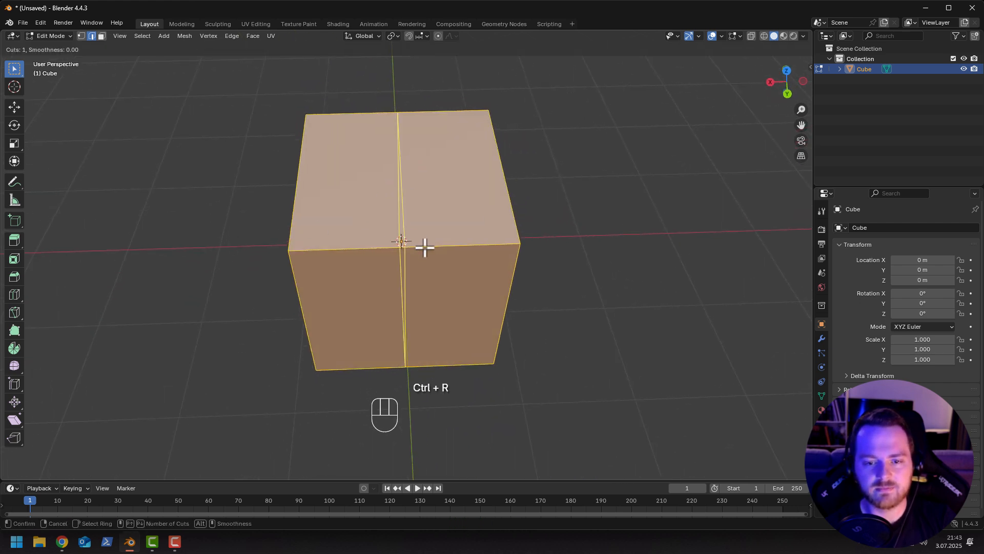
click(417, 253)
right_click(417, 253)
middle_drag(343, 261, 425, 242)
key(ctrl+r)
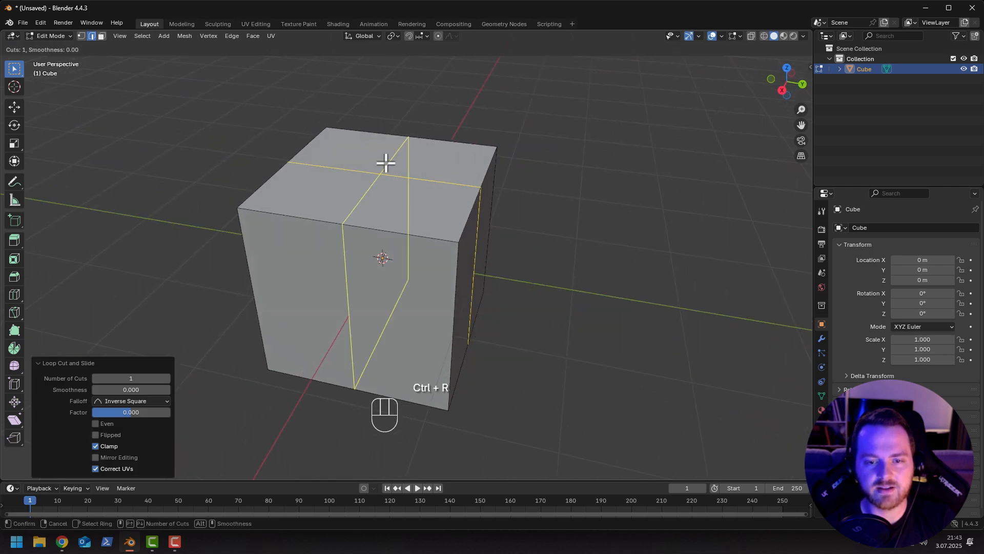
click(385, 163)
right_click(384, 163)
middle_drag(384, 163, 358, 187)
Add a horizontal loop cut around the cube and slide it about halfway toward the top, at a factor of about -0.51.
key(ctrl+r)
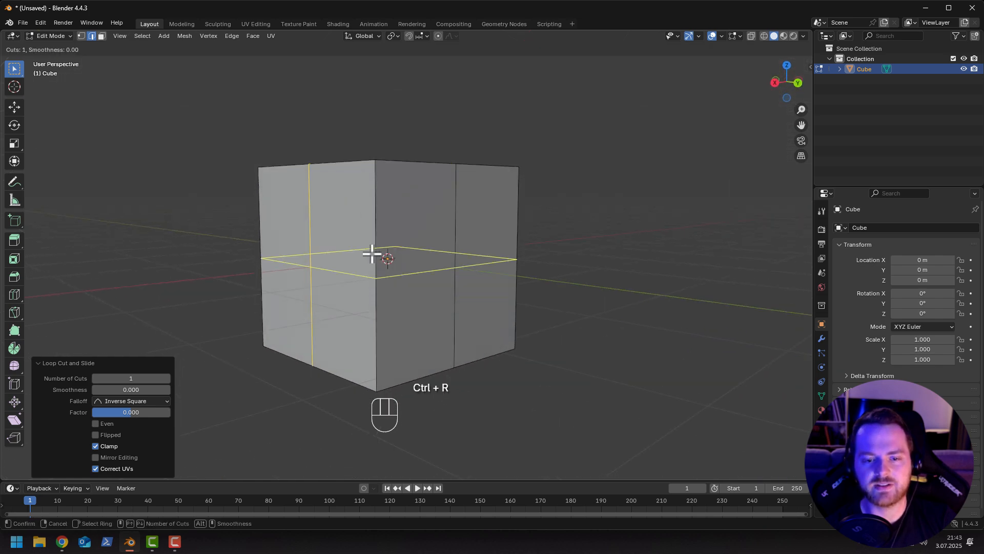
click(374, 254)
click(470, 246)
middle_drag(470, 246, 413, 298)
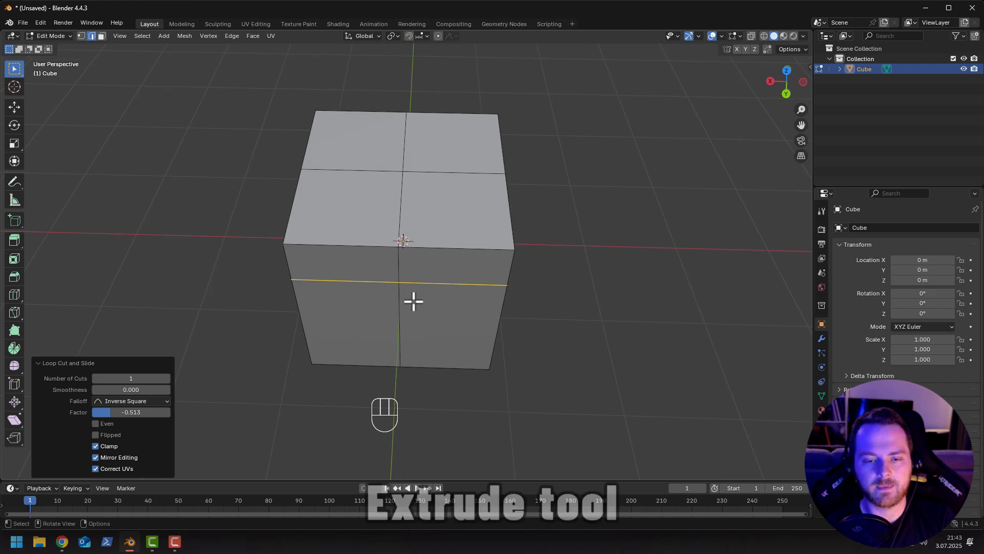
Select one quarter face on the cube's top in face selection and extrude it upward by about 0.83 m.
key(3)
click(441, 200)
middle_drag(347, 216, 356, 259)
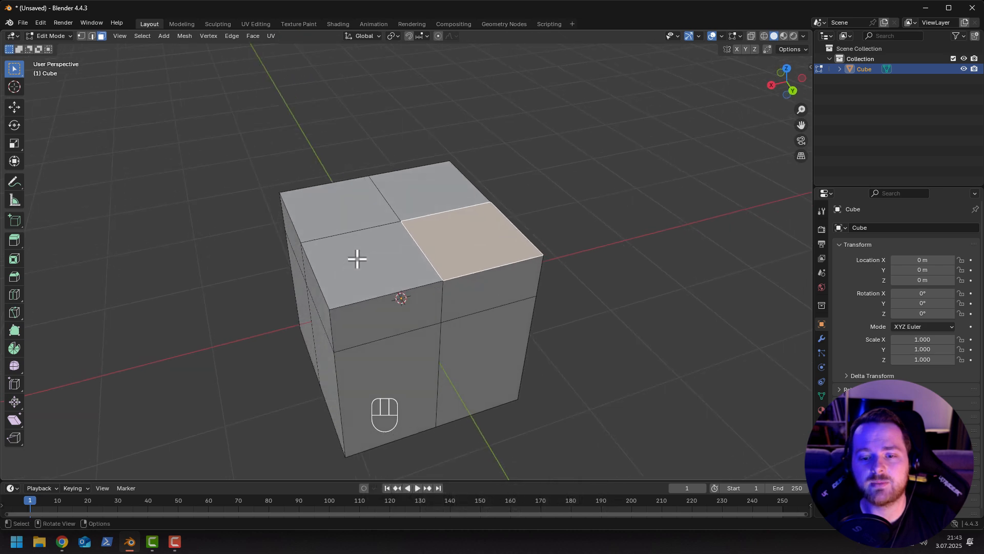
key(e)
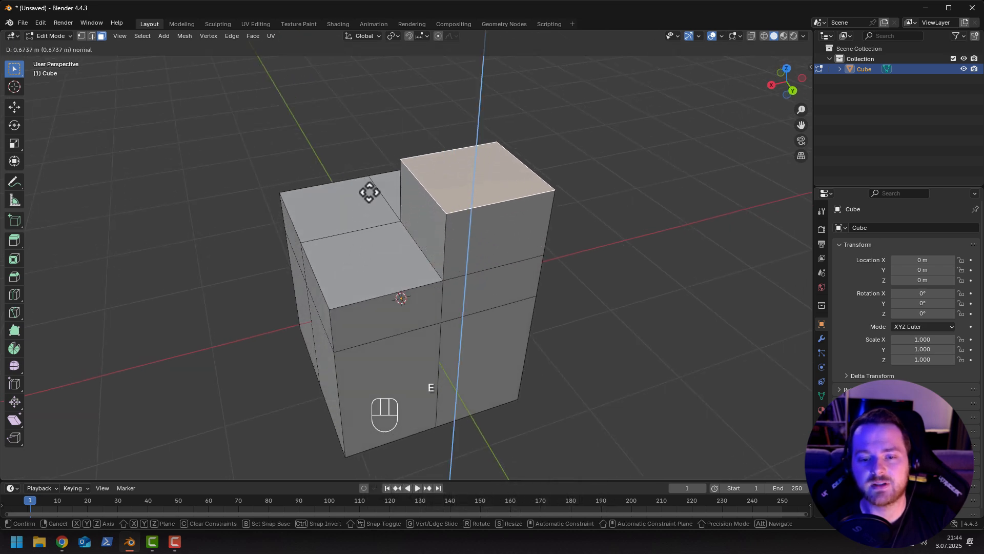
click(372, 178)
middle_drag(411, 254, 286, 239)
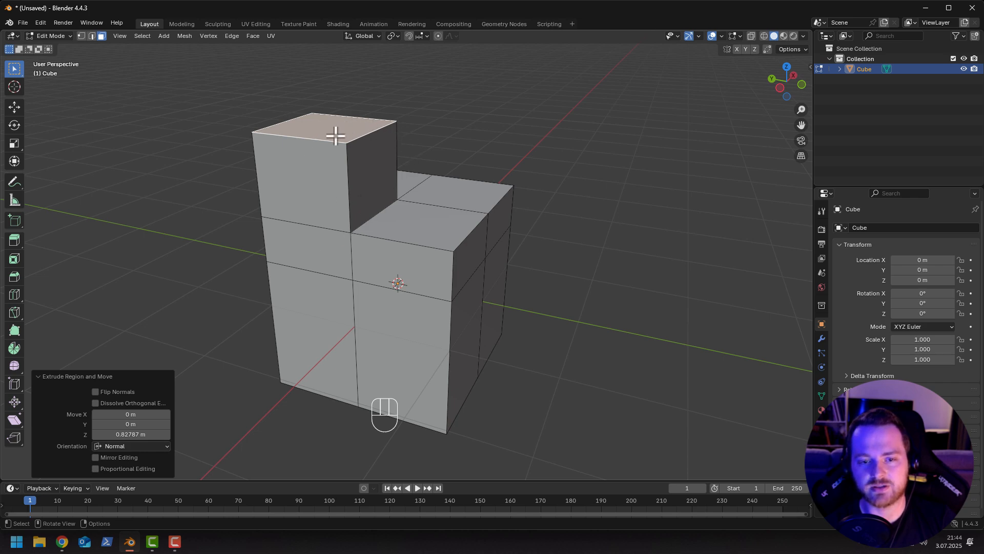
Add two evenly spaced loop cuts in each direction across the raised block's top, dividing it into a 3 by 3 grid.
middle_drag(336, 135, 323, 202)
key(ctrl+r)
scroll(325, 195, up, 1)
click(322, 182)
right_click(335, 214)
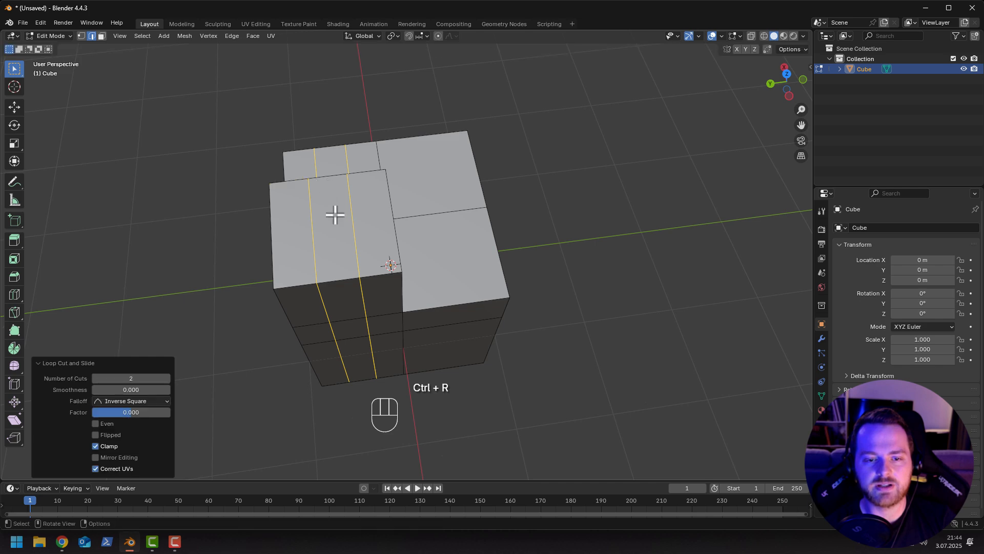
key(ctrl+r)
click(359, 225)
right_click(359, 226)
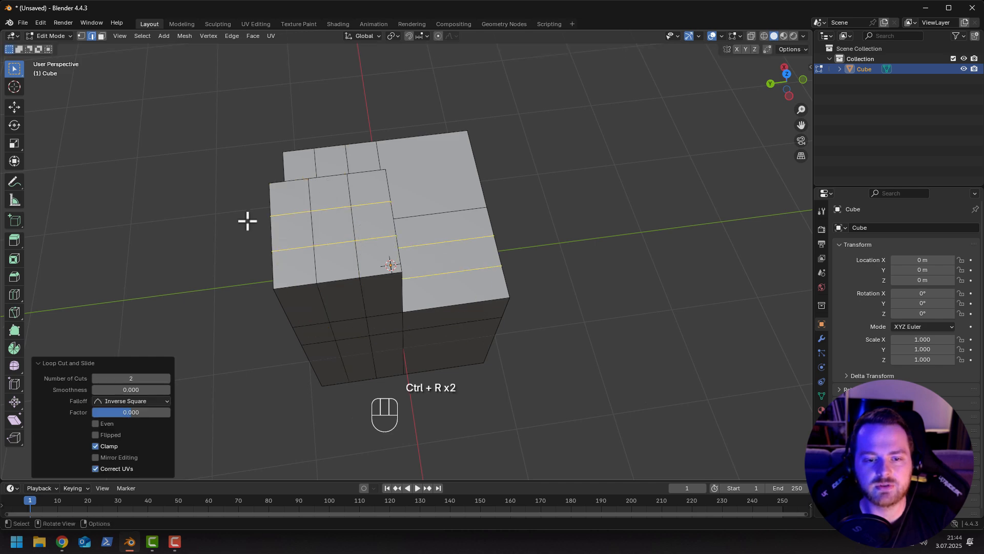
Select the centre face of the raised block's top grid and extrude it about 0.45 m downward into a square hole.
middle_drag(248, 221, 373, 220)
click(366, 222)
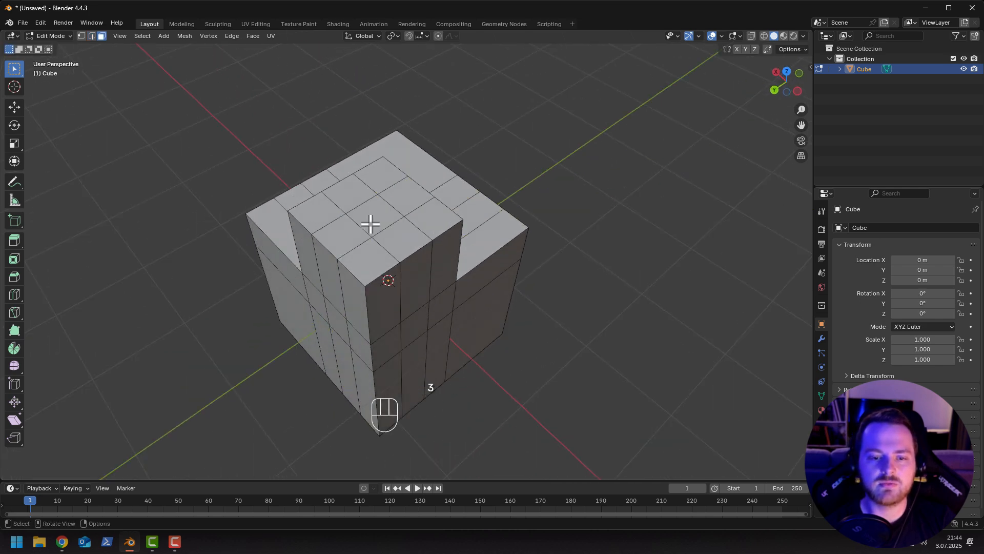
middle_drag(300, 221, 334, 234)
key(e)
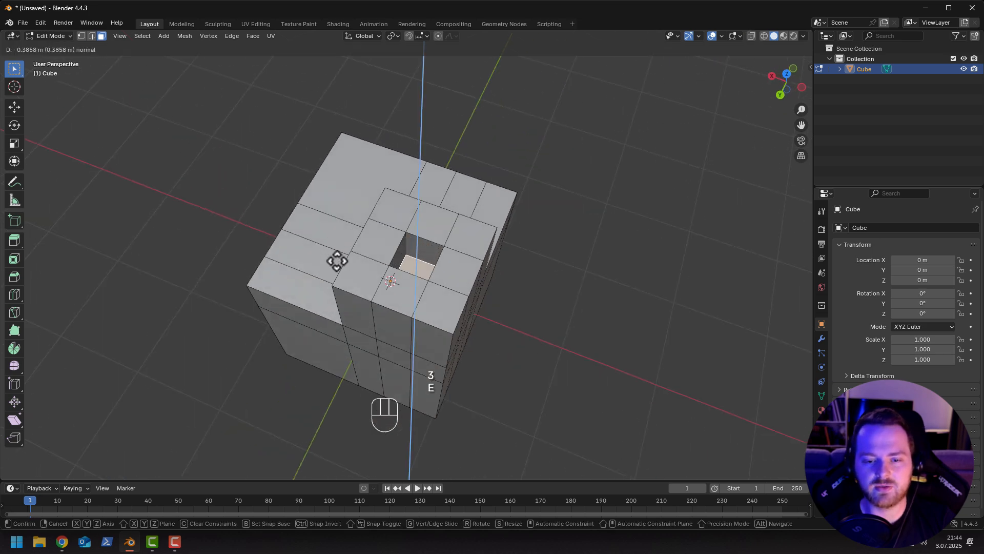
click(308, 274)
middle_drag(308, 275, 220, 270)
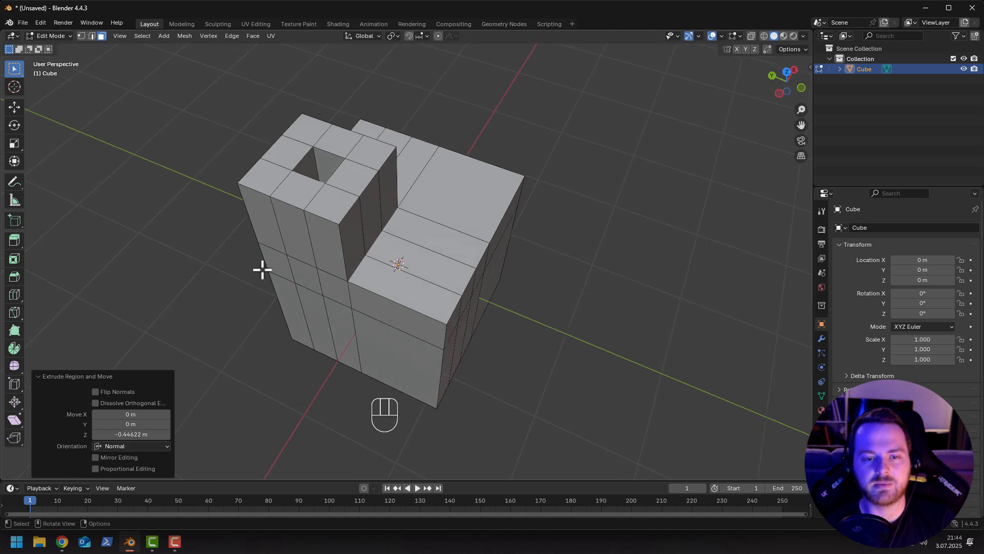
middle_drag(222, 209, 237, 247)
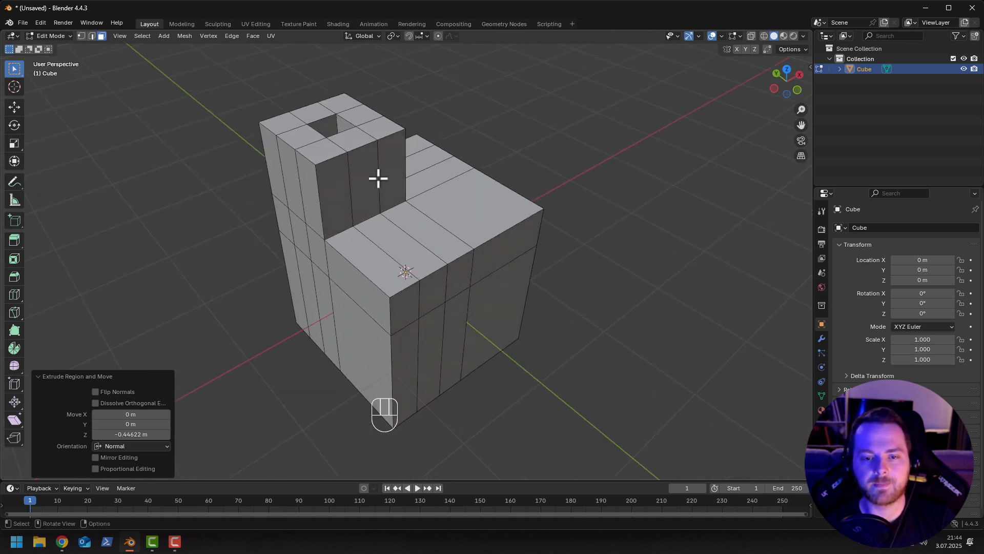
Try extruding the large undivided quarter face on the lower top about 0.24 m downward, and undo the extrusion.
shift+middle_drag(404, 176, 402, 197)
click(393, 225)
middle_drag(403, 198, 437, 300)
key(e)
click(337, 297)
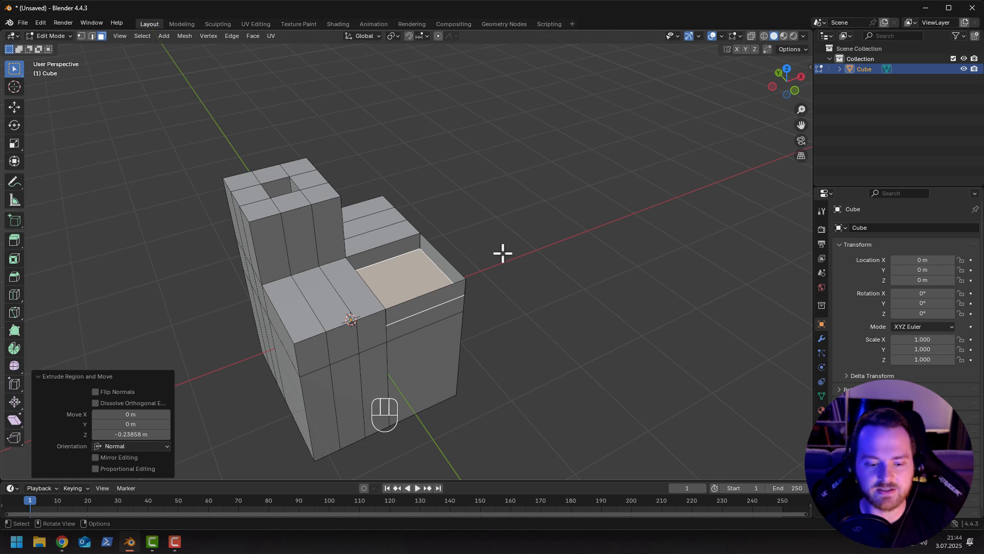
key(ctrl+z)
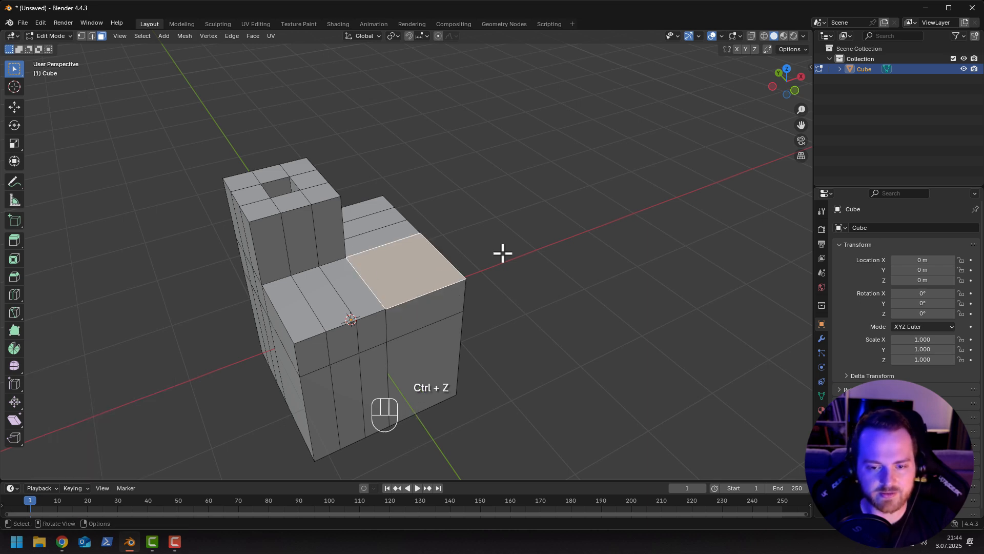
Lower the large undivided quarter face by about 0.24 m with Extrude Manifold, and inspect the resulting side walls.
middle_drag(547, 252, 484, 269)
scroll(479, 270, up, 2)
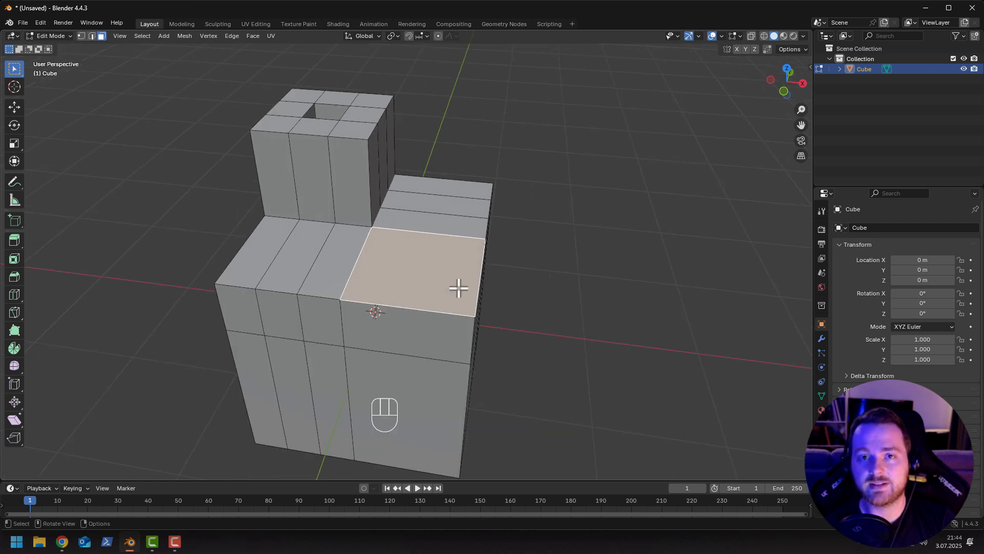
key(alt)
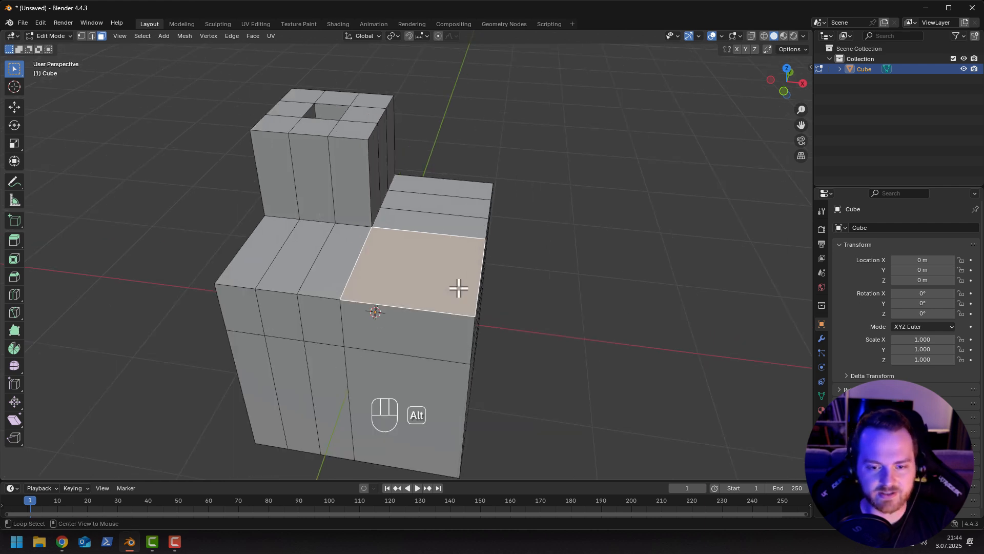
key(alt+e)
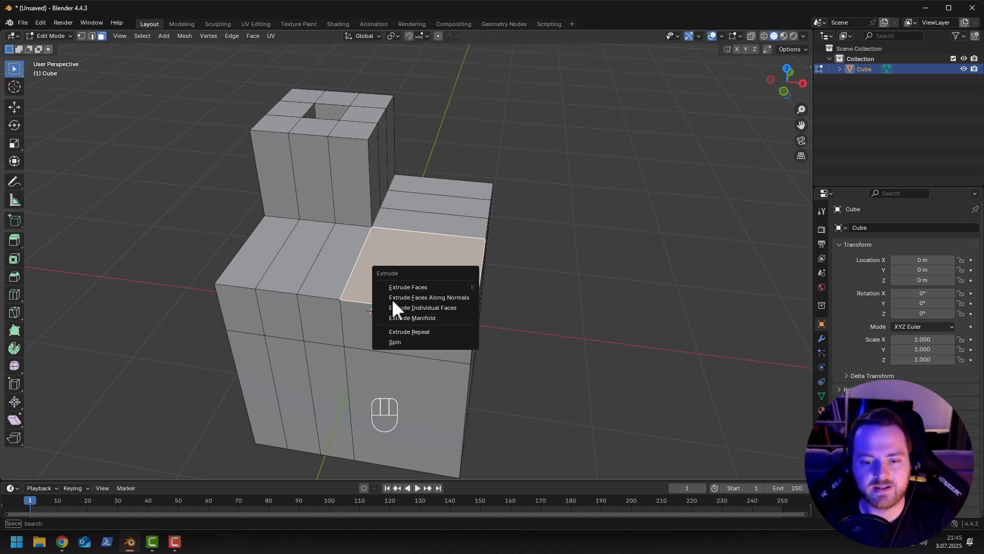
click(441, 319)
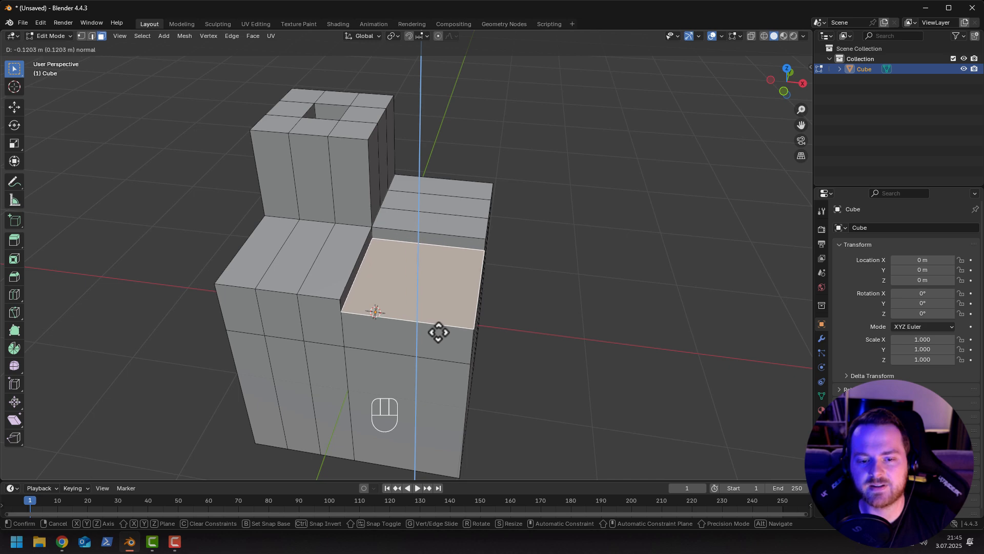
click(440, 343)
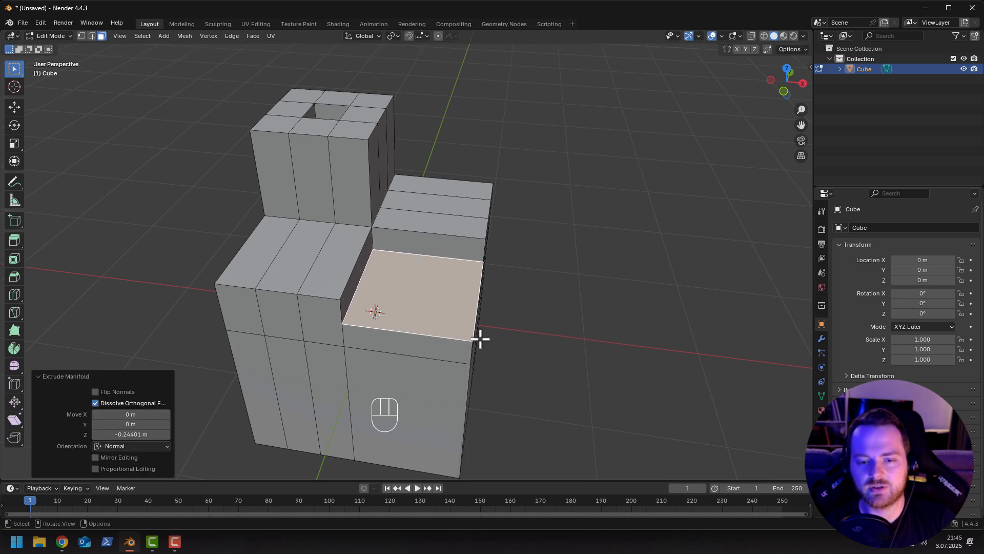
mouse_move(479, 336)
middle_down()
mouse_move(429, 330)
mouse_move(382, 293)
mouse_move(394, 283)
mouse_move(475, 292)
mouse_move(485, 310)
mouse_move(474, 321)
middle_up()
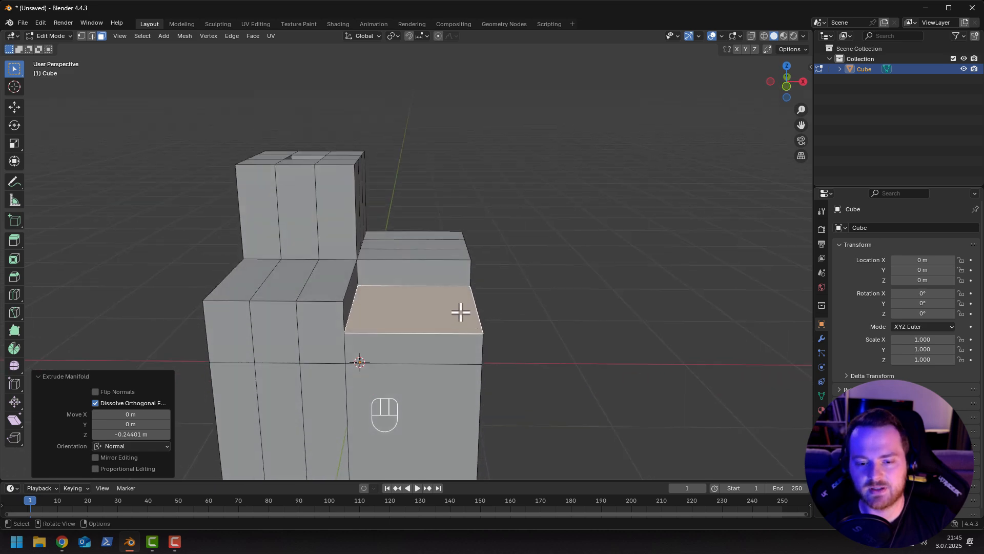
middle_drag(434, 273, 499, 258)
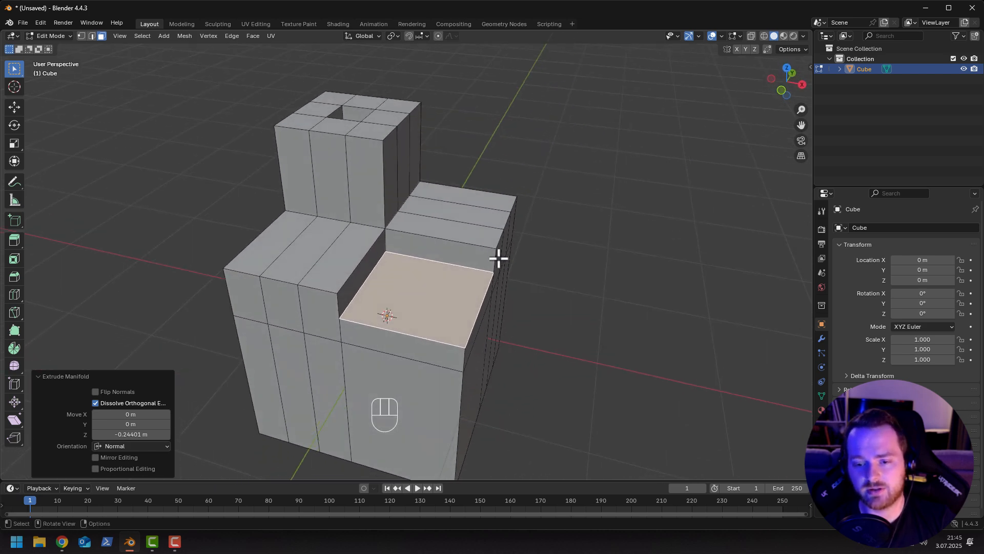
Add one centred loop cut running across the lowered quarter face and the three strips behind it.
key(ctrl+r)
click(484, 204)
right_click(484, 204)
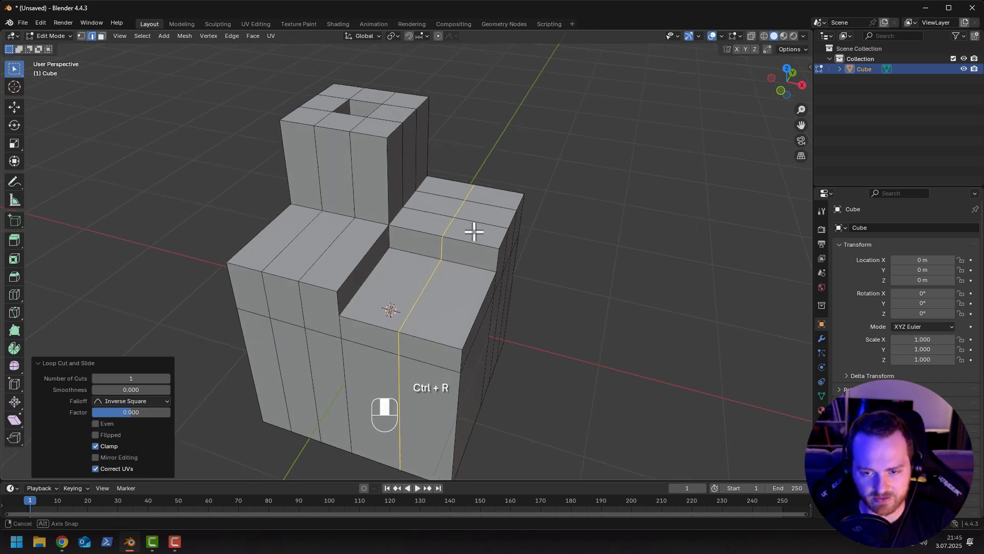
Select the middle outer face of the three-column top section, try a regular extrude, cancel it, and undo the leftover extrusion.
middle_drag(492, 238, 370, 272)
key(3)
click(424, 270)
key(e)
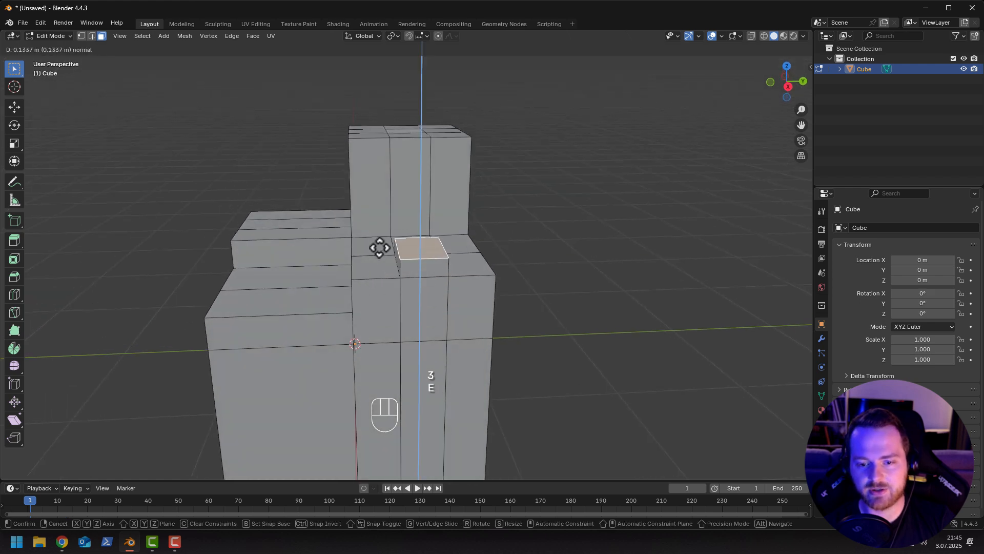
right_click(408, 206)
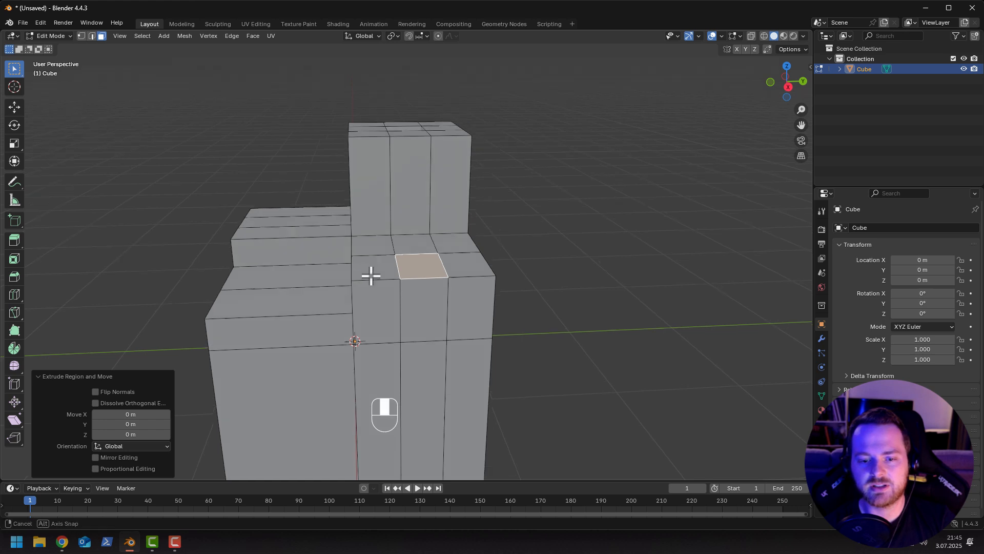
middle_drag(369, 274, 363, 292)
key(ctrl+z)
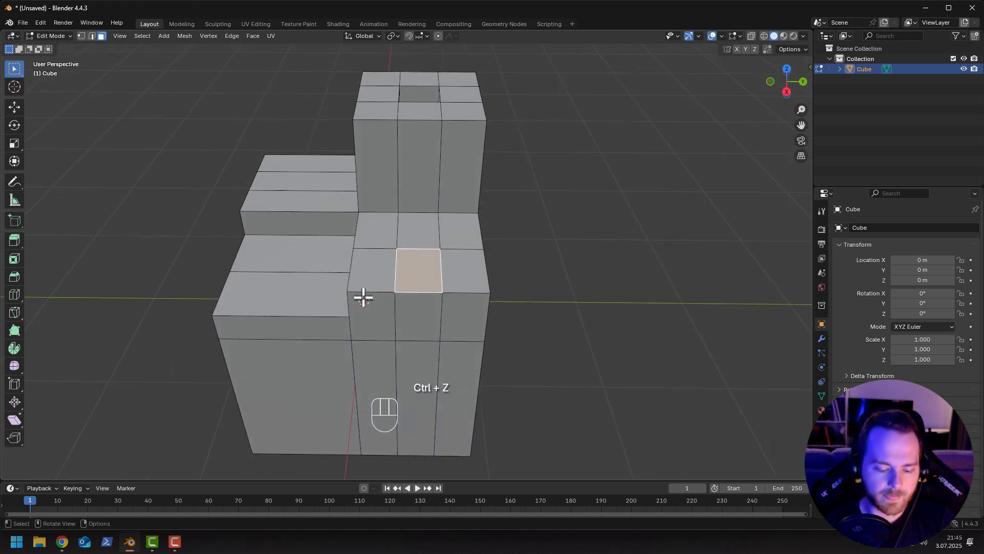
Cut a notch about 0.27 m deep by applying Extrude Manifold downward to the middle outer face of the three-column section.
key(alt+e)
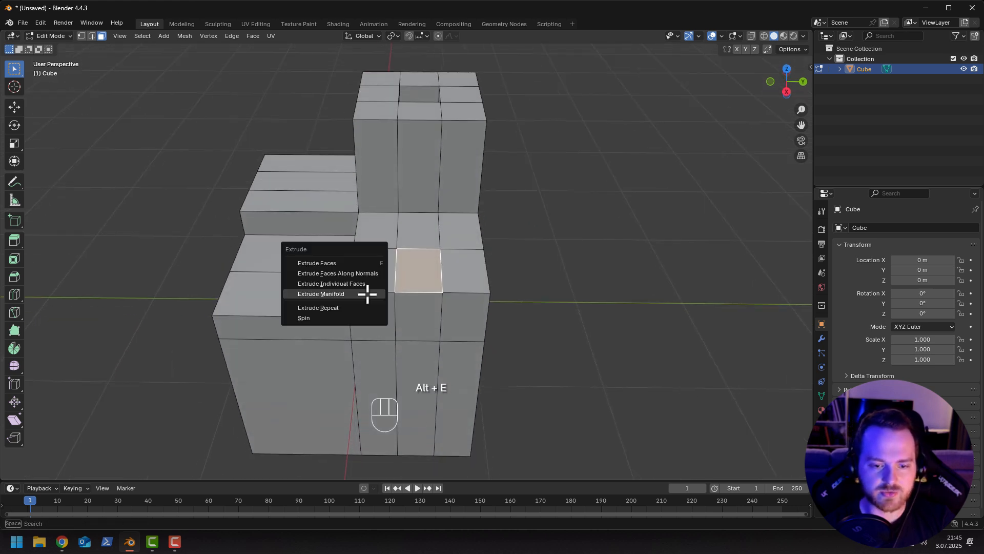
click(345, 294)
click(345, 318)
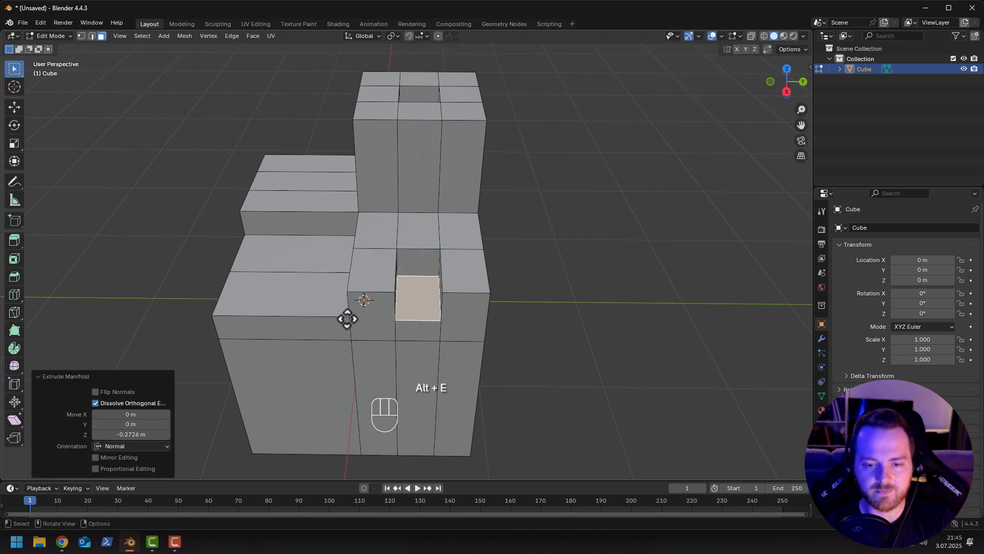
middle_drag(345, 318, 410, 308)
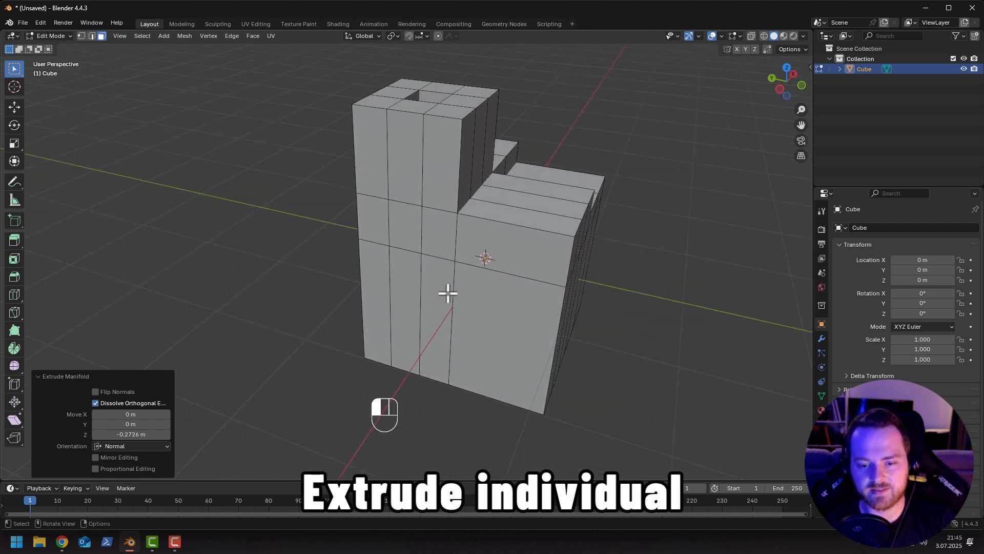
Select the three narrow lower faces side by side beneath the tower and extrude them outward together as one block.
click(448, 293)
shift+click(404, 285)
shift+click(376, 285)
mouse_move(338, 306)
middle_down()
mouse_move(295, 314)
mouse_move(345, 314)
middle_up()
key(e)
click(255, 329)
Try moving only the outermost front face of the extruded block, and undo back to the three flat faces.
click(336, 328)
key(g)
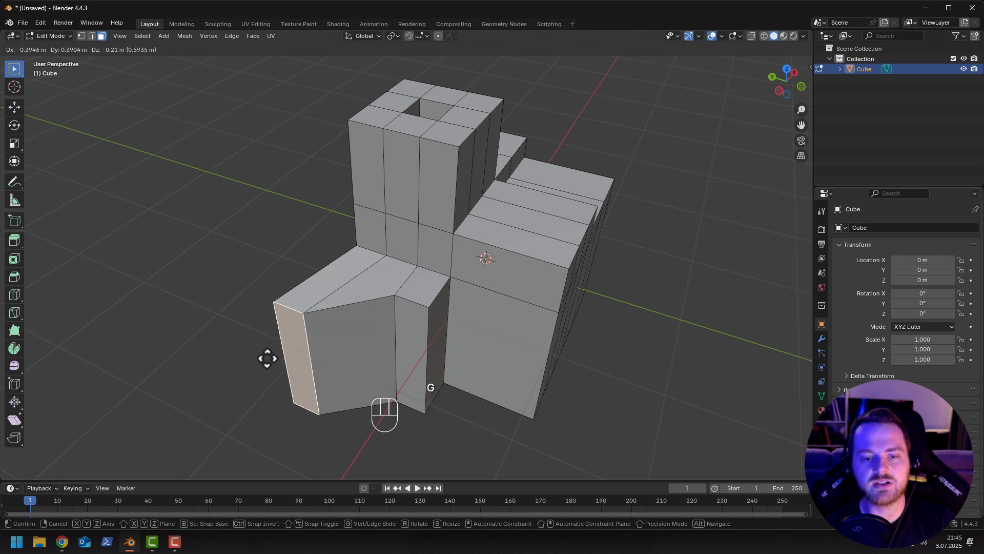
click(328, 342)
middle_drag(319, 345, 296, 309)
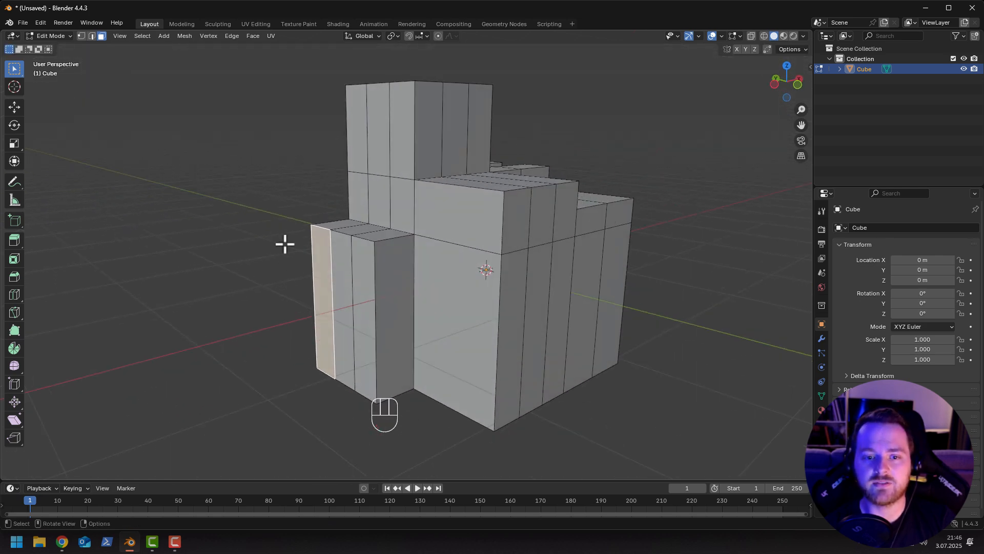
middle_drag(285, 244, 325, 294)
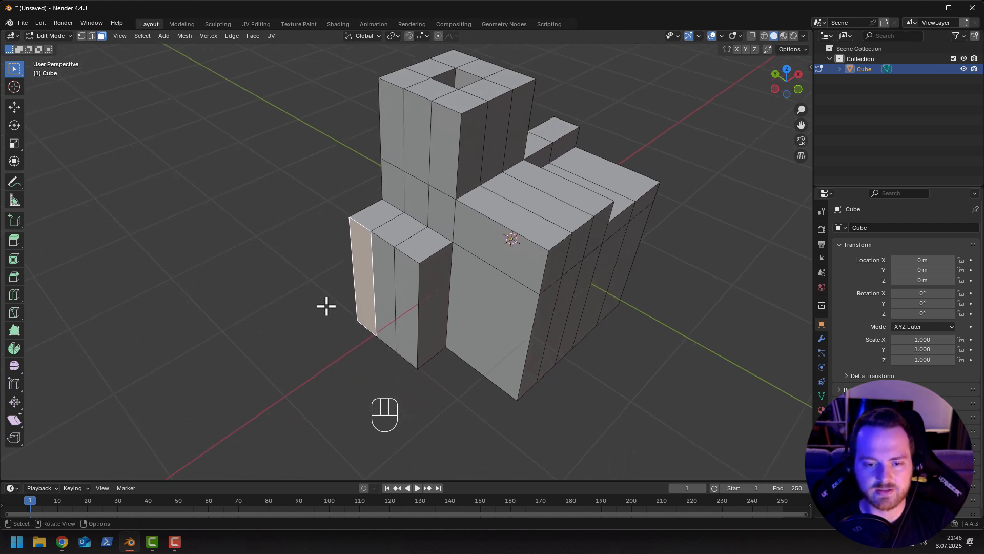
key(ctrl+z)
key(ctrl+z)
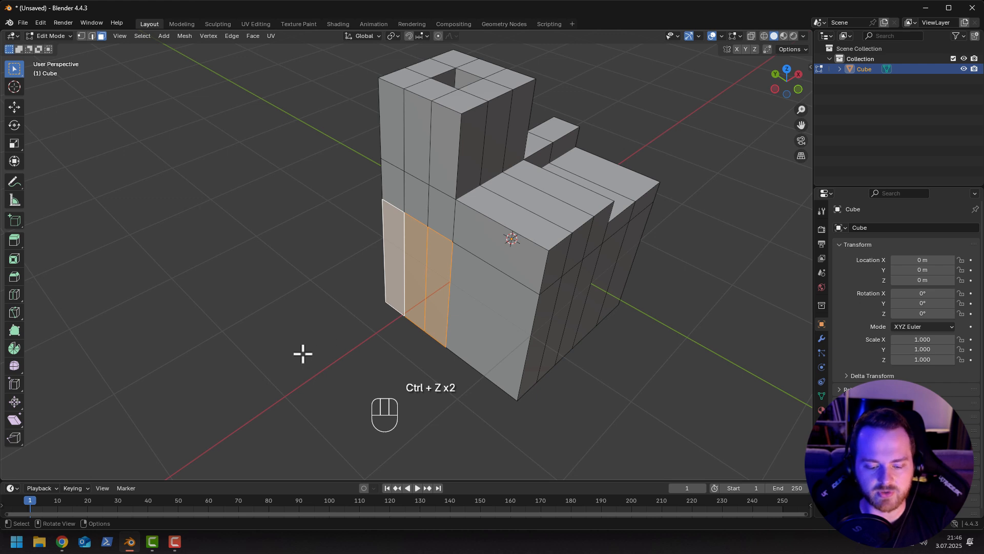
Extrude the three narrow lower faces about 0.37 m outward with Extrude Individual Faces.
mouse_move(303, 353)
shift+middle_down()
mouse_move(321, 332)
mouse_move(309, 338)
shift+middle_up()
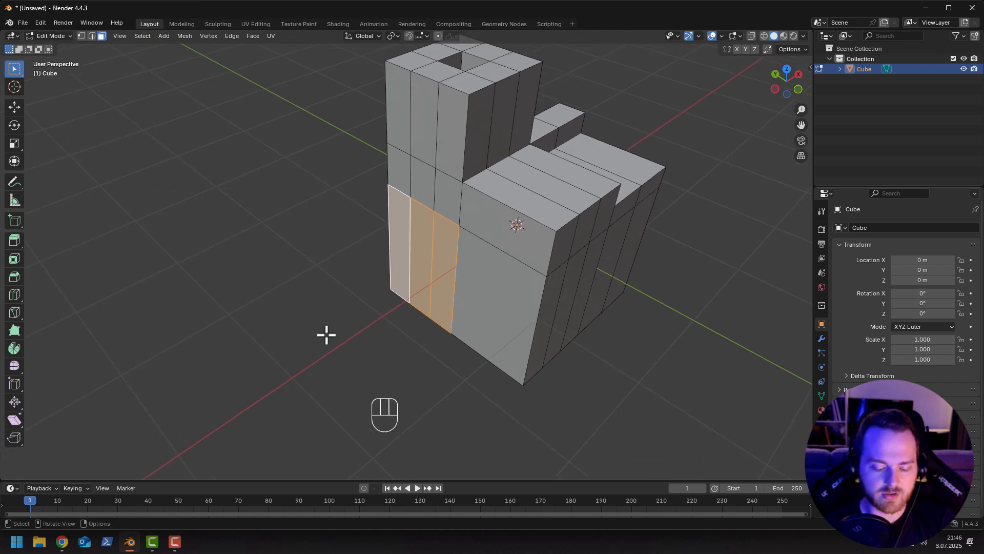
key(alt+e)
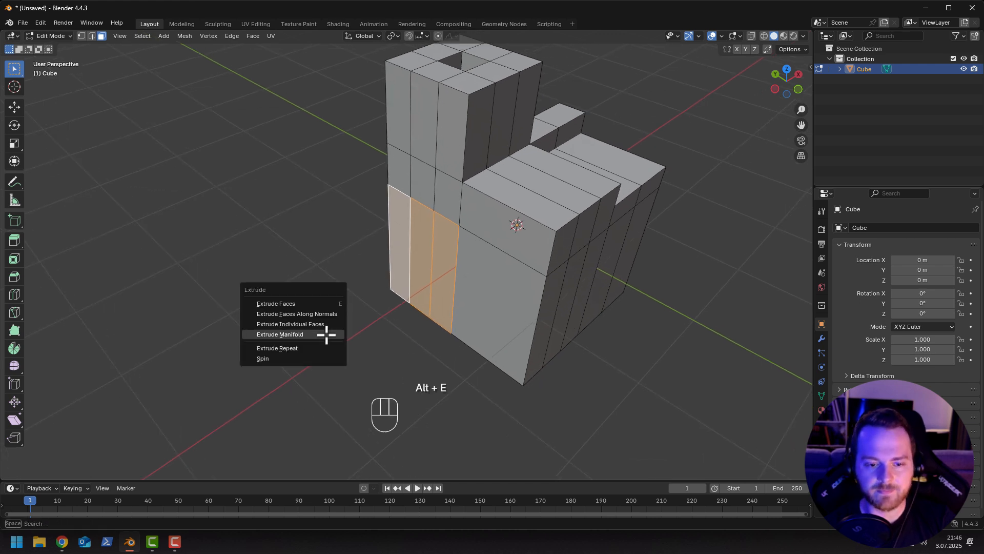
click(270, 328)
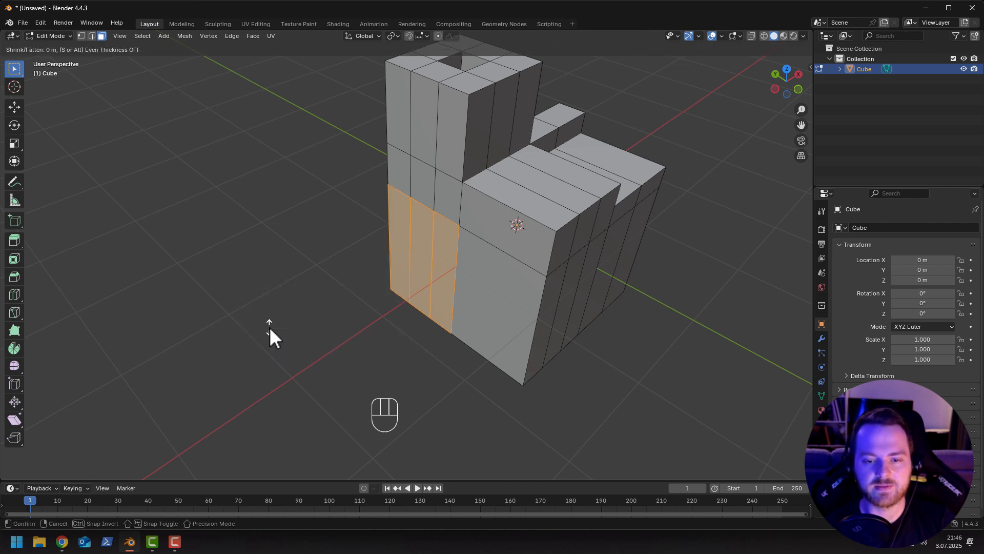
click(279, 309)
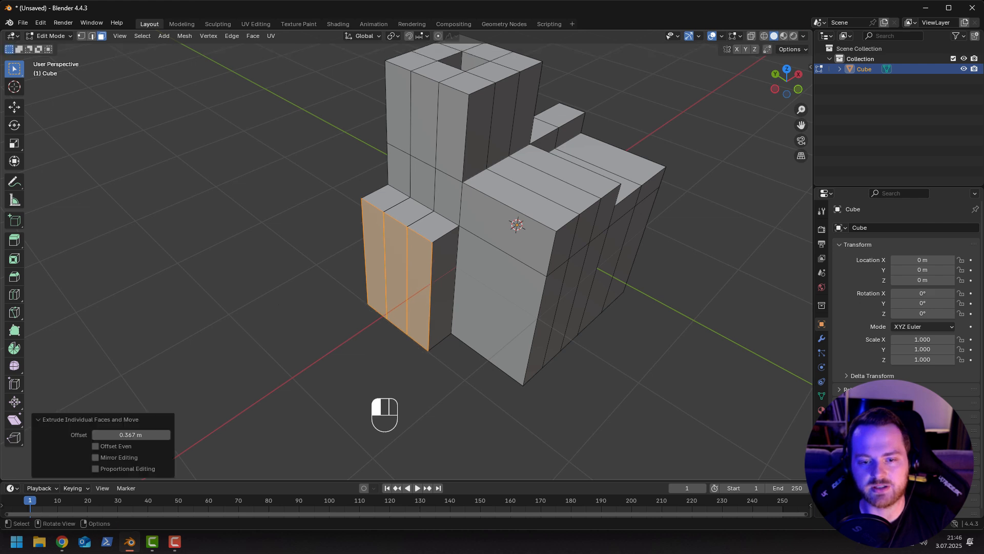
middle_drag(380, 277, 387, 274)
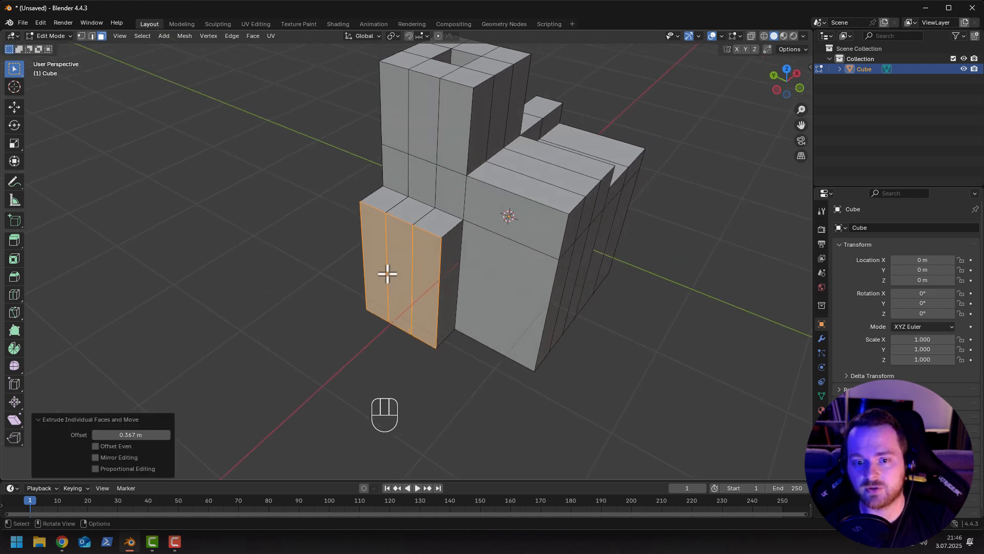
Try spreading the two outer columns apart by scaling their front faces along Y, and undo the scaling.
click(425, 268)
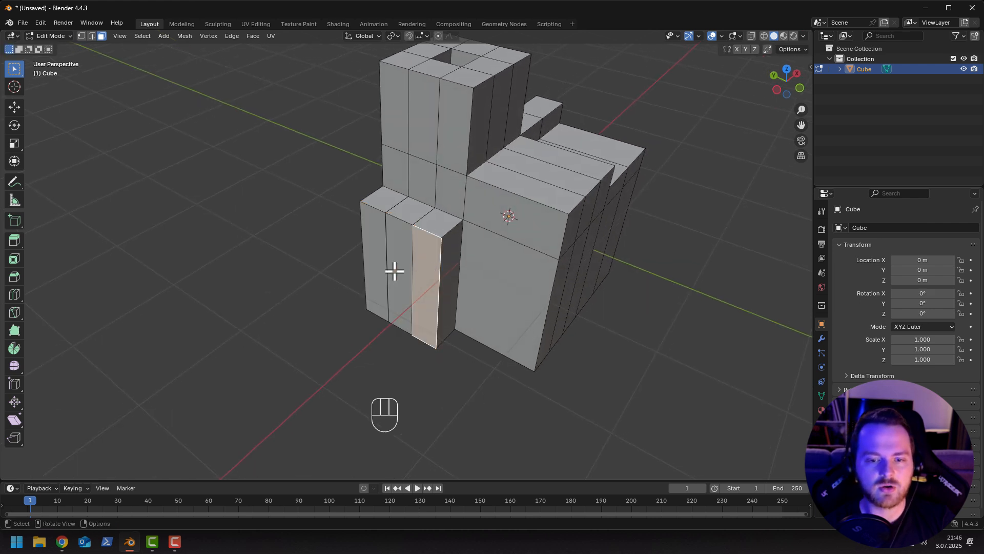
shift+click(376, 255)
middle_drag(333, 261, 338, 280)
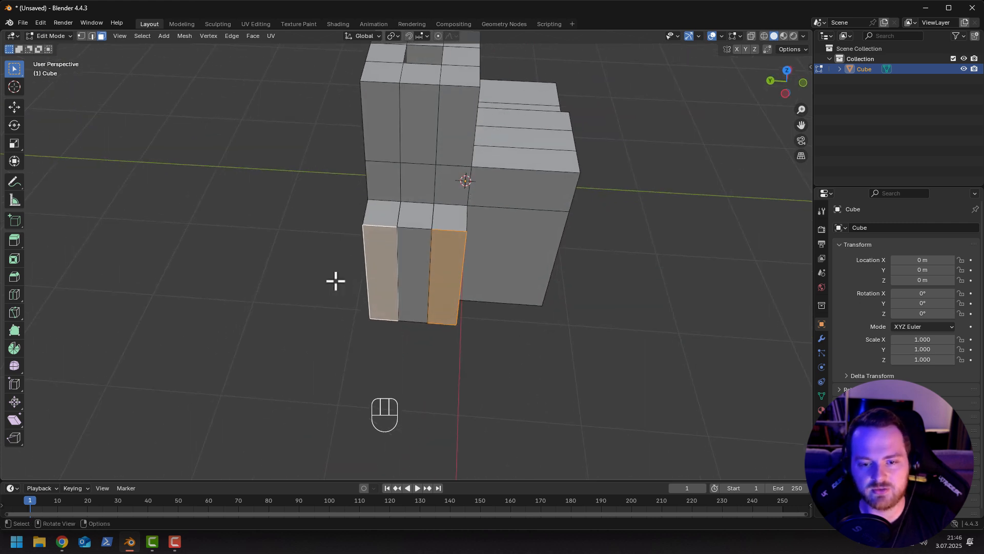
key(s)
key(x)
key(y)
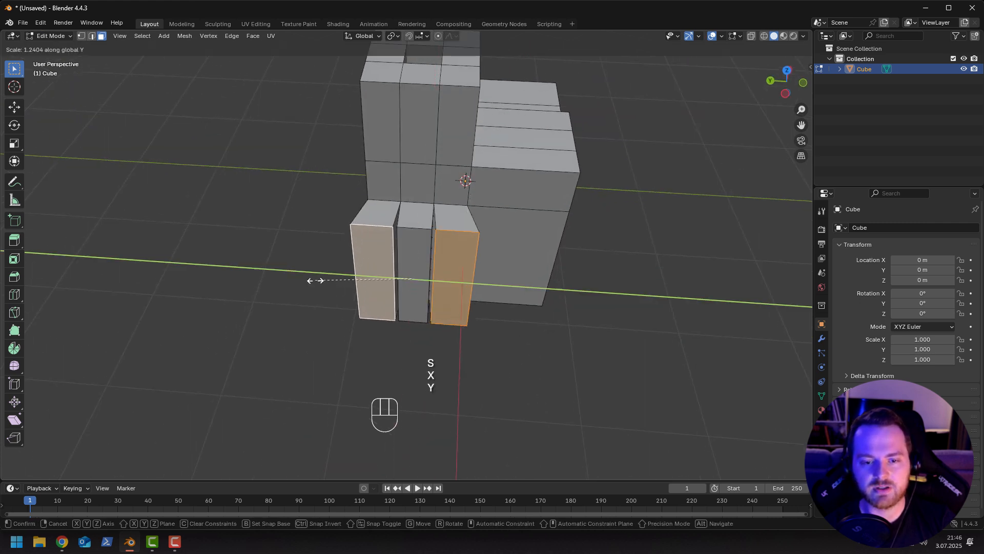
click(297, 280)
click(327, 331)
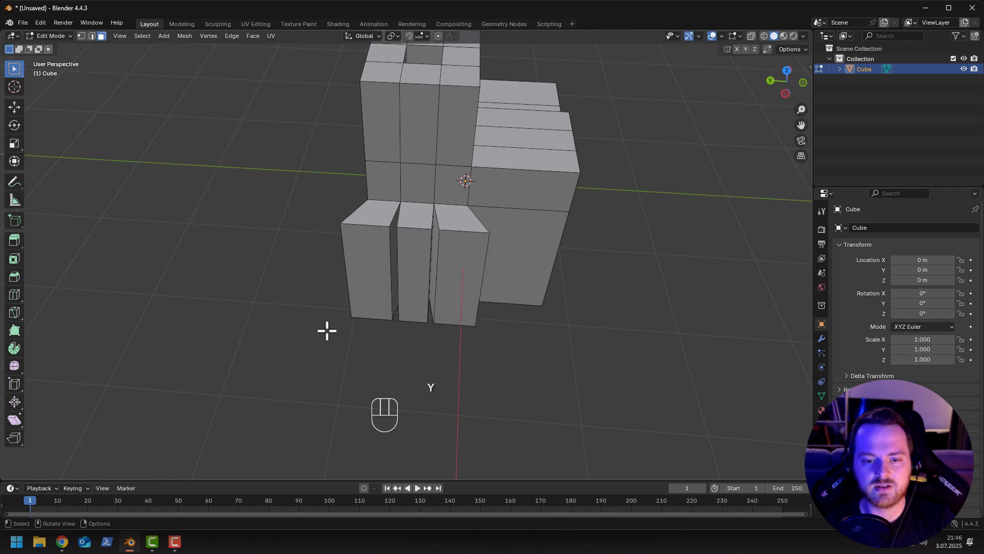
mouse_move(327, 331)
middle_down()
mouse_move(334, 299)
mouse_move(362, 287)
mouse_move(393, 327)
mouse_move(339, 351)
mouse_move(336, 338)
middle_up()
key(ctrl+z)
key(ctrl+z)
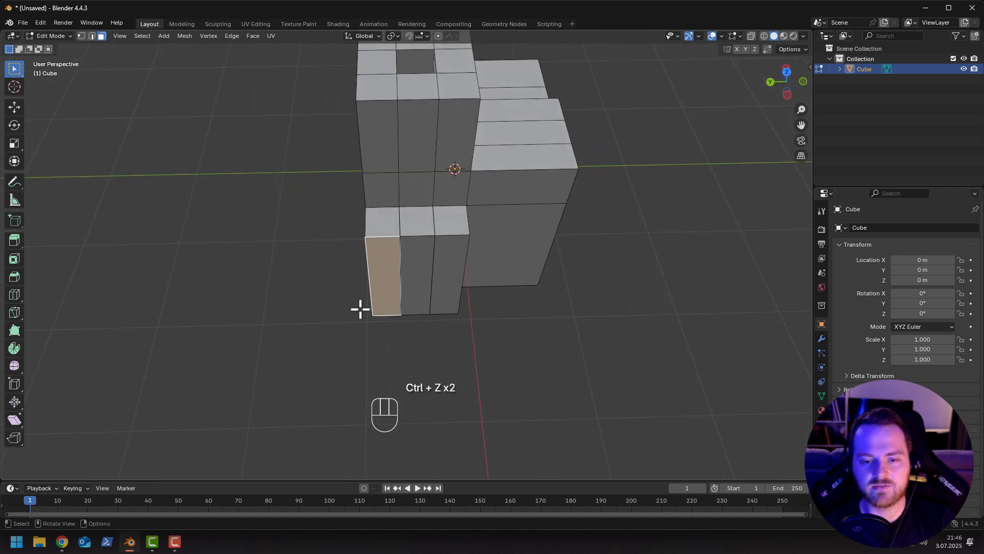
Move the outermost column's front face about 0.147 m along Y and rotate it about -24.3° around Z.
key(g)
key(x)
key(y)
click(318, 317)
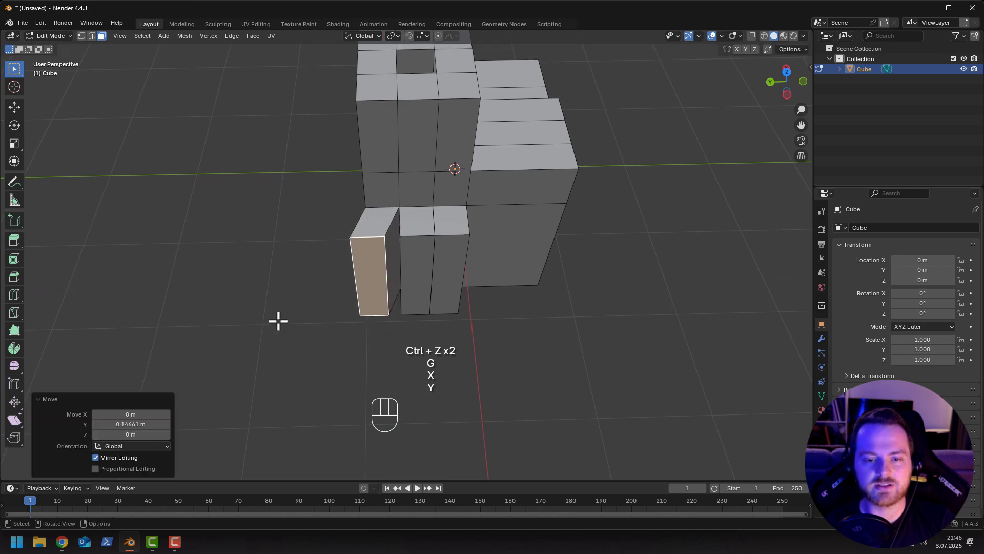
middle_drag(277, 321, 342, 303)
key(r)
key(z)
click(323, 336)
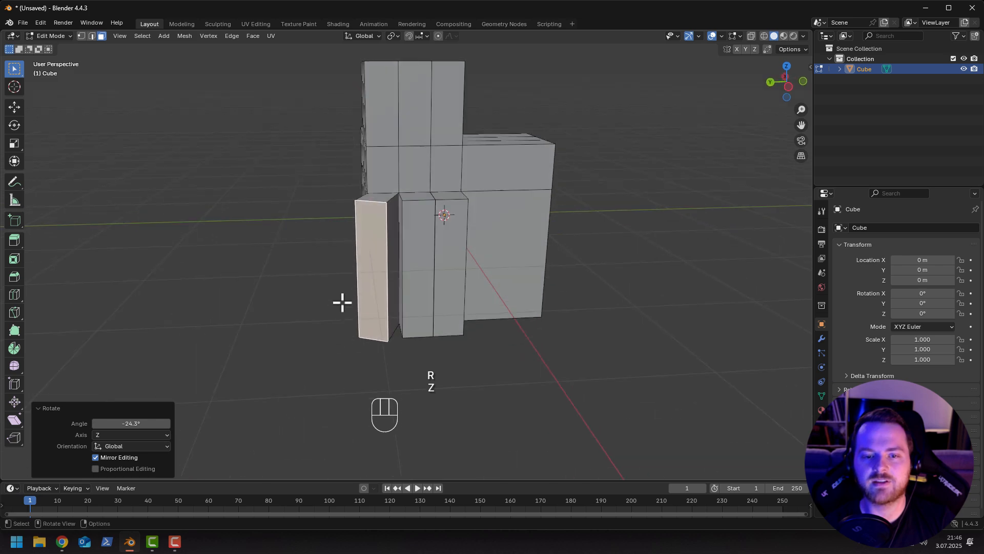
Test loop selection at the model's corner, and add one centred horizontal loop cut around the lower walls.
middle_drag(318, 211, 441, 210)
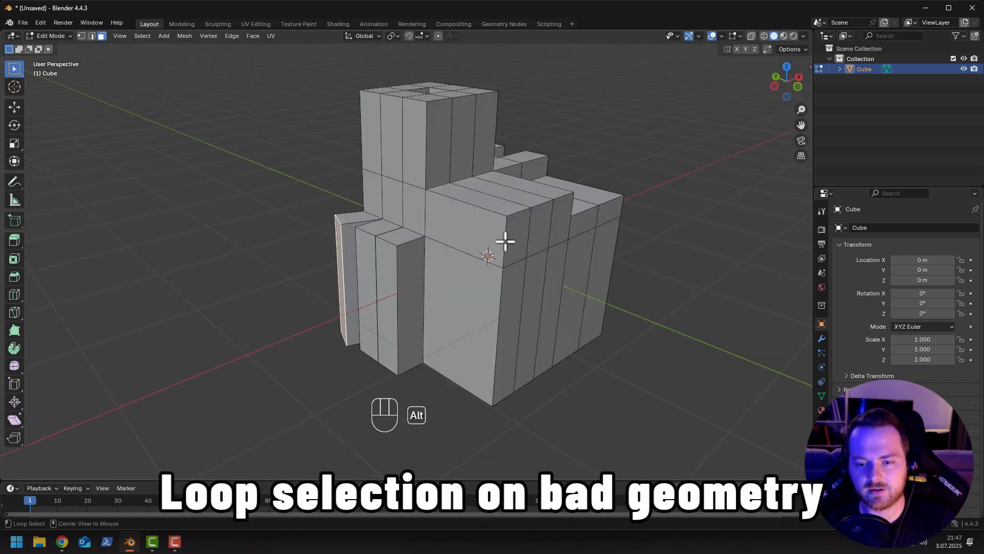
alt+click(505, 241)
middle_drag(531, 276, 286, 237)
key(ctrl+r)
click(360, 338)
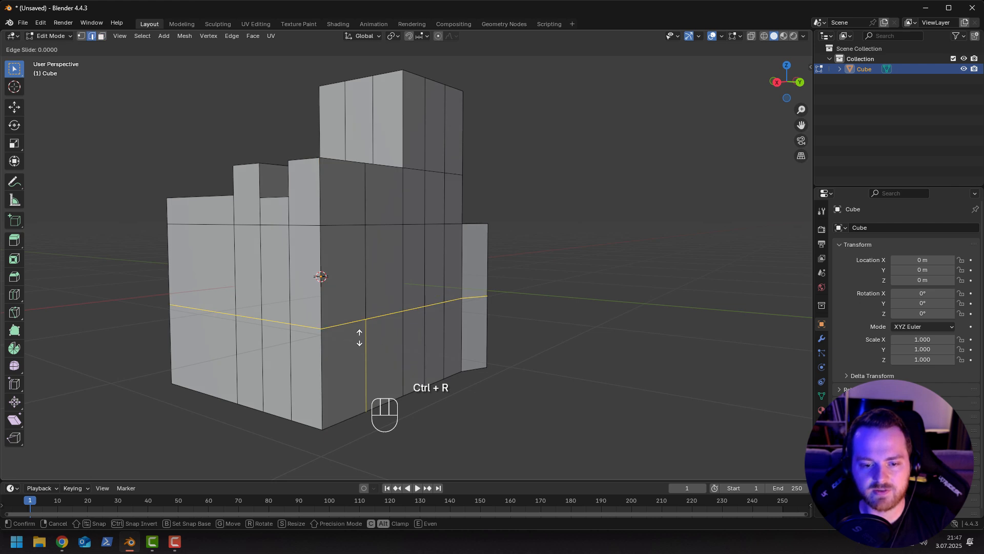
right_click(358, 334)
middle_drag(328, 352, 293, 348)
In face mode, select the six lower faces along the long side wall one by one, and try loop-selecting the bottom band.
key(3)
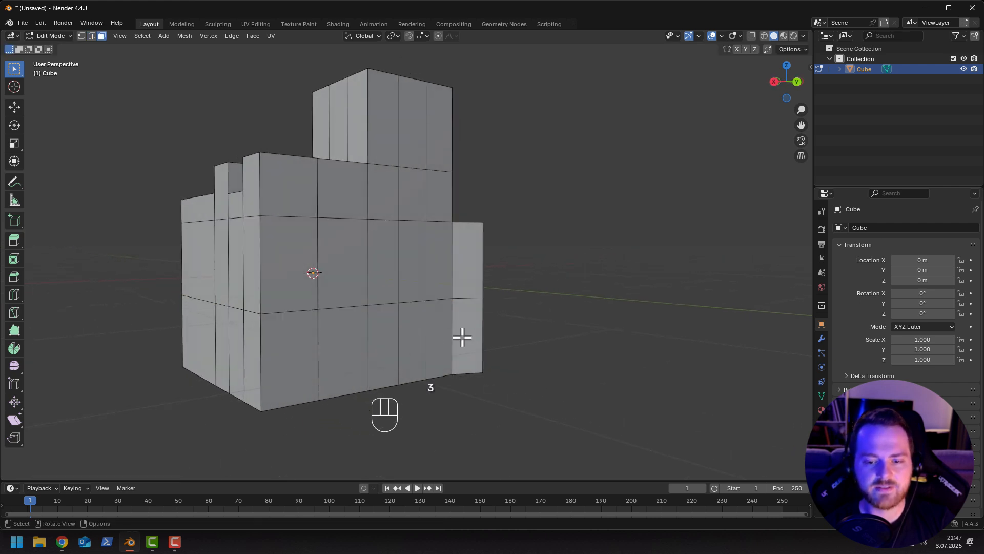
click(461, 336)
shift+click(443, 333)
shift+click(417, 333)
shift+click(380, 337)
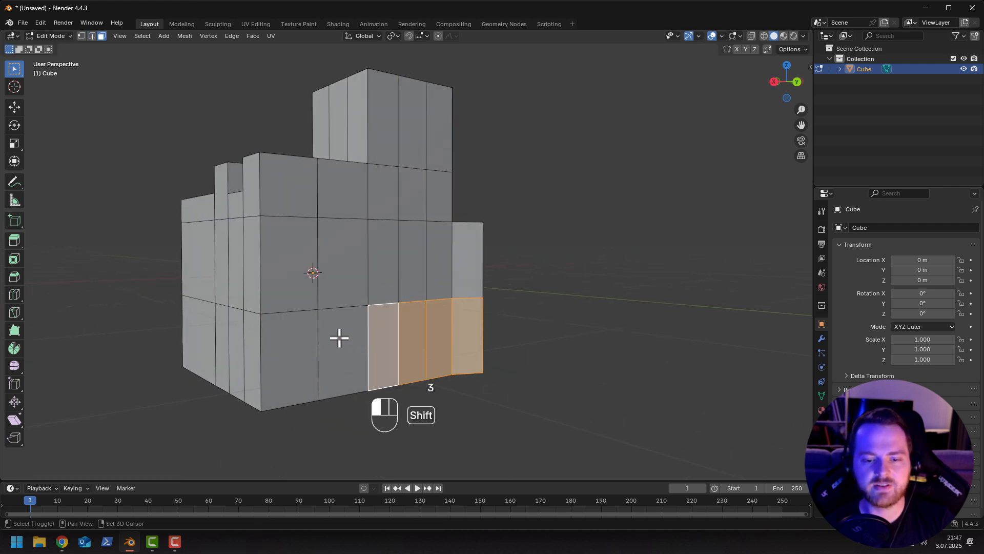
shift+click(338, 337)
shift+click(282, 343)
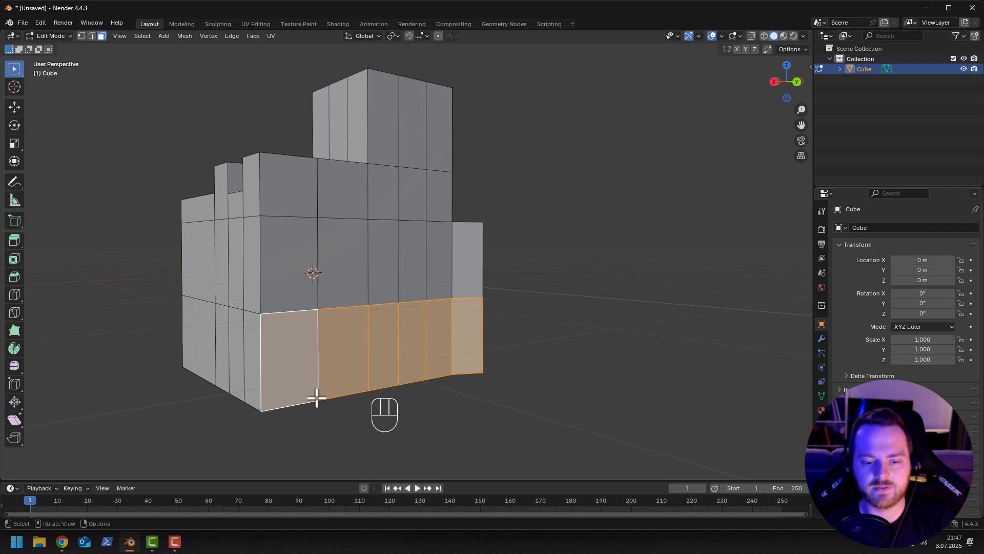
middle_drag(254, 317, 393, 282)
alt+click(517, 339)
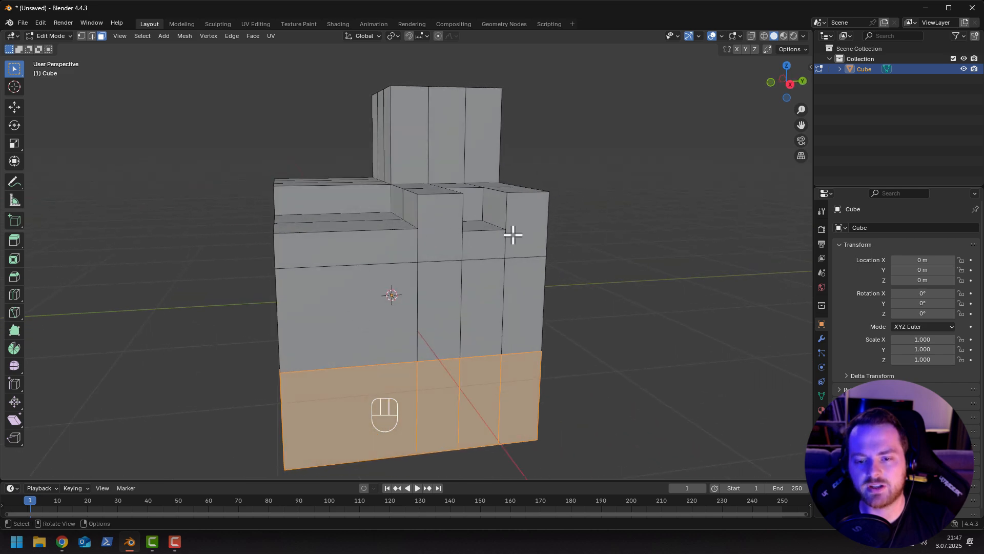
Test face loop selection around the notch, and select the six upper-band faces that run beneath the tower and wrap the corner.
middle_drag(512, 234, 424, 235)
alt+click(334, 230)
middle_drag(333, 230, 377, 244)
scroll(373, 262, up, 1)
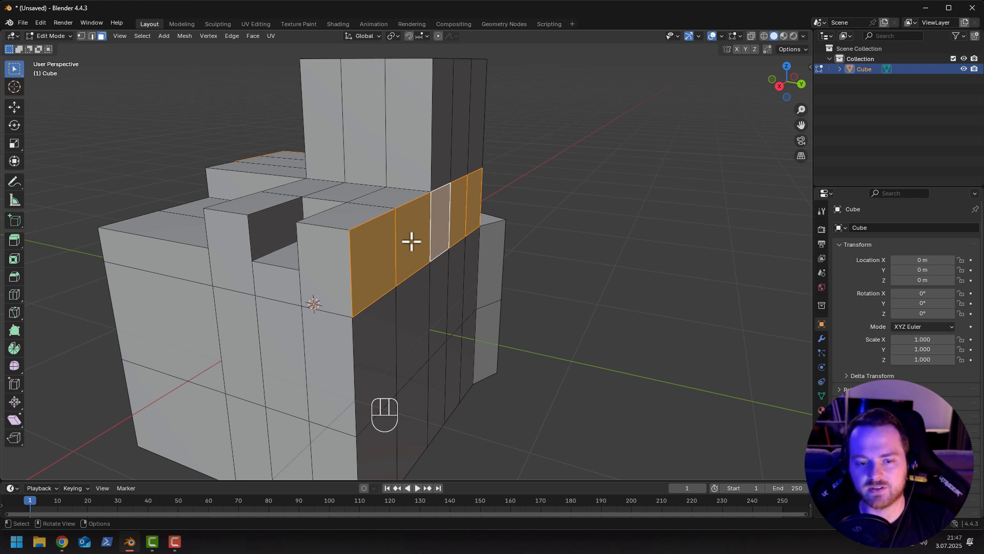
middle_drag(411, 241, 384, 253)
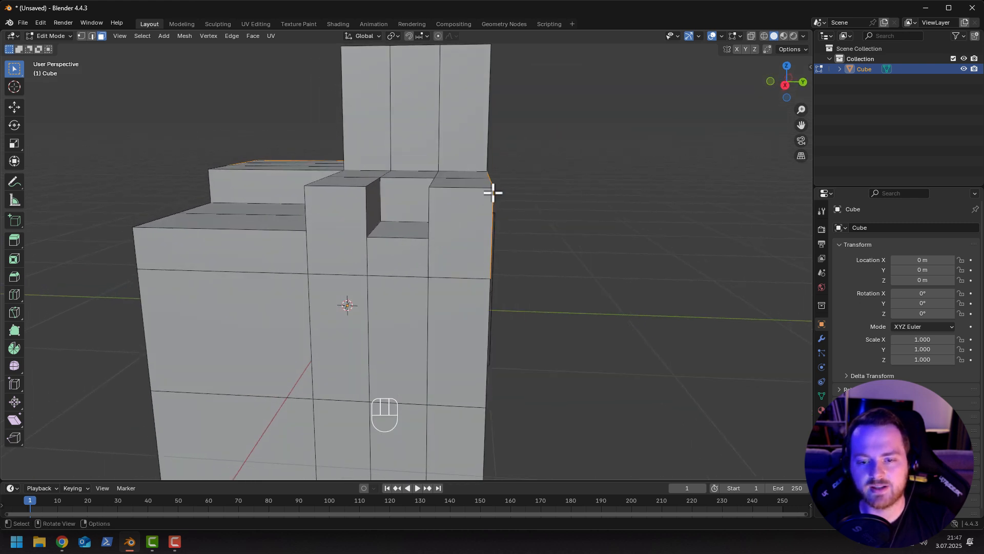
alt+click(433, 240)
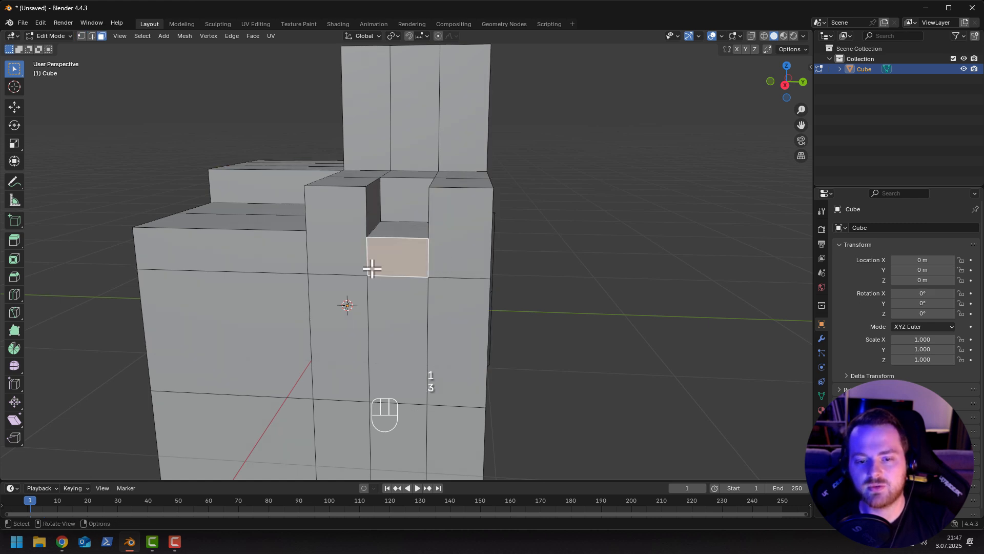
alt+click(306, 251)
middle_drag(384, 292, 334, 228)
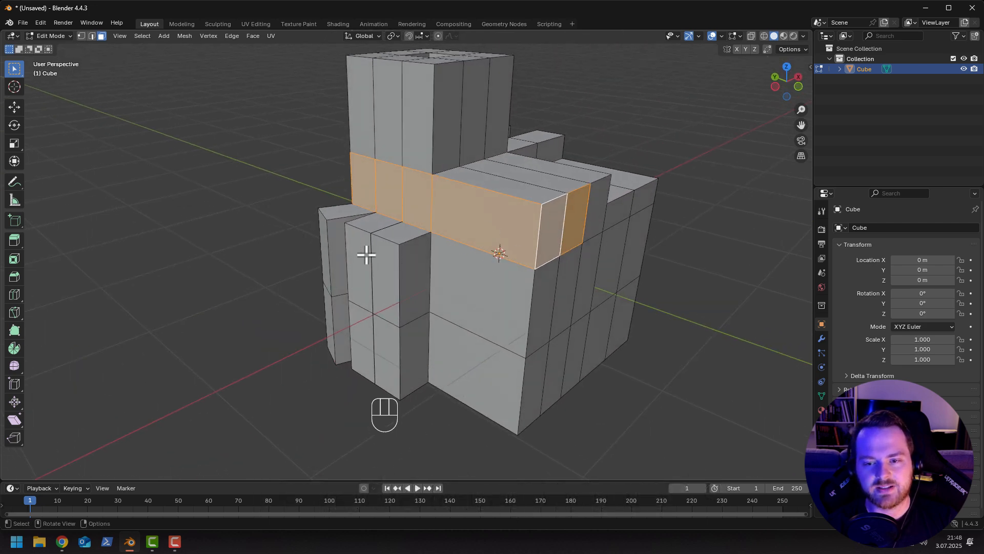
Try a regular extrude of about 0.29 m on the six corner-wrapping band faces, and undo it.
middle_drag(447, 174, 439, 265)
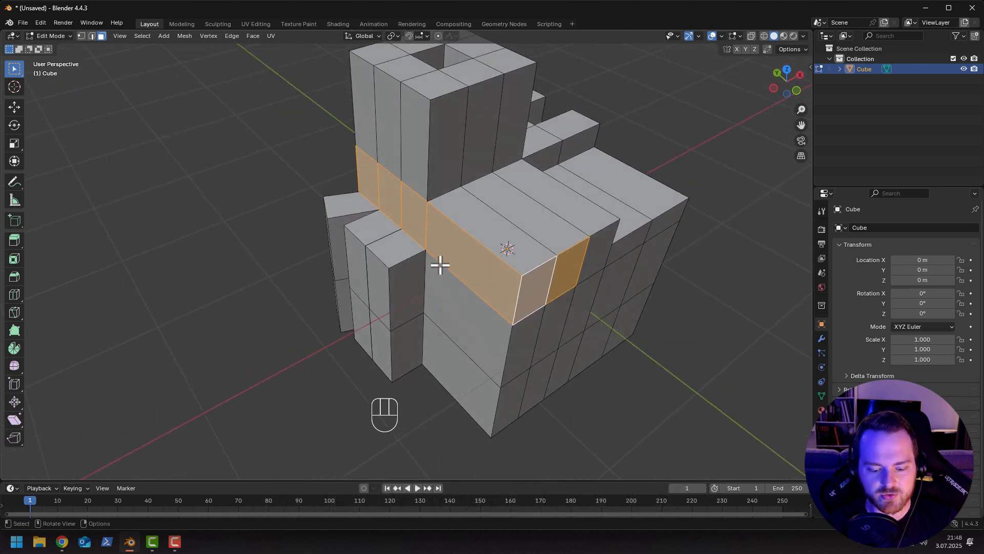
key(e)
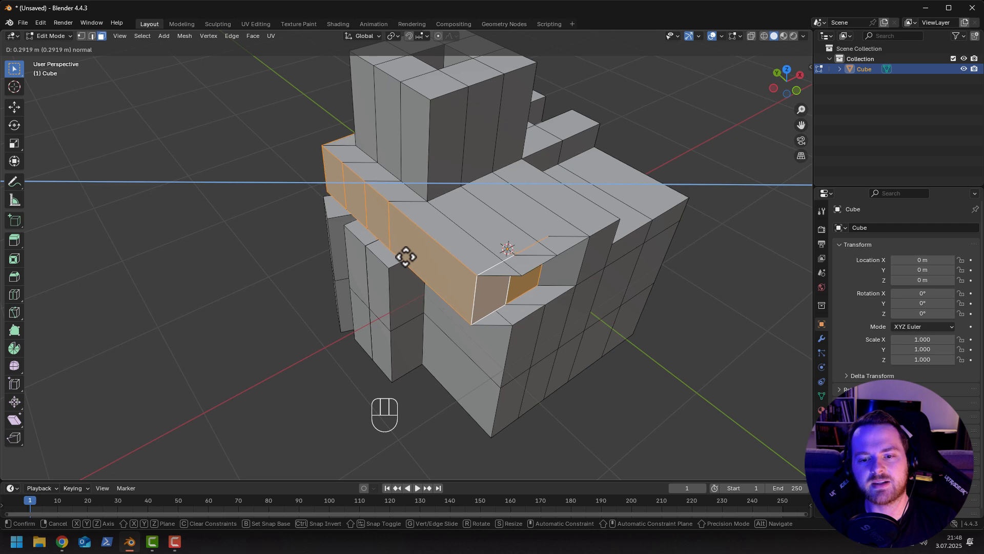
click(407, 259)
middle_drag(406, 260, 359, 247)
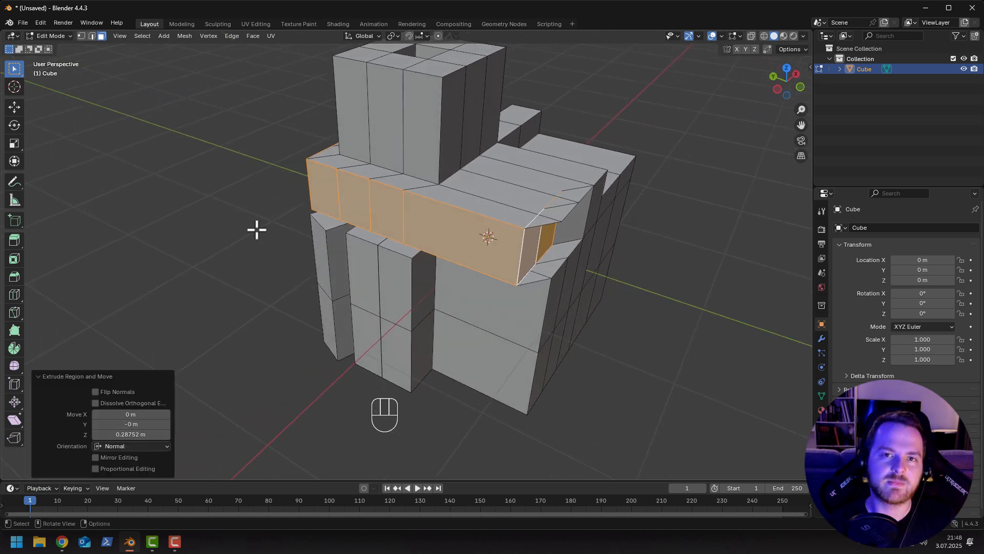
mouse_move(312, 228)
middle_down()
mouse_move(299, 232)
mouse_move(279, 202)
mouse_move(310, 202)
mouse_move(306, 235)
middle_up()
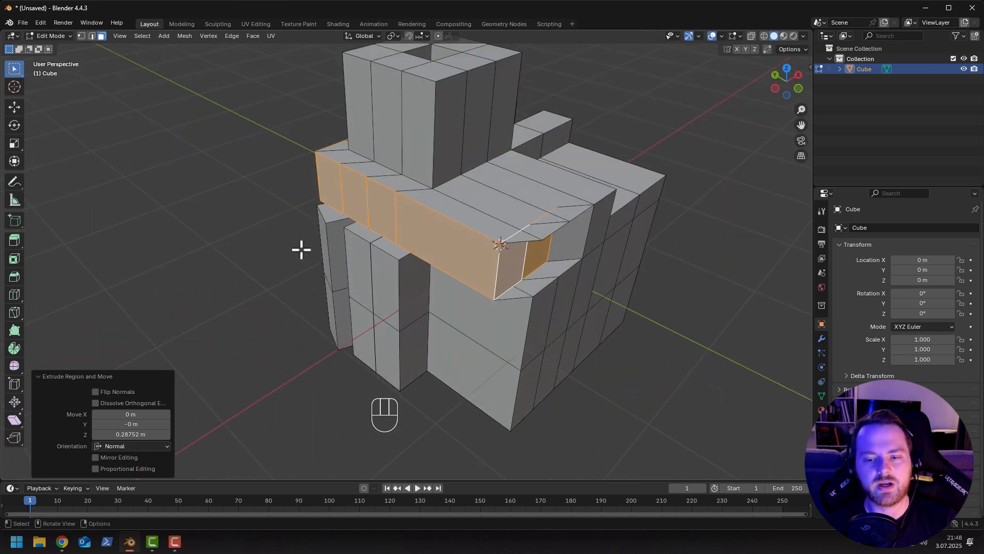
key(ctrl+z)
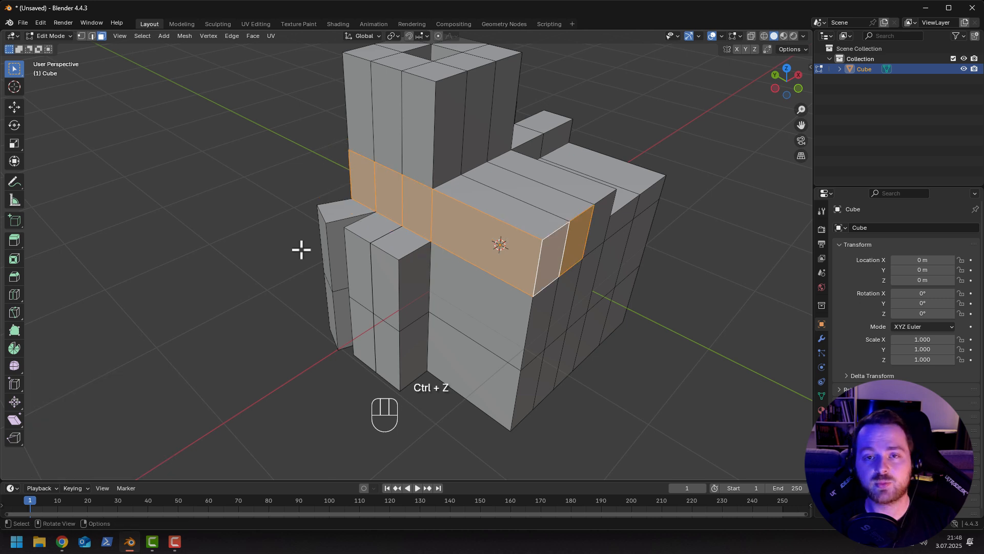
Extrude the six corner-wrapping band faces about 0.226 m outward with Extrude Faces Along Normals.
key(alt+e)
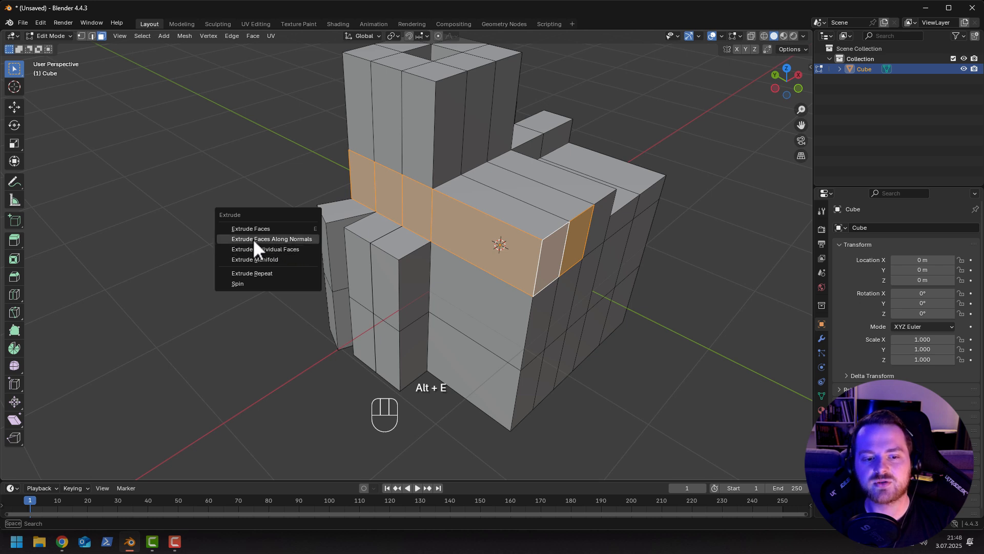
click(291, 238)
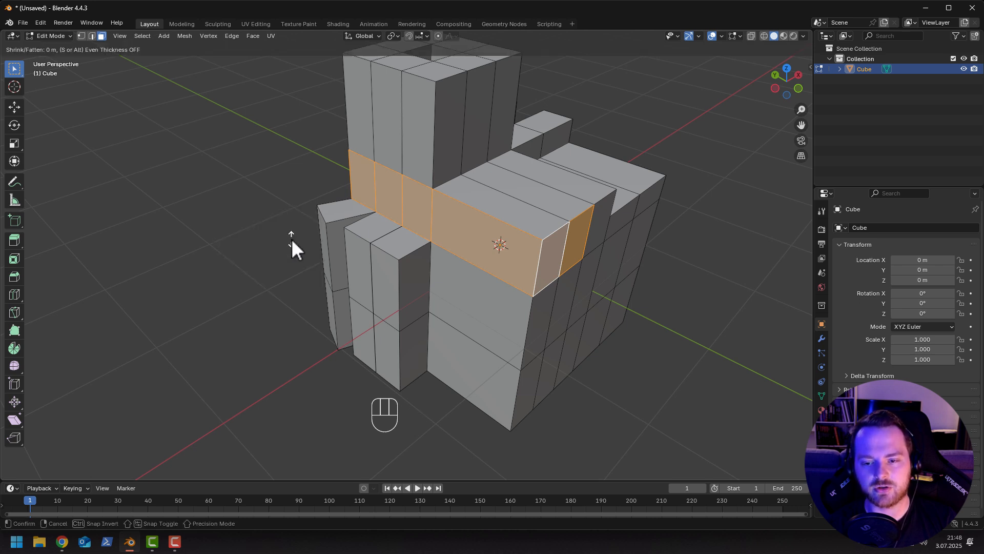
click(292, 226)
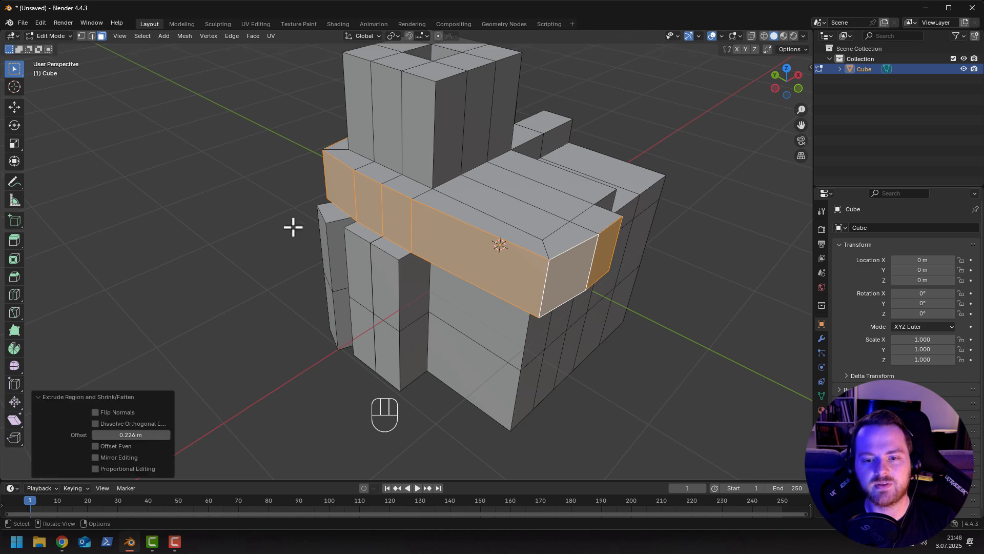
middle_drag(290, 150, 356, 276)
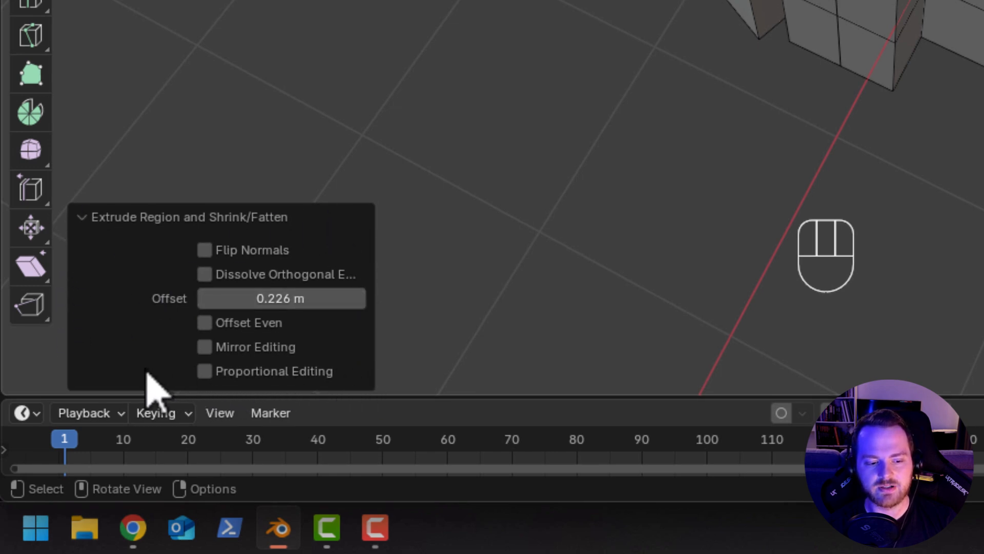
Enable Offset Even for the along-normals extrusion of the corner-wrapping band faces.
click(205, 323)
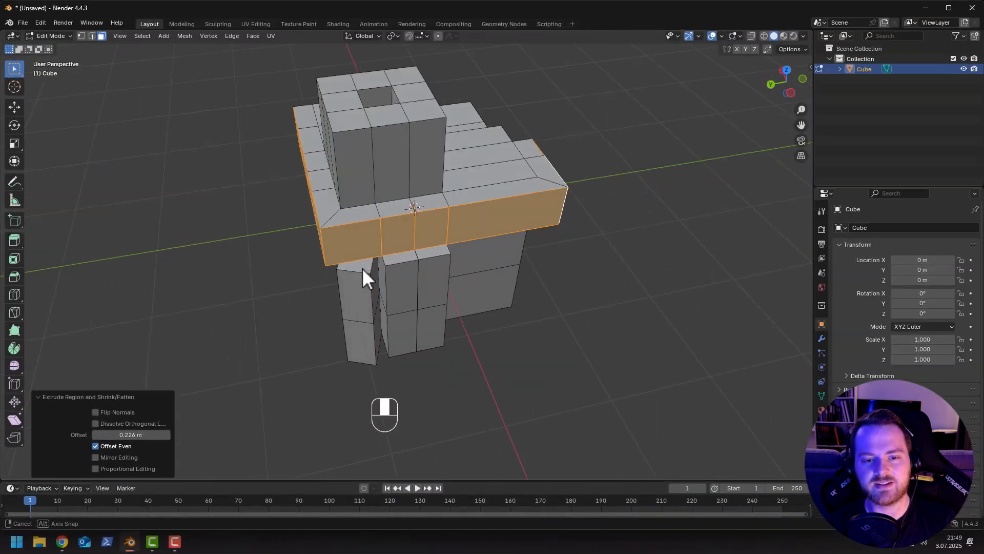
middle_drag(362, 268, 371, 299)
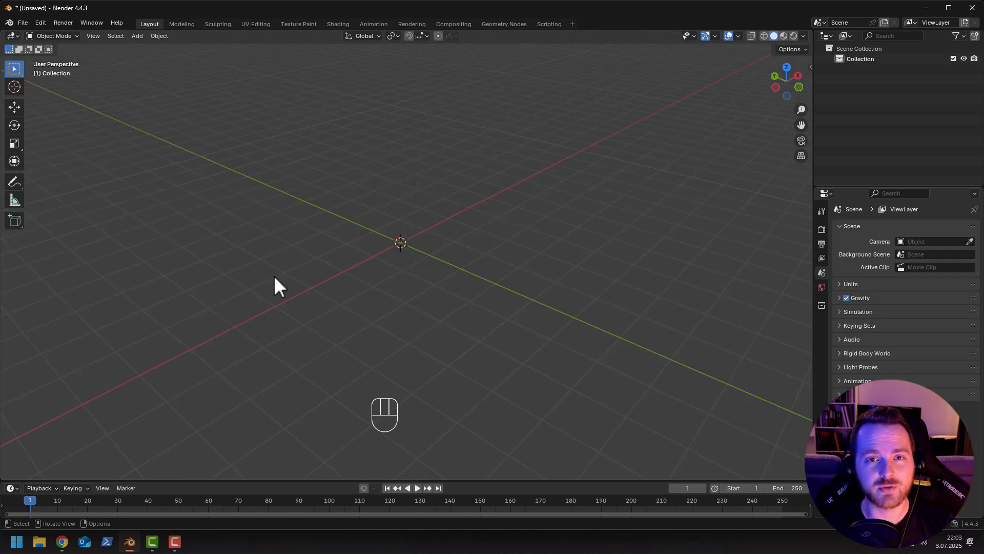
Add a 12-vertex cylinder to the empty scene and stretch it by about 1.49 along Z in Edit Mode.
key(shift+a)
mouse_move(300, 275)
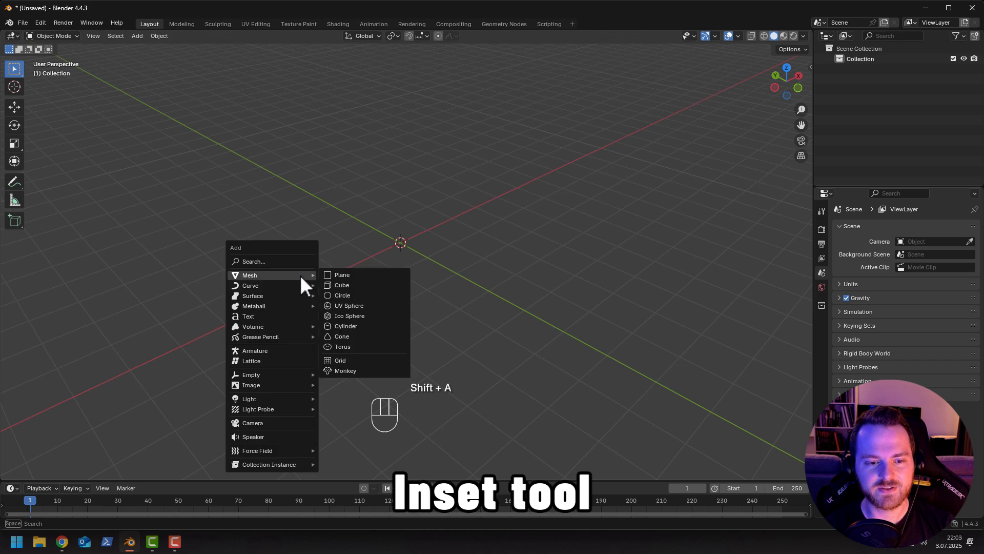
click(342, 327)
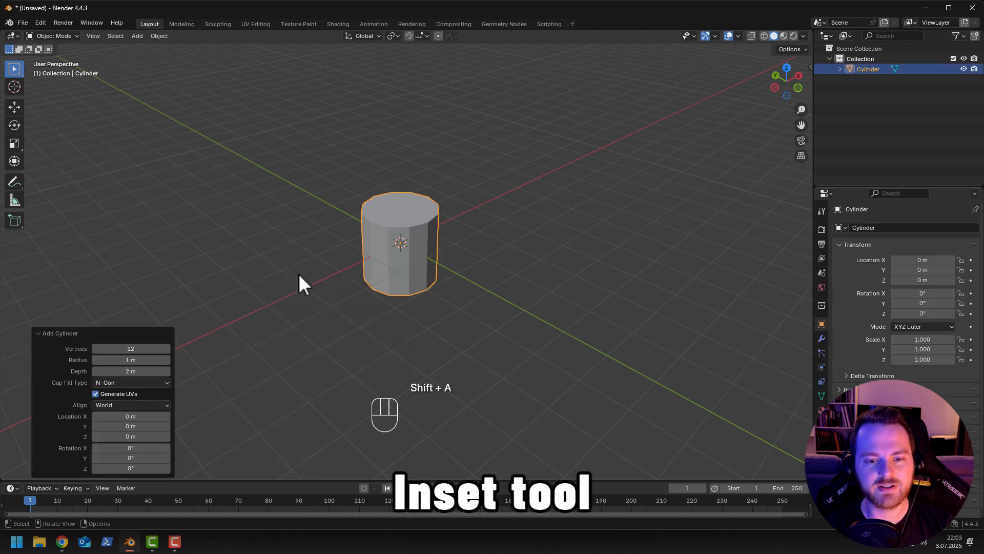
key(Tab)
key(s)
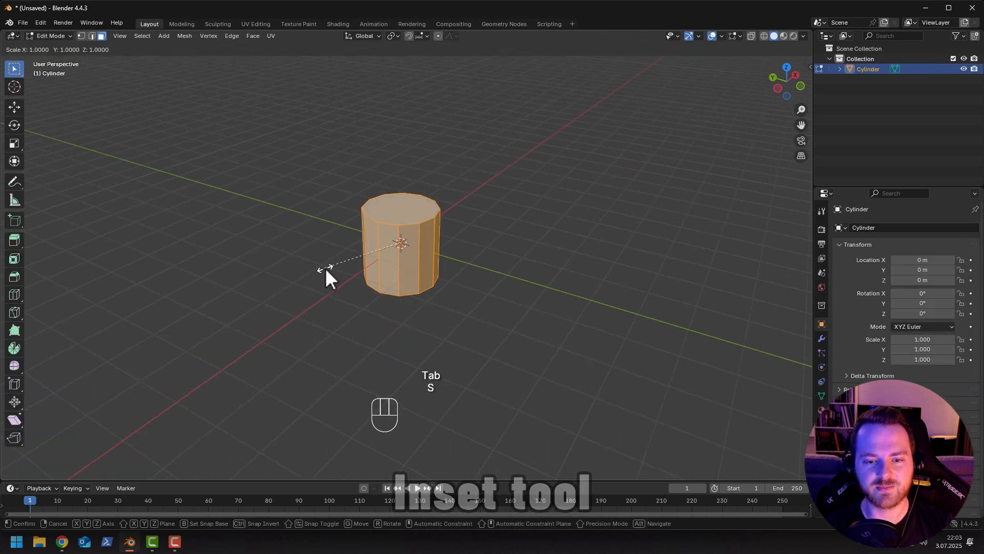
key(z)
click(282, 269)
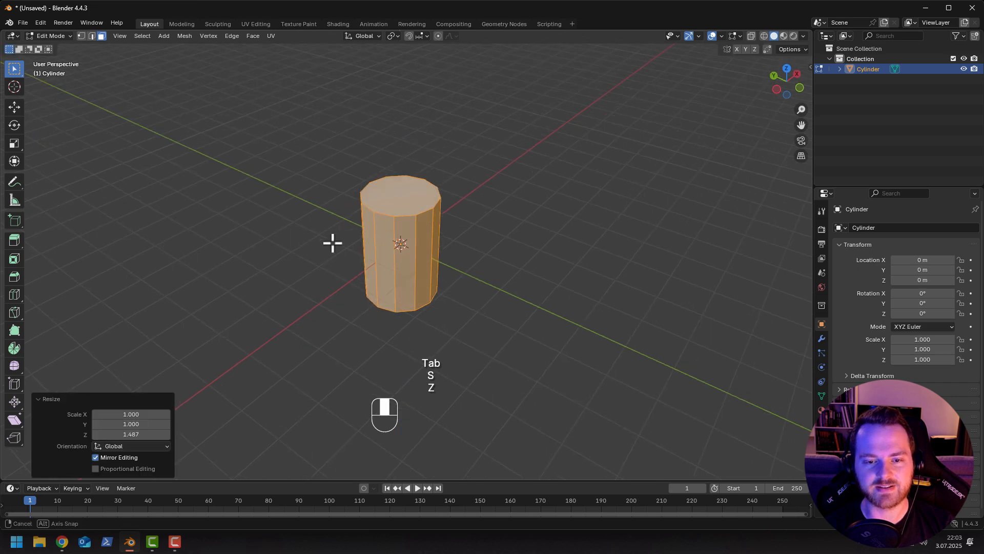
middle_drag(333, 242, 266, 259)
Inset the cylinder's top face by about 0.365 m.
click(367, 210)
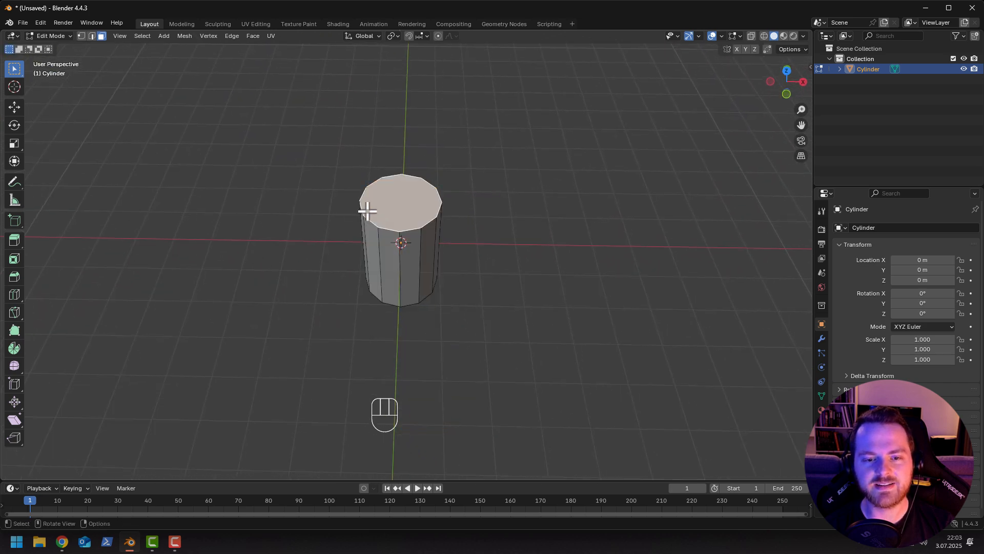
middle_drag(314, 229, 302, 232)
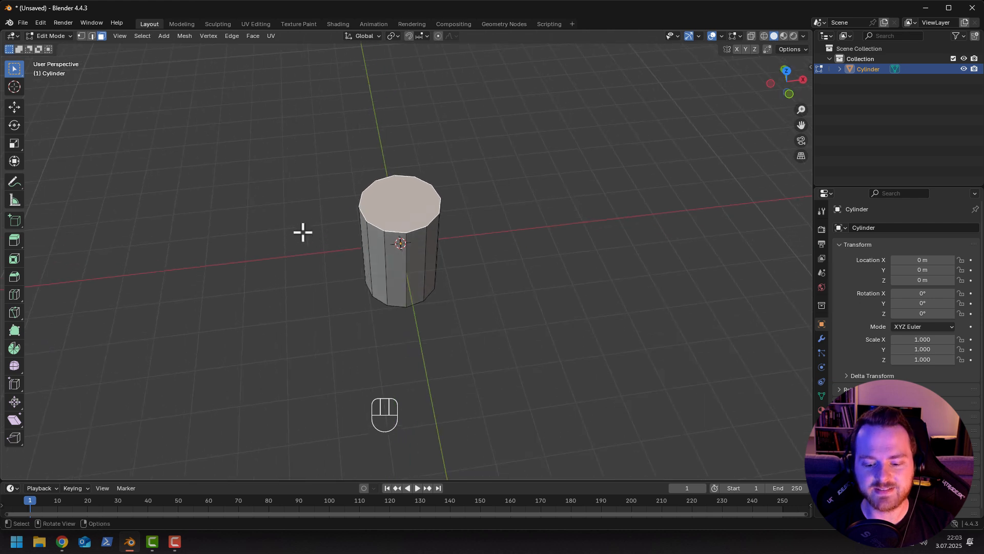
key(i)
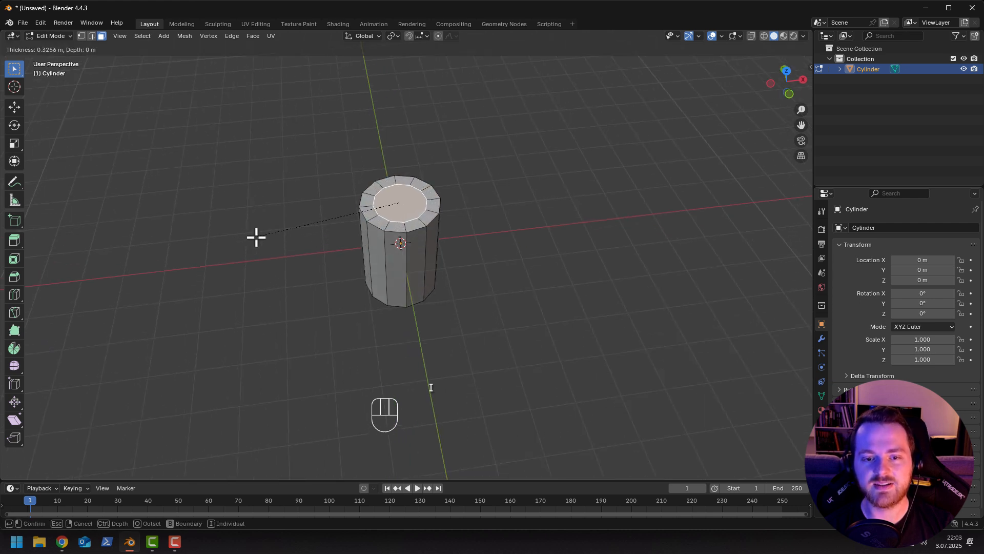
click(256, 238)
scroll(330, 237, up, 4)
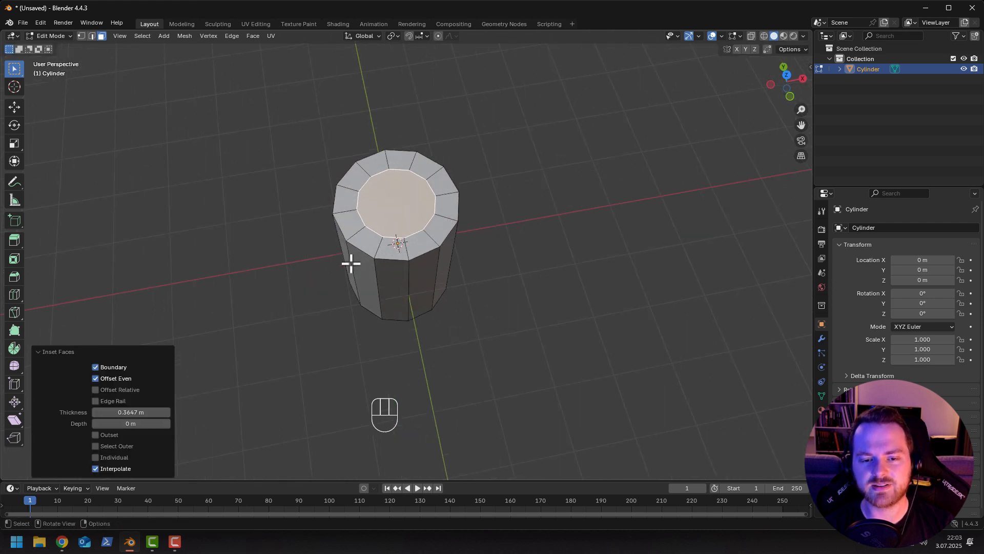
In edge select mode, pick four neighbouring radial edges of the inset rim, and release the selection.
key(2)
click(328, 218)
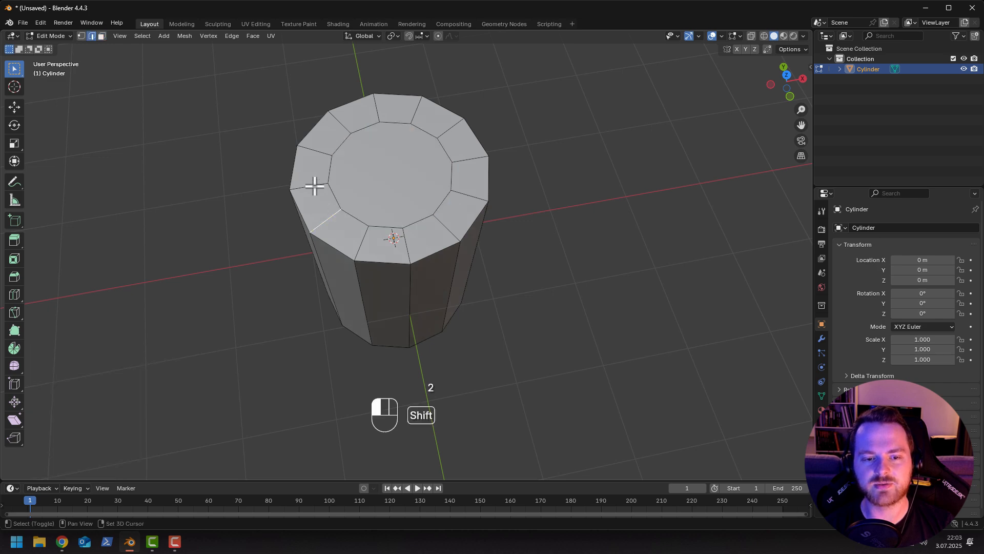
shift+click(342, 121)
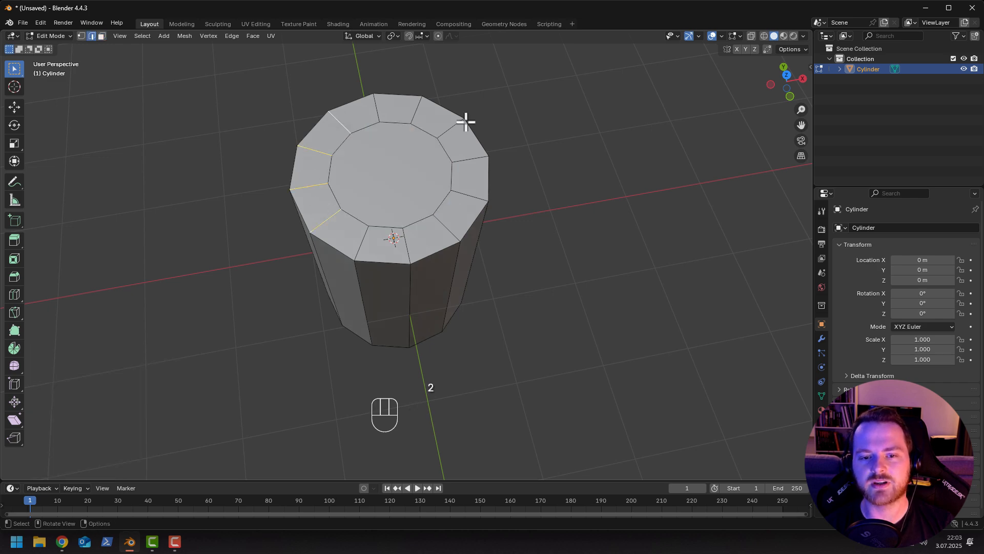
click(376, 177)
middle_drag(372, 196, 395, 158)
Scale the inner top face up by about 1.29 in face mode to narrow the rim.
key(3)
click(376, 169)
key(s)
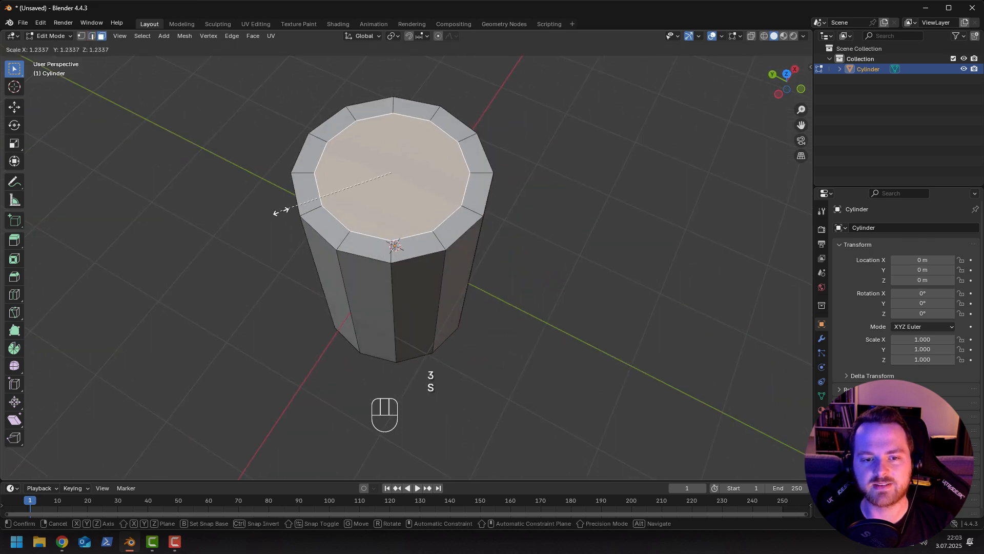
click(275, 213)
middle_drag(262, 272, 322, 140)
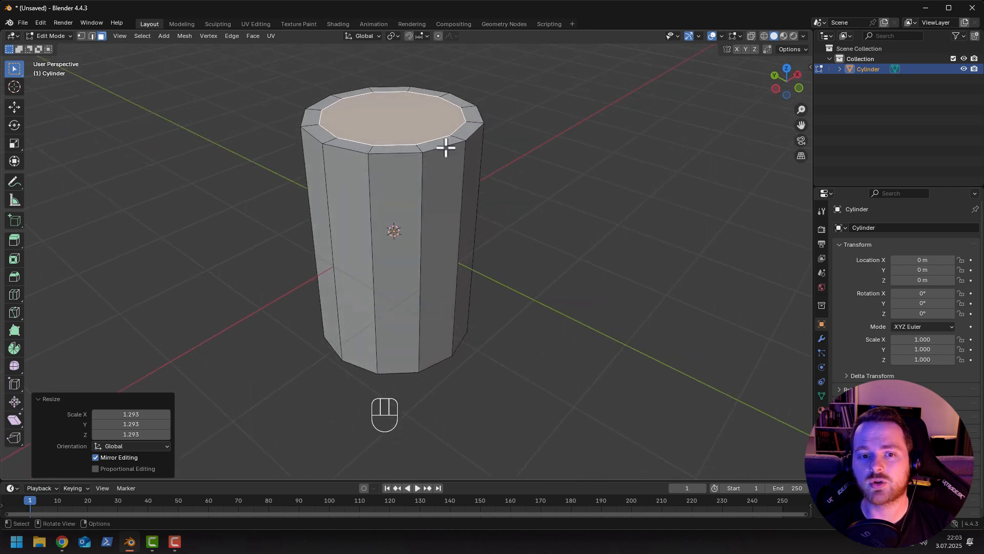
Try insetting one side face of the cylinder by about 0.109 m, and undo it.
click(347, 211)
key(i)
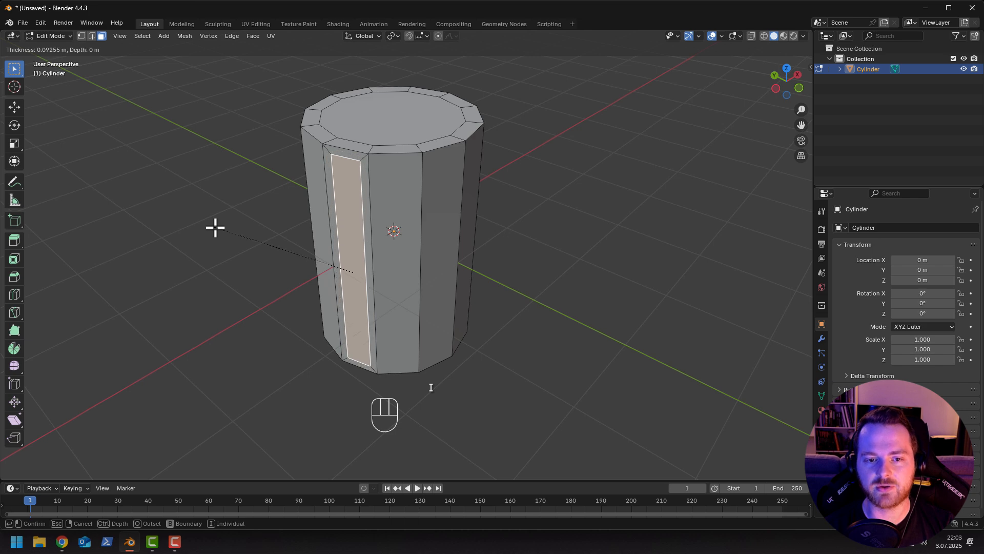
click(221, 231)
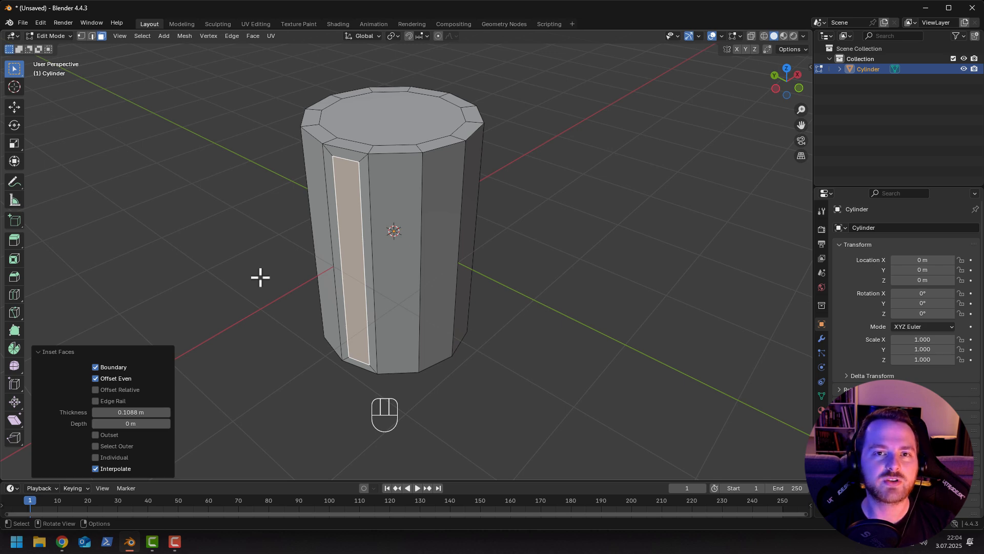
key(ctrl+z)
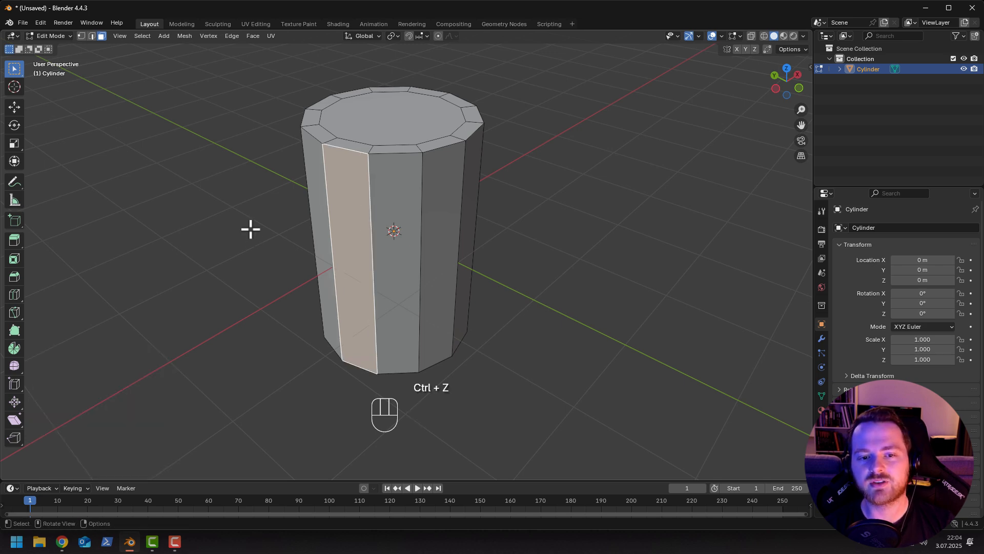
Extrude the inner top face about 0.124 m down into the cylinder to form a shallow recess.
middle_drag(250, 229, 343, 188)
click(327, 184)
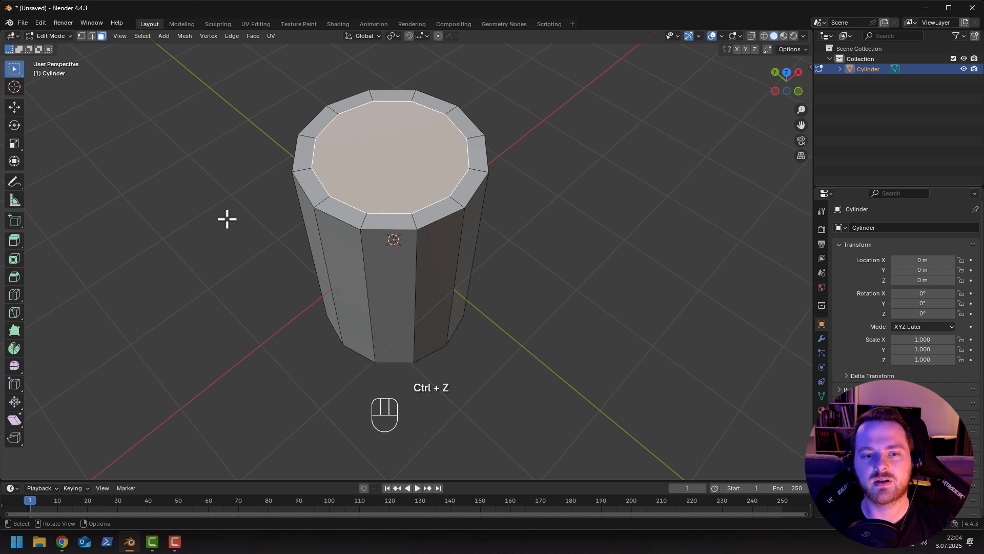
key(e)
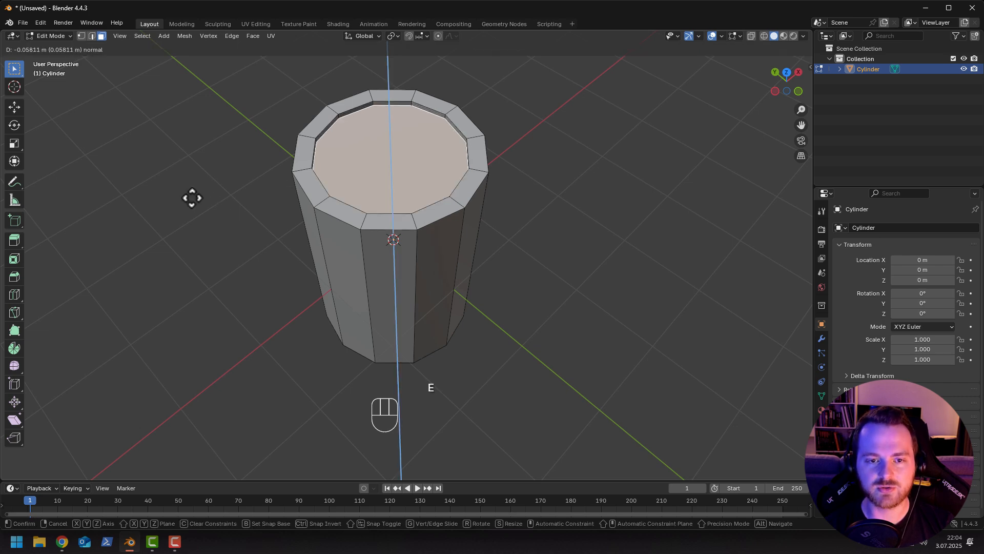
click(192, 202)
middle_drag(207, 231, 259, 219)
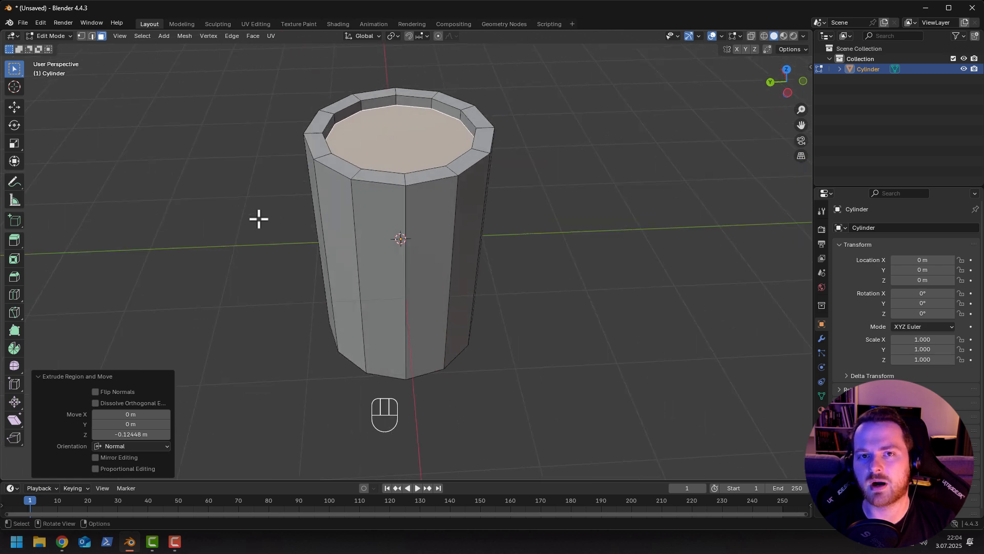
Lower the recessed face about 1.54 m along Z and raise it again by about 1.52 m.
key(g)
key(z)
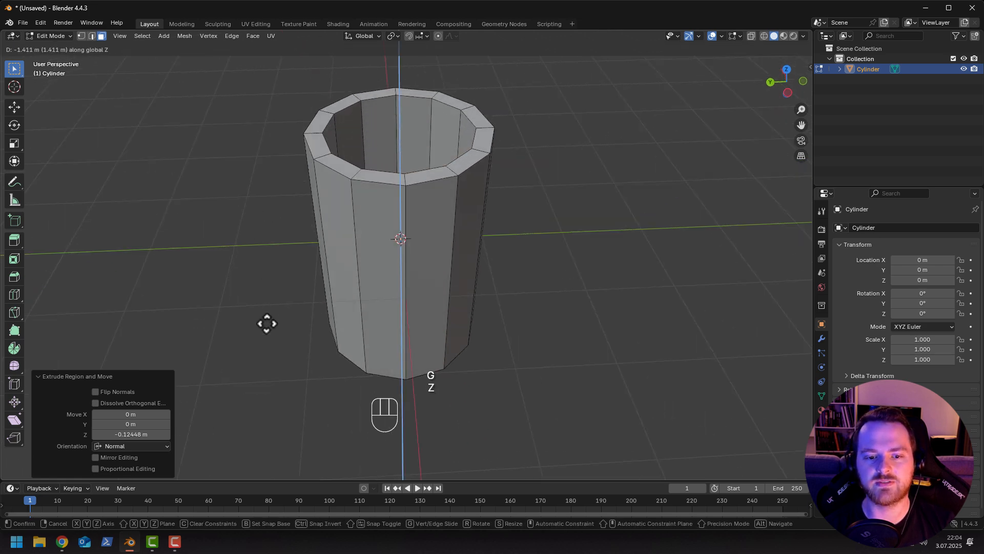
click(266, 323)
mouse_move(284, 233)
middle_down()
mouse_move(287, 286)
mouse_move(308, 246)
mouse_move(336, 222)
mouse_move(285, 198)
mouse_move(297, 204)
mouse_move(314, 255)
mouse_move(299, 270)
mouse_move(275, 247)
middle_up()
key(g)
key(z)
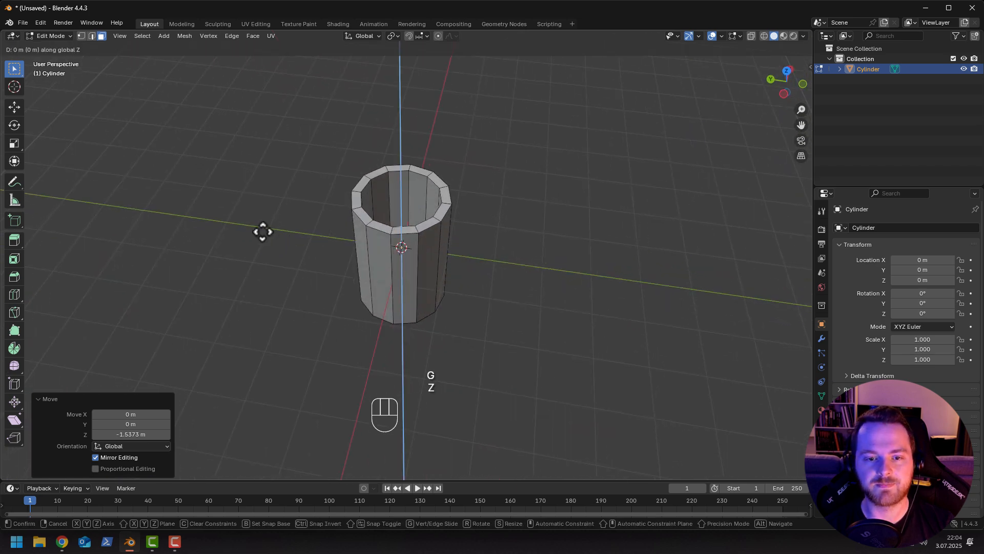
click(275, 196)
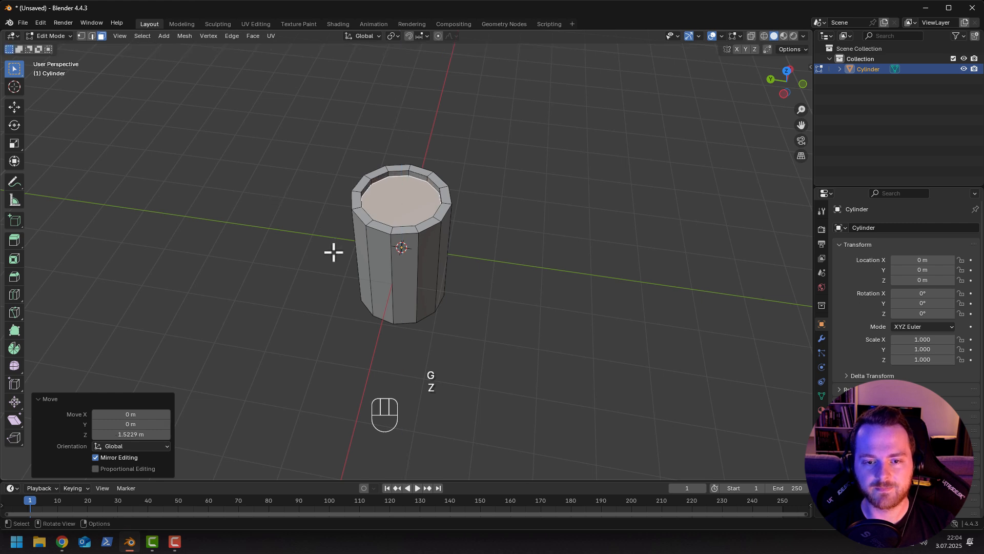
scroll(335, 247, up, 3)
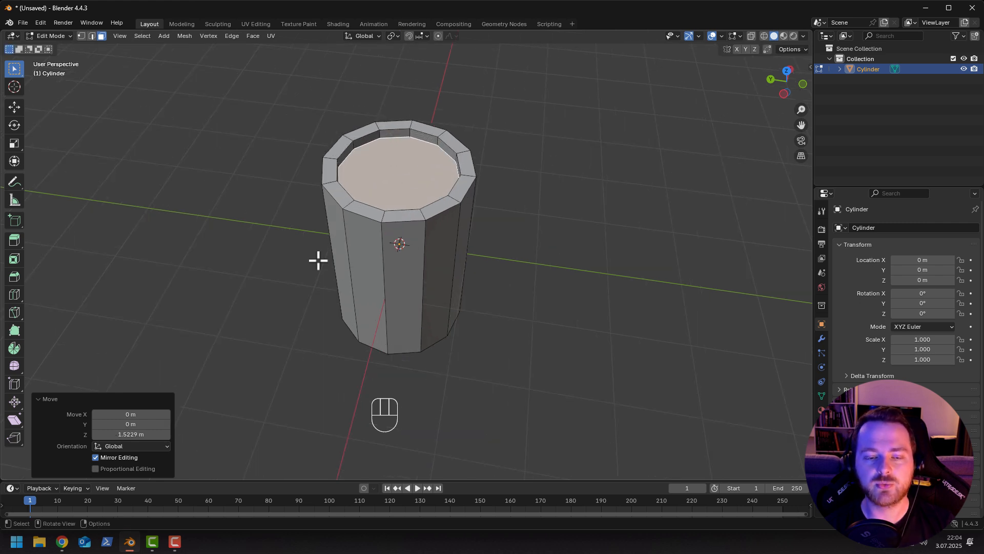
Add two evenly spaced horizontal loop cuts around the cylinder's side wall without sliding them.
middle_drag(317, 261, 426, 250)
key(ctrl+r)
scroll(430, 252, up, 1)
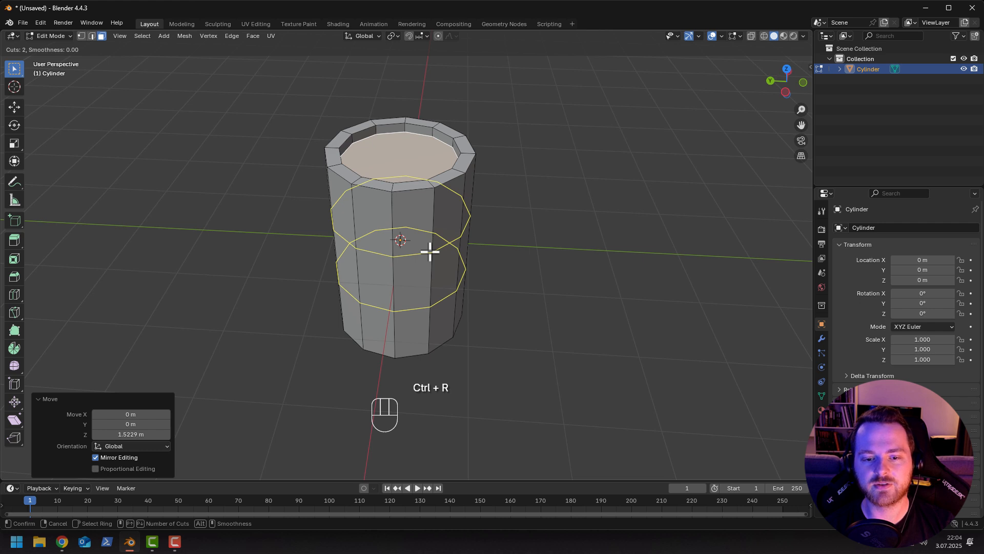
click(430, 251)
right_click(429, 251)
Scale the two new edge loops by about 1.11 to bulge the body into a barrel shape.
key(s)
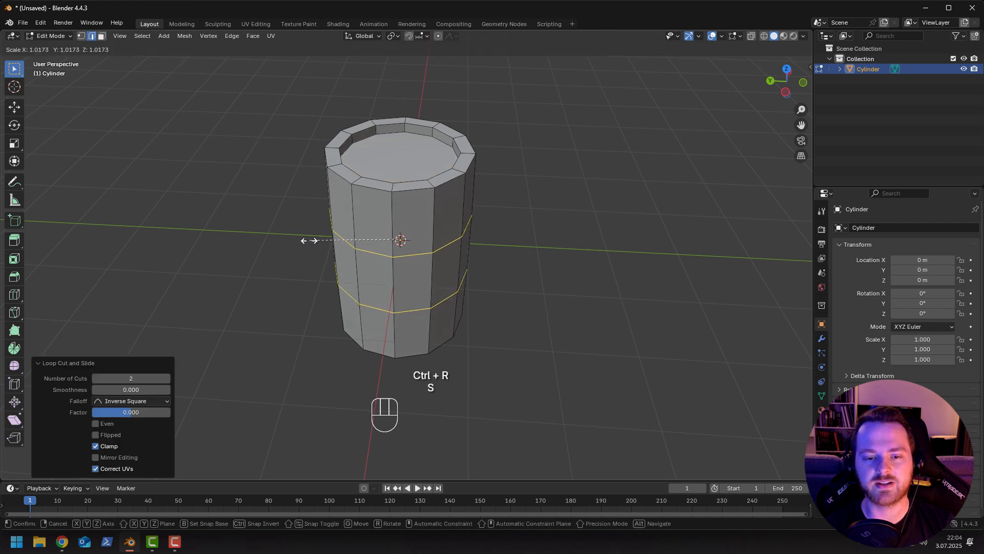
click(298, 245)
middle_drag(287, 248, 276, 235)
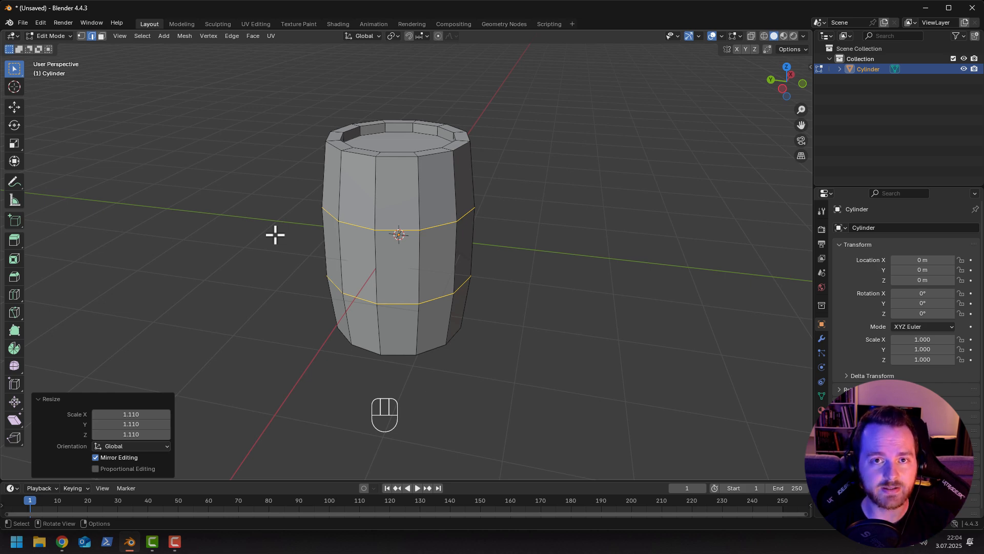
middle_drag(275, 235, 273, 271)
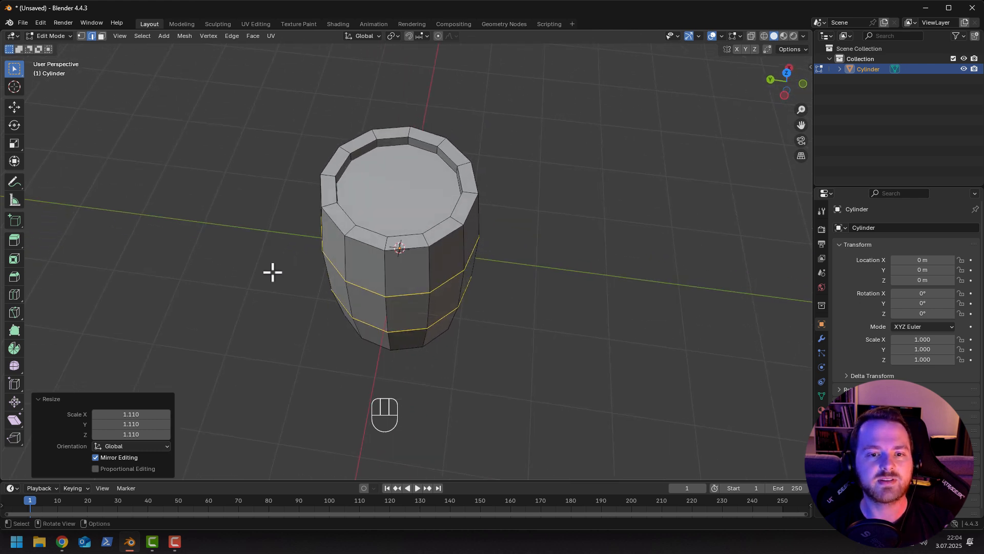
Return to Object Mode and delete the barrel.
key(Tab)
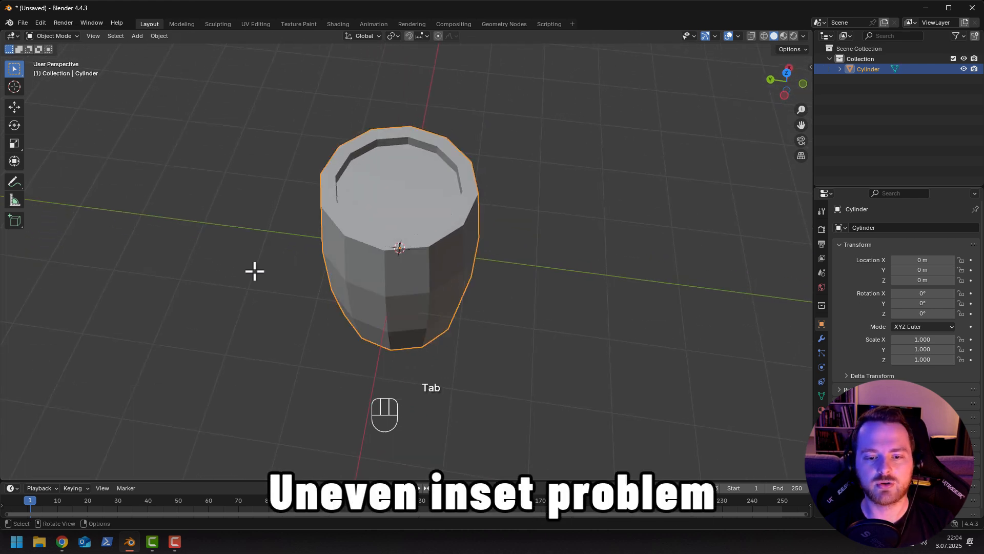
key(x)
click(255, 271)
Add a cube and scale it by about 2.54 along Y in Object Mode.
key(shift+a)
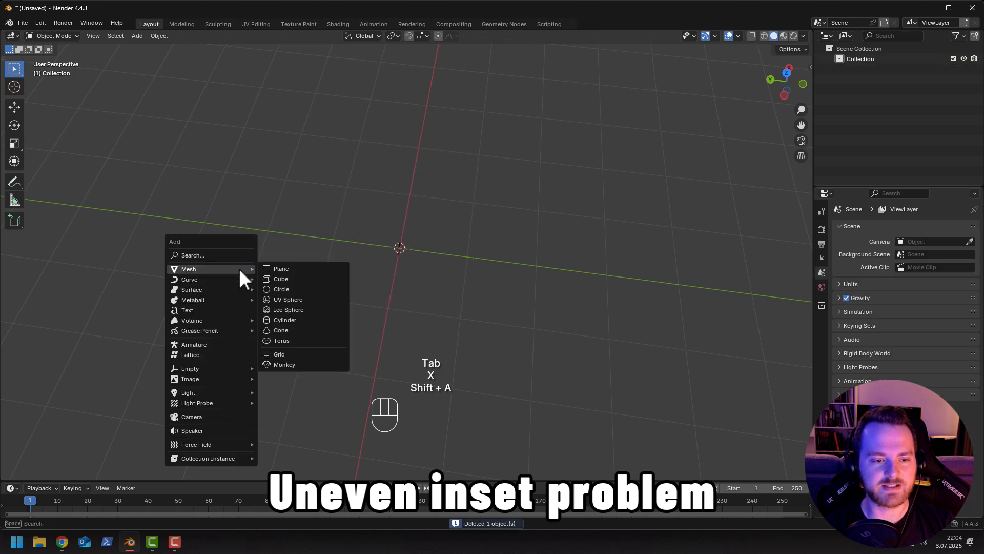
click(283, 278)
key(s)
key(x)
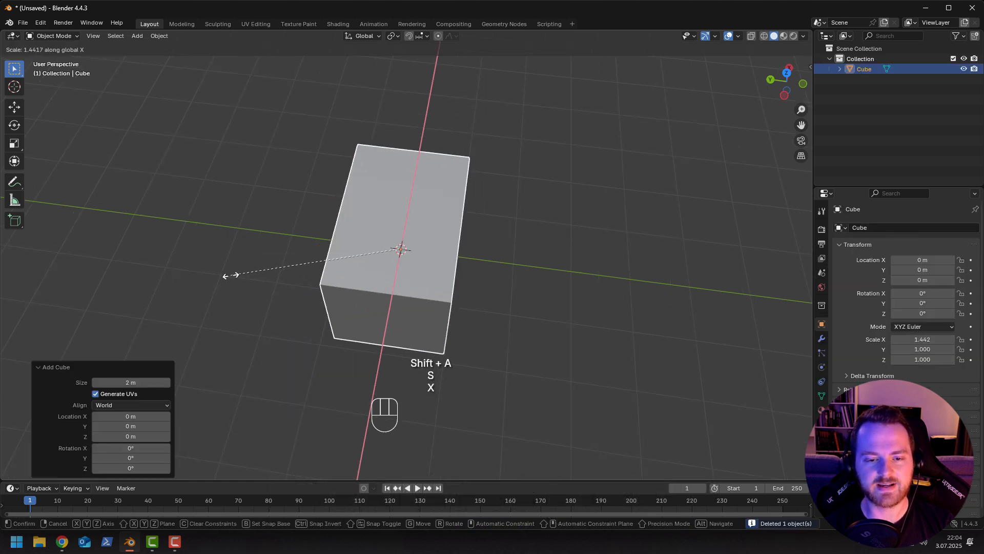
key(y)
click(98, 266)
mouse_move(376, 333)
middle_down()
mouse_move(395, 322)
mouse_move(377, 324)
middle_up()
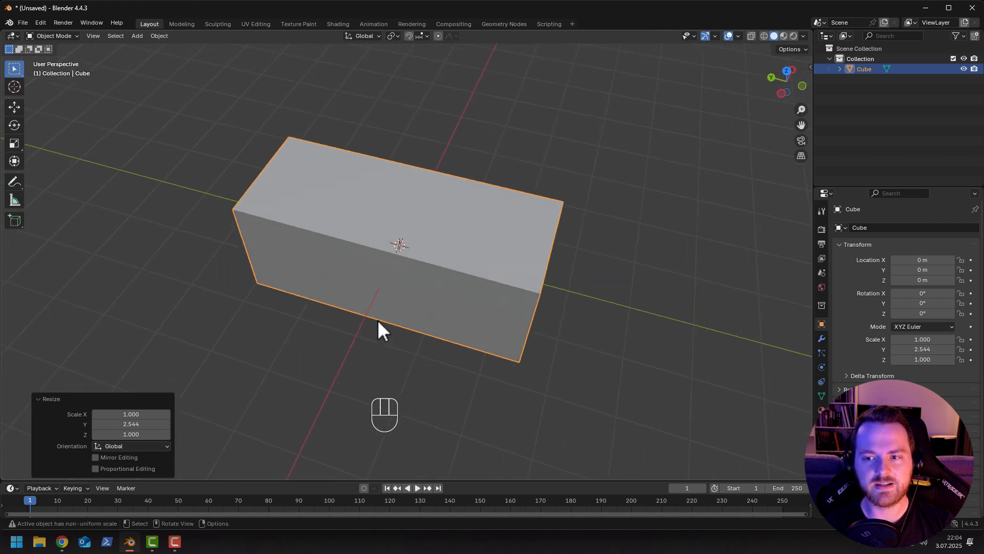
Inset the stretched cube's top face by about 0.212 m in Edit Mode.
key(Tab)
key(3)
click(375, 232)
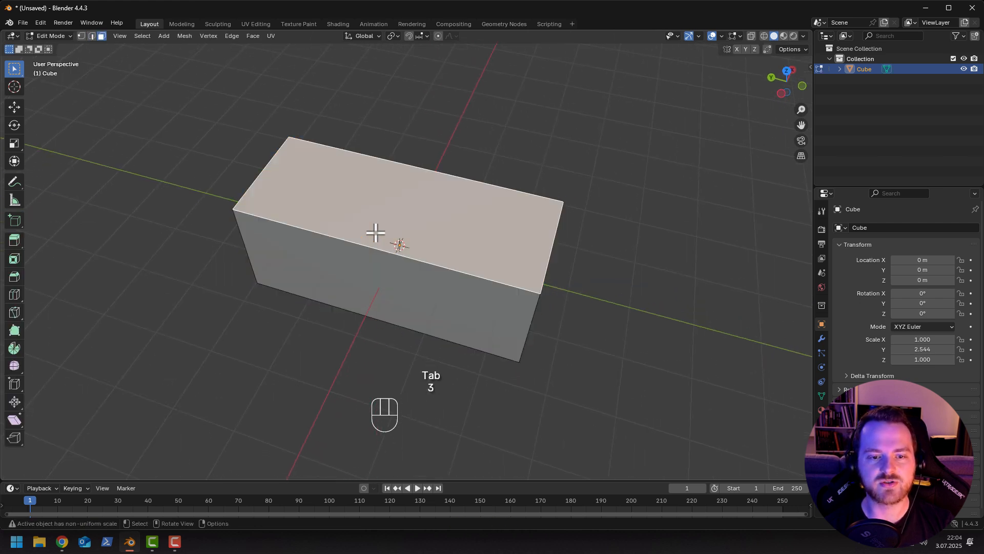
key(i)
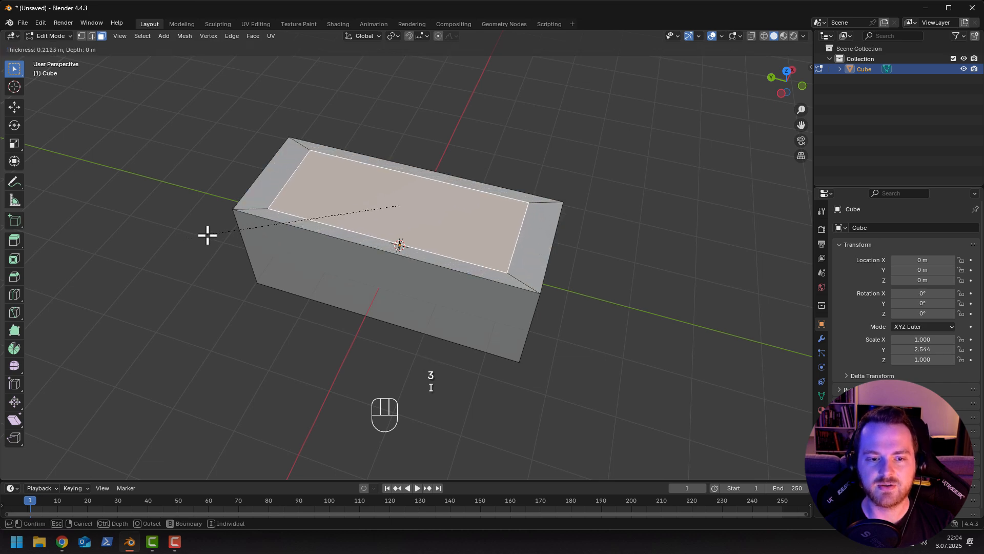
click(208, 233)
middle_drag(366, 266, 331, 290)
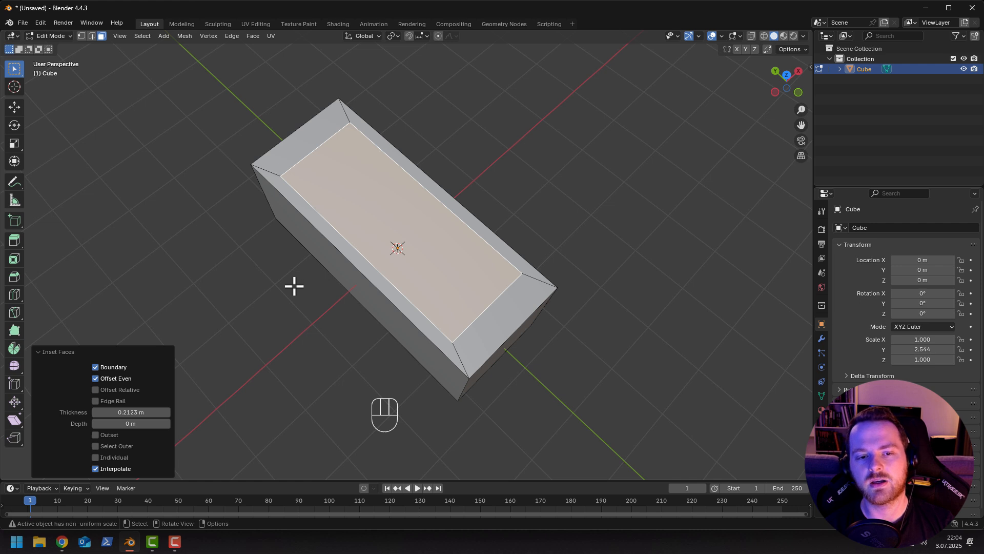
Undo the inset on the stretched cube's top face and return to Object Mode.
key(ctrl+z)
key(Tab)
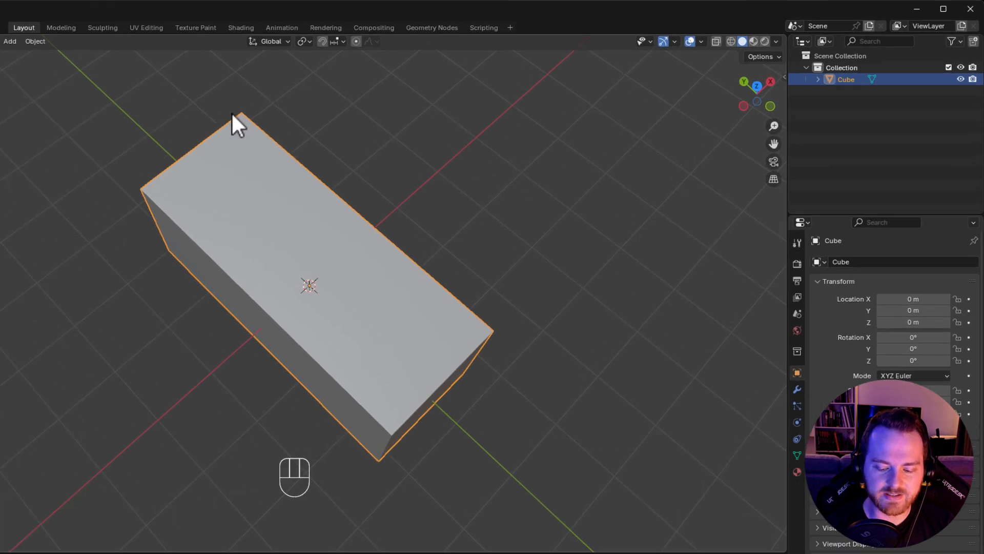
Display the cube's transform values in the viewport and apply its scale.
key(n)
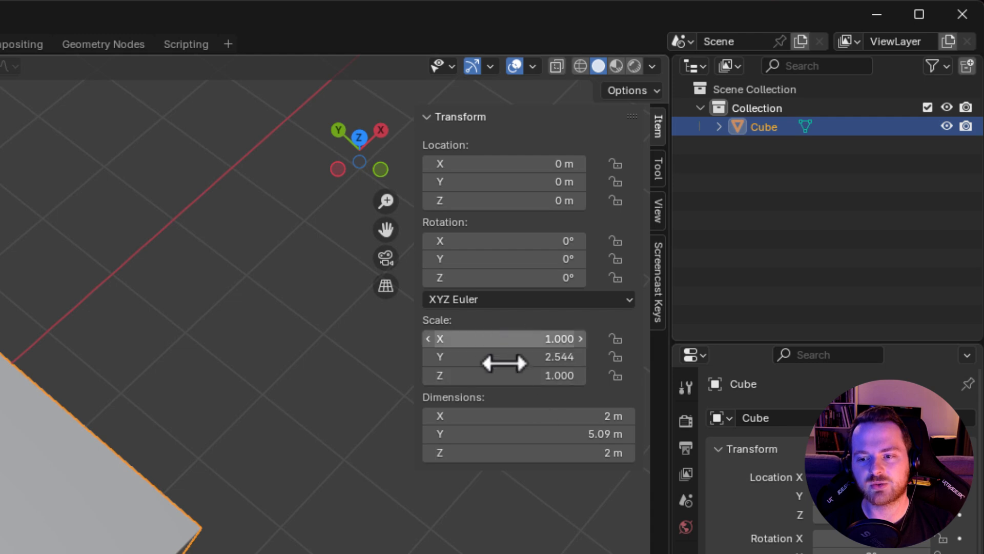
middle_drag(217, 453, 251, 405)
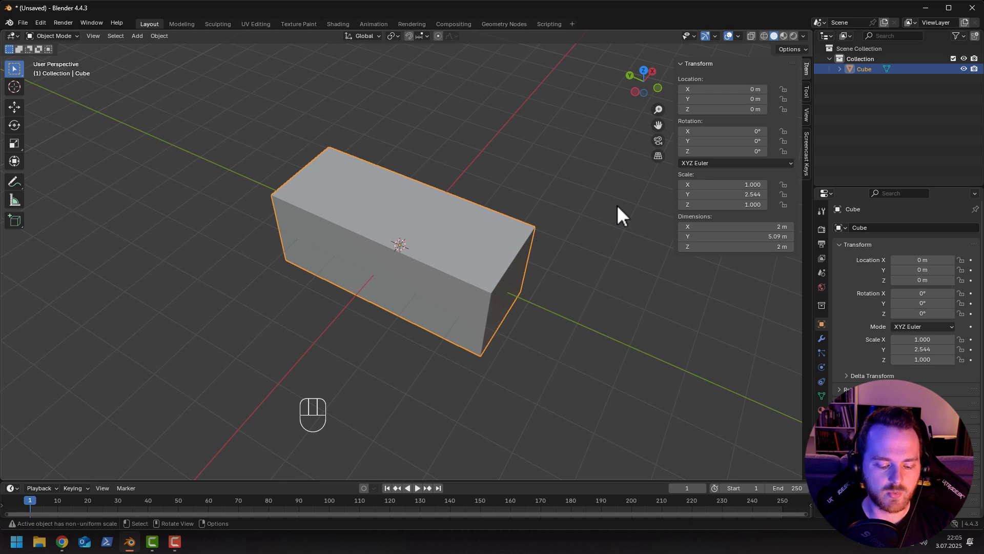
key(ctrl+a)
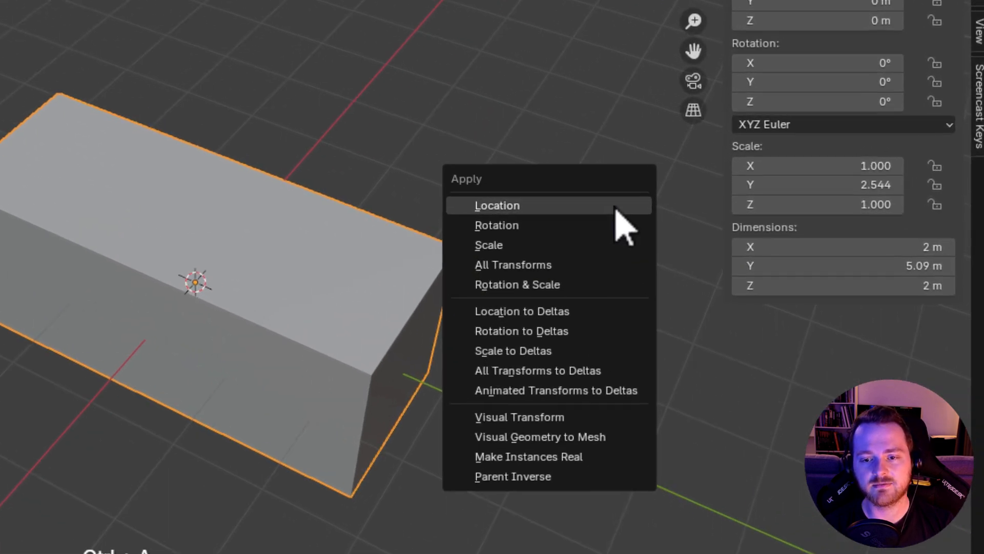
click(500, 246)
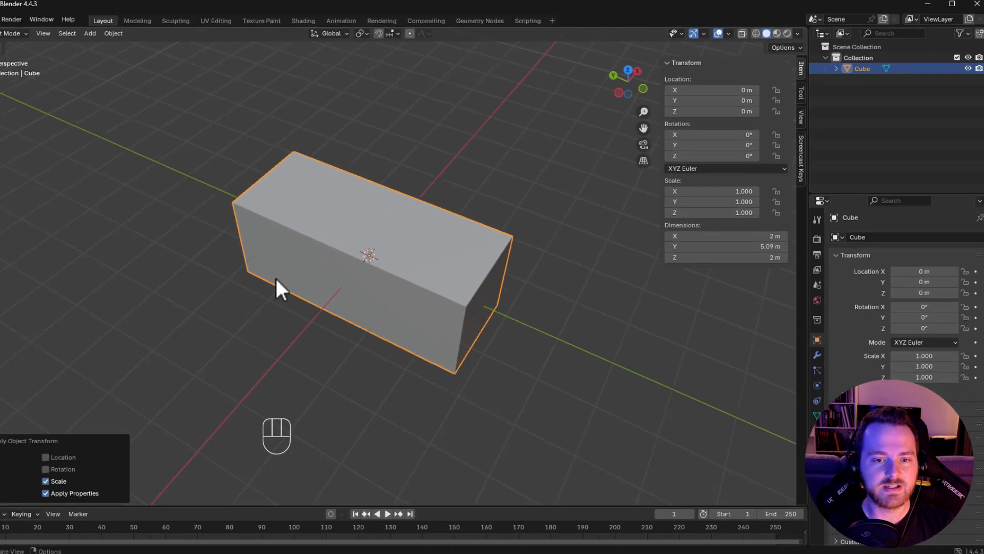
Inset the cube's top face by about 0.256 m in Edit Mode, check the border from above, and undo the inset.
key(Tab)
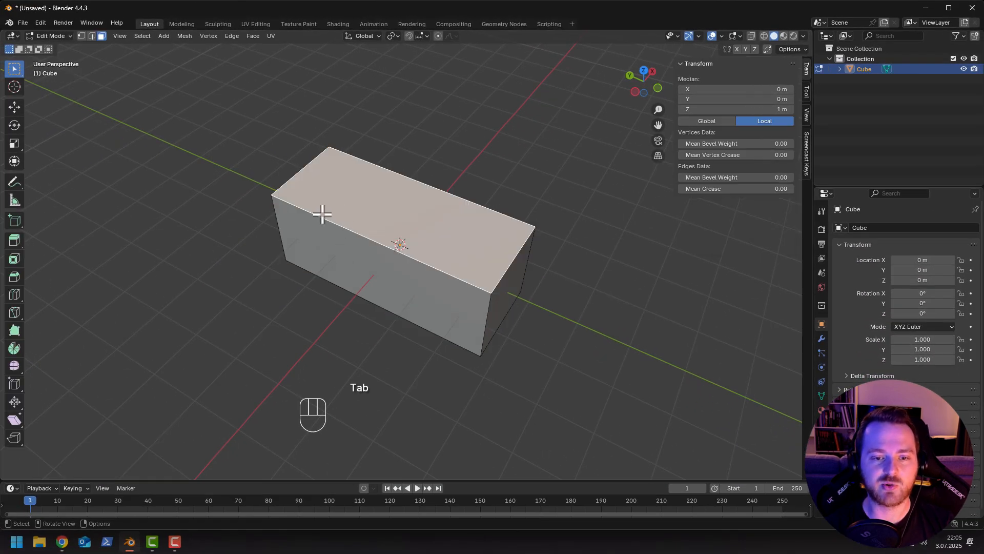
key(i)
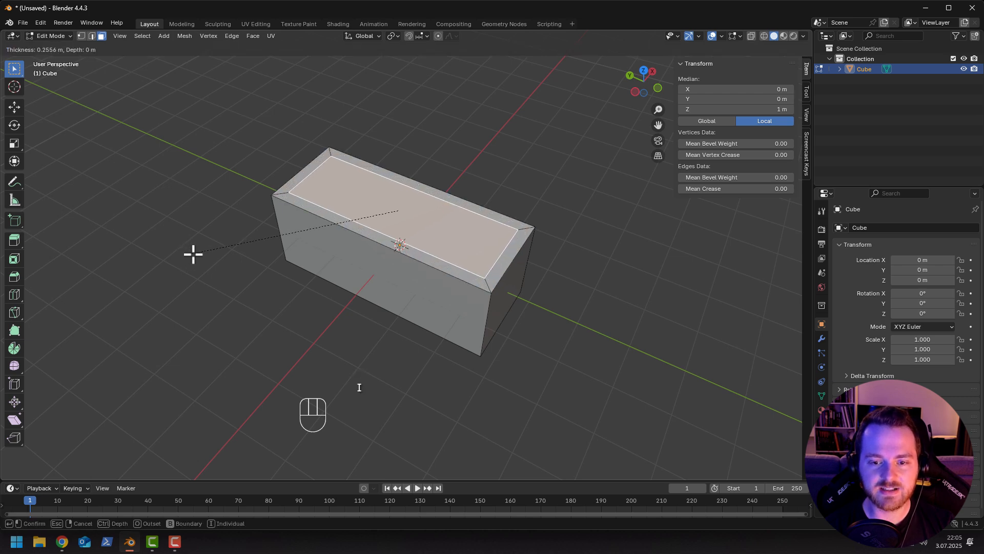
click(226, 275)
middle_drag(408, 303, 445, 337)
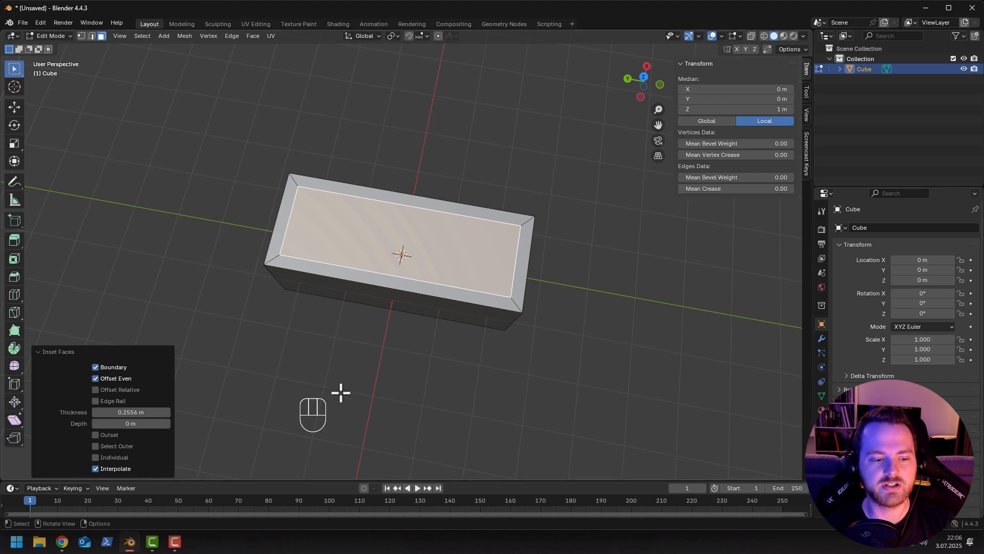
middle_drag(341, 392, 345, 345)
key(ctrl+z)
Add three evenly spaced loop cuts across the cube's length without sliding them.
key(ctrl+r)
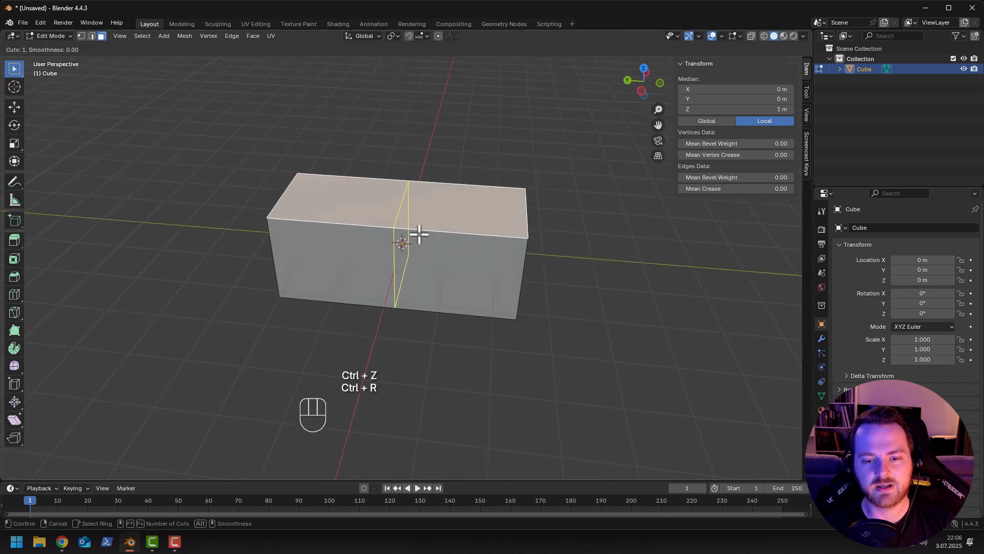
scroll(418, 233, up, 2)
click(418, 233)
click(418, 233)
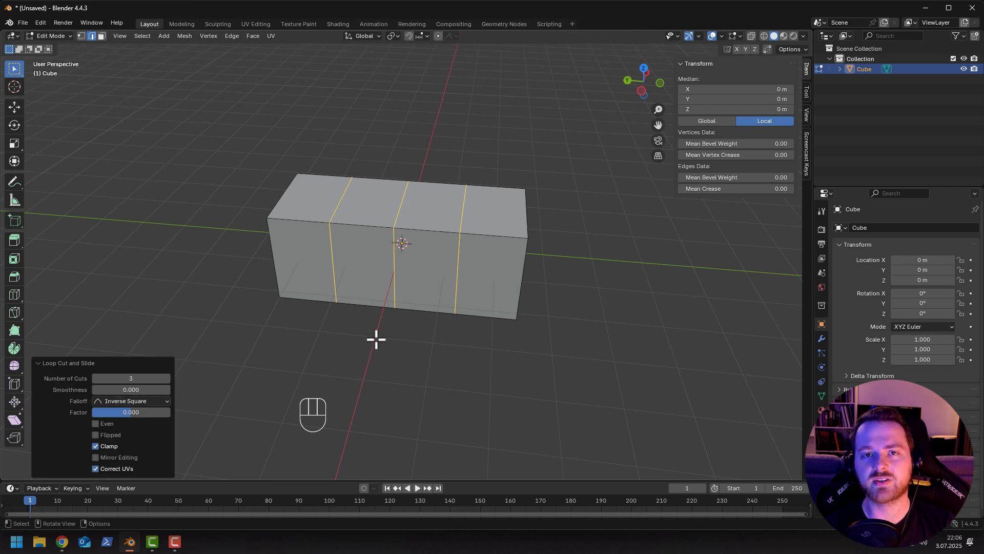
Select the four faces along the cube's long front side and inset them by about 0.207 m with Individual enabled.
key(3)
click(481, 269)
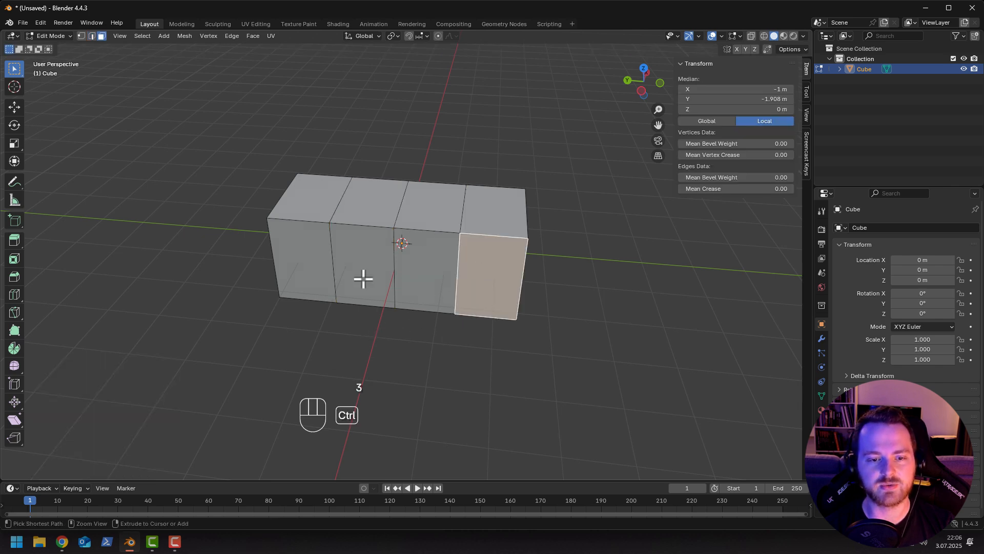
ctrl+click(308, 259)
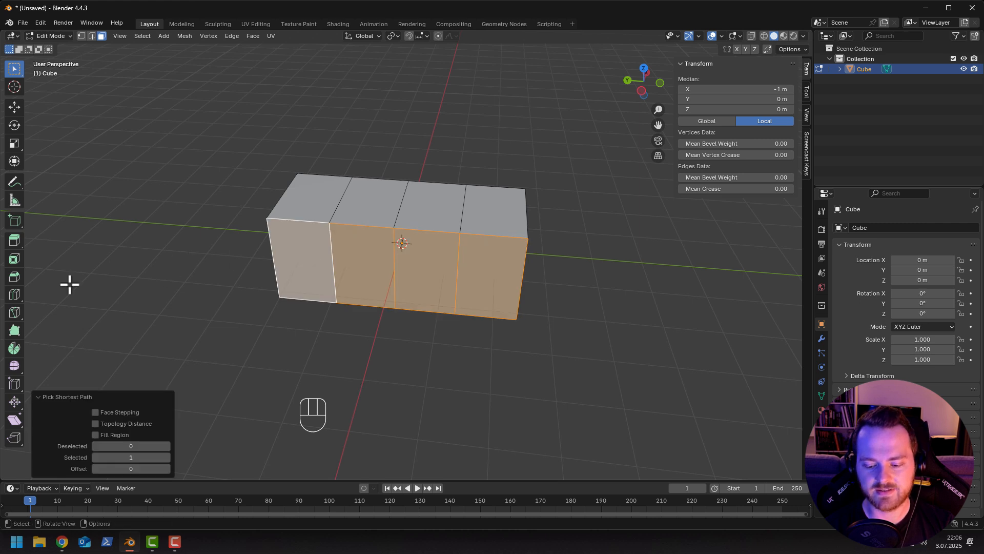
key(i)
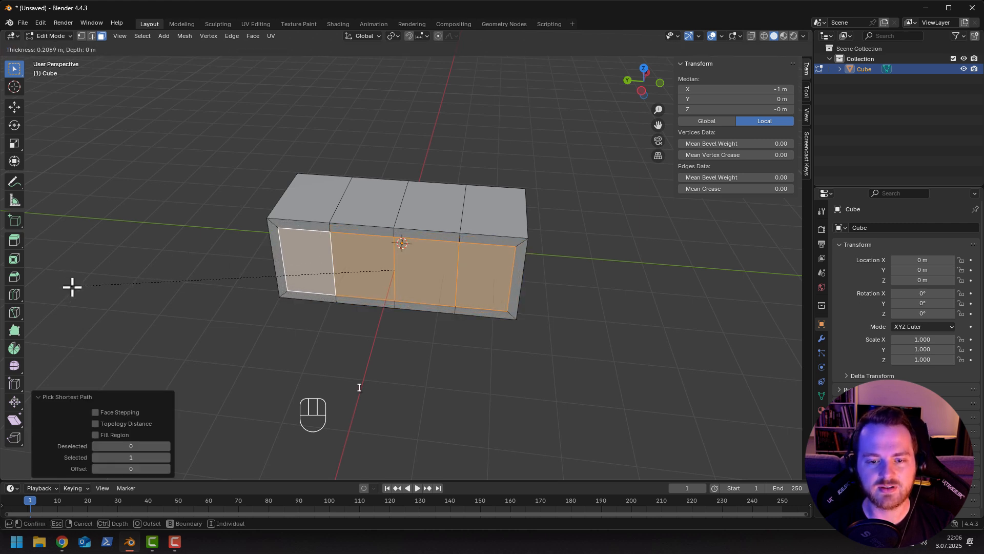
click(71, 287)
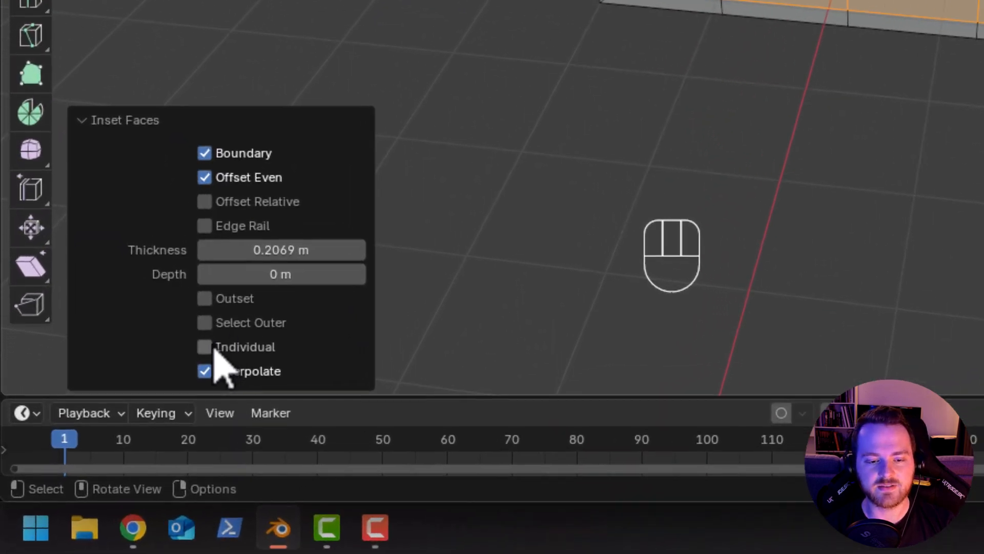
click(211, 346)
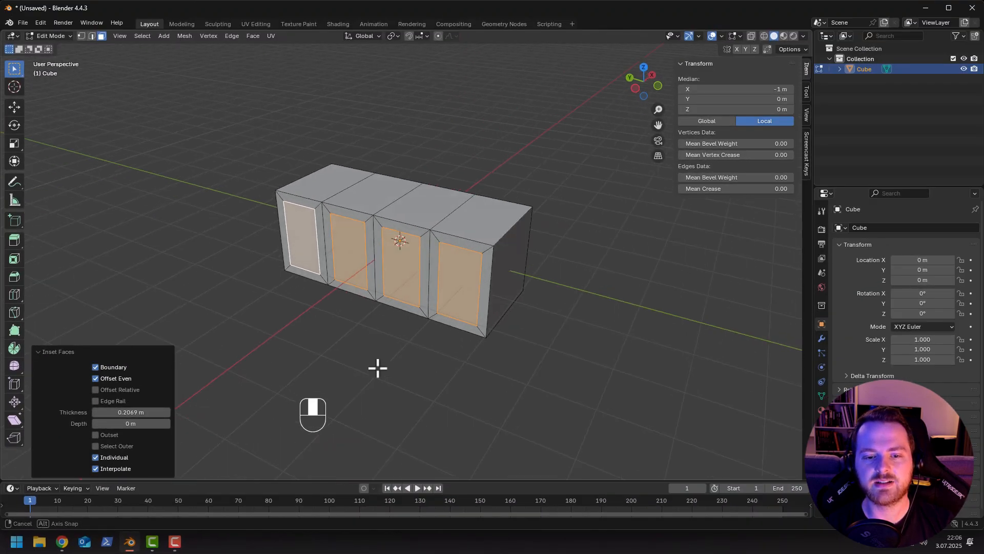
Extrude the four inset front faces inward by about 0.88 m to form open compartments.
middle_drag(378, 368, 272, 367)
key(e)
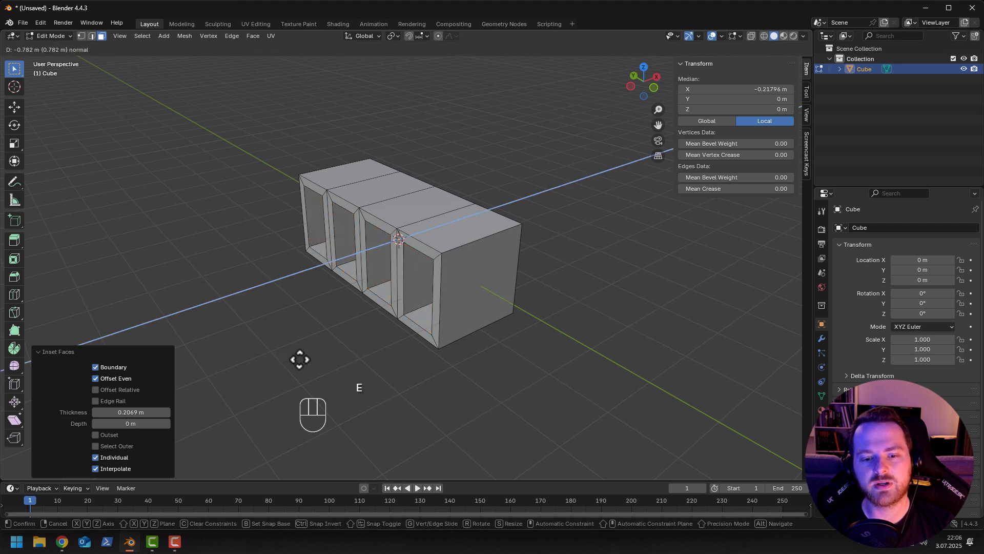
click(300, 358)
middle_drag(368, 328, 418, 345)
Rotate the whole shelf 90° about the global X axis in Object Mode so it stands upright.
key(Tab)
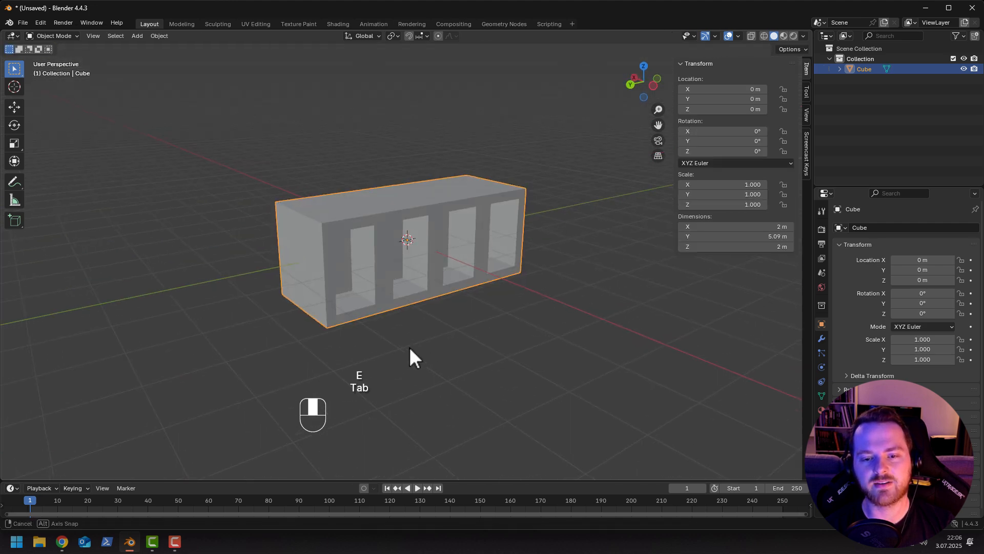
middle_drag(308, 338, 336, 340)
key(r)
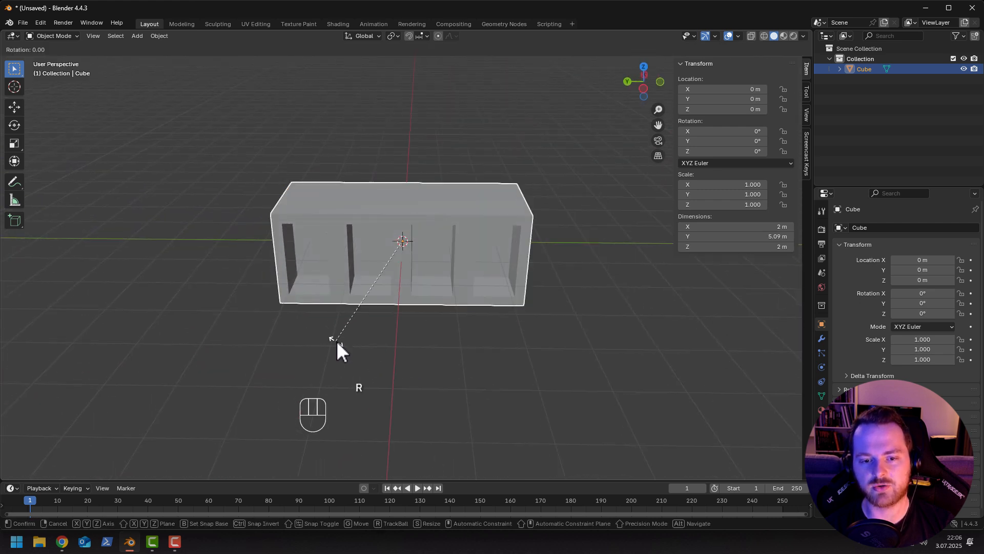
key(z)
key(x)
key(ctrl)
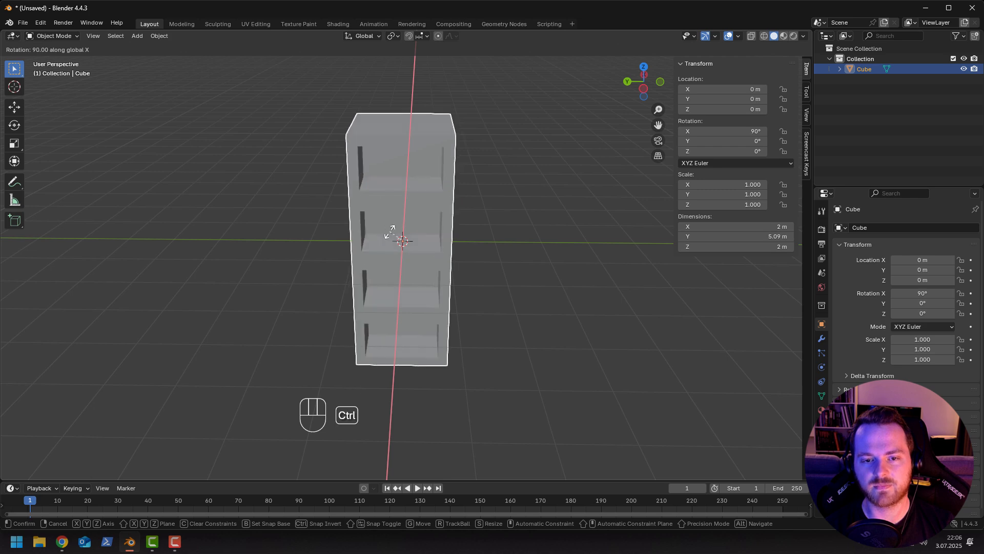
click(261, 325)
key(Tab)
key(Tab)
Delete the back face of the shelf's top compartment in Edit Mode.
middle_drag(285, 321, 279, 285)
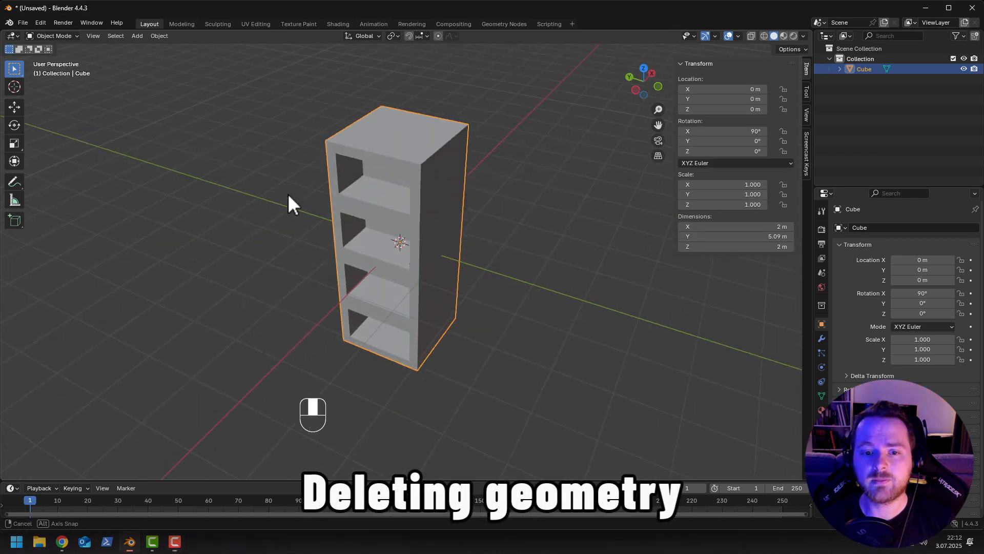
key(Tab)
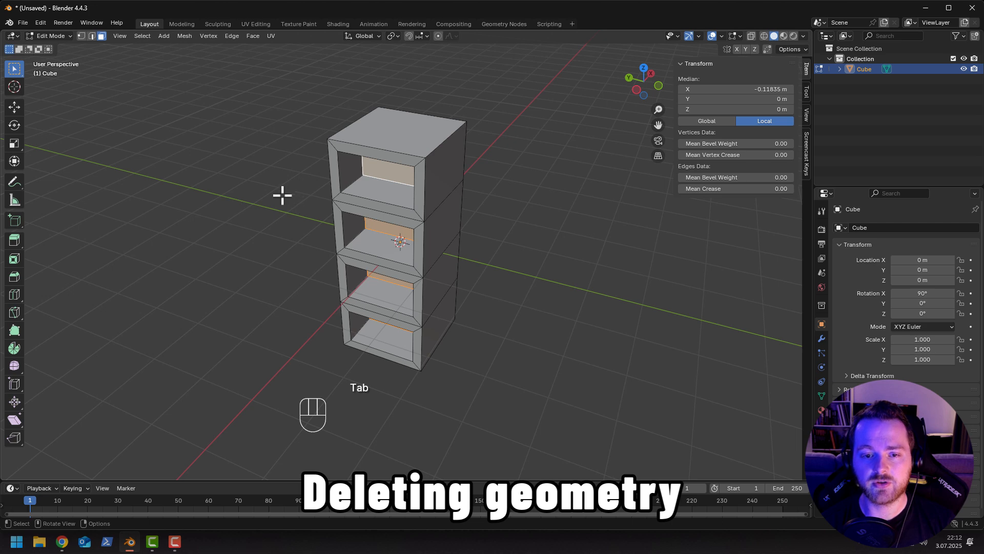
mouse_move(281, 198)
middle_down()
mouse_move(317, 169)
mouse_move(281, 170)
mouse_move(287, 197)
mouse_move(264, 197)
mouse_move(270, 212)
middle_up()
click(371, 157)
scroll(287, 198, up, 2)
key(x)
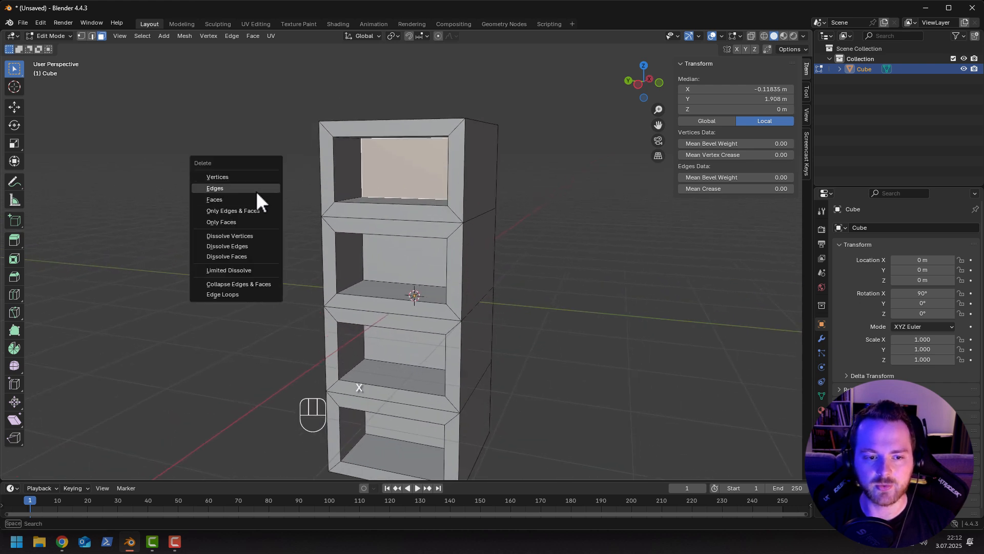
click(218, 200)
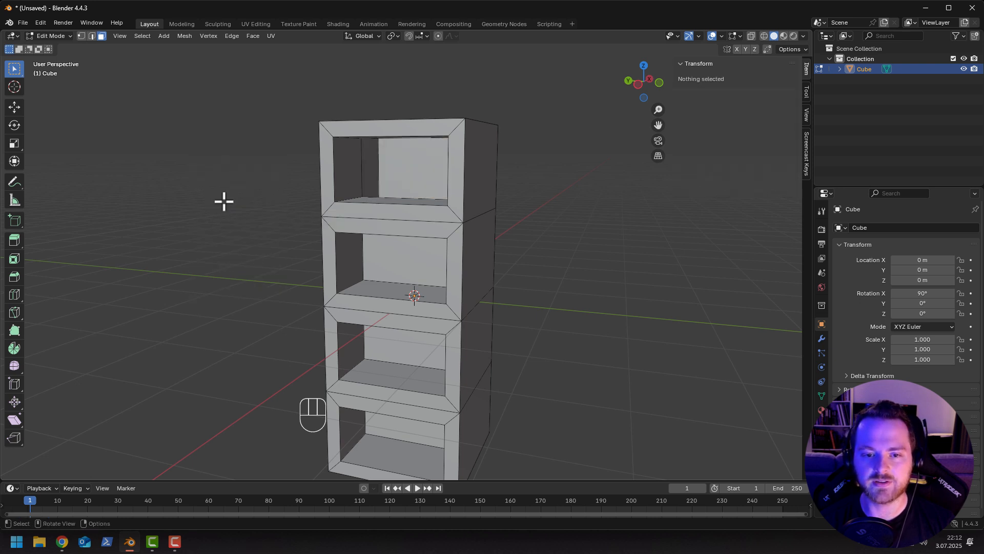
Examine the hole in the top compartment and the shelf's outer shell, selecting the top and upper rear faces.
middle_drag(222, 200, 308, 191)
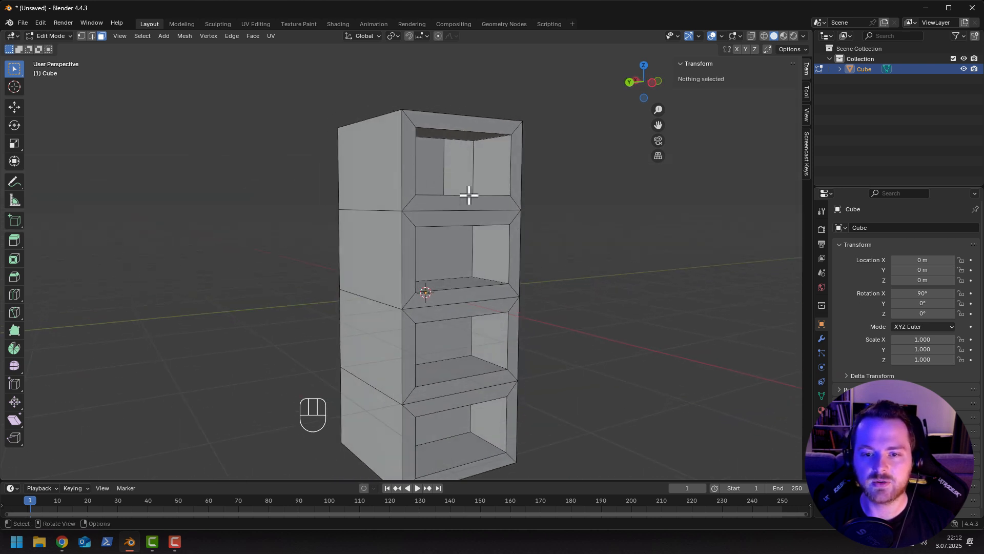
scroll(420, 171, up, 2)
middle_drag(420, 171, 399, 162)
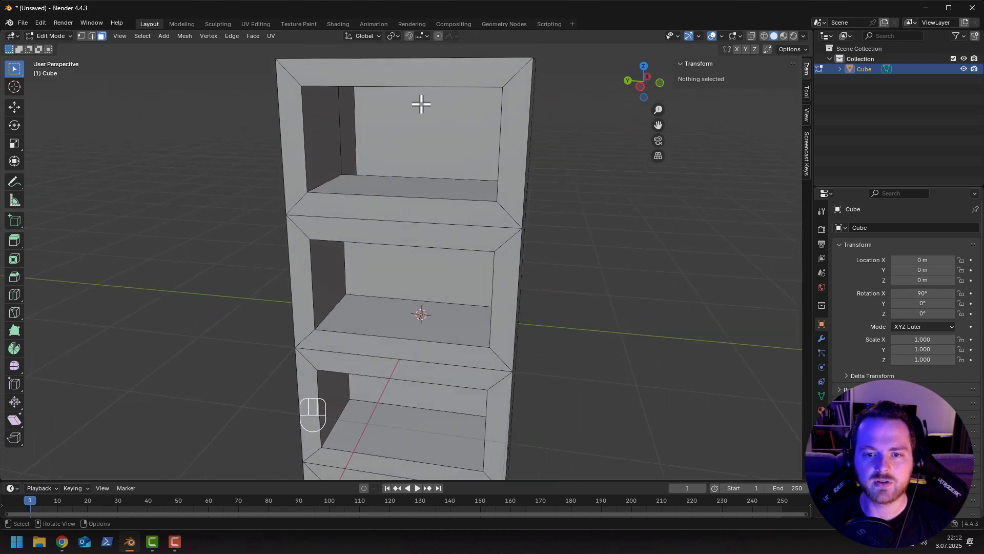
middle_drag(424, 106, 409, 153)
click(432, 204)
click(409, 152)
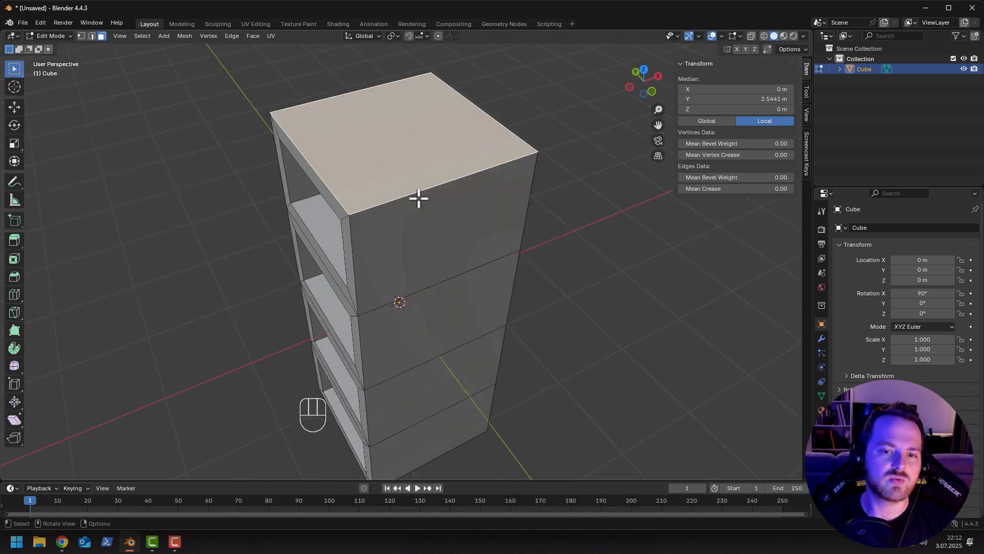
middle_drag(455, 266, 378, 231)
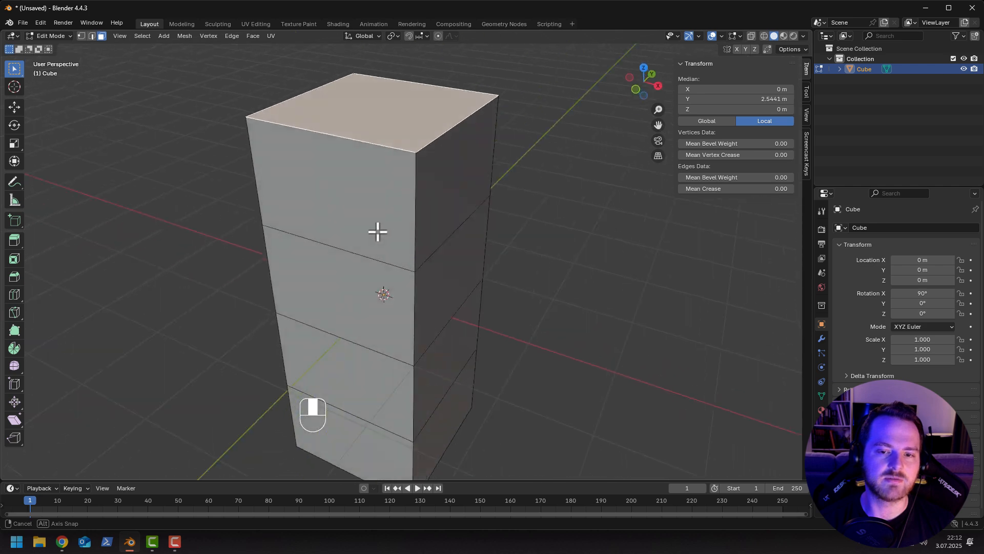
click(455, 187)
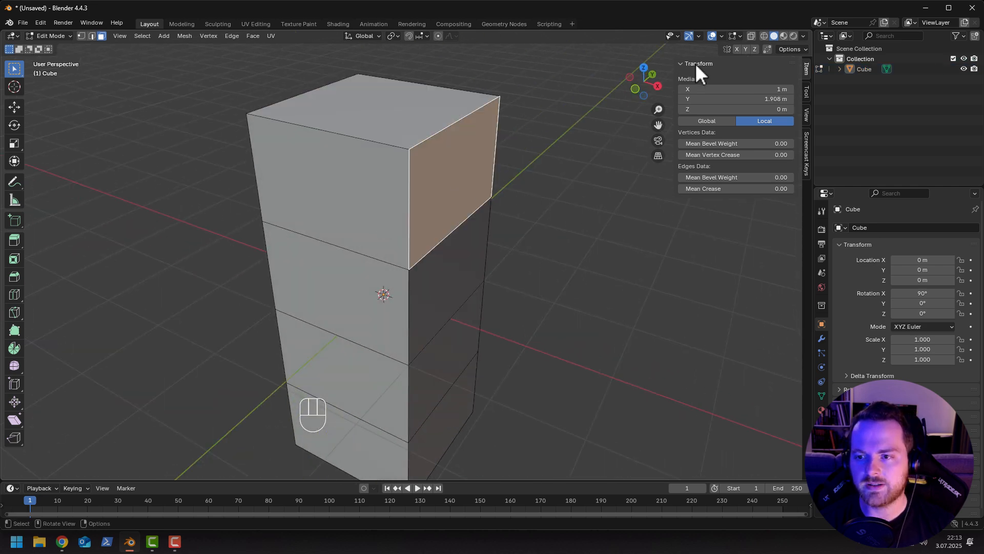
Enable the Face Orientation overlay in the viewport and bring the open top compartment into view.
click(721, 36)
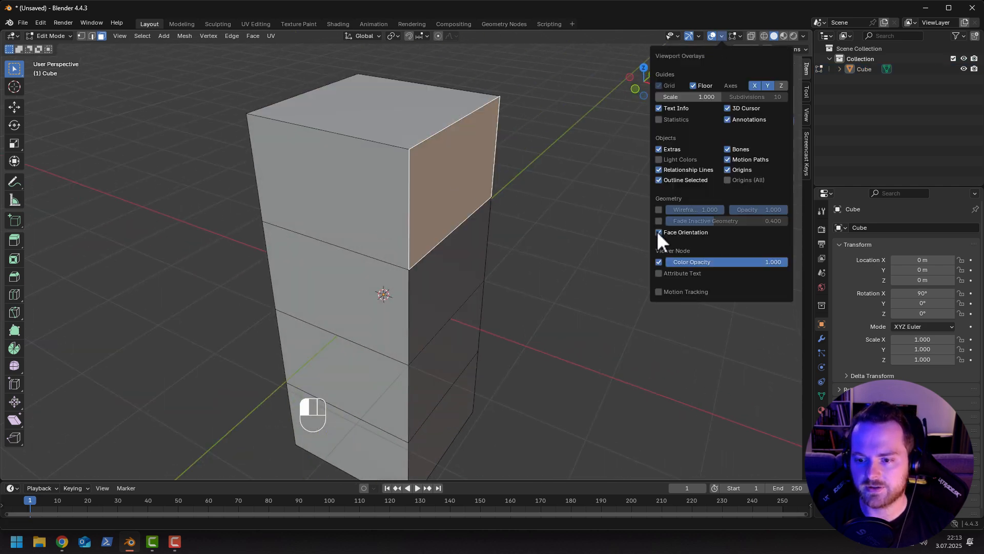
click(508, 232)
middle_drag(469, 225, 657, 219)
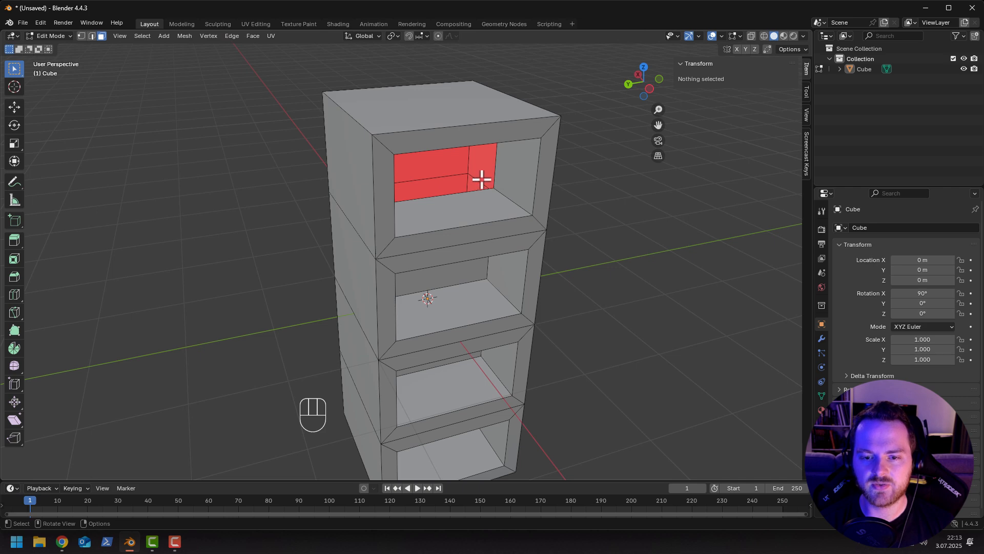
Compare the outer and inner sides of the upper rear face through the hole in the top compartment.
middle_drag(481, 179, 343, 179)
click(340, 180)
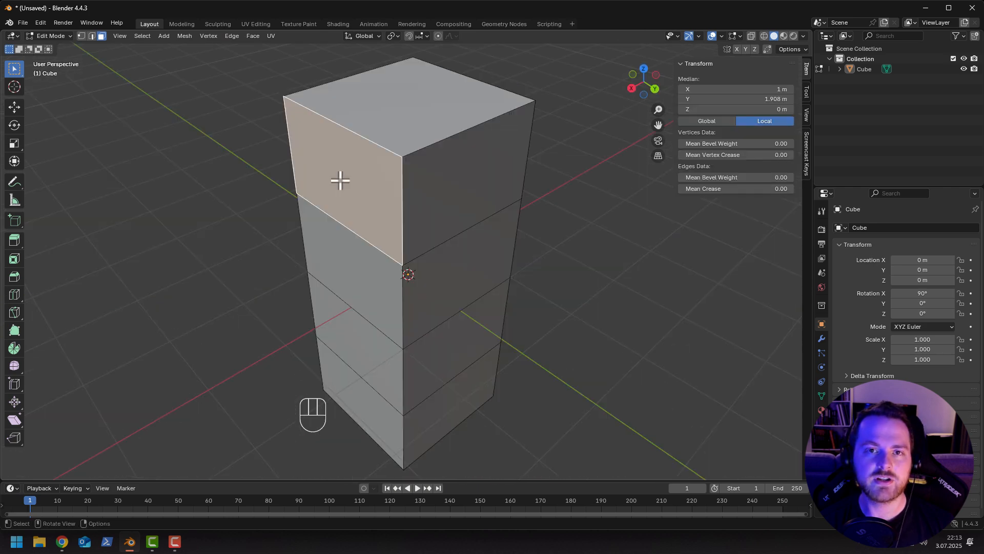
click(402, 114)
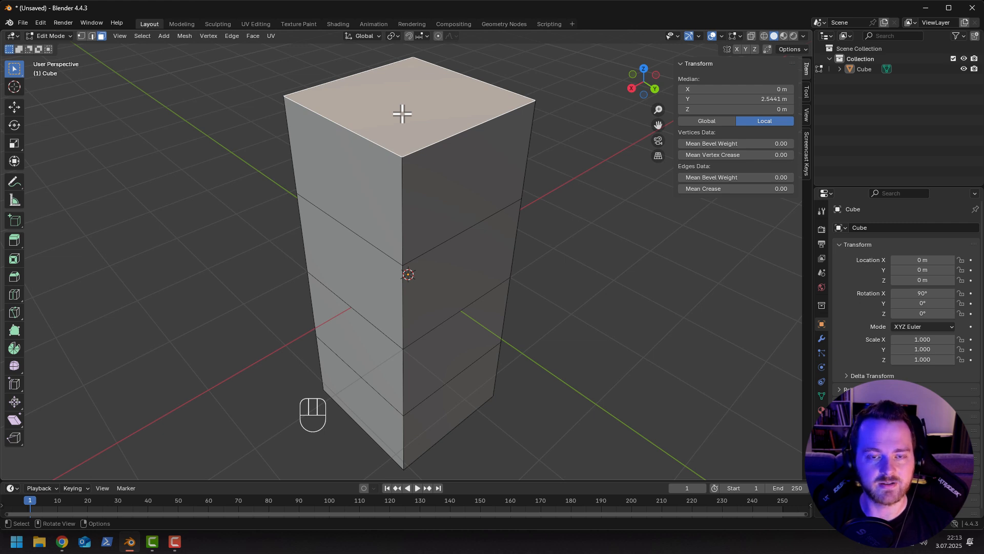
click(335, 182)
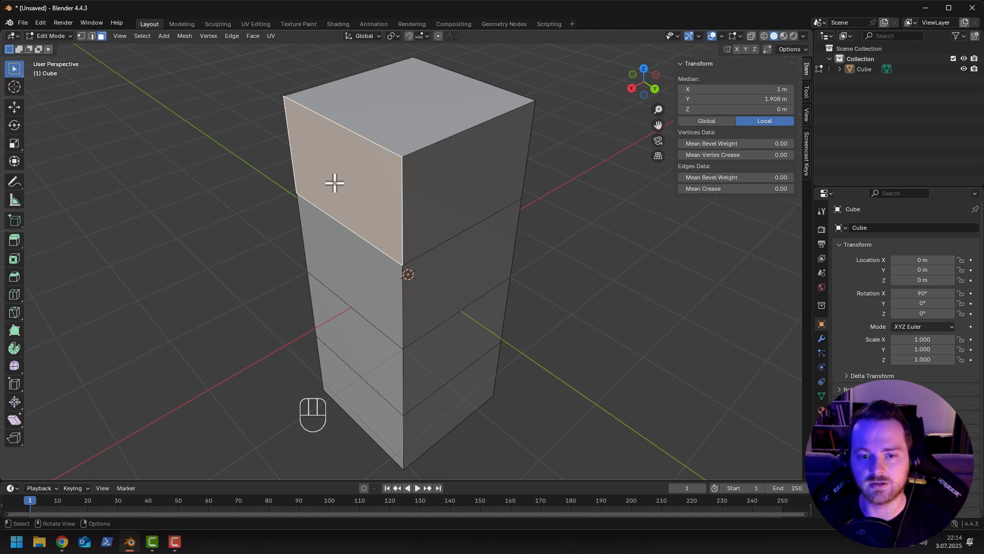
middle_drag(335, 182, 348, 227)
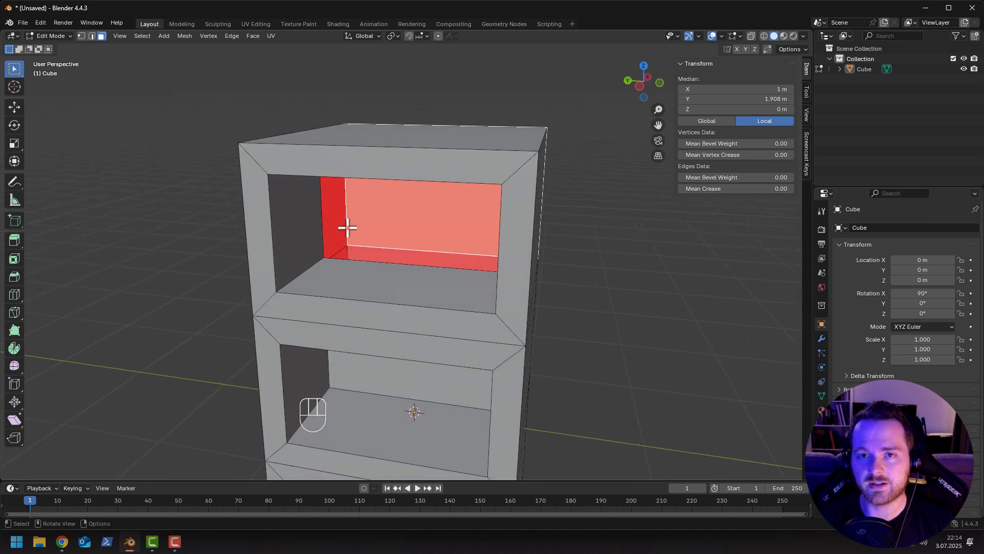
middle_drag(345, 227, 392, 226)
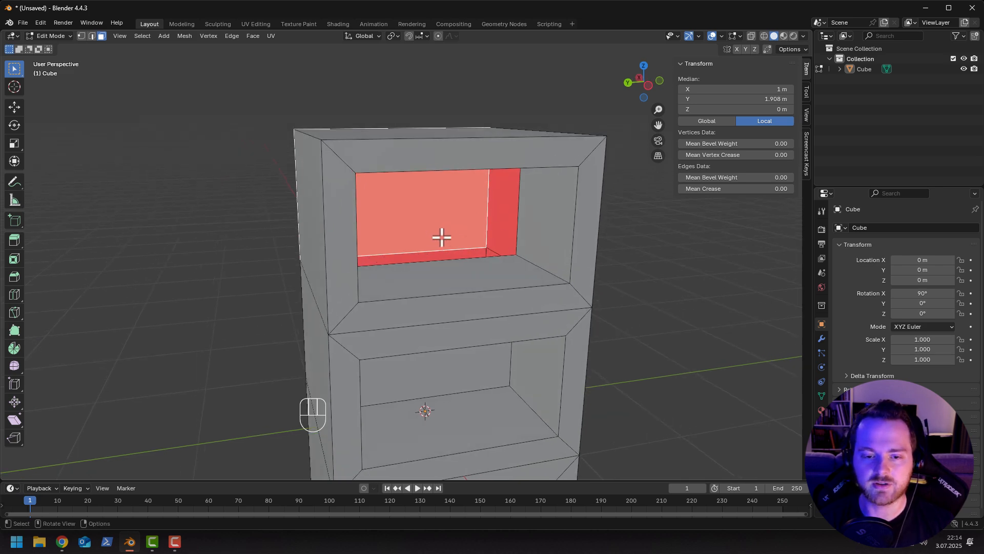
middle_drag(306, 242, 423, 200)
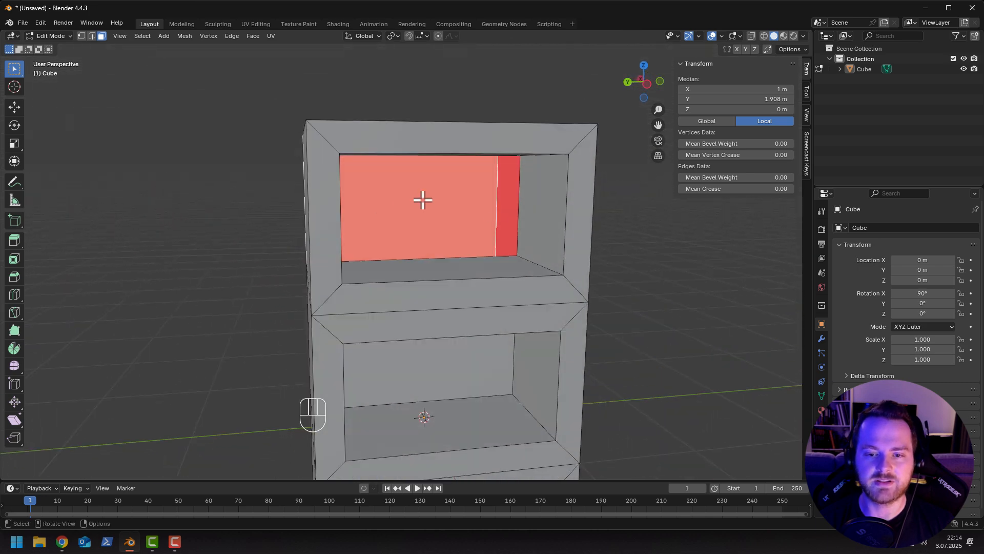
Turn the Face Orientation overlay off and back on to compare how the inner faces are shaded.
click(722, 36)
click(662, 232)
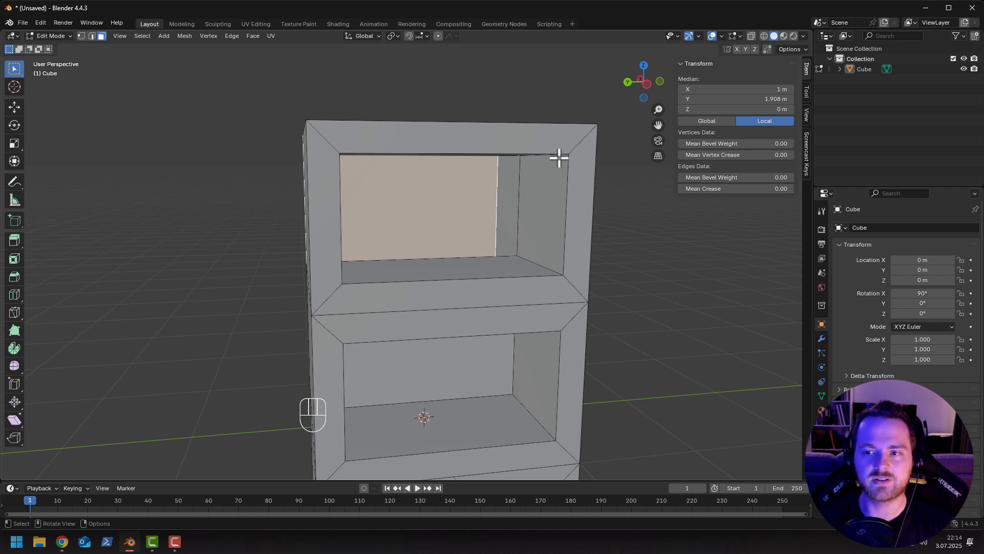
click(721, 36)
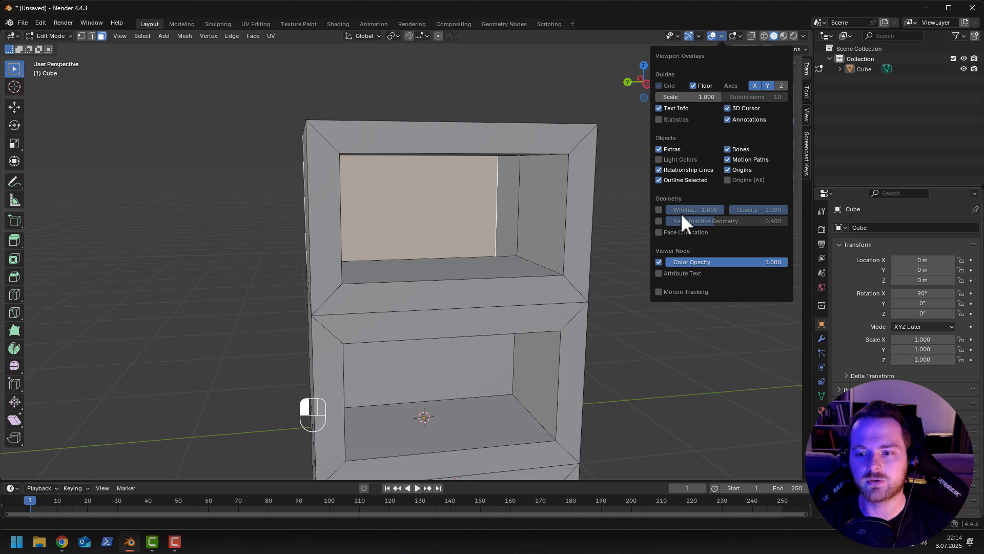
click(659, 233)
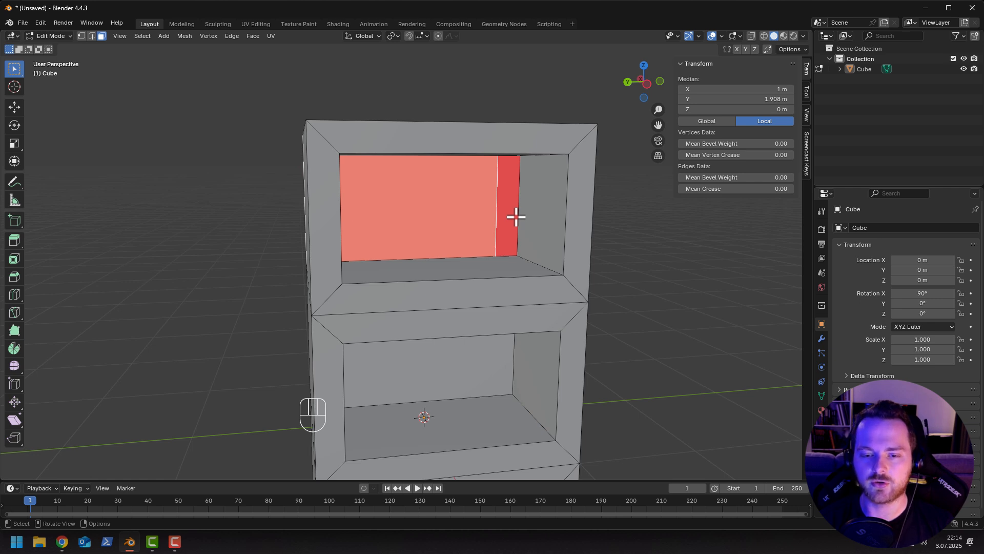
Fill the hole at the back of the top compartment with a new face between its two vertical edges.
middle_drag(516, 217, 502, 193)
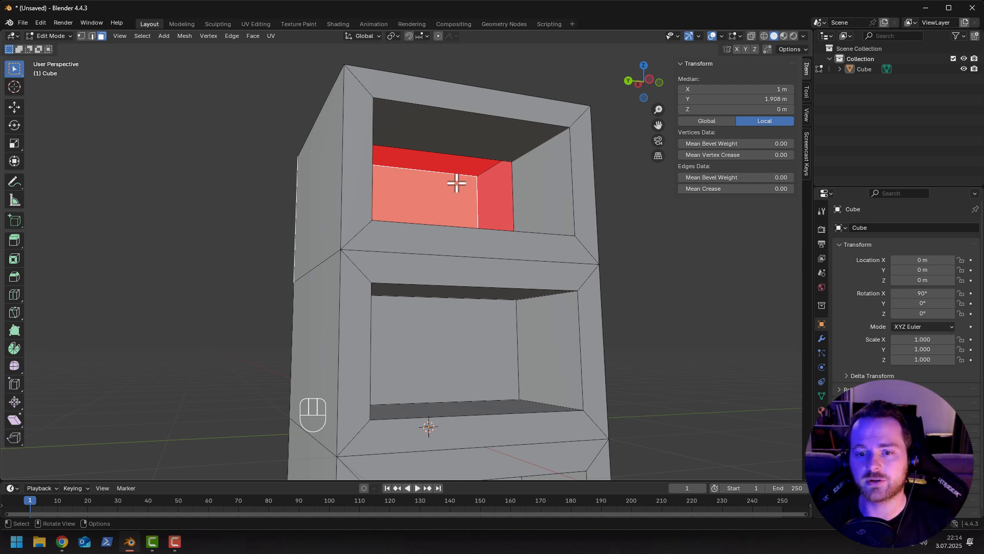
middle_drag(456, 183, 450, 209)
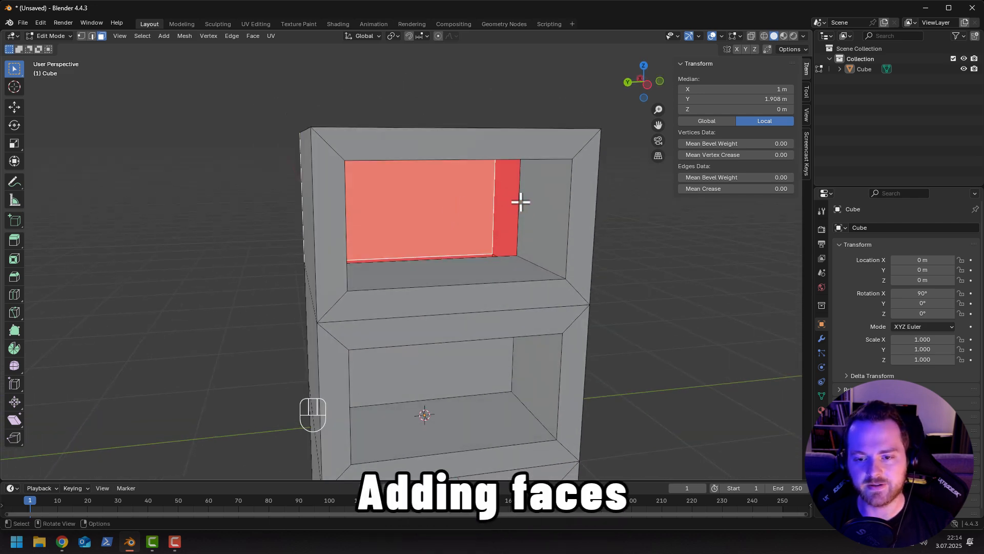
key(2)
shift+click(509, 217)
middle_drag(509, 217, 388, 183)
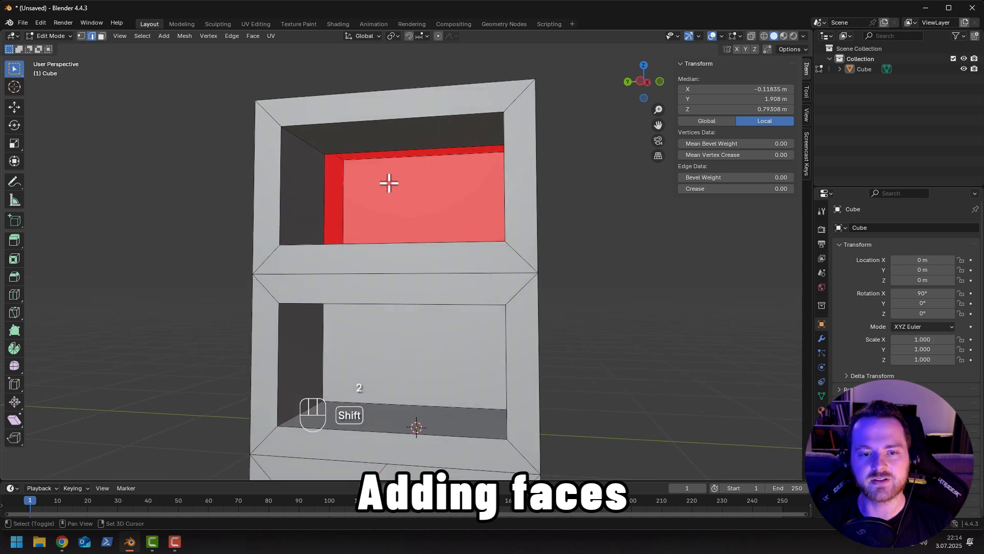
shift+click(321, 180)
middle_drag(466, 163, 478, 208)
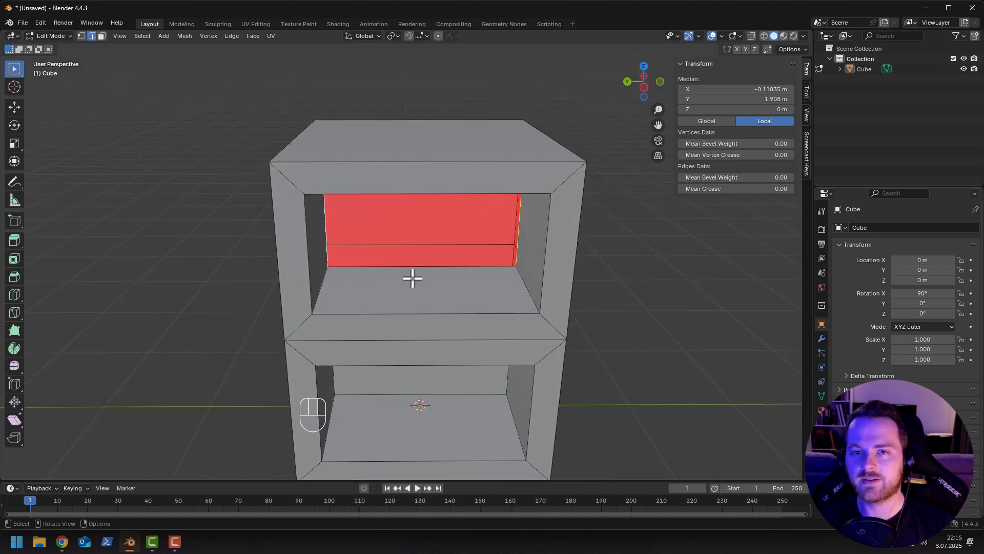
middle_drag(420, 274, 410, 241)
middle_drag(457, 169, 416, 220)
key(f)
click(354, 212)
Flip the normal of the new back face in the top compartment.
key(3)
click(378, 220)
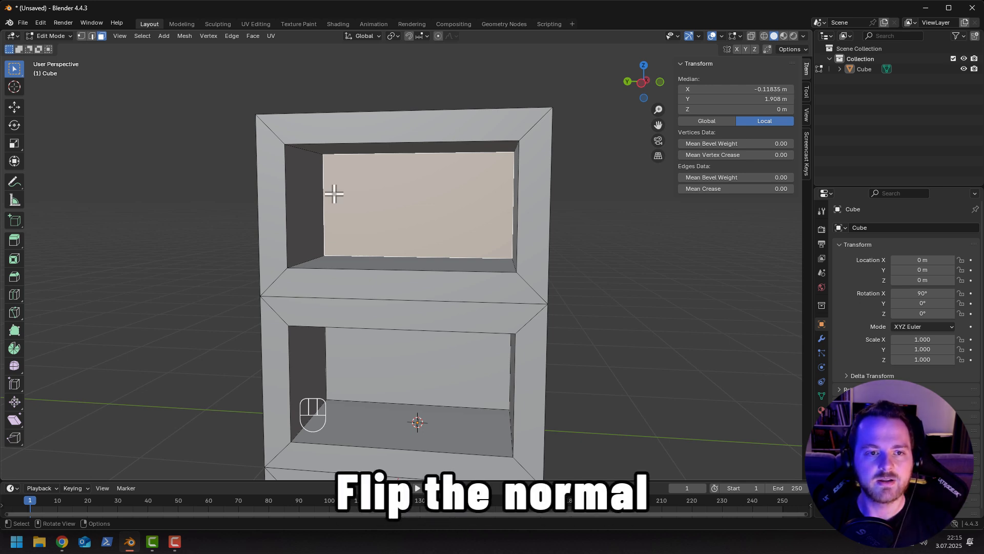
click(245, 35)
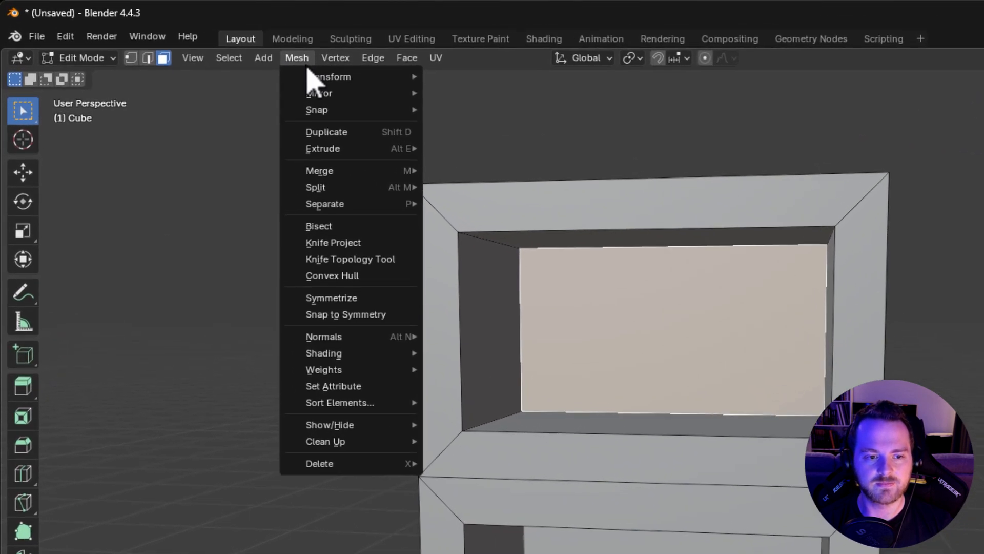
mouse_move(334, 338)
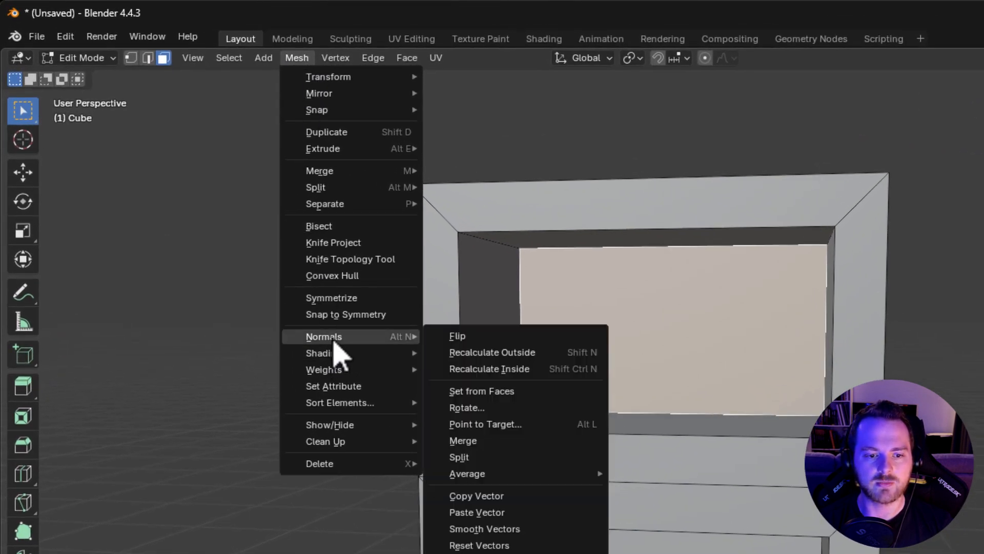
click(460, 339)
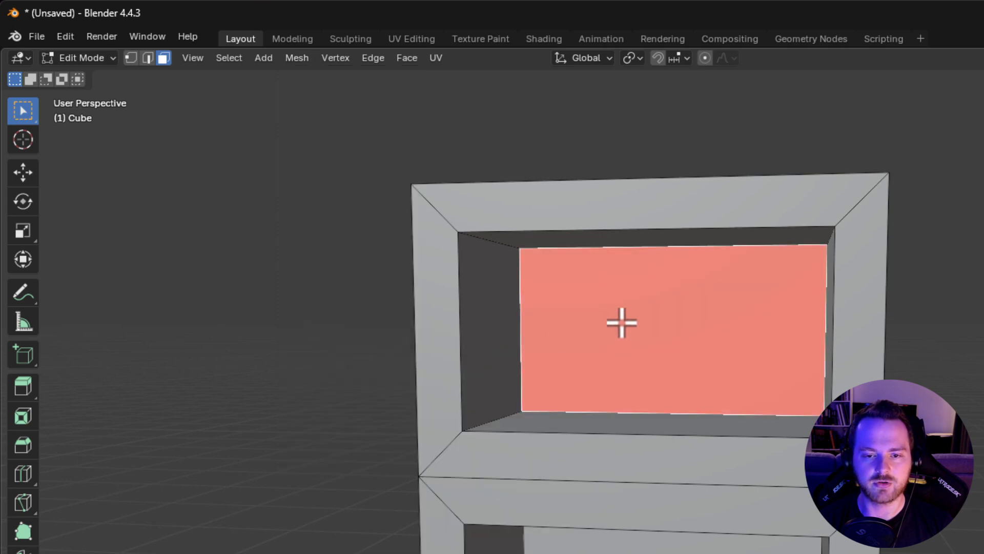
Examine the orientation of the flipped back face from several angles, then clear the selection.
middle_drag(664, 329, 743, 334)
middle_drag(425, 293, 670, 335)
scroll(671, 335, up, 5)
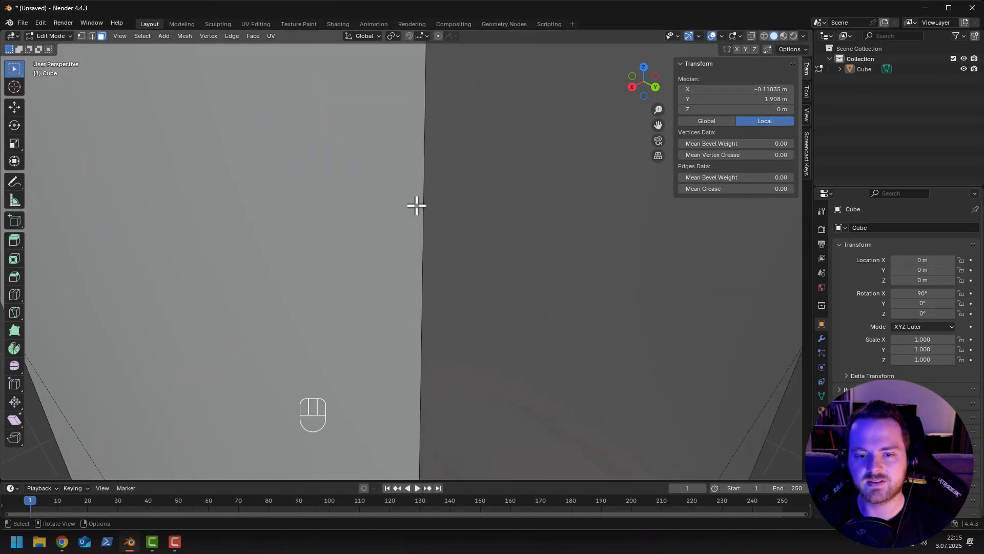
scroll(411, 203, up, 2)
scroll(411, 203, down, 1)
middle_drag(411, 203, 299, 173)
scroll(400, 182, down, 5)
mouse_move(400, 182)
middle_down()
mouse_move(337, 169)
mouse_move(413, 193)
middle_up()
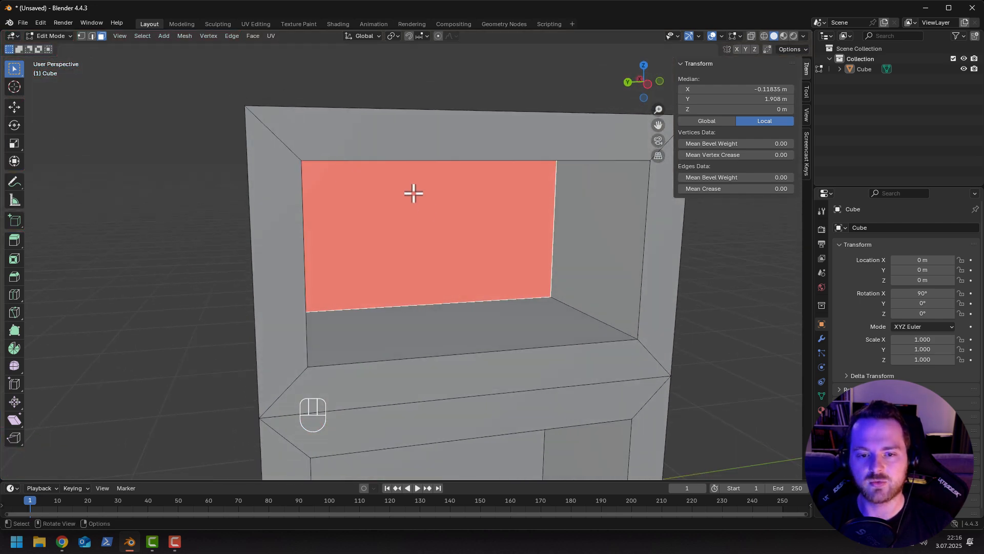
click(225, 238)
scroll(244, 260, down, 4)
mouse_move(244, 259)
middle_down()
mouse_move(231, 244)
mouse_move(285, 224)
mouse_move(239, 267)
middle_up()
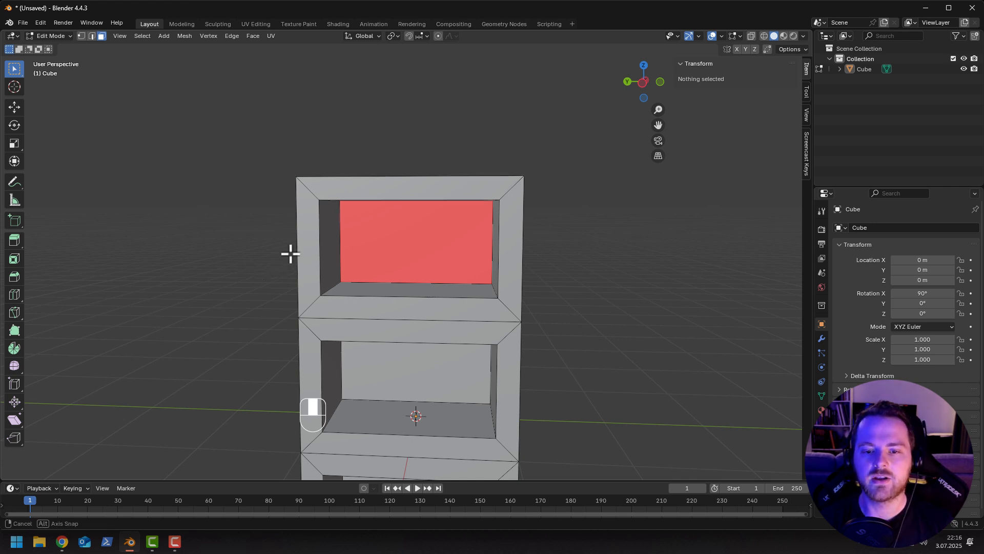
Flip the normal of the back face inside the top compartment.
middle_drag(288, 253, 310, 254)
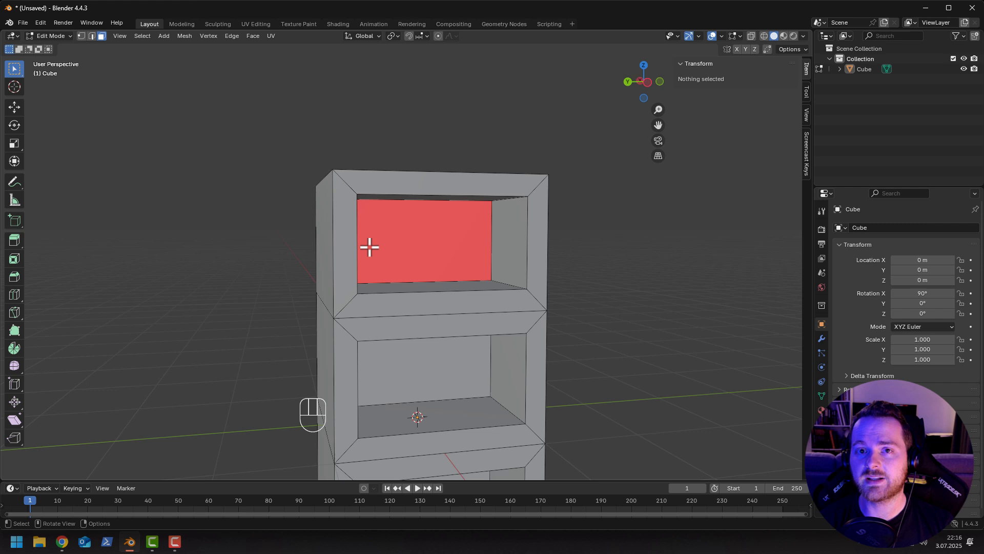
click(408, 240)
middle_drag(415, 241, 389, 248)
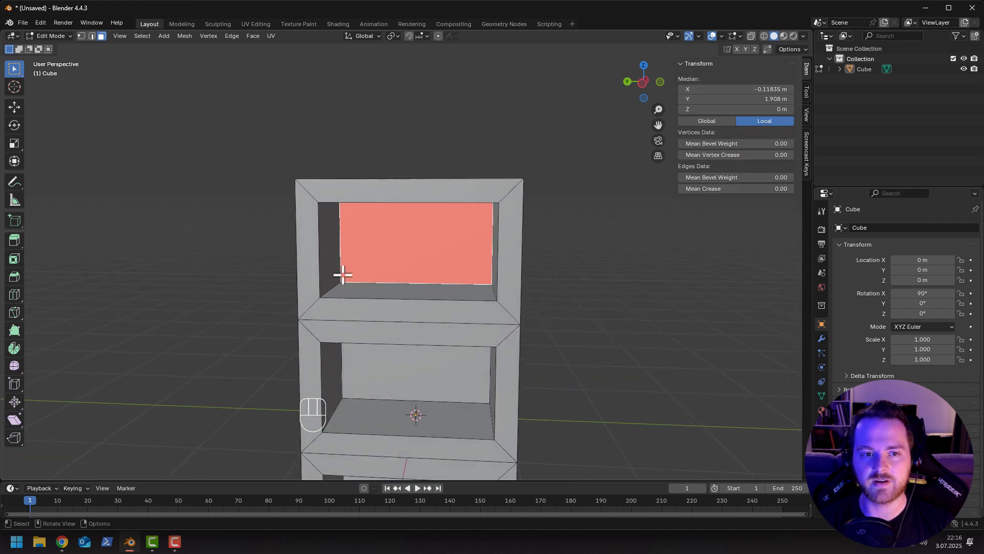
scroll(346, 265, up, 3)
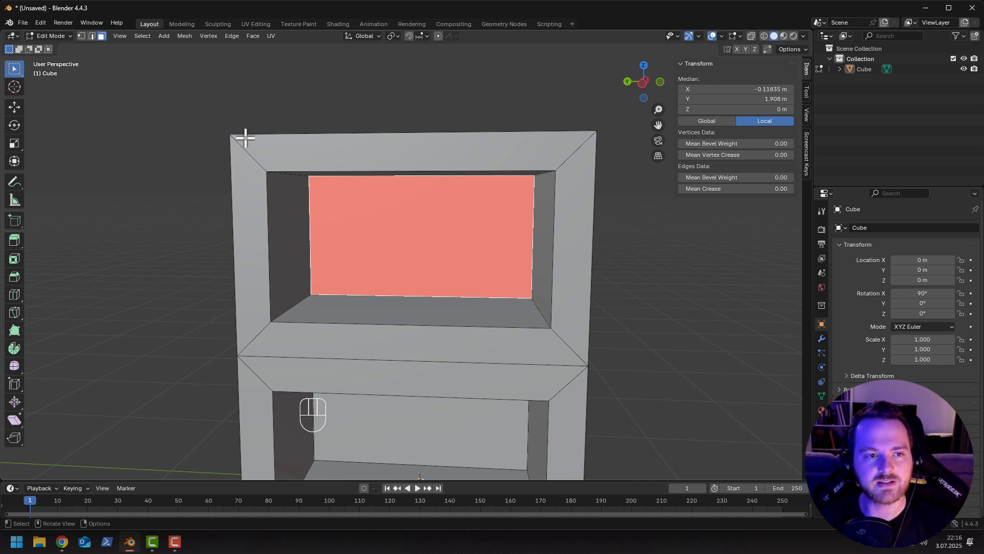
click(184, 37)
mouse_move(202, 209)
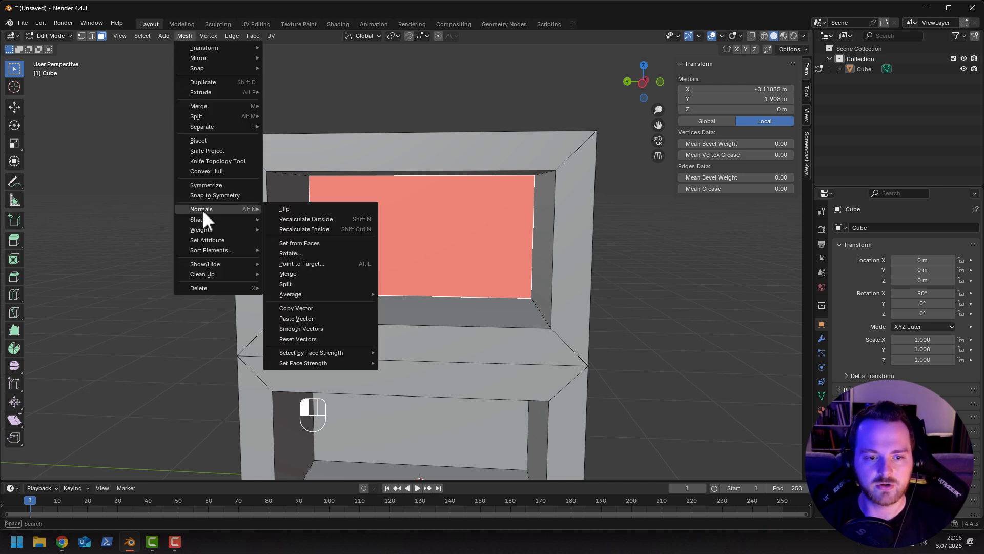
click(291, 208)
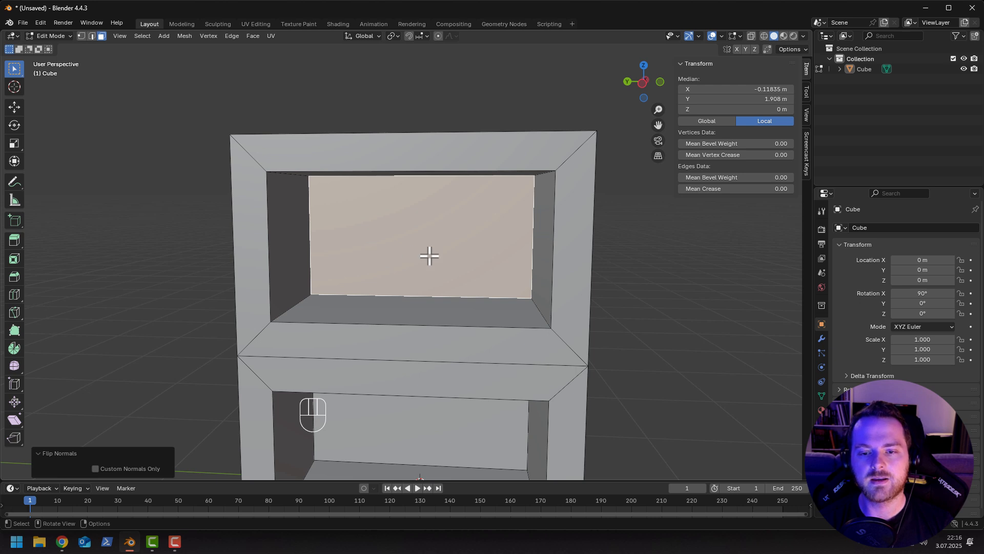
Flip the normals of the second compartment's outer side face and the front strip below the top compartment.
middle_drag(428, 254, 453, 380)
click(453, 380)
click(184, 36)
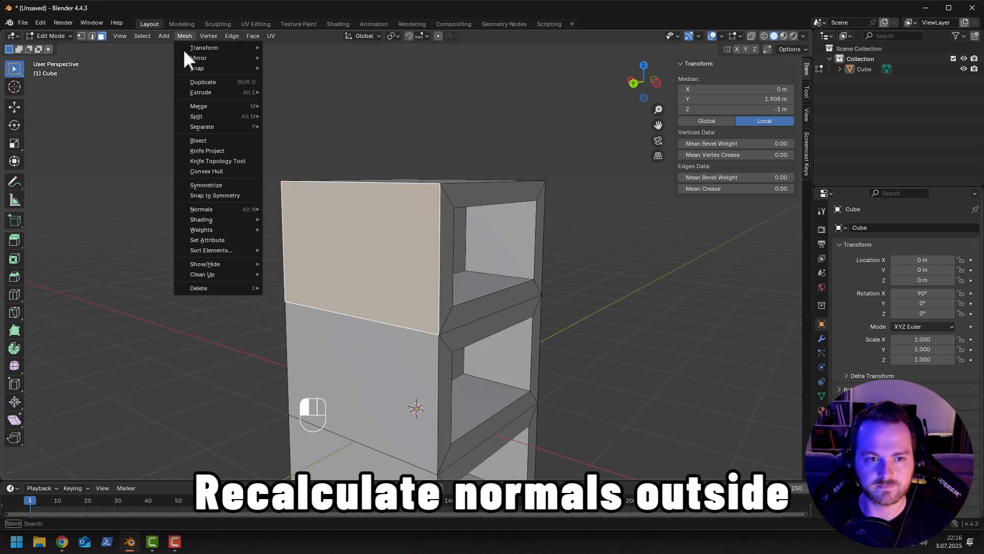
mouse_move(200, 209)
click(287, 209)
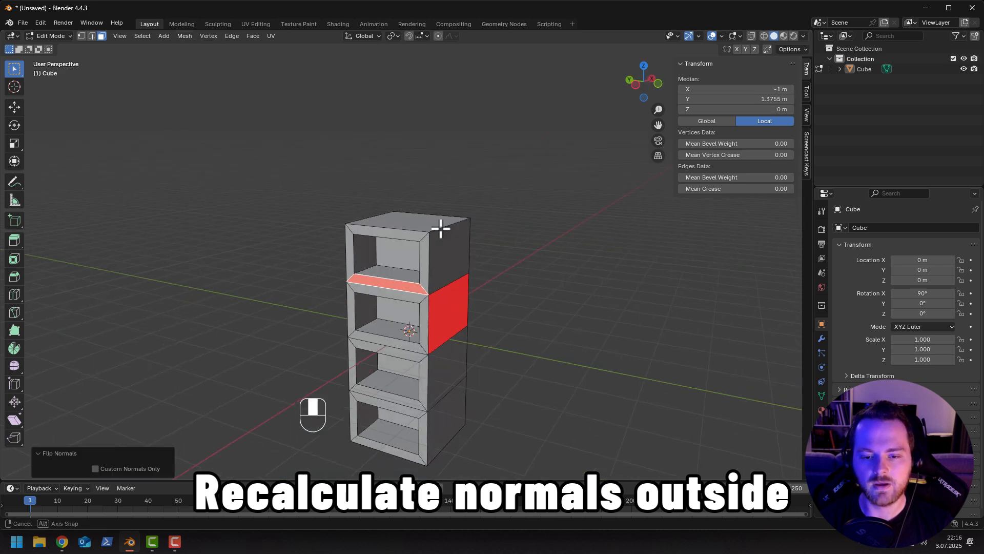
Recalculate the normals of all the shelf's faces to the outside, then clear the selection and check the shelf from several angles.
key(a)
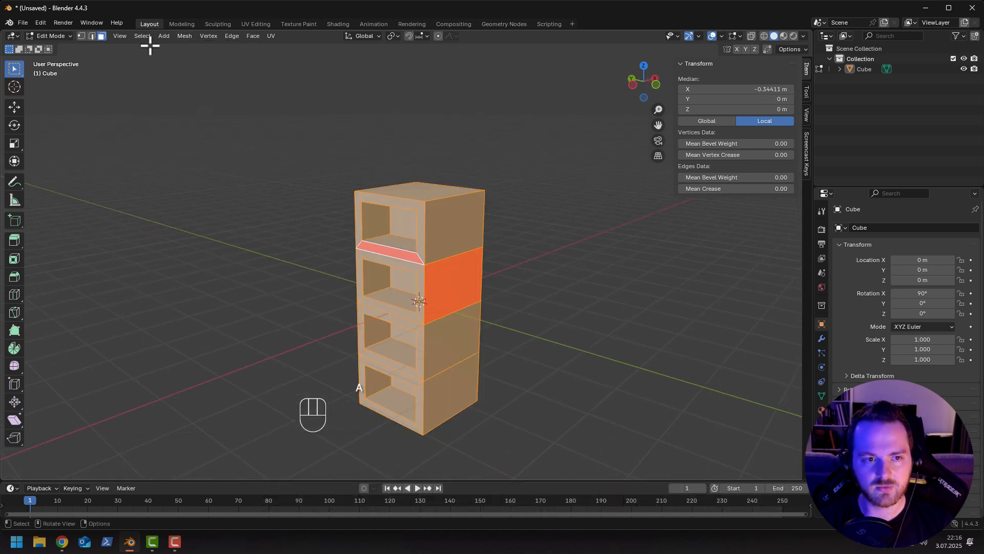
click(177, 36)
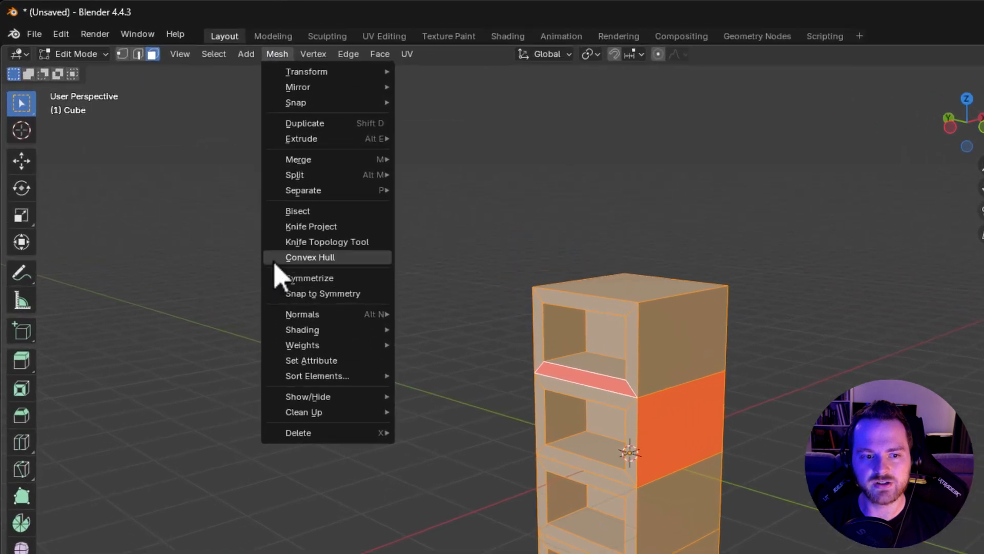
mouse_move(202, 210)
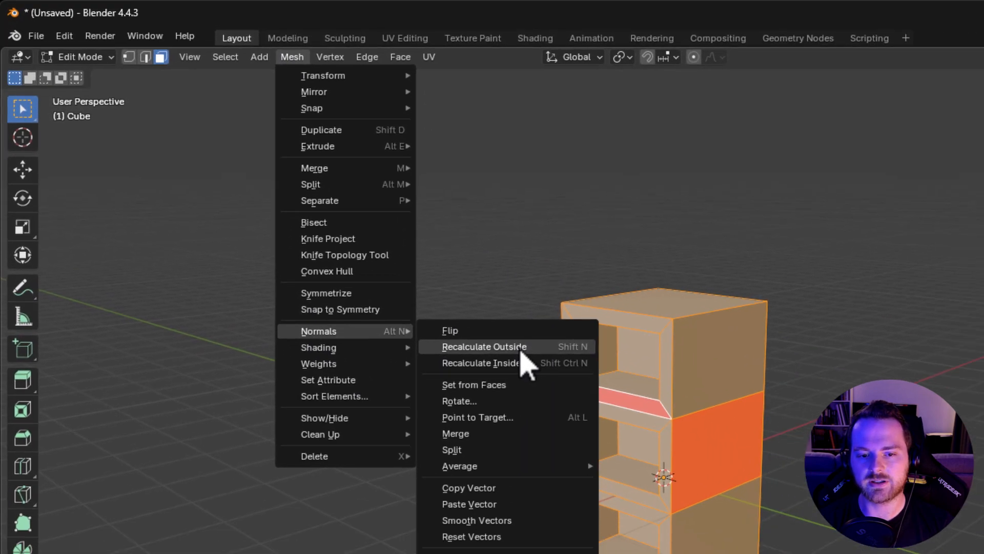
click(518, 375)
click(575, 428)
middle_drag(338, 251, 343, 194)
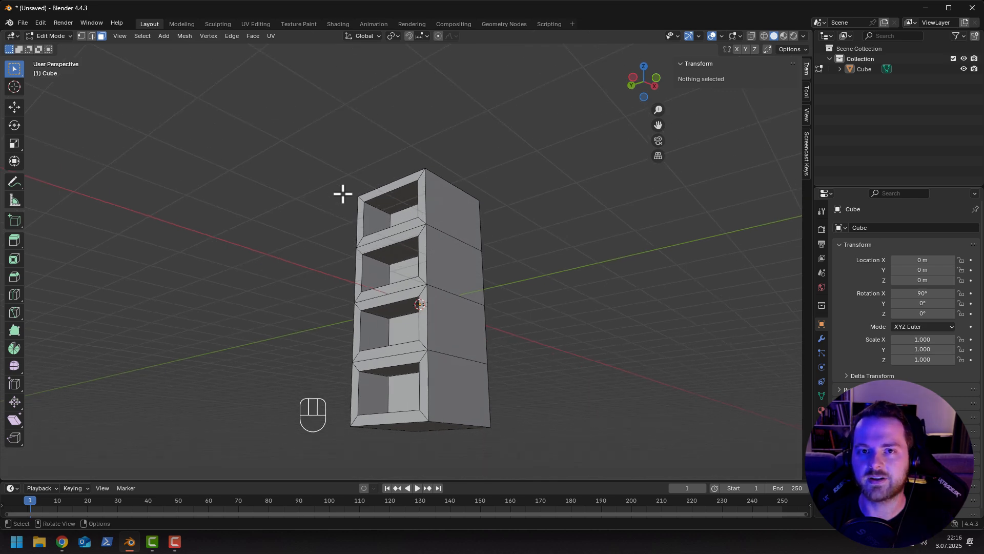
middle_drag(353, 185, 319, 221)
Return to Object Mode and delete the shelf.
key(Tab)
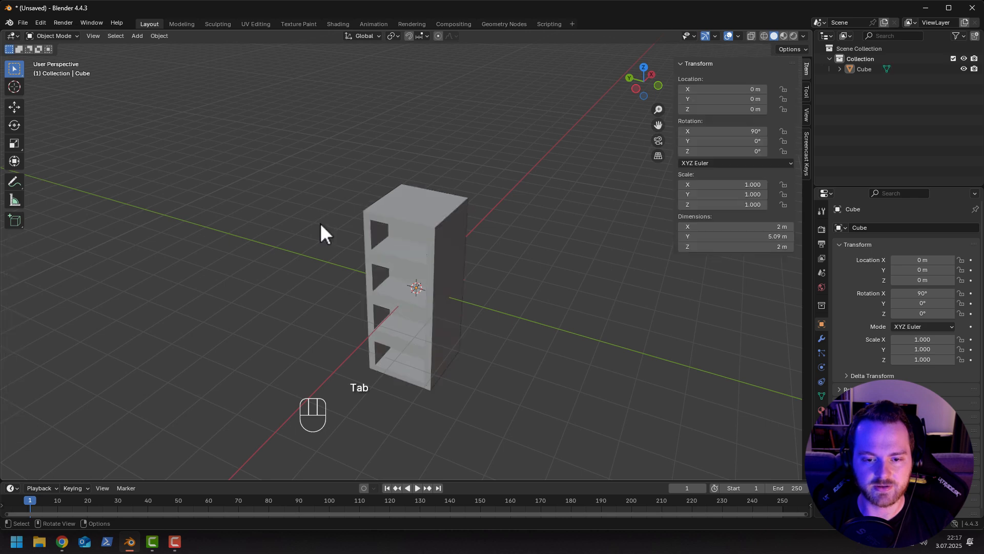
click(413, 235)
key(x)
click(342, 247)
Add a new cube and, in Edit Mode, raise its whole mesh 1 m along Z.
key(shift+a)
mouse_move(338, 251)
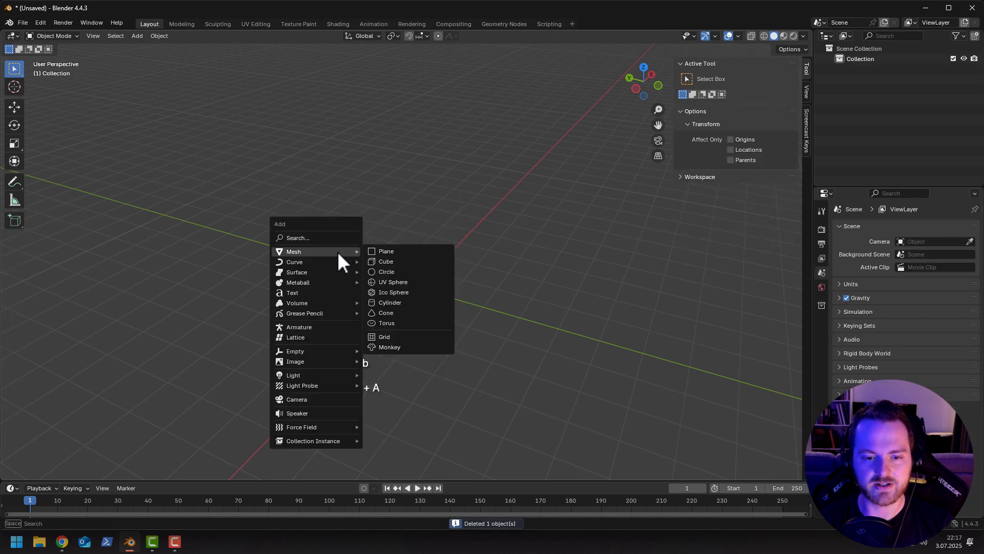
click(387, 261)
key(Tab)
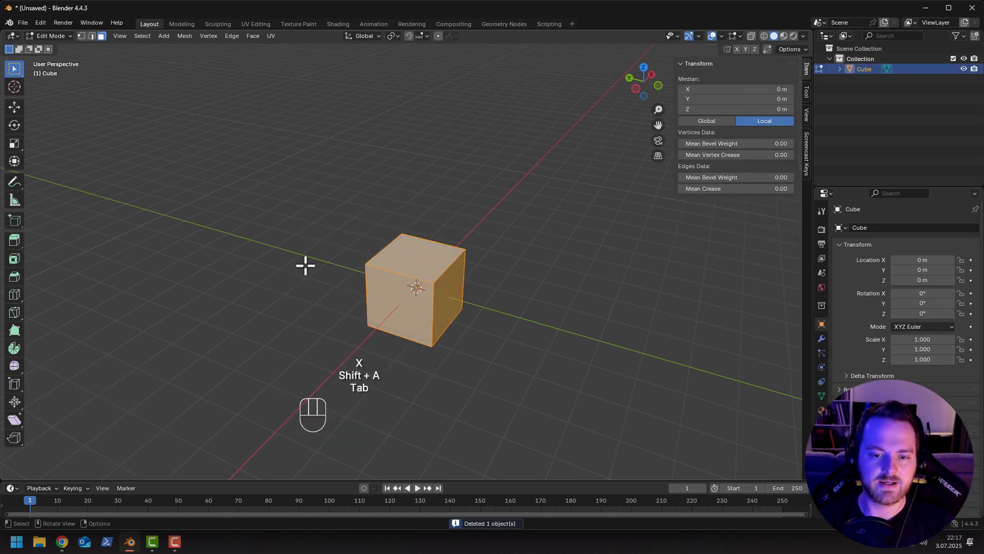
key(g)
key(z)
ctrl+click(323, 255)
middle_drag(323, 254, 385, 222)
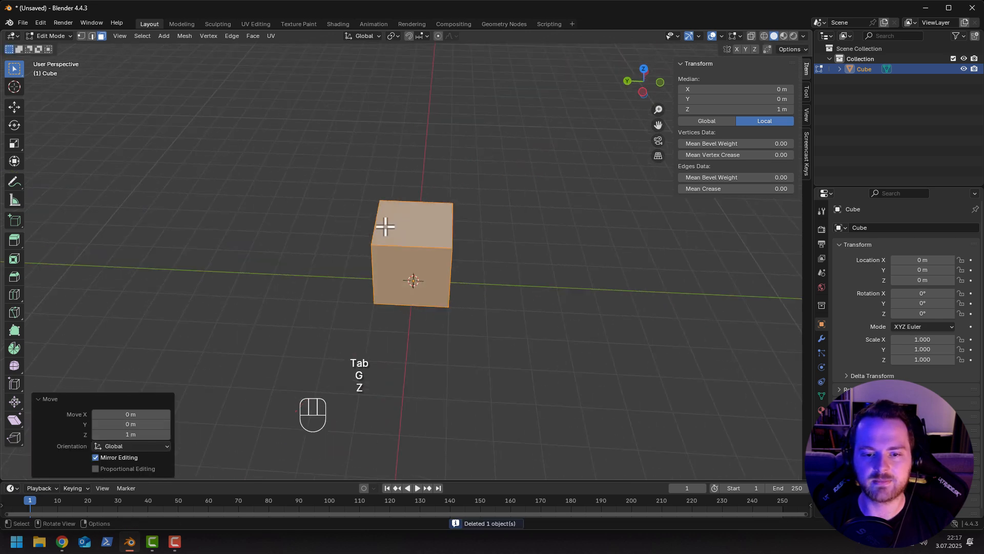
Scale the cube's top face to about 0.79 and lower it about 1.2 m along Z to form a tapered base.
click(384, 222)
key(s)
click(293, 237)
key(g)
key(z)
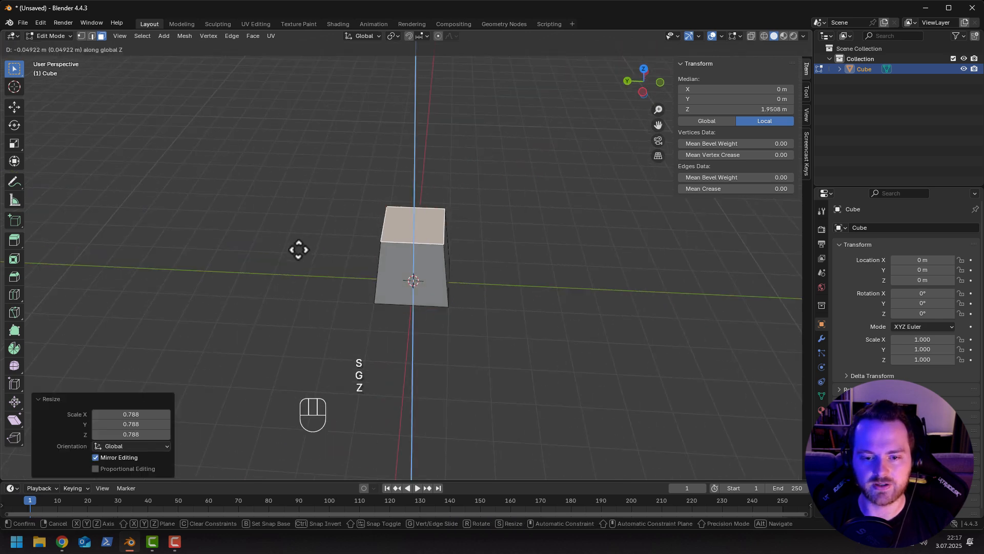
click(295, 270)
Inset the base's top face about 0.2 m and extrude the inner face up about 3.15 m as a shaft.
scroll(309, 270, up, 4)
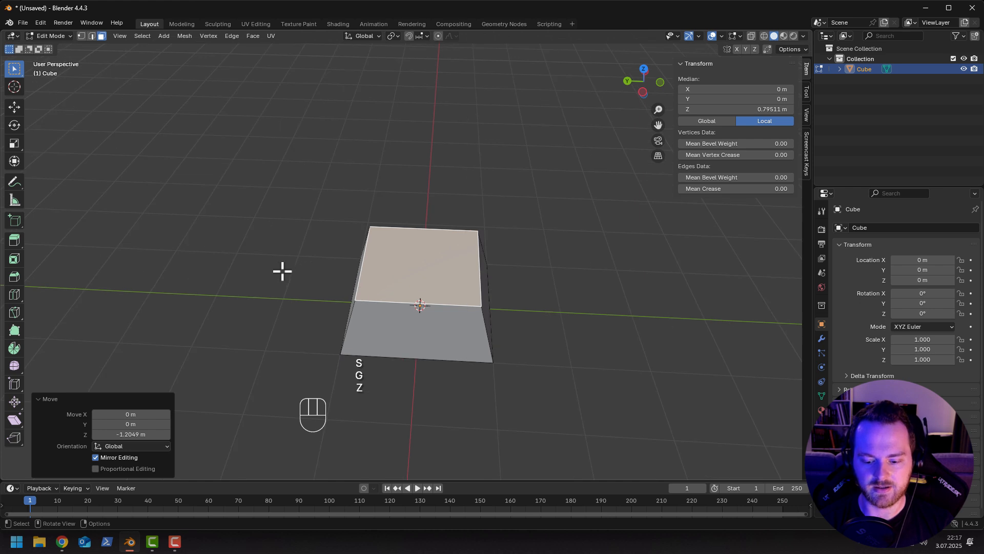
key(i)
click(293, 268)
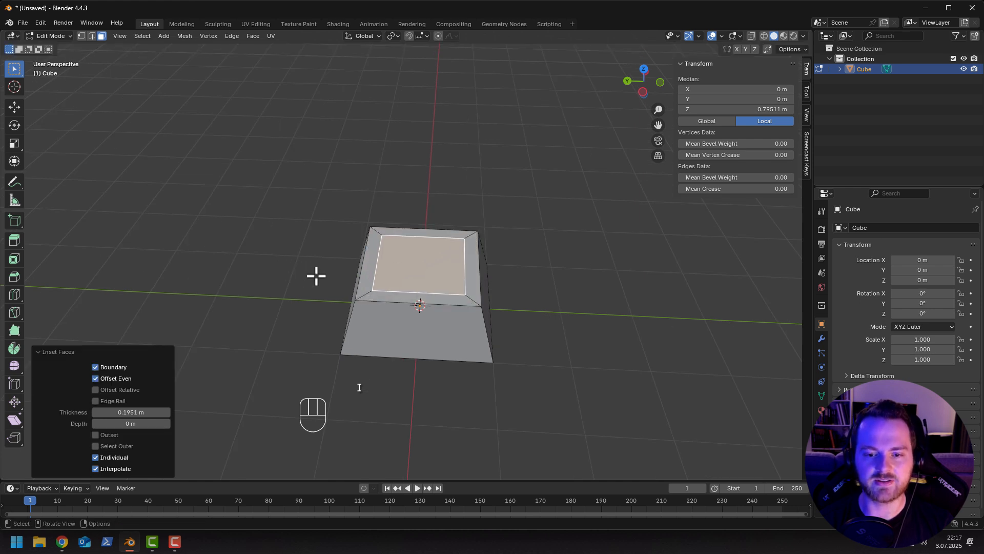
shift+middle_drag(316, 275, 285, 286)
key(e)
click(307, 52)
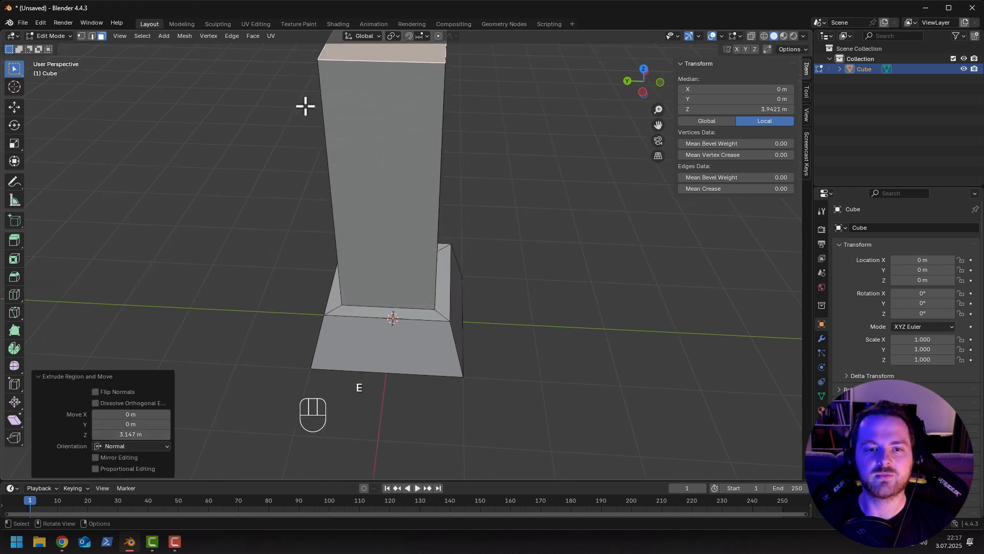
Extrude the shaft's top face up about 1.35 m and scale it to 0.1 to form a pointed tip.
shift+middle_drag(306, 106, 272, 264)
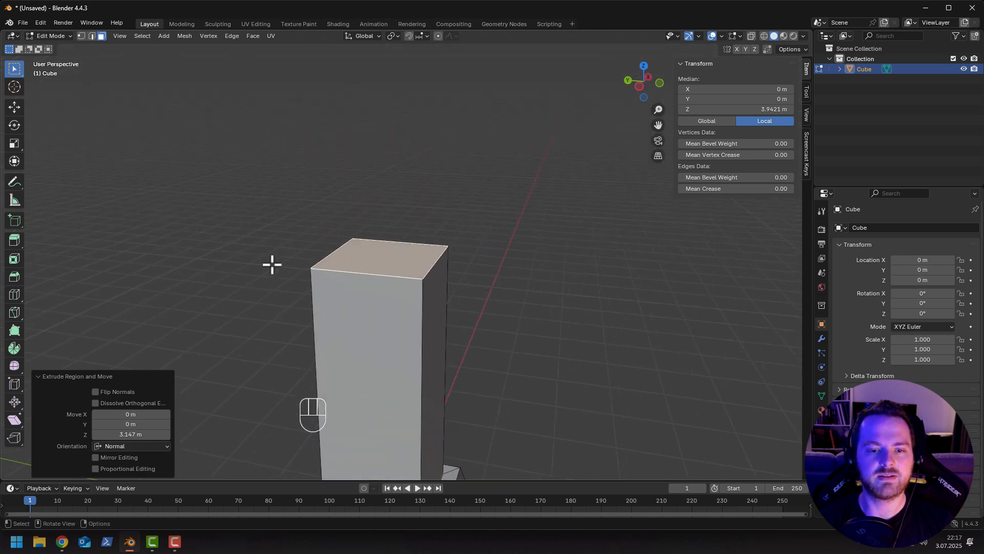
key(e)
click(272, 152)
key(s)
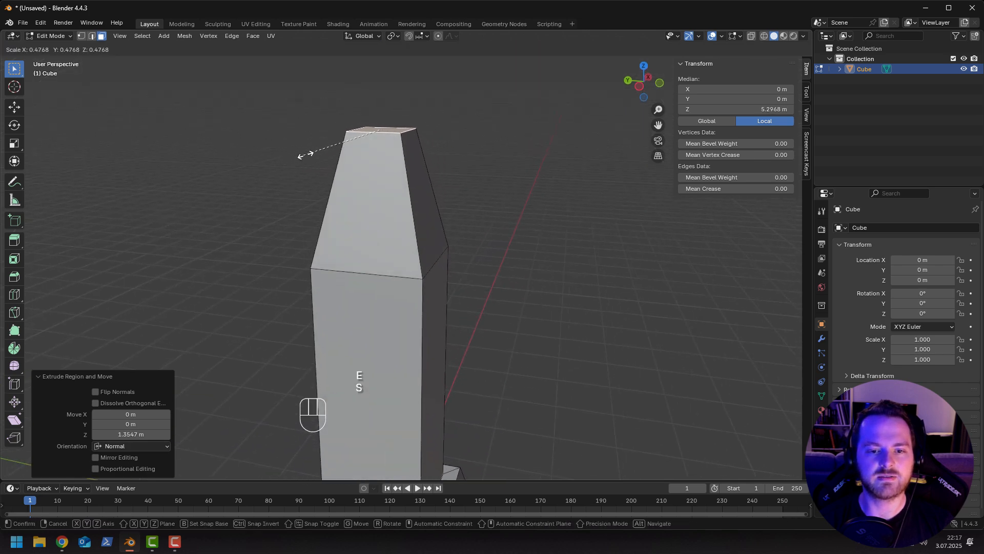
middle_drag(313, 271, 341, 277)
scroll(346, 318, up, 3)
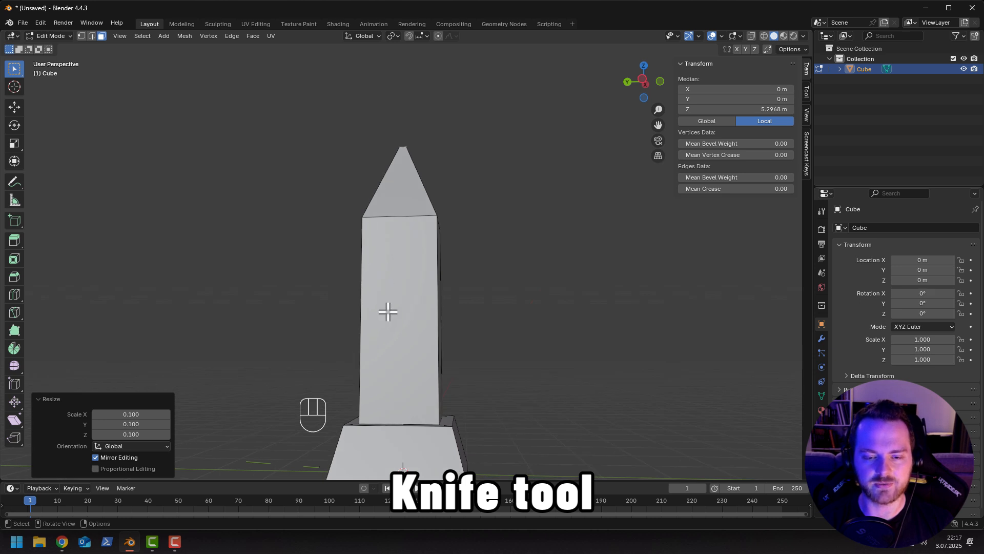
Cut a closed, narrow zigzag band into the front face of the shaft with the Knife tool.
middle_drag(347, 233, 413, 245)
scroll(412, 245, up, 1)
scroll(412, 245, up, 1)
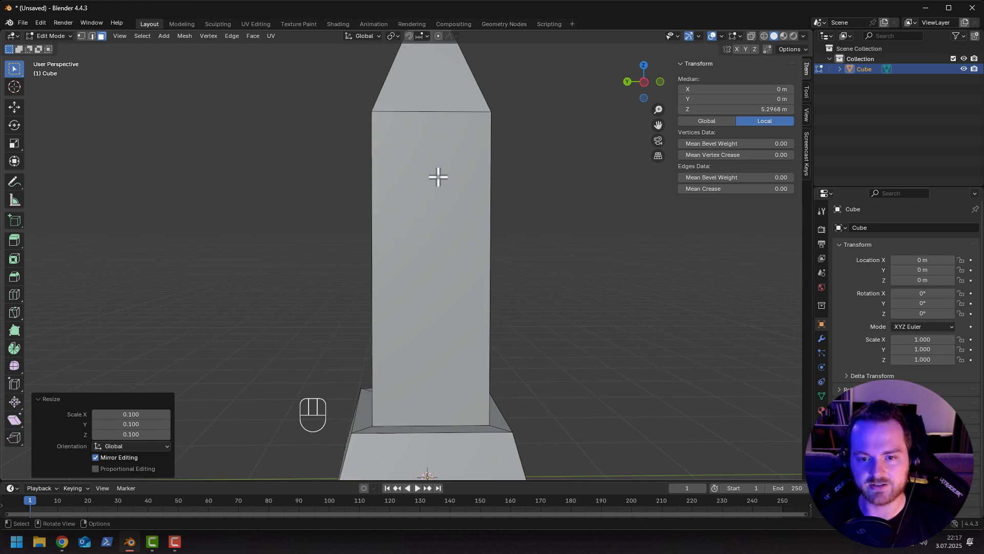
key(k)
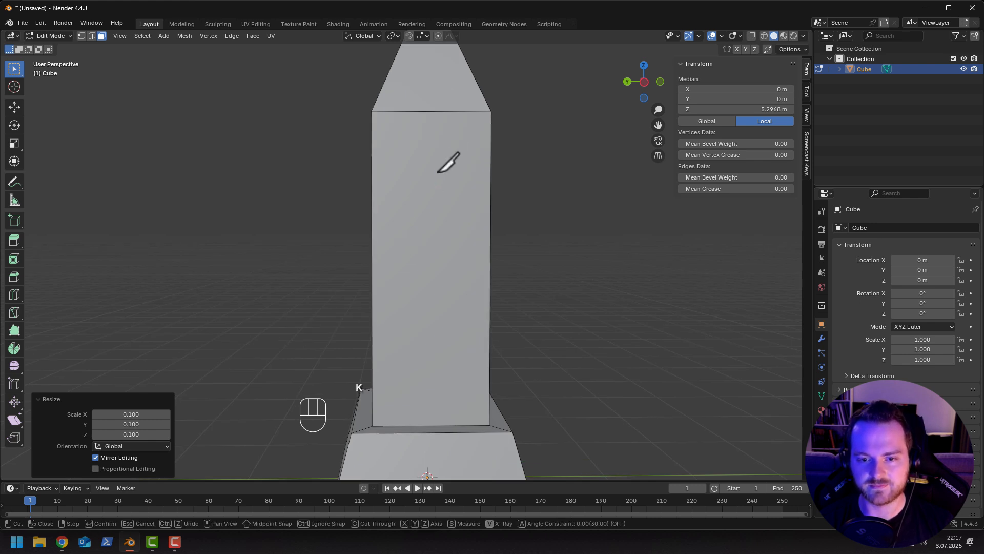
click(443, 137)
click(452, 144)
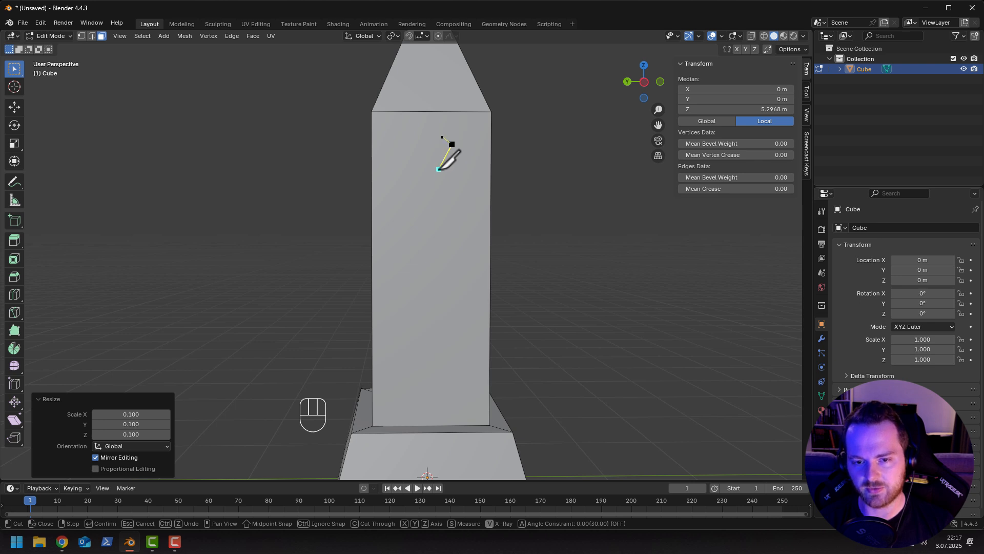
click(427, 181)
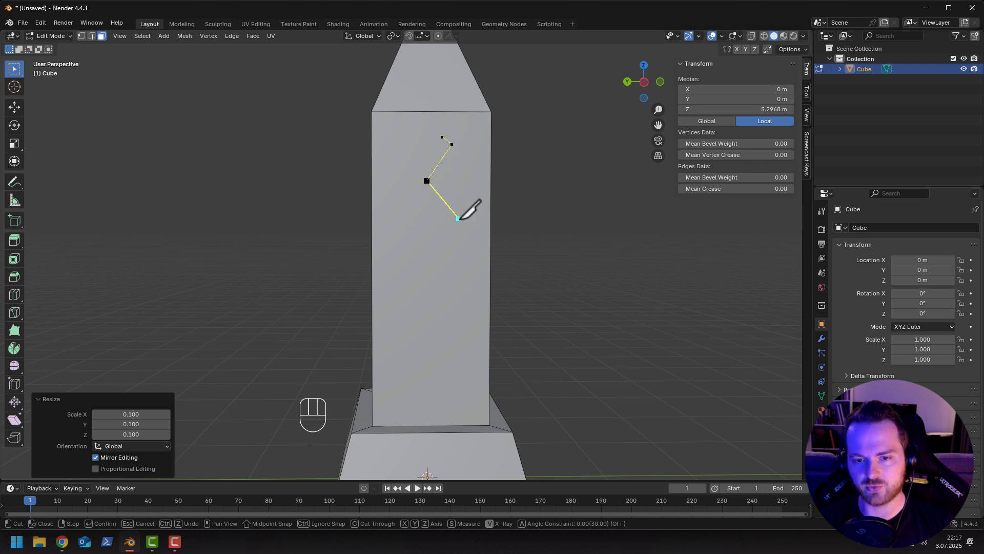
click(458, 219)
click(460, 286)
click(409, 324)
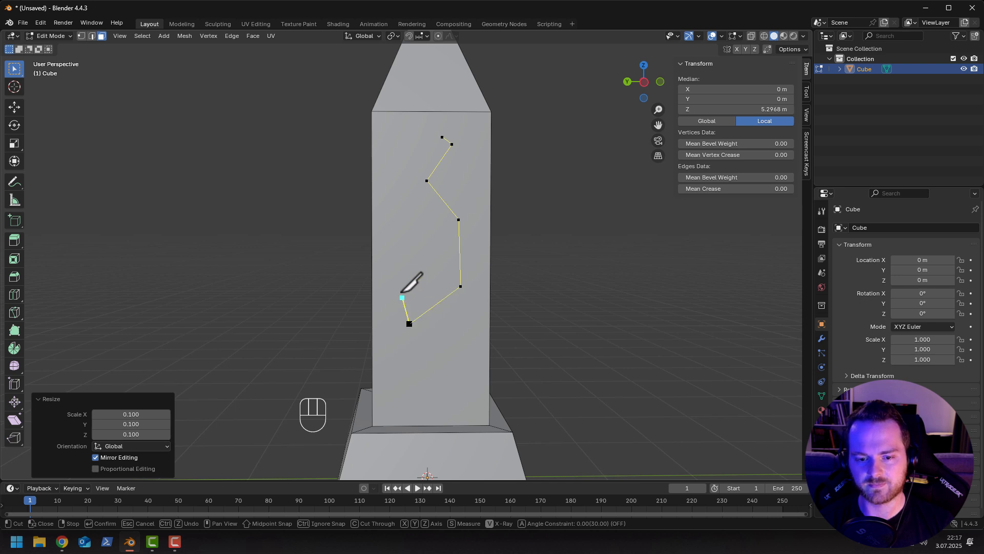
click(396, 273)
click(405, 272)
click(413, 308)
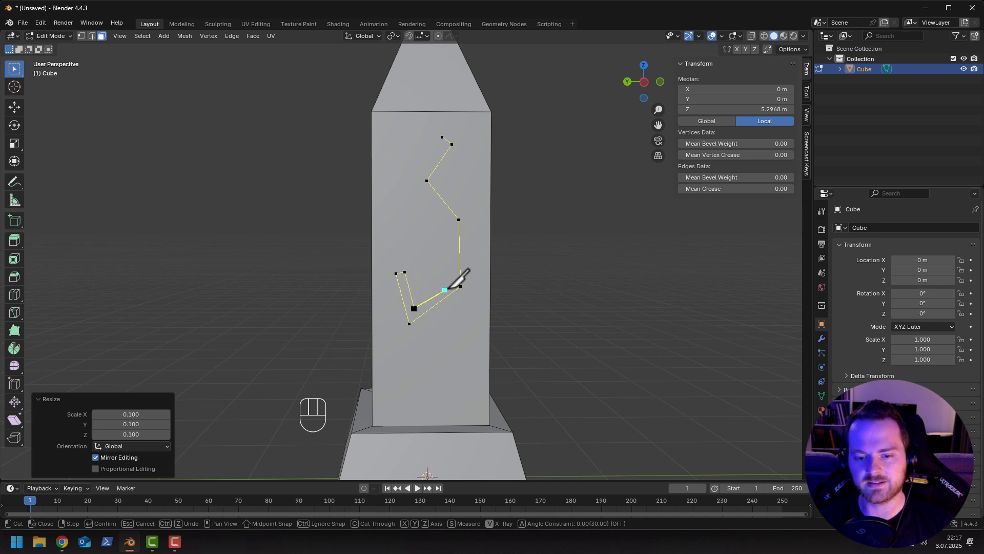
click(451, 283)
click(450, 224)
click(414, 180)
click(441, 137)
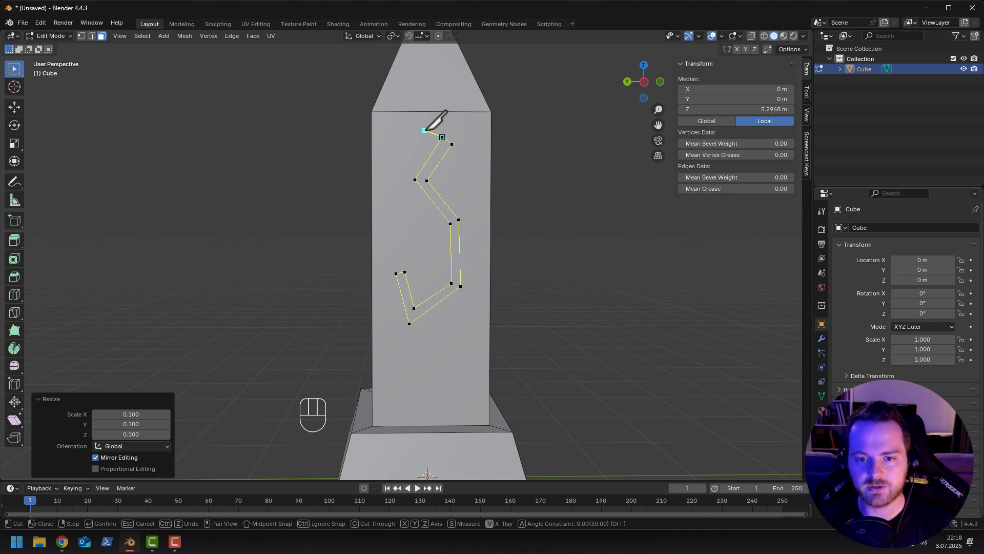
key(Return)
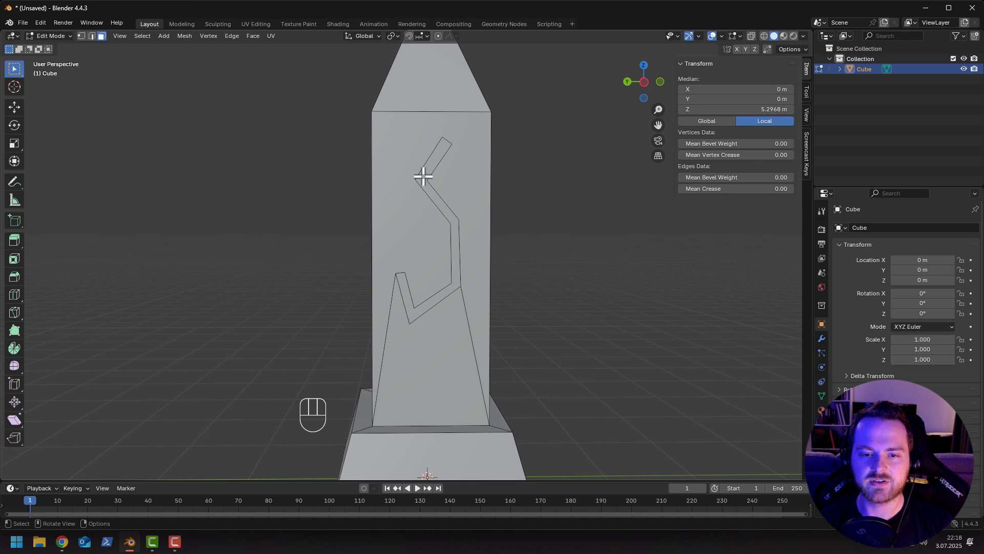
In vertex mode, knife-cut an edge from the zigzag band's top vertex to the upper-left corner of the shaft's front face.
key(1)
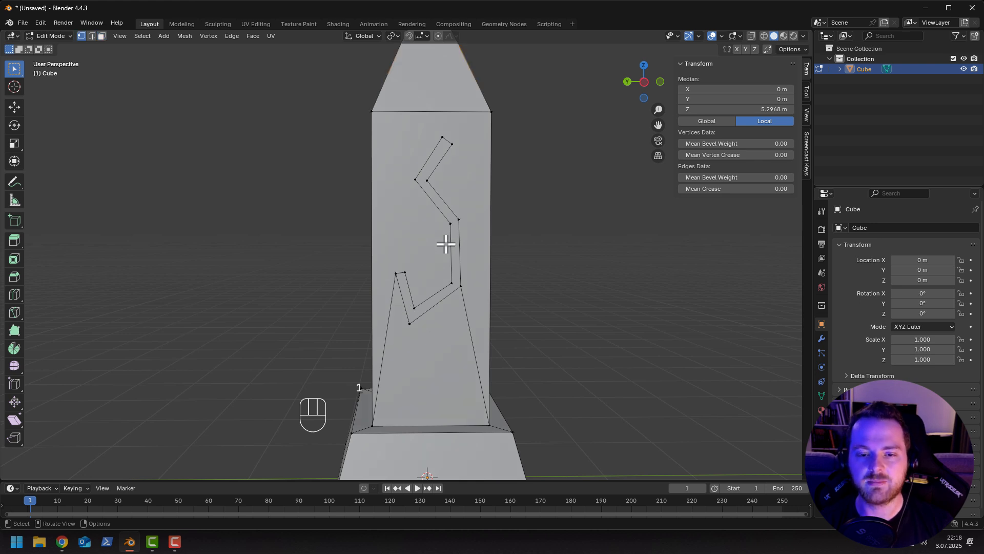
shift+click(443, 137)
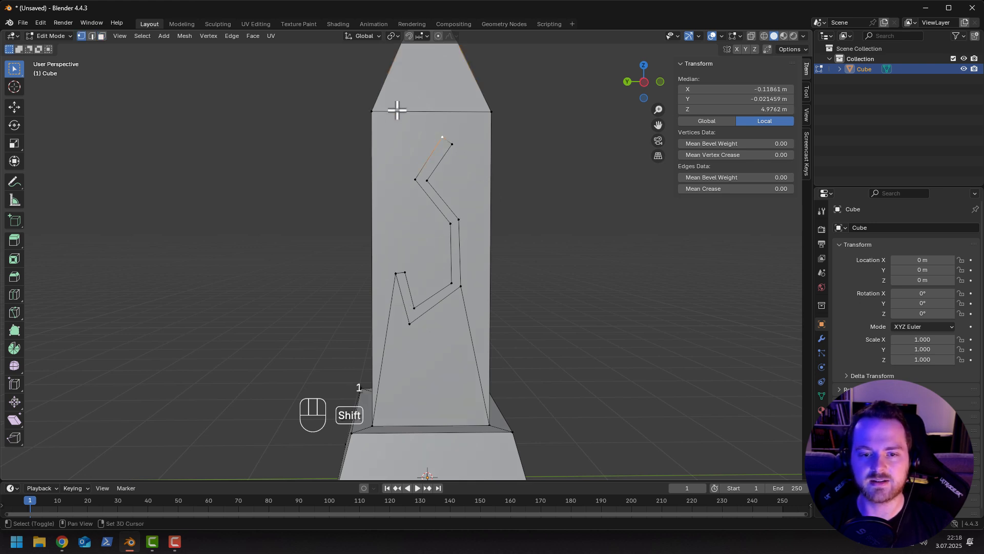
shift+click(373, 111)
scroll(448, 151, up, 3)
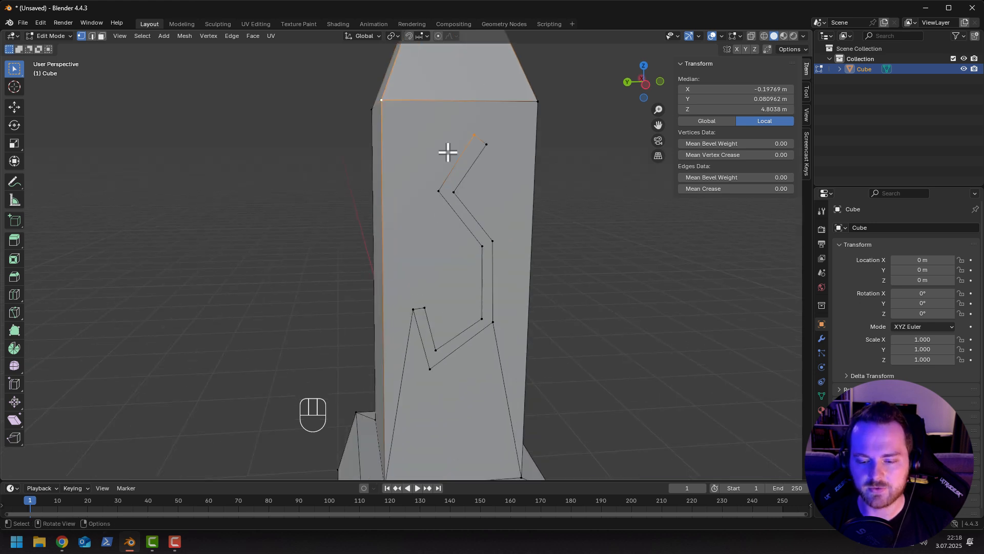
key(k)
click(474, 134)
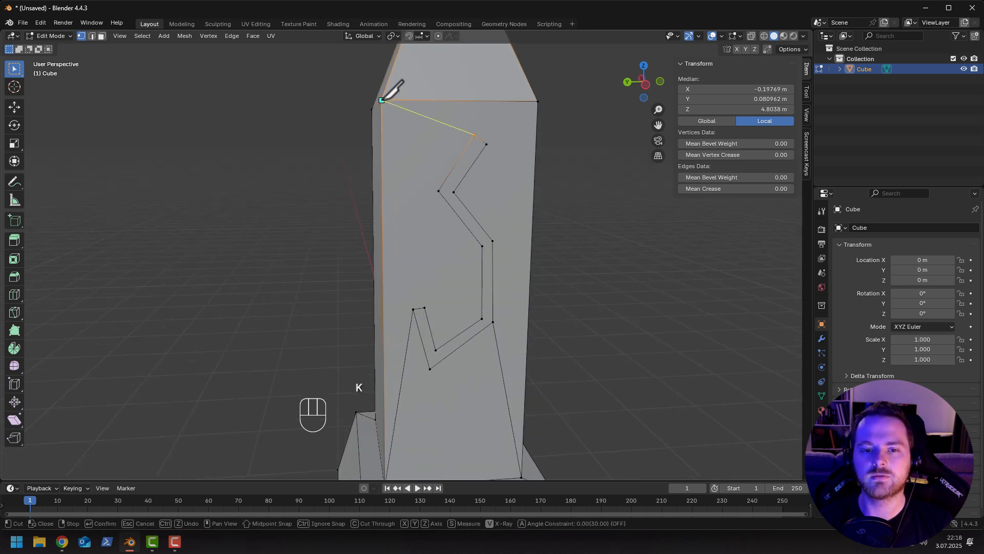
click(381, 100)
key(Return)
mouse_move(325, 125)
middle_down()
mouse_move(312, 117)
mouse_move(337, 126)
middle_up()
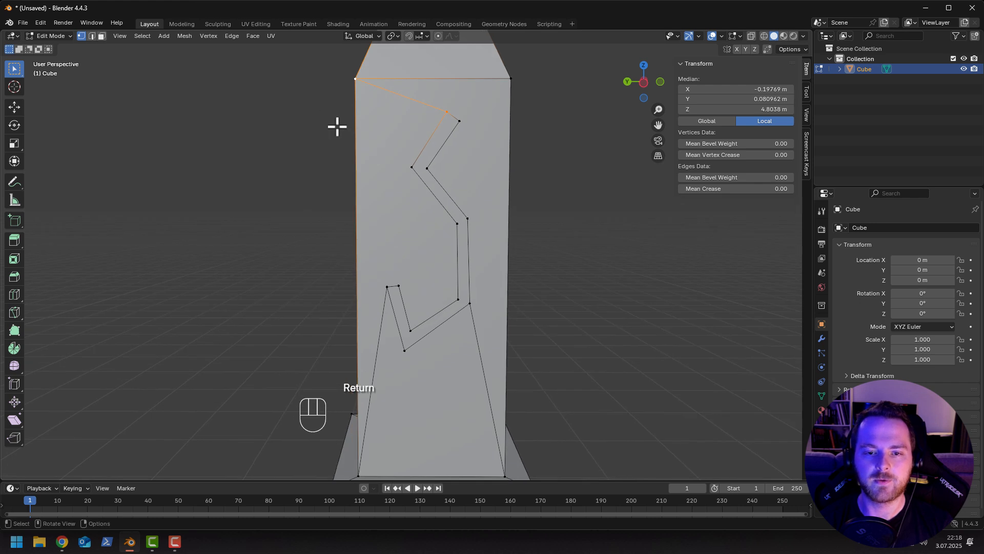
Extrude the zigzag band's face on the shaft inward as a carved groove and return to Object Mode.
key(3)
click(435, 167)
middle_drag(435, 205, 275, 221)
key(e)
click(272, 224)
key(Tab)
scroll(277, 225, down, 2)
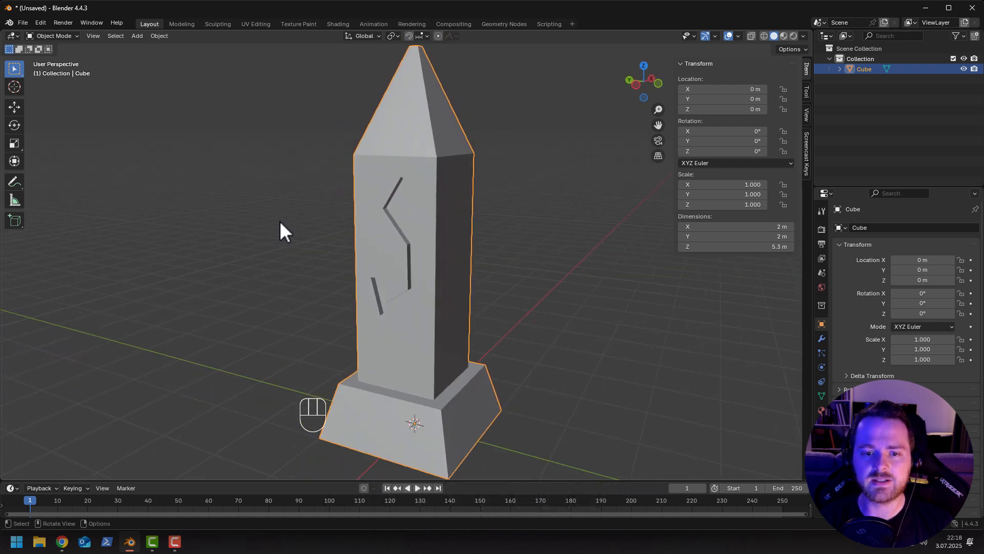
middle_drag(382, 221, 337, 226)
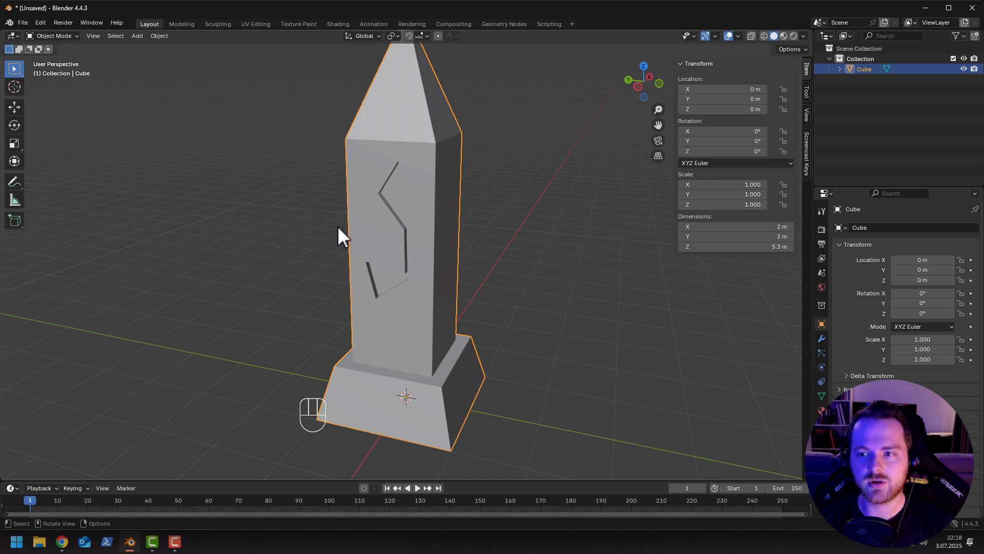
Turn on the wireframe overlay, deselect the obelisk, and lower the wireframe opacity to 0.31.
click(738, 36)
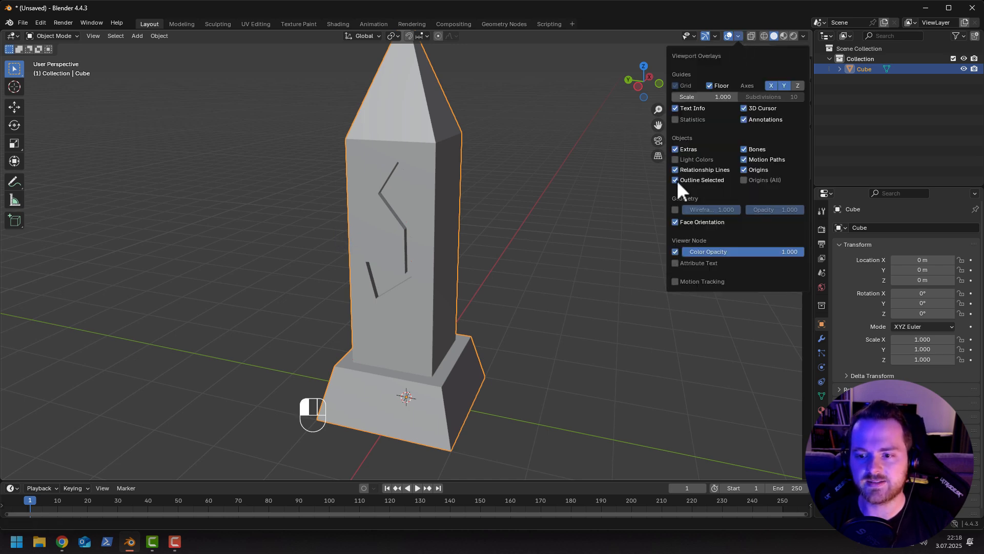
click(675, 209)
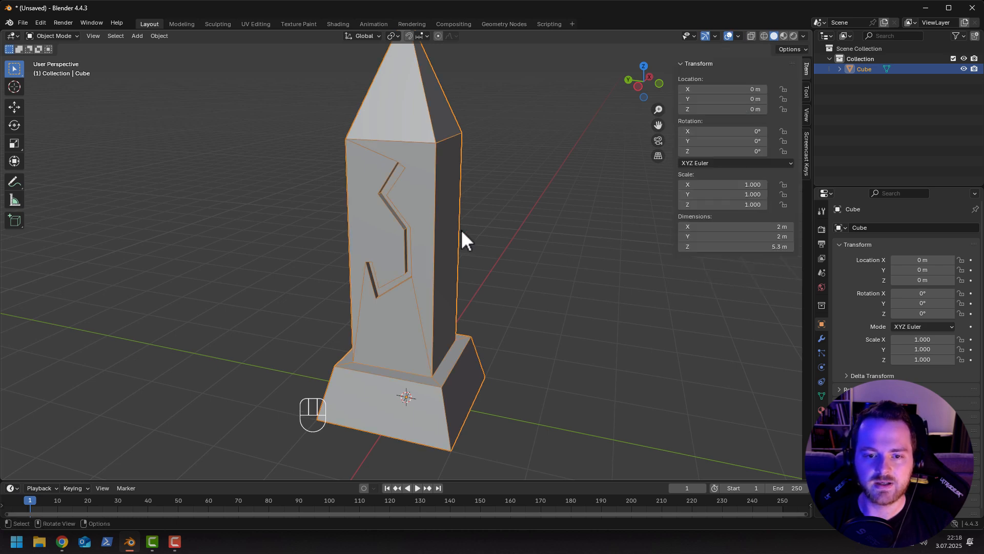
click(498, 237)
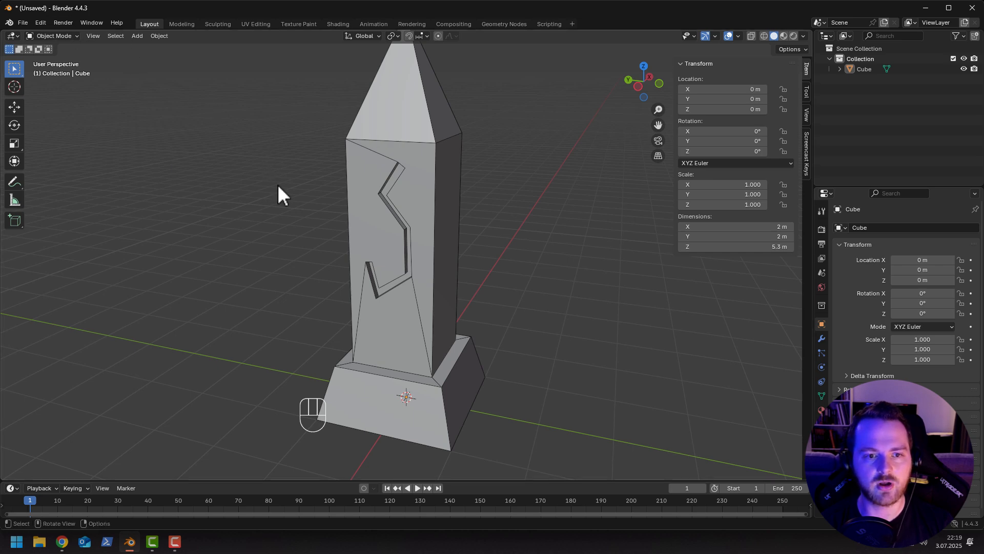
mouse_move(235, 185)
middle_down()
mouse_move(310, 180)
mouse_move(241, 180)
mouse_move(222, 153)
mouse_move(269, 152)
mouse_move(283, 193)
mouse_move(246, 207)
mouse_move(236, 195)
middle_up()
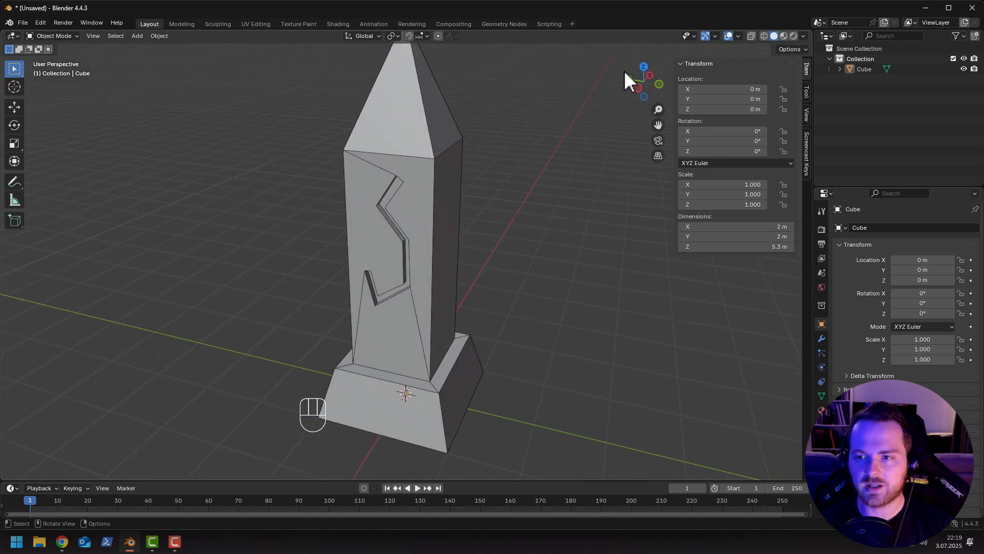
click(737, 35)
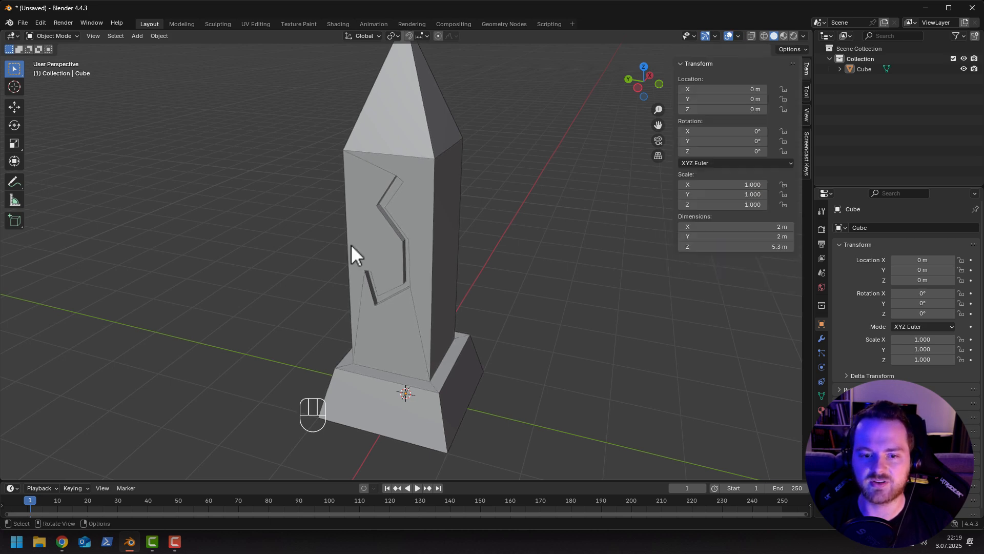
Raise the wireframe opacity back to full and turn off the wireframe overlay.
click(739, 35)
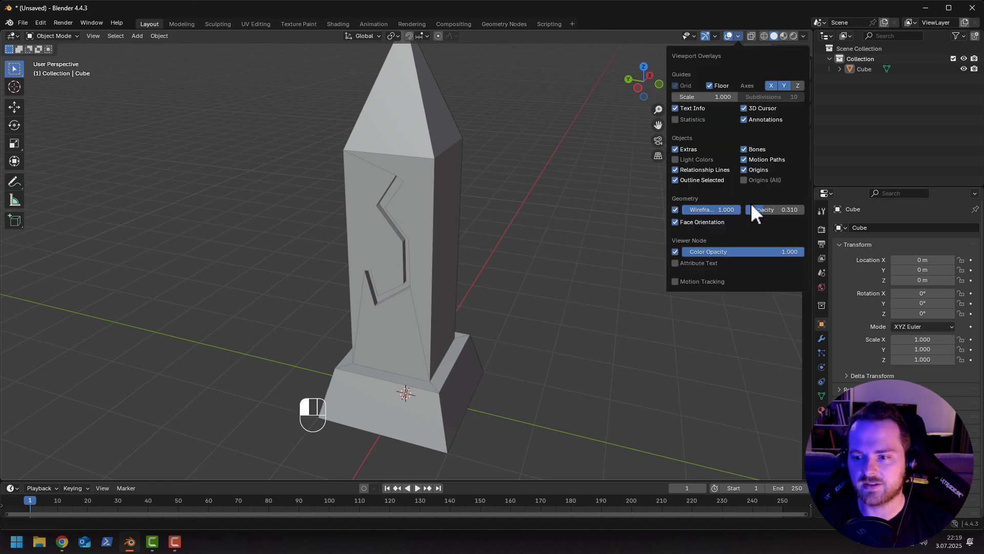
drag(753, 210, 805, 210)
click(675, 210)
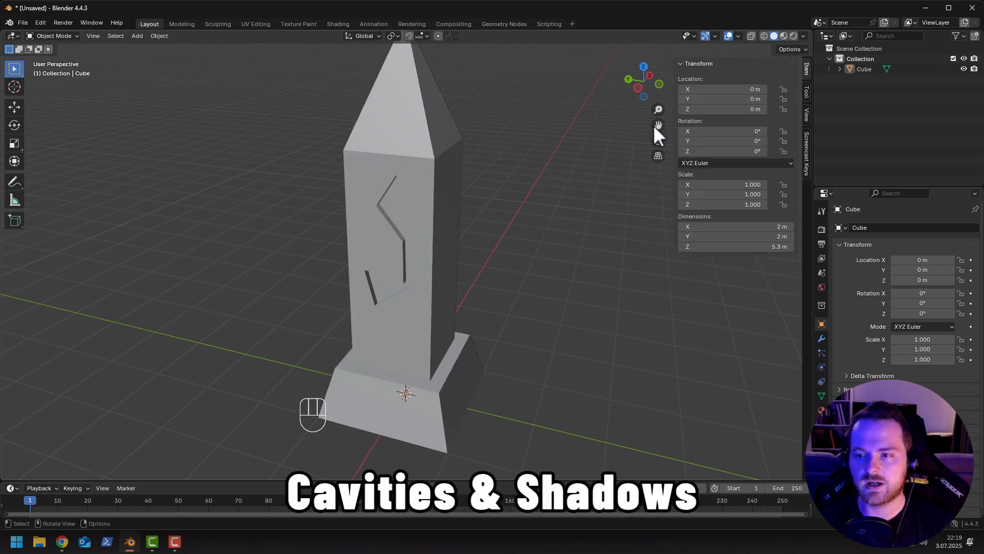
In viewport shading, enable Cavity with type Both, then enable Shadow and reduce its strength.
click(803, 35)
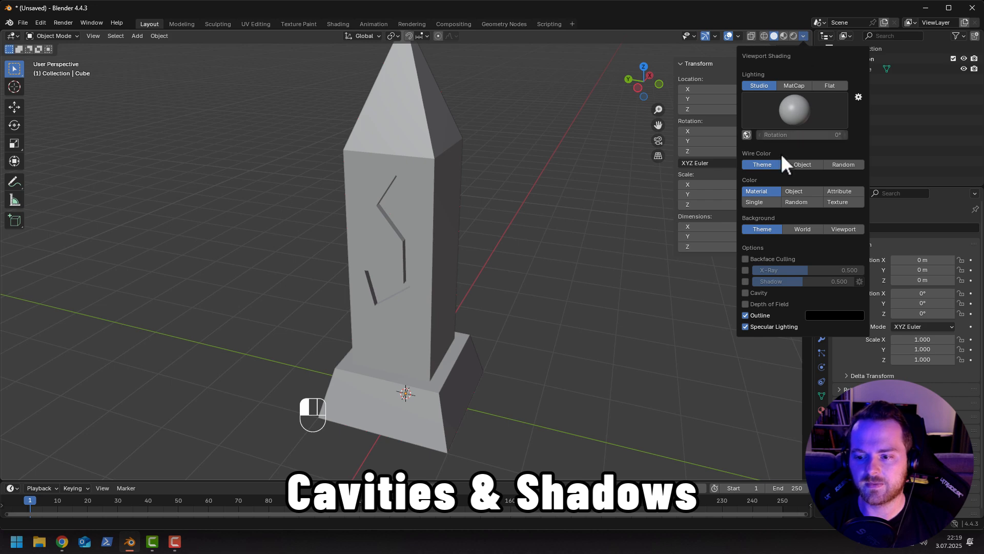
click(746, 292)
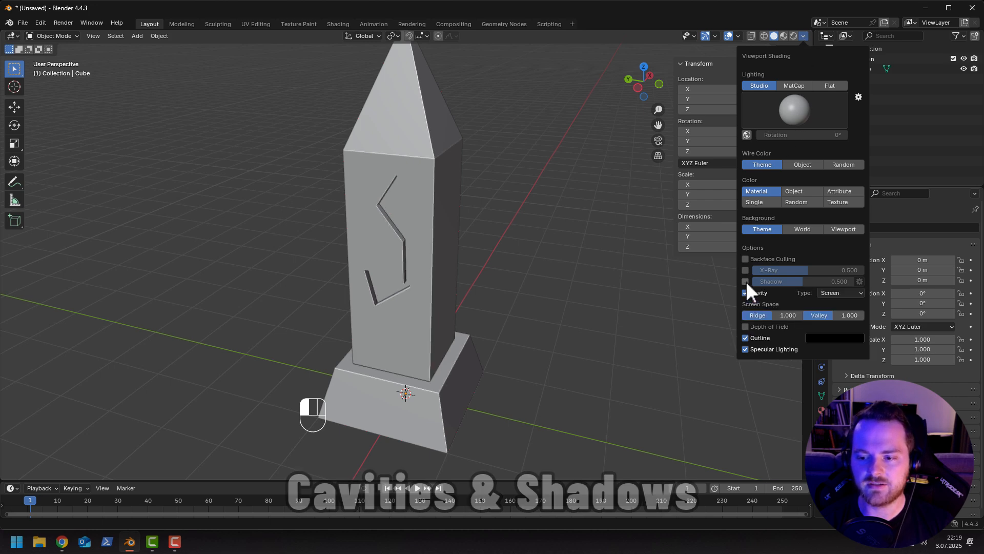
click(839, 292)
click(830, 327)
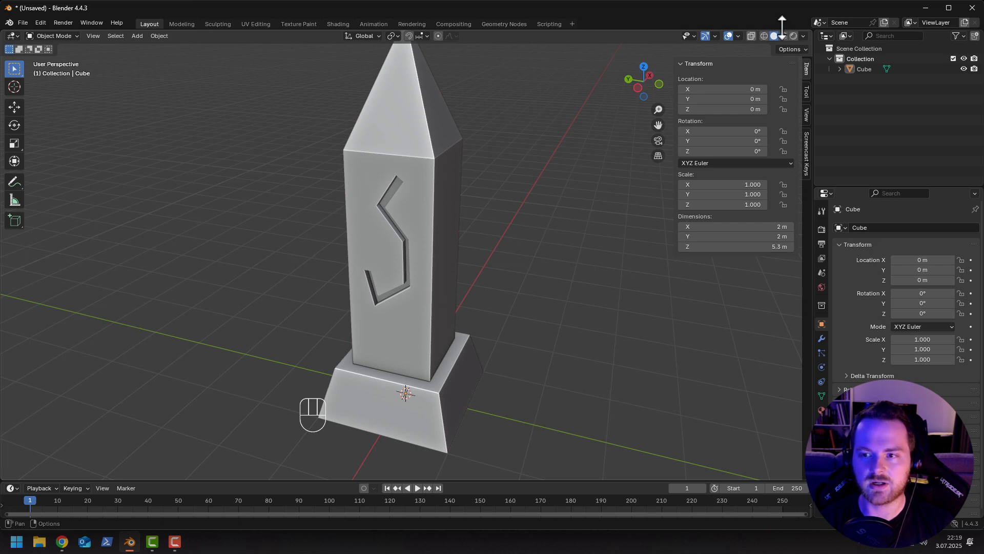
click(803, 36)
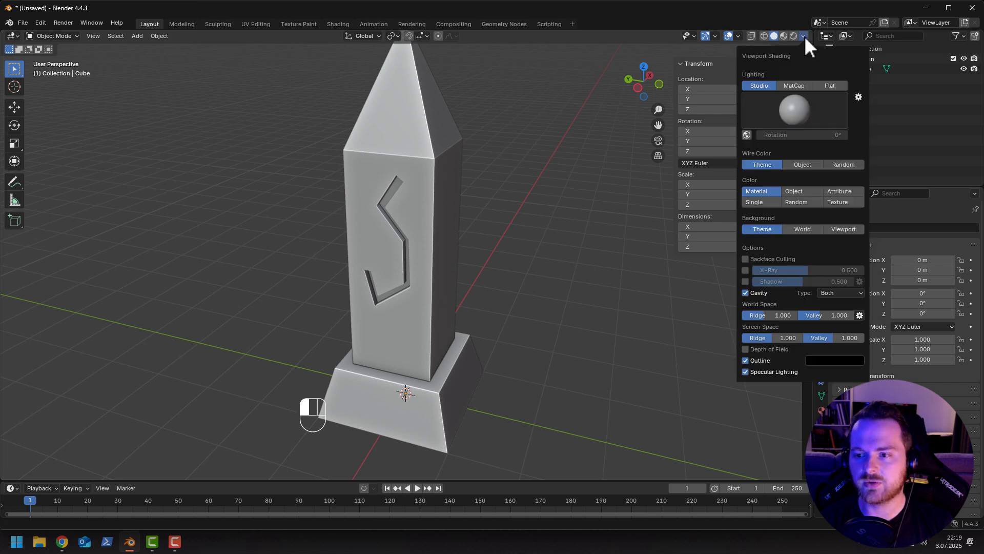
click(746, 281)
drag(804, 283, 772, 282)
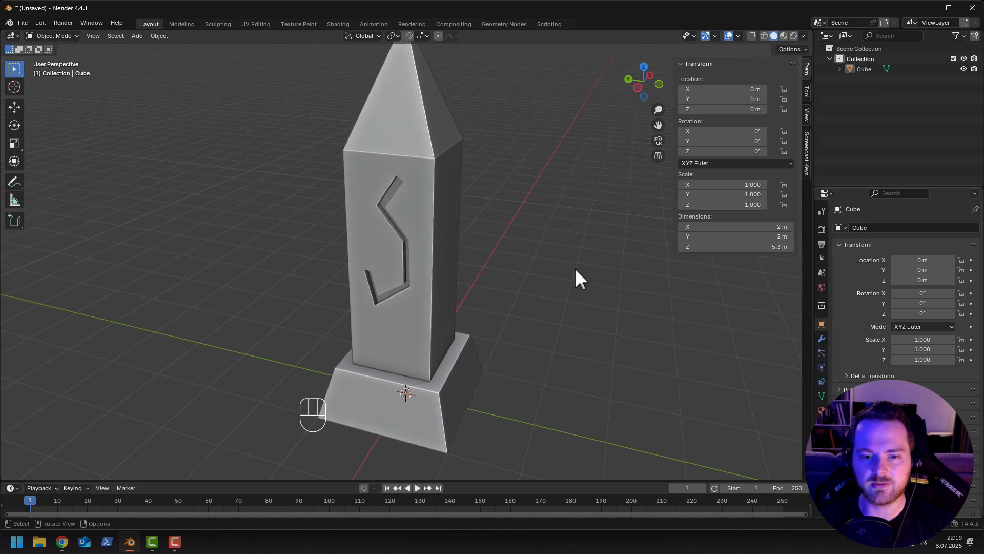
Start a knife cut on the shaft's plain side face and try constraining its direction to the Y and X axes.
mouse_move(574, 268)
middle_down()
mouse_move(644, 241)
mouse_move(657, 247)
mouse_move(617, 272)
mouse_move(589, 268)
mouse_move(580, 216)
mouse_move(644, 245)
middle_up()
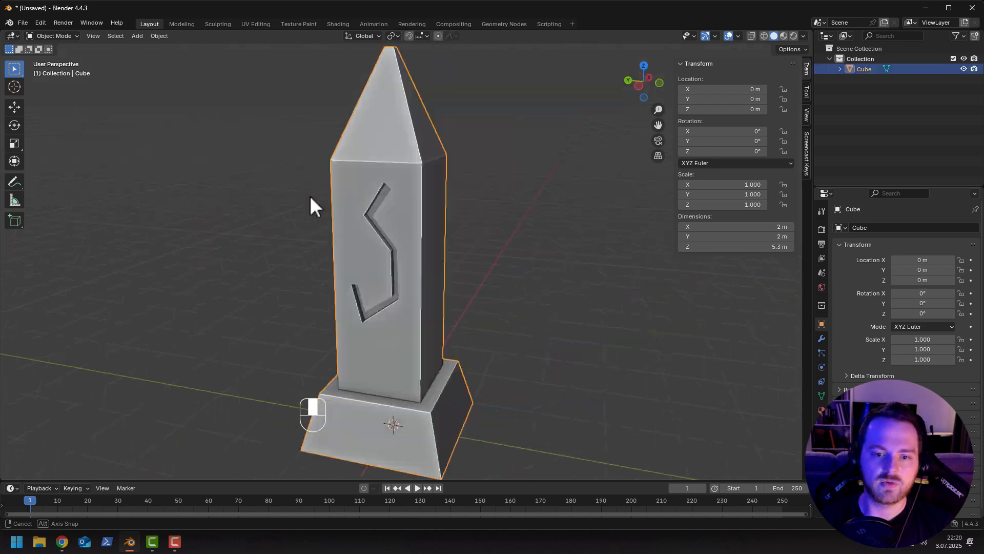
mouse_move(310, 196)
middle_down()
mouse_move(334, 198)
mouse_move(301, 195)
middle_up()
key(Tab)
scroll(364, 196, up, 1)
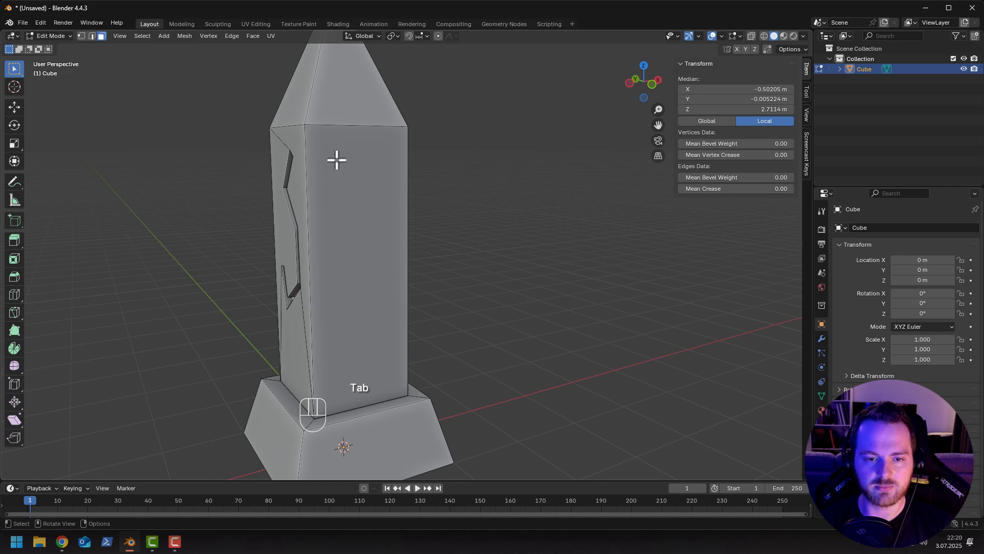
key(k)
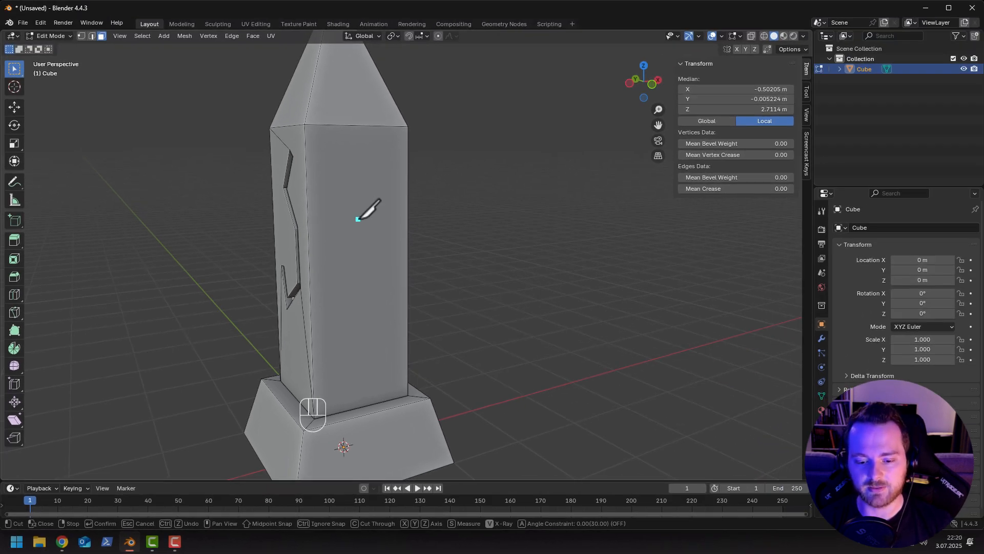
click(347, 145)
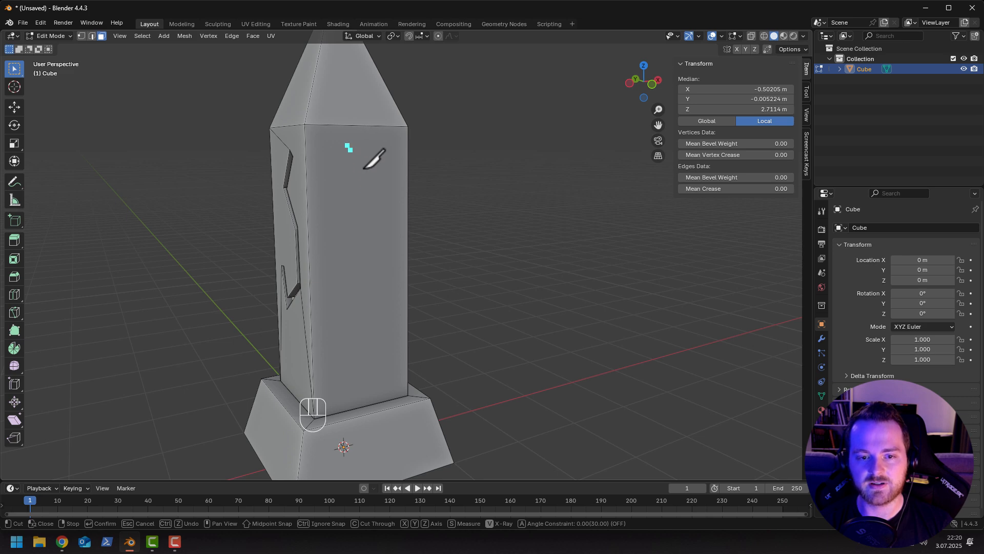
click(376, 197)
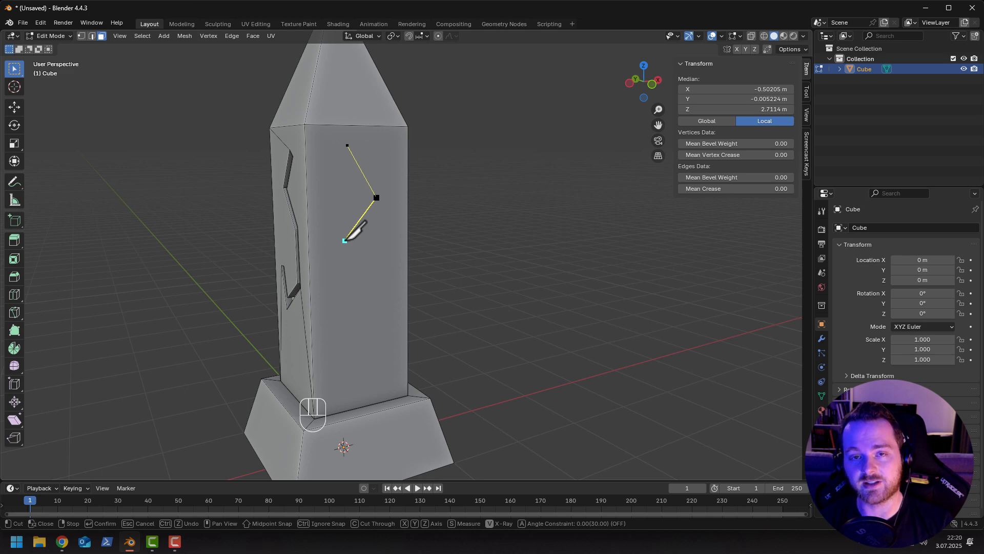
key(y)
key(y)
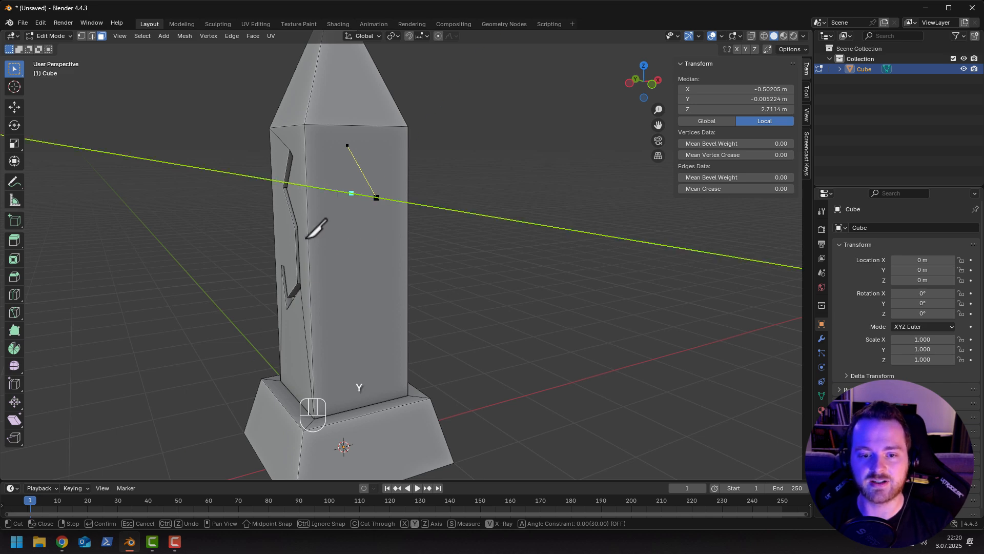
key(x)
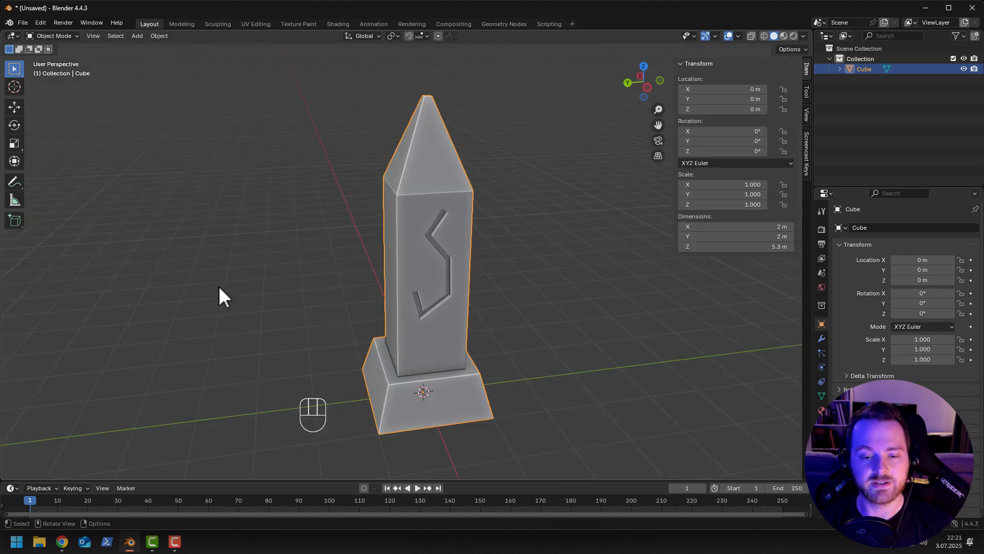
Move the obelisk about -3.58 m along the Y axis.
key(g)
key(x)
key(y)
click(390, 281)
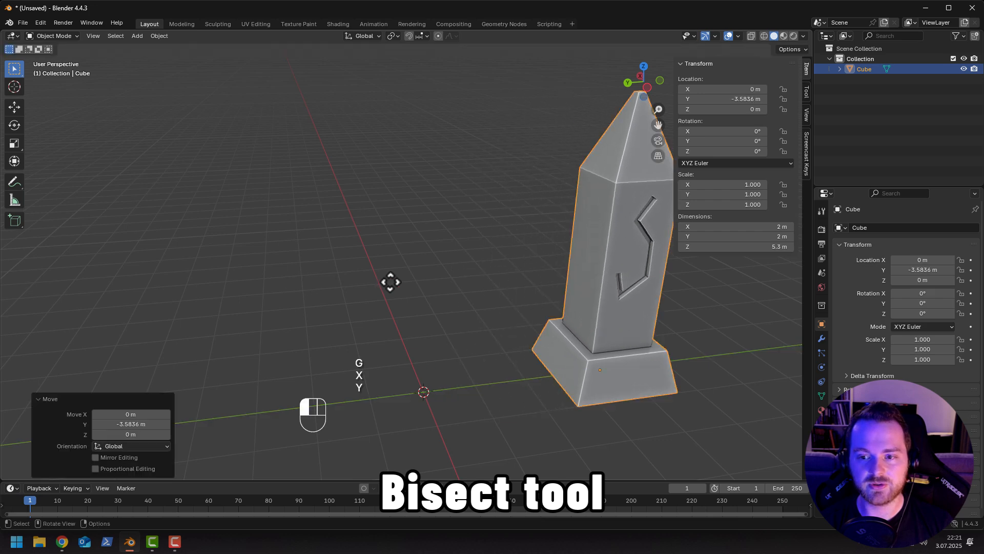
Add a 2 m cube at the world origin and raise its mesh 1 m along Z in Edit Mode.
key(shift+a)
mouse_move(294, 277)
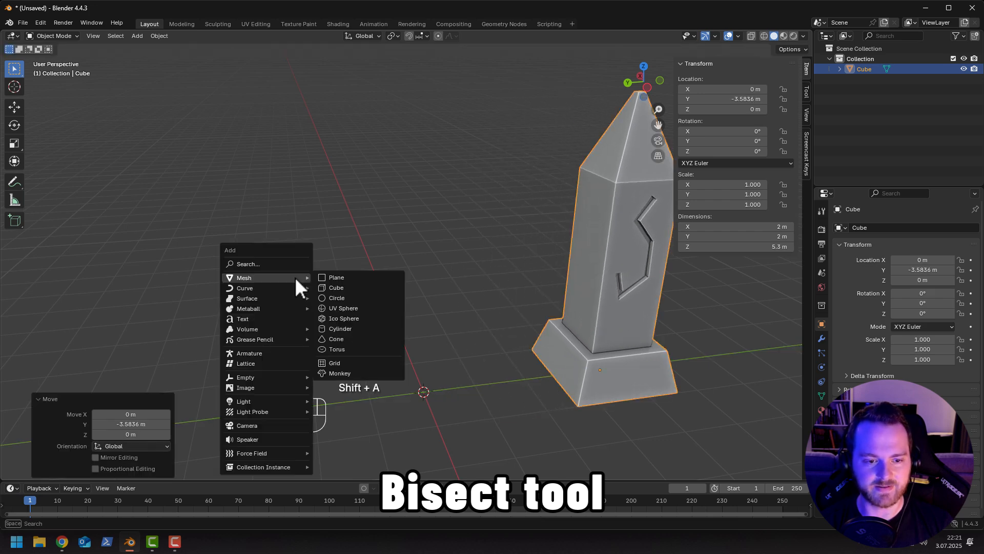
click(337, 287)
middle_drag(332, 323, 308, 318)
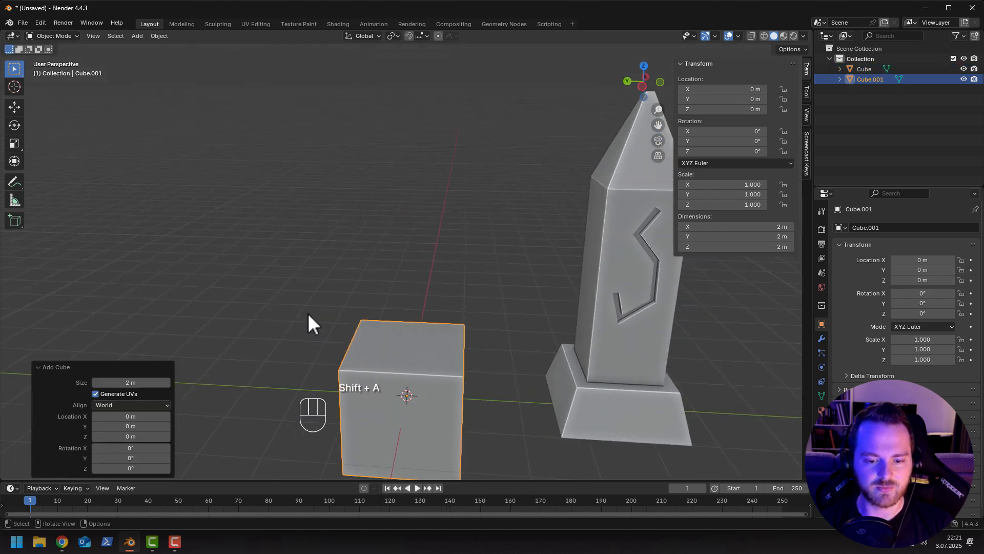
key(Tab)
key(g)
key(z)
click(319, 279)
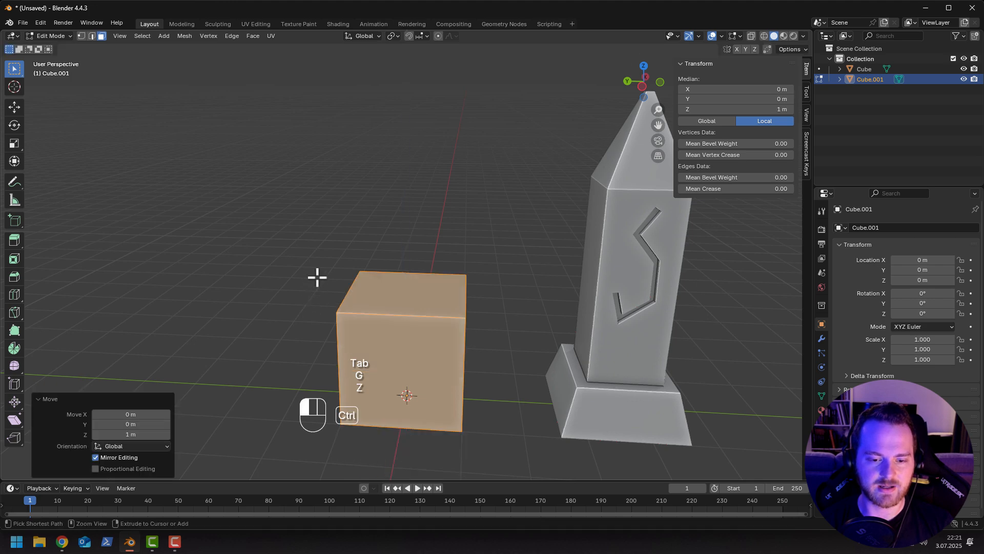
Raise the new cube's top face about 1.47 m along Z to form a tall block.
click(383, 302)
key(g)
key(z)
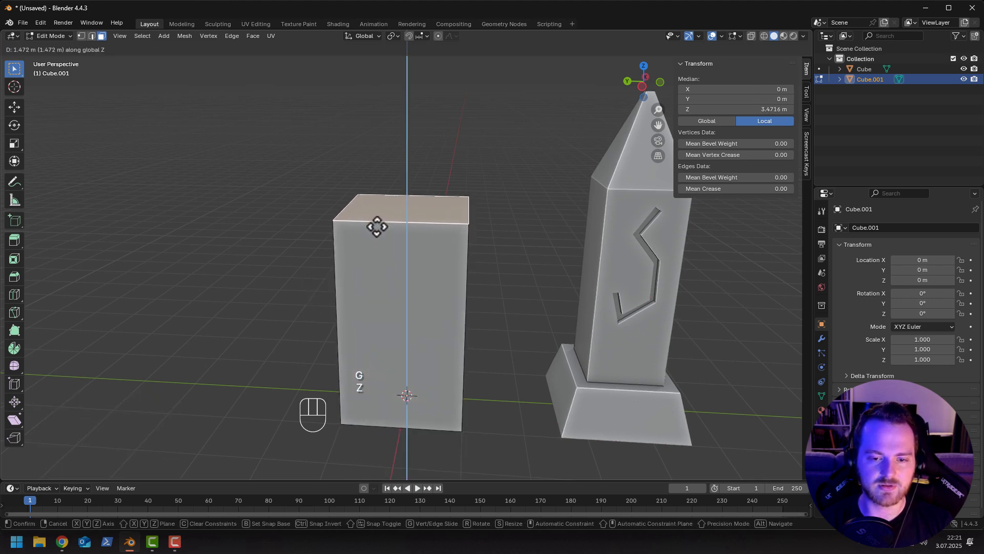
click(378, 226)
Bisect the whole block diagonally across its upper corner nearest the obelisk, with Clear Outer enabled to remove the corner.
mouse_move(318, 259)
middle_down()
mouse_move(371, 251)
mouse_move(332, 257)
middle_up()
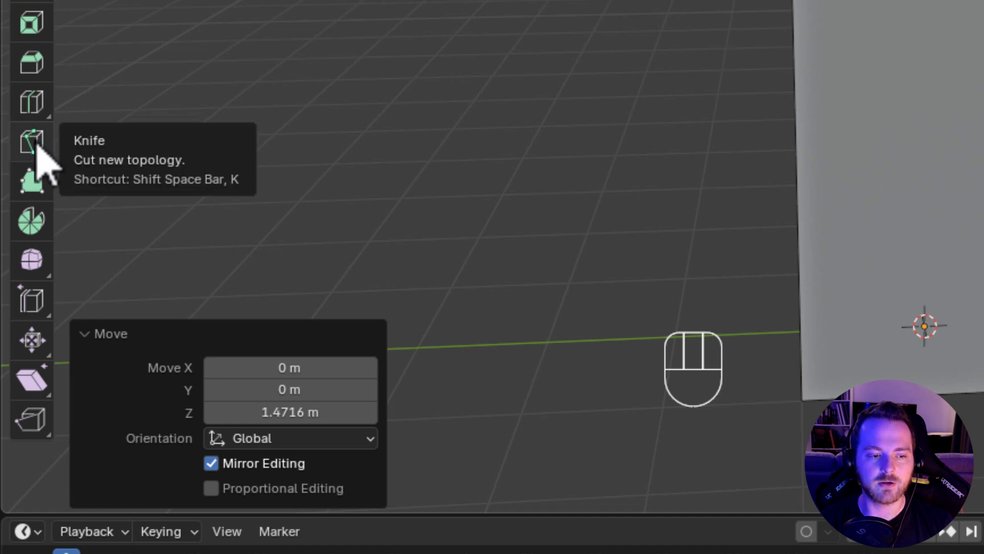
click(32, 140)
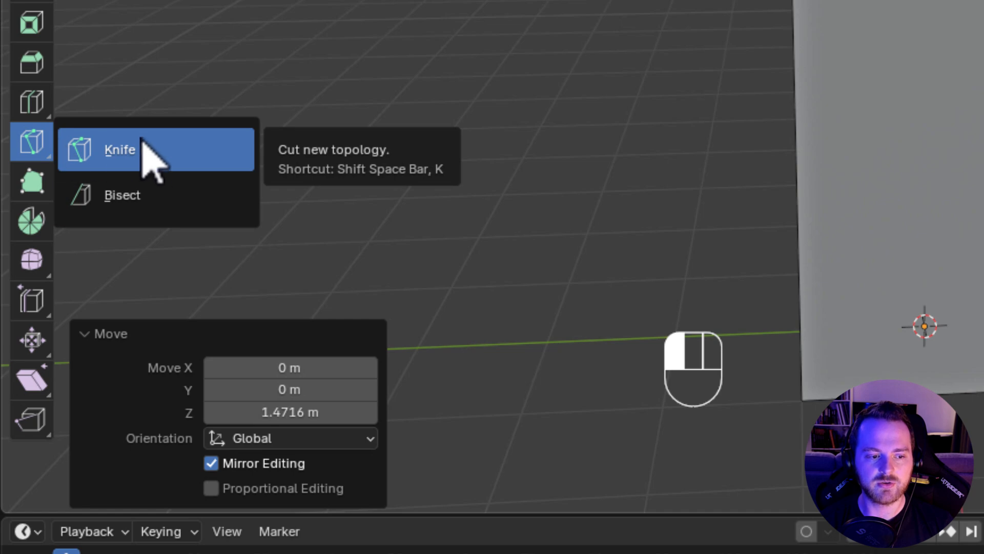
click(155, 212)
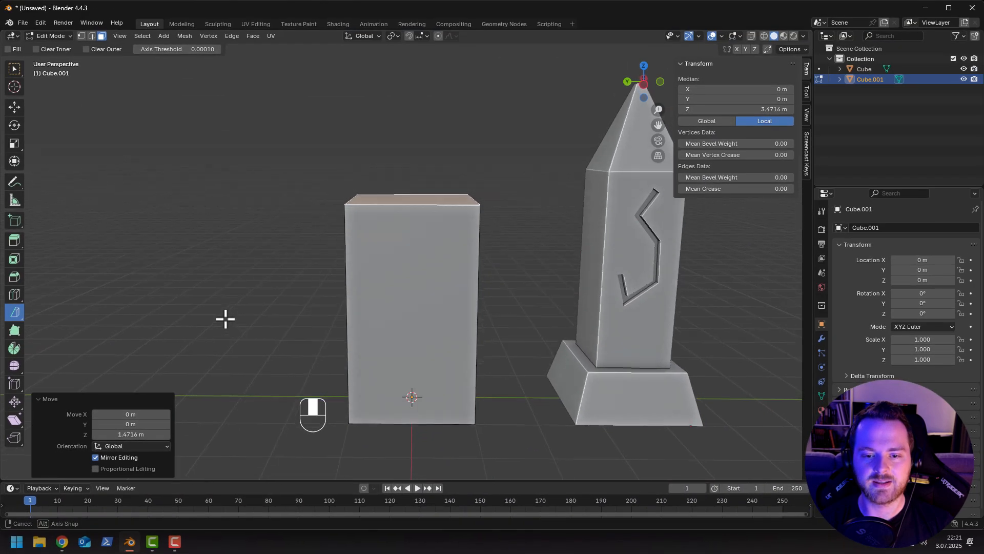
middle_drag(226, 319, 222, 320)
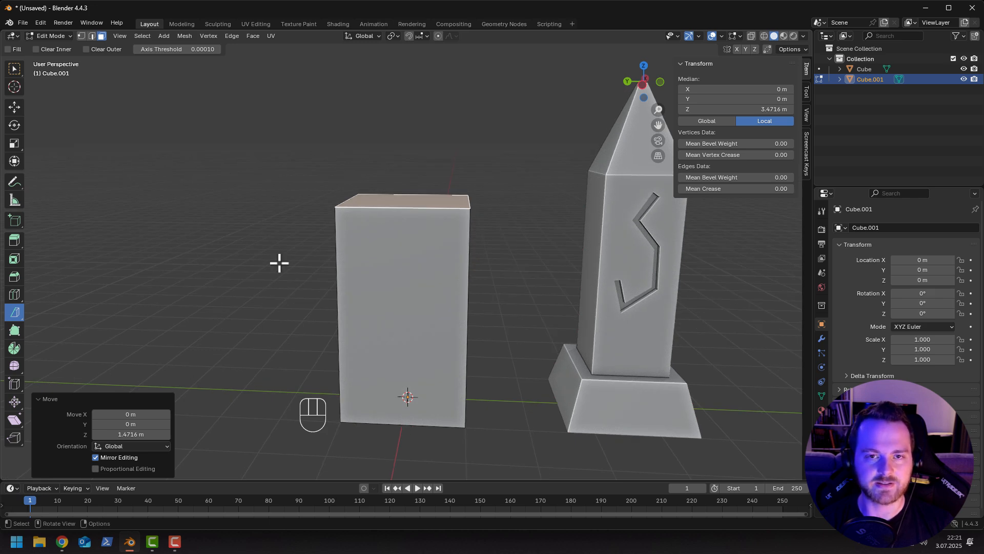
key(a)
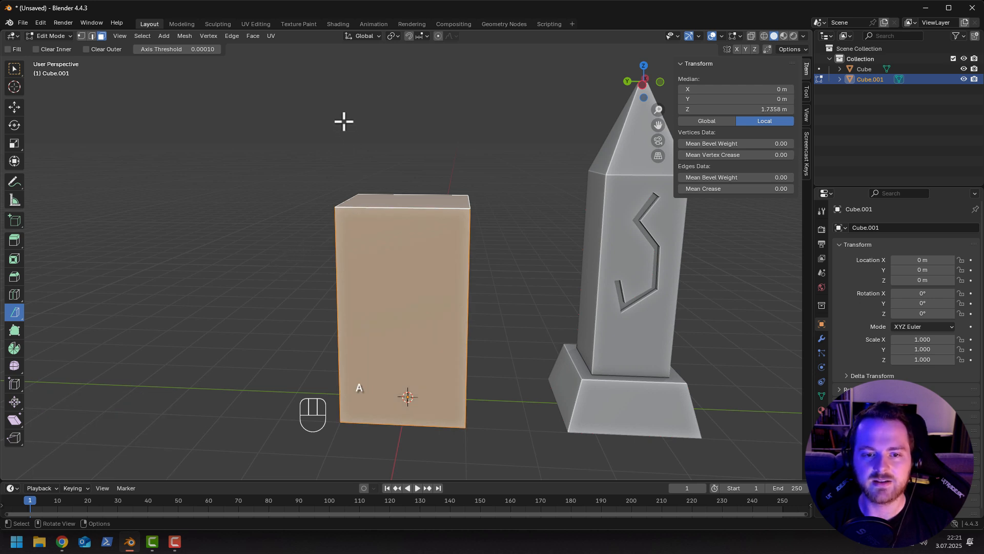
drag(346, 122, 511, 325)
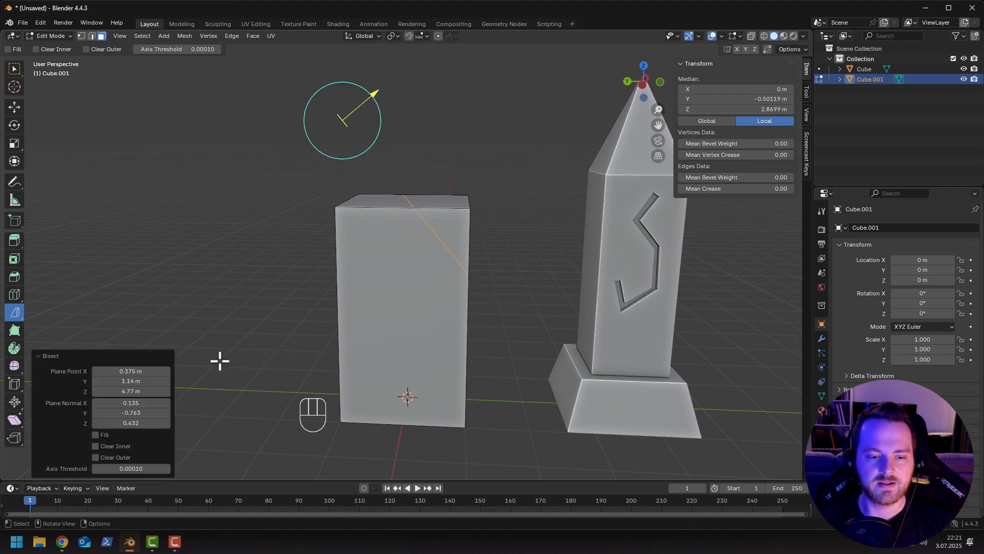
middle_drag(326, 316, 422, 338)
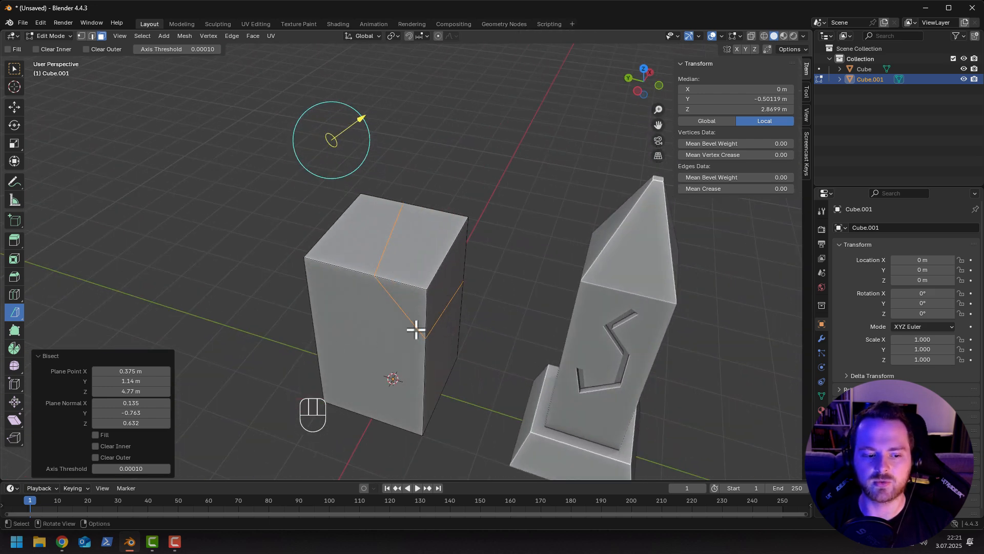
middle_drag(282, 323, 286, 311)
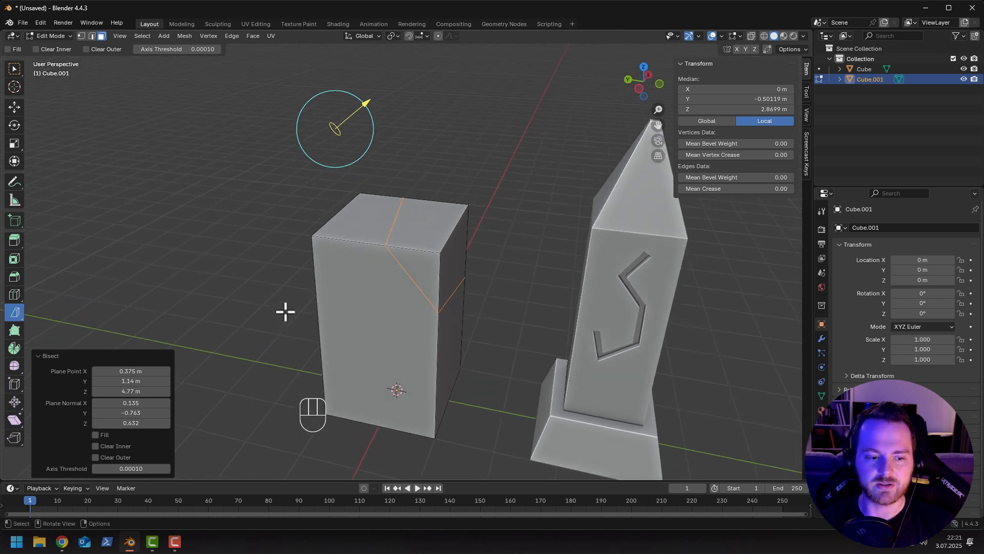
click(95, 457)
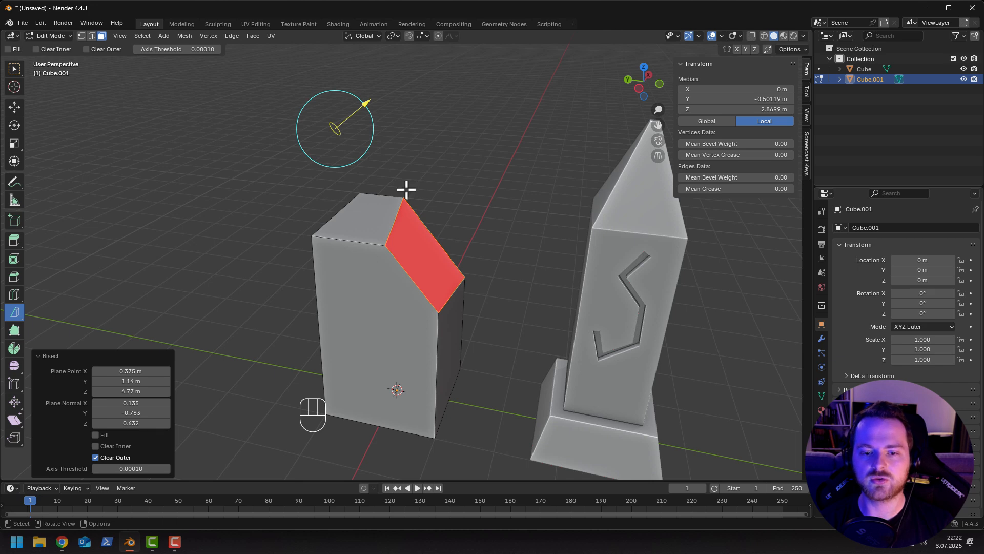
Try Clear Inner instead of Clear Outer on the block's diagonal bisect, and switch back to Clear Outer.
click(95, 456)
click(96, 445)
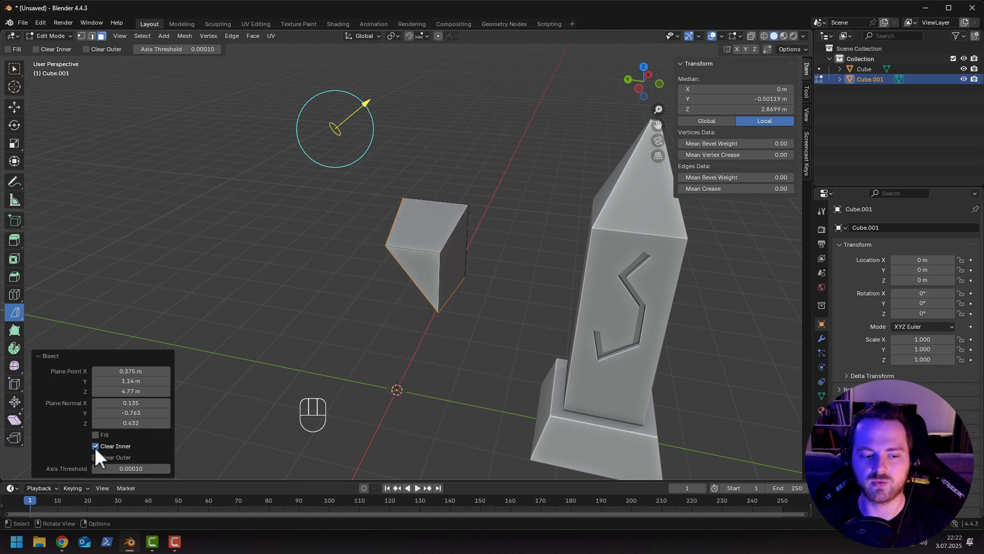
click(95, 446)
click(95, 456)
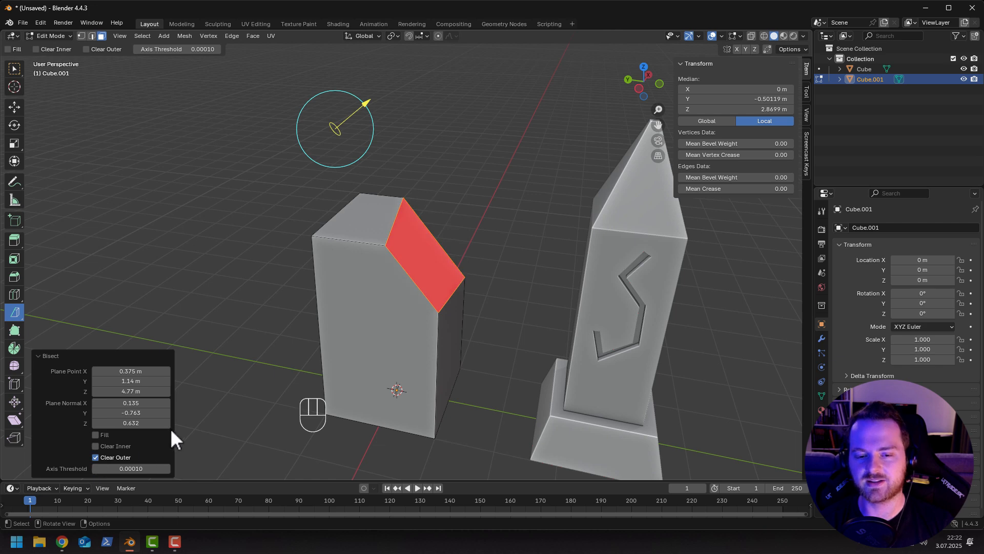
Enable Fill on the block's diagonal bisect to close the open cut with a face.
click(95, 434)
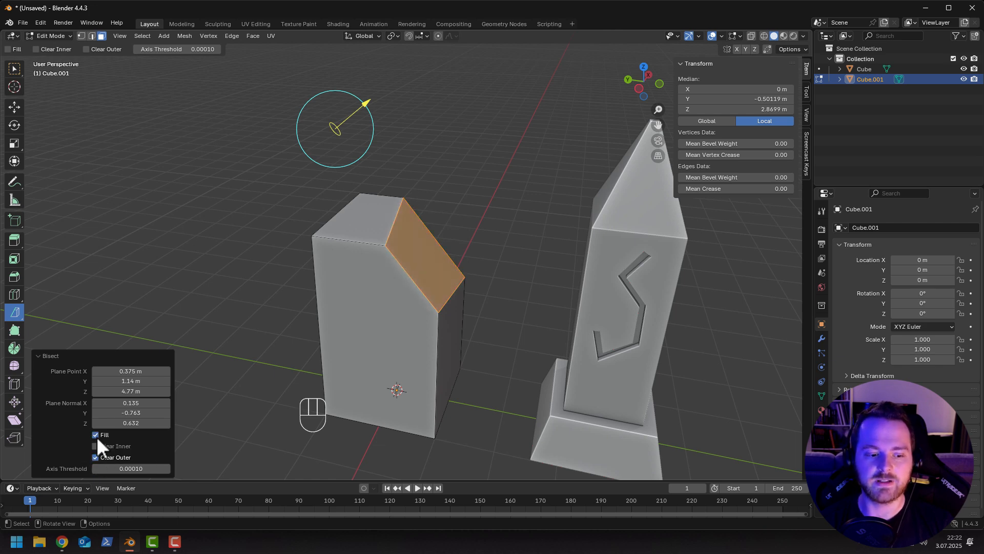
middle_drag(374, 303, 402, 299)
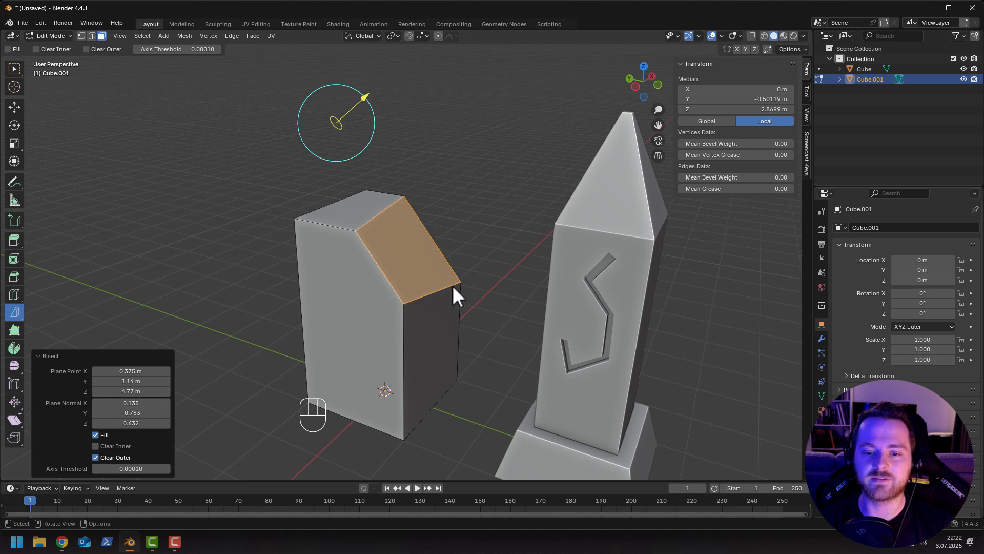
middle_drag(430, 301, 349, 228)
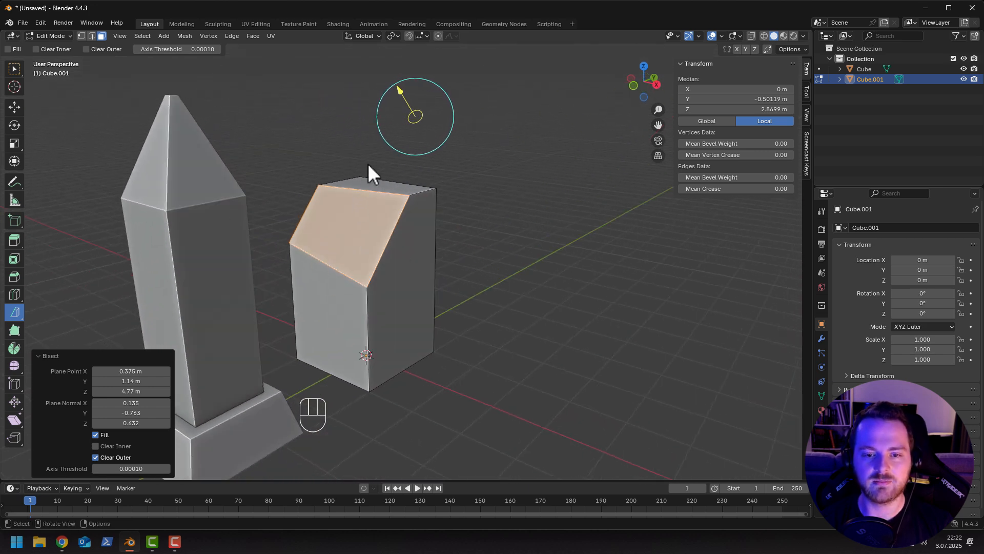
Try to bisect the block's +X/+Y upper corner with only the cut face selected, using Fill and Clear Outer, and undo it.
drag(368, 164, 480, 281)
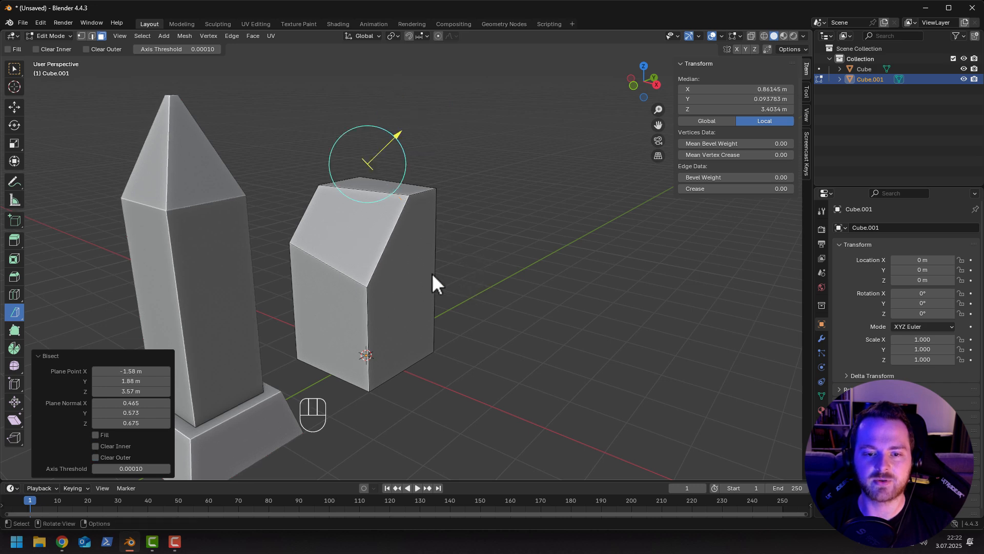
click(96, 457)
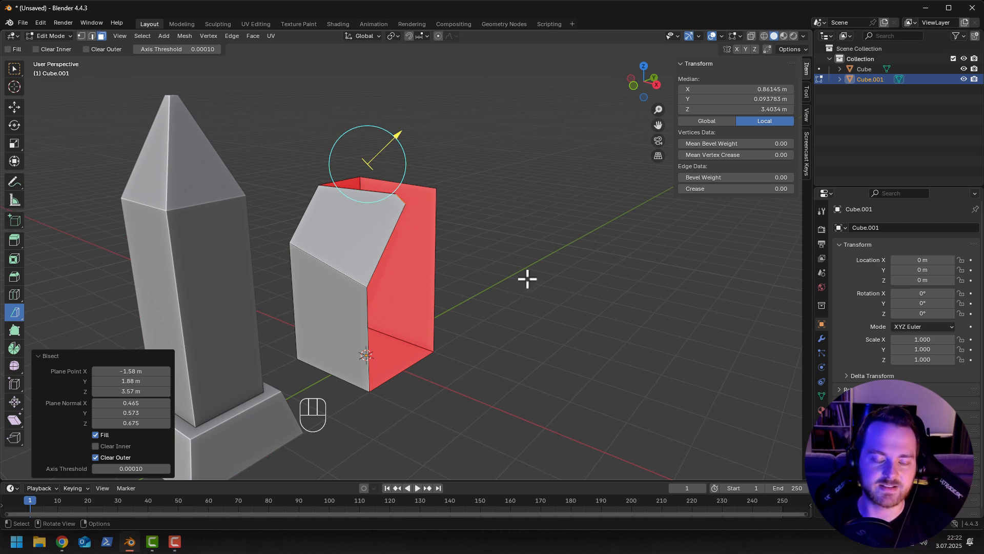
middle_drag(527, 278, 487, 286)
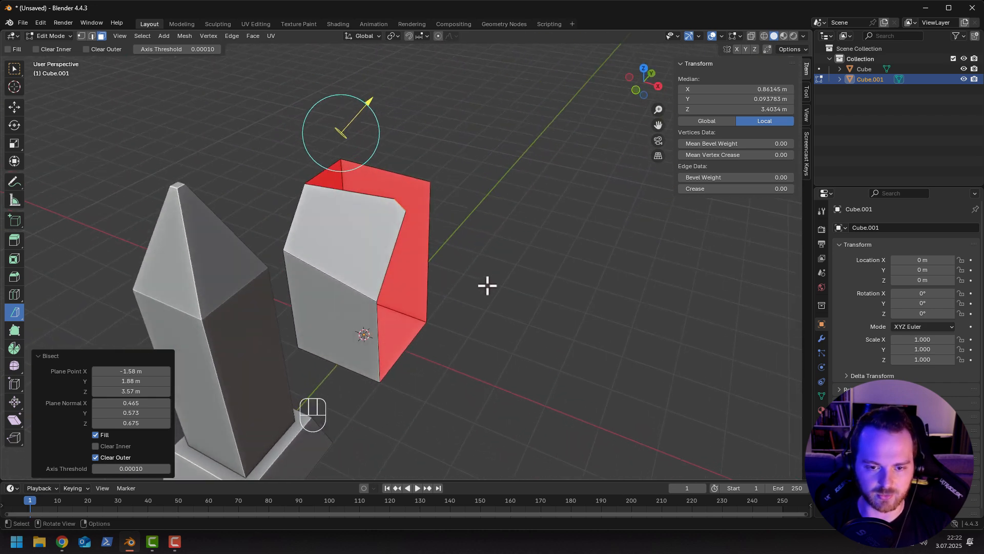
key(ctrl+z)
Select the entire block and bisect it diagonally across its +X/+Y upper corner with Fill and Clear Outer enabled.
key(a)
drag(373, 160, 401, 201)
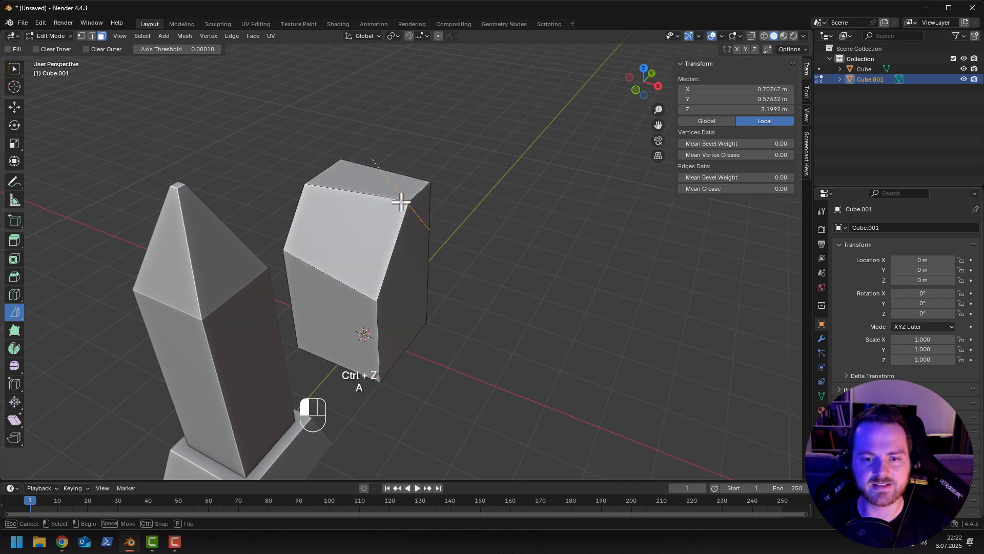
drag(464, 288, 464, 290)
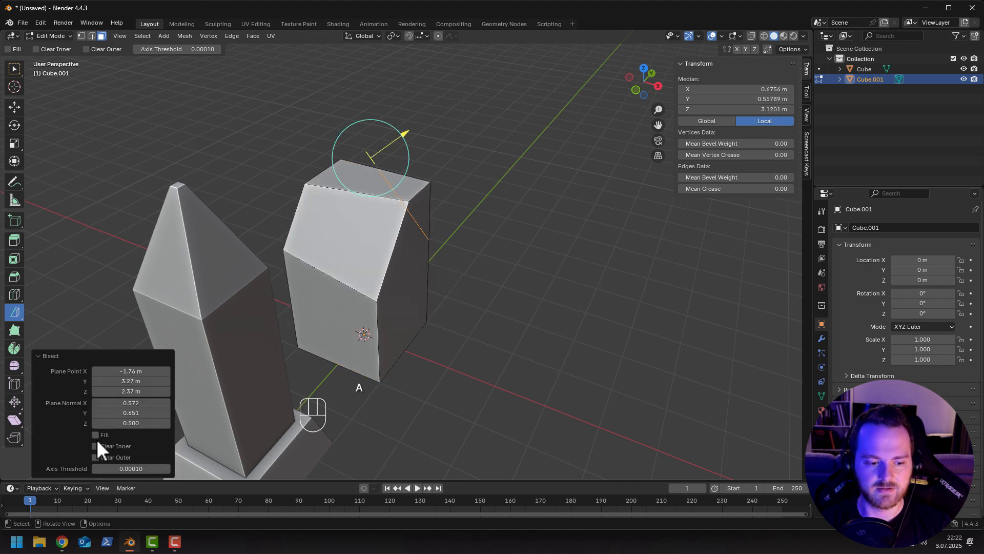
click(95, 456)
Try to bisect the -X/+Y upper corner without selecting the whole block, using Fill and Clear Outer, and undo it.
middle_drag(272, 404, 422, 172)
drag(422, 172, 563, 289)
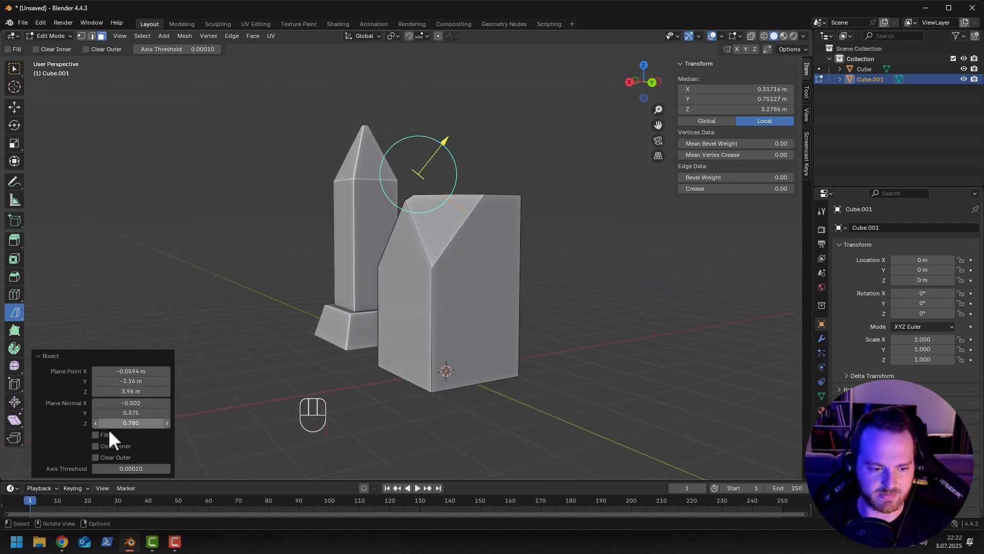
click(95, 457)
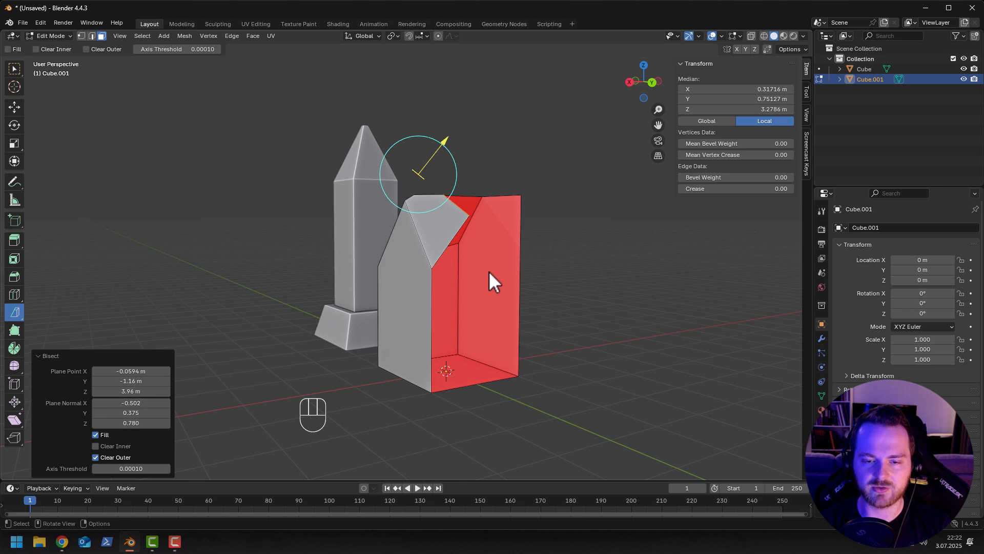
key(ctrl+z)
Select the entire block and bisect it diagonally across its -X/+Y upper corner with Fill and Clear Outer enabled.
key(a)
drag(424, 165, 545, 273)
click(99, 457)
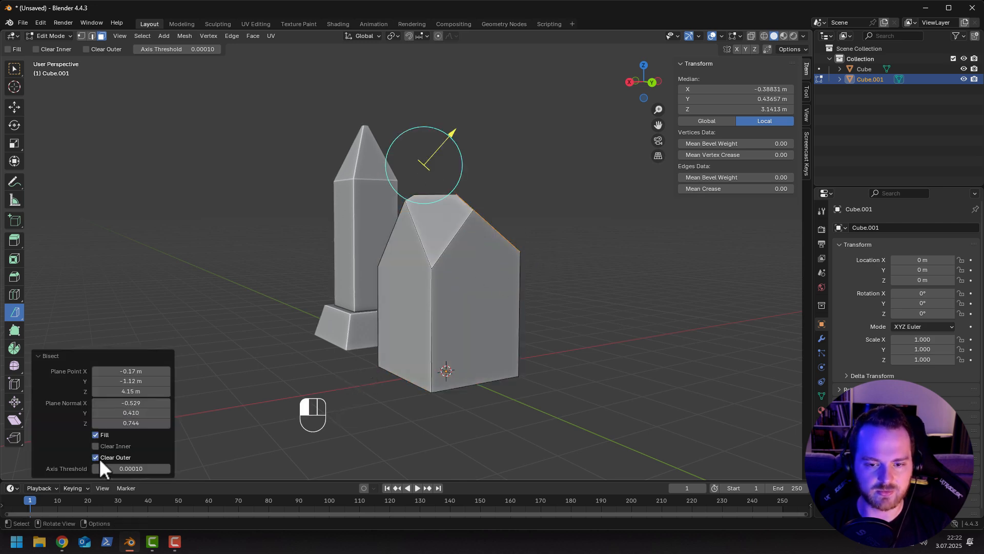
Bisect the whole block diagonally across its +X/+Y lower corner, away from the obelisk, with Fill and Clear Outer enabled.
middle_drag(519, 302, 379, 315)
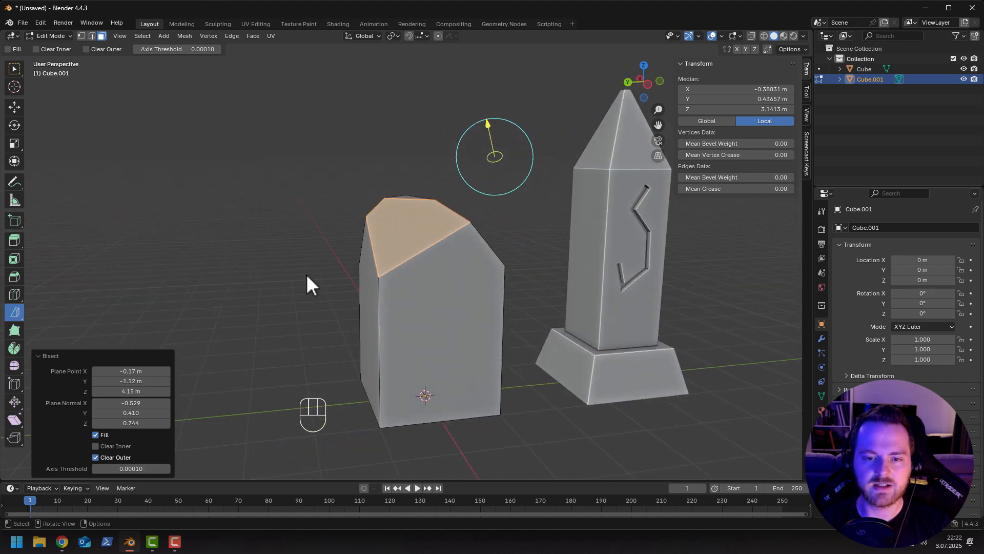
key(Tab)
click(271, 234)
middle_drag(272, 234, 491, 291)
key(Tab)
key(a)
drag(488, 278, 371, 396)
click(96, 435)
click(96, 457)
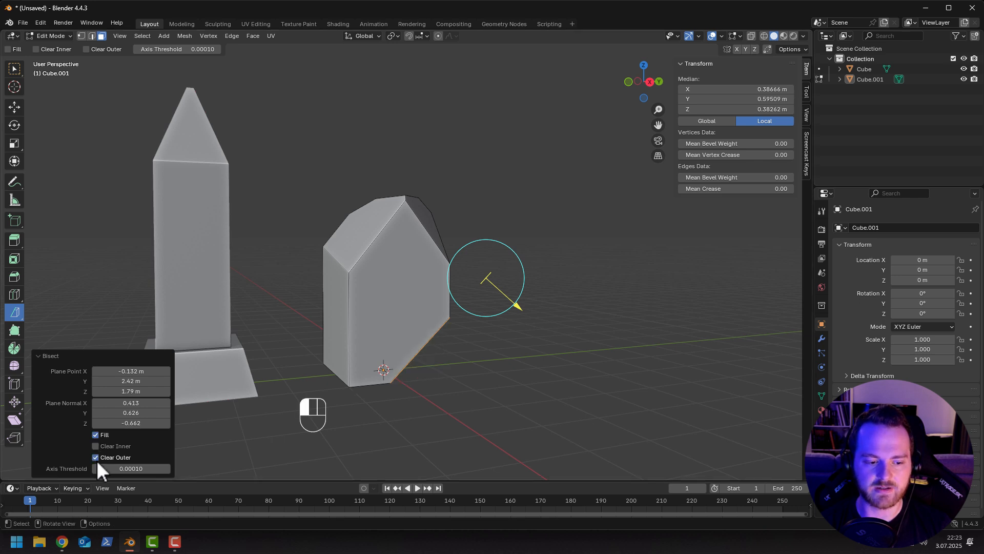
Bisect the whole block diagonally across its lower corner on the -X side with Fill and Clear Outer enabled, and clear the selection.
middle_drag(538, 420, 455, 402)
key(Tab)
key(Tab)
middle_drag(528, 426, 537, 300)
key(a)
drag(536, 301, 456, 380)
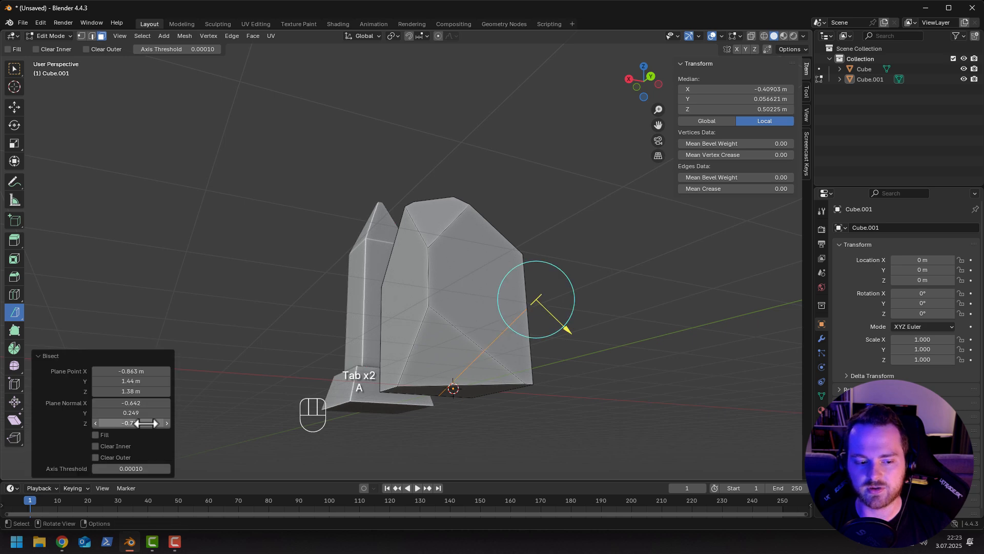
click(98, 436)
click(103, 461)
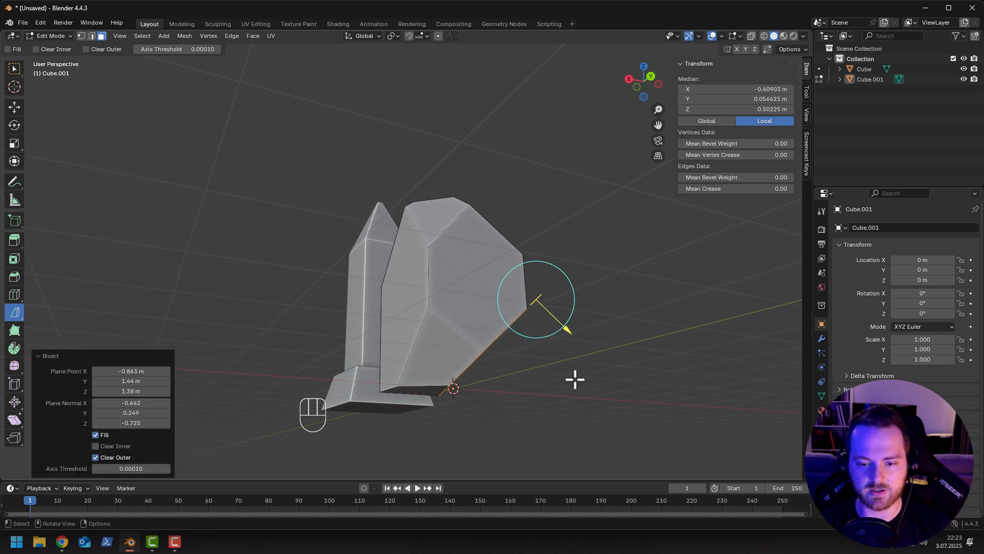
key(alt+a)
Rotate the faceted block in Object Mode about 106° around the global Y axis.
middle_drag(587, 380, 521, 338)
key(Tab)
key(r)
key(z)
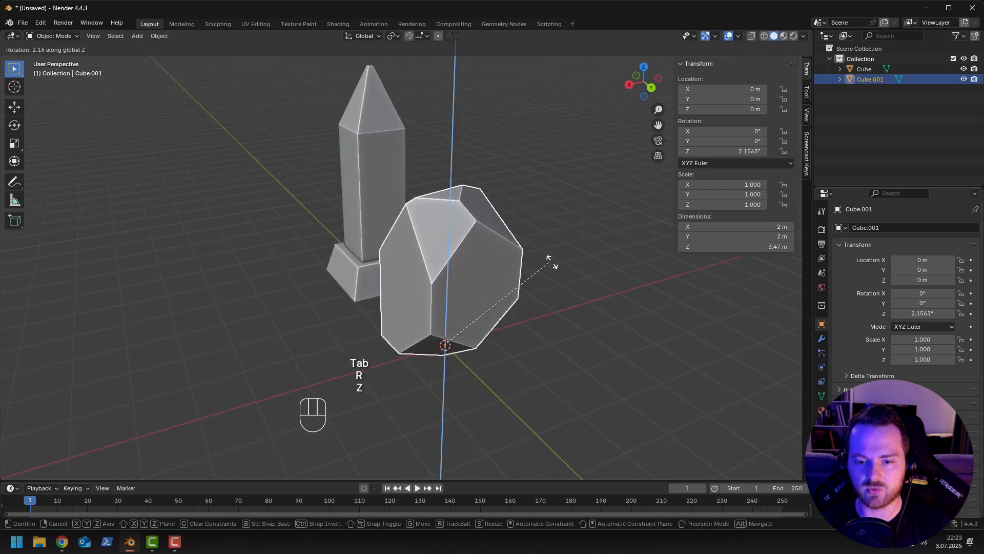
key(x)
key(y)
click(361, 282)
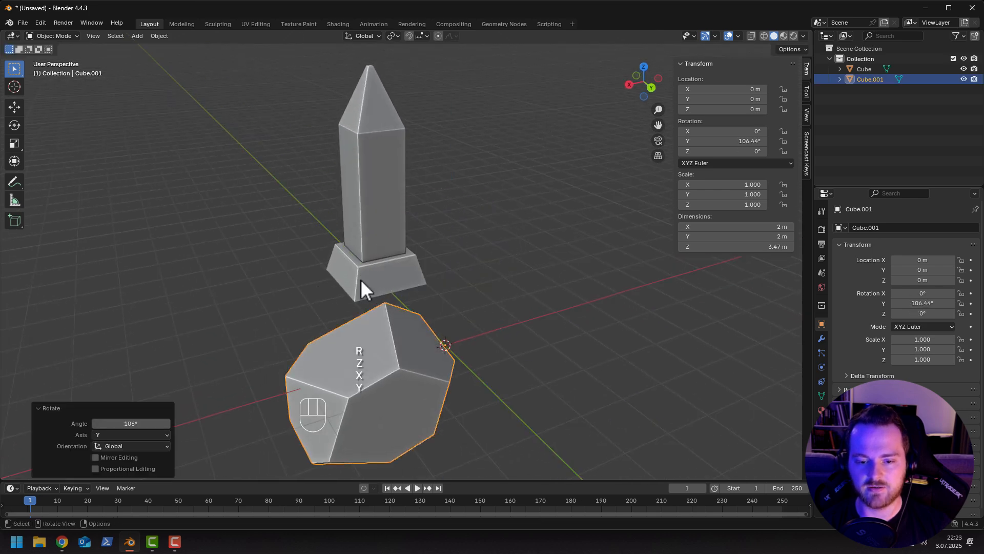
Raise the faceted block about 1.32 m along the Z axis.
key(g)
key(z)
click(364, 223)
Select the faceted block's large underside face in Edit Mode and snap the 3D cursor to it.
middle_drag(364, 223, 404, 269)
key(Tab)
click(393, 399)
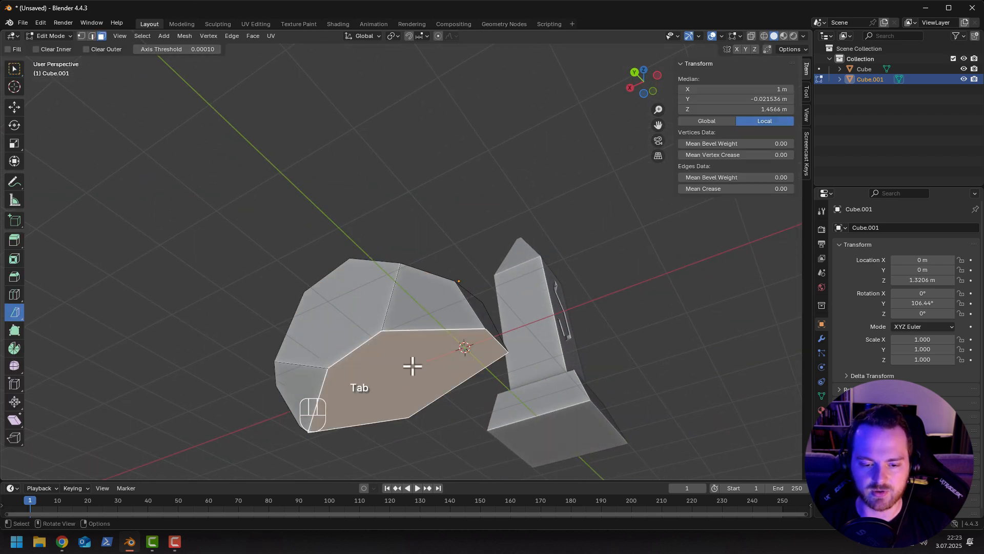
key(shift+s)
click(369, 428)
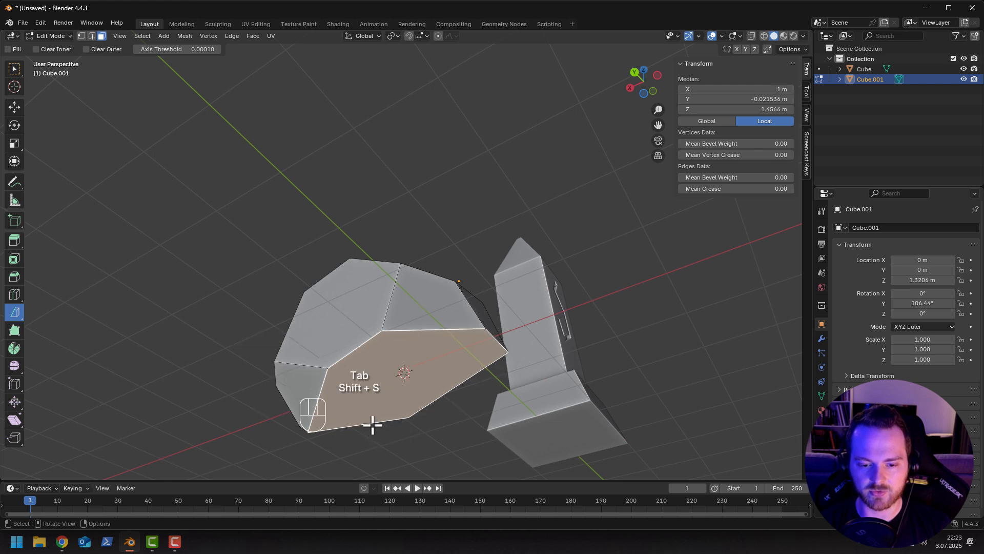
Set the faceted block's origin to the 3D cursor in Object Mode.
key(Tab)
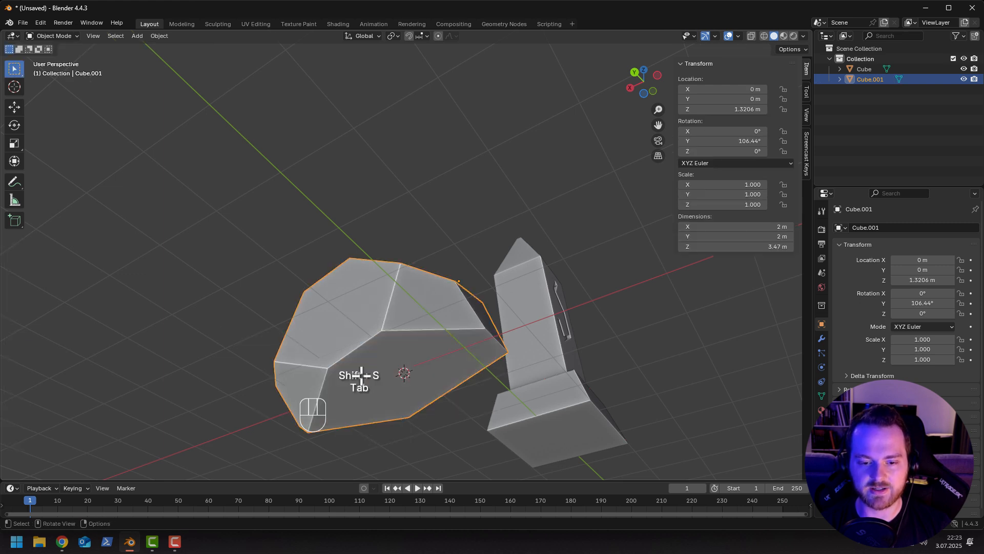
click(158, 37)
mouse_move(170, 58)
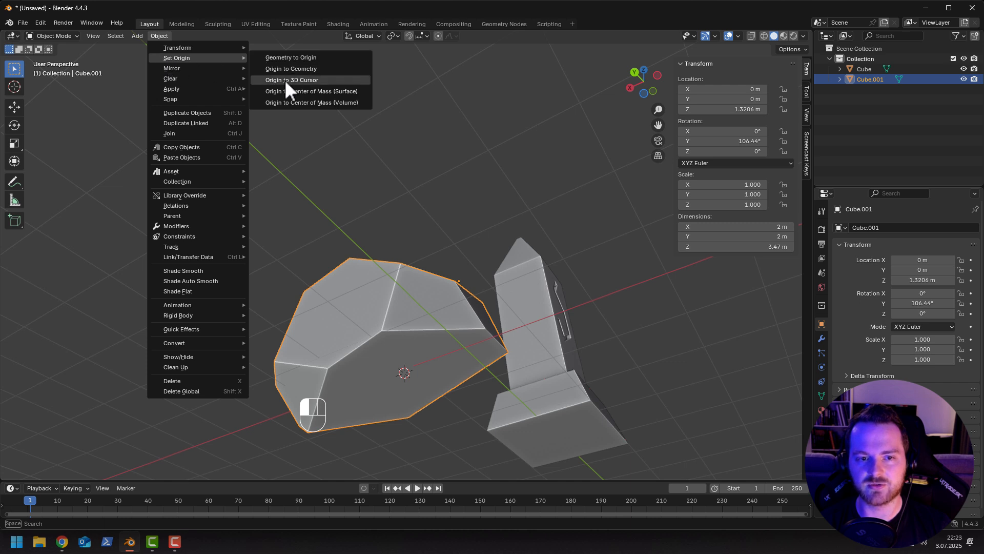
click(277, 79)
Rotate the faceted block about -14.9° around the global Y axis to level its underside.
middle_drag(279, 87, 334, 211)
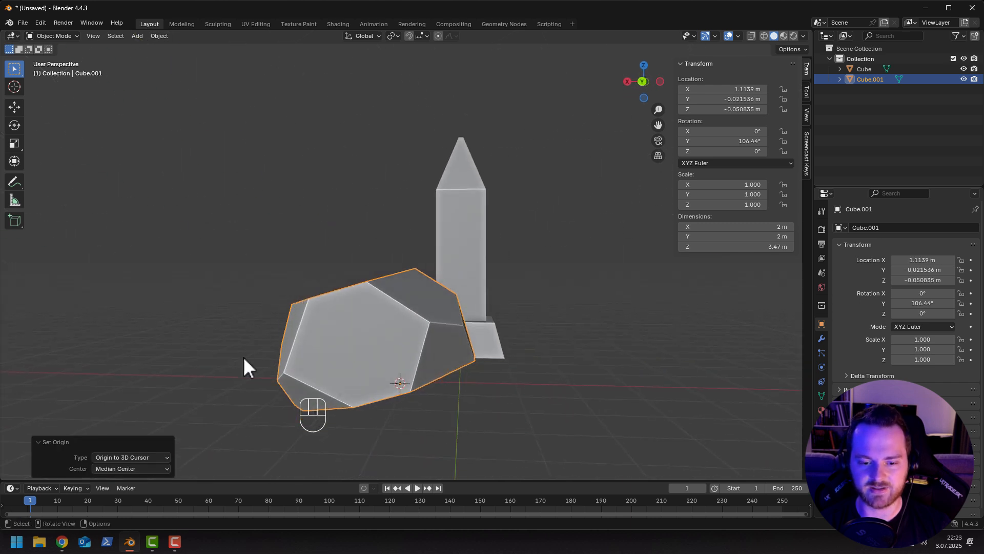
key(r)
key(z)
key(x)
key(y)
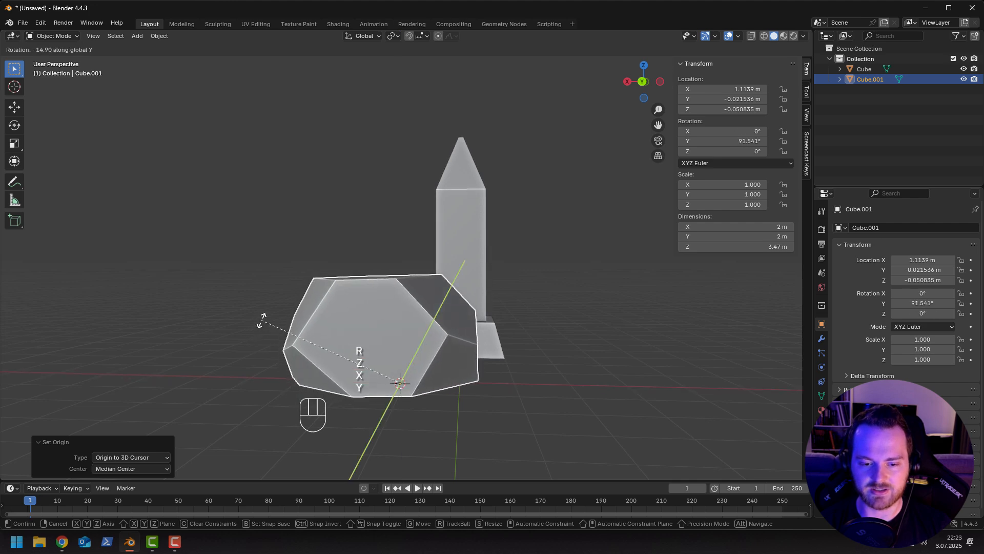
click(261, 320)
middle_drag(259, 328, 431, 378)
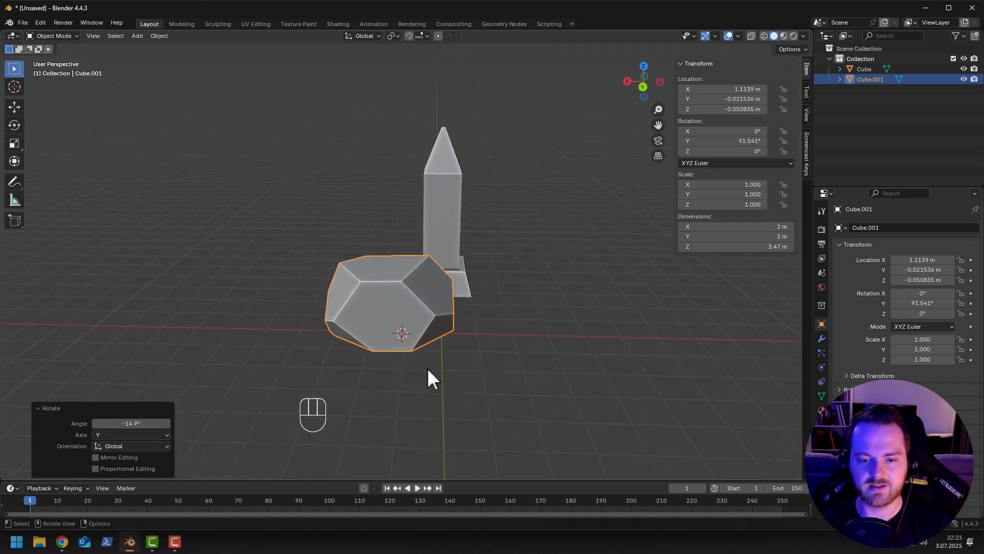
click(432, 377)
Bevel the faceted block's upper edge on the side away from the obelisk in edge select mode, about 0.148 m wide with one segment.
middle_drag(488, 369, 531, 307)
key(Tab)
scroll(418, 311, up, 3)
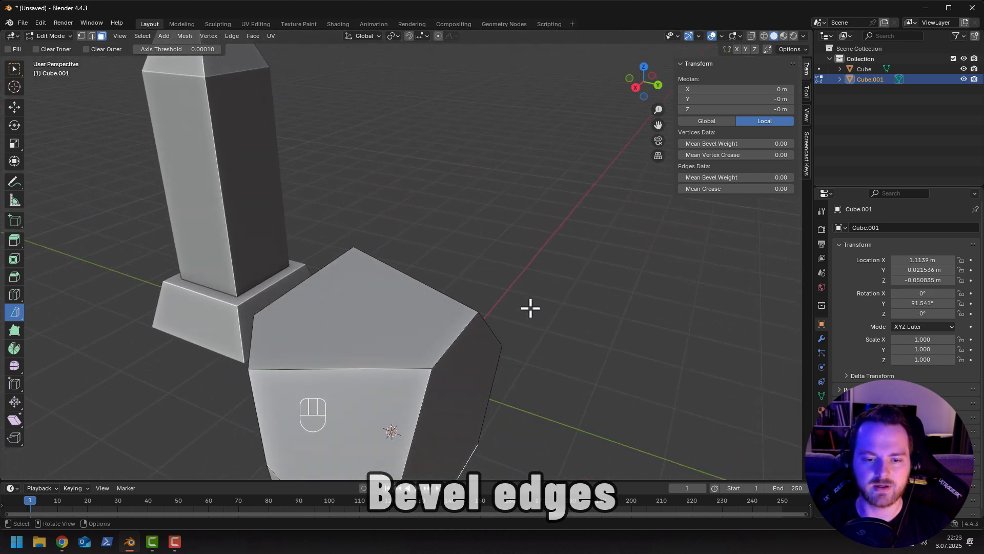
key(2)
middle_drag(537, 344, 310, 321)
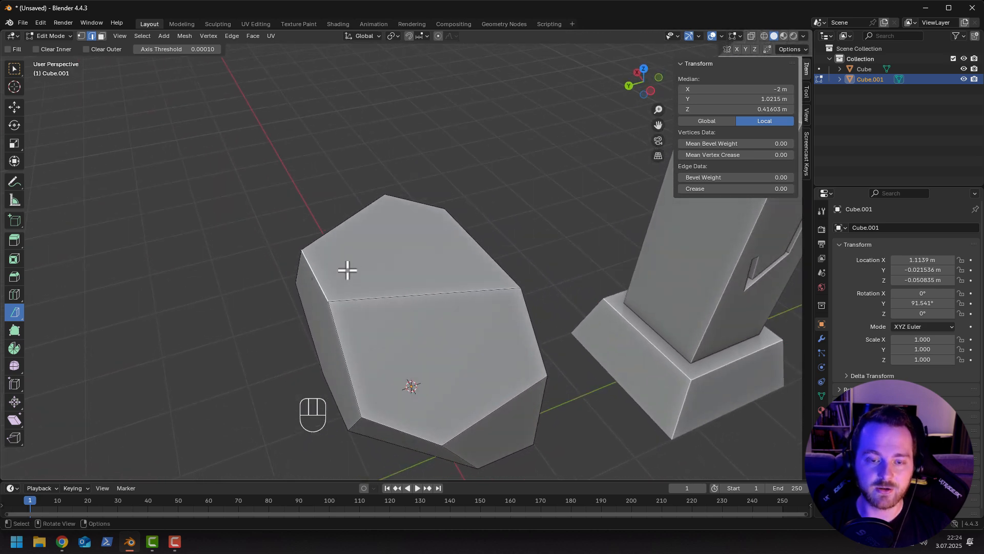
key(ctrl)
key(ctrl+b)
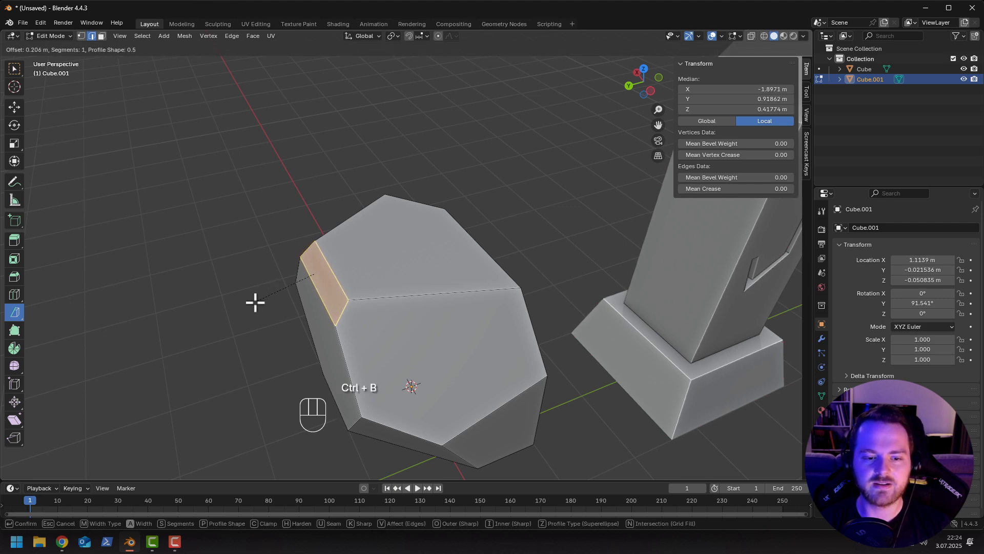
click(268, 301)
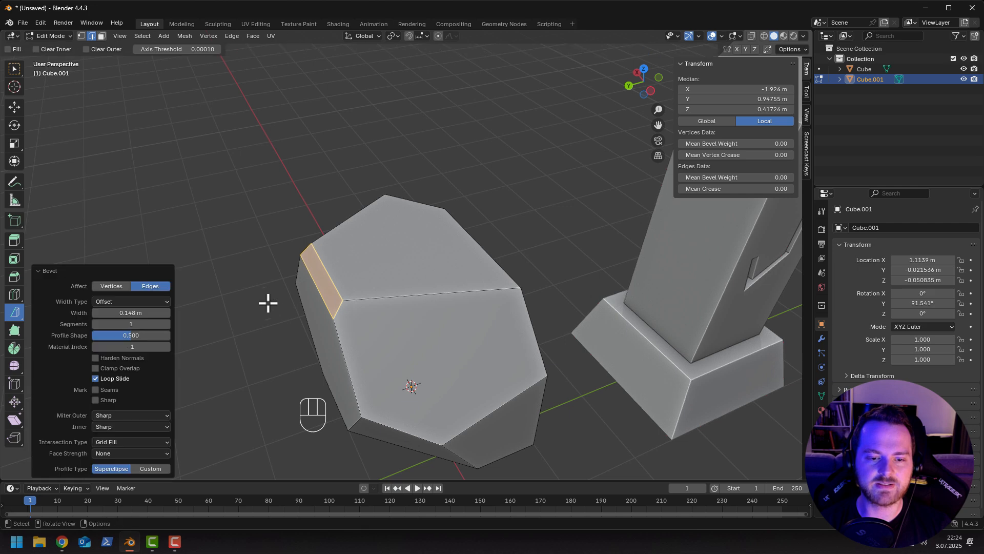
Bevel the faceted block's upper edge on the obelisk side about 0.319 m wide with 3 segments.
middle_drag(268, 301, 337, 285)
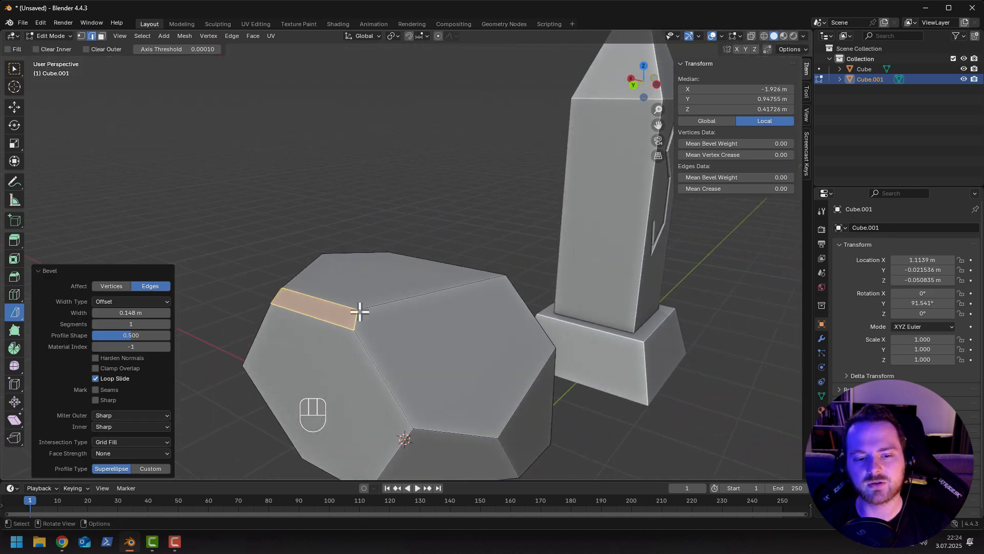
middle_drag(440, 319, 390, 316)
click(503, 299)
middle_drag(466, 307, 484, 307)
key(ctrl+b)
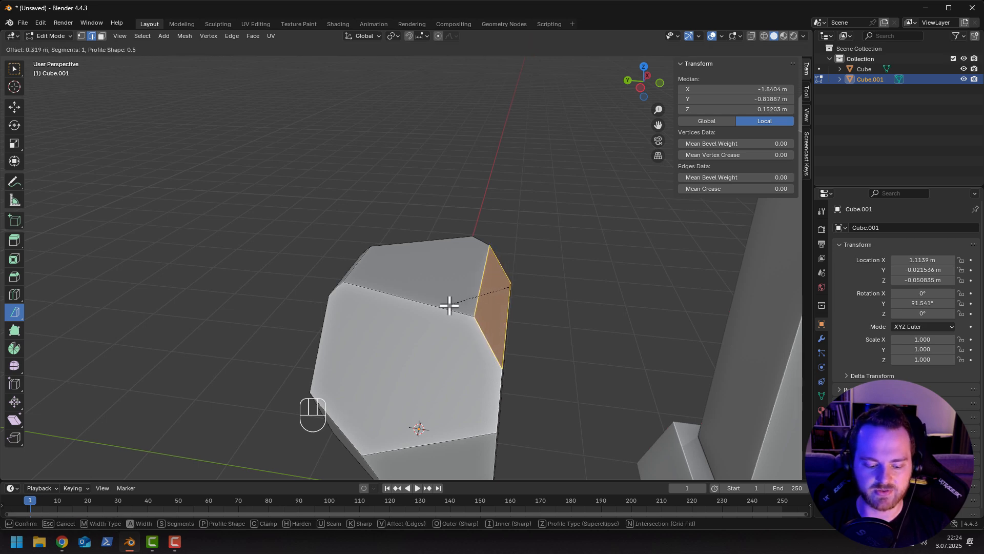
scroll(449, 305, up, 2)
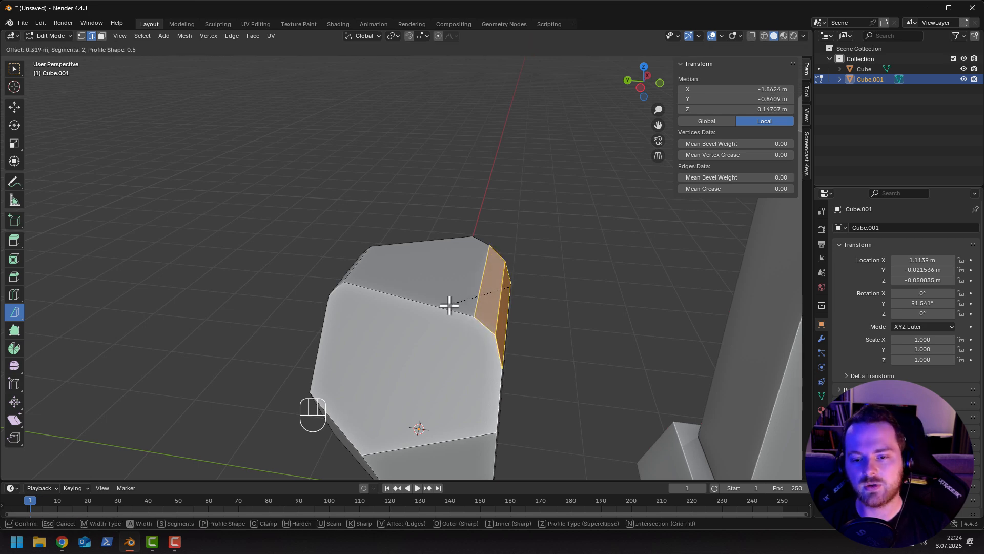
scroll(449, 305, up, 1)
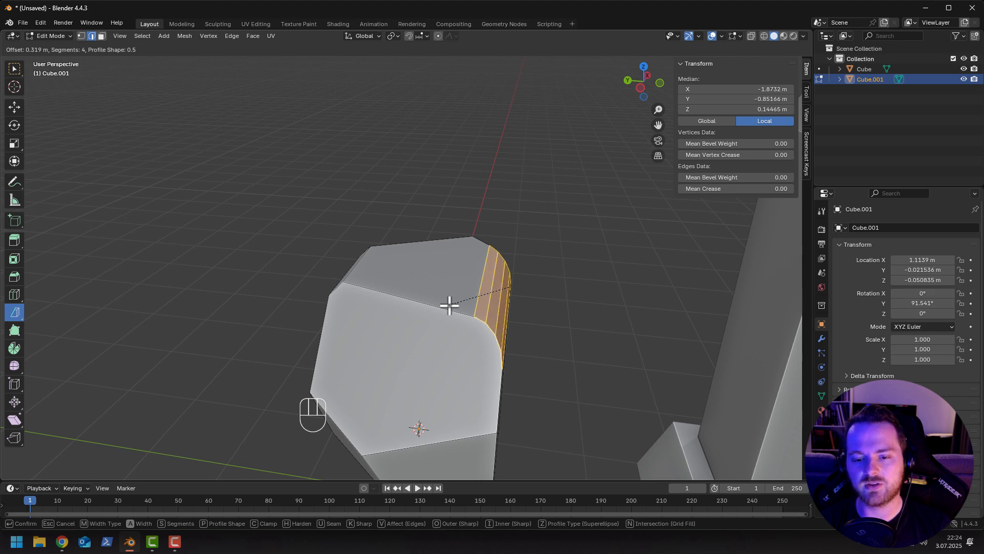
scroll(449, 305, down, 1)
scroll(449, 305, down, 1)
scroll(449, 305, up, 1)
click(449, 306)
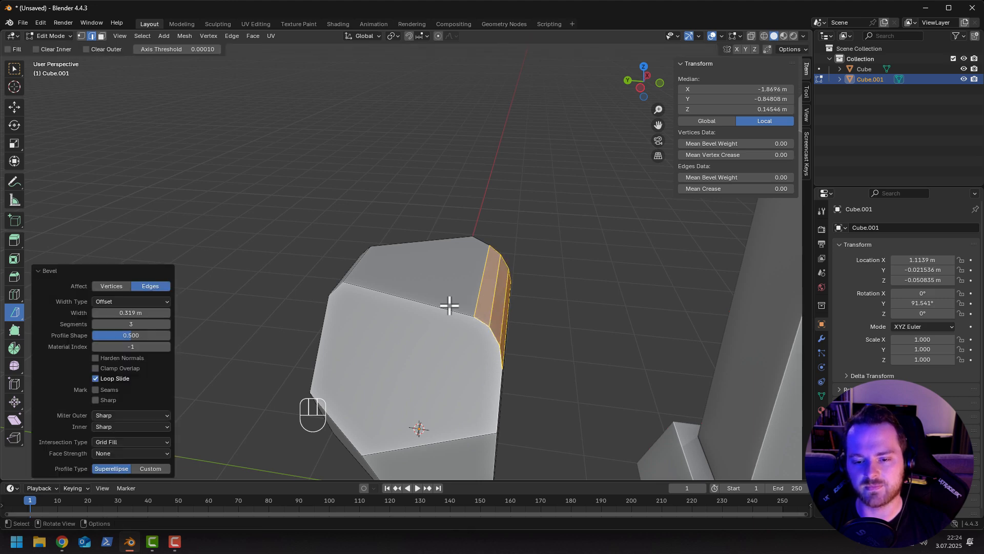
Switch the faceted block to vertex select mode, clear its selection and return it to Object Mode.
middle_drag(449, 305, 485, 330)
key(Tab)
key(Tab)
key(1)
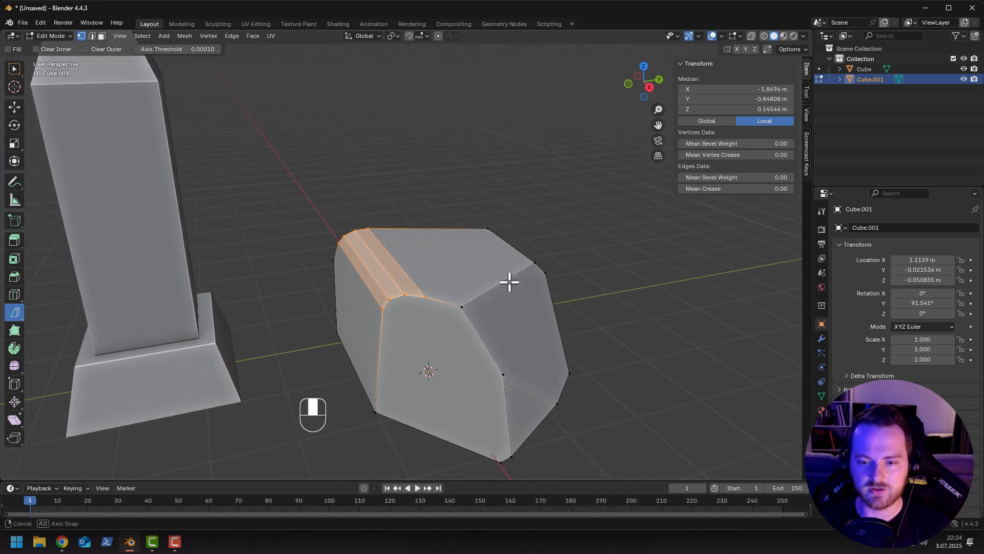
middle_drag(509, 281, 542, 303)
click(248, 188)
key(Tab)
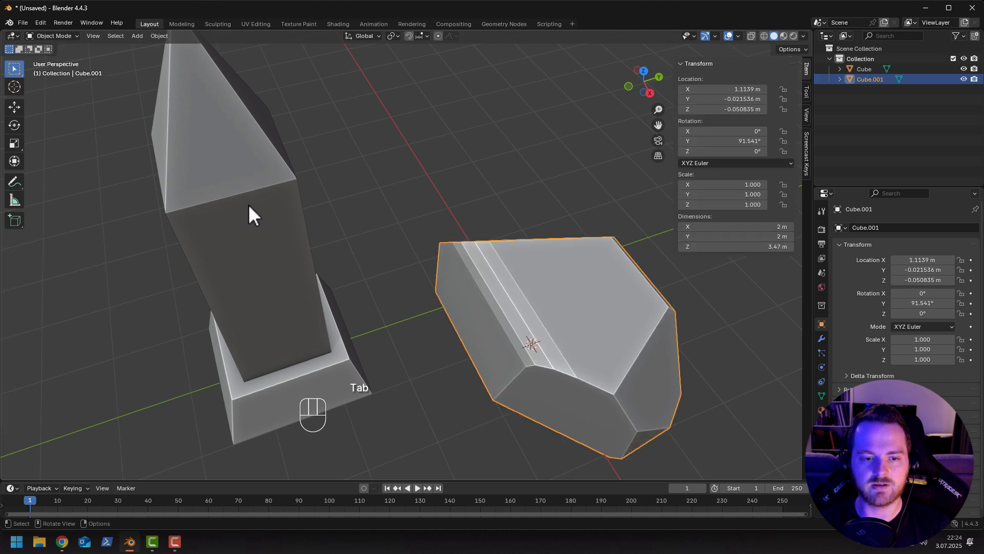
Select the obelisk and, in Edit Mode, pick an upper outer corner vertex of its base on the side away from the rock.
click(248, 205)
shift+middle_drag(261, 321, 443, 250)
key(Tab)
scroll(432, 287, up, 4)
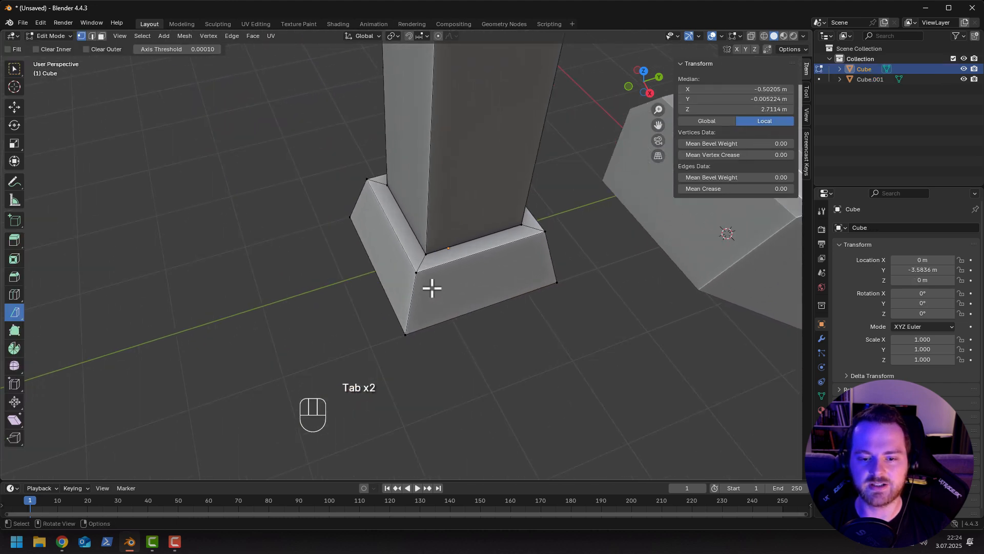
click(428, 290)
middle_drag(428, 292, 390, 293)
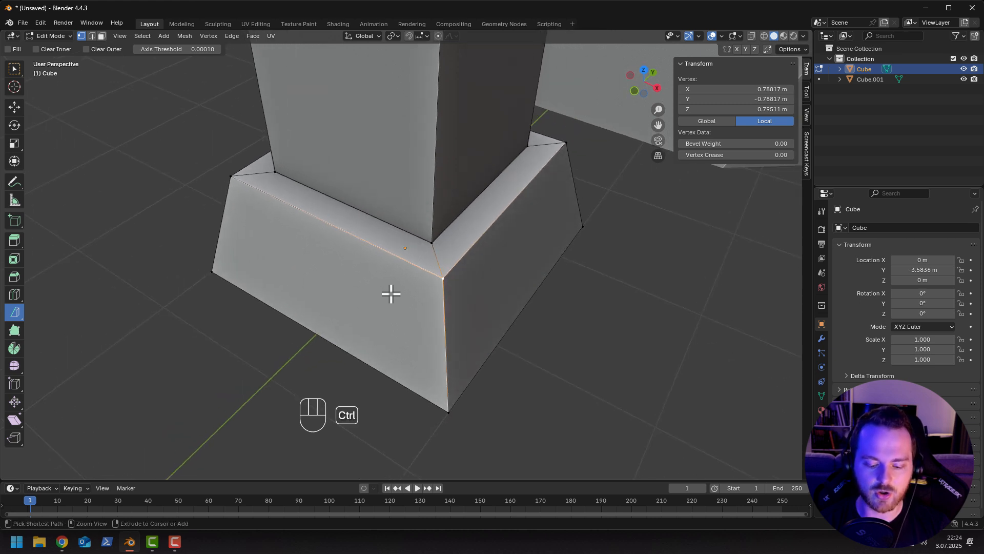
Apply a vertex bevel to the base's selected corner, about 0.186 m wide with one segment.
key(ctrl+b)
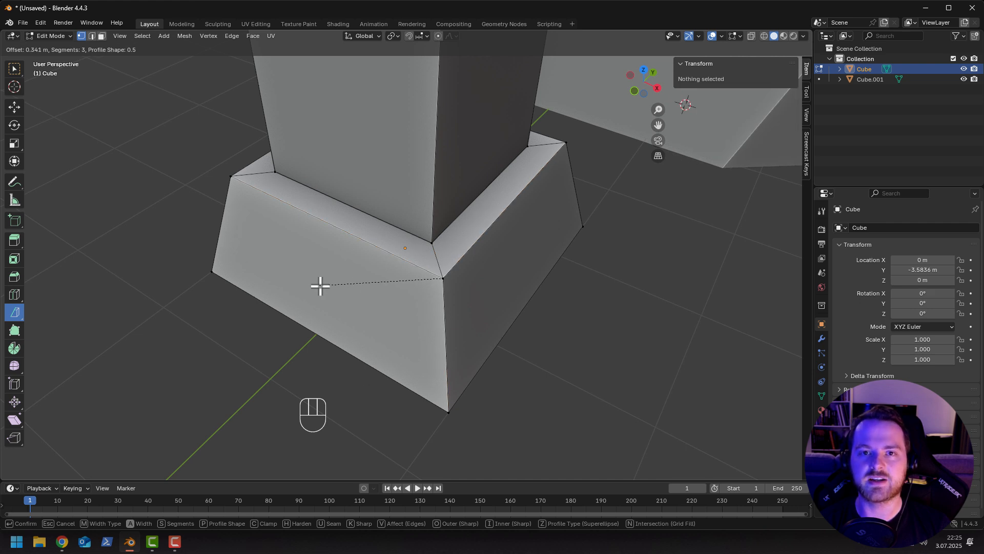
key(Escape)
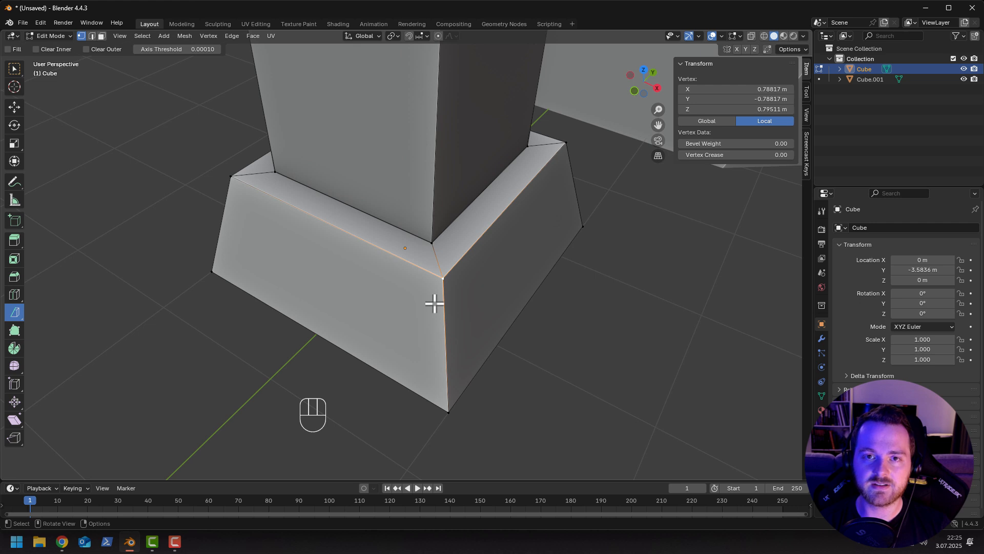
key(ctrl)
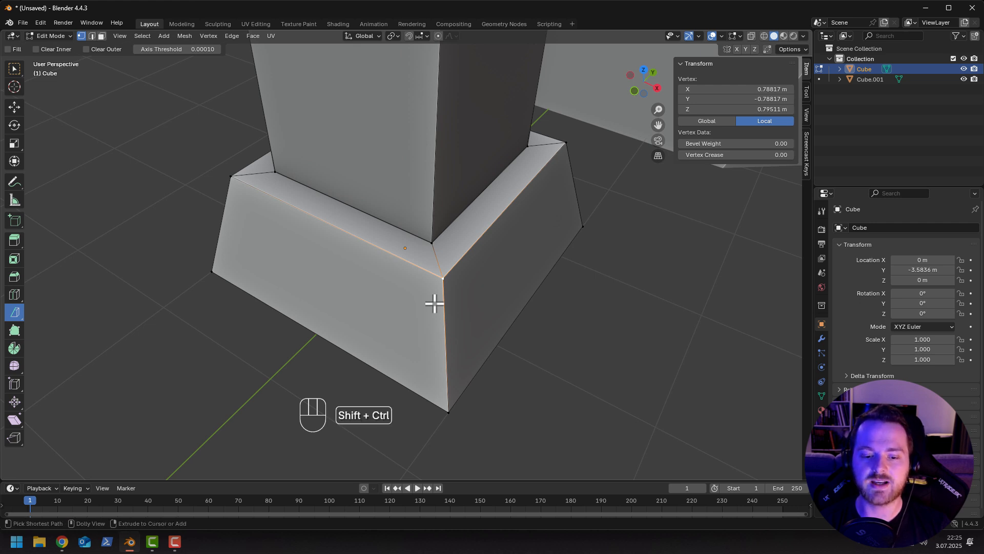
key(ctrl+shift+b)
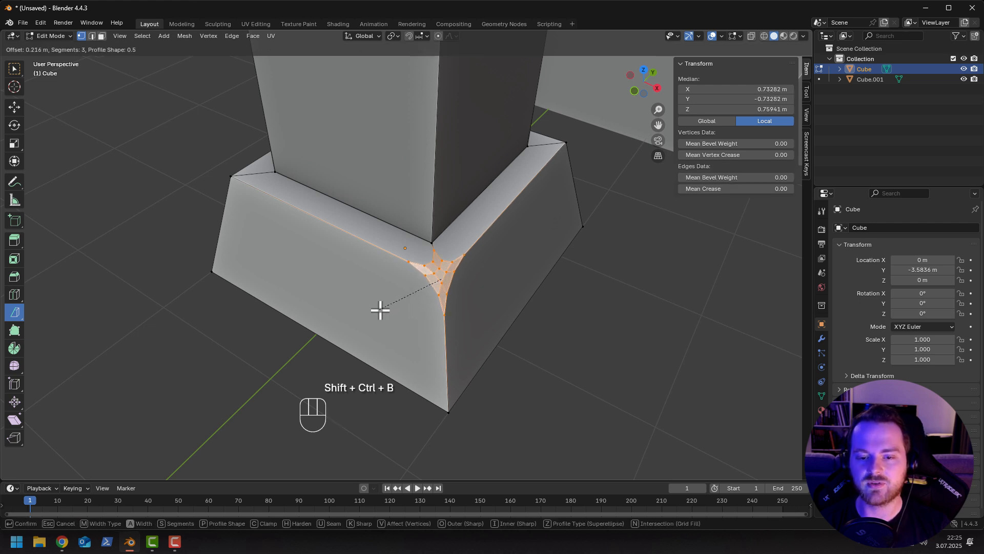
scroll(382, 310, down, 2)
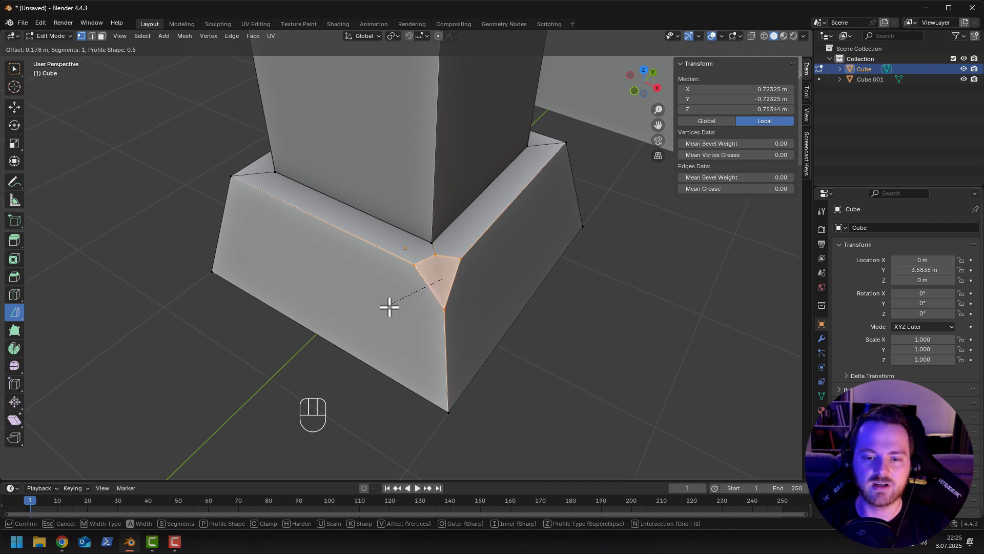
scroll(384, 307, up, 1)
scroll(384, 309, down, 2)
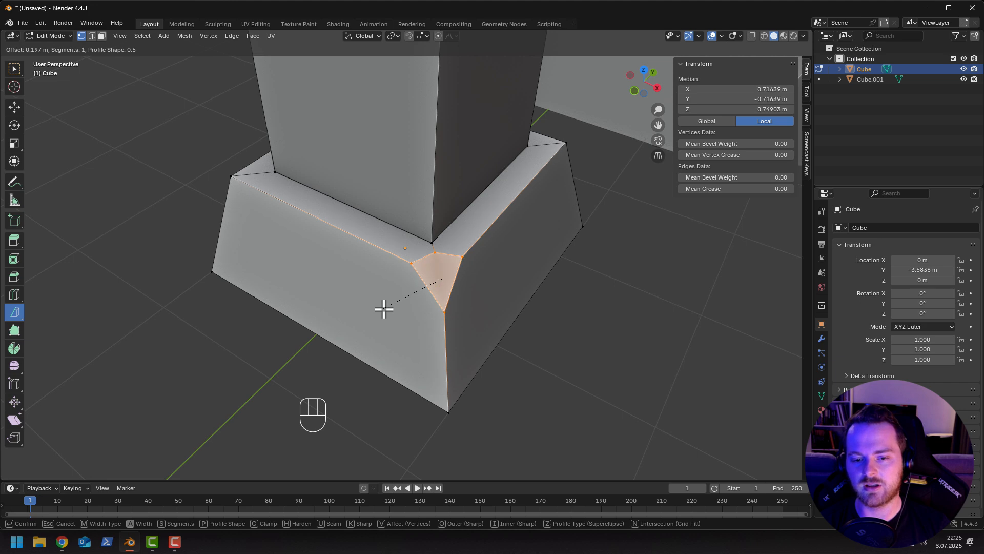
click(386, 310)
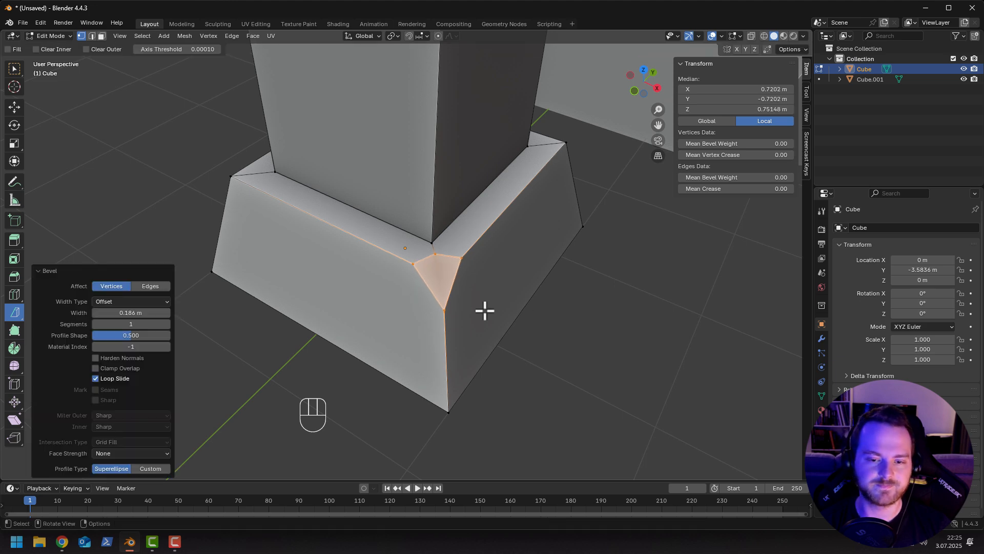
Connect the bevelled corner's innermost top vertex to its lowest vertex with an edge, and return to Object Mode.
middle_drag(535, 314, 474, 307)
key(Tab)
middle_drag(470, 342, 551, 332)
key(Tab)
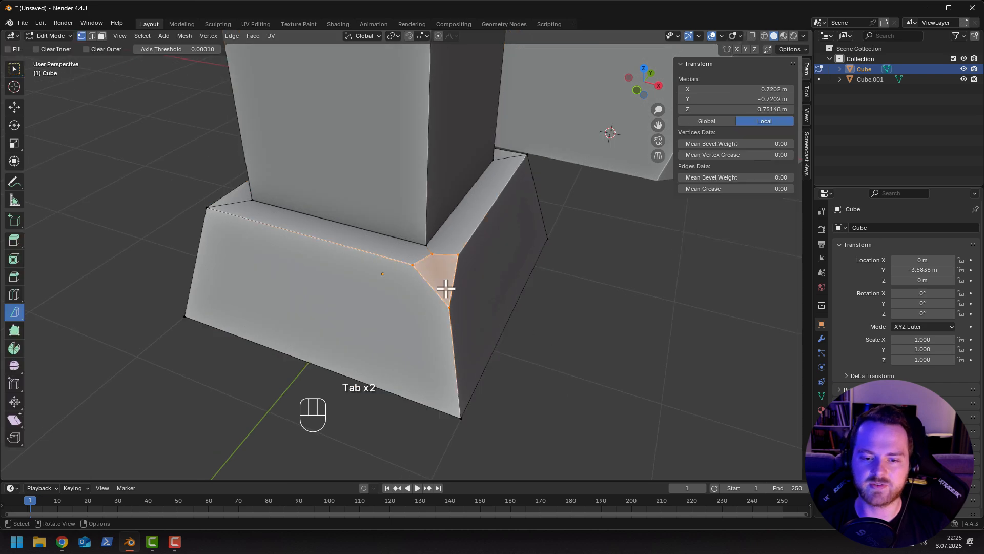
click(432, 258)
middle_drag(432, 258, 368, 323)
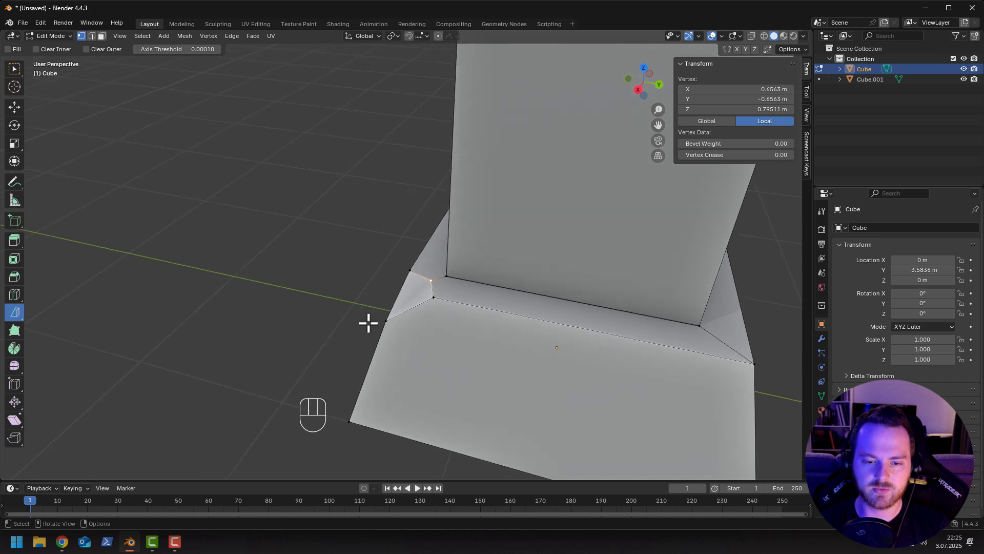
shift+click(385, 319)
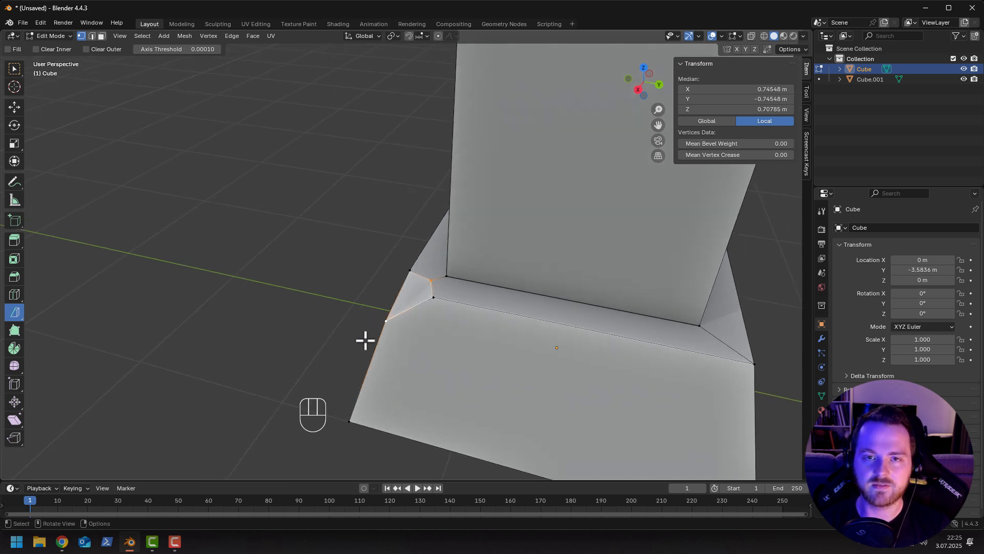
key(j)
scroll(336, 329, down, 4)
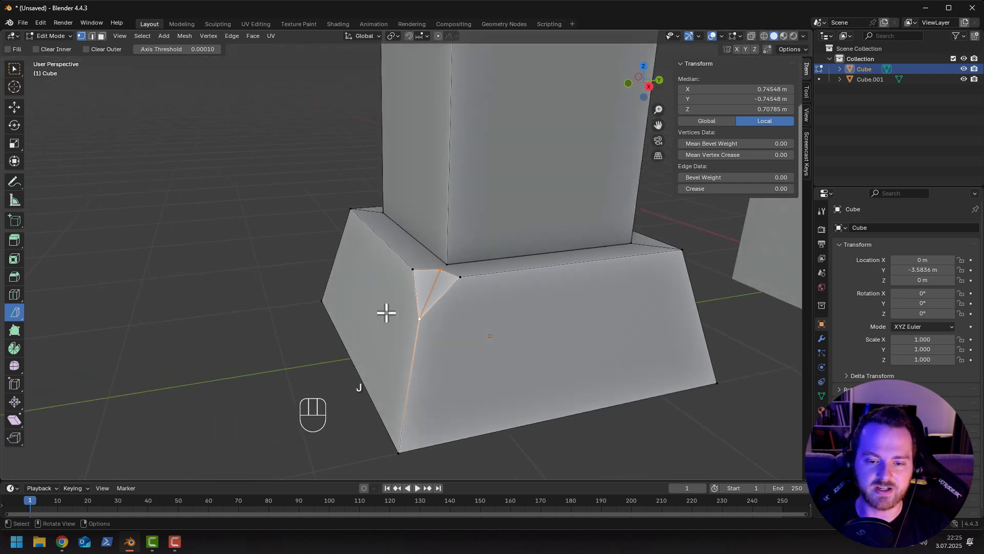
key(Tab)
Add a 12-sided cylinder and move it about 2.92 m along the global Y axis, beyond the faceted rock.
middle_drag(356, 322, 244, 318)
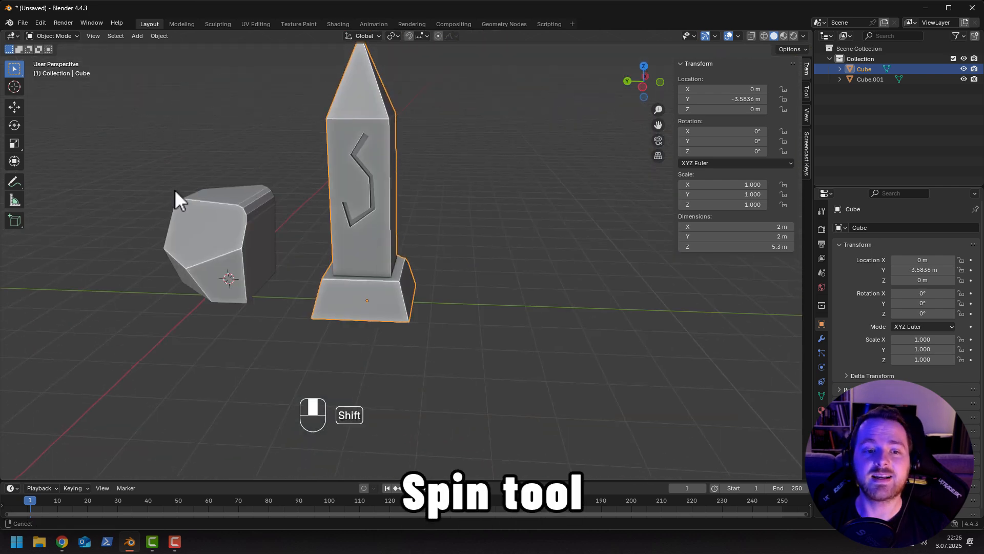
shift+middle_drag(174, 189, 257, 265)
key(shift+a)
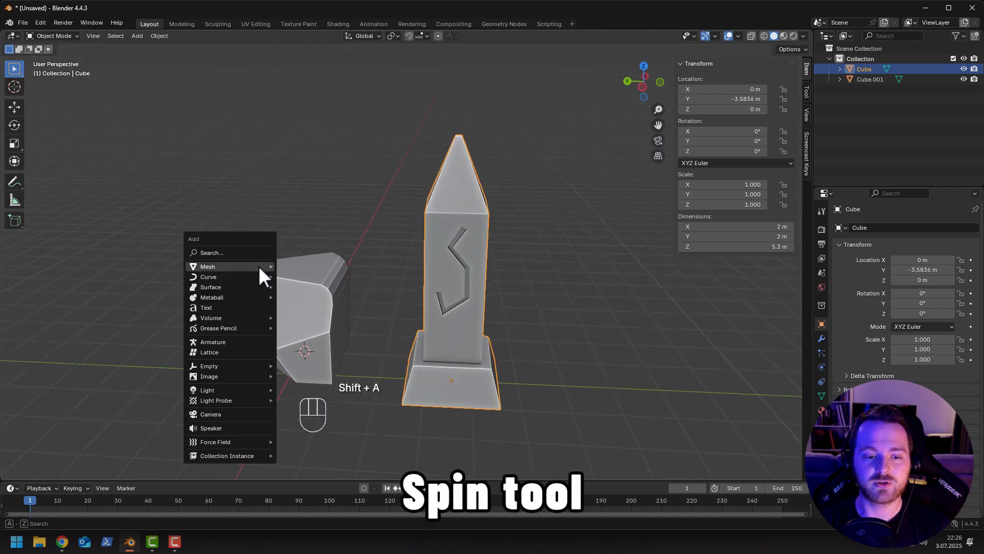
mouse_move(262, 265)
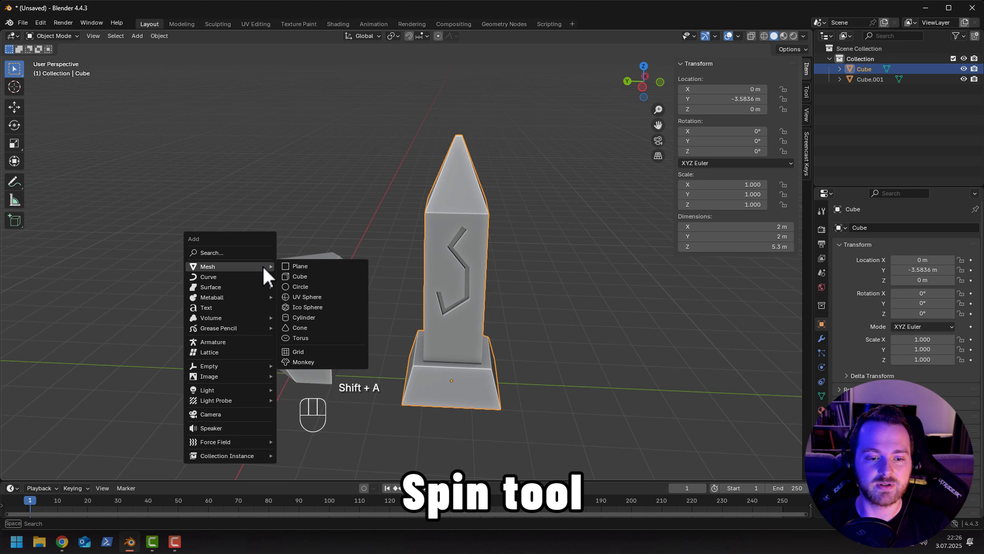
click(298, 318)
key(g)
key(x)
key(y)
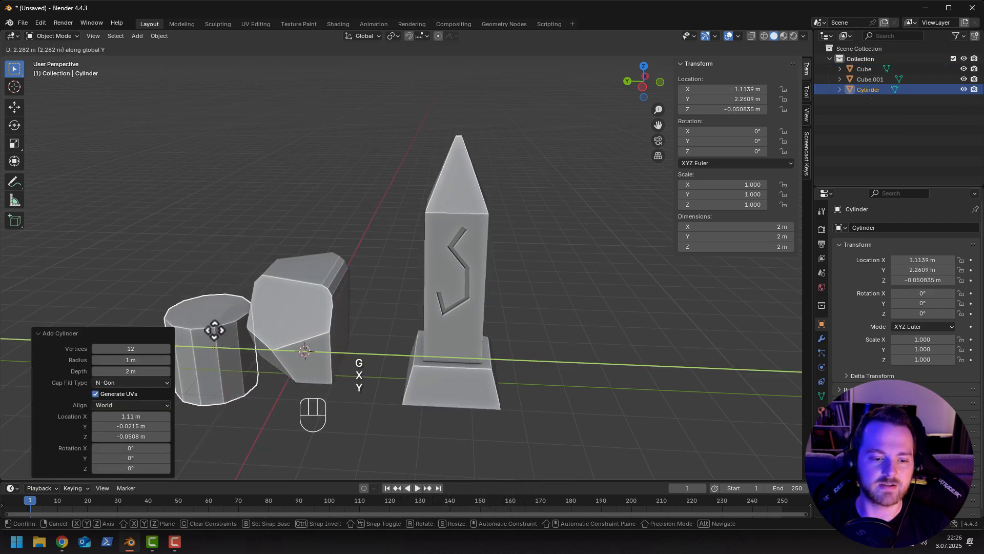
click(196, 329)
shift+middle_drag(200, 306, 377, 302)
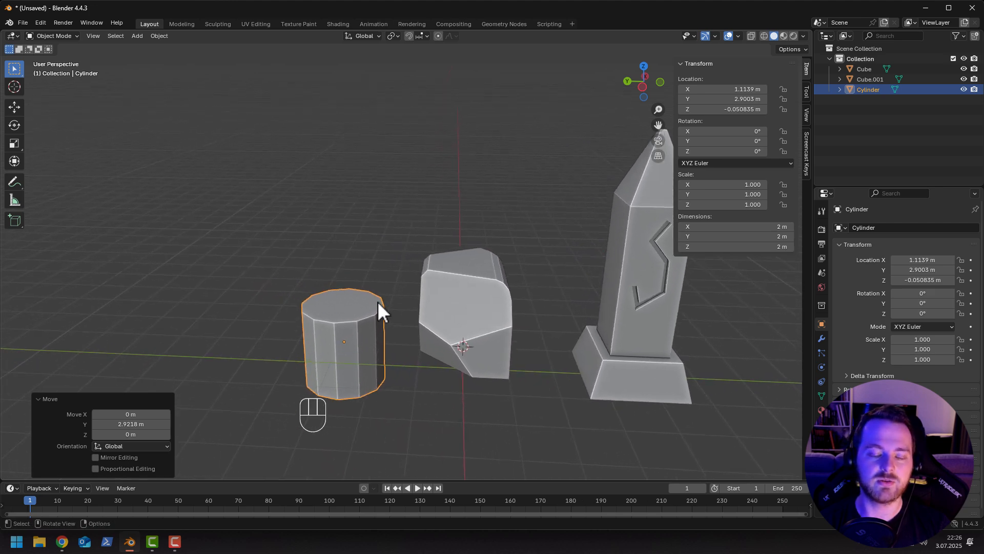
Raise the cylinder's top face along Z to a local height of about 5.57 m in Edit Mode.
key(Tab)
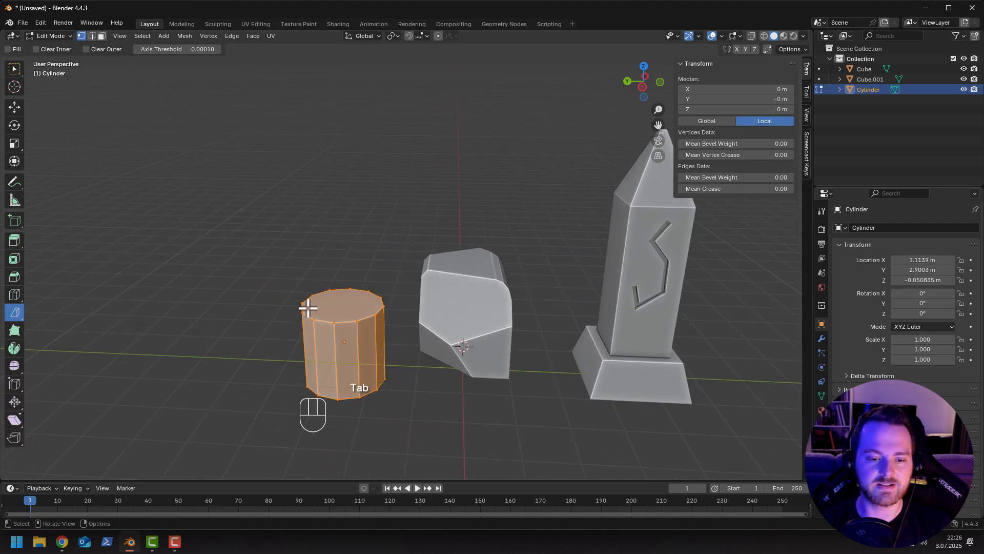
key(Tab)
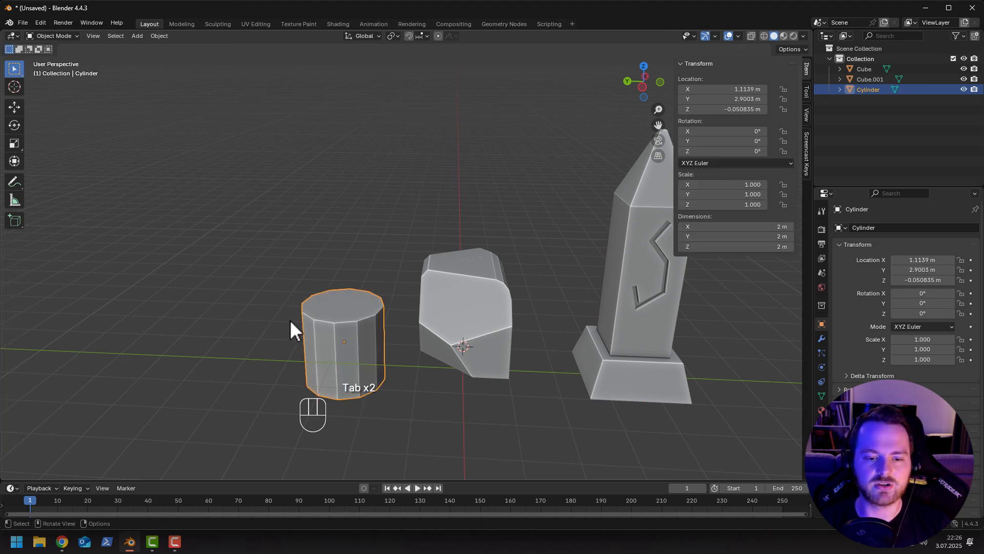
key(Tab)
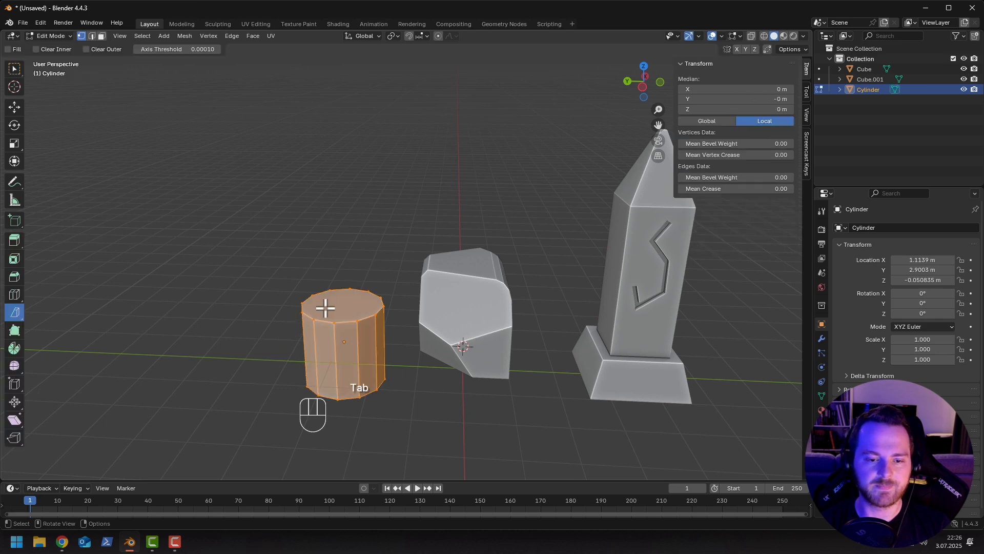
key(3)
click(334, 306)
middle_drag(252, 347, 222, 354)
key(g)
key(z)
click(243, 157)
shift+middle_drag(213, 171, 285, 306)
middle_drag(326, 275, 350, 271)
Snap the 3D cursor to the cylinder's top rim vertex on the side away from the faceted rock.
key(1)
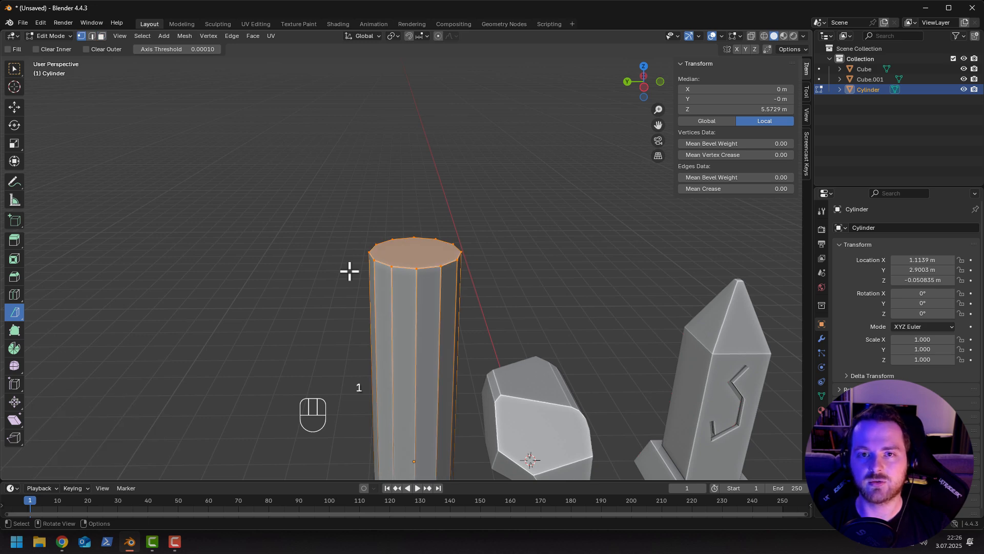
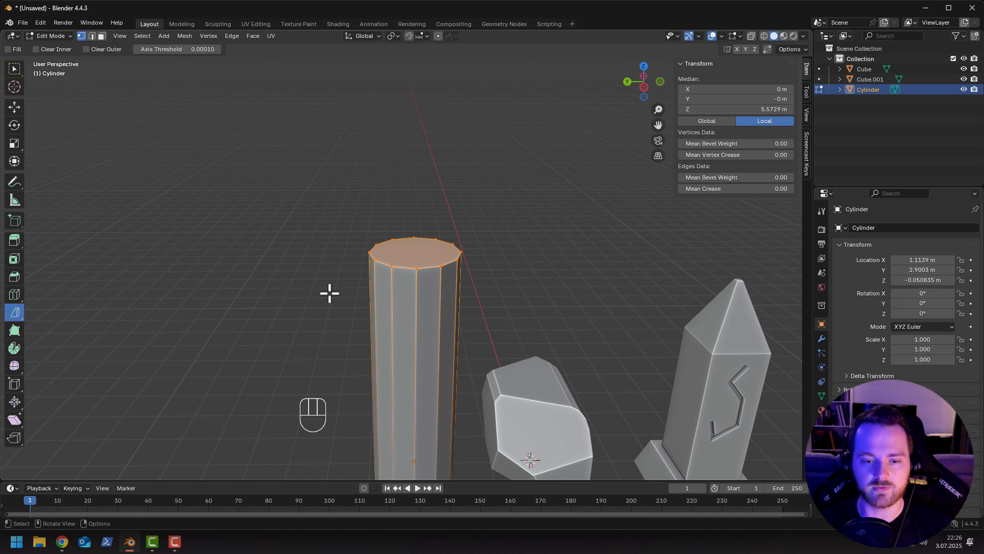
middle_drag(330, 293, 387, 297)
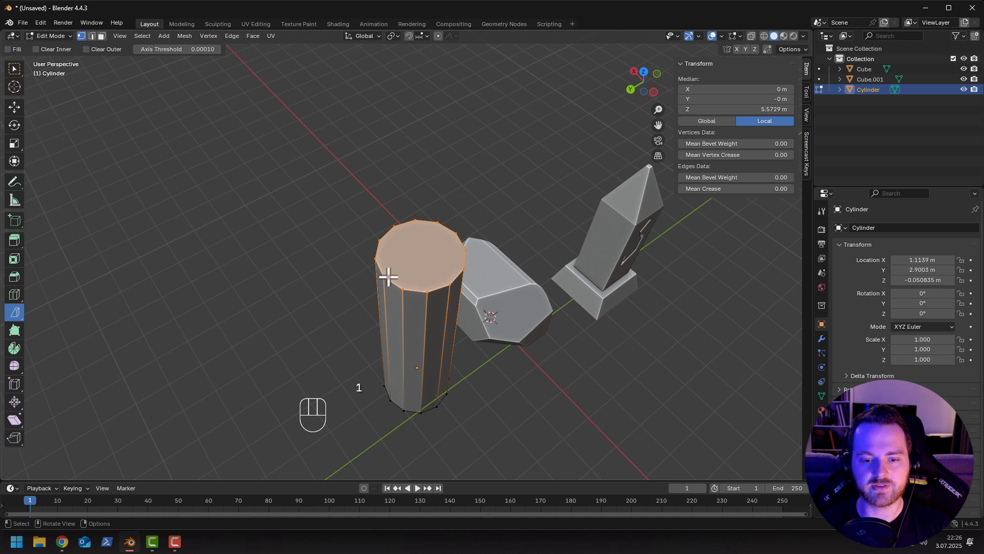
click(384, 277)
scroll(359, 287, up, 2)
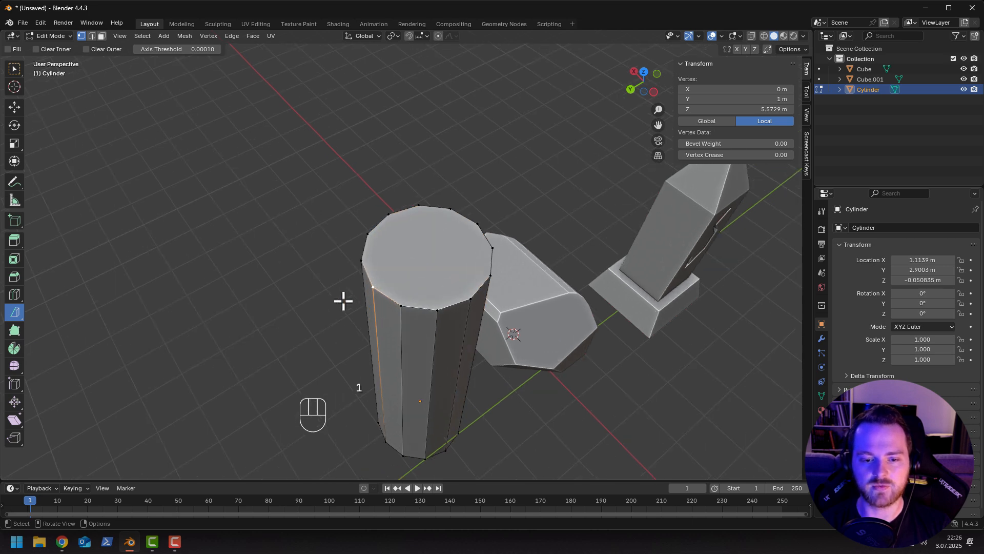
key(shift+s)
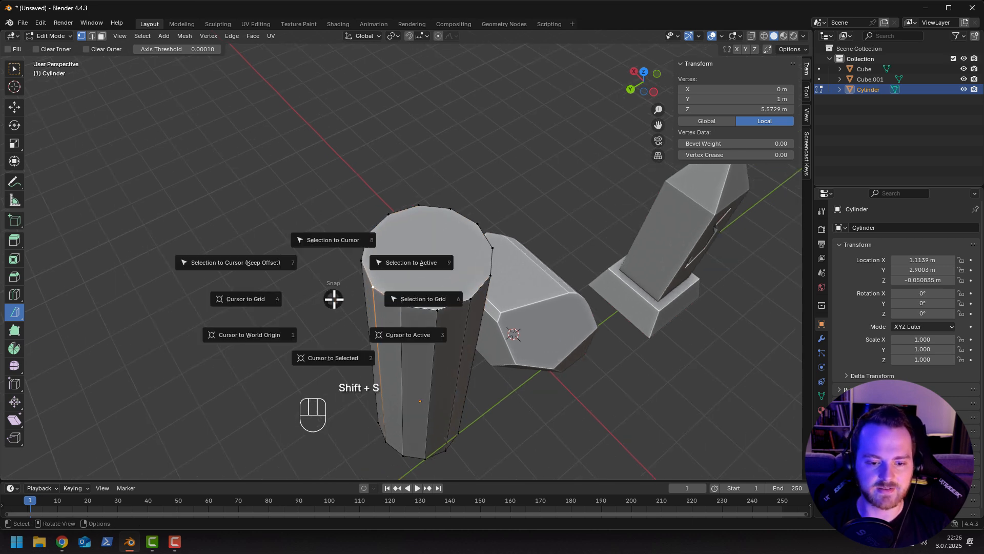
click(329, 358)
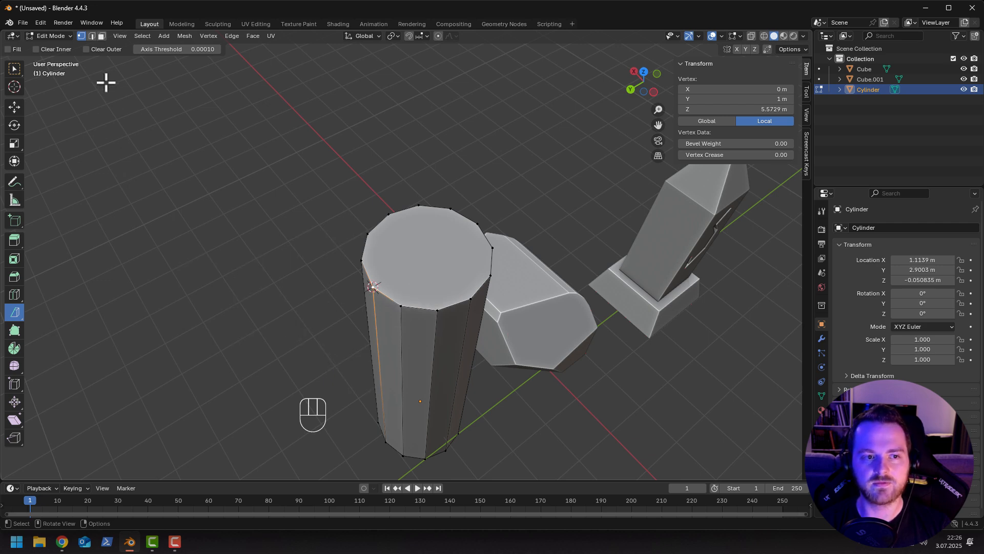
Select the tall cylinder's top face in face mode and activate the Spin tool.
key(3)
click(414, 269)
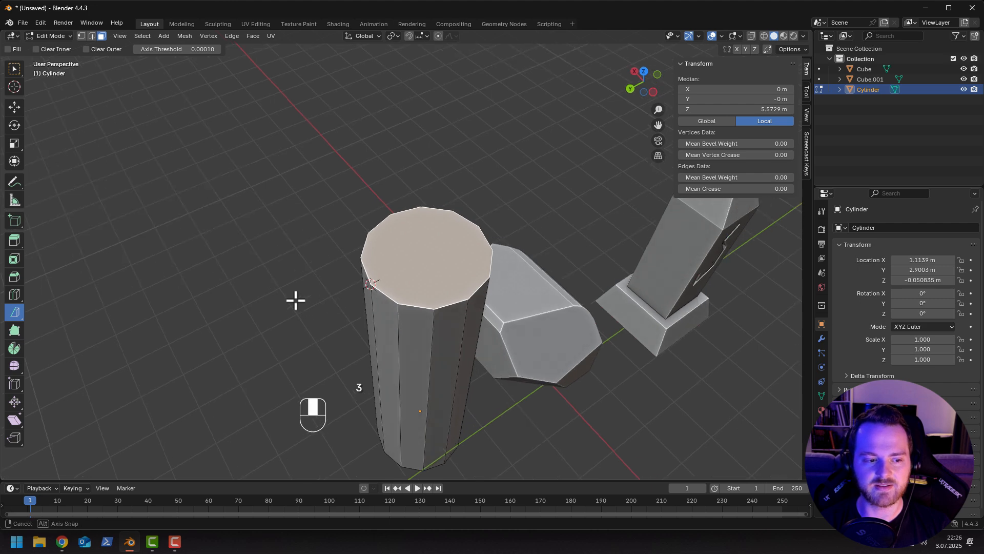
middle_drag(295, 299, 259, 277)
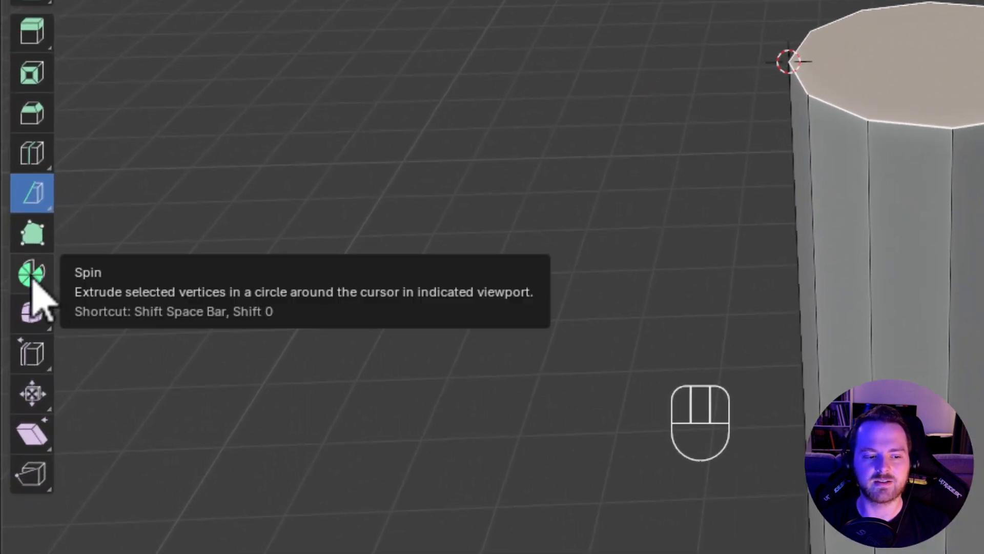
click(31, 276)
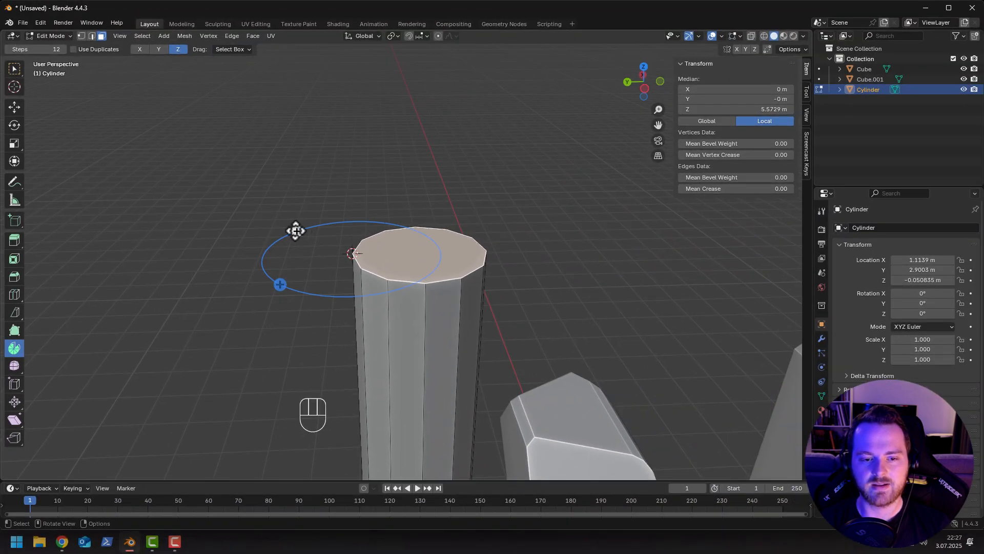
drag(296, 231, 260, 279)
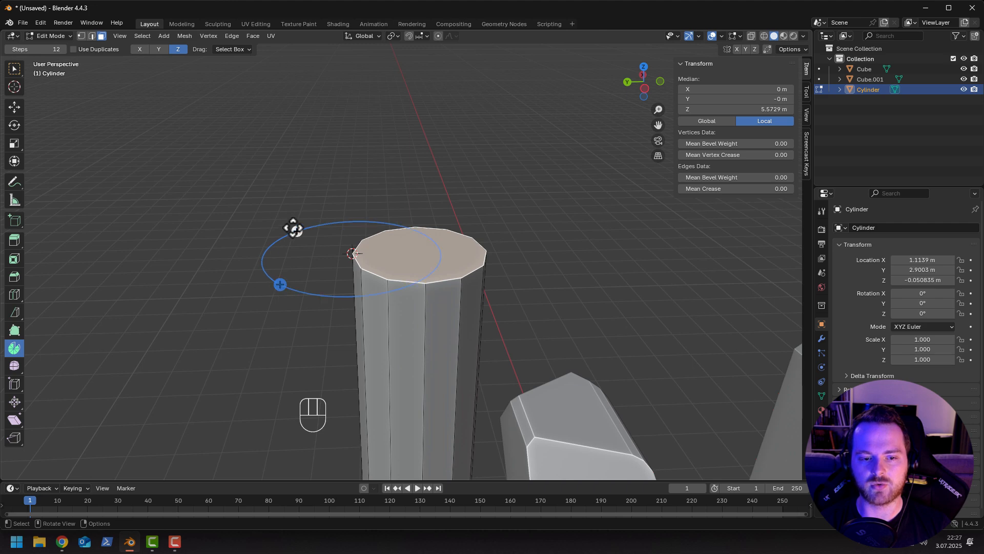
Set the spin axis to X and spin the top face by -90° around the 3D cursor, away from the rock.
click(158, 49)
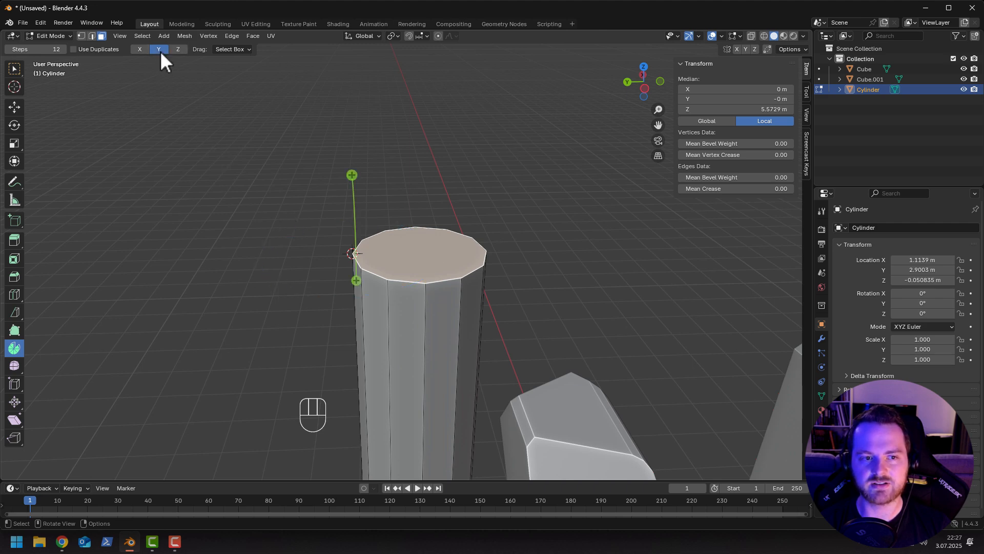
click(140, 50)
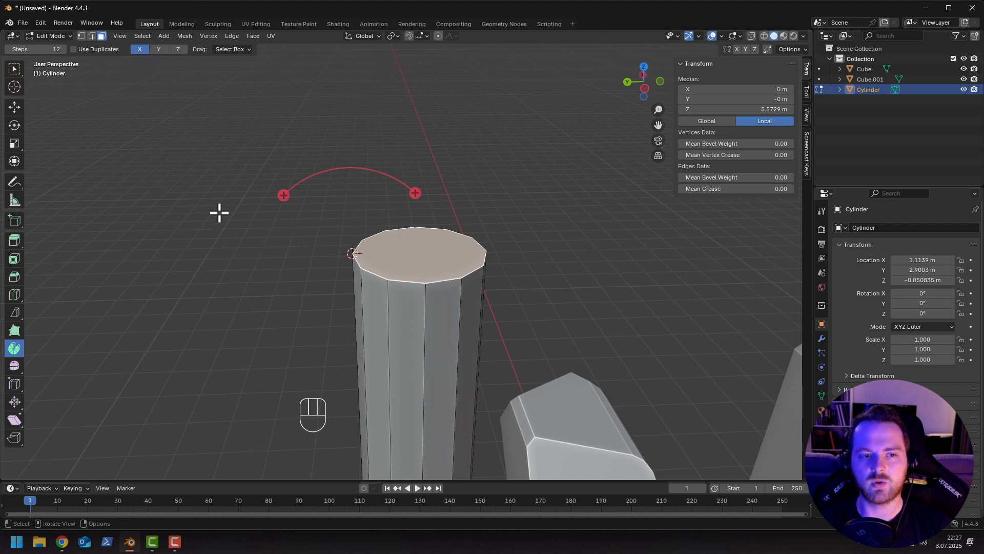
middle_drag(219, 213, 251, 181)
click(158, 49)
click(177, 49)
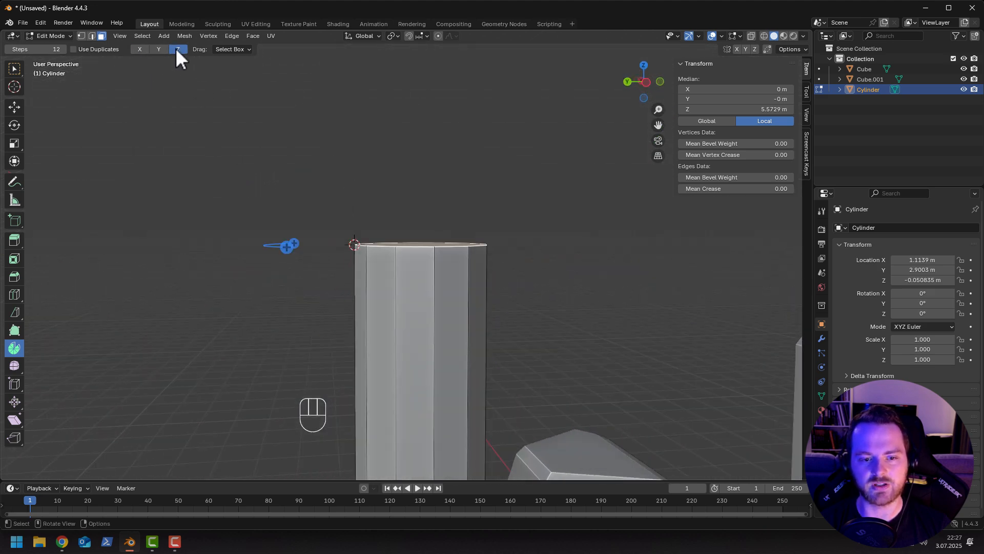
click(139, 50)
middle_drag(205, 160, 206, 174)
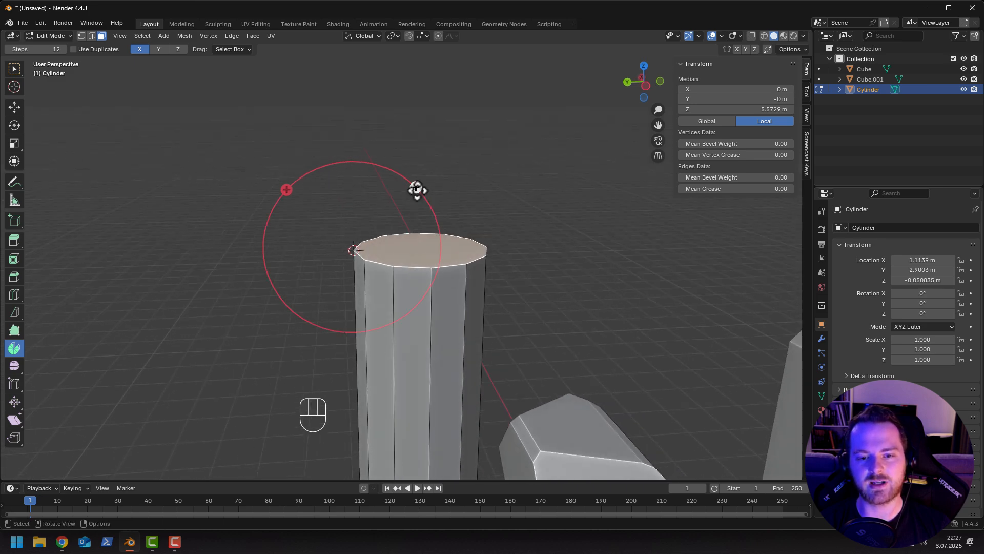
drag(415, 191, 286, 186)
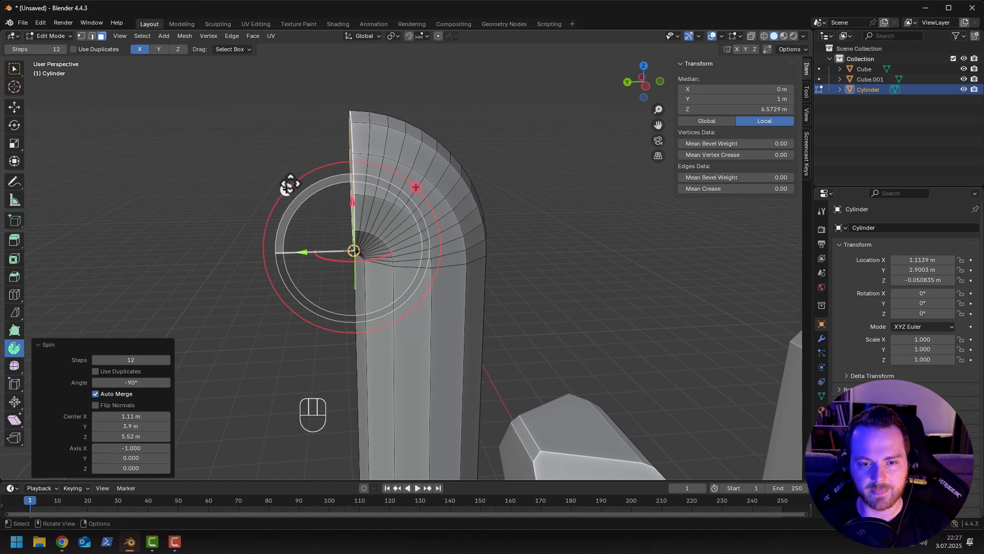
Reduce the spun bend to 4 steps.
middle_drag(215, 219, 331, 252)
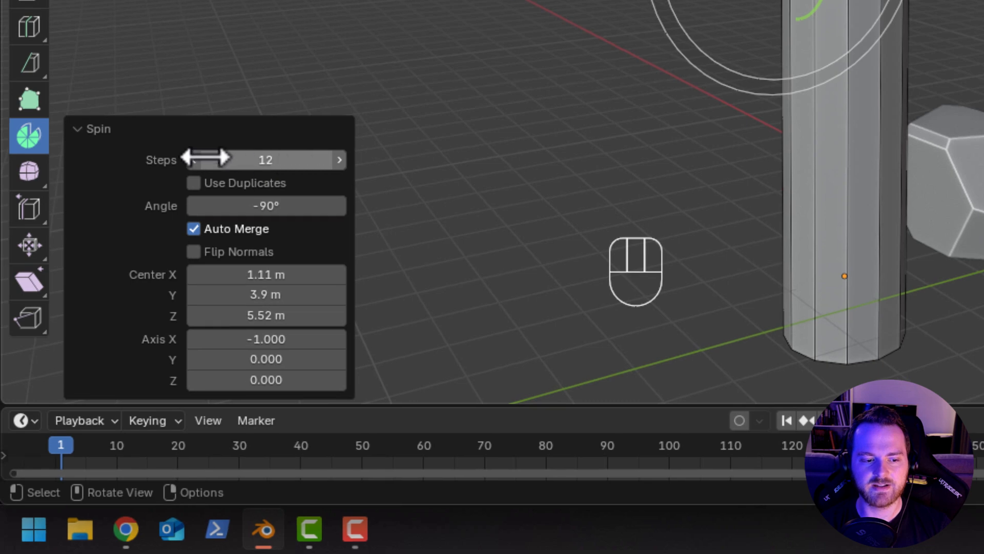
click(197, 159)
click(197, 159)
click(197, 160)
click(197, 159)
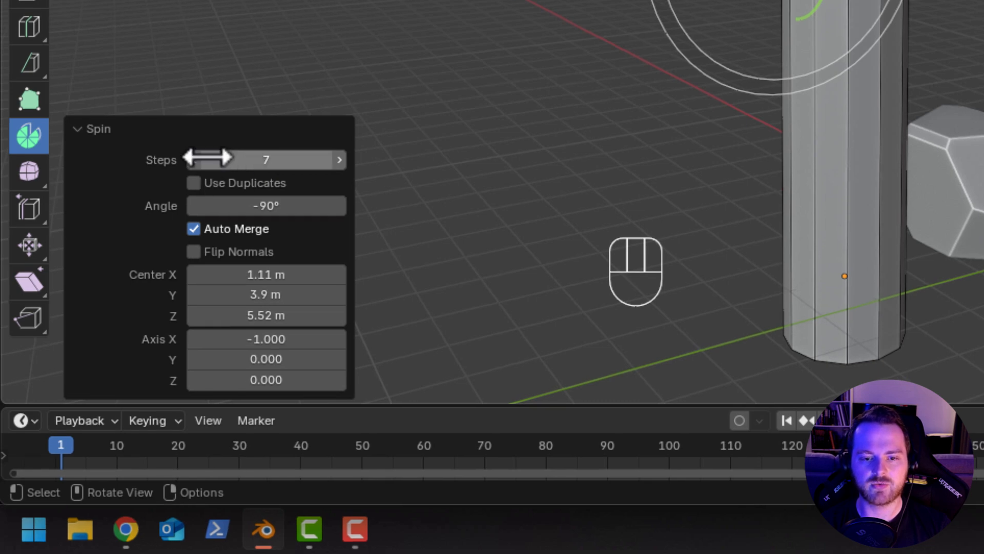
click(204, 160)
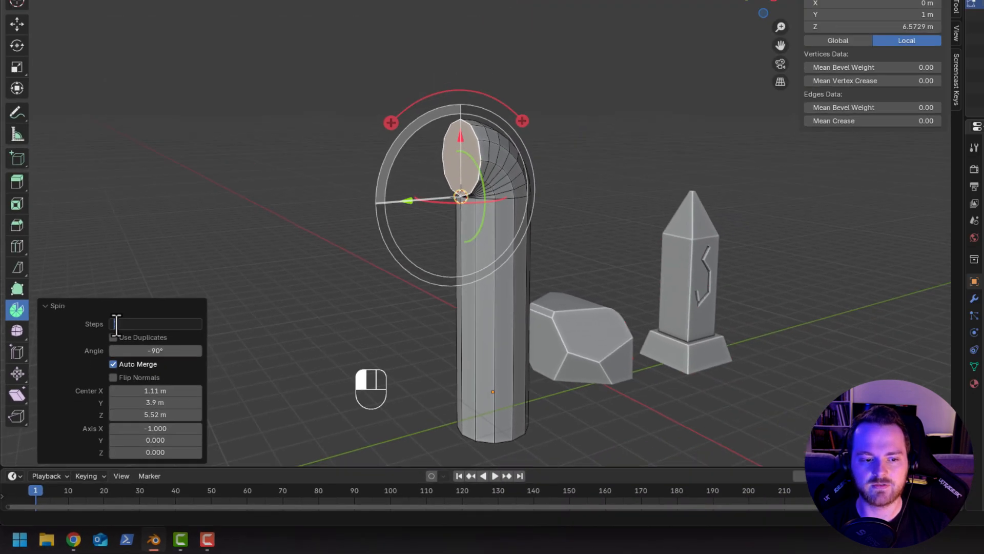
text(5)
key(Return)
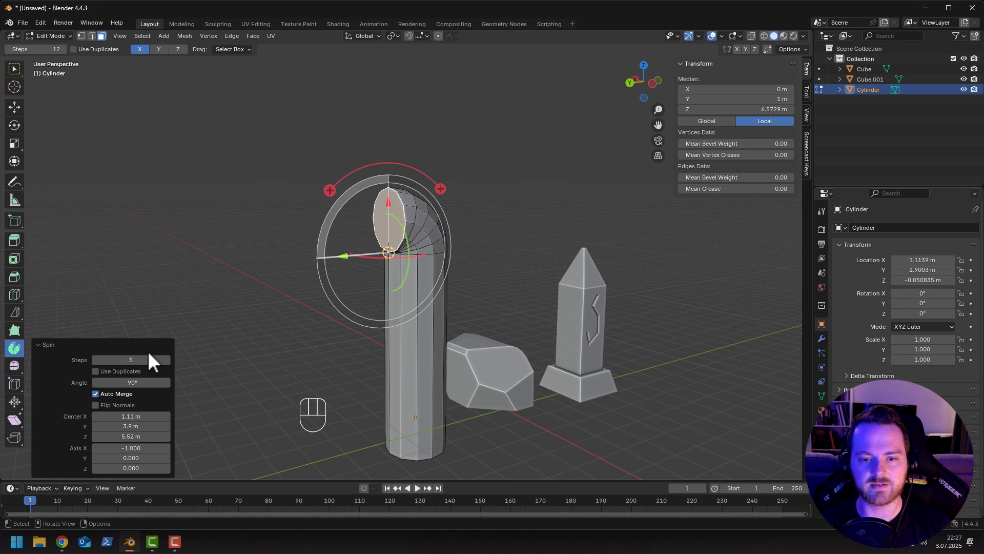
middle_drag(309, 299, 297, 319)
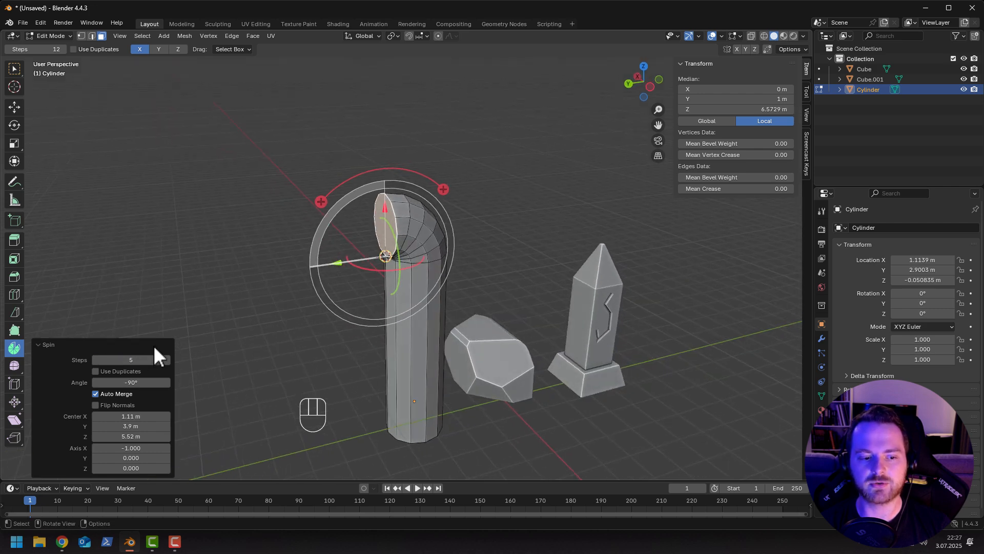
click(95, 359)
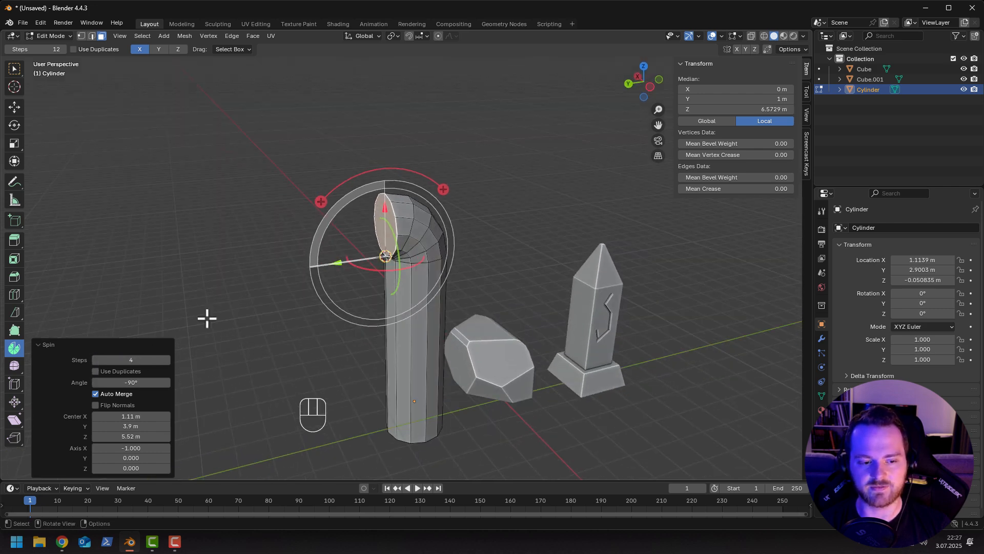
middle_drag(205, 318, 291, 280)
Extrude the bend's end face outward to a local Y of about 5.6 m, and return to Object Mode.
key(w)
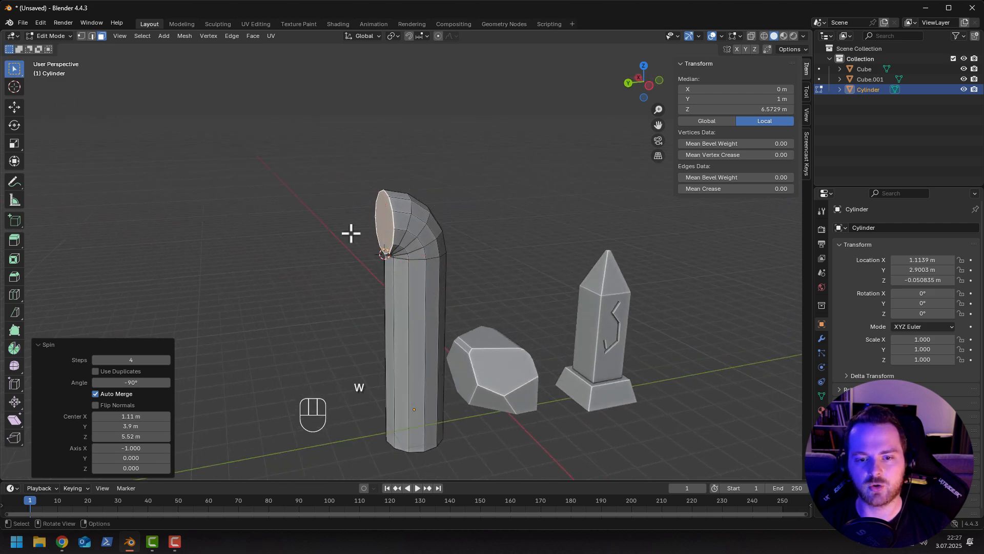
middle_drag(316, 221, 343, 274)
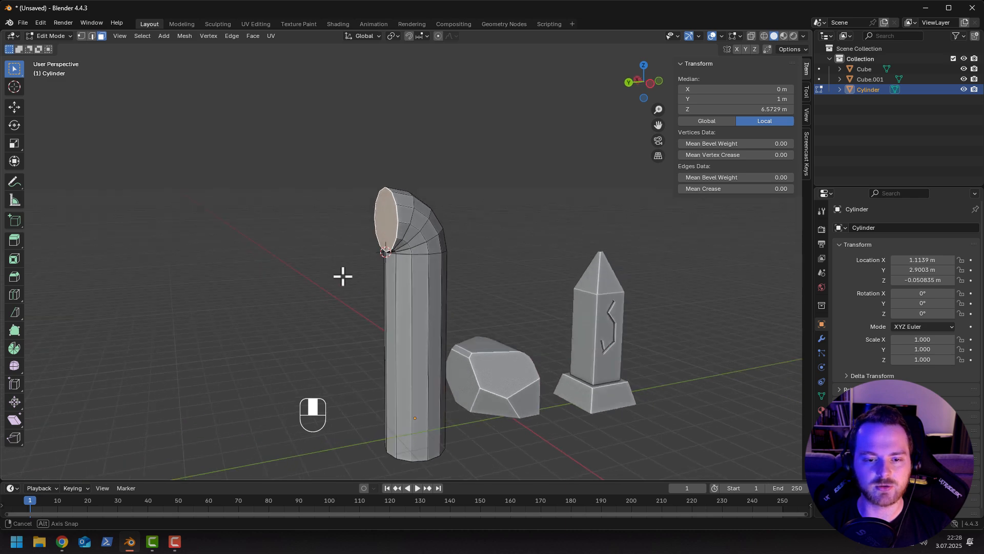
key(e)
click(176, 299)
middle_drag(193, 301, 323, 281)
key(Tab)
middle_drag(410, 281, 141, 240)
middle_drag(348, 262, 342, 282)
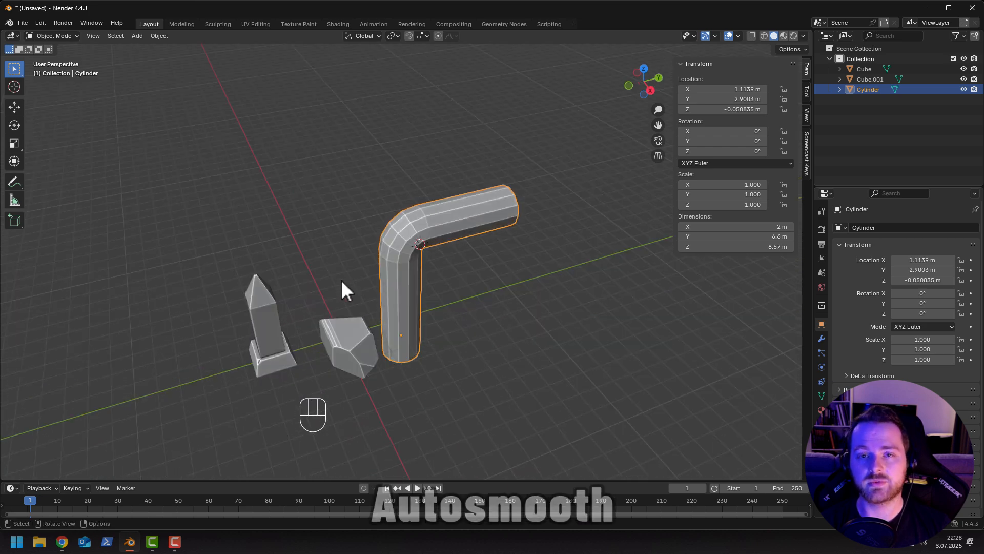
Move the bent pipe about 1.47 m along the global Y axis, away from the rock.
key(g)
key(x)
key(y)
click(365, 268)
scroll(341, 347, up, 3)
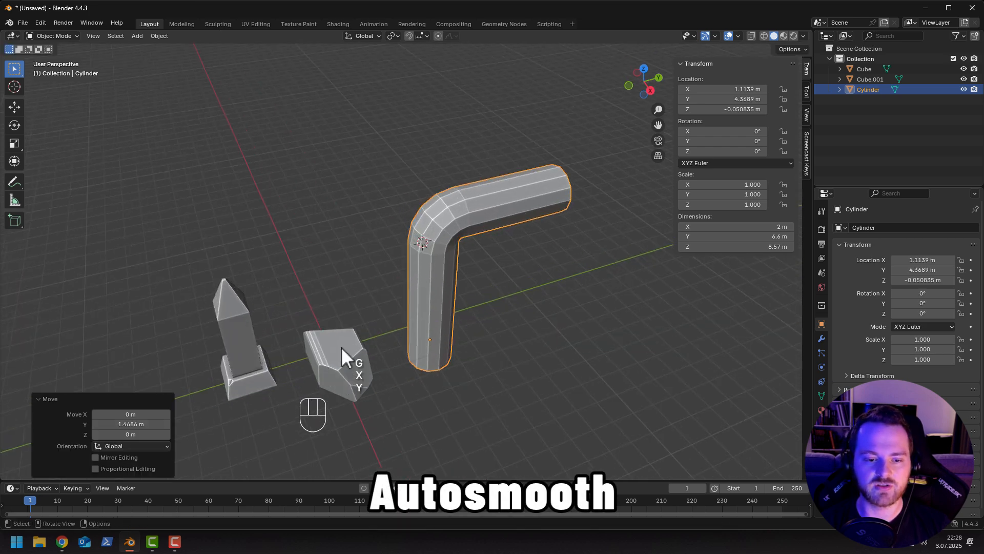
shift+middle_drag(331, 373, 272, 346)
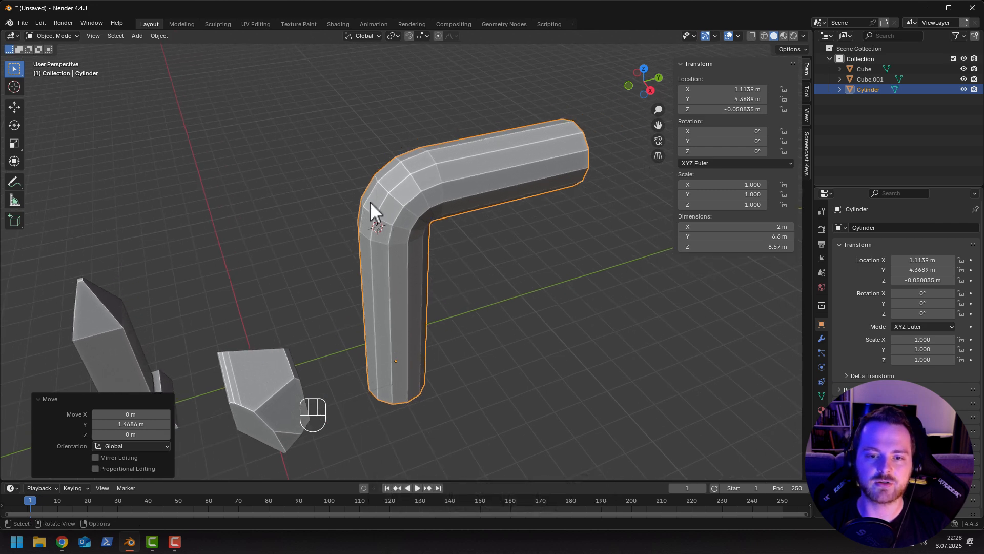
Apply Shade Auto Smooth to the bent pipe with a 30° angle.
middle_drag(404, 211, 413, 186)
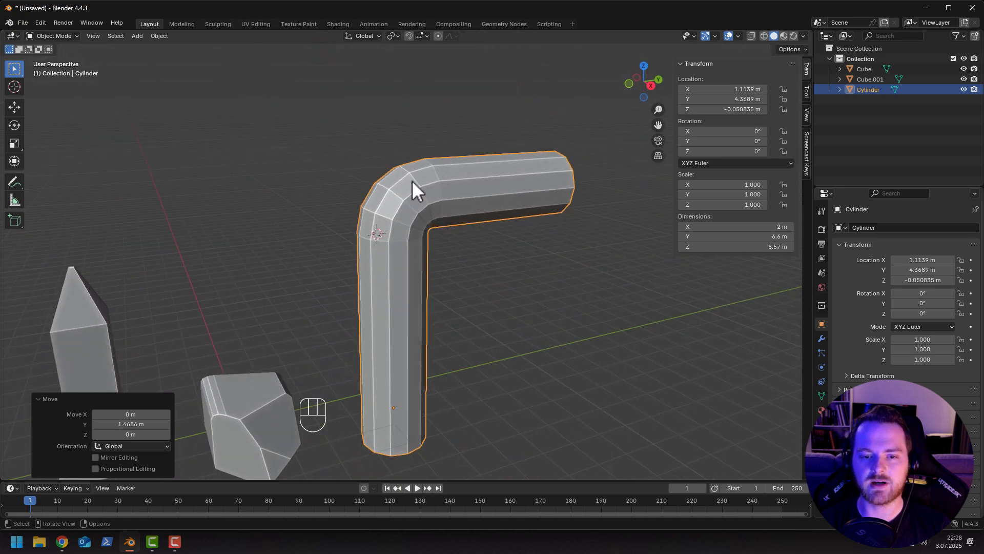
right_click(373, 208)
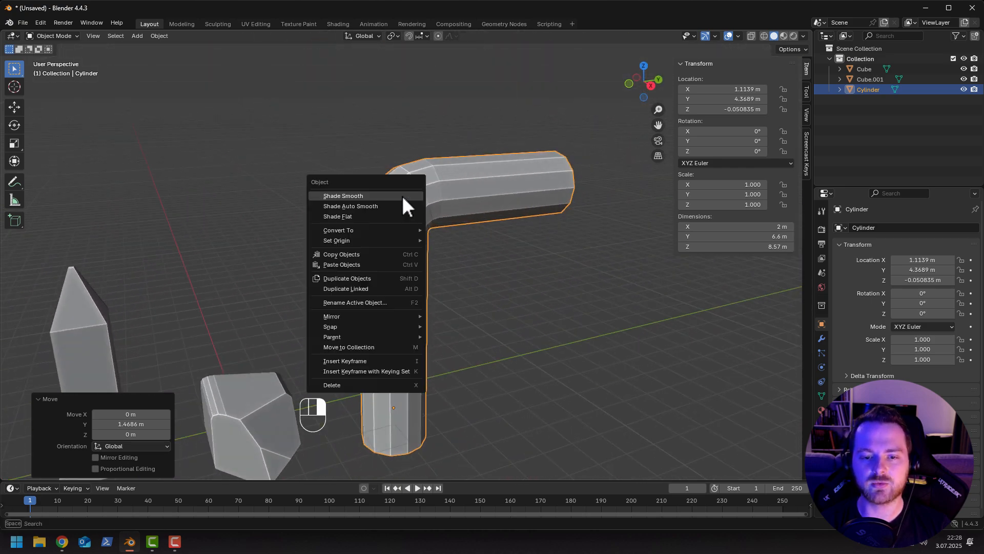
click(372, 207)
middle_drag(361, 215, 323, 239)
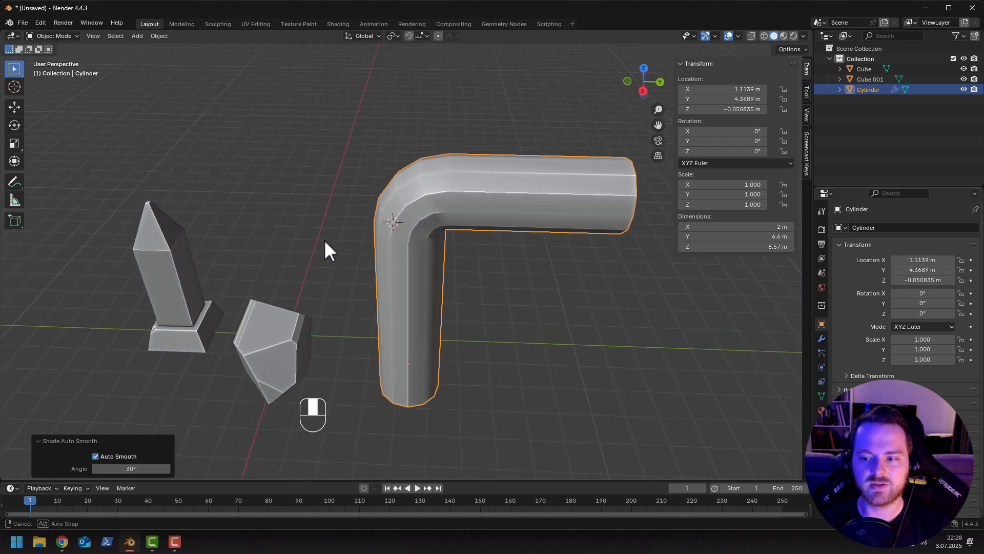
Set the bent pipe's Smooth by Angle modifier to 30.1° and check its shading against the mesh edges.
click(820, 338)
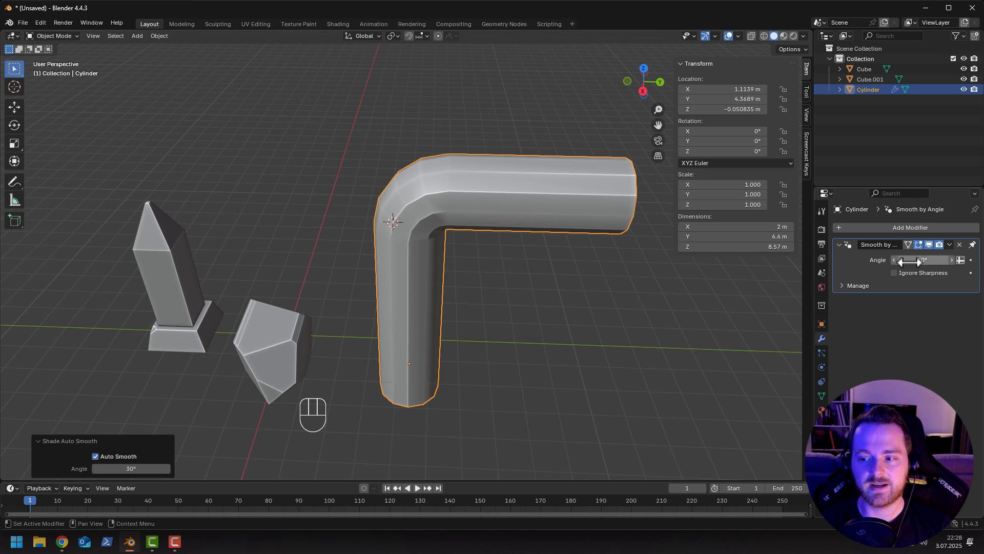
mouse_move(408, 265)
middle_down()
mouse_move(468, 224)
mouse_move(414, 220)
mouse_move(394, 251)
middle_up()
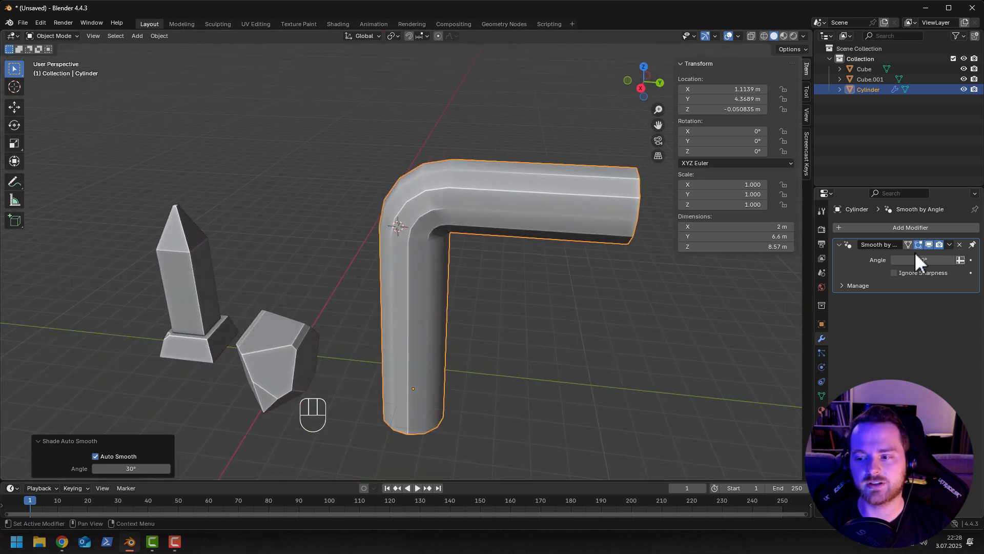
middle_drag(411, 216, 508, 193)
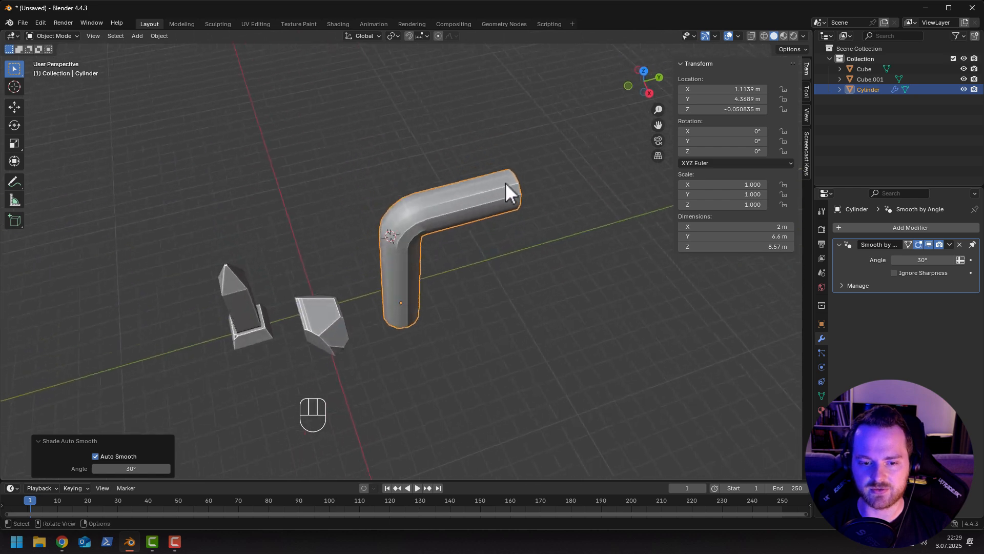
scroll(446, 198, up, 4)
drag(921, 261, 926, 261)
middle_drag(617, 296, 277, 279)
key(Tab)
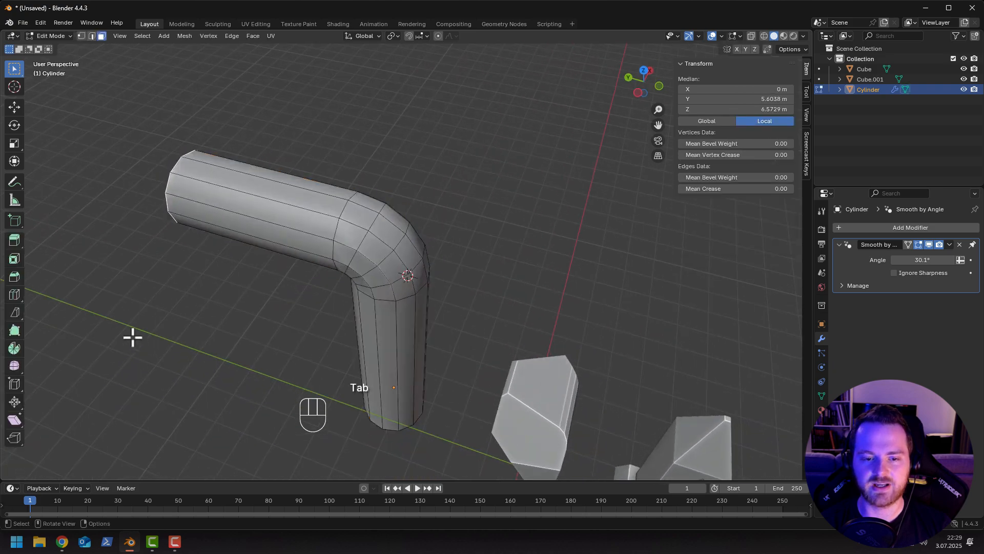
key(Tab)
middle_drag(200, 337, 296, 262)
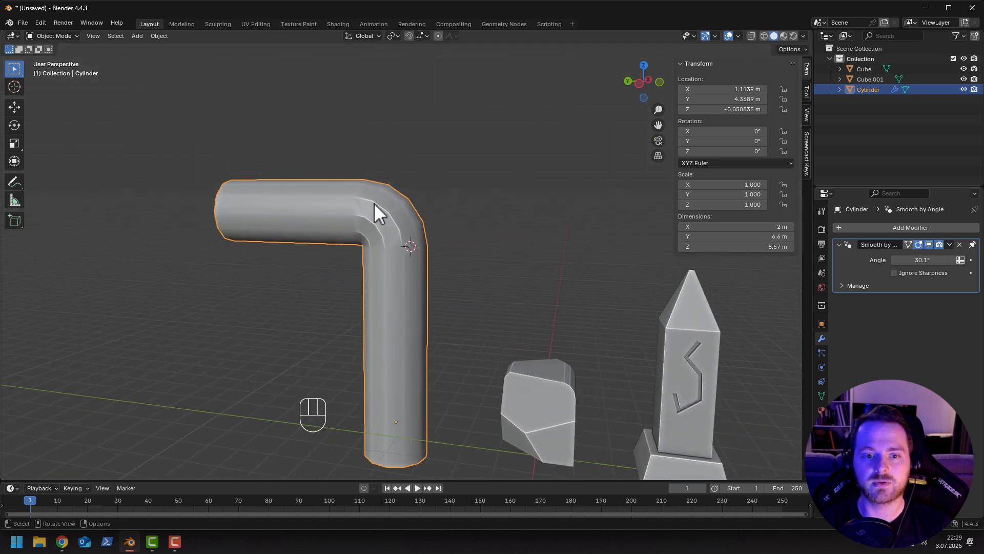
Apply Shade Auto Smooth to the faceted rock and deselect it.
middle_drag(396, 233, 356, 274)
scroll(356, 274, up, 3)
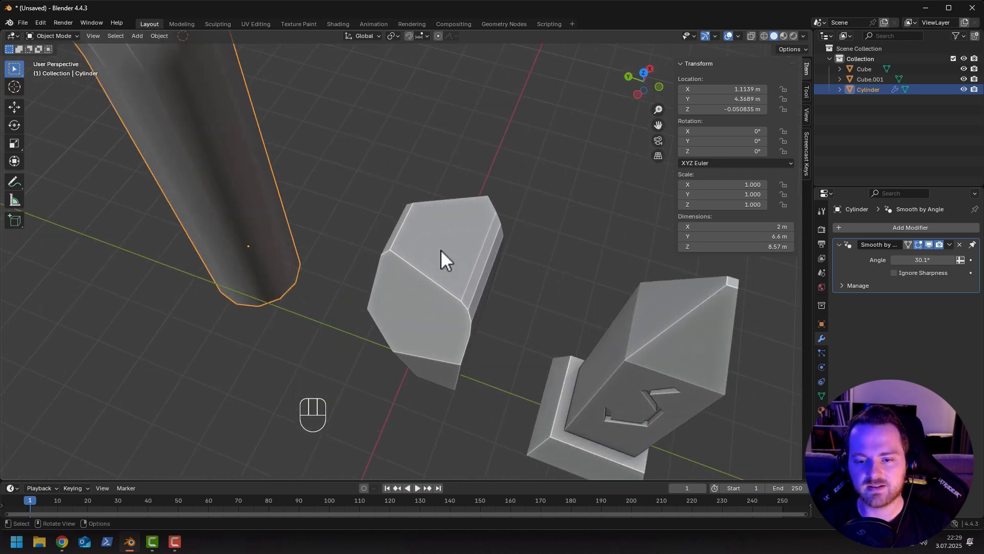
click(458, 262)
right_click(451, 259)
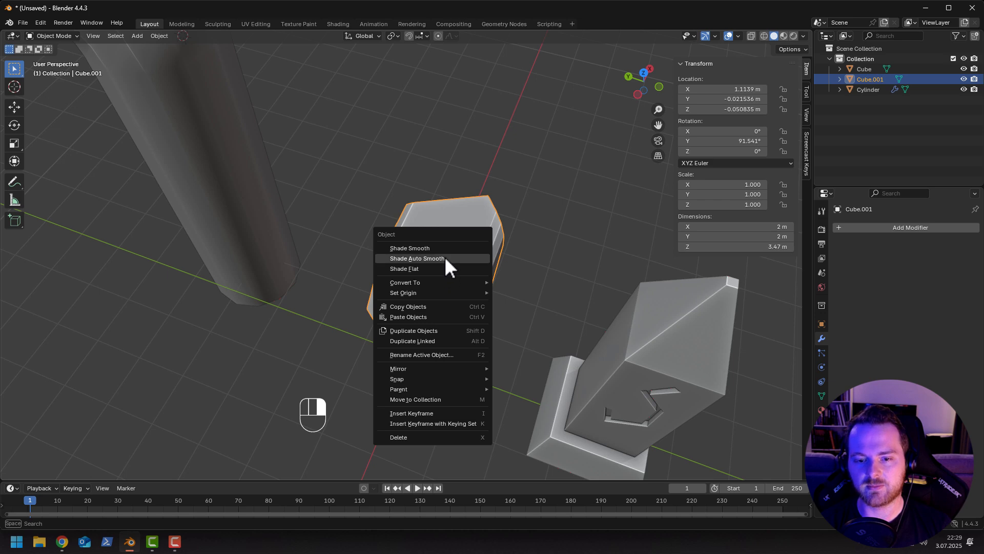
click(445, 256)
middle_drag(444, 257, 341, 281)
click(341, 282)
scroll(394, 340, down, 3)
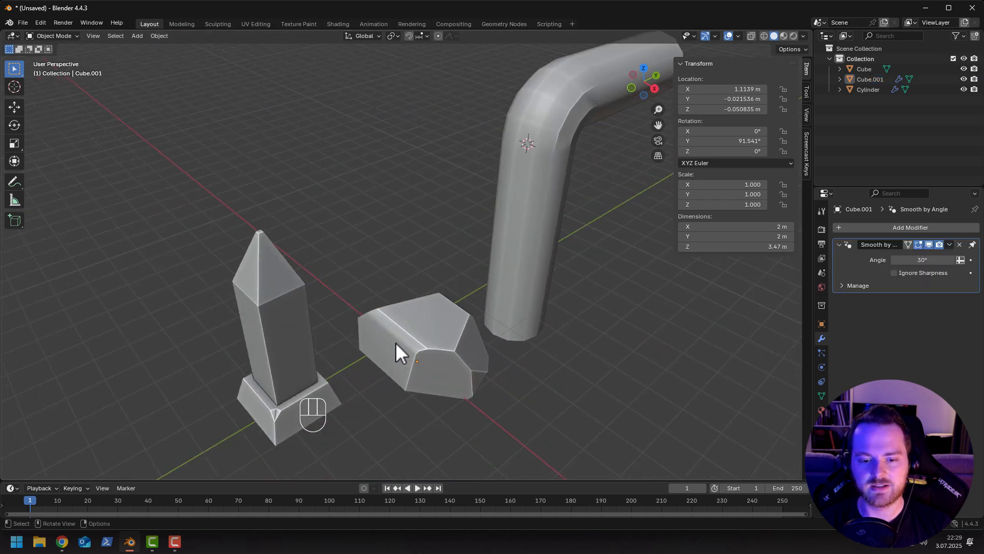
Add a UV sphere with 16 segments and 16 rings, and move it about -2.73 m along the global Y axis.
middle_drag(395, 342, 394, 368)
key(shift+a)
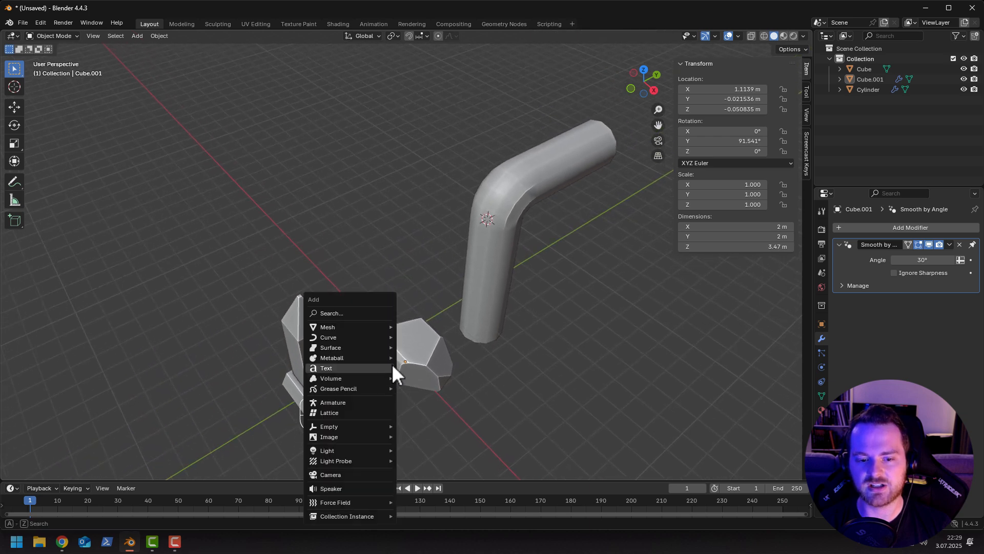
mouse_move(342, 325)
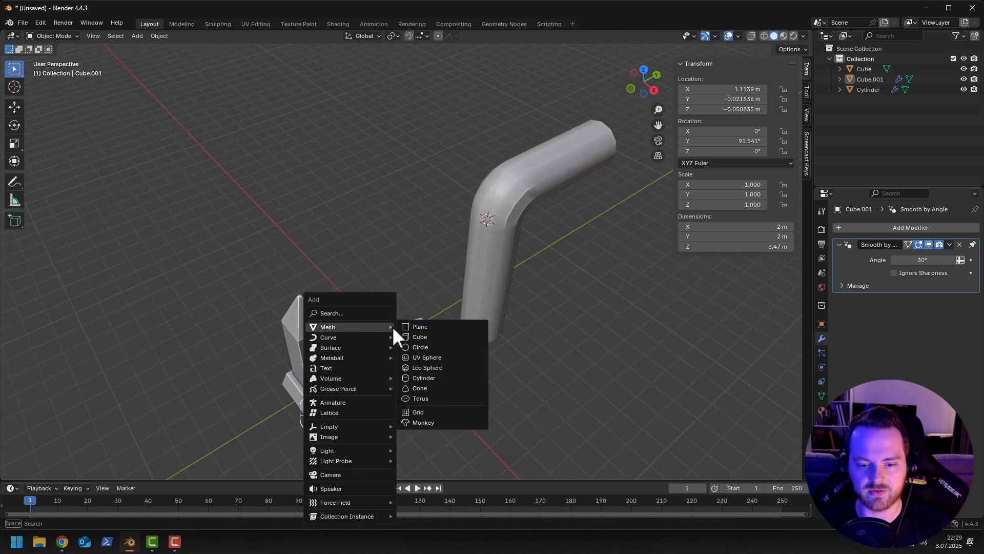
click(429, 359)
key(g)
key(x)
key(y)
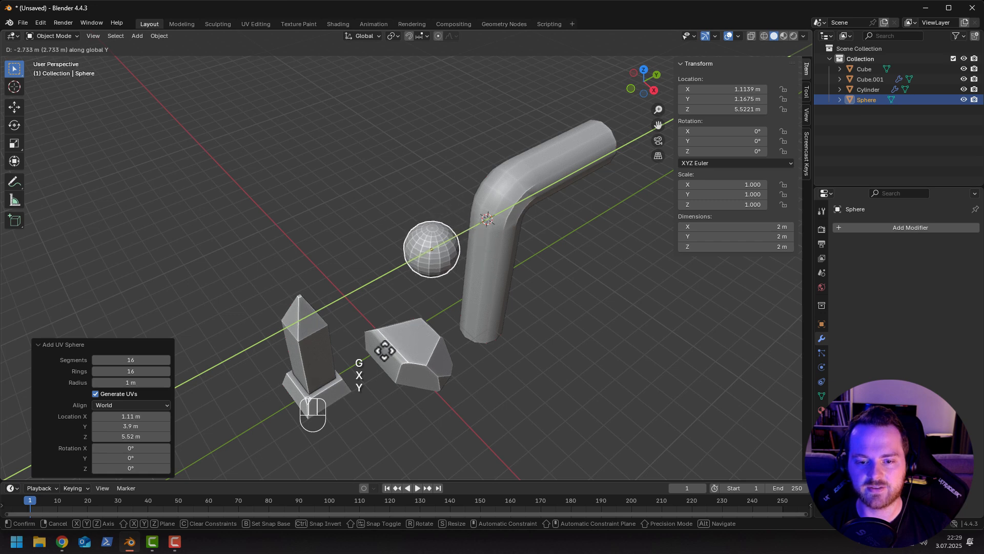
click(432, 253)
Apply Shade Auto Smooth to the sphere and deselect it.
right_click(433, 253)
click(416, 257)
middle_drag(404, 282, 343, 253)
click(342, 252)
scroll(363, 245, up, 4)
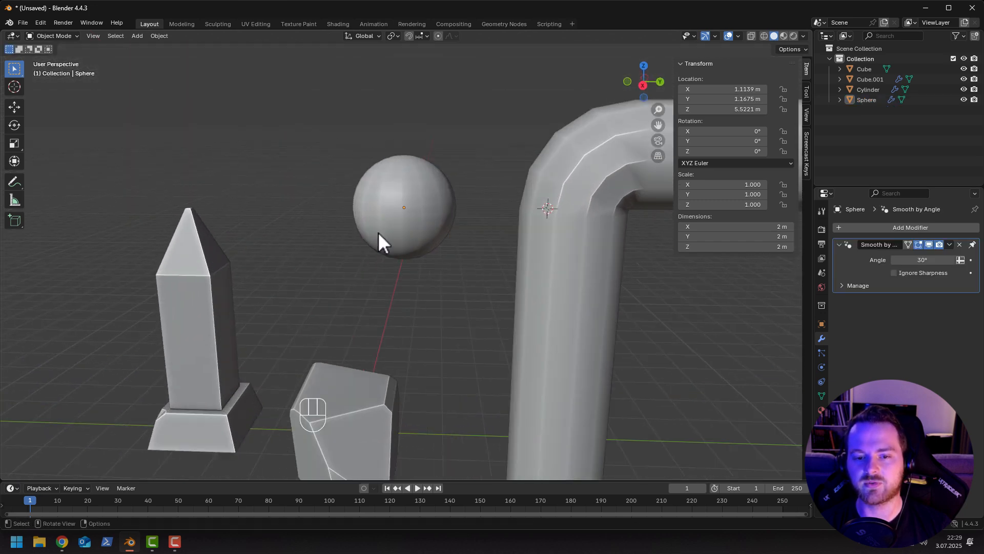
Turn off the viewport's cavity edge highlighting and inspect the smooth-shaded pipe, sphere and rock.
click(802, 37)
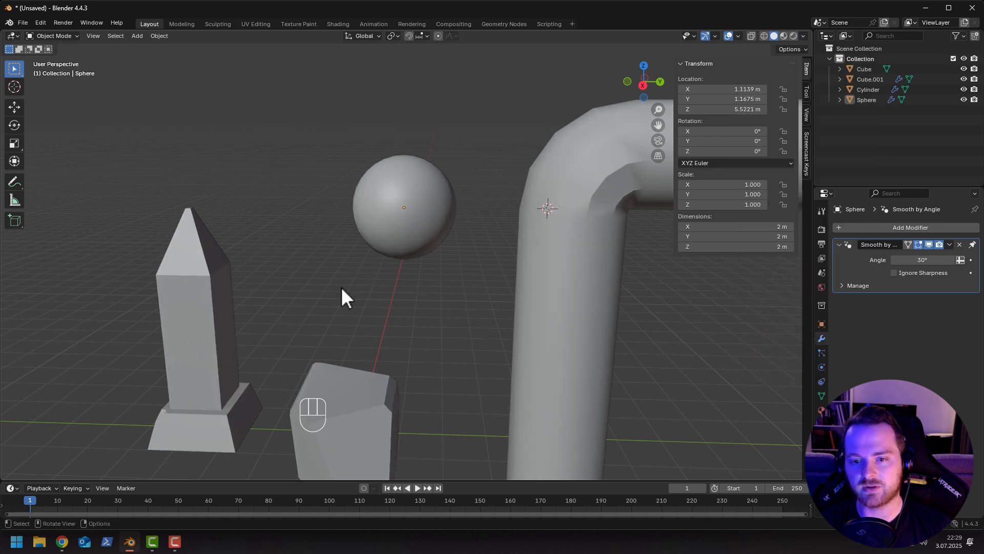
middle_drag(340, 287, 543, 306)
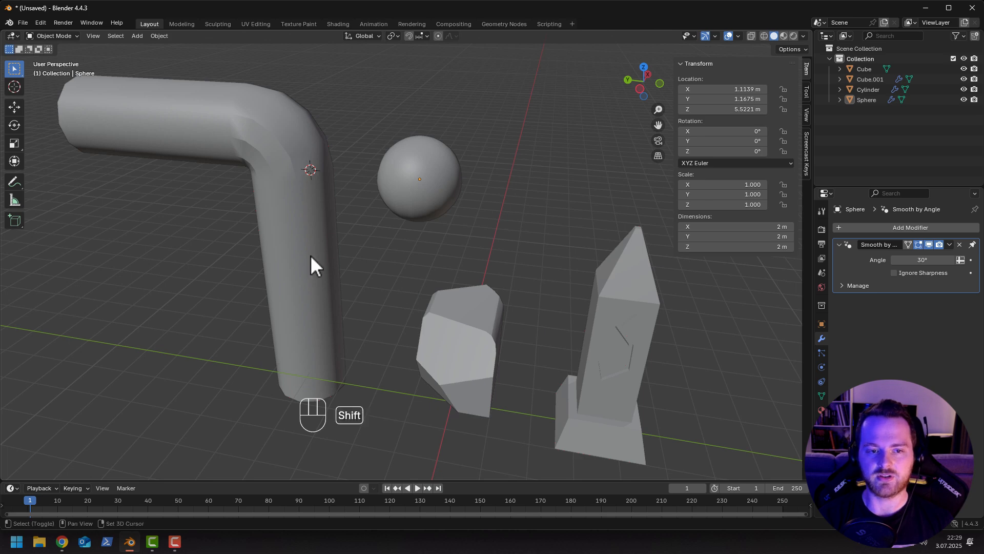
shift+middle_drag(309, 254, 379, 317)
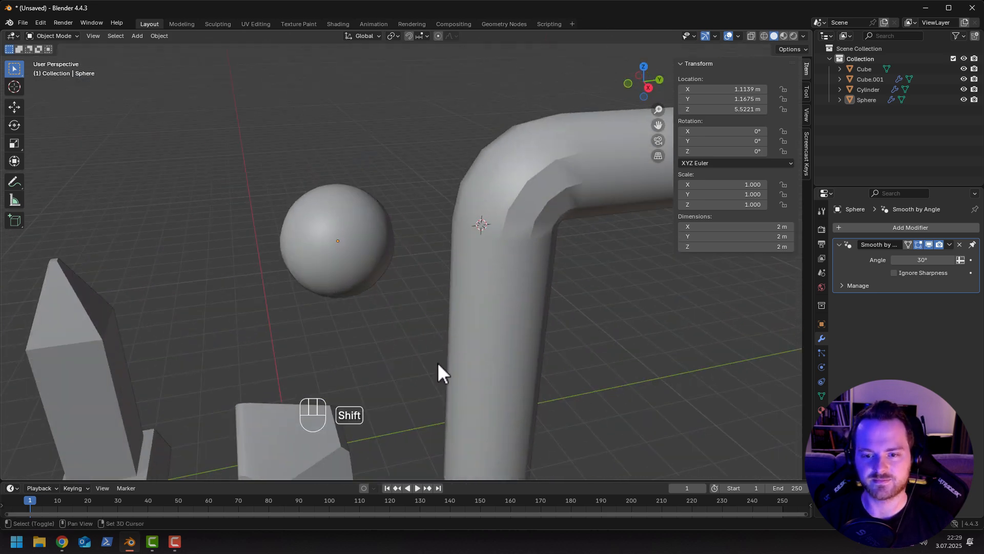
shift+middle_drag(438, 362, 426, 313)
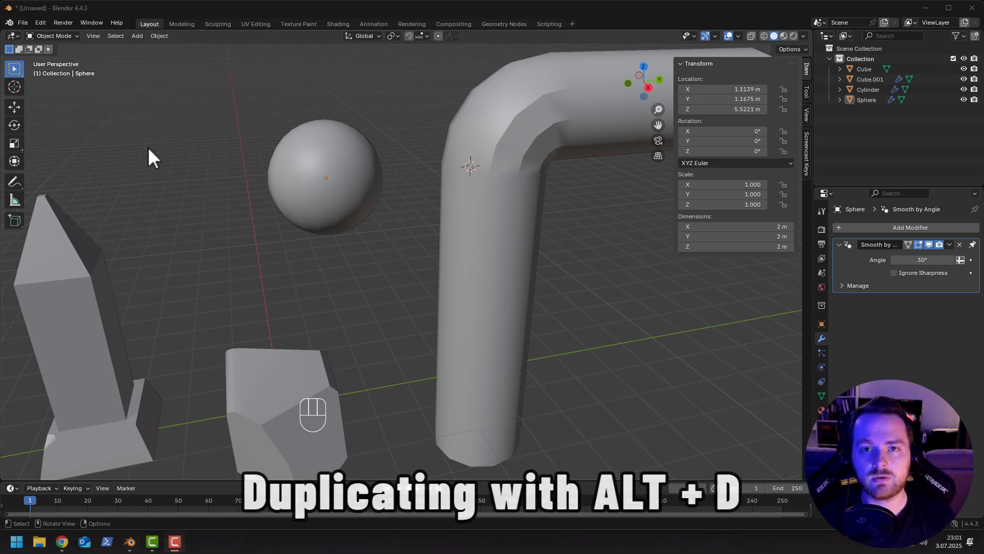
Duplicate the engraved obelisk as an independent copy and move it about -2.70 m along the global Y axis.
middle_drag(149, 147, 323, 226)
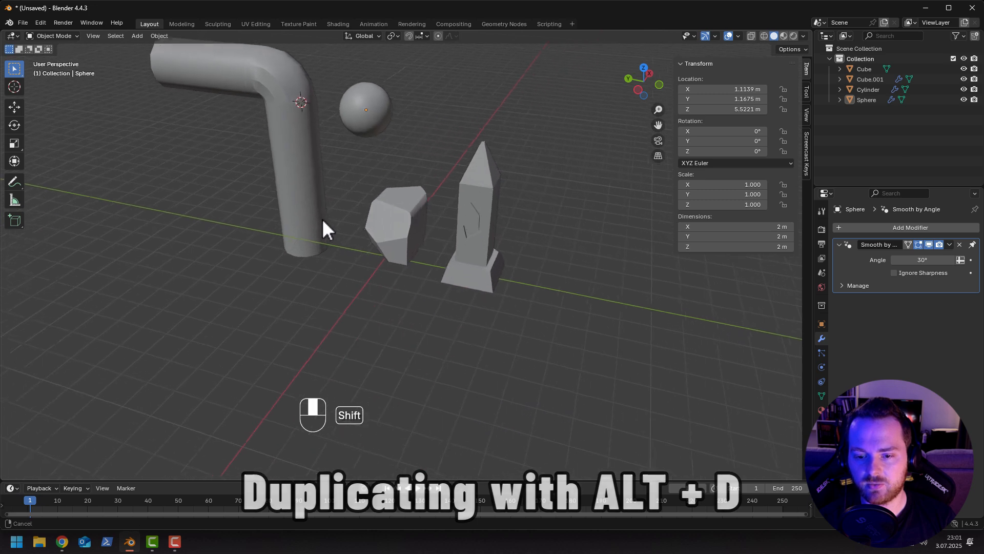
click(461, 233)
shift+middle_drag(381, 265, 298, 287)
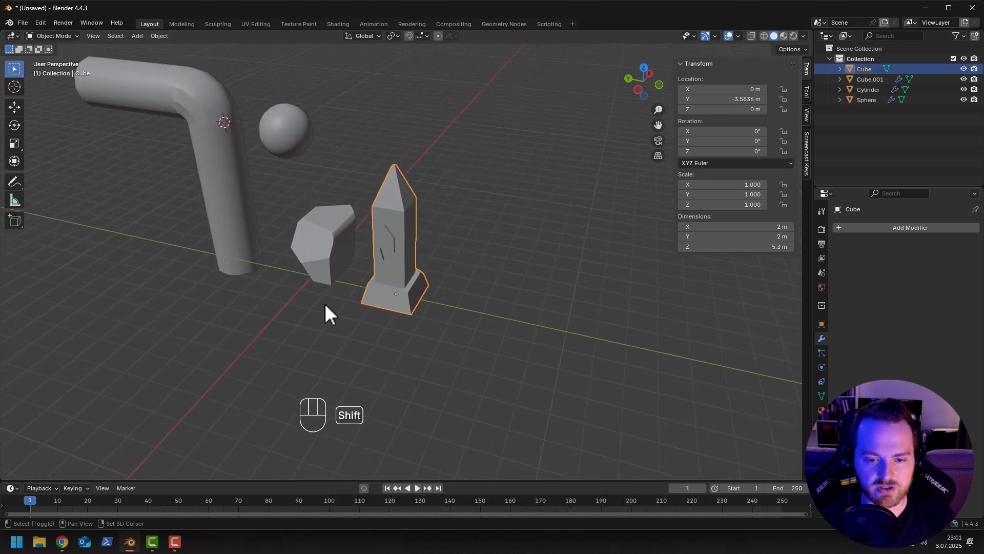
key(shift+d)
key(x)
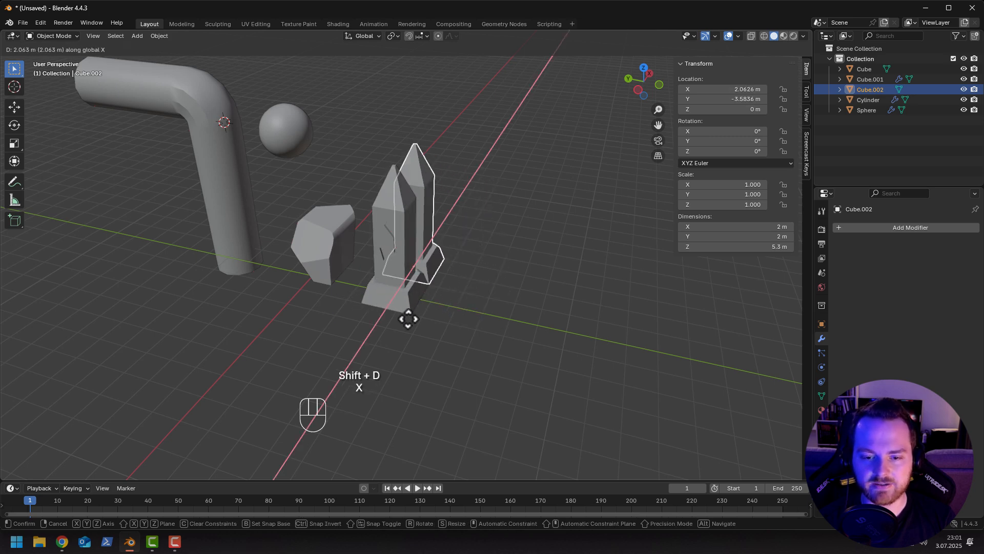
key(t)
key(y)
click(393, 318)
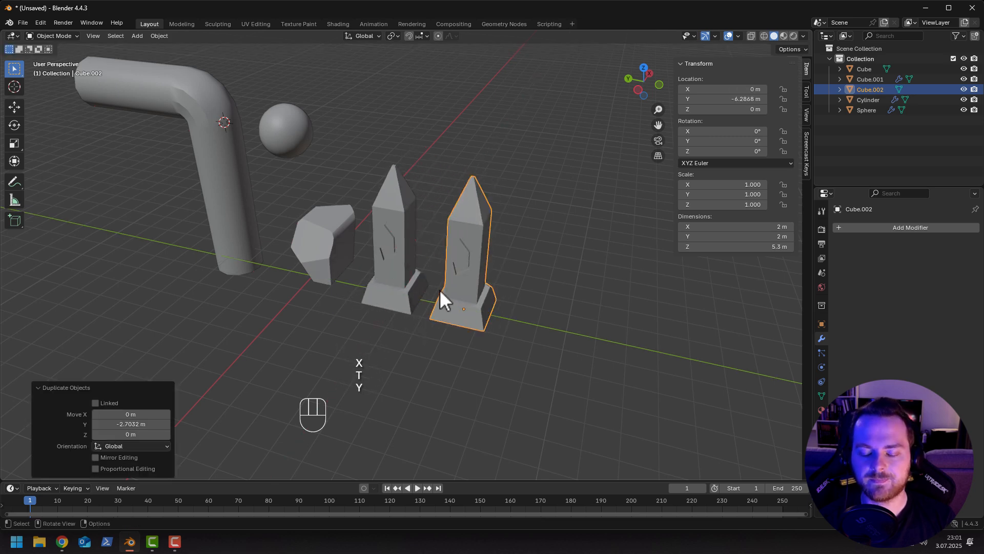
Lower the small top face of the obelisk copy by about 0.7 m along the global Z axis in Edit Mode.
shift+middle_drag(439, 289, 414, 320)
key(Tab)
scroll(415, 321, up, 5)
key(1)
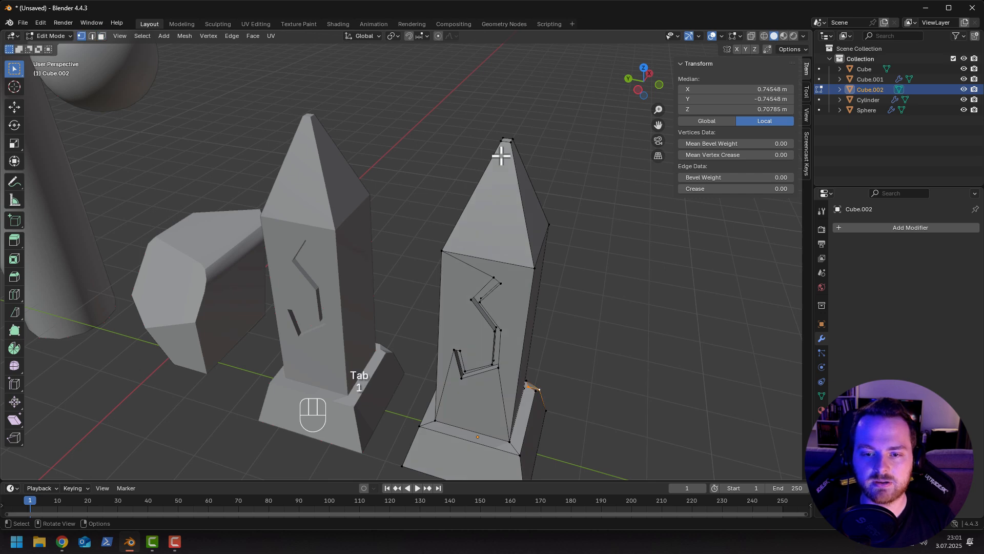
click(508, 141)
key(3)
key(g)
key(z)
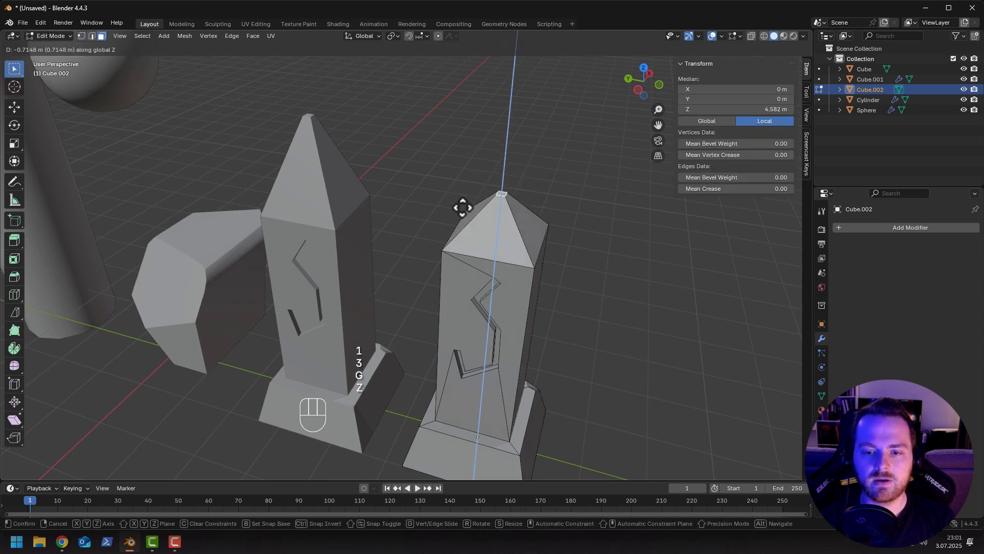
click(456, 229)
middle_drag(405, 300, 400, 277)
key(Tab)
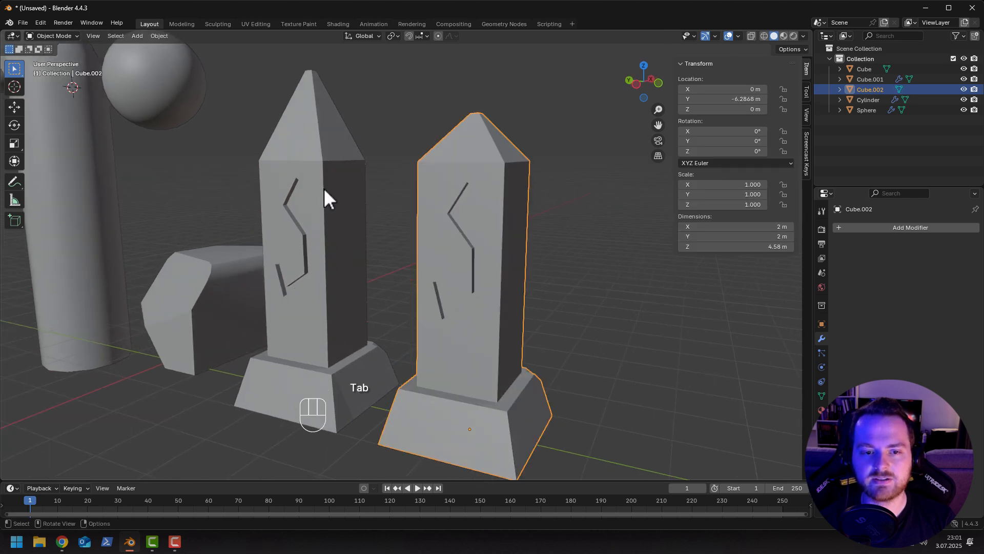
Create a linked duplicate of the original obelisk and move it about -5.52 m along the global Y axis.
middle_drag(362, 182, 350, 139)
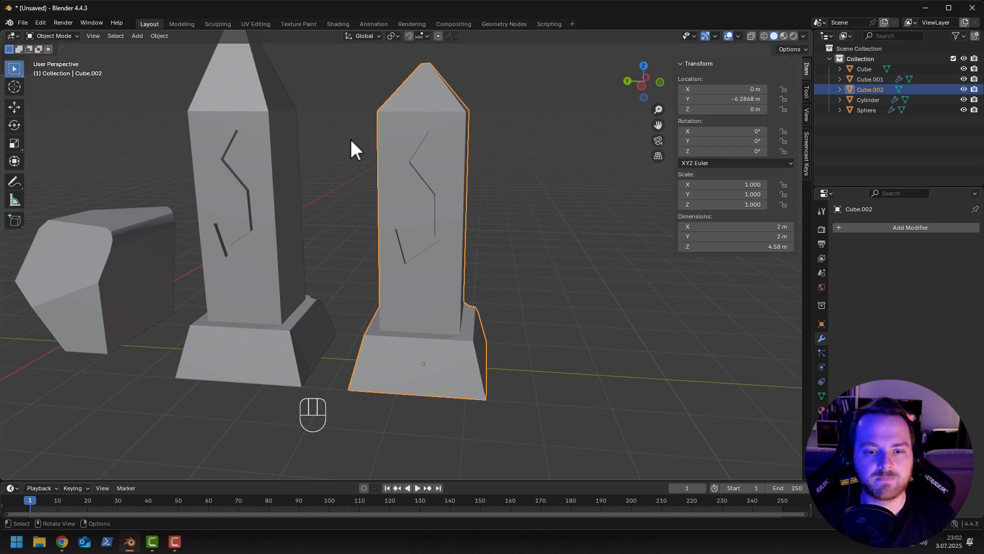
scroll(349, 139, down, 2)
middle_drag(359, 148, 361, 150)
click(313, 213)
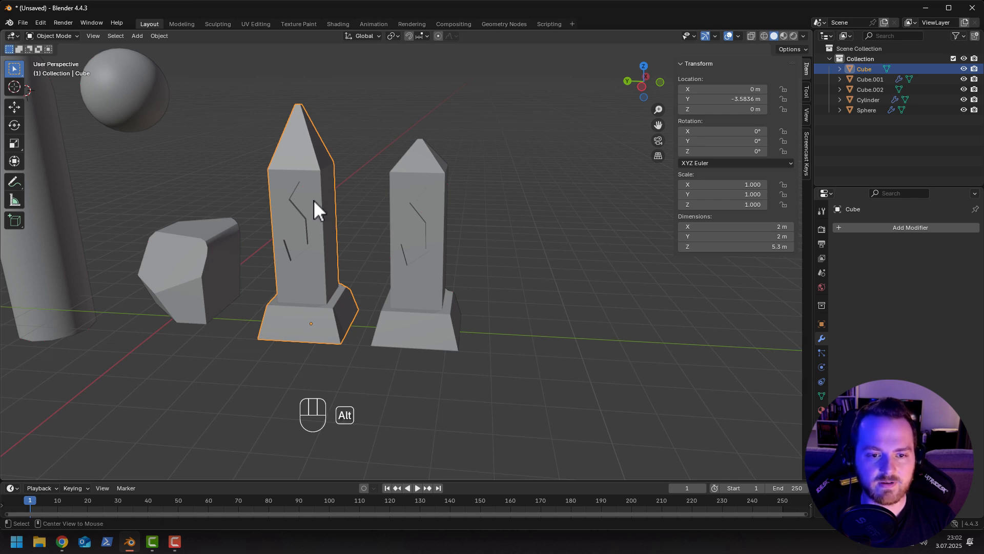
key(alt+d)
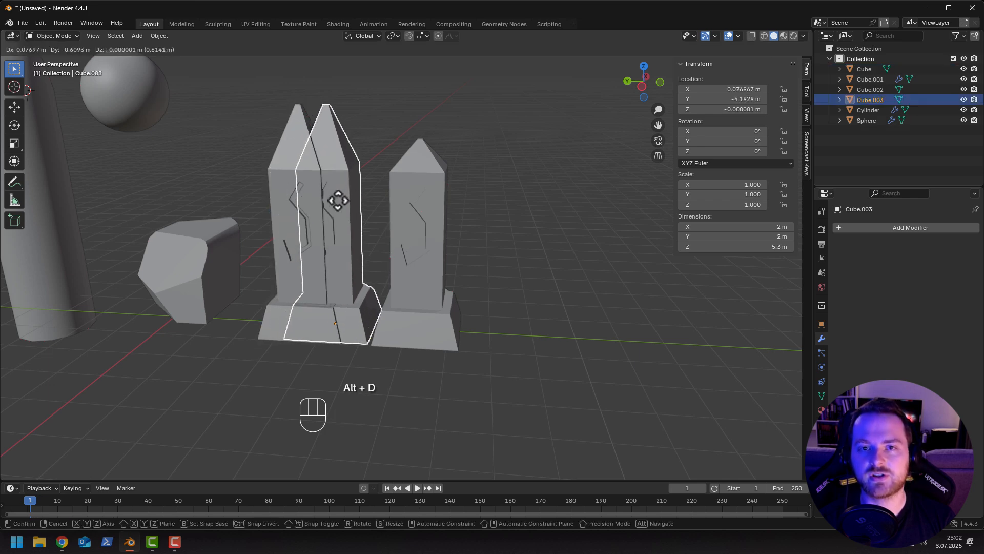
key(x)
key(y)
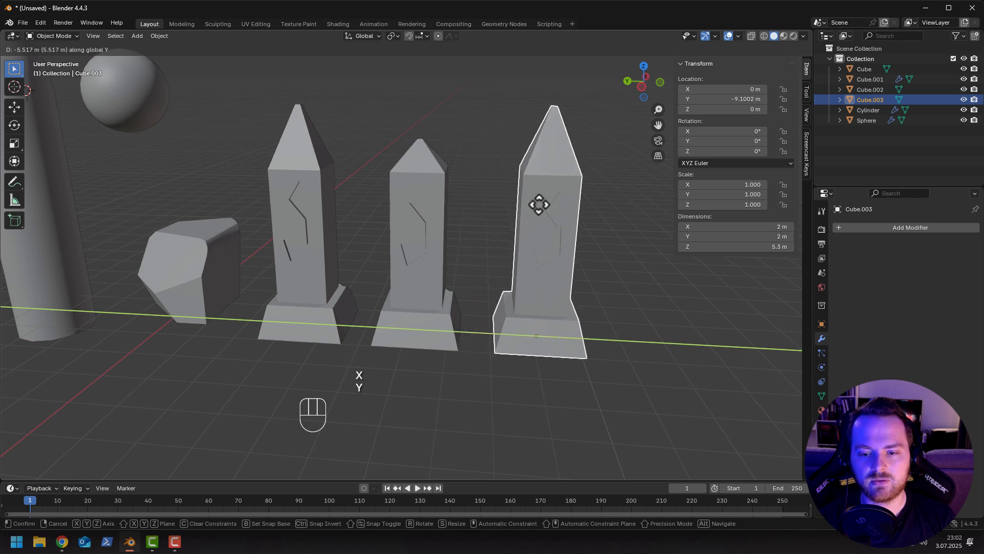
click(538, 204)
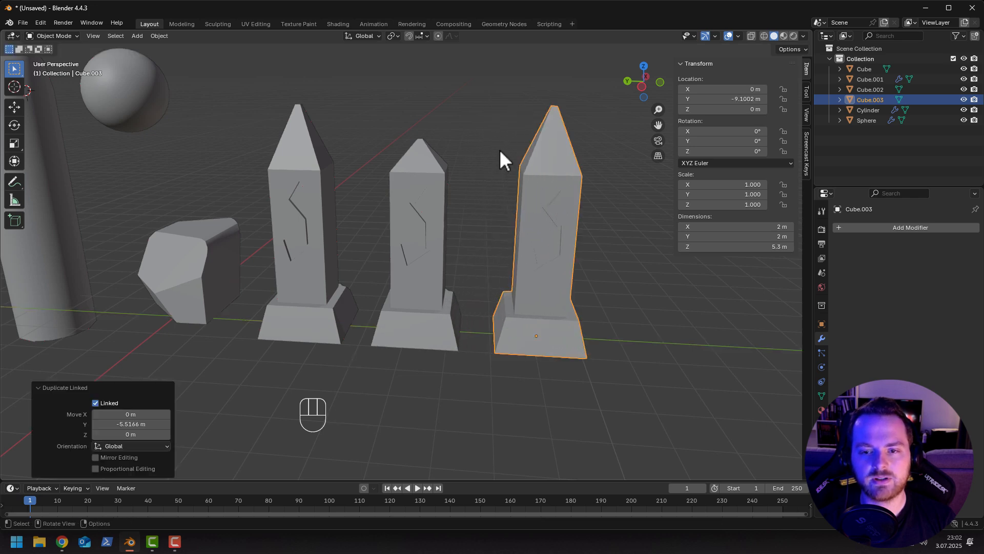
Move the linked obelisk's top face freely by about -0.08 m in X, -0.41 m in Y and -0.57 m in Z.
key(Tab)
middle_drag(501, 149, 420, 230)
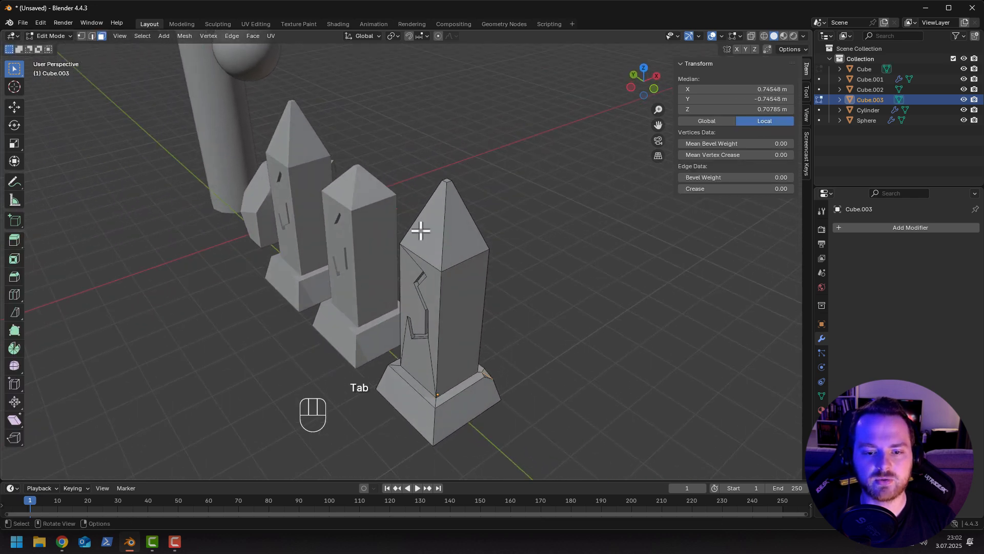
scroll(449, 199, up, 3)
key(3)
click(483, 119)
key(g)
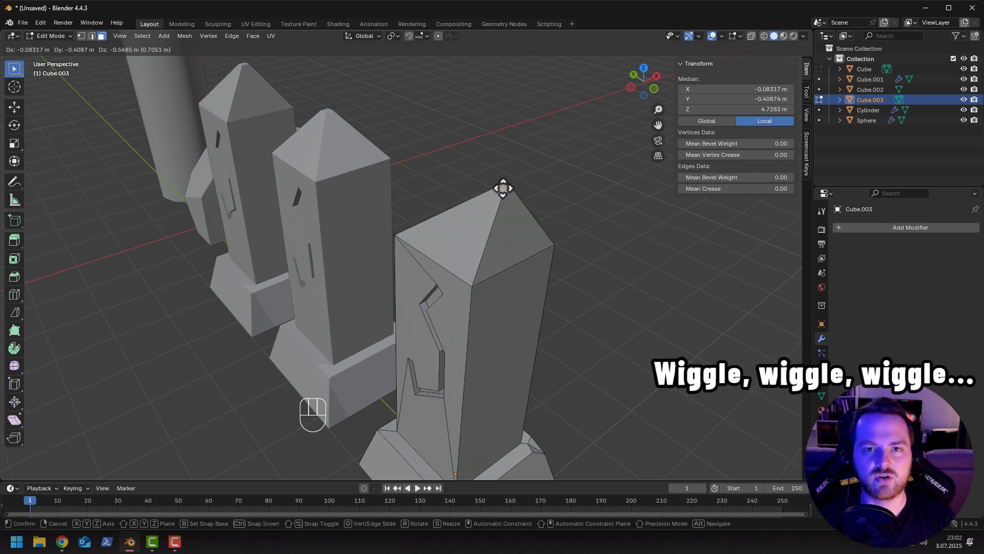
click(503, 188)
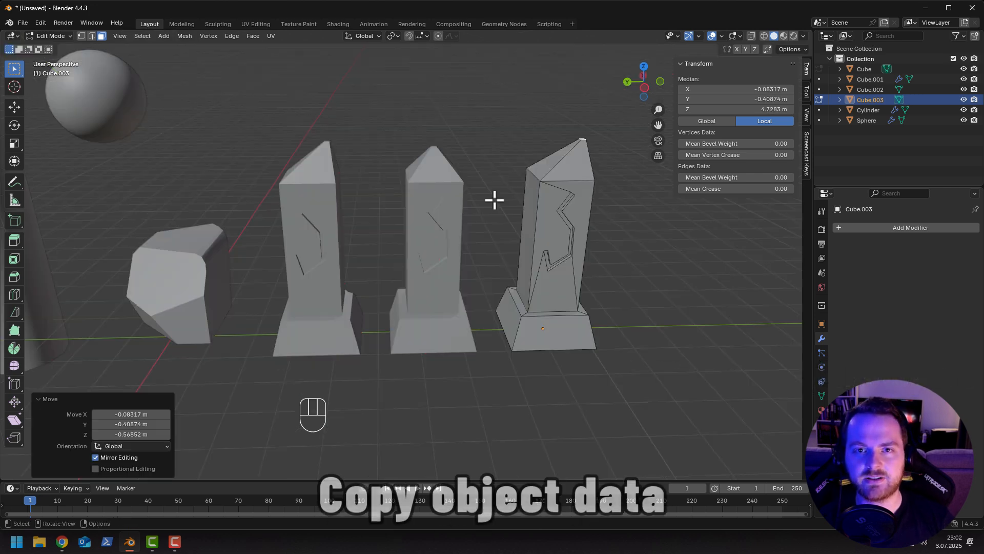
key(Tab)
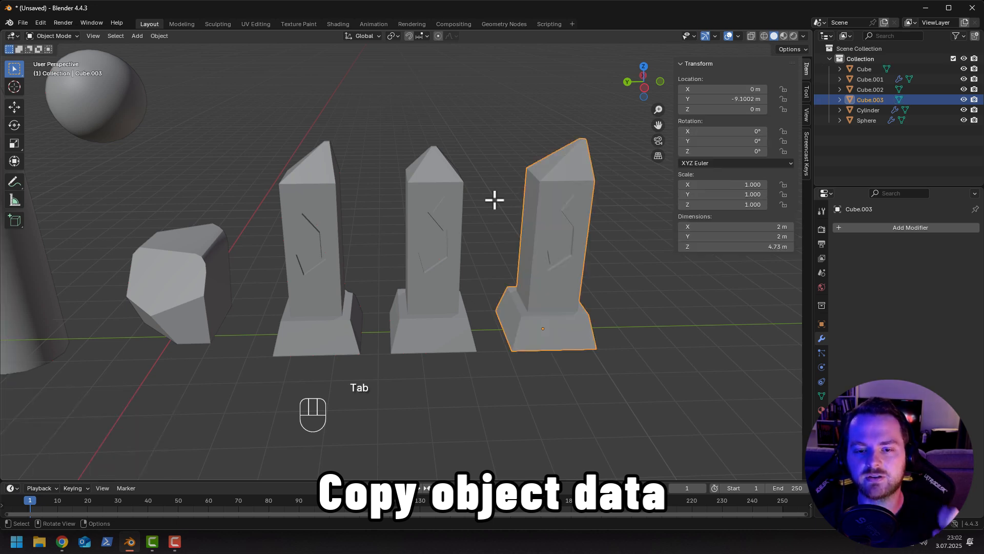
Apply Link Object Data to the independent middle obelisk, using the linked duplicate as the active source object.
click(444, 288)
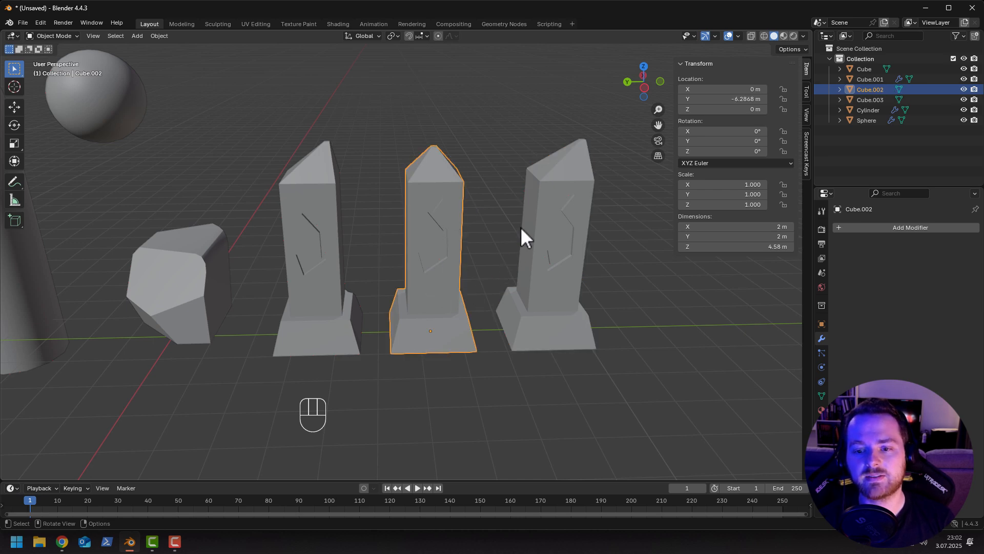
click(526, 297)
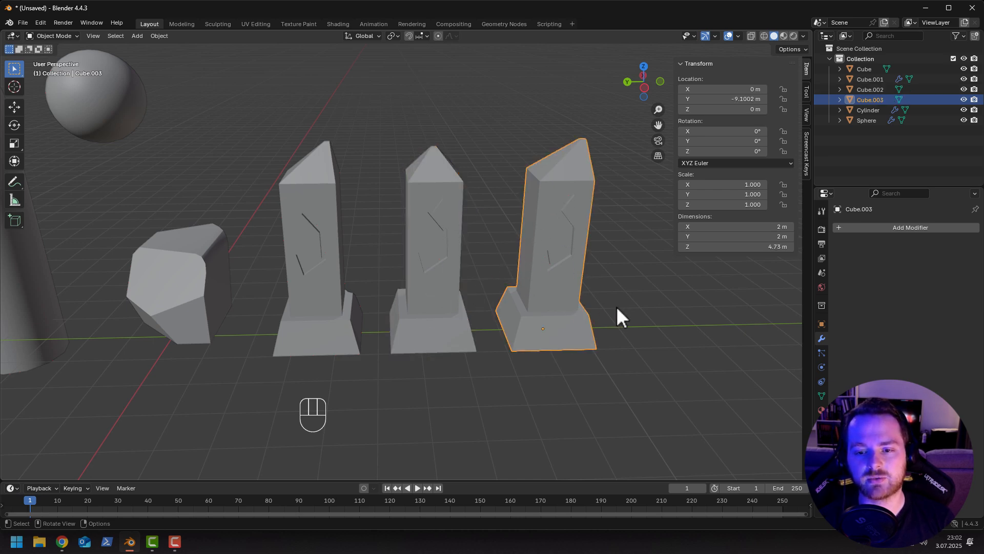
shift+middle_drag(616, 306, 514, 293)
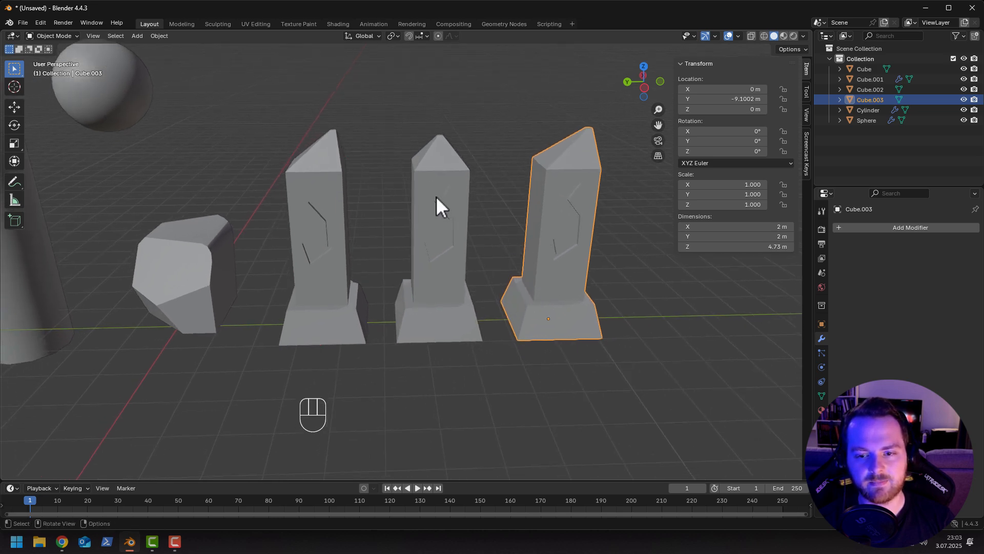
shift+click(454, 193)
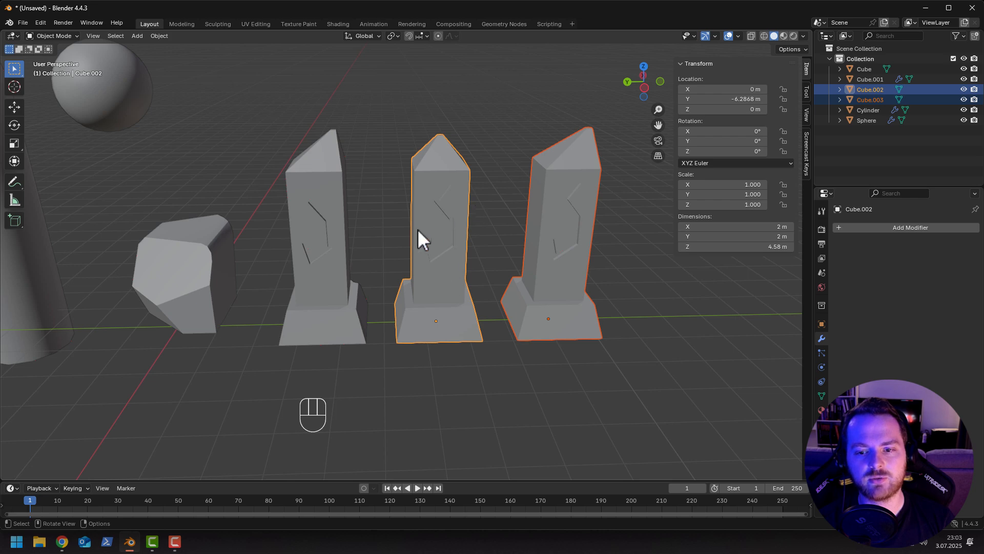
shift+click(544, 201)
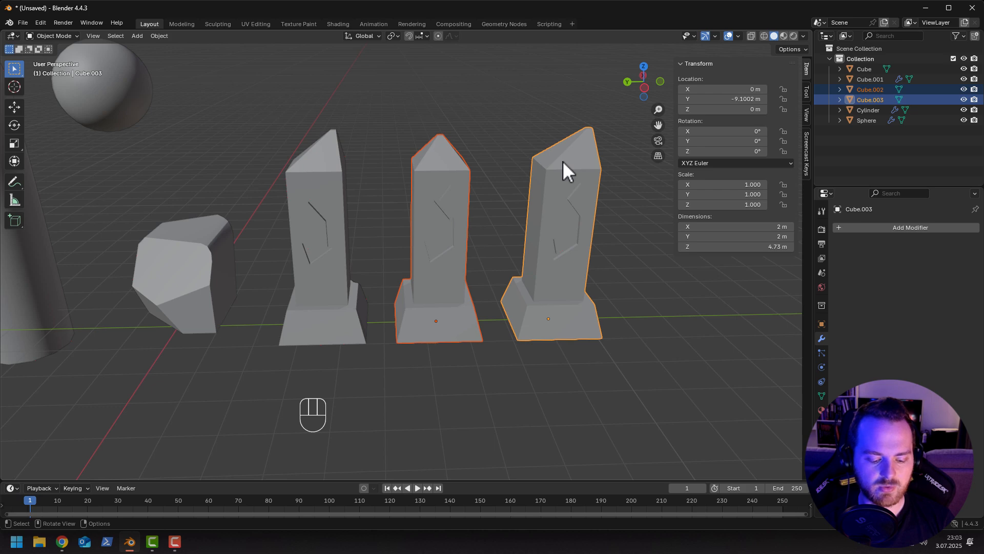
key(ctrl+l)
mouse_move(562, 161)
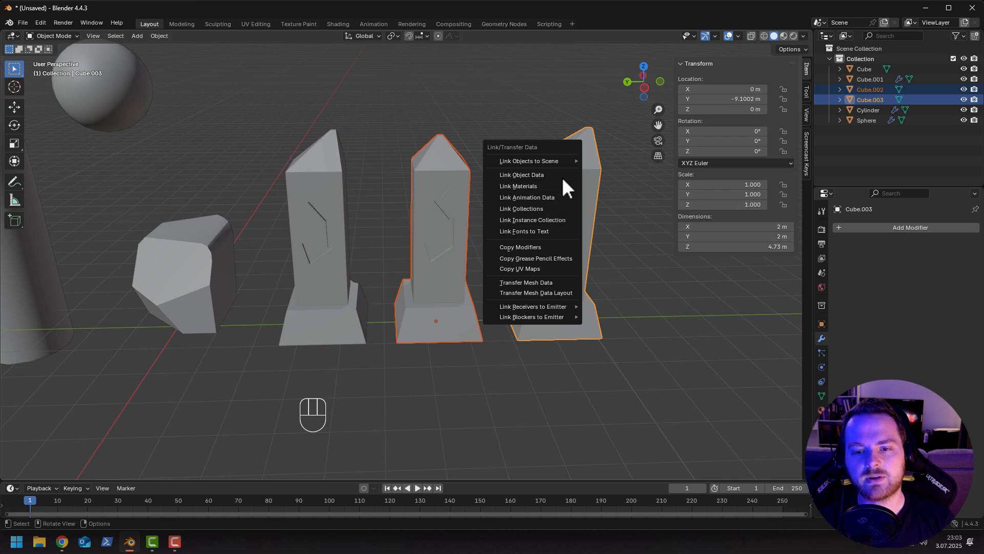
click(527, 176)
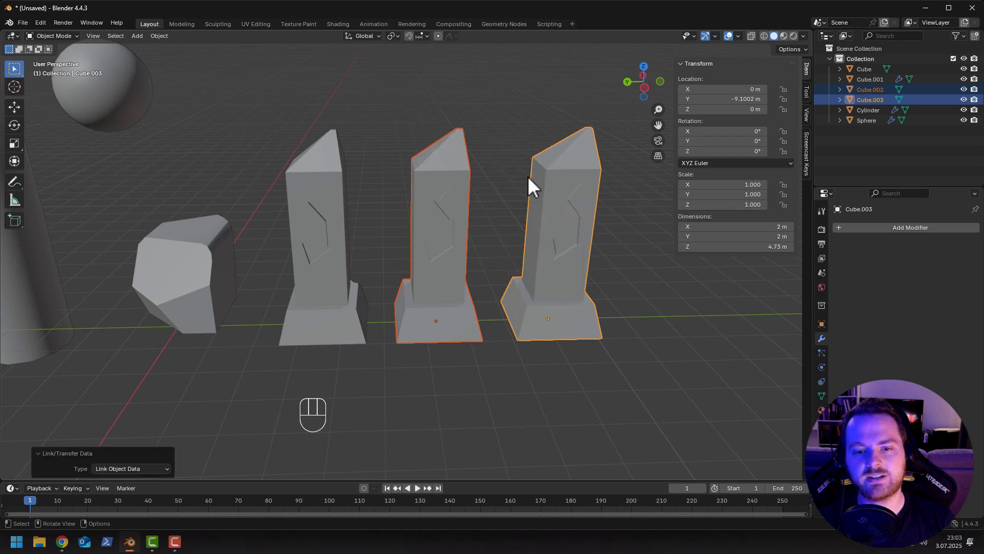
Try to move the top face of the outermost linked obelisk in Edit Mode.
click(447, 255)
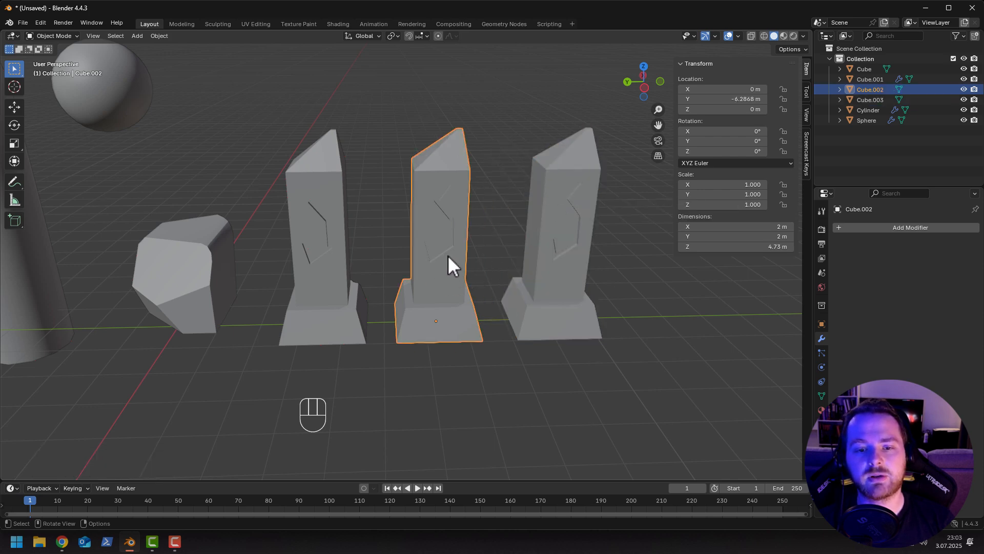
click(533, 264)
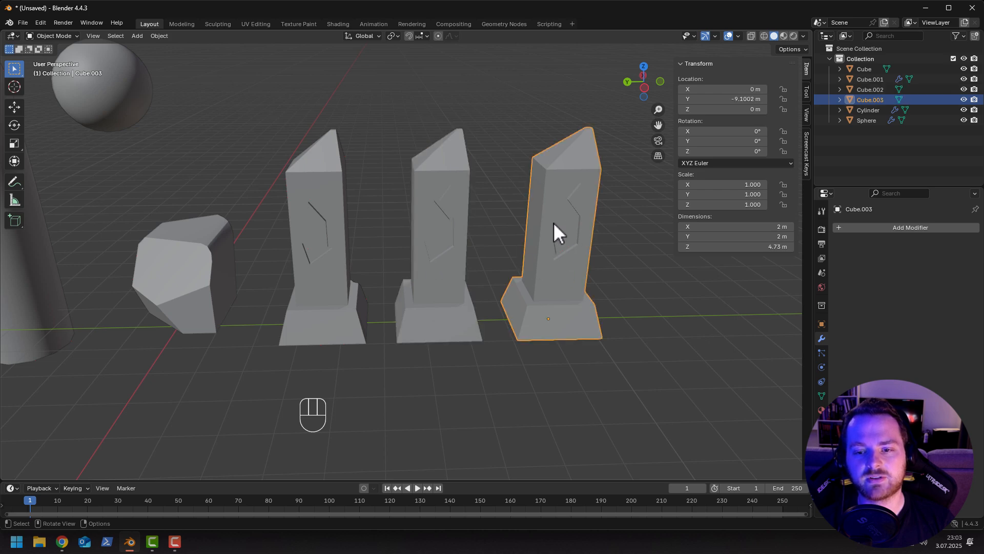
key(Tab)
key(g)
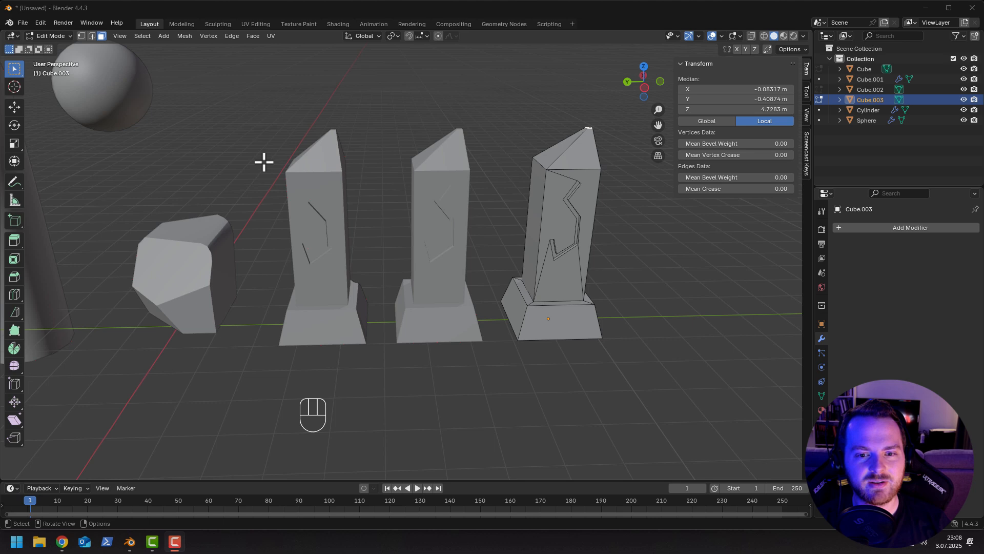
Return to Object Mode and delete all objects in the scene.
scroll(264, 162, down, 5)
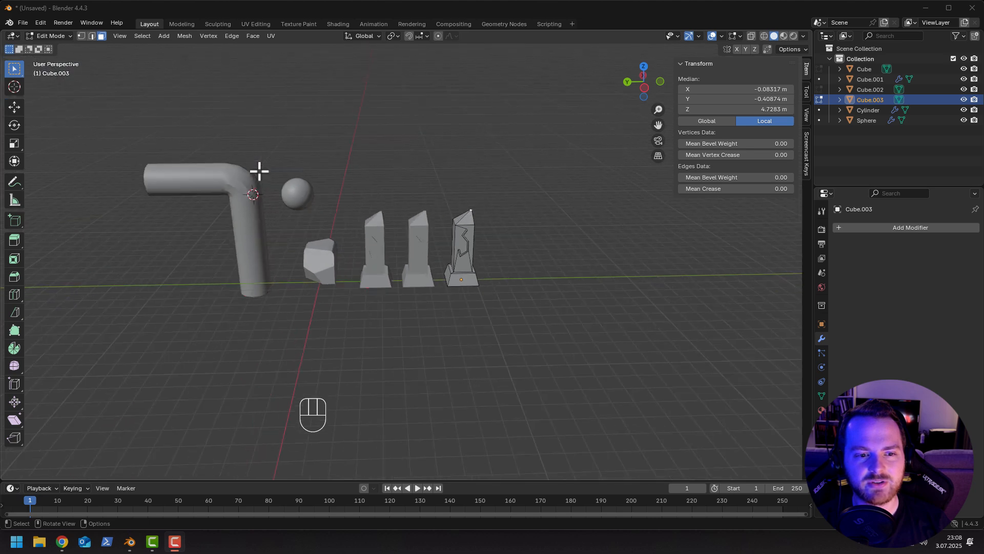
click(326, 177)
key(Tab)
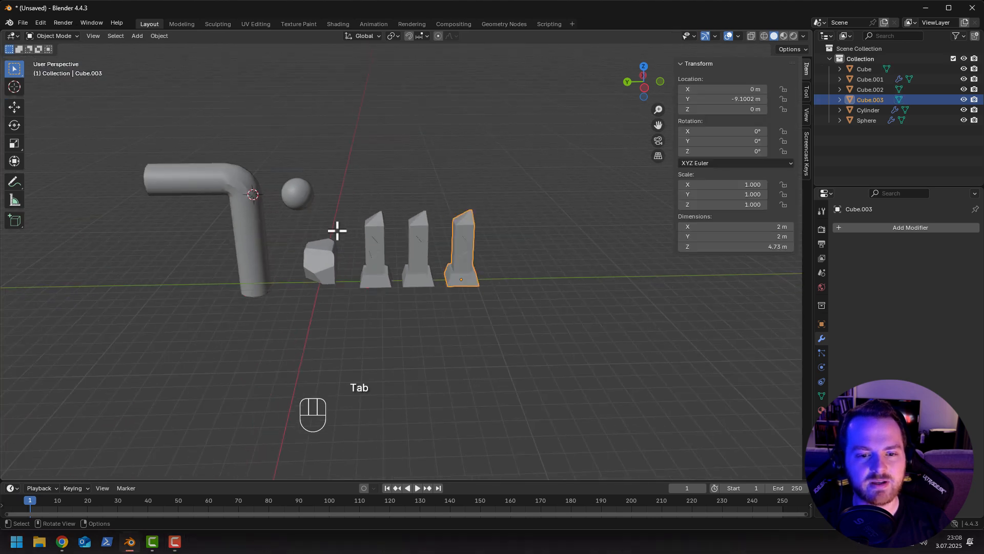
key(a)
key(x)
click(333, 229)
Reset the 3D cursor to the world origin and add a 2 m cube there.
middle_drag(339, 232, 397, 255)
key(shift+s)
click(272, 300)
scroll(328, 315, up, 3)
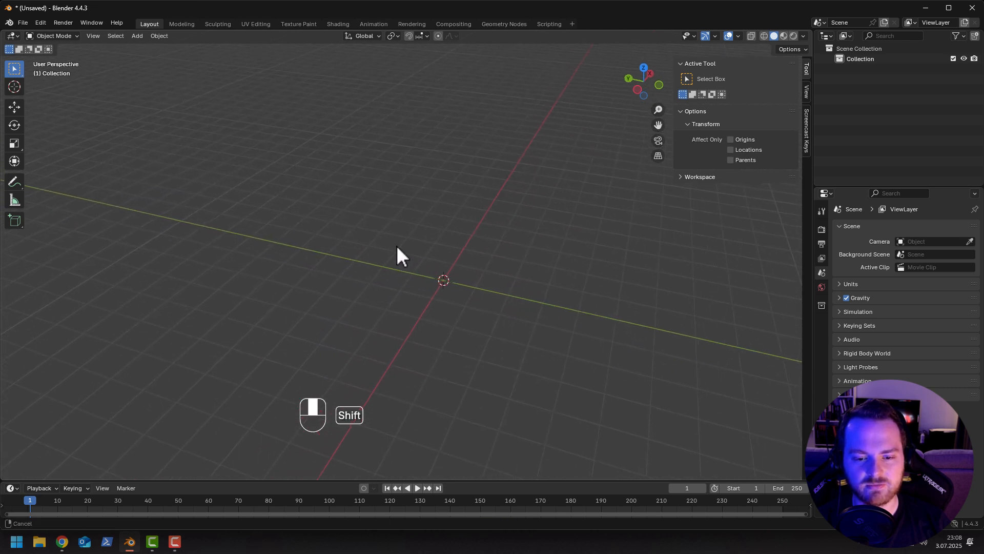
key(shift+a)
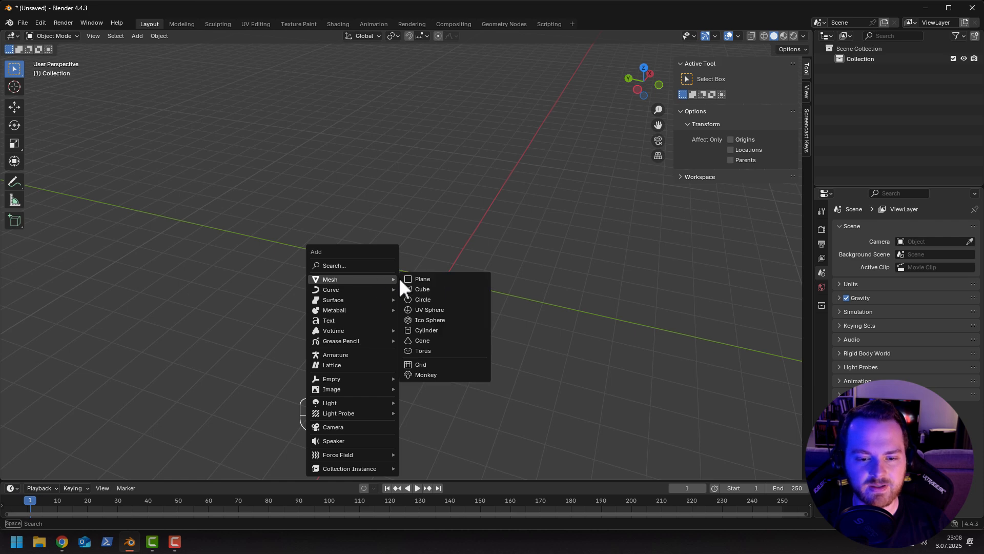
click(426, 288)
middle_drag(399, 292, 358, 343)
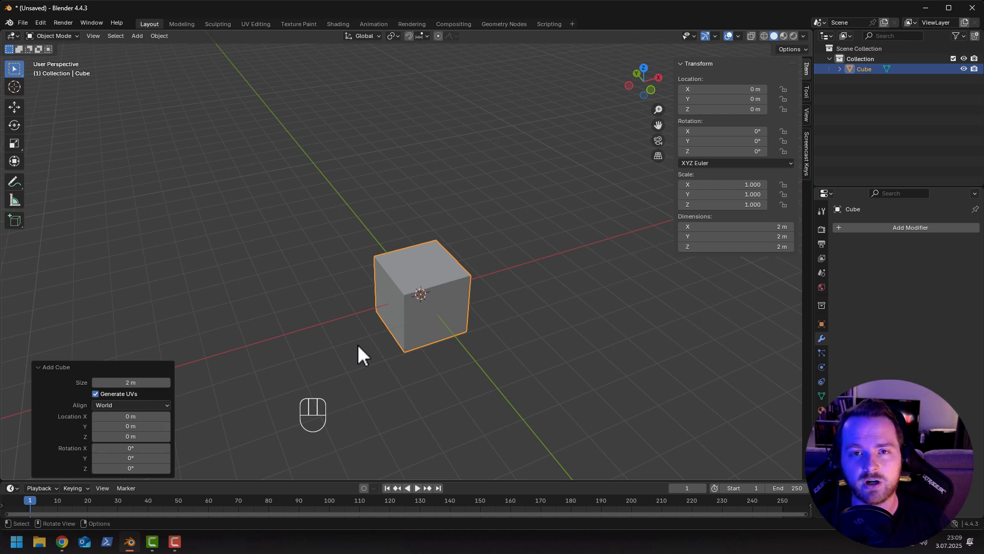
Enter Edit Mode on the cube and flatten its whole mesh along Z to a scale of about 0.141.
key(Tab)
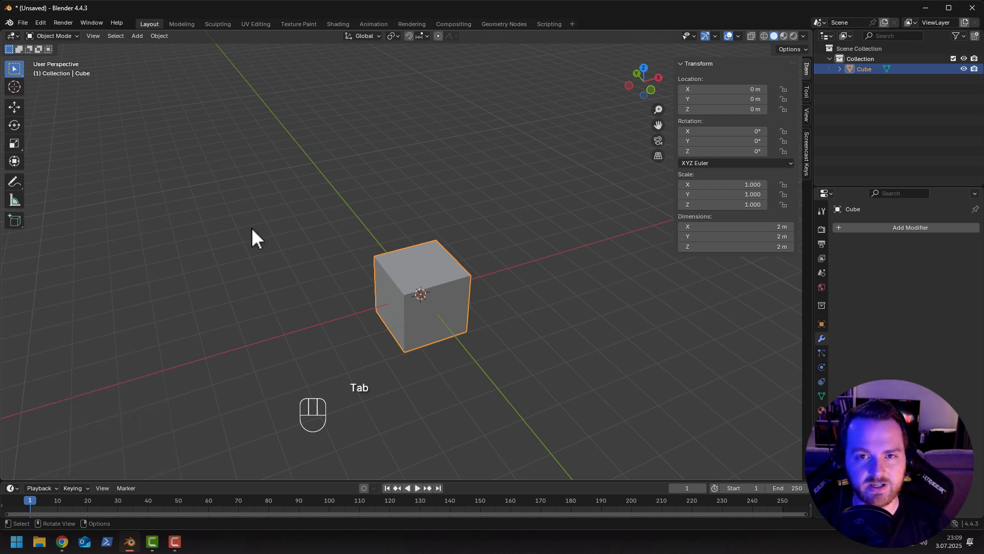
key(Tab)
middle_drag(331, 272, 258, 286)
key(s)
key(z)
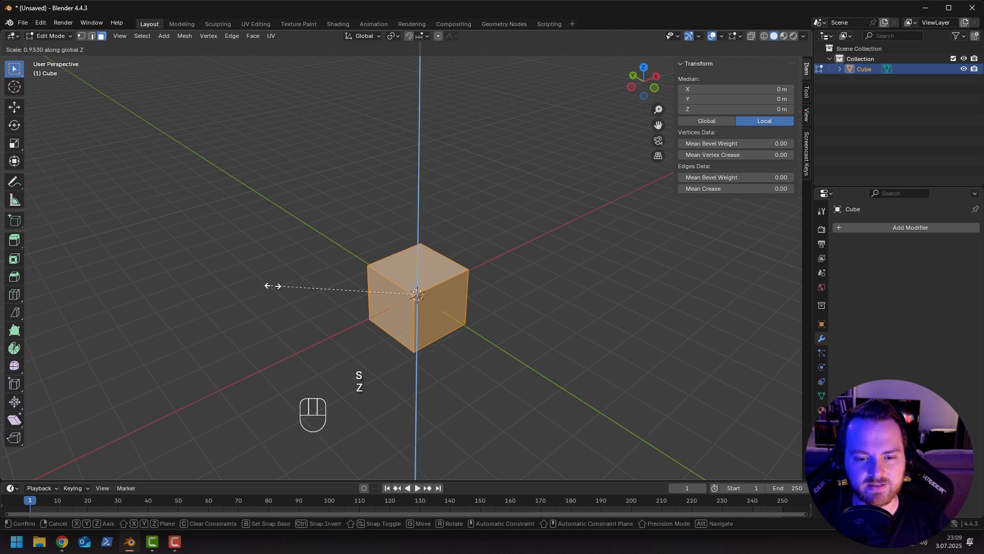
click(396, 301)
Raise the flattened slab about 1.43 m along Z and stretch it along X by a factor of about 1.964.
key(g)
key(z)
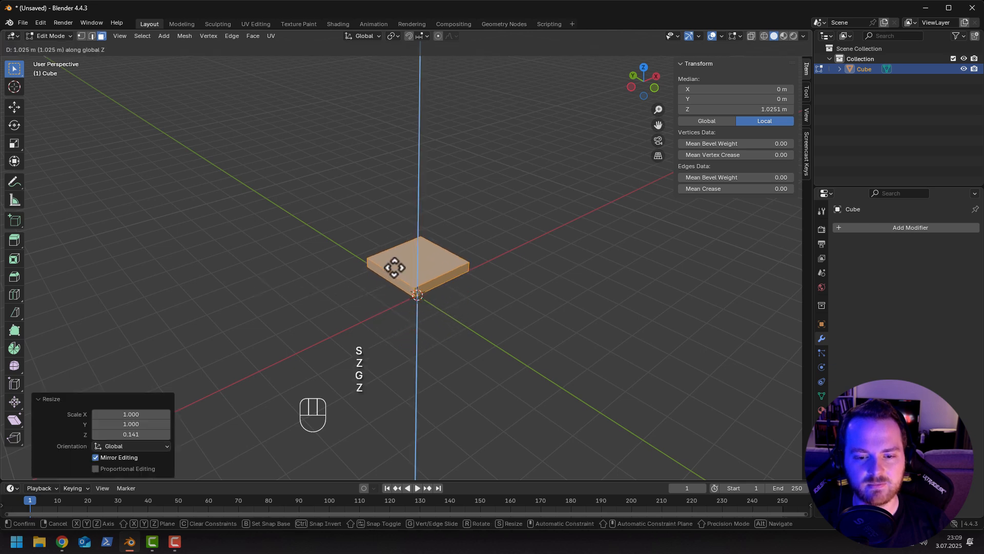
click(374, 286)
middle_drag(374, 285, 353, 316)
key(s)
key(x)
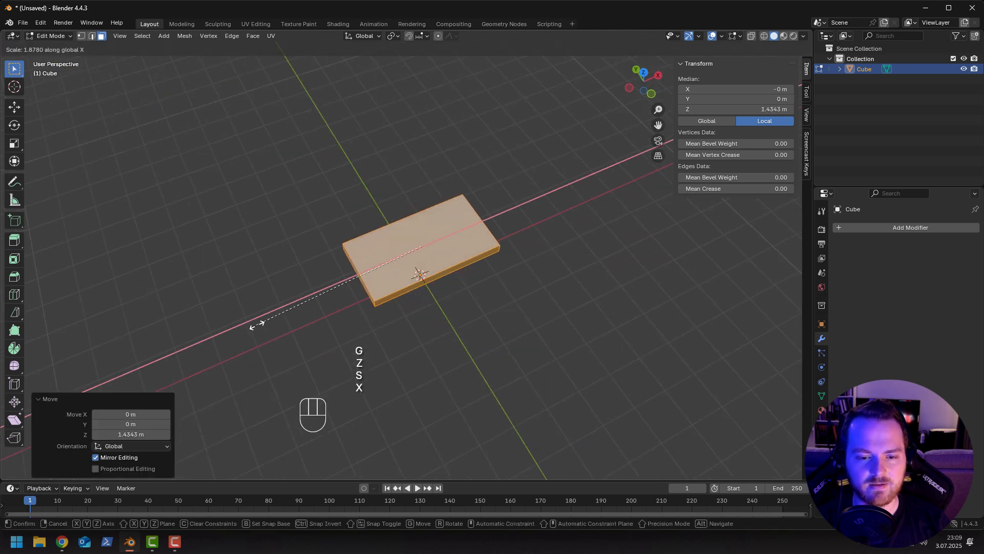
click(248, 325)
Add two centred loop cuts, one across the slab's width and one along its length, dividing it into quarters.
middle_drag(248, 325, 263, 305)
key(ctrl+r)
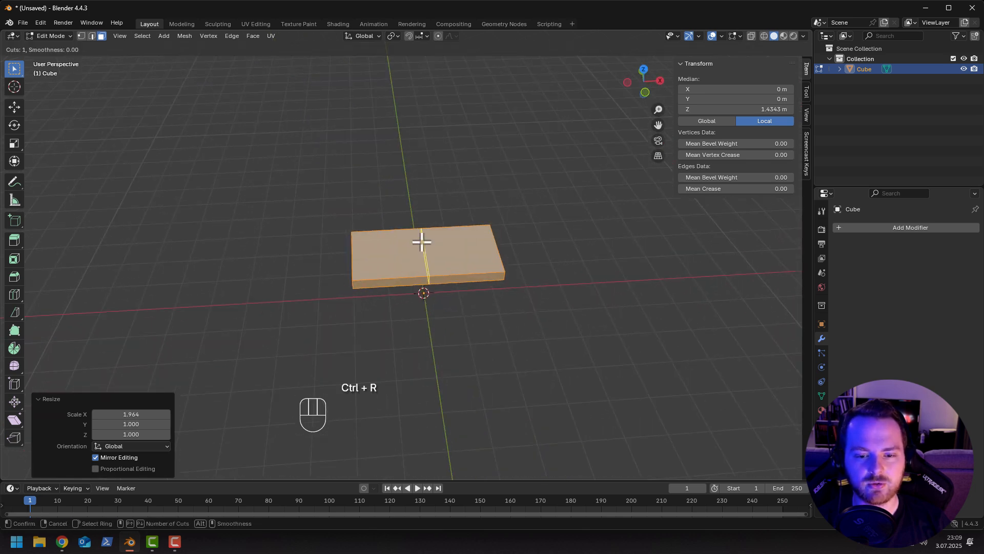
click(420, 241)
right_click(417, 240)
middle_drag(349, 260, 430, 255)
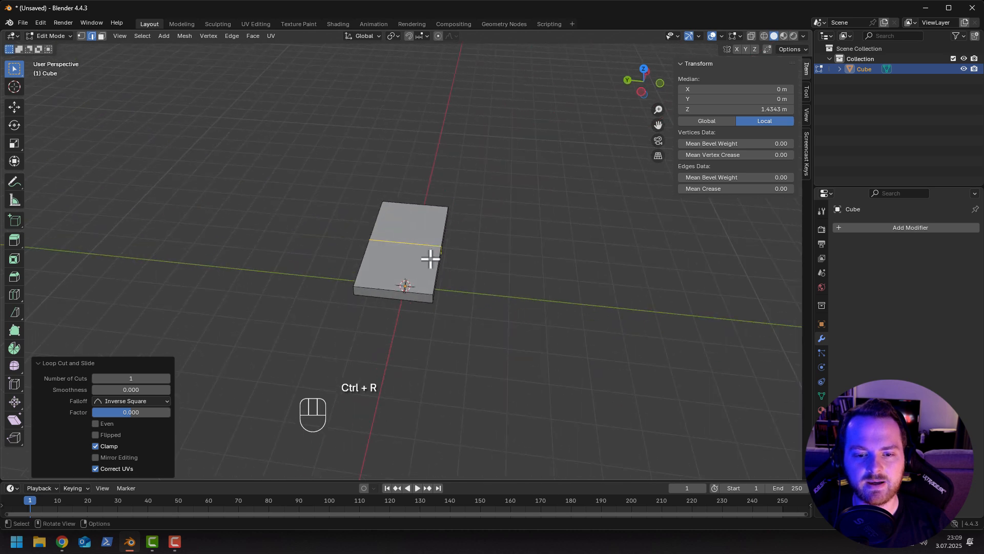
key(ctrl+r)
click(413, 222)
right_click(412, 228)
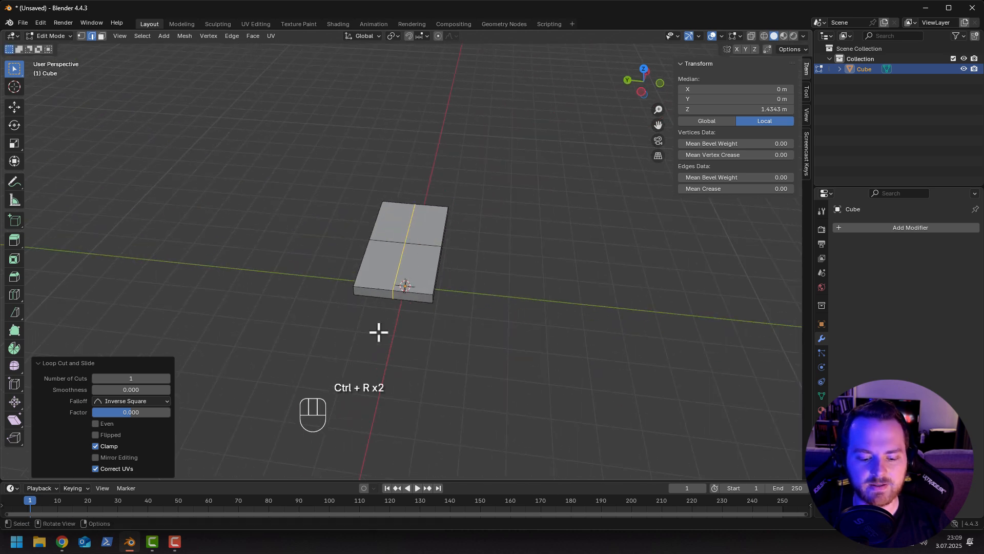
Turn on wireframe display and select the faces of three quarters, leaving out the quarter on the negative X, positive Y side.
click(355, 340)
middle_drag(356, 340, 357, 334)
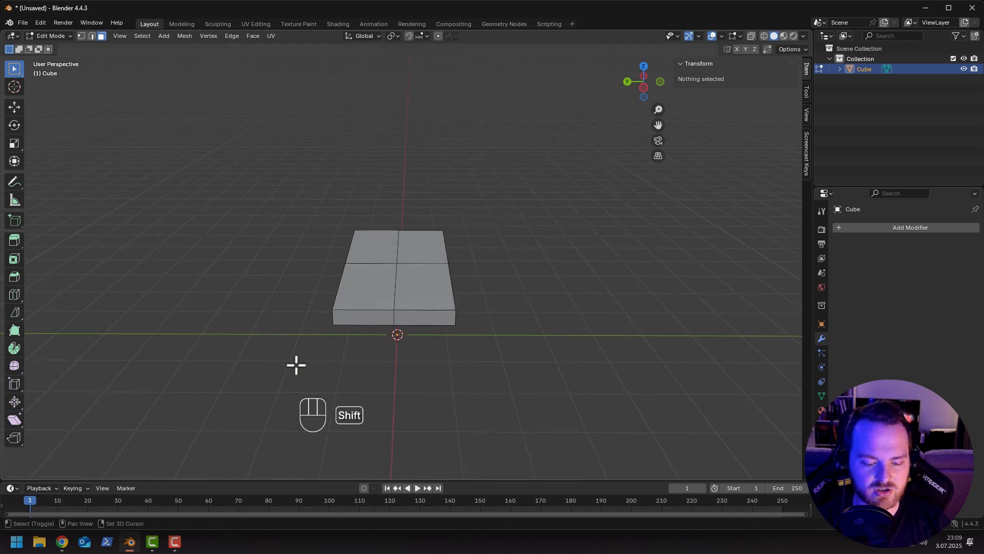
key(shift+z)
drag(401, 198, 479, 354)
middle_drag(370, 348, 331, 334)
shift+drag(446, 221, 579, 313)
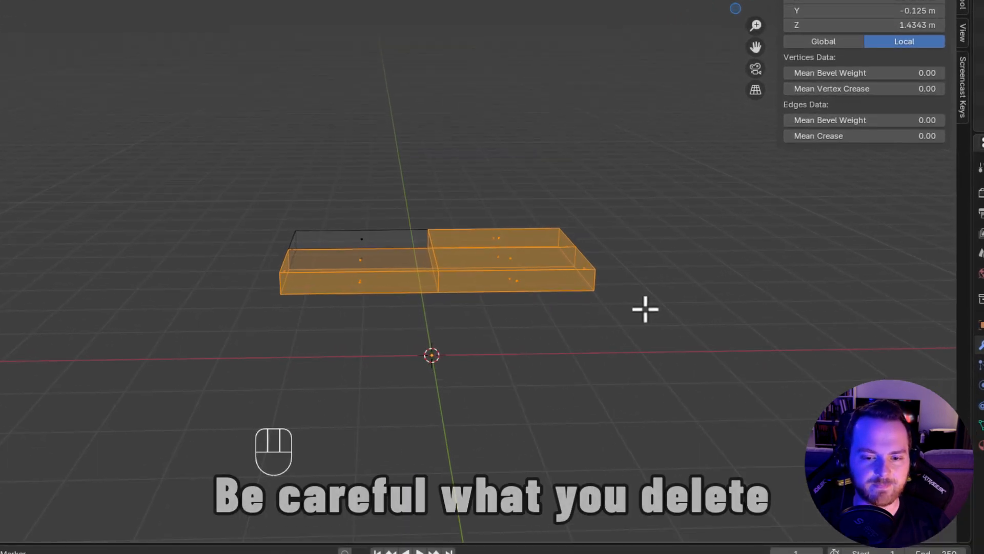
middle_drag(530, 314, 521, 323)
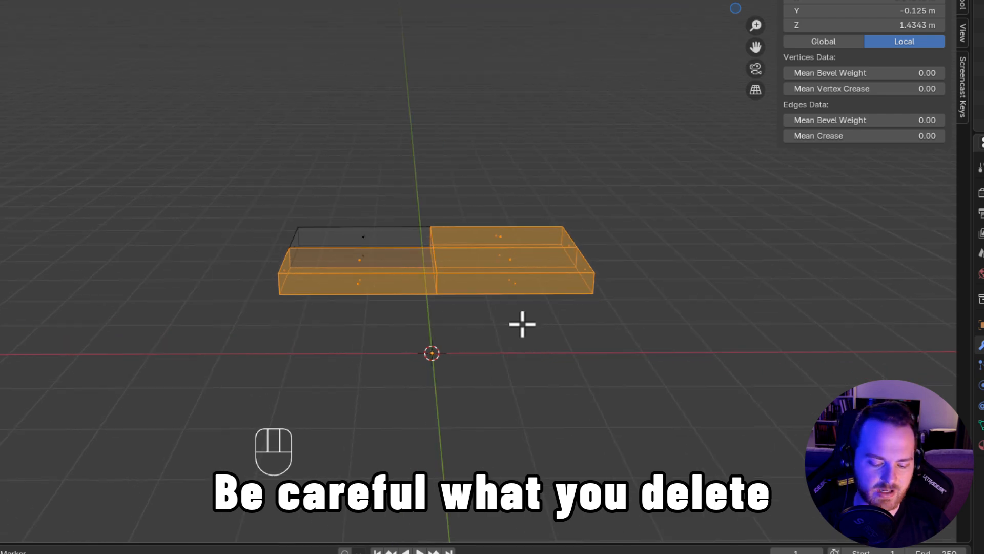
key(x)
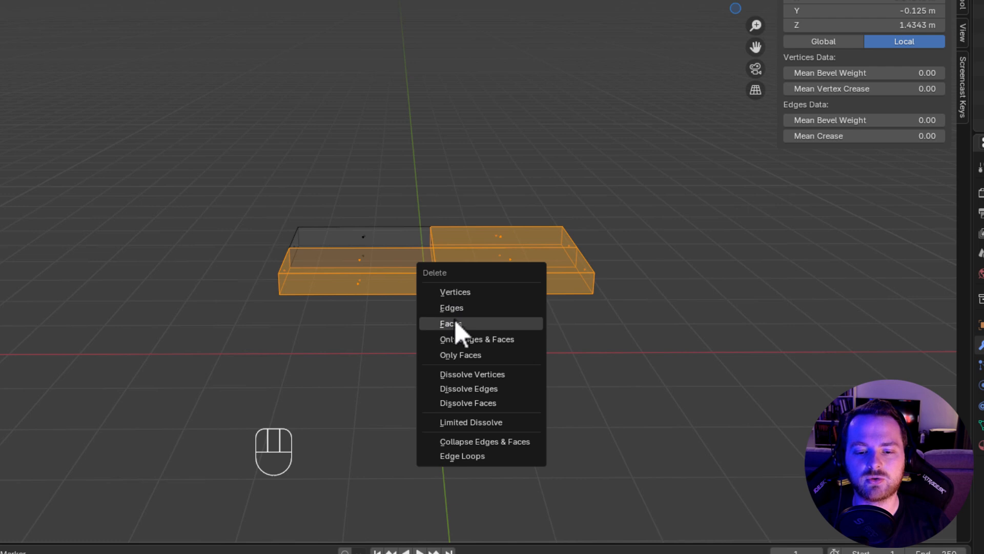
scroll(354, 343, up, 5)
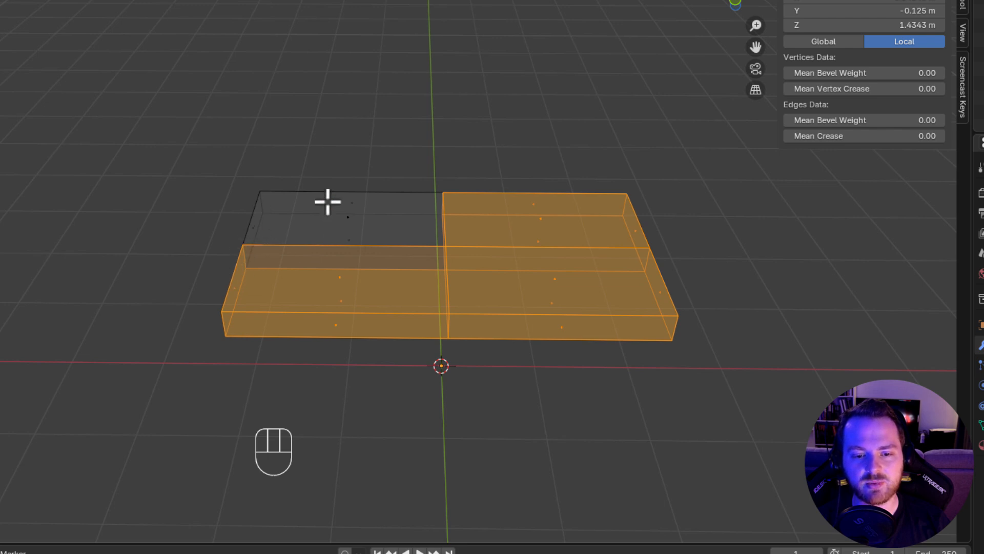
click(349, 235)
key(ctrl+z)
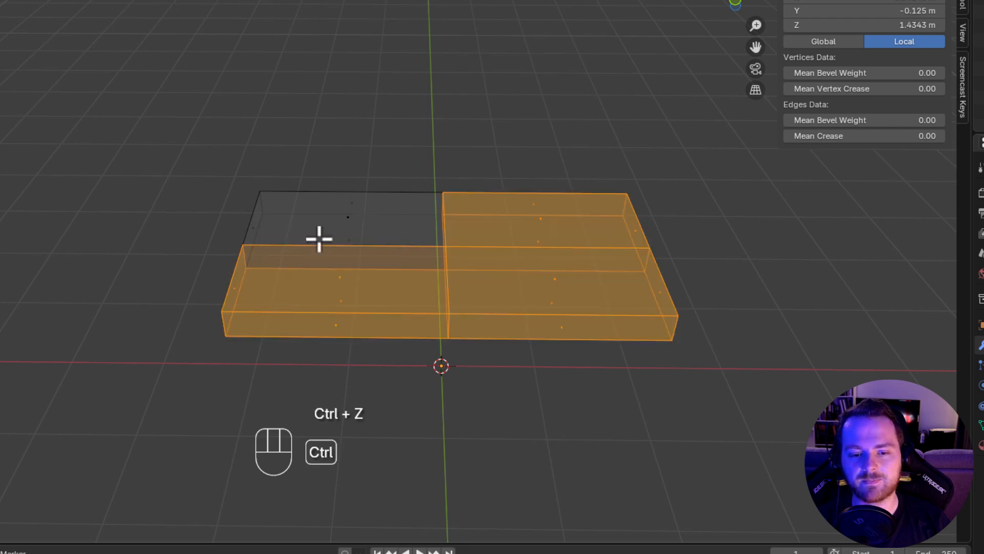
click(349, 214)
key(ctrl+z)
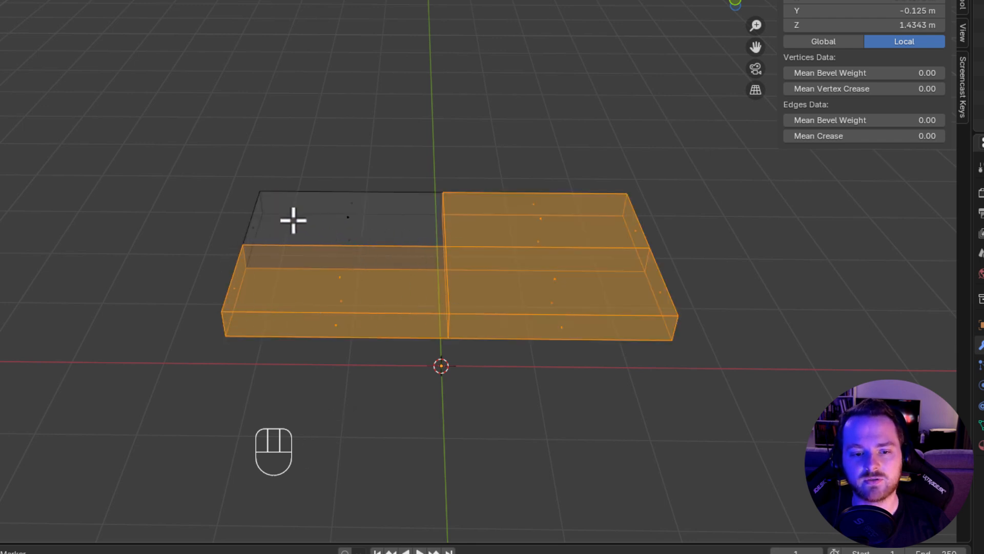
Try deleting the edges of the three selected quarters, and undo that deletion.
middle_drag(244, 263, 322, 252)
key(x)
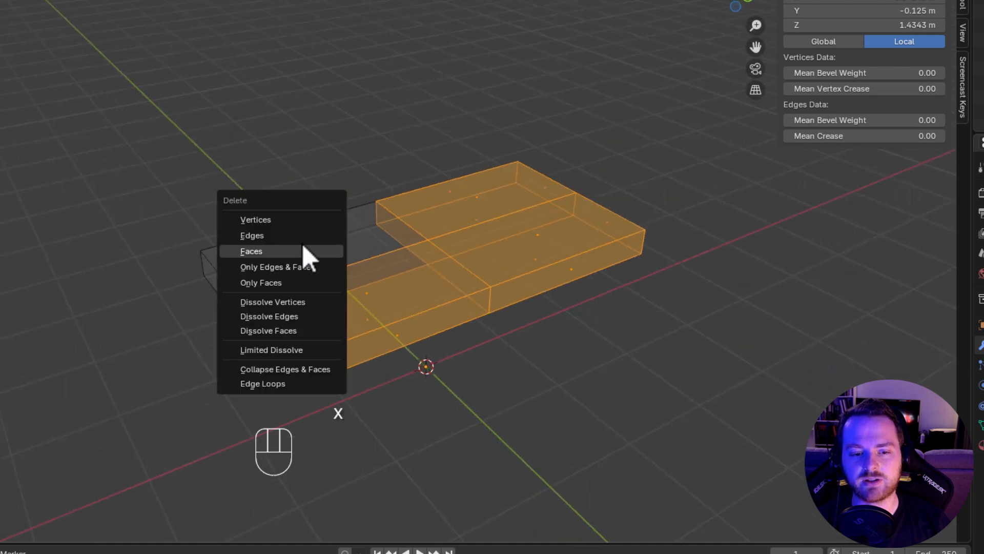
click(303, 236)
middle_drag(266, 310, 250, 322)
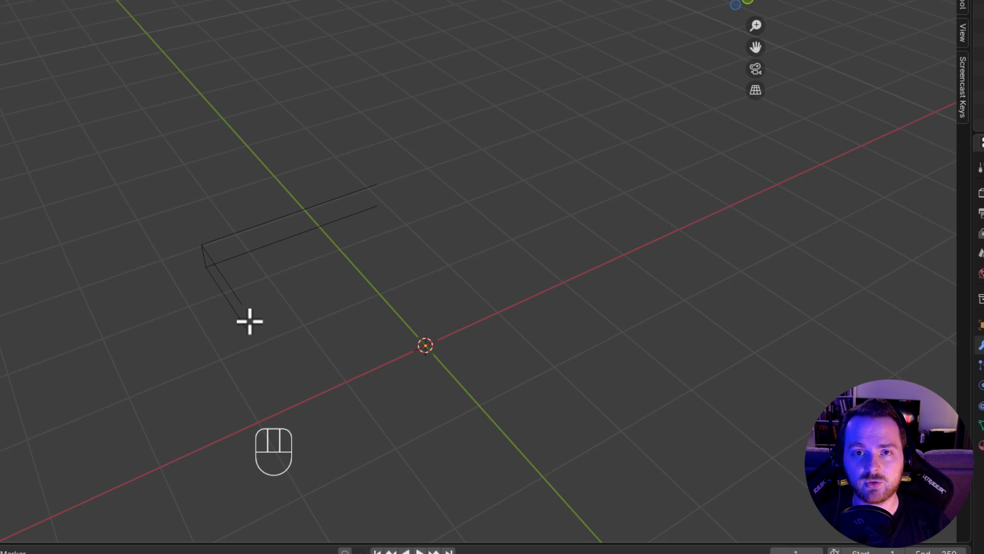
key(ctrl+z)
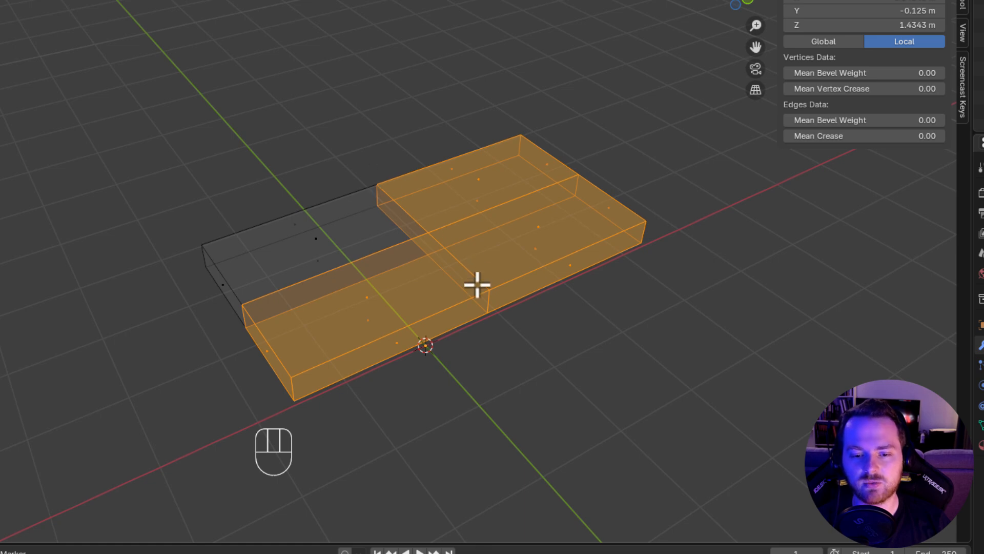
Delete the faces of the three selected quarters and add a Mirror modifier to the cube object.
key(x)
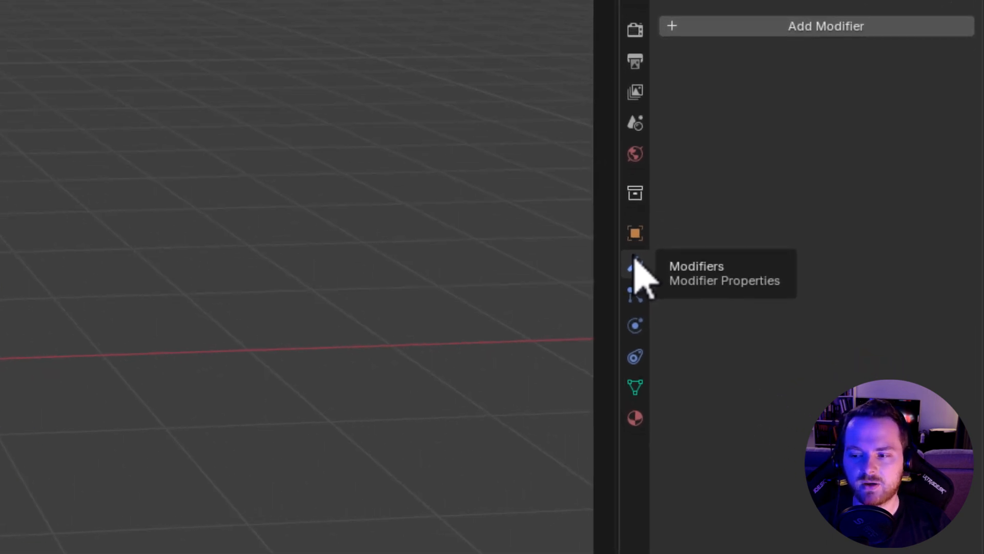
click(750, 27)
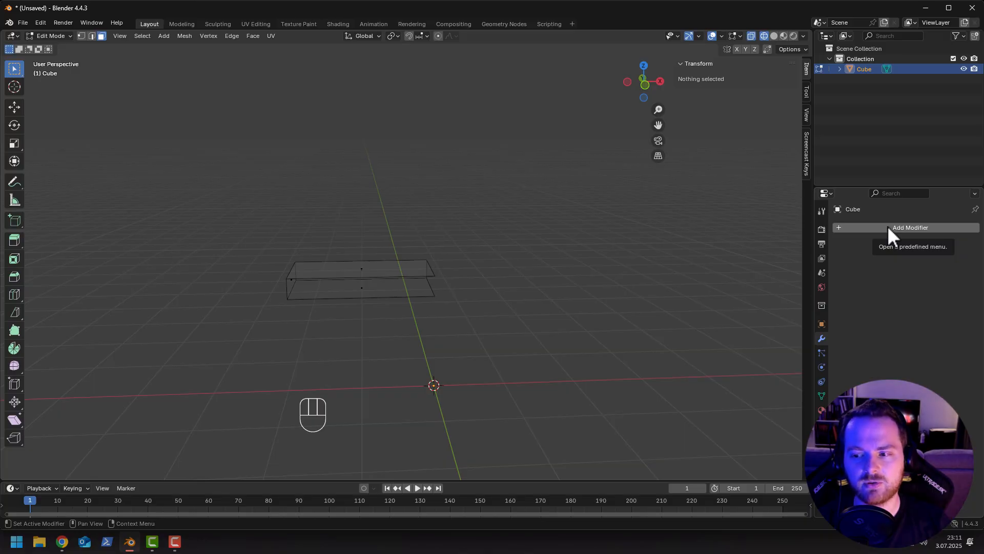
click(889, 229)
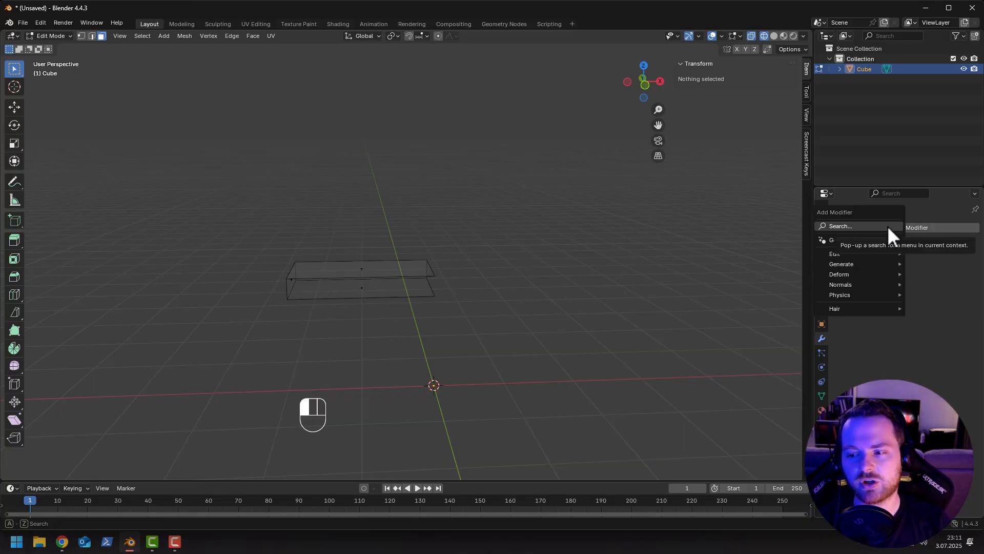
click(861, 227)
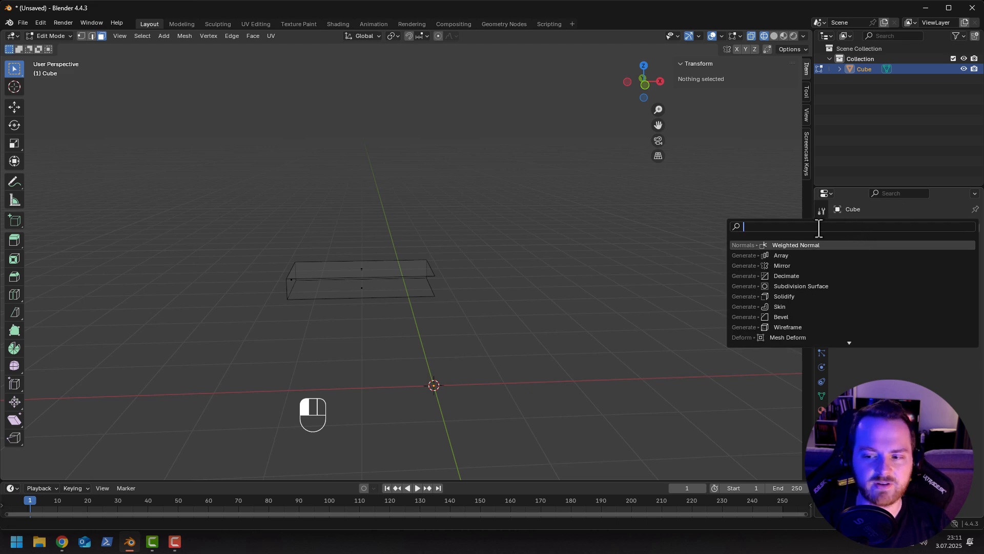
text(M)
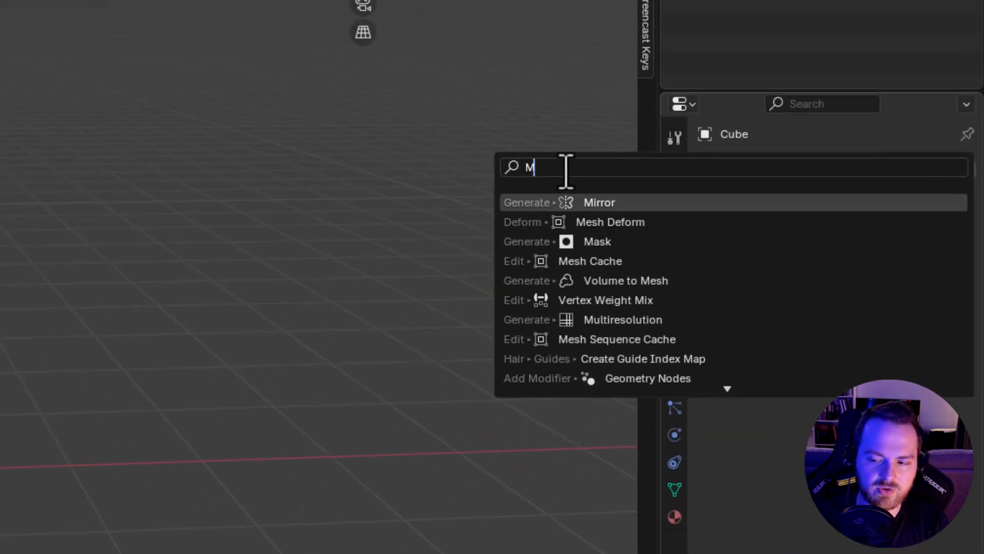
text(IR)
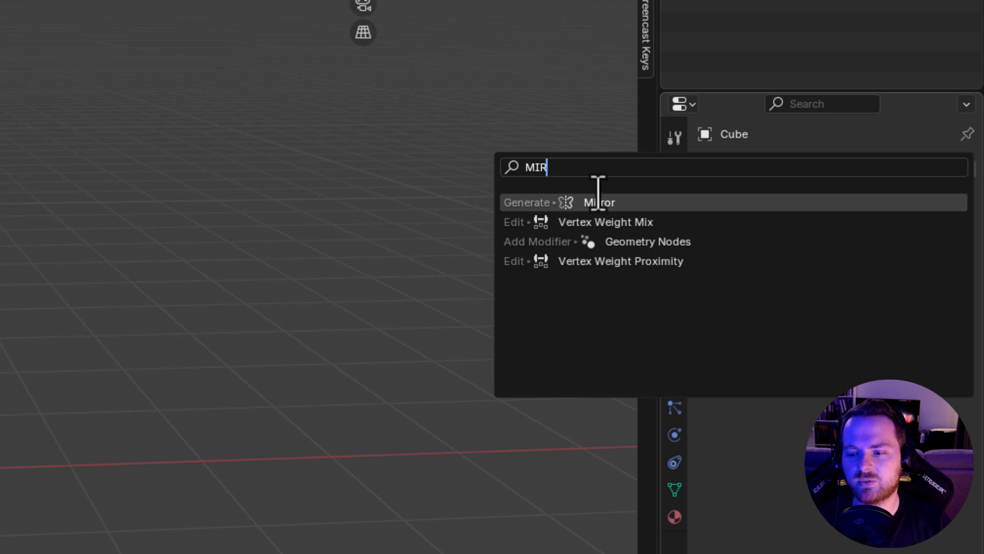
click(608, 201)
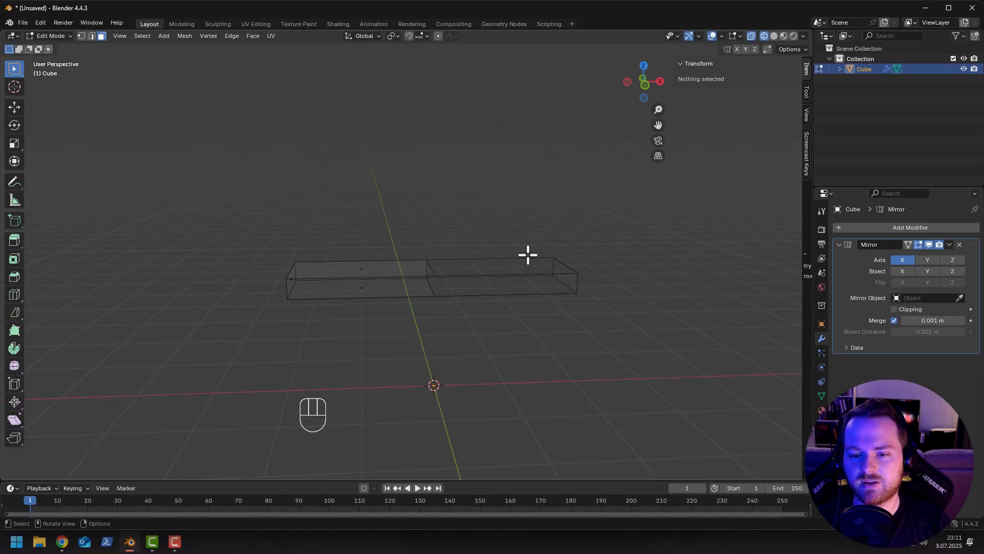
Toggle the Mirror modifier's X axis off and on again, and enable its Y axis too.
middle_drag(528, 254, 479, 246)
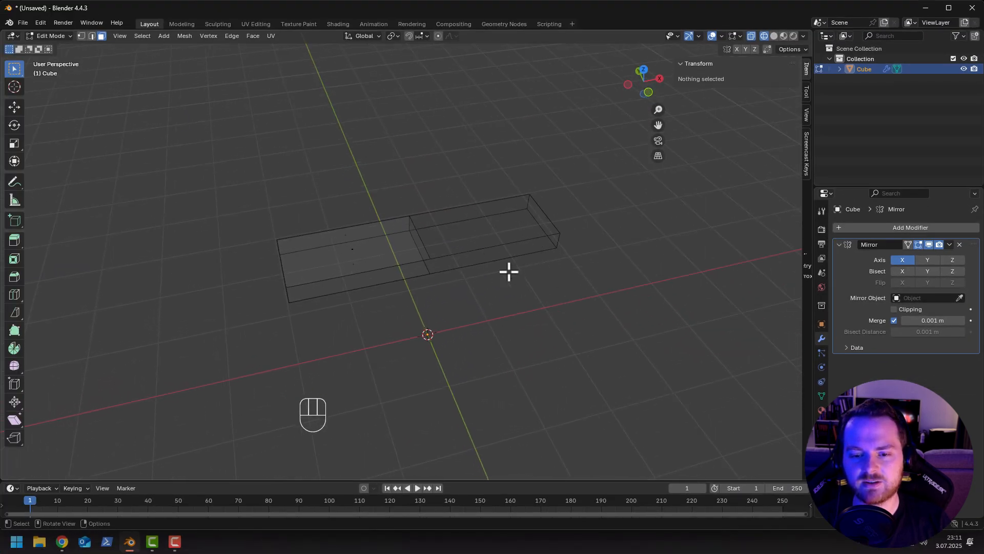
middle_drag(366, 249, 331, 214)
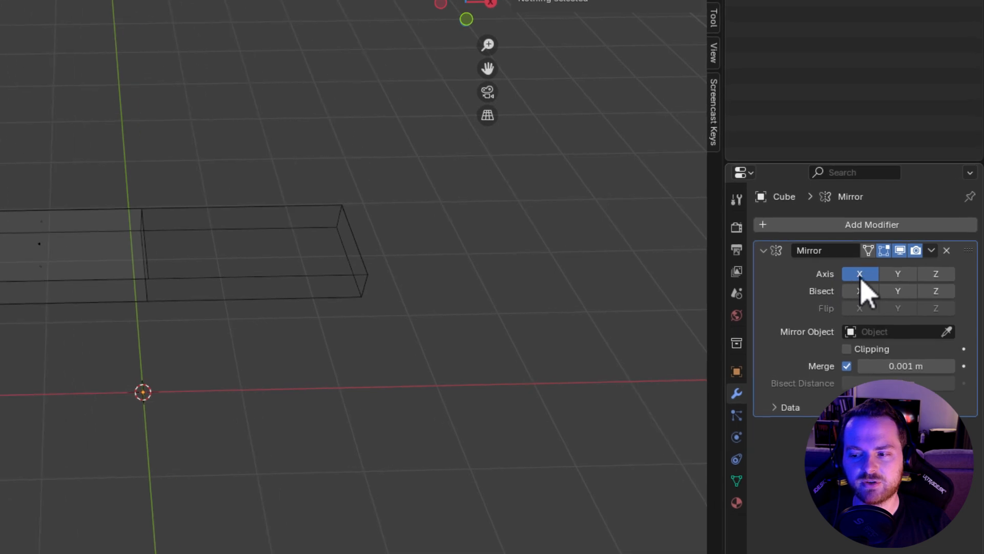
click(857, 277)
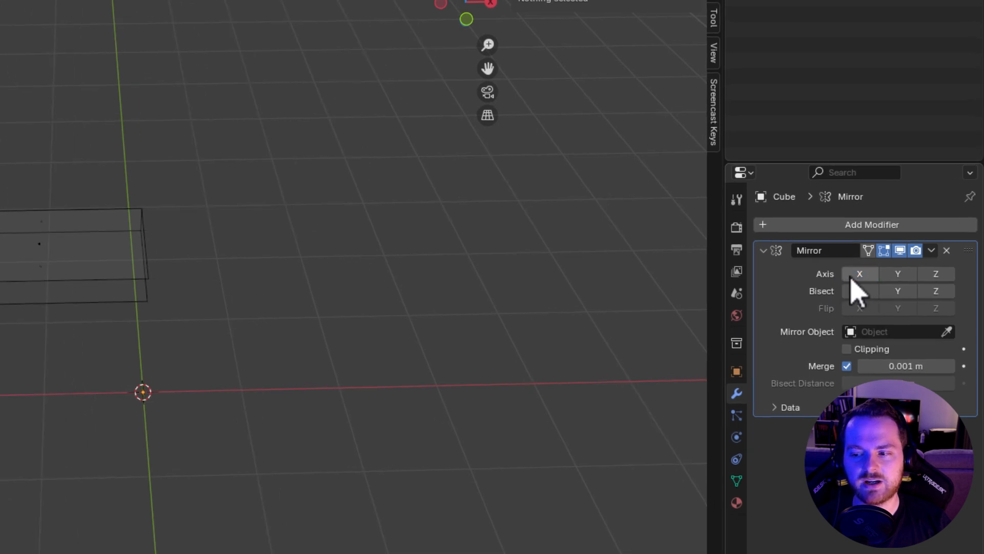
click(857, 276)
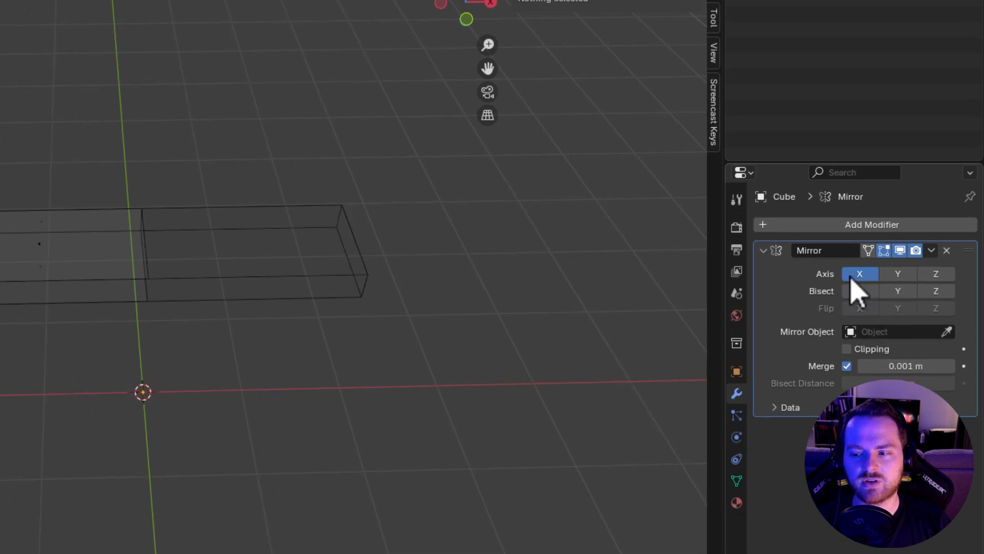
click(897, 275)
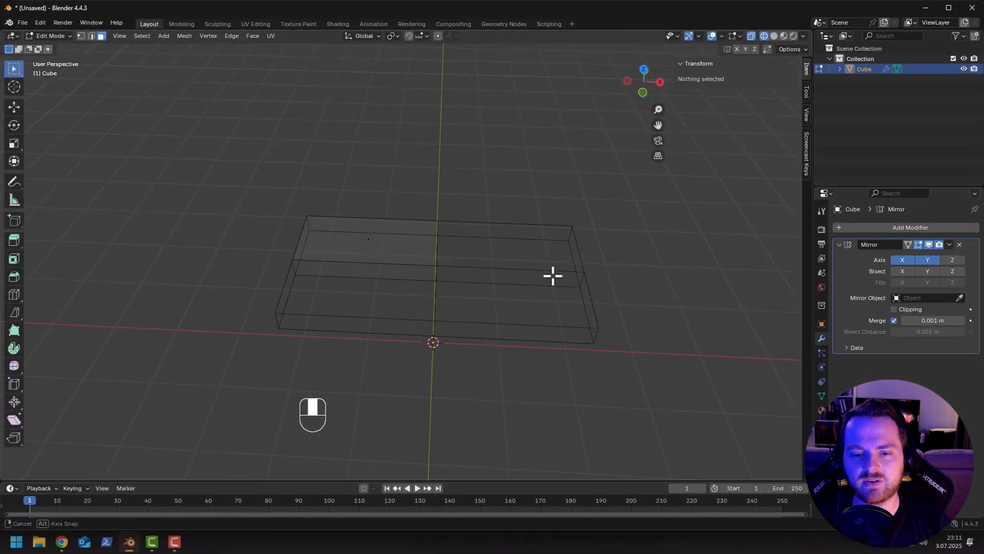
middle_drag(322, 297, 444, 260)
middle_drag(631, 251, 498, 233)
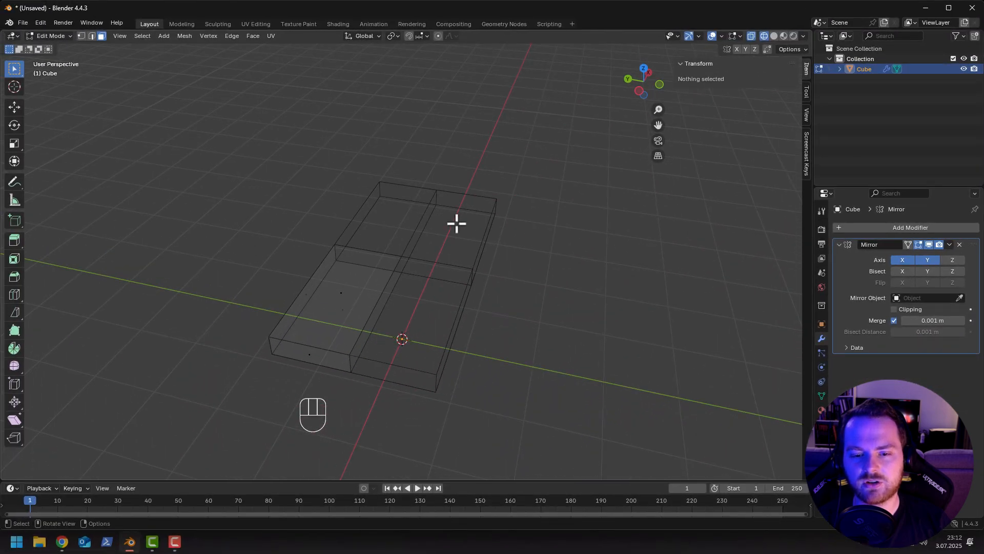
middle_drag(371, 327, 399, 315)
Return to solid display and try raising the source quarter's upper outer corner vertex about 0.58 m along Z.
key(shift+z)
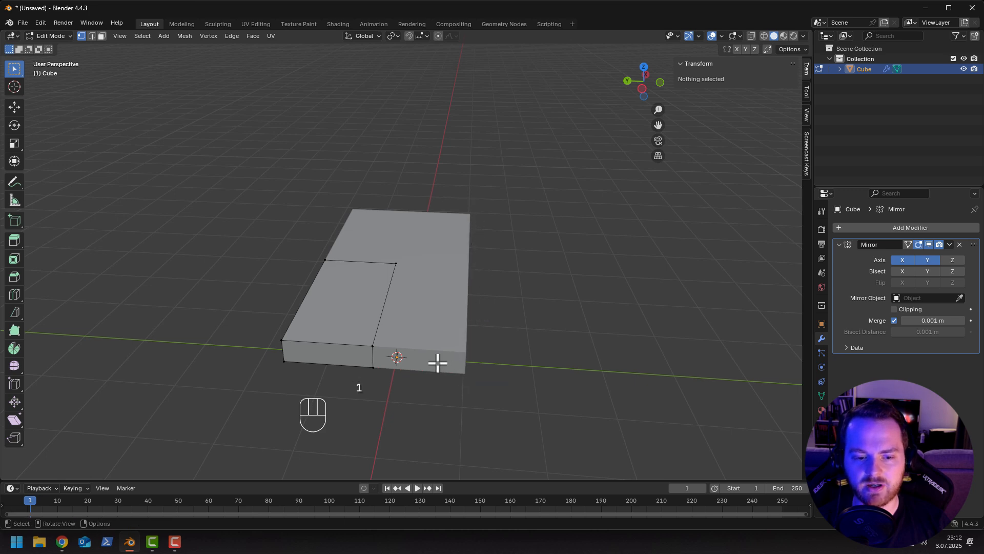
middle_drag(437, 363, 472, 344)
click(351, 332)
key(g)
key(z)
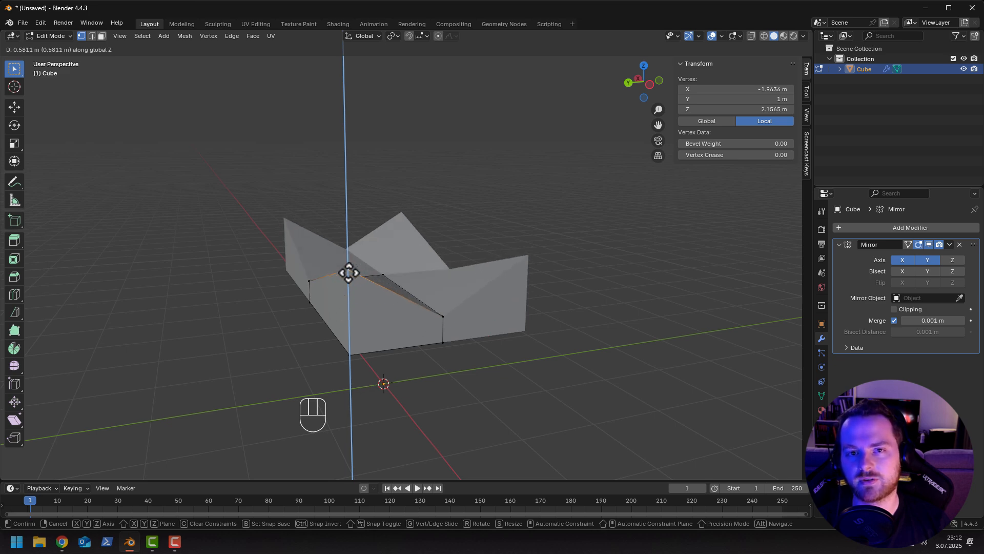
right_click(349, 273)
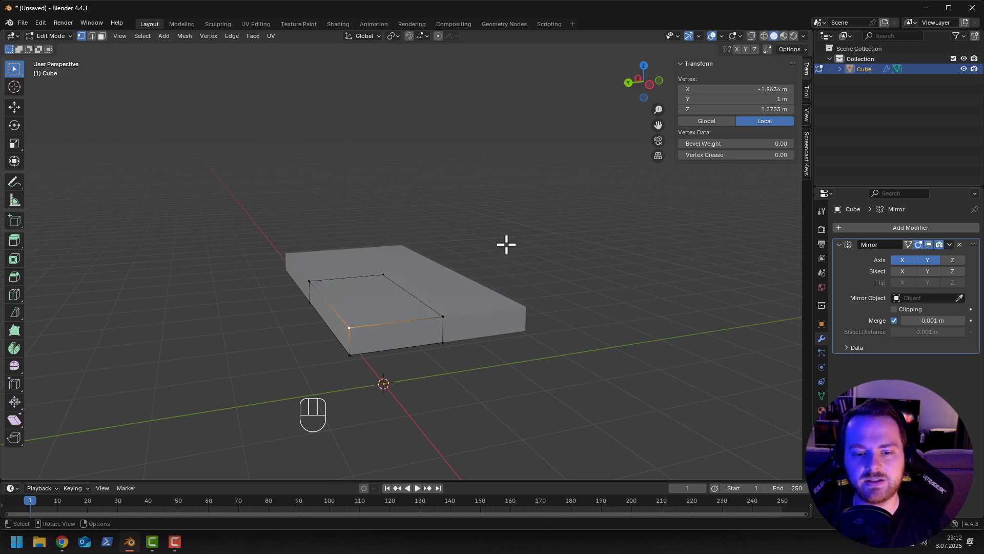
Grow the selection from the corner vertex to cover the whole source quarter.
middle_drag(506, 245, 395, 310)
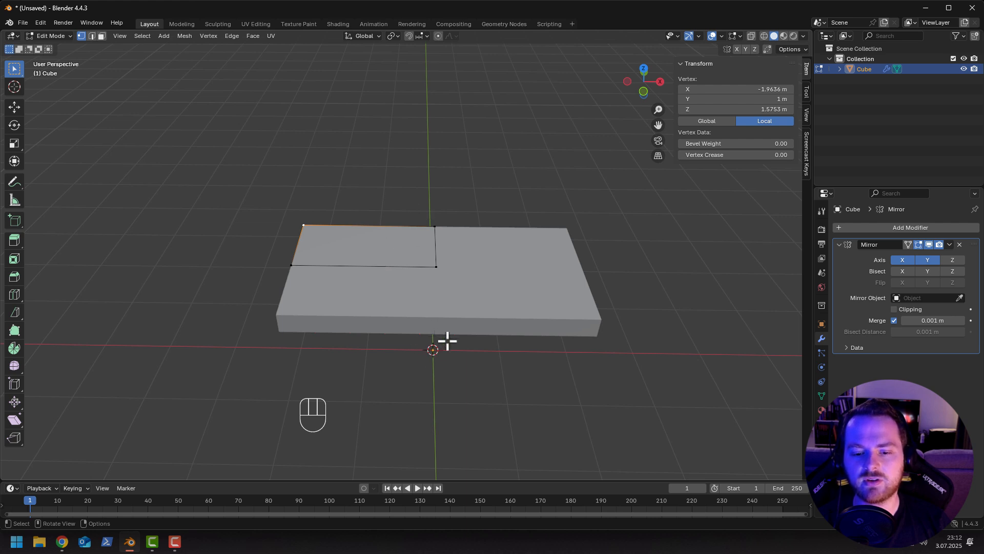
key(ctrl+KP_Add)
middle_drag(428, 358, 340, 321)
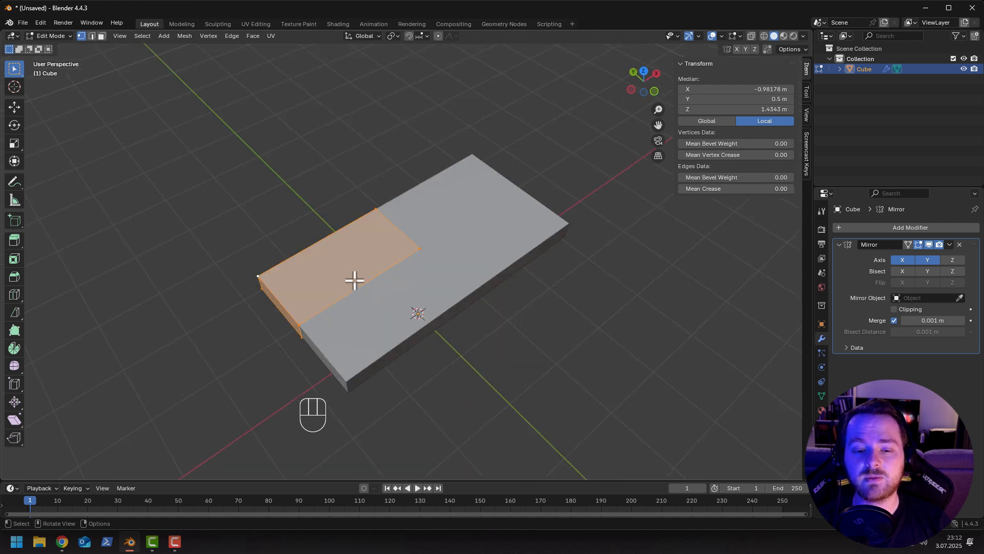
Try moving the source quarter about -0.62 m in X and 0.6 m in Y, undo it, and cancel a second move.
middle_drag(354, 281, 340, 266)
key(g)
click(273, 307)
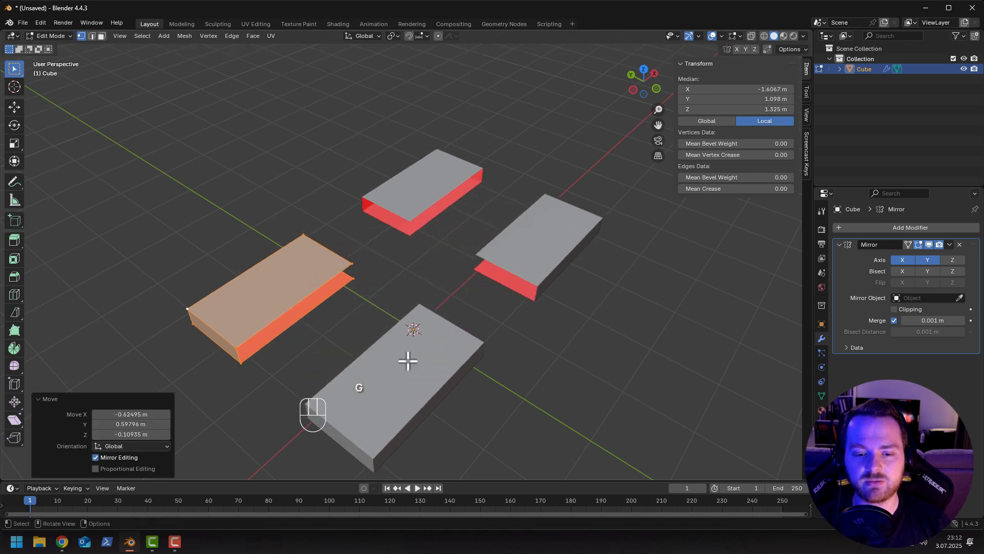
middle_drag(408, 361, 344, 384)
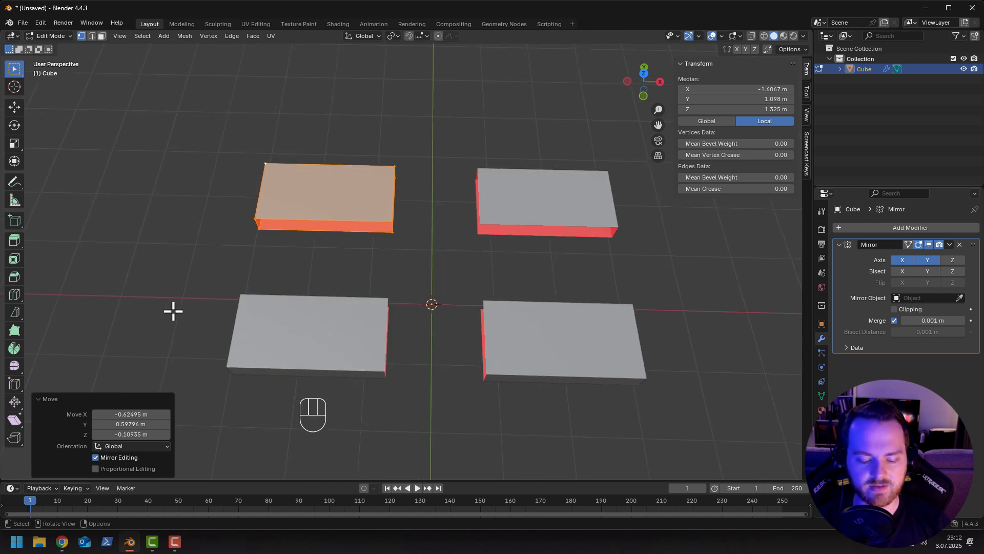
key(ctrl+z)
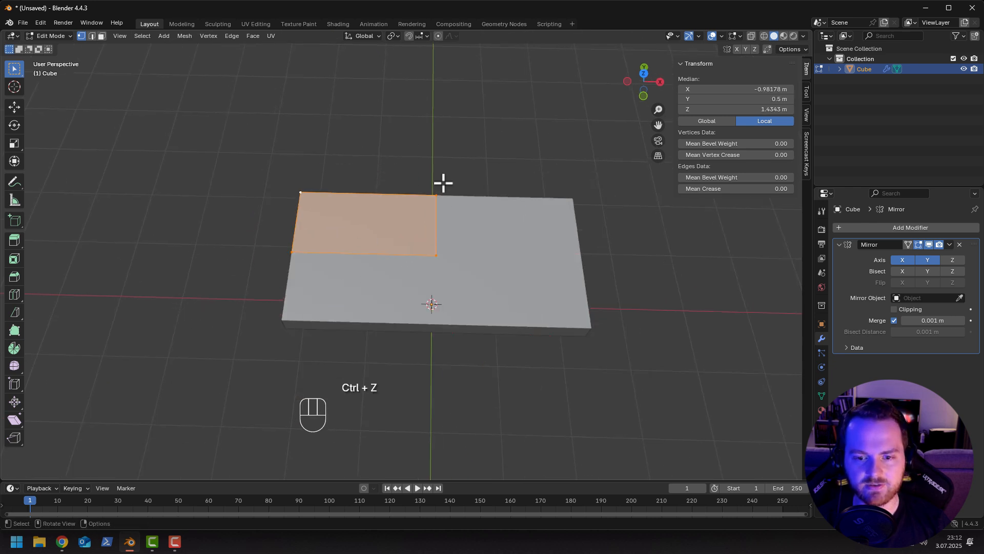
middle_drag(480, 290, 448, 284)
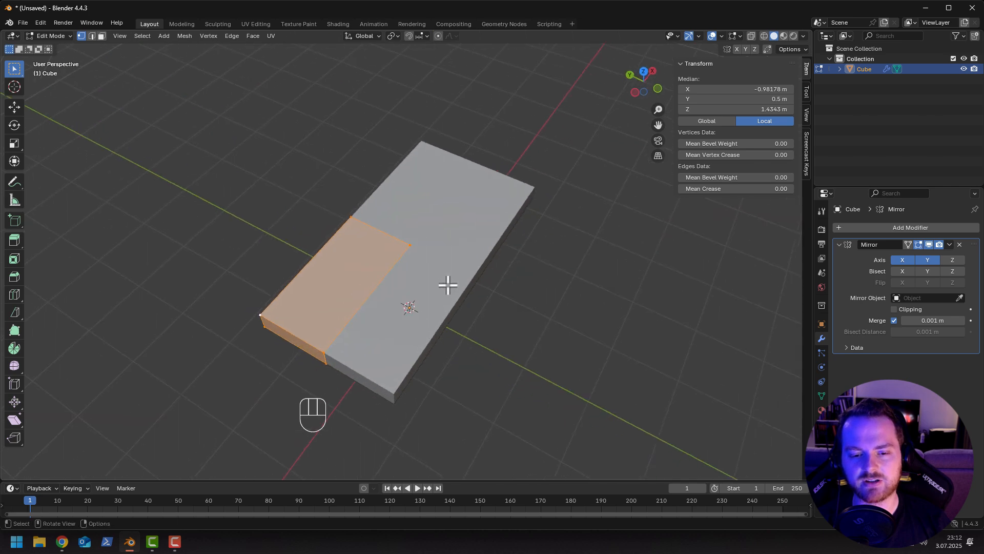
key(g)
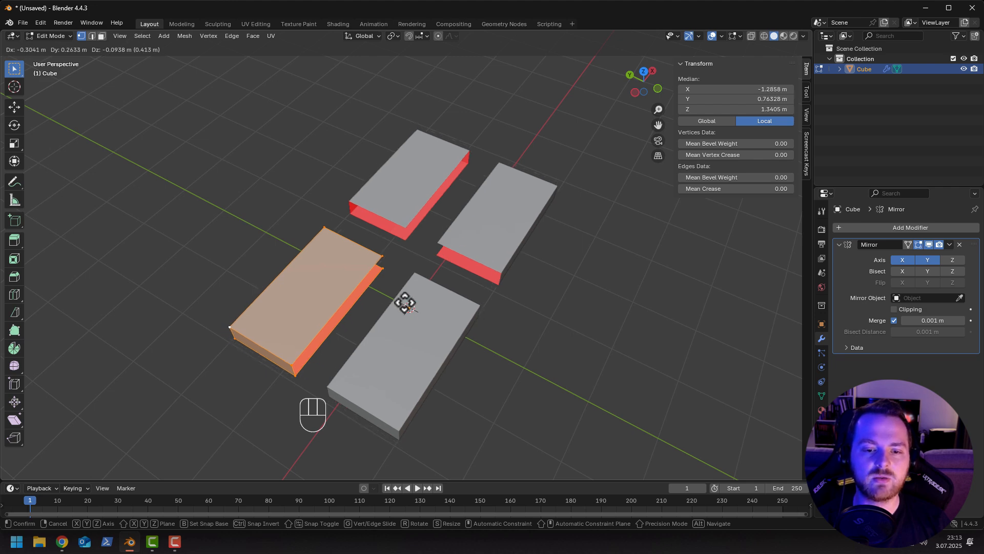
right_click(409, 298)
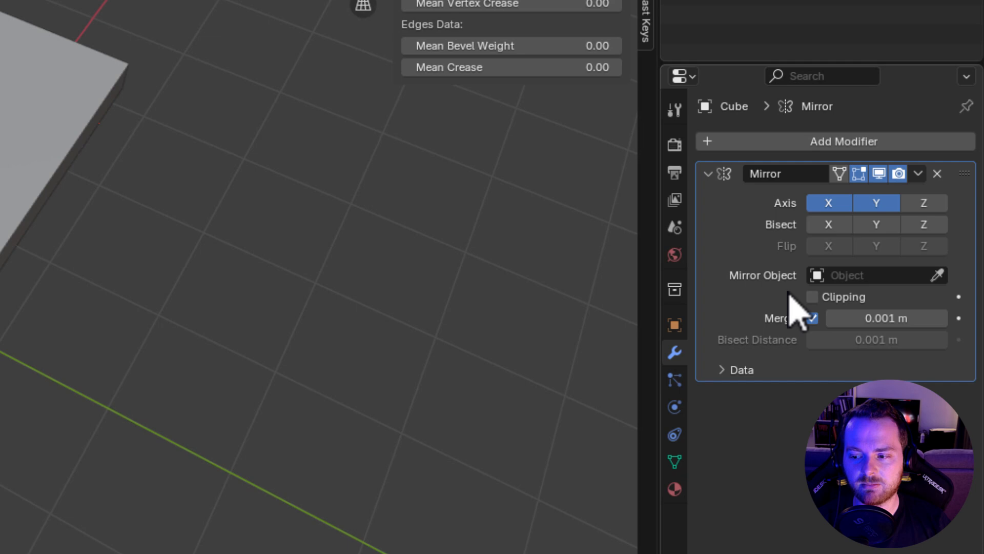
Enable Clipping on the Mirror modifier, try moving the source quarter against the mirror planes, and undo the move.
click(818, 297)
key(g)
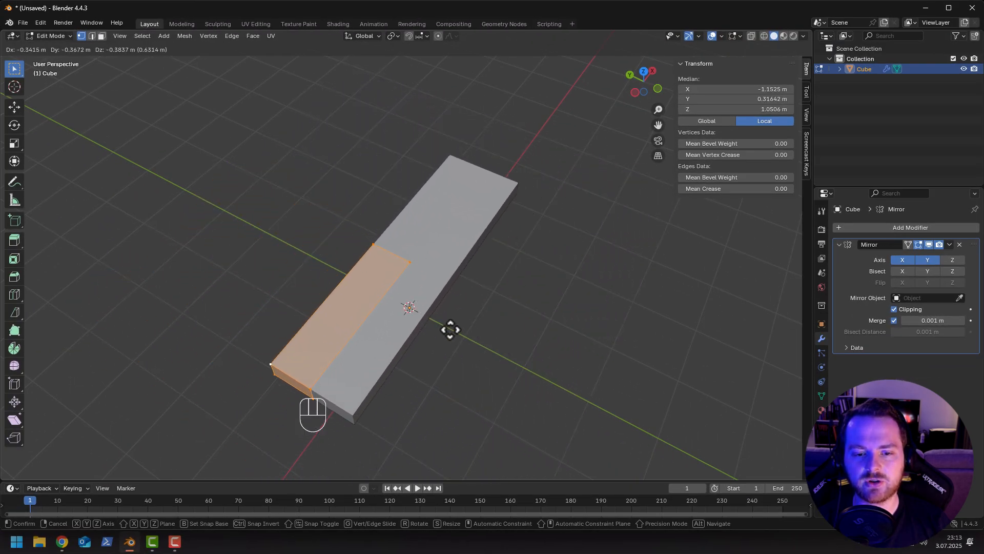
click(472, 273)
key(ctrl+z)
middle_drag(472, 275, 447, 275)
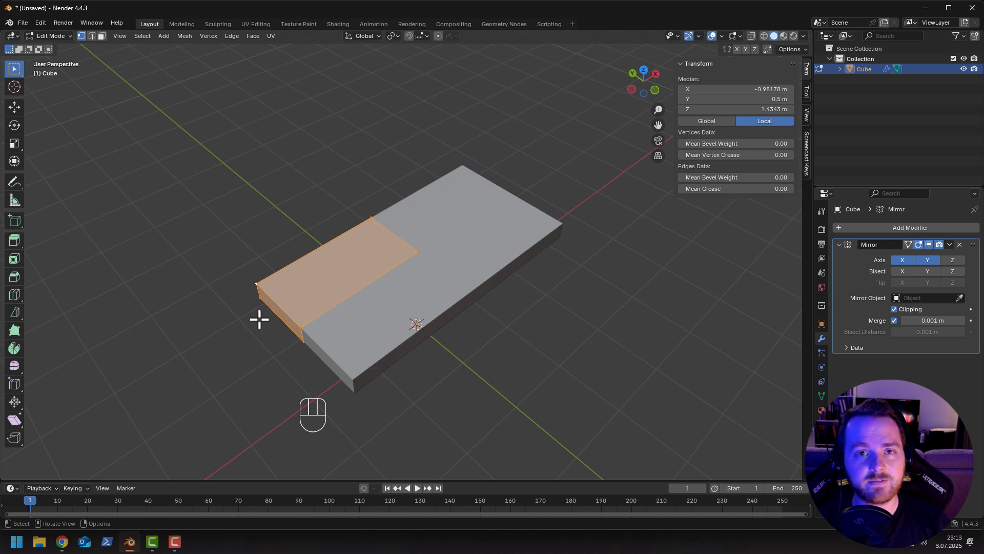
Add a 2 m cube to the slab's mesh and try moving it with Clipping on.
middle_drag(260, 319, 179, 342)
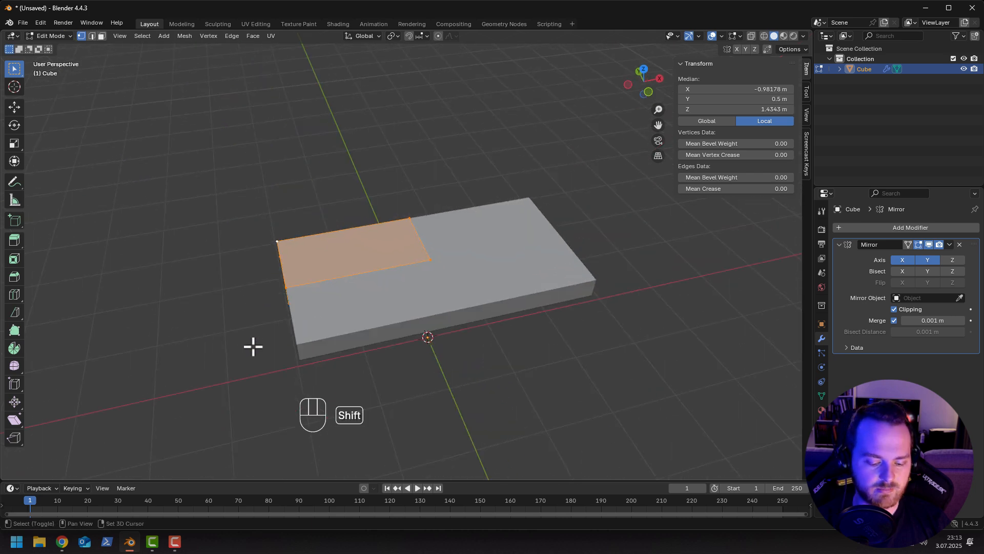
key(shift+a)
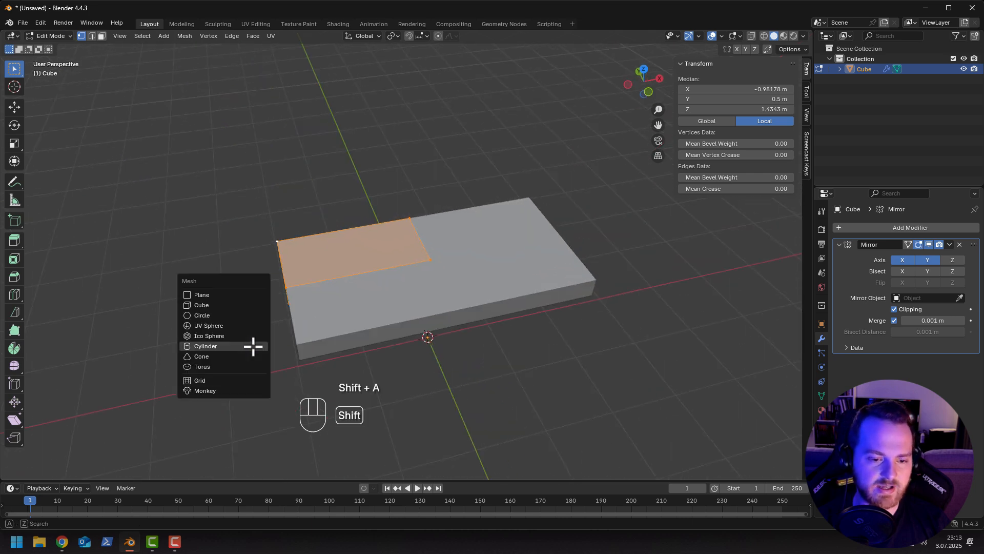
click(227, 305)
middle_drag(252, 336, 303, 330)
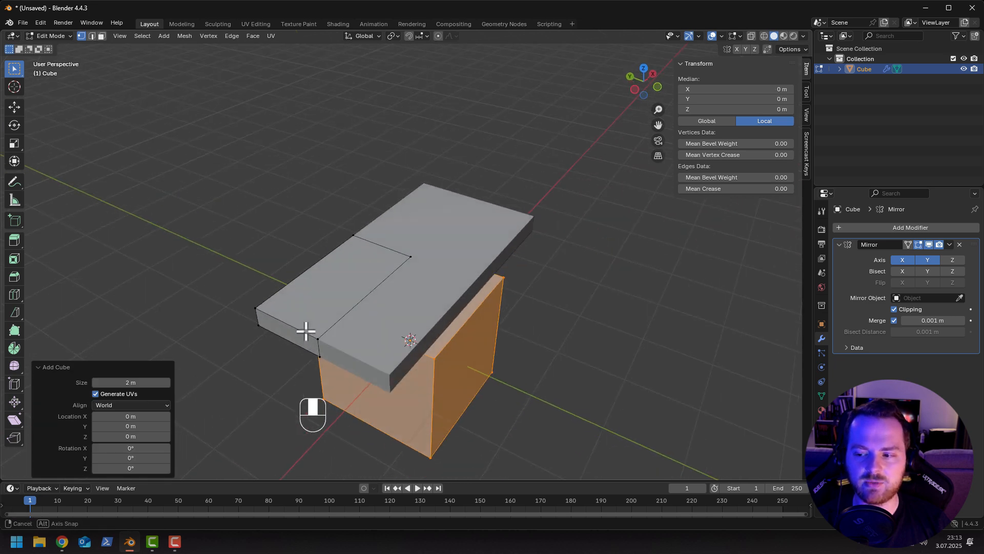
key(g)
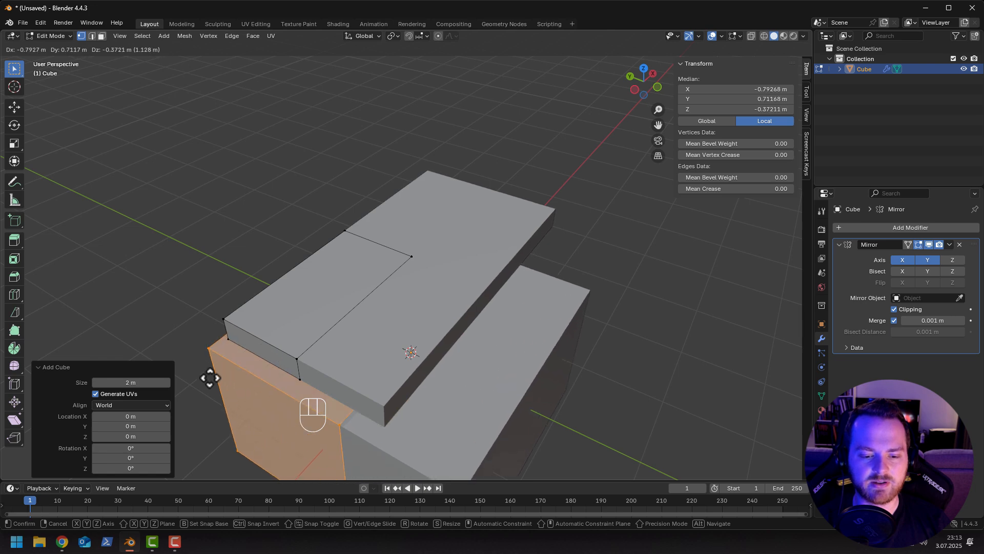
right_click(225, 380)
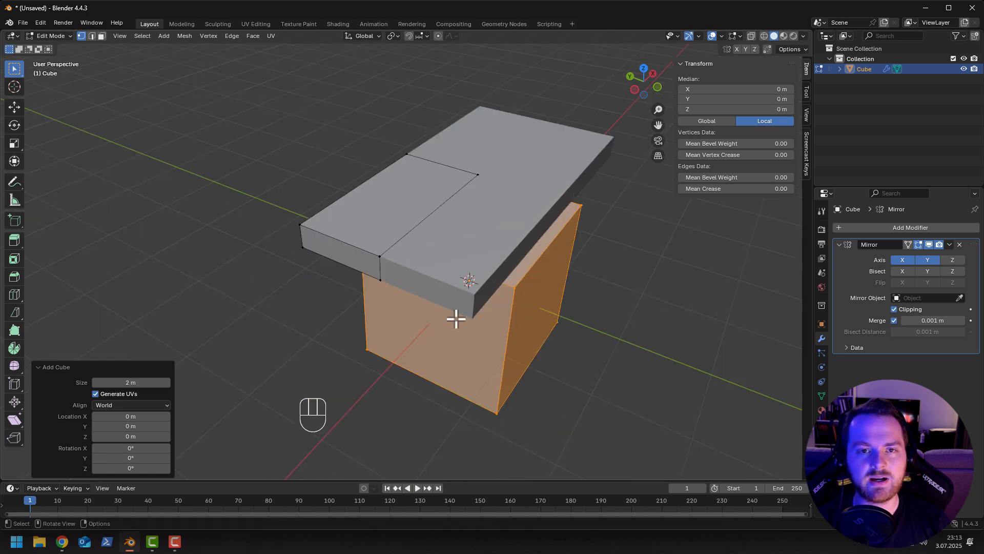
Turn off Clipping and move the new cube horizontally about -1.44 m in X and 1.11 m in Y.
click(894, 310)
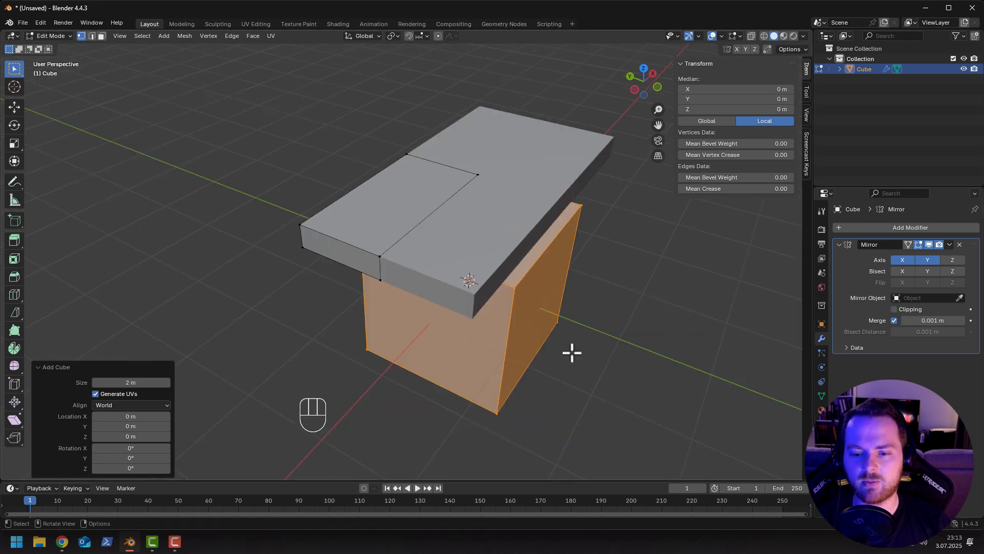
middle_drag(571, 352, 538, 355)
key(g)
key(shift+z)
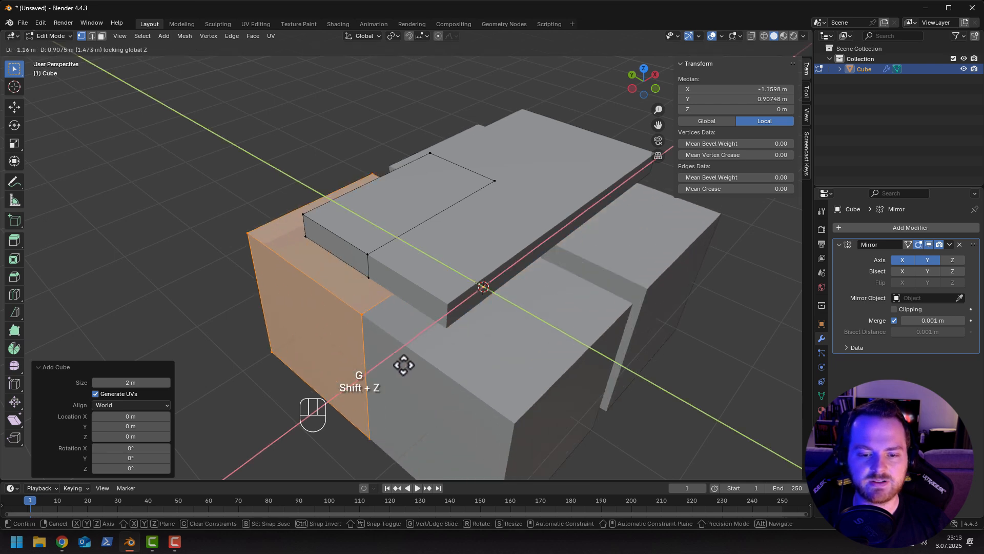
click(325, 353)
Scale the cube to about 0.159 in X and Y, keeping its height, to form a slim table leg.
middle_drag(195, 318, 272, 282)
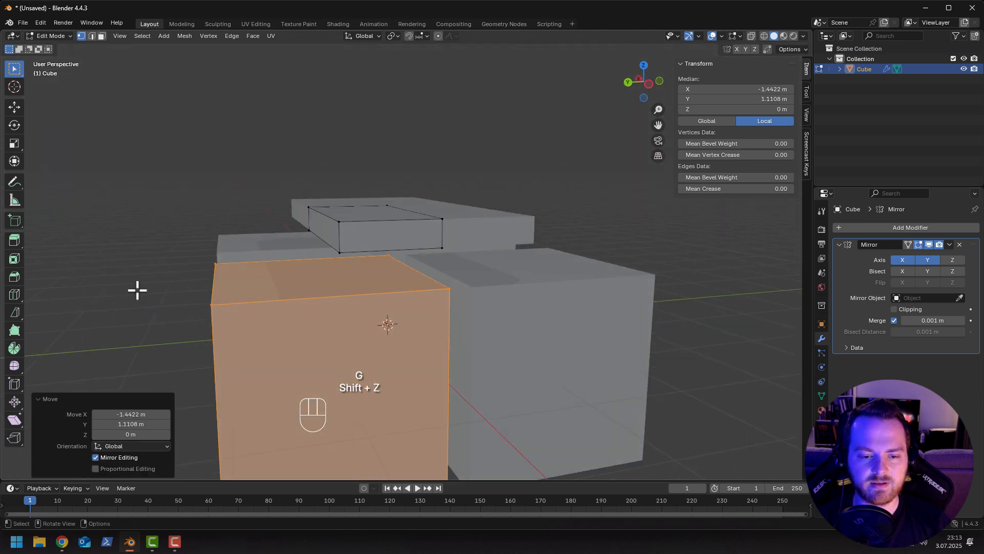
key(s)
key(shift+z)
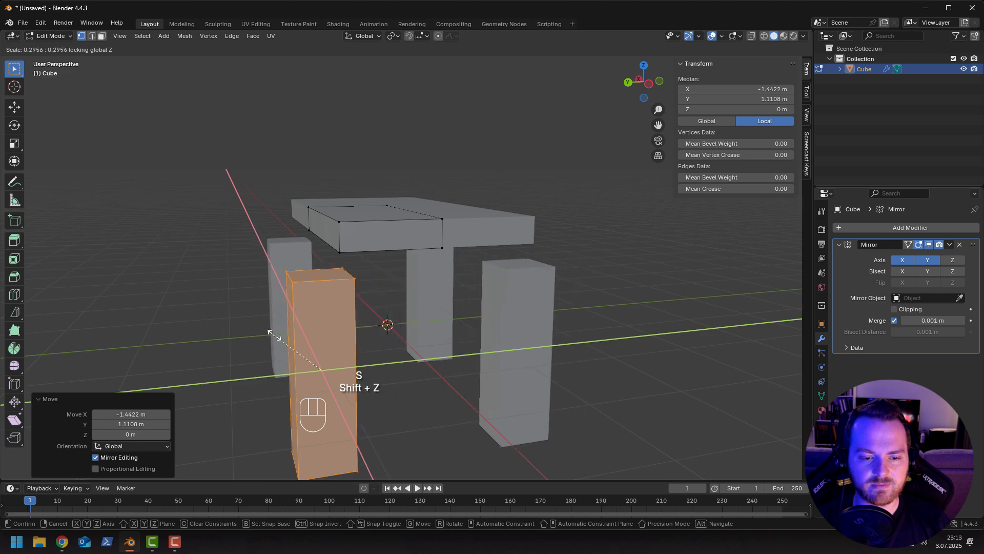
click(295, 340)
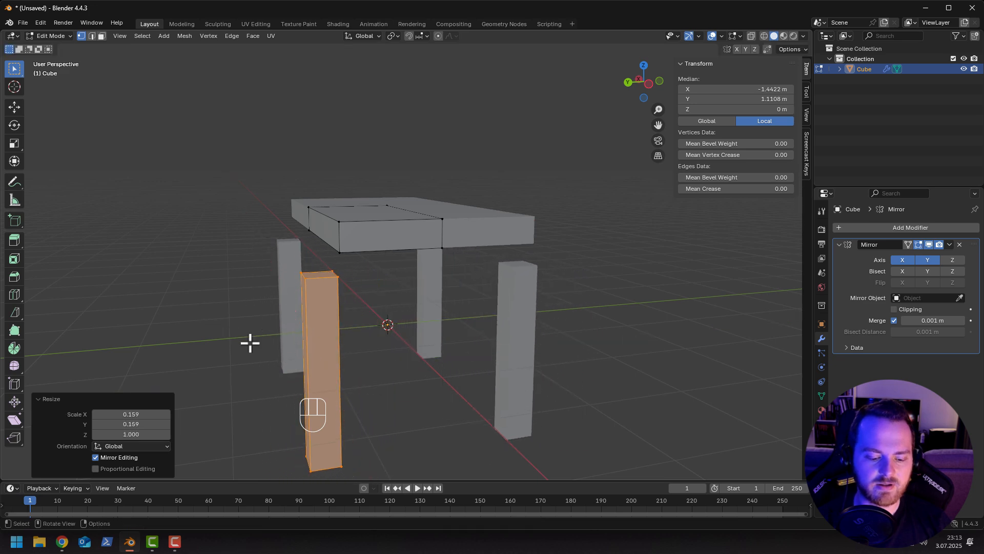
In bottom view, move the leg about -0.29 m in X and -0.35 m in Y, just inside the slab's corner.
key(grave)
click(248, 401)
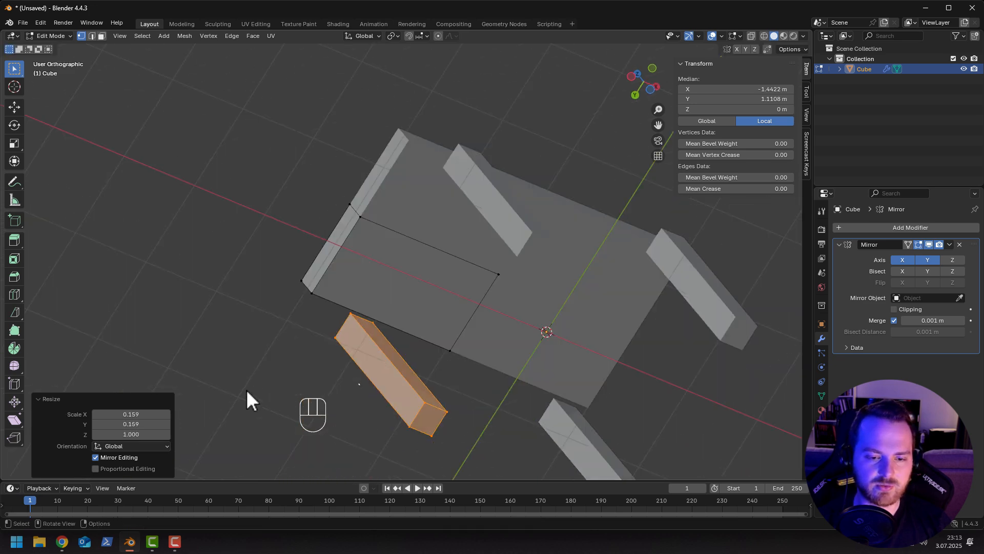
key(g)
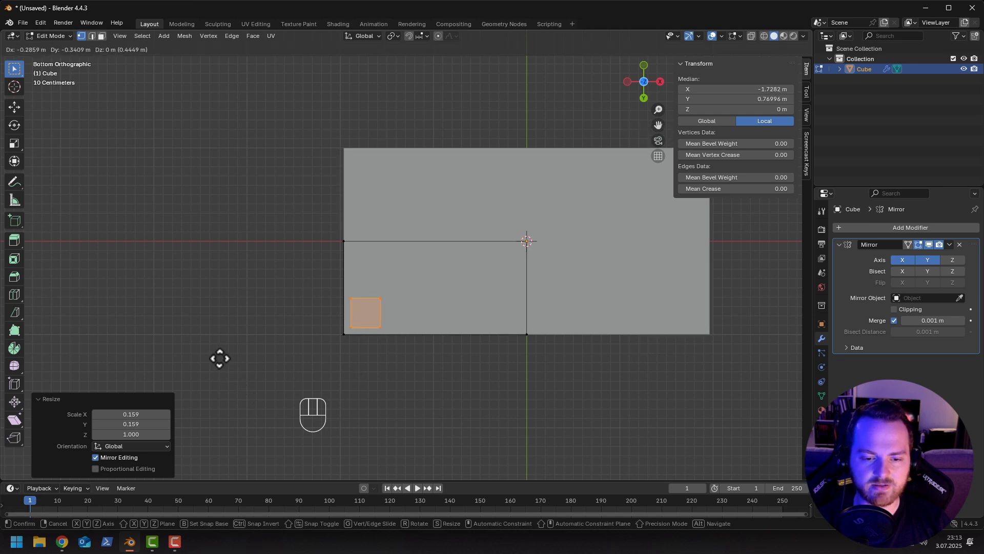
click(219, 358)
Raise the leg about 1 m along Z so its upper end sticks out above the tabletop.
middle_drag(224, 290, 400, 424)
key(g)
key(z)
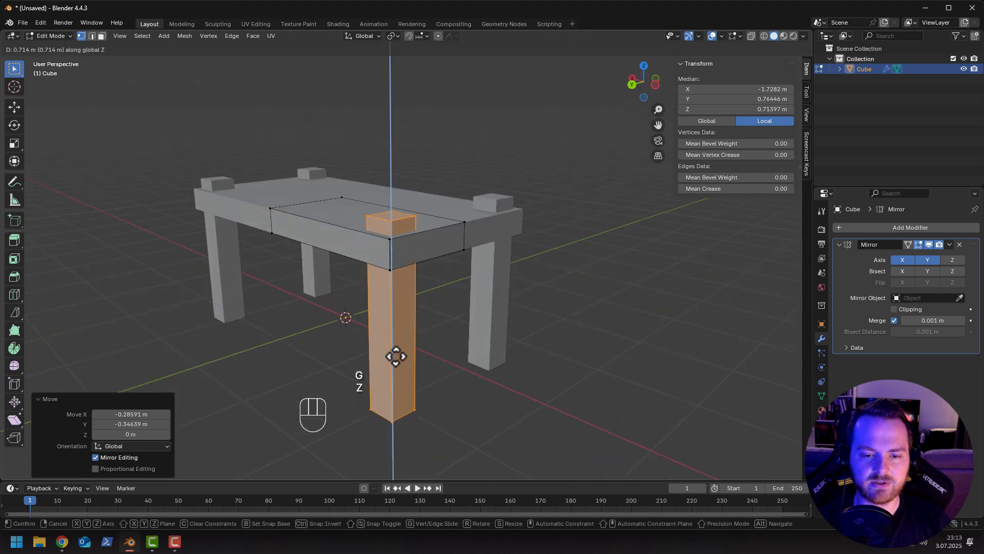
click(396, 353)
middle_drag(398, 364, 367, 353)
key(grave)
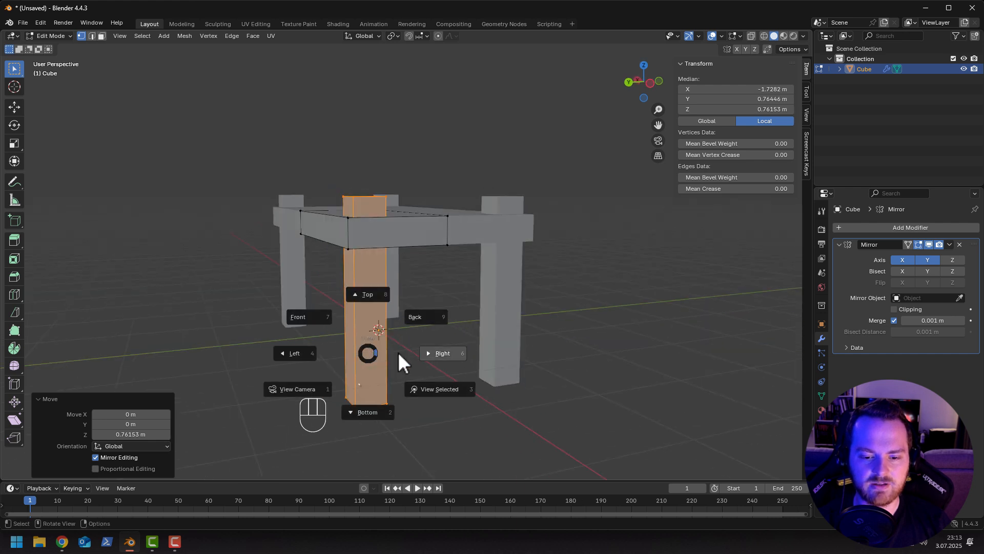
click(422, 352)
key(g)
key(z)
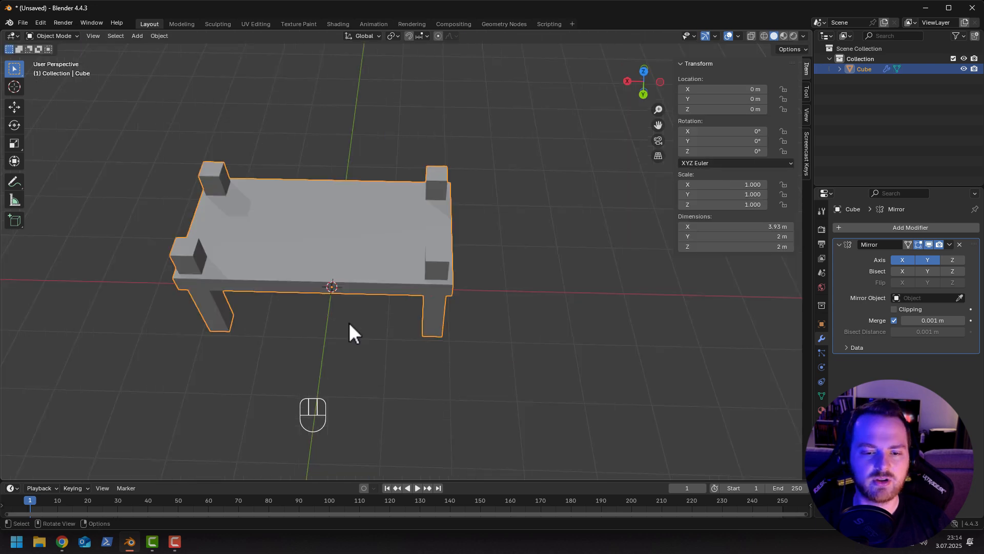
Compare the editable quarter with the full mirrored table in Edit and Object Mode, ending in Object Mode.
key(Tab)
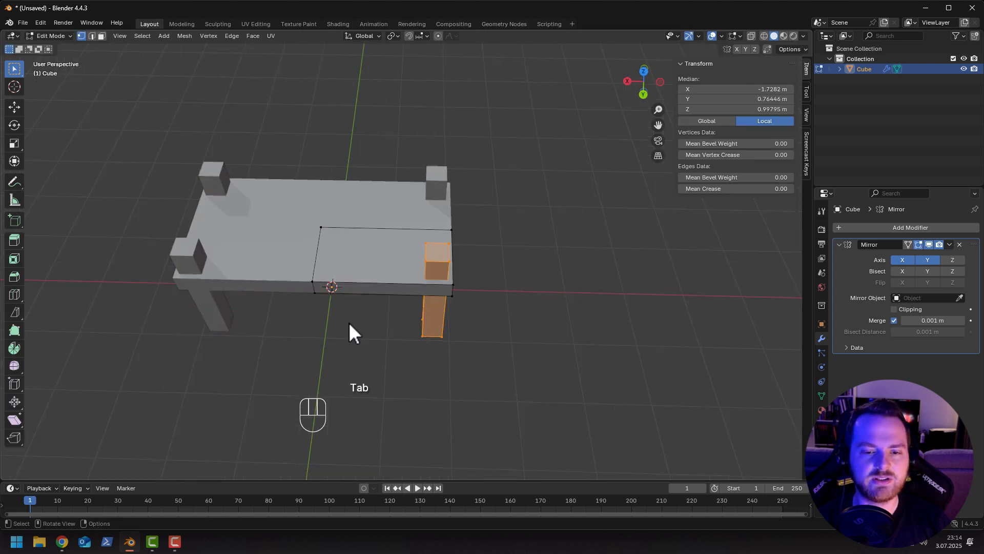
middle_drag(349, 324, 379, 307)
key(Tab)
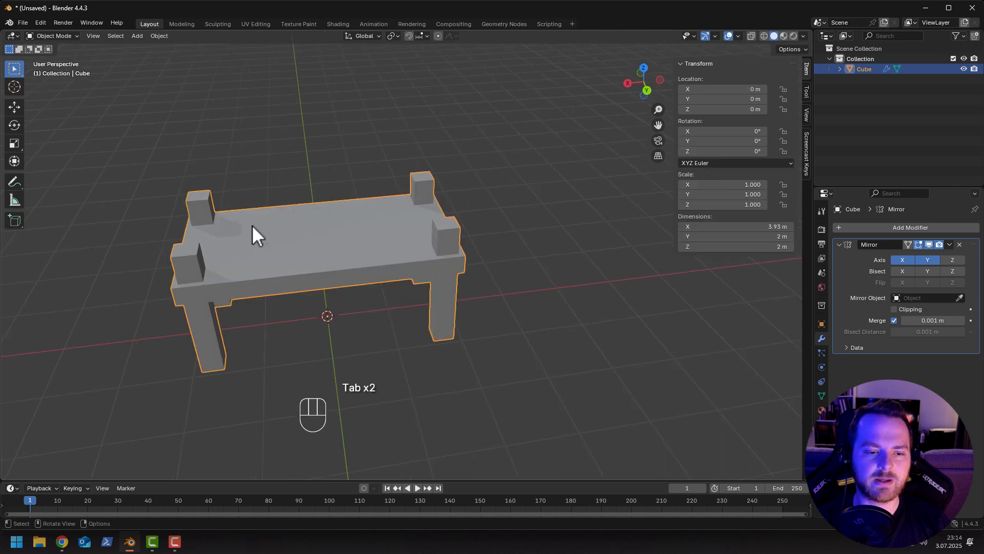
middle_drag(251, 224, 373, 282)
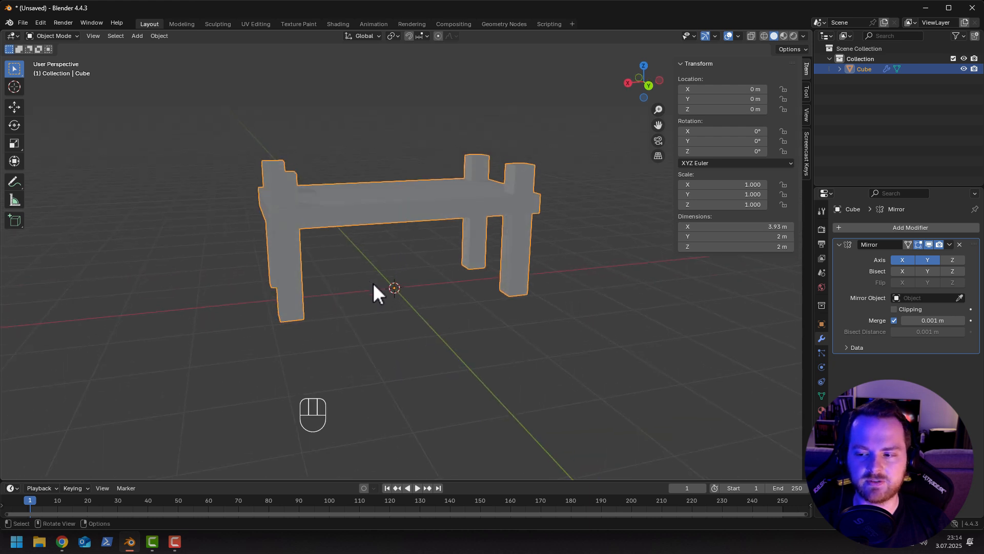
middle_drag(353, 227, 378, 236)
scroll(391, 246, down, 2)
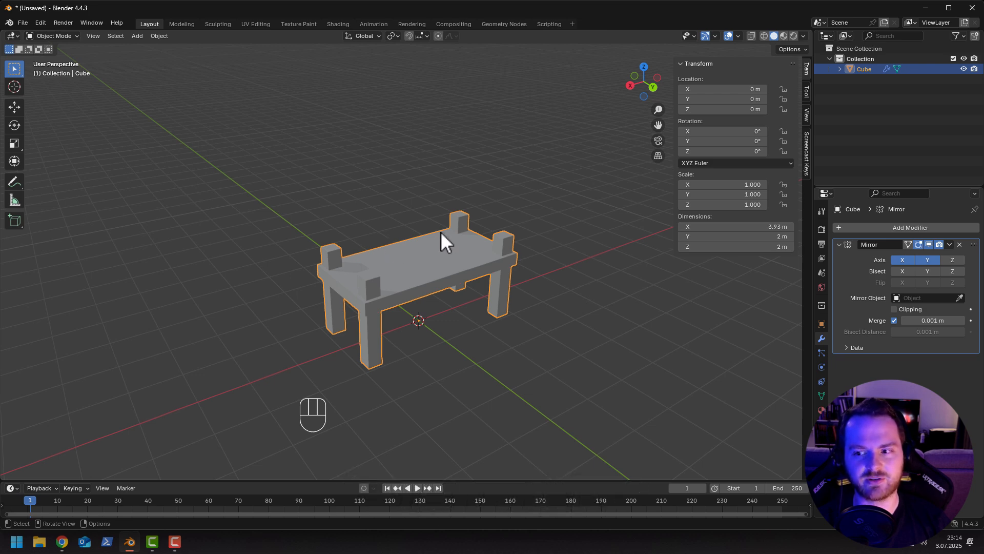
Add an Array modifier to the table below its Mirror modifier.
click(865, 227)
click(864, 225)
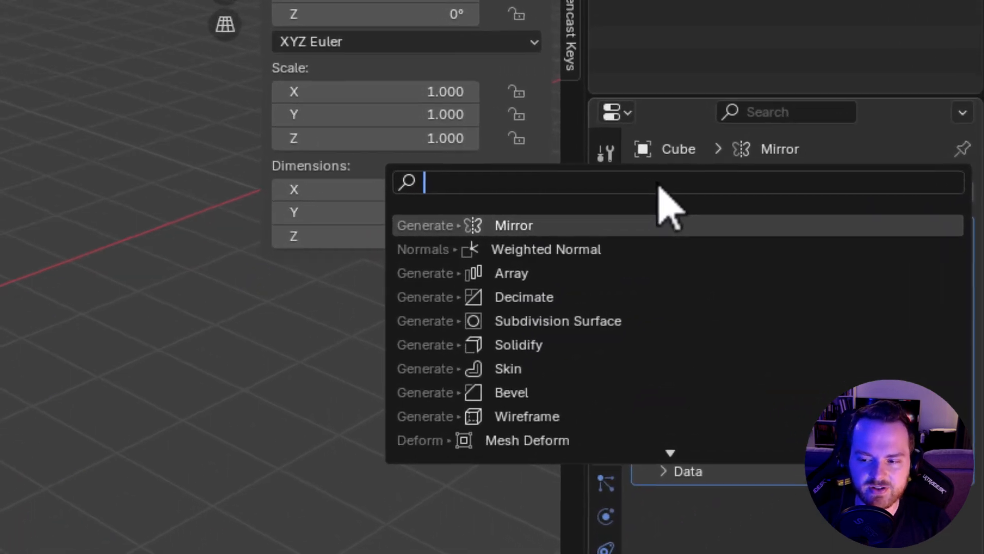
text(ARR)
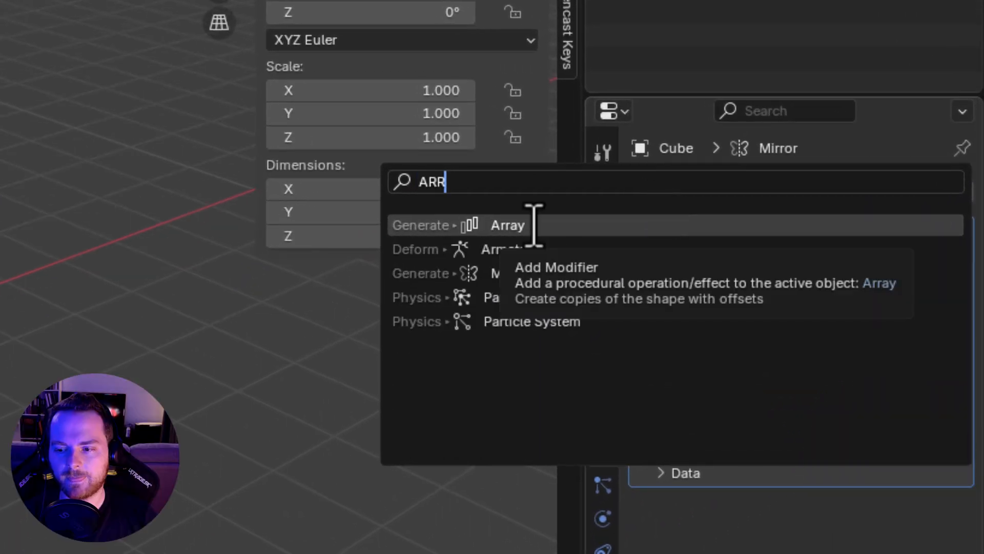
click(533, 226)
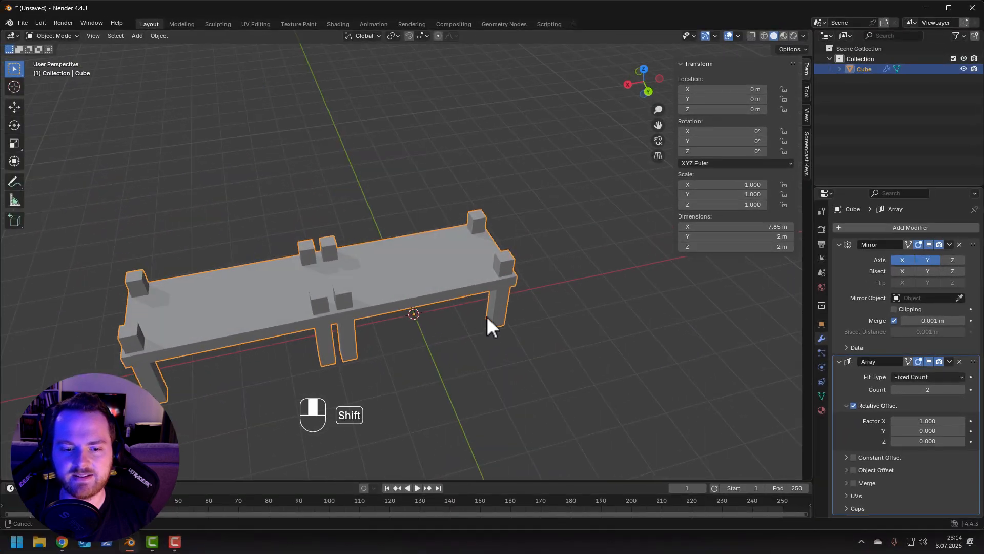
Select all of the table's source geometry in Edit Mode and move it along the X axis.
shift+middle_drag(487, 316, 500, 297)
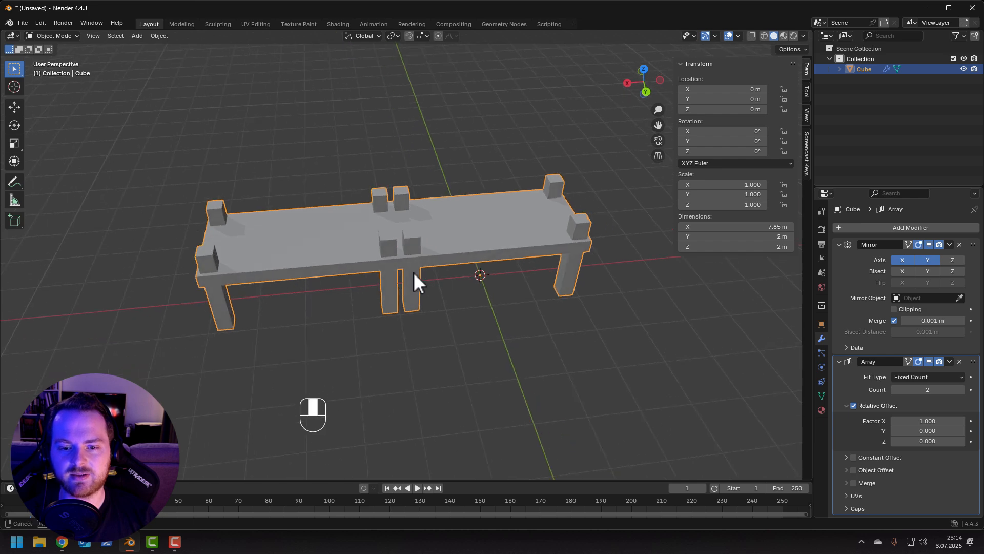
key(Tab)
key(a)
key(g)
key(x)
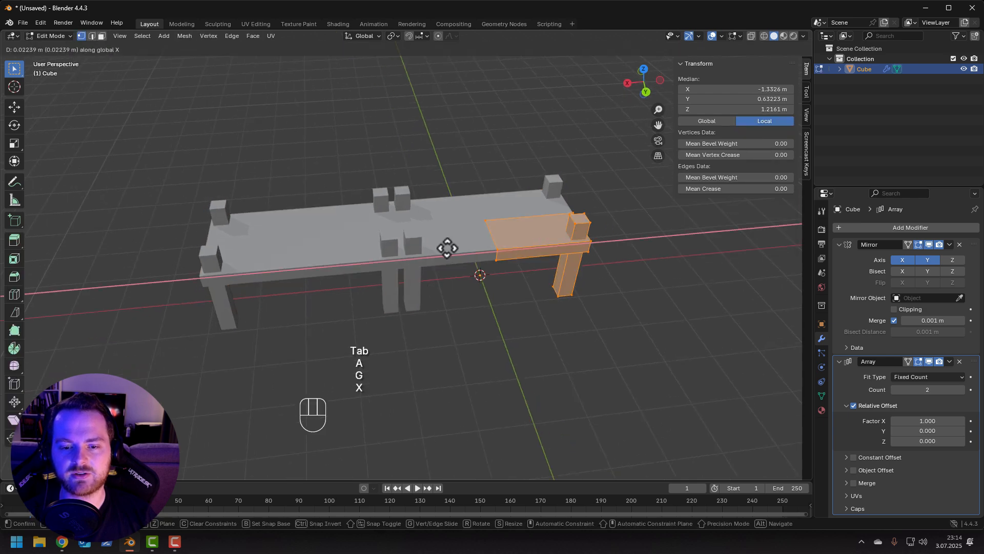
click(509, 292)
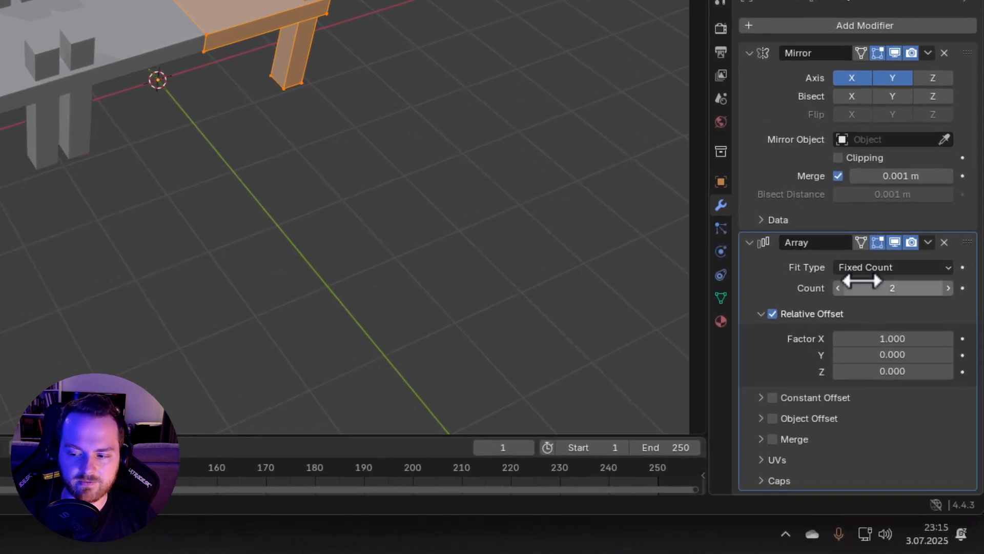
Set the Array modifier's count to 3.
click(861, 281)
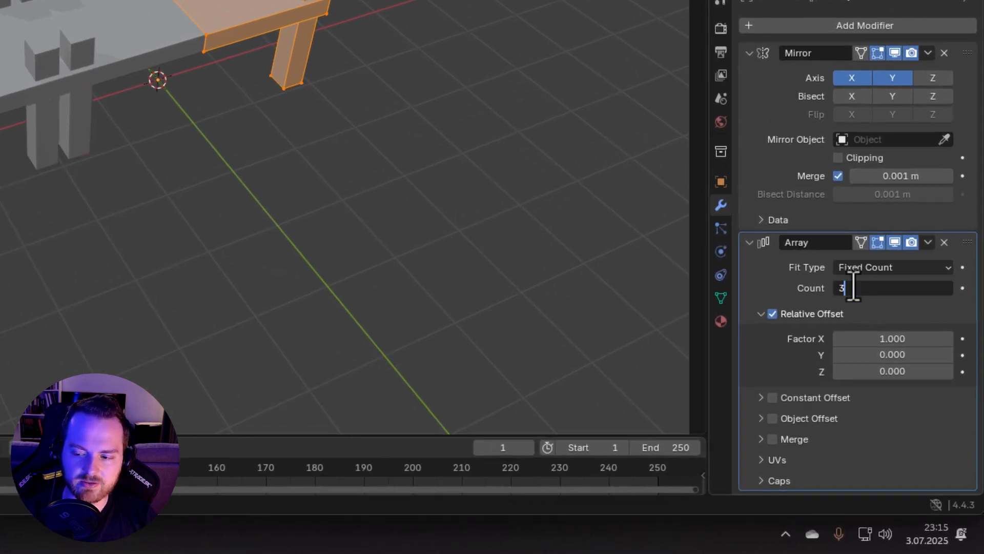
key(Return)
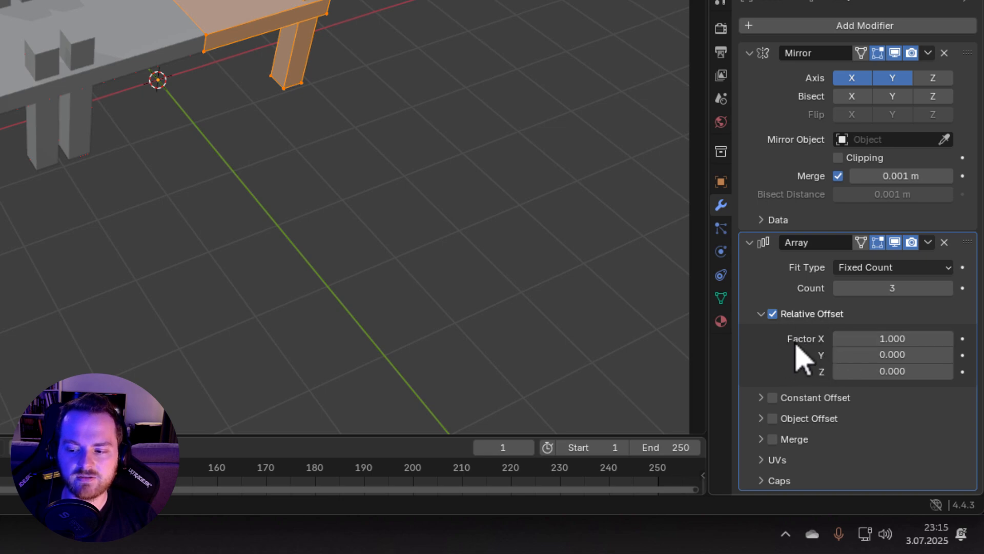
Set the Array modifier's relative offset factors to X 0 and Z 1 to stack the table copies vertically.
click(863, 340)
text(0)
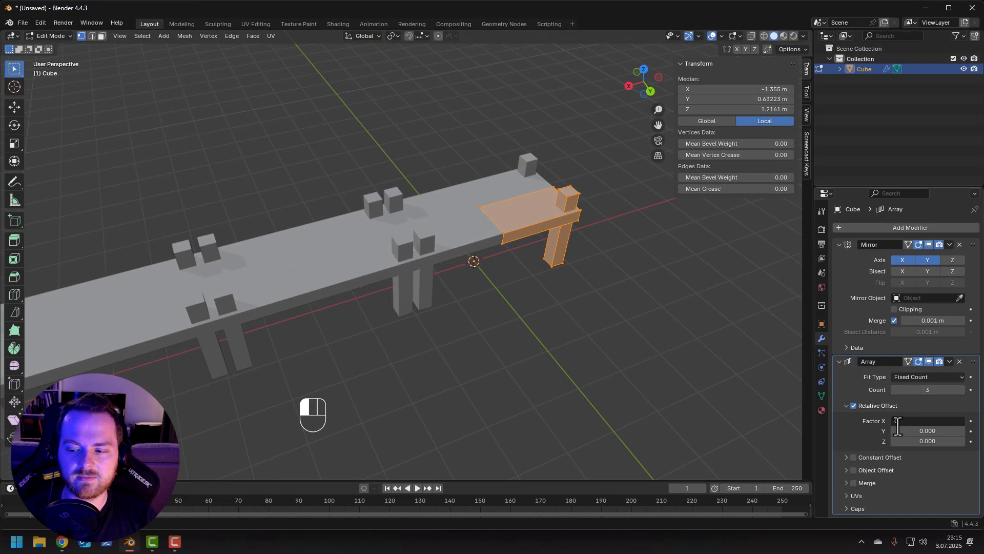
key(Return)
click(900, 440)
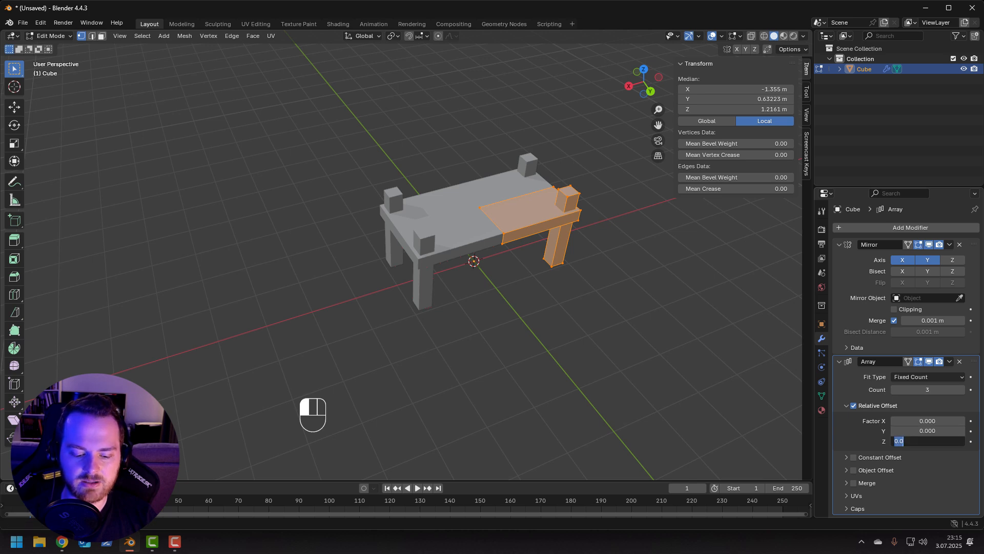
text(1)
key(Return)
middle_drag(619, 281, 547, 265)
shift+middle_drag(480, 155, 407, 249)
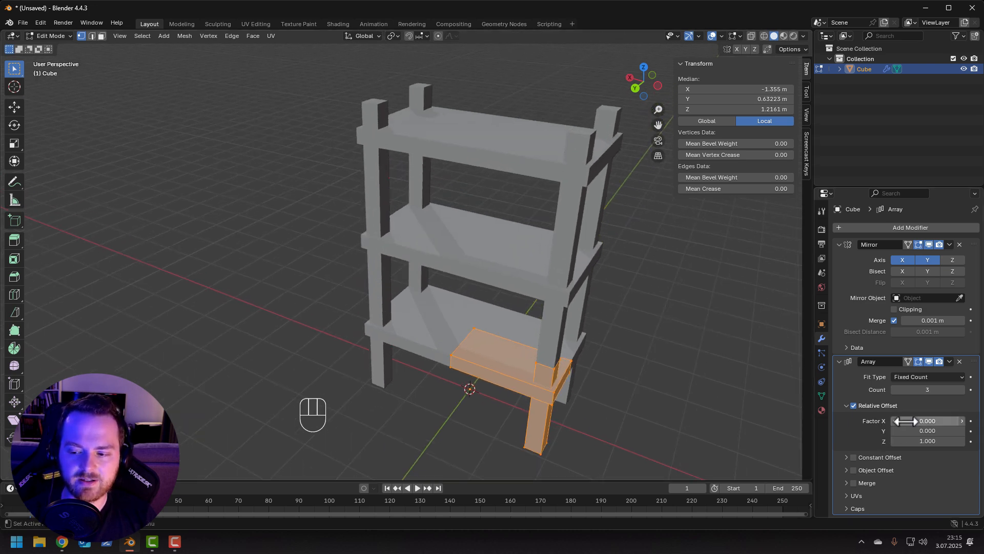
Try an X relative offset factor of -0.3 on the Array modifier and reset it to 0.
drag(883, 420, 905, 421)
middle_drag(442, 393, 465, 286)
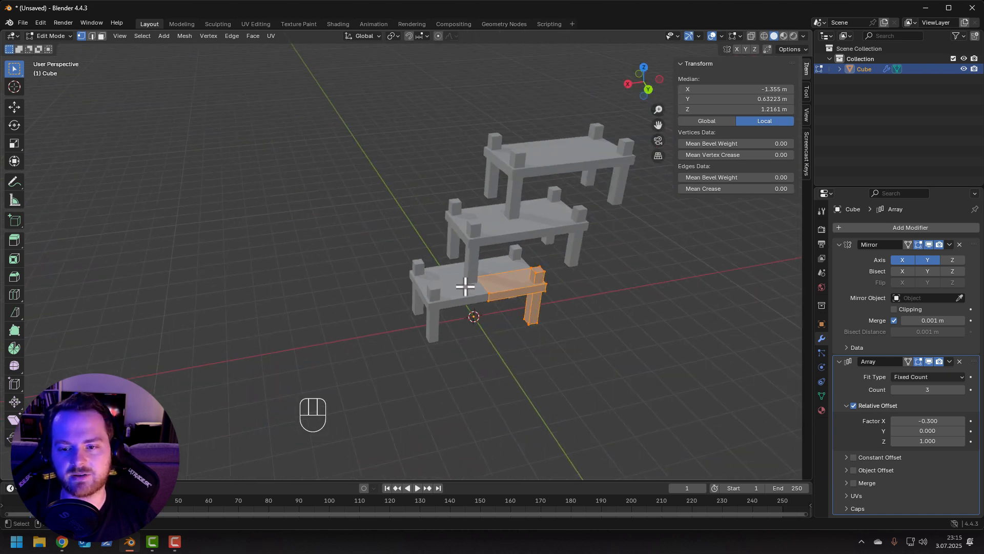
click(912, 417)
text(0)
key(Return)
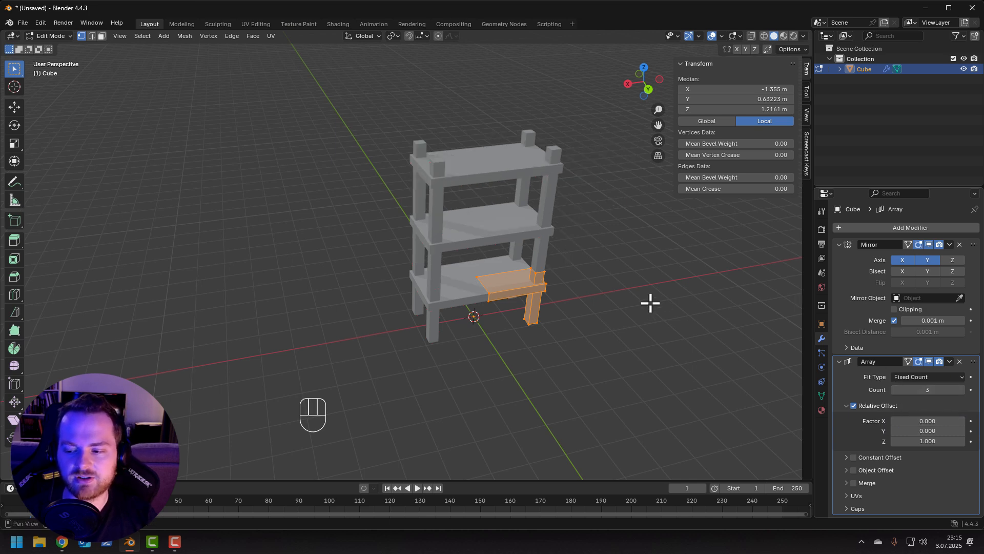
Inspect the stacked shelf from several angles in Edit and Object Mode, comparing it with its source quarter, and finish in Object Mode.
middle_drag(650, 302, 606, 293)
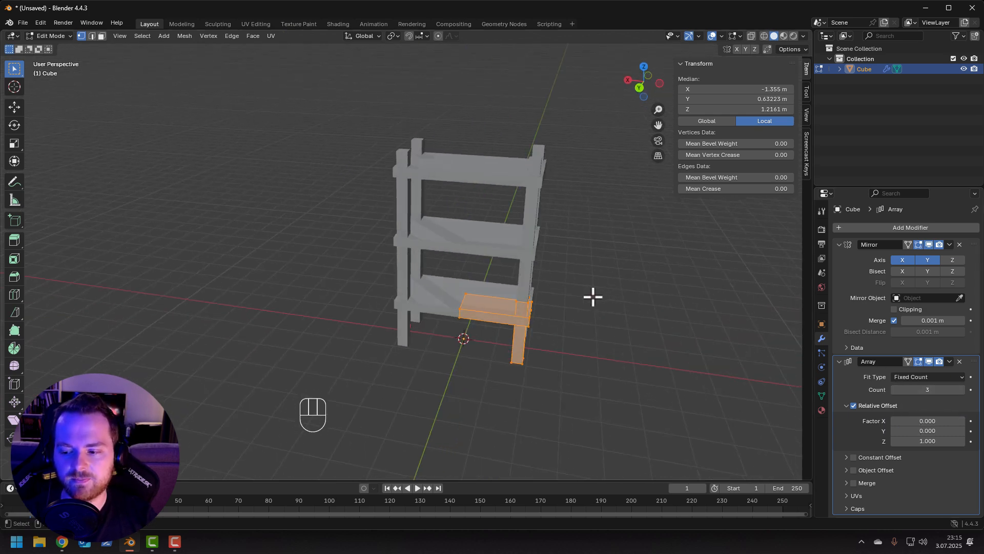
mouse_move(379, 266)
middle_down()
mouse_move(303, 277)
mouse_move(361, 290)
mouse_move(363, 305)
mouse_move(377, 266)
middle_up()
key(Tab)
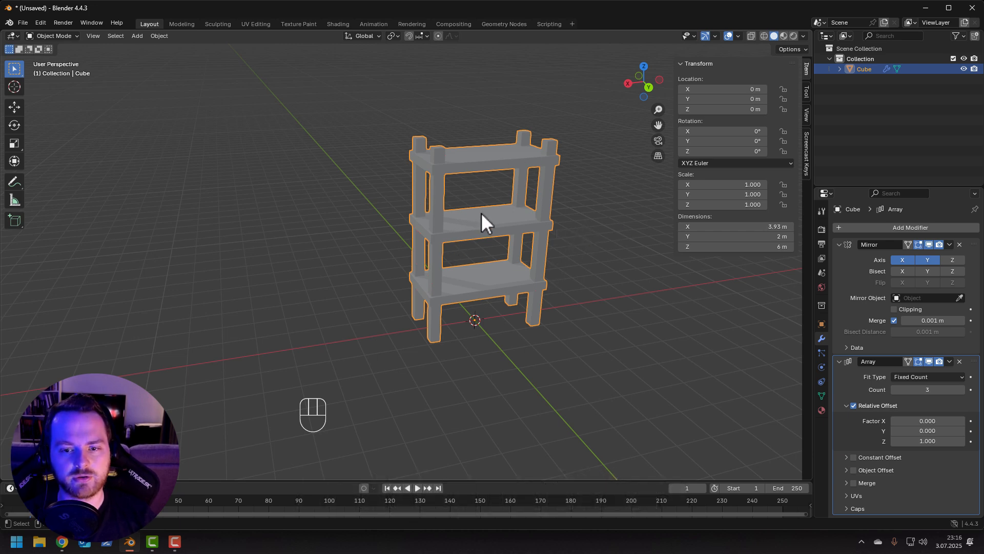
middle_drag(480, 213, 456, 272)
key(Tab)
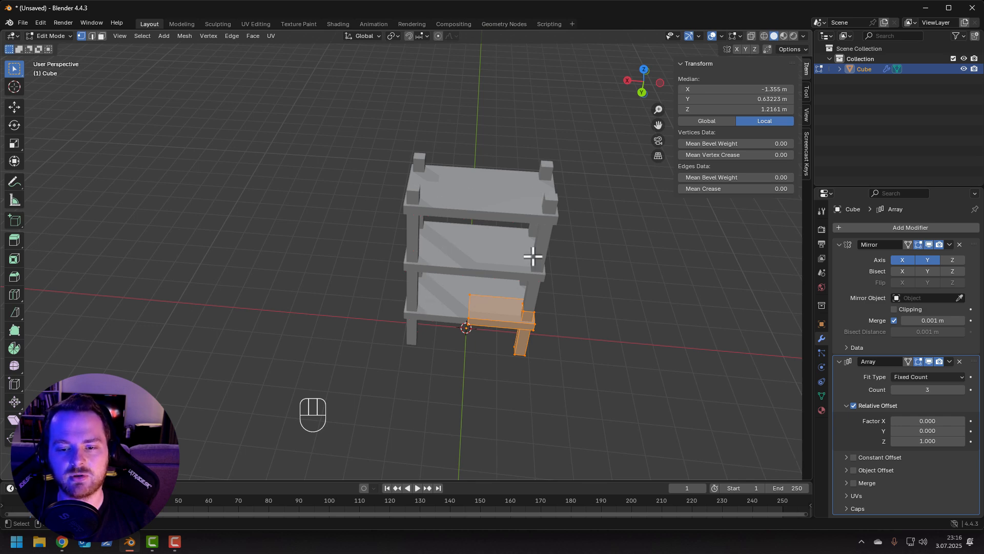
key(Tab)
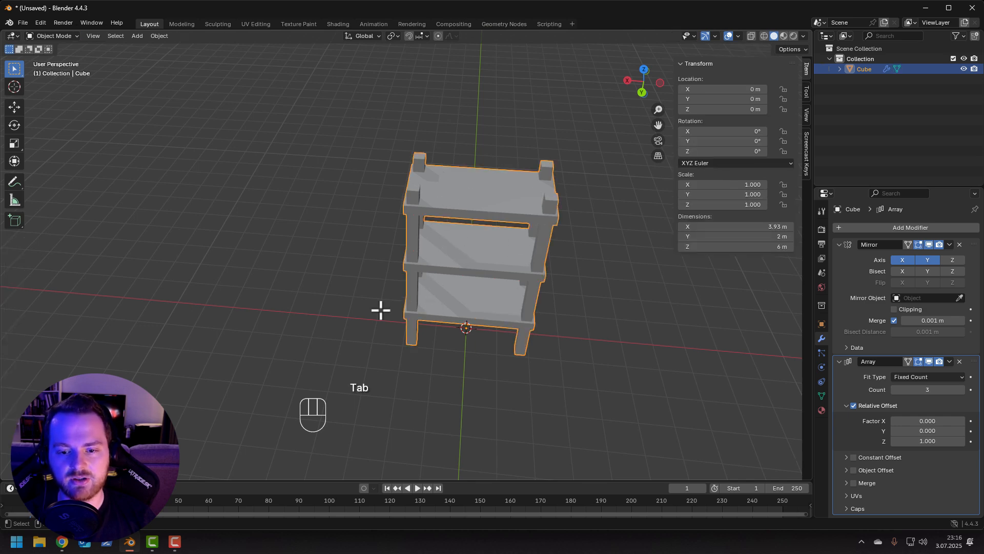
Duplicate the shelf unit and place the copy 5 m along the X axis.
middle_drag(373, 306, 395, 299)
key(shift+d)
key(x)
click(248, 322)
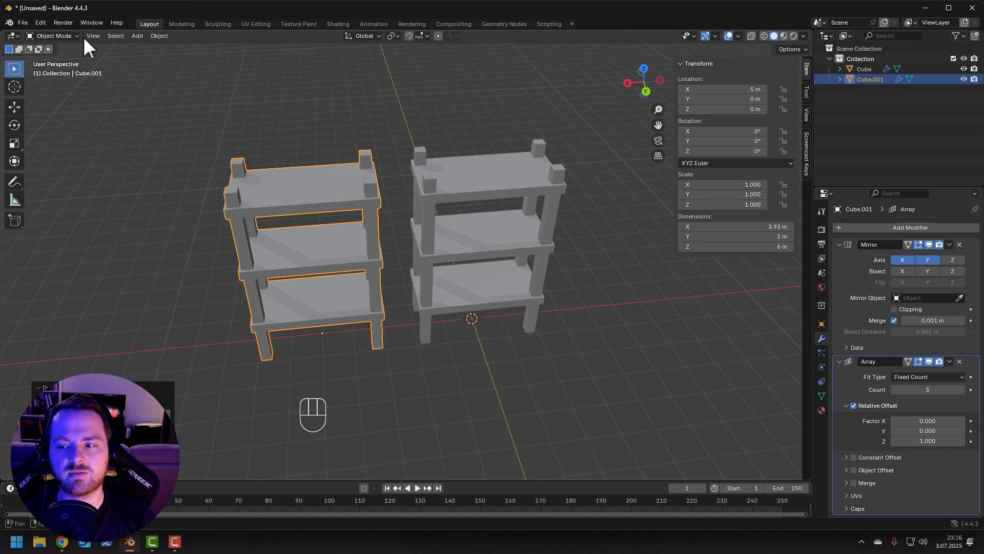
Check the duplicate's editable geometry in Edit Mode, and apply its Mirror modifier in Object Mode.
key(Tab)
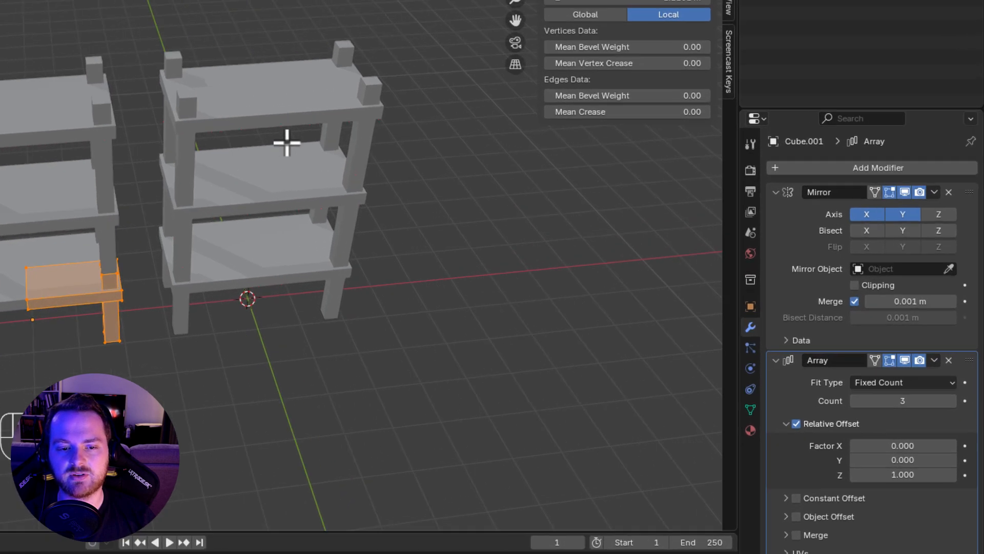
click(949, 245)
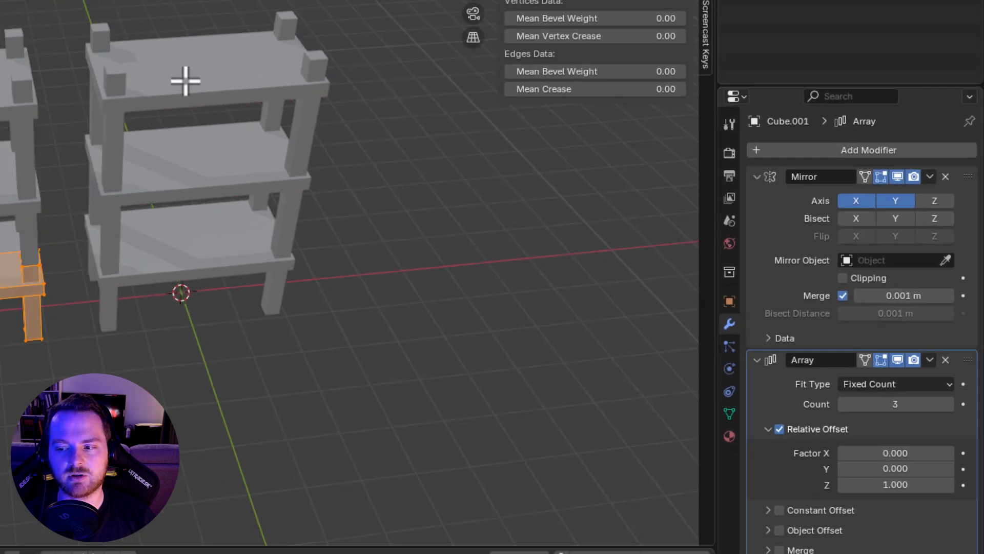
key(Tab)
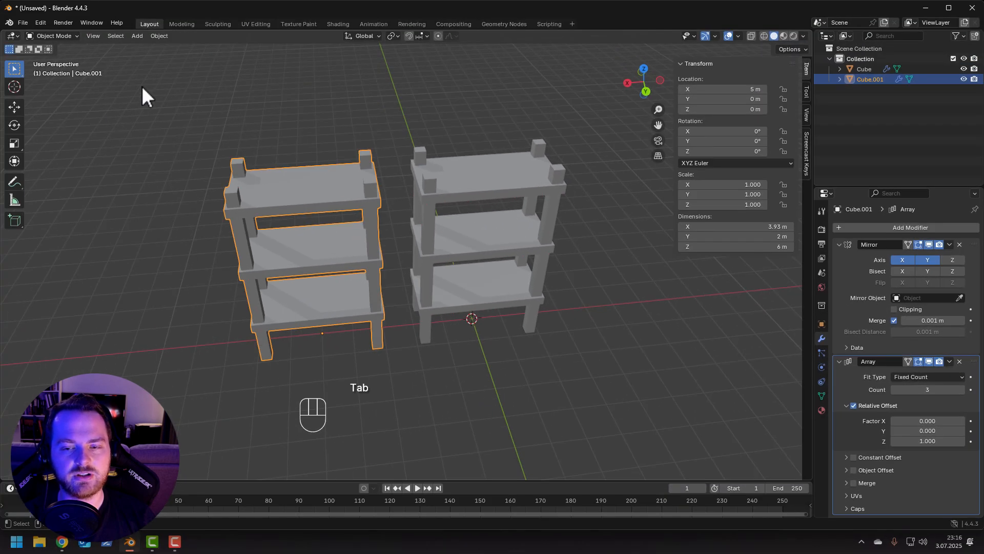
click(947, 244)
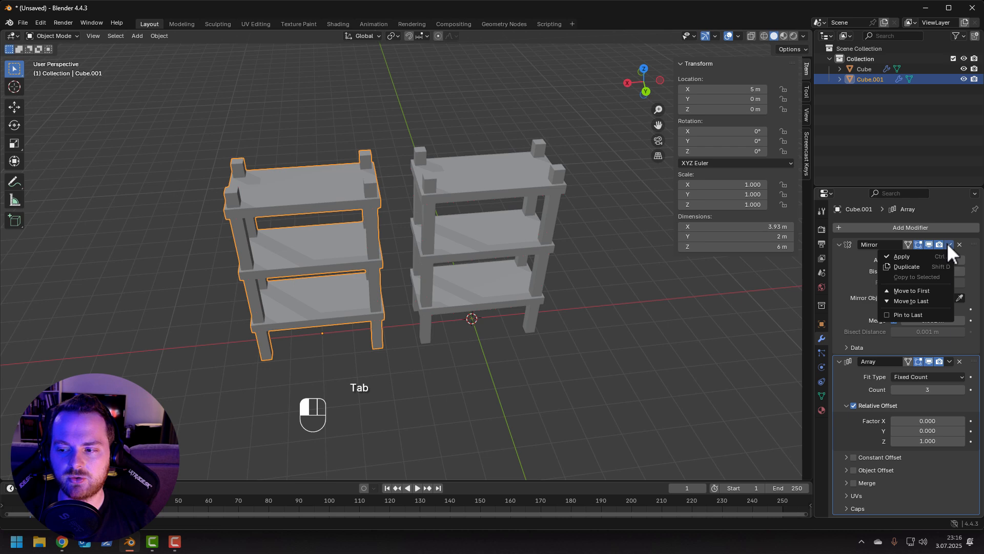
click(914, 256)
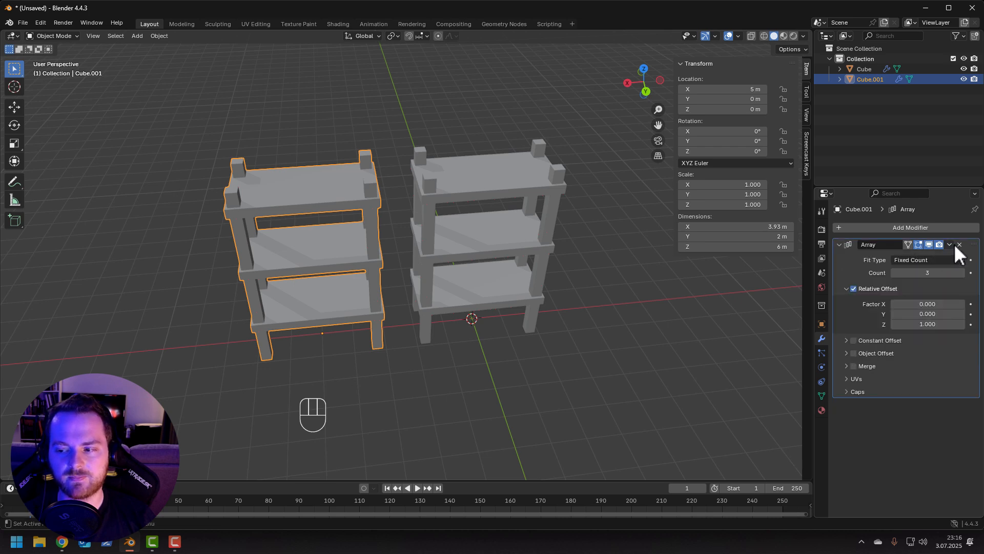
Apply the Array modifier on the selected shelf, enter Edit Mode with face selection, and select the top face of one corner post.
click(953, 244)
click(923, 255)
key(Tab)
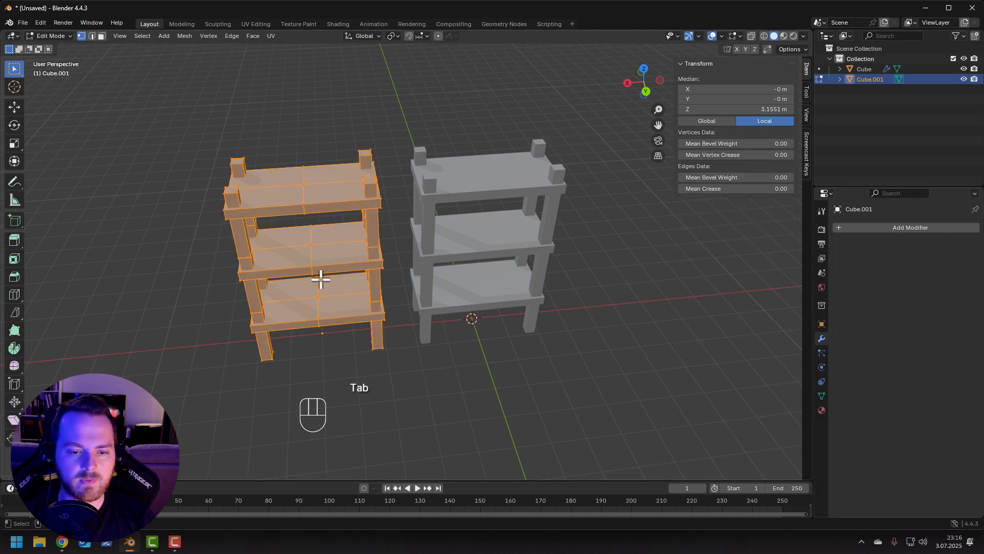
middle_drag(321, 279, 375, 296)
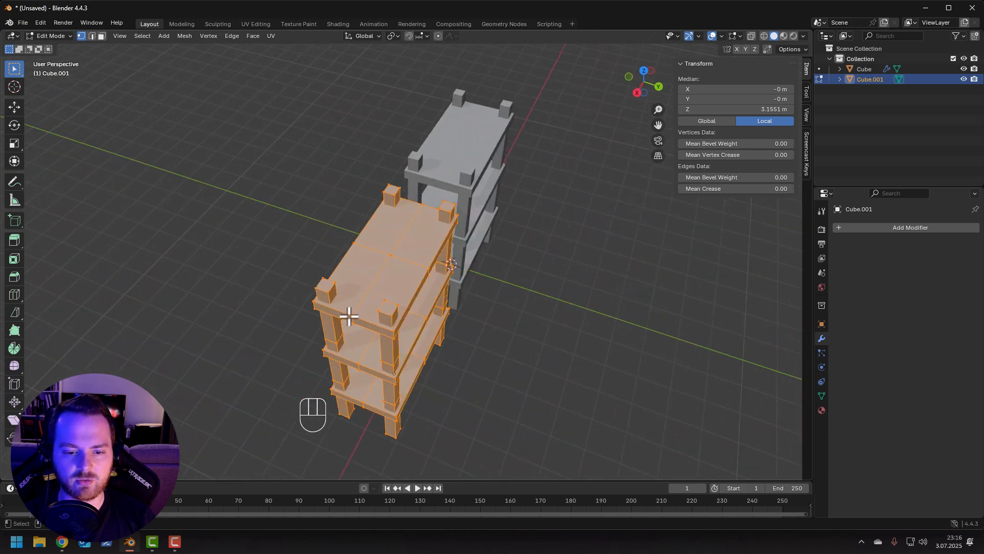
key(2)
key(3)
click(388, 307)
Try moving two corner post tops along the Z axis, and undo the moves.
key(g)
key(z)
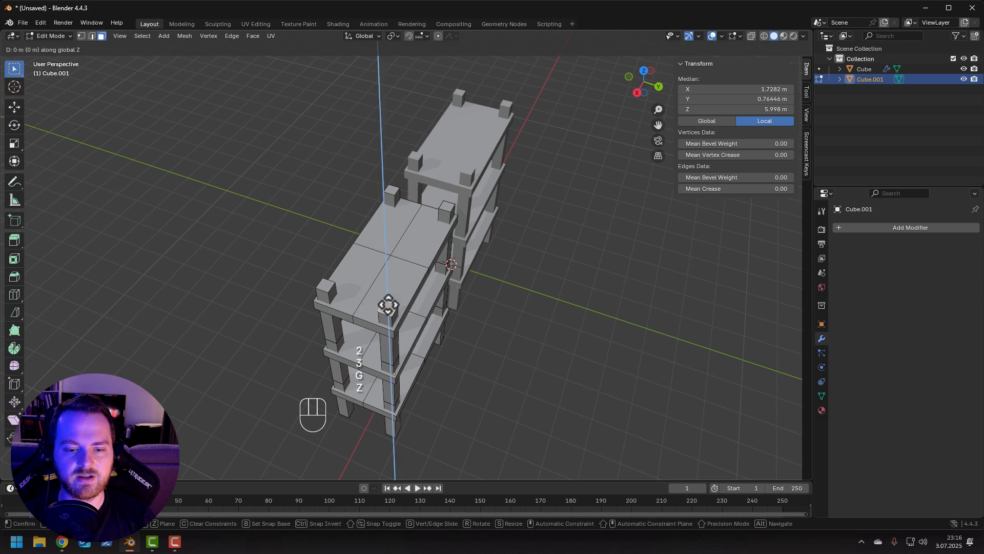
click(374, 293)
key(g)
key(z)
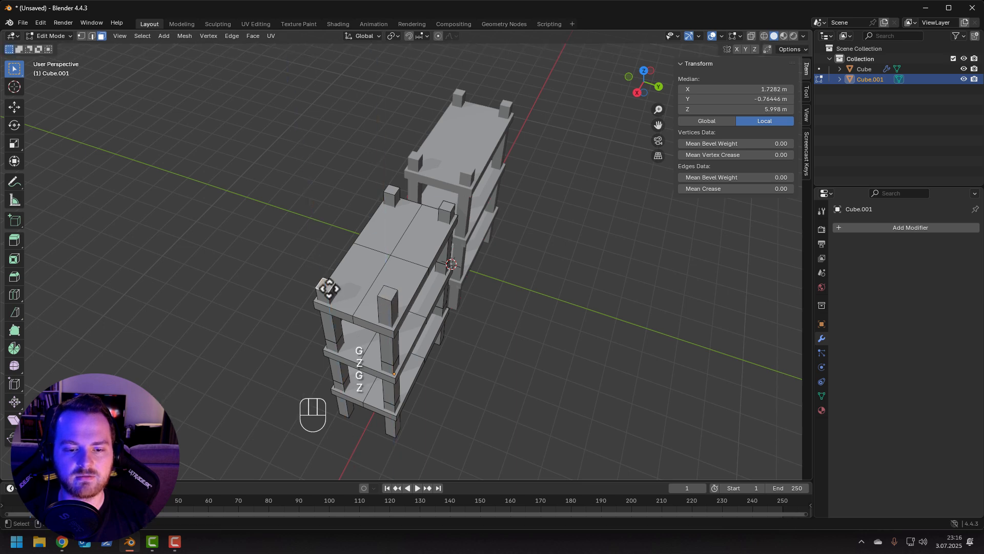
key(ctrl+z)
key(ctrl+z)
Raise the selected post top along Z, lower the neighbouring post top to about 5.75 m, and return to Object Mode.
key(g)
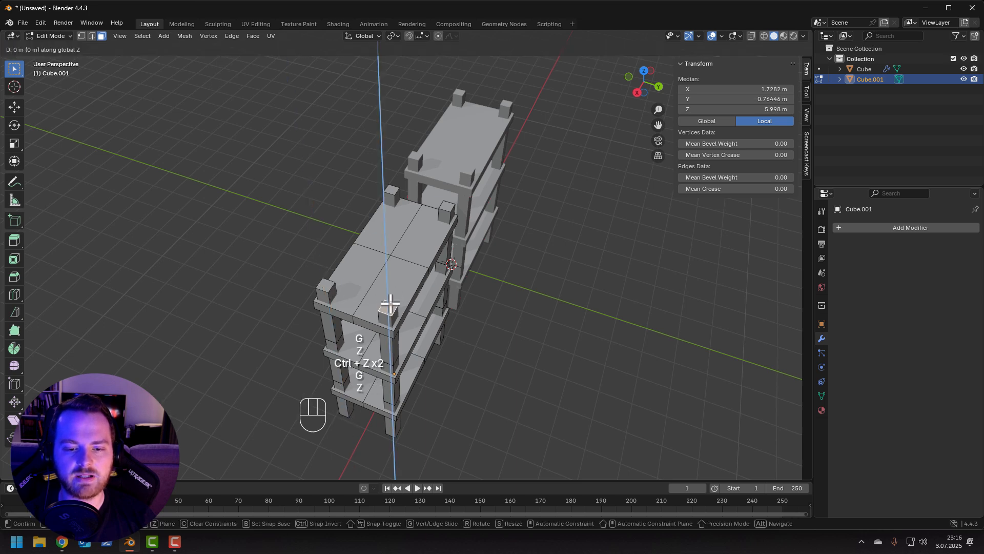
key(z)
click(371, 293)
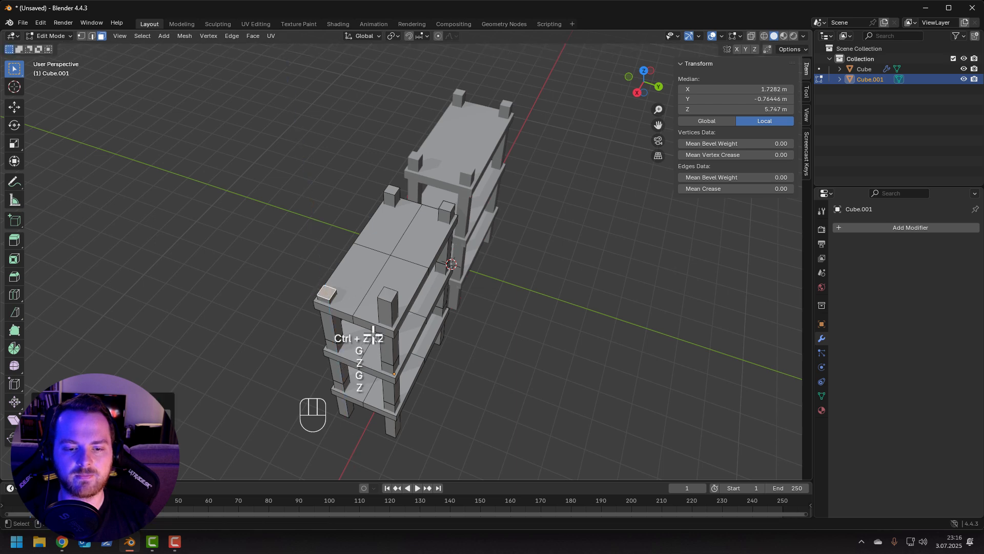
key(Tab)
Duplicate the original shelf with the live modifiers along the X axis and place the copy at X -5 m.
middle_drag(362, 336, 464, 251)
click(463, 250)
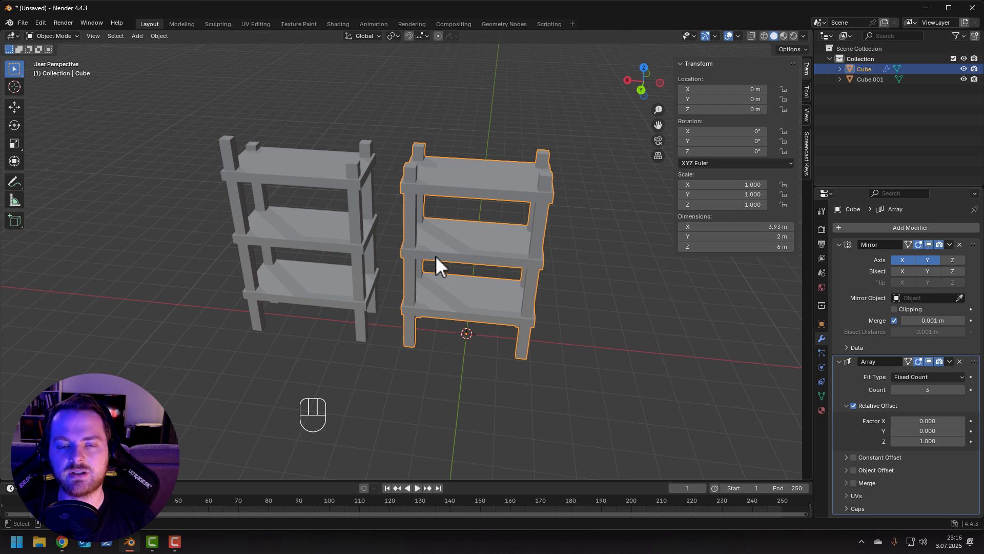
middle_drag(332, 236, 352, 252)
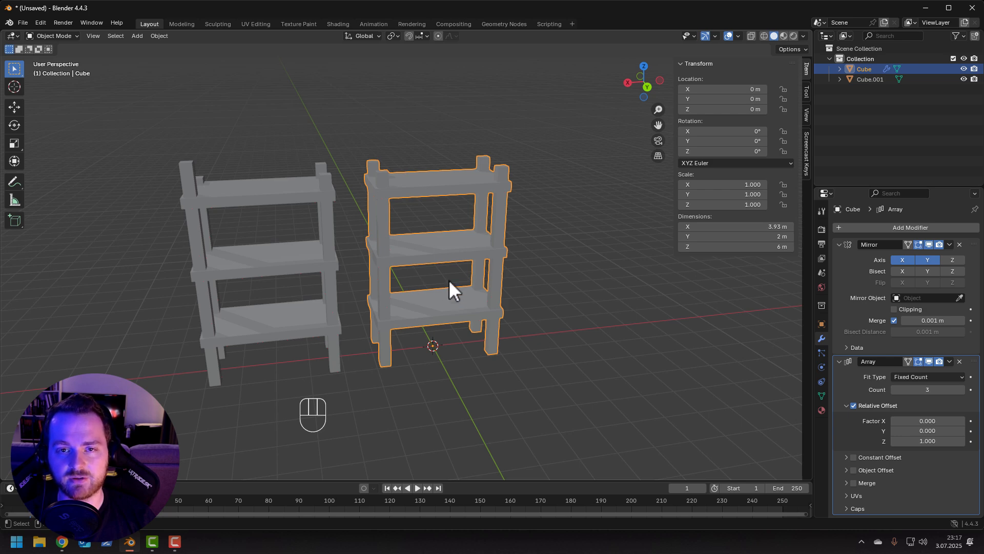
middle_drag(450, 280, 365, 328)
key(shift+d)
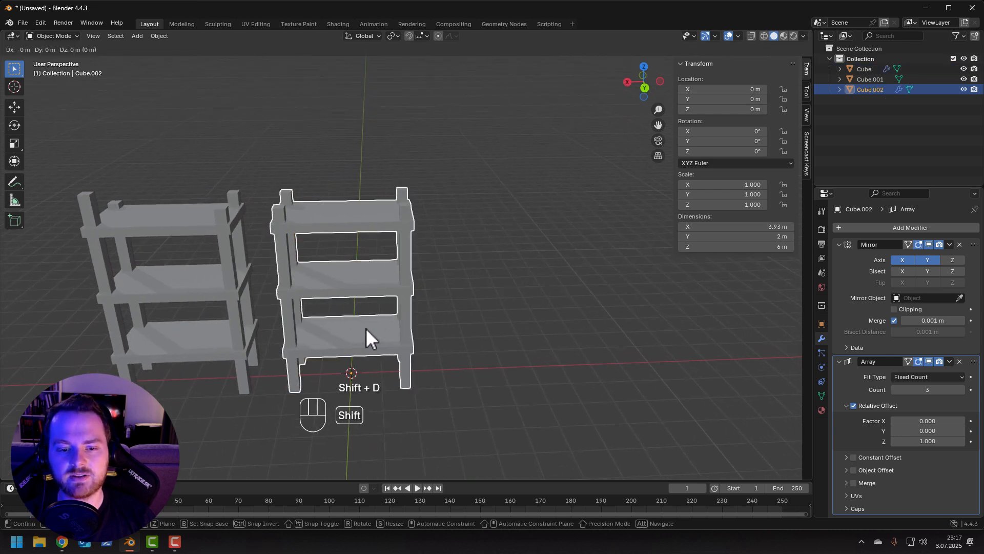
key(x)
key(y)
key(z)
key(x)
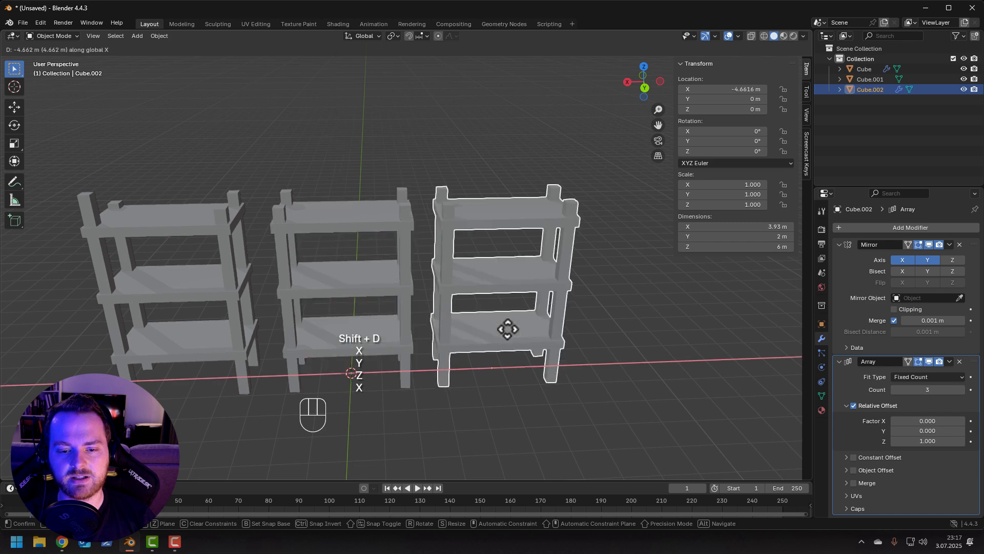
ctrl+click(524, 330)
Set the duplicated shelf's Array modifier count to 2.
click(925, 390)
text(2)
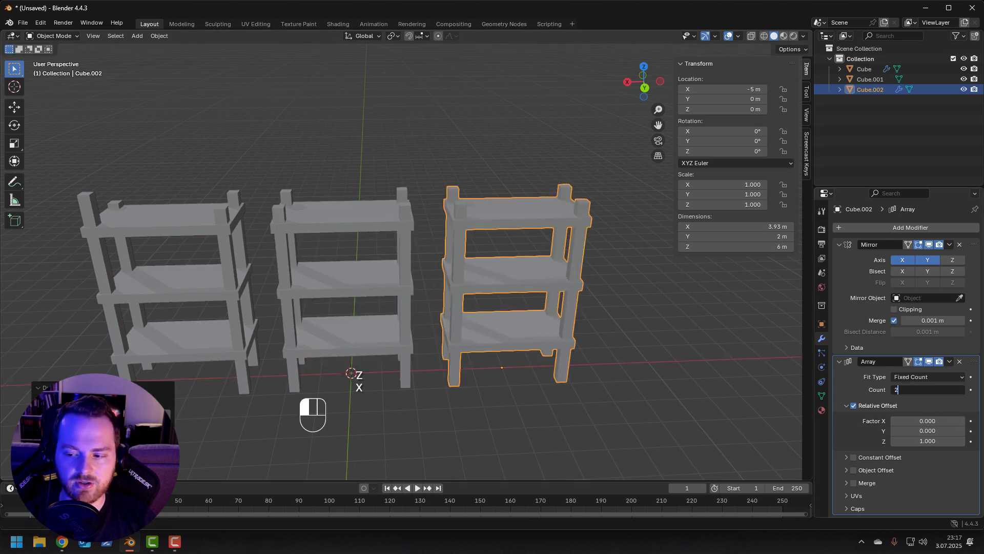
key(Return)
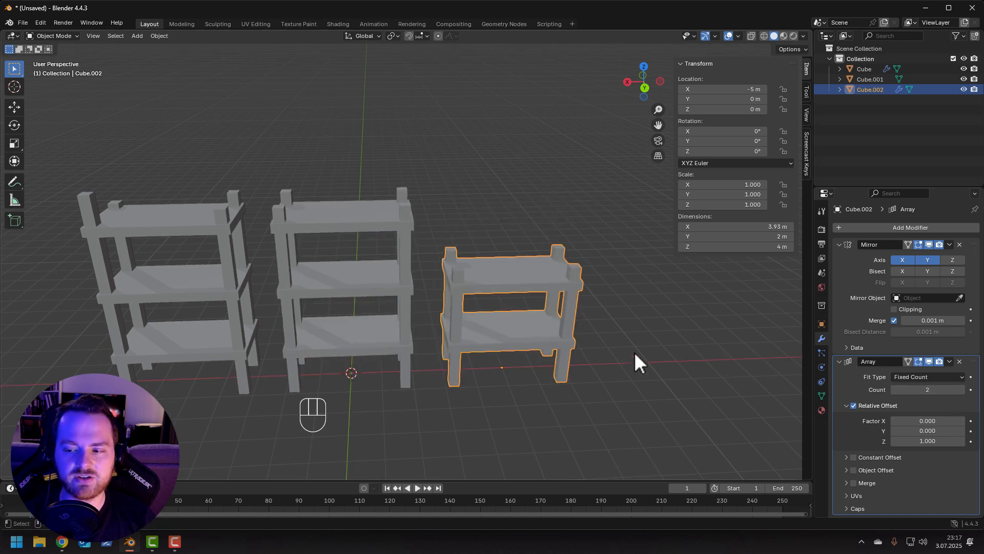
Enter Edit Mode on the two-tier shelf and box-select its entire base mesh.
middle_drag(634, 351, 639, 352)
key(a)
click(457, 348)
scroll(463, 392, down, 3)
key(Tab)
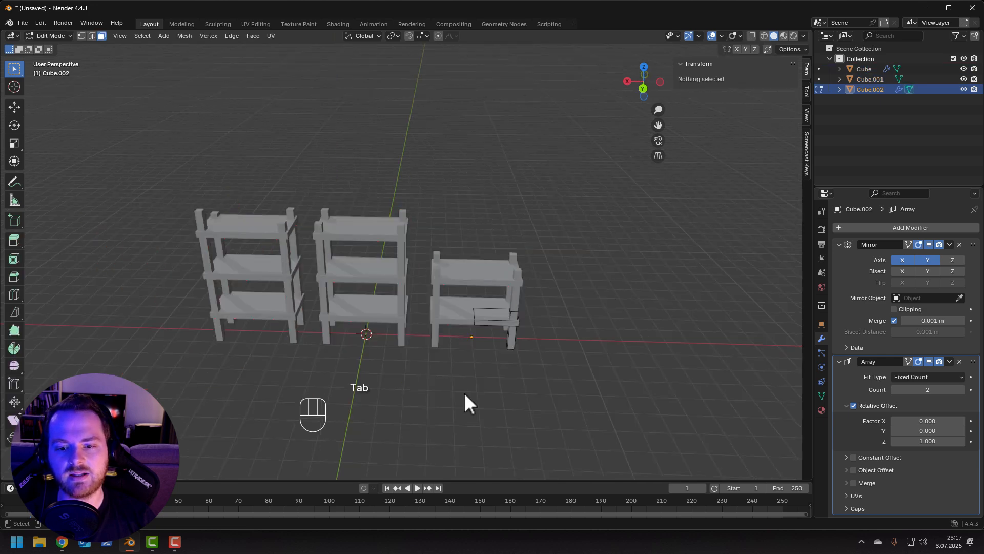
middle_drag(463, 392, 455, 368)
drag(490, 225, 524, 415)
middle_drag(524, 415, 558, 408)
Try to move the selected shelf mesh along the X axis.
key(g)
key(x)
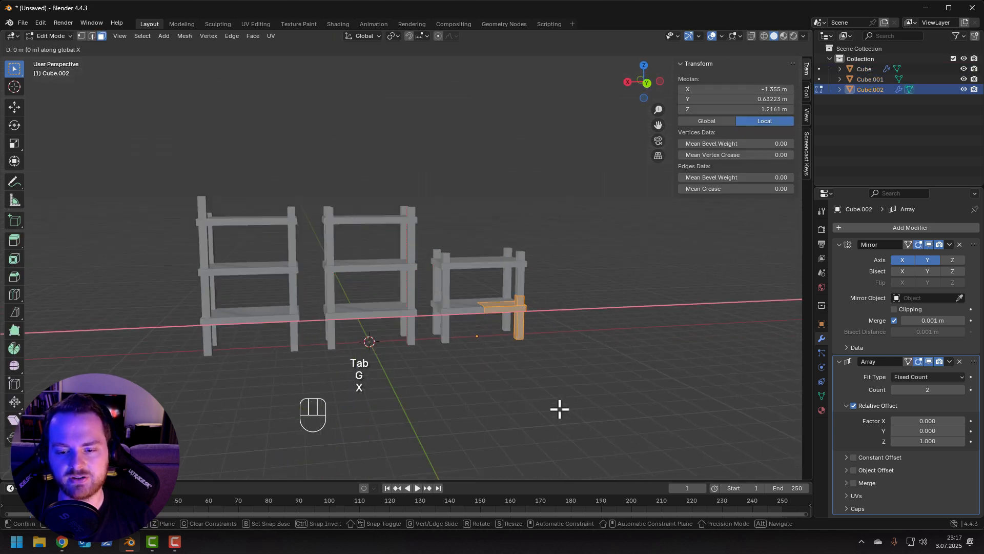
click(577, 403)
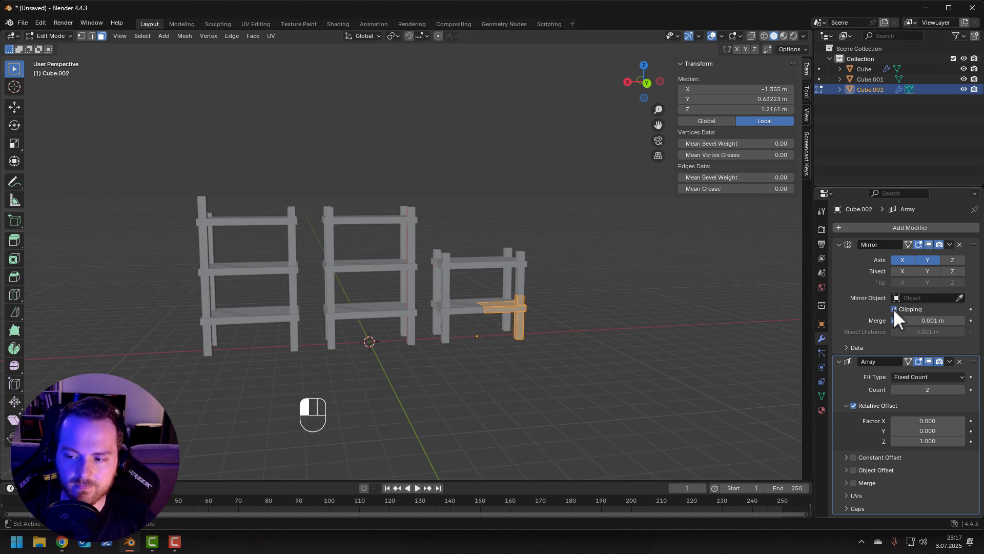
Enable Clipping in the Mirror modifier, widen the shelf by moving its mesh -0.92 m along X, and return to Object Mode.
key(g)
key(x)
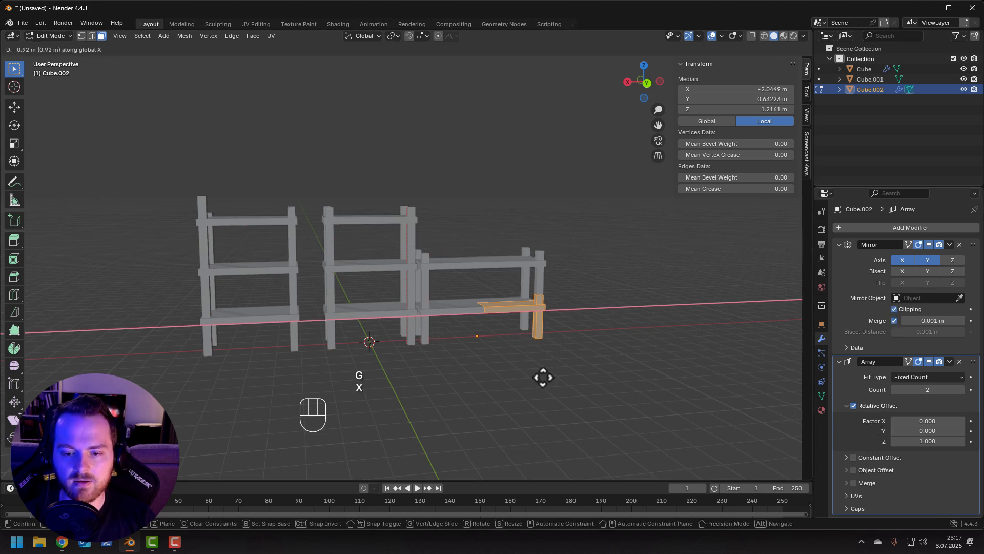
click(544, 377)
mouse_move(534, 384)
middle_down()
mouse_move(391, 384)
mouse_move(514, 387)
mouse_move(500, 362)
mouse_move(534, 384)
mouse_move(485, 401)
middle_up()
key(shift+z)
key(shift+z)
key(Tab)
Duplicate the widened two-tier shelf along the X axis and place the copy at X -12 m.
key(shift+d)
key(x)
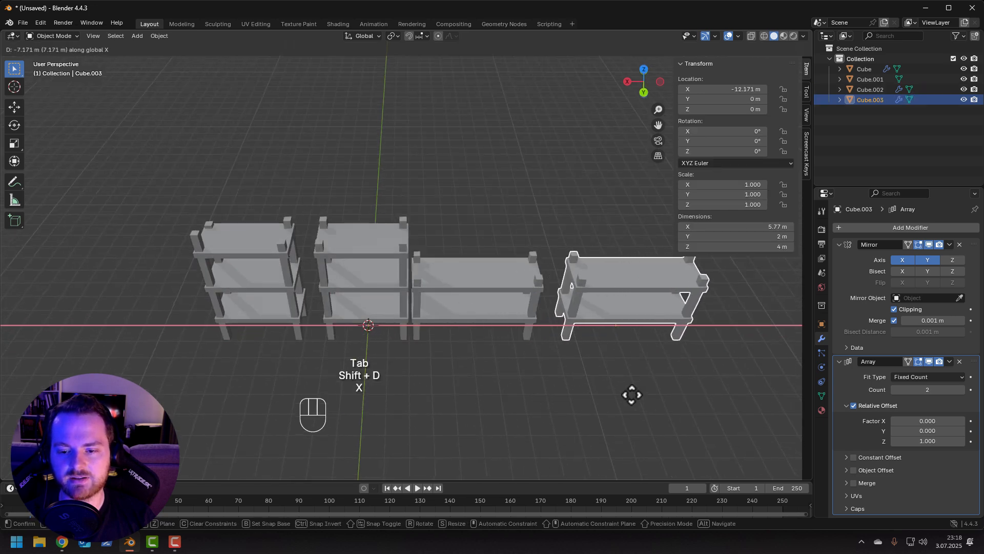
click(632, 395)
key(Tab)
key(Tab)
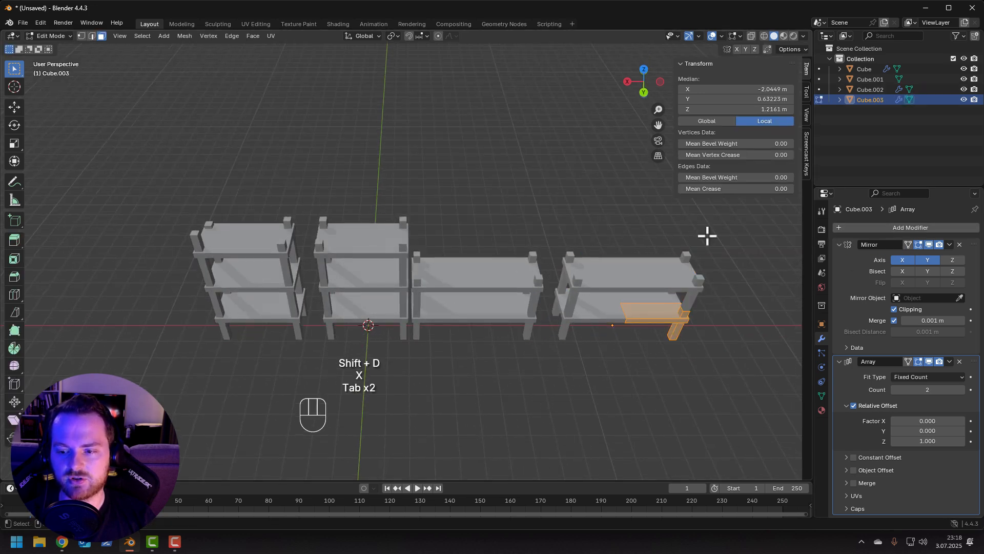
key(Tab)
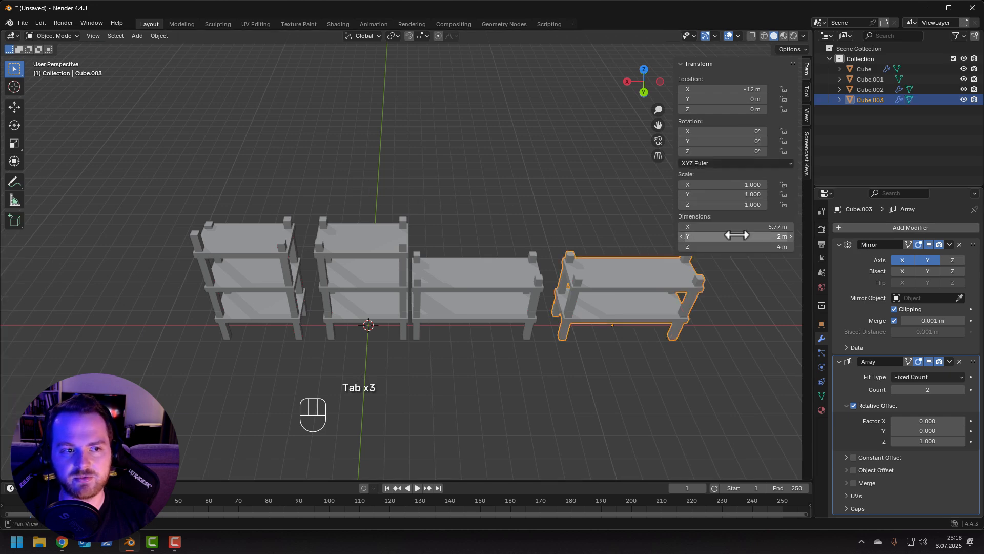
Apply the Mirror and Array modifiers on the new two-tier shelf copy.
click(865, 229)
click(948, 244)
click(933, 256)
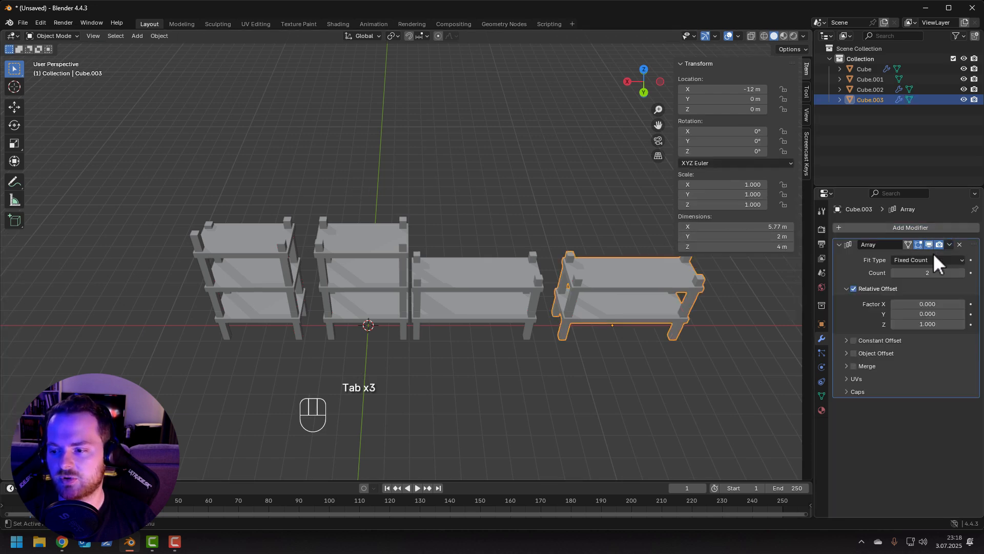
click(949, 244)
click(922, 258)
Move the two-tier shelf copy along the X axis to X 11 m, on the other side of the tall shelves.
key(g)
key(x)
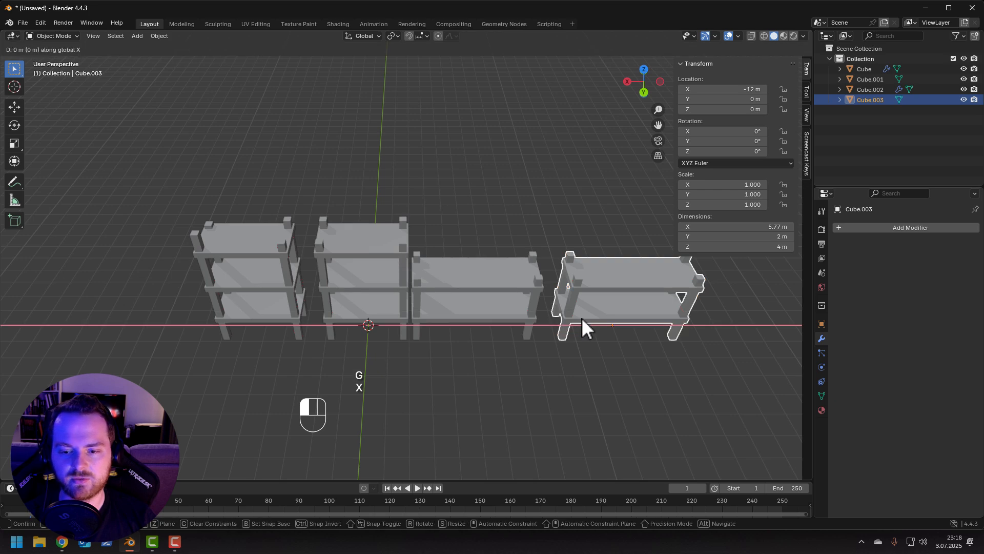
click(113, 322)
middle_drag(130, 349, 336, 301)
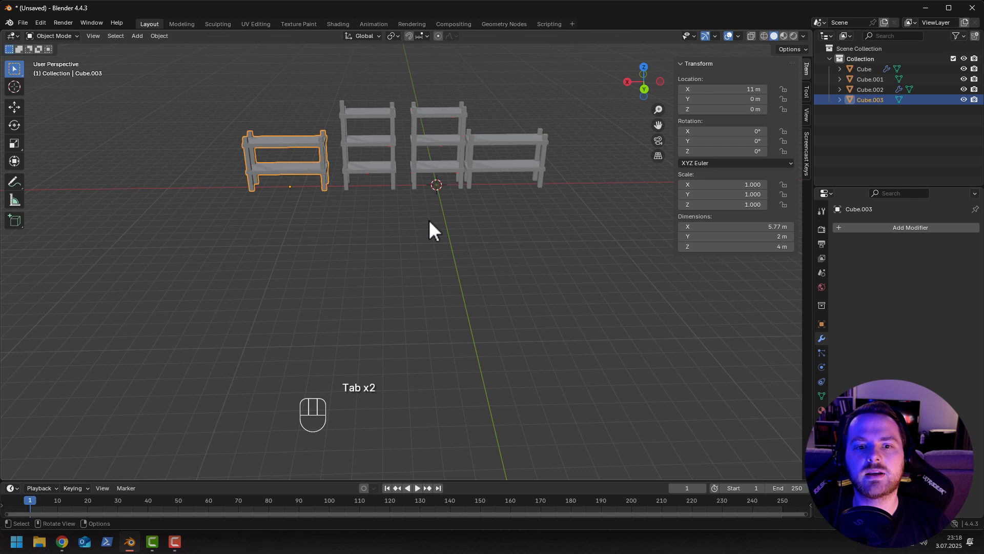
Select all four shelves and delete them from the scene.
shift+middle_drag(428, 219, 418, 292)
key(a)
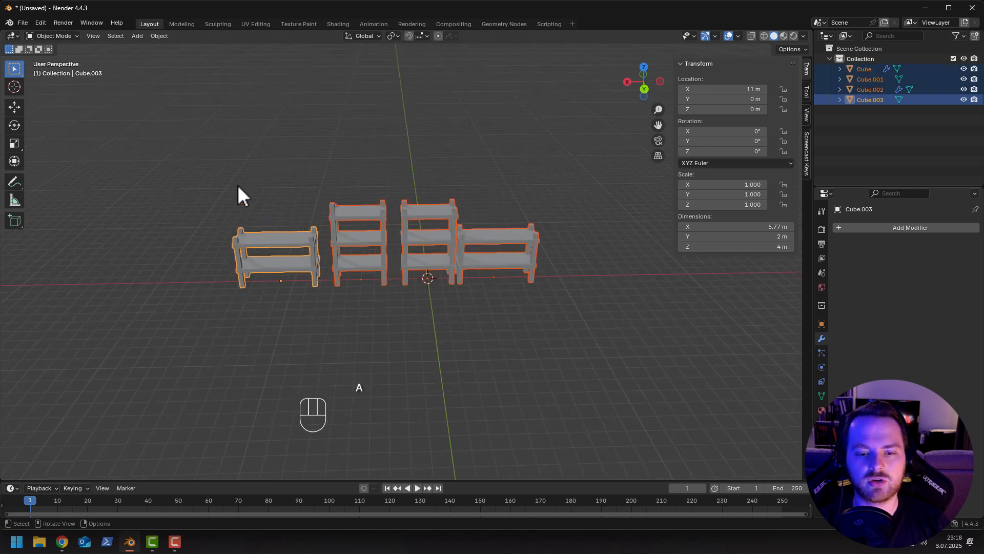
key(x)
click(238, 185)
middle_drag(273, 248, 305, 281)
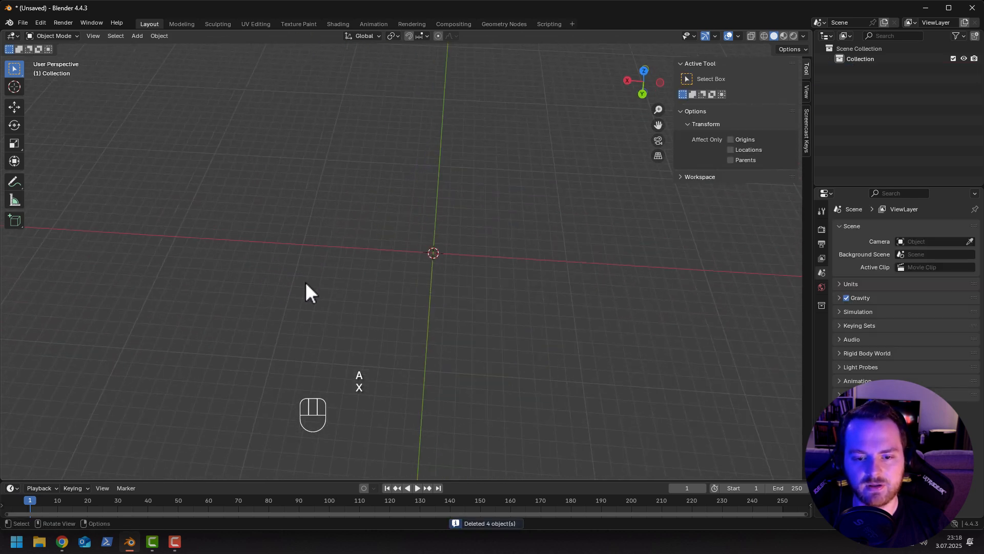
Add a new mesh cube at the origin and enter Edit Mode with vertex selection.
key(shift+a)
mouse_move(306, 281)
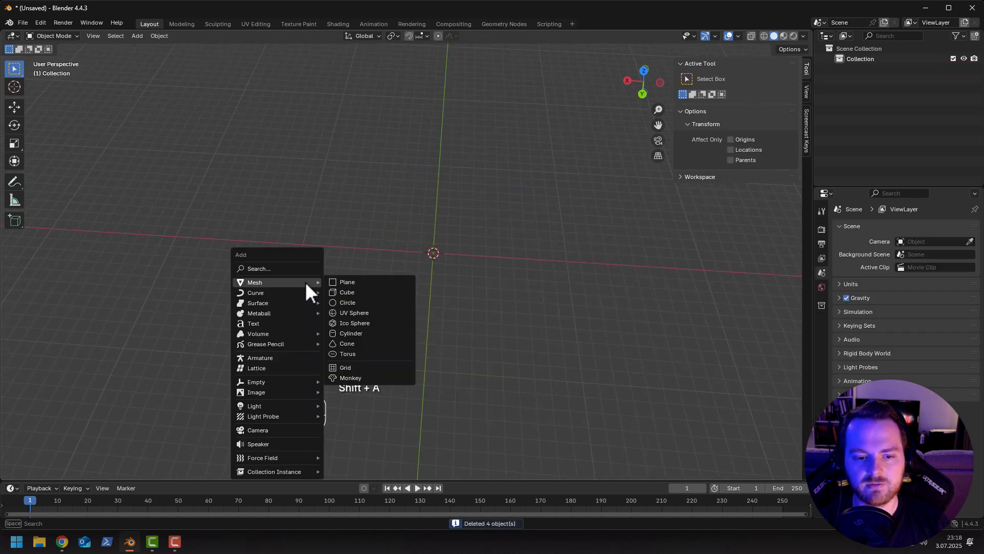
click(349, 295)
middle_drag(351, 306, 363, 283)
scroll(367, 295, up, 2)
key(Tab)
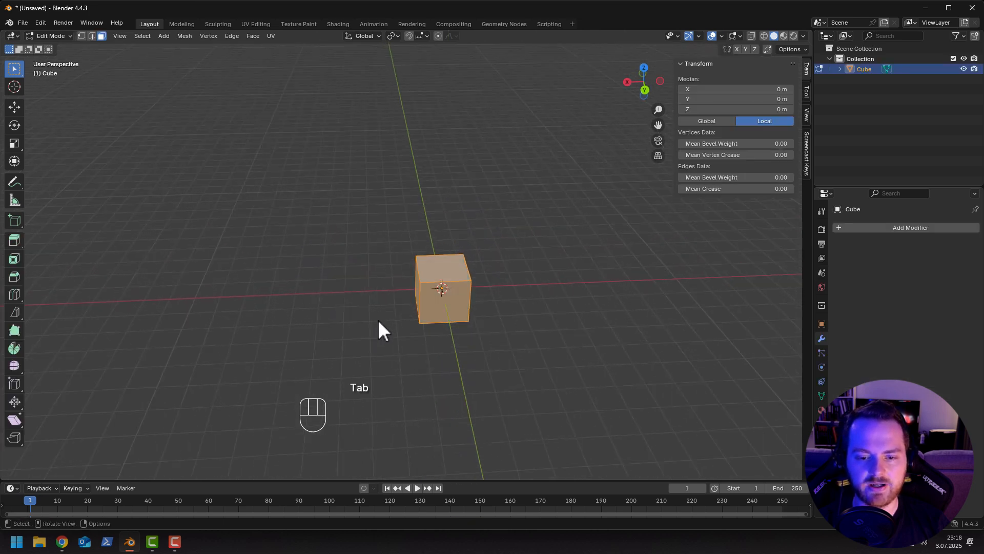
shift+middle_drag(384, 330, 358, 267)
scroll(357, 267, up, 2)
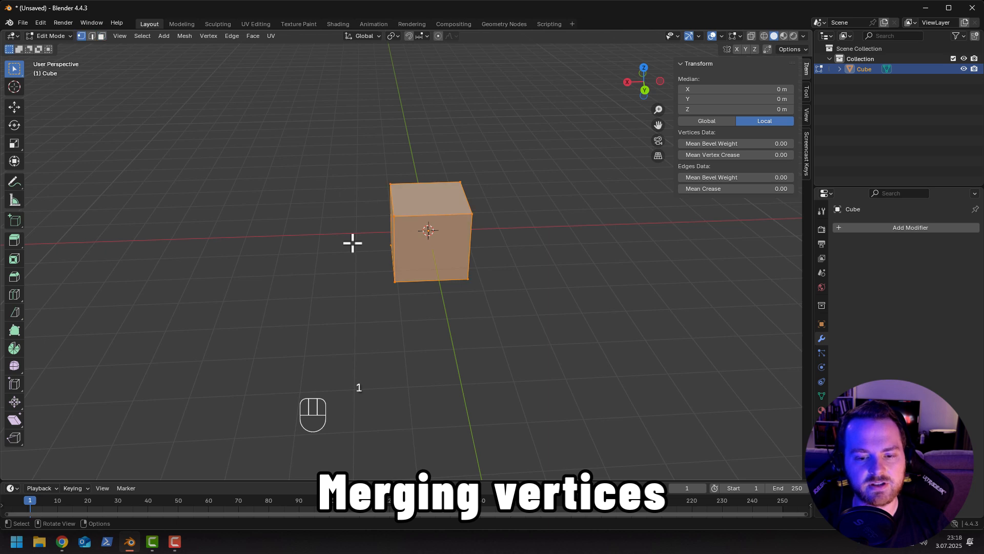
Select the cube's two rear top vertices, merge them at their center, inspect the shape, and undo the merge.
key(m)
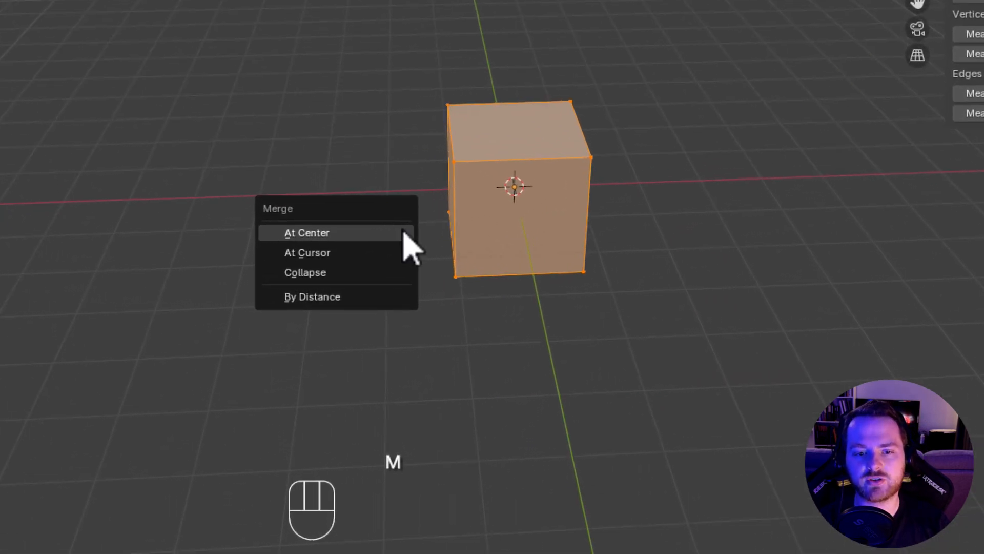
click(407, 78)
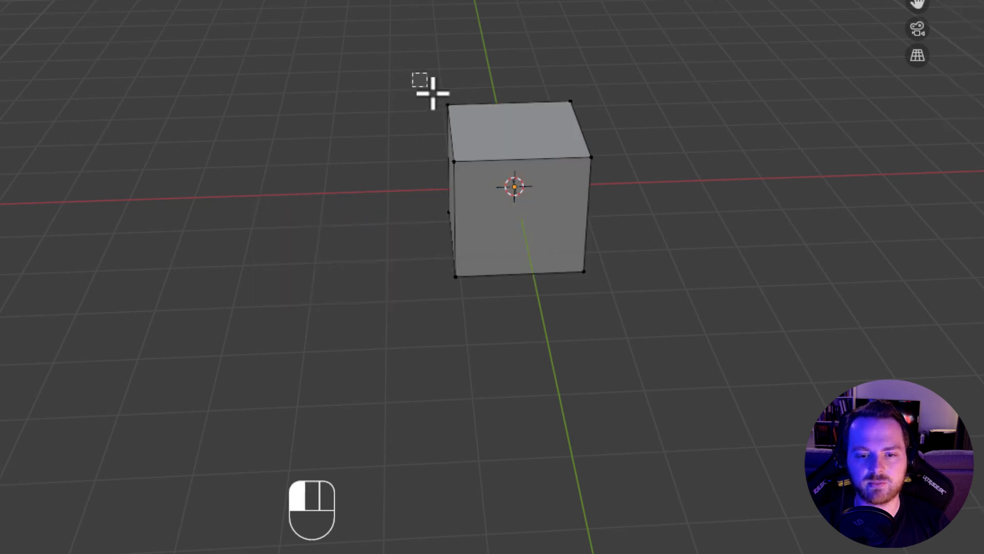
click(453, 107)
shift+click(580, 105)
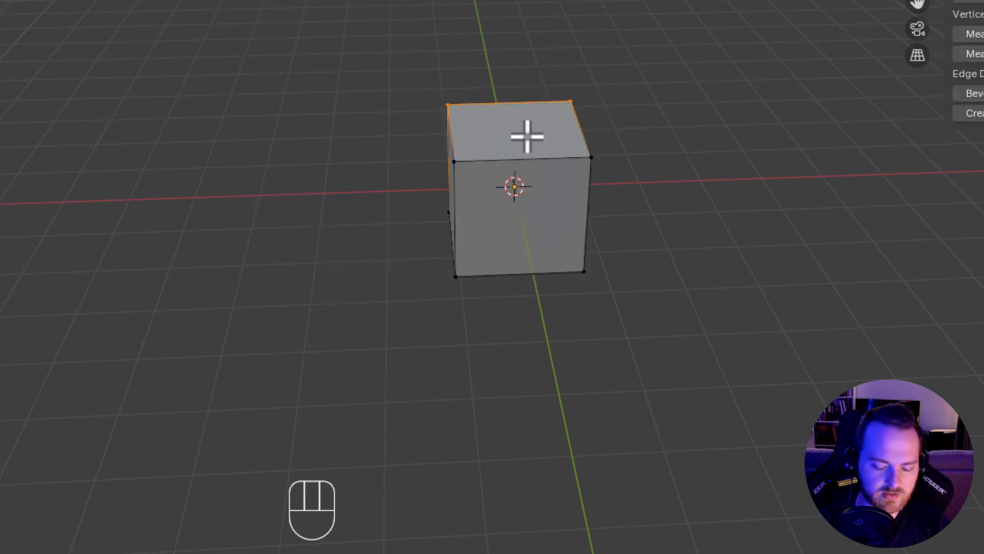
key(m)
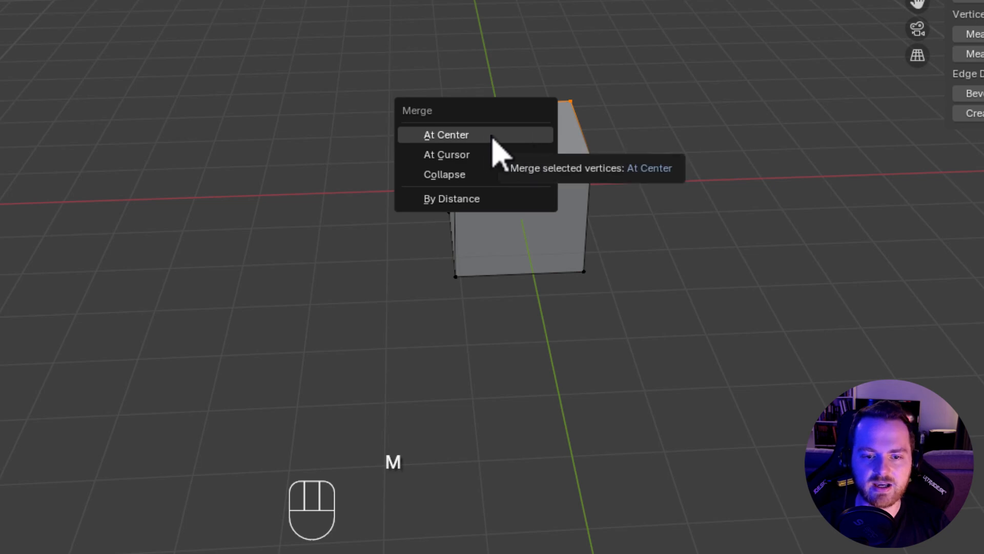
click(444, 136)
middle_drag(417, 134, 328, 100)
scroll(328, 287, down, 3)
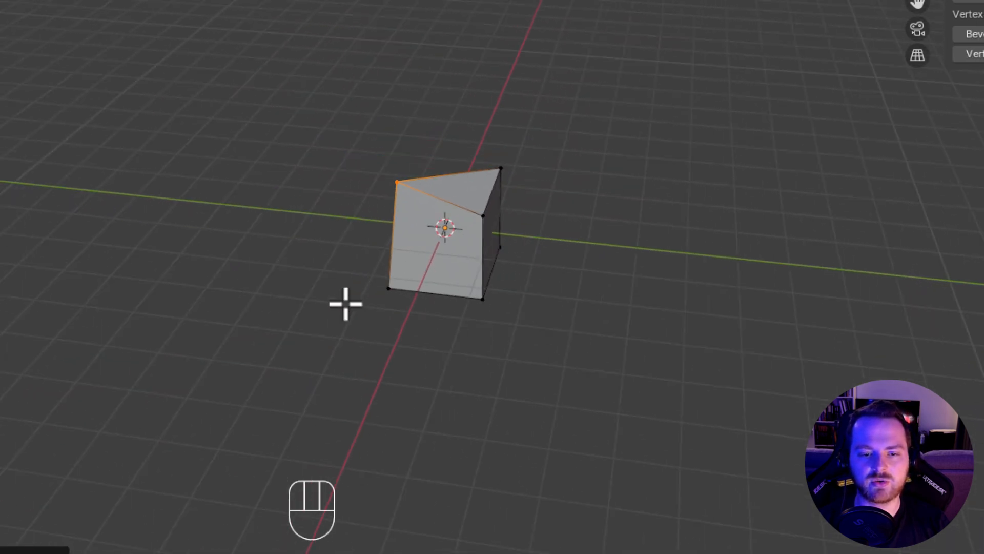
middle_drag(538, 303, 246, 308)
key(ctrl+z)
Select all vertices of the cube and merge them at center into a single vertex.
middle_drag(564, 328, 593, 318)
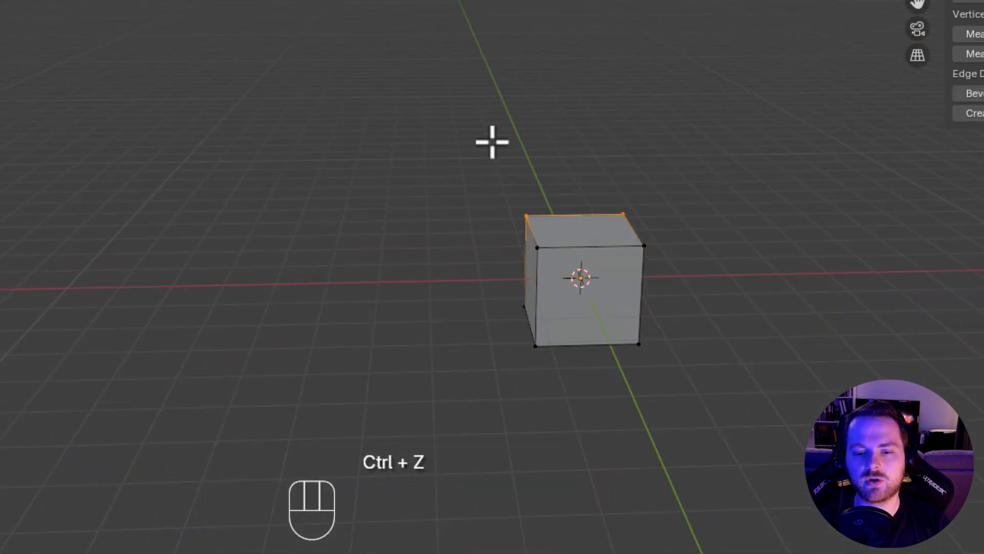
shift+middle_drag(560, 385, 454, 342)
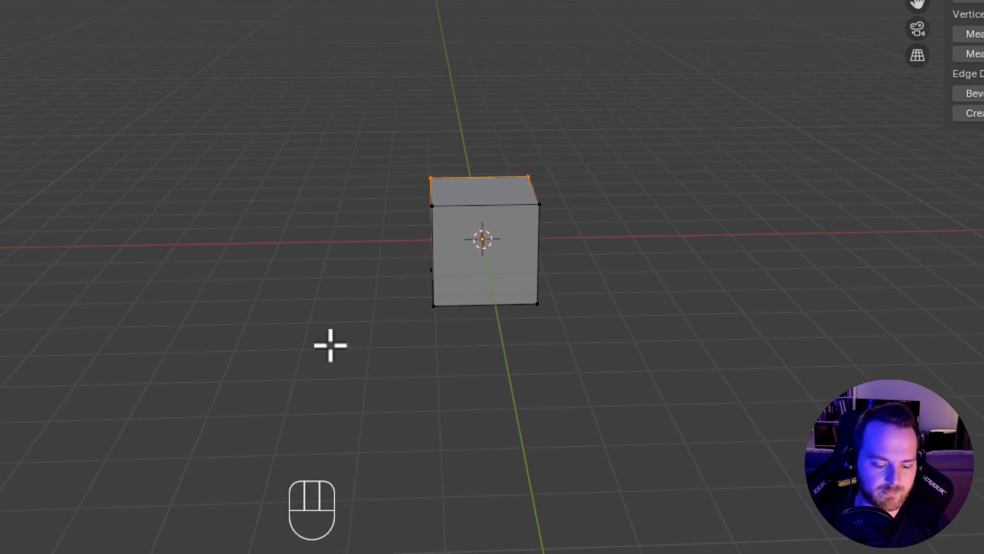
key(a)
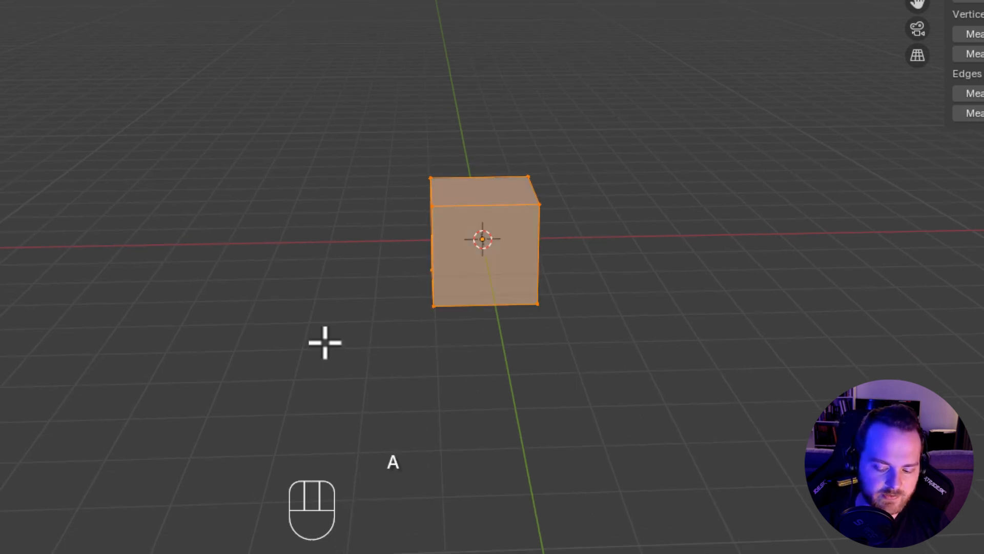
key(m)
click(264, 340)
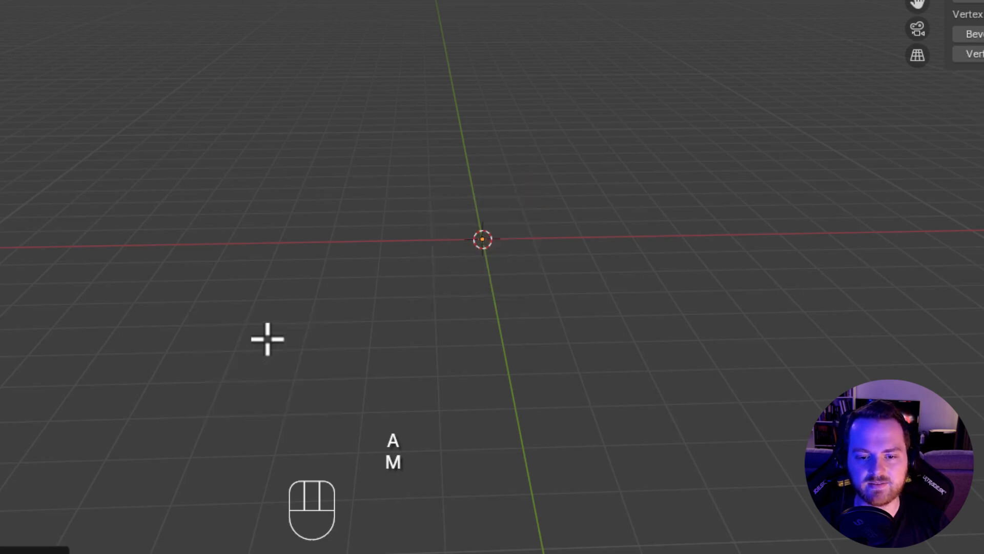
middle_drag(268, 338, 359, 382)
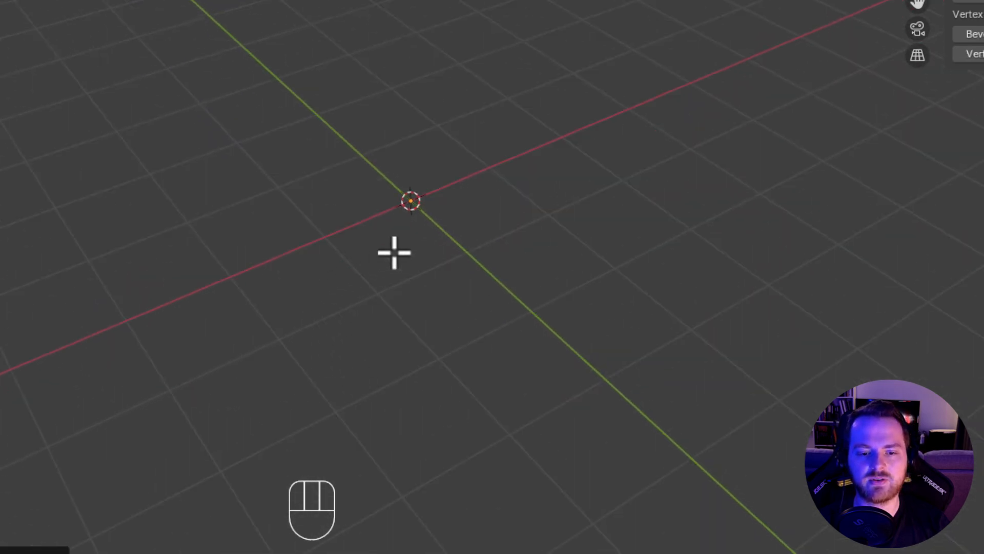
middle_drag(394, 252, 320, 306)
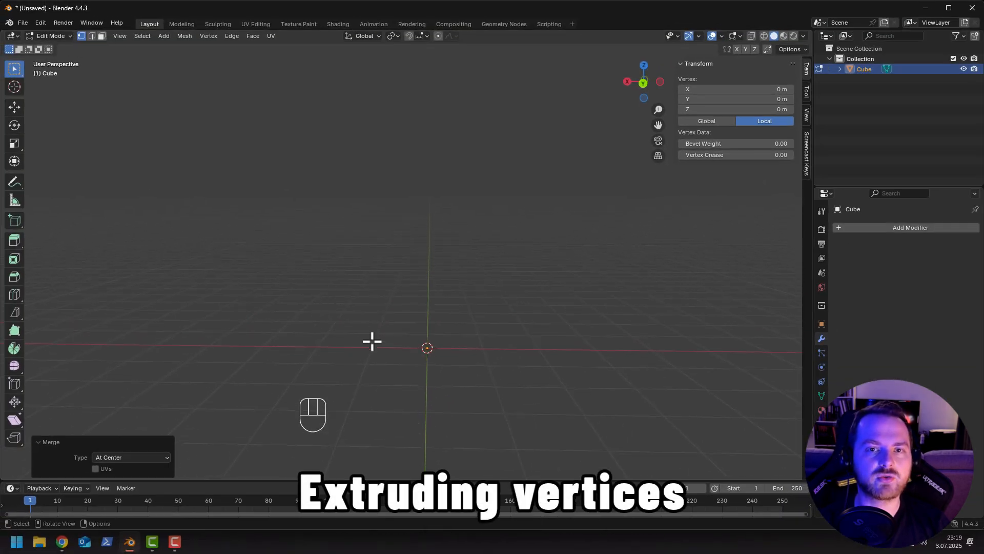
In the Right orthographic view, extrude the vertex upward five times into a slightly zigzag chain about 2.9 m high.
key(grave)
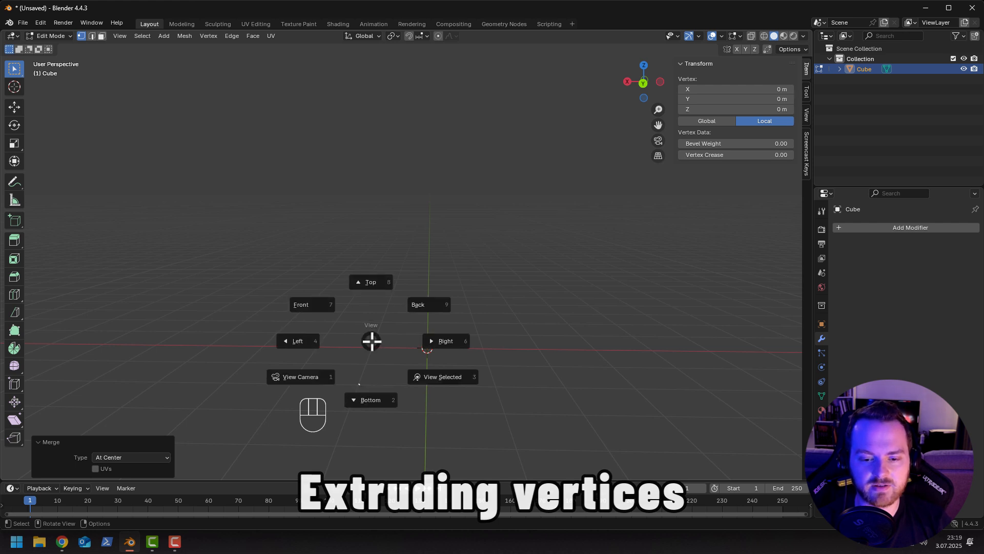
click(433, 355)
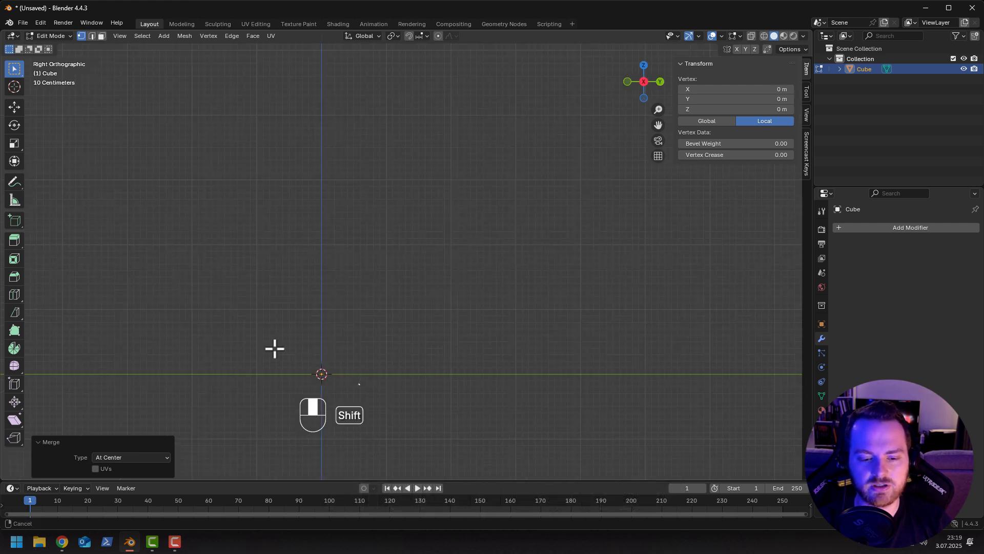
shift+middle_drag(275, 349, 392, 311)
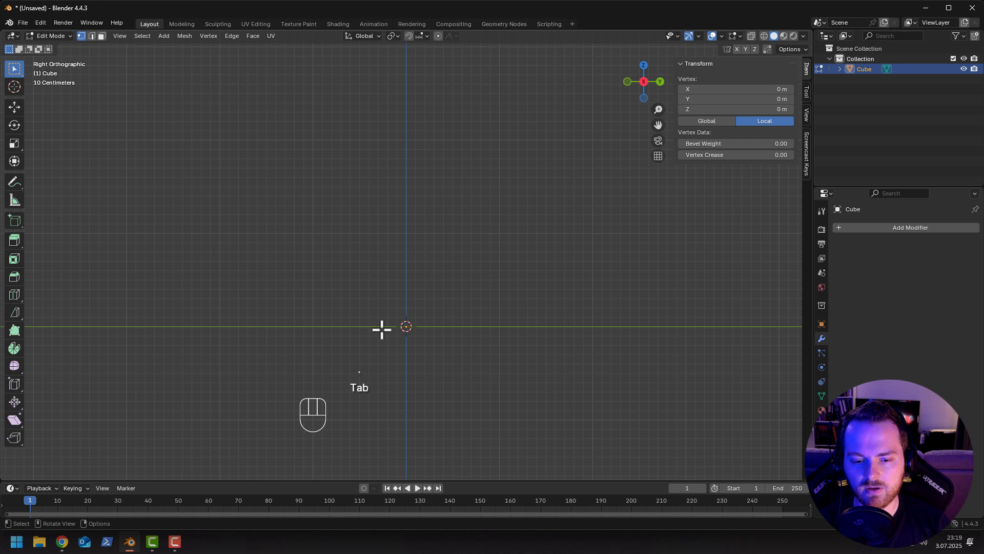
scroll(381, 329, up, 1)
key(e)
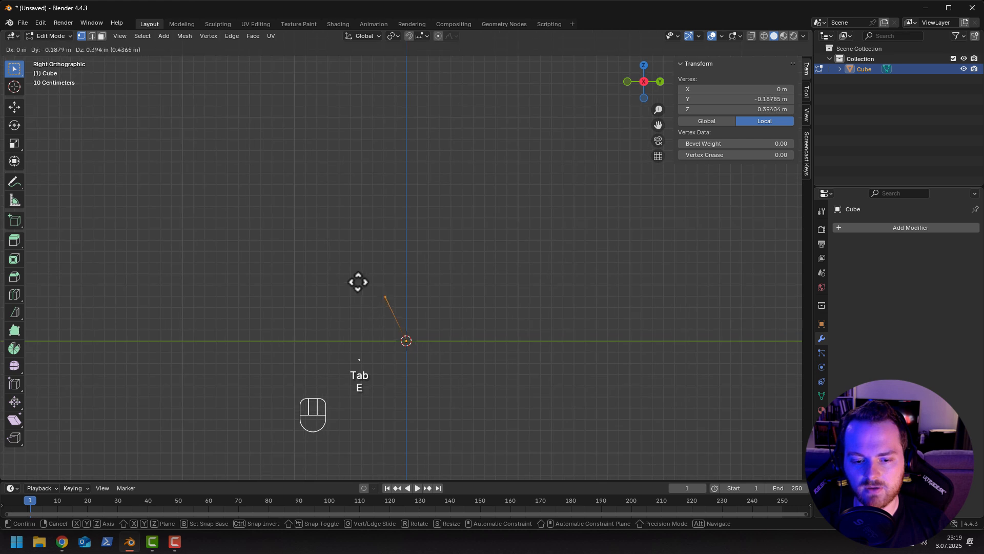
click(388, 265)
key(e)
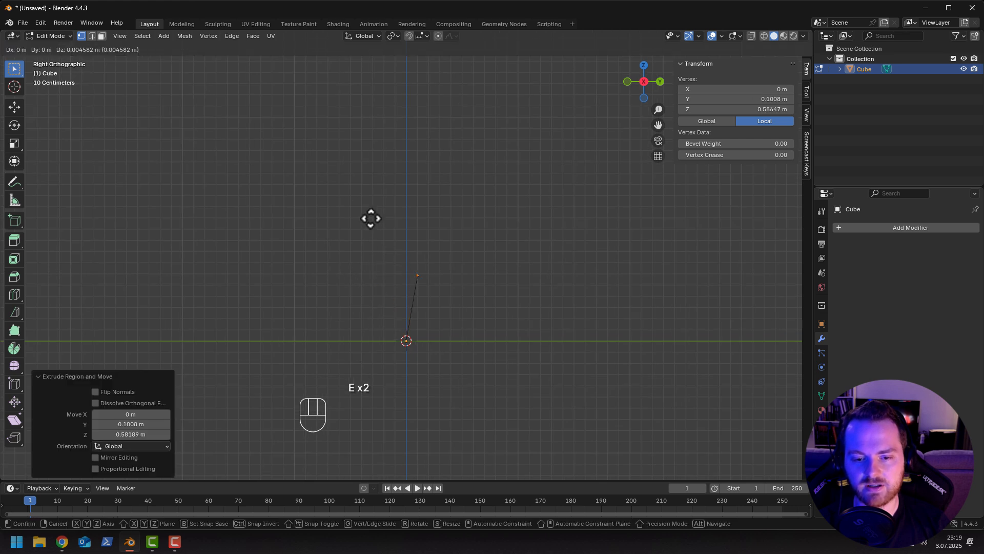
click(349, 166)
shift+middle_drag(323, 189, 323, 290)
key(e)
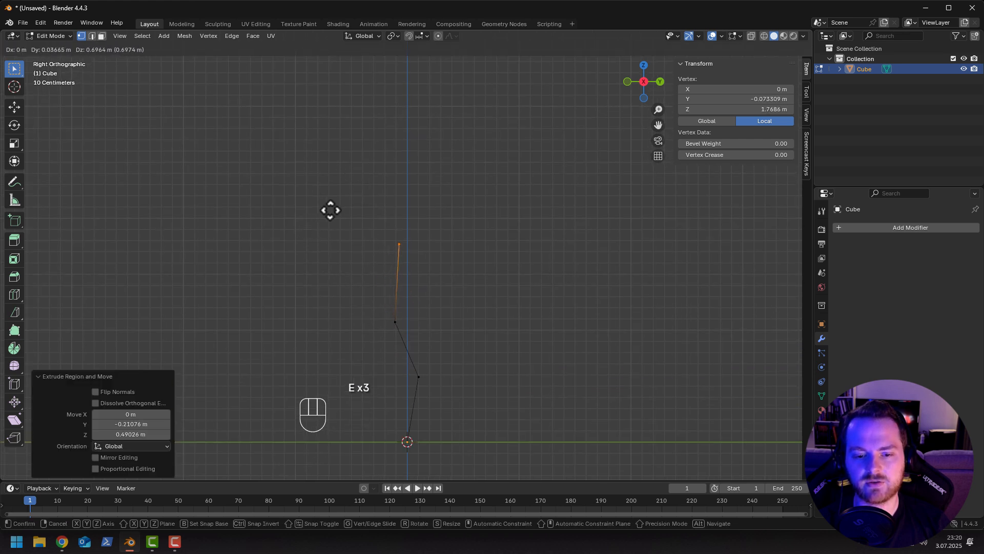
click(334, 213)
key(e)
click(334, 84)
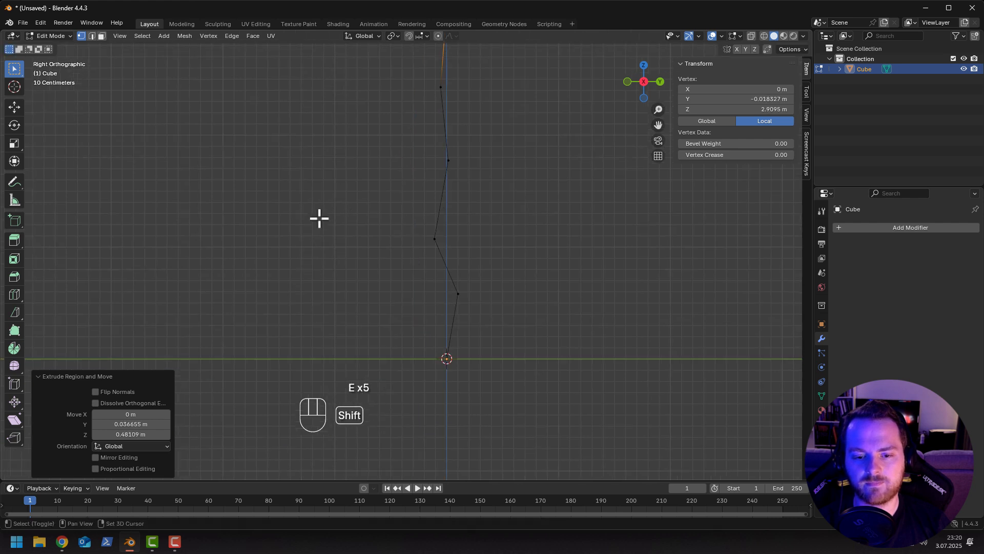
middle_drag(318, 217, 352, 257)
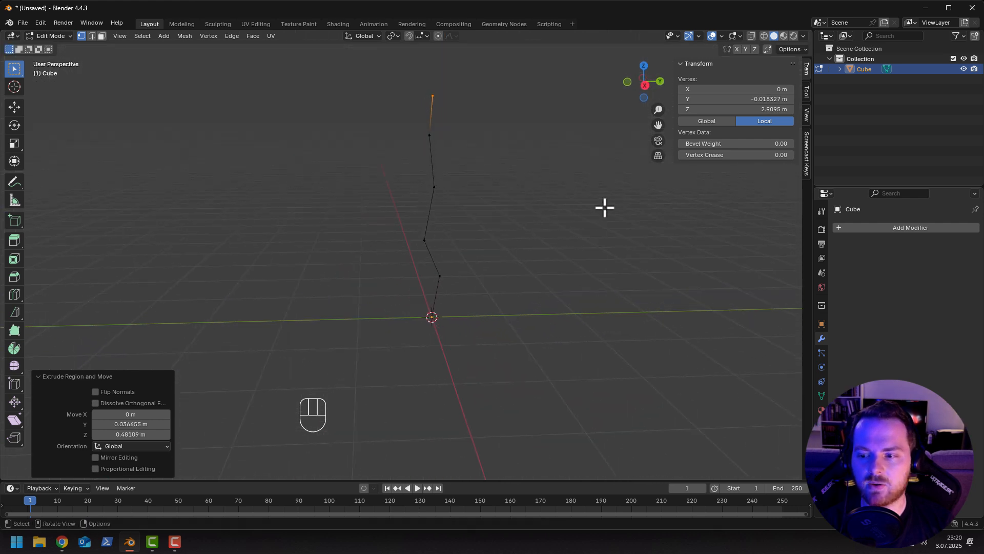
Add a Skin modifier to the vertex chain and inspect the resulting thickness from several angles.
click(847, 226)
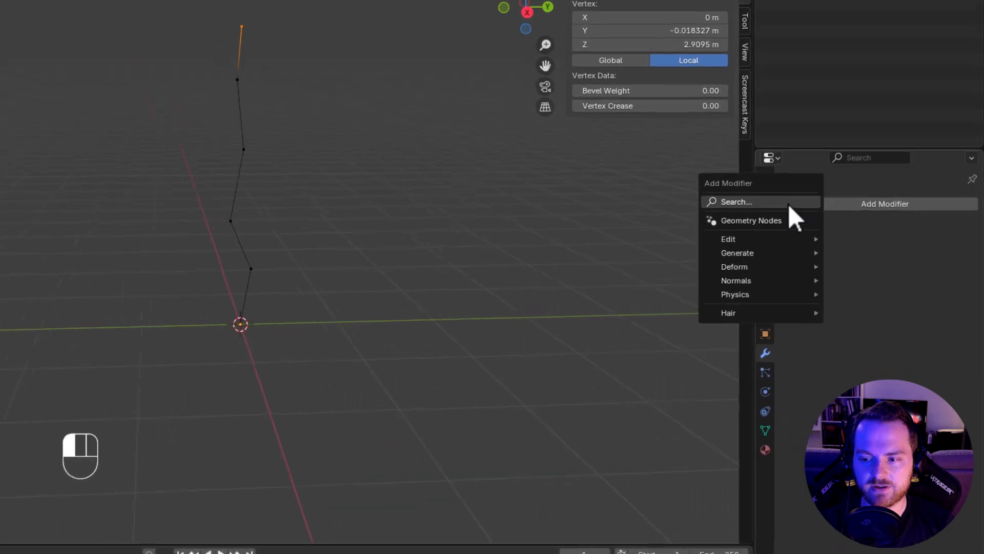
click(839, 226)
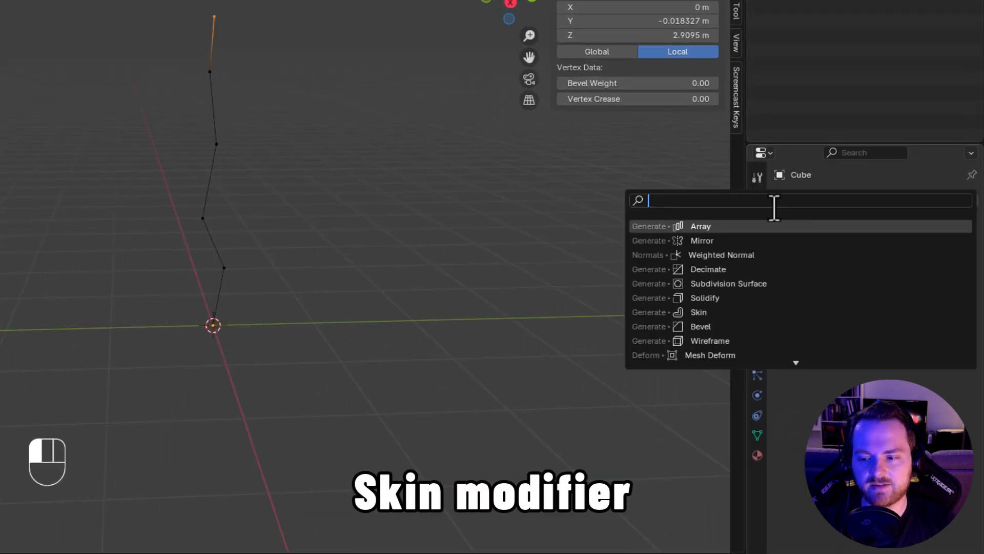
click(699, 312)
middle_drag(566, 290, 285, 123)
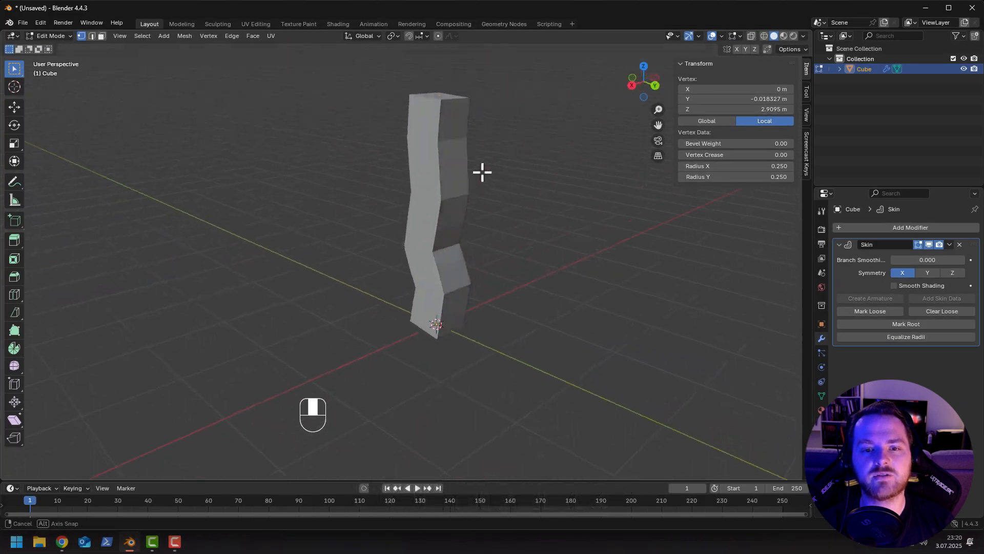
middle_drag(482, 172, 421, 236)
middle_drag(443, 283, 350, 222)
Try to scale down the skin radius of all the chain's vertices to about 0.12.
key(shift+z)
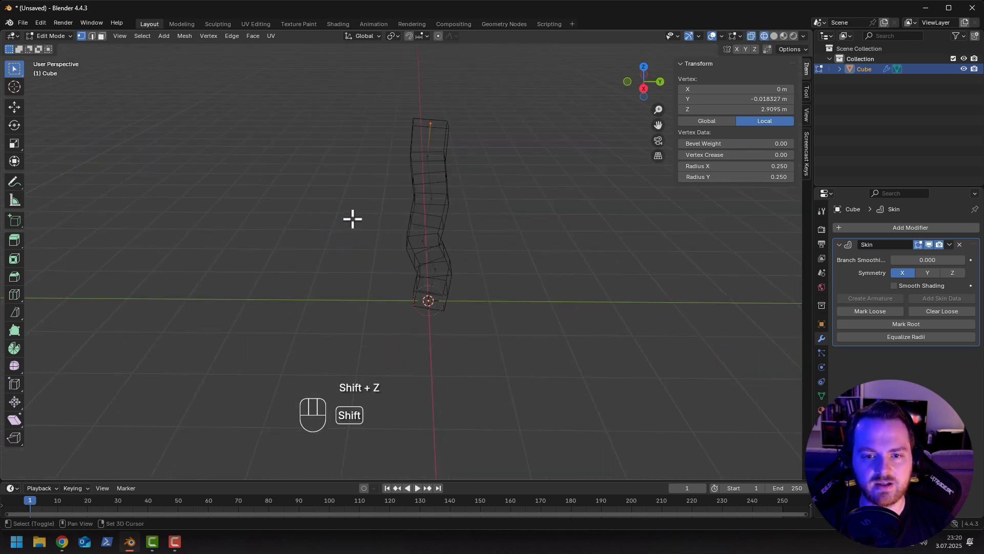
key(a)
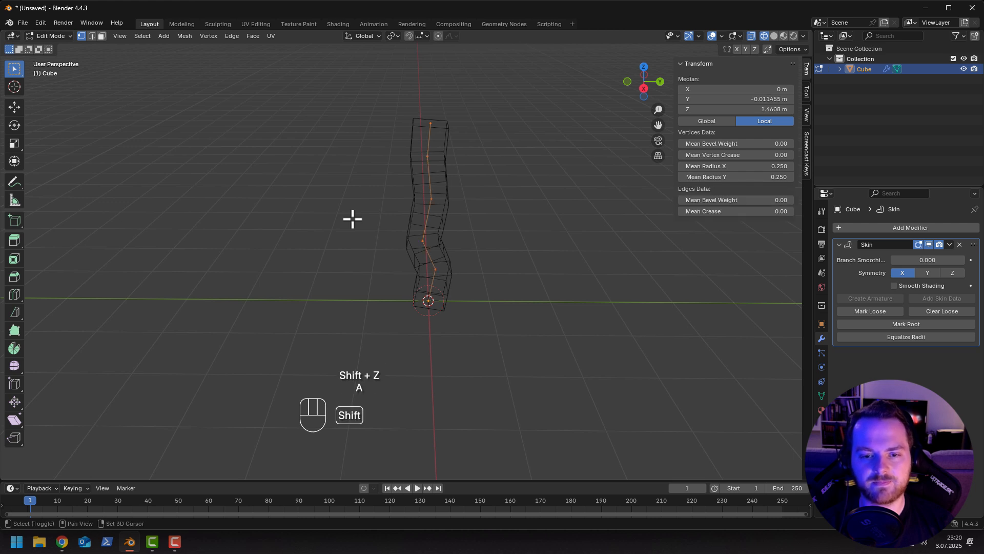
key(shift+z)
key(ctrl+a)
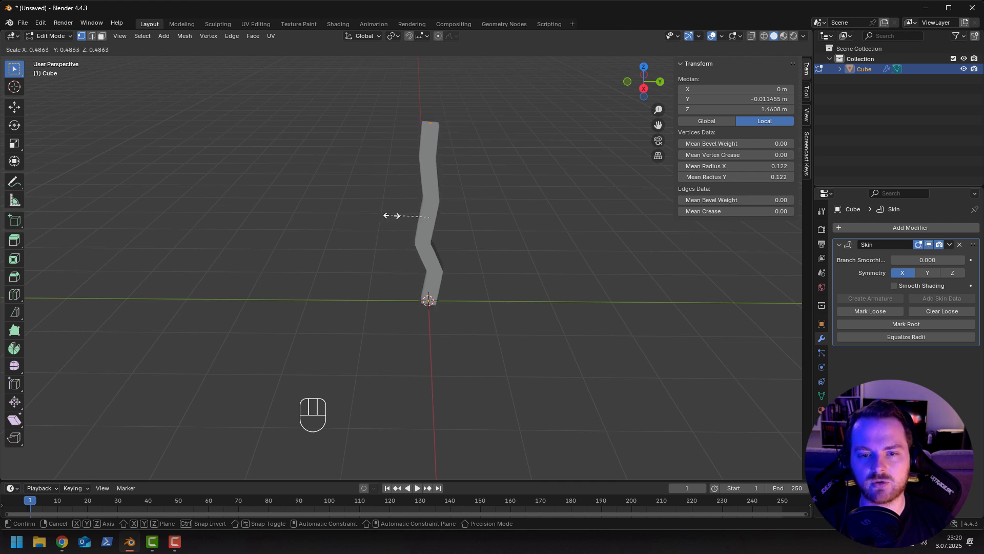
right_click(398, 215)
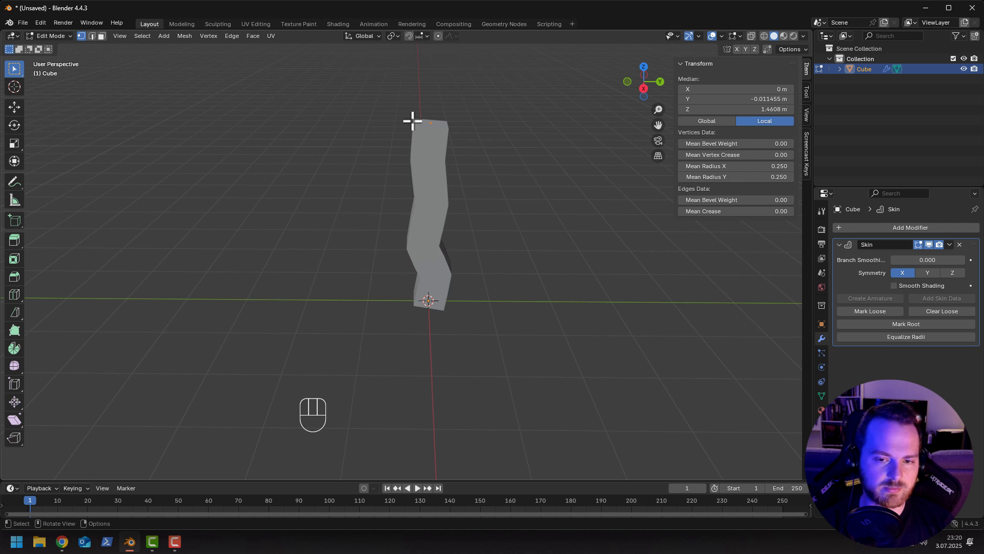
Shrink the skin radius at the top vertex to about 0.05, using proportional editing with Smooth falloff and a size of about 2.6.
key(shift+z)
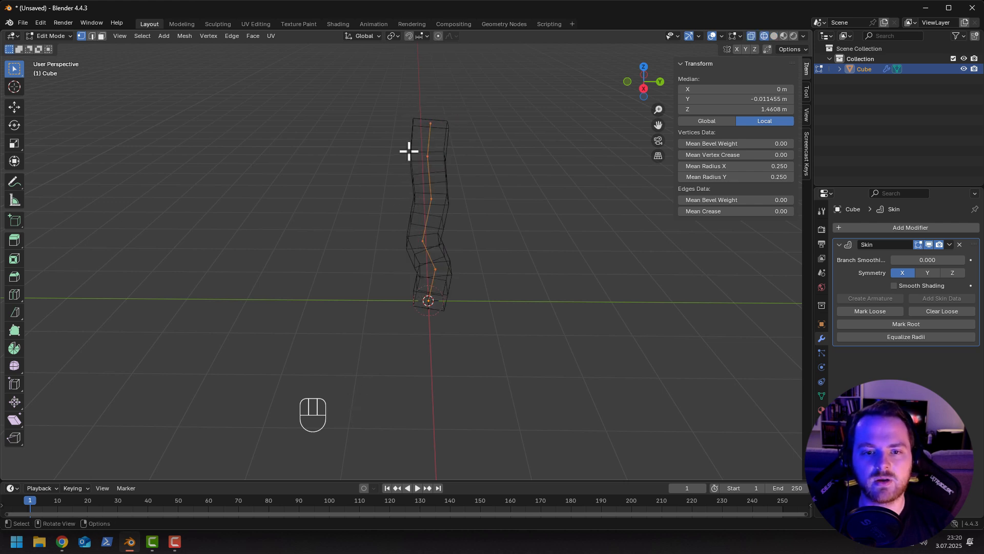
drag(415, 100, 450, 128)
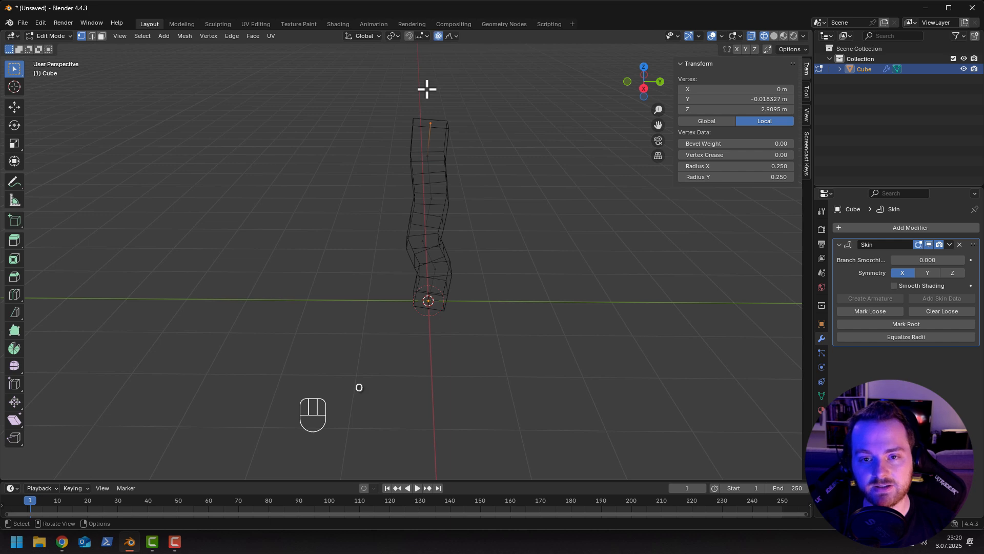
click(456, 36)
click(441, 78)
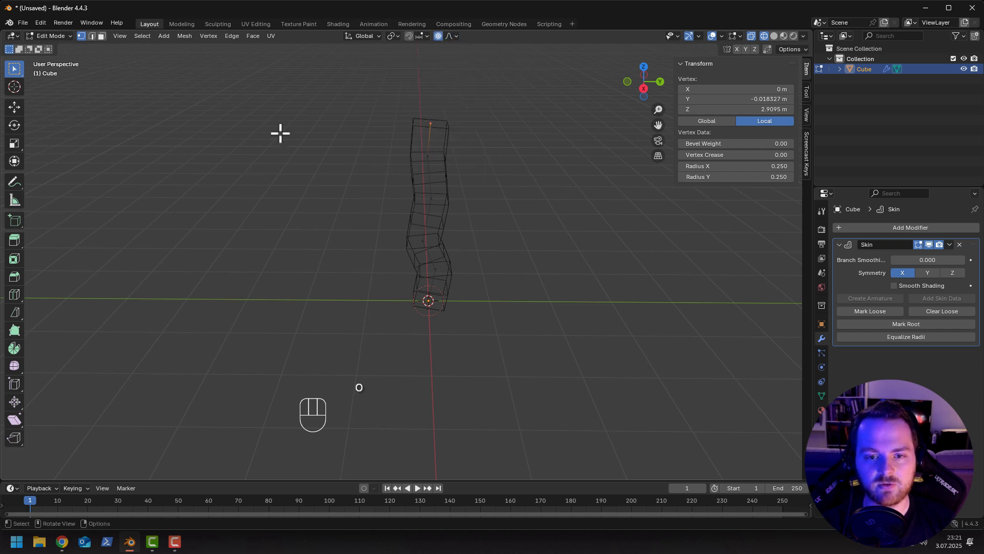
key(ctrl+a)
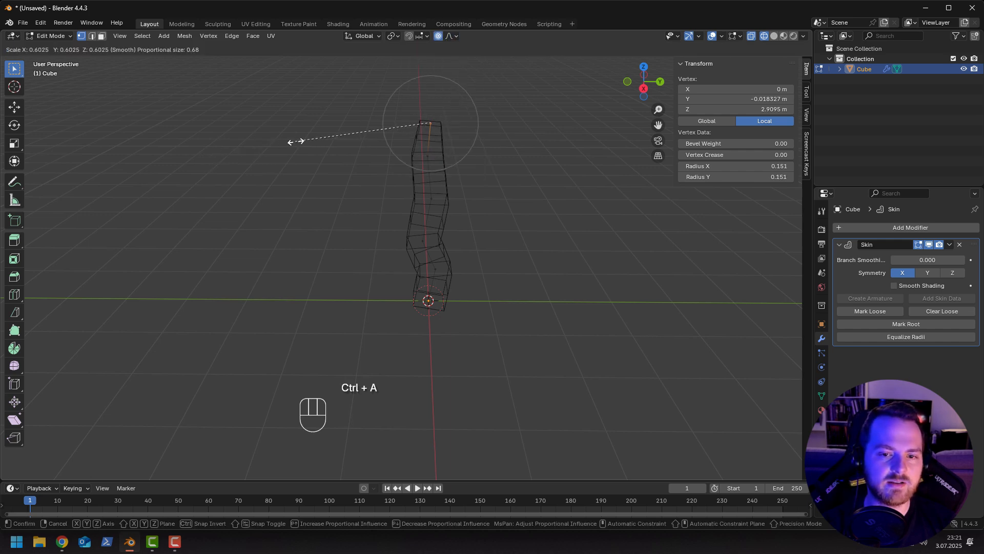
scroll(298, 141, down, 9)
scroll(300, 141, up, 3)
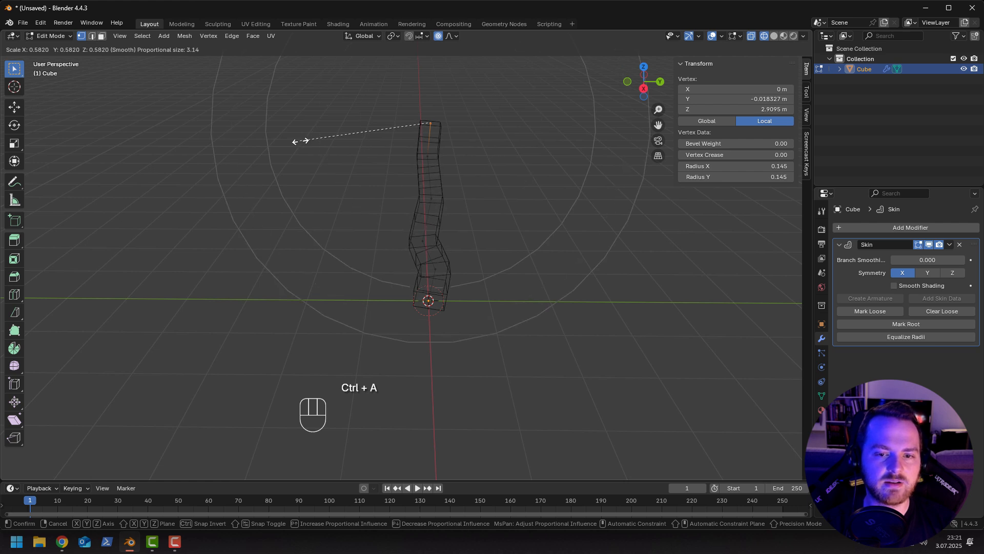
scroll(338, 132, down, 2)
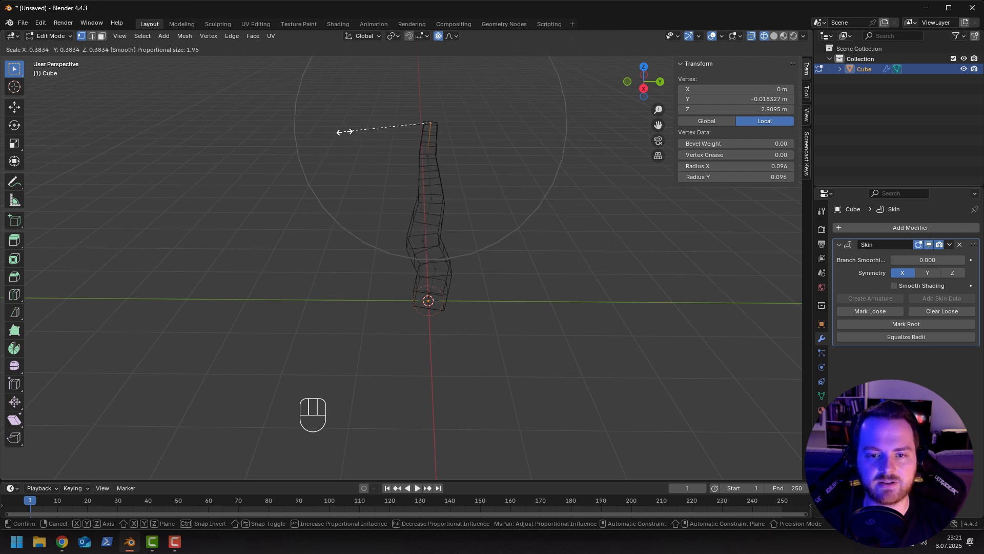
click(386, 128)
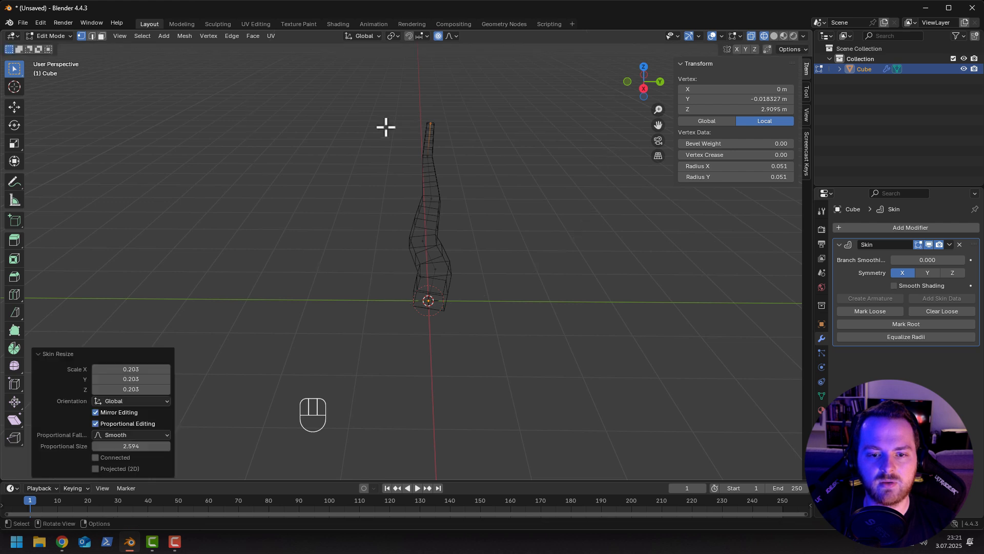
Return to Object Mode with solid shading and move the tapered skin object 5 m along the Y axis.
key(Tab)
key(shift+z)
middle_drag(383, 192, 433, 266)
click(497, 196)
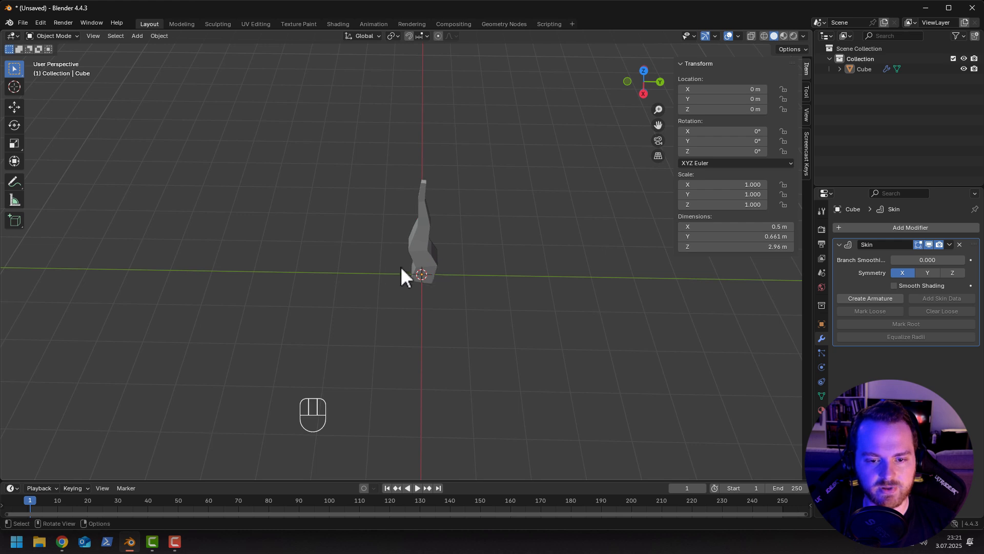
click(419, 251)
key(g)
key(x)
key(y)
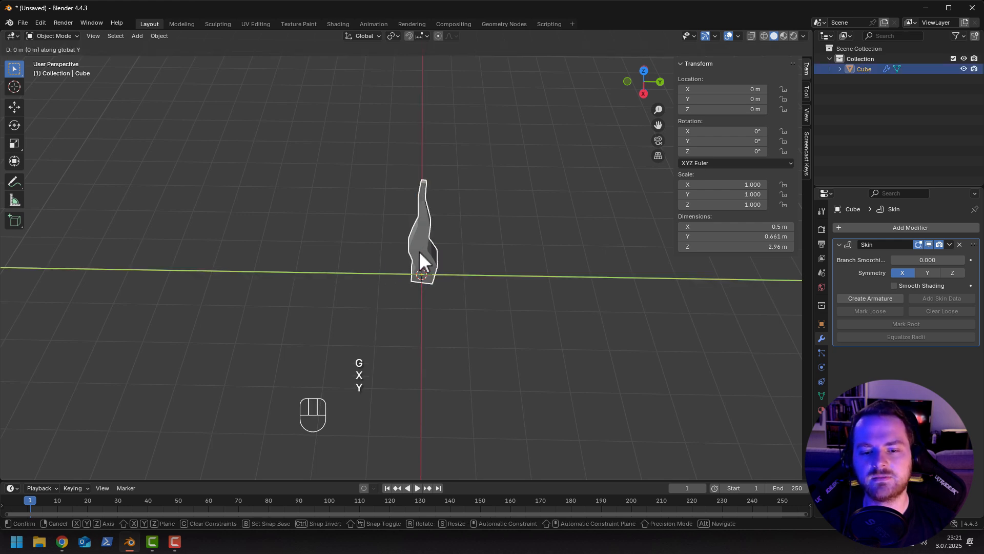
click(617, 260)
Add a new 2 m mesh cube at the origin and enter Edit Mode on it.
key(shift+a)
mouse_move(461, 277)
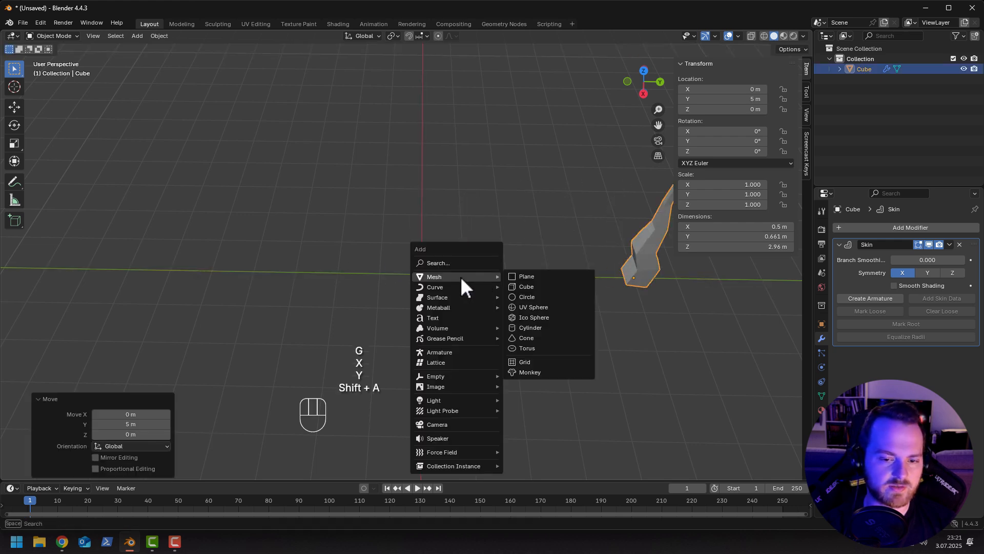
click(526, 287)
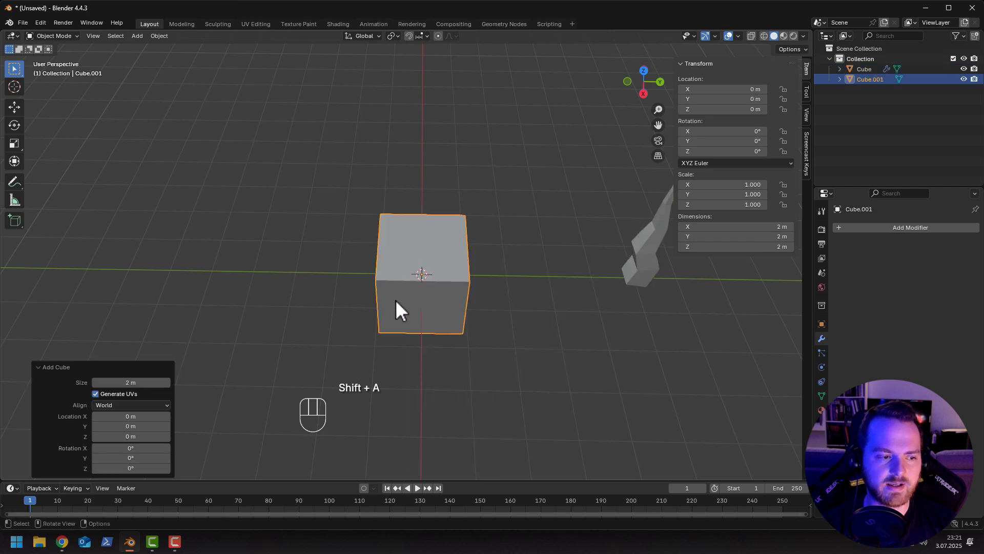
middle_drag(395, 299, 409, 277)
key(Tab)
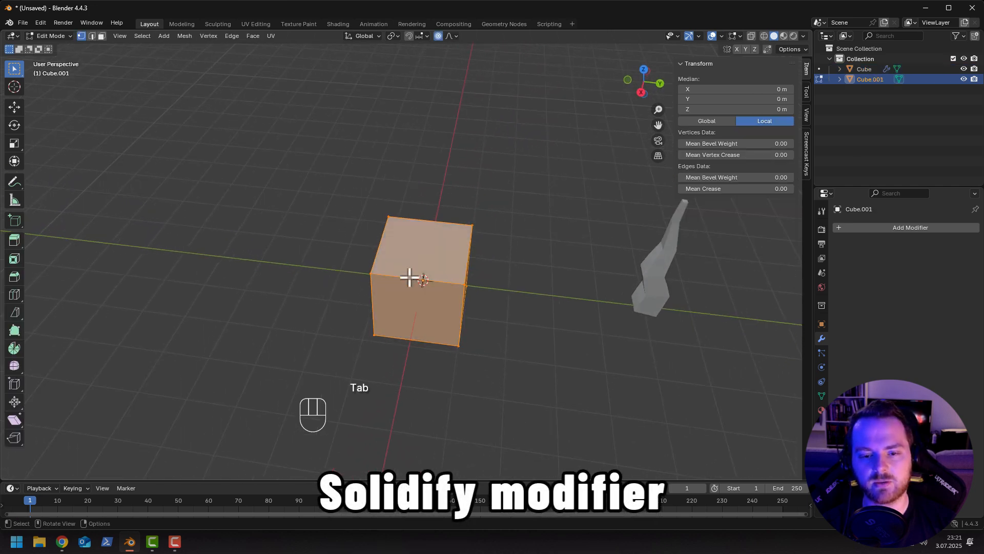
Add one centred loop cut across the cube's top face and switch to edge selection.
key(ctrl+r)
click(429, 238)
click(427, 246)
key(2)
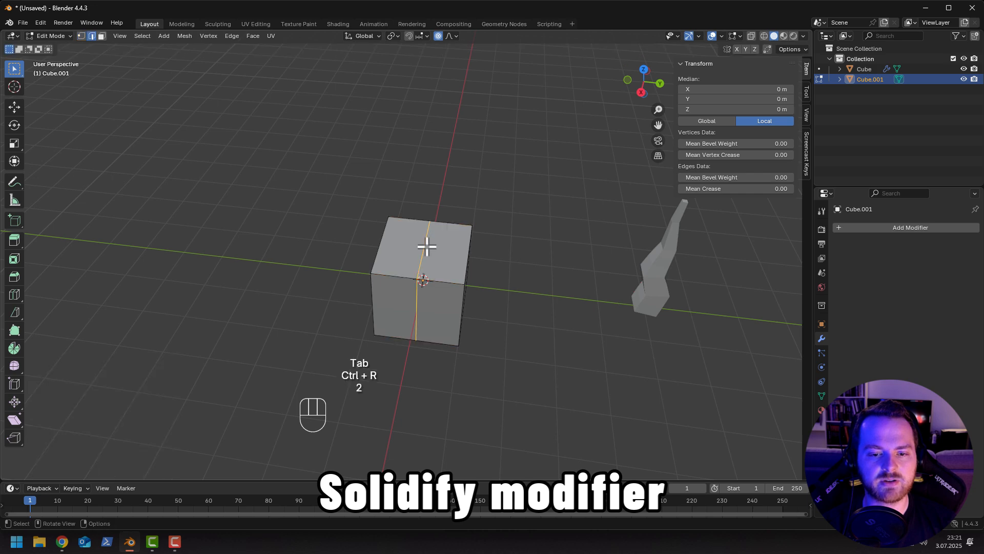
key(g)
key(z)
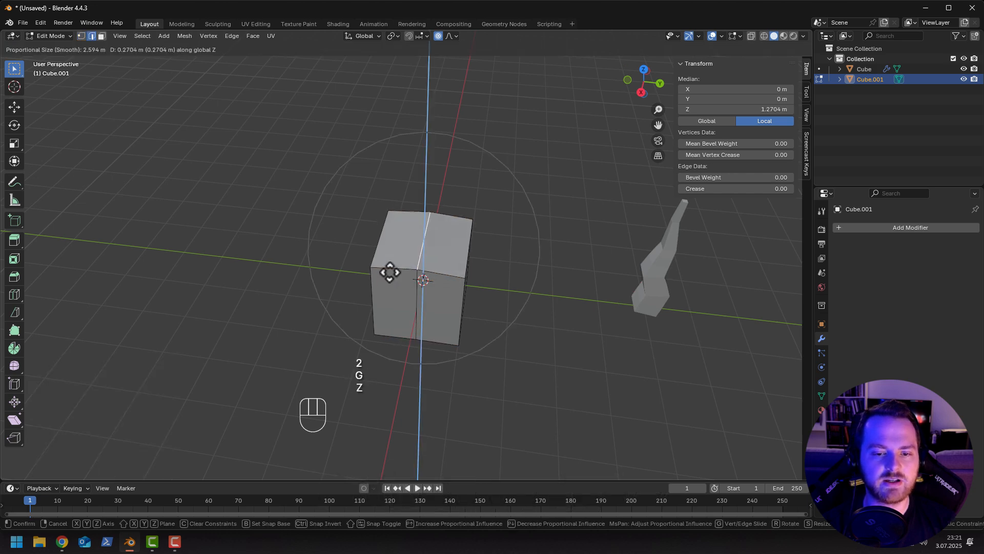
right_click(389, 269)
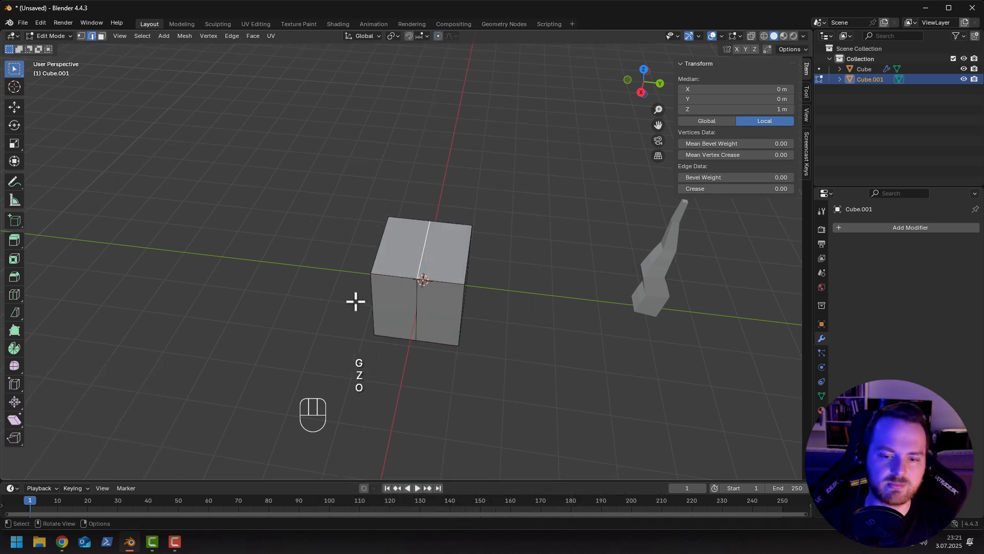
With proportional editing off, raise the middle top edge about 0.87 m along Z to form a roof ridge.
key(g)
key(z)
click(347, 277)
middle_drag(347, 277, 399, 277)
key(Tab)
key(Tab)
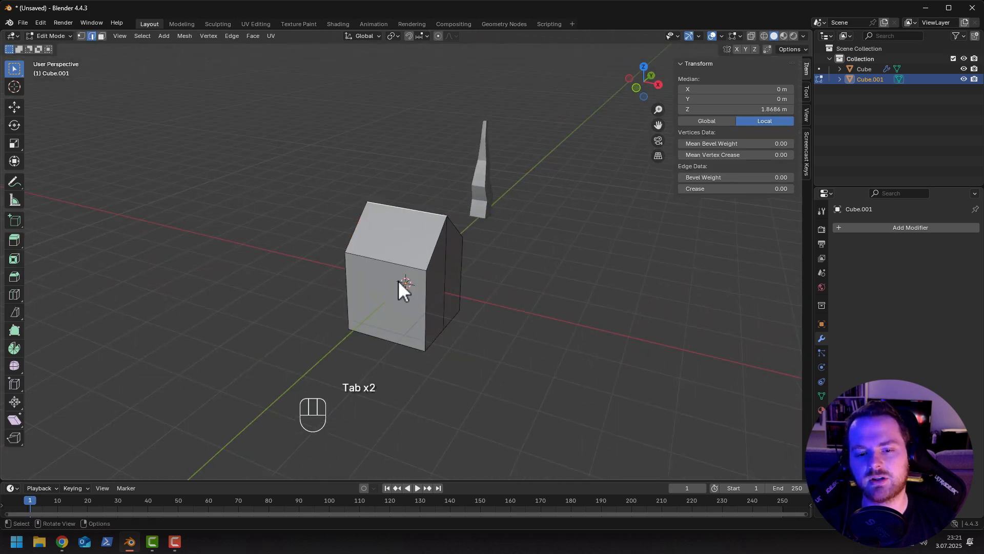
Move the entire house mesh up 1 m along the Z axis.
key(a)
key(g)
key(z)
click(456, 297)
middle_drag(457, 296, 365, 314)
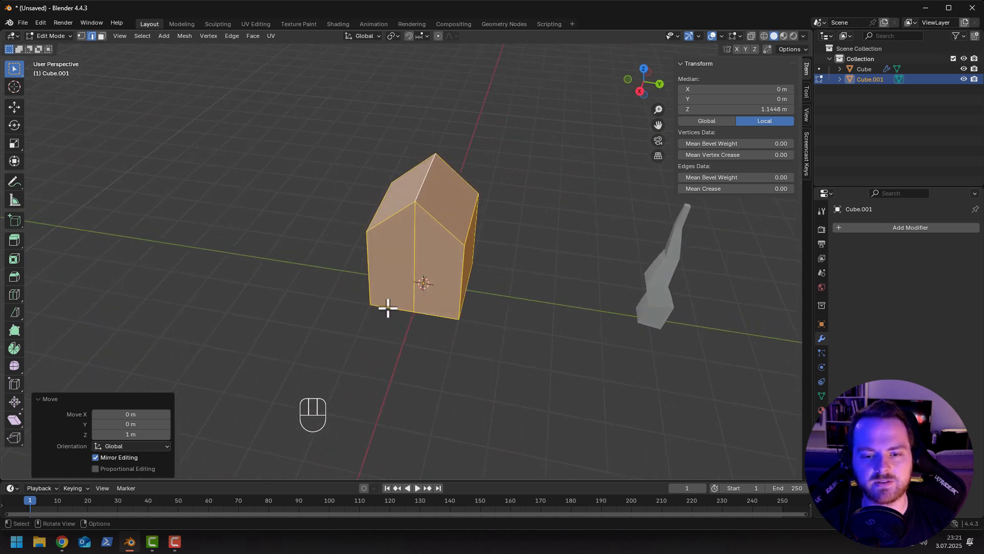
scroll(388, 308, up, 1)
key(Tab)
key(Tab)
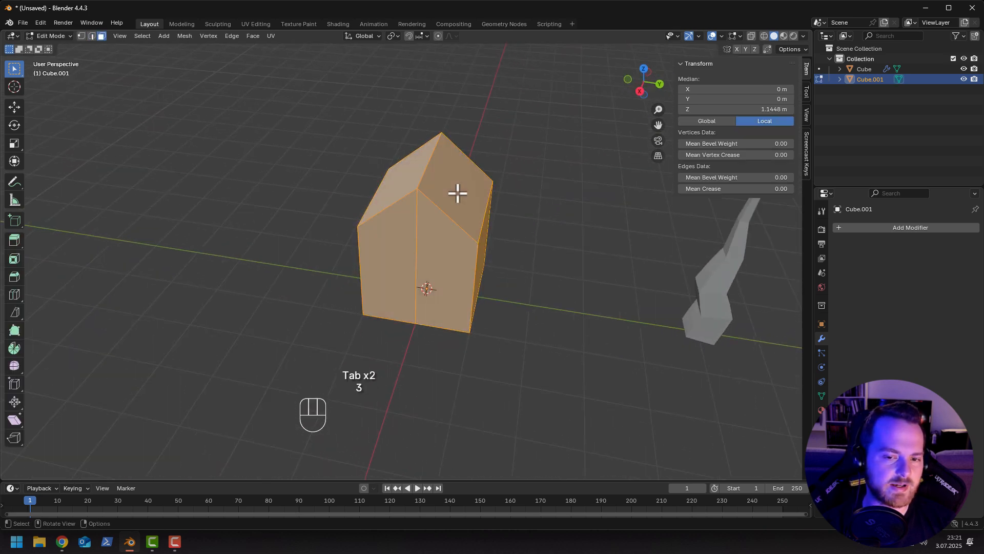
Select the two sloped roof faces in face mode and duplicate them in place.
key(3)
click(457, 201)
middle_drag(325, 220, 370, 220)
key(shift+d)
right_click(367, 202)
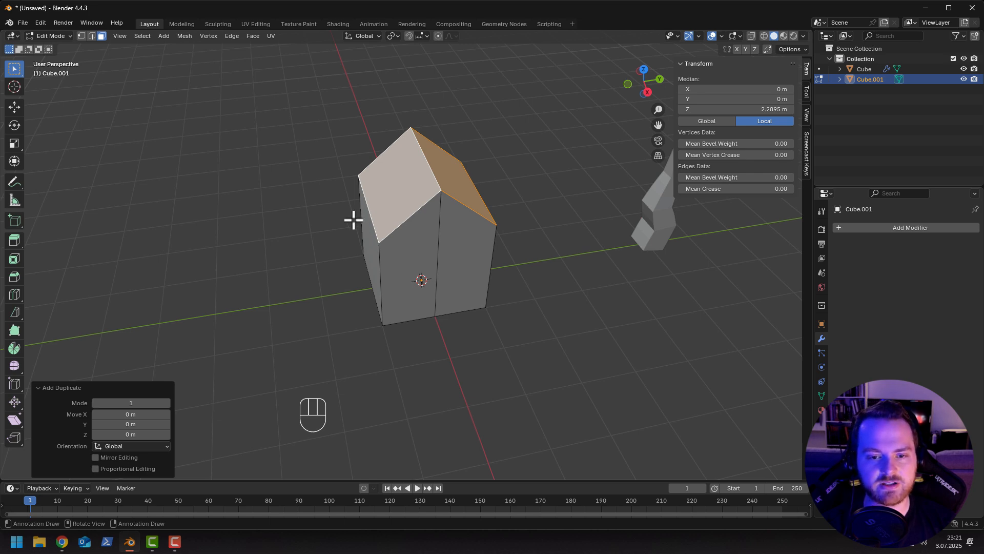
Separate the duplicated roof faces into their own object and select that object in Object Mode.
key(p)
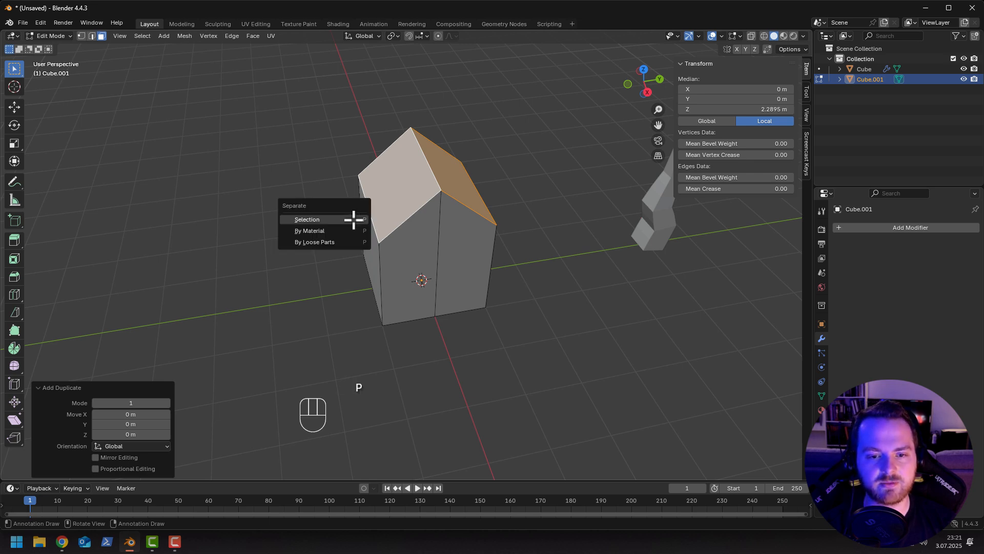
click(302, 219)
key(Tab)
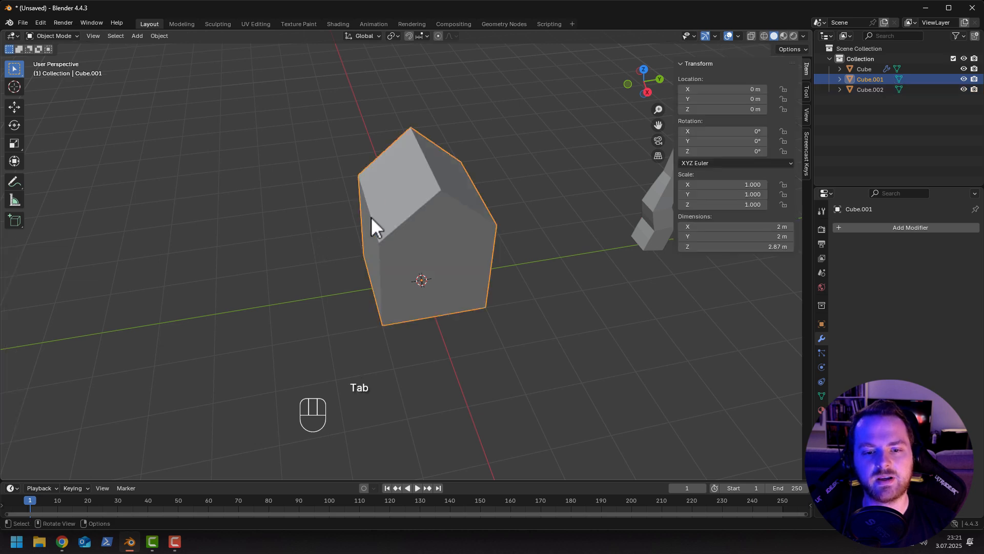
click(866, 89)
Try to raise the separated roof object about 1.15 m along Z.
key(g)
key(z)
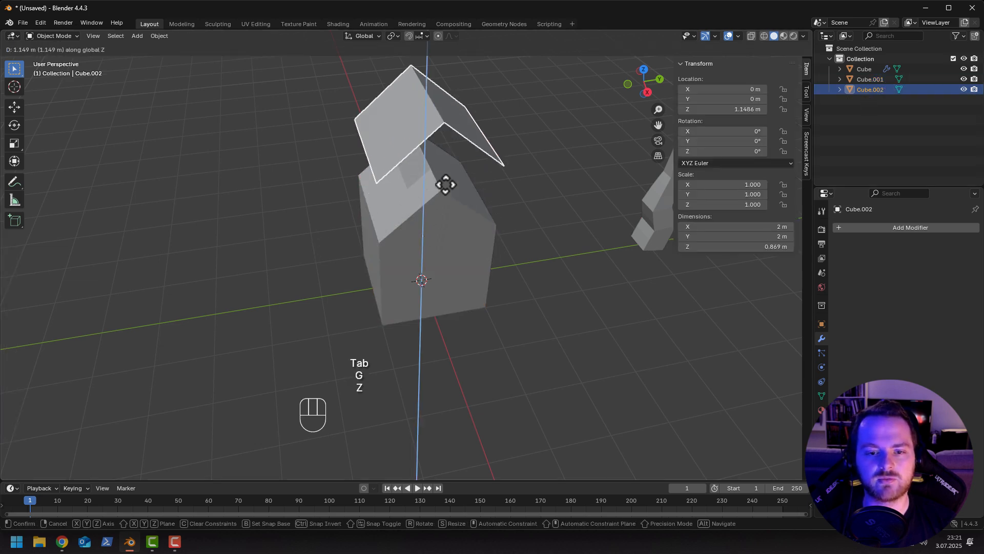
key(ctrl+z)
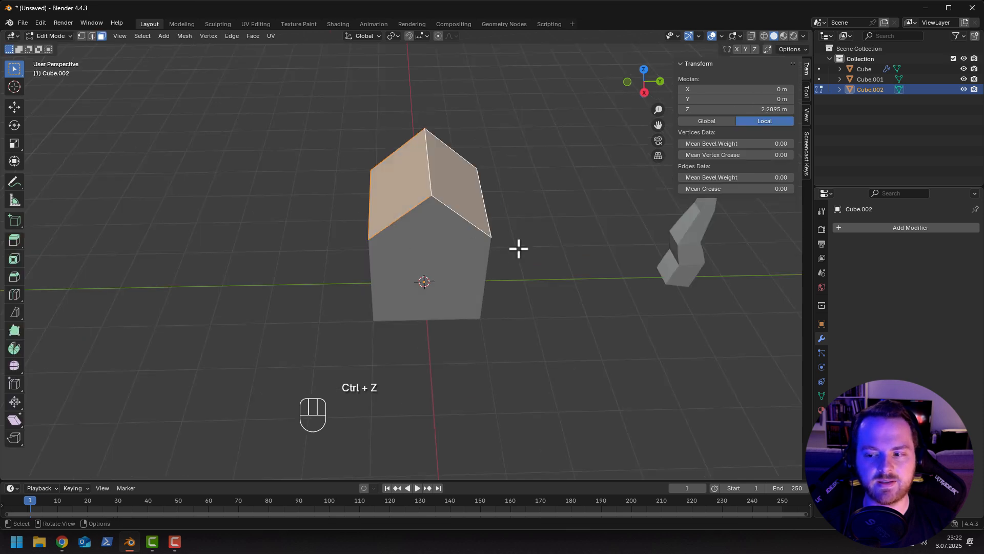
Add a Solidify modifier to the separated roof object and set its thickness to 0.1 m.
click(850, 229)
click(826, 227)
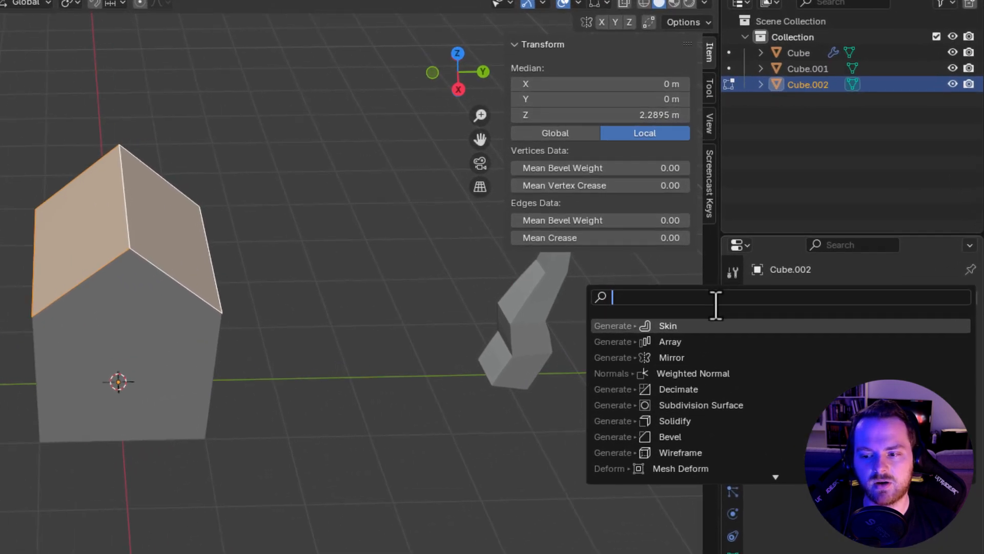
text(soli)
key(Return)
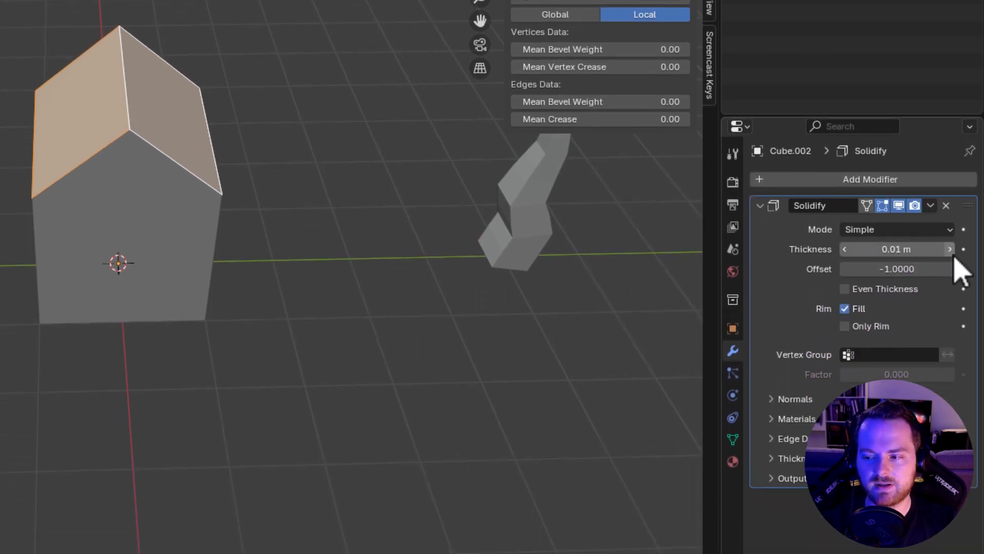
click(950, 250)
click(951, 250)
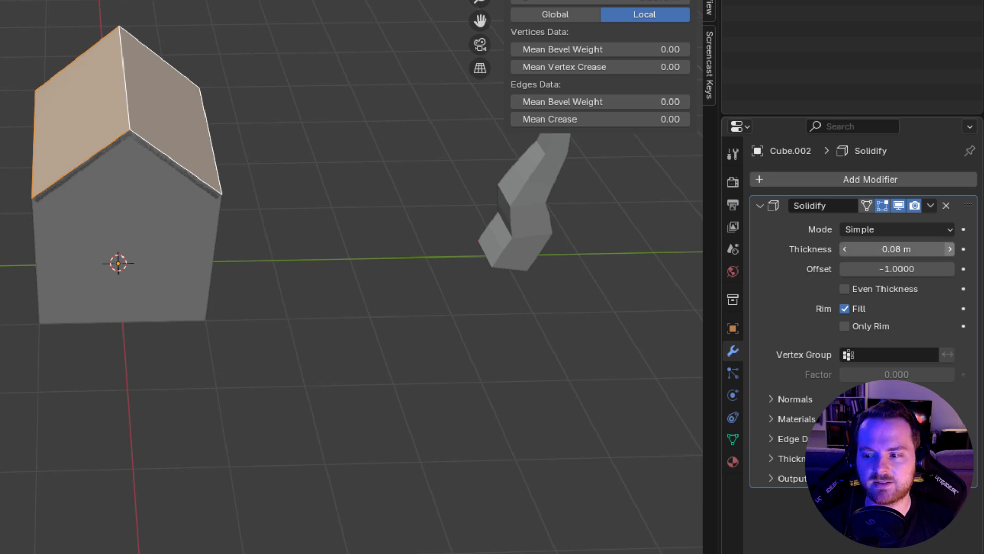
click(950, 250)
middle_drag(45, 279, 35, 226)
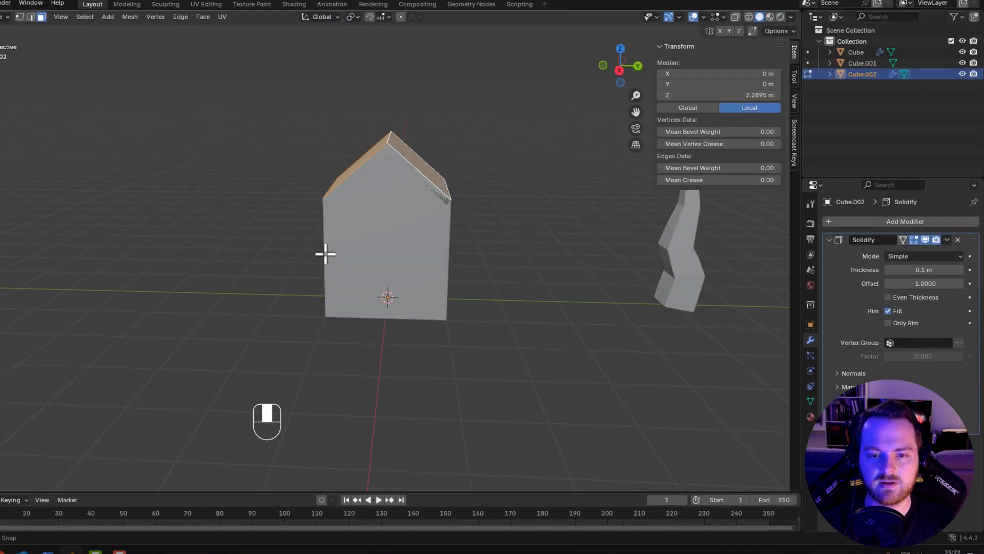
scroll(158, 81, up, 1)
scroll(441, 165, up, 1)
middle_drag(369, 165, 331, 238)
key(g)
key(z)
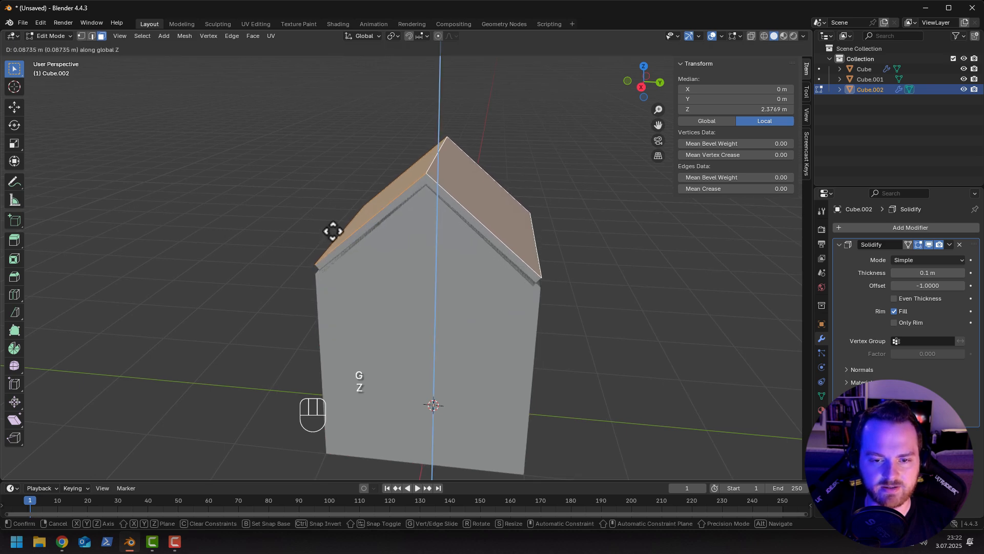
right_click(318, 241)
Scale the roof faces up by about 1.15 so they overhang the walls, and return to Object Mode.
middle_drag(319, 242, 379, 245)
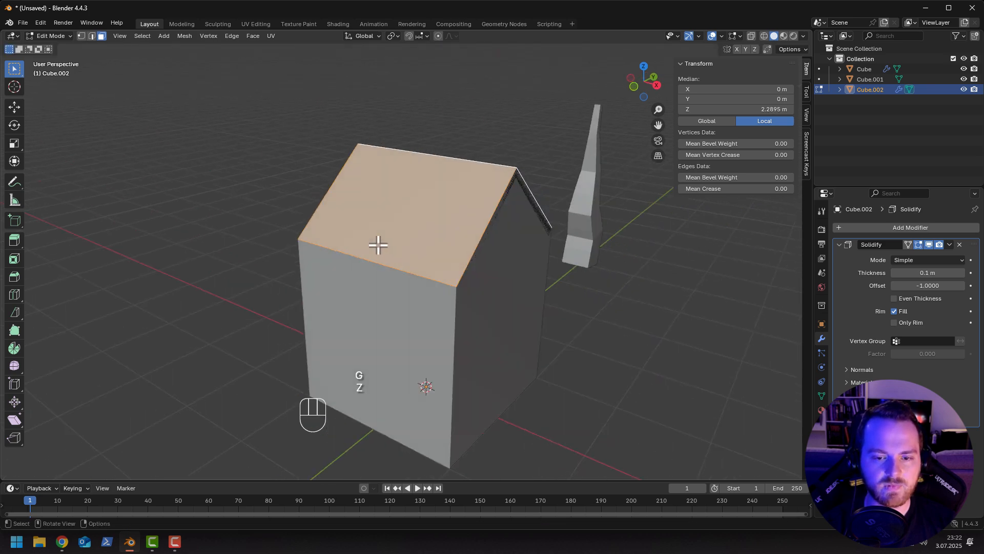
key(s)
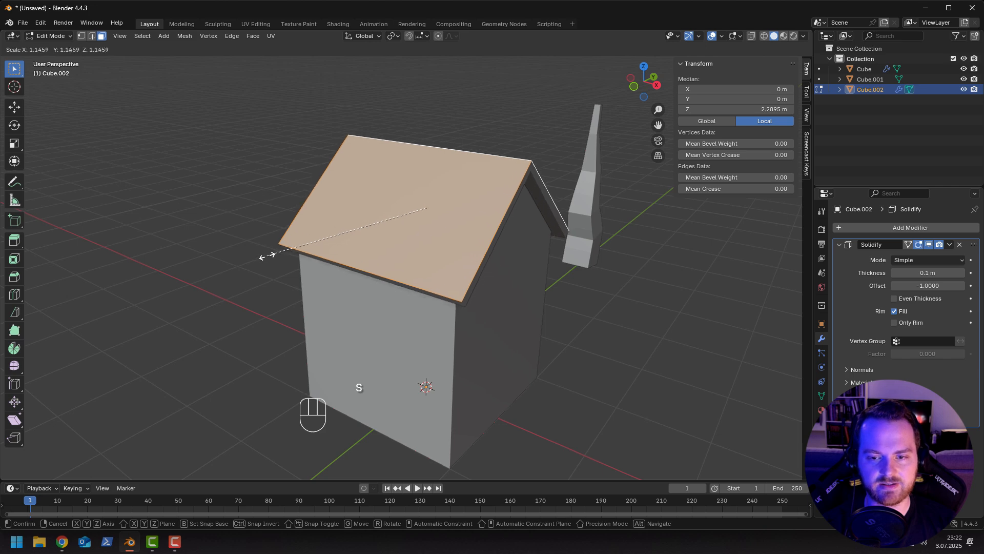
click(266, 257)
middle_drag(266, 257, 751, 317)
key(Tab)
click(346, 305)
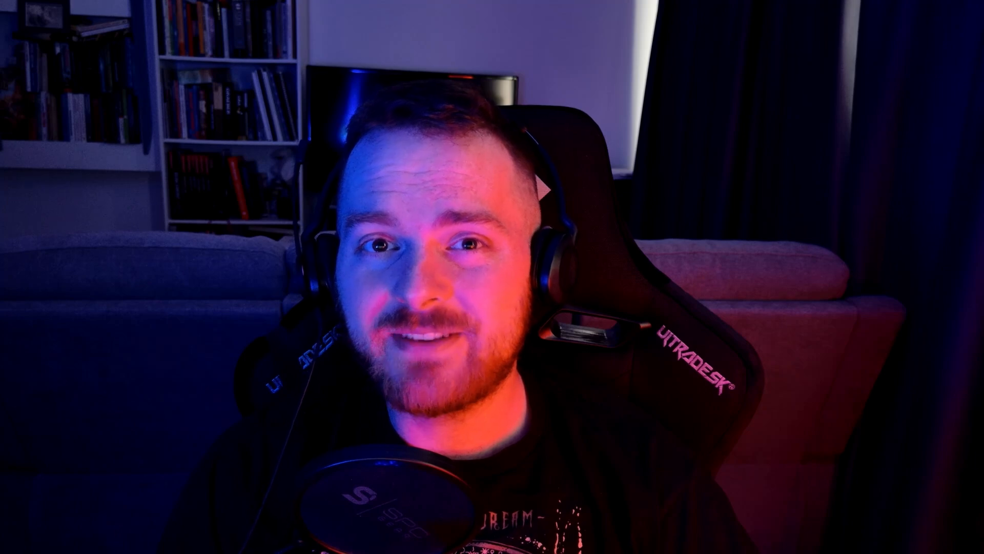
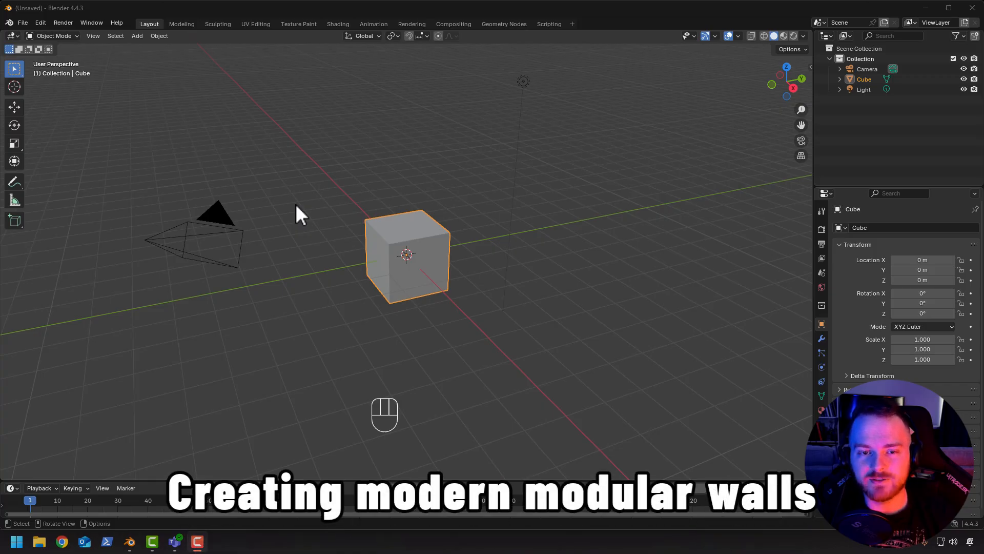
Delete all the default scene objects and add a new mesh cube at the origin.
key(a)
key(x)
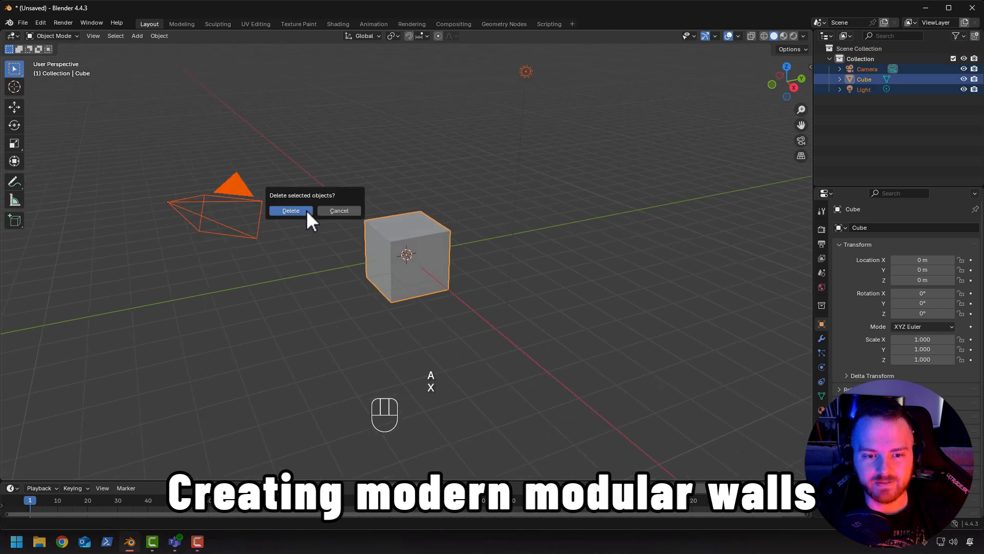
click(301, 211)
key(shift+a)
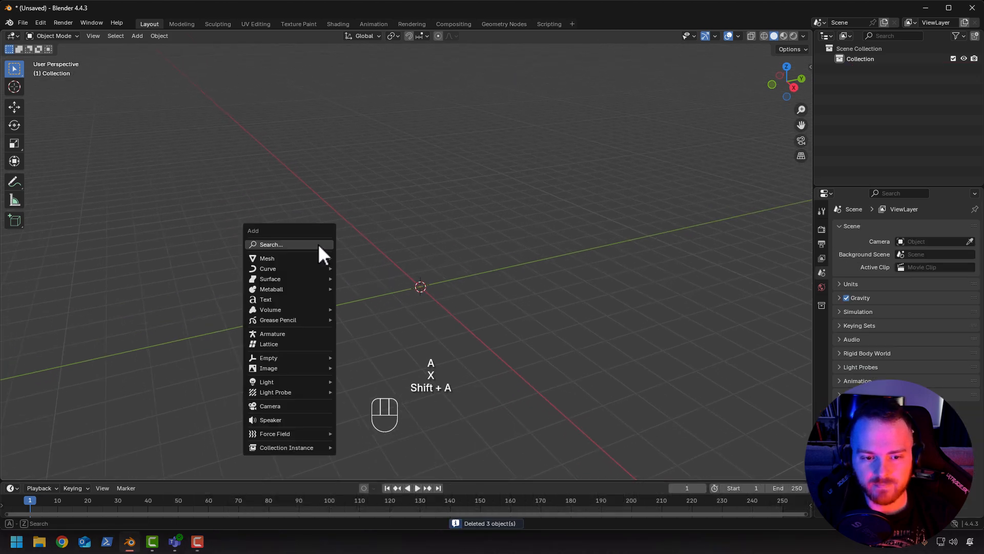
mouse_move(308, 258)
click(361, 269)
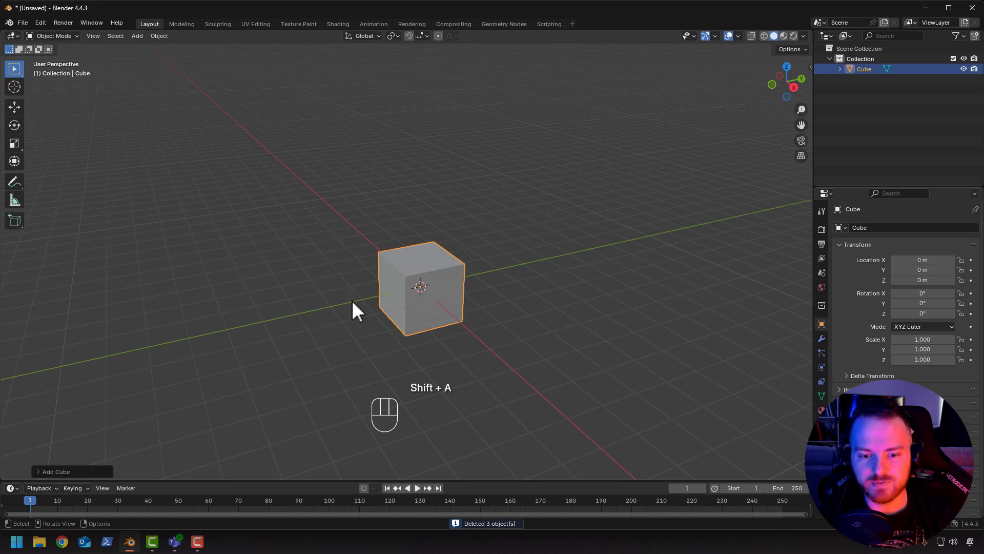
In Edit Mode, raise the whole cube mesh along Z so its base rests on the ground plane.
key(Tab)
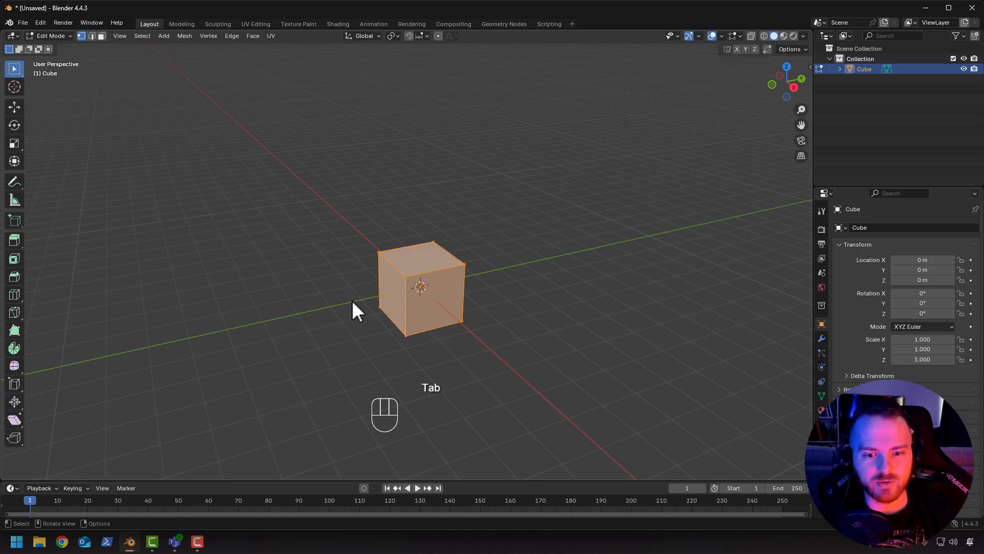
key(g)
key(z)
click(332, 272)
middle_drag(331, 272, 268, 255)
scroll(311, 327, up, 3)
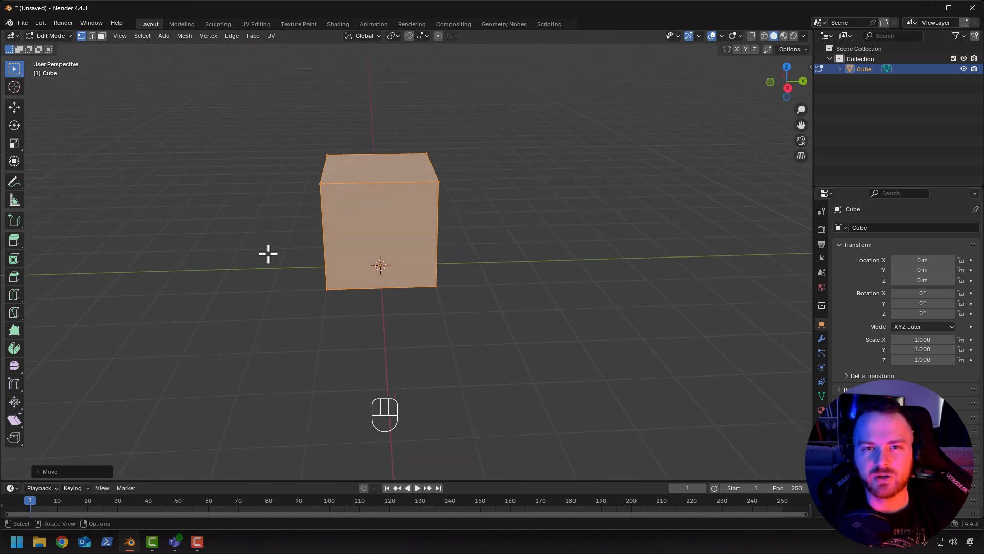
Select only the cube's top face and move it up 0.5 m along Z.
shift+middle_drag(265, 213, 281, 229)
key(alt+a)
key(3)
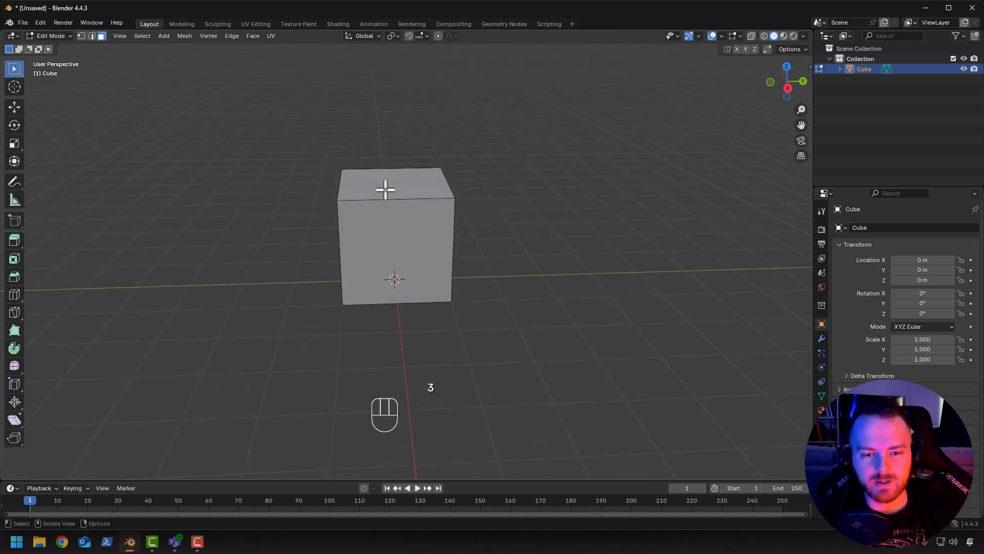
click(384, 189)
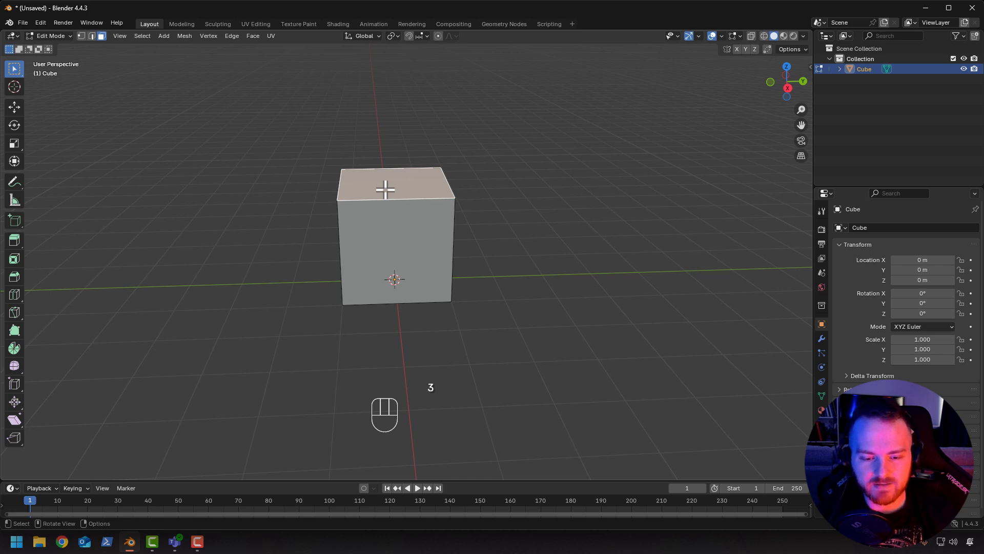
text(gz0.5)
key(Return)
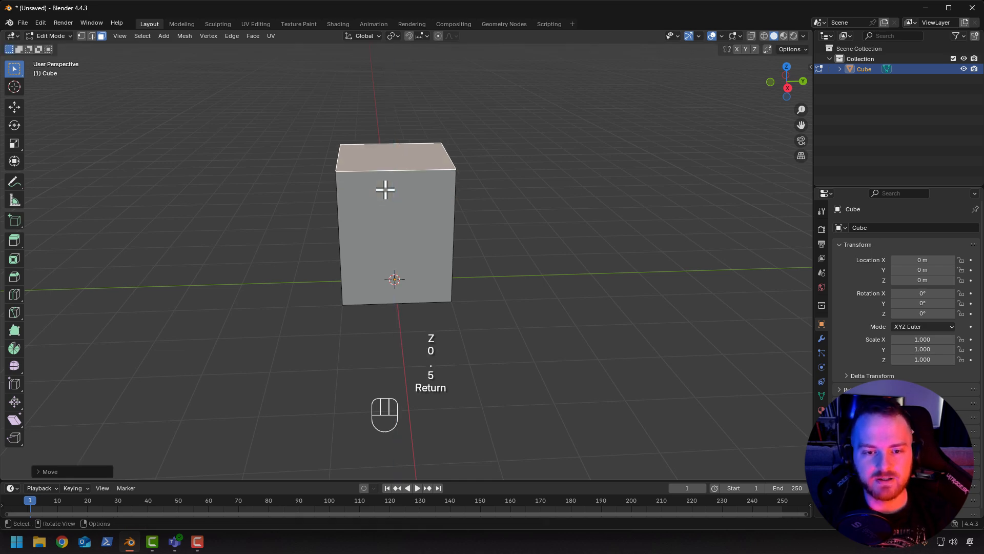
Scale the whole mesh along X to about 0.13 to form a thin wall panel, and return to Object Mode.
middle_drag(297, 191, 395, 200)
key(a)
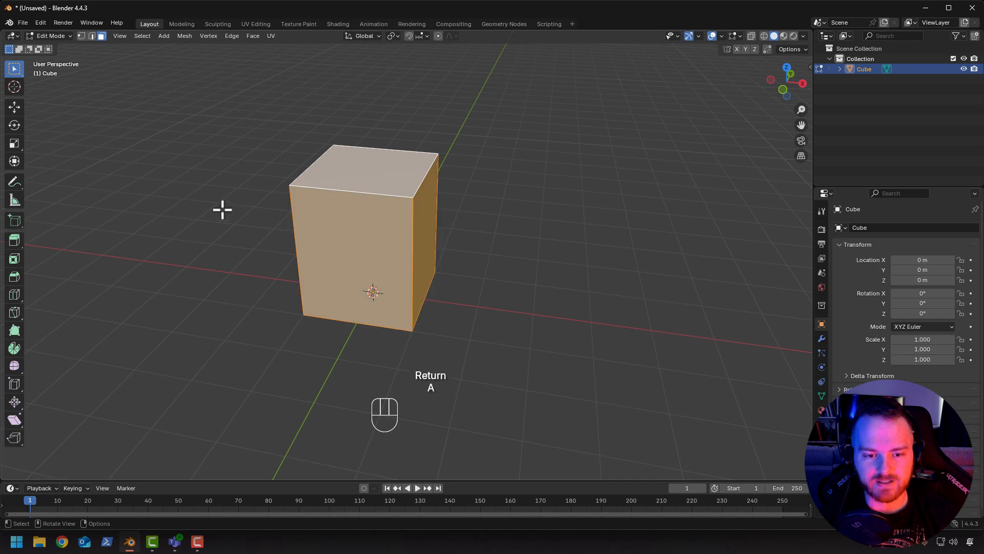
key(s)
key(x)
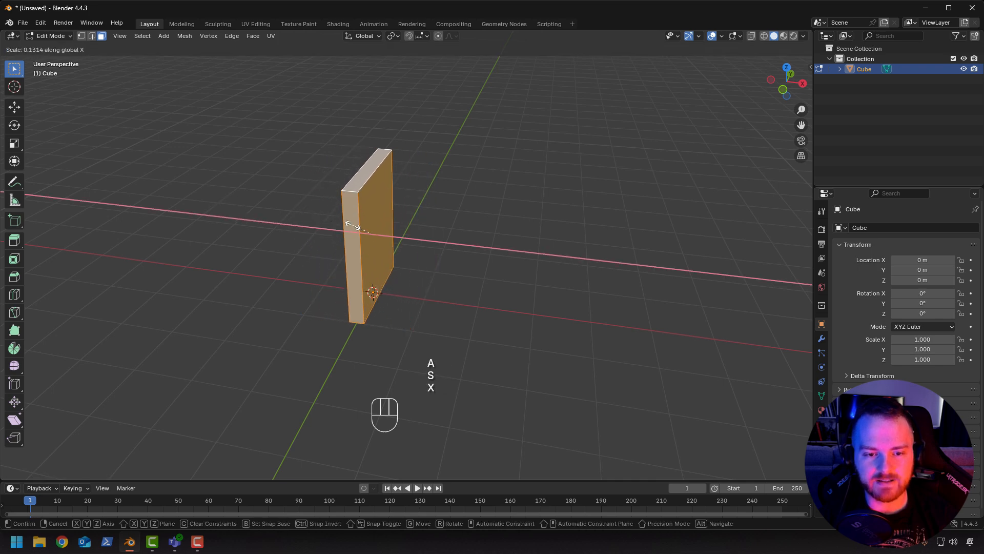
click(356, 227)
middle_drag(292, 257, 318, 235)
key(Tab)
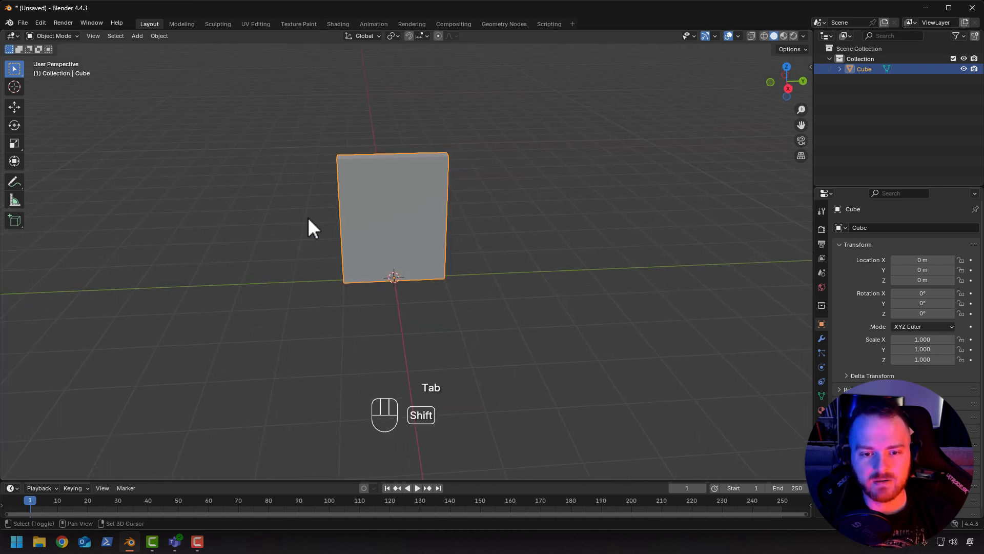
Duplicate the wall panel and place the copy -4 m along the Y axis.
key(shift+d)
key(x)
key(y)
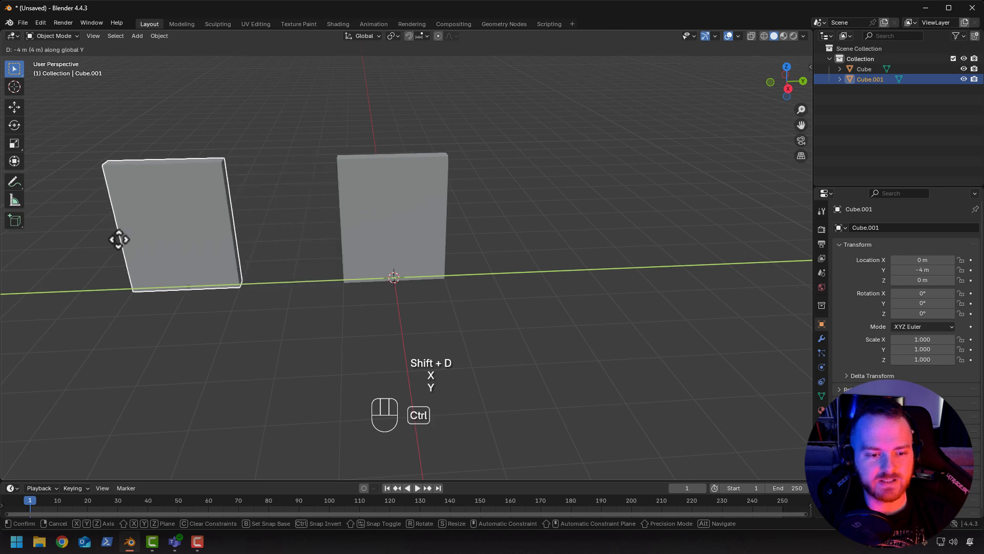
click(104, 242)
Add two evenly spaced vertical loop cuts to the original wall panel at the origin.
click(392, 245)
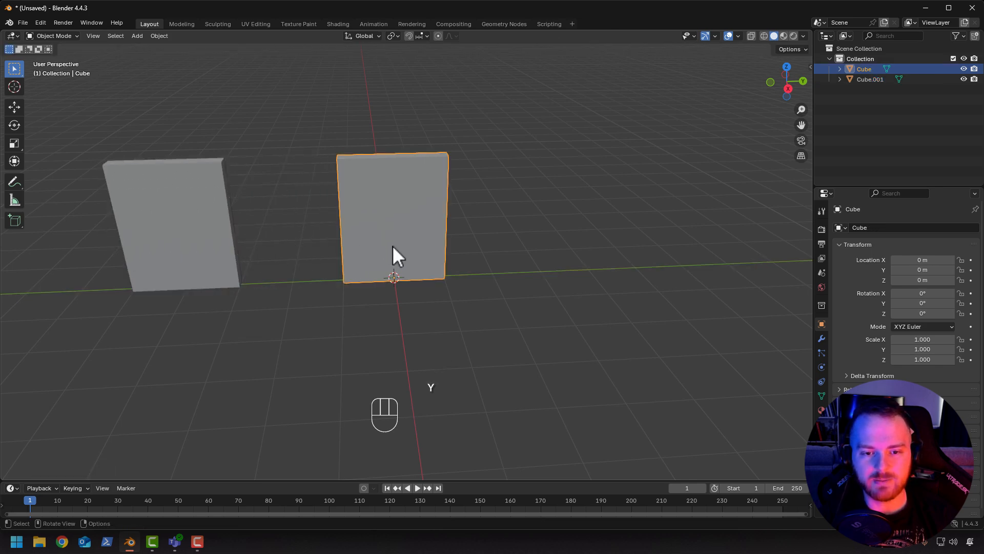
key(Tab)
mouse_move(315, 224)
middle_down()
mouse_move(315, 213)
mouse_move(301, 230)
middle_up()
scroll(301, 230, up, 2)
key(ctrl+r)
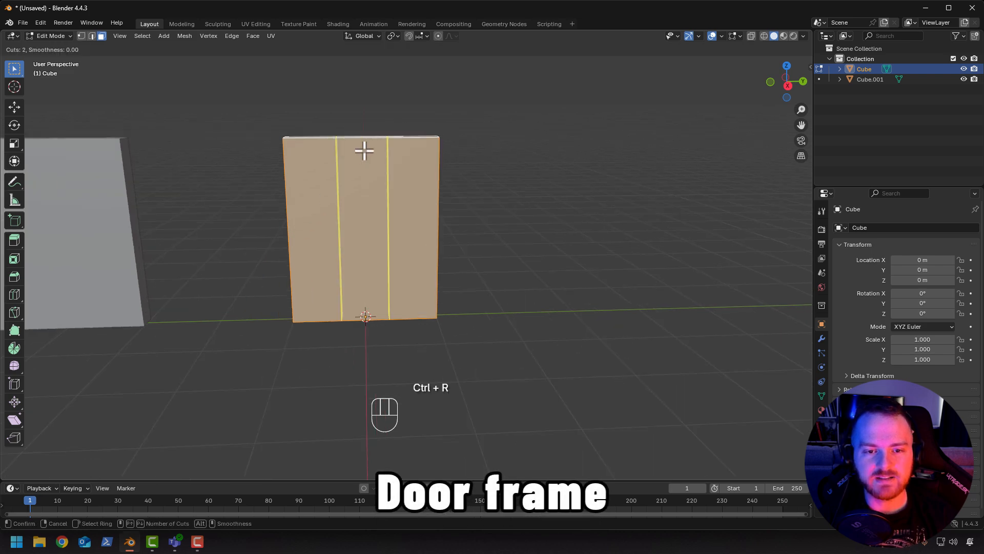
click(364, 150)
right_click(364, 150)
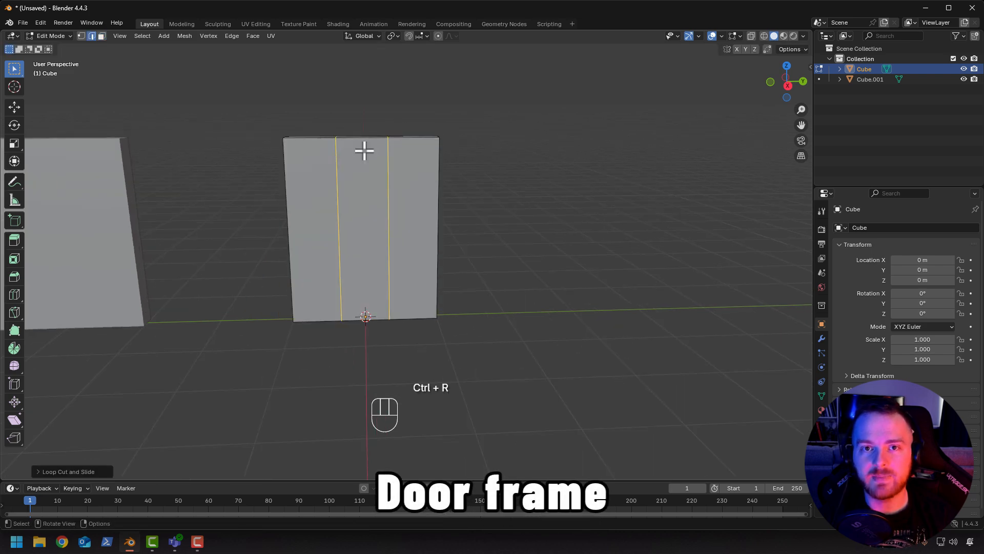
Spread the two vertical loop cuts apart along Y by a scale of about 1.6 to widen the doorway area.
key(s)
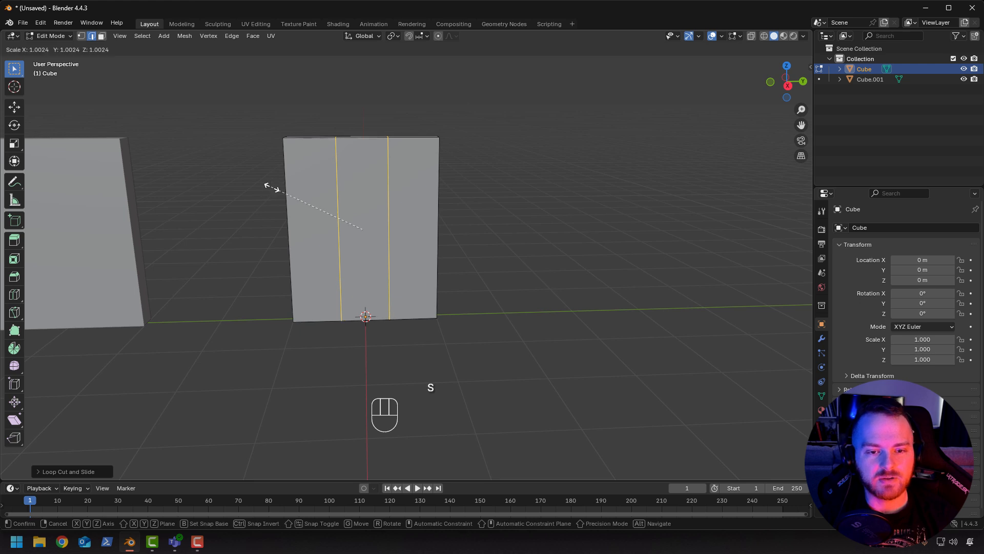
key(x)
key(y)
key(y)
key(y)
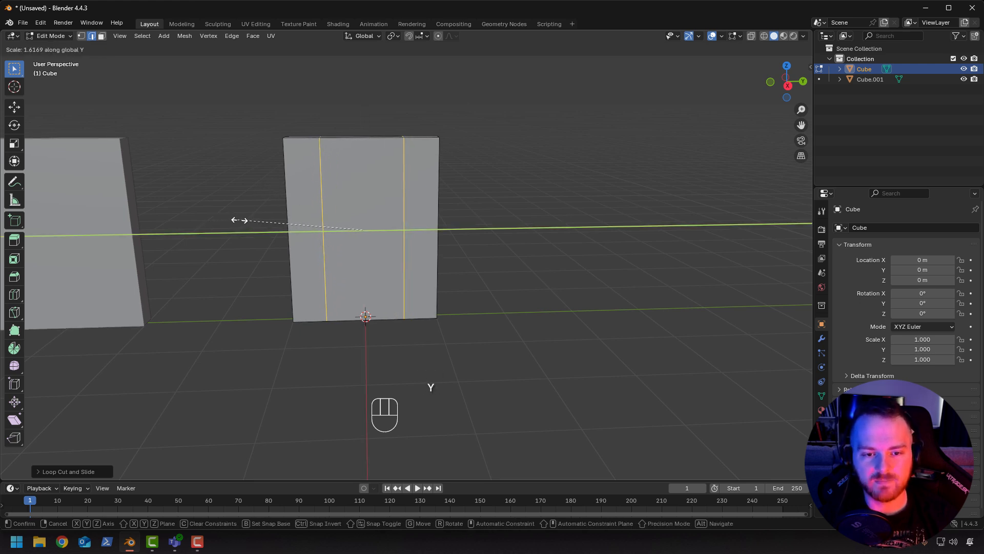
click(242, 220)
Add one horizontal loop cut to the wall panel and slide it up by a factor of about 0.45 for the door height.
key(ctrl+r)
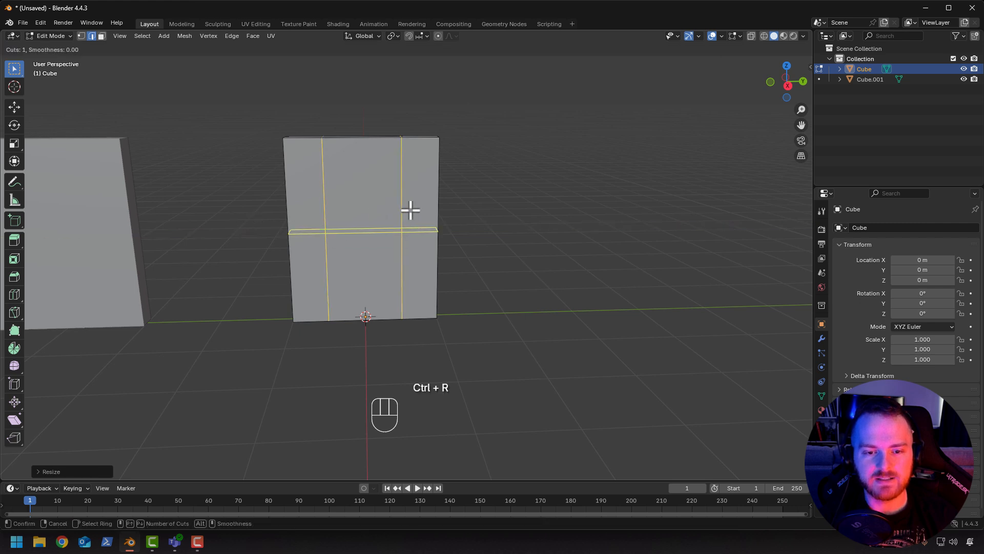
click(410, 210)
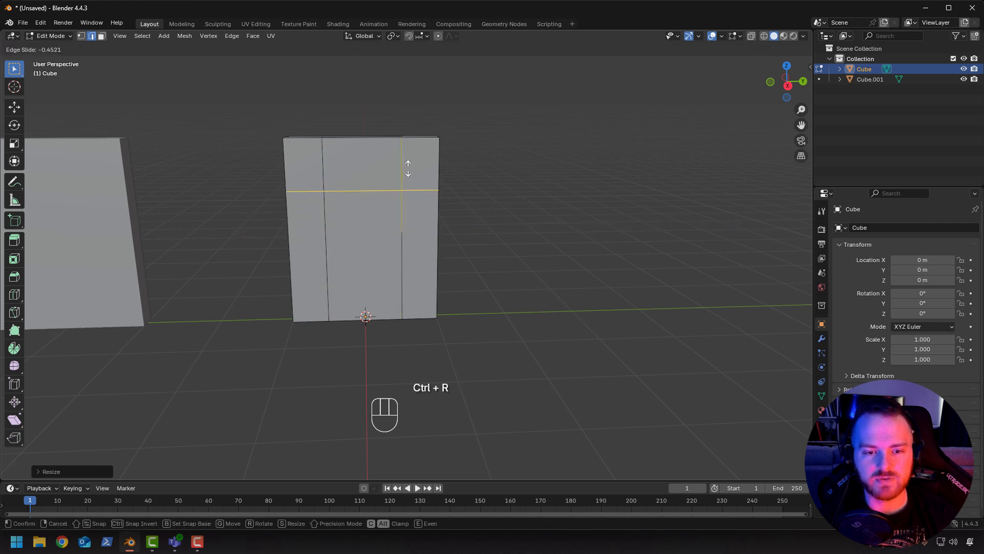
click(407, 169)
Delete the front, back and bottom faces of the panel's lower middle section to open a doorway.
middle_drag(445, 253, 318, 236)
key(3)
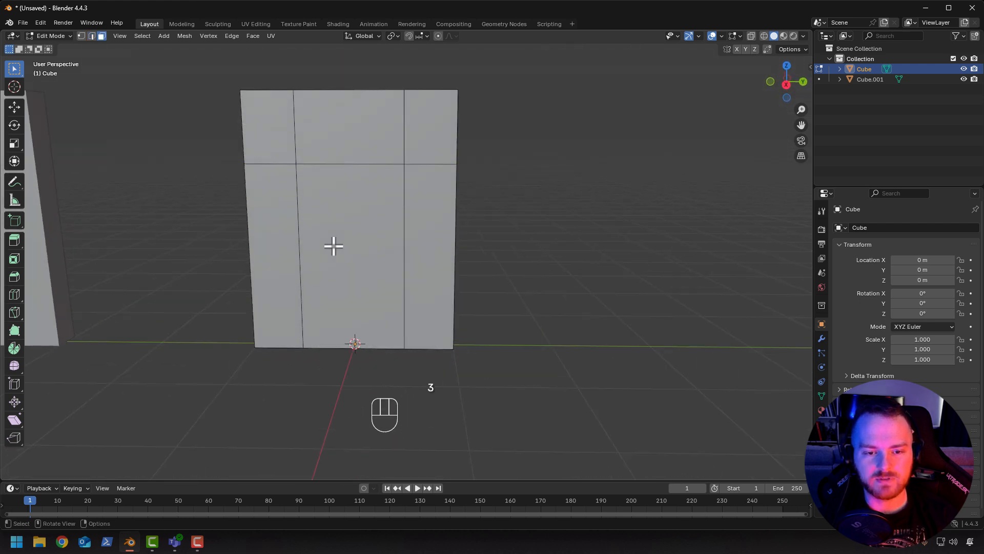
click(333, 249)
key(x)
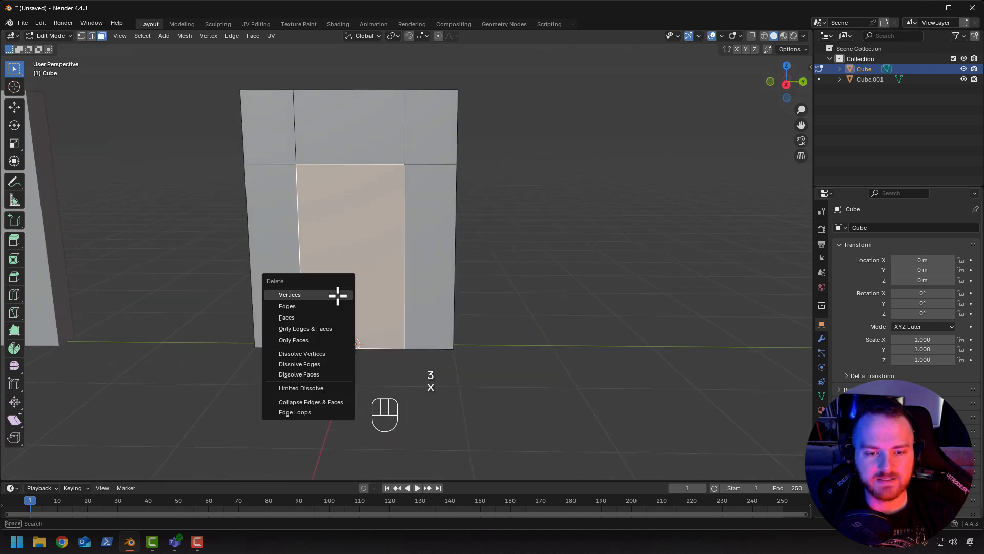
click(310, 320)
click(347, 274)
key(x)
click(325, 276)
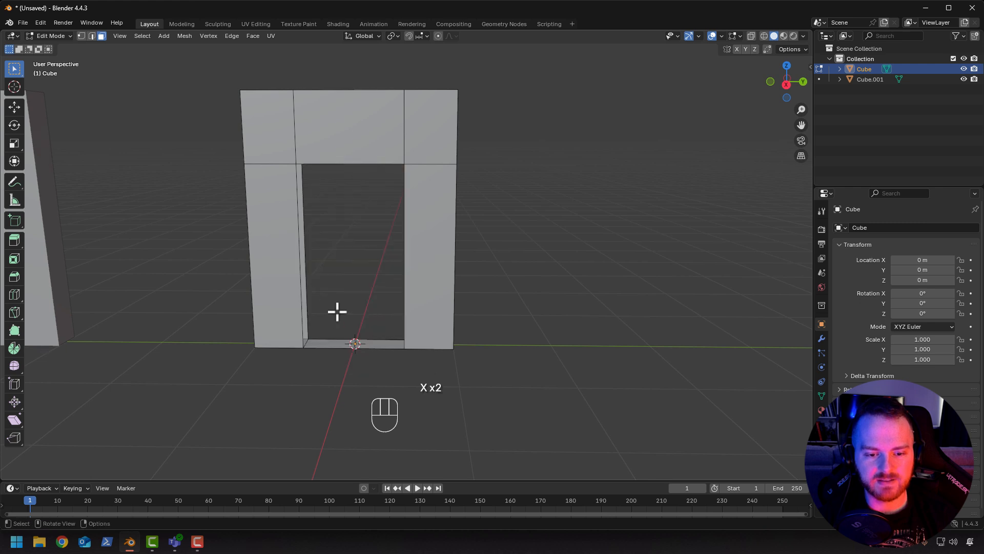
key(x)
click(314, 341)
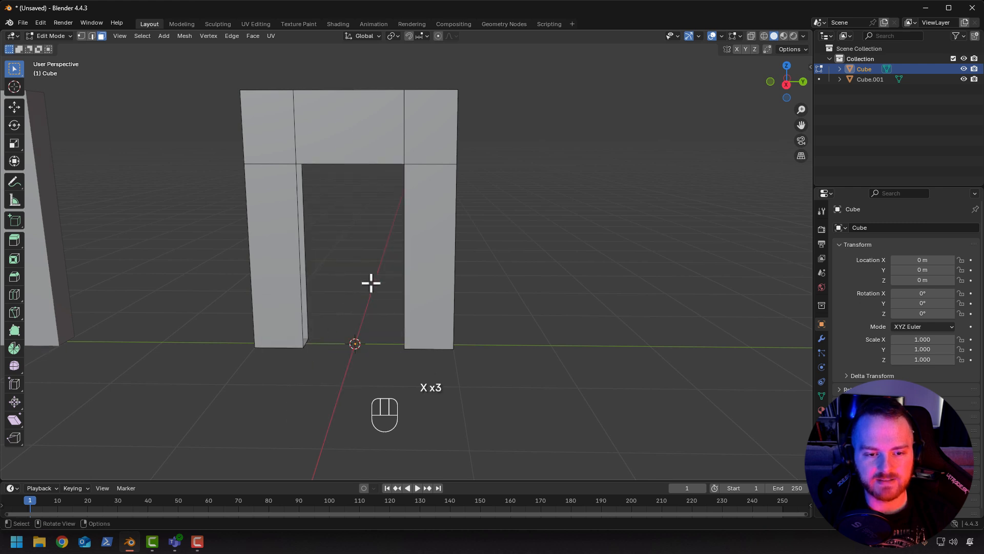
Fill the open inner sides of the doorway with faces and return to Object Mode.
middle_drag(370, 275, 329, 277)
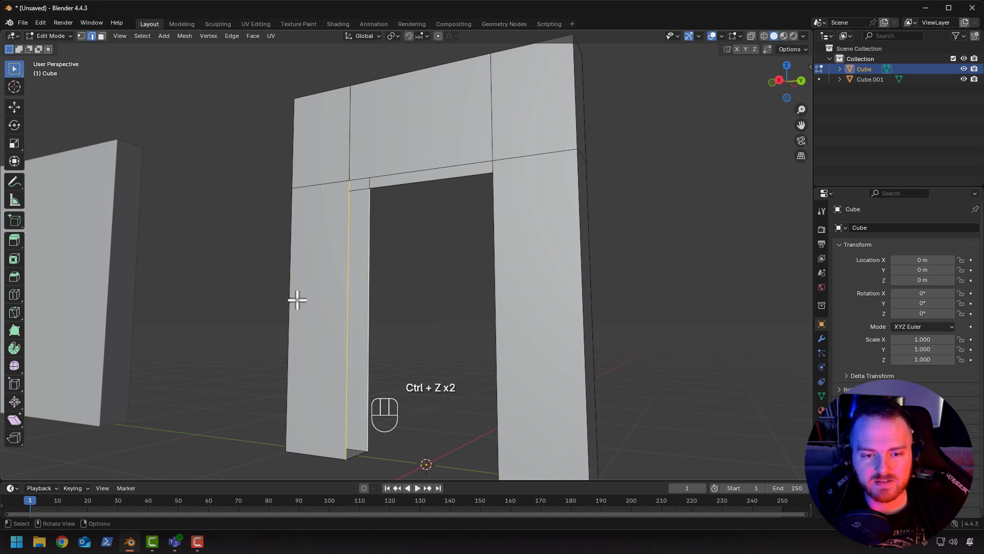
key(f)
key(f)
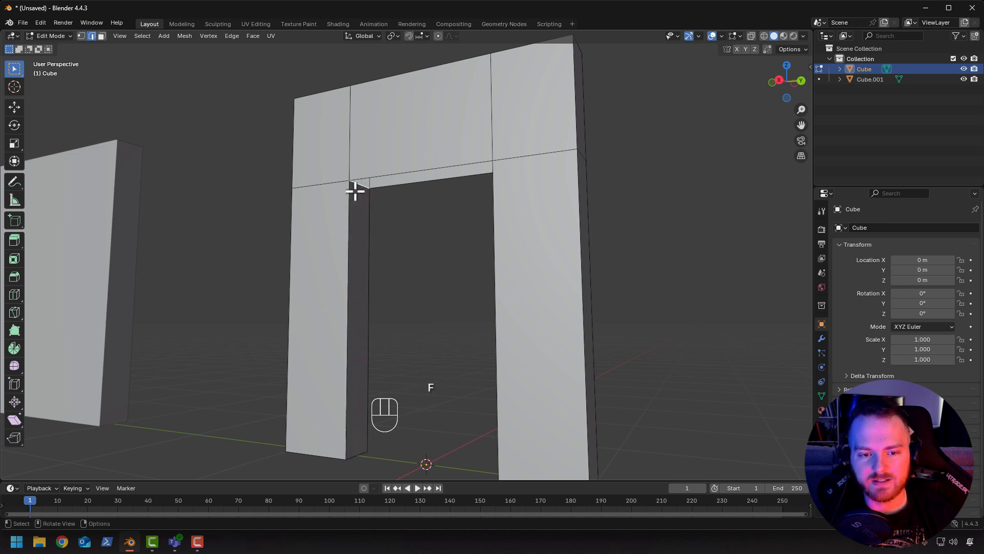
middle_drag(354, 191, 308, 273)
key(f)
key(Tab)
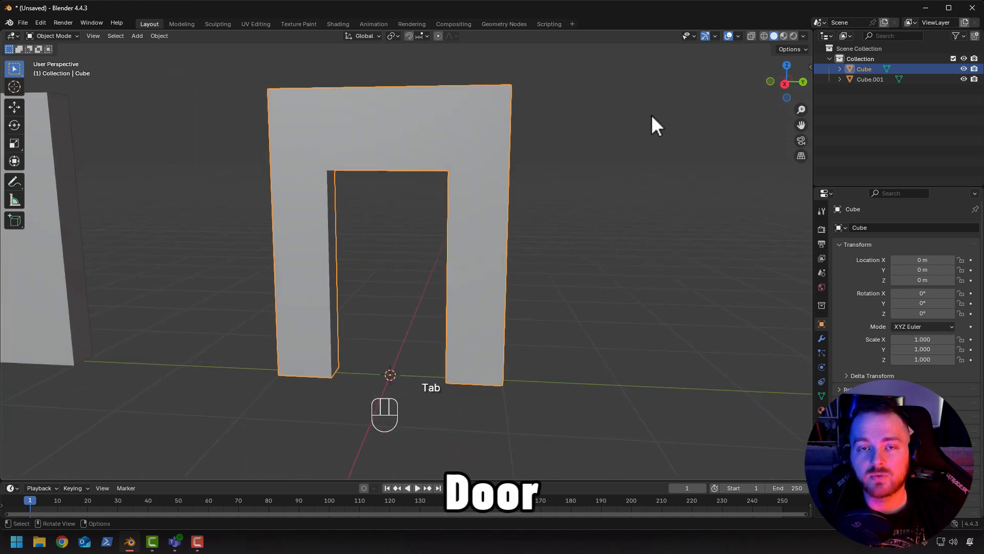
Turn on the Face Orientation overlay and fill the doorway with a face between its two front vertical edges.
click(738, 37)
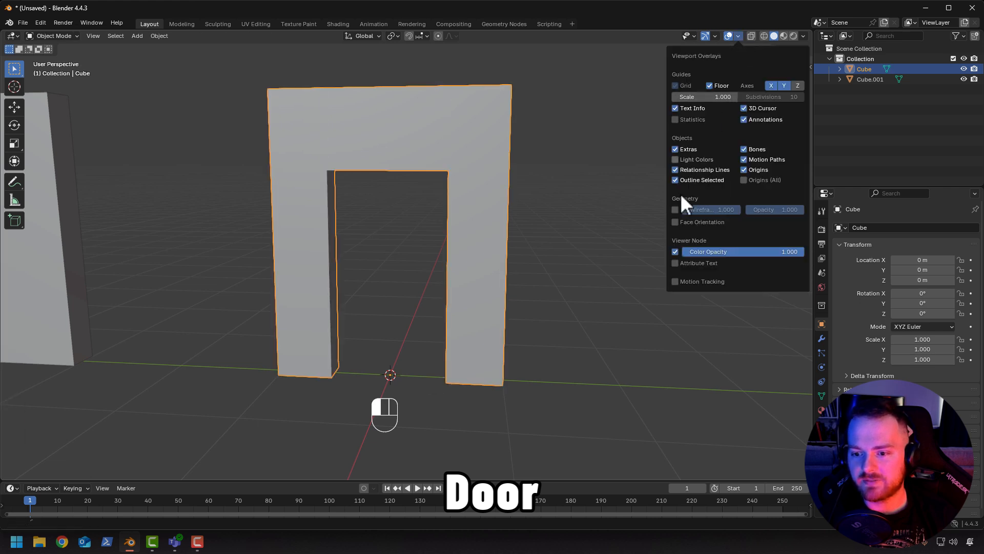
key(Tab)
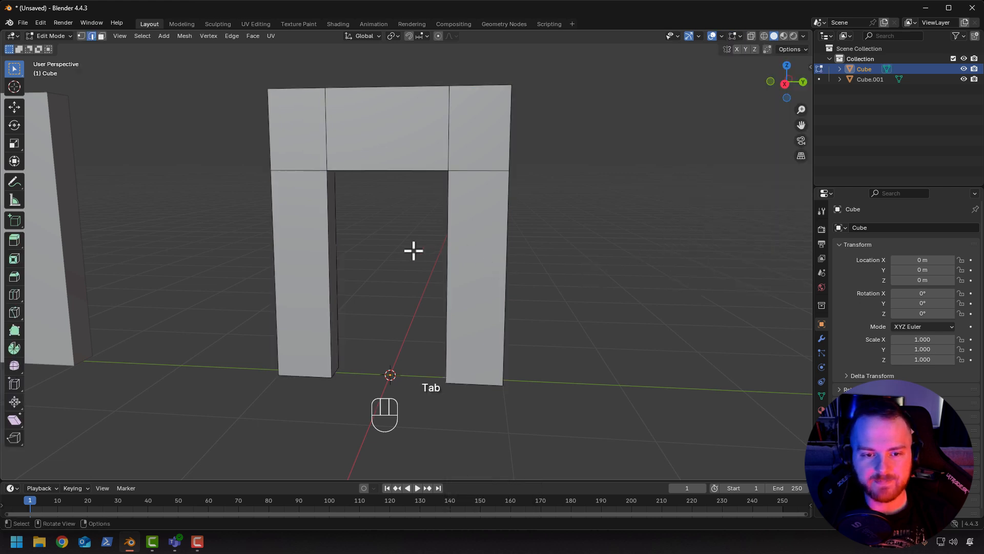
middle_drag(413, 248, 365, 247)
middle_drag(419, 239, 431, 239)
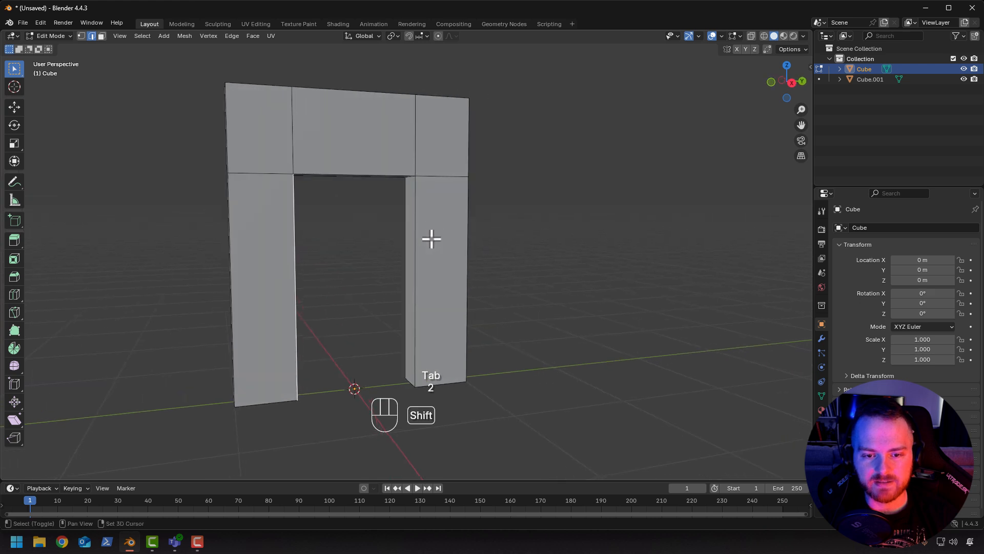
shift+click(417, 245)
middle_drag(380, 284, 358, 294)
key(f)
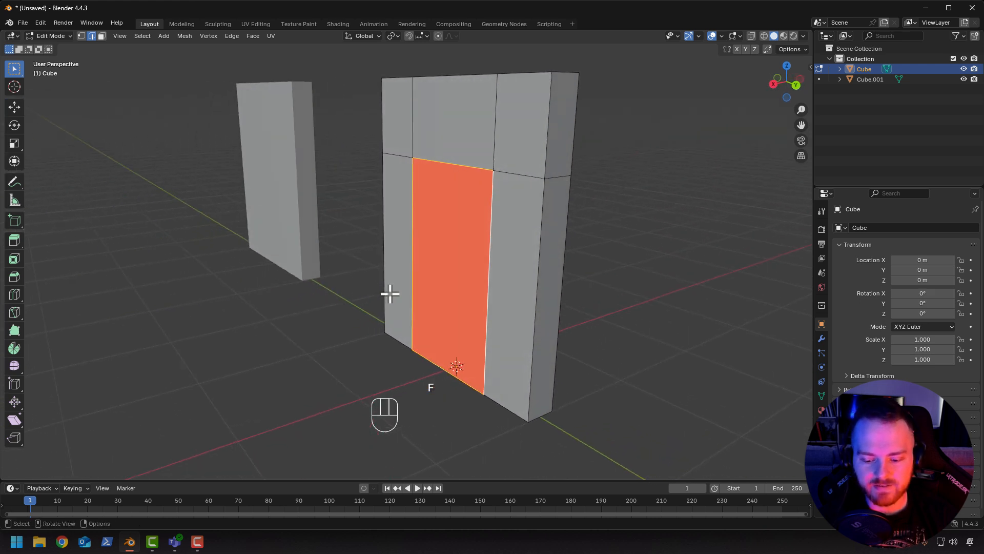
Separate the doorway face into its own object and select only that object in Object Mode.
key(p)
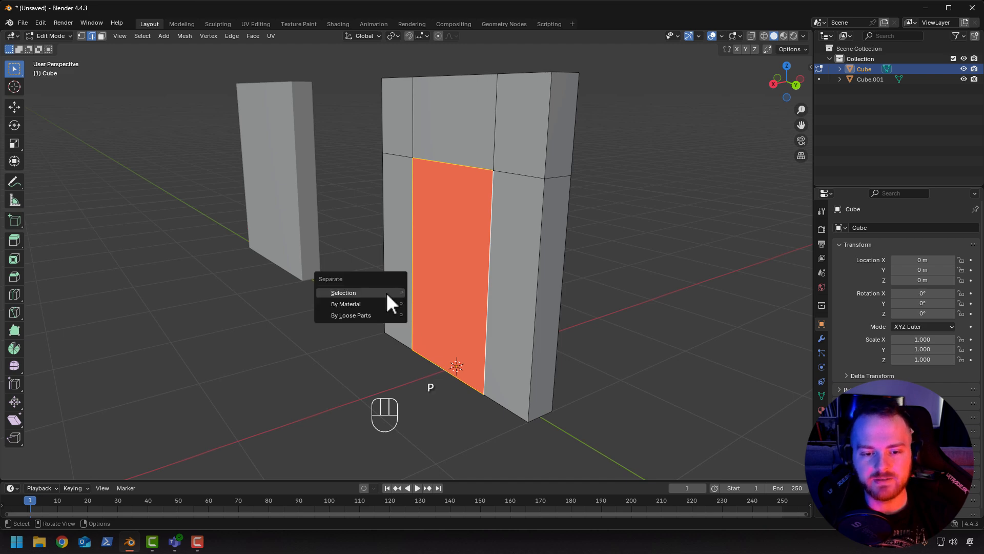
click(358, 293)
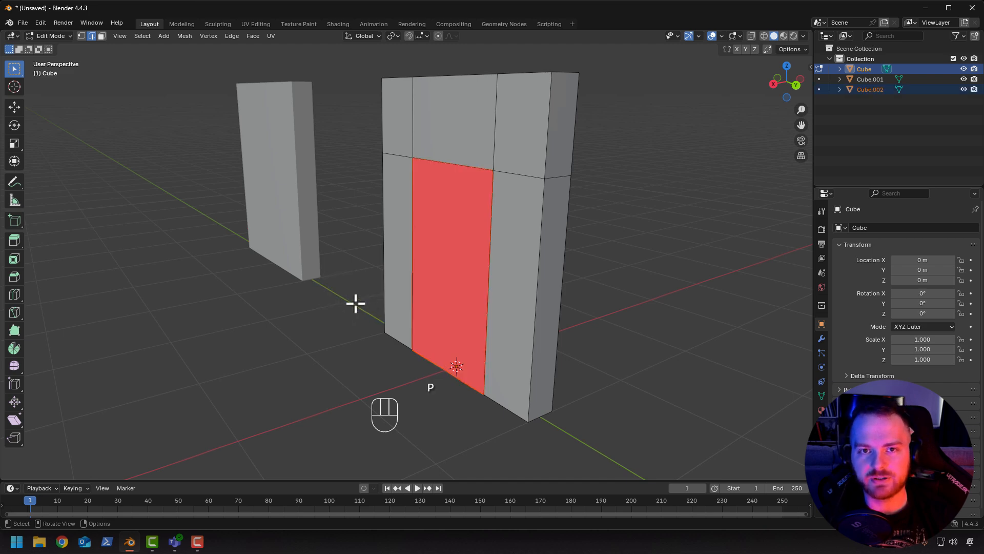
key(Tab)
click(450, 264)
Move the door face about -0.18 m along X into the opening and extrude it into a thin slab.
middle_drag(392, 263, 416, 253)
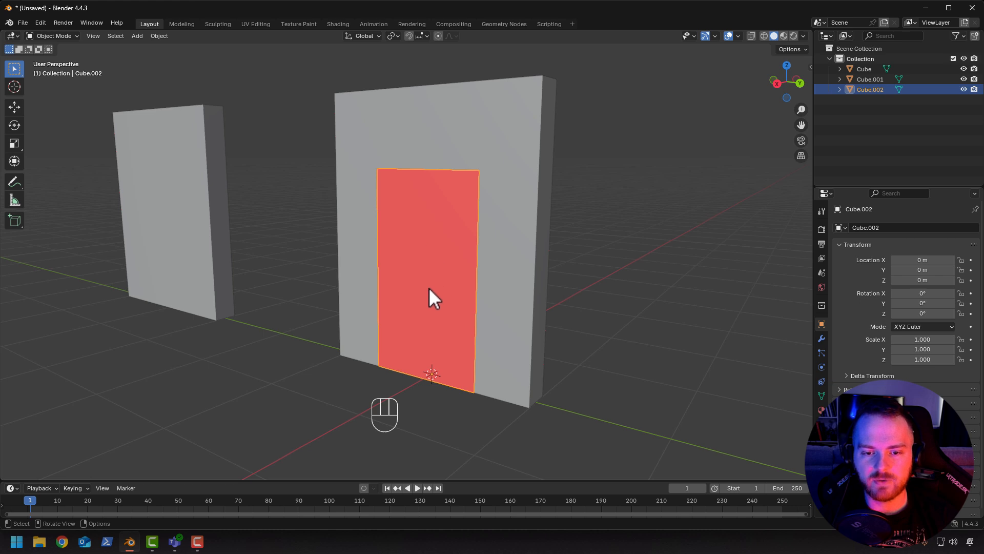
key(Tab)
middle_drag(337, 330, 395, 317)
key(ctrl+z)
key(g)
key(y)
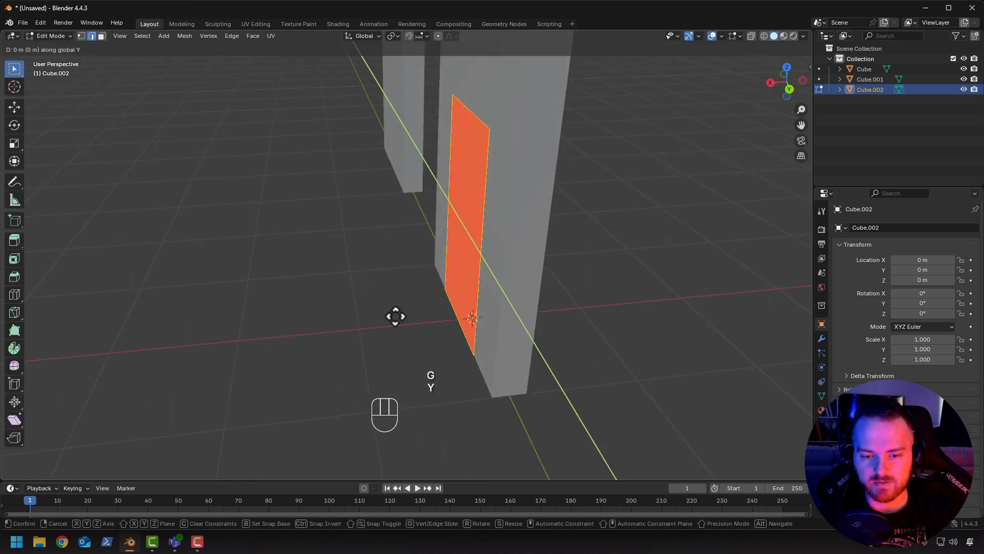
key(x)
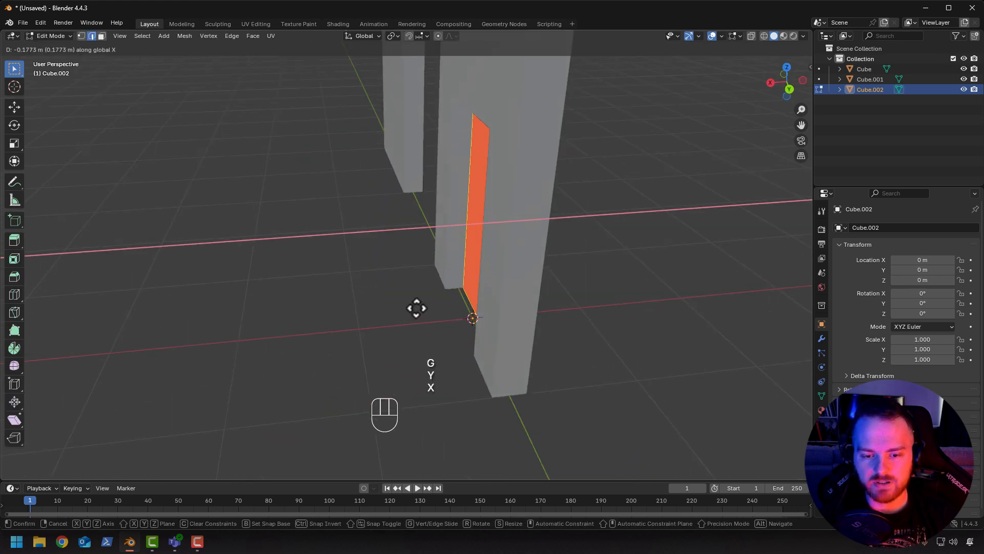
click(416, 308)
key(e)
click(452, 283)
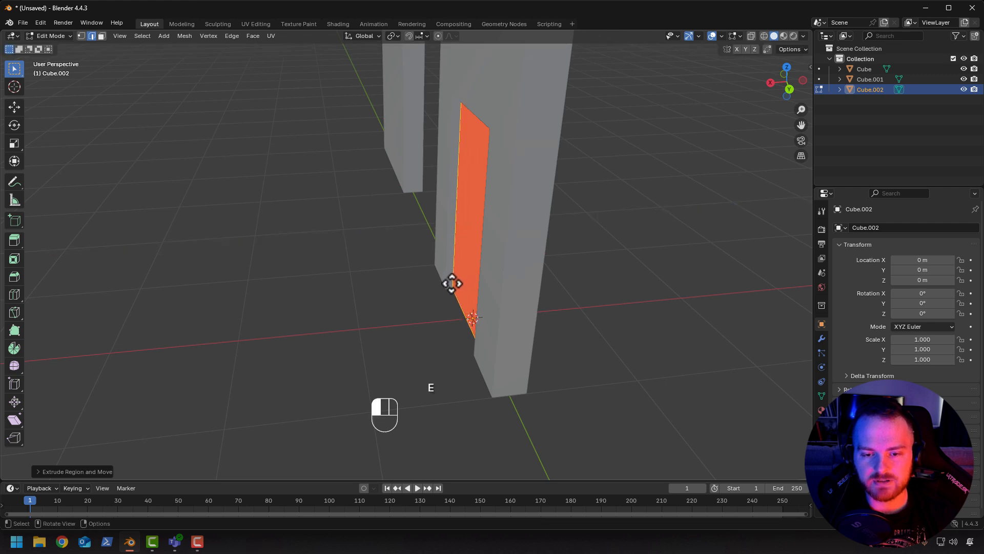
Select the whole door mesh, recalculate its normals to the outside, and return to Object Mode.
mouse_move(451, 282)
middle_down()
mouse_move(417, 292)
mouse_move(398, 277)
mouse_move(392, 242)
mouse_move(369, 263)
mouse_move(389, 191)
mouse_move(421, 183)
mouse_move(356, 241)
mouse_move(433, 278)
middle_up()
key(Tab)
key(Tab)
key(a)
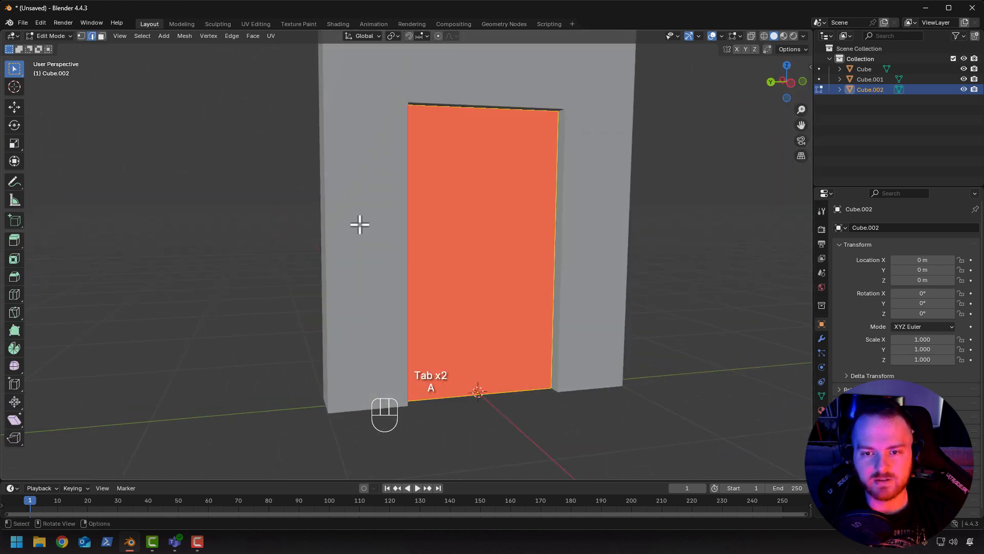
click(183, 36)
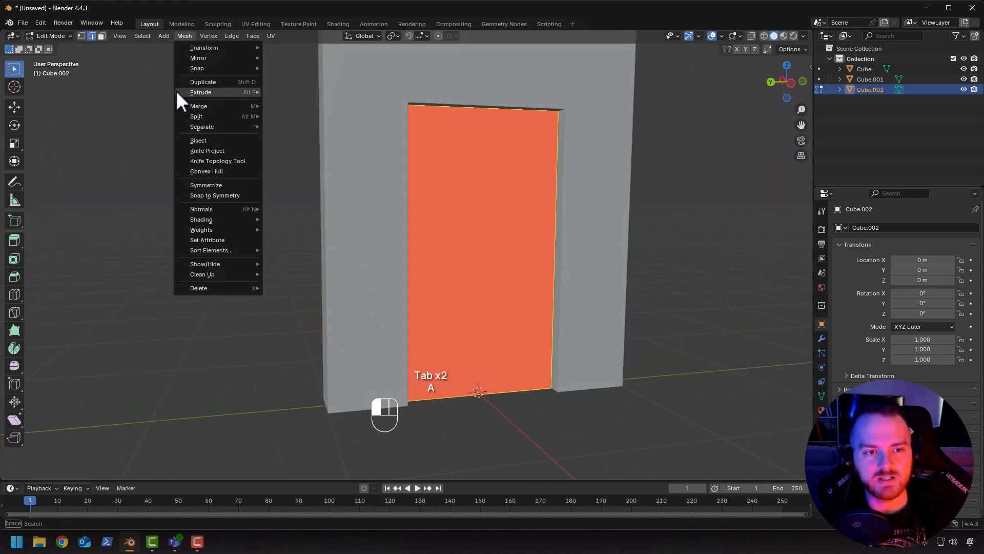
mouse_move(206, 208)
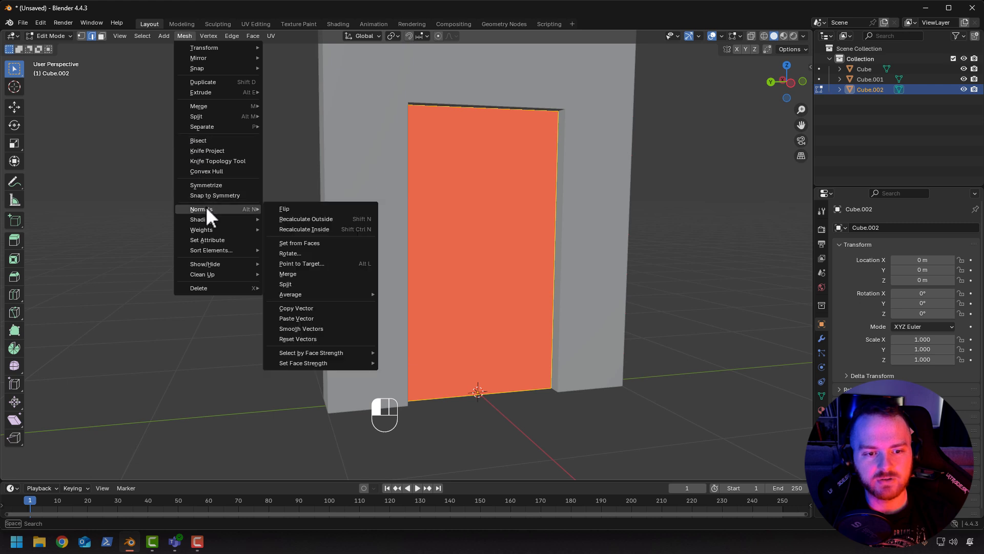
click(285, 219)
middle_drag(286, 219, 220, 204)
key(Tab)
Isolate the door in local view and add a centred loop cut that splits its thickness in half.
middle_drag(294, 213, 413, 234)
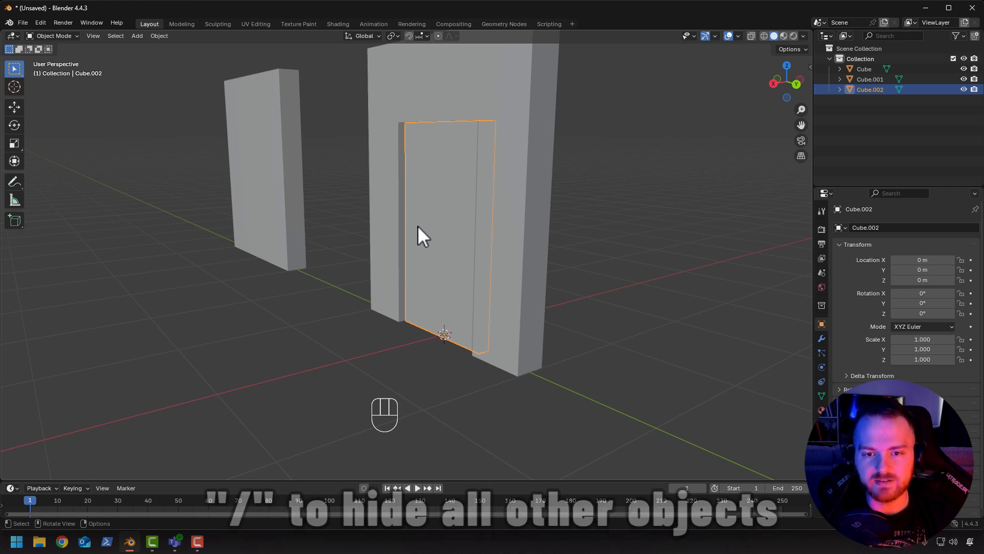
key(slash)
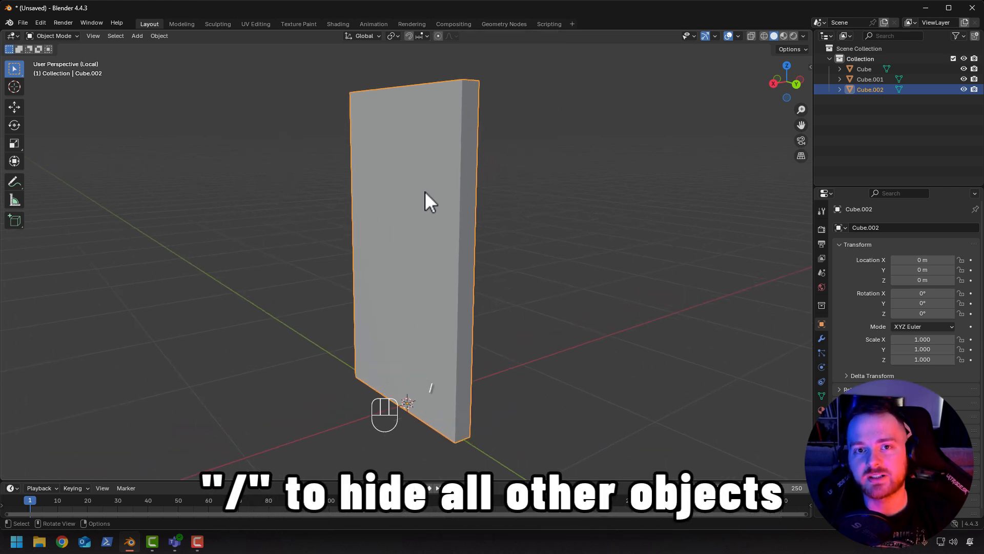
middle_drag(425, 193, 373, 202)
key(Tab)
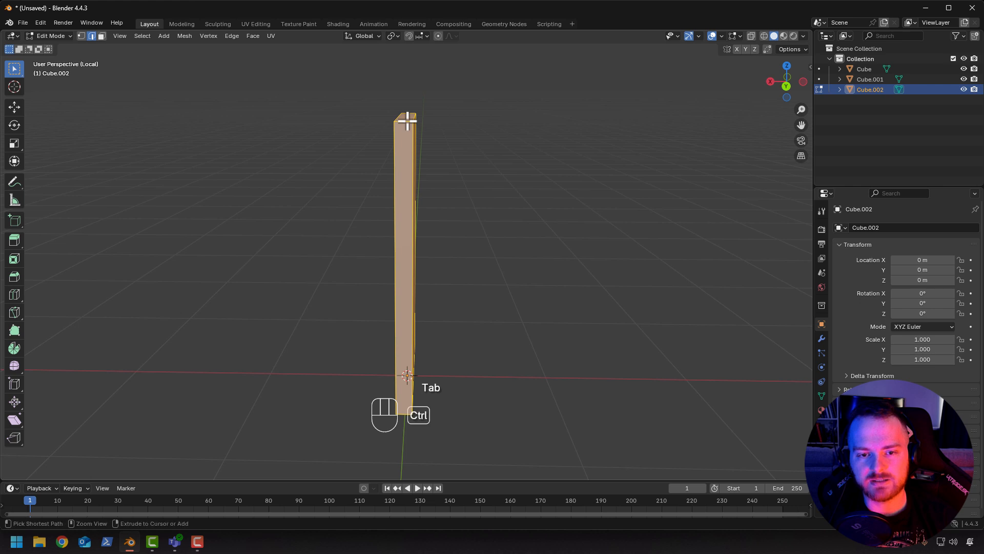
key(ctrl+r)
click(401, 165)
right_click(401, 166)
In wireframe back view, select the faces of the door's +X half and delete them.
key(shift+z)
mouse_move(352, 214)
middle_down()
mouse_move(349, 253)
mouse_move(343, 224)
middle_up()
key(shift+z)
key(3)
key(grave)
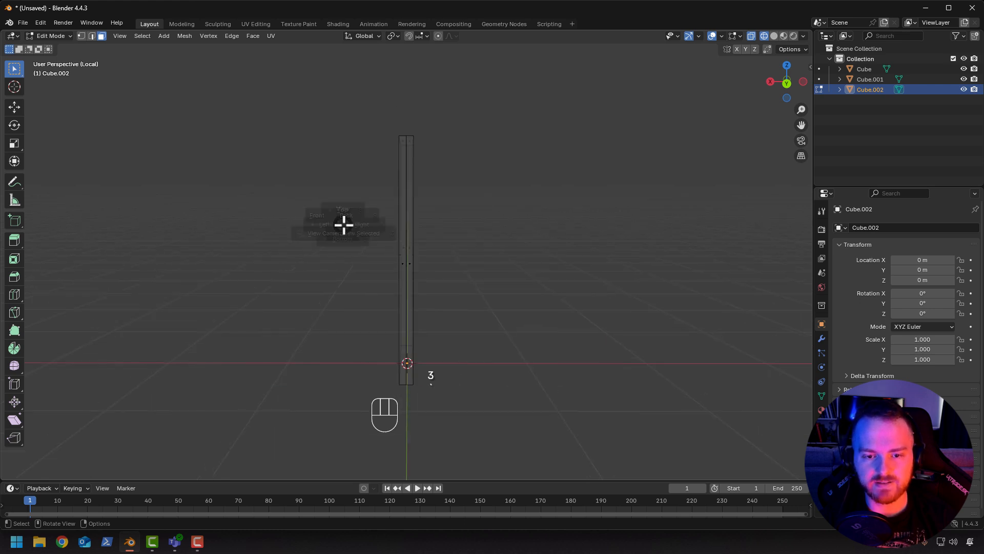
click(400, 194)
drag(357, 125, 404, 380)
key(x)
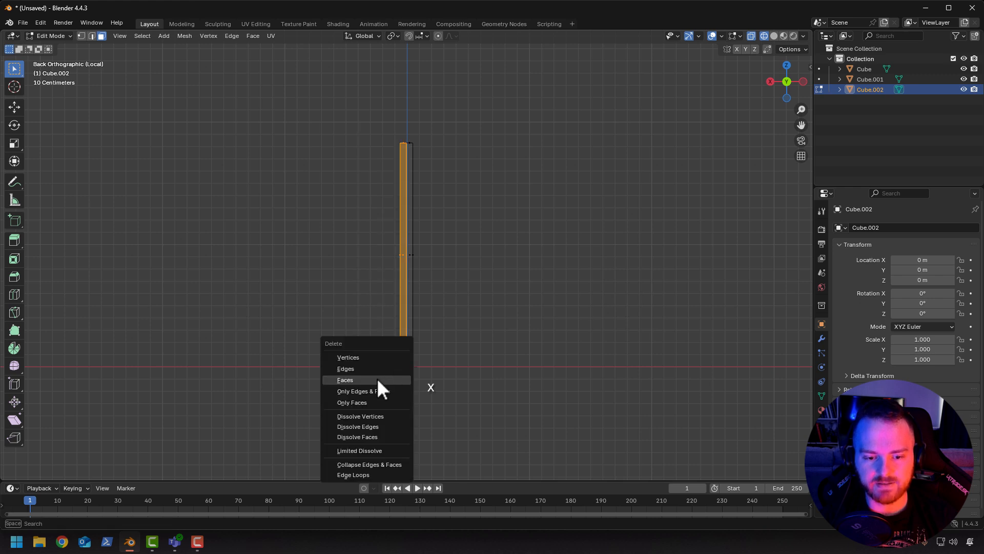
click(377, 382)
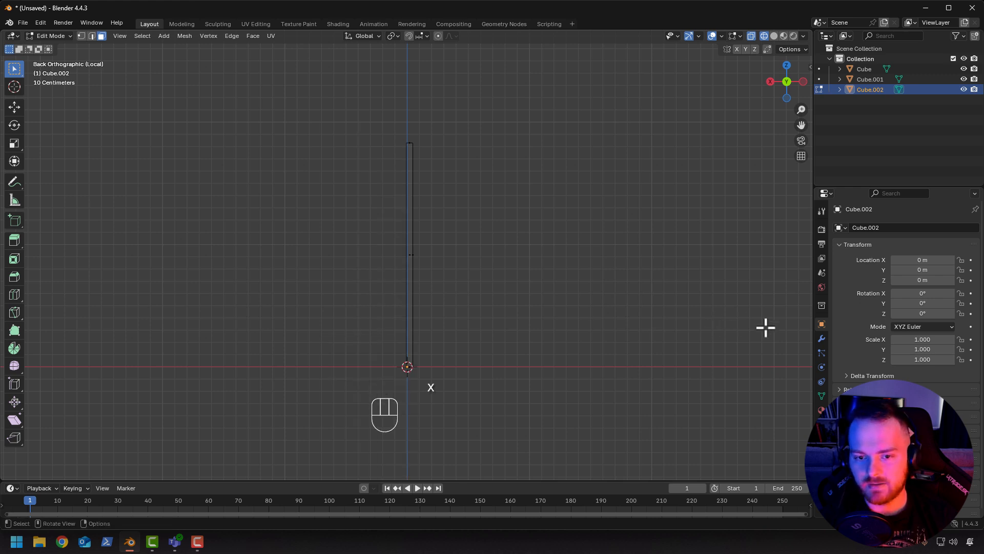
Add a Mirror modifier on the X axis to the door, then restore solid shading and exit local view.
click(822, 340)
click(869, 225)
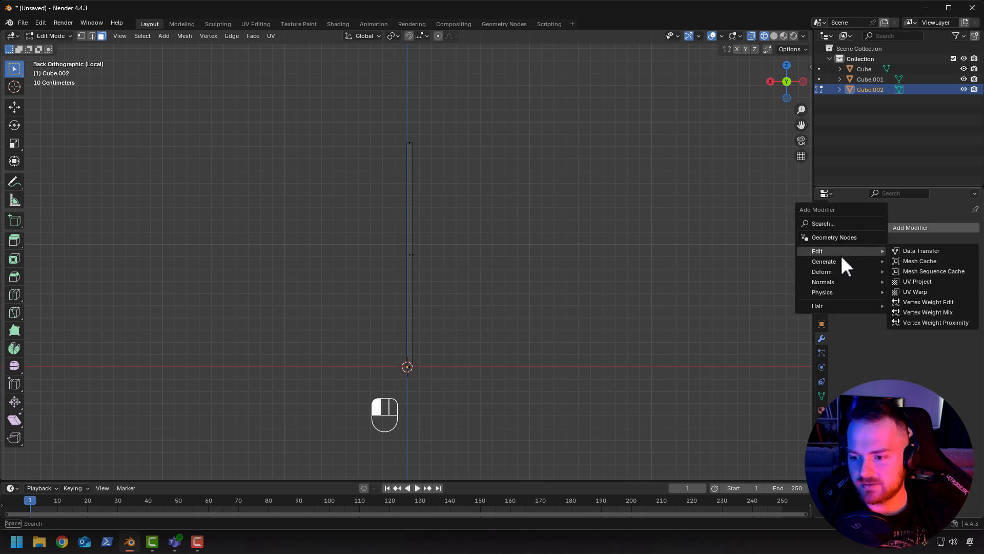
text(mi)
key(Return)
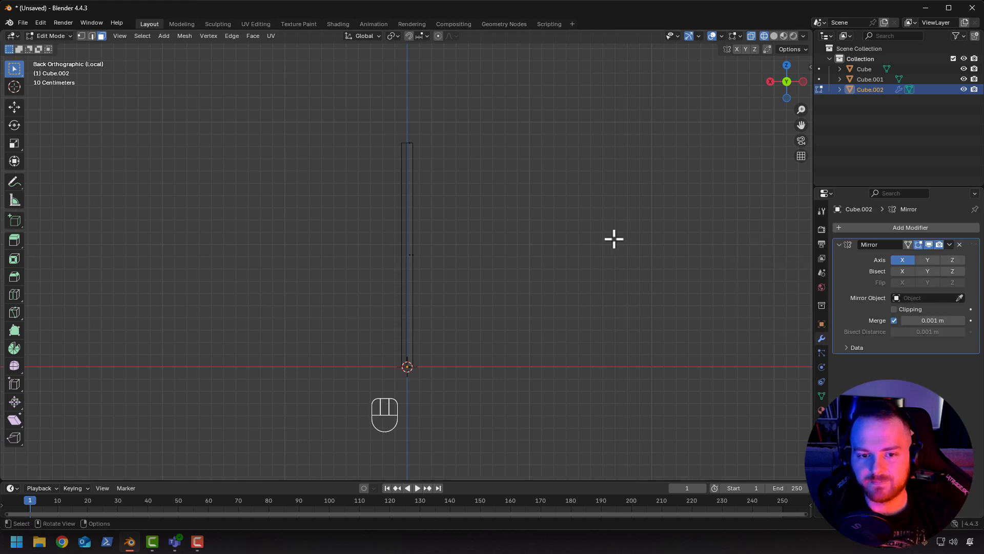
mouse_move(613, 239)
middle_down()
mouse_move(574, 244)
mouse_move(558, 261)
mouse_move(525, 262)
mouse_move(539, 277)
mouse_move(408, 262)
mouse_move(567, 271)
mouse_move(538, 245)
mouse_move(485, 300)
mouse_move(485, 332)
mouse_move(477, 259)
mouse_move(452, 257)
middle_up()
key(shift+z)
key(KP_Divide)
Add a cube inside the door's mesh and scale it down to a small block for the handle.
key(Tab)
key(Tab)
key(a)
key(shift+a)
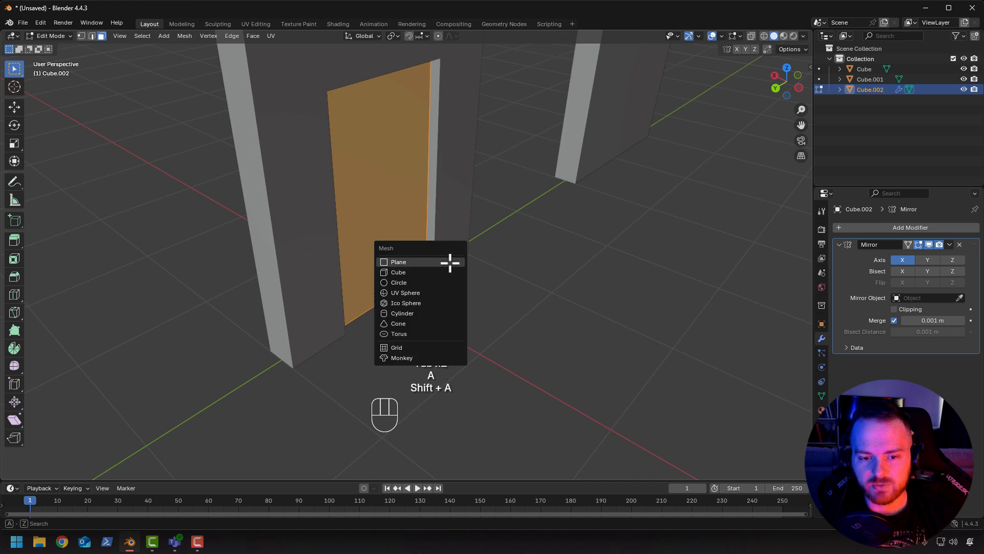
click(435, 272)
key(s)
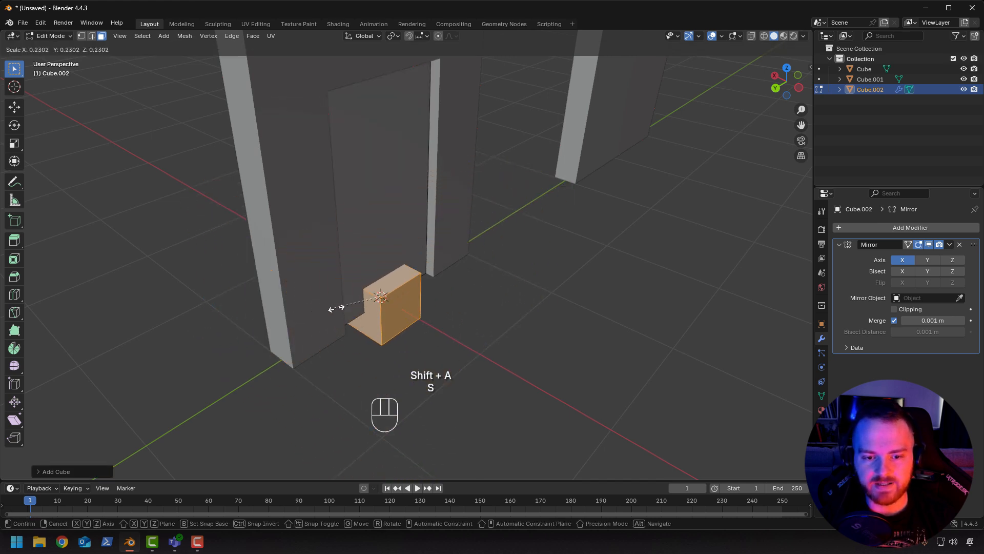
click(358, 308)
Move the small block along X out in front of the door, then raise it along Z to handle height.
scroll(338, 299, up, 3)
key(g)
key(x)
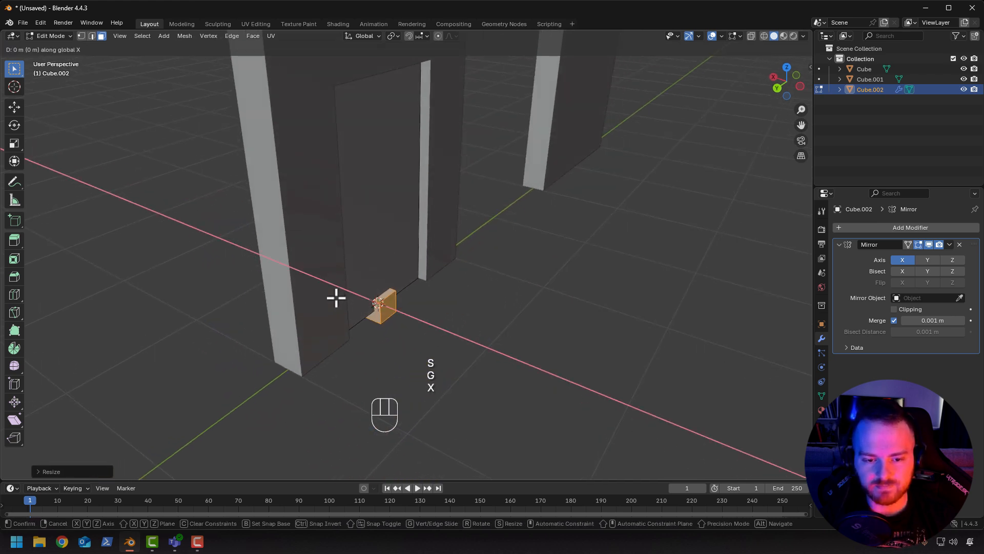
click(347, 301)
key(g)
key(z)
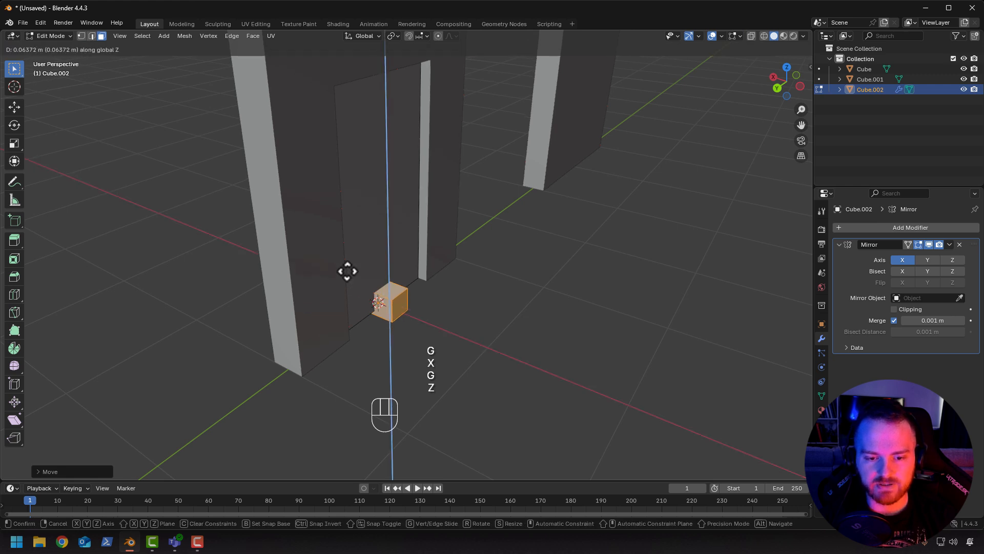
click(345, 179)
Shift the handle block along Y toward the door's opening edge and lower it slightly along Z.
middle_drag(380, 232, 312, 228)
key(g)
key(x)
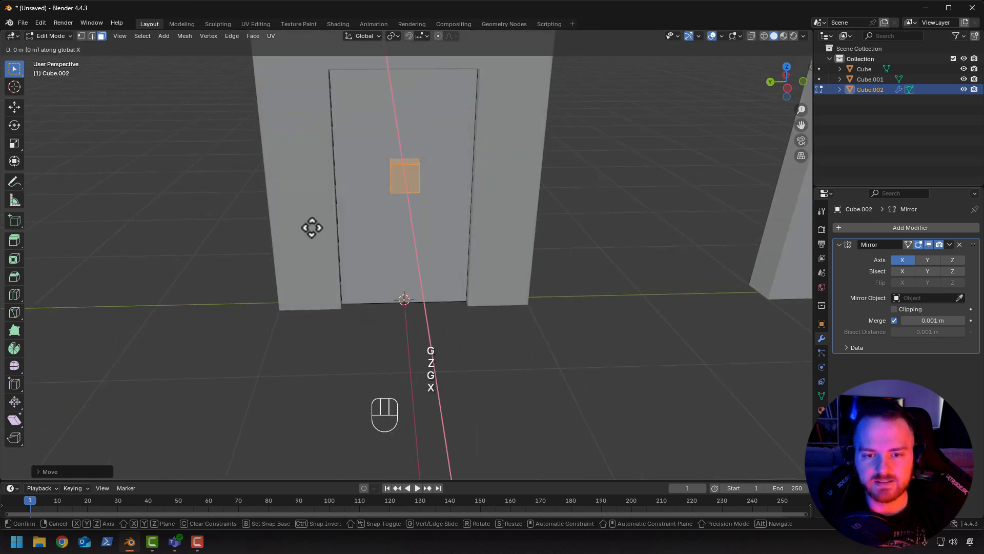
key(y)
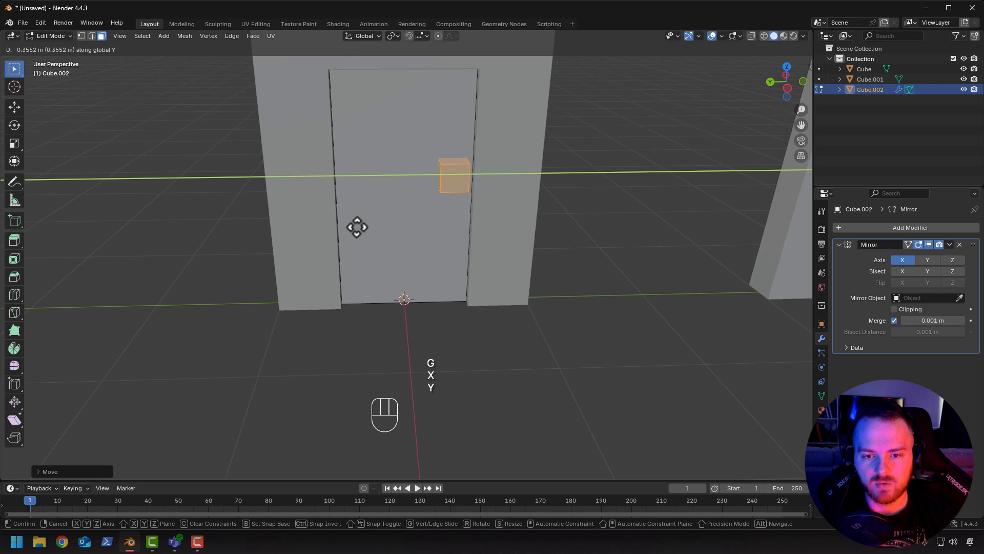
click(357, 227)
key(g)
key(z)
click(356, 238)
Scale the handle block down uniformly and move it along X against the door's surface.
key(s)
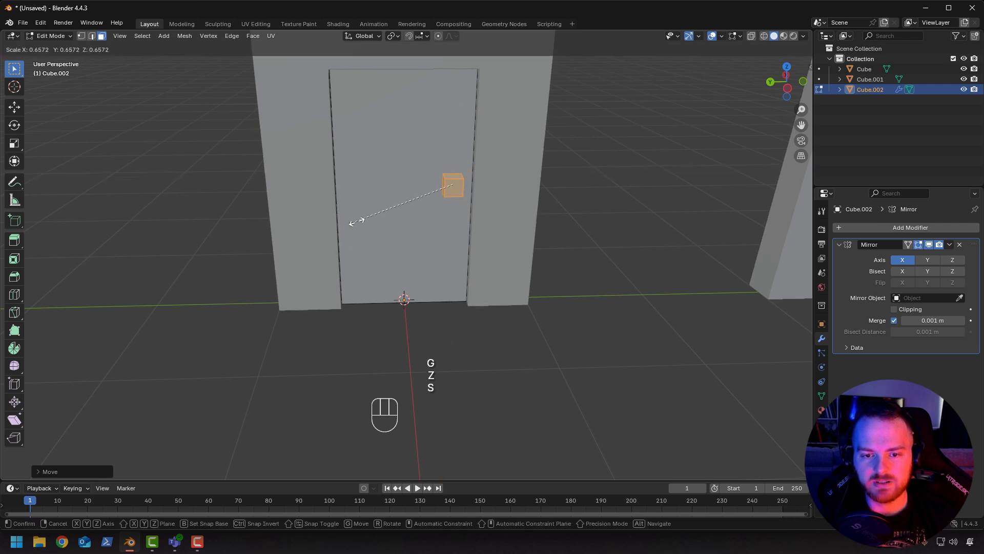
click(403, 213)
middle_drag(404, 214, 430, 215)
key(g)
key(x)
click(446, 220)
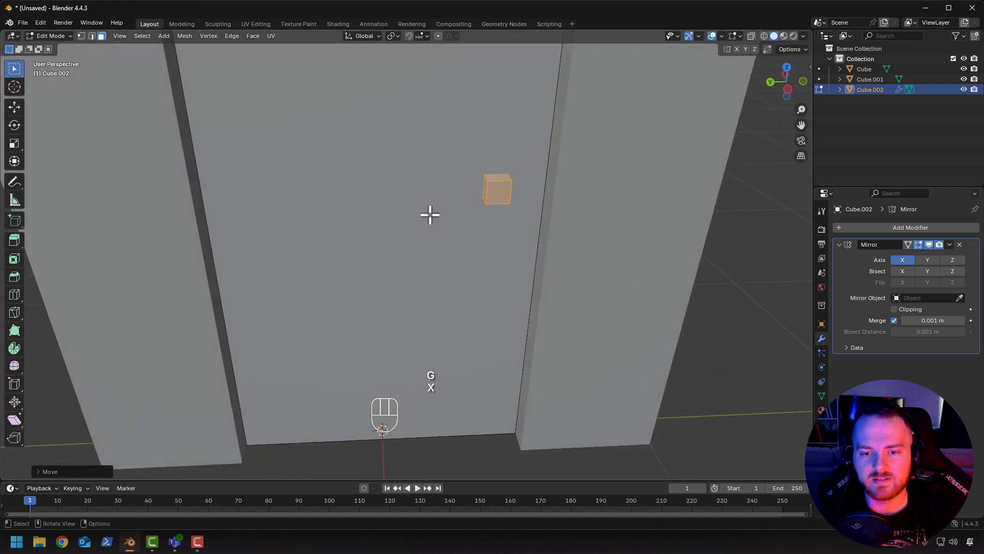
Extrude the block's front face slightly outward, away from the door, to form the handle's neck.
click(499, 194)
middle_drag(382, 220, 426, 210)
key(e)
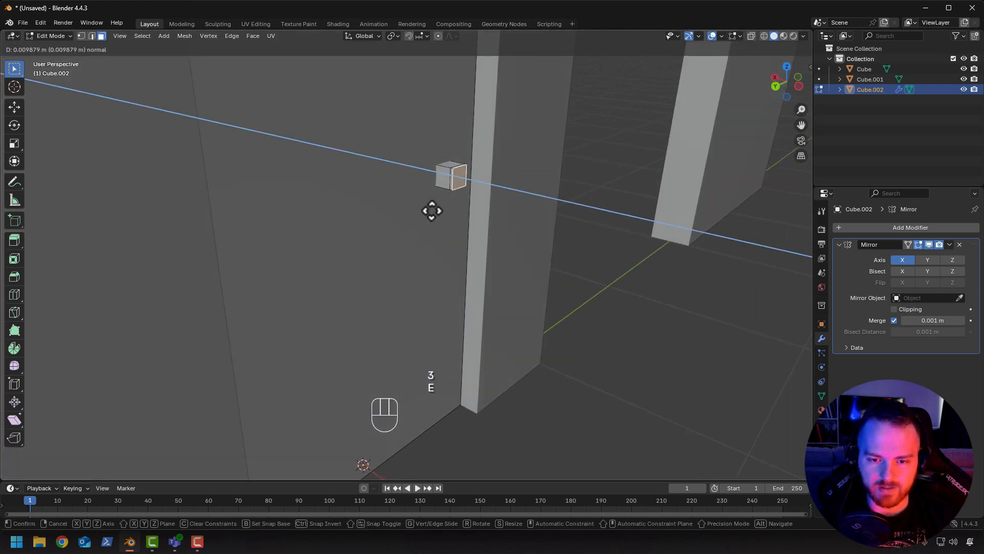
click(445, 211)
Extrude the neck's inner side face toward the door's centre as a lever and scale down its end to taper it.
key(e)
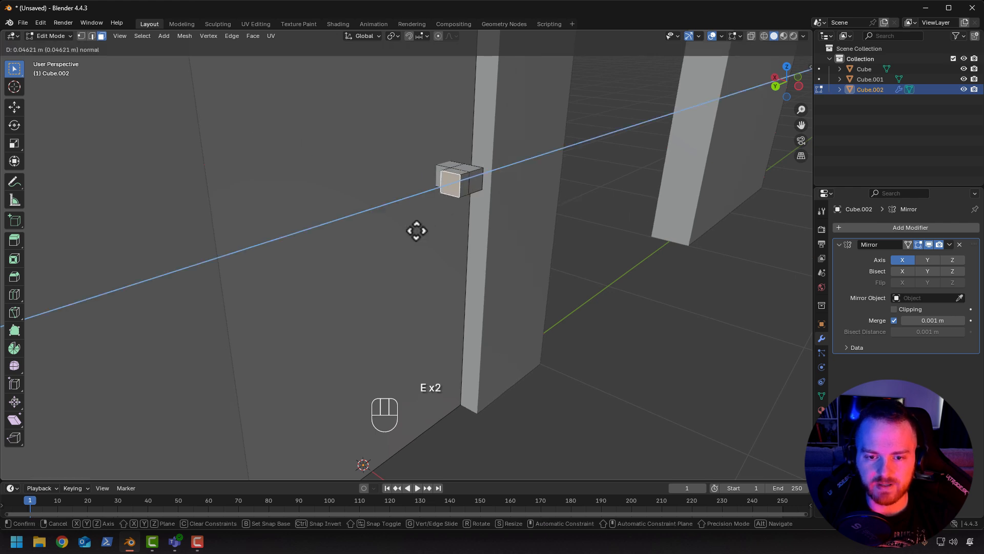
click(340, 237)
key(s)
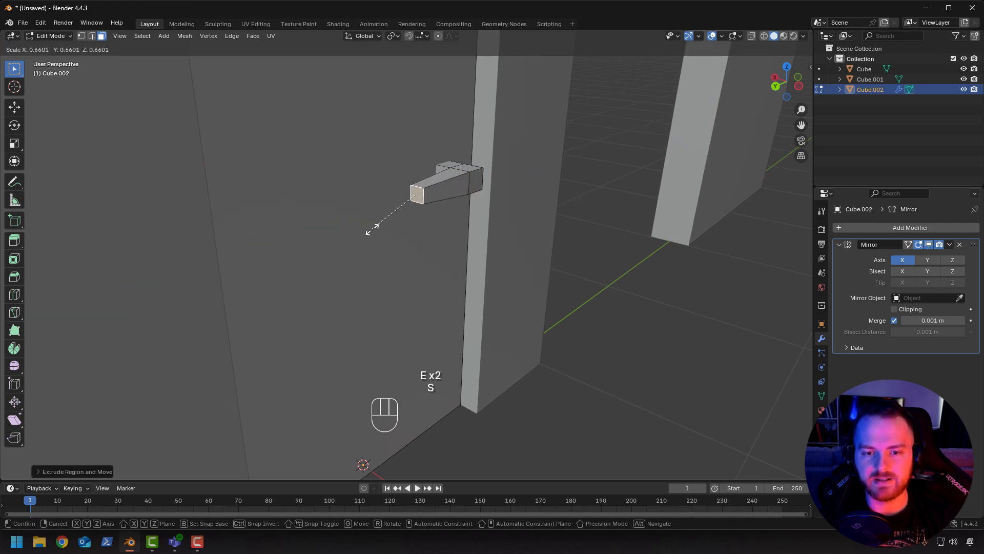
click(372, 229)
middle_drag(372, 228, 454, 210)
scroll(446, 229, up, 3)
key(Tab)
key(Tab)
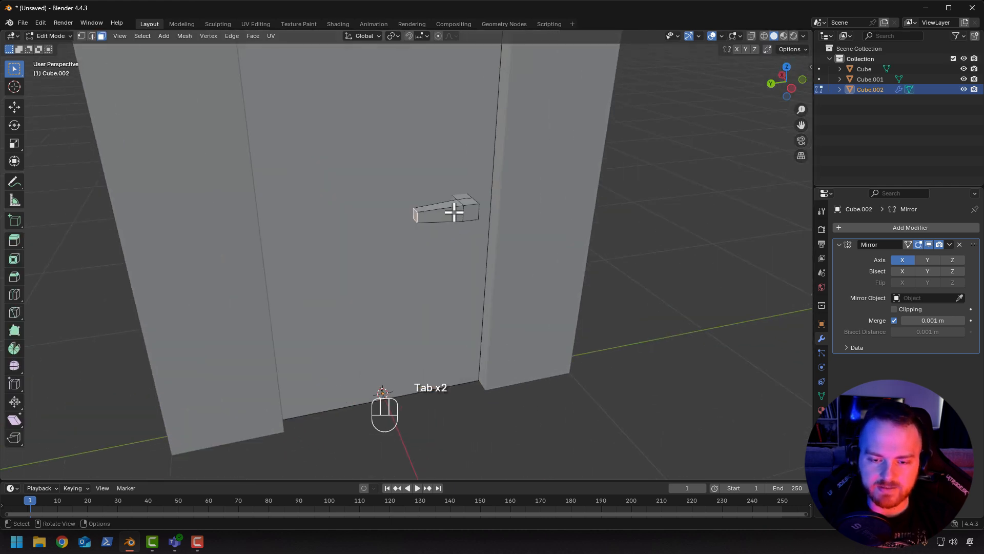
Select the entire linked handle mesh, scale it down slightly and reposition it along Y near the door's edge.
key(l)
key(s)
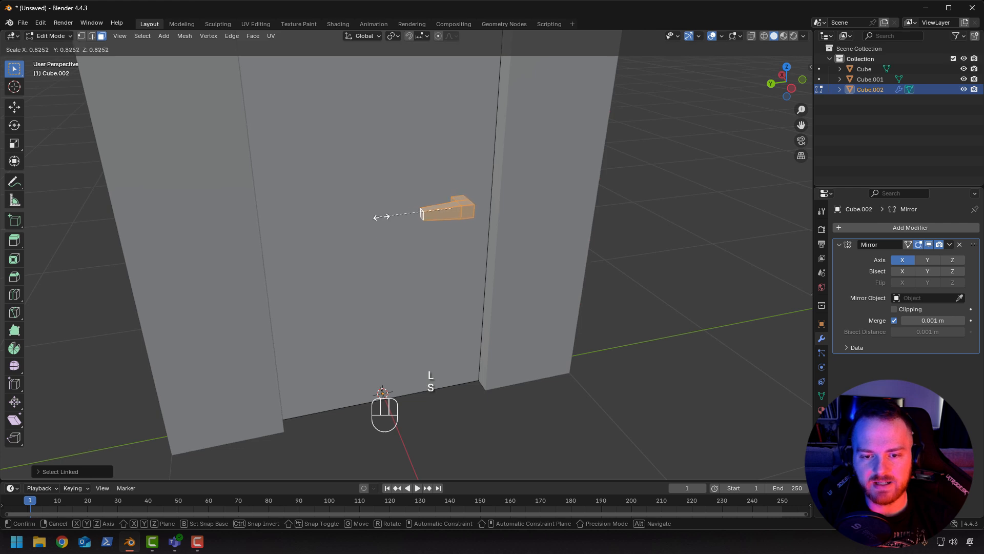
click(388, 217)
middle_drag(388, 217, 450, 233)
key(g)
key(x)
key(y)
click(379, 209)
Fine-tune the whole handle's position along Y and push it along X toward the door's surface.
key(g)
key(y)
key(x)
key(y)
click(382, 239)
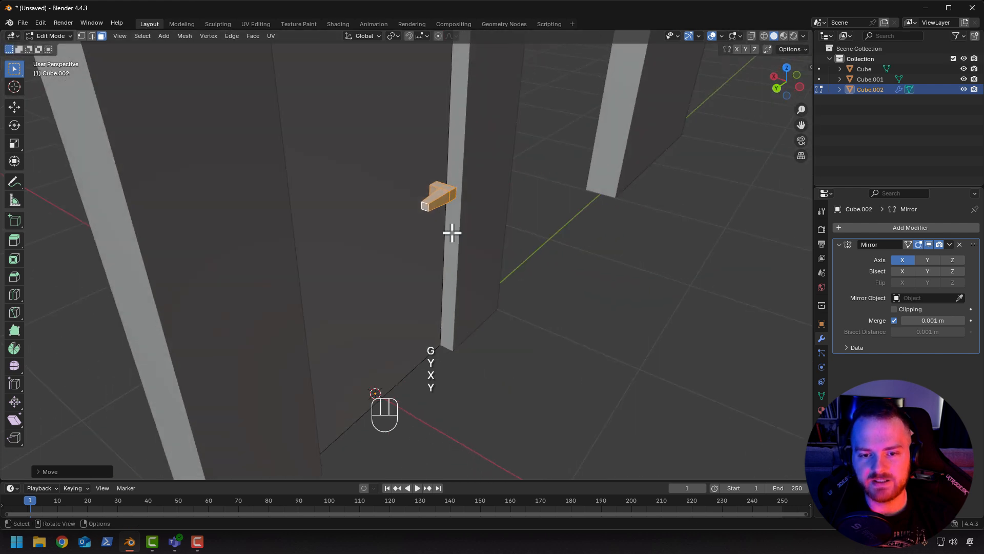
key(g)
key(x)
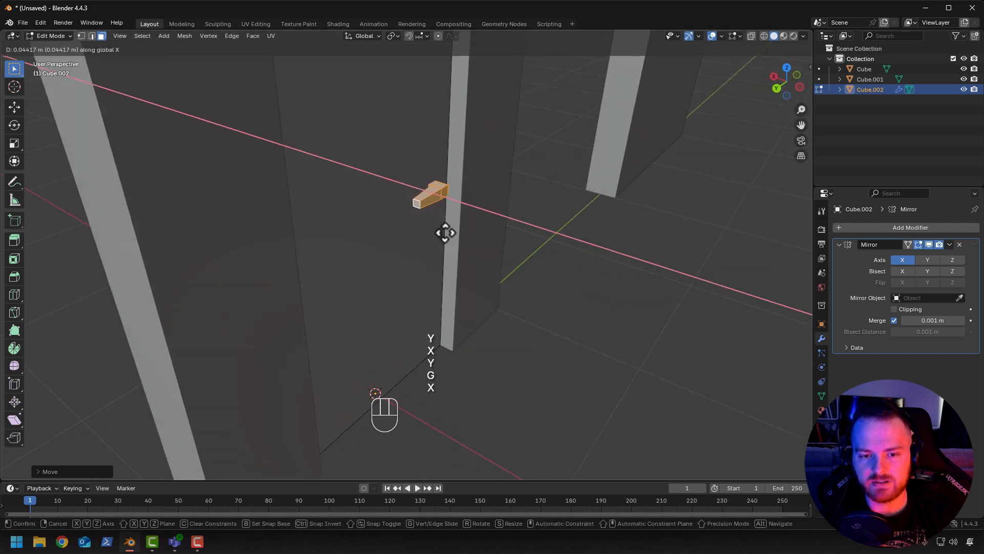
text(3)
click(445, 233)
Lengthen the lever by moving its end face along Y toward the door's centre, then clear the selection.
click(421, 209)
key(g)
key(y)
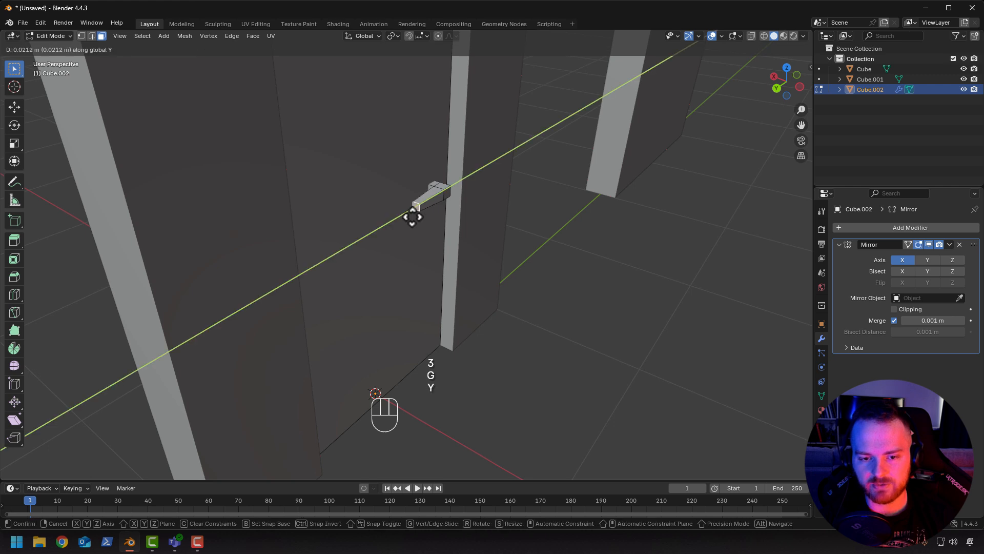
click(409, 218)
middle_drag(409, 218, 453, 238)
key(a)
key(a)
middle_drag(455, 205, 484, 209)
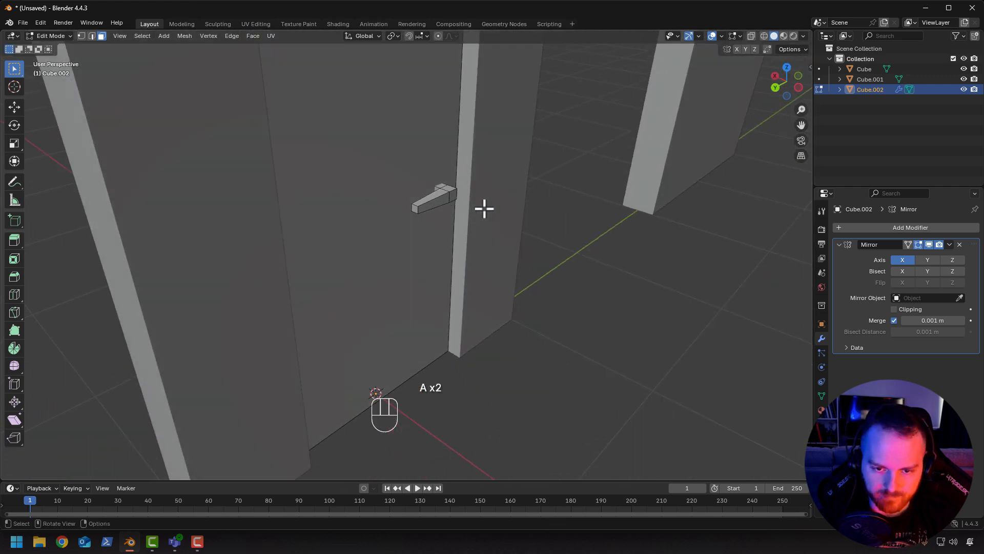
Select the whole linked handle and move it slightly outward from the door along X.
key(l)
key(g)
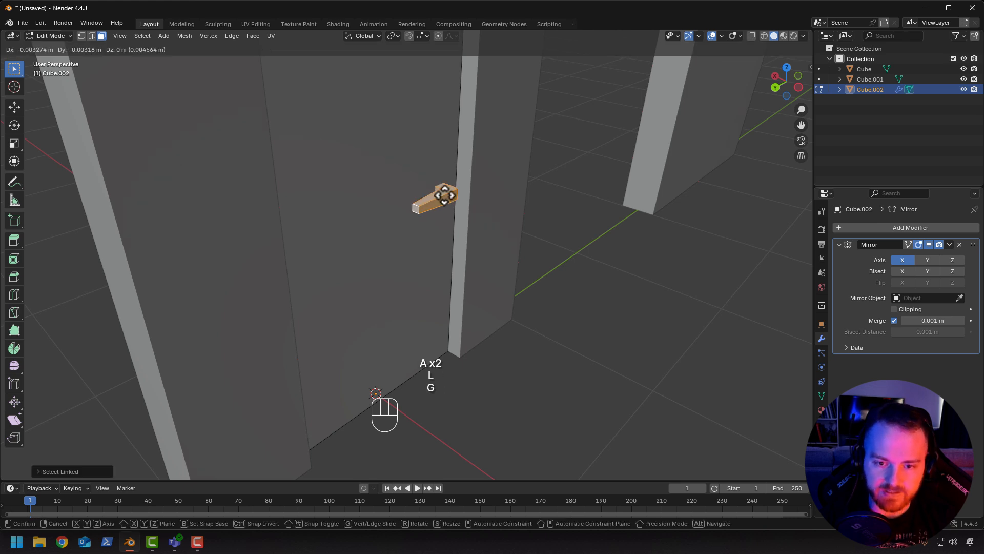
key(y)
key(x)
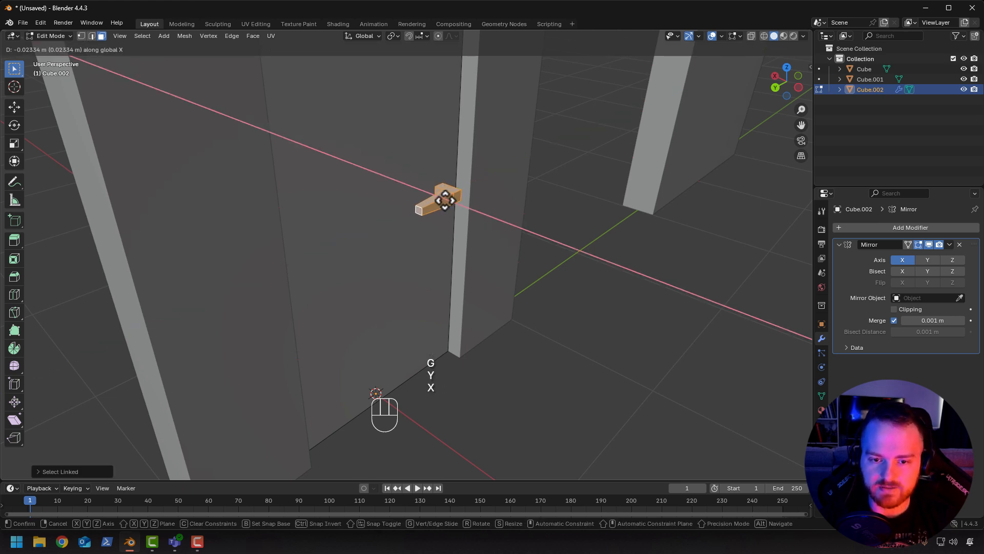
click(443, 202)
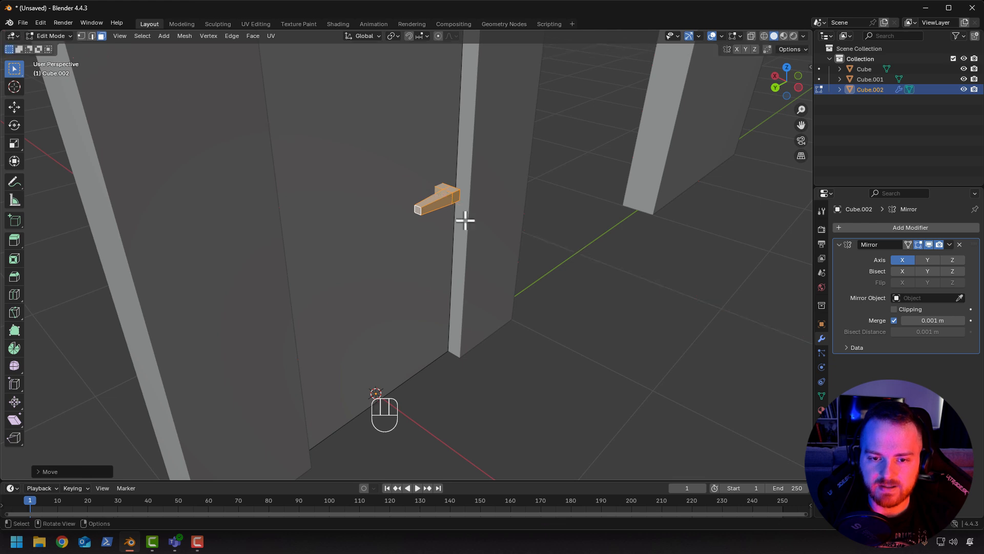
Add a second cube to the door mesh for the handle's backplate, scale it down and raise it to handle height.
middle_drag(464, 219, 411, 215)
key(shift+a)
click(386, 217)
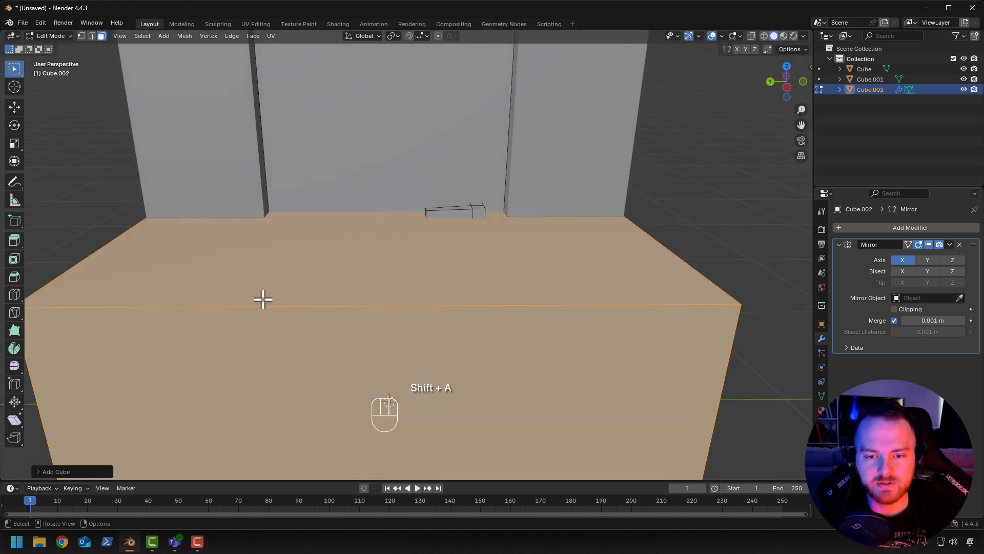
key(s)
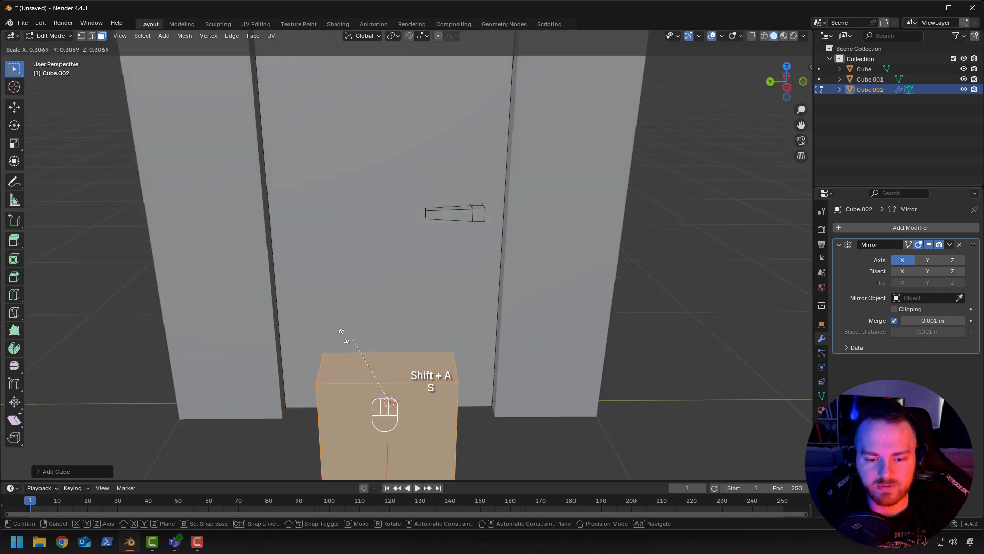
click(374, 379)
key(g)
key(z)
click(339, 183)
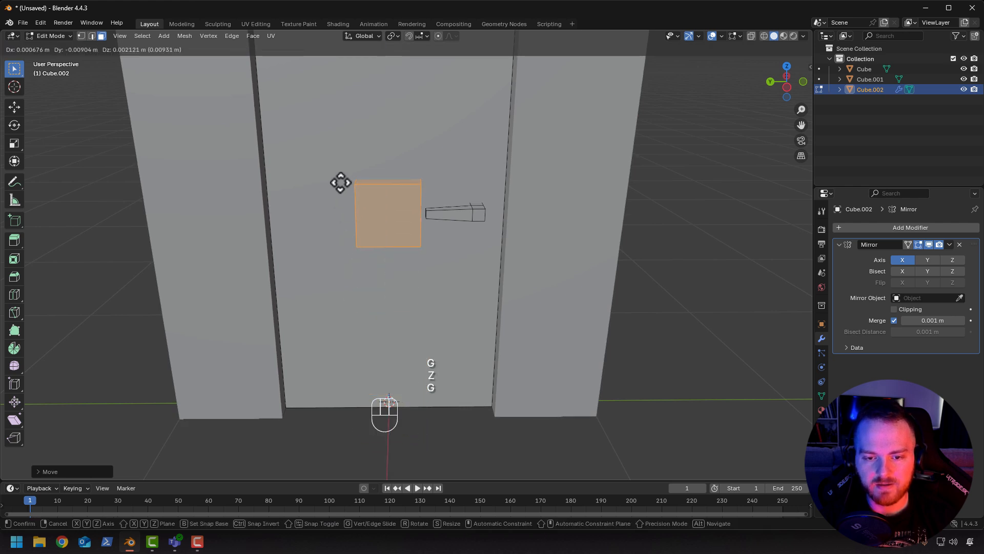
Move the backplate cube along Y to the handle's base and scale it down uniformly.
key(g)
key(x)
key(y)
click(410, 190)
key(s)
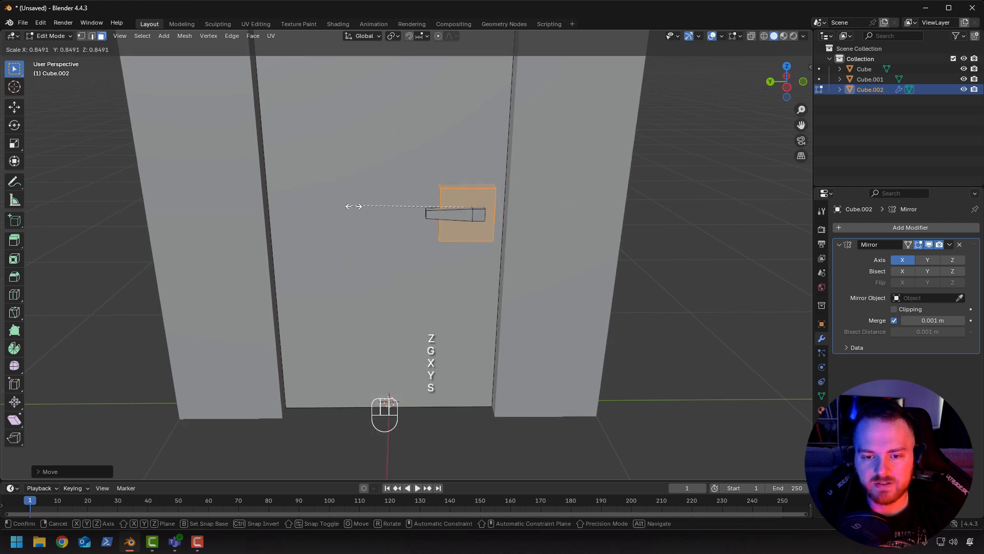
click(385, 209)
Bring the backplate cube out along X and flatten it along X into a thin plate.
middle_drag(385, 209, 284, 222)
key(g)
key(x)
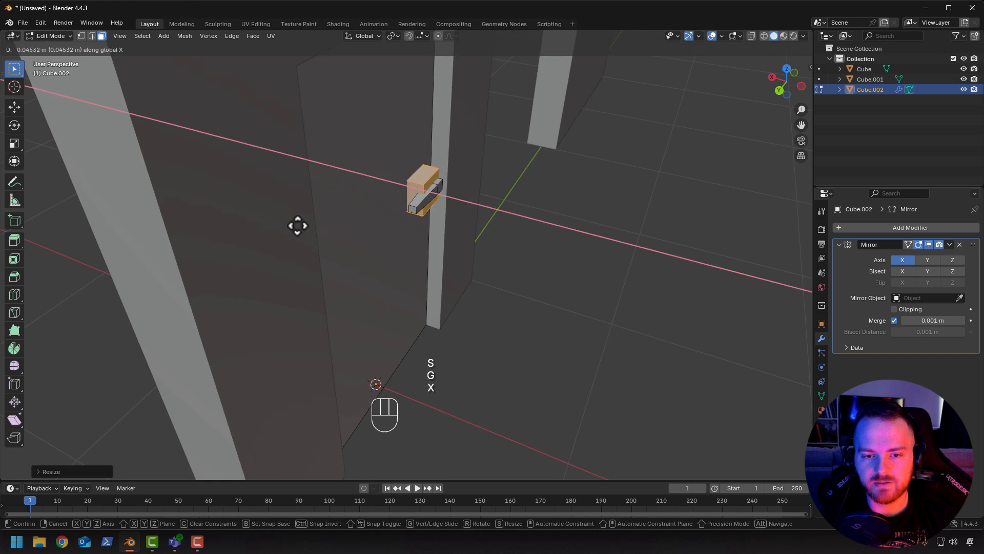
click(313, 229)
key(s)
key(x)
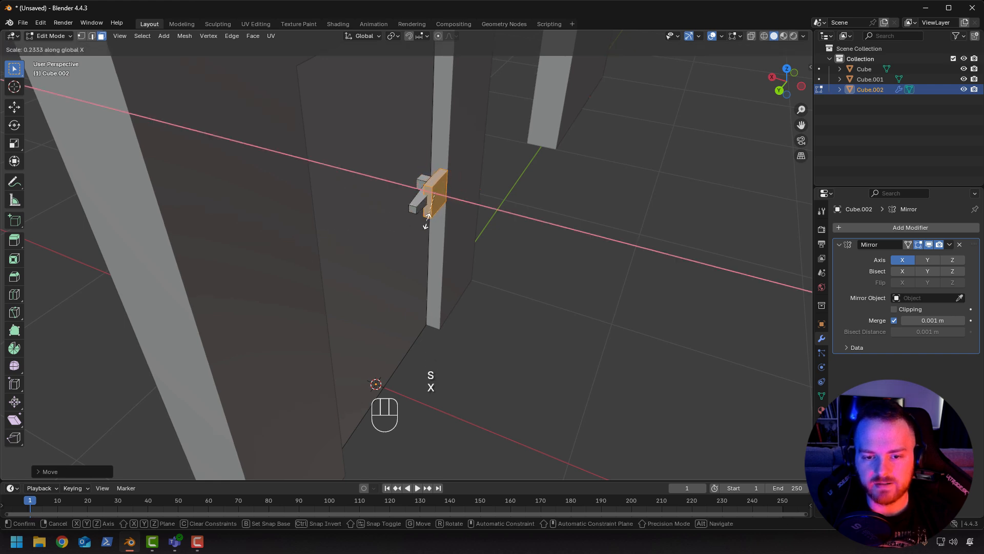
click(427, 220)
Move the thin plate along X against the door behind the handle, then adjust it along Y around the neck.
key(g)
key(x)
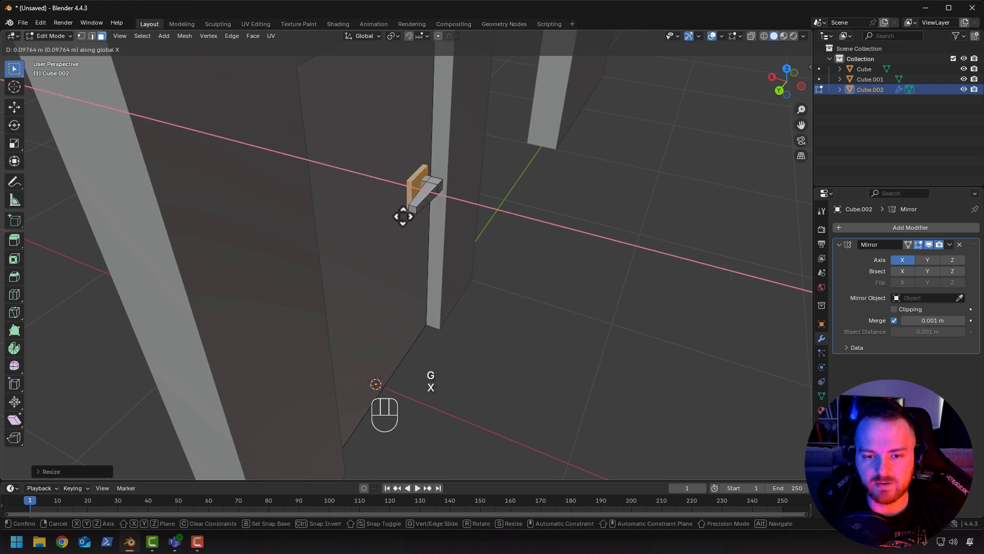
middle_drag(403, 216, 325, 192)
key(y)
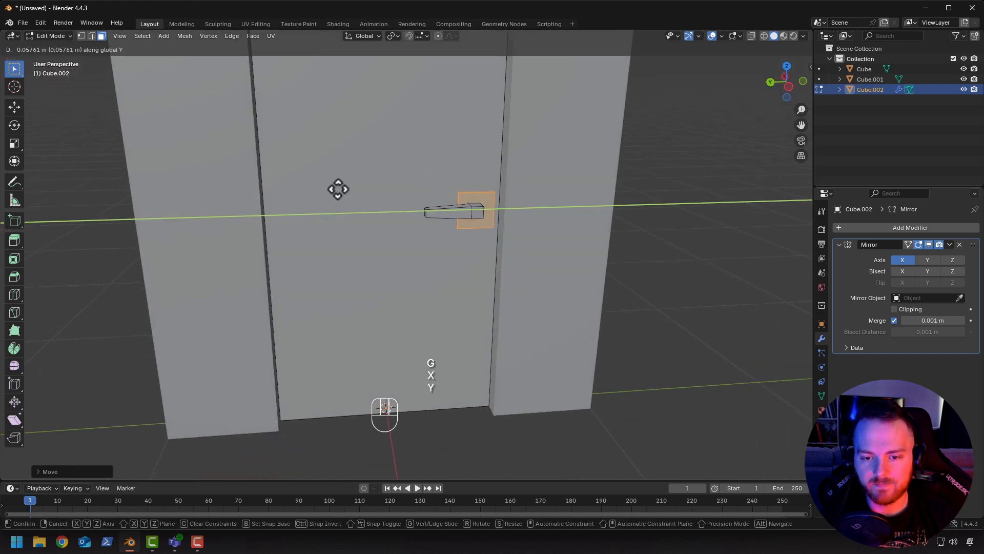
click(337, 189)
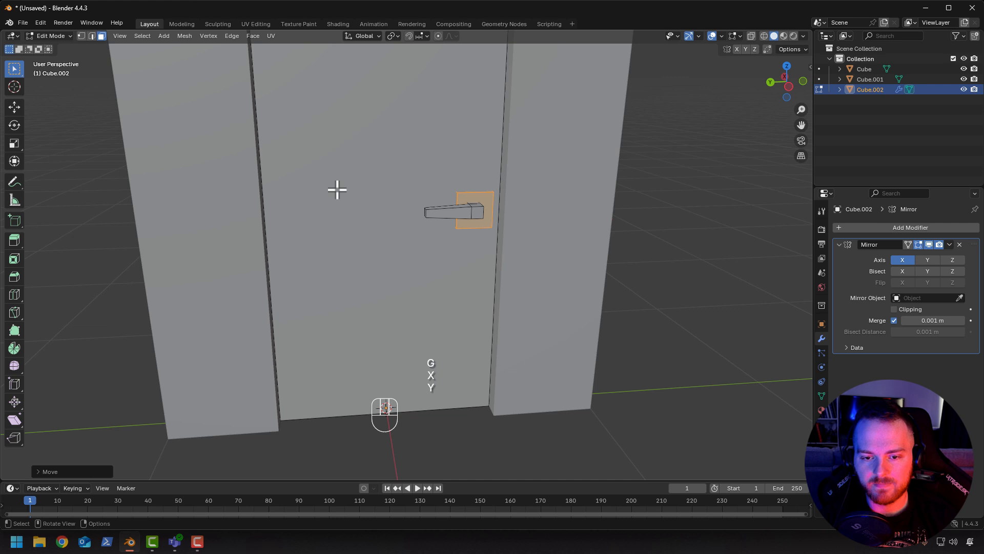
Narrow the backplate along Y, adjust its height along Z, and stretch it along Z to about 1.49 times its height.
middle_drag(350, 198, 327, 200)
key(s)
key(y)
click(361, 197)
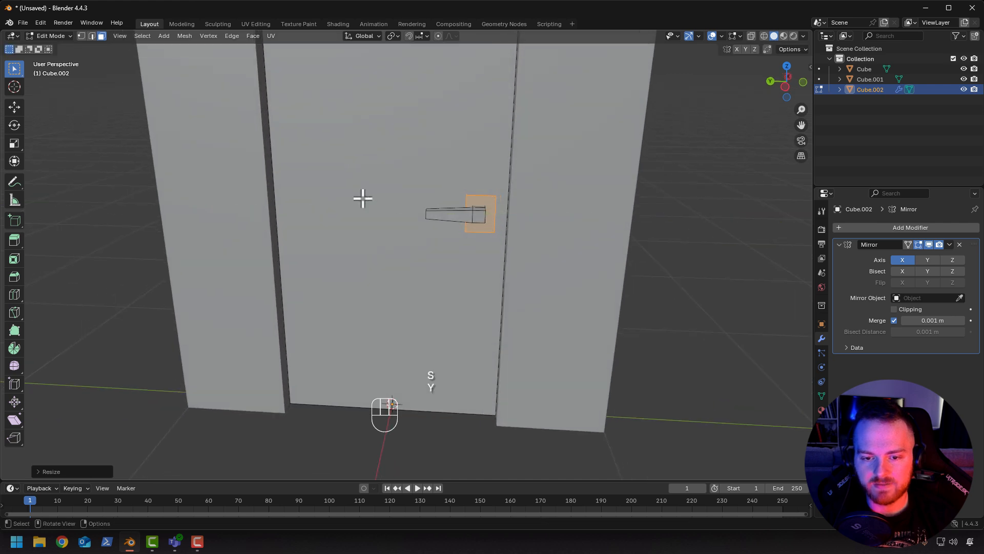
key(g)
key(z)
click(358, 198)
key(s)
key(z)
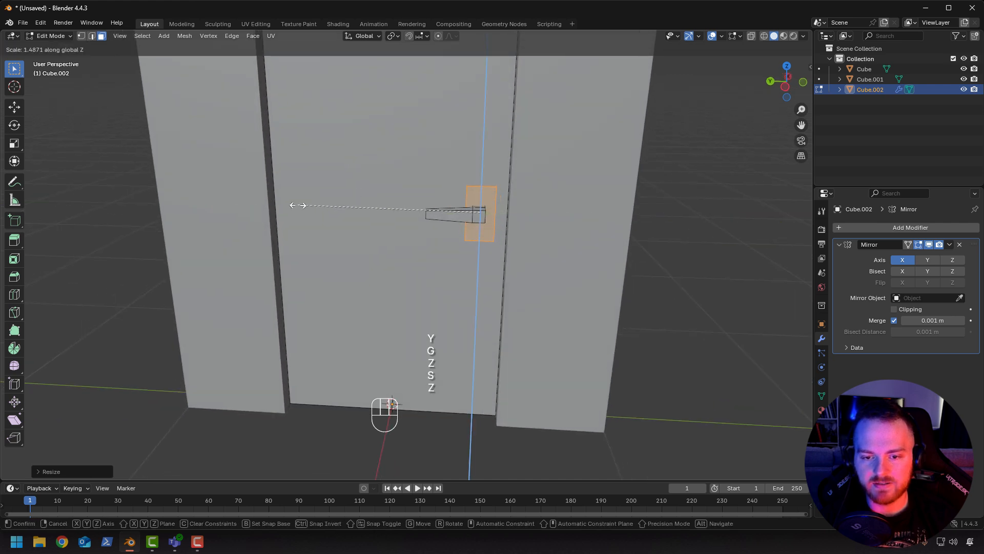
click(297, 205)
Centre the backplate on the handle's neck along Y and Z, then return to Object Mode.
key(g)
key(x)
key(y)
click(293, 207)
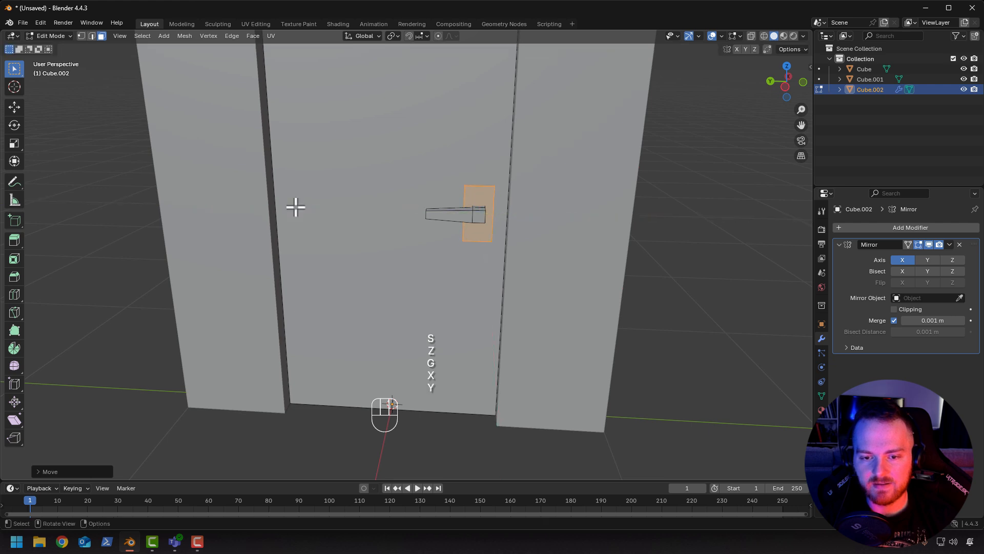
key(g)
key(z)
click(300, 216)
key(Tab)
middle_drag(301, 214, 328, 220)
Enable shadows in the viewport shading options and deselect the door.
click(804, 37)
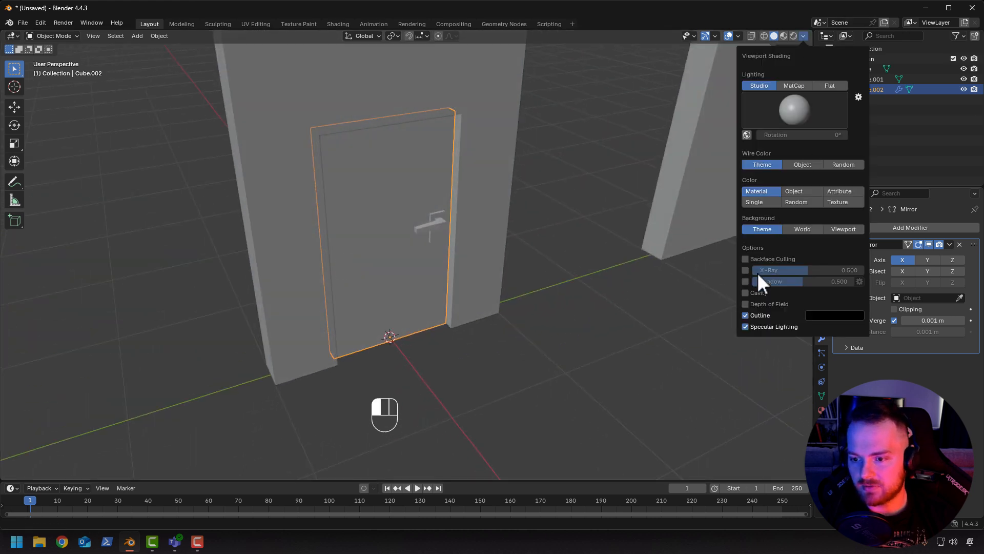
click(746, 282)
mouse_move(652, 287)
middle_down()
mouse_move(538, 252)
mouse_move(587, 255)
mouse_move(538, 268)
mouse_move(450, 257)
mouse_move(514, 222)
mouse_move(560, 256)
mouse_move(488, 240)
mouse_move(525, 280)
mouse_move(672, 251)
mouse_move(685, 268)
mouse_move(415, 245)
middle_up()
scroll(560, 255, down, 2)
click(533, 253)
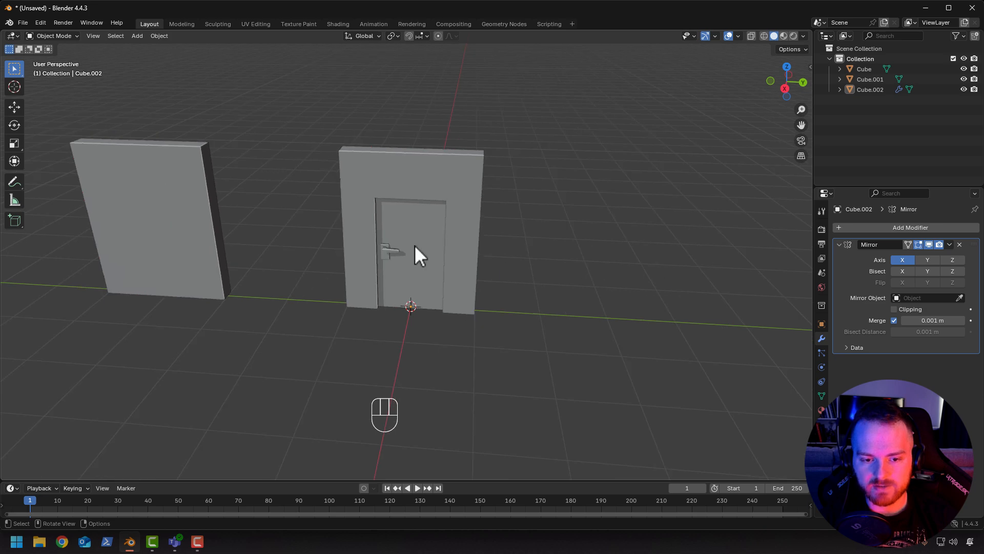
click(391, 189)
shift+click(390, 187)
key(g)
key(f)
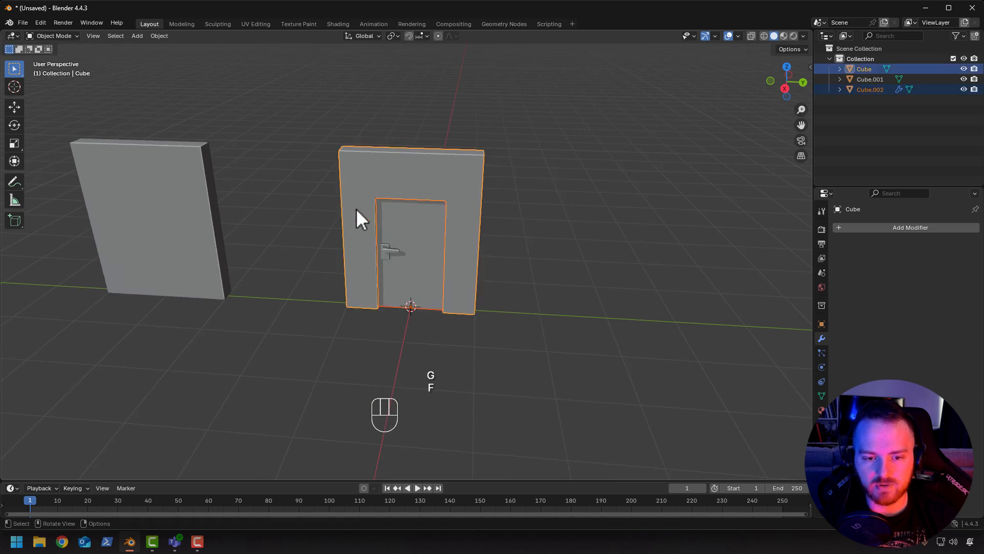
key(Tab)
click(409, 232)
key(Tab)
Try moving the separate door about 1.9 m along Y out of its frame, then undo the move.
click(413, 259)
middle_drag(414, 265, 405, 303)
key(g)
key(x)
key(y)
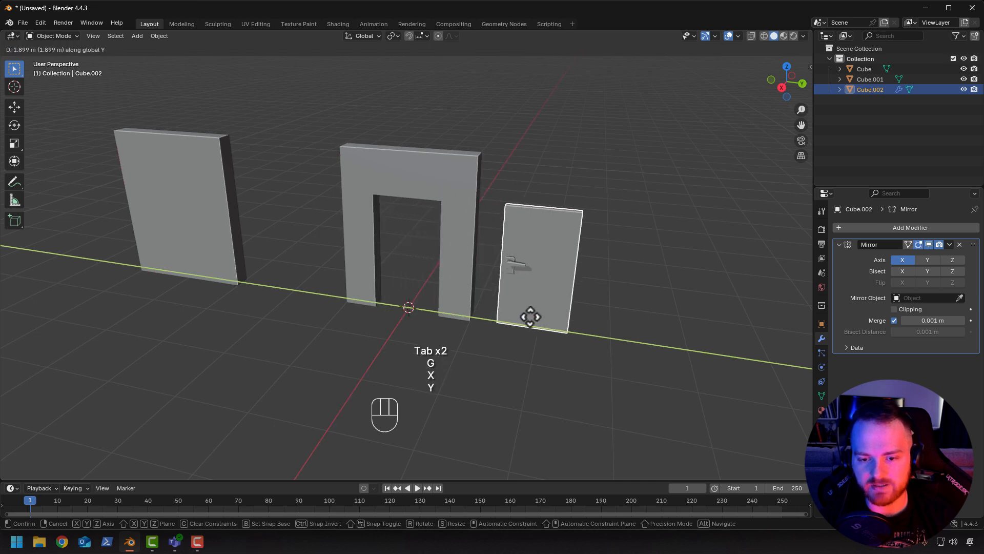
click(530, 314)
key(ctrl+z)
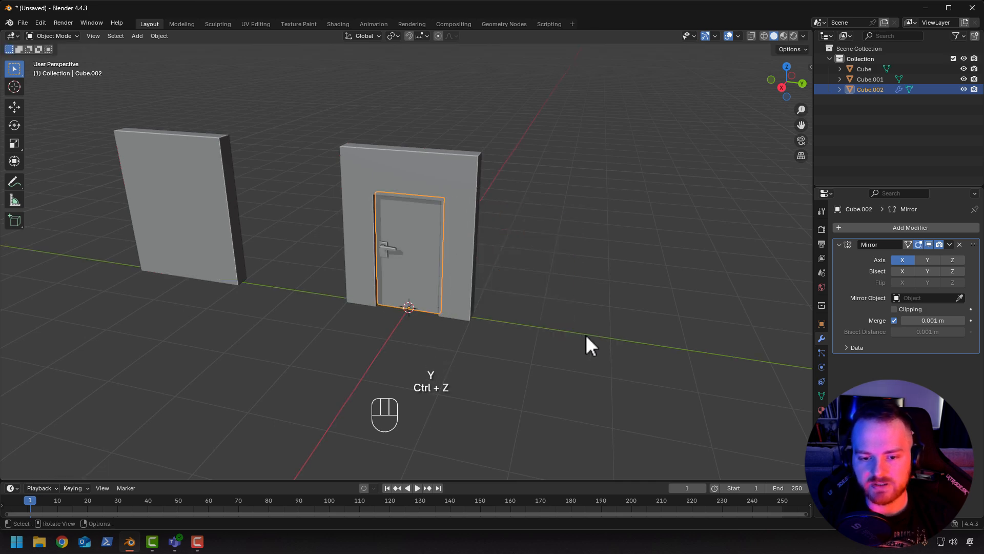
Try moving the door along Y to stand clear beside its wall, then undo it.
key(g)
key(x)
key(y)
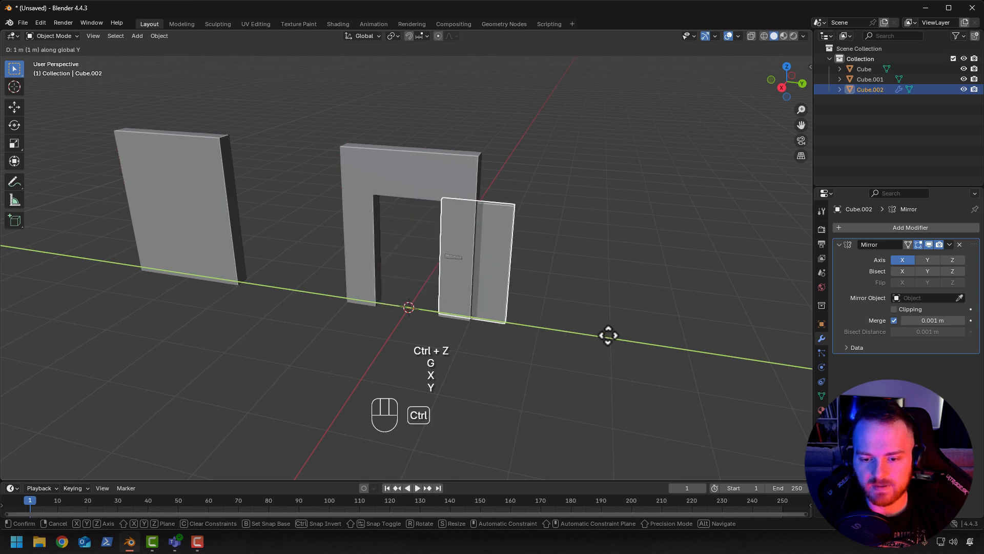
click(639, 334)
scroll(616, 325, up, 2)
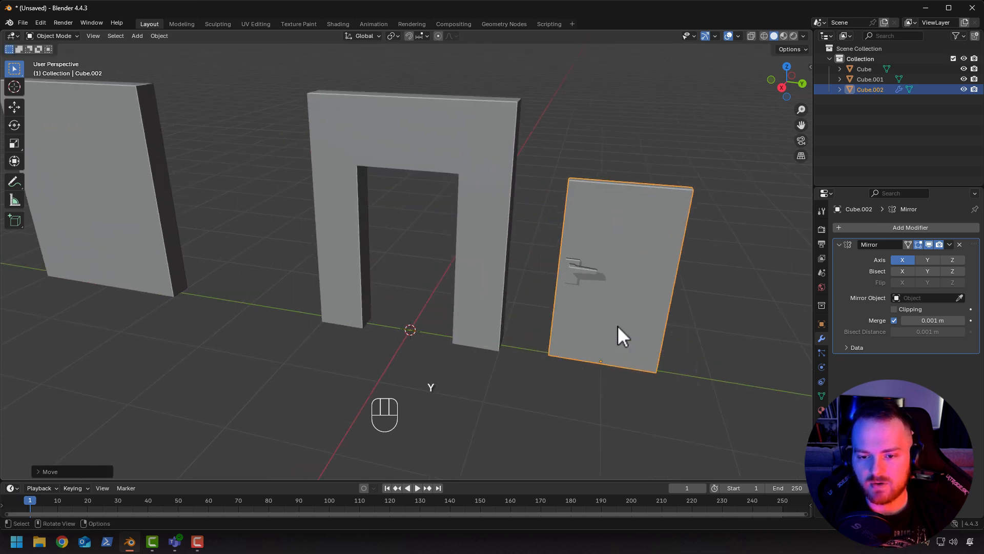
key(ctrl+z)
Isolate the door in local view and snap the 3D cursor to the vertical centre edge on its hinge side.
key(slash)
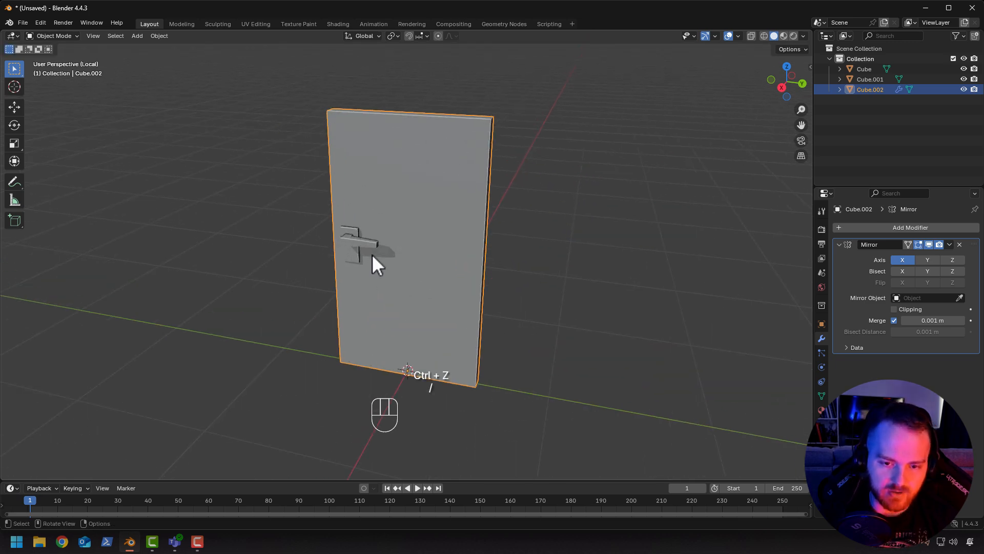
middle_drag(371, 253, 358, 232)
key(Tab)
key(3)
middle_drag(490, 245, 445, 243)
key(2)
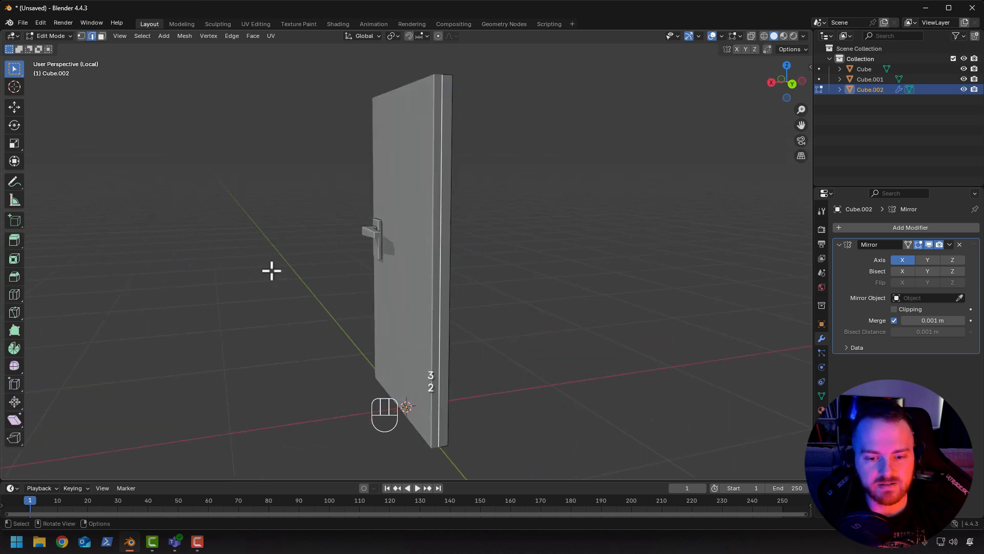
key(shift+s)
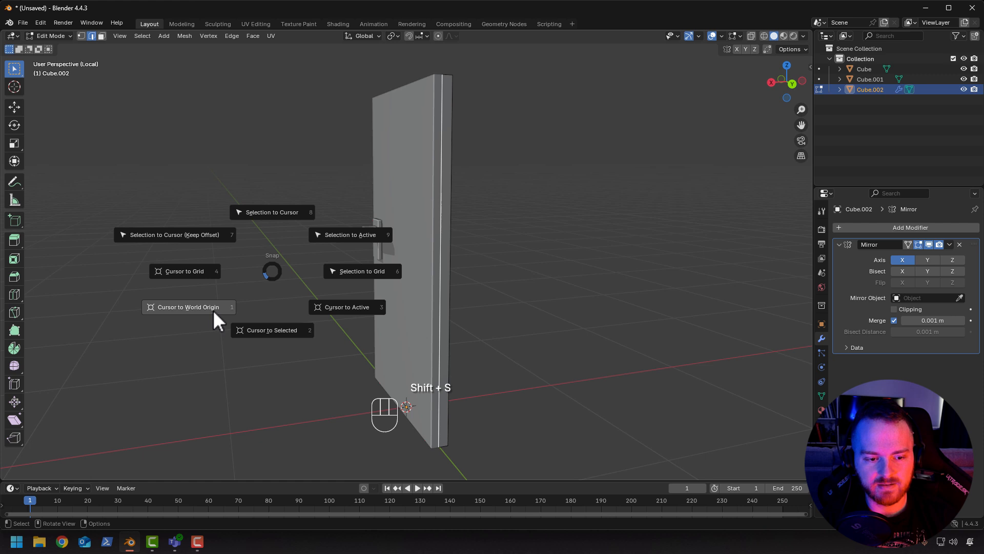
click(263, 330)
key(Tab)
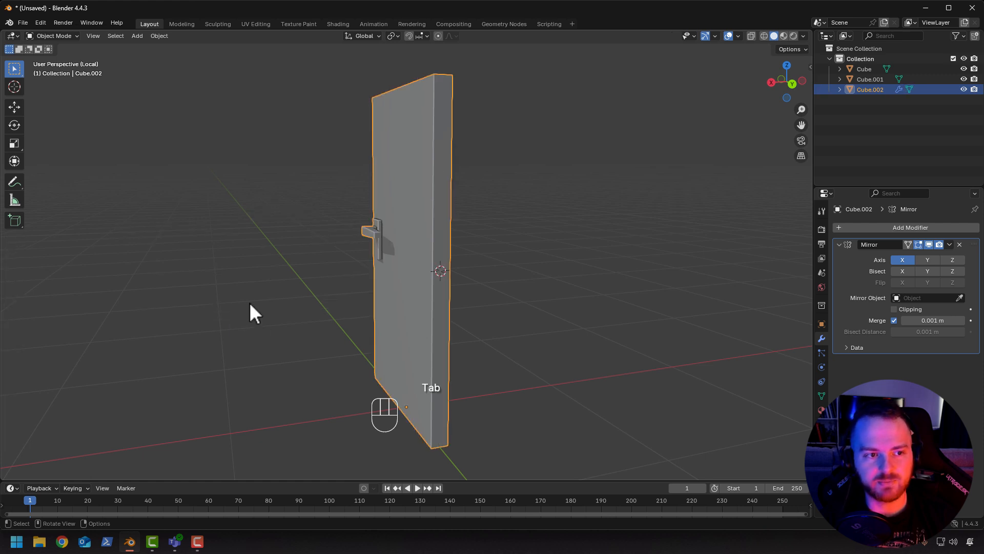
Set the door's origin to the 3D cursor, then leave local view.
click(158, 36)
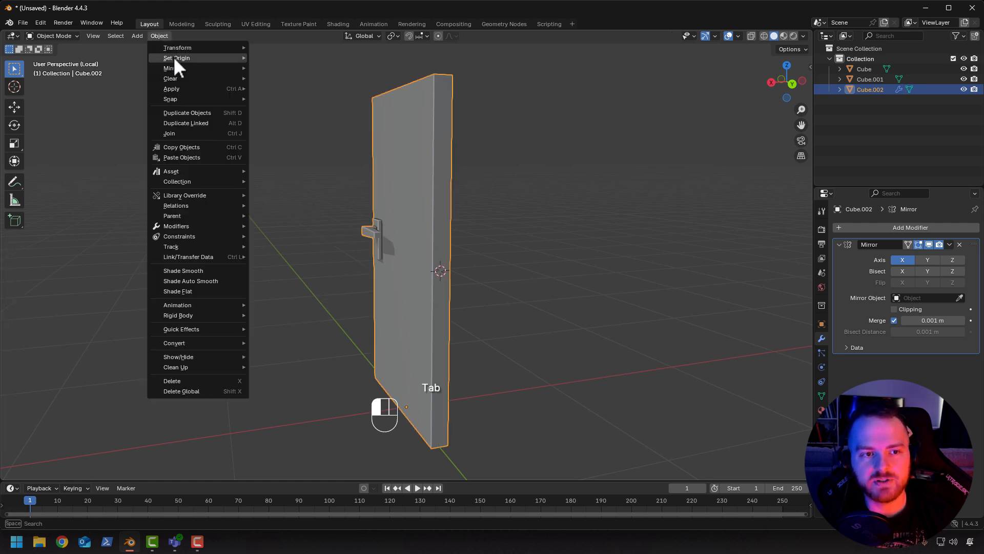
mouse_move(242, 58)
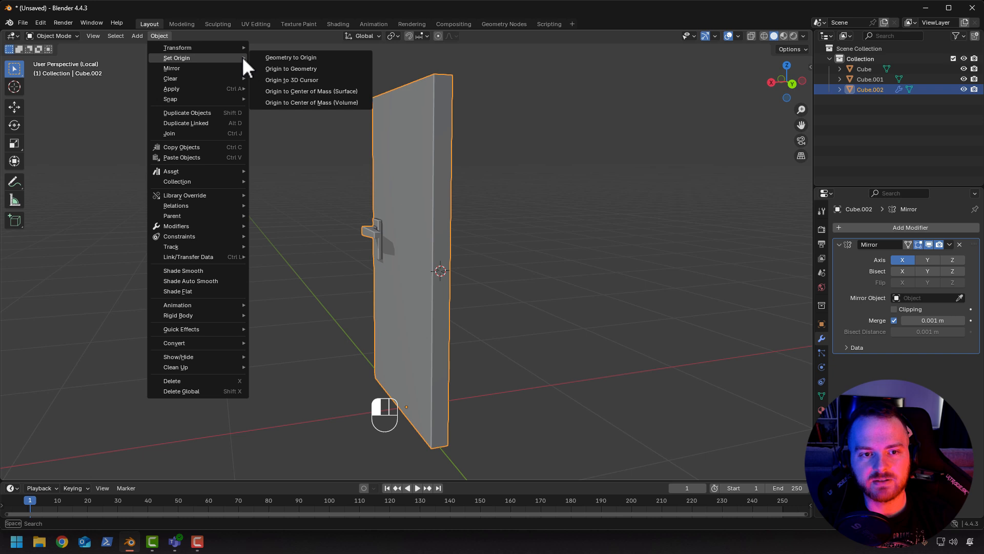
click(280, 80)
middle_drag(284, 106, 297, 183)
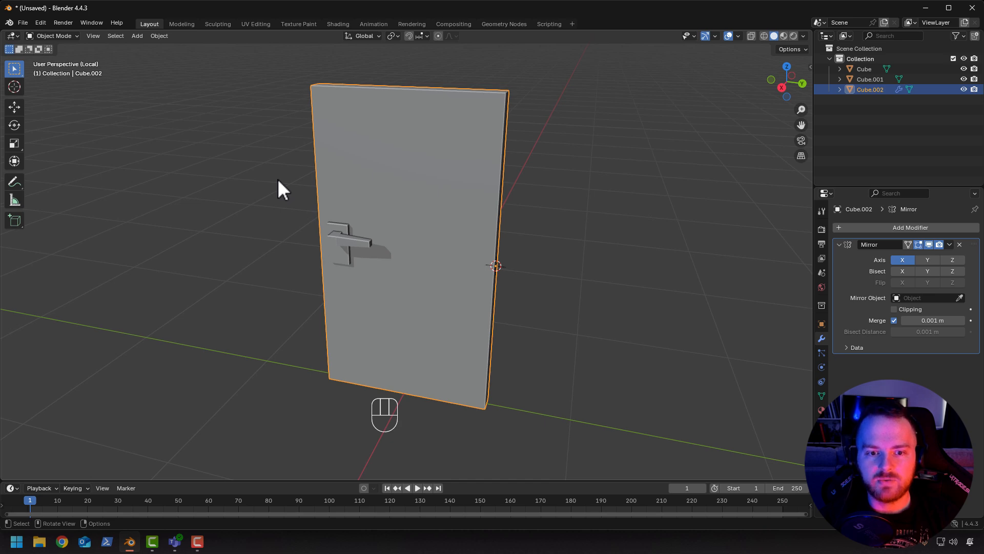
key(slash)
Try swinging the door open around the Z axis from its hinge origin, then cancel the rotation.
middle_drag(311, 184, 352, 209)
key(r)
key(z)
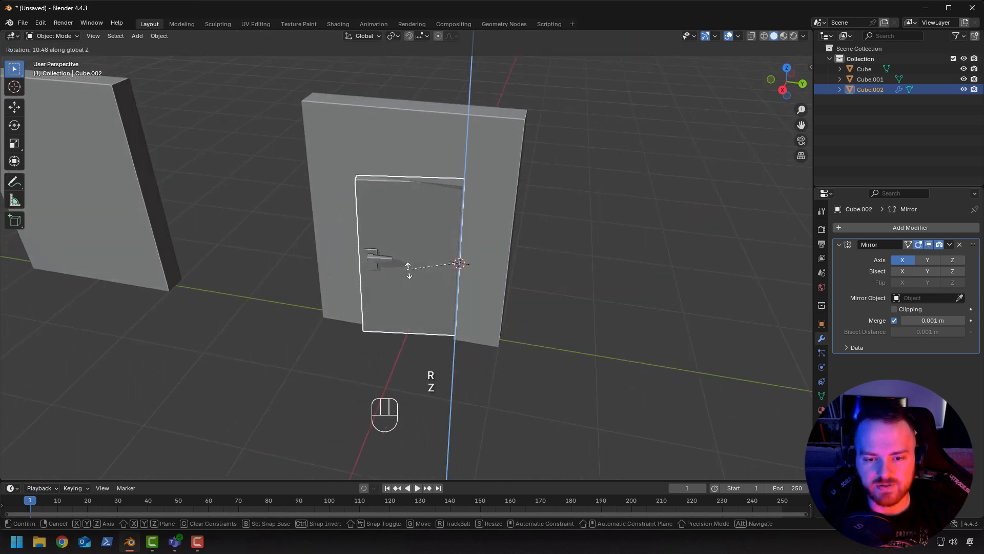
right_click(390, 220)
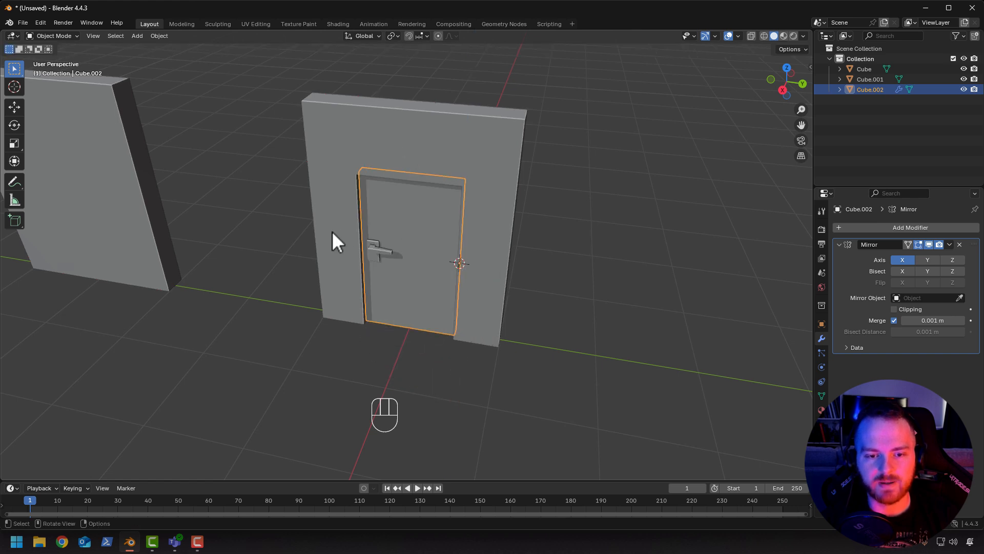
Duplicate the plain wall panel along Y with snapping, placing the copy between the plain wall and the door wall.
shift+click(331, 196)
shift+middle_drag(214, 198, 328, 242)
scroll(328, 242, down, 2)
click(206, 242)
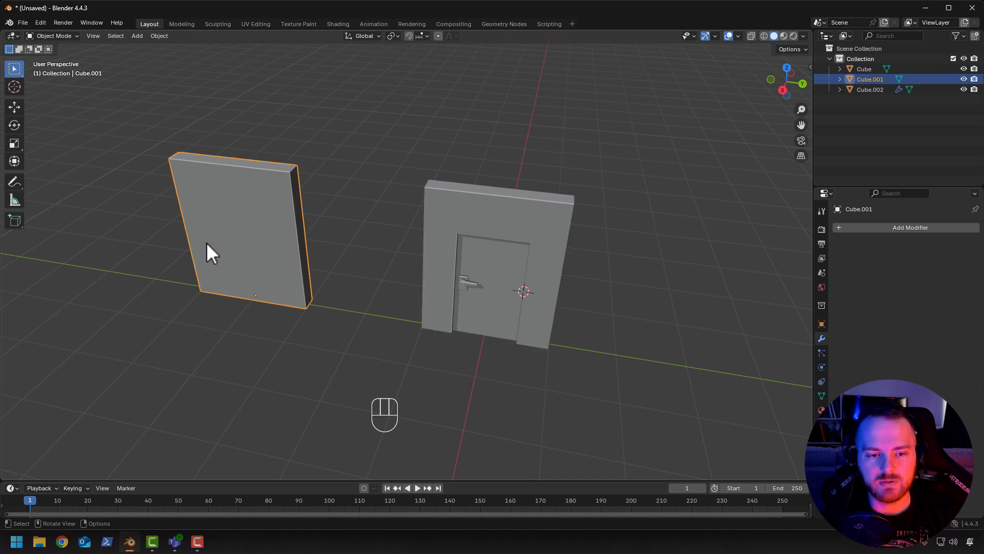
shift+middle_drag(206, 242, 304, 207)
key(shift+d)
key(x)
key(y)
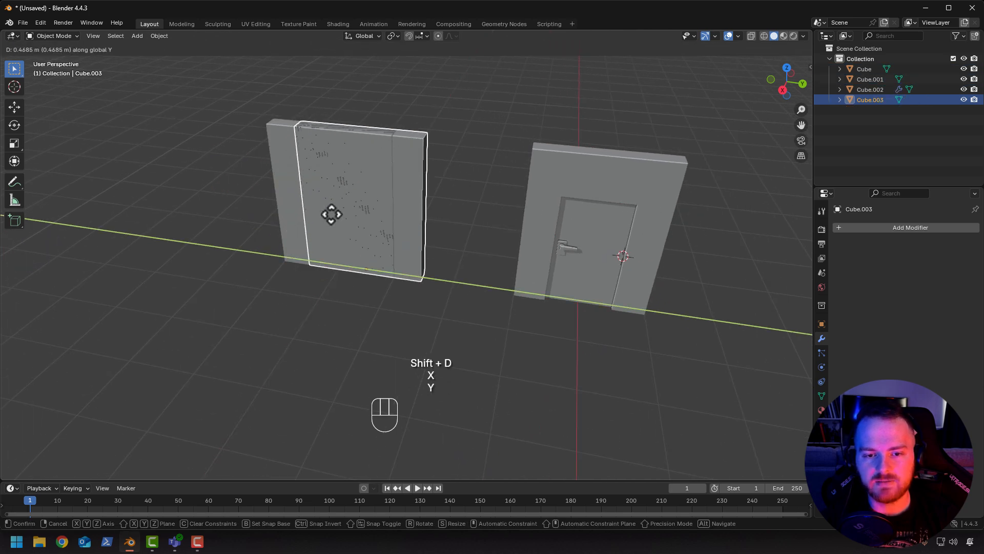
ctrl+click(413, 229)
Add two vertical loop cuts to the duplicated wall and spread them along Y to about 1.7 times their spacing.
scroll(424, 257, up, 1)
middle_drag(424, 257, 432, 229)
shift+middle_drag(519, 220, 430, 226)
key(Tab)
key(ctrl+r)
scroll(426, 154, up, 1)
click(426, 154)
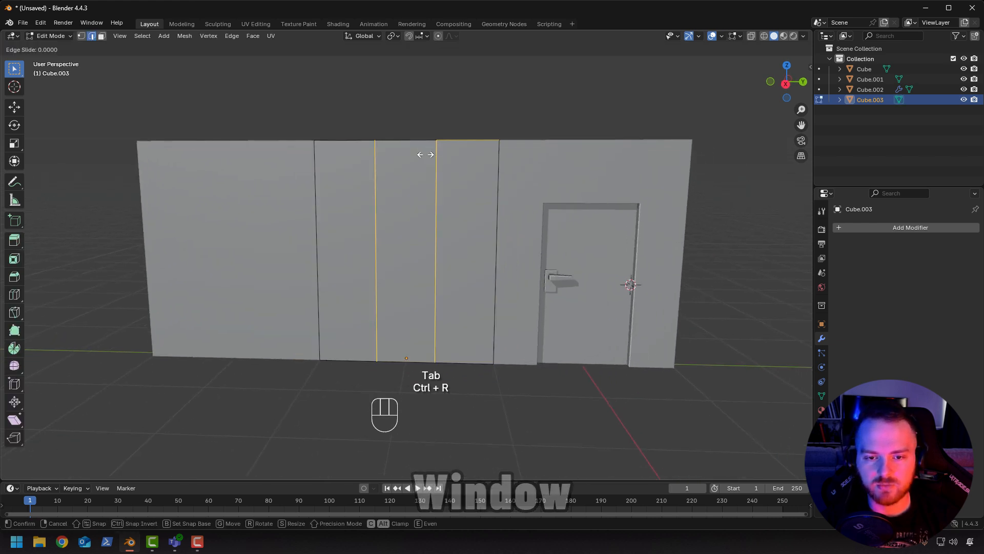
click(426, 154)
key(s)
key(x)
key(y)
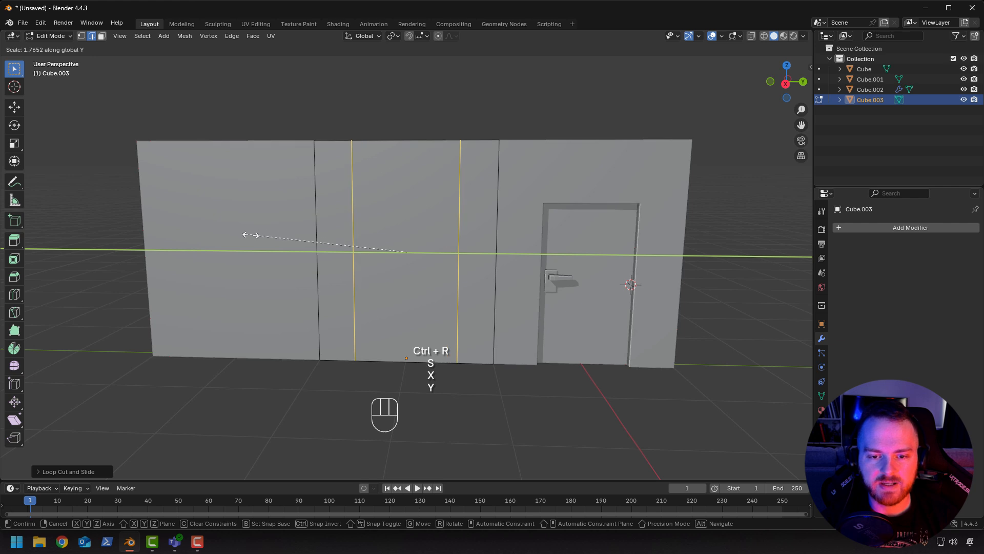
click(259, 231)
Add two horizontal loop cuts to the duplicated wall and spread them slightly along Z.
key(ctrl+r)
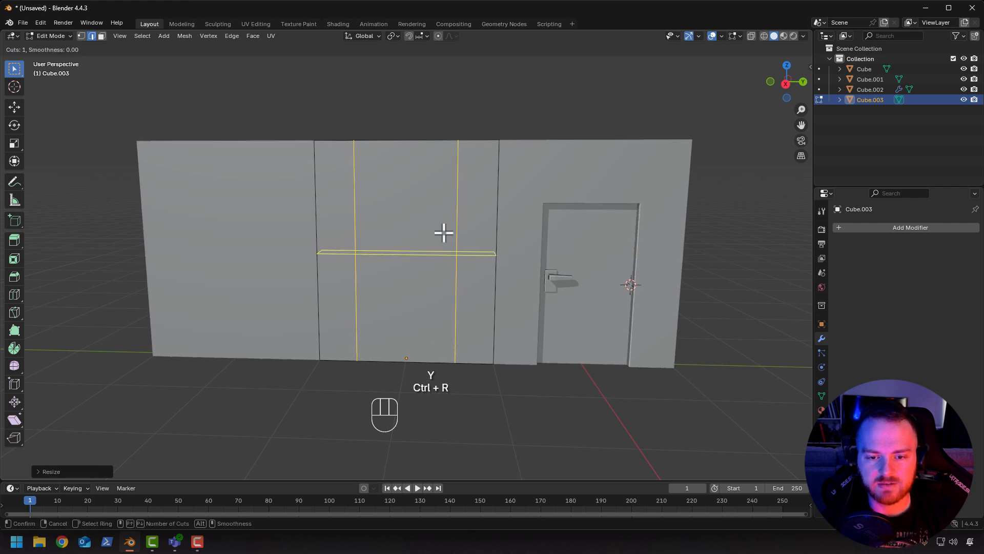
scroll(445, 233, up, 1)
click(451, 235)
click(450, 232)
key(s)
key(z)
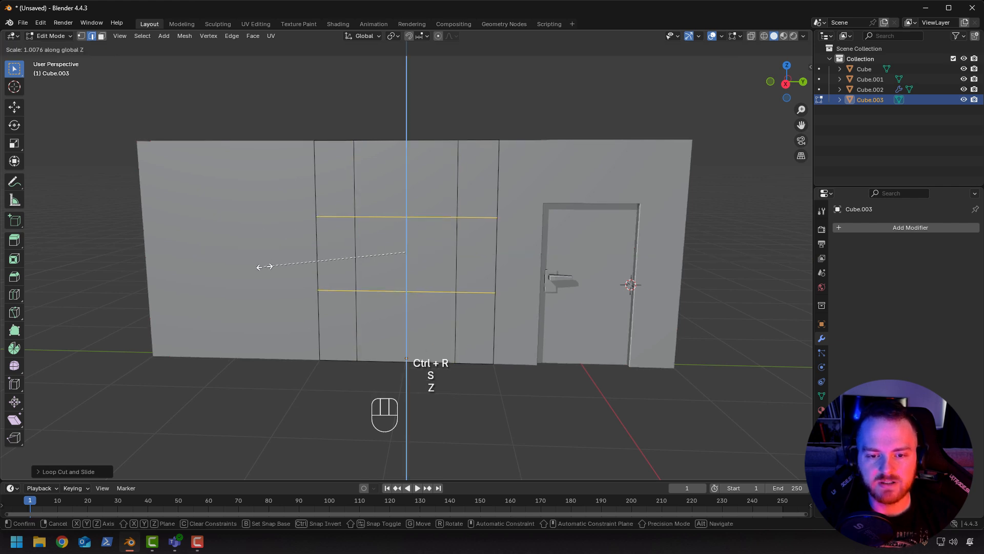
click(244, 268)
Select the upper horizontal edge loop and enable snapping with Edge as the snap target.
middle_drag(429, 259, 410, 166)
scroll(414, 266, up, 5)
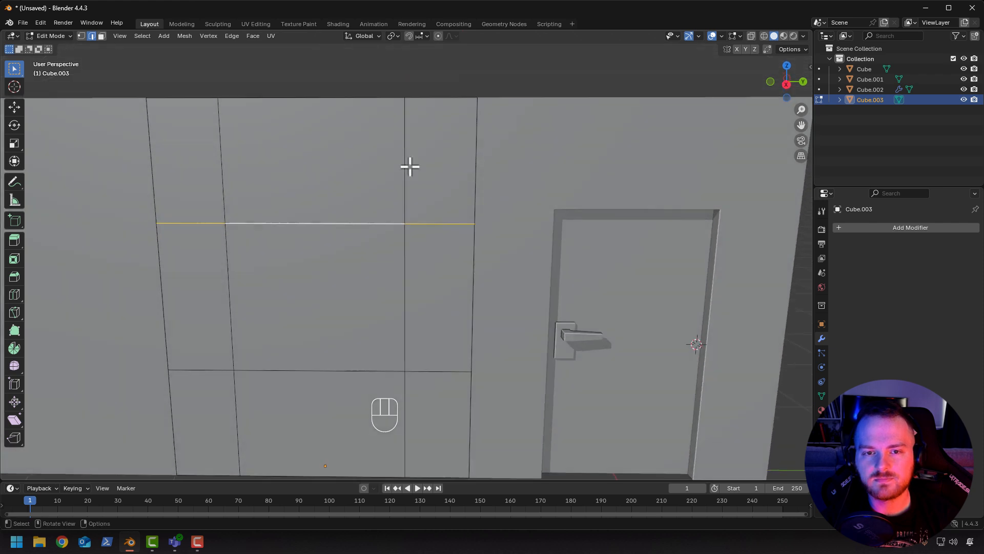
click(408, 36)
click(419, 36)
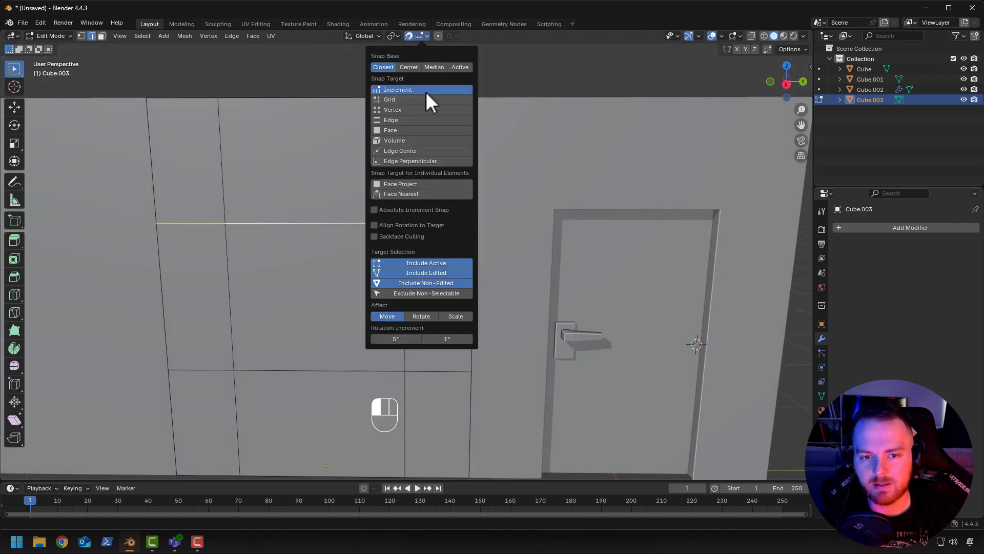
click(413, 120)
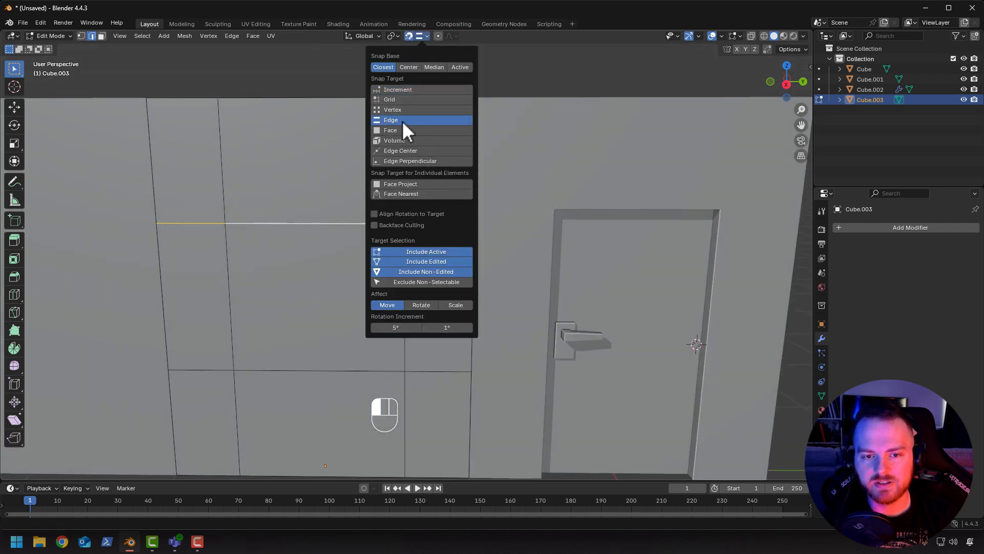
key(g)
key(z)
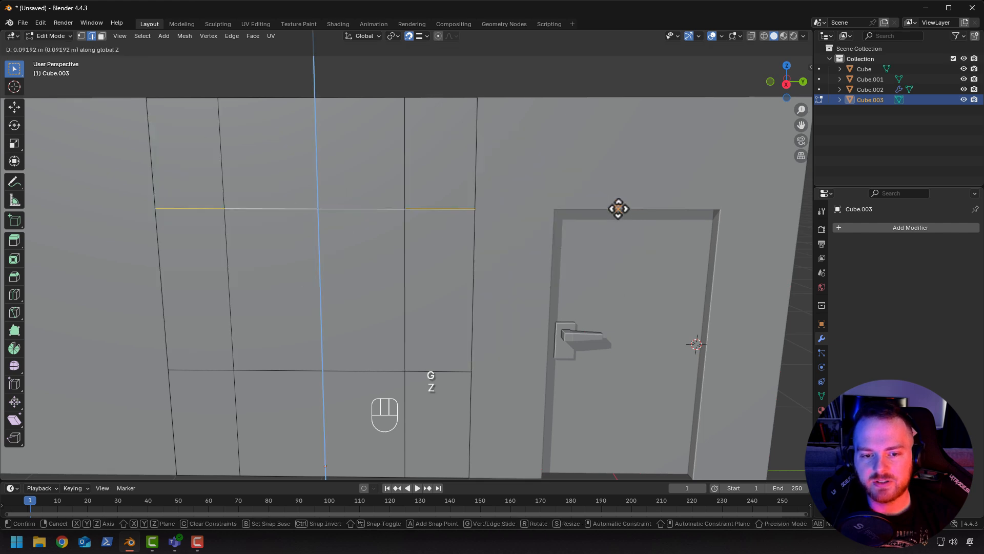
click(375, 245)
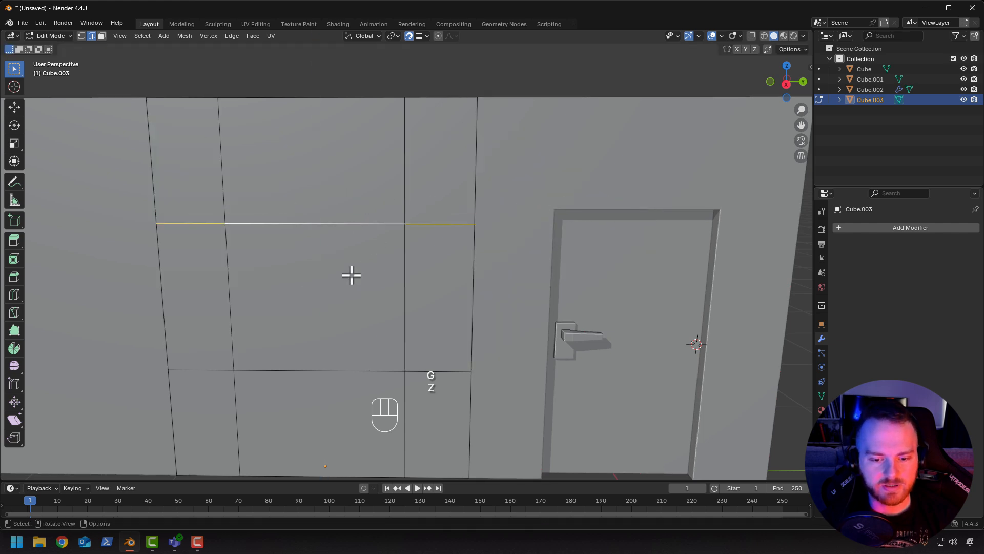
Raise the upper edge loop about 0.092 m along Z, snapping it to the top edge of the door opening.
middle_drag(352, 275, 356, 261)
key(g)
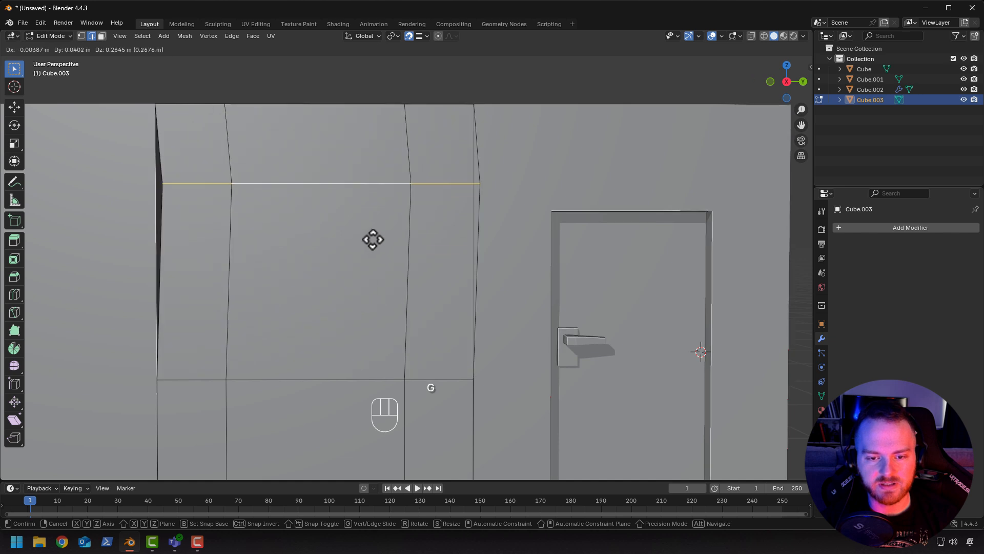
key(z)
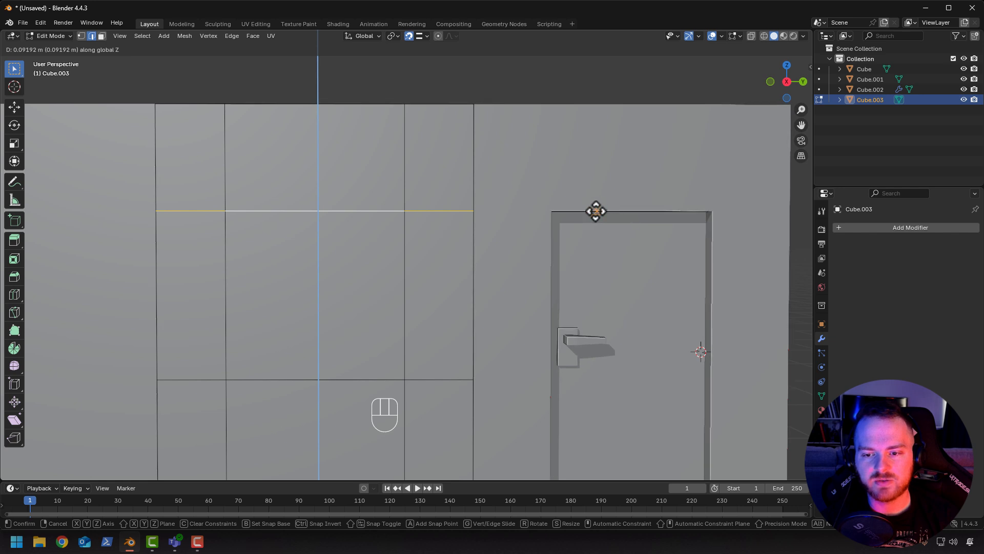
click(627, 206)
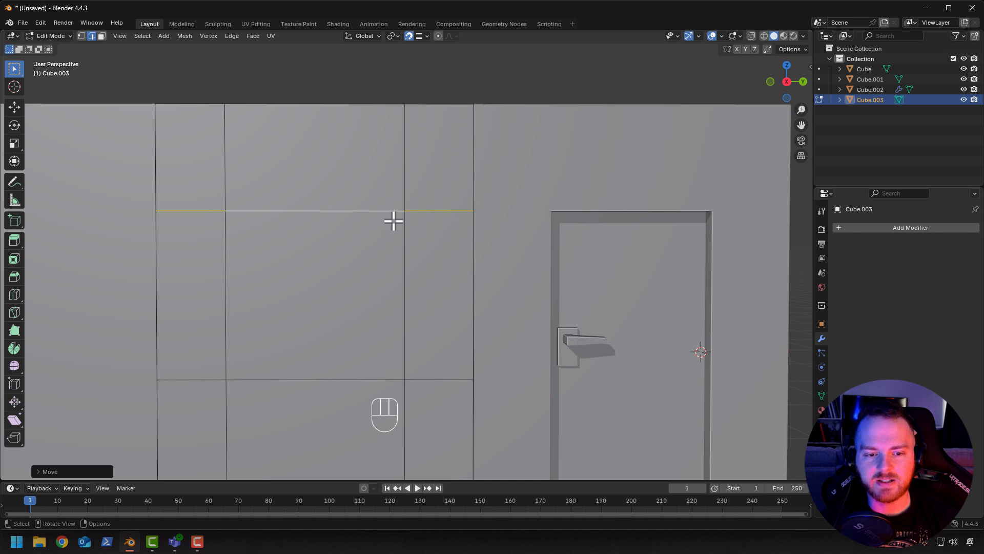
scroll(394, 221, down, 2)
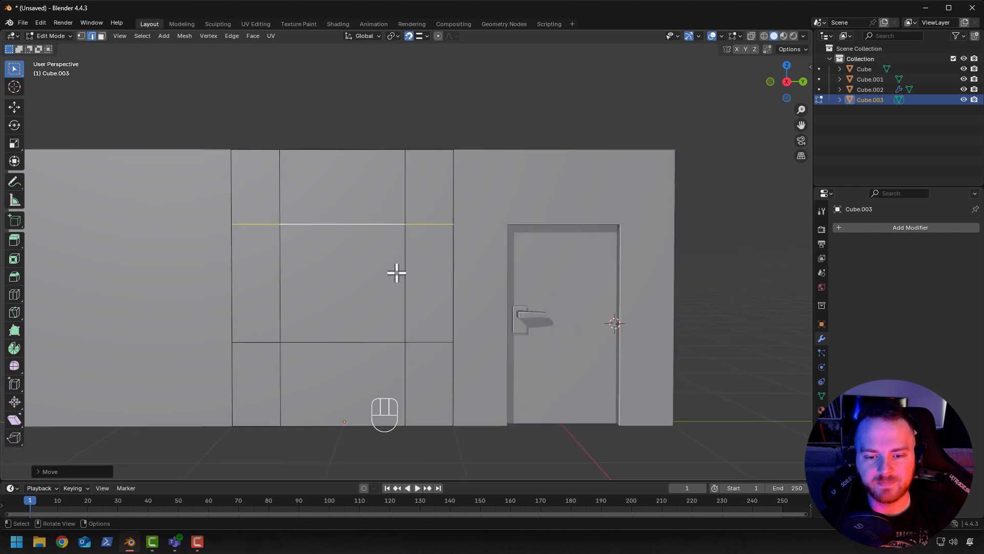
Turn snapping off and change its snap target away from Edge.
click(409, 36)
click(426, 36)
click(413, 109)
Delete the front and back centre faces of the duplicated wall to open a window hole.
middle_drag(250, 125, 320, 252)
key(3)
click(321, 253)
key(x)
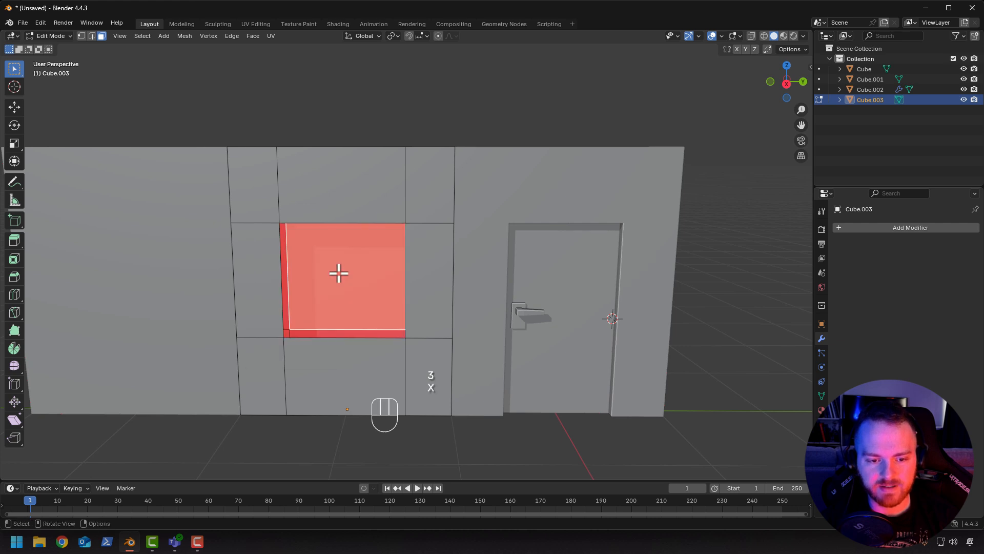
key(x)
click(334, 276)
Fill the four inner sides of the window hole with faces, then return to Object Mode.
key(2)
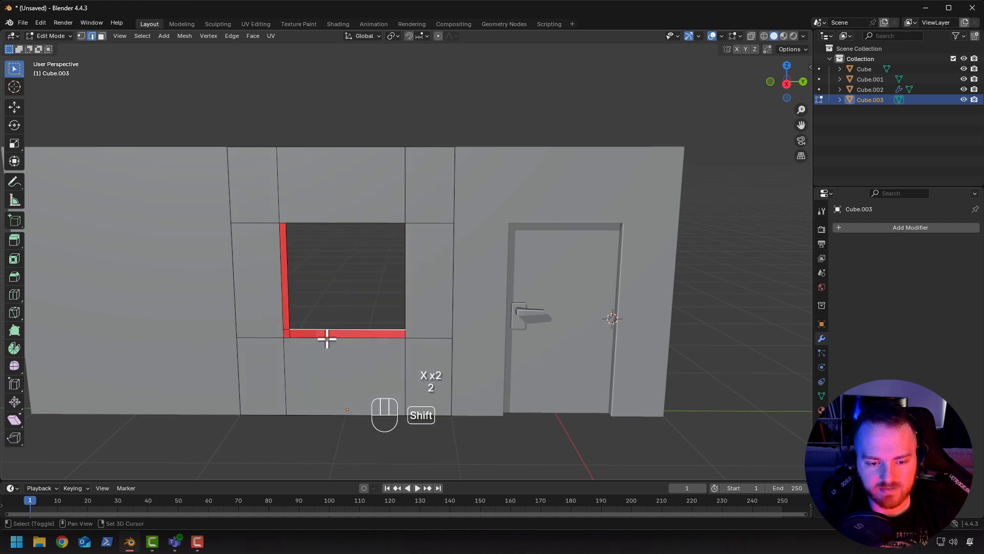
middle_drag(292, 354, 395, 205)
key(f)
key(f)
key(f)
key(f)
key(Tab)
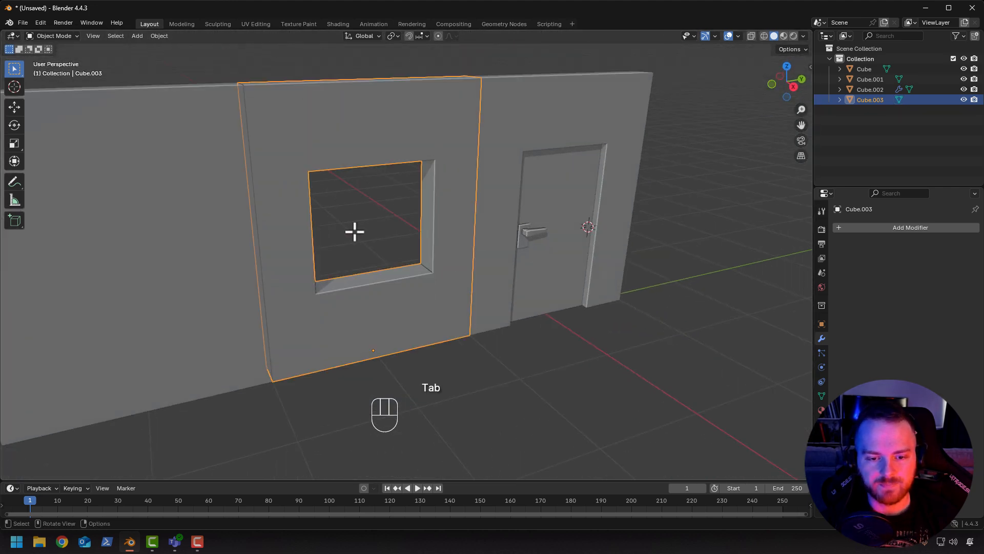
Select the four inner faces of the window opening in Edit Mode and duplicate them in place.
key(Tab)
scroll(358, 236, up, 5)
key(3)
click(399, 275)
shift+click(435, 239)
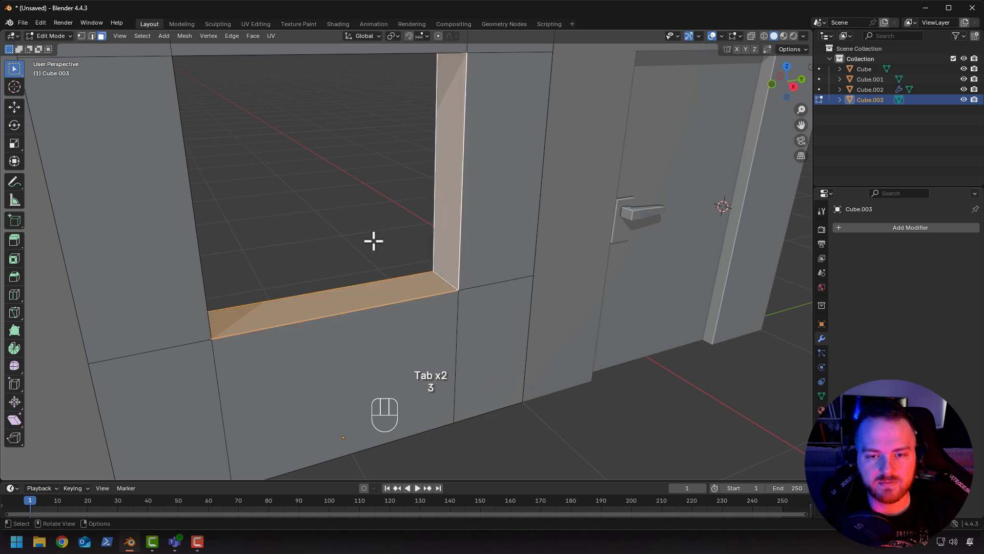
middle_drag(373, 239, 313, 263)
shift+click(343, 162)
shift+click(304, 212)
key(shift+d)
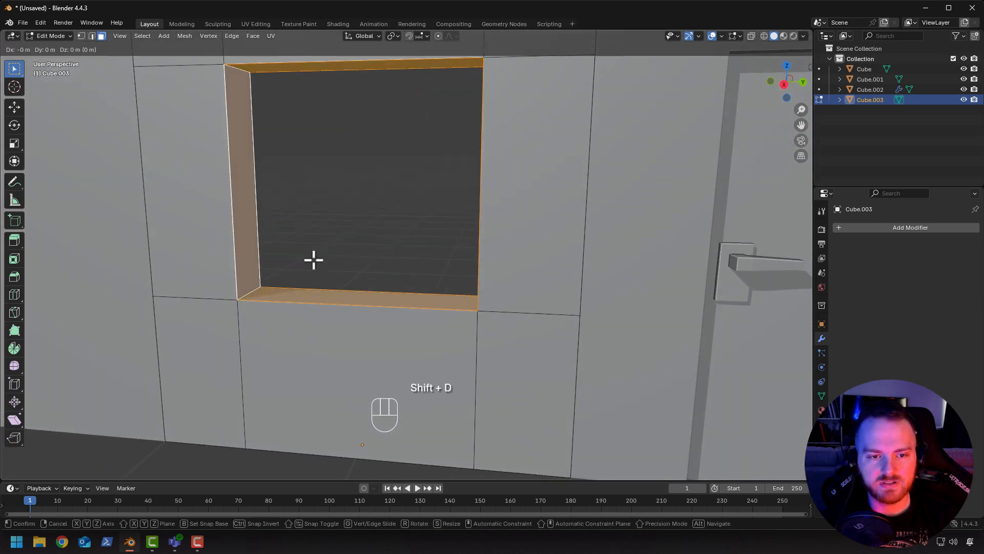
right_click(308, 260)
Narrow the duplicated window faces along X to about 0.52 of their depth.
middle_drag(181, 270, 140, 281)
key(s)
key(x)
key(y)
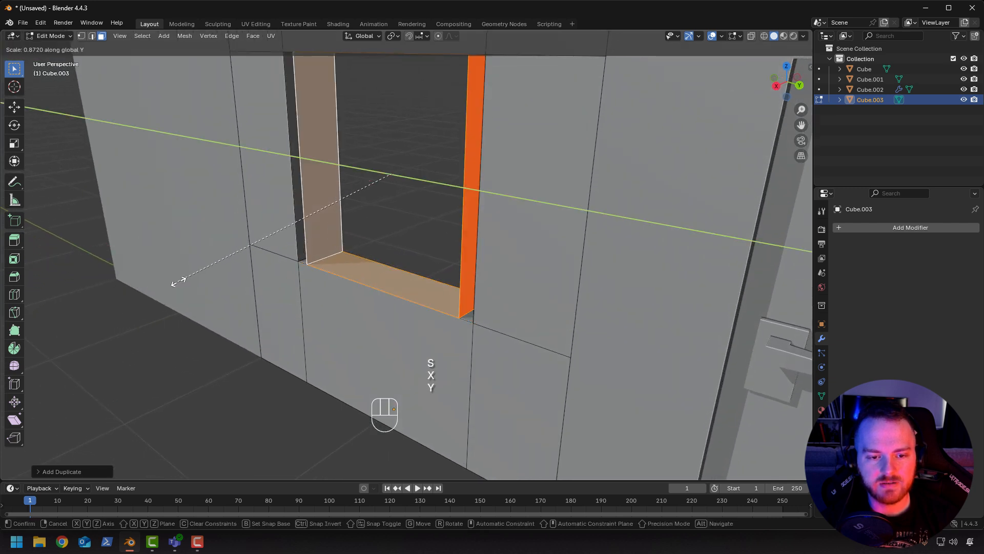
key(x)
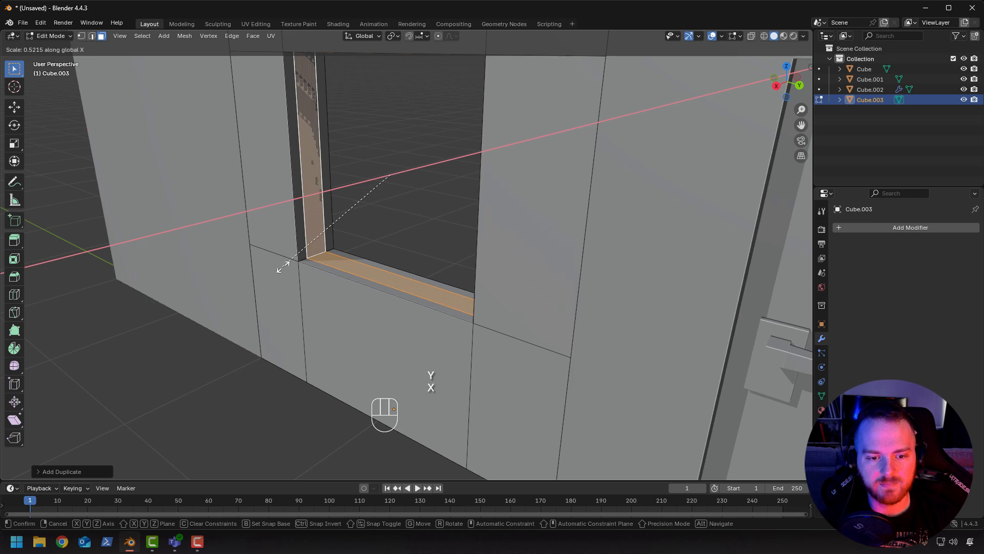
click(282, 263)
Extrude the narrowed duplicate faces along their normals into the opening by about 0.056 m to form the window frame.
middle_drag(263, 276, 279, 299)
key(alt+e)
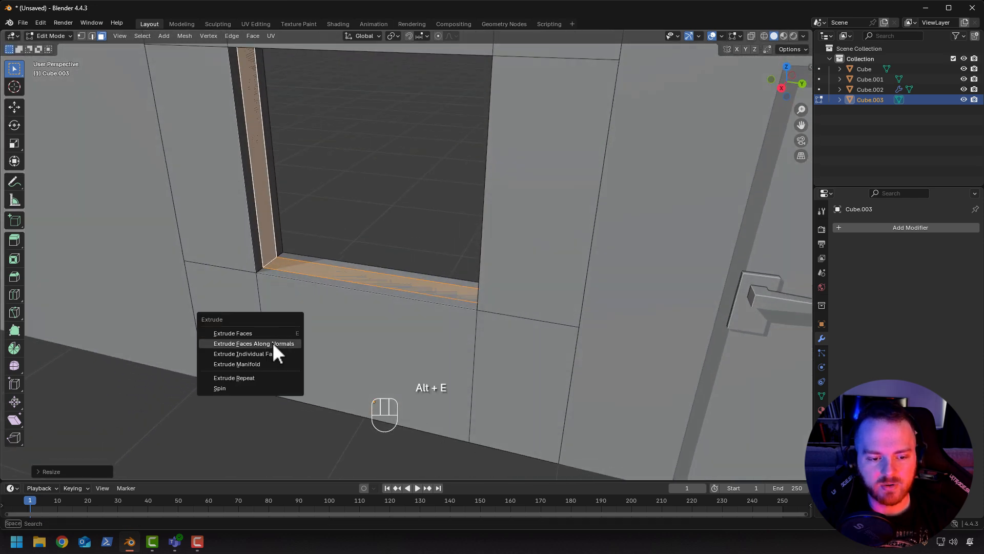
click(262, 345)
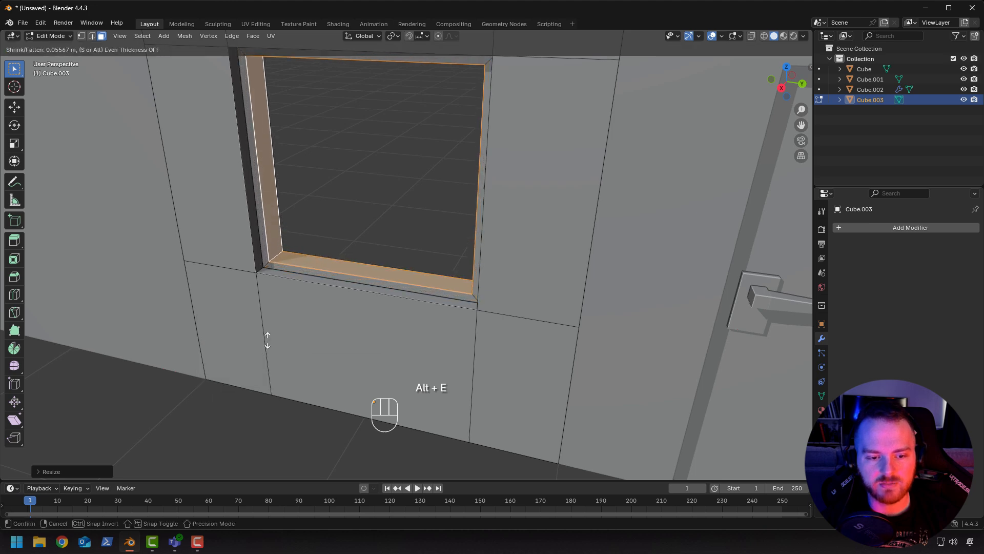
click(268, 338)
middle_drag(268, 340, 299, 318)
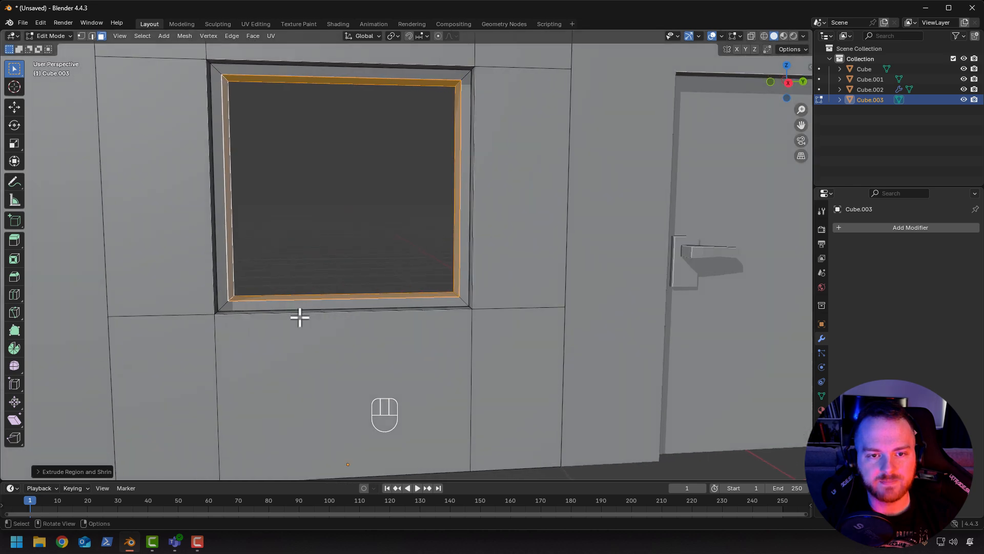
Add a centred loop cut across both the upper and the lower bar of the window frame.
scroll(341, 198, down, 2)
middle_drag(345, 202, 337, 231)
key(ctrl+r)
click(360, 136)
click(360, 136)
key(ctrl+r)
click(358, 273)
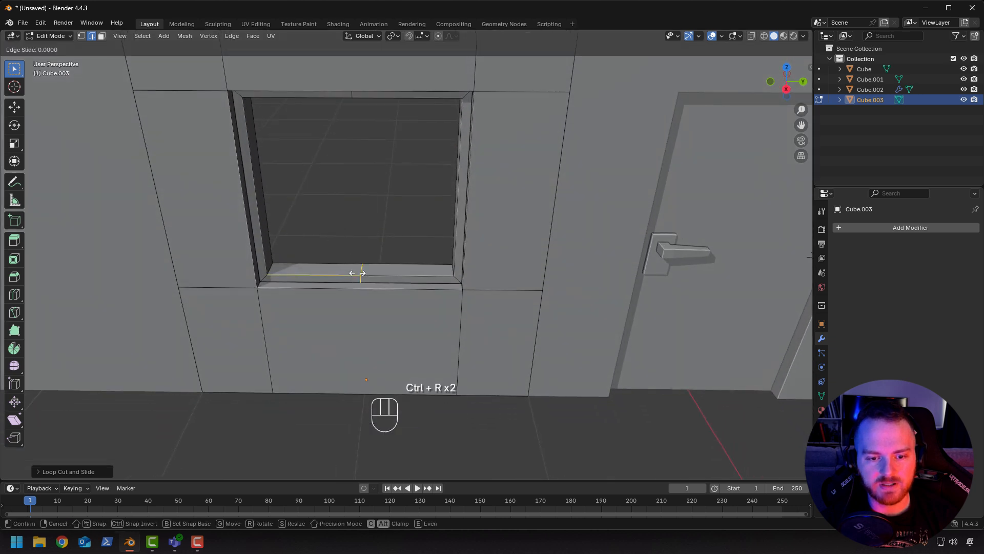
right_click(366, 272)
Bevel the two centre cuts with an offset of about 0.03 m to form narrow strips.
middle_drag(361, 272, 356, 132)
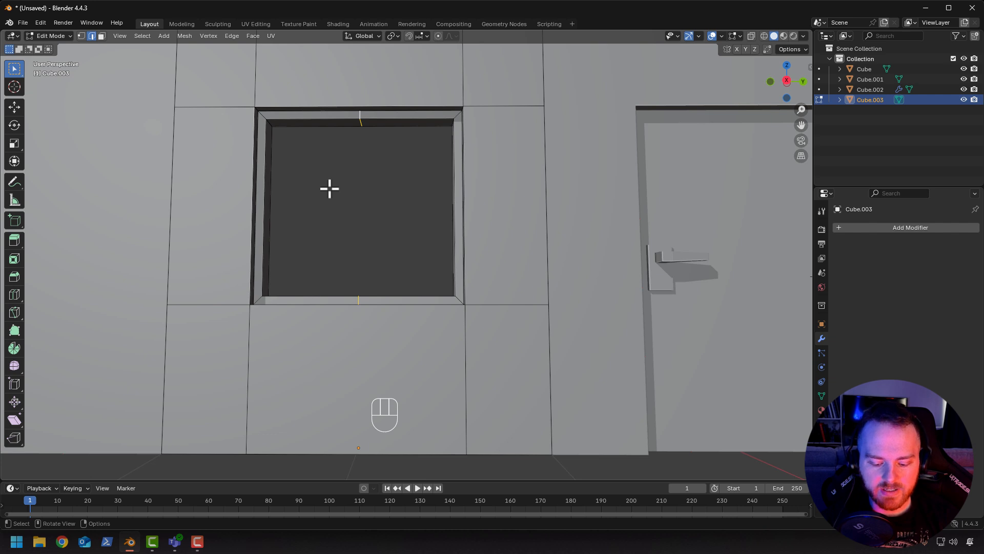
key(ctrl+b)
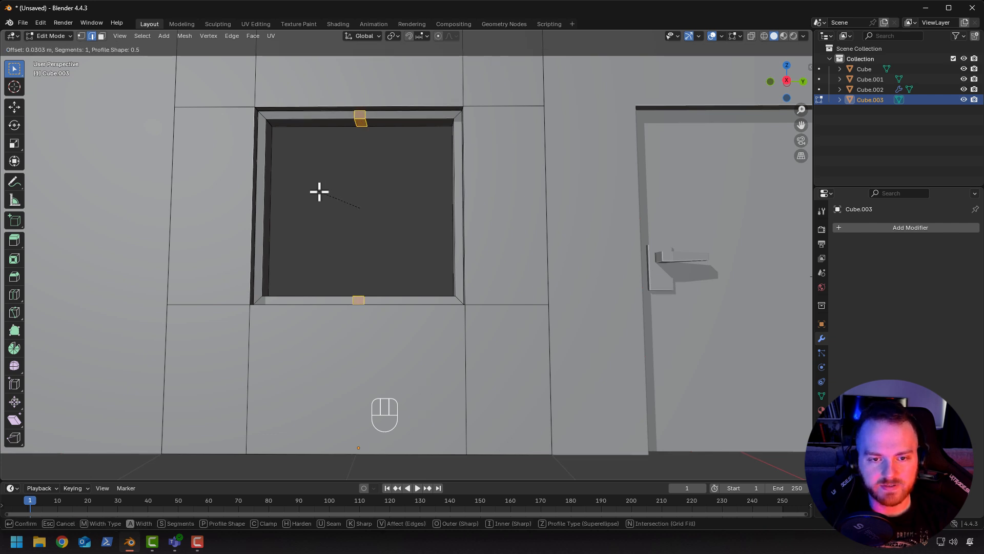
click(319, 192)
Delete the inward-facing strip faces at the centre of the frame's upper and lower bars.
middle_drag(319, 174, 325, 220)
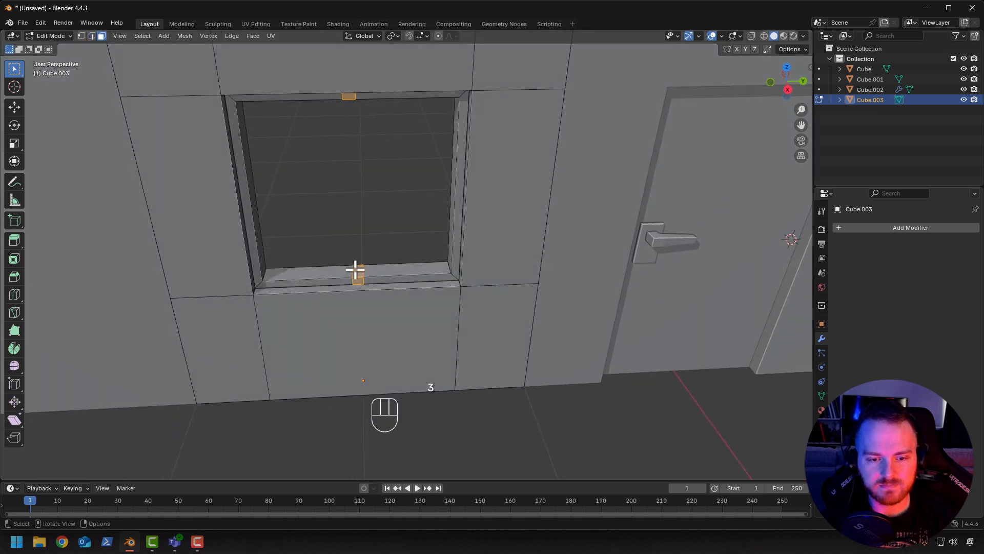
middle_drag(315, 260, 333, 172)
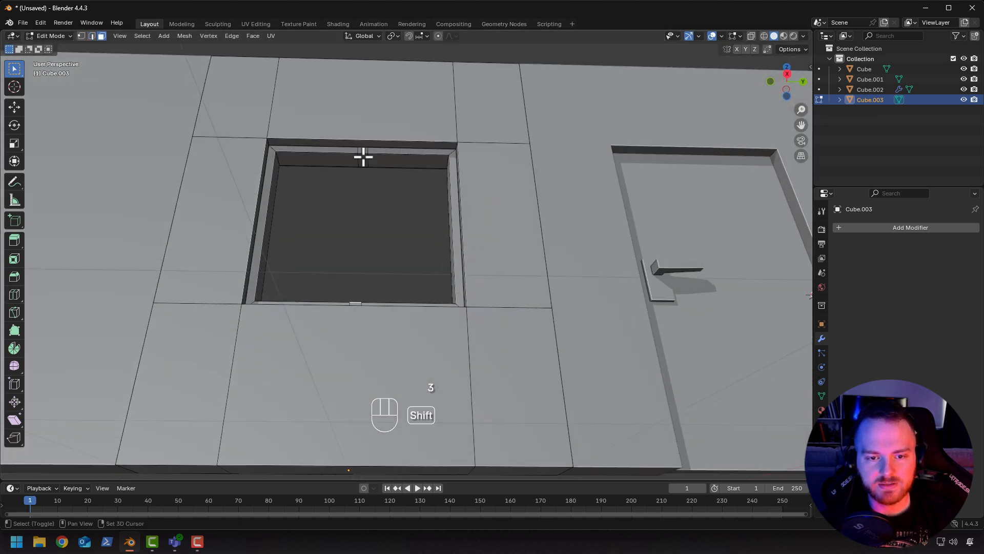
key(x)
click(319, 180)
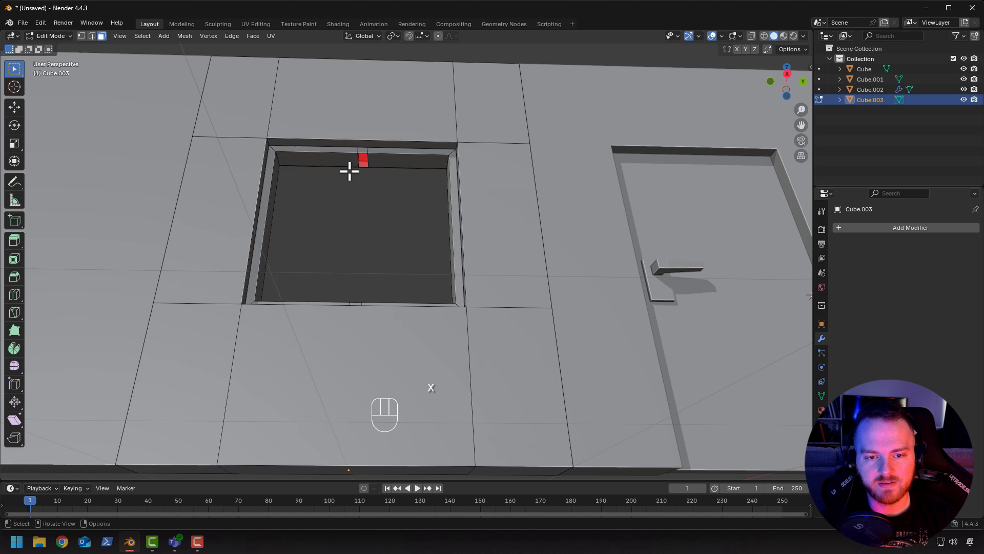
middle_drag(335, 186, 331, 265)
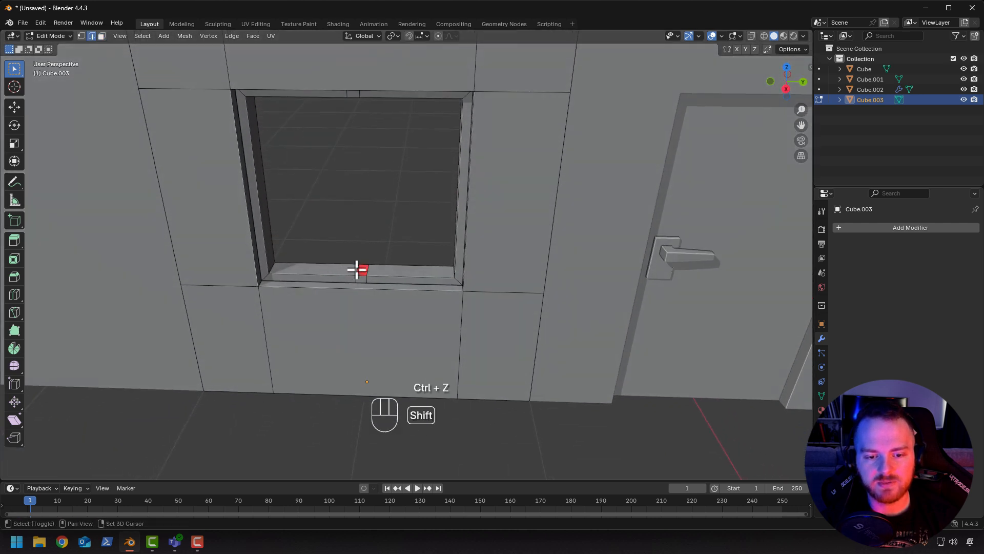
Fill faces between the upper and lower strip edges to build a vertical centre bar, then return to Object Mode and deselect.
middle_drag(356, 190, 357, 128)
middle_drag(354, 187, 352, 277)
key(f)
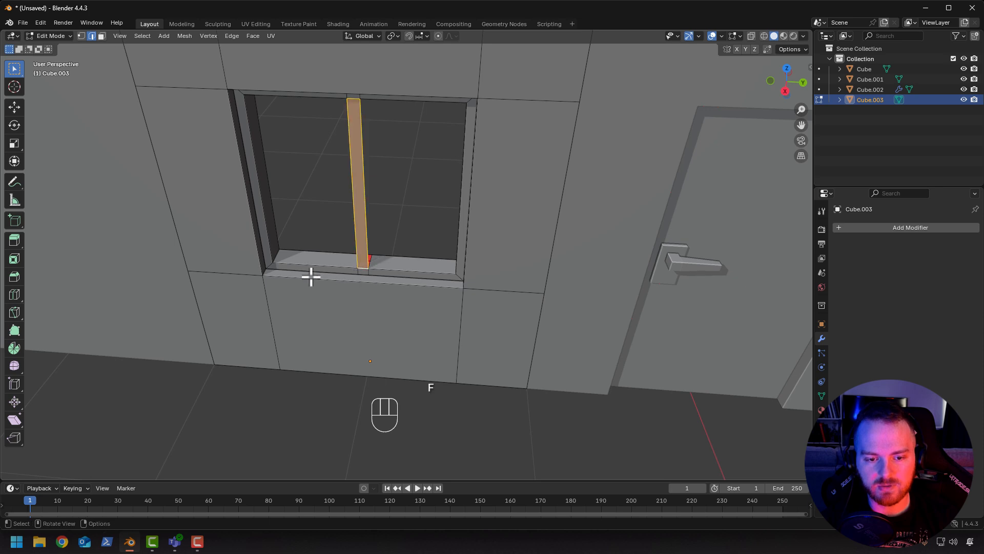
key(f)
middle_drag(356, 260, 365, 316)
key(f)
key(Tab)
scroll(356, 315, down, 3)
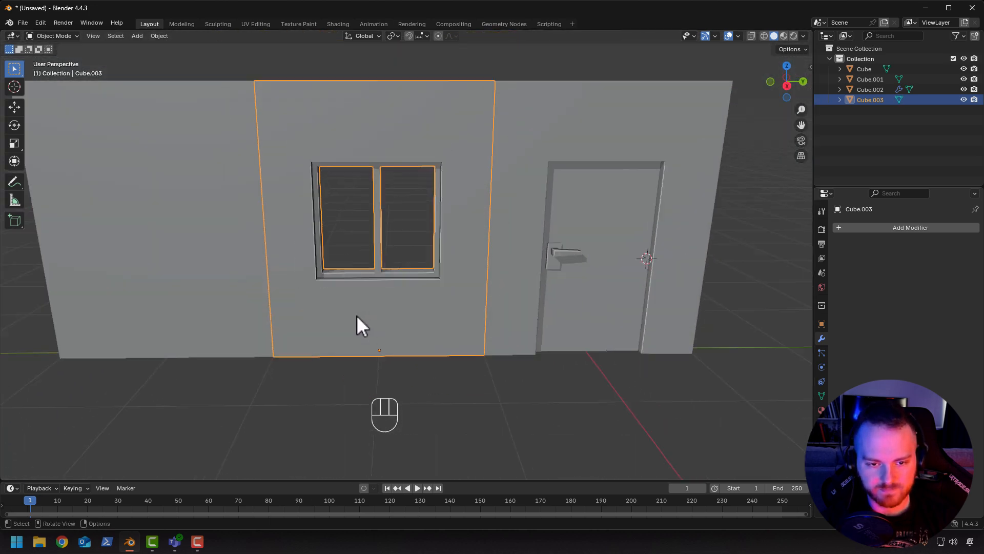
click(367, 373)
mouse_move(367, 373)
middle_down()
mouse_move(401, 331)
mouse_move(402, 344)
mouse_move(352, 386)
mouse_move(406, 383)
mouse_move(378, 374)
middle_up()
scroll(376, 364, up, 5)
Select only the linked wall geometry around the window in Edit Mode and hide it, leaving the frame isolated.
key(Tab)
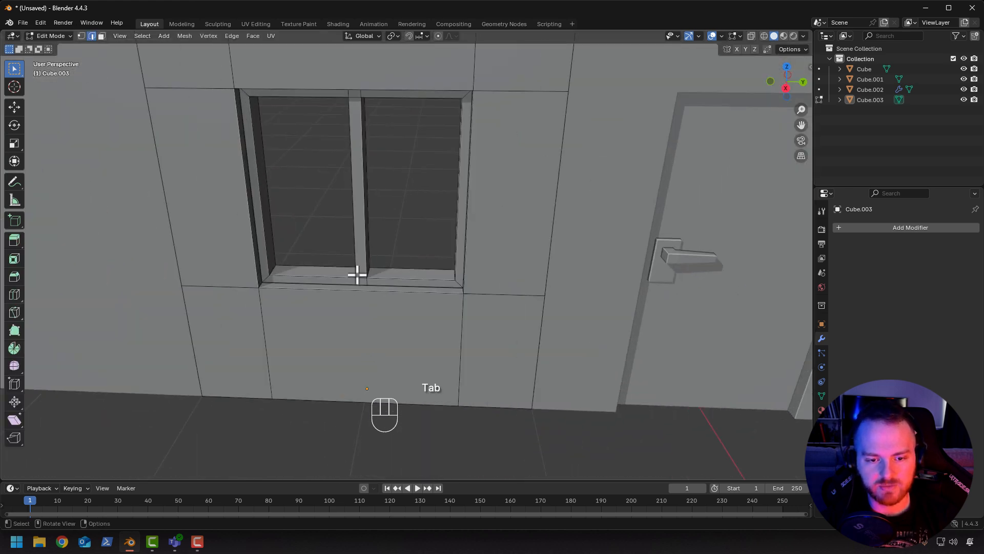
middle_drag(356, 275, 361, 253)
key(Tab)
click(321, 324)
key(Tab)
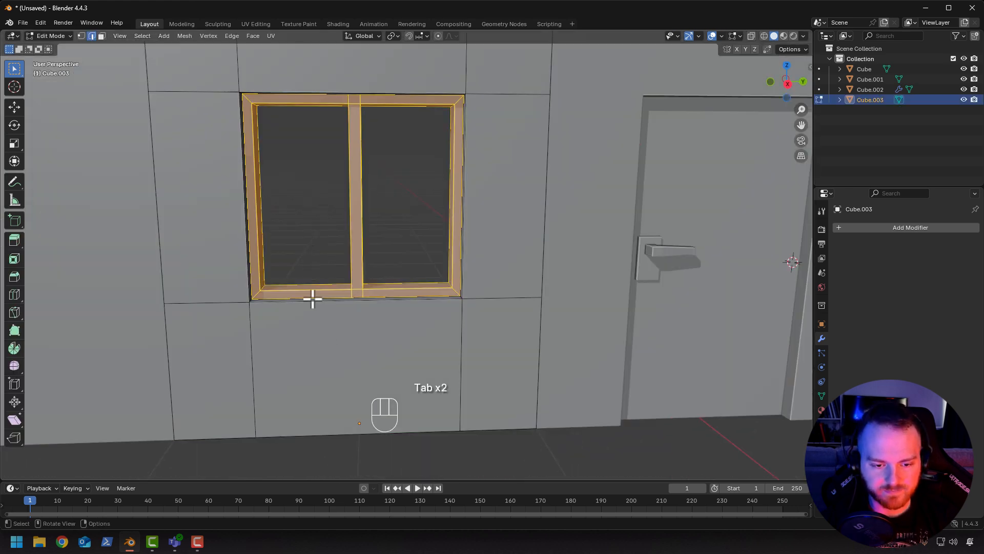
key(a)
key(a)
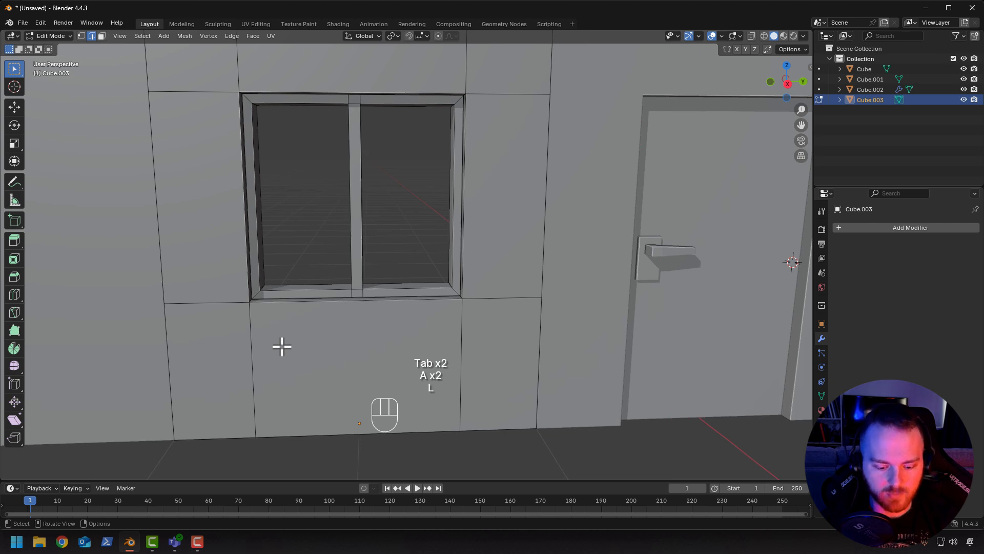
key(l)
mouse_move(265, 343)
middle_down()
mouse_move(263, 325)
mouse_move(308, 282)
mouse_move(271, 311)
mouse_move(255, 248)
mouse_move(246, 257)
mouse_move(256, 310)
mouse_move(254, 281)
middle_up()
key(h)
Raise the window frame's bottom bar slightly along Z using wireframe selection, then reveal the hidden wall geometry.
key(shift+z)
drag(257, 278, 475, 314)
key(g)
key(z)
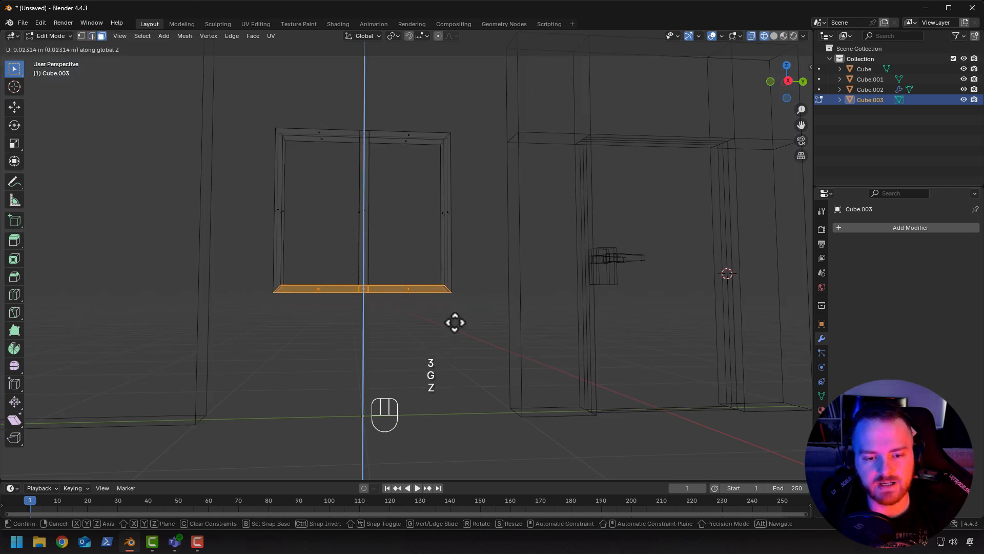
click(454, 319)
mouse_move(432, 342)
middle_down()
mouse_move(417, 355)
mouse_move(446, 353)
middle_up()
key(shift+z)
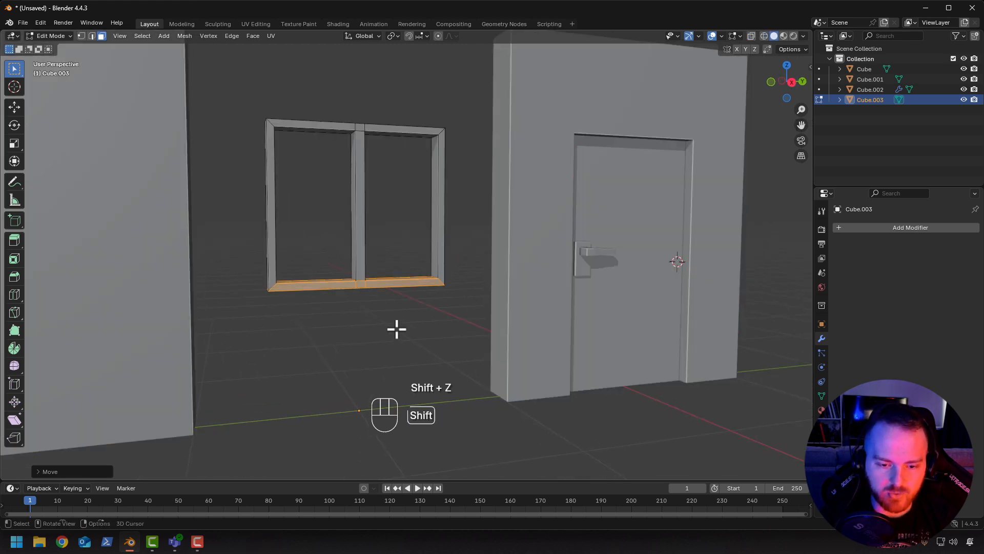
key(alt+h)
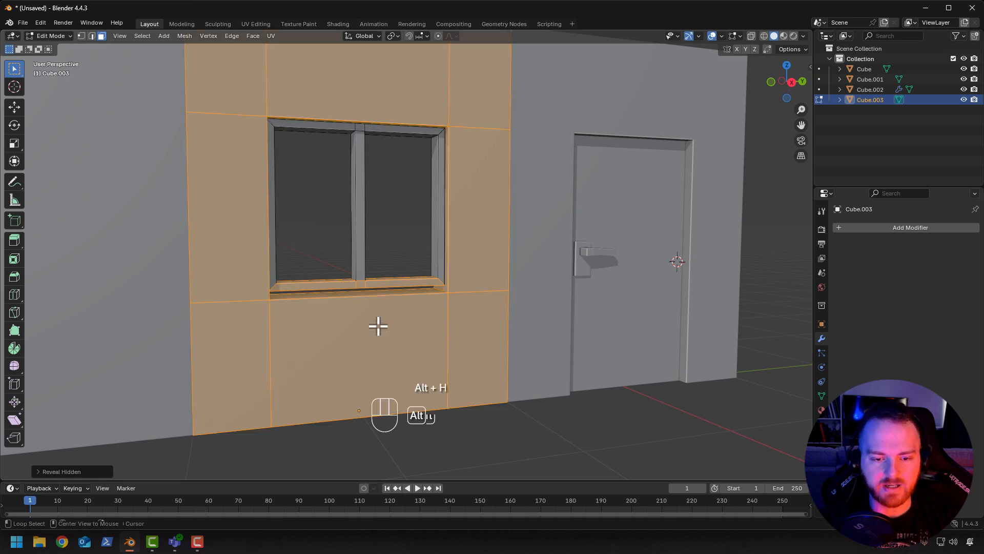
Select the bottom face of the window opening and duplicate it in place for a windowsill.
middle_drag(379, 323, 321, 349)
key(Tab)
key(Tab)
key(3)
key(3)
click(346, 288)
key(shift+d)
right_click(274, 349)
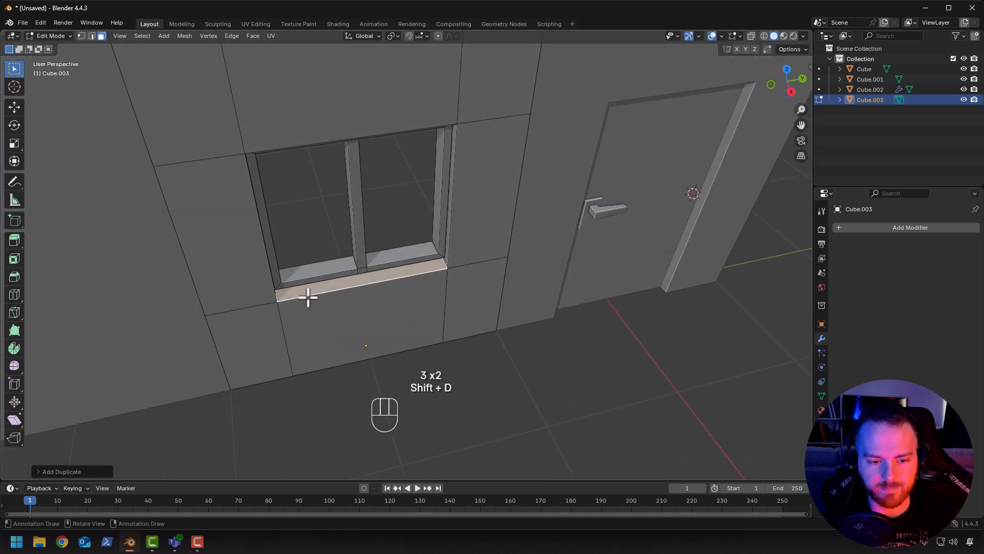
Extrude the duplicated sill face upward along Z to the underside of the window frame.
scroll(322, 349, up, 2)
key(g)
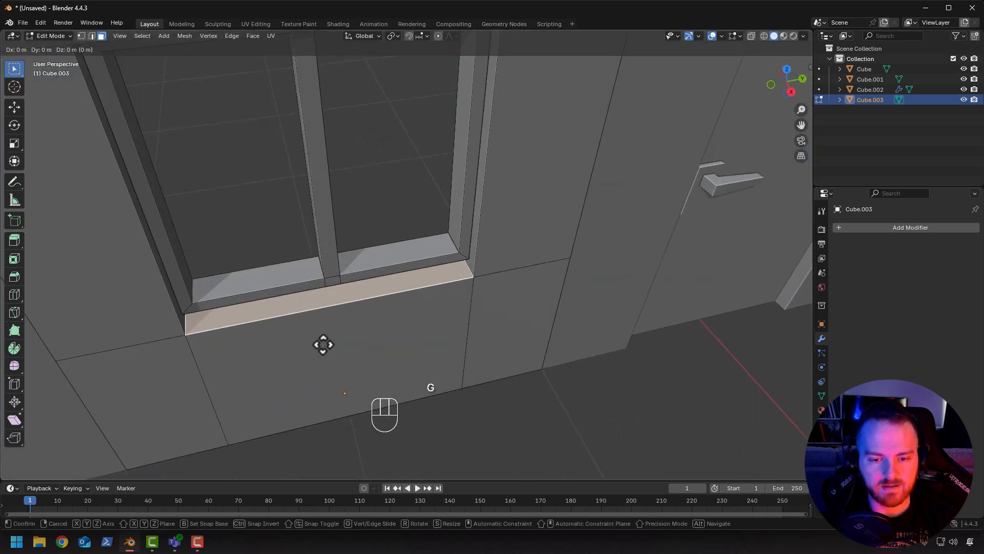
key(z)
right_click(322, 313)
middle_drag(323, 335, 321, 391)
key(e)
key(z)
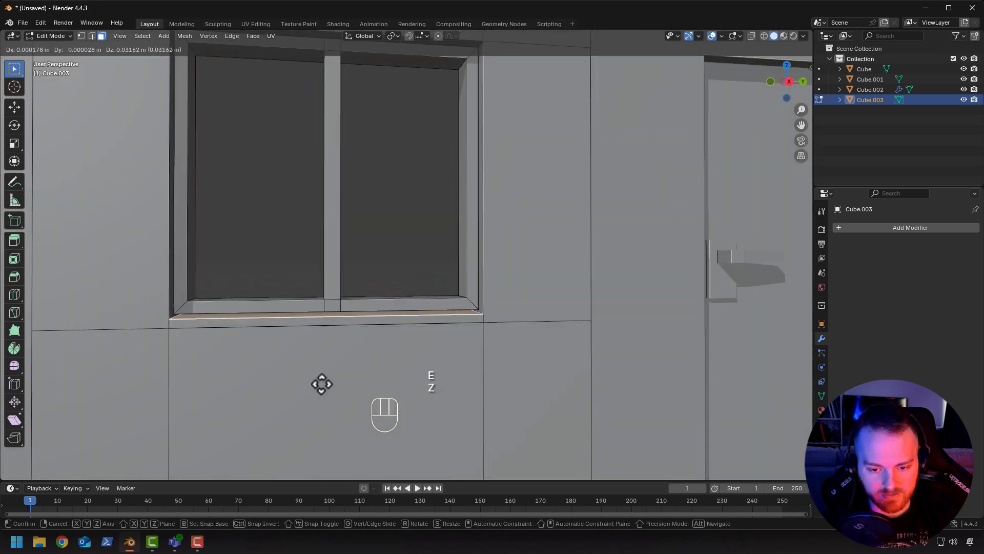
key(z)
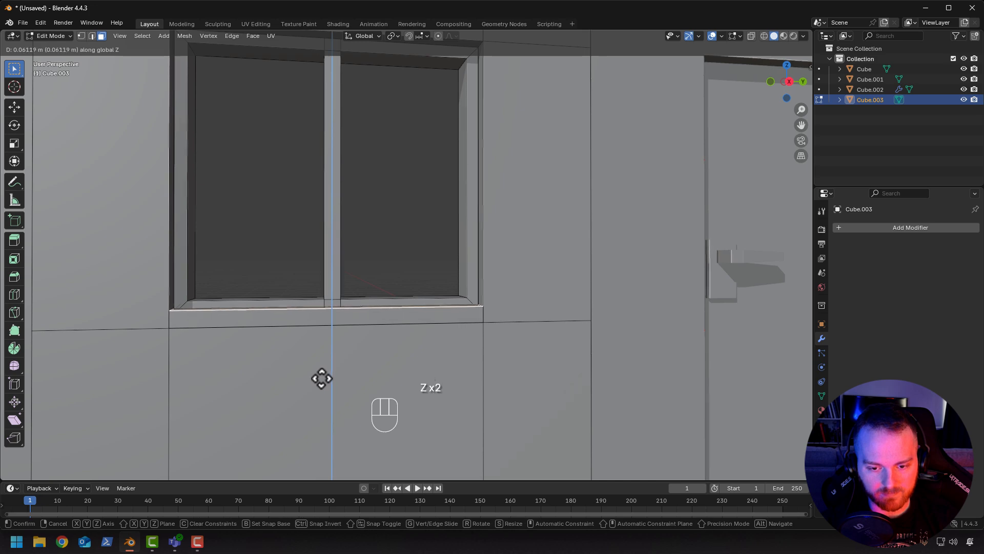
click(320, 380)
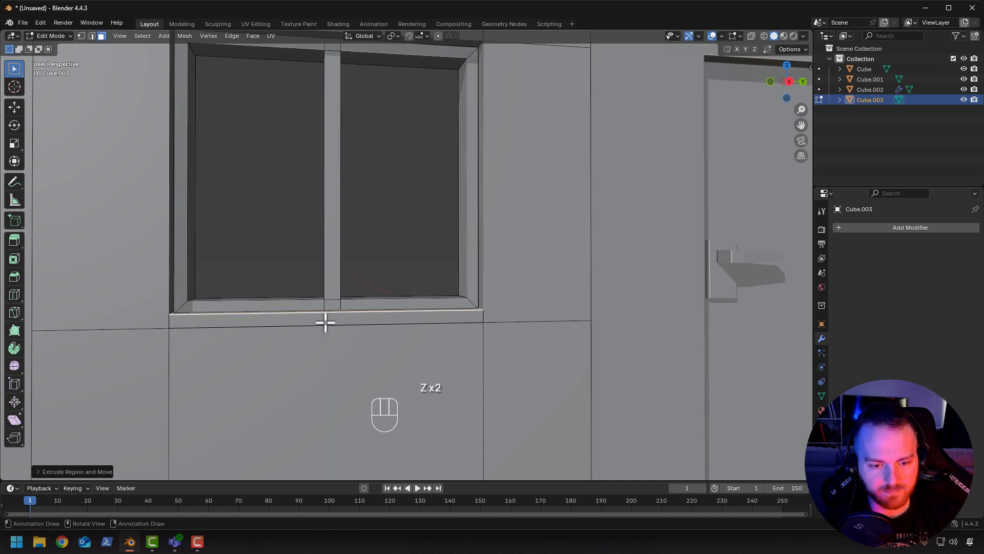
Extrude the windowsill's outer faces along their normals so it projects from the wall, then return to Object Mode.
key(3)
middle_drag(391, 325, 400, 367)
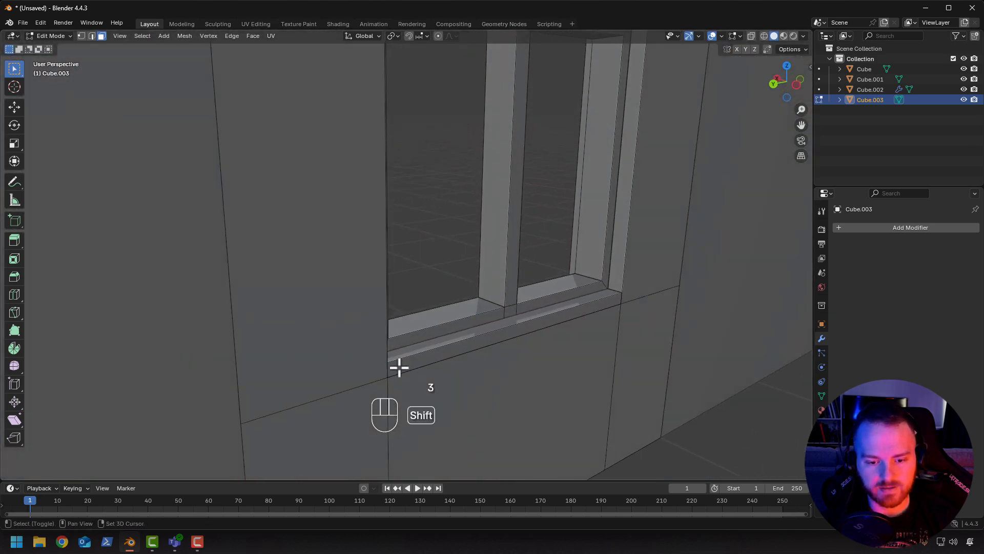
click(399, 365)
key(alt+e)
click(401, 339)
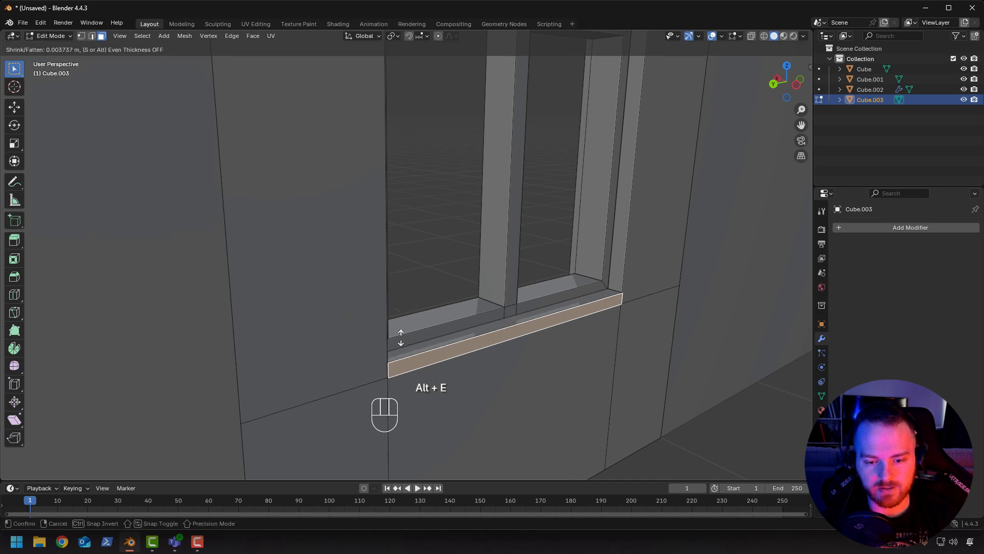
click(402, 329)
middle_drag(402, 296, 445, 330)
key(Tab)
click(504, 381)
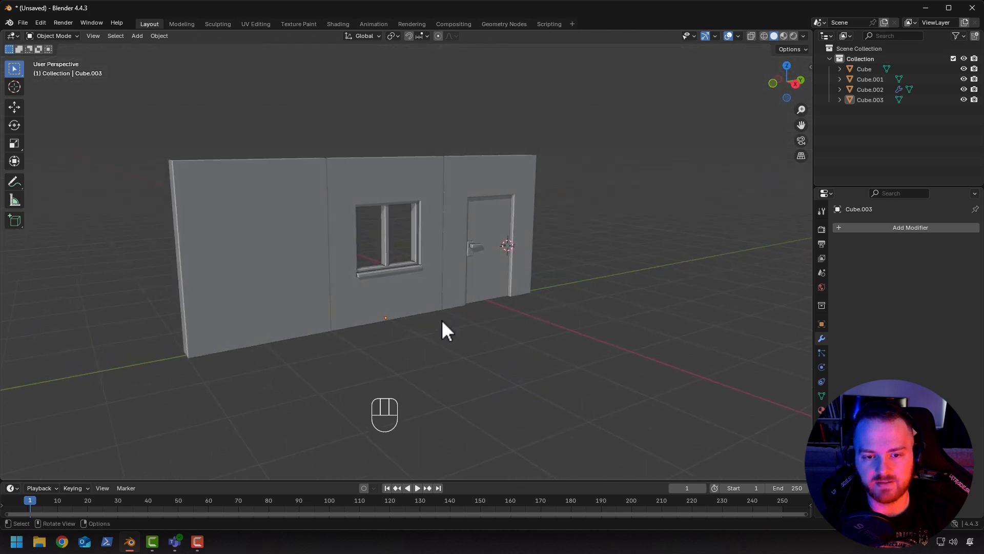
middle_drag(529, 220, 518, 344)
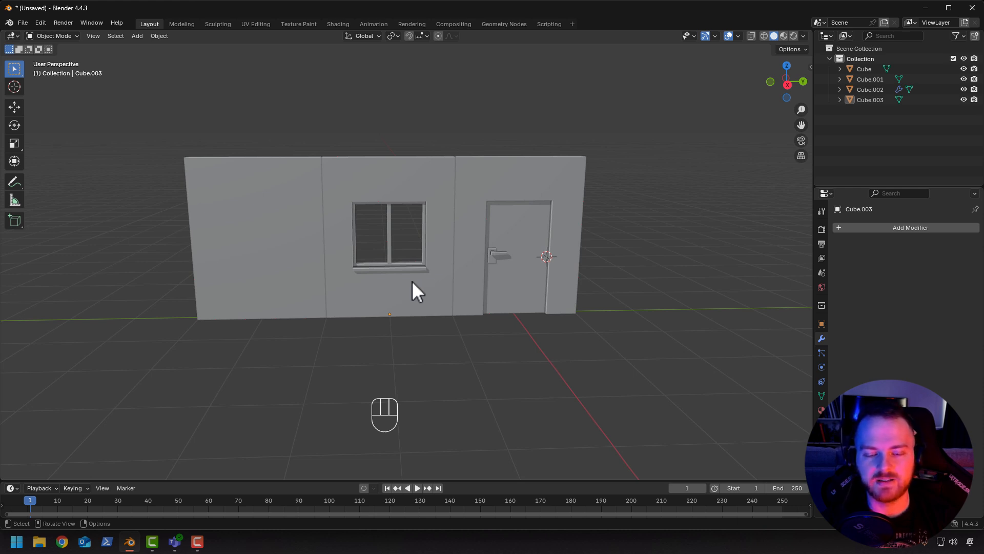
Reset the 3D cursor to the world origin and add a cube there for a column.
shift+middle_drag(498, 281, 319, 358)
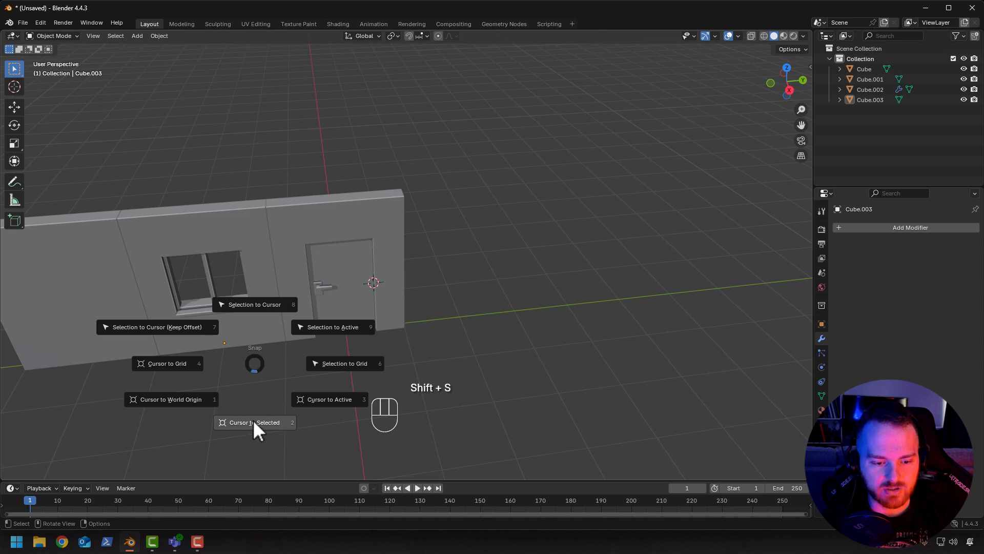
click(166, 400)
middle_drag(256, 373, 292, 324)
key(shift+a)
mouse_move(273, 325)
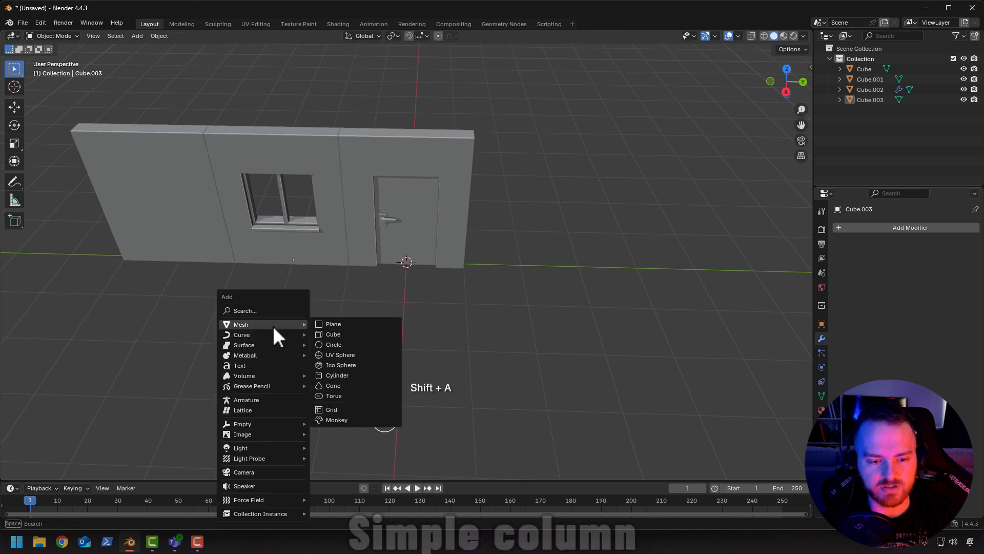
click(339, 334)
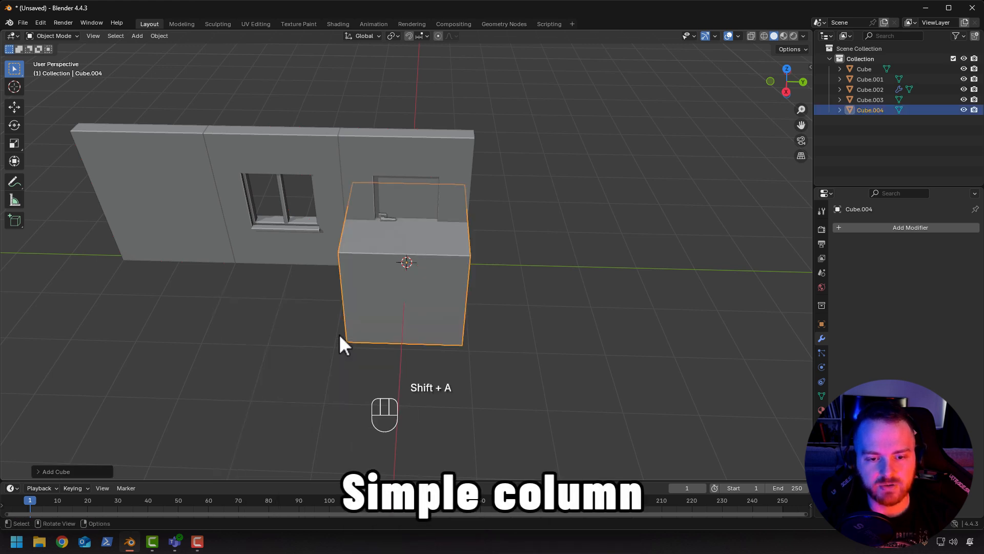
Move the new cube along Y to a spot between the window and the door.
key(g)
key(x)
key(y)
click(275, 325)
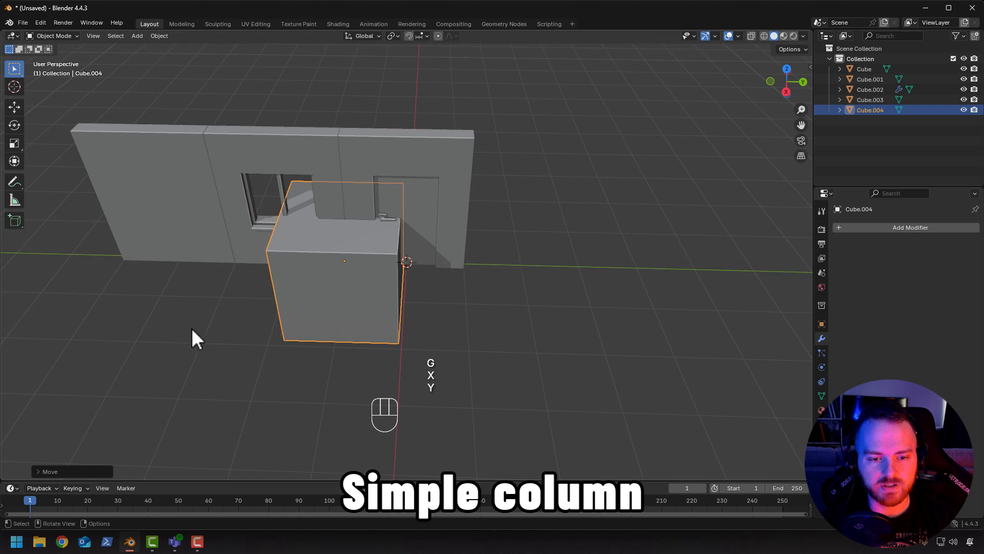
key(s)
right_click(175, 327)
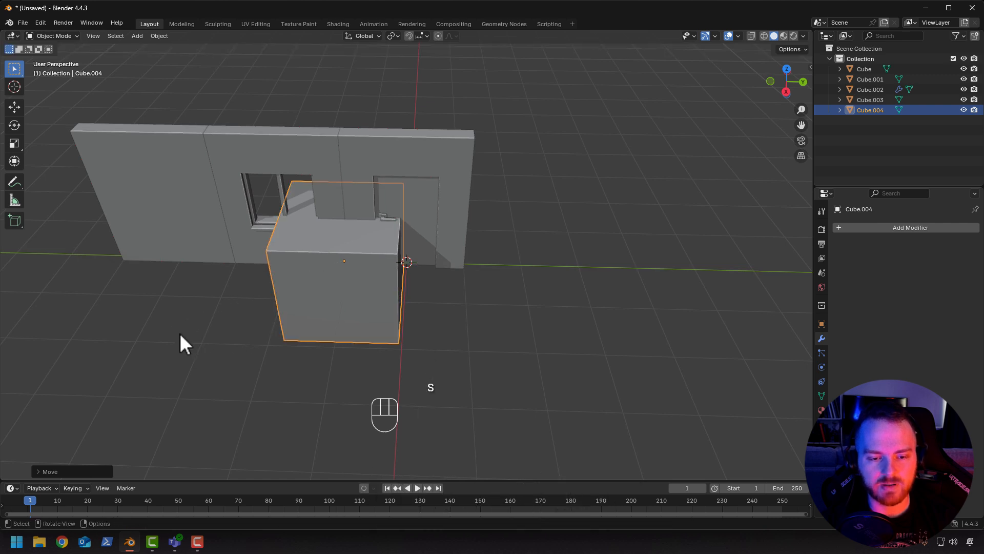
Raise the cube's mesh along Z in Edit Mode so its base sits at the object's origin.
key(Tab)
middle_drag(183, 340, 221, 281)
key(g)
key(z)
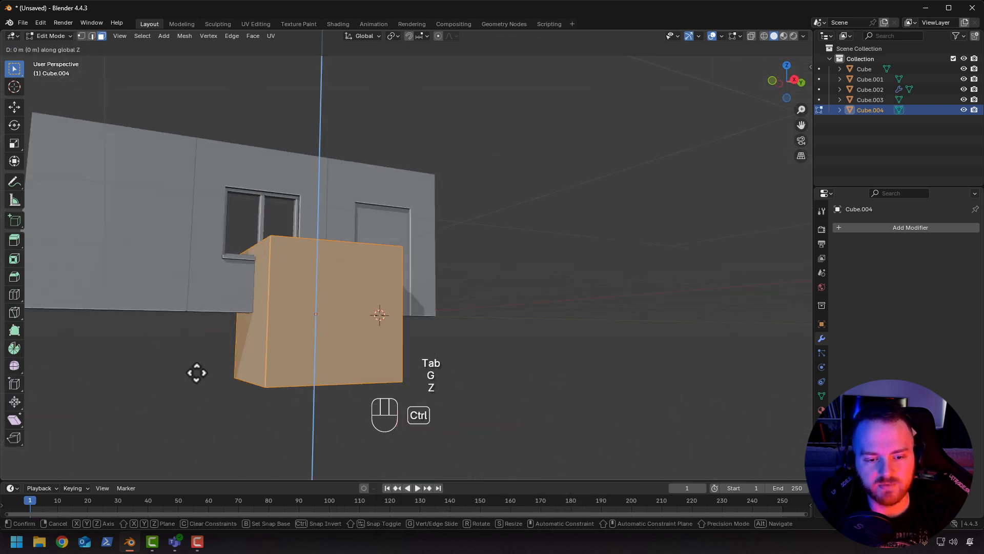
click(200, 334)
middle_drag(200, 334, 246, 425)
Scale the cube's mesh to about 0.187 in X and Y, keeping its Z height, to form a slim column.
key(s)
key(shift+z)
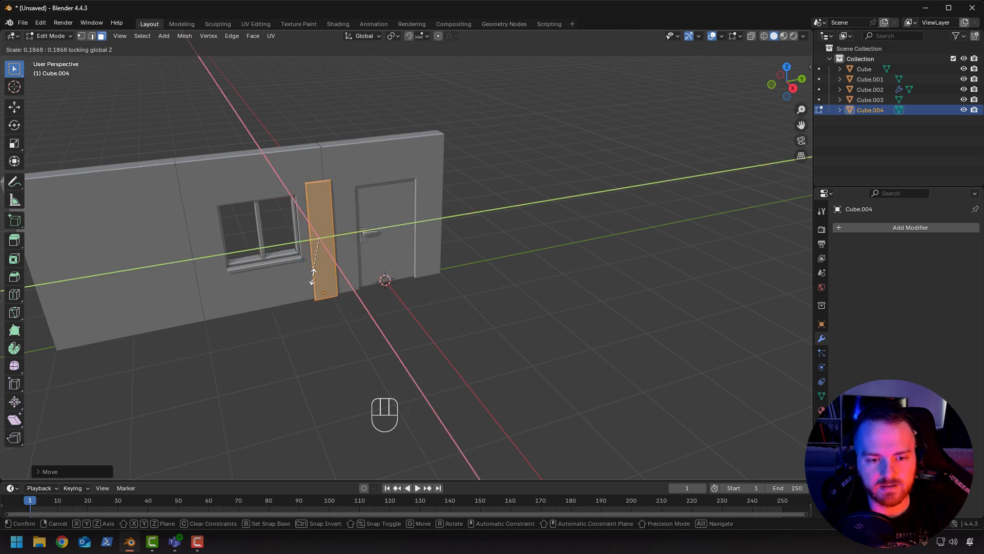
click(313, 277)
middle_drag(313, 277, 305, 210)
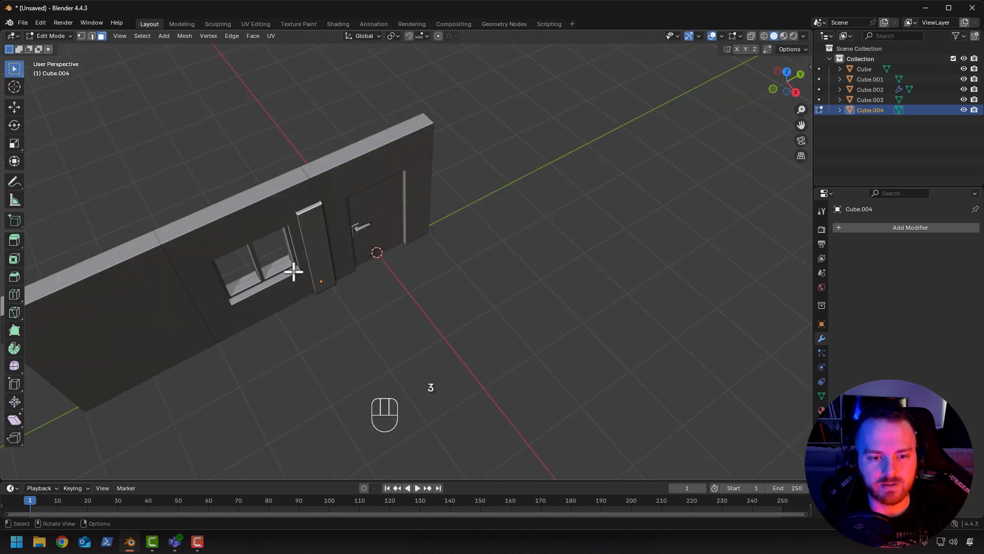
Set the snap target to Edge and raise the column's top face along Z to the height of the wall's top edge.
click(419, 37)
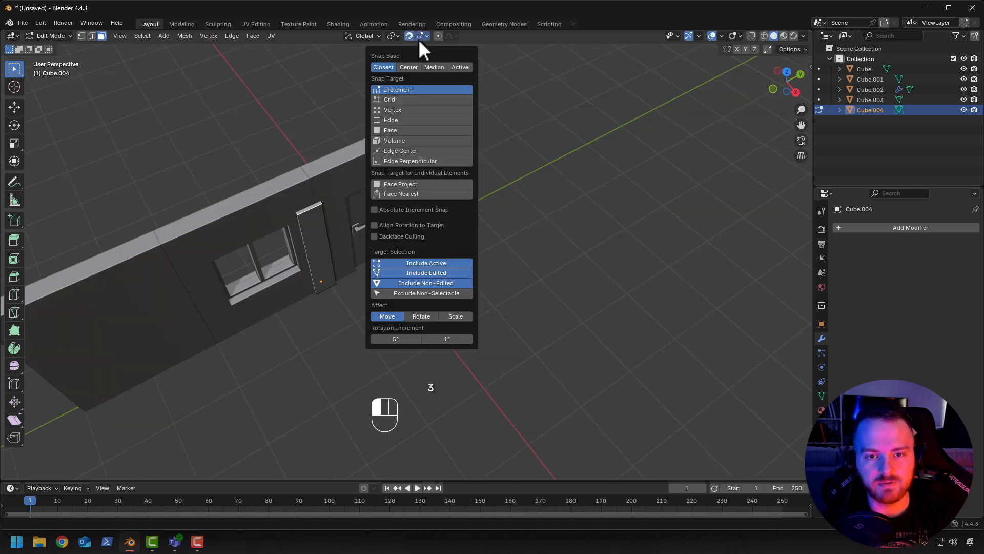
click(397, 119)
key(g)
key(z)
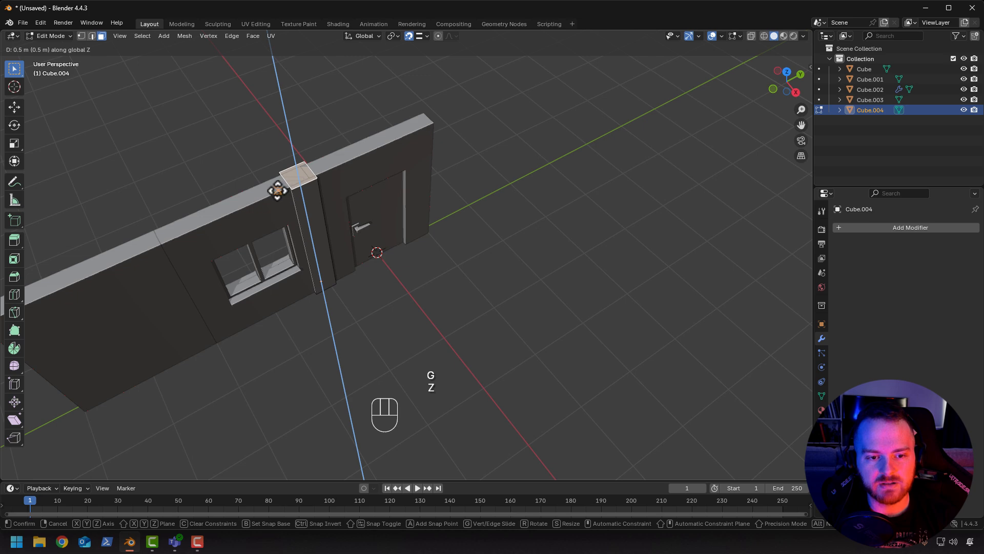
click(271, 192)
Leave Edit Mode, turn snapping off and set the snap target back to Increment.
middle_drag(268, 193, 264, 137)
key(Tab)
click(411, 38)
click(421, 38)
click(393, 90)
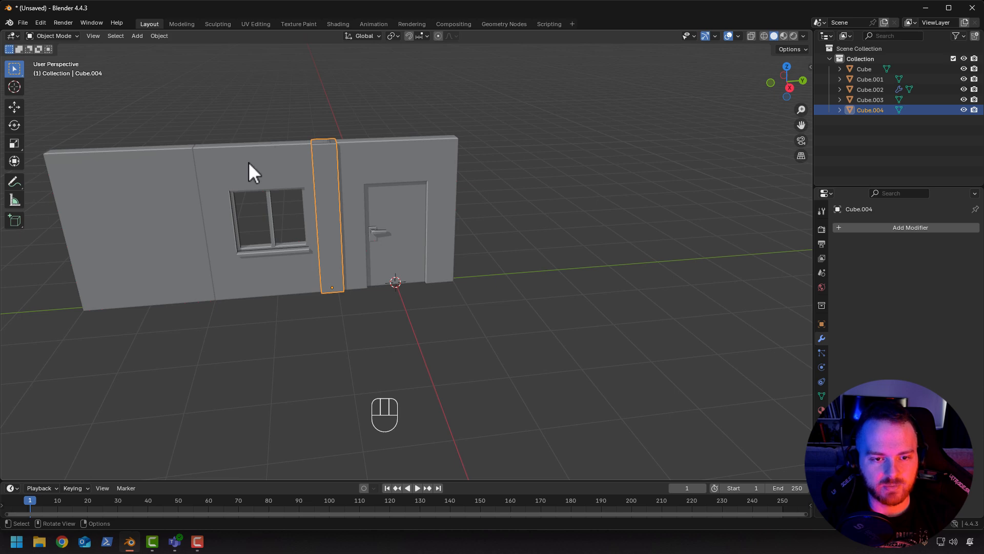
Move the column 2 m along negative Y to the joint between the window panel and the plain wall.
key(g)
key(x)
key(y)
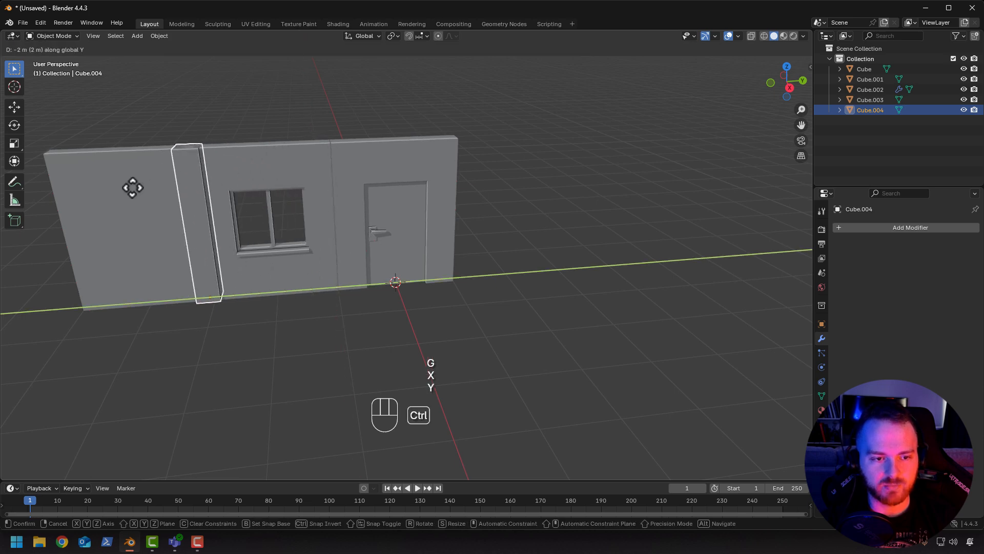
click(131, 189)
click(140, 105)
scroll(167, 269, down, 3)
middle_drag(167, 269, 236, 222)
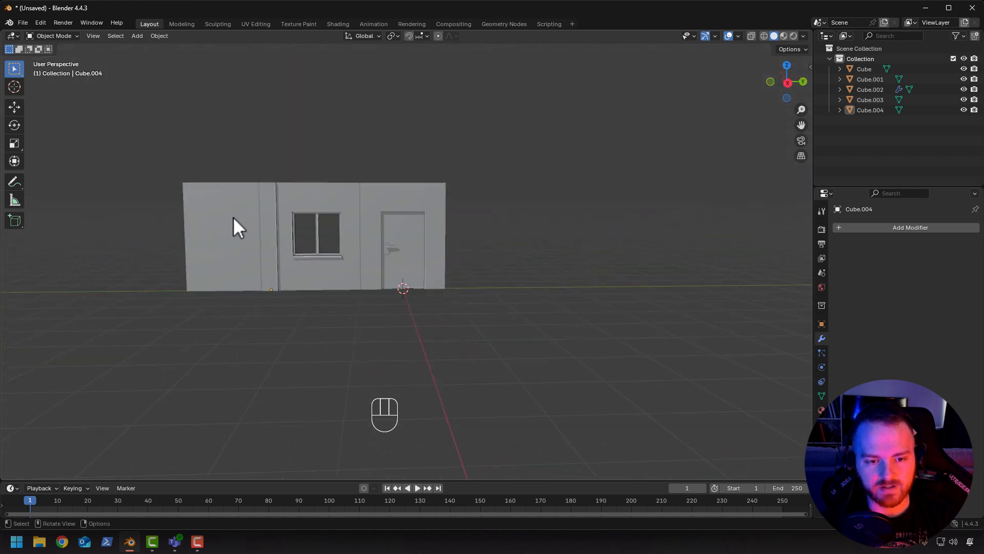
Move the column about 2.185 m along negative Y, just past the plain wall's free end.
scroll(256, 210, up, 2)
middle_drag(288, 137, 335, 249)
click(201, 186)
key(g)
key(x)
key(y)
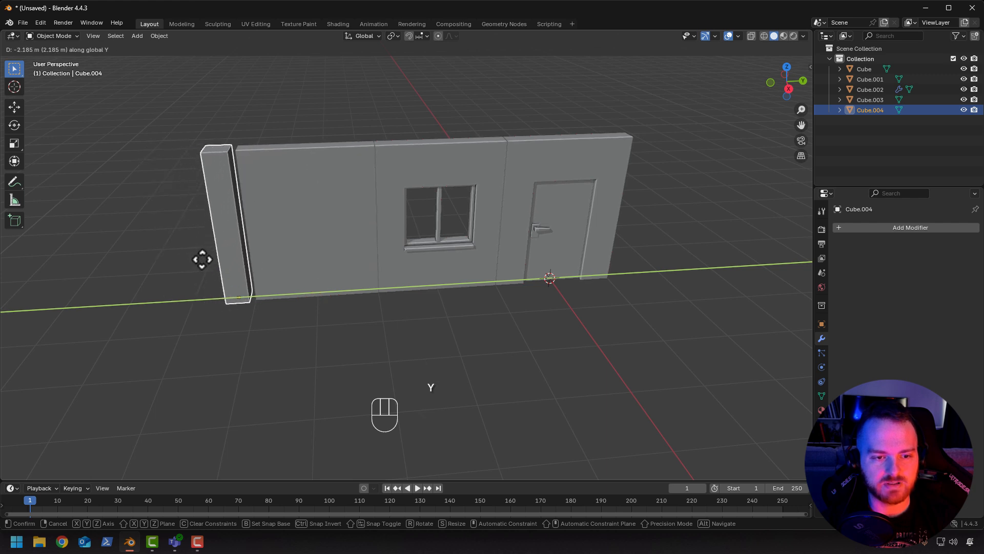
click(203, 259)
middle_drag(257, 378, 374, 334)
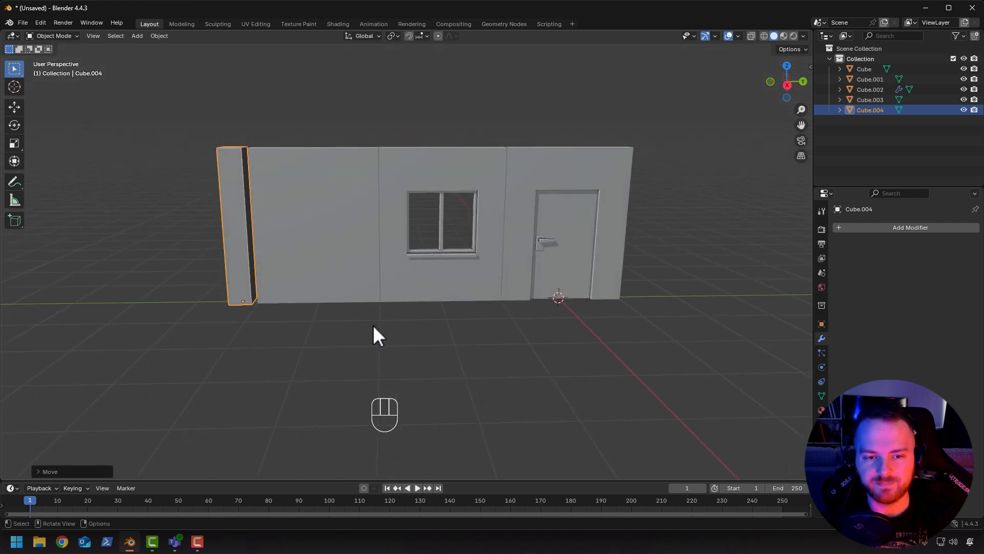
Change the Cavity type in the viewport shading options and return to Object Mode.
key(Tab)
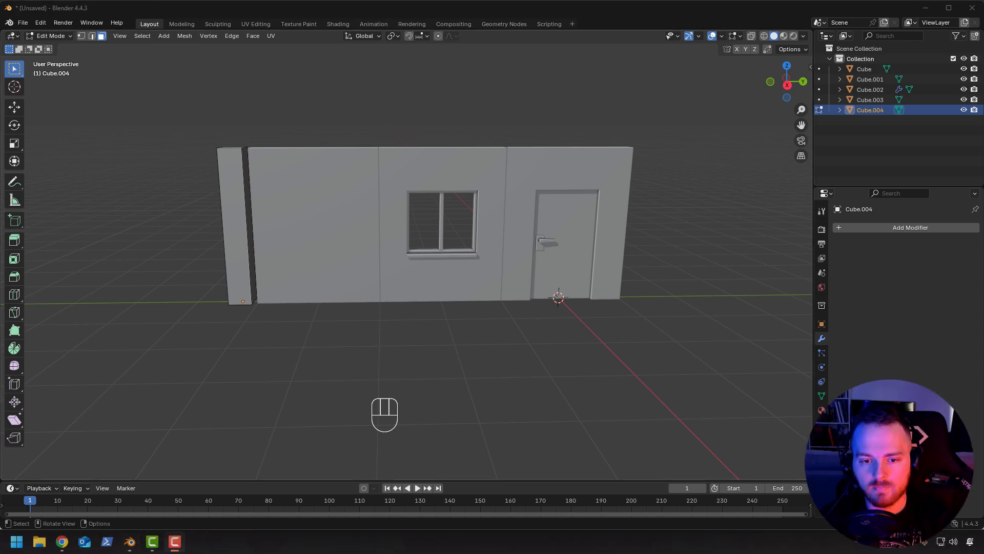
middle_drag(395, 83, 377, 105)
click(803, 36)
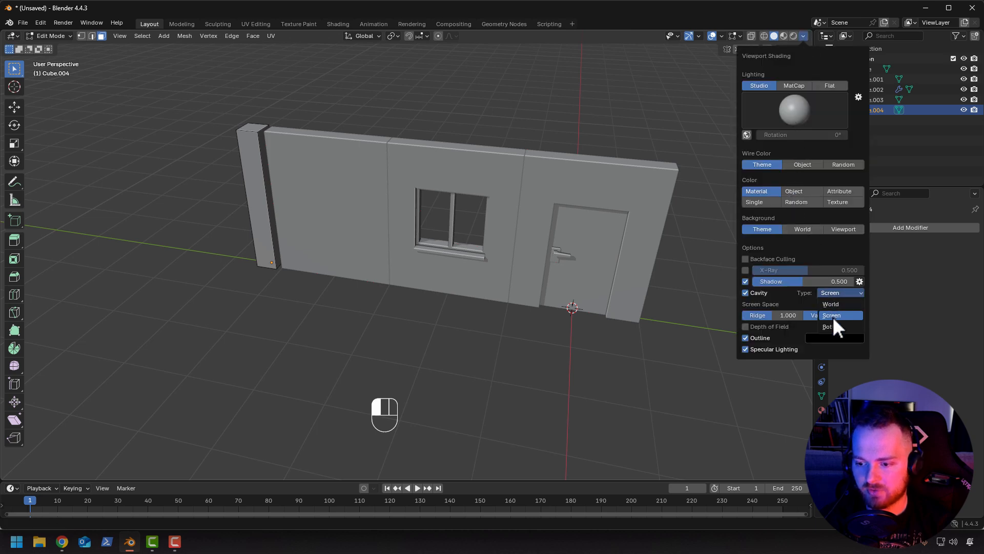
mouse_move(455, 377)
middle_down()
mouse_move(525, 343)
mouse_move(453, 354)
mouse_move(437, 378)
mouse_move(457, 365)
middle_up()
drag(272, 125, 597, 348)
key(Tab)
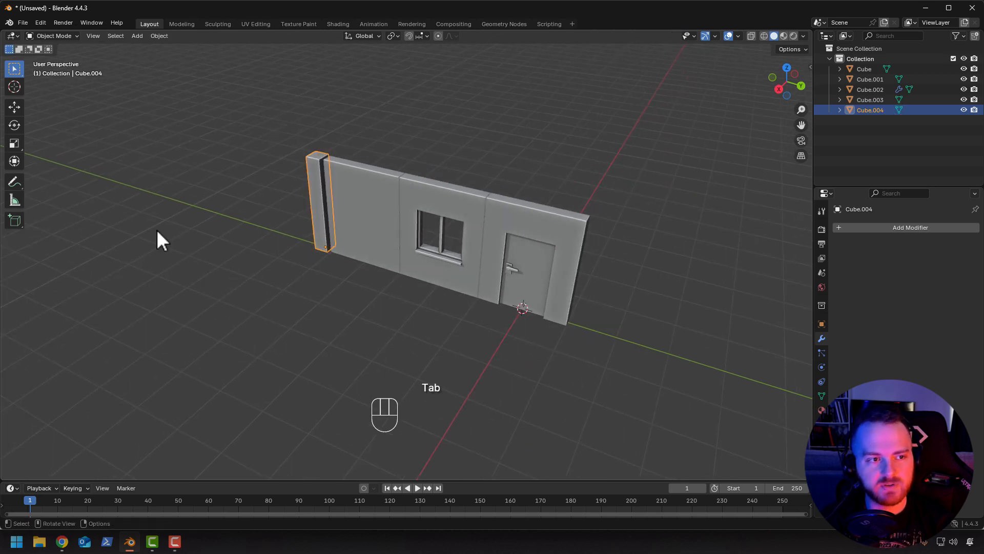
Select all the wall pieces and move them together along negative X, clear of the world origin.
drag(176, 92, 640, 335)
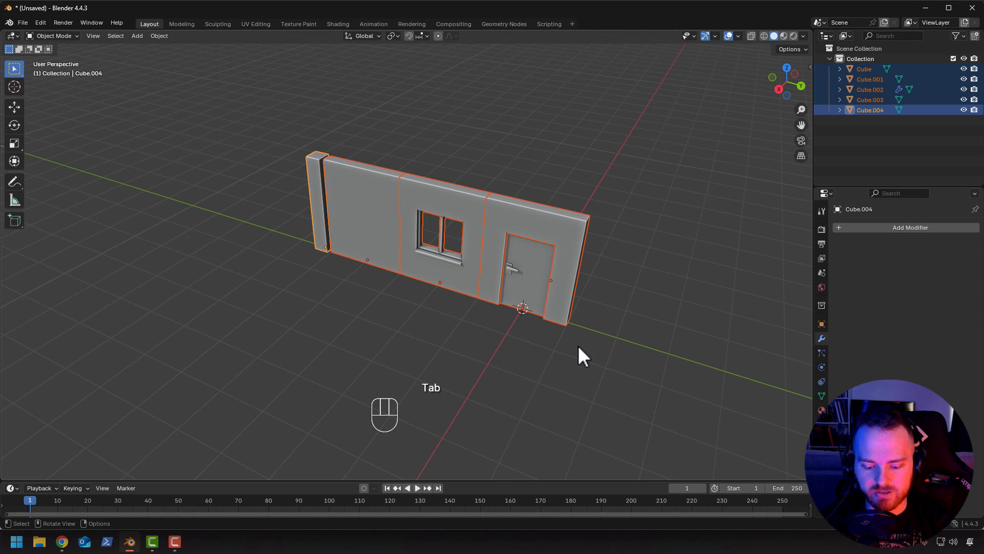
key(g)
key(y)
key(x)
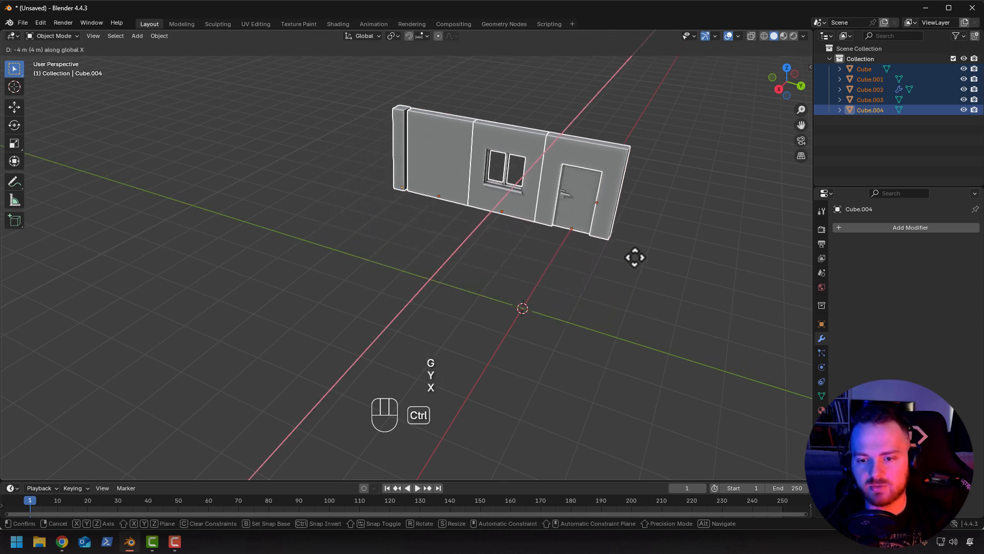
click(650, 228)
middle_drag(457, 244, 487, 262)
shift+middle_drag(465, 223, 382, 224)
middle_drag(370, 284, 364, 240)
click(356, 259)
Add a mesh cylinder with 16 vertices at the world origin for a wizard tower.
key(shift+a)
mouse_move(364, 239)
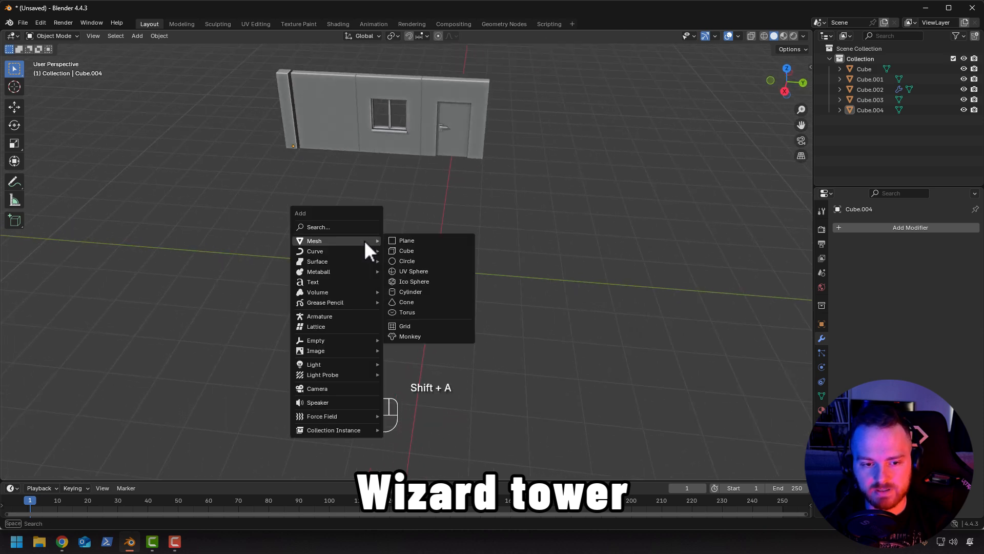
click(417, 288)
mouse_move(325, 278)
middle_down()
mouse_move(389, 249)
mouse_move(341, 280)
middle_up()
click(39, 471)
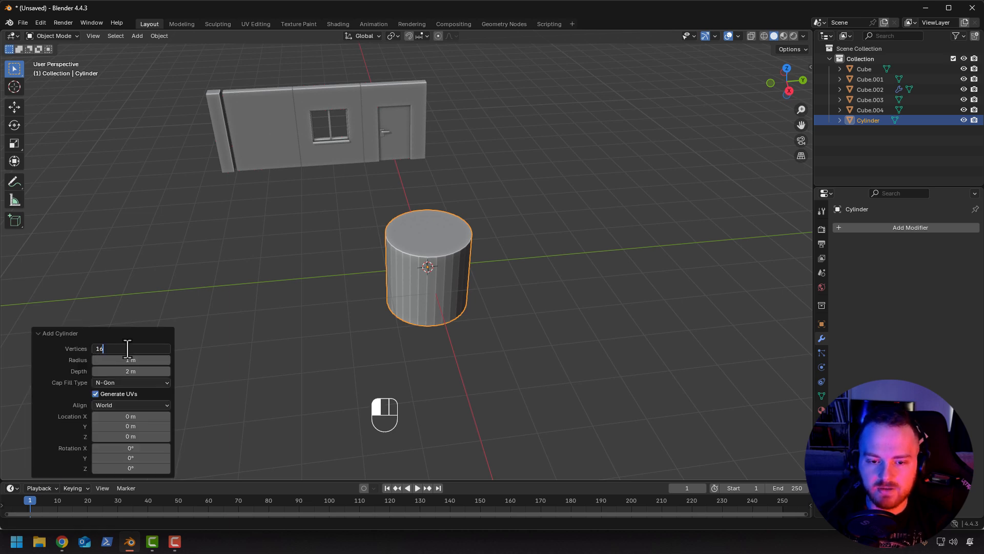
key(Return)
Raise the cylinder's mesh 1 m along Z in Edit Mode so its base sits at the object's origin.
mouse_move(326, 321)
middle_down()
mouse_move(307, 285)
mouse_move(325, 270)
mouse_move(354, 315)
mouse_move(316, 314)
mouse_move(343, 296)
mouse_move(311, 301)
mouse_move(310, 312)
middle_up()
key(Tab)
key(g)
key(z)
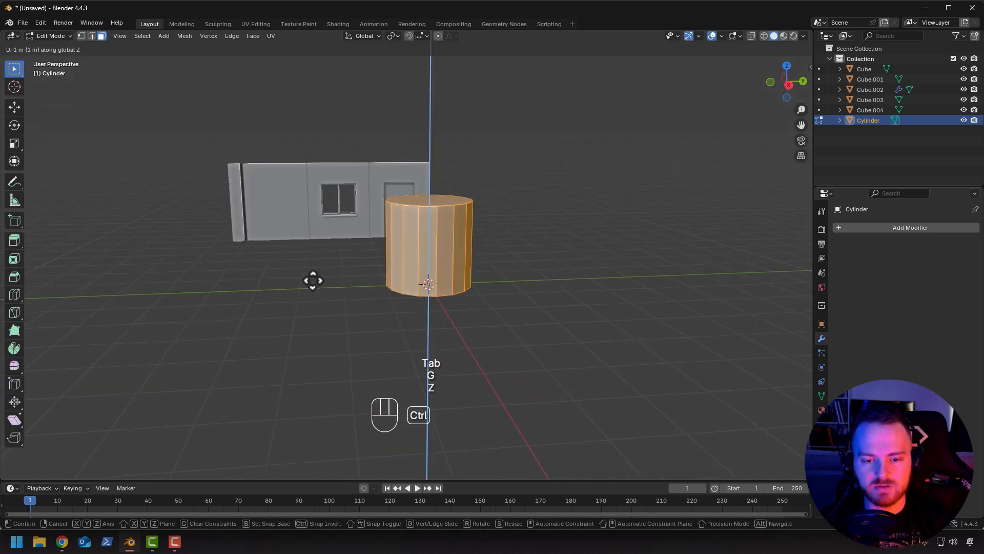
click(321, 264)
middle_drag(321, 264, 328, 287)
Lower the cylinder's top face about 1.617 m along Z to form a low base.
middle_drag(361, 316, 408, 257)
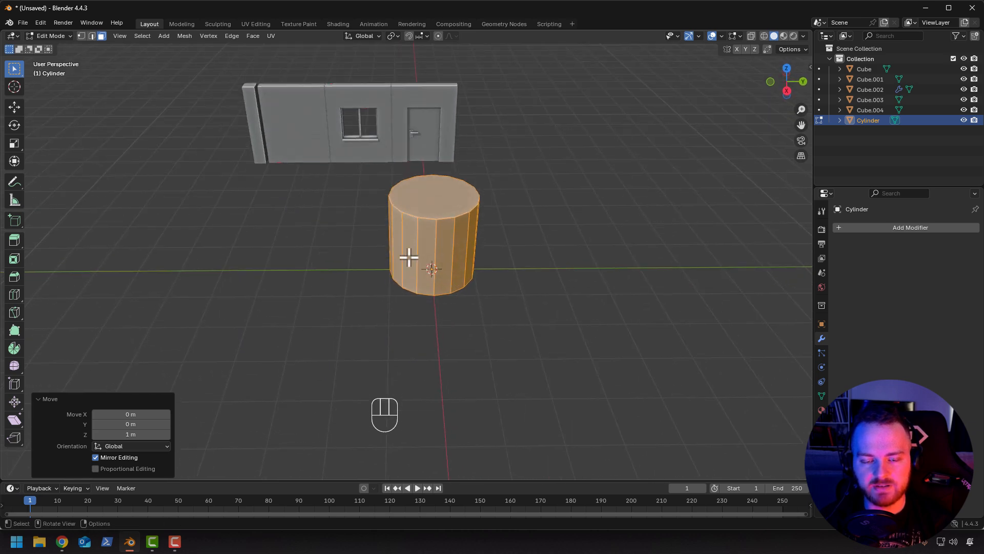
click(435, 202)
shift+middle_drag(340, 213, 312, 241)
key(g)
key(z)
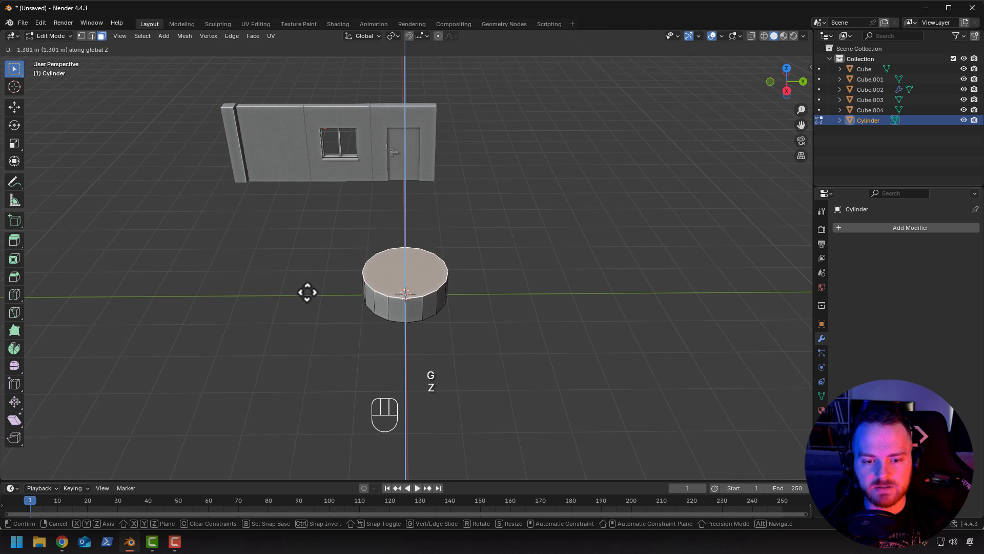
click(305, 301)
middle_drag(306, 301, 331, 259)
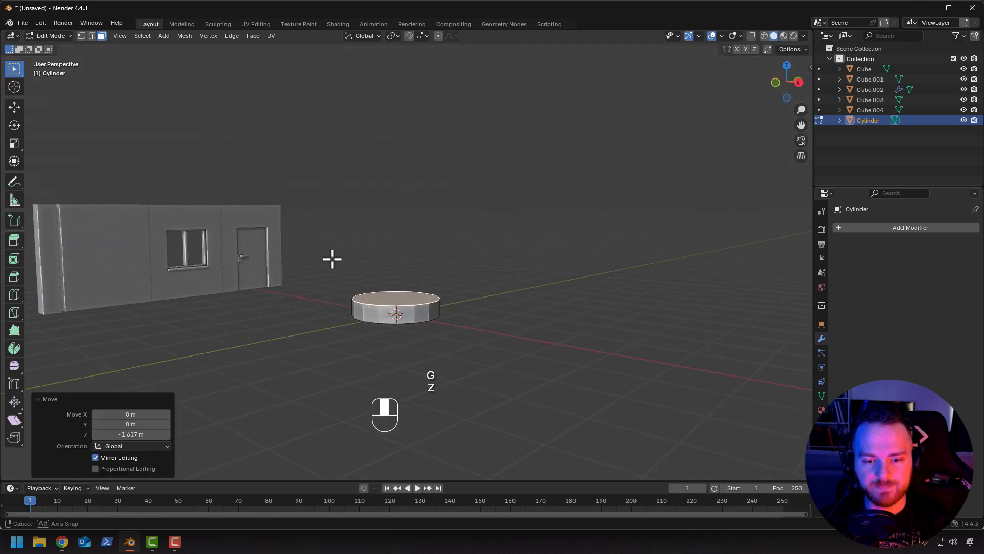
Raise the base's top face about 0.303 m along Z and inset it by about 0.195 m.
key(g)
key(z)
click(321, 318)
middle_drag(321, 318, 269, 351)
key(i)
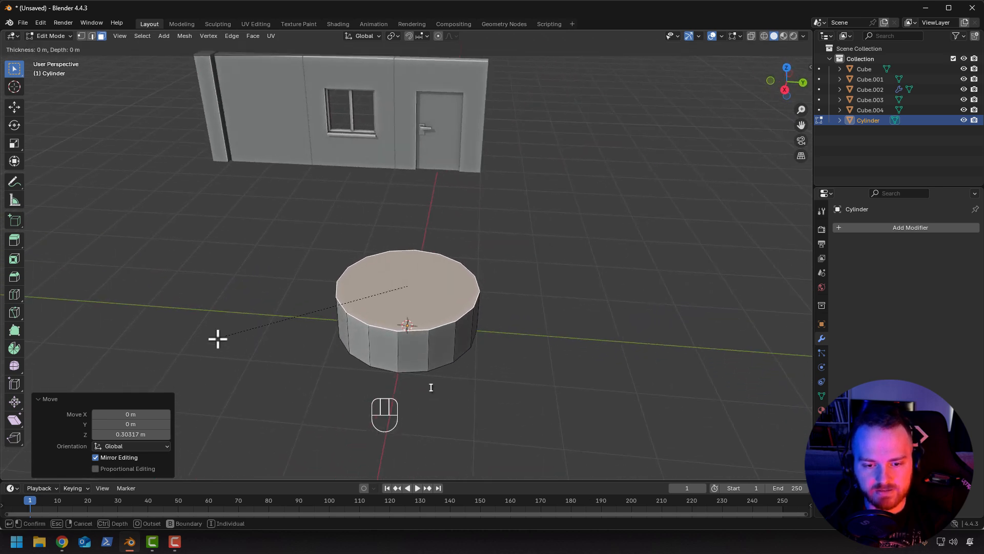
click(231, 336)
Extrude the inset top face upward about 3.275 m to form the tower's shaft.
middle_drag(233, 337, 272, 308)
shift+middle_drag(286, 264, 296, 329)
scroll(292, 359, down, 2)
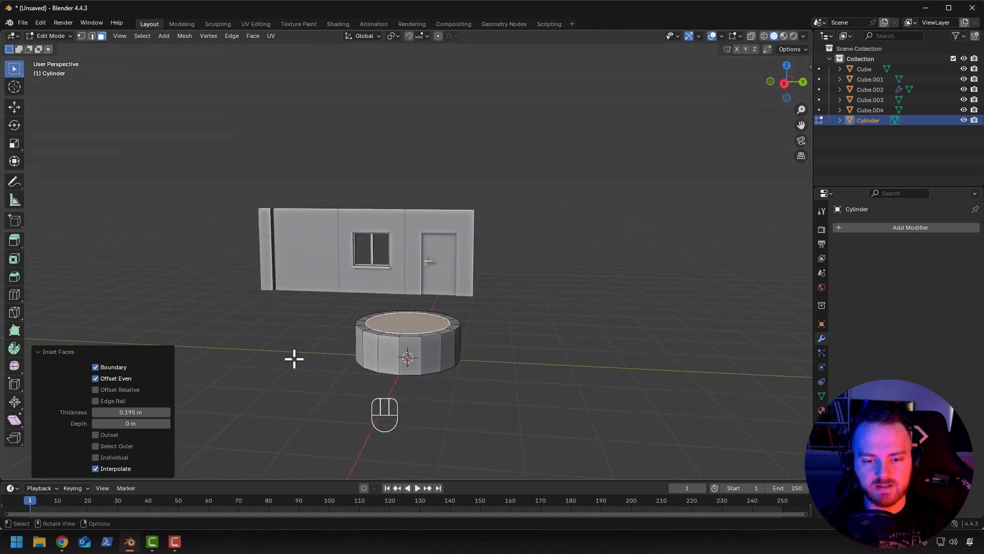
key(e)
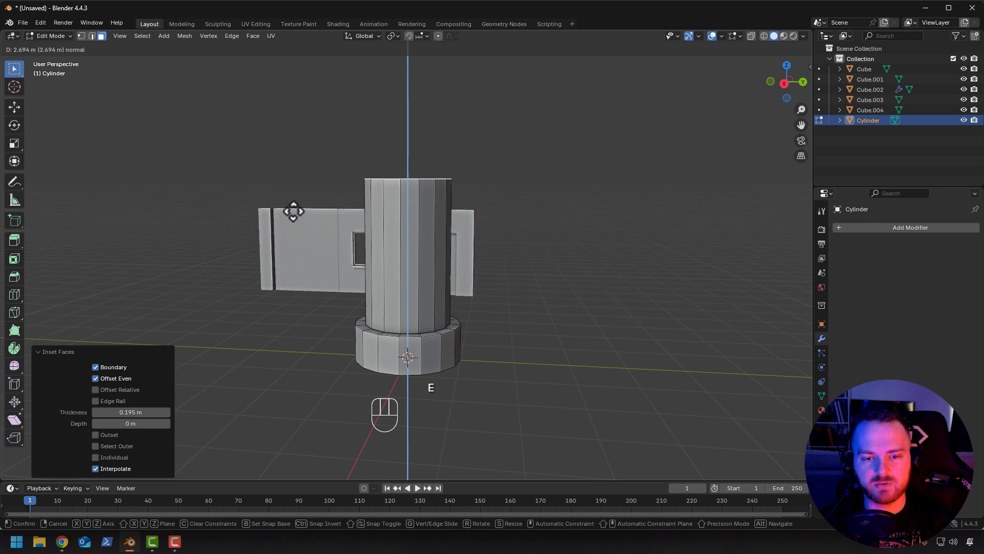
click(298, 180)
Extrude the shaft's top face a short distance further up to form a band of faces for the upper rim.
middle_drag(299, 189, 311, 198)
shift+middle_drag(312, 206, 312, 256)
key(e)
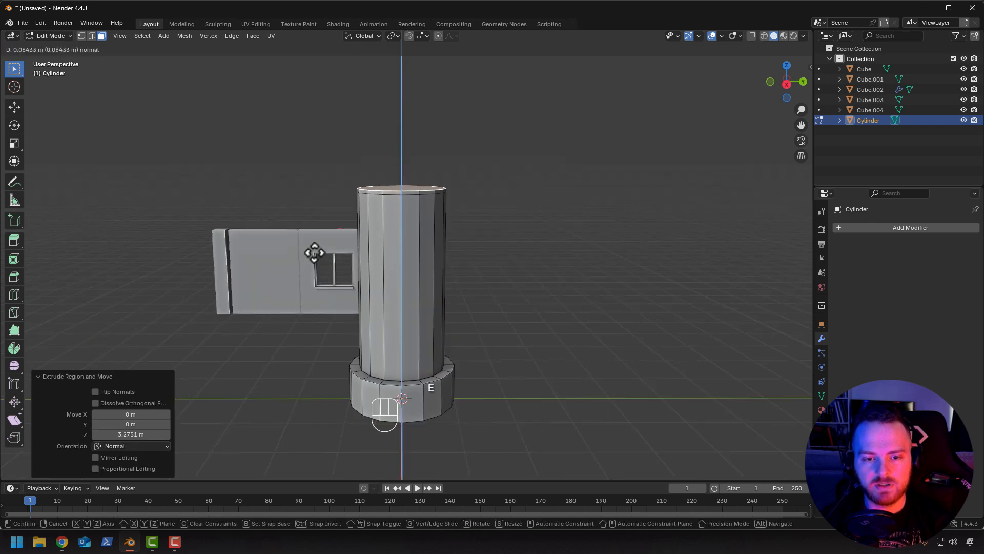
click(317, 224)
Select the ring of side faces around the top band and extrude it slightly outward along the normals.
middle_drag(318, 220, 268, 246)
alt+click(394, 184)
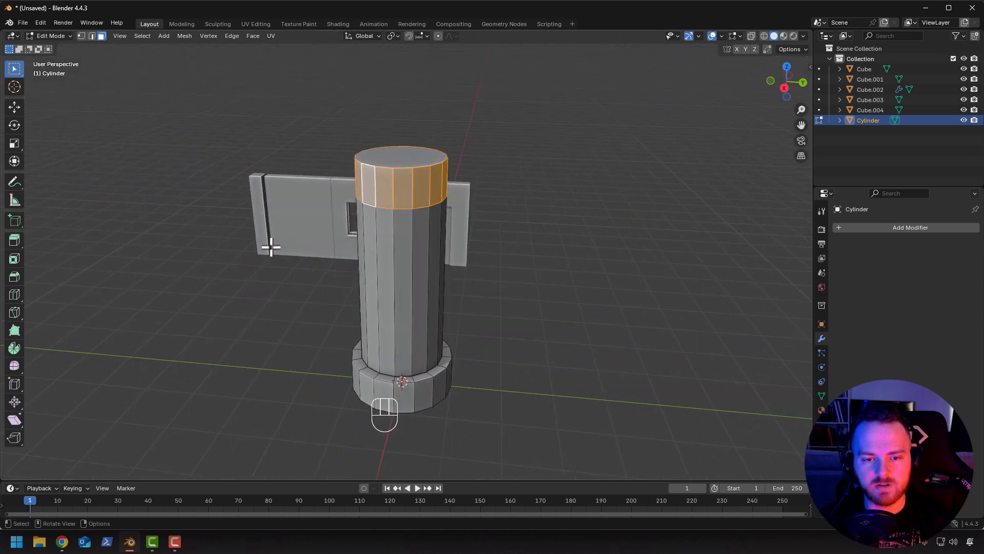
key(alt+e)
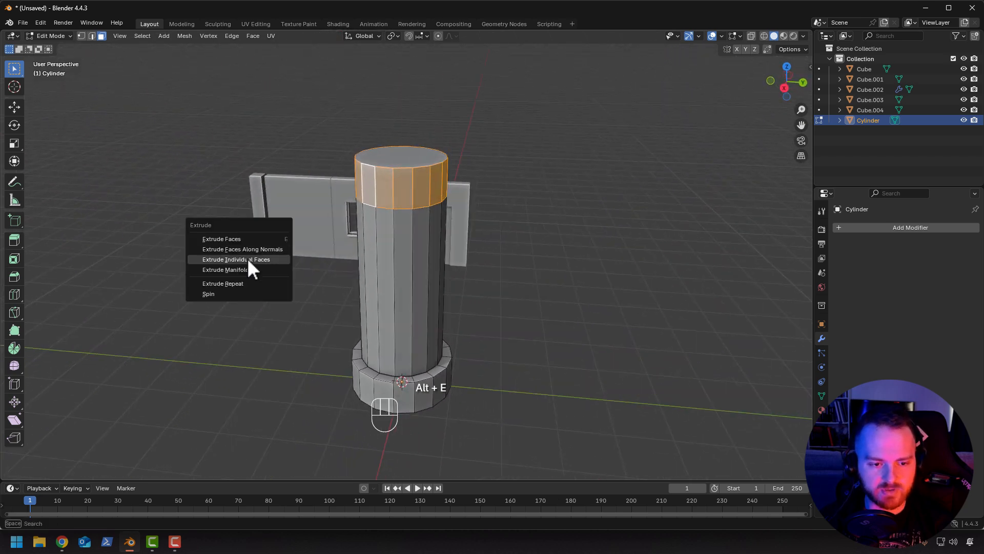
click(235, 249)
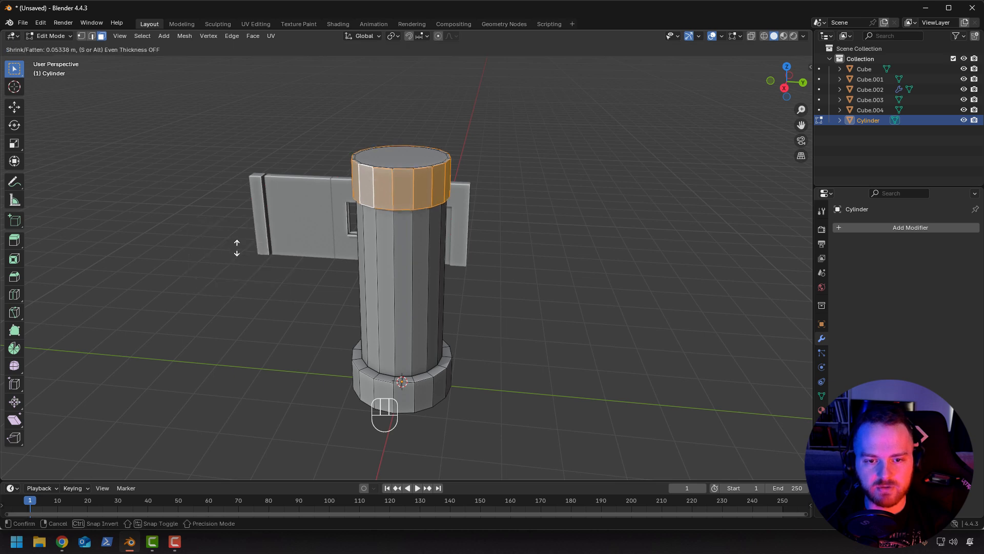
click(239, 245)
Scale the tower's inner top face to about 0.138 and raise it along Z to form a conical roof.
middle_drag(248, 272, 393, 218)
click(412, 167)
middle_drag(412, 167, 324, 196)
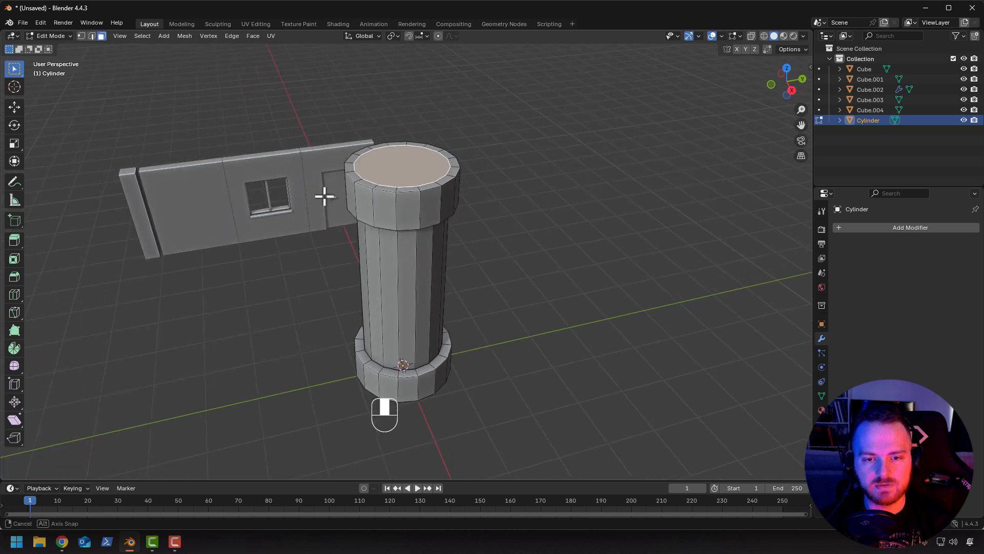
middle_drag(383, 175, 367, 197)
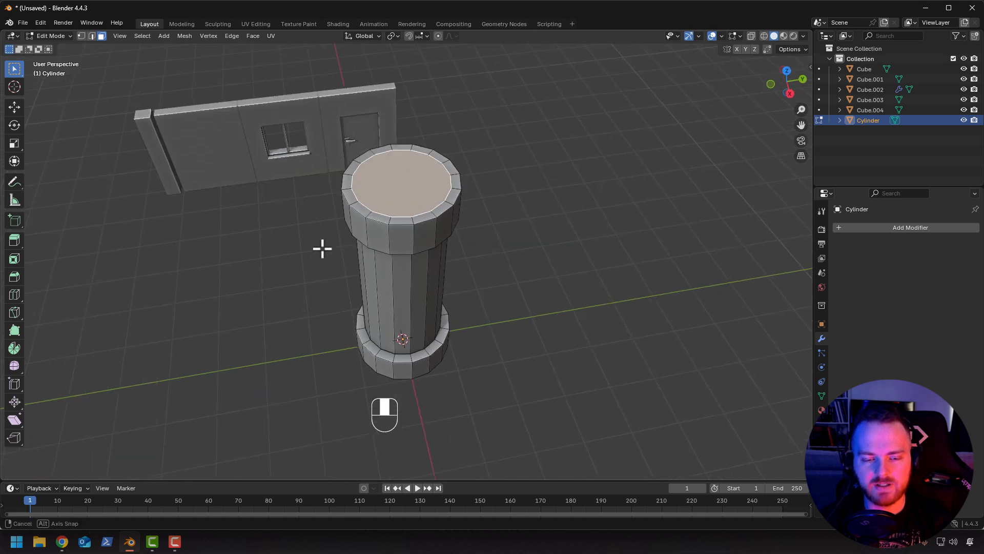
middle_drag(323, 249, 267, 233)
key(s)
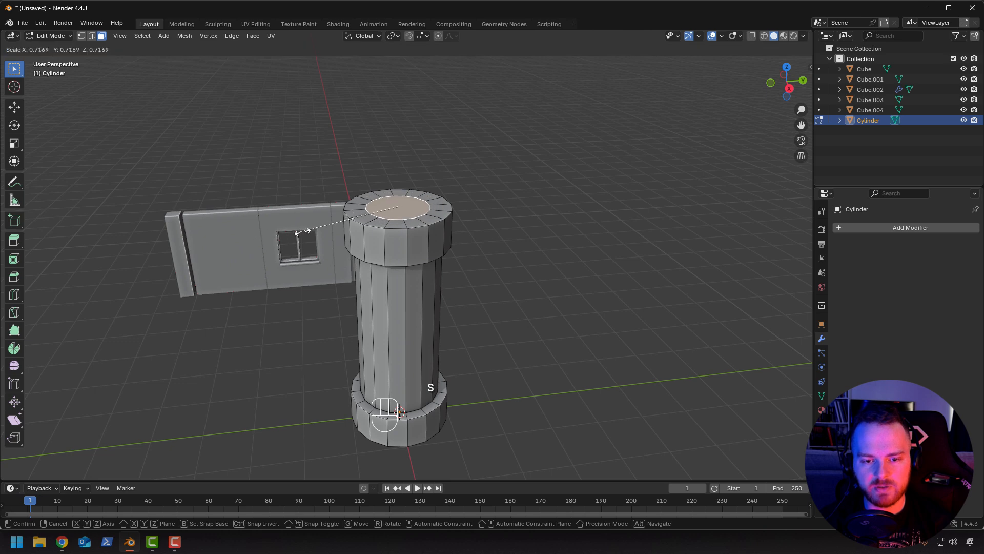
click(384, 213)
key(g)
key(z)
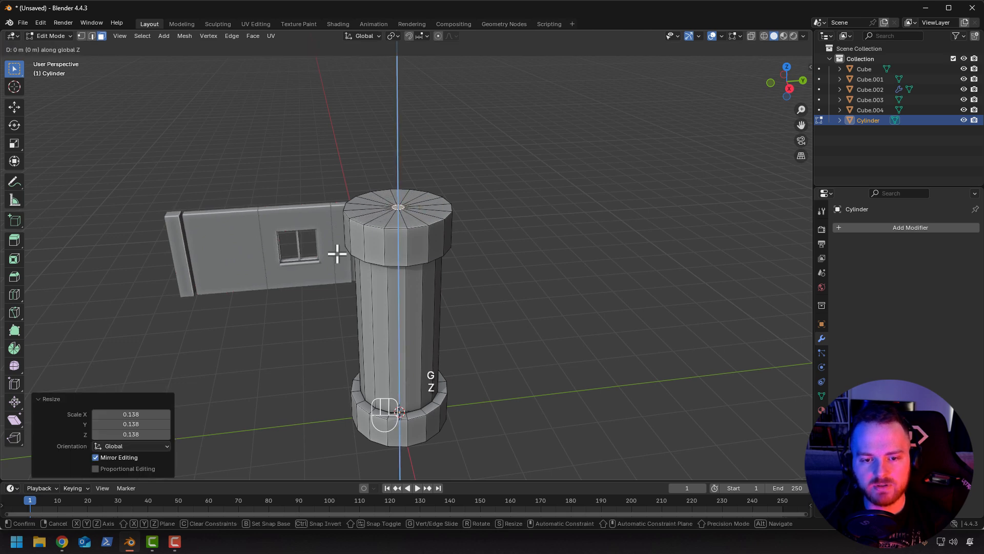
click(347, 173)
Duplicate the ring of cone faces in place and raise the copy about 0.282 m along Z.
middle_drag(408, 224, 327, 252)
alt+click(401, 194)
key(shift+d)
right_click(300, 243)
middle_drag(346, 148, 350, 187)
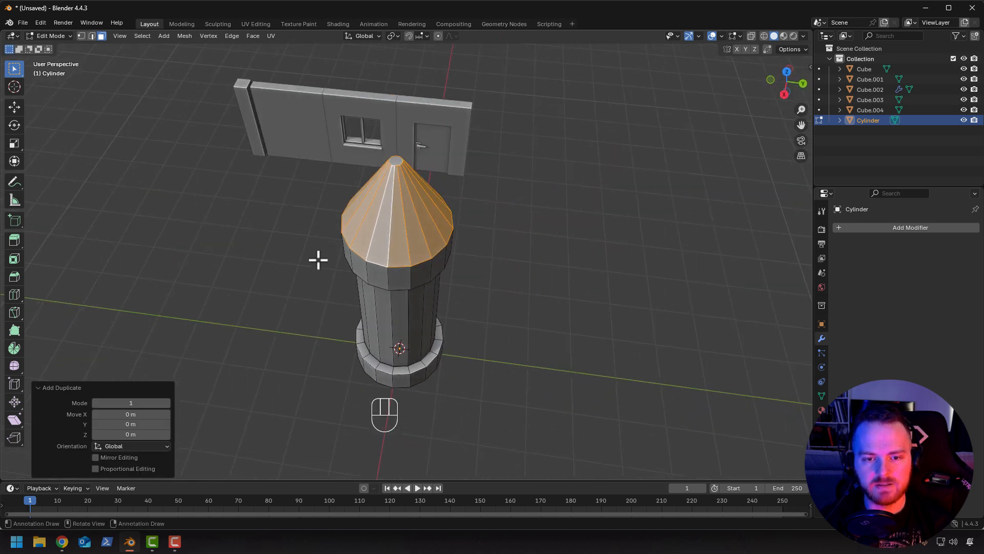
key(g)
key(z)
click(351, 254)
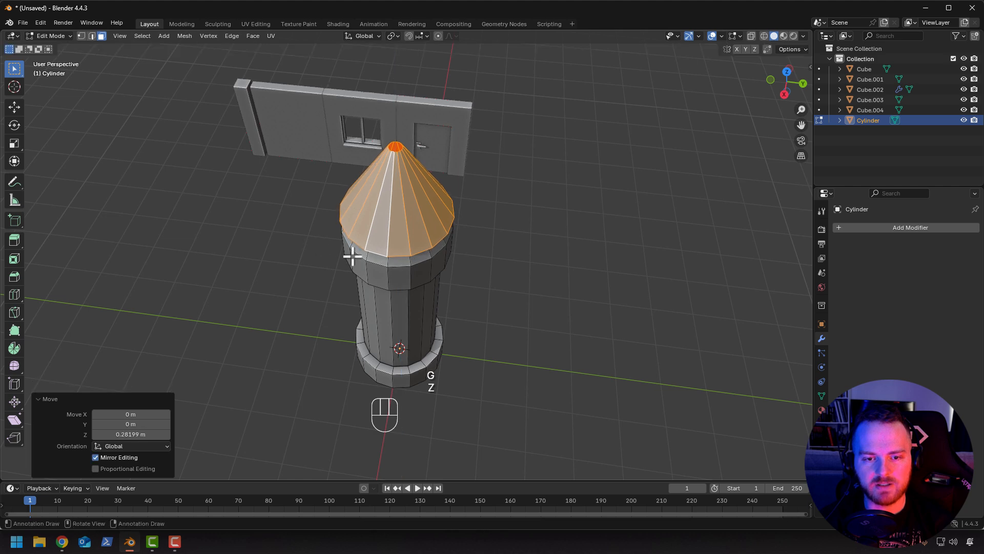
Separate the duplicated cone faces from the tower into their own object.
middle_drag(352, 255, 395, 161)
key(p)
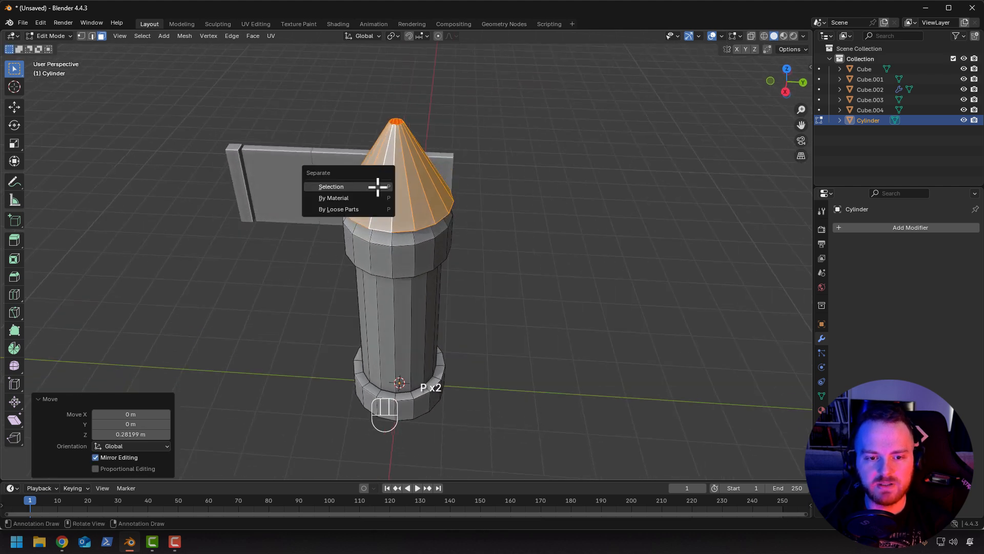
click(352, 186)
middle_drag(279, 237, 286, 226)
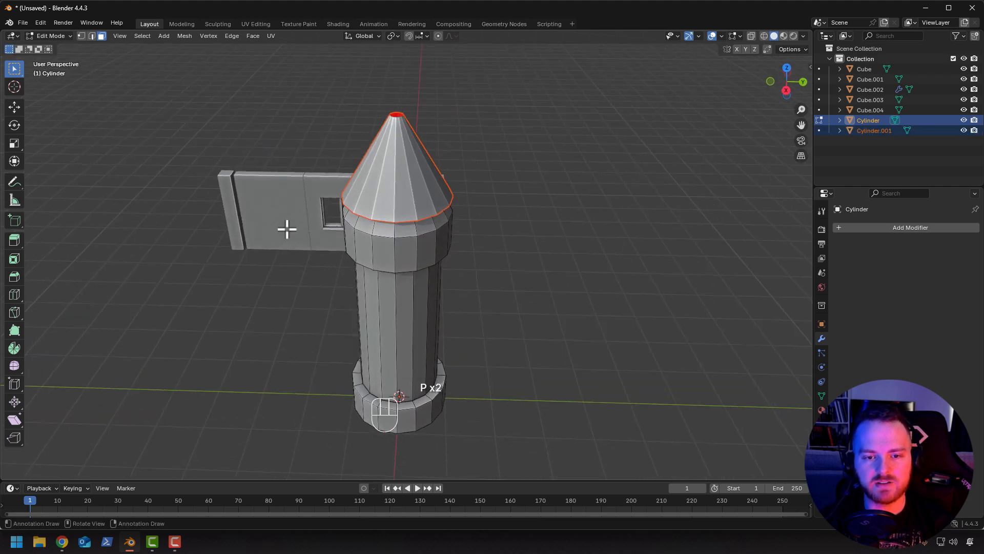
Add a Solidify modifier to the separated roof cone and set its thickness to 0.08 m.
key(Tab)
click(400, 176)
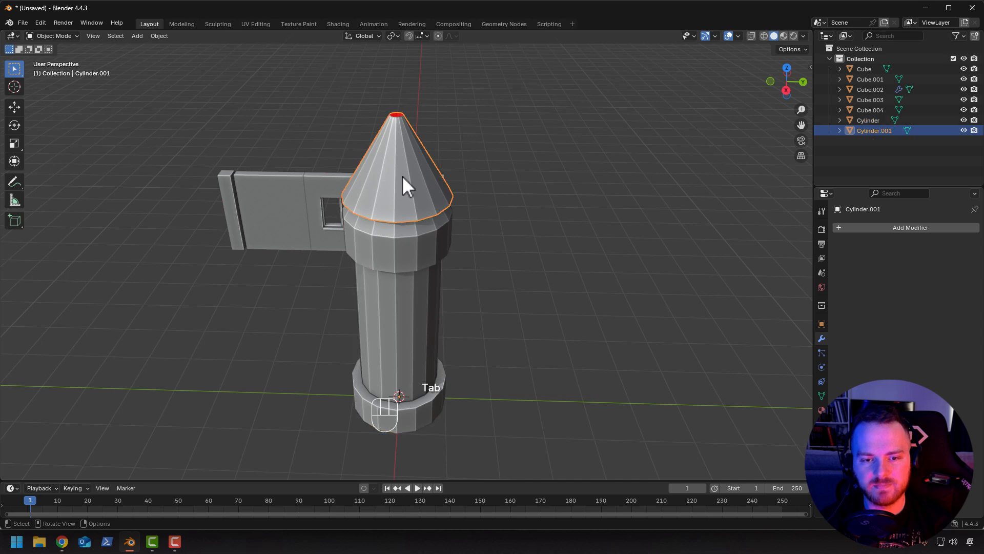
click(854, 227)
click(833, 226)
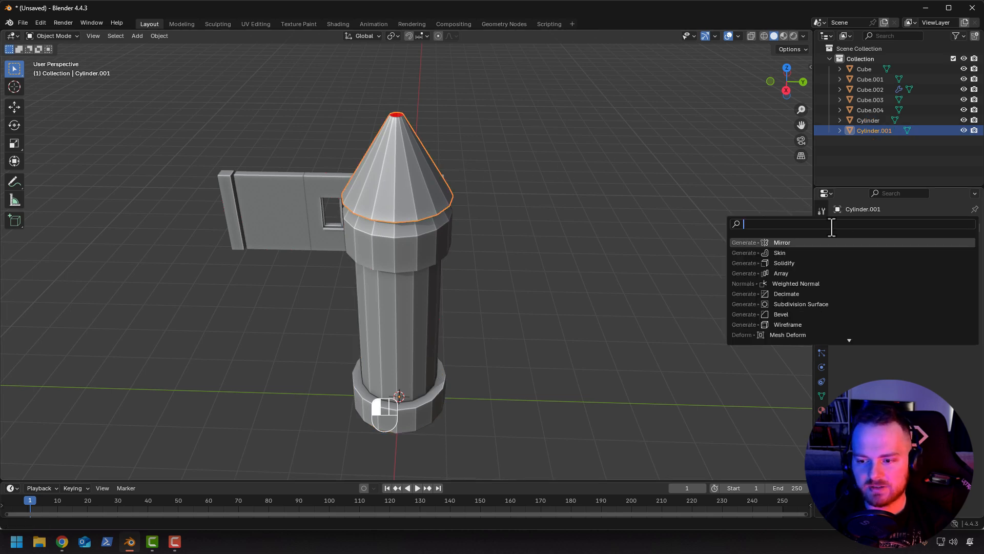
click(785, 262)
middle_drag(640, 264, 501, 183)
scroll(447, 155, up, 2)
shift+middle_drag(447, 155, 521, 310)
scroll(496, 288, up, 2)
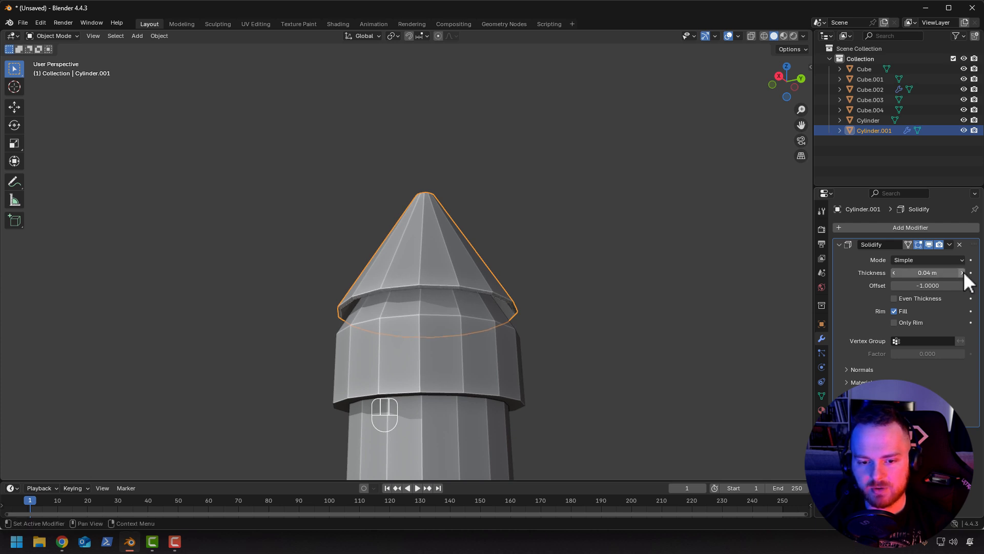
drag(963, 271, 980, 272)
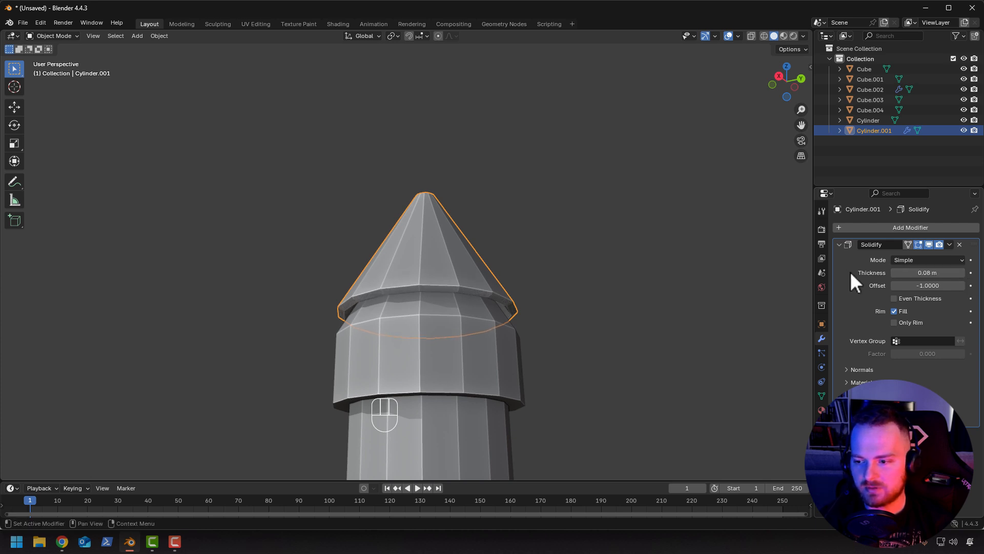
middle_drag(662, 290, 652, 333)
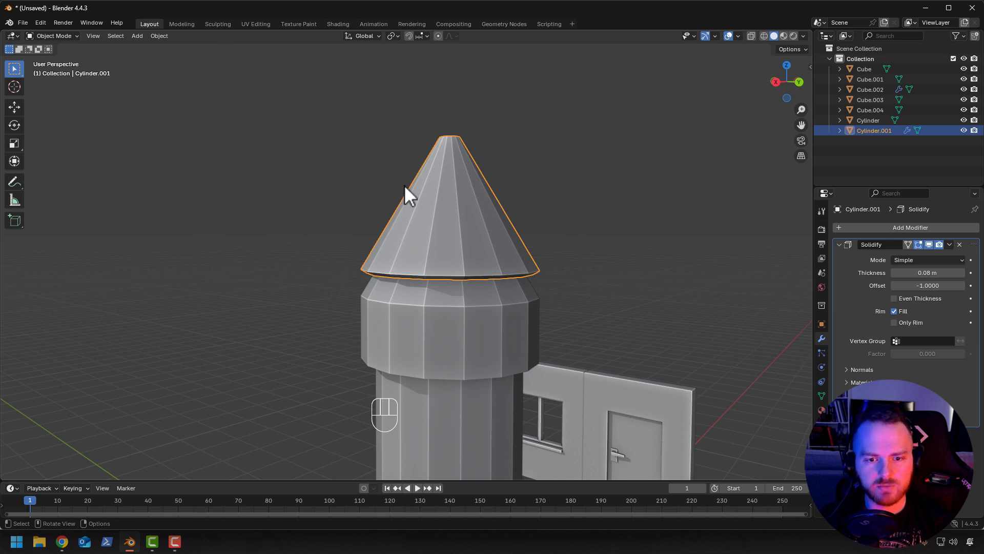
Flip the normals of all the roof cone's faces.
key(Tab)
key(a)
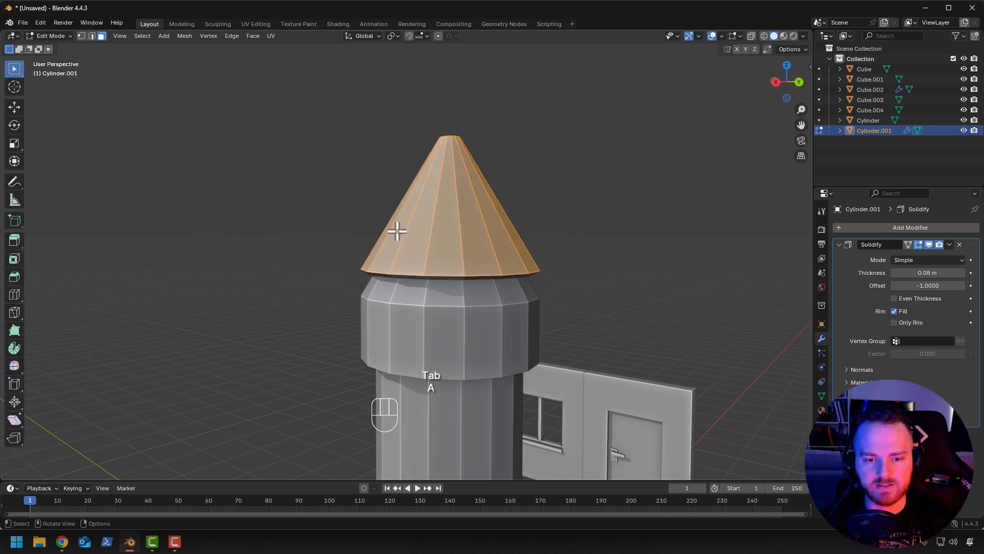
click(184, 36)
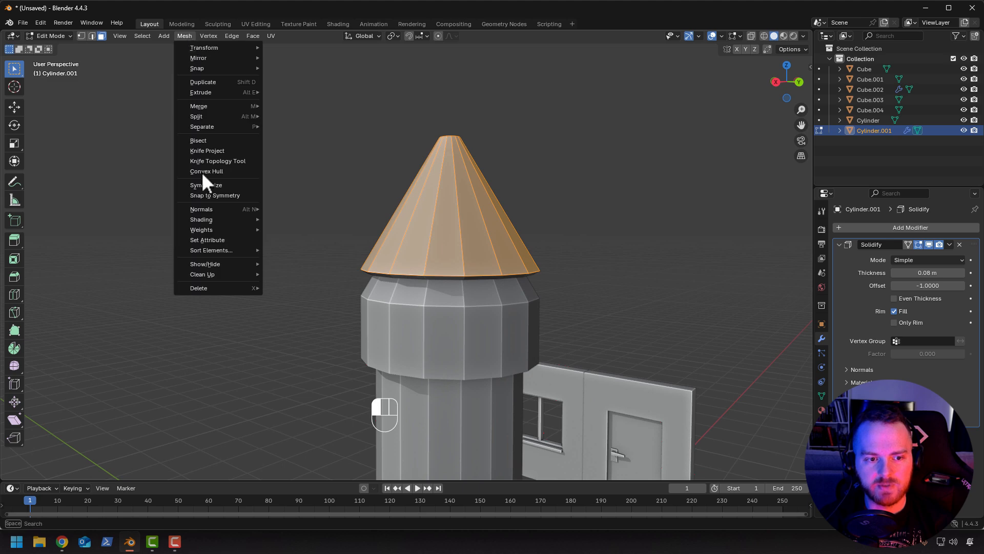
mouse_move(205, 211)
click(272, 210)
mouse_move(327, 290)
middle_down()
mouse_move(336, 222)
mouse_move(366, 265)
mouse_move(352, 301)
mouse_move(305, 305)
mouse_move(336, 275)
middle_up()
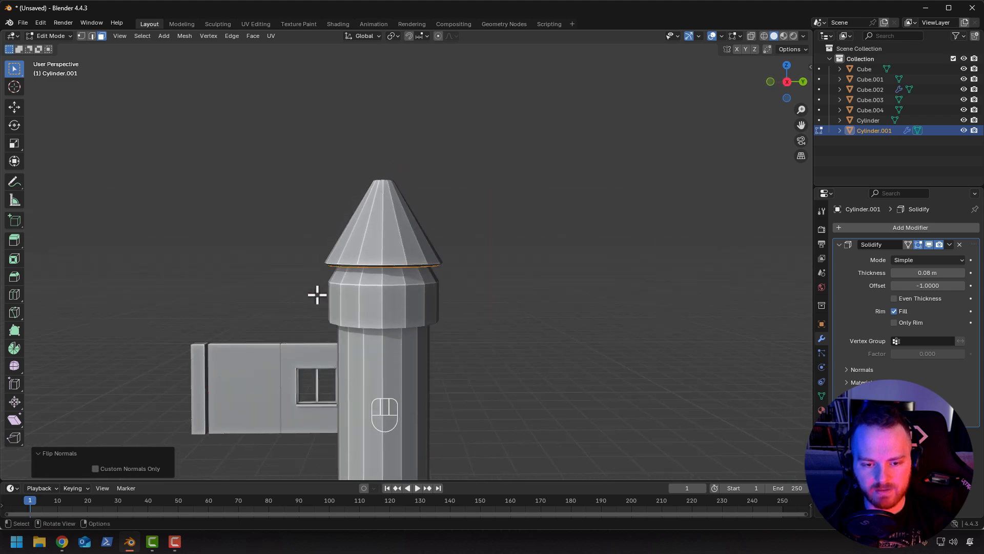
key(Tab)
key(Tab)
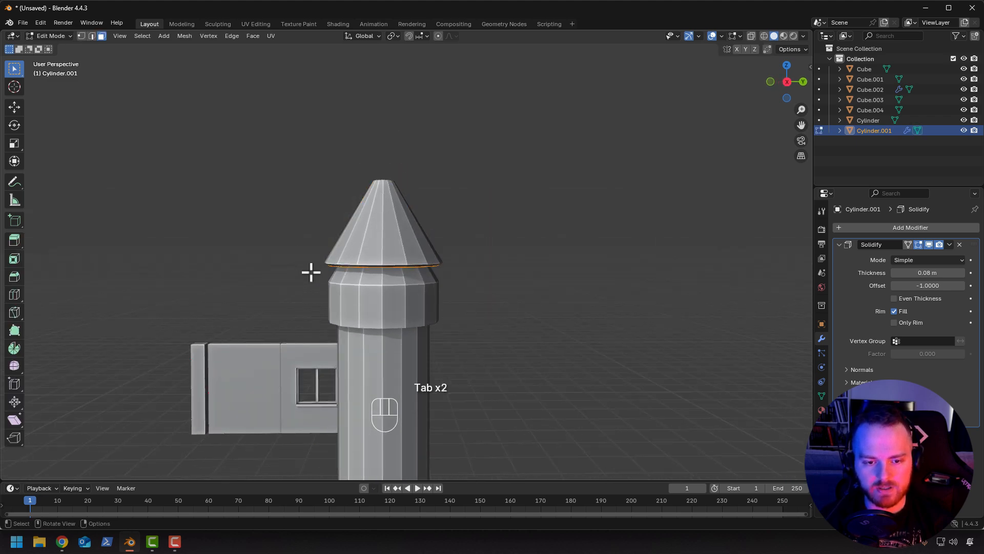
Enlarge the roof cone so it overhangs the tower's top band and lower it along Z onto the tower.
key(s)
middle_drag(300, 299, 456, 311)
key(g)
key(z)
click(275, 257)
key(Tab)
Cut two evenly spaced edge loops around the tower shaft and scale them to about 0.933 to narrow its middle.
shift+middle_drag(442, 260, 450, 293)
scroll(450, 292, up, 1)
shift+middle_drag(392, 350, 368, 268)
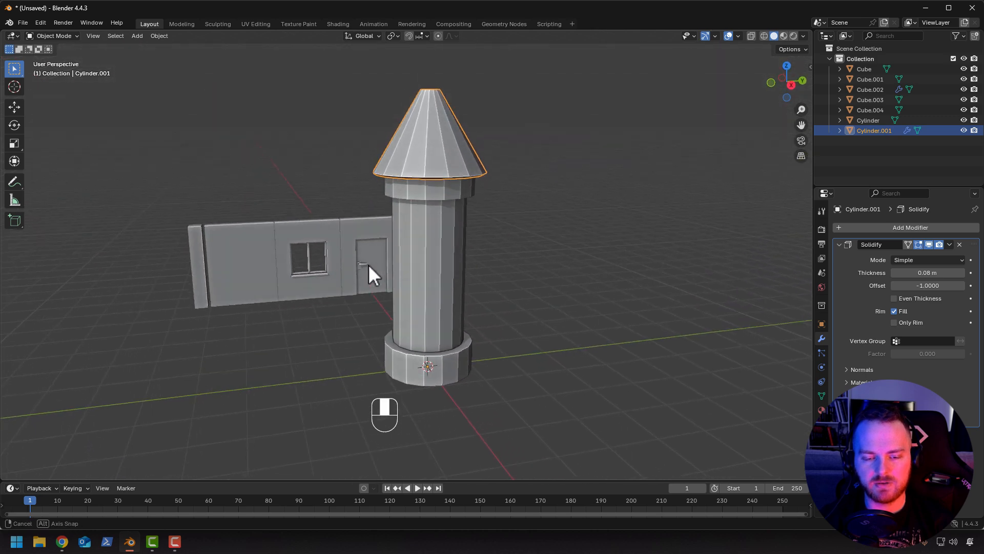
click(428, 285)
middle_drag(429, 285, 335, 311)
key(Tab)
key(ctrl+r)
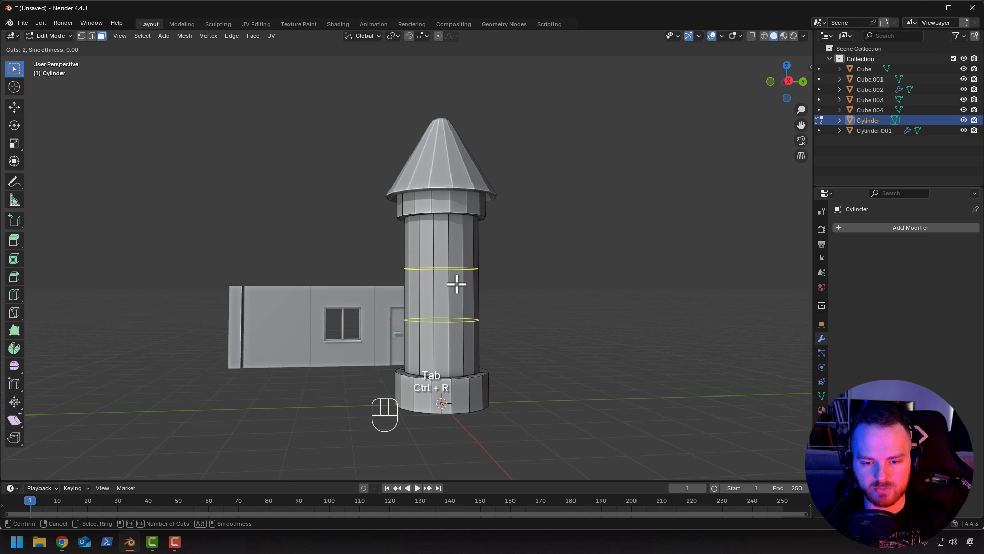
click(456, 283)
right_click(456, 284)
key(s)
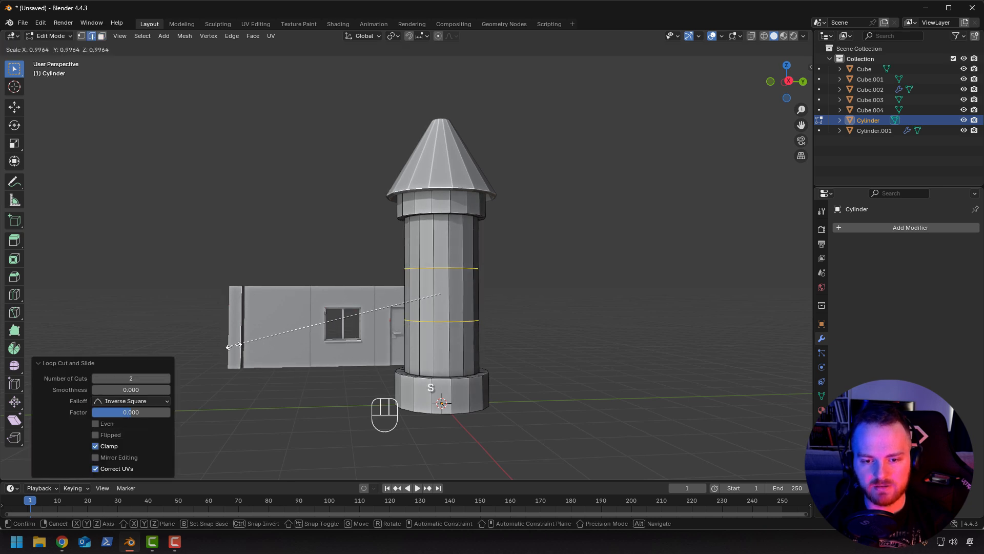
click(244, 343)
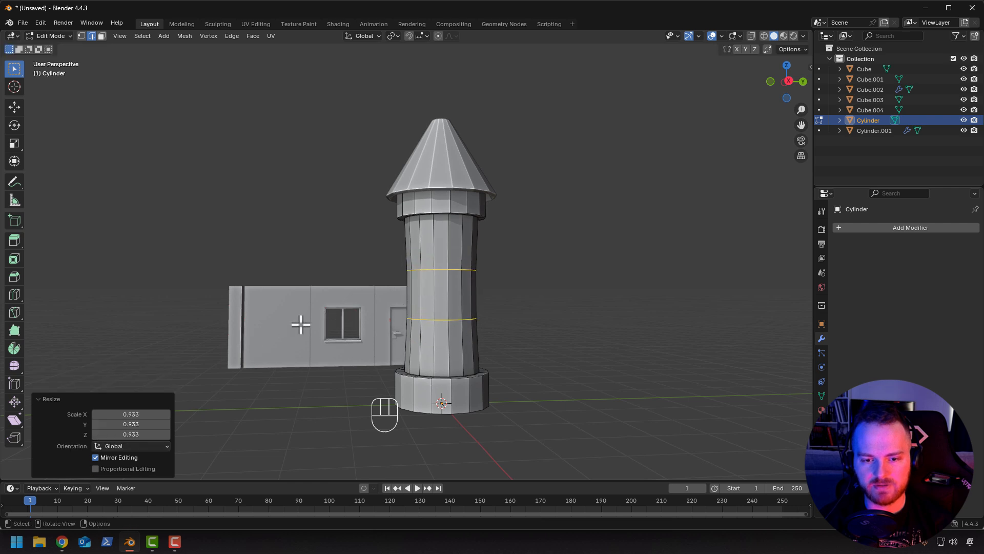
Try to bend the tower by rotating the two middle loops 4.72° about X and shifting them along Y and Z.
middle_drag(302, 323, 288, 323)
key(r)
key(z)
key(x)
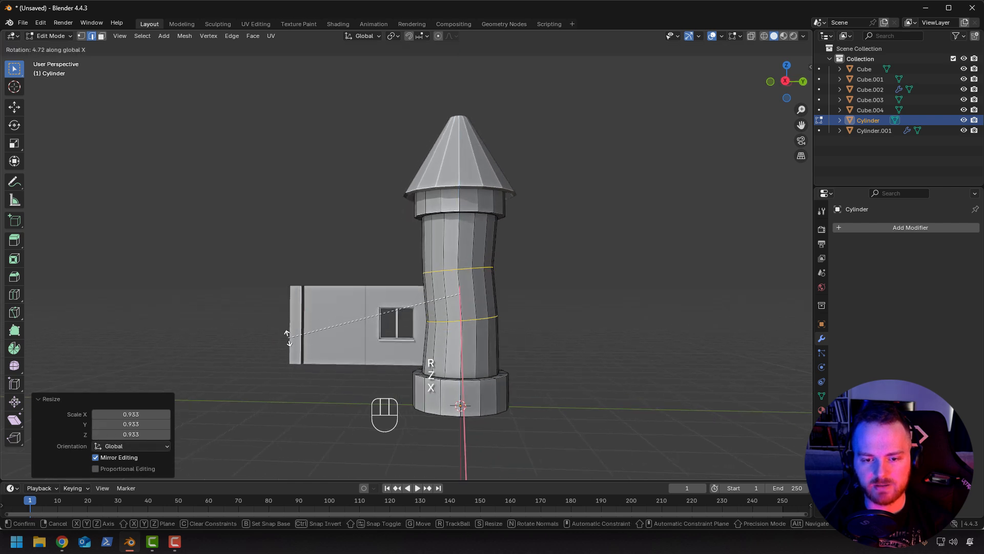
click(290, 336)
key(g)
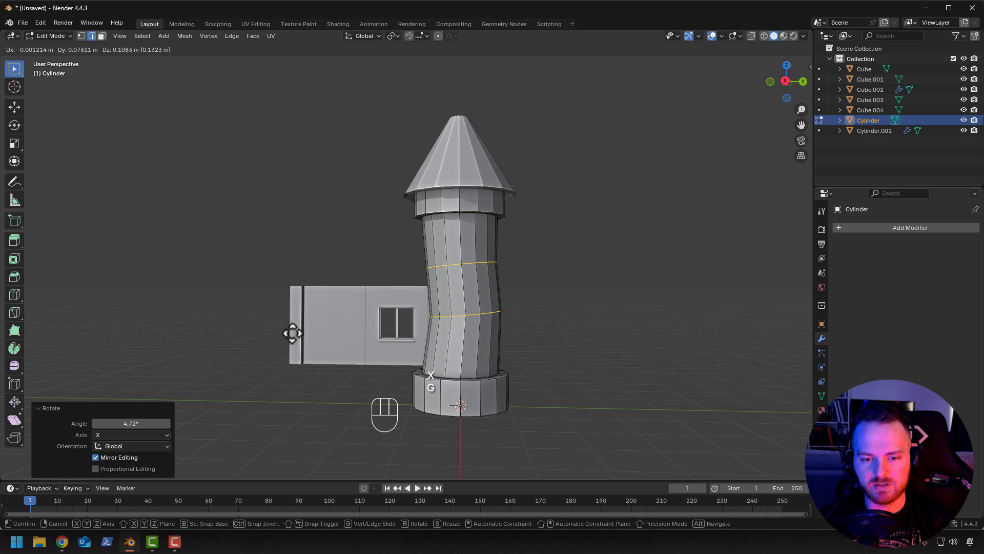
key(x)
key(y)
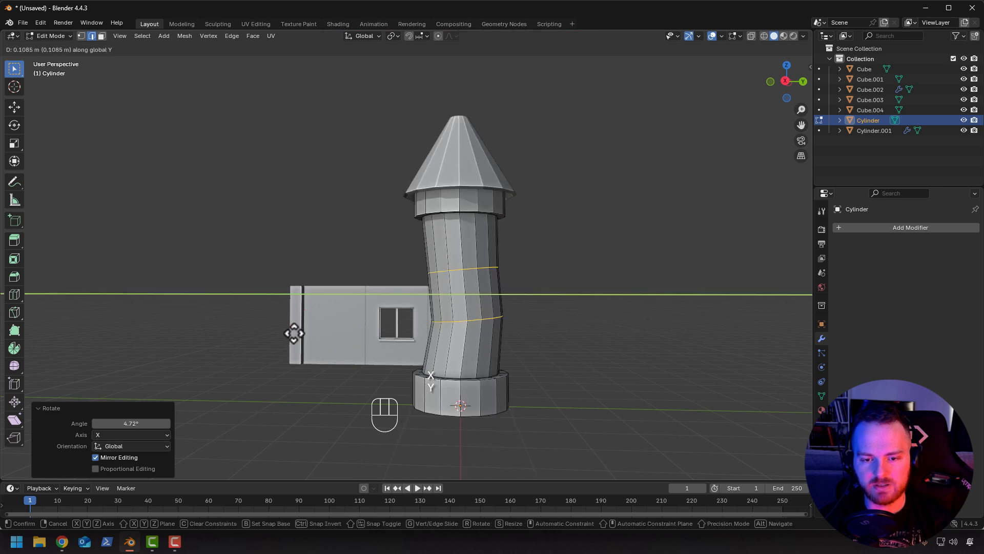
click(294, 333)
key(g)
key(z)
click(294, 328)
middle_drag(260, 274, 314, 309)
key(Tab)
middle_drag(324, 366, 276, 365)
Undo the rotation and shifts of the tower's two middle loops and leave mesh editing.
key(ctrl+z)
key(ctrl+z)
key(ctrl+z)
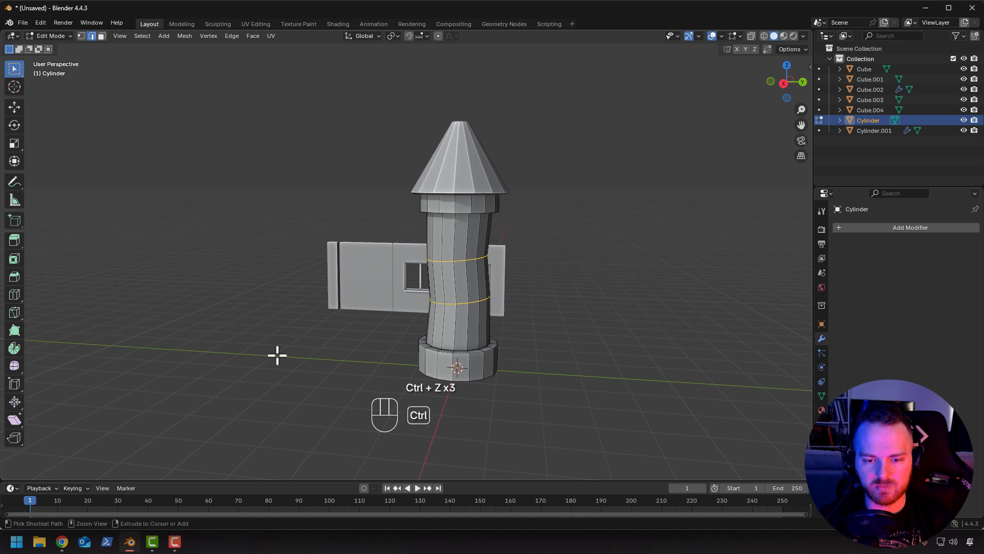
middle_drag(265, 354, 391, 321)
key(Tab)
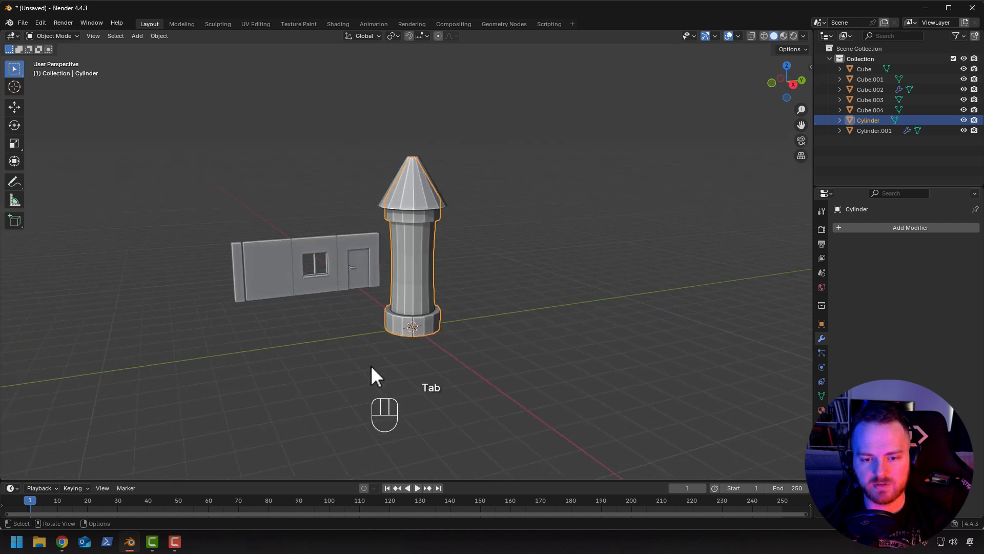
middle_drag(370, 364, 327, 360)
scroll(407, 335, up, 2)
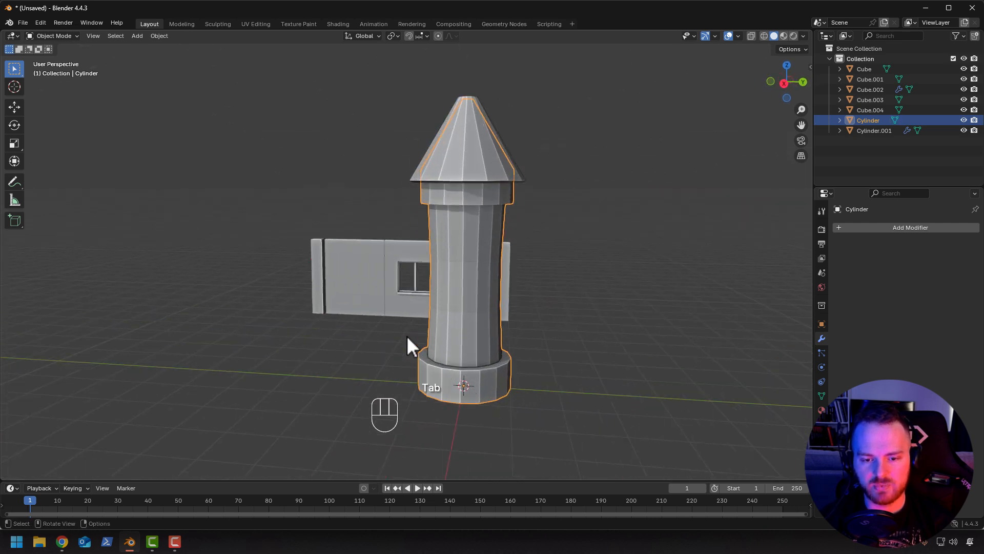
Add a 2 m cube inside the tower's mesh.
key(Tab)
mouse_move(393, 343)
middle_down()
mouse_move(463, 336)
mouse_move(384, 340)
mouse_move(378, 362)
mouse_move(402, 347)
mouse_move(363, 318)
mouse_move(376, 341)
middle_up()
scroll(436, 329, up, 1)
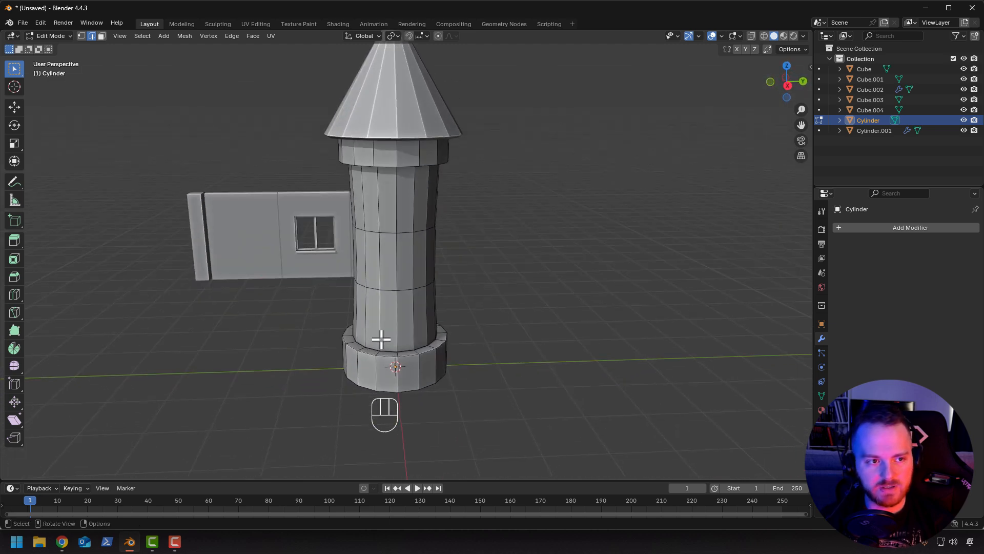
key(a)
key(shift+a)
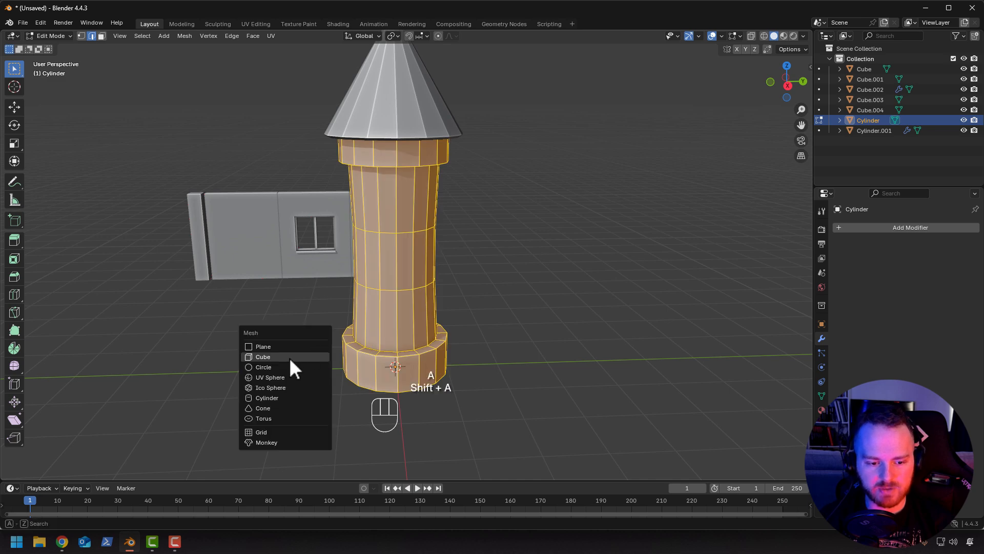
click(289, 357)
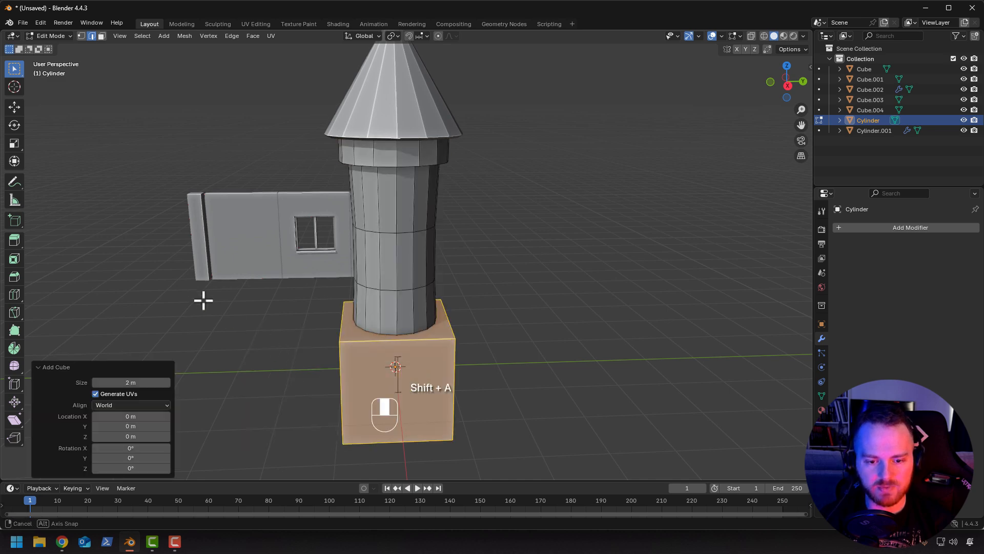
Move the cube along X by about 0.35 m and another 0.52 m, and raise it about 2.53 m along Z.
middle_drag(202, 299, 305, 323)
key(g)
key(x)
click(248, 333)
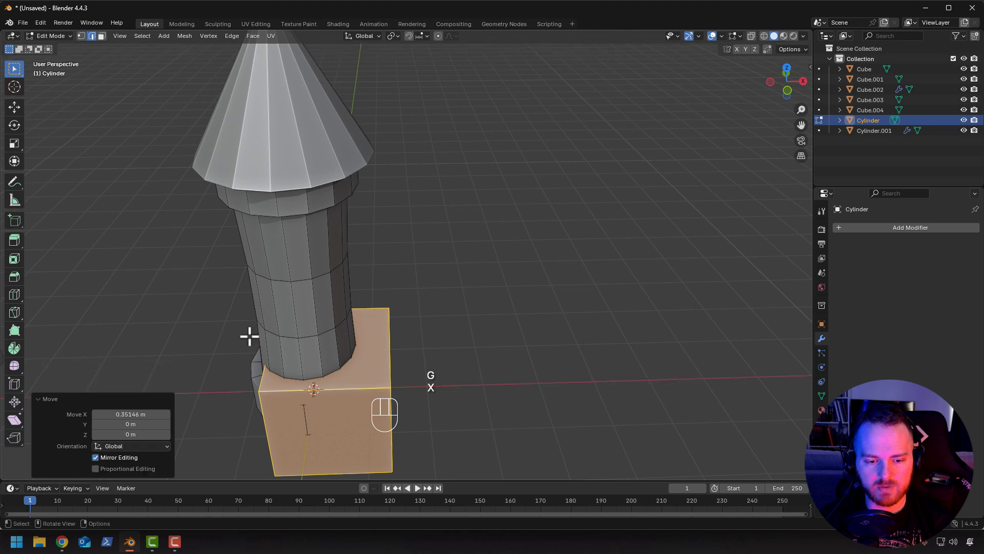
key(g)
key(x)
click(245, 341)
key(g)
key(z)
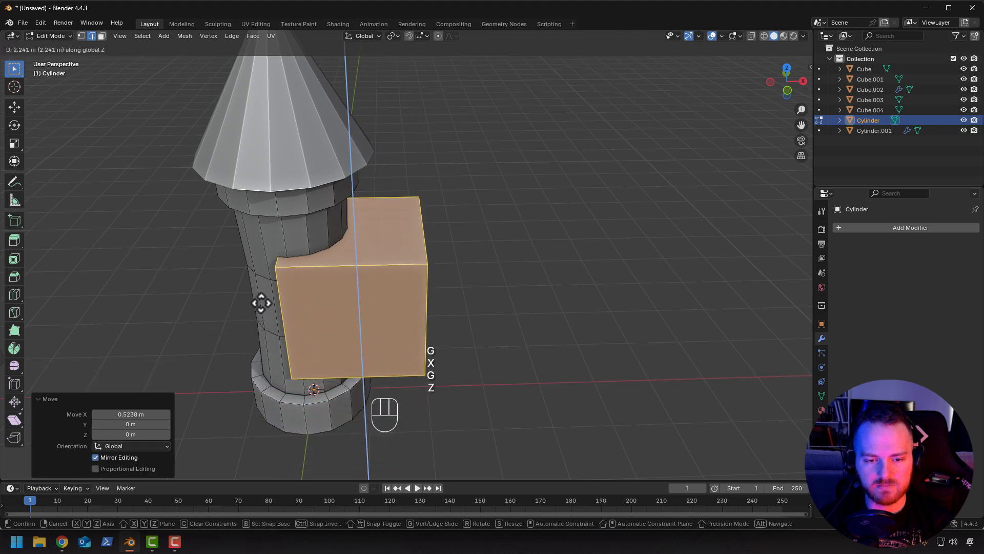
click(264, 290)
Try to bevel the two opposite side edges of the cube's top face.
middle_drag(376, 316, 265, 319)
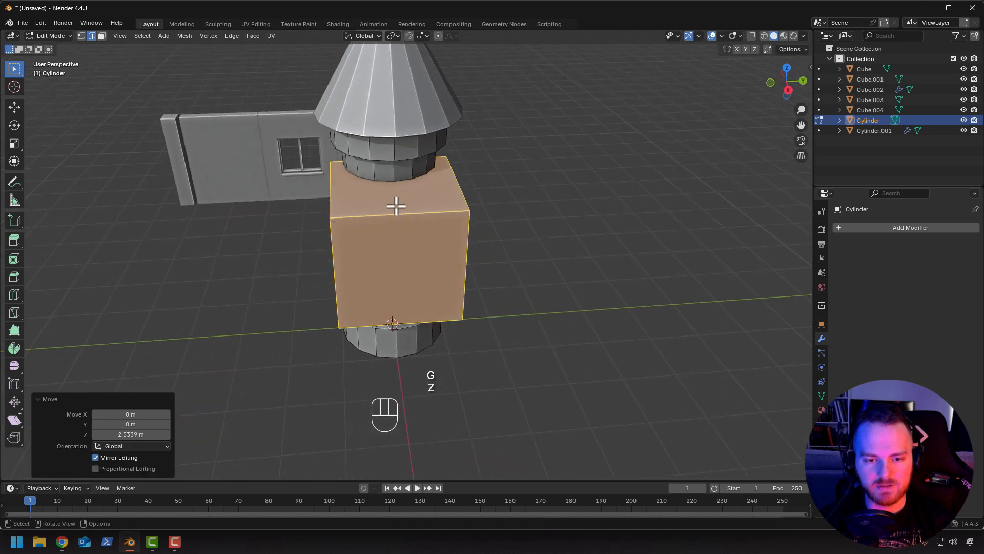
key(Tab)
key(Tab)
click(312, 220)
key(3)
click(401, 195)
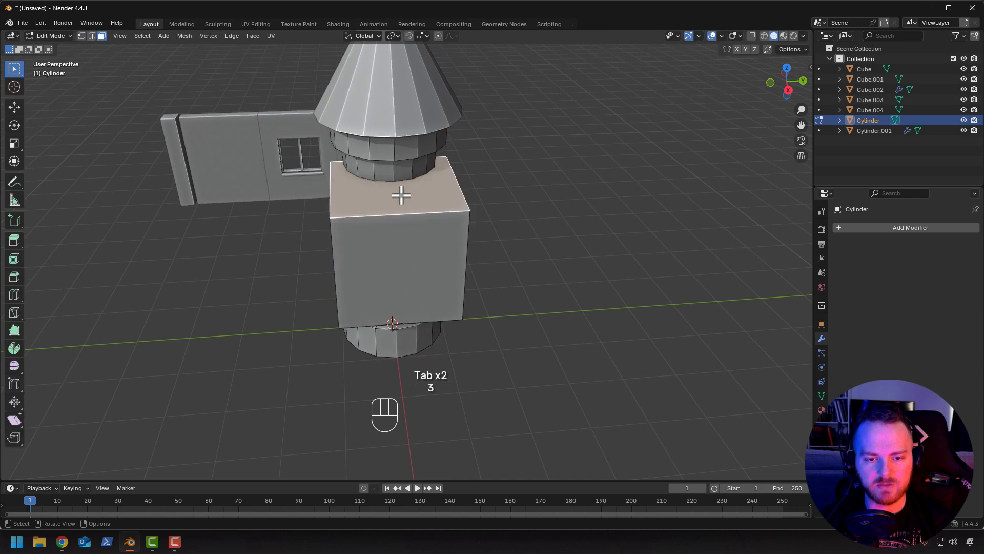
middle_drag(401, 195, 241, 198)
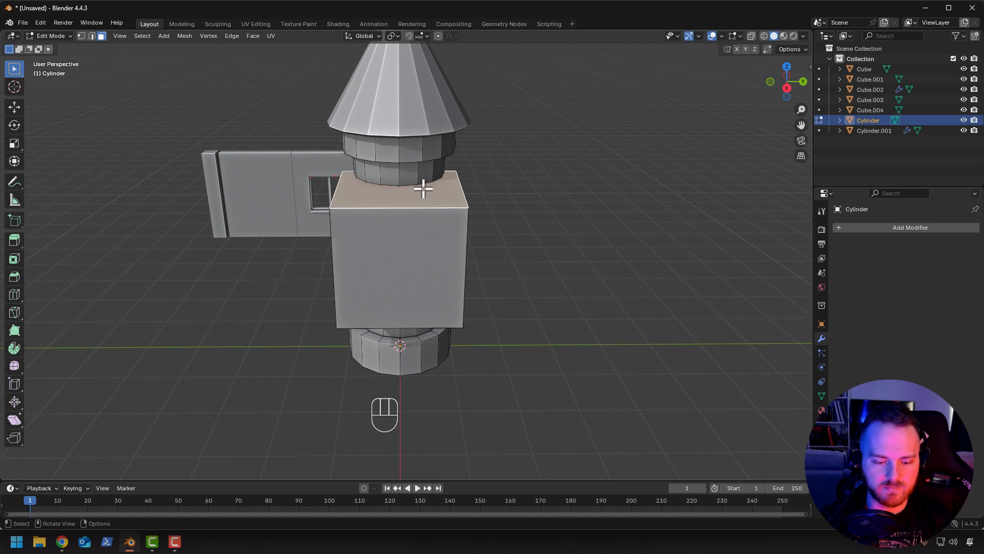
key(2)
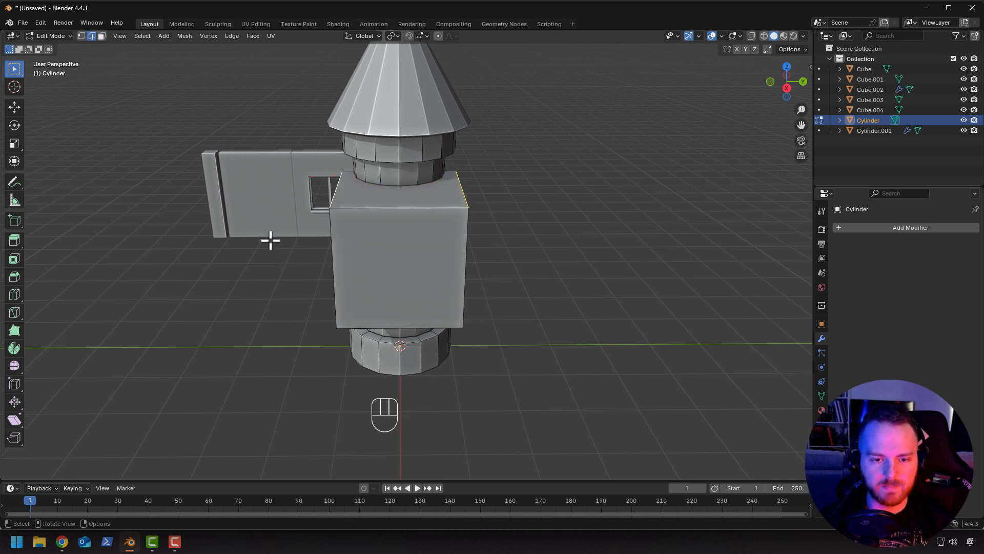
key(ctrl+b)
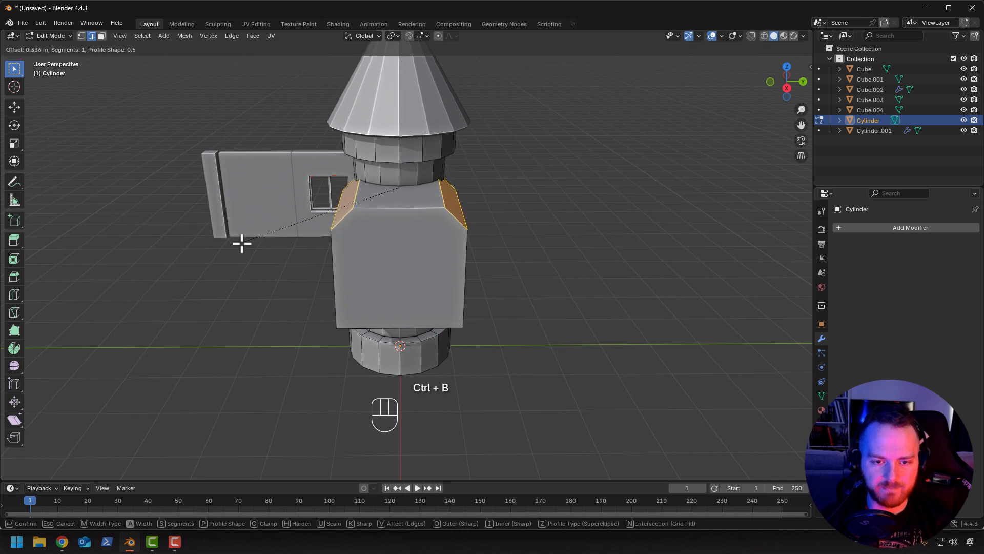
right_click(210, 252)
key(a)
key(s)
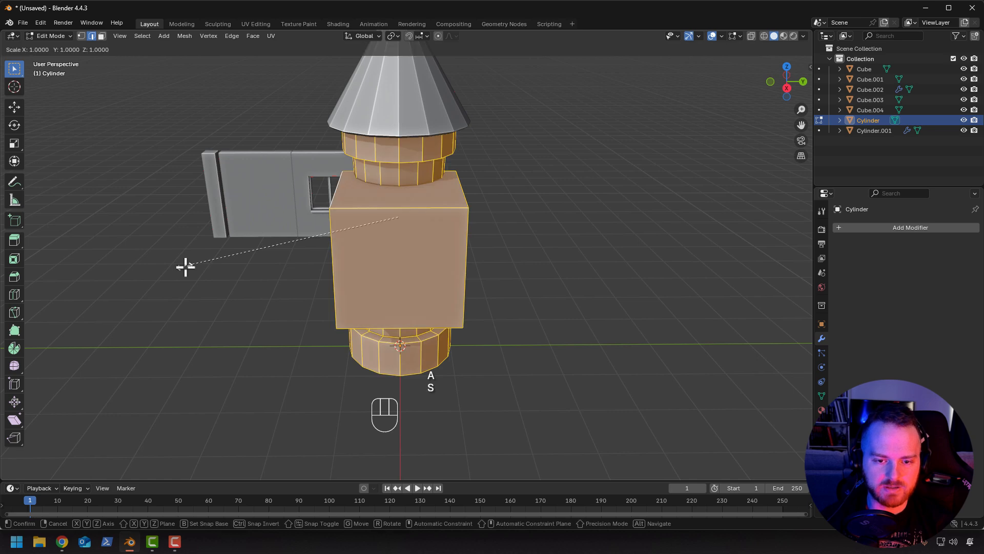
right_click(185, 266)
Select only the linked cube geometry, narrow it along Y to less than half its width and scale it to 0.452 along Z.
key(a)
key(a)
key(l)
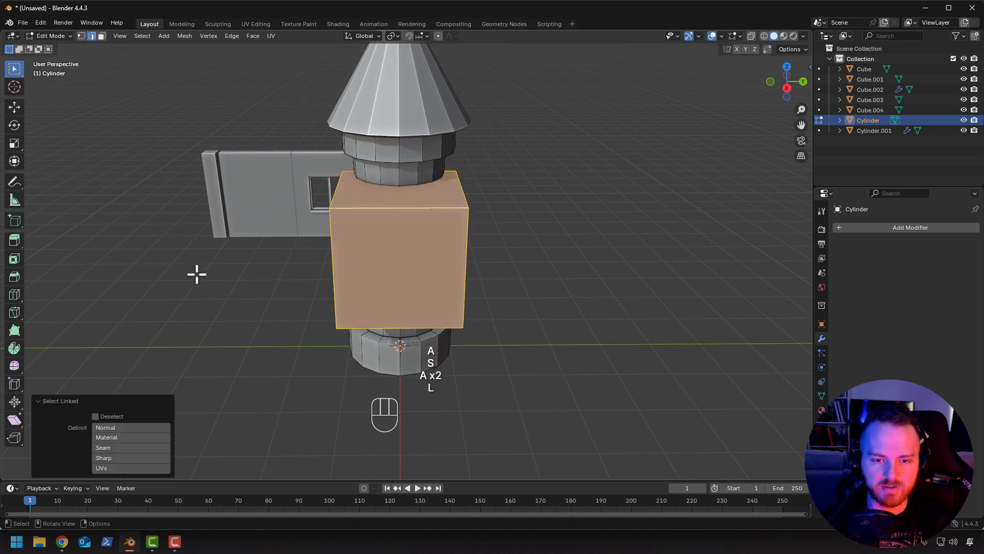
key(s)
key(x)
key(y)
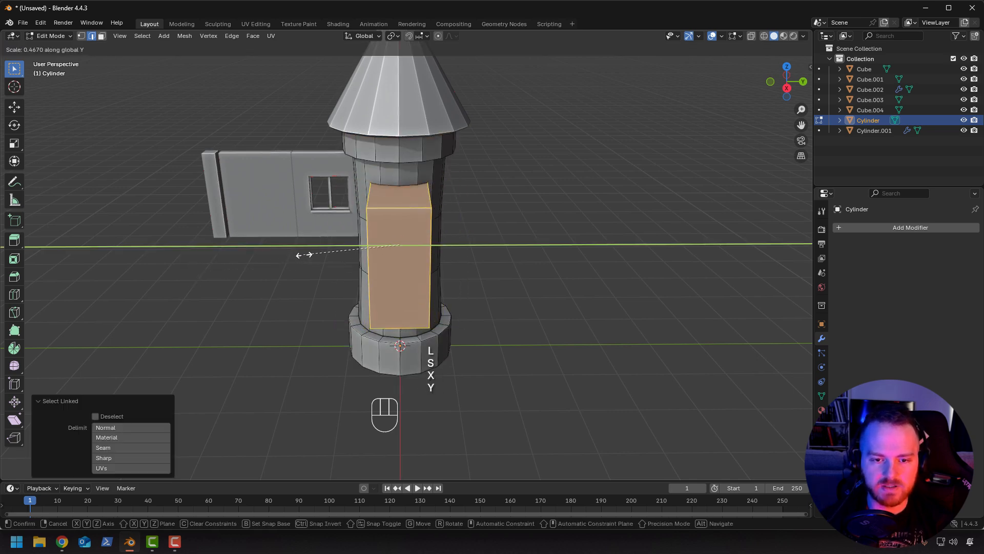
click(304, 255)
key(s)
key(z)
click(314, 255)
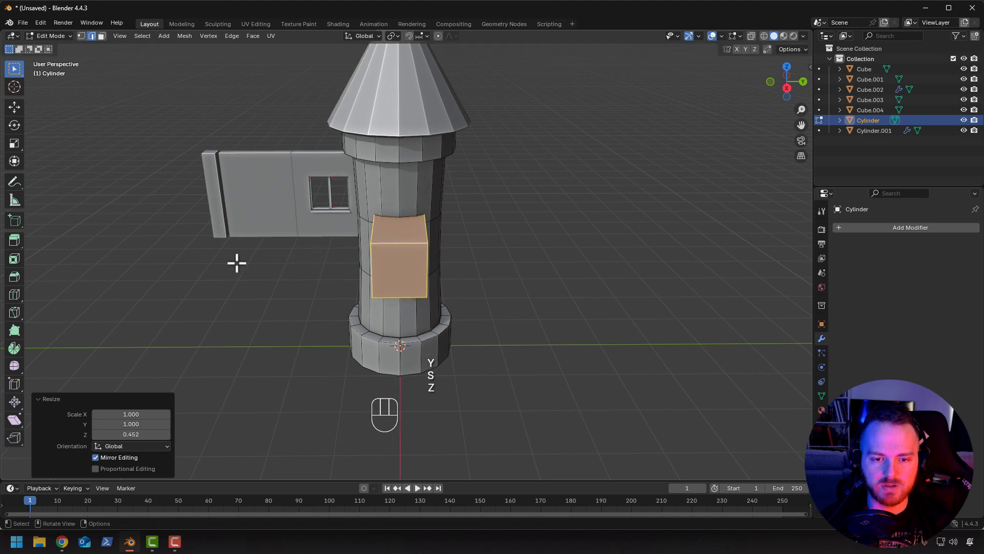
Scale the window block to 0.144 along X and raise it about 0.34 m along Z on the tower wall.
middle_drag(235, 264, 329, 252)
key(s)
key(y)
key(x)
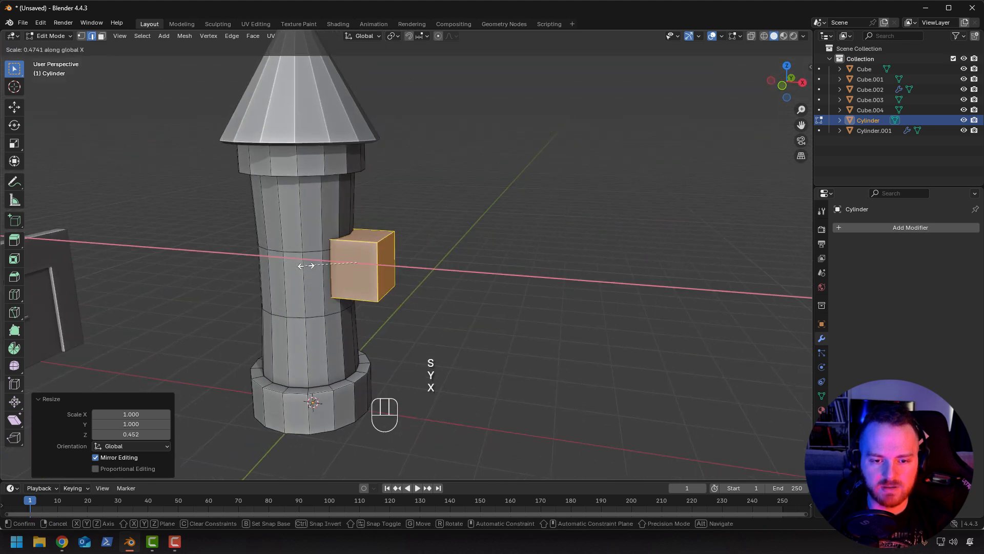
click(342, 262)
key(g)
key(z)
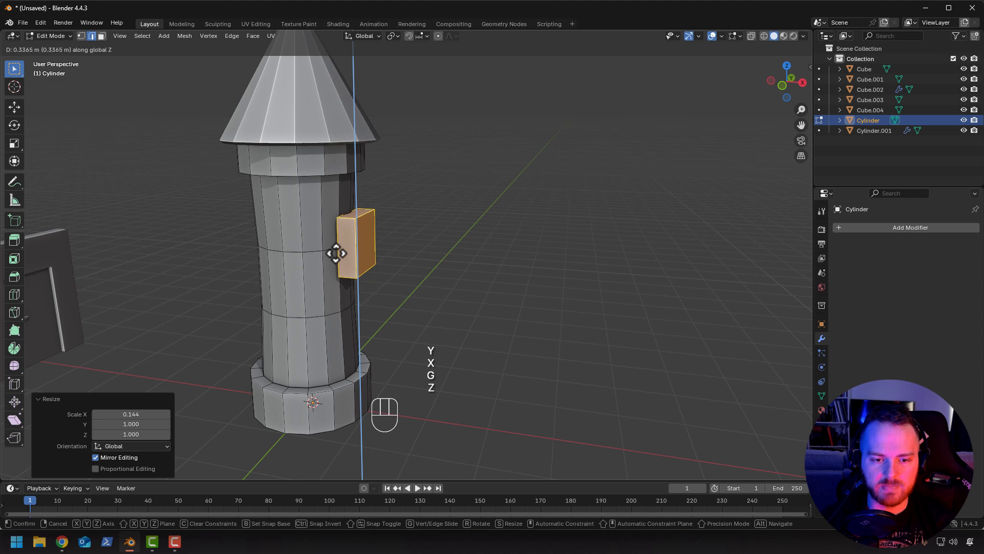
click(330, 254)
middle_drag(334, 257, 262, 305)
key(Tab)
key(Tab)
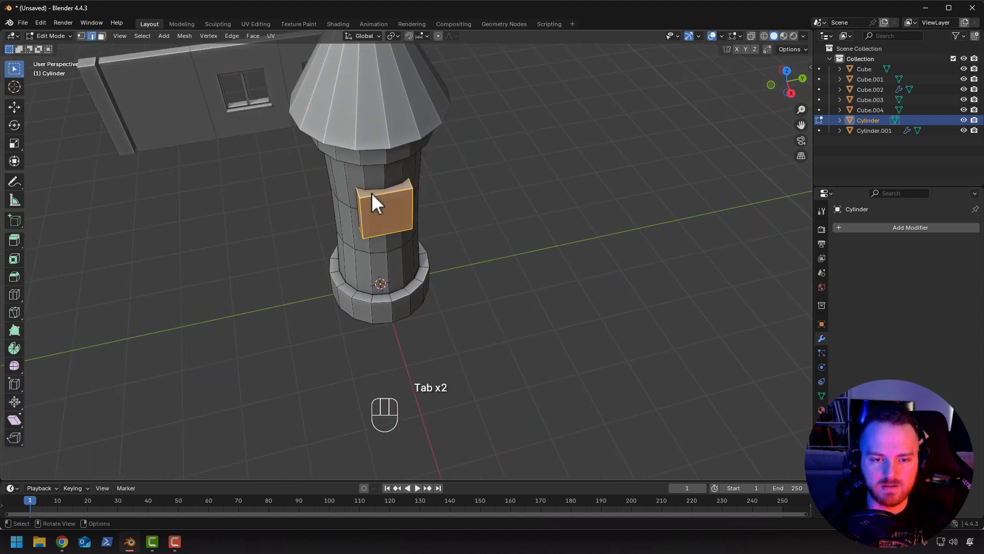
Select the window block's top face and raise it along Z to make the block taller.
key(3)
click(305, 263)
middle_drag(306, 263, 354, 187)
key(g)
key(z)
click(303, 211)
Bevel the two opposite side edges of the window block's top with a 0.316 m width and 2 segments to form an arch.
key(2)
click(354, 187)
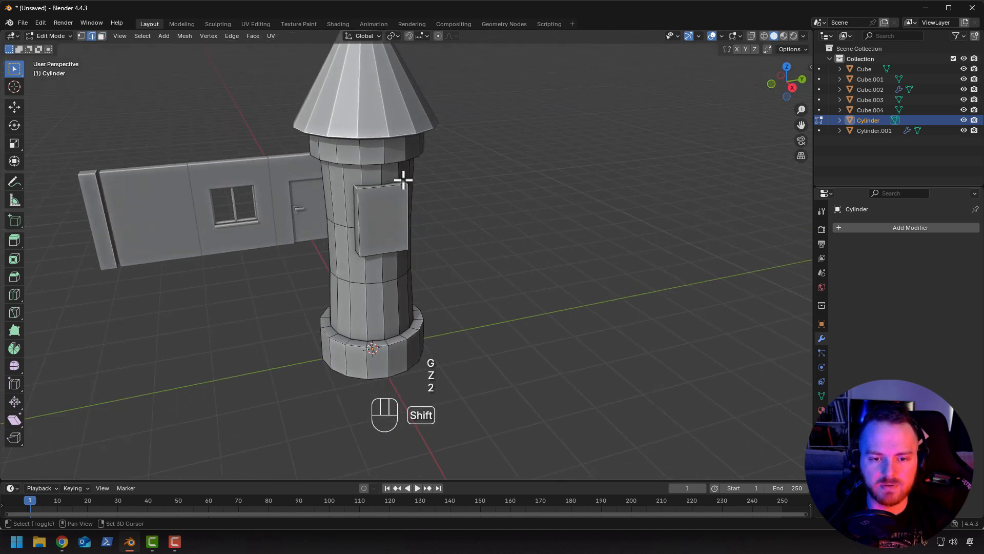
middle_drag(291, 217, 289, 233)
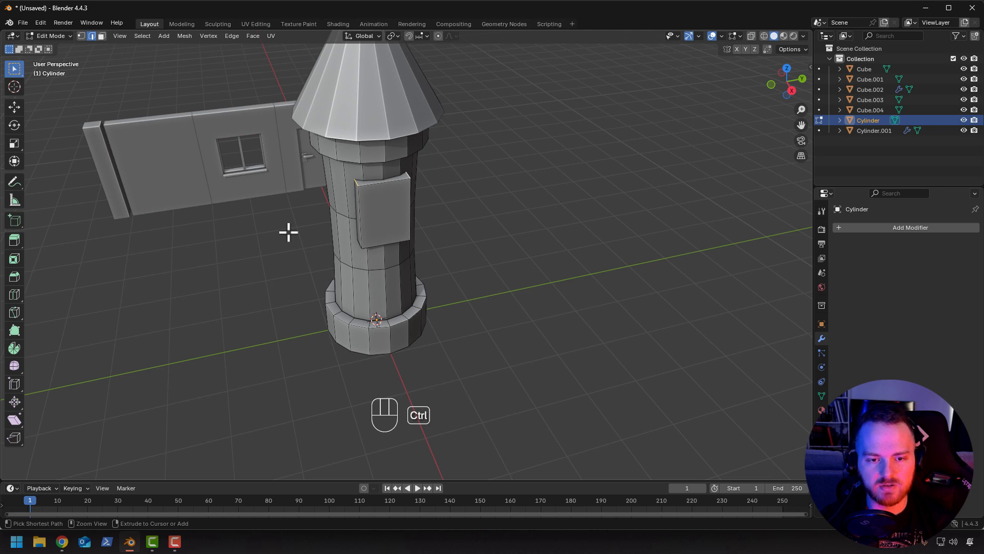
key(ctrl+b)
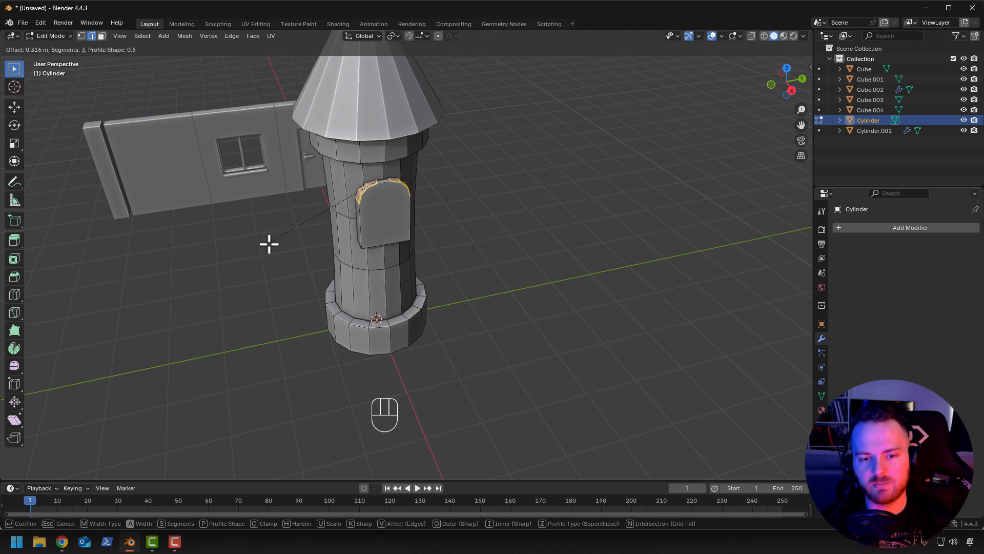
click(269, 244)
middle_drag(276, 255, 257, 224)
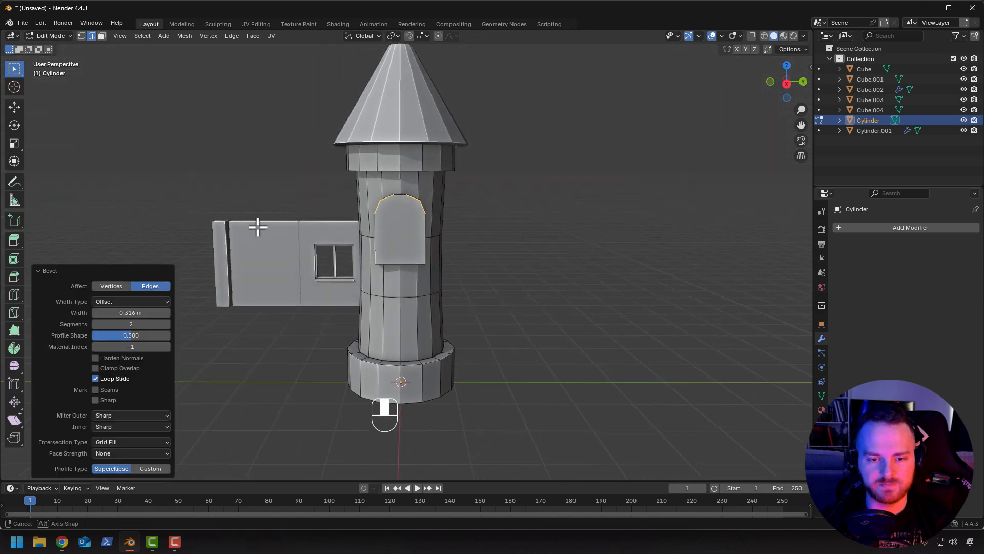
key(Tab)
key(Tab)
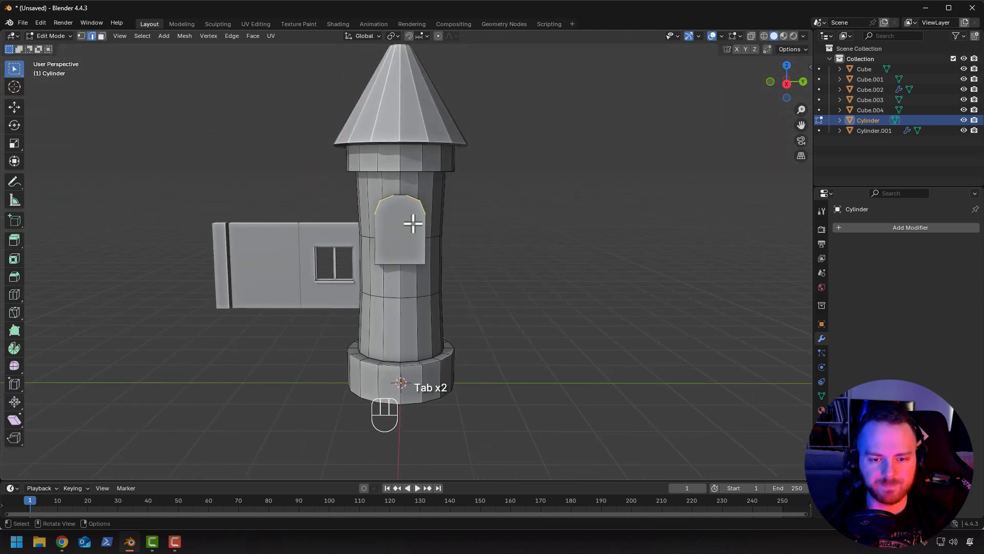
Select only the linked arched block, scale it uniformly to 0.687 and raise it about 0.396 m along Z.
key(a)
key(a)
key(l)
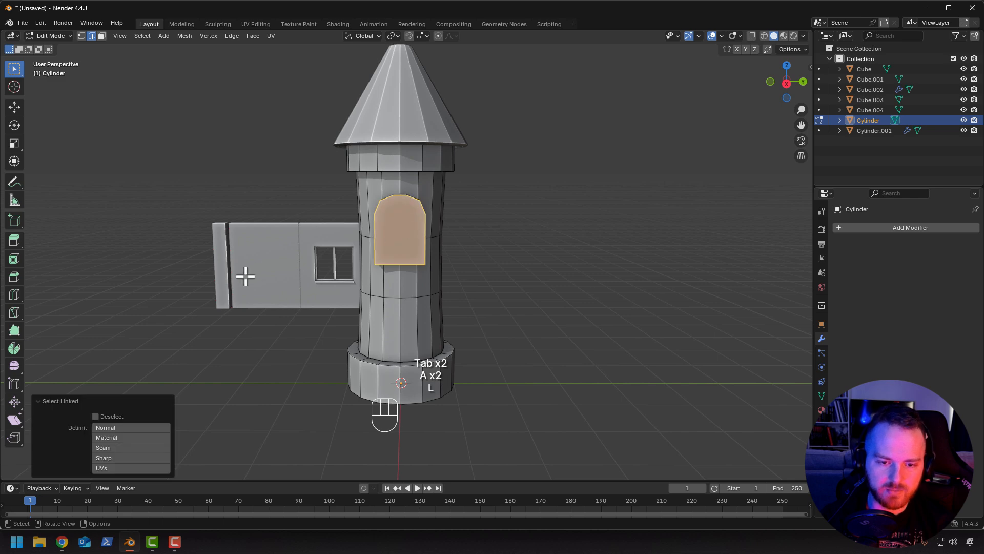
middle_drag(242, 275, 217, 318)
key(s)
click(299, 300)
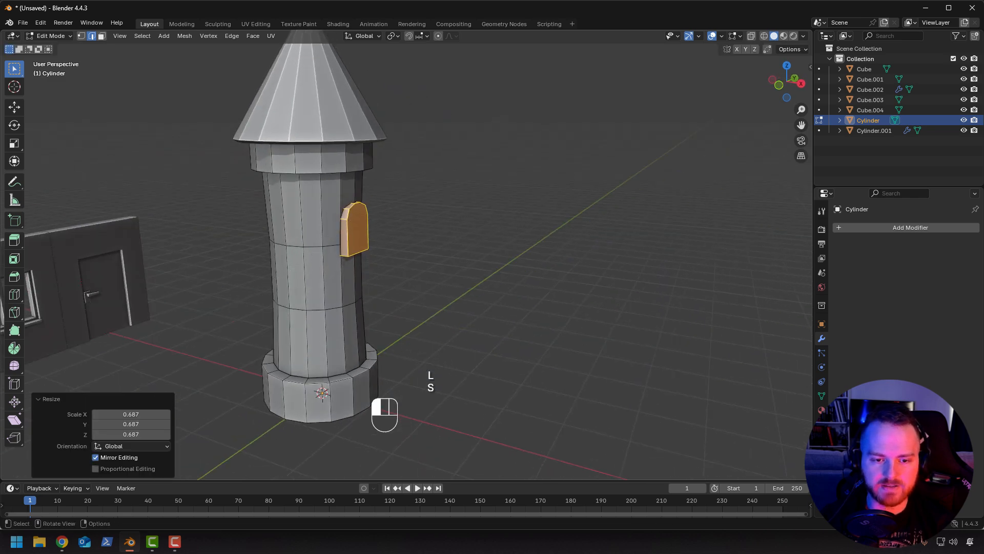
middle_drag(298, 301, 277, 320)
key(g)
key(z)
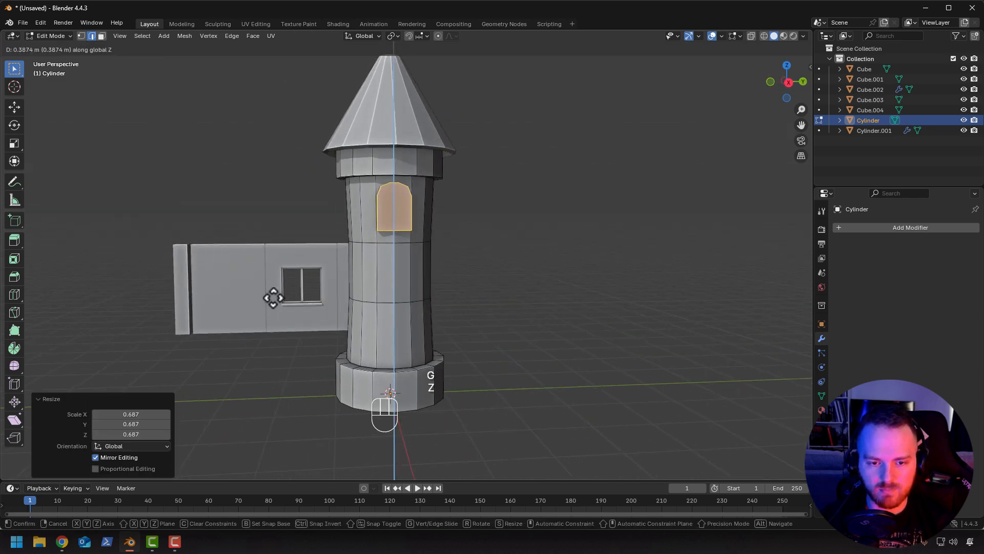
click(273, 297)
Inset the arched block's front face by about 0.089 m to form a window frame.
middle_drag(274, 285, 364, 240)
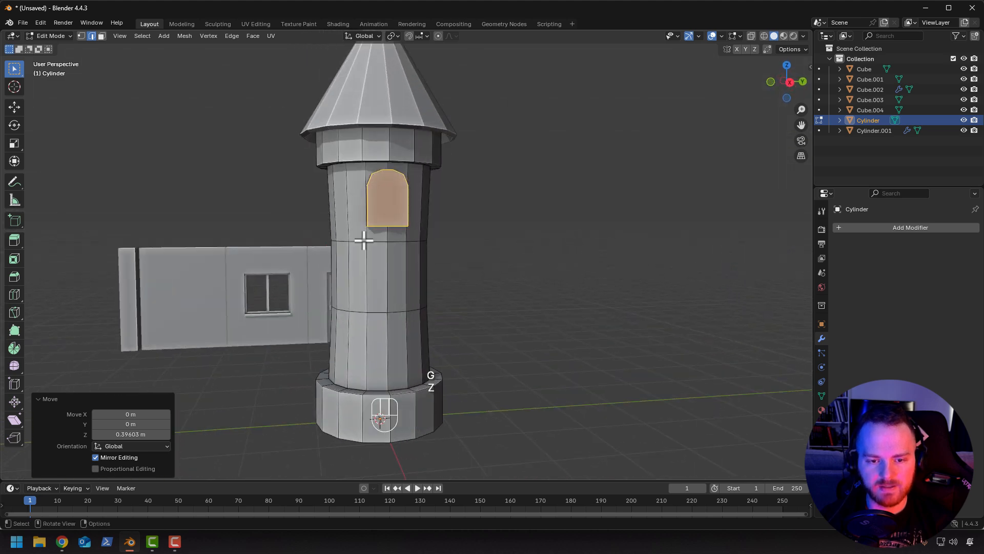
scroll(363, 240, up, 2)
key(alt+a)
click(371, 178)
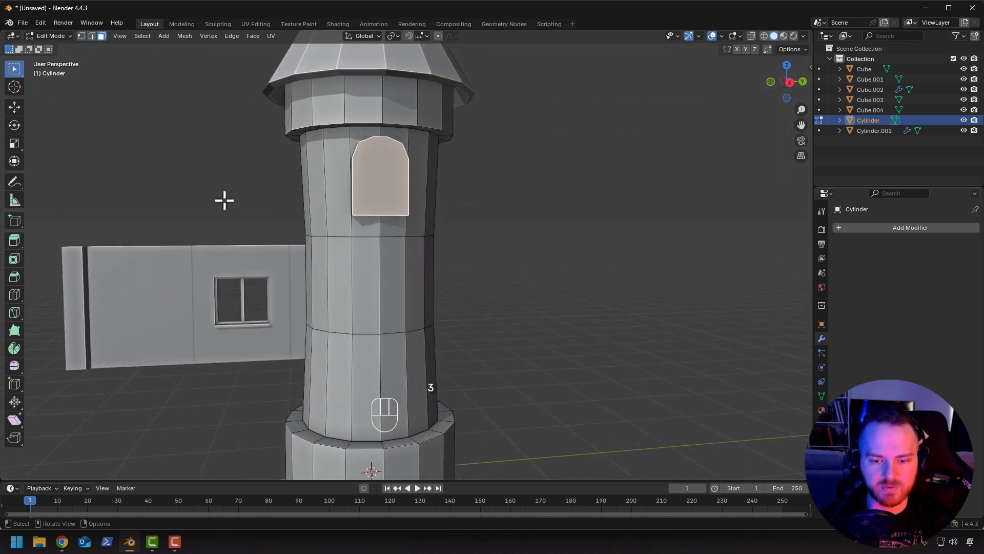
key(i)
click(186, 240)
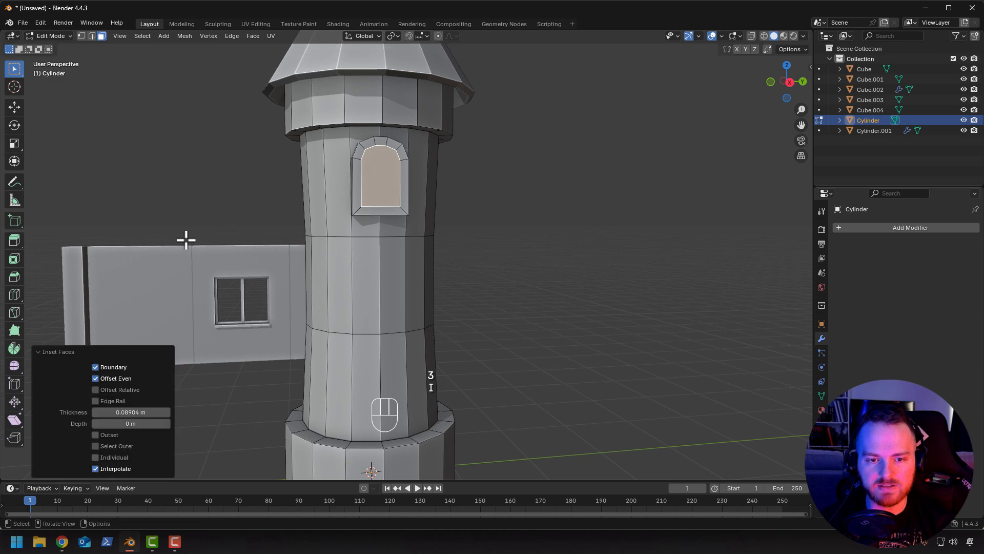
Extrude the inset window face inward by about 0.03 m and return to Object Mode with the tower deselected.
middle_drag(185, 237, 285, 238)
key(e)
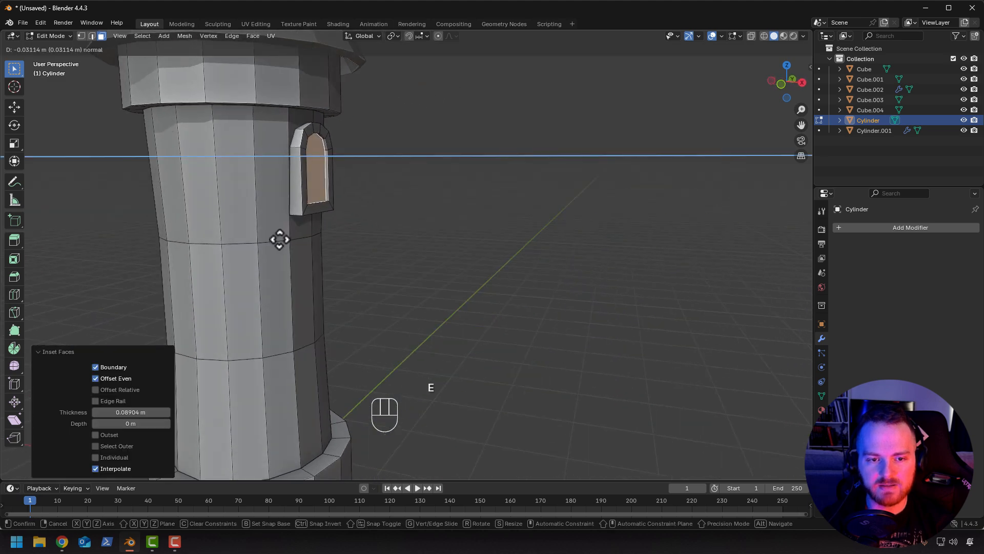
click(281, 241)
key(Tab)
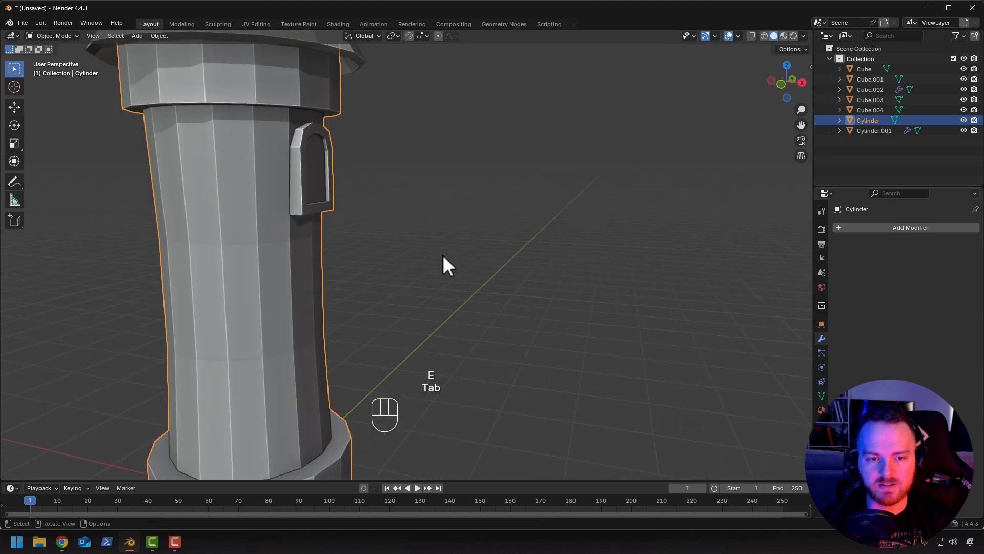
scroll(445, 255, down, 2)
click(470, 260)
middle_drag(472, 260, 384, 281)
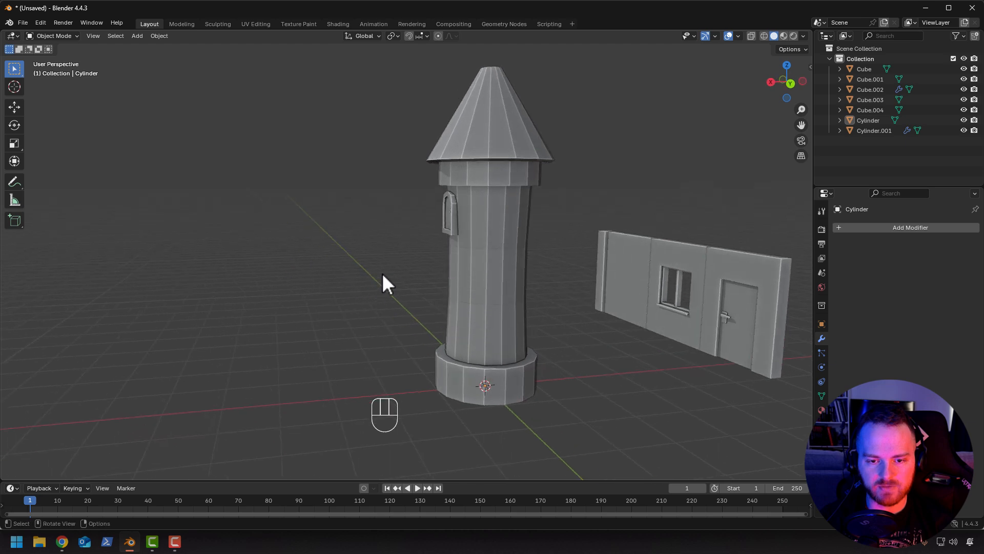
Select only the tower's linked window geometry and rotate it about 3° around the Y axis to follow the tapered wall.
scroll(479, 209, up, 3)
click(475, 198)
key(Tab)
key(a)
key(a)
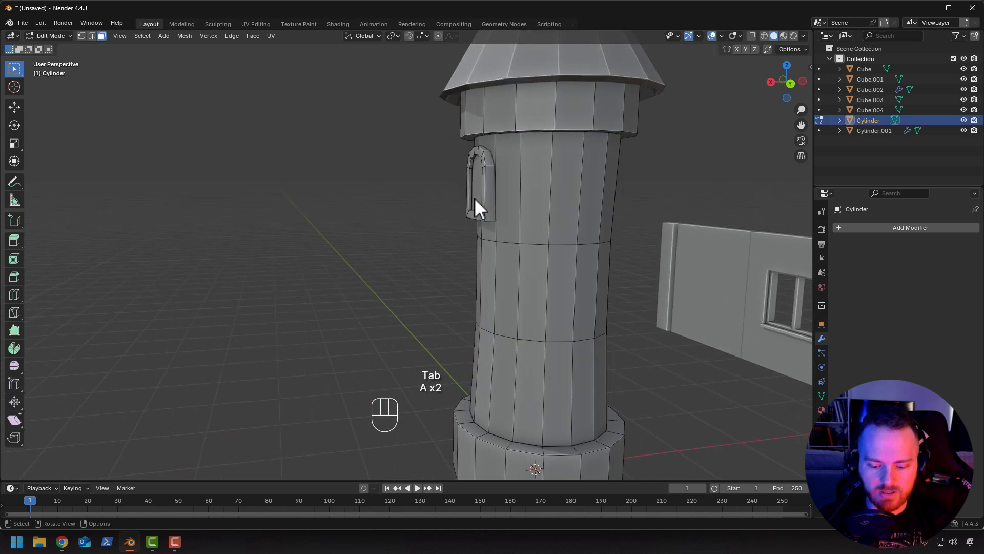
key(l)
middle_drag(475, 197, 380, 217)
key(r)
key(x)
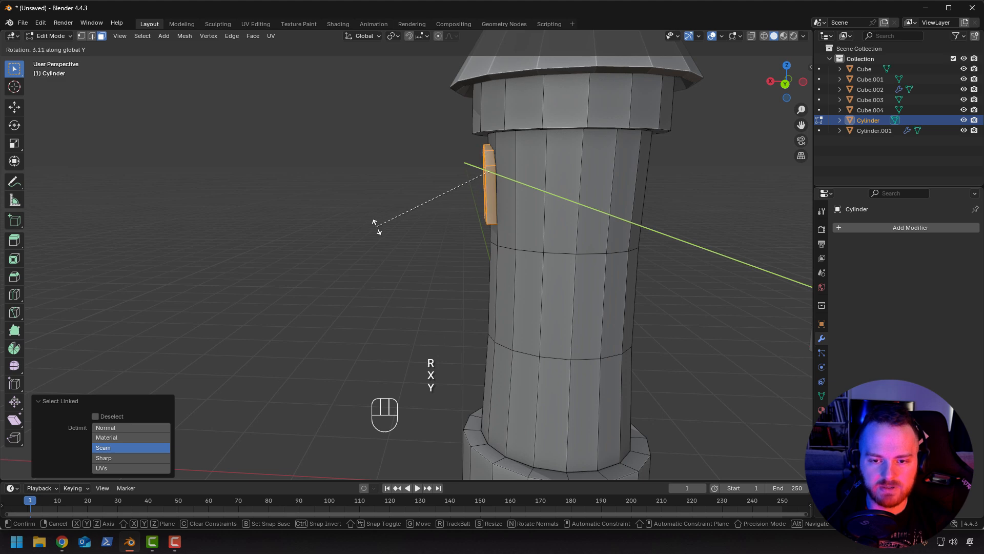
click(377, 226)
middle_drag(378, 226, 468, 214)
key(Tab)
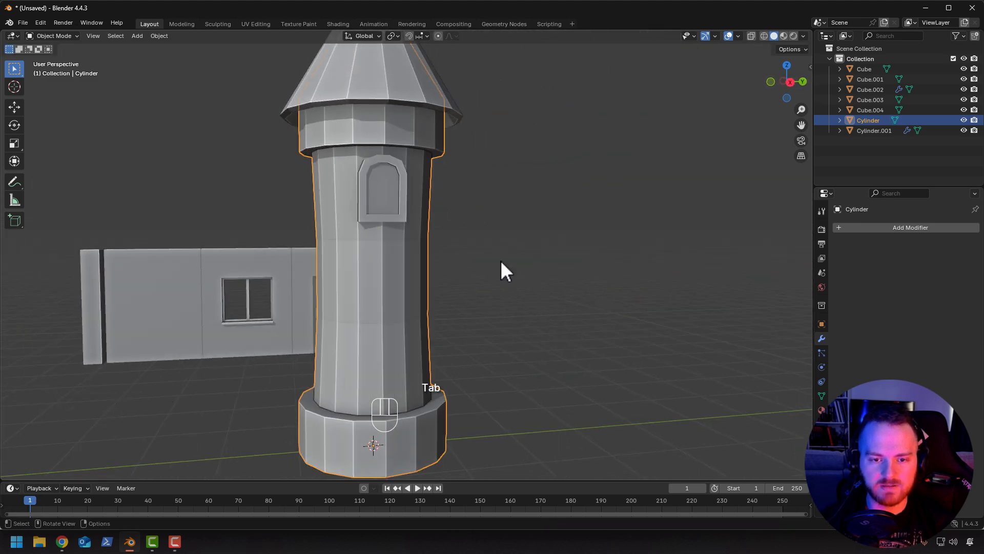
click(500, 260)
Shift the window geometry about 0.009 m along X in the tower's mesh.
middle_drag(519, 260, 379, 258)
key(Tab)
key(g)
key(x)
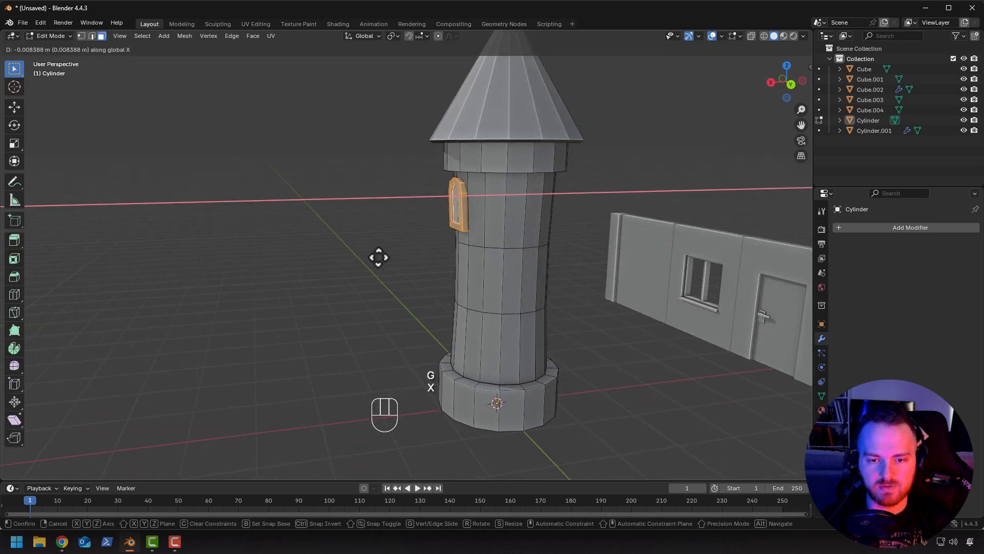
click(379, 257)
middle_drag(378, 257, 519, 247)
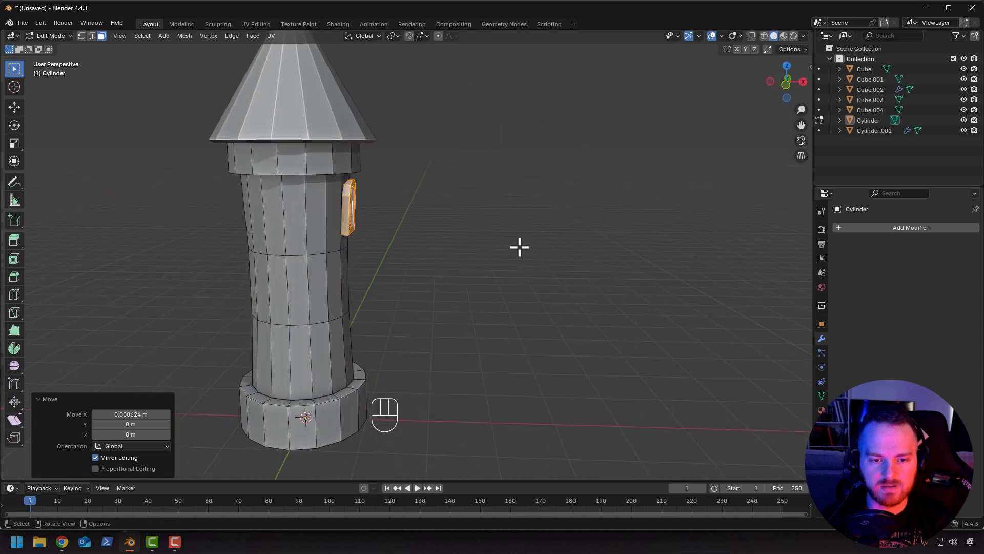
Duplicate the arched window on the tower in place and rotate the copy 180° around the Z axis.
key(Tab)
scroll(492, 272, down, 4)
middle_drag(488, 277, 339, 296)
scroll(341, 292, up, 2)
key(Tab)
key(shift+d)
right_click(338, 296)
text(rz)
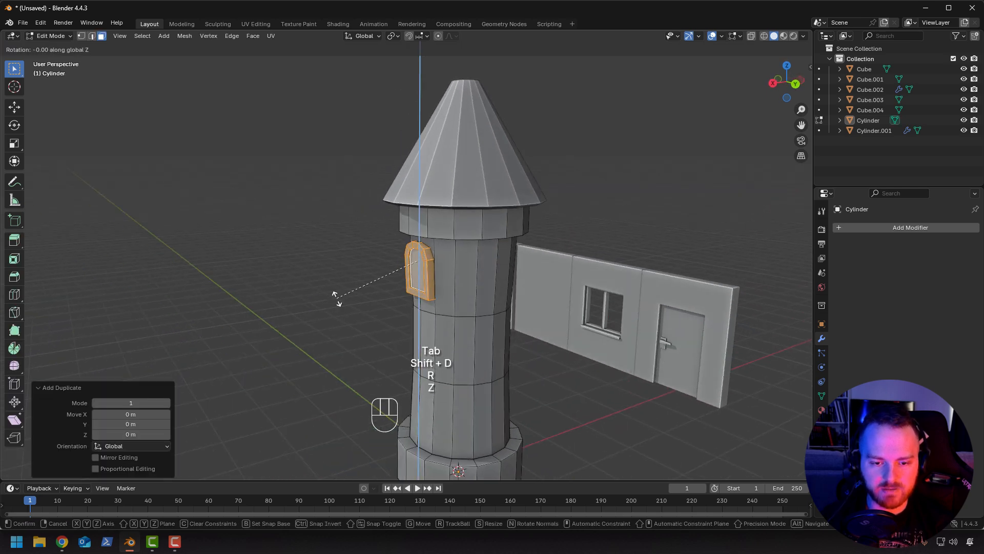
text(180)
key(Return)
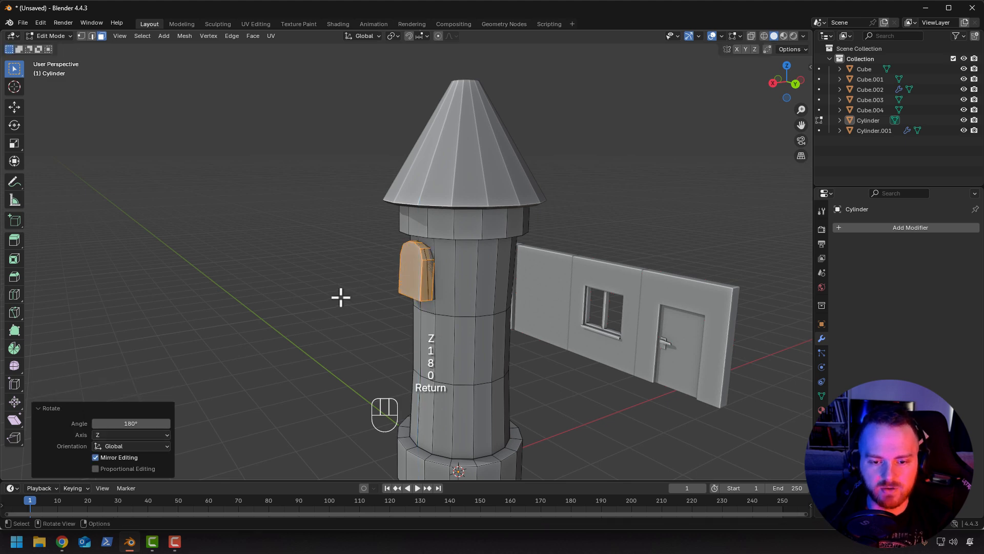
Move the duplicated window along X by about -1.57 m so it sits against the opposite side of the tower.
middle_drag(340, 297, 338, 255)
key(g)
key(x)
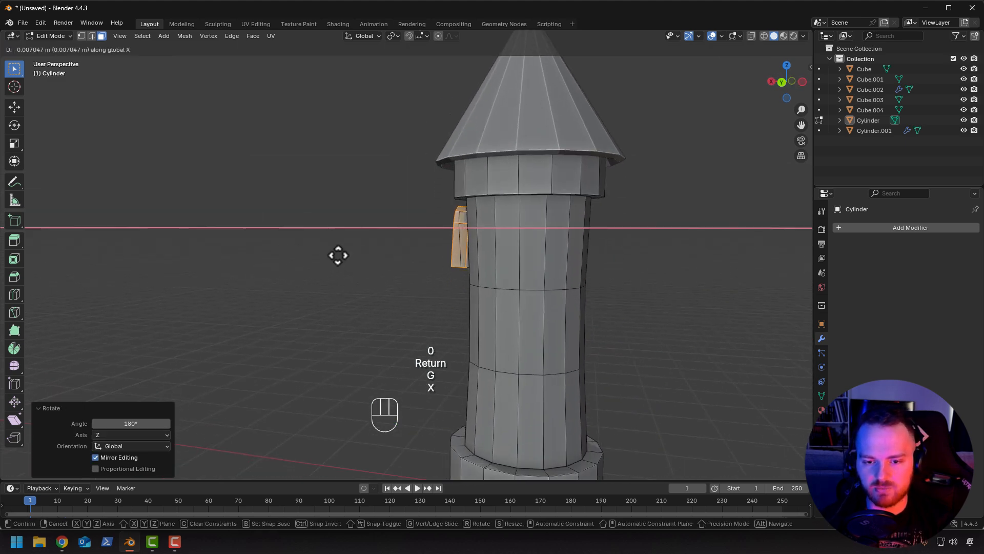
key(y)
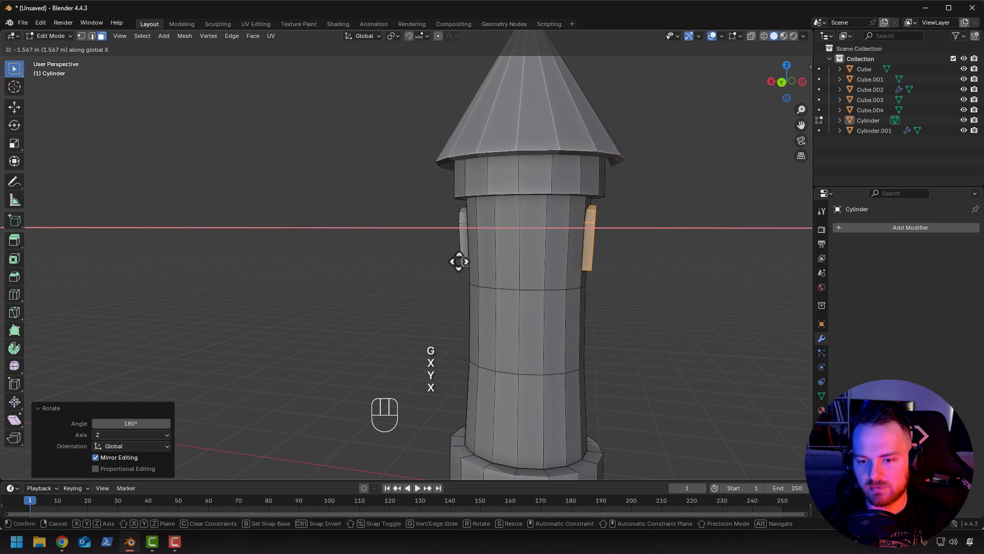
click(461, 261)
middle_drag(460, 262, 527, 303)
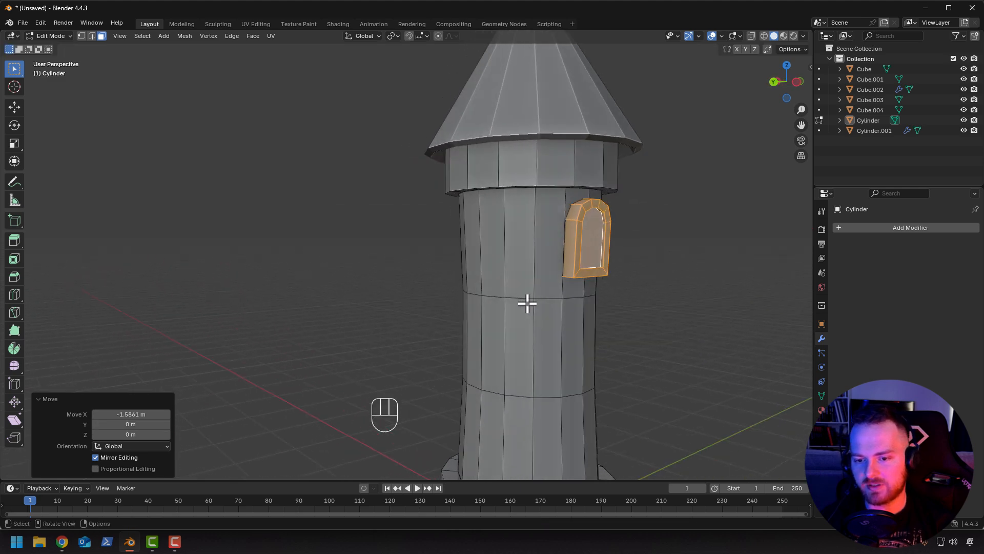
key(g)
key(x)
click(525, 300)
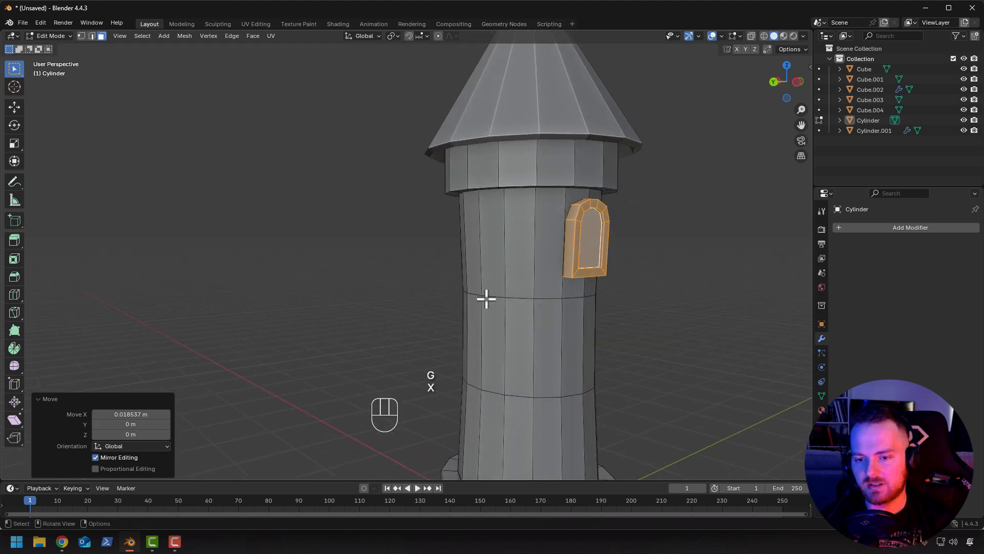
Delete two adjacent outer faces of the tower's base ring below the front window, along with the ledge faces above them.
key(Tab)
scroll(382, 293, down, 4)
middle_drag(382, 293, 352, 241)
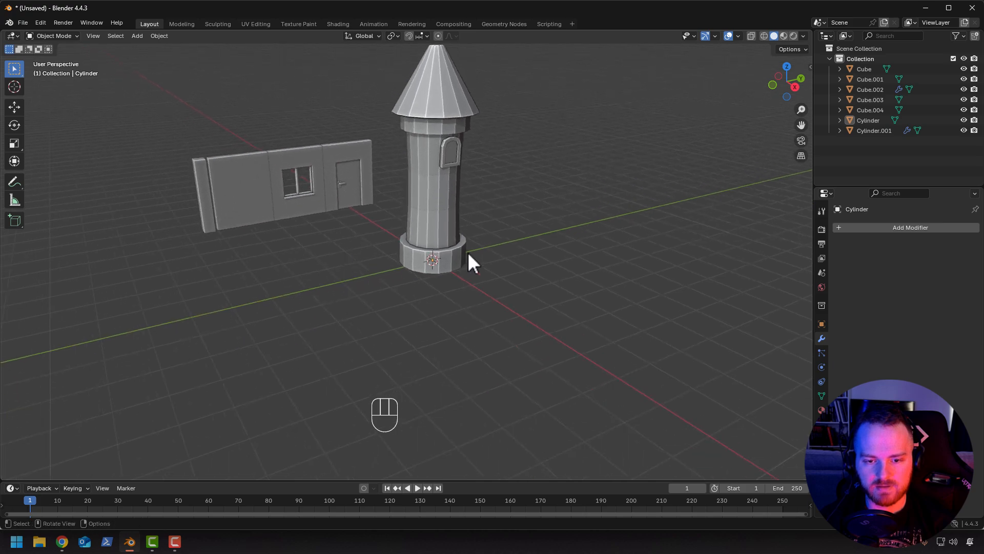
scroll(467, 251, up, 2)
middle_drag(437, 254, 413, 330)
scroll(413, 330, up, 2)
key(Tab)
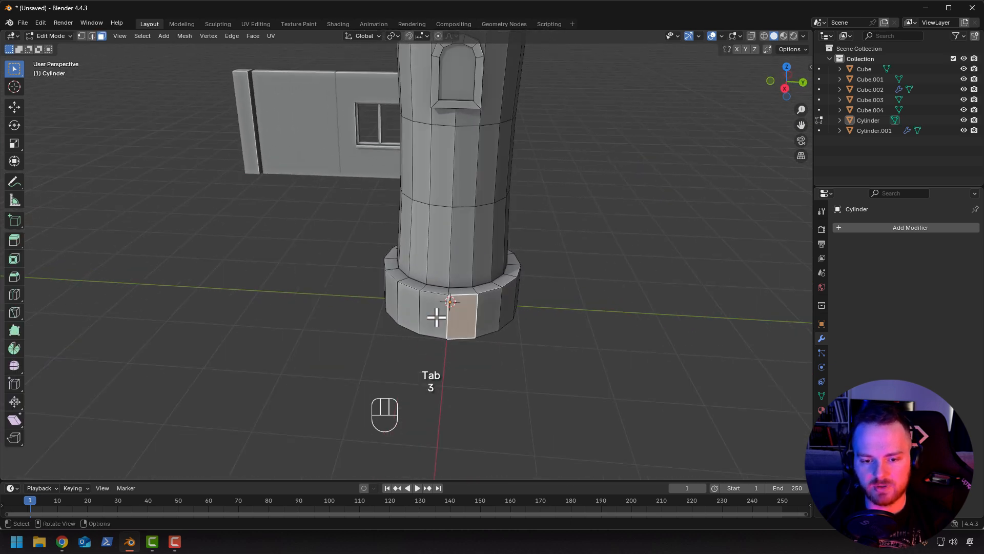
middle_drag(431, 331, 439, 347)
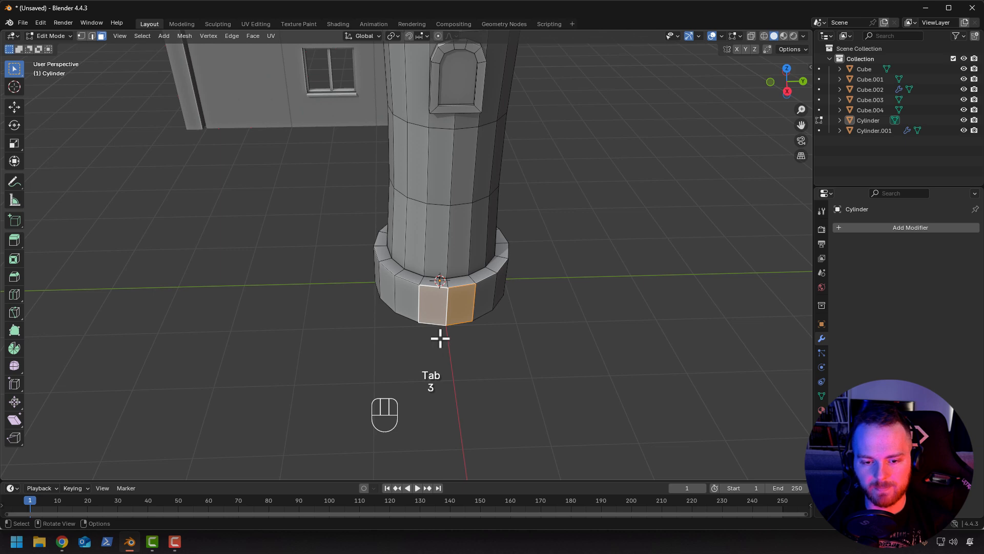
key(x)
click(425, 336)
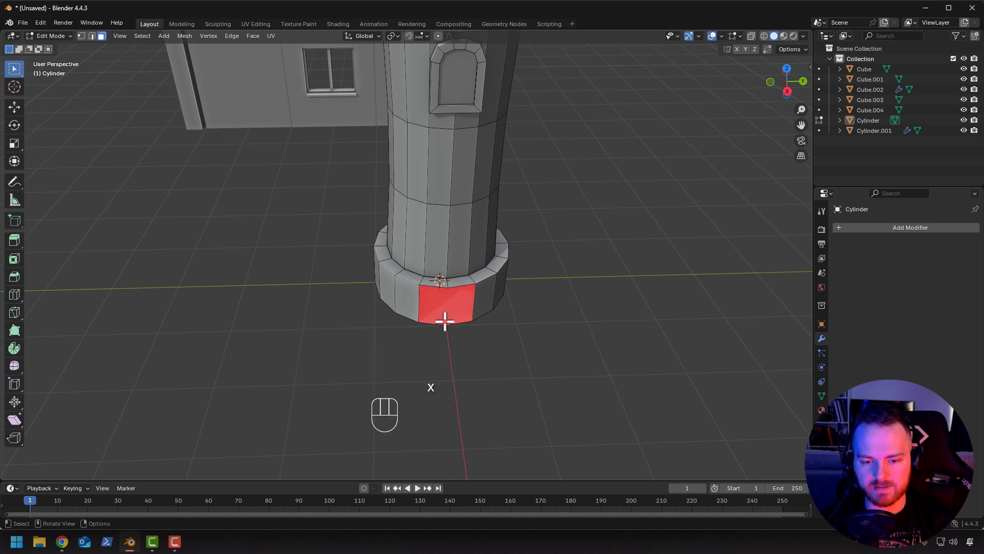
key(x)
click(453, 297)
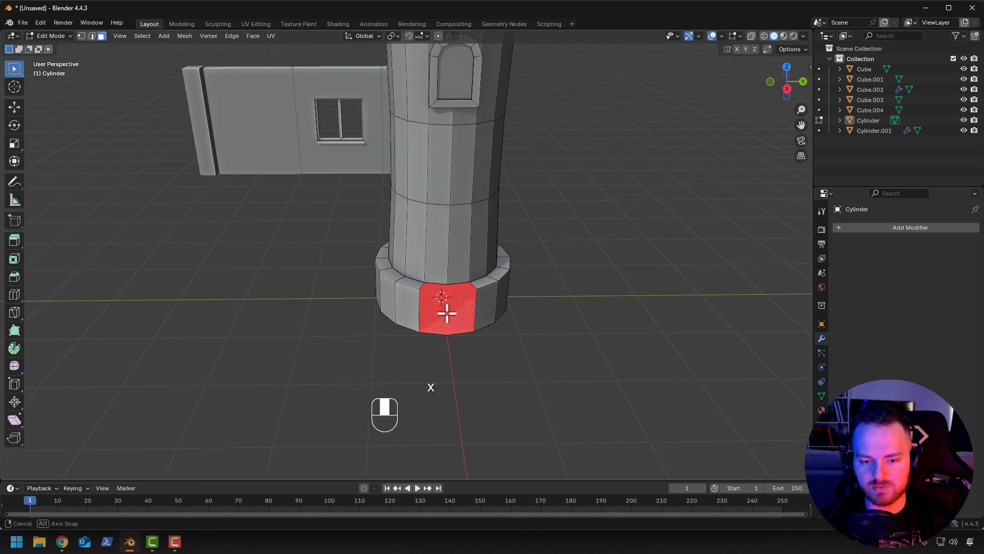
Knife-cut the base's underside across the opening, from one outer corner to the other, with three inner points following the tower wall.
mouse_move(446, 312)
middle_down()
mouse_move(395, 312)
mouse_move(439, 340)
mouse_move(450, 319)
middle_up()
scroll(422, 288, up, 3)
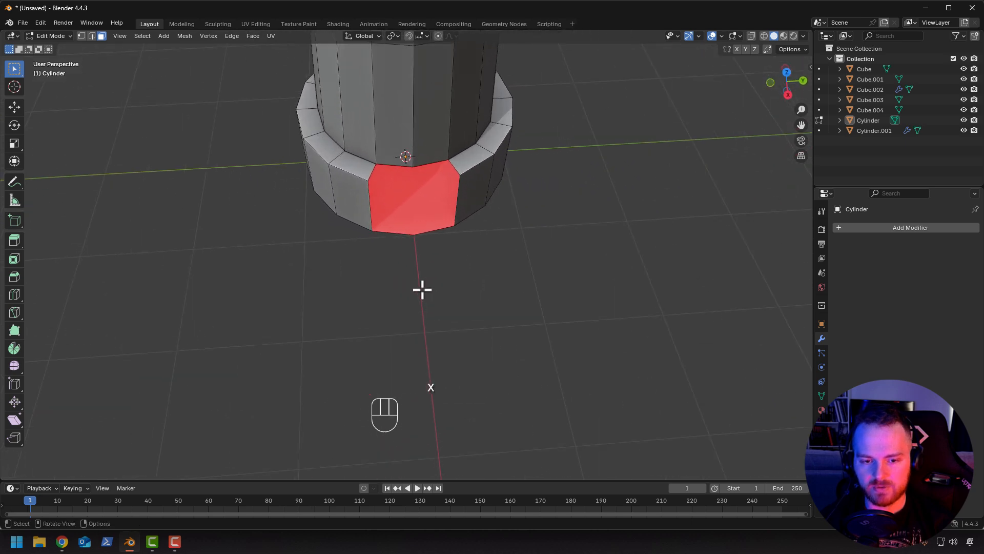
key(Tab)
key(Tab)
middle_drag(437, 273, 487, 241)
key(Tab)
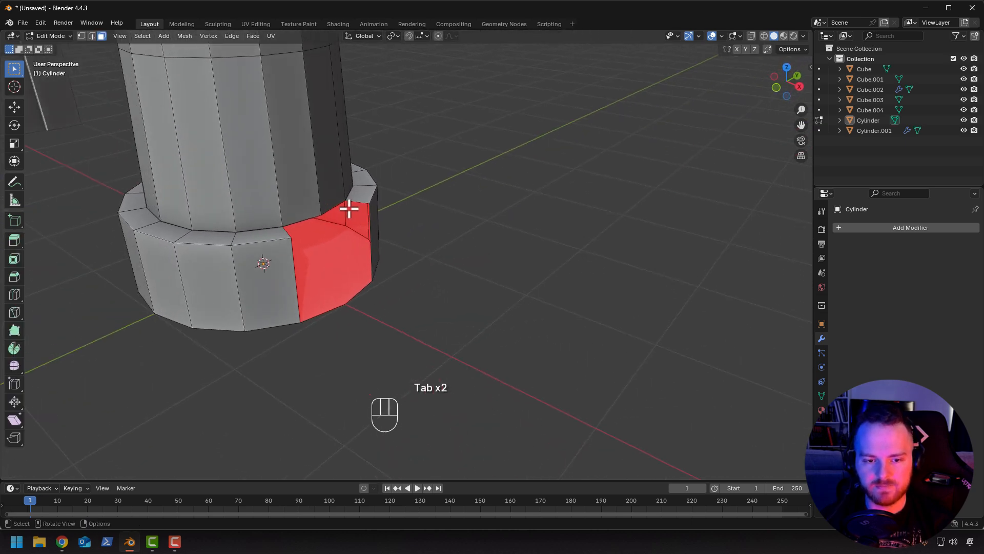
key(1)
key(Tab)
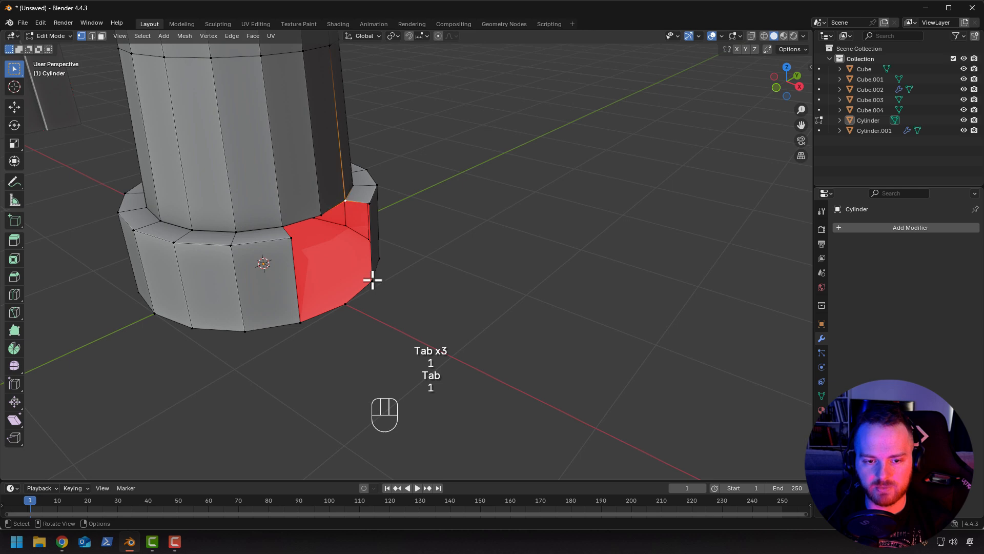
middle_drag(373, 280, 425, 388)
shift+middle_drag(360, 363, 414, 332)
scroll(409, 324, up, 1)
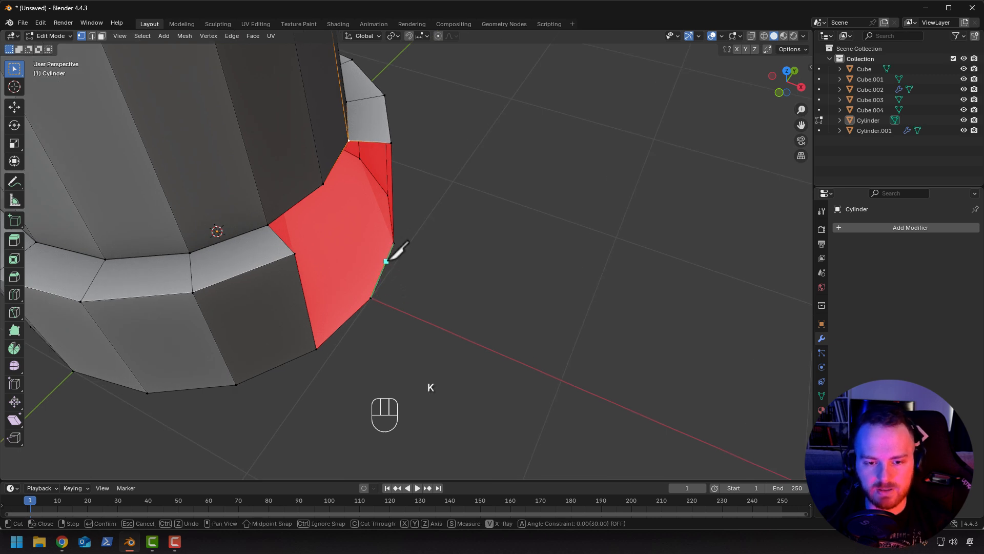
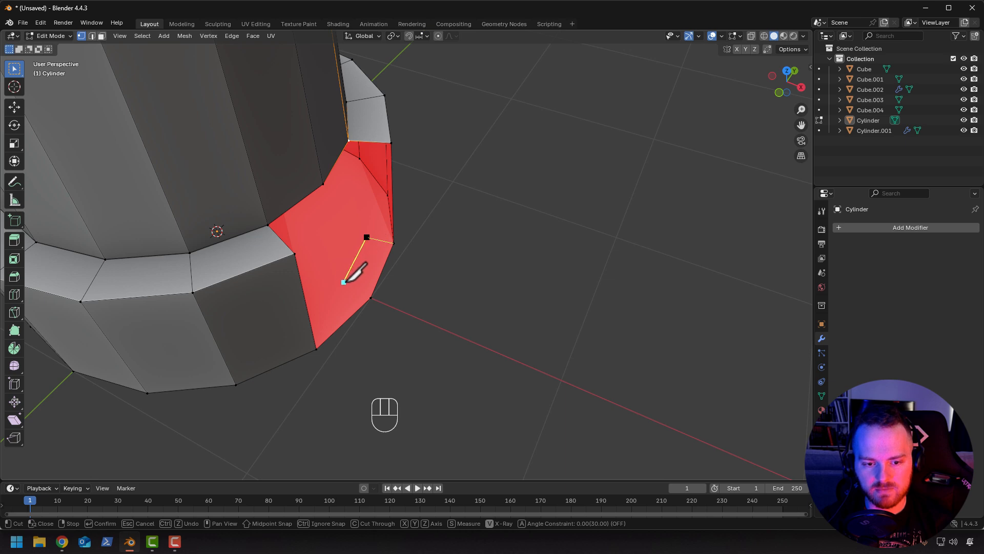
middle_drag(357, 270, 430, 302)
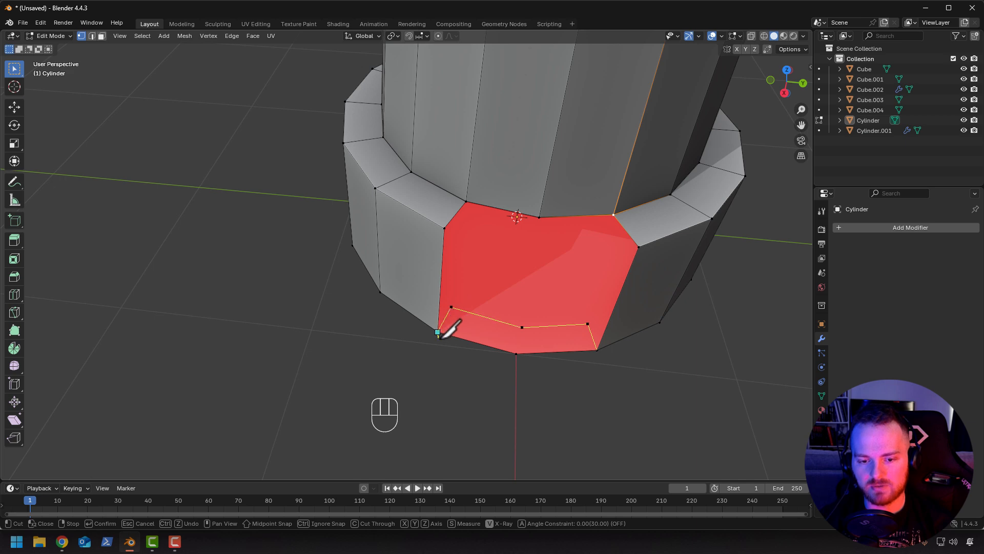
key(Return)
Connect the middle vertex of the knife cut to the middle vertex on the base's outer bottom edge.
middle_drag(461, 343, 456, 320)
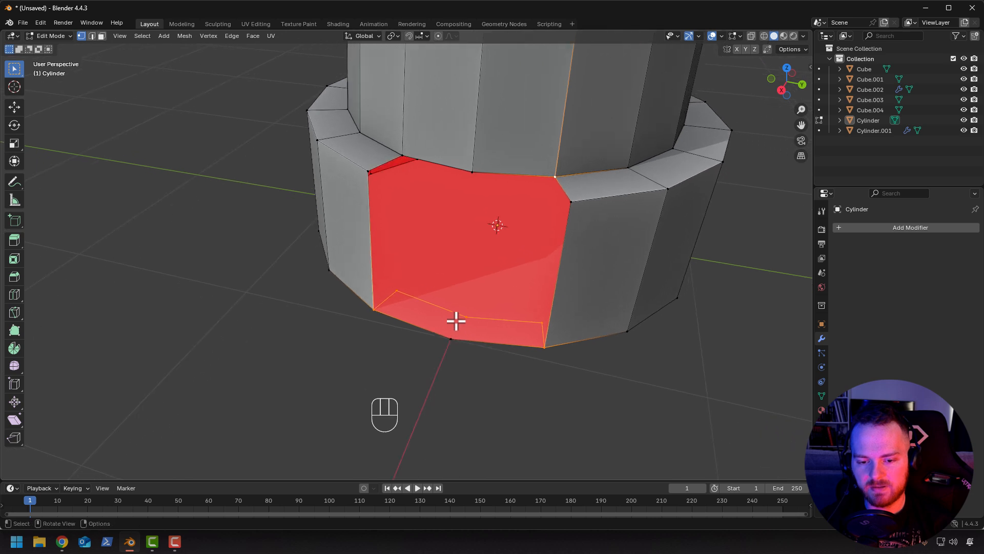
click(466, 318)
shift+click(449, 338)
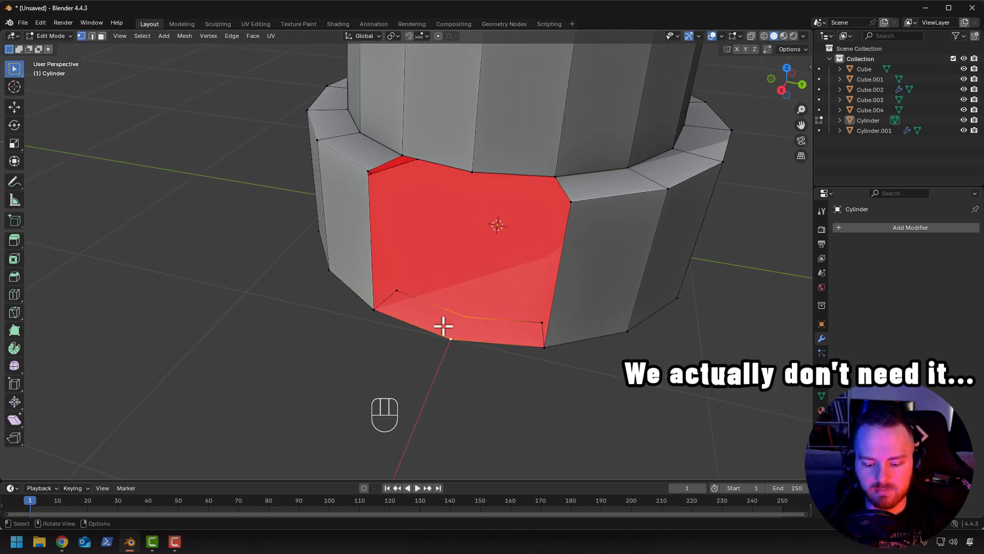
key(j)
middle_drag(443, 325, 463, 345)
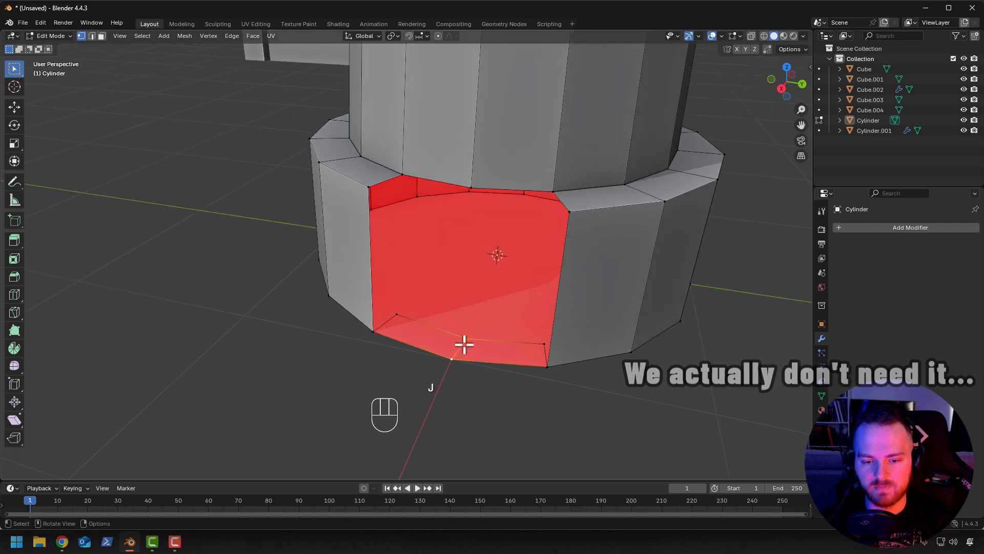
Move the middle vertex of the knife cut along Y to line it up with the tower wall edge above.
key(1)
key(g)
key(x)
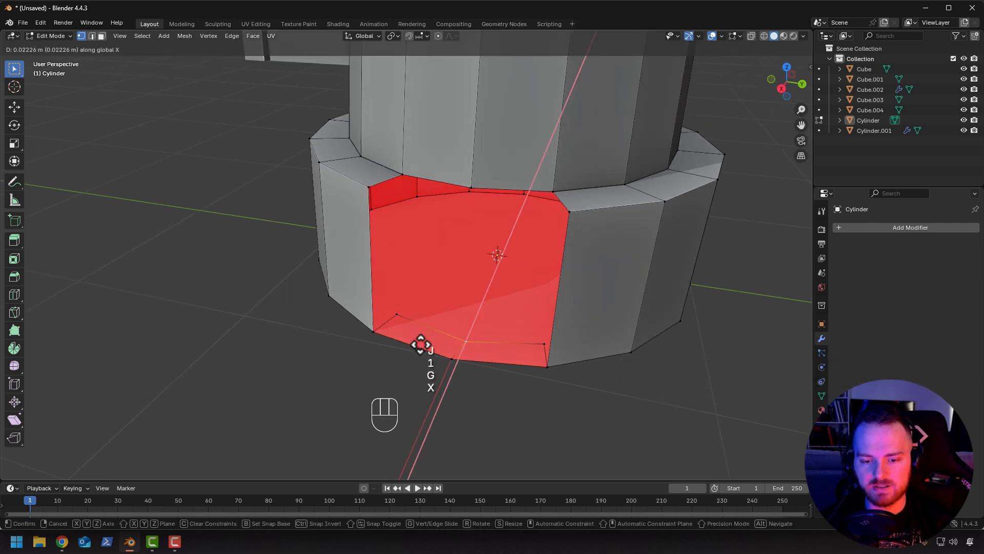
key(y)
click(422, 340)
Delete the two narrow floor faces between the knife cut and the base's outer edge.
key(2)
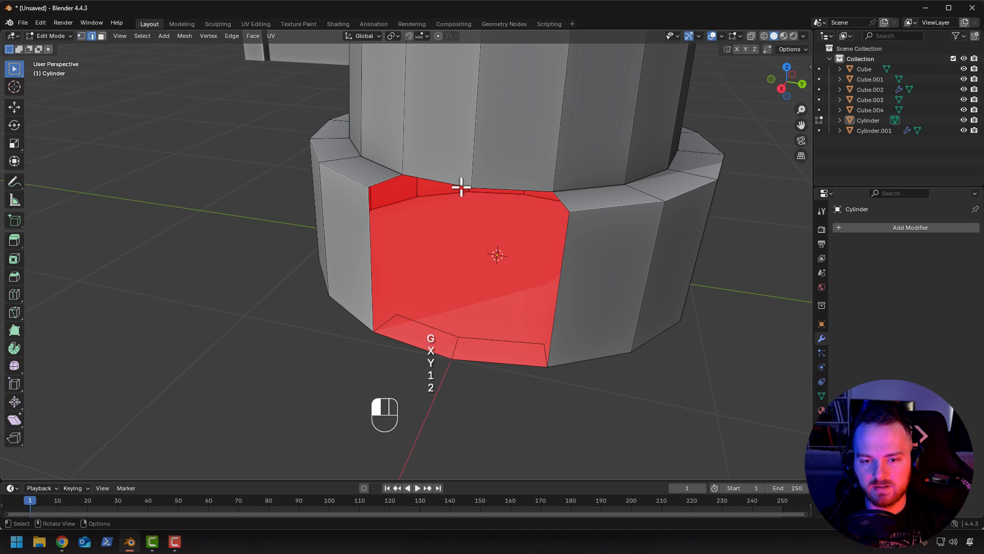
click(428, 340)
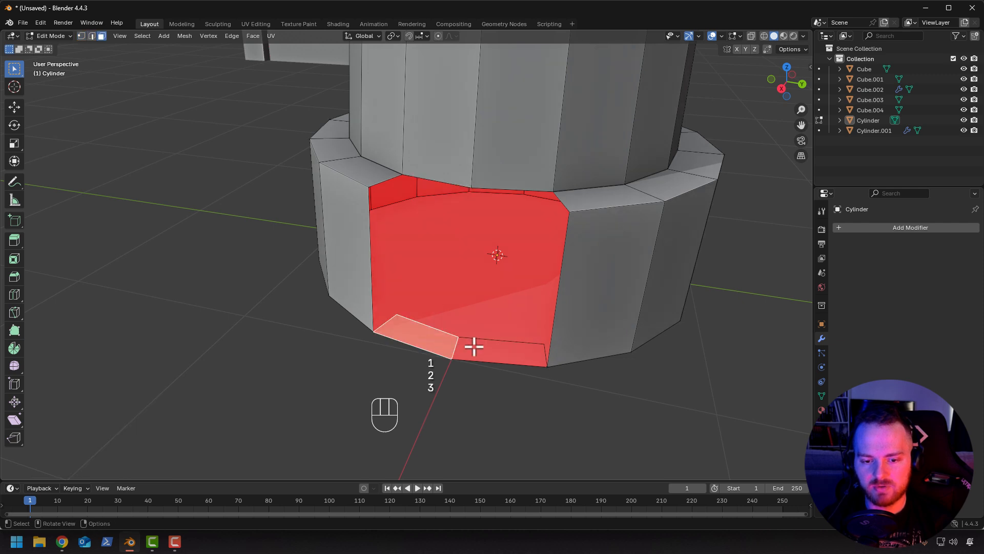
shift+click(473, 349)
key(x)
click(453, 354)
Fill two wall faces between the cut floor edges and the tower's lower wall edges inside the opening.
key(2)
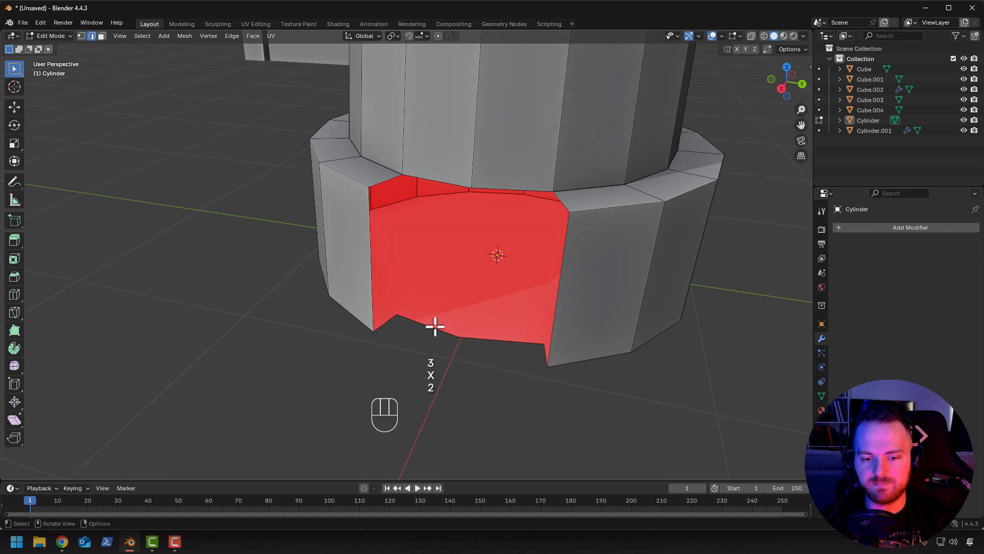
shift+click(452, 185)
key(f)
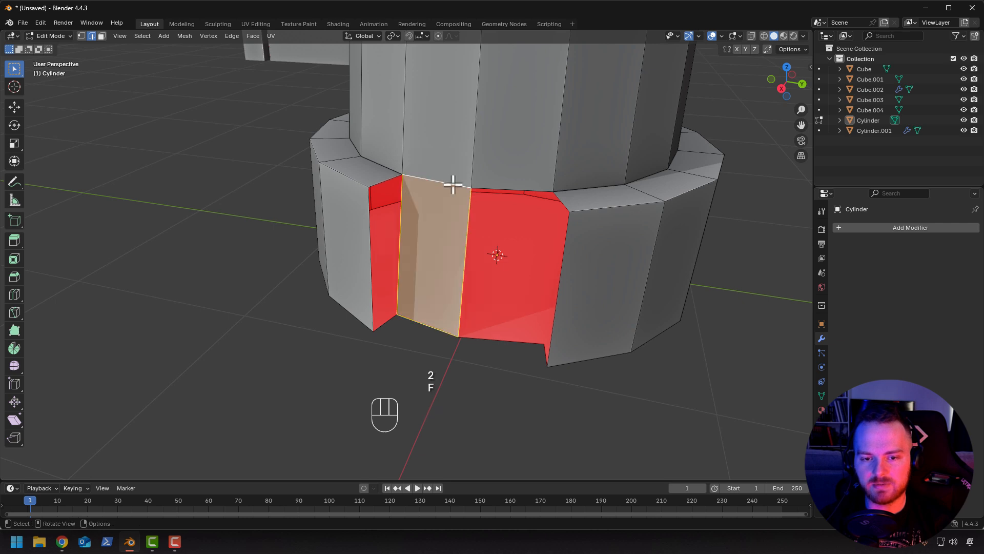
click(504, 187)
key(f)
Fill the open side gaps at both ends of the base ring's recess with faces and clear the selection.
middle_drag(492, 344, 486, 316)
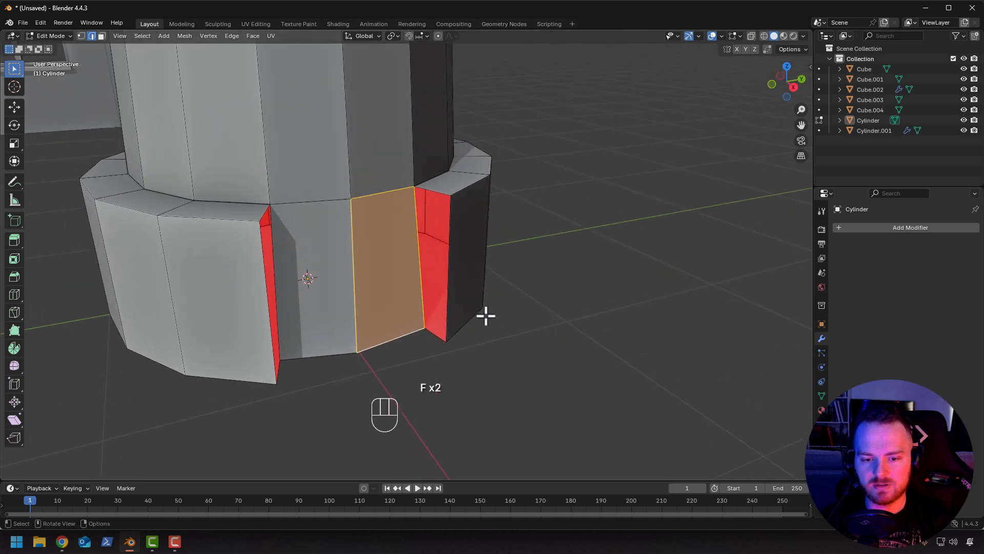
shift+click(437, 278)
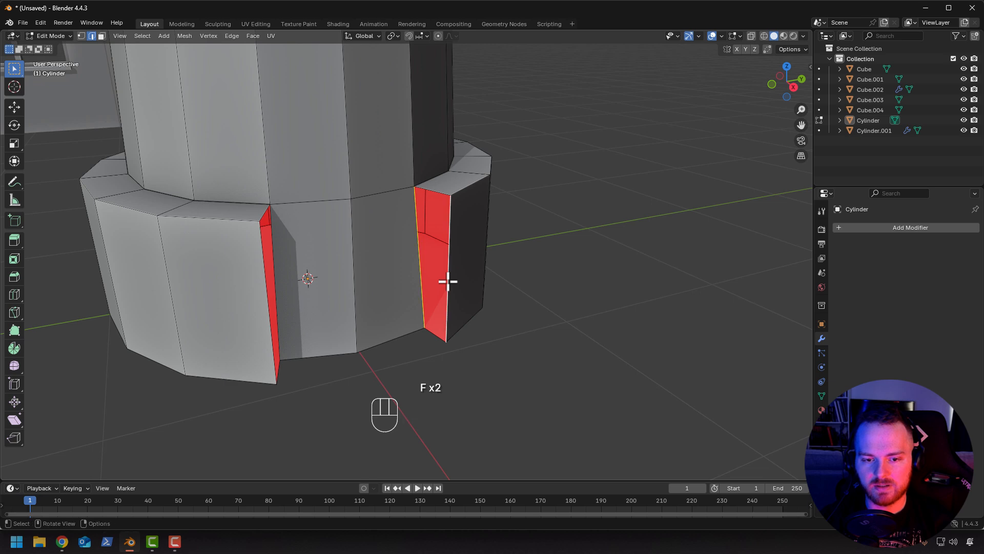
key(f)
middle_drag(422, 310, 399, 278)
click(435, 259)
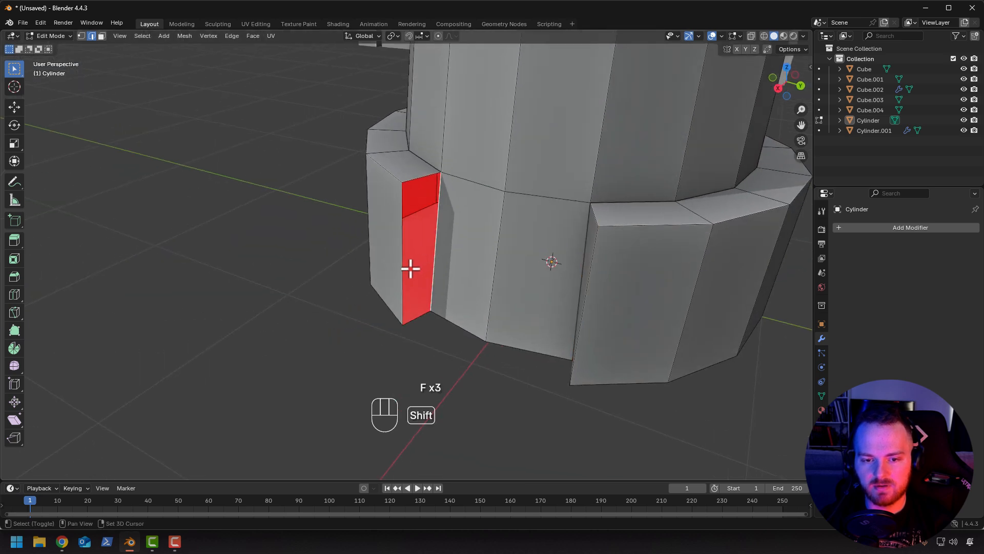
key(f)
scroll(297, 310, down, 3)
click(275, 310)
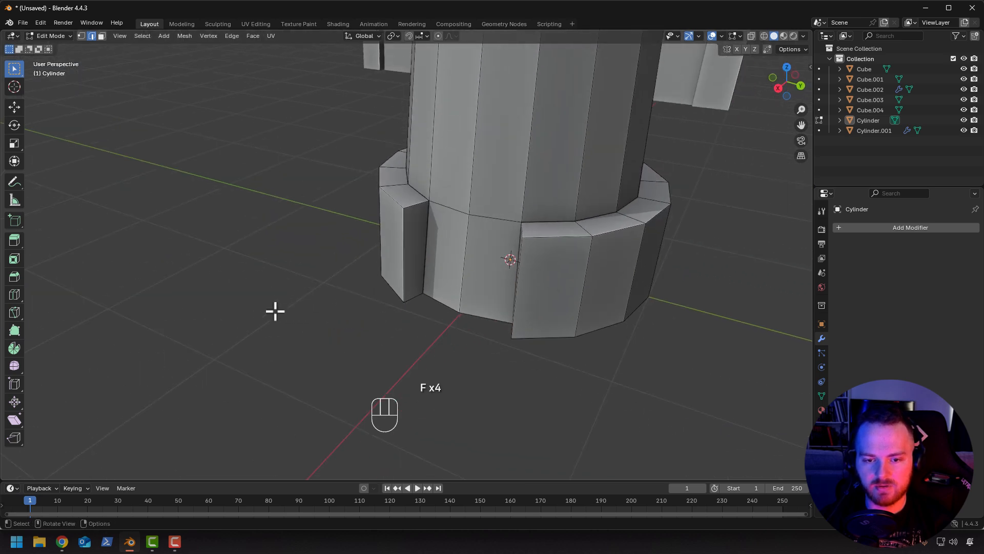
Duplicate the whole front window and move the copy about 3.11 m down along Z into the base recess.
middle_drag(275, 310, 400, 253)
scroll(321, 327, down, 3)
key(Tab)
key(Tab)
key(a)
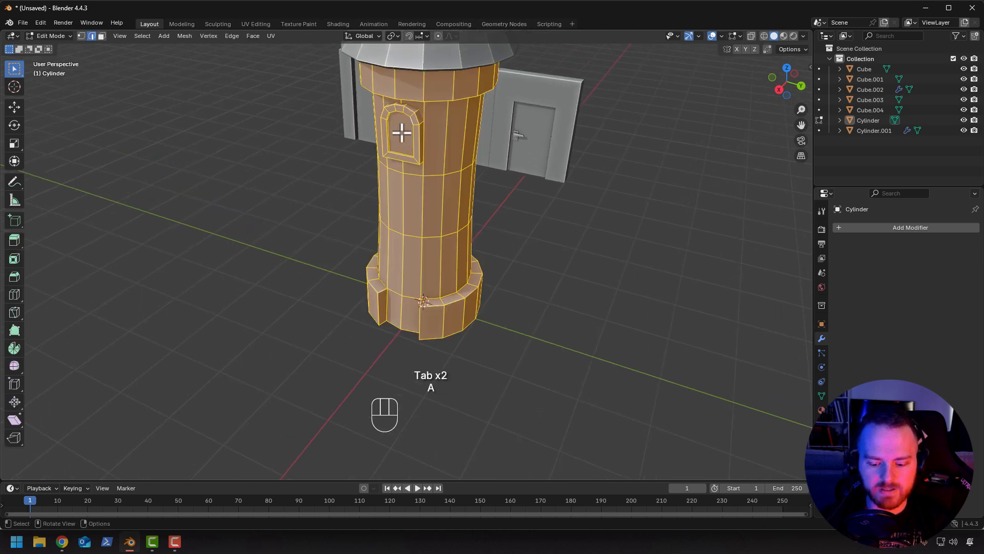
key(a)
key(l)
key(shift+d)
key(g)
key(z)
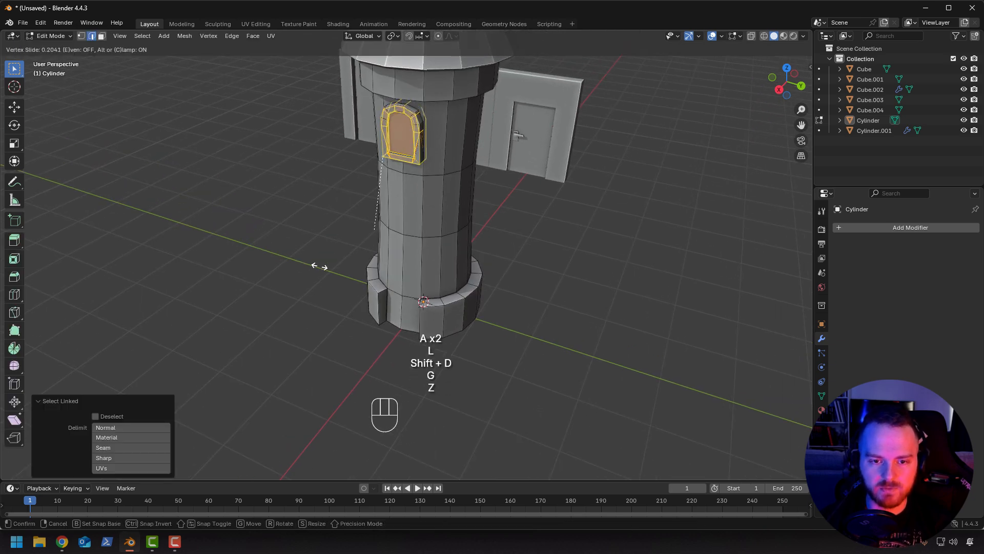
key(g)
key(z)
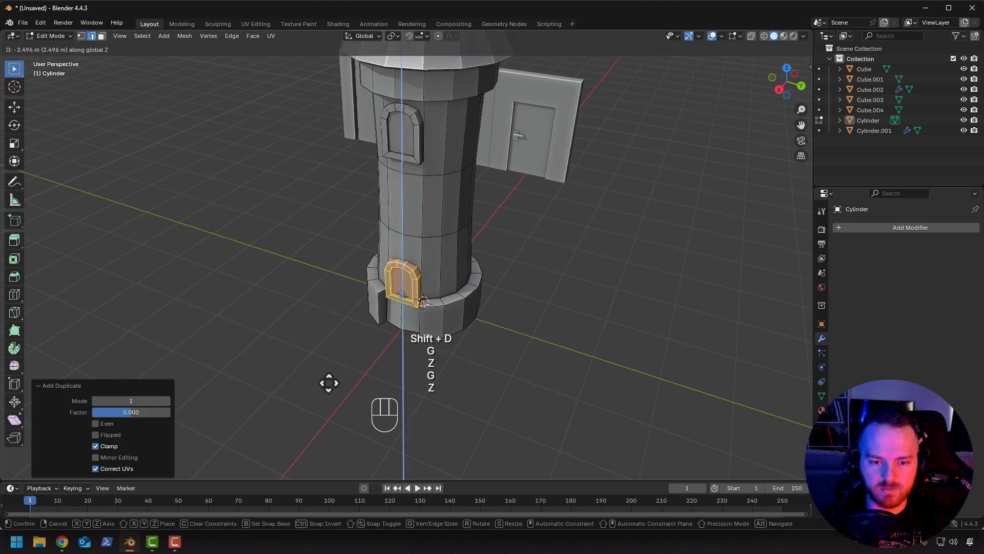
click(336, 305)
Scale the duplicated window into a door by 1.779 along Z and 1.335 along Y.
middle_drag(337, 306, 351, 341)
key(s)
key(z)
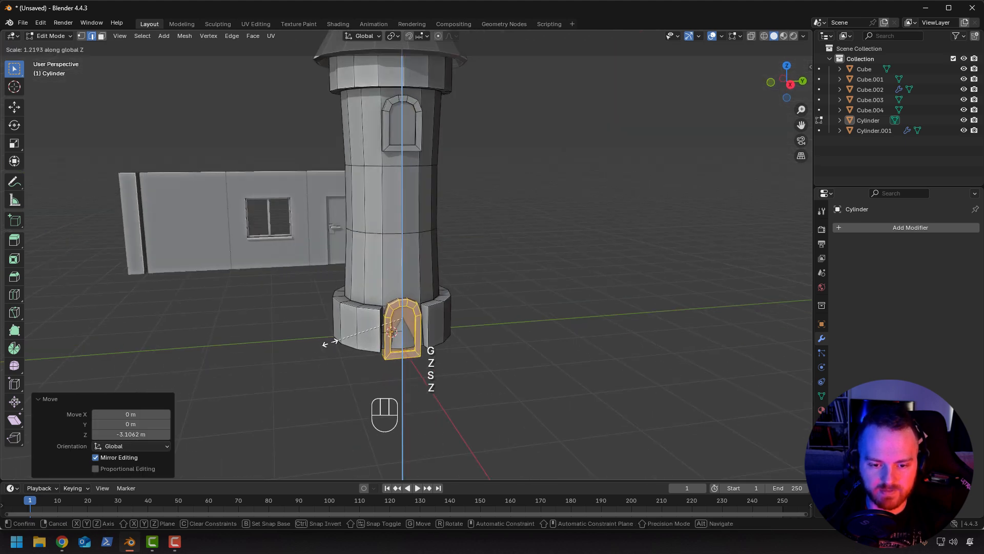
click(303, 348)
key(s)
key(x)
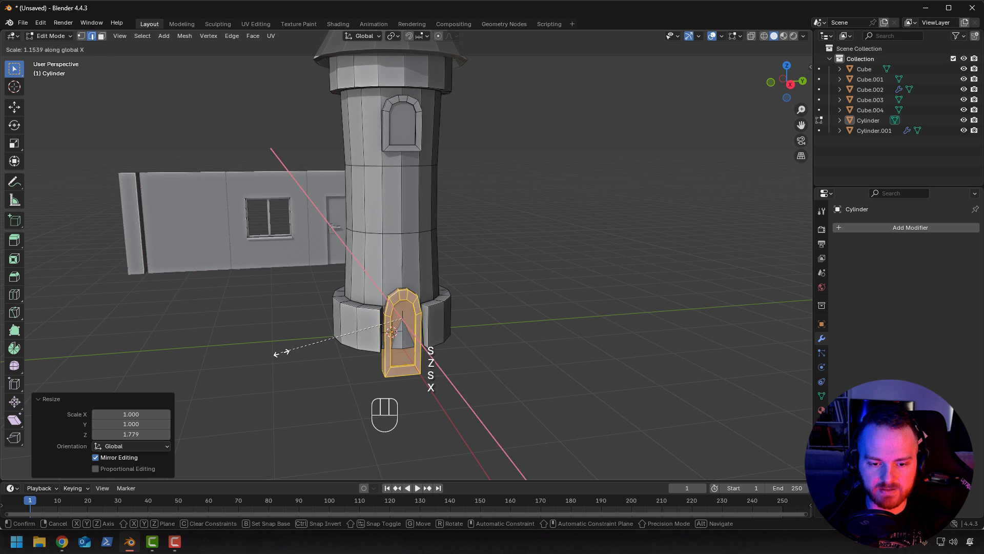
key(y)
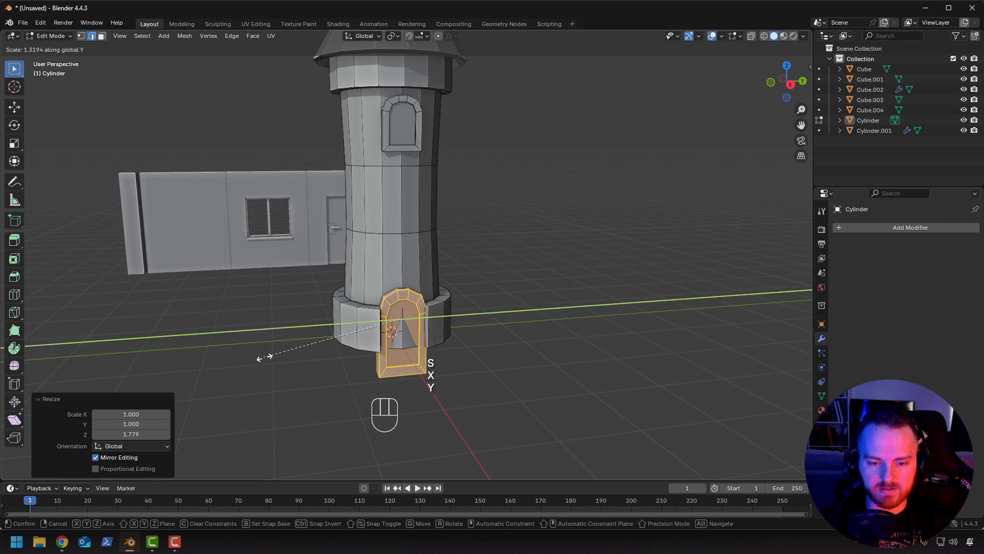
click(262, 356)
Move the door up about 0.34 m along Z and outward about 0.12 m along X.
key(g)
key(z)
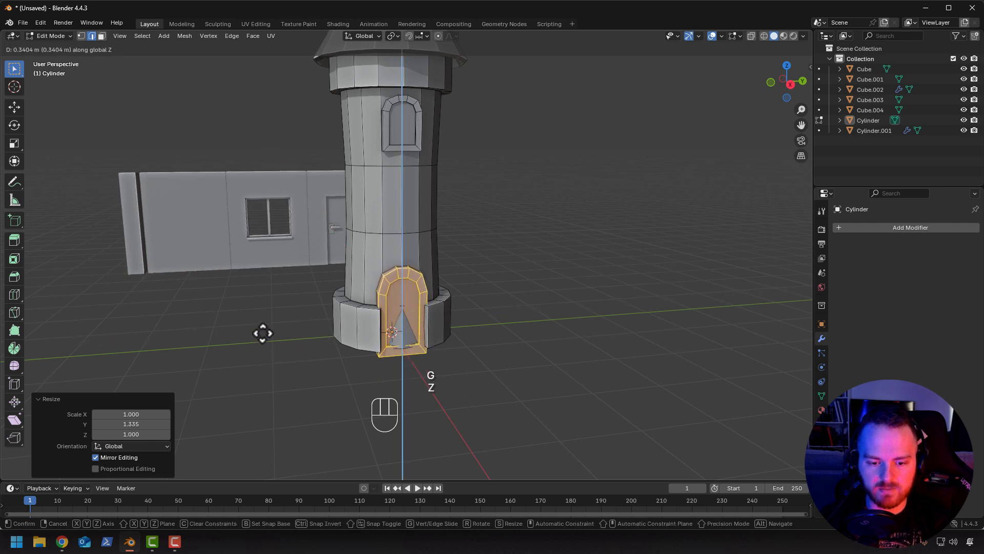
click(263, 333)
middle_drag(282, 343, 387, 314)
key(g)
key(x)
click(334, 344)
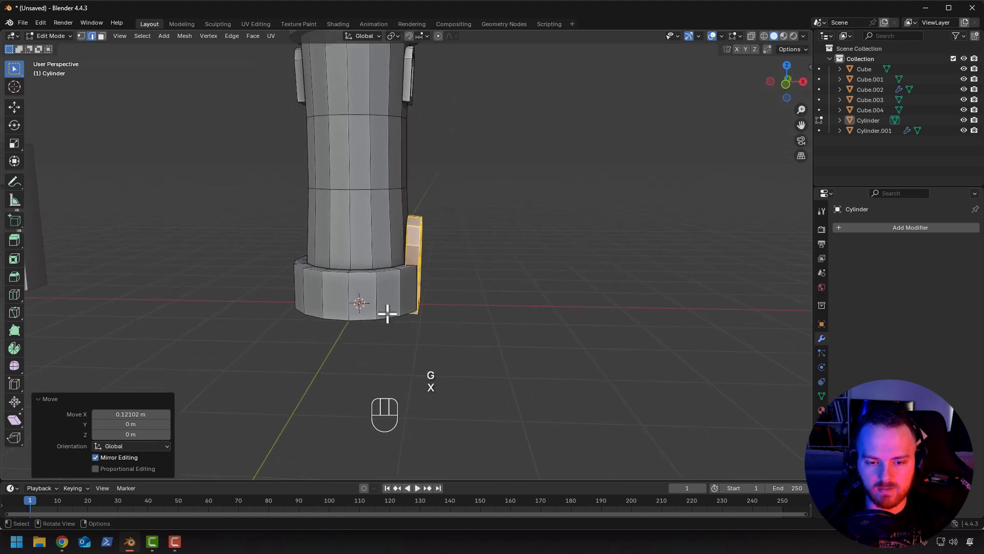
Rotate the door by -3.84° around Y and raise it about 0.036 m along Z.
scroll(384, 307, up, 2)
key(r)
key(x)
key(y)
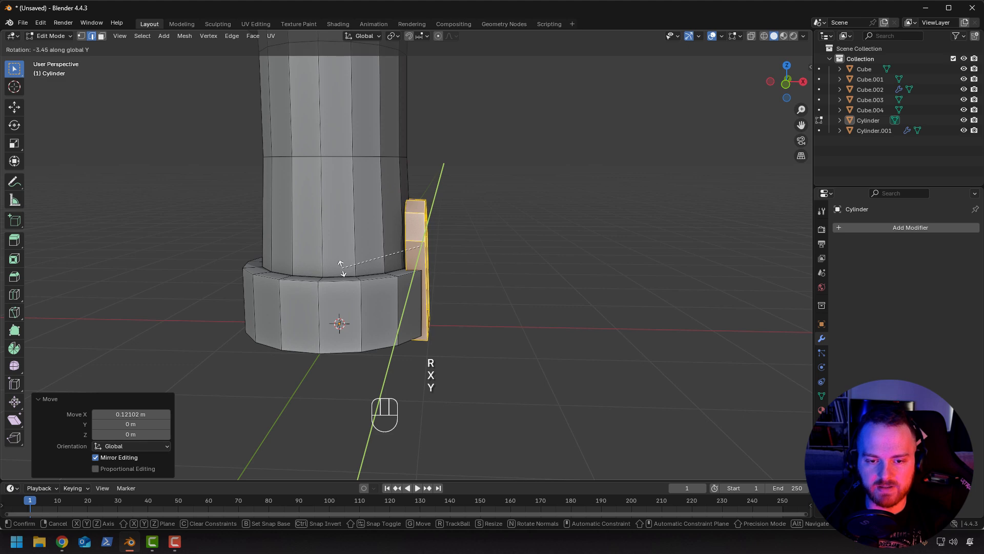
click(341, 267)
middle_drag(340, 266, 325, 352)
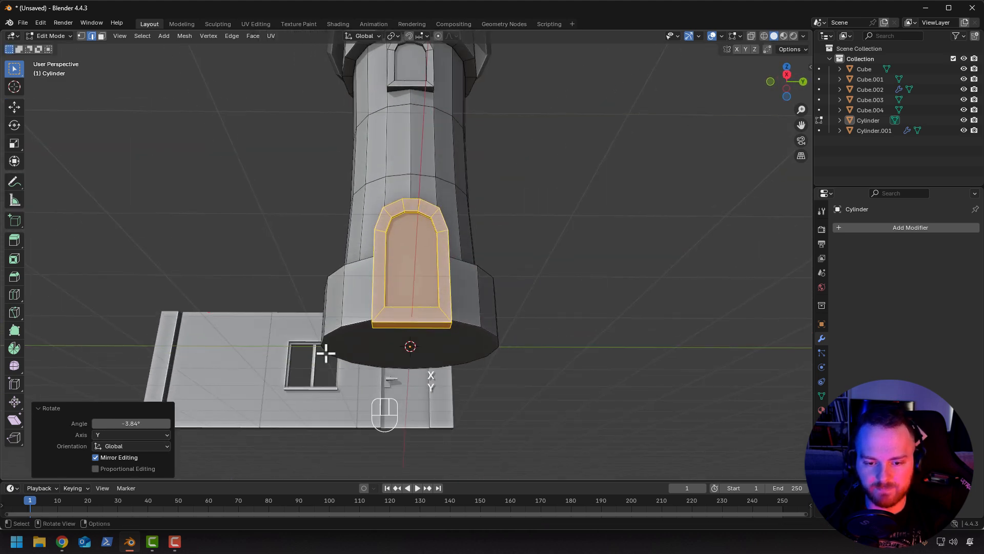
key(g)
key(z)
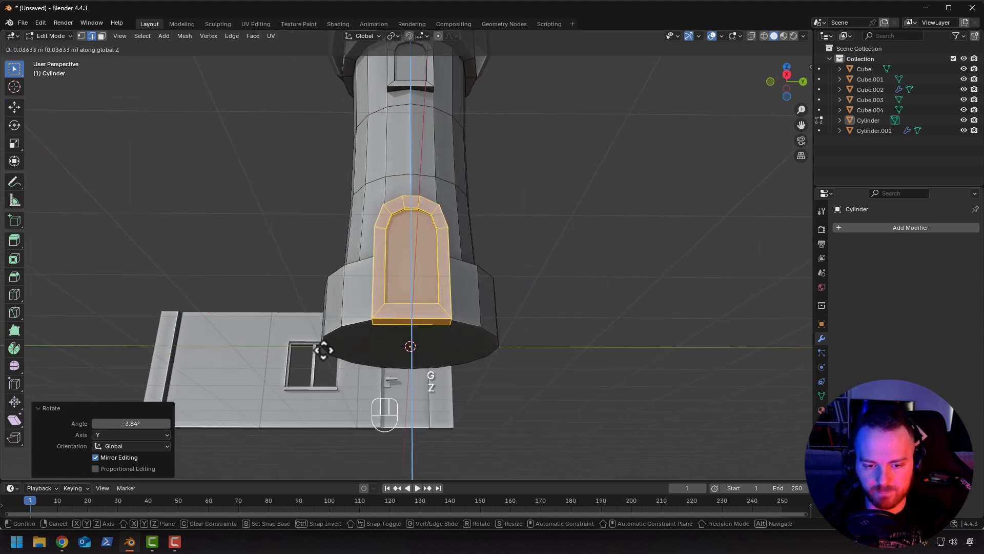
click(324, 350)
middle_drag(336, 346, 417, 307)
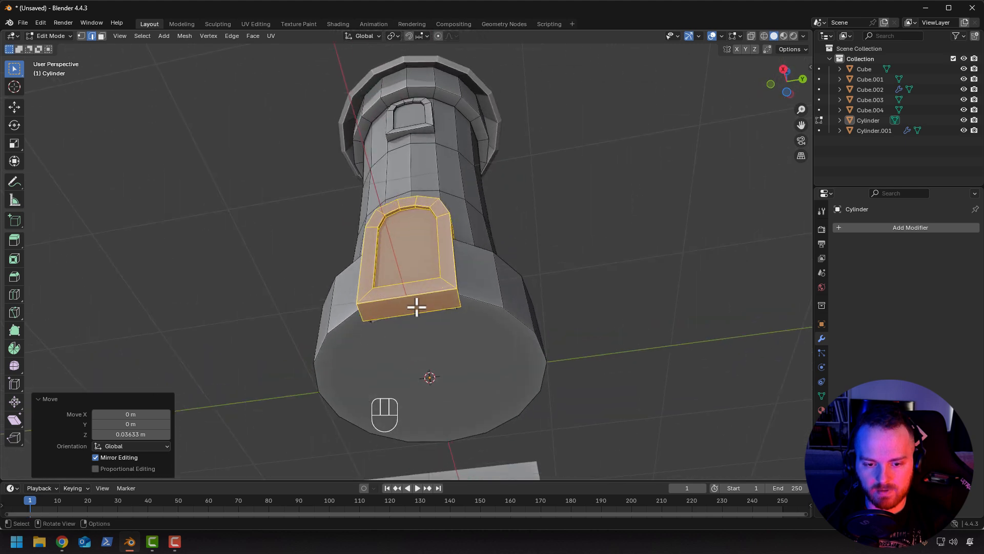
Turn on snapping to edges and move the door up about 0.006 m along Z.
click(409, 37)
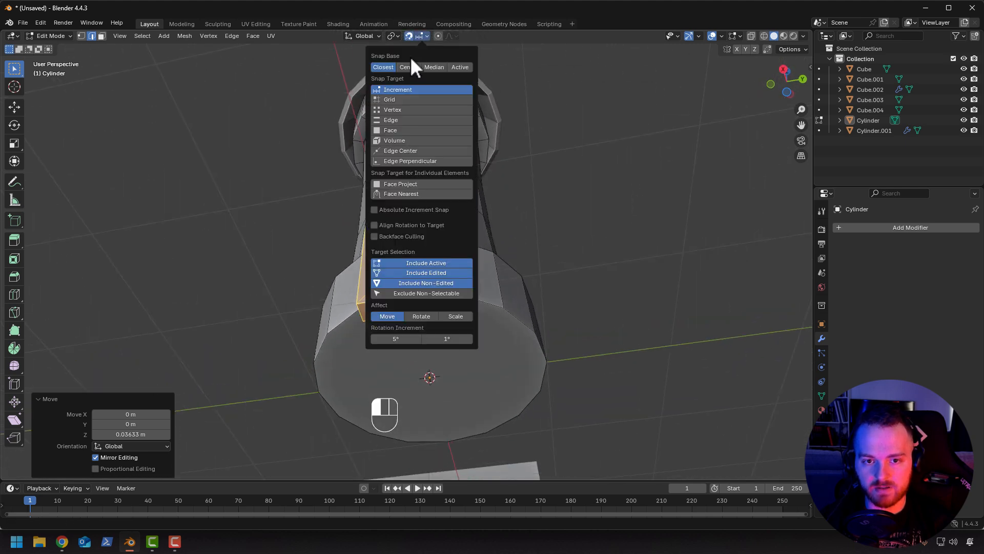
click(389, 120)
key(g)
key(z)
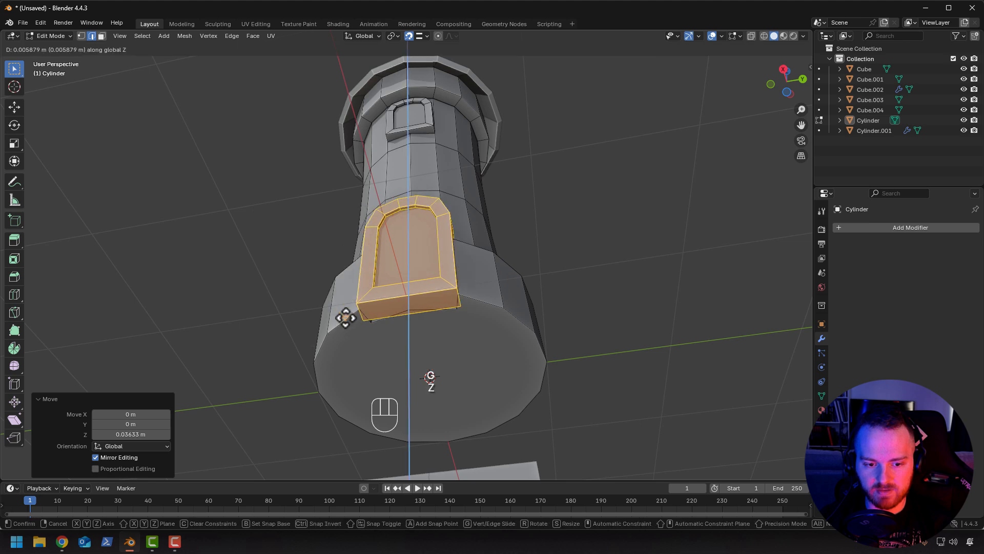
click(344, 317)
Move the door about -0.08 m along X, in toward the tower.
middle_drag(344, 316, 248, 377)
key(g)
key(x)
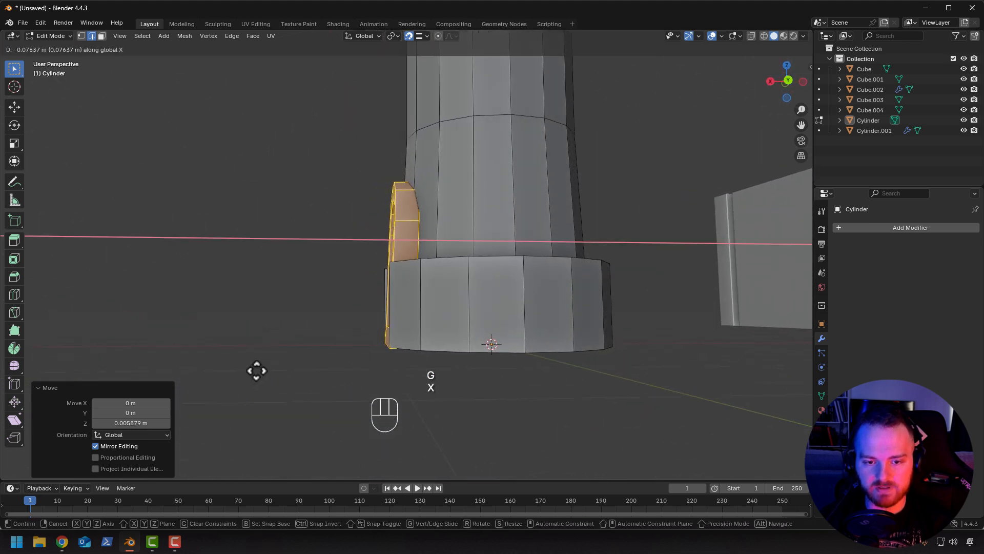
click(258, 369)
Select the linked door frame and panel and scale them up along X to deepen the door.
middle_drag(258, 369, 347, 268)
key(Tab)
key(Tab)
key(l)
key(l)
key(s)
key(x)
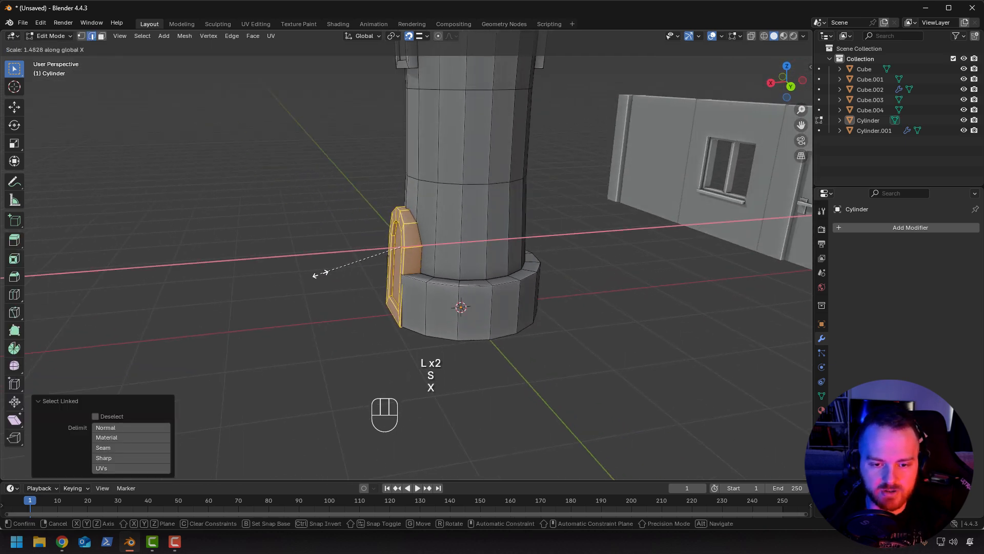
click(281, 285)
middle_drag(305, 306, 466, 325)
key(Tab)
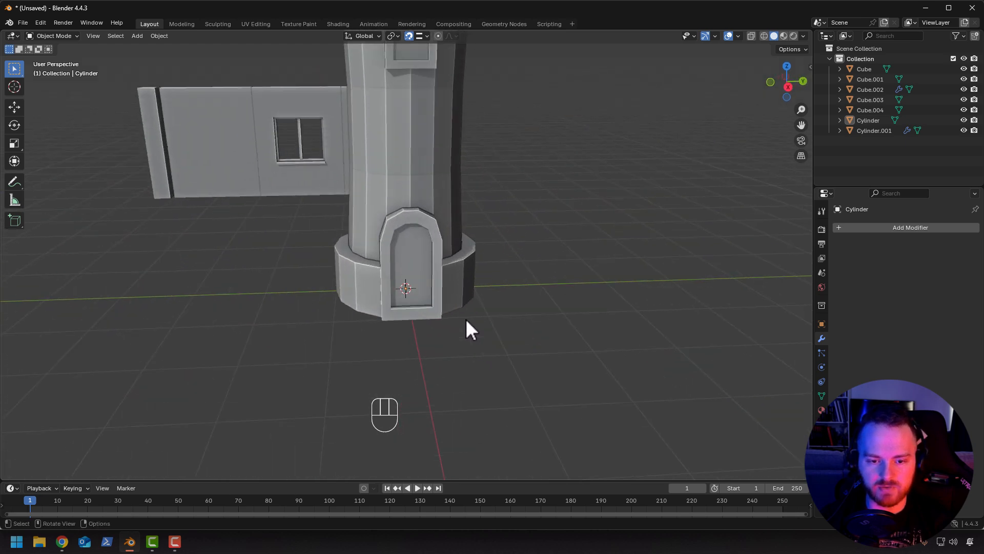
Rotate the whole door about 2.86° around Y to straighten its front against the base.
scroll(422, 248, up, 3)
key(Tab)
scroll(415, 247, up, 3)
scroll(415, 247, down, 5)
middle_drag(413, 285, 497, 275)
key(r)
key(x)
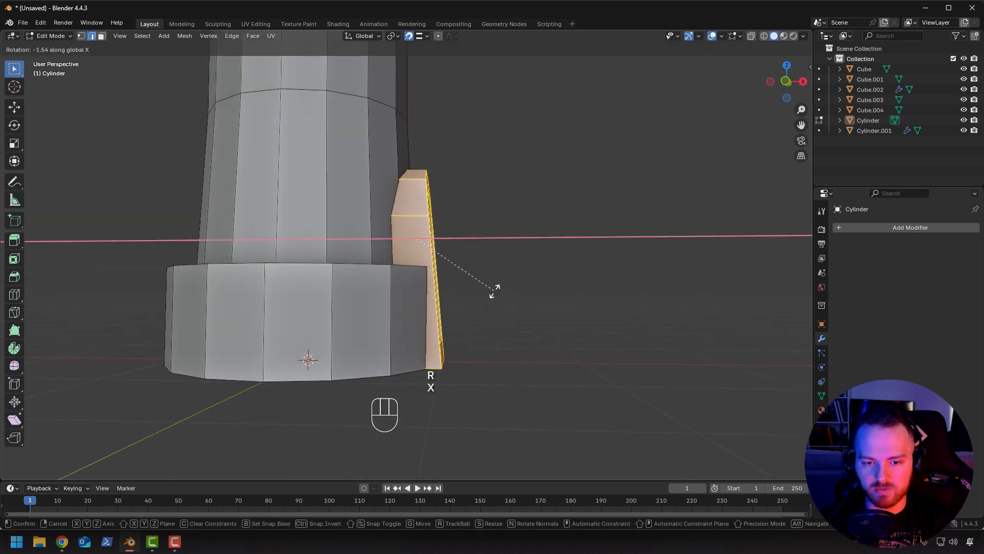
key(y)
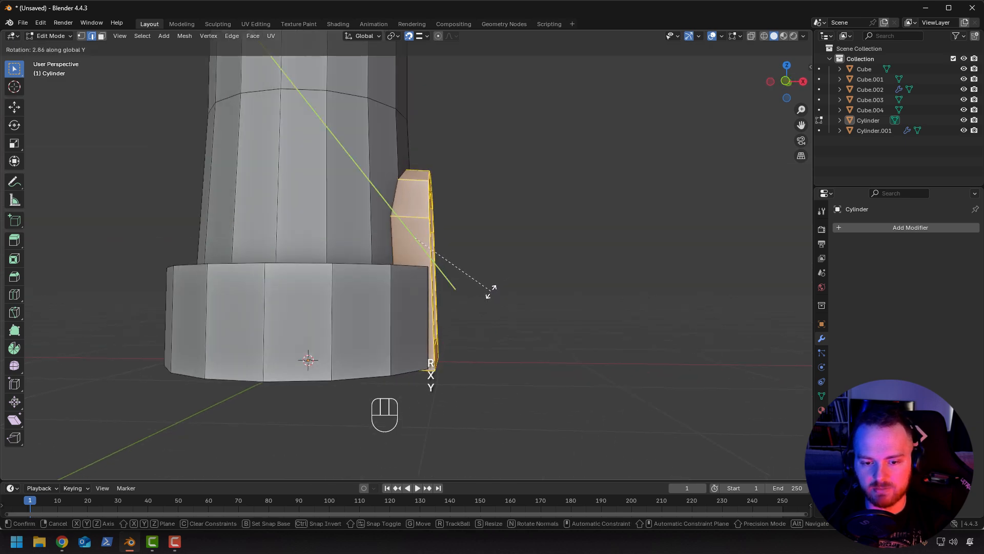
click(491, 291)
Align the door's underside with the tower base by moving it up about 0.015 m and down about 0.012 m along Z.
middle_drag(490, 291, 329, 358)
key(g)
key(z)
click(297, 330)
key(g)
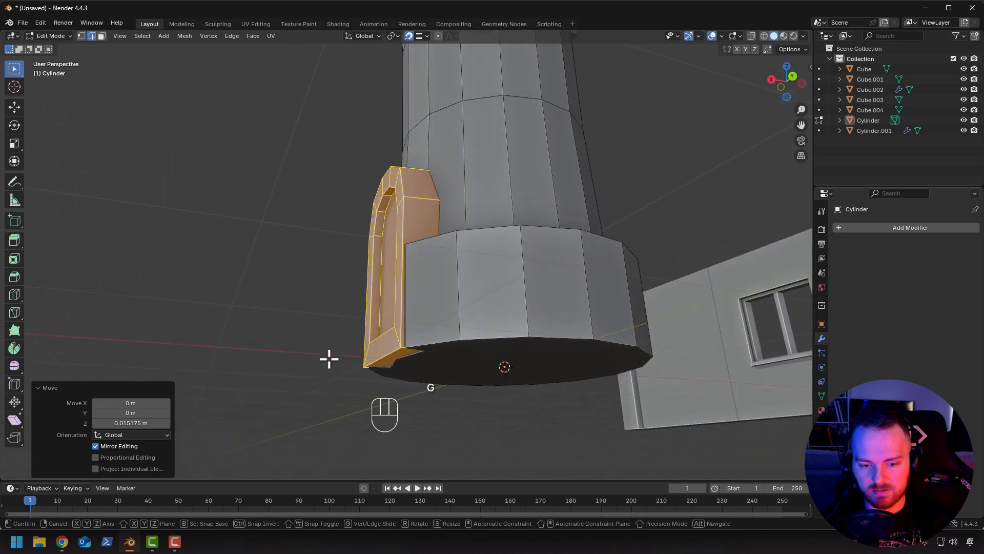
key(z)
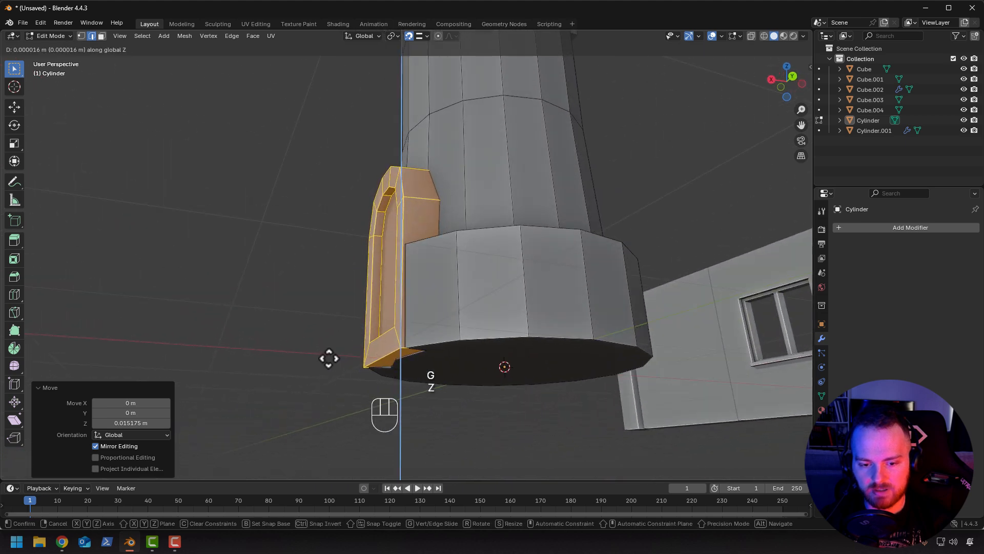
click(328, 360)
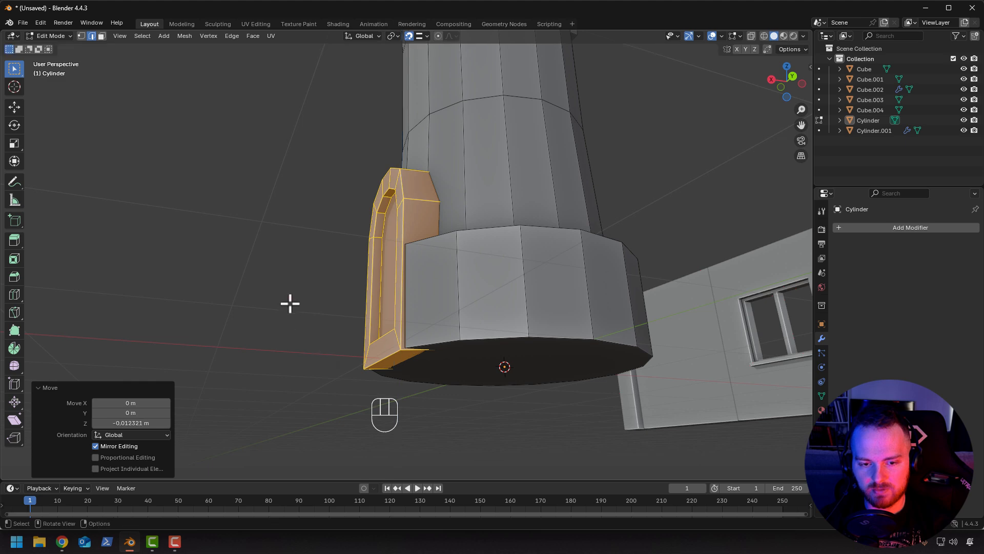
middle_drag(287, 301, 395, 339)
key(alt+a)
key(3)
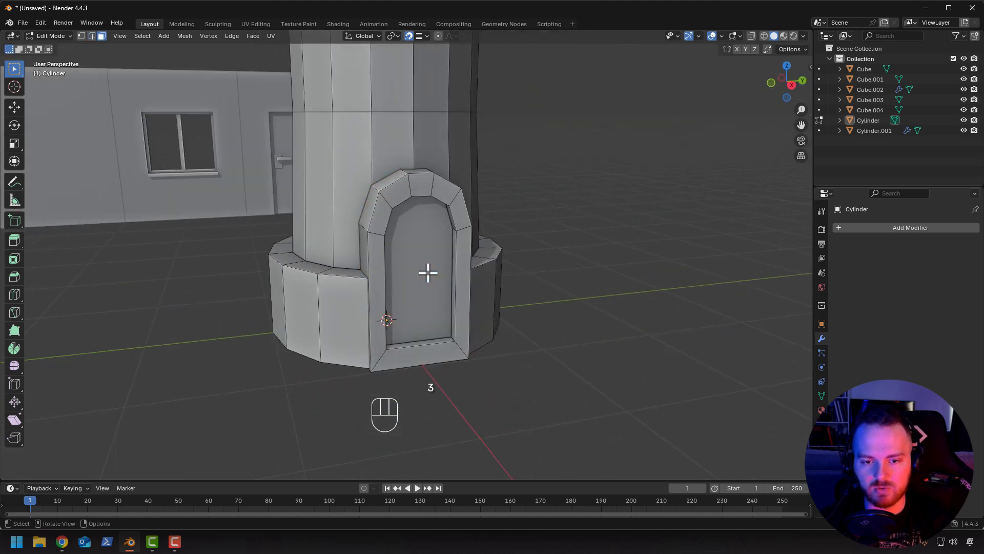
middle_drag(426, 272, 409, 237)
click(409, 247)
middle_drag(410, 275, 420, 270)
scroll(420, 270, up, 2)
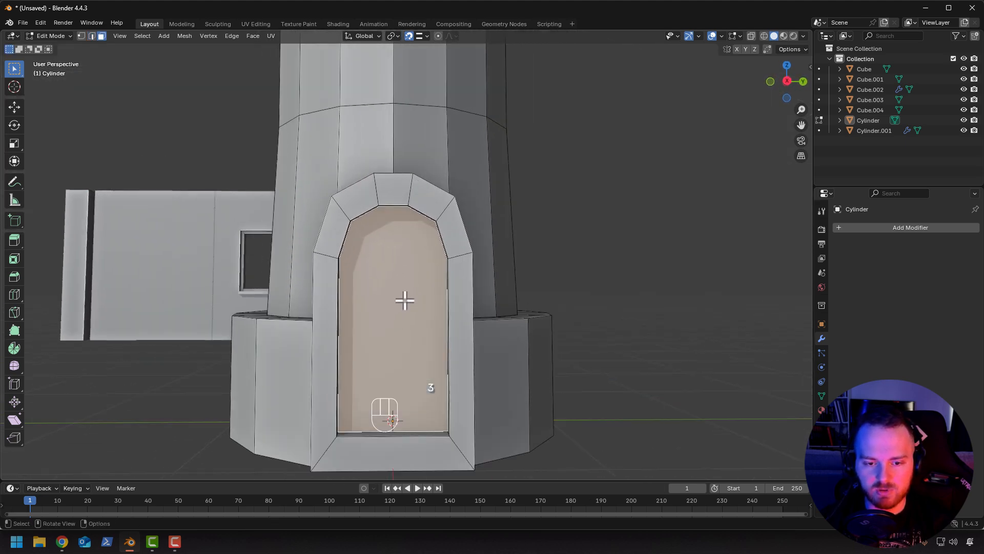
key(ctrl+r)
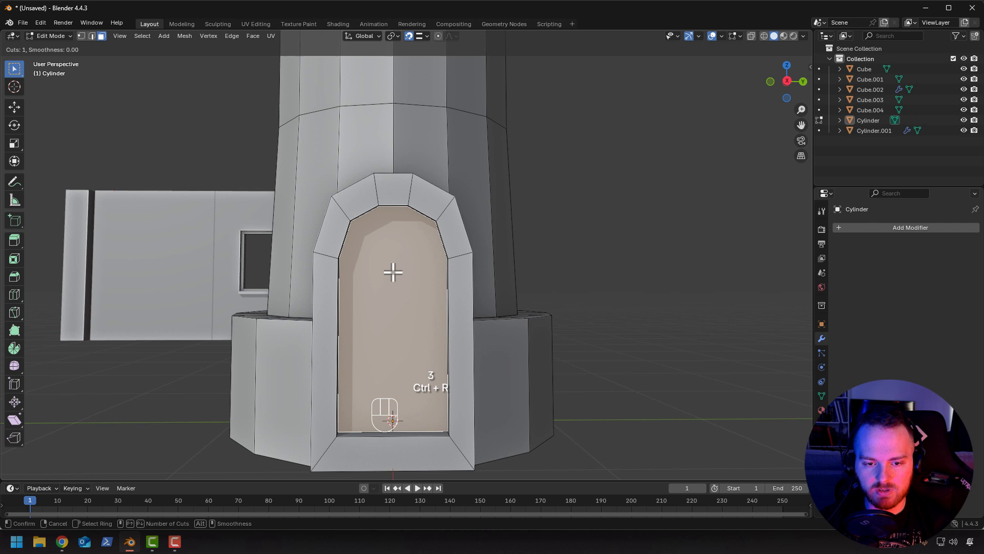
right_click(407, 425)
shift+middle_drag(410, 362, 404, 288)
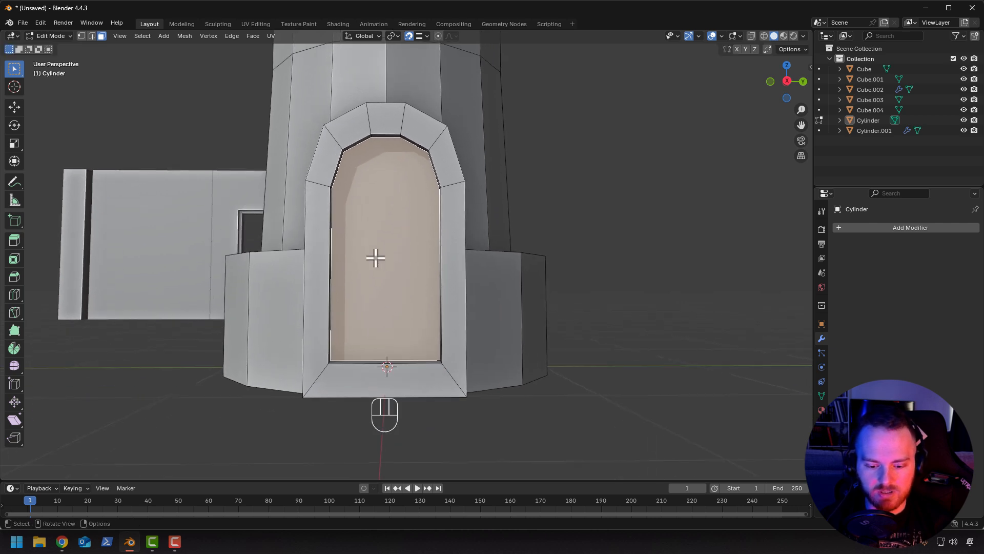
key(ctrl+r)
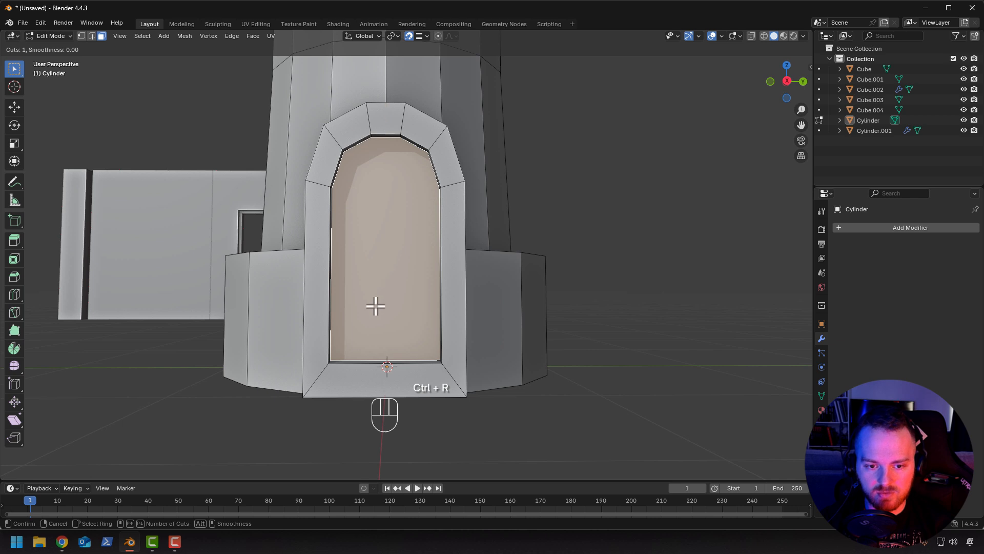
right_click(404, 224)
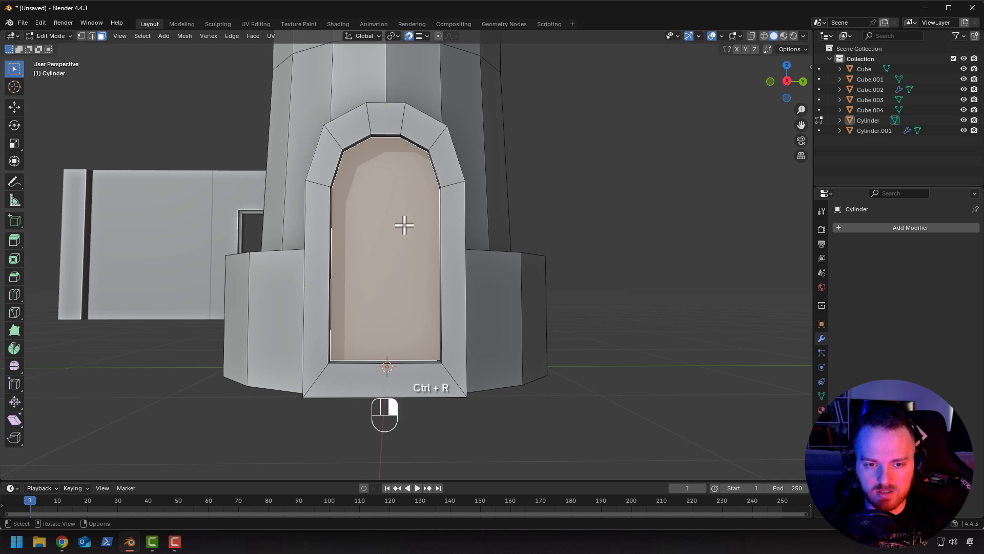
Add four evenly spaced loop cuts across the bottom member of the door frame without sliding them.
click(388, 252)
mouse_move(398, 228)
middle_down()
mouse_move(402, 262)
mouse_move(381, 292)
mouse_move(390, 292)
mouse_move(369, 246)
mouse_move(381, 222)
middle_up()
key(1)
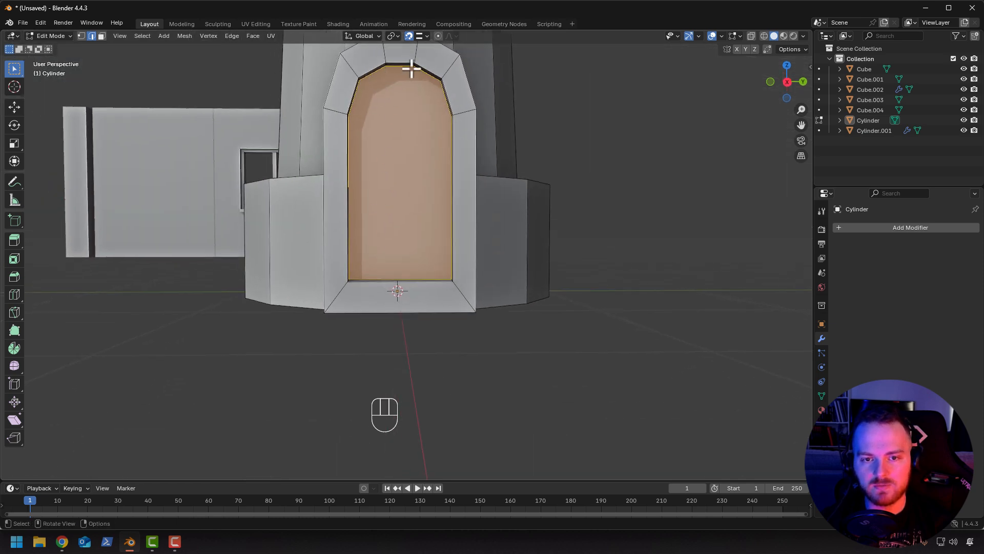
scroll(398, 220, up, 3)
middle_drag(393, 222, 398, 250)
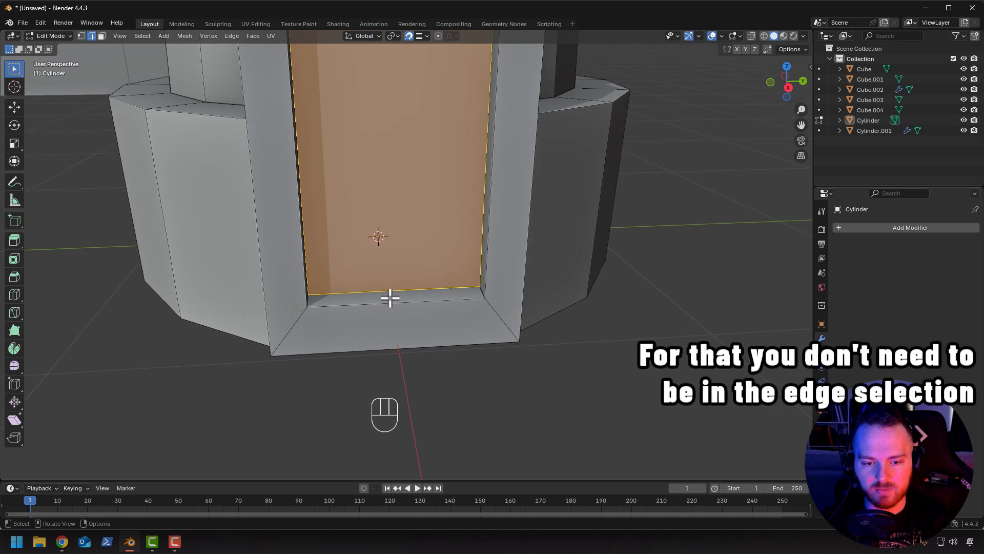
key(ctrl+r)
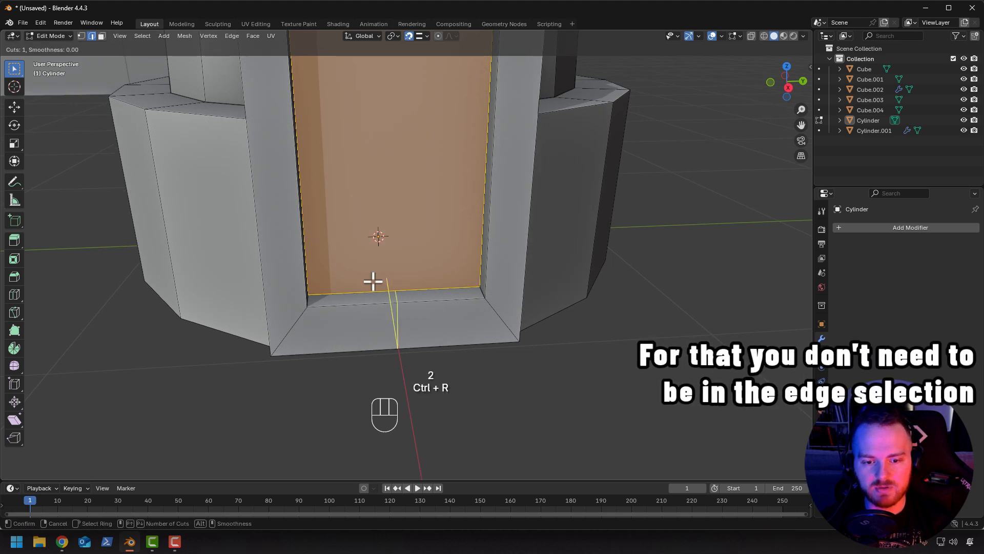
scroll(389, 292, up, 3)
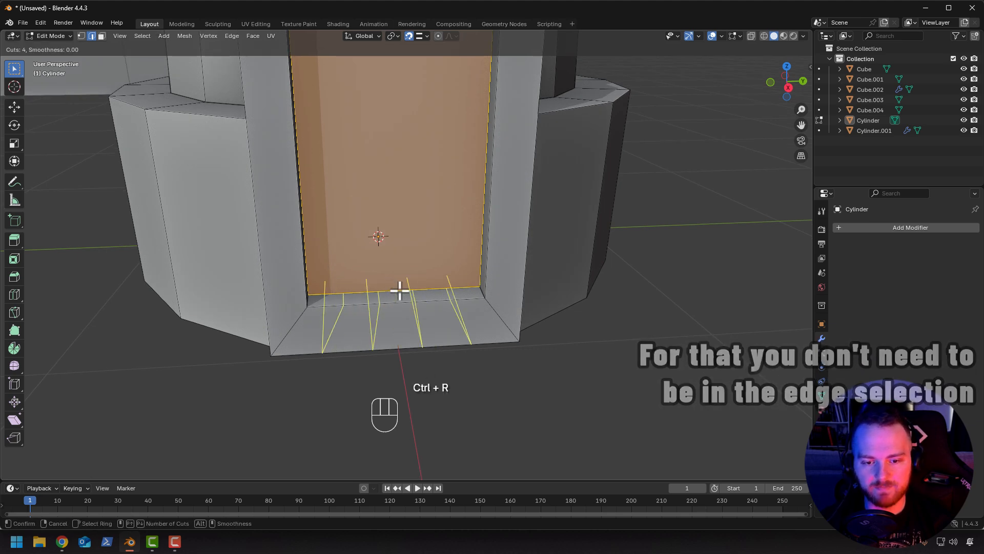
click(400, 291)
right_click(398, 288)
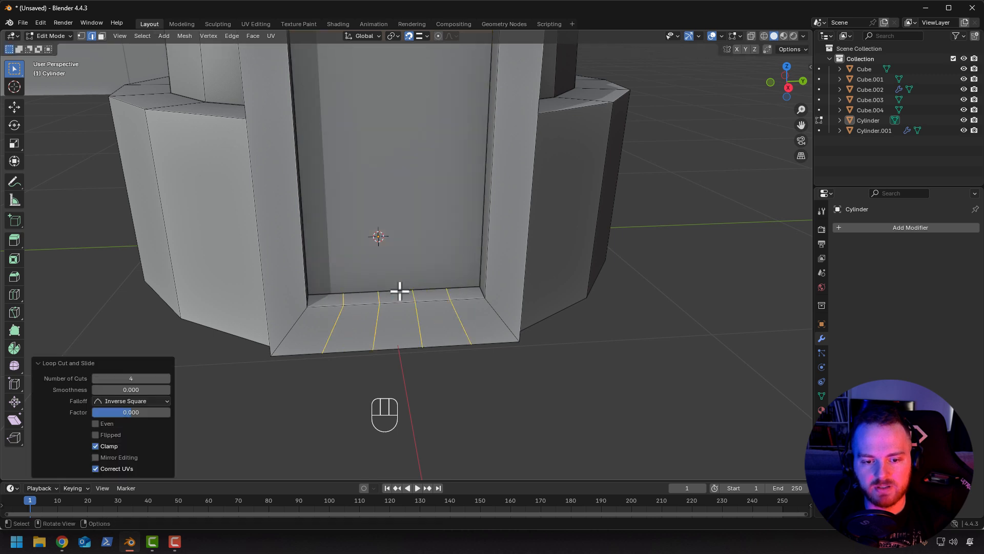
key(1)
click(394, 253)
key(3)
click(399, 275)
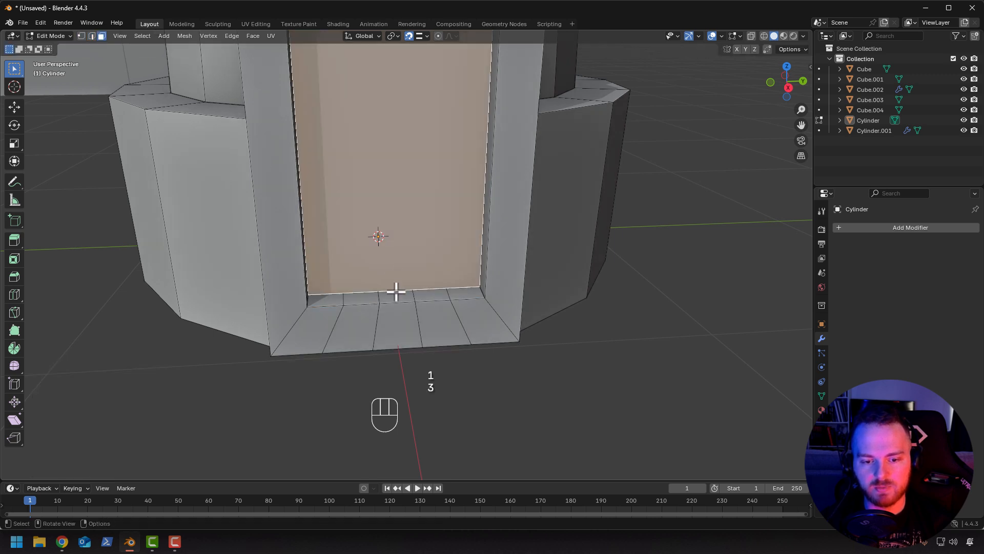
key(1)
click(411, 288)
key(g)
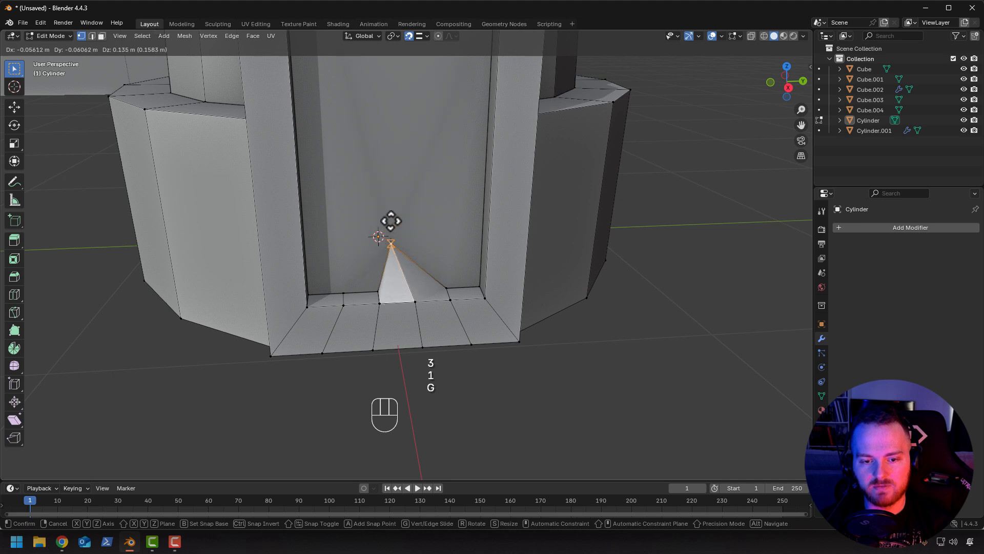
right_click(415, 264)
key(g)
key(g)
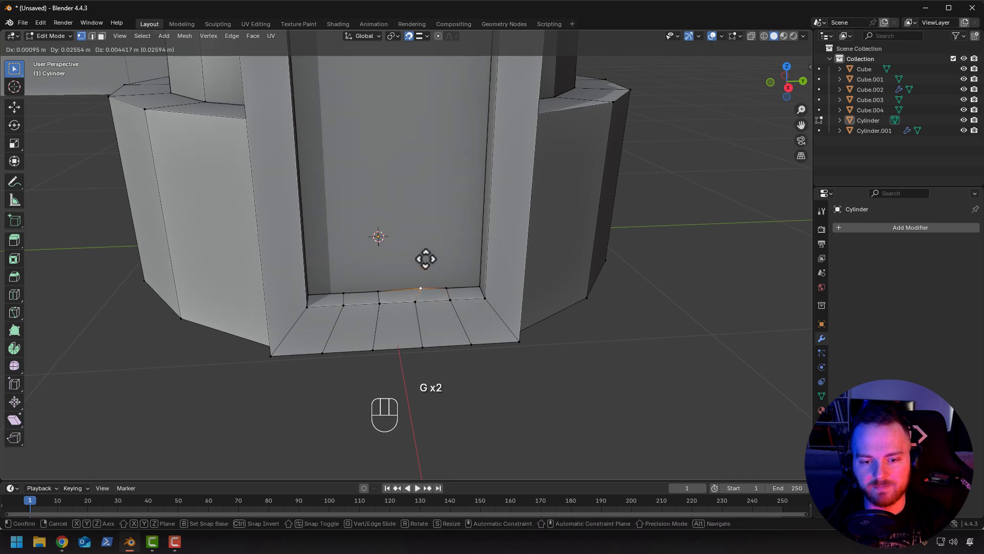
right_click(423, 257)
Connect the vertices along the bottom edge of the door panel to the matching arch vertices, splitting it into five vertical planks.
middle_drag(397, 262, 437, 269)
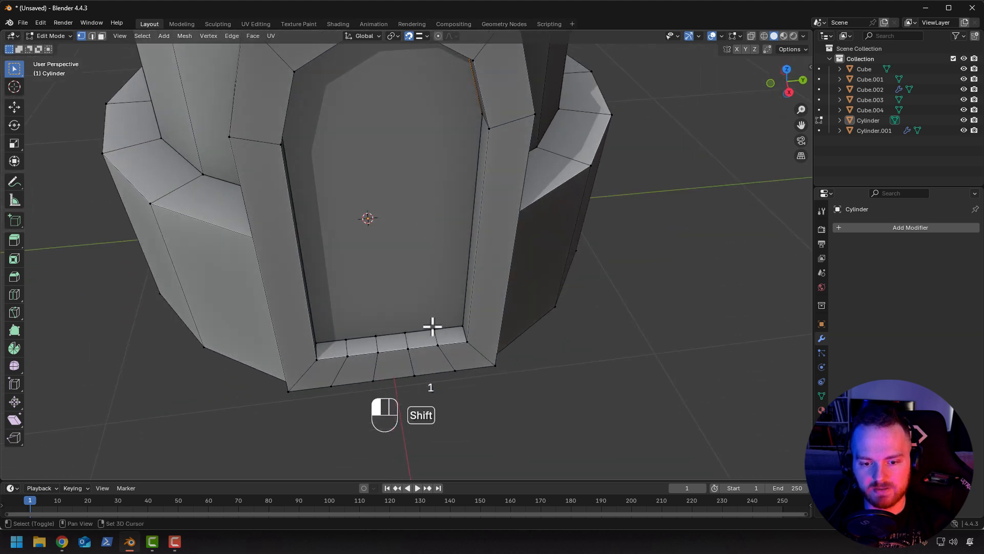
middle_drag(384, 333, 413, 359)
click(417, 71)
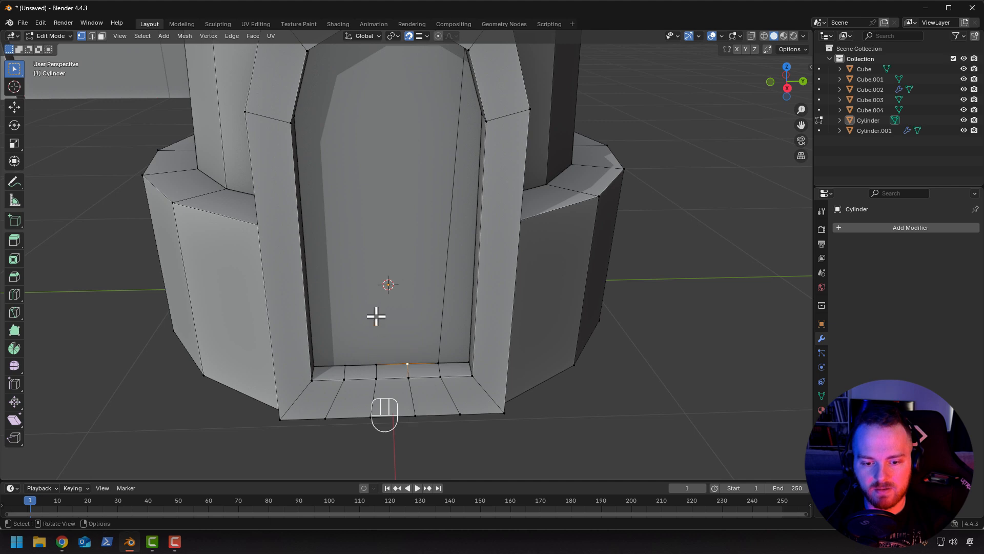
middle_drag(357, 96, 359, 72)
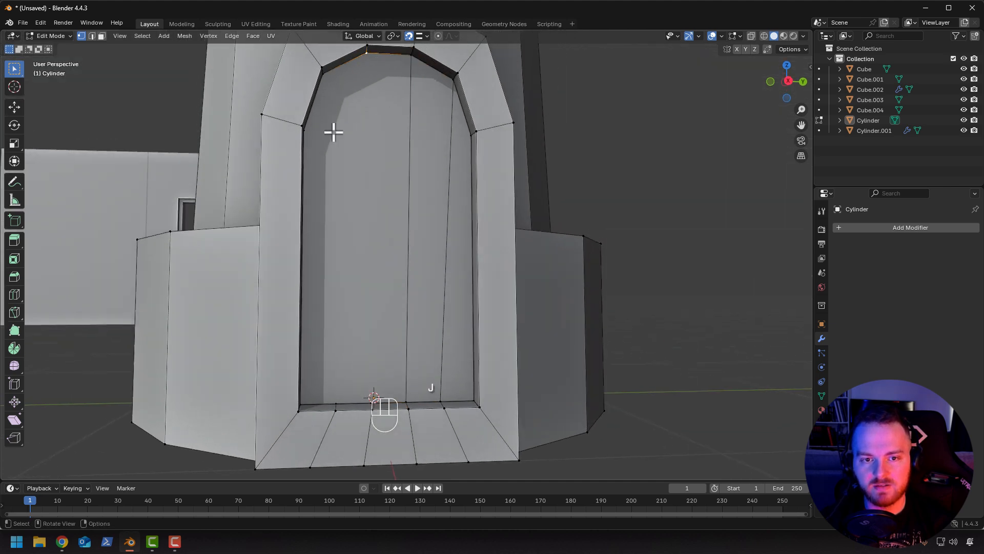
middle_drag(330, 233, 348, 285)
middle_drag(357, 350, 357, 371)
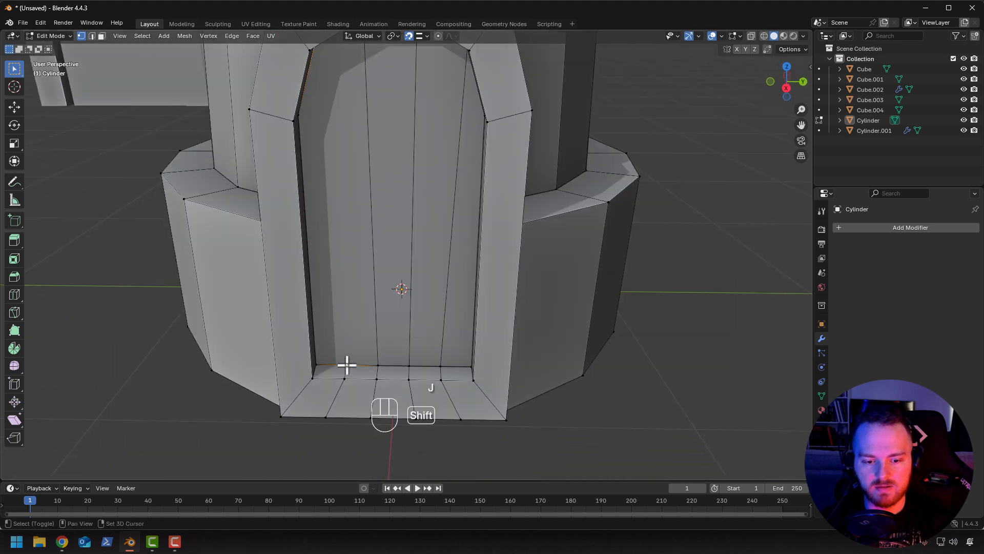
Select a single plank face of the door, switch snapping off and set the snap target to Increment.
key(3)
click(360, 313)
key(g)
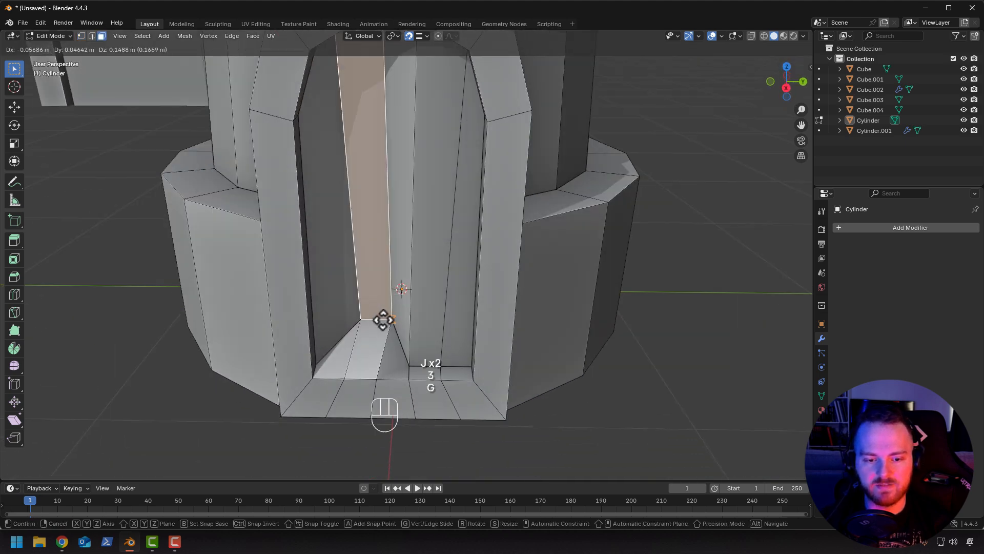
right_click(371, 313)
click(408, 36)
click(420, 36)
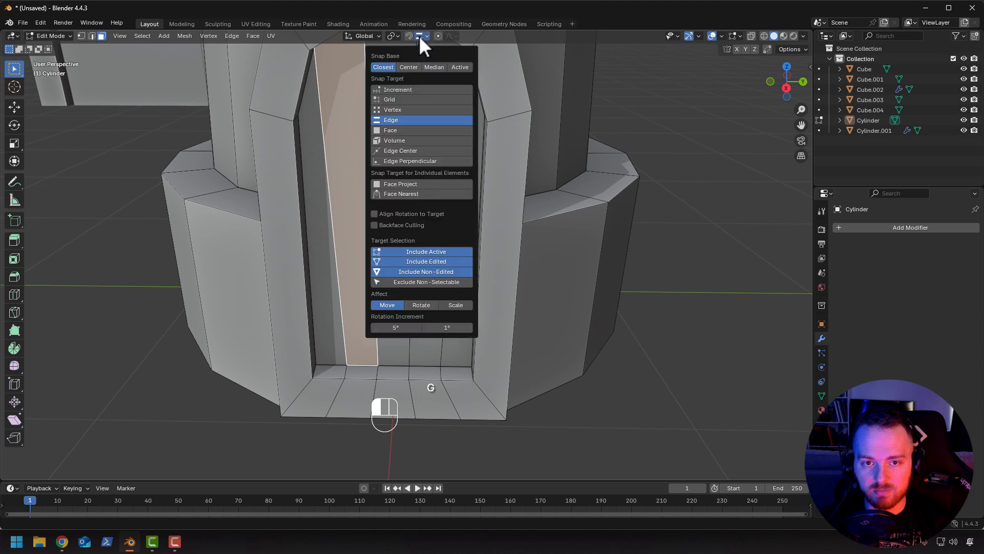
click(404, 90)
Select all five plank faces and extrude them as individual faces by about 0.0158 m.
middle_drag(289, 227, 334, 220)
shift+click(379, 220)
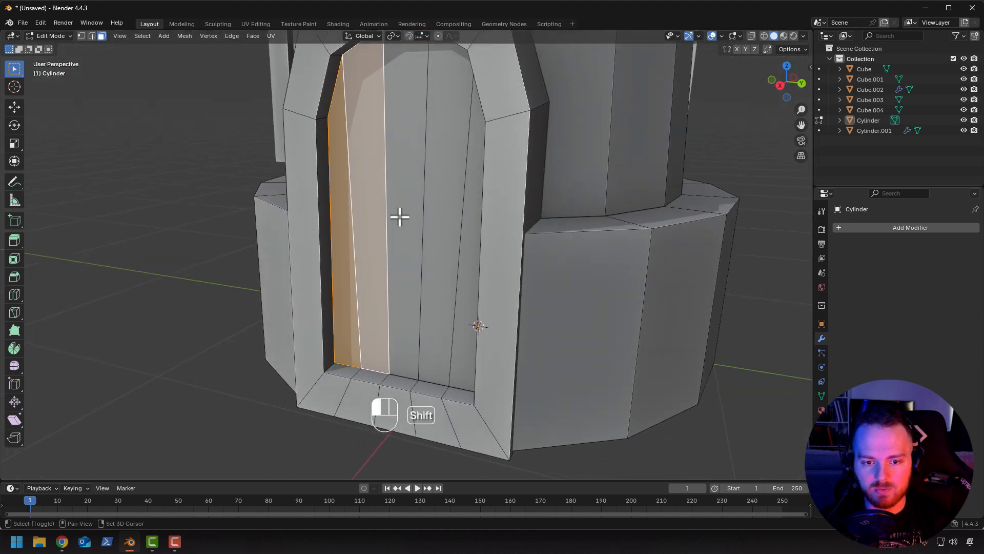
shift+click(425, 225)
shift+click(461, 246)
middle_drag(463, 253, 388, 314)
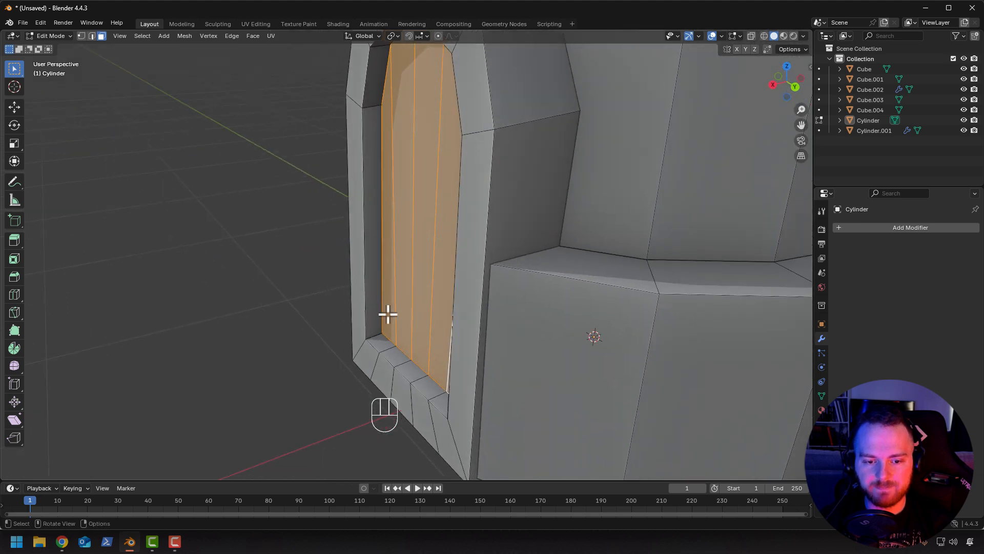
key(alt+e)
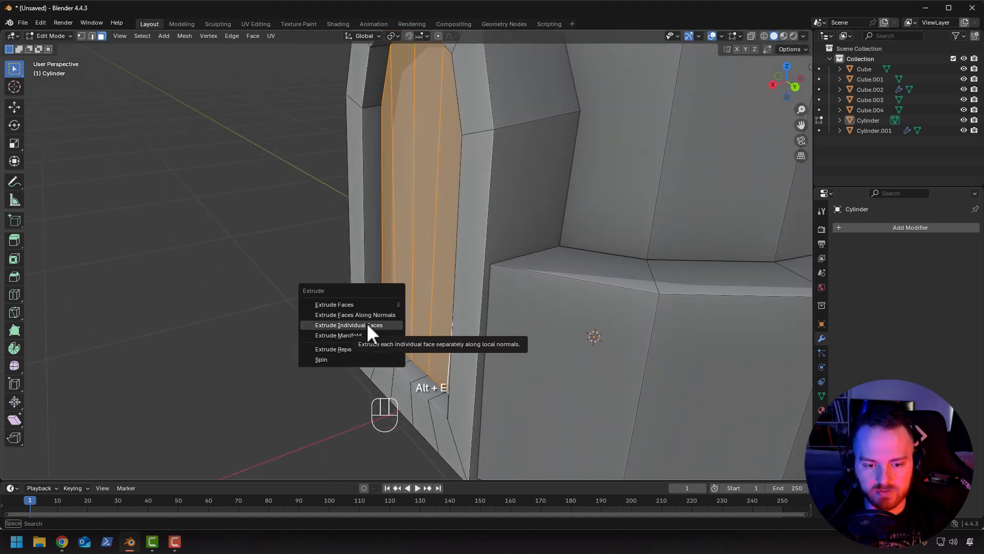
click(367, 323)
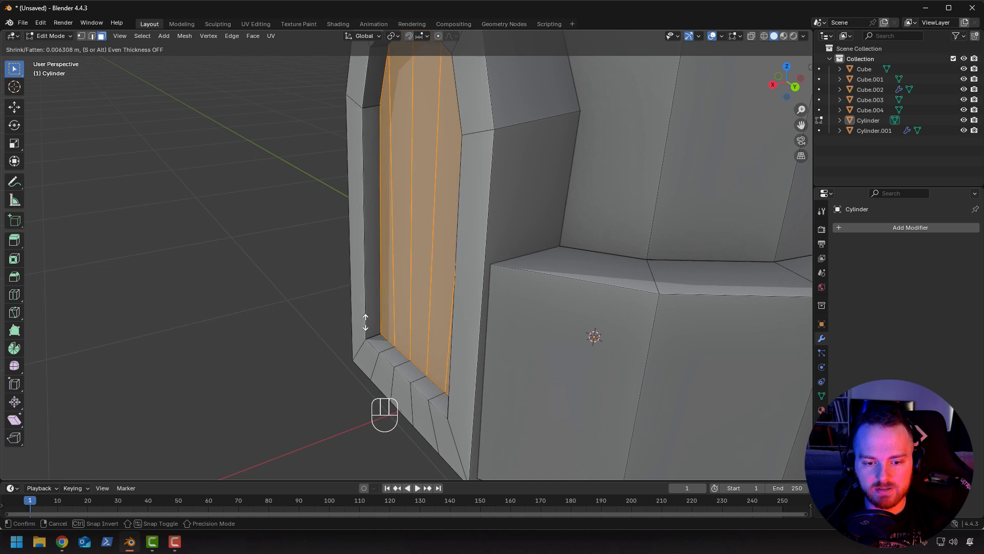
click(365, 320)
middle_drag(365, 320, 336, 277)
scroll(336, 277, down, 3)
key(s)
key(x)
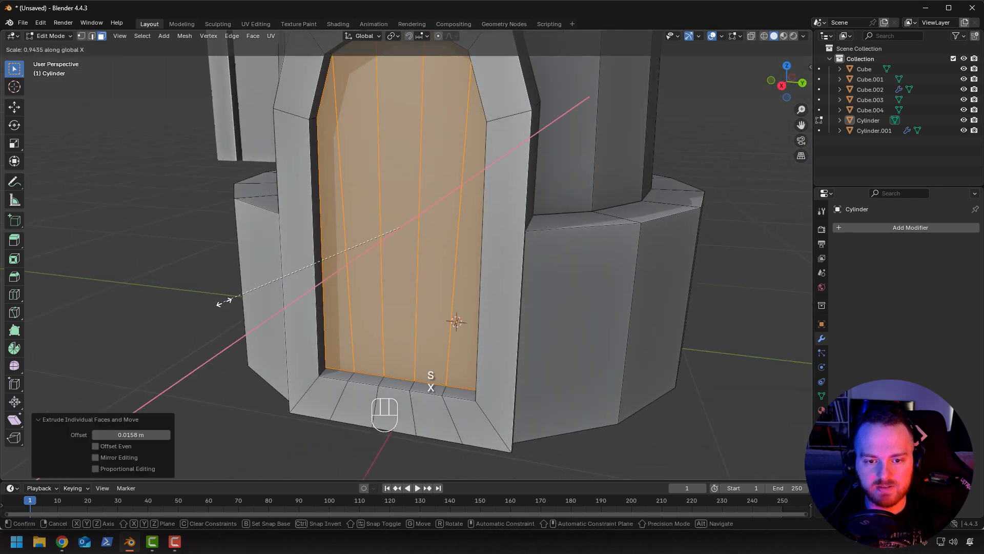
key(y)
right_click(282, 219)
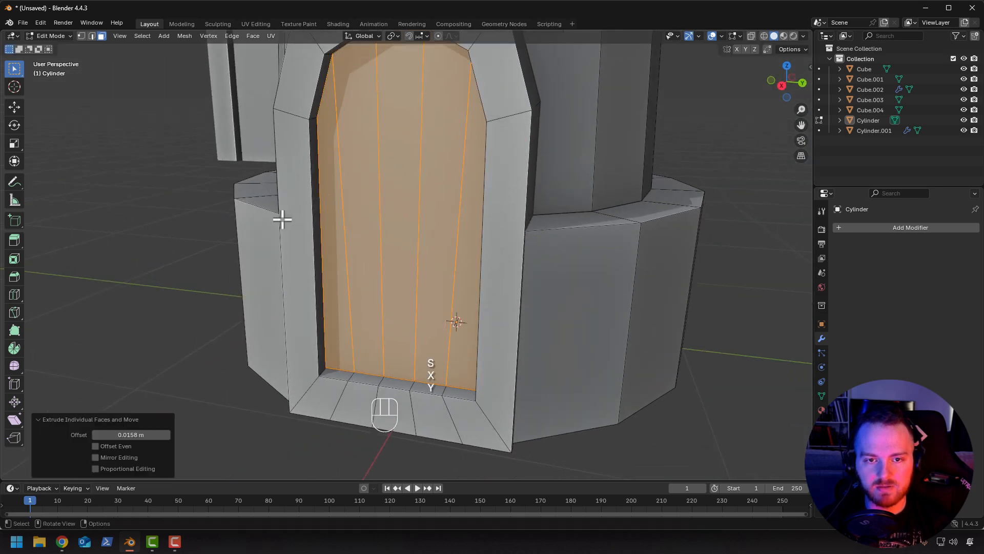
Set the pivot to individual origins and scale the plank faces to about 0.86 along Y to open gaps between them.
click(394, 35)
click(413, 95)
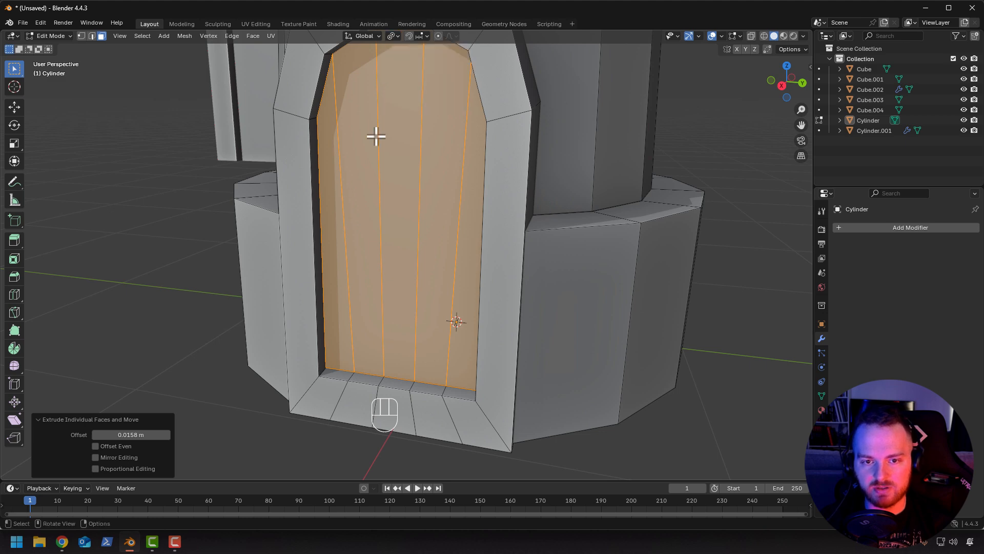
key(s)
key(y)
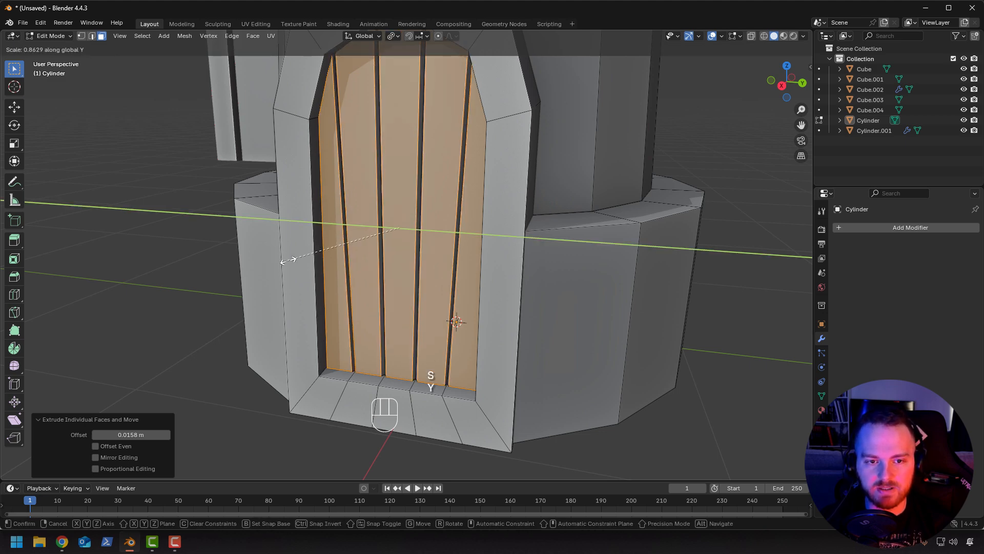
click(285, 260)
key(Tab)
middle_drag(267, 272, 373, 270)
scroll(387, 276, up, 4)
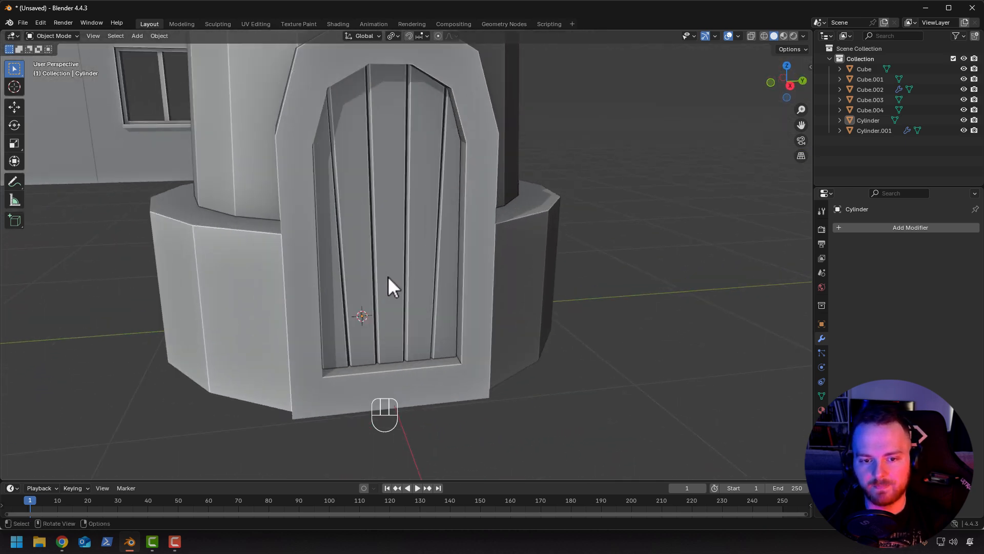
Add an ico sphere with 1 subdivision to the tower mesh for the door knob.
key(Tab)
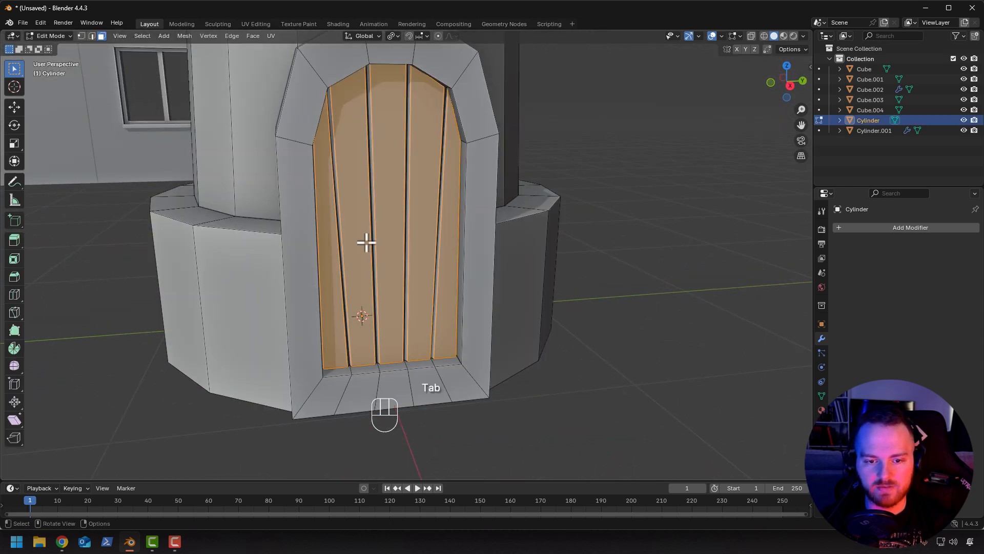
key(shift+a)
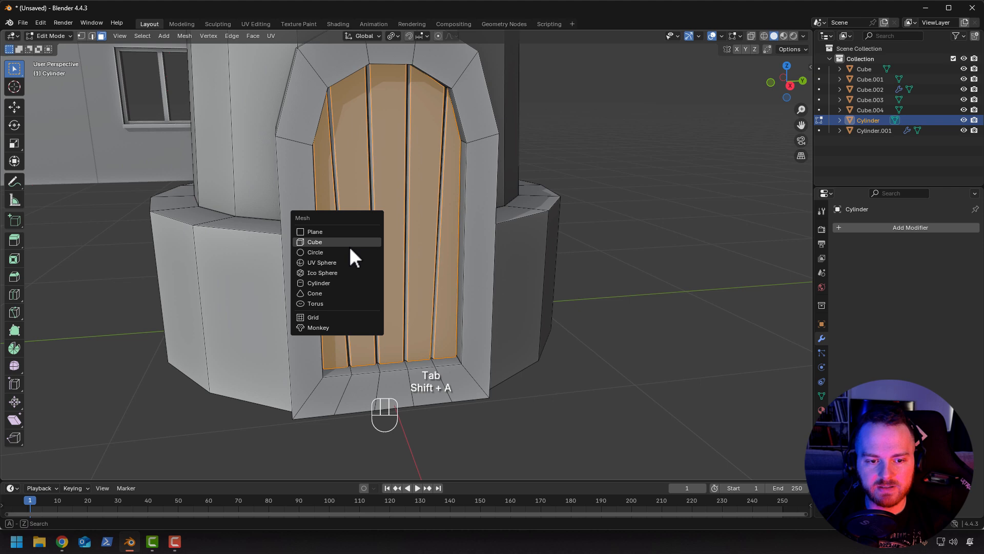
click(324, 272)
click(97, 371)
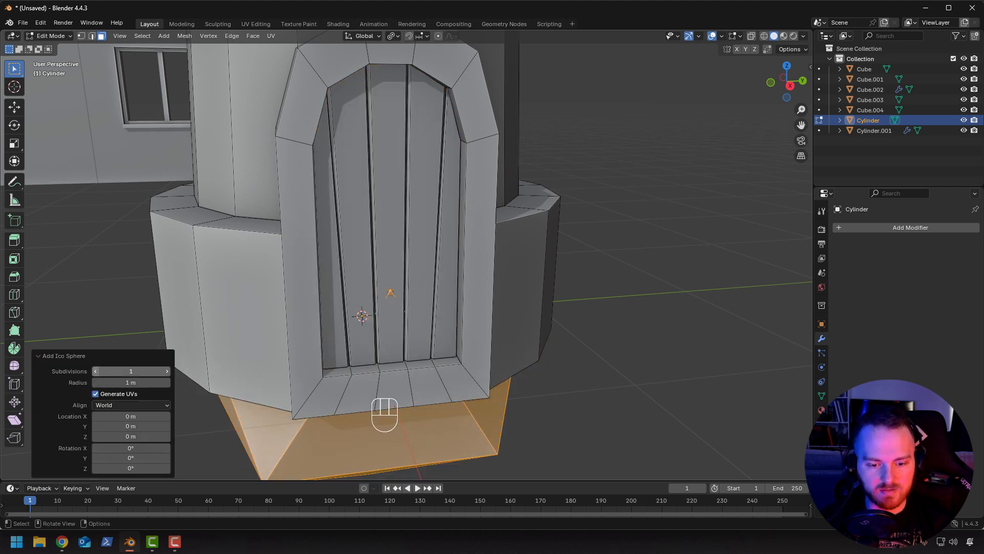
Move the ico sphere about 0.912 m up along Z and about 1.24 m along X, out in front of the door.
middle_drag(220, 300, 305, 320)
mouse_move(278, 359)
middle_down()
mouse_move(230, 340)
mouse_move(279, 367)
middle_up()
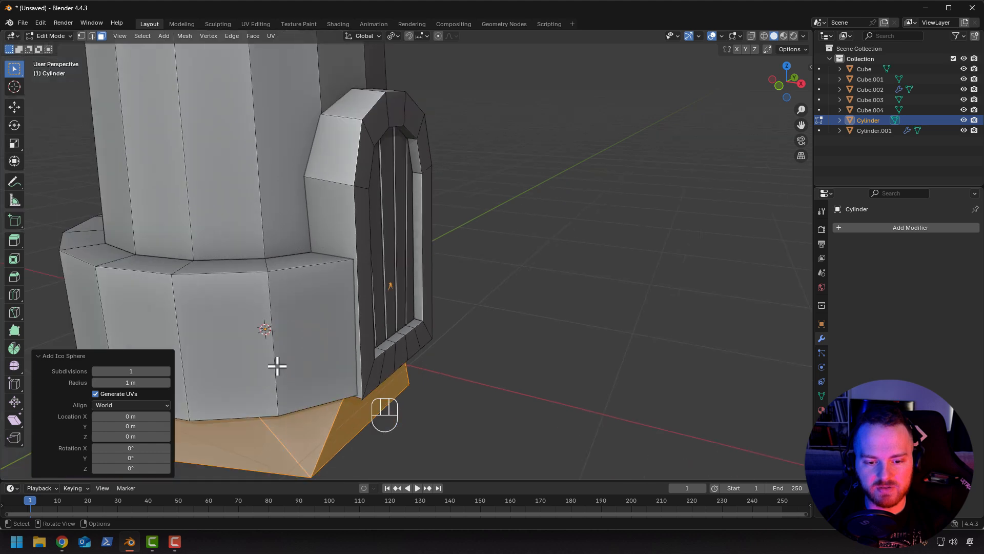
key(g)
key(x)
key(t)
key(y)
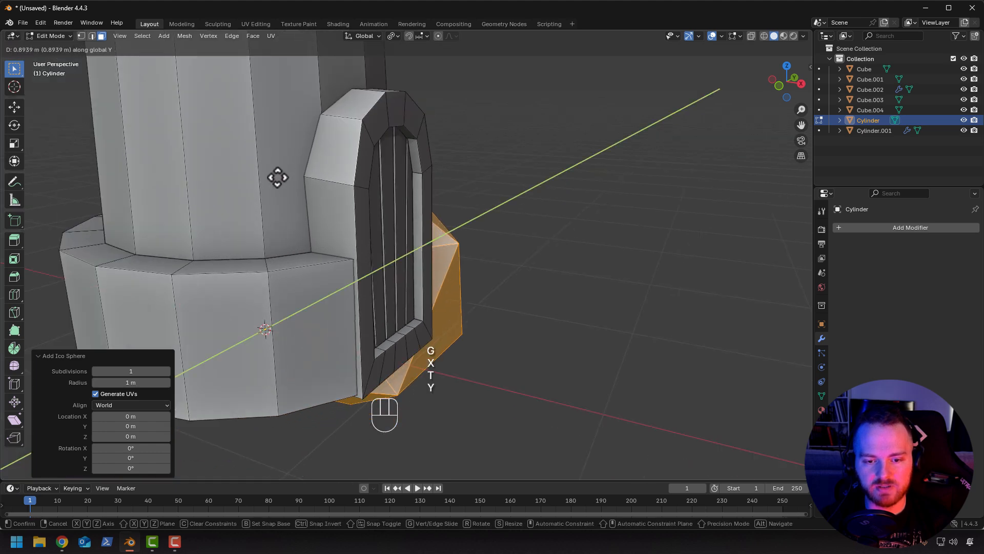
key(x)
key(z)
click(275, 225)
key(g)
key(x)
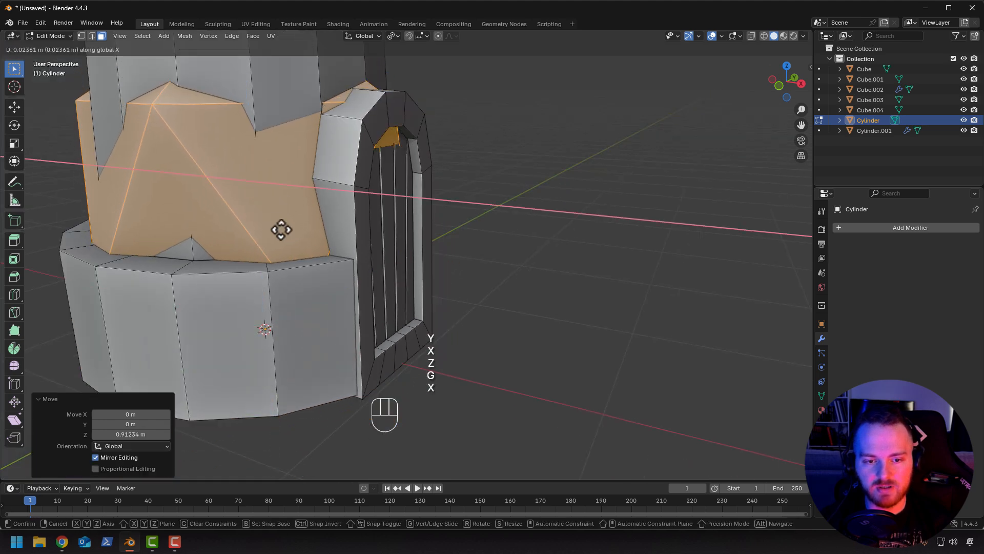
click(482, 267)
Scale the ico sphere down to door knob size, finishing with a further reduction by a factor of 0.548.
key(s)
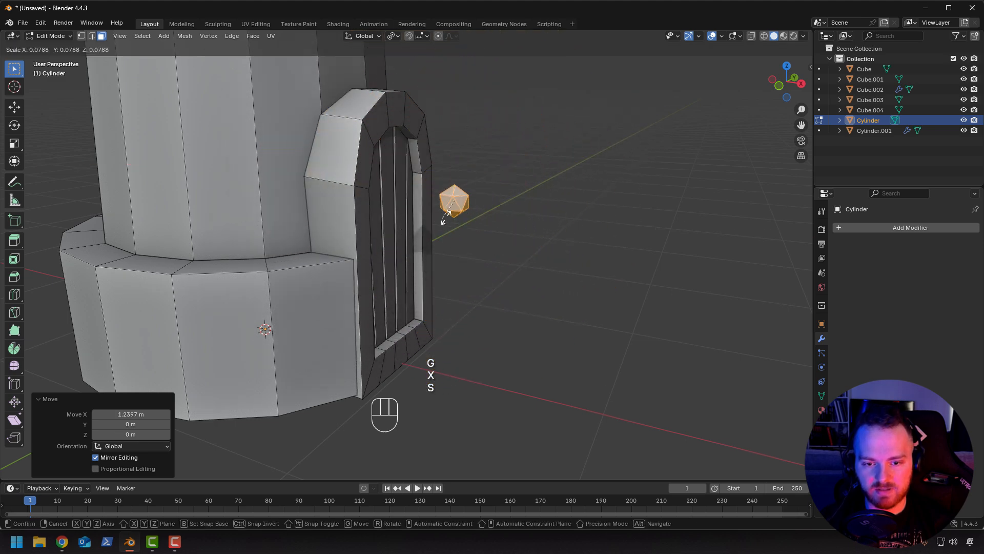
click(435, 217)
key(s)
click(412, 219)
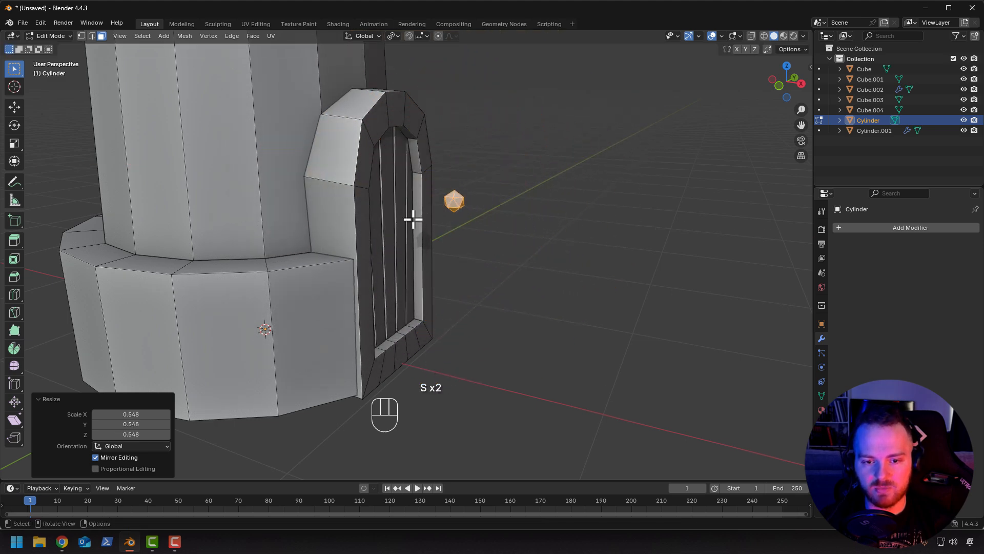
Lower the knob along Z and shift it about 0.159 m along Y toward the door's opening side.
middle_drag(413, 220, 351, 220)
key(g)
key(z)
middle_drag(344, 264, 457, 257)
key(g)
key(x)
key(y)
click(378, 264)
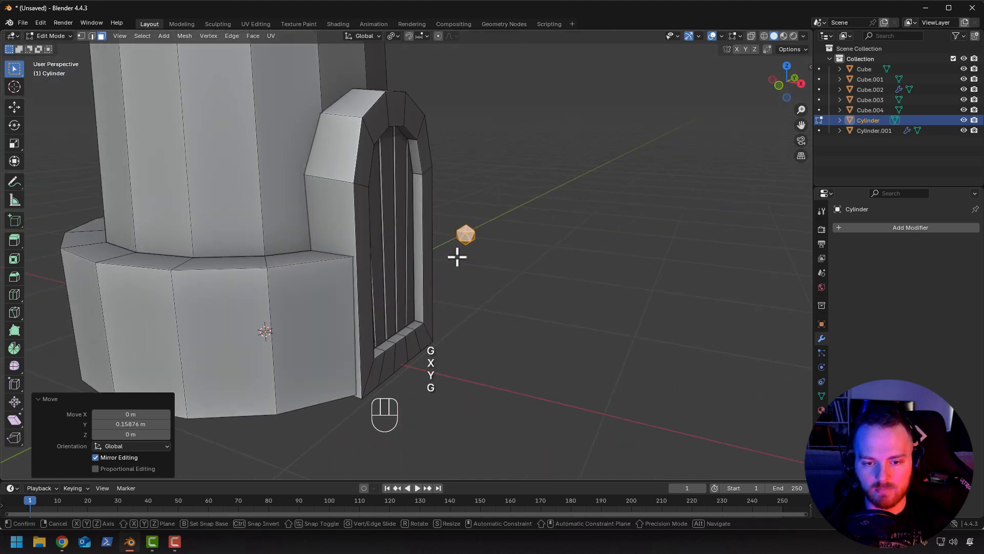
Move the knob about 0.33 m back along X onto the planks, adjust its height along Z and leave Edit Mode.
key(g)
key(y)
key(x)
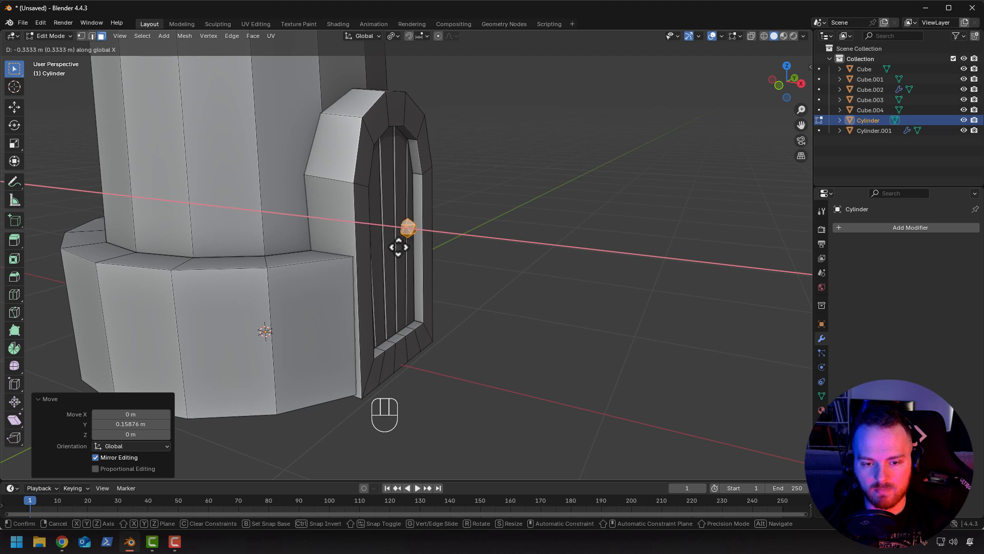
click(400, 248)
middle_drag(404, 255, 330, 299)
key(g)
key(z)
click(374, 282)
key(Tab)
scroll(392, 291, down, 2)
scroll(370, 328, down, 5)
click(389, 324)
scroll(330, 299, down, 3)
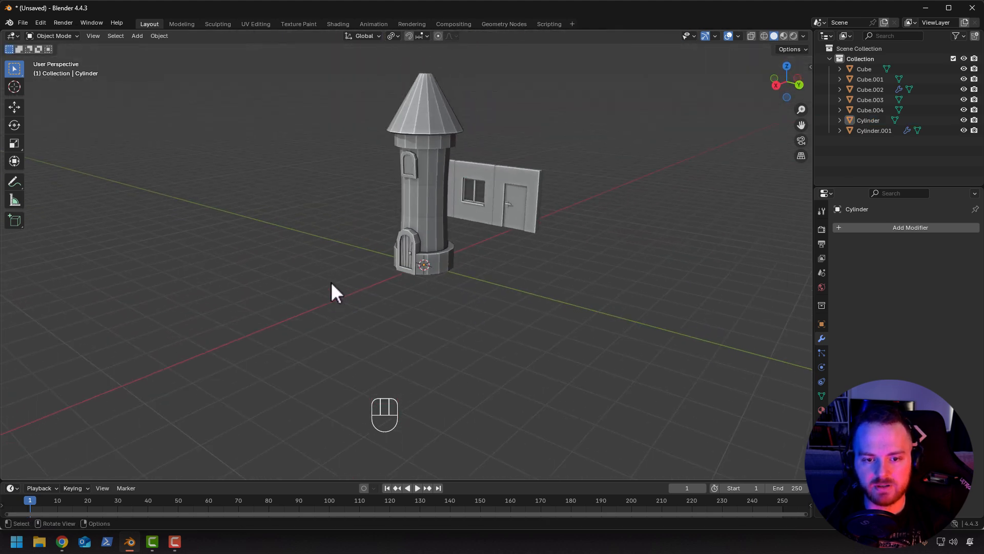
shift+middle_drag(324, 241, 383, 188)
Try to join the conical roof to the tower body and undo the join.
click(383, 189)
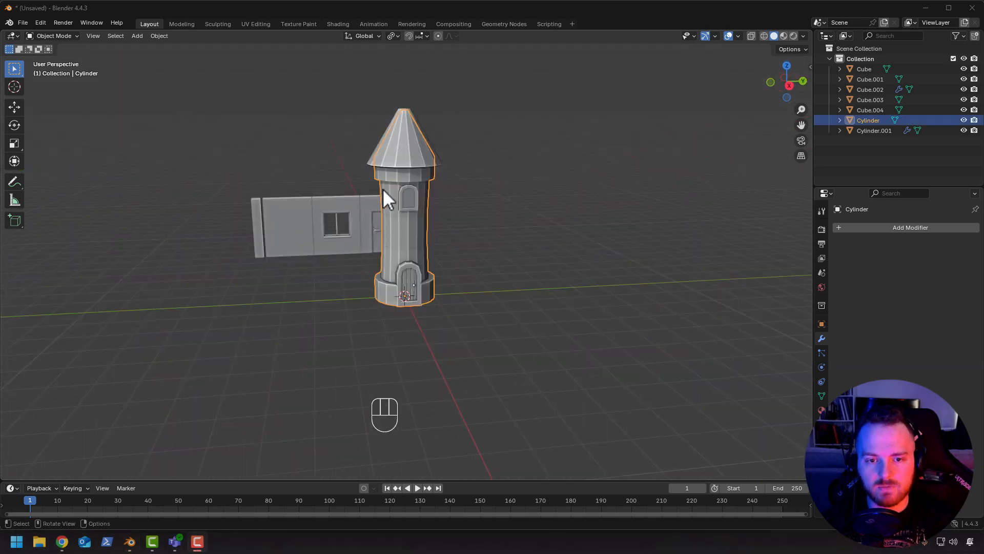
click(397, 145)
middle_drag(307, 271, 360, 263)
shift+click(384, 219)
scroll(352, 251, up, 3)
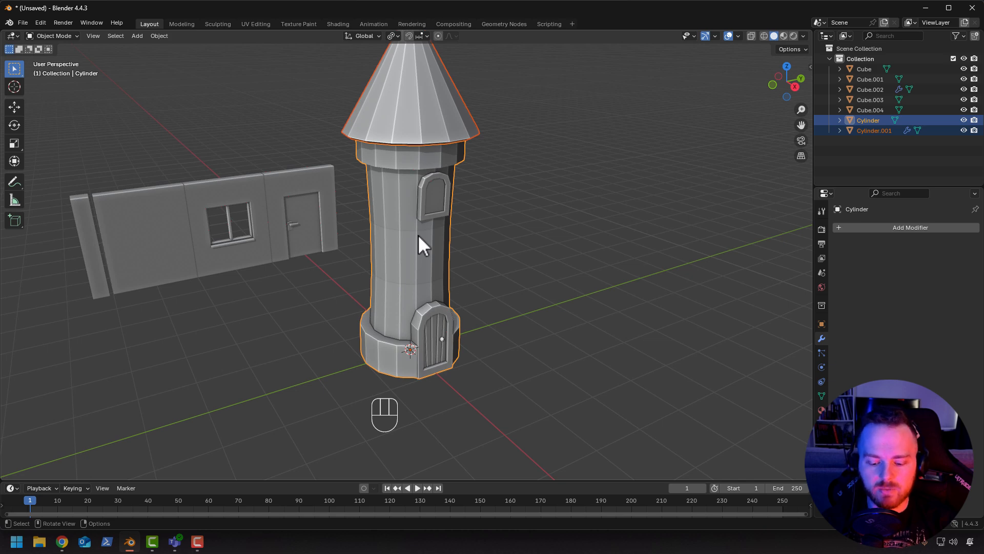
key(ctrl+j)
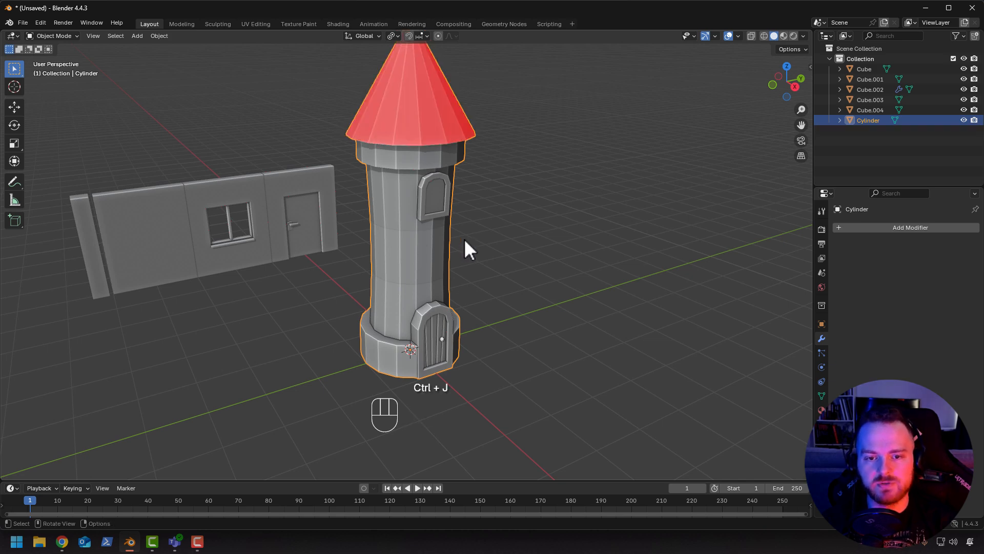
middle_drag(395, 190, 334, 157)
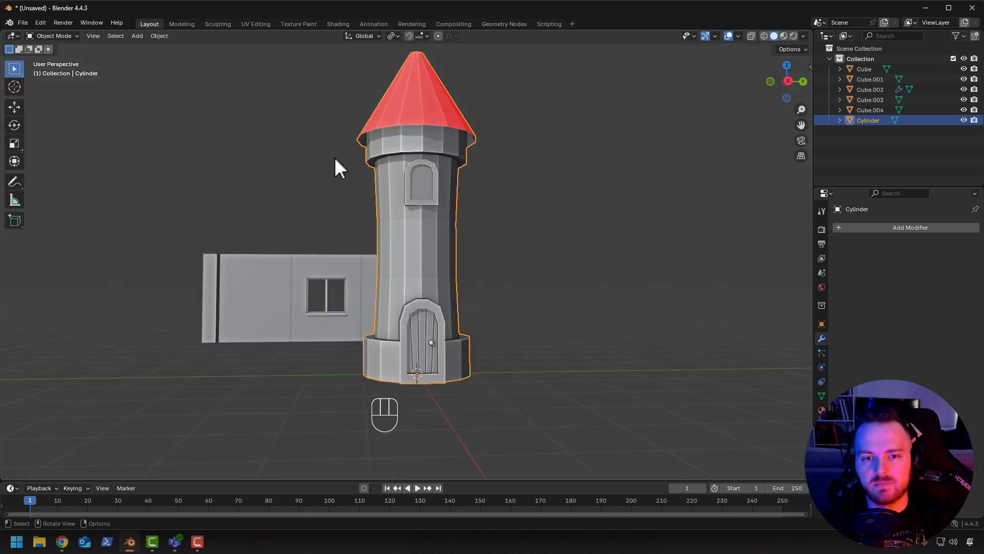
middle_drag(377, 106, 354, 134)
key(ctrl+z)
Apply the roof's Solidify modifier and join the roof to the tower body.
click(383, 93)
click(949, 244)
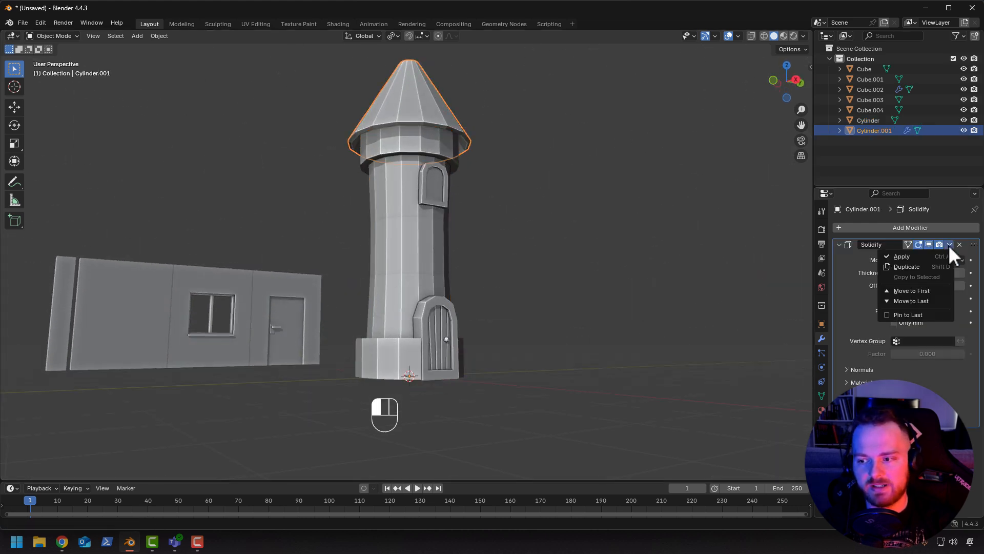
click(930, 255)
ctrl+click(393, 251)
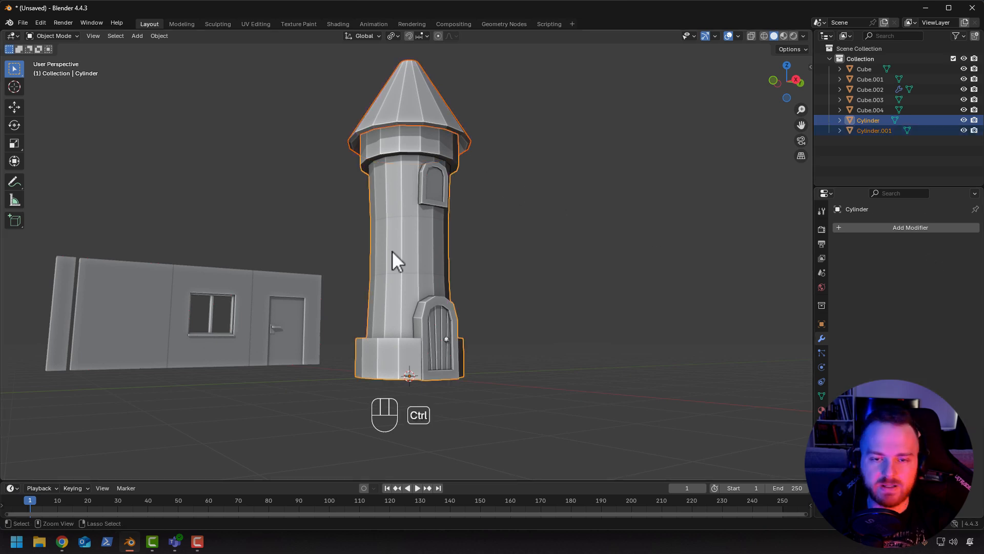
key(ctrl+j)
Move the joined tower -8 m along X, behind the wall pieces.
middle_drag(453, 176, 306, 242)
key(g)
key(x)
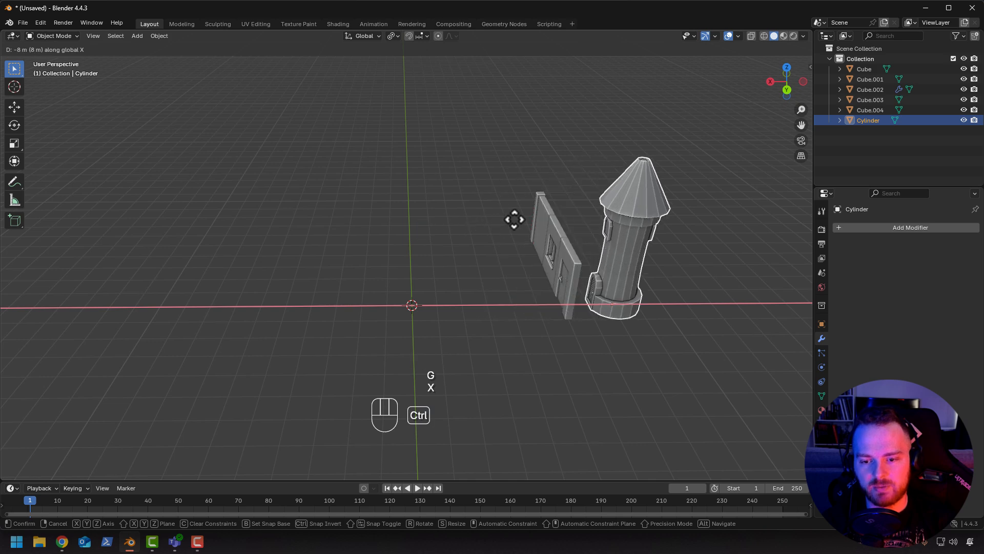
click(514, 220)
middle_drag(377, 268, 361, 286)
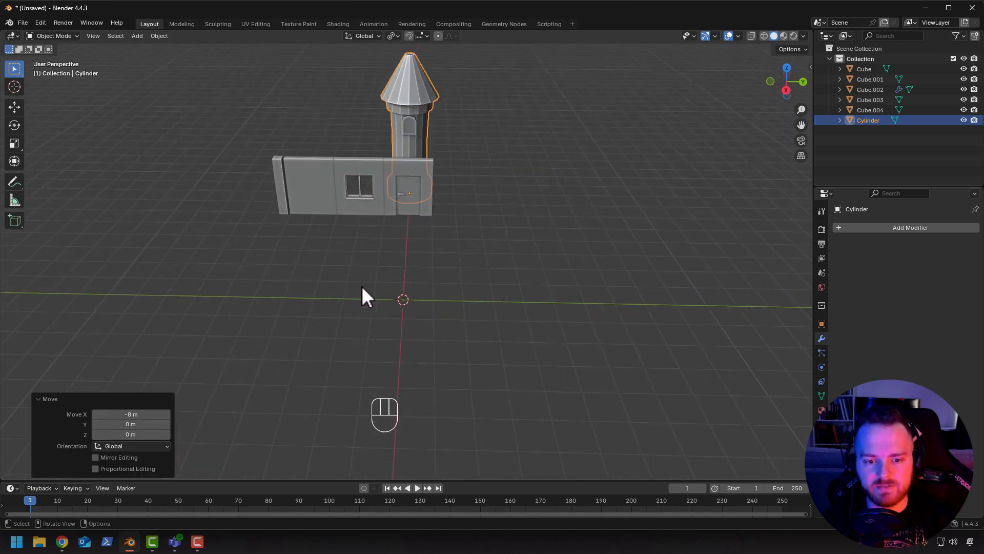
middle_drag(345, 327, 349, 319)
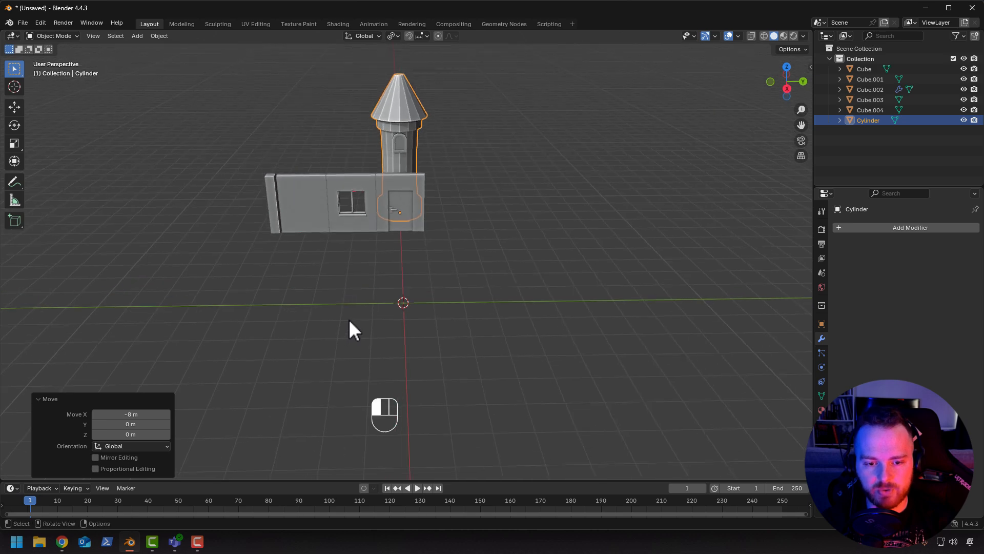
Deselect the tower and add a cylinder mesh with 8 vertices at the world origin.
click(349, 321)
key(shift+a)
mouse_move(340, 315)
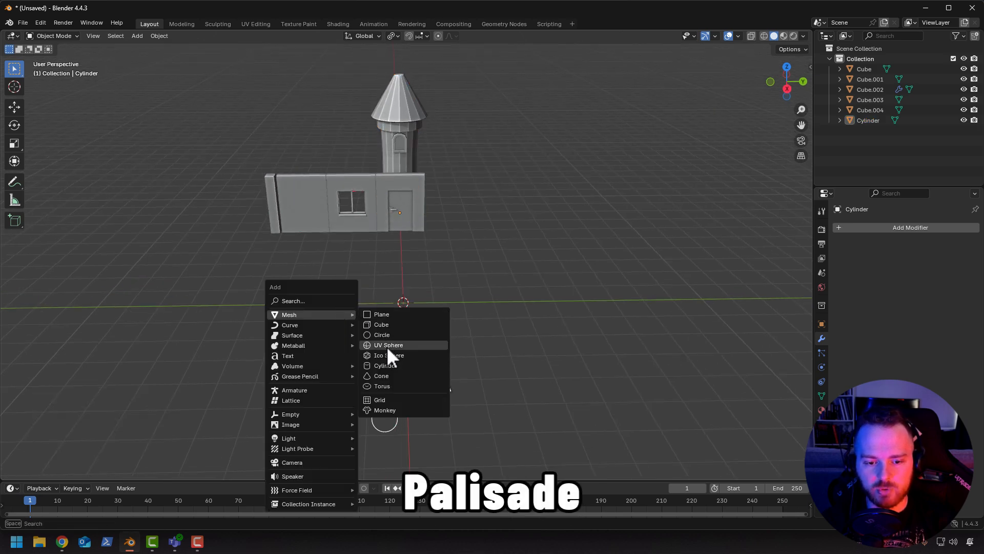
click(387, 366)
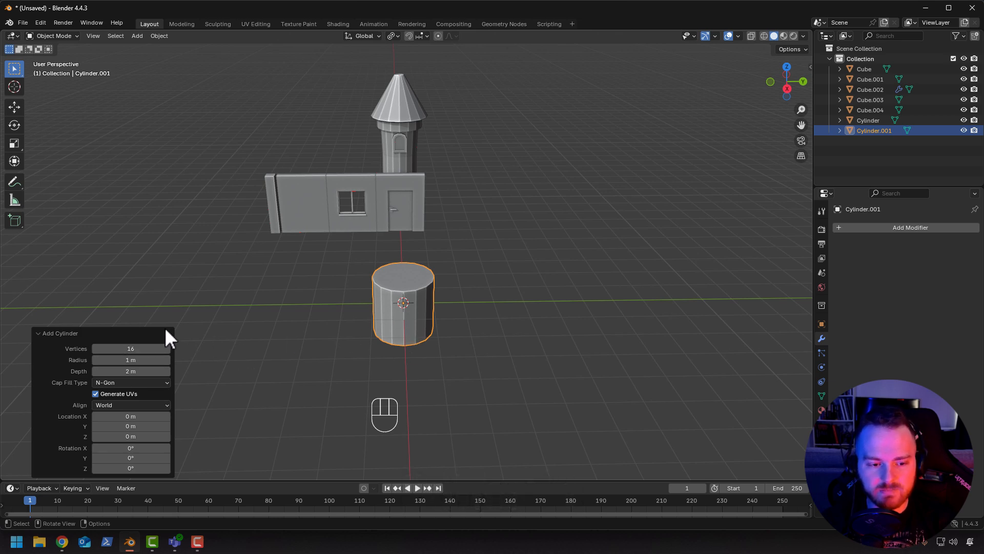
click(153, 348)
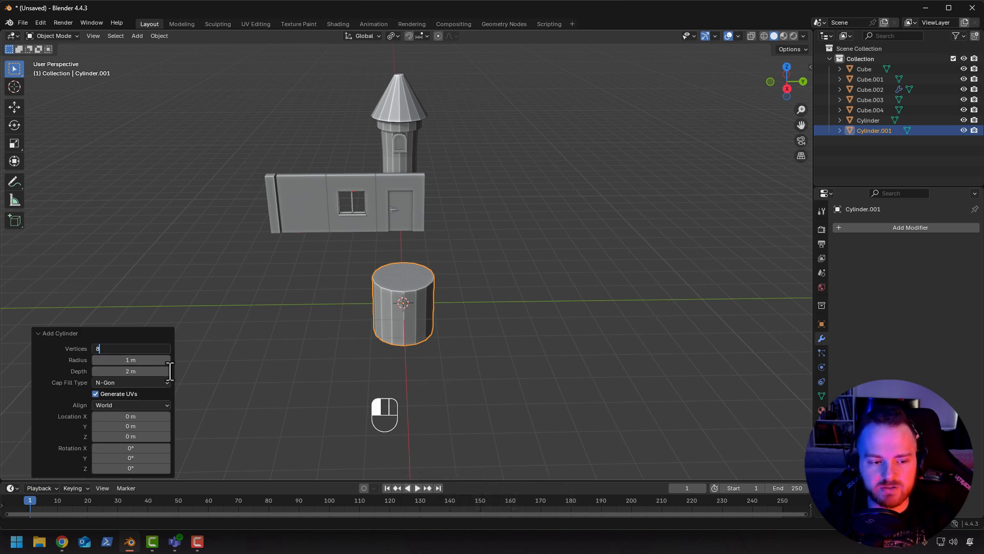
key(Return)
middle_drag(300, 309, 297, 313)
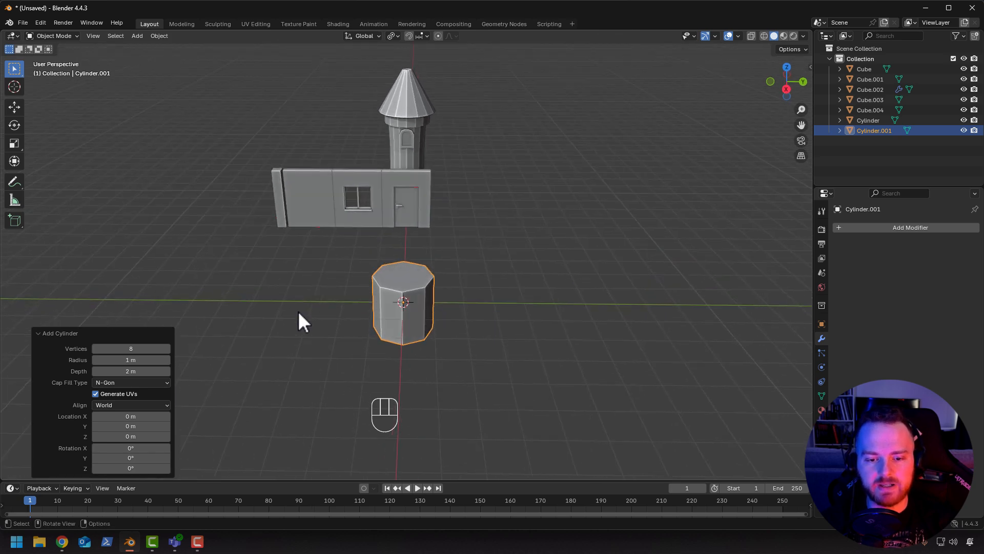
Raise the new cylinder's mesh 1 m along Z in Edit Mode so its base sits at the origin.
key(Tab)
key(g)
key(z)
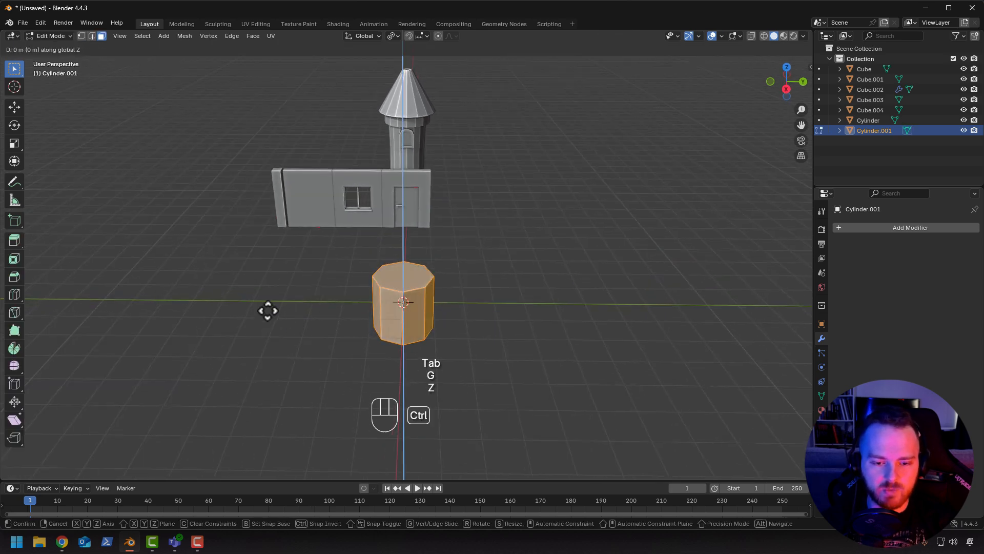
click(268, 287)
mouse_move(268, 288)
middle_down()
mouse_move(290, 275)
mouse_move(278, 302)
middle_up()
Slim the cylinder into a post by scaling X and Y to about 0.27 and again to about 0.78, keeping Z fixed.
key(s)
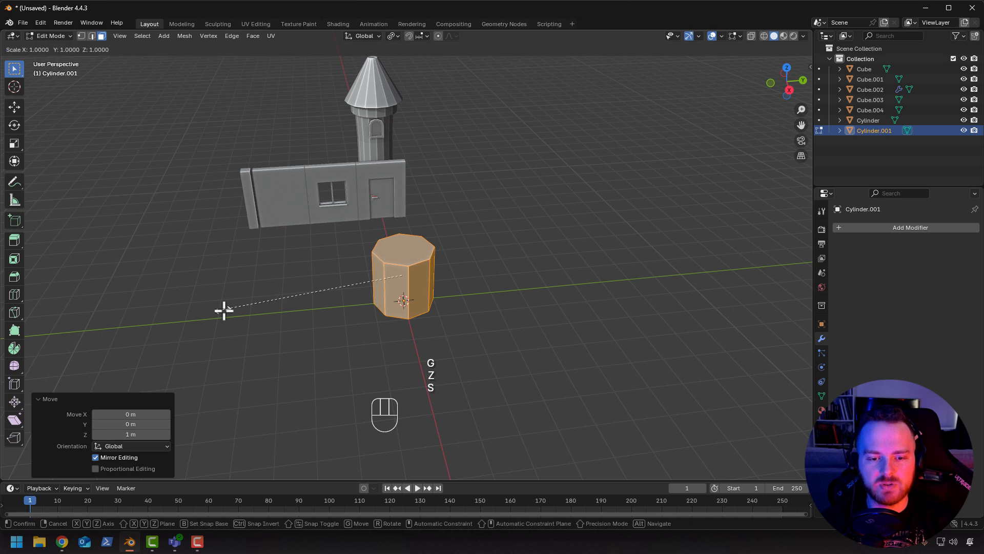
key(shift+z)
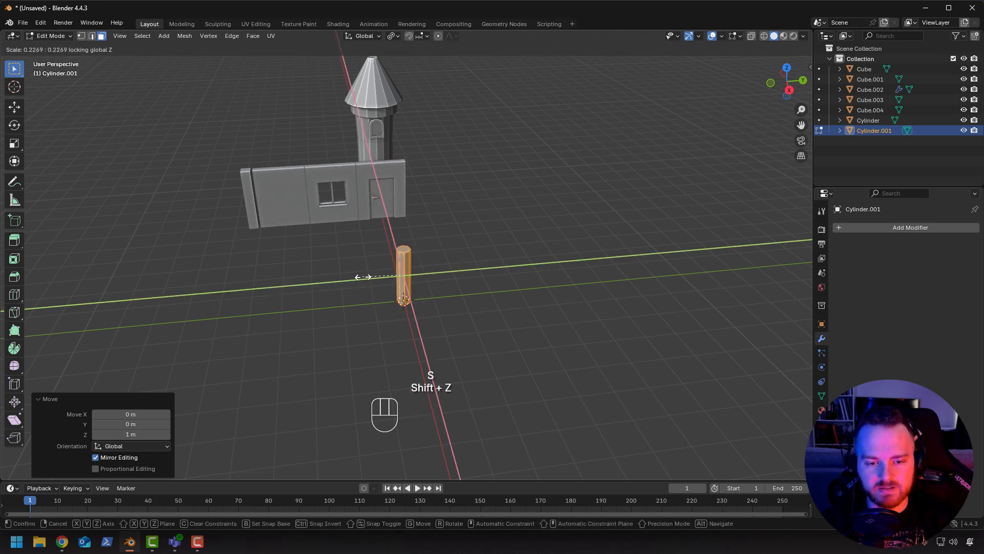
click(361, 277)
scroll(361, 283, up, 5)
middle_drag(361, 283, 269, 308)
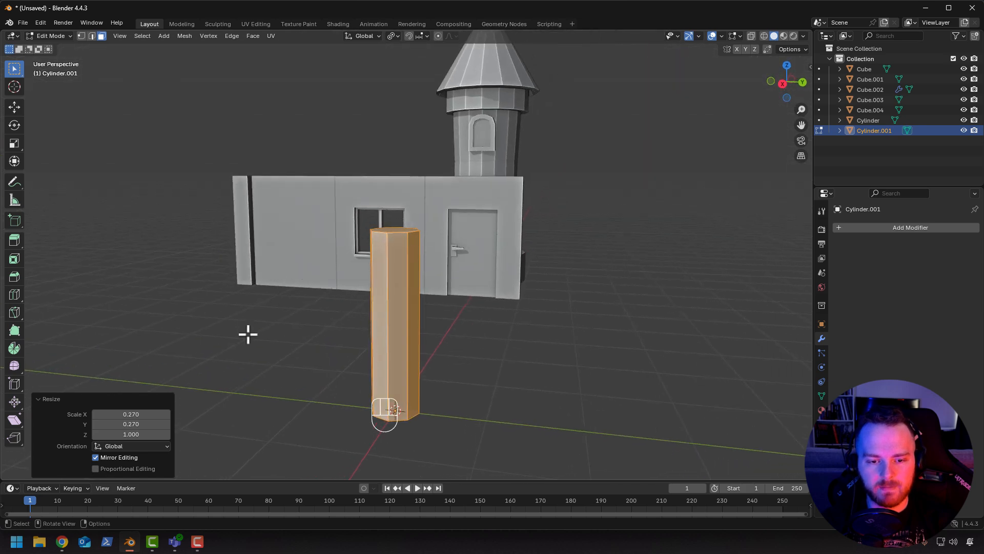
key(s)
key(shift+z)
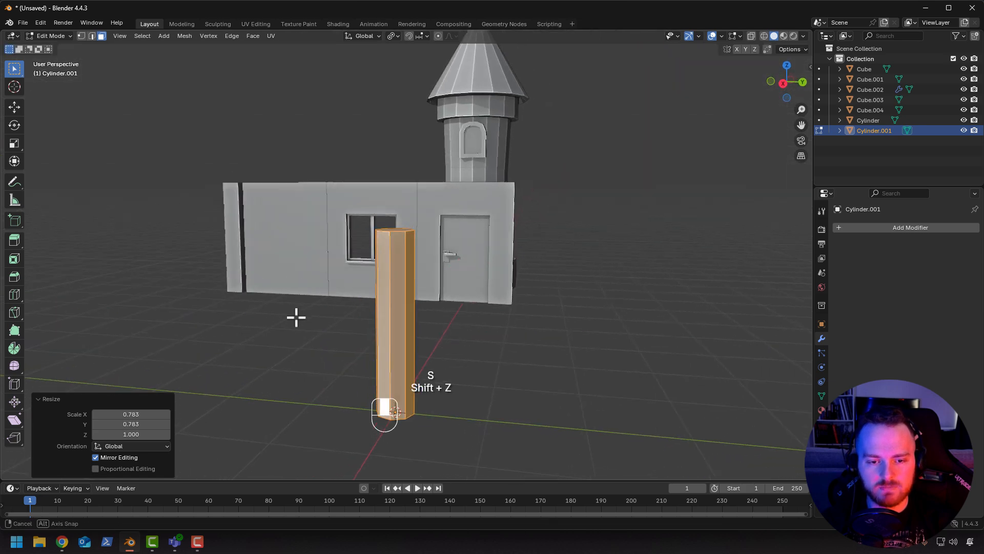
middle_drag(296, 318, 321, 273)
Raise the post's top face along Z with snapping to make the post taller.
click(390, 234)
key(g)
key(z)
ctrl+click(334, 217)
middle_drag(333, 218, 344, 255)
Select the whole post and adjust its thickness by scaling it in X and Y only.
key(a)
key(s)
key(shift+z)
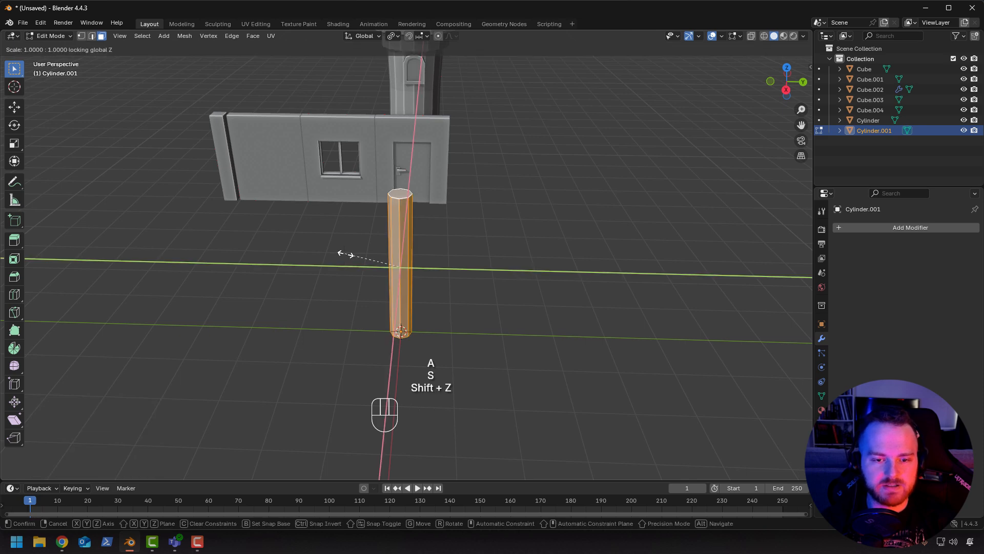
click(327, 262)
middle_drag(327, 262, 329, 223)
Inset the post's top face by about 0.043 m.
click(403, 199)
scroll(323, 222, up, 1)
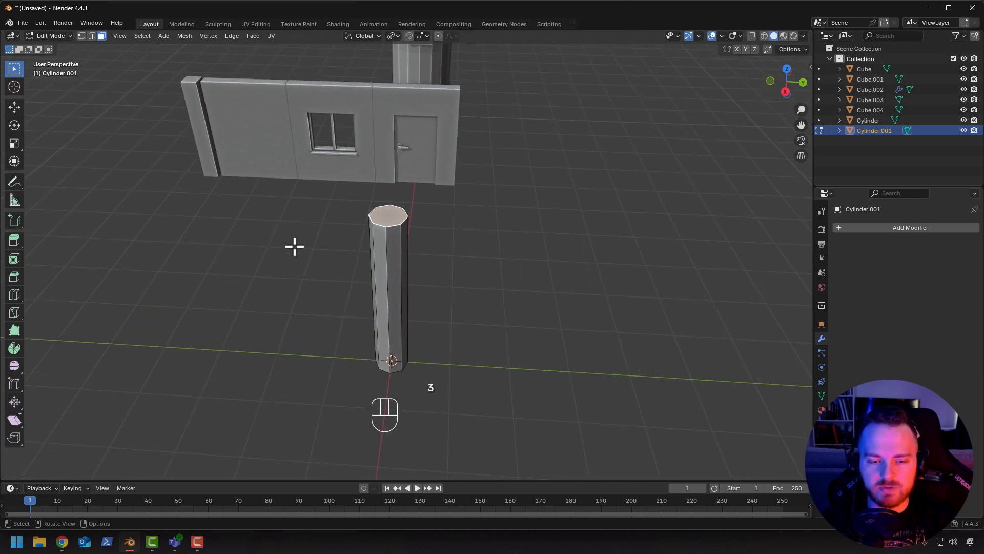
key(i)
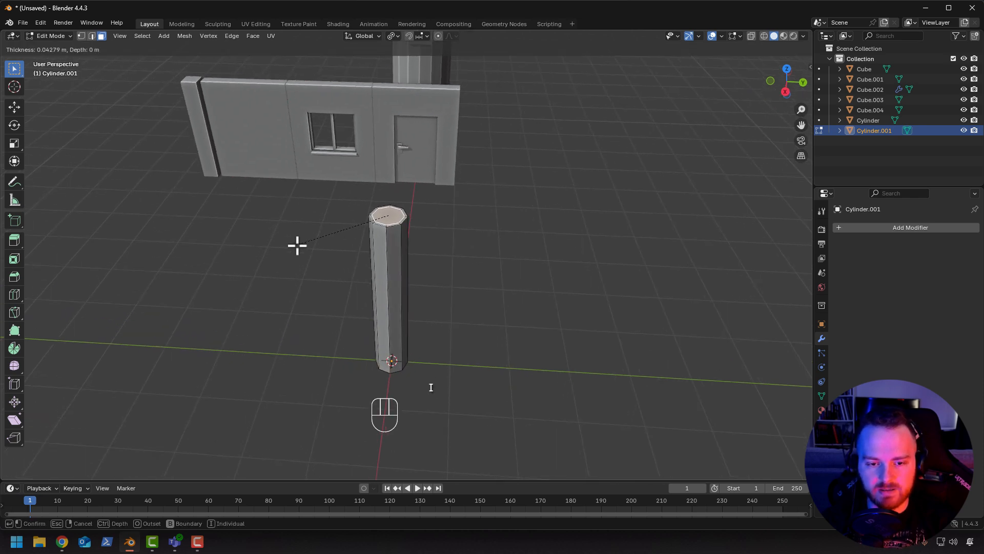
click(297, 245)
middle_drag(316, 239, 303, 264)
Extrude the inset top face about 0.44 m upward and scale it down to about 0.1 to form a pointed tip.
scroll(339, 243, up, 2)
key(e)
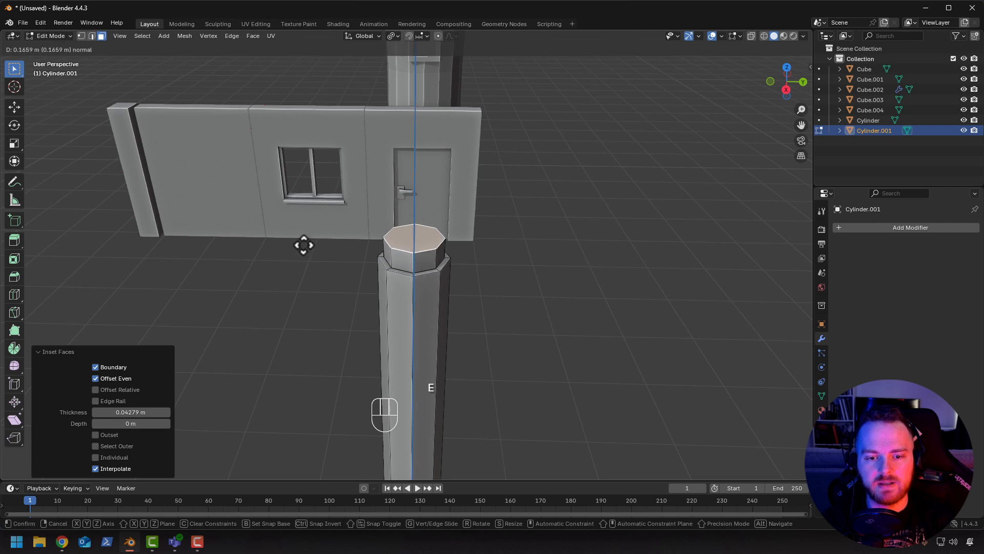
click(304, 214)
key(s)
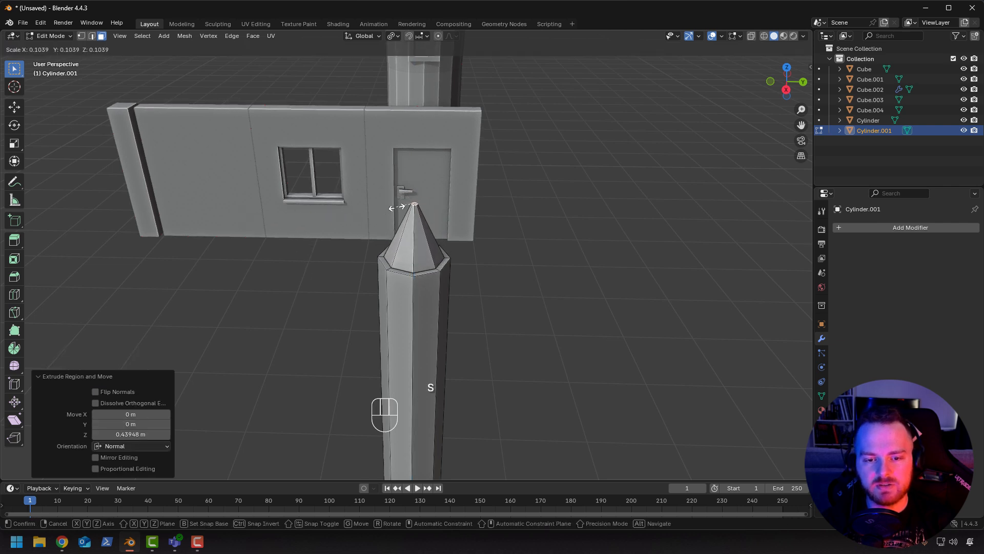
click(399, 207)
middle_drag(296, 326, 336, 292)
scroll(341, 335, down, 3)
key(Tab)
key(Tab)
Add three evenly spaced loop cuts around the post's shaft and scale them to about 0.88.
key(ctrl+r)
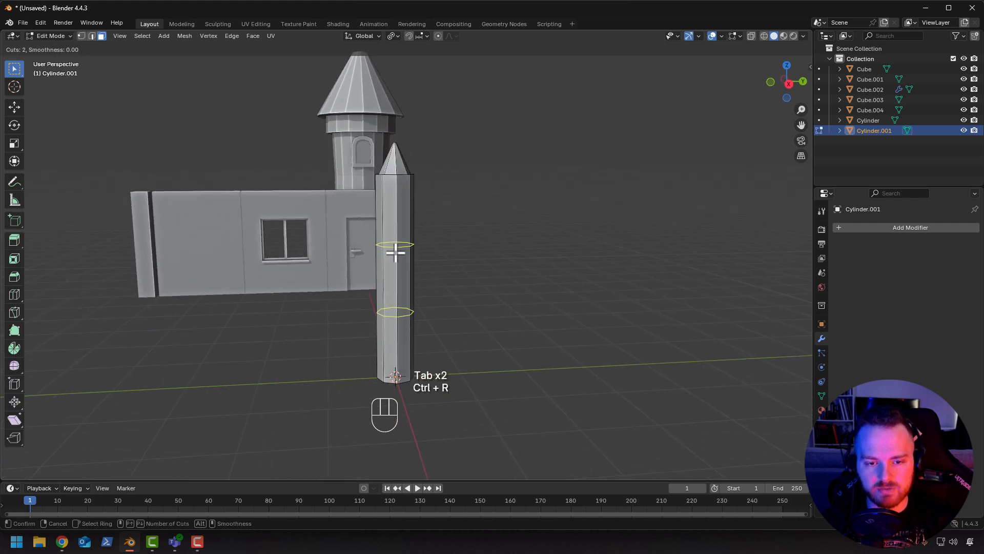
click(395, 252)
right_click(395, 252)
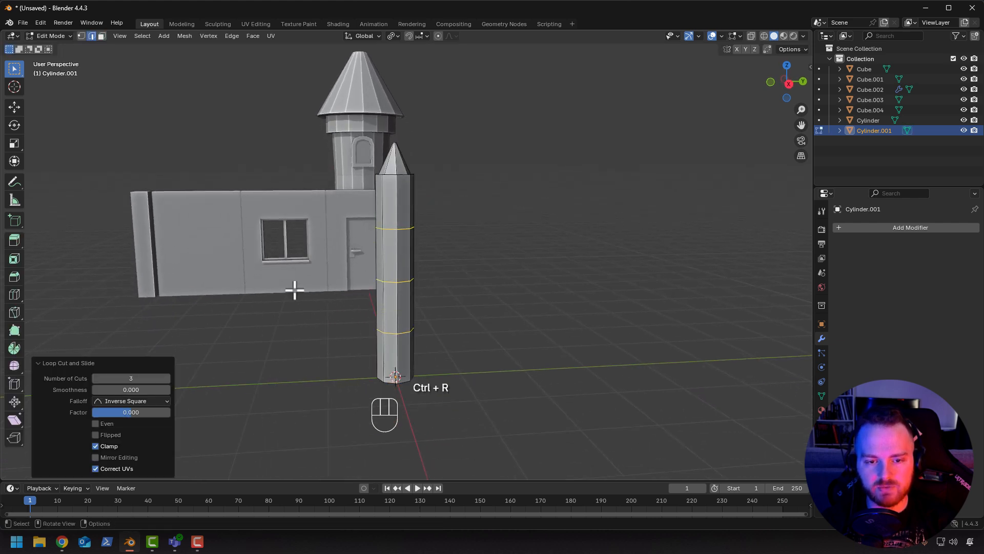
key(s)
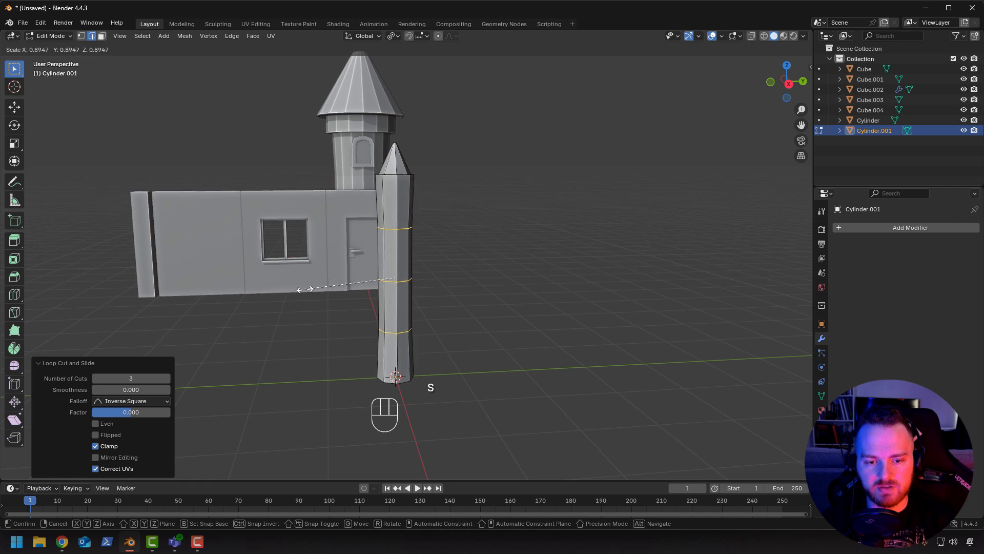
click(306, 289)
middle_drag(330, 314, 388, 235)
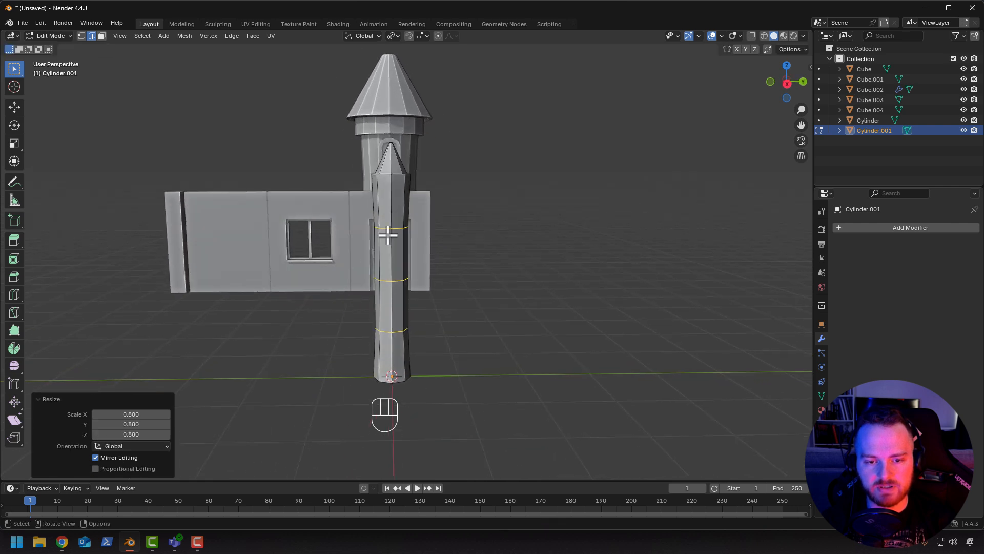
Rotate the post's middle edge loop about Z for a crooked look and leave Edit Mode.
alt+click(384, 281)
middle_drag(319, 288, 314, 349)
key(r)
key(z)
click(378, 298)
key(Tab)
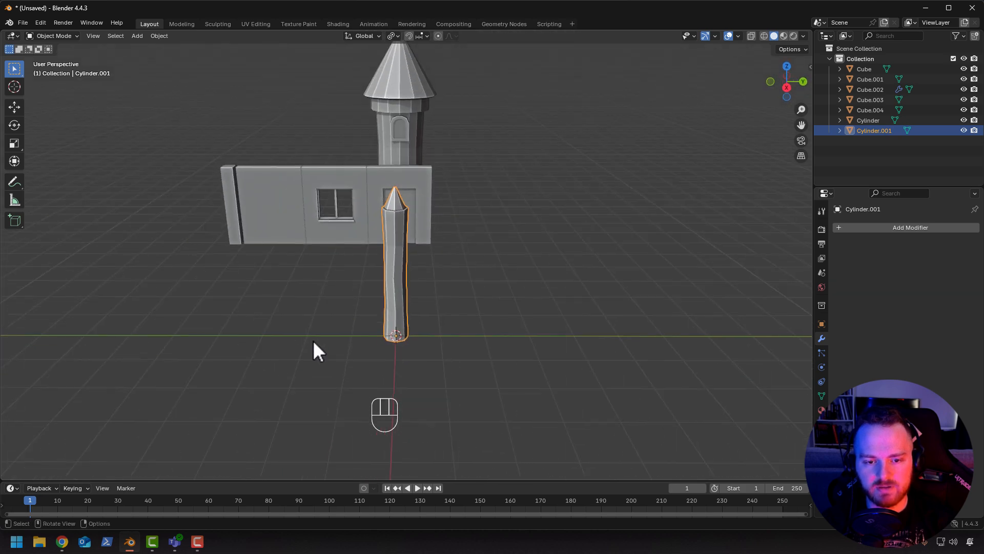
Deselect the post and turn off Cavity and Shadow in the viewport shading options.
click(608, 225)
middle_drag(608, 225, 520, 252)
click(804, 36)
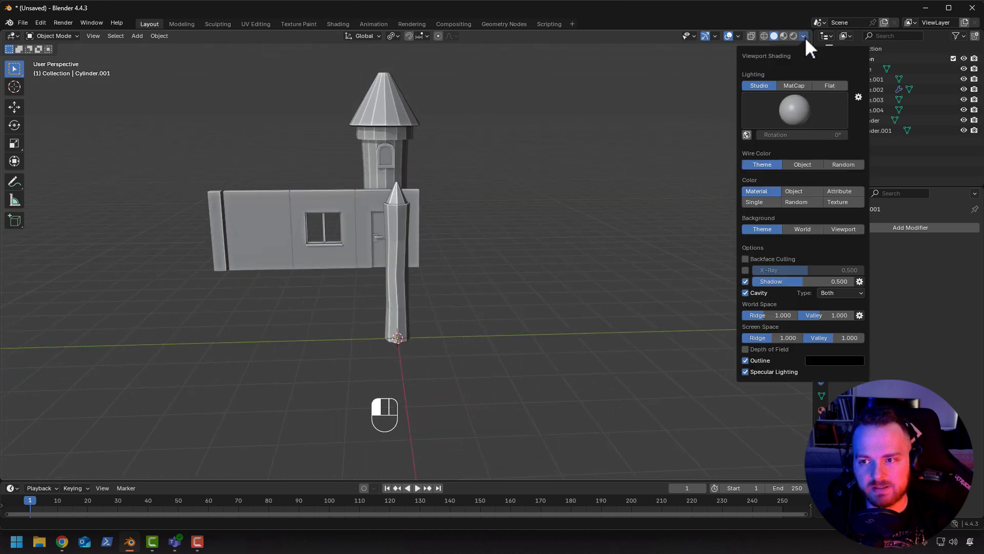
click(745, 293)
mouse_move(736, 293)
middle_down()
mouse_move(596, 300)
mouse_move(539, 277)
mouse_move(554, 302)
mouse_move(616, 320)
middle_up()
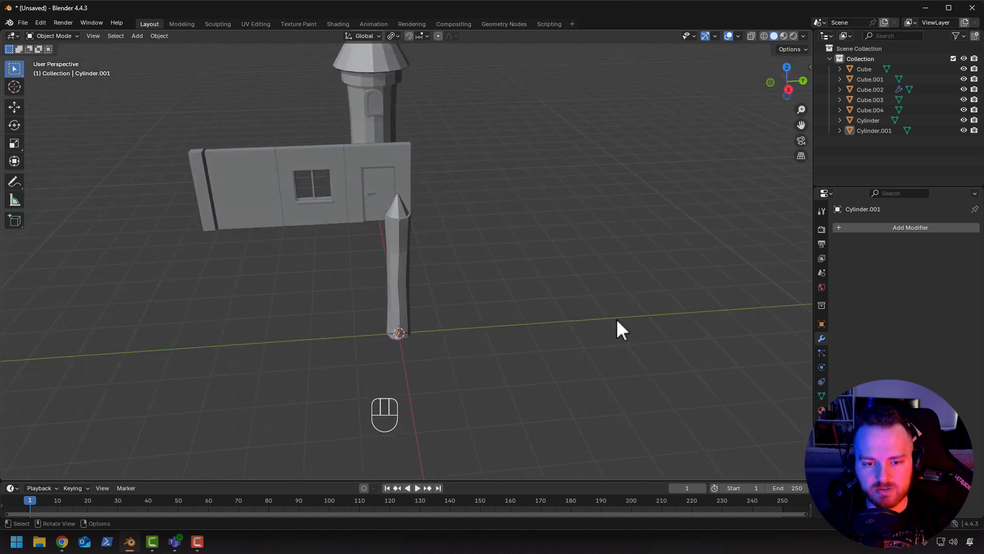
click(804, 36)
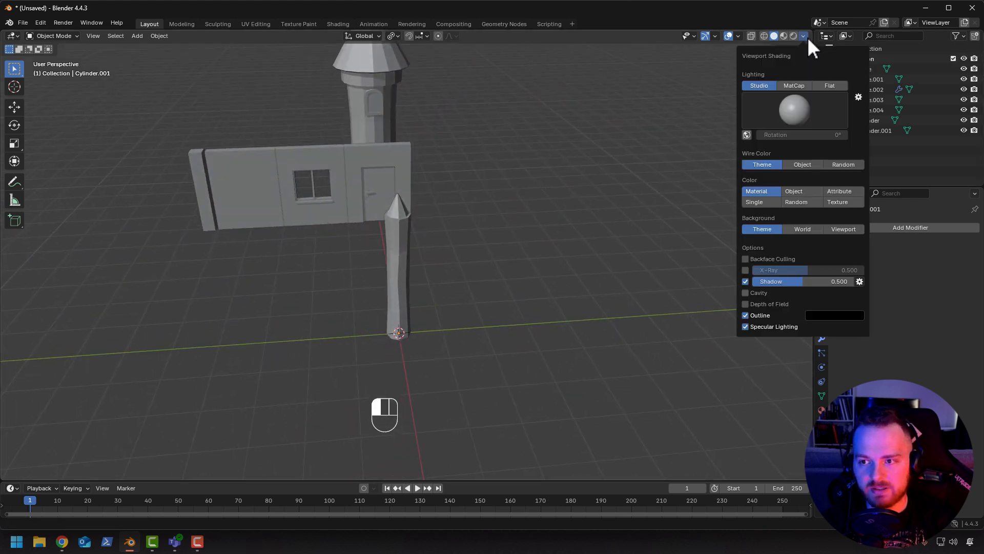
click(746, 281)
mouse_move(687, 288)
middle_down()
mouse_move(541, 257)
mouse_move(631, 287)
mouse_move(562, 310)
mouse_move(509, 312)
mouse_move(402, 289)
mouse_move(460, 262)
mouse_move(461, 280)
mouse_move(435, 281)
mouse_move(476, 152)
middle_up()
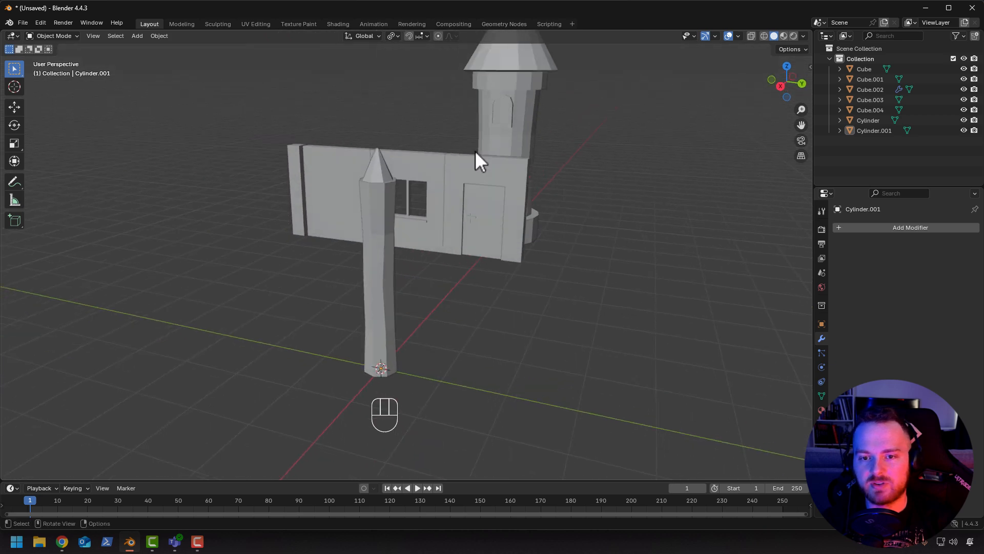
click(493, 107)
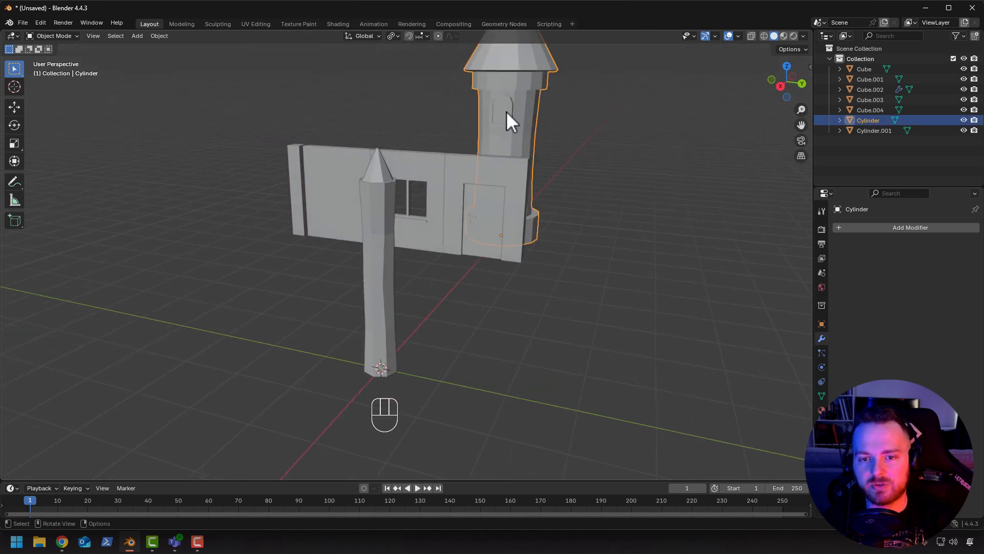
middle_drag(506, 112, 470, 120)
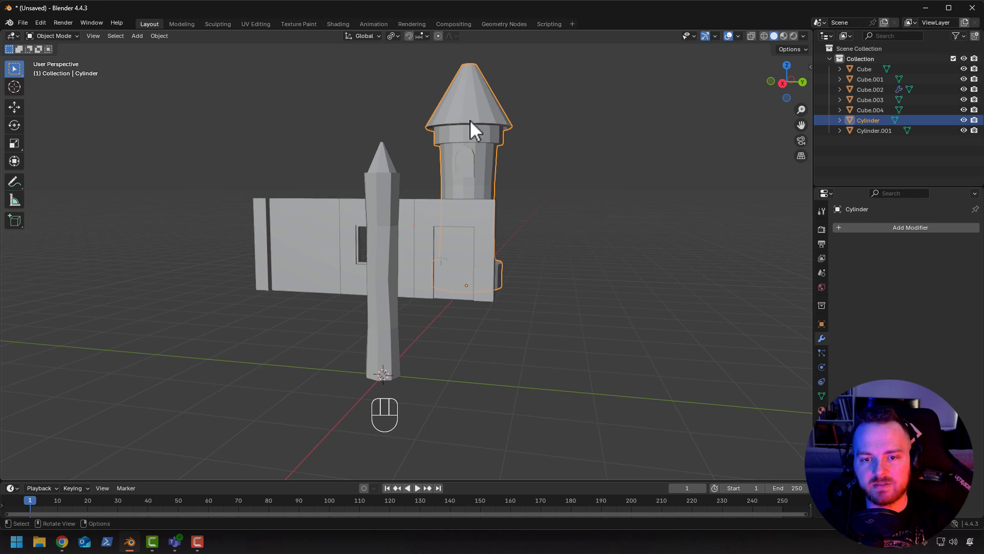
middle_drag(424, 160, 383, 202)
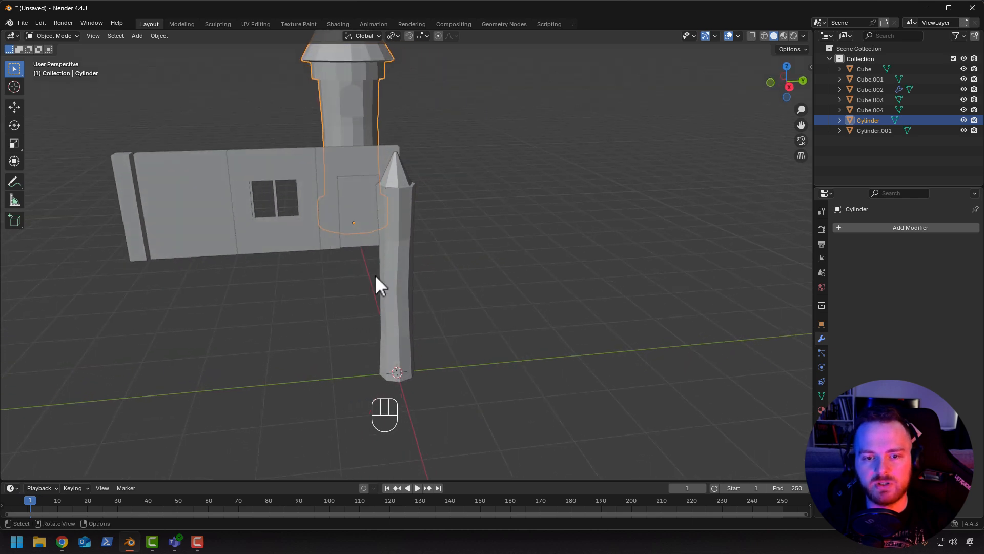
Try duplicating the post as a separate object about -0.49 m along Y, rotated about 47° around Z, and undo both changes.
click(397, 348)
mouse_move(318, 367)
middle_down()
mouse_move(287, 374)
mouse_move(329, 356)
middle_up()
key(shift+d)
key(x)
key(t)
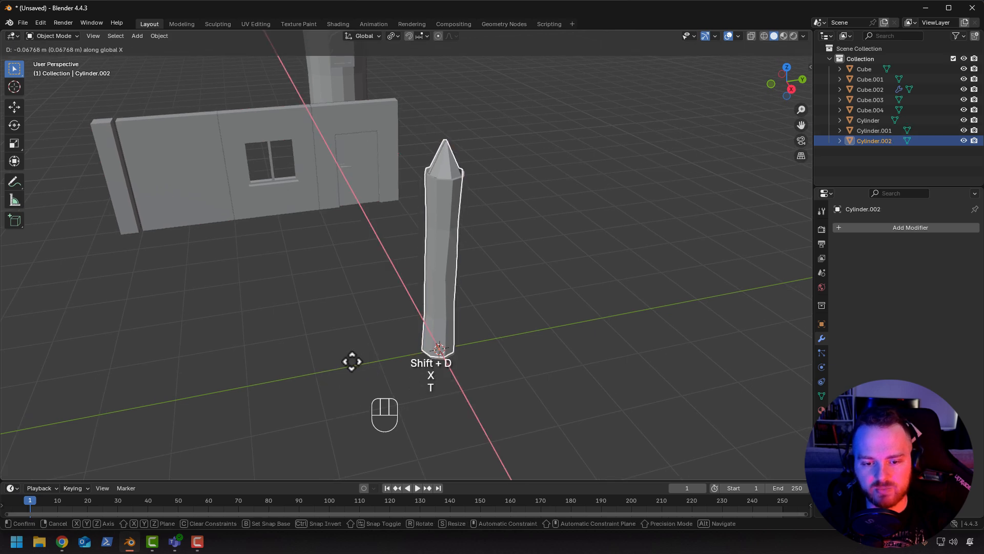
key(y)
click(337, 367)
key(r)
key(z)
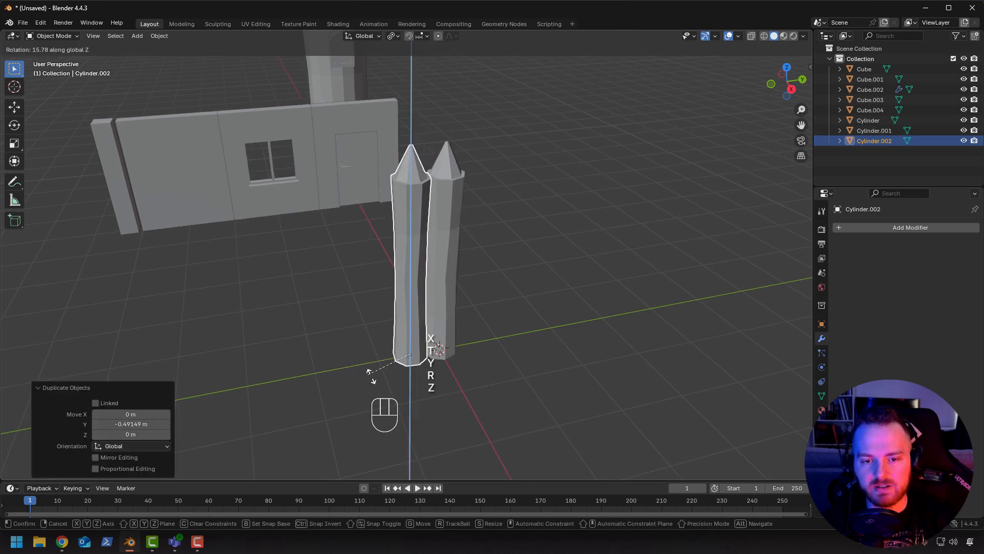
click(396, 379)
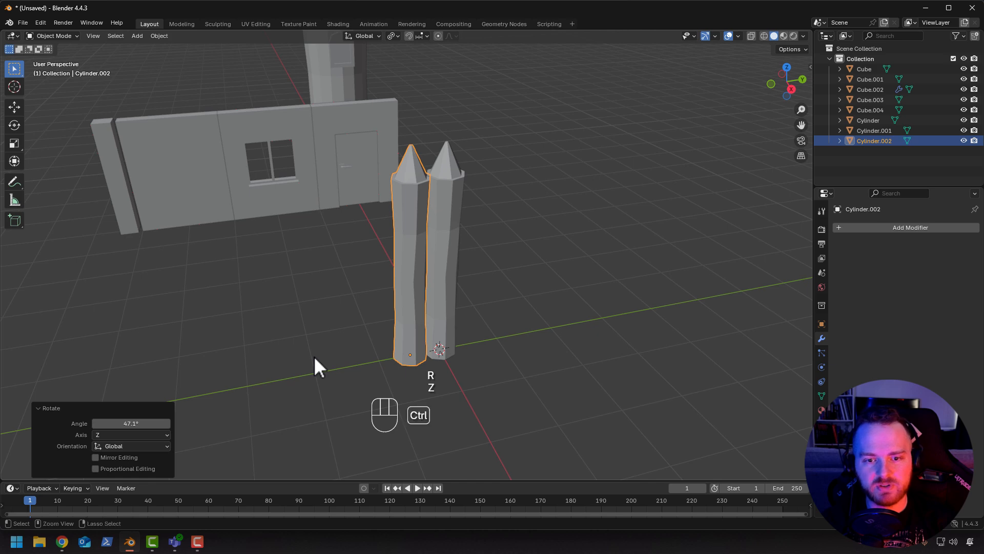
key(ctrl+z)
key(ctrl+z)
Duplicate the whole post mesh in Edit Mode and place the copy about -0.42 m along Y beside the original.
key(Tab)
key(a)
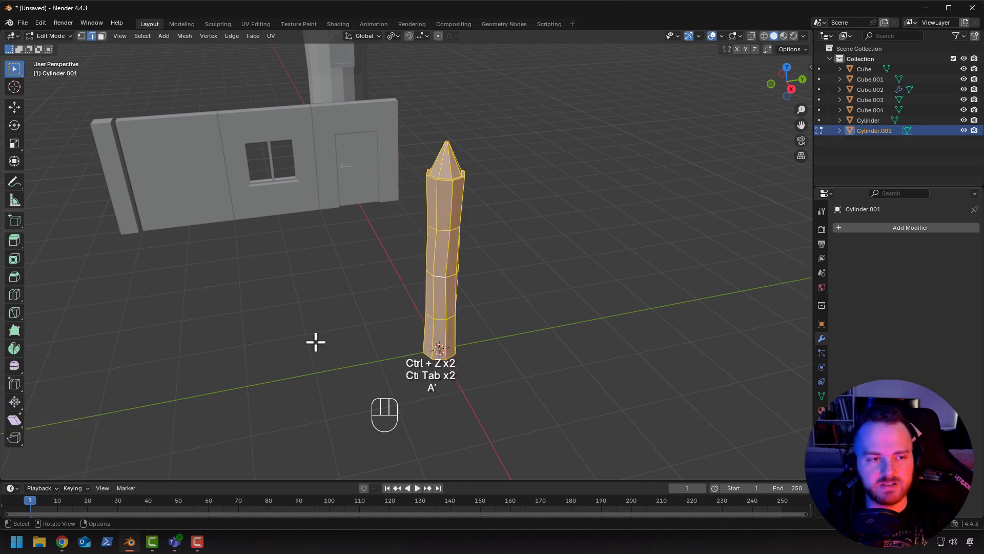
key(shift+d)
key(x)
key(y)
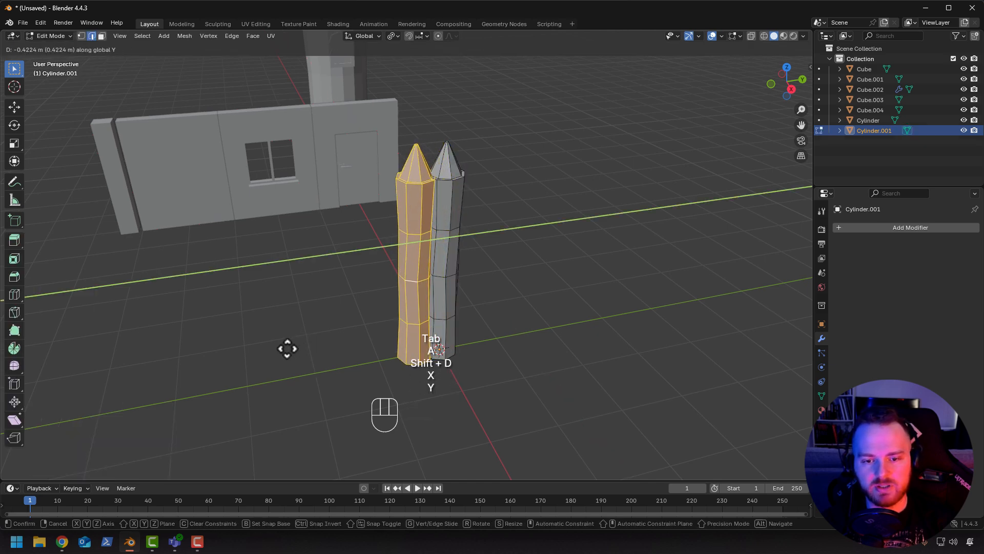
click(286, 351)
Try scaling the copied post uniformly to about 0.92 and undo the scaling.
key(s)
click(271, 344)
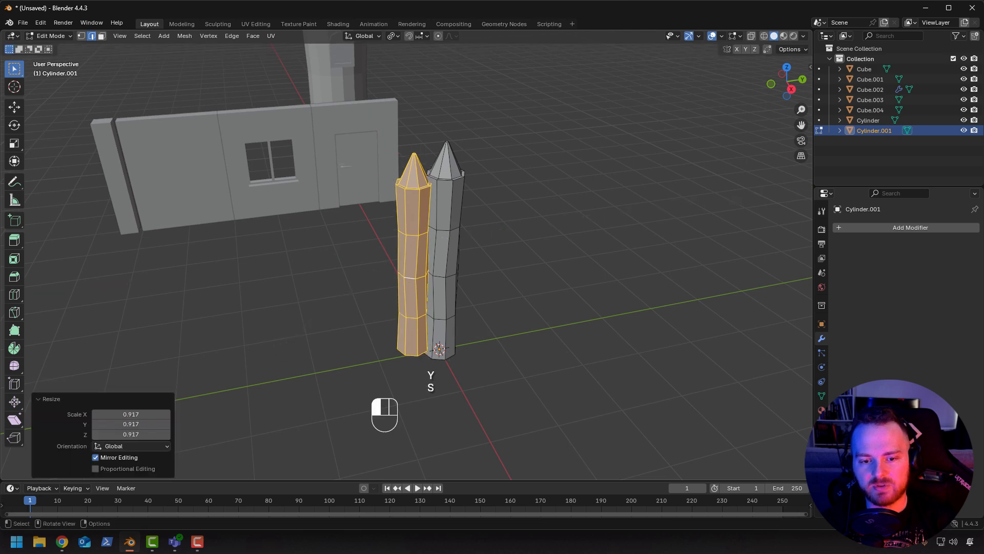
key(ctrl+z)
Scale the copied post down slightly and rotate it about 30° around Z to vary its look.
middle_drag(303, 340, 299, 317)
key(s)
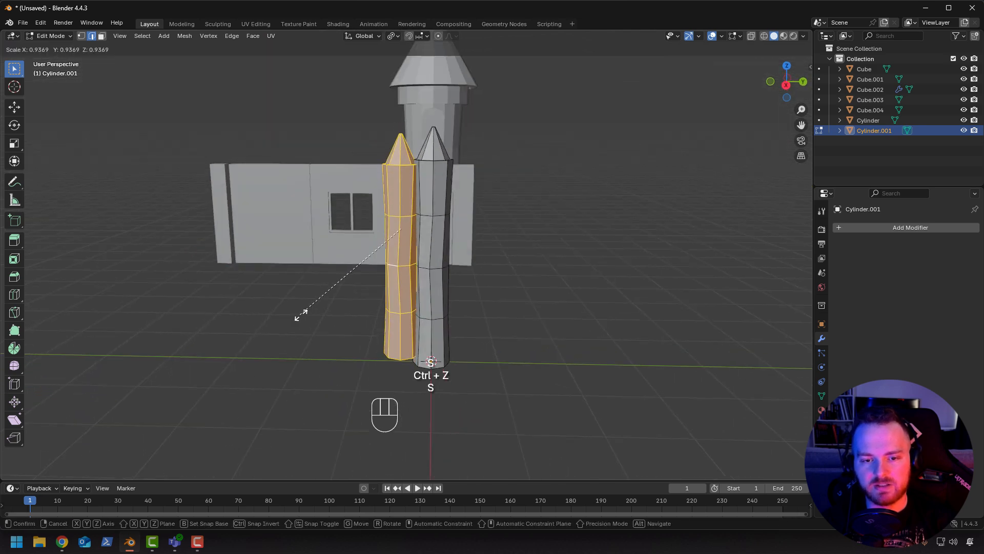
click(306, 315)
key(r)
key(z)
click(356, 329)
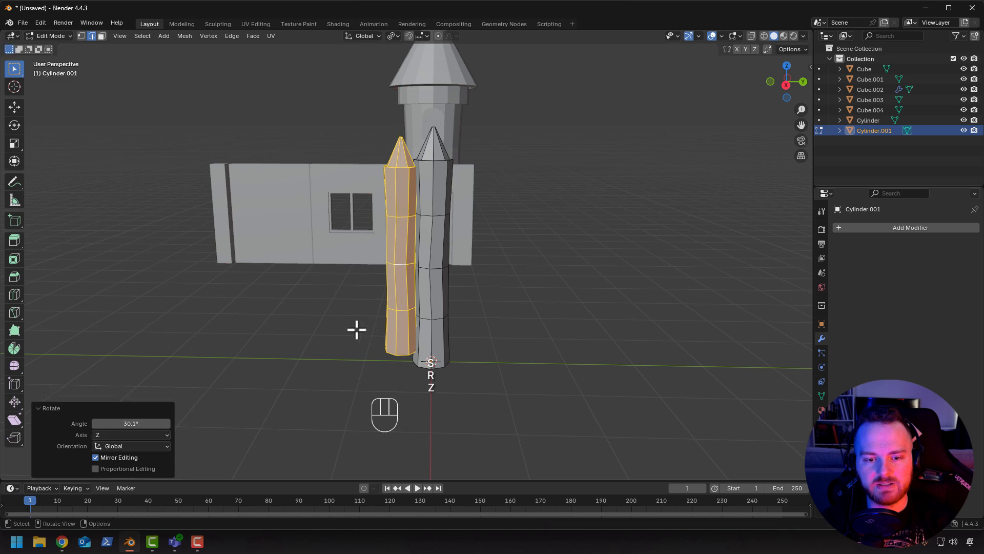
Move the copied post down about 0.2 m along Z toward the original post's base level.
middle_drag(356, 330, 366, 262)
key(g)
key(z)
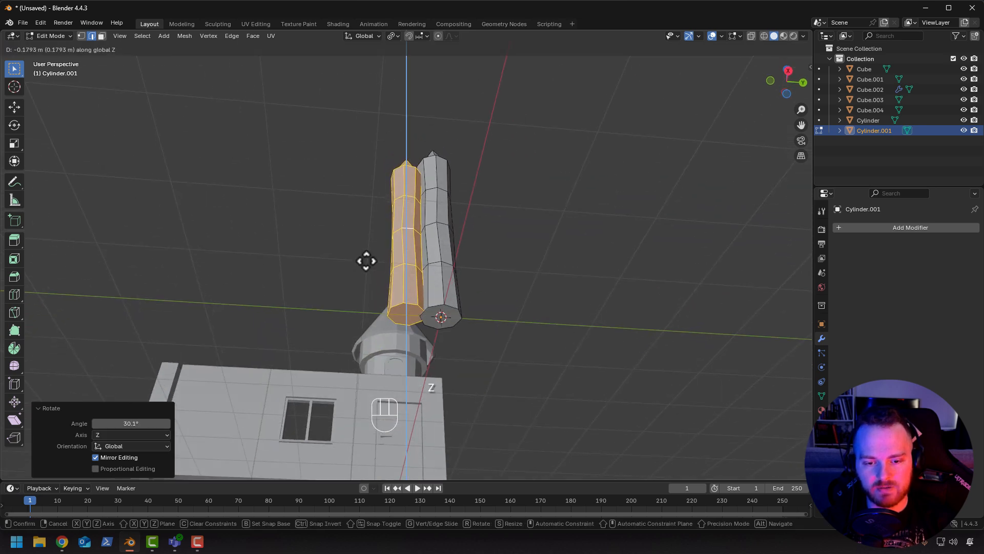
click(363, 262)
Snap the 3D cursor to the copied post's bottom face and set the transform pivot point to 3D Cursor.
middle_drag(363, 262, 415, 285)
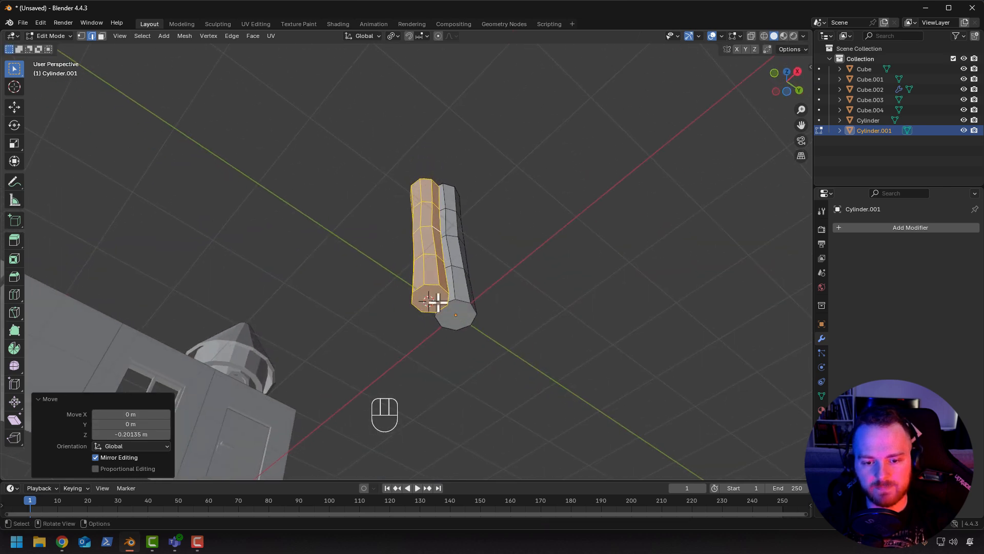
key(3)
click(429, 296)
key(shift+s)
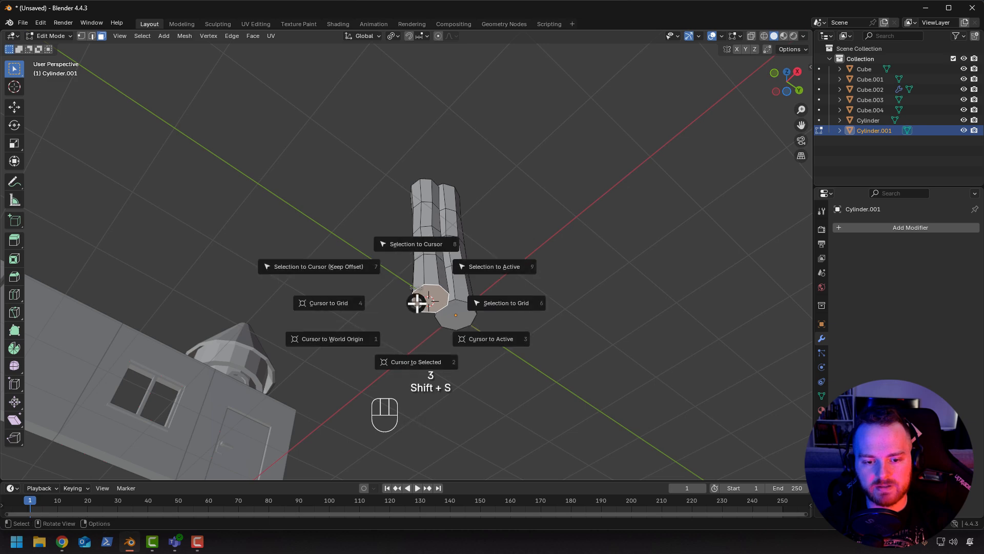
click(407, 362)
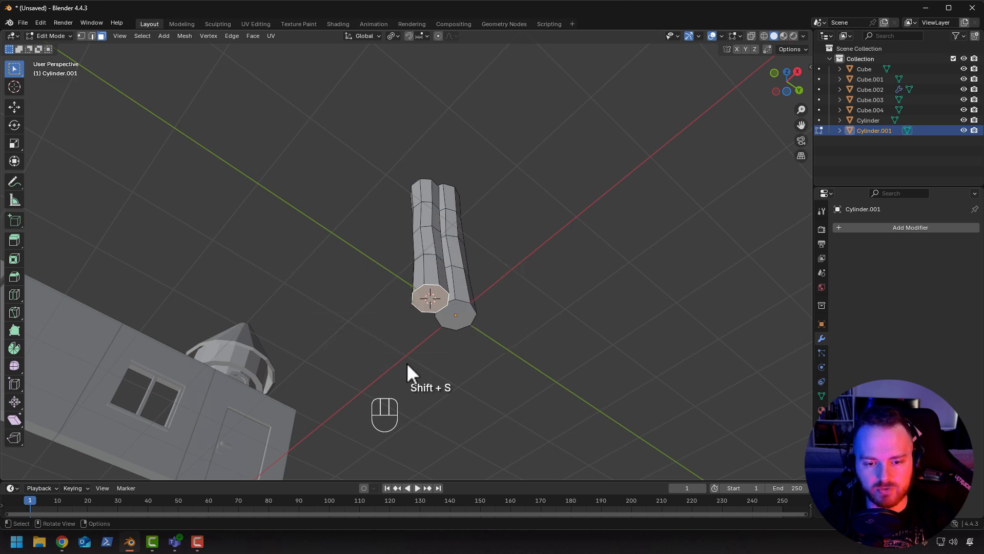
middle_drag(407, 362, 379, 128)
click(392, 36)
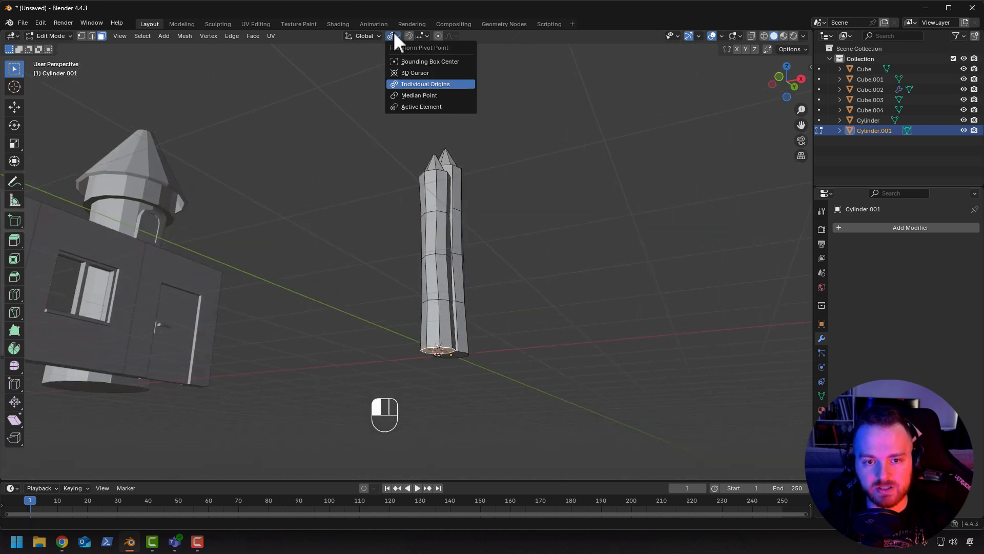
click(413, 73)
Select the whole copied post and tilt it about -1.65° in the view plane around its base.
middle_drag(349, 171, 434, 294)
key(a)
key(a)
key(l)
middle_drag(362, 314, 364, 279)
key(r)
click(334, 263)
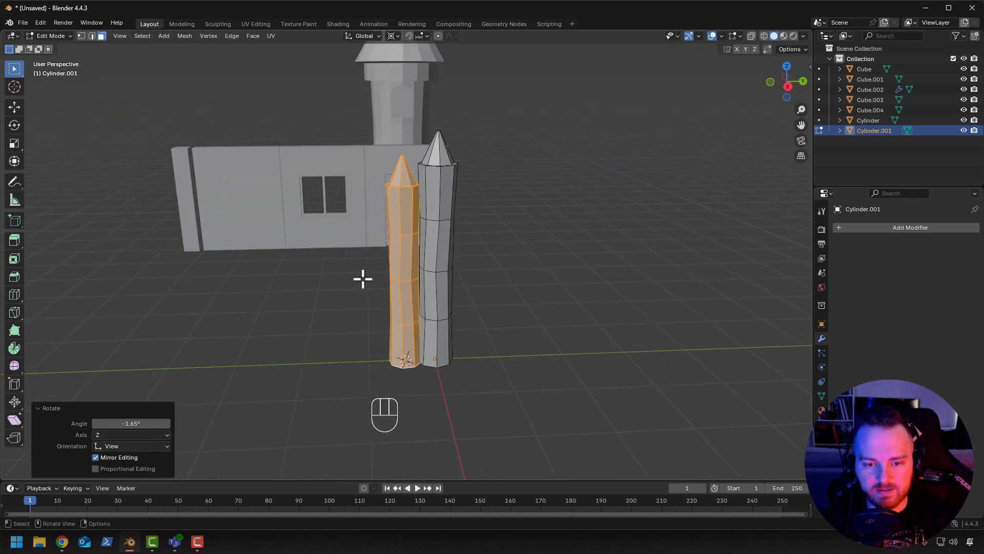
Duplicate the copied post and place the new one about -0.48 m along Y as a third post.
key(shift+d)
key(x)
key(y)
key(ctrl)
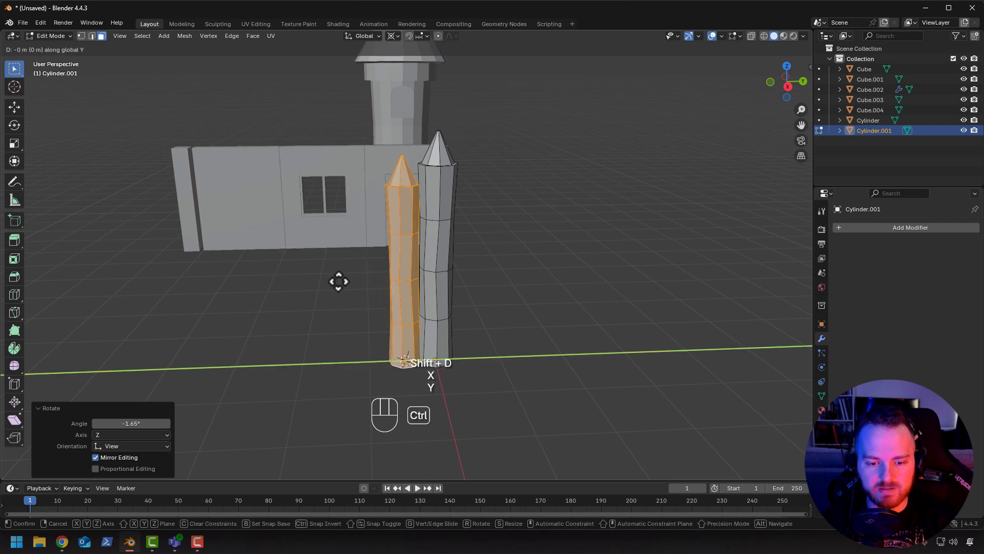
click(333, 279)
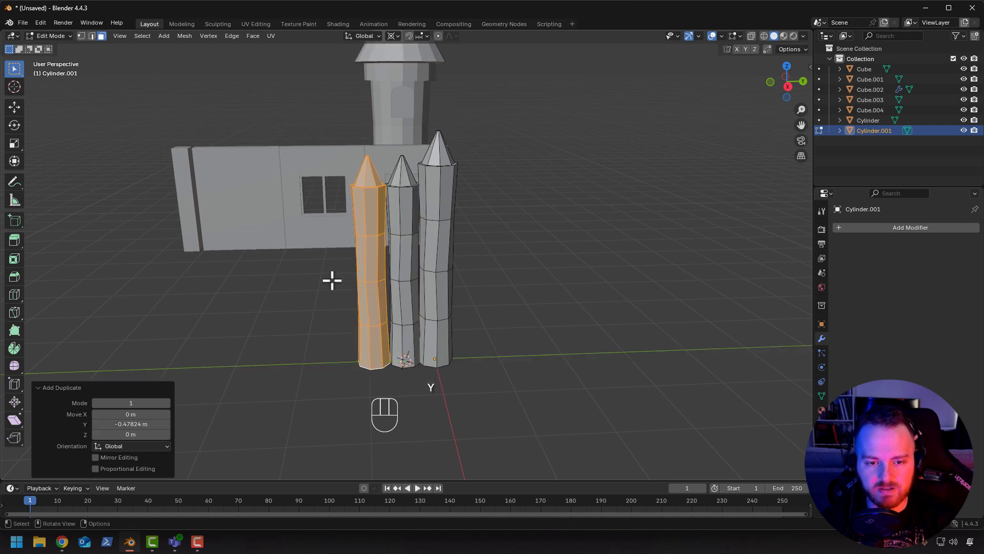
key(r)
key(z)
right_click(352, 289)
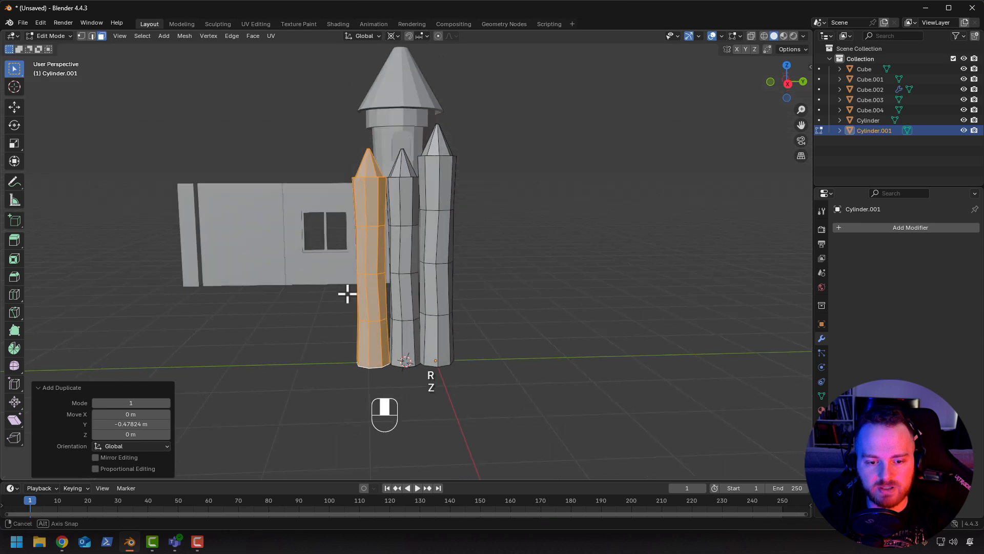
Snap the 3D cursor to the third post's bottom face.
middle_drag(347, 292, 365, 251)
shift+click(374, 270)
click(370, 265)
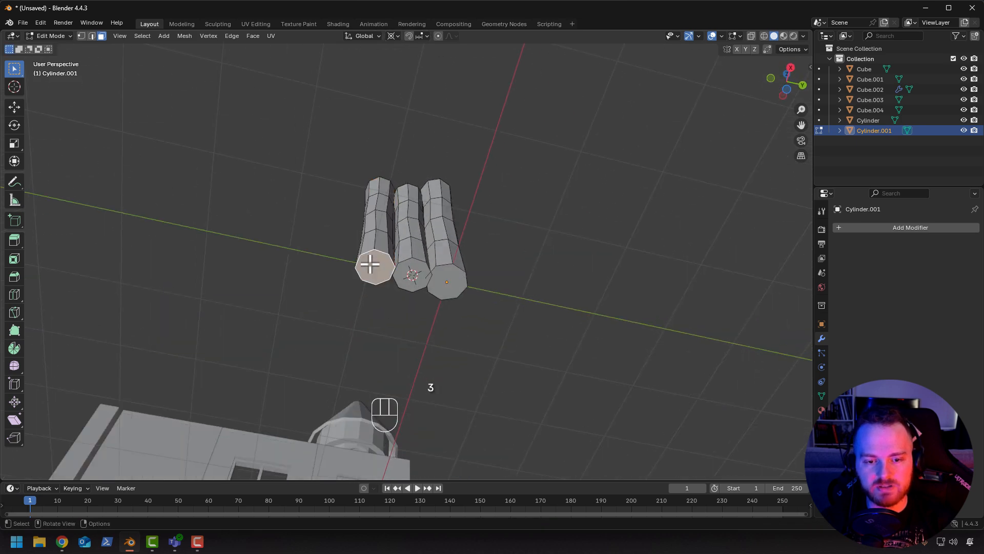
key(shift+s)
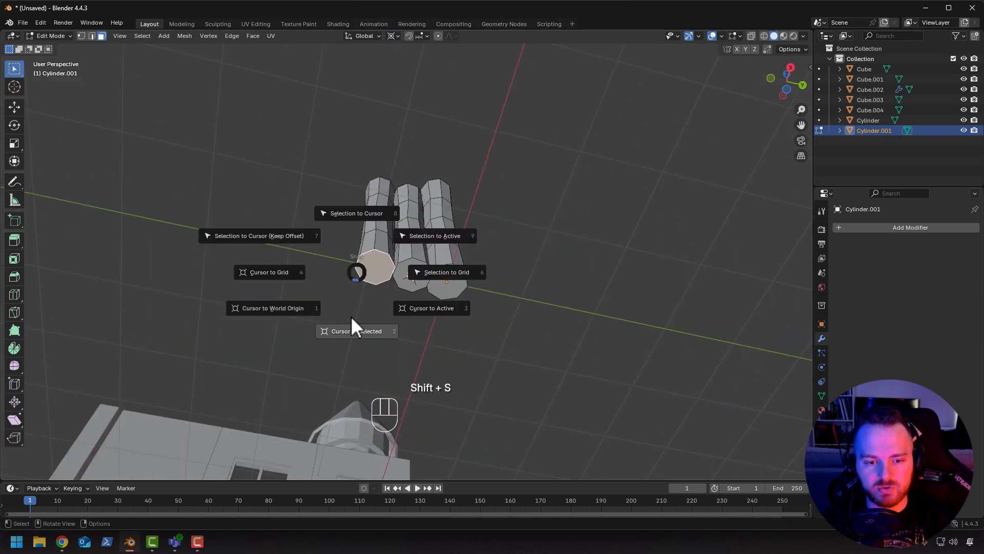
click(351, 321)
Select the whole third post, rotate it around Z, enlarge it slightly and tilt it around its base.
middle_drag(312, 184, 349, 316)
key(l)
key(r)
key(z)
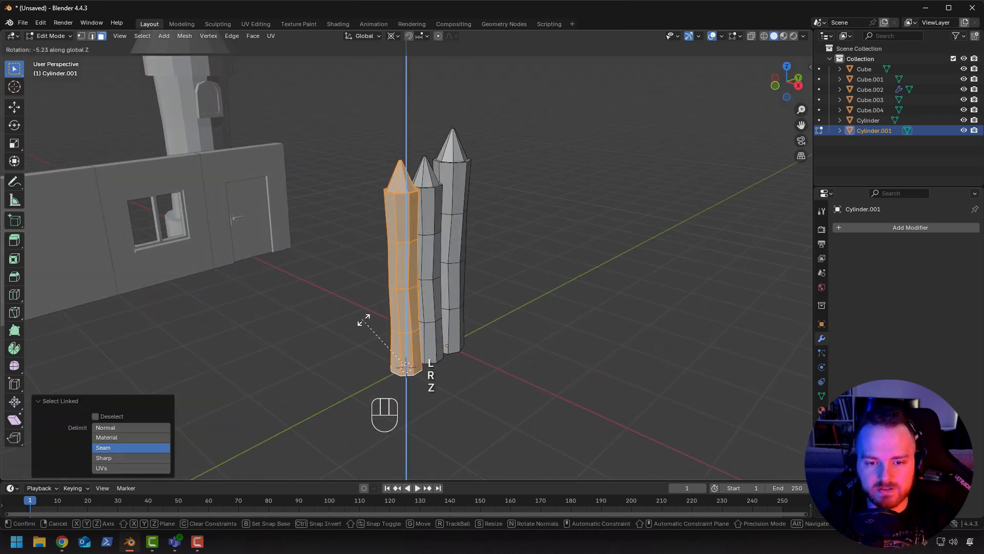
click(271, 313)
key(s)
click(318, 284)
mouse_move(319, 282)
middle_down()
mouse_move(369, 261)
mouse_move(446, 259)
mouse_move(483, 247)
mouse_move(483, 255)
mouse_move(413, 219)
mouse_move(303, 266)
mouse_move(336, 252)
middle_up()
key(r)
click(358, 235)
Lower the upper edge loop on the third post's shaft along Z.
key(Tab)
key(Tab)
scroll(343, 223, up, 3)
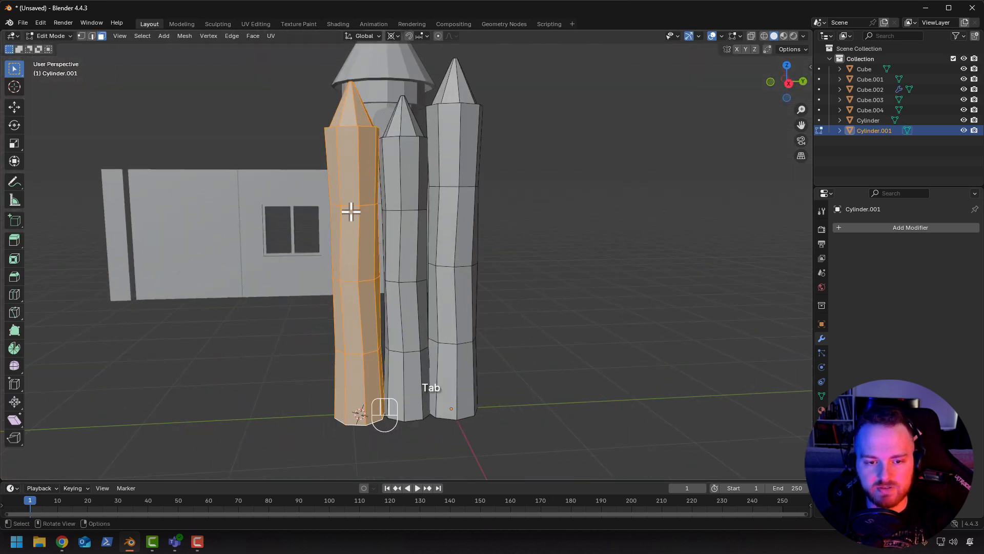
alt+click(343, 207)
alt+click(346, 205)
key(g)
key(z)
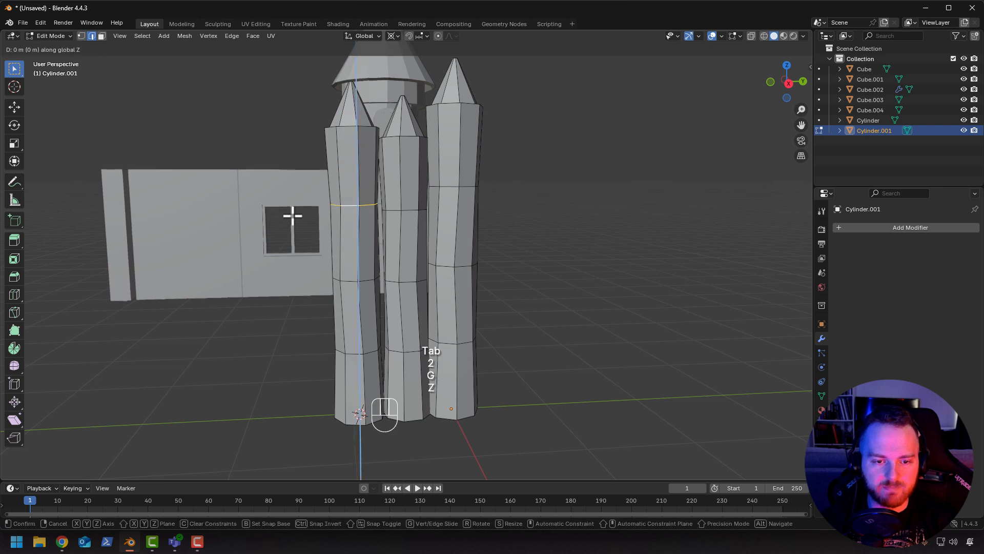
click(291, 232)
Raise the middle post's upper shaft edge loop about 0.08 m and lower its middle edge loop slightly along Z.
alt+click(391, 216)
key(g)
key(z)
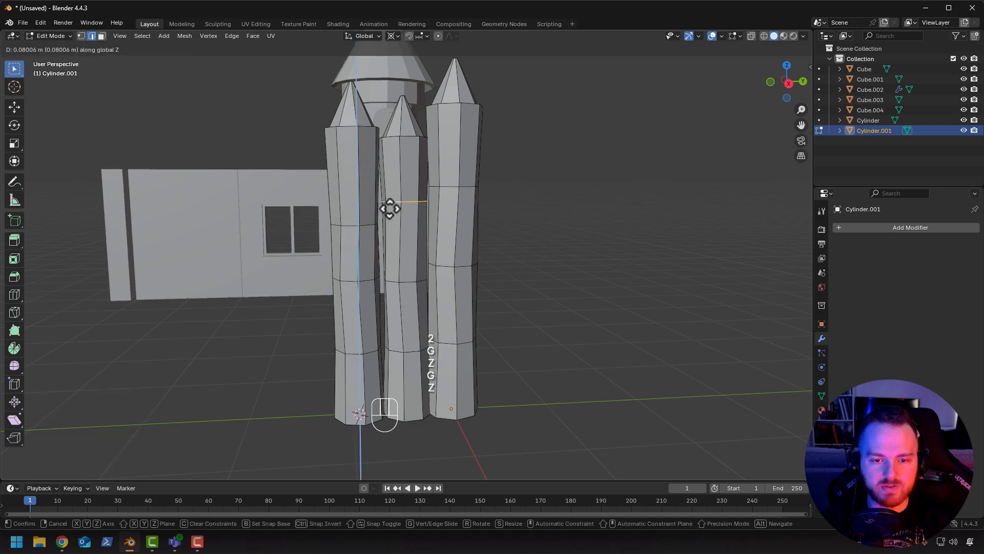
click(392, 209)
alt+click(399, 279)
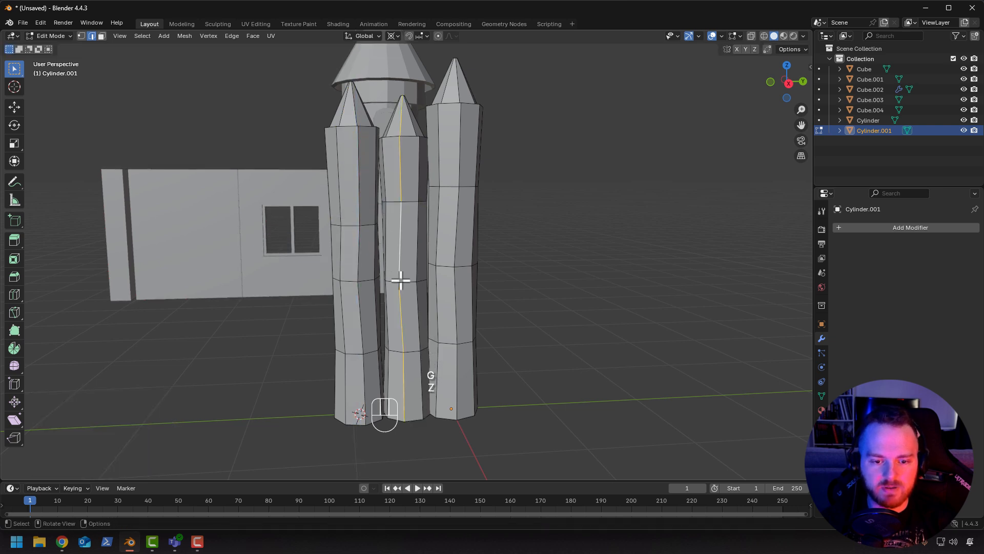
key(z)
click(367, 297)
Scale the third post's middle edge loop to about 0.966 around the 3D cursor.
alt+click(344, 277)
key(s)
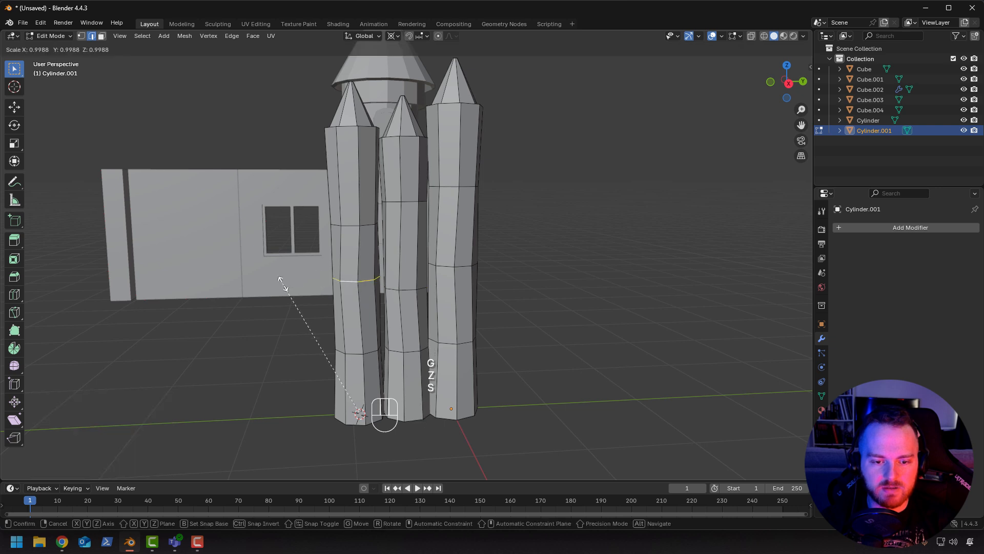
click(290, 279)
Raise the third post's upper shaft edge loop about 0.085 m along Z and rotate it slightly around Z.
middle_drag(259, 276, 346, 235)
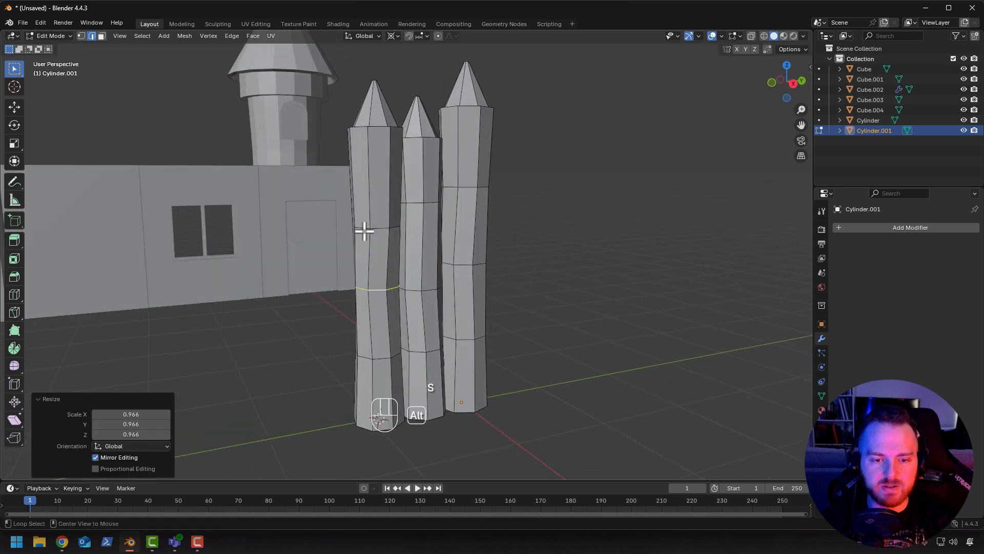
key(g)
key(z)
click(330, 240)
key(r)
key(z)
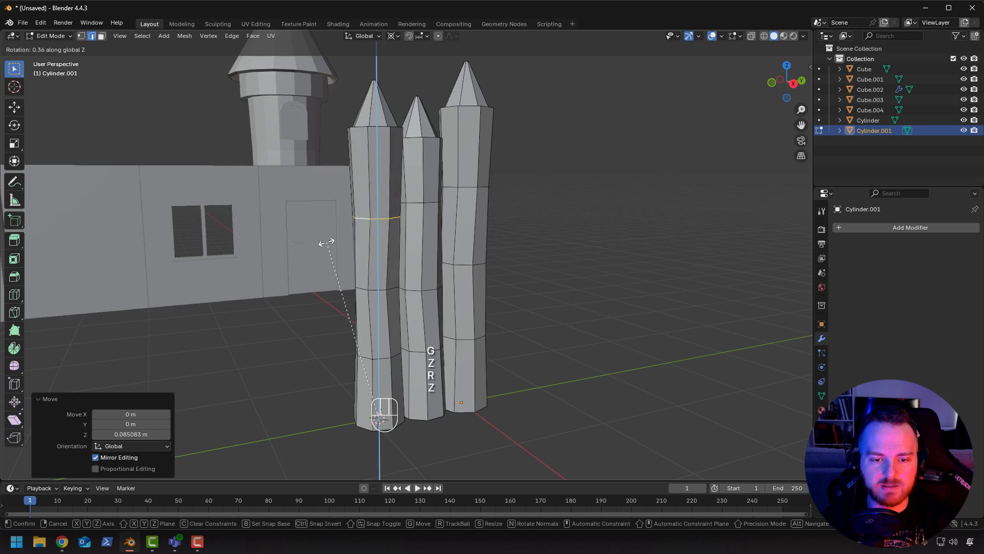
click(326, 243)
Try duplicating the three posts as a separate object in Object Mode, undo it and return to Edit Mode.
key(Tab)
mouse_move(292, 256)
middle_down()
mouse_move(237, 275)
mouse_move(308, 229)
mouse_move(421, 259)
mouse_move(314, 297)
mouse_move(297, 277)
mouse_move(327, 285)
middle_up()
scroll(237, 274, down, 3)
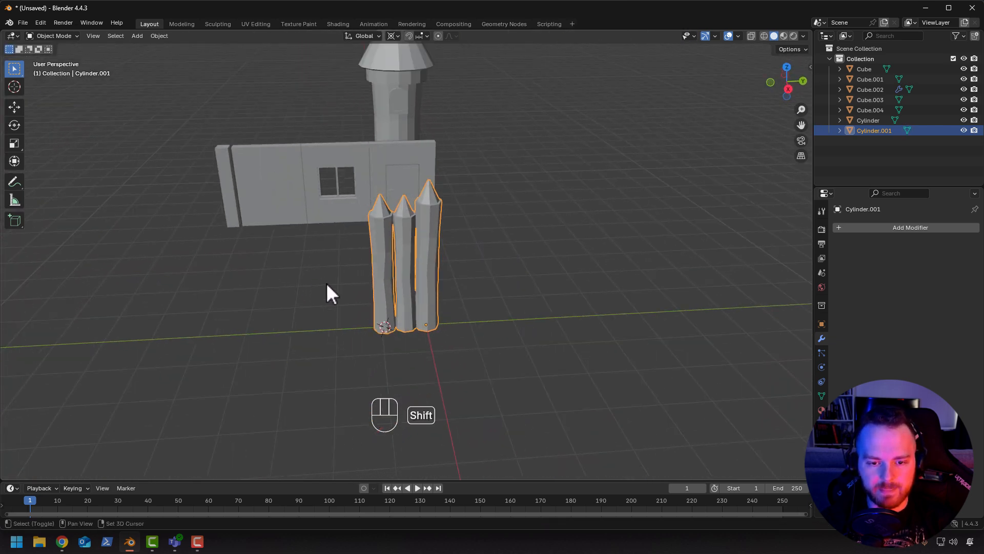
key(shift+d)
key(x)
key(ctrl+z)
key(Tab)
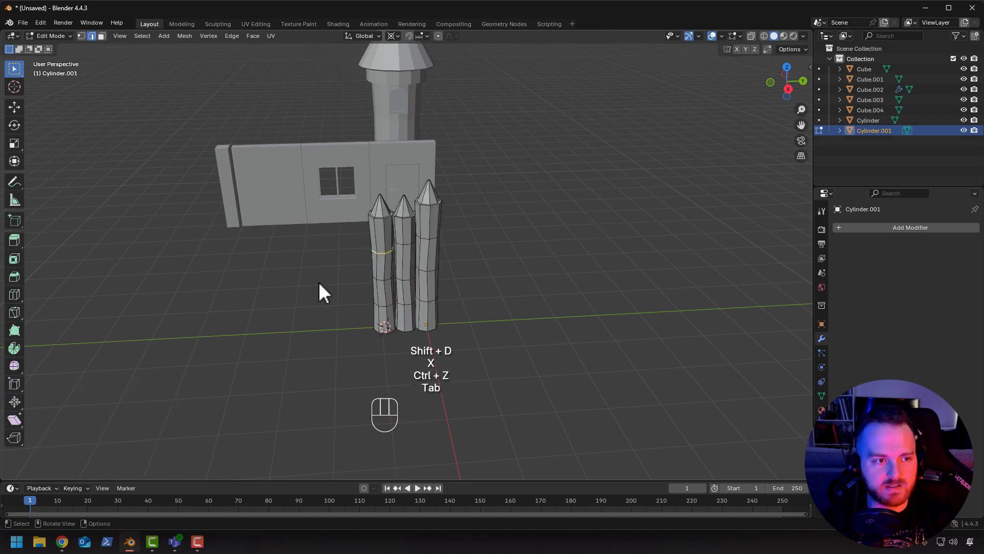
Duplicate all three posts within the mesh and place the copies about 1.41 m along Y beside the originals.
key(a)
key(shift+d)
key(x)
key(y)
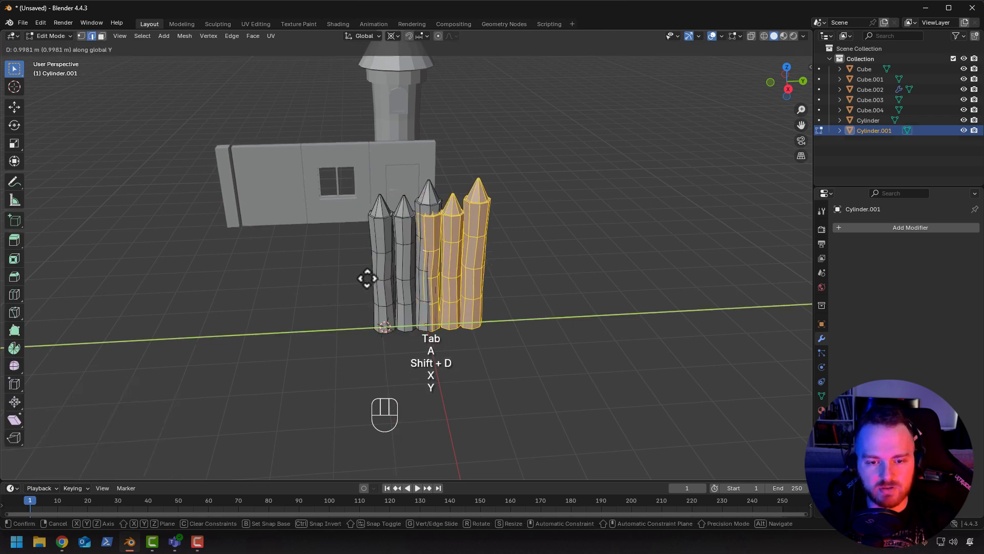
click(381, 277)
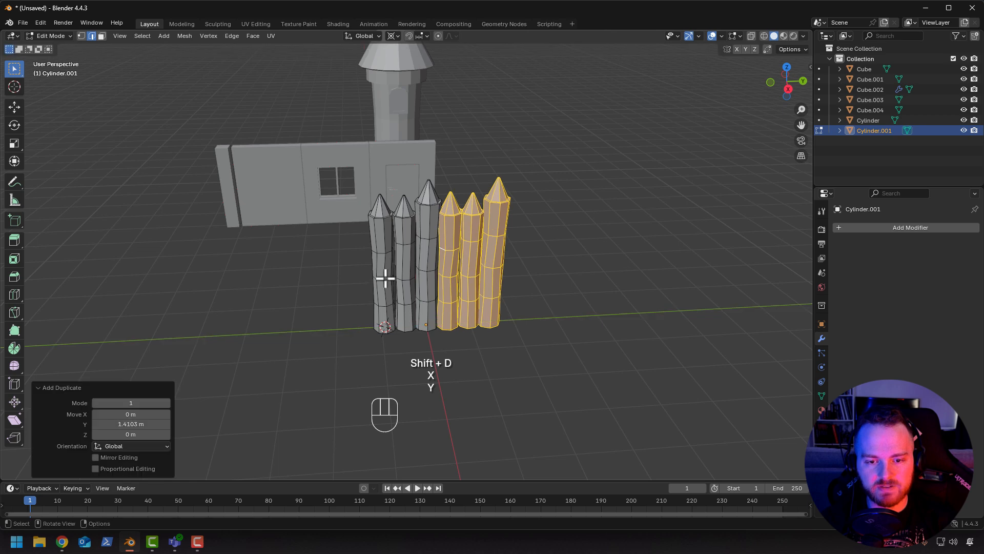
mouse_move(385, 277)
middle_down()
mouse_move(334, 259)
mouse_move(358, 264)
mouse_move(295, 273)
mouse_move(270, 266)
middle_up()
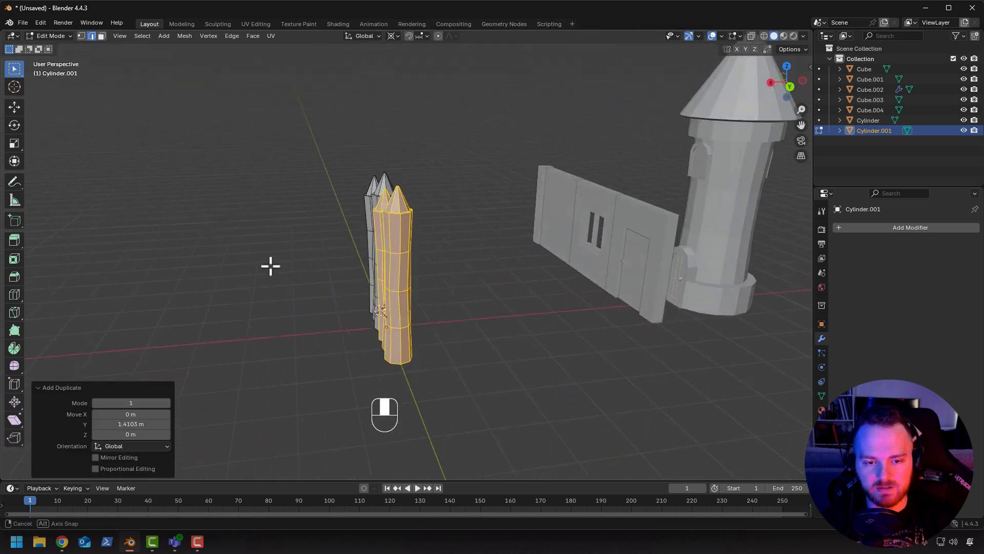
key(r)
key(x)
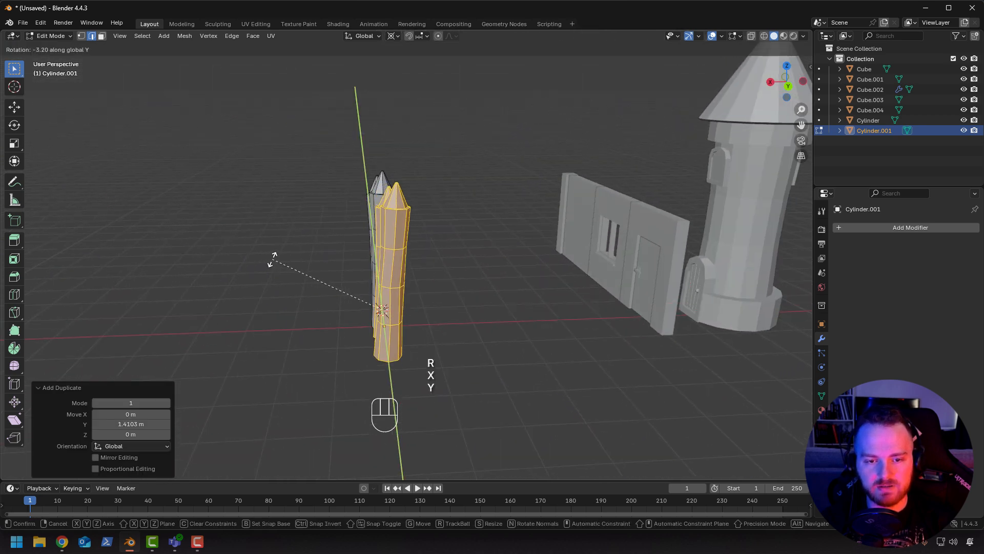
right_click(271, 261)
mouse_move(272, 261)
middle_down()
mouse_move(288, 226)
mouse_move(365, 226)
mouse_move(269, 265)
mouse_move(257, 246)
mouse_move(236, 270)
mouse_move(337, 300)
mouse_move(159, 270)
mouse_move(145, 294)
mouse_move(317, 315)
mouse_move(363, 308)
middle_up()
key(Tab)
click(313, 297)
scroll(390, 307, up, 2)
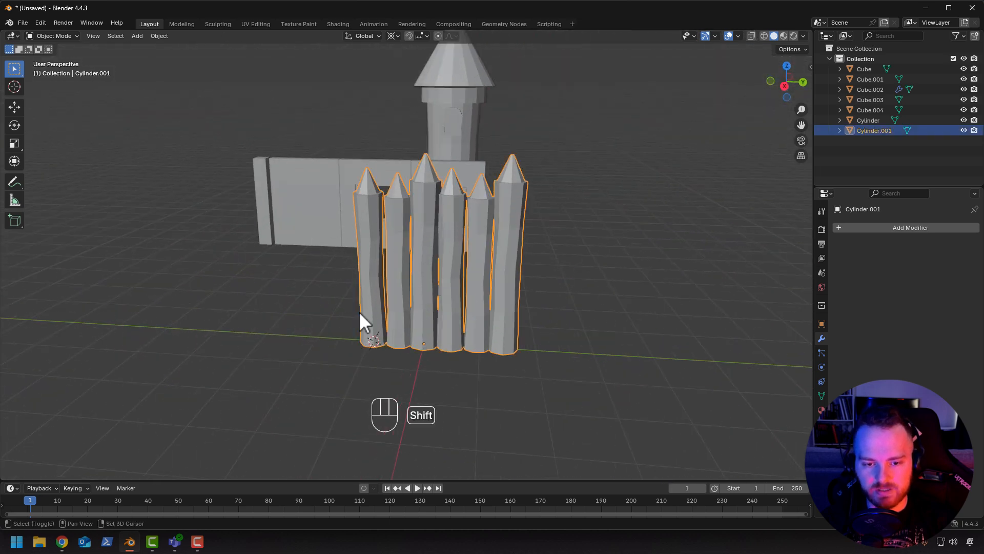
key(shift+a)
key(Tab)
Add a cube to the palisade mesh and move it up about 1.62 m along Z.
key(shift+a)
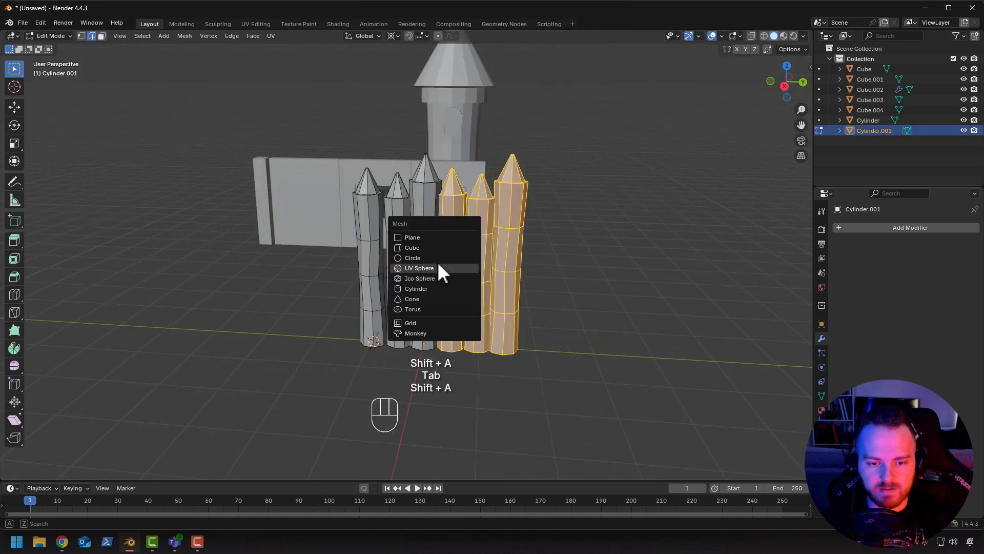
click(430, 250)
key(g)
key(z)
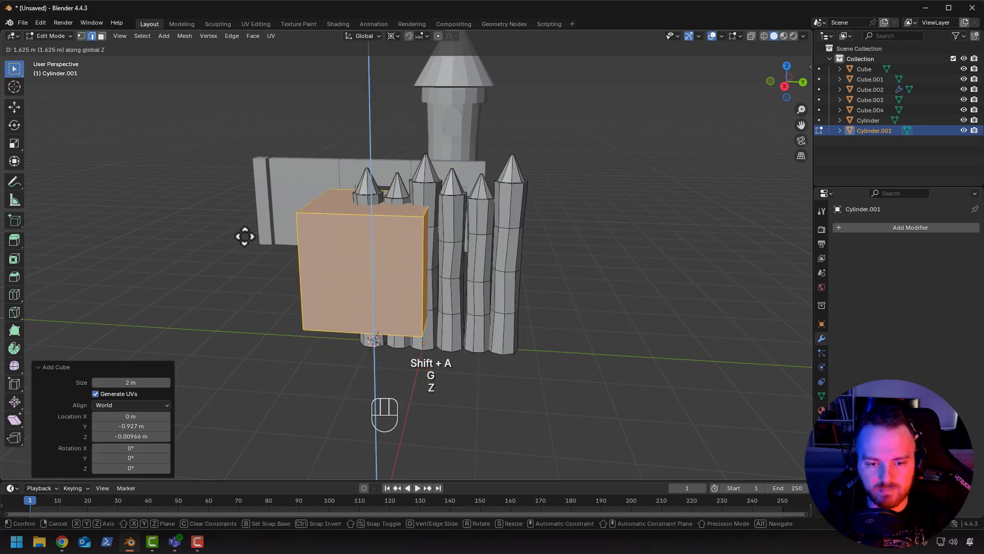
click(244, 234)
With the pivot point set to Median Point, shrink the cube to about 0.138 and raise it further along Z.
key(s)
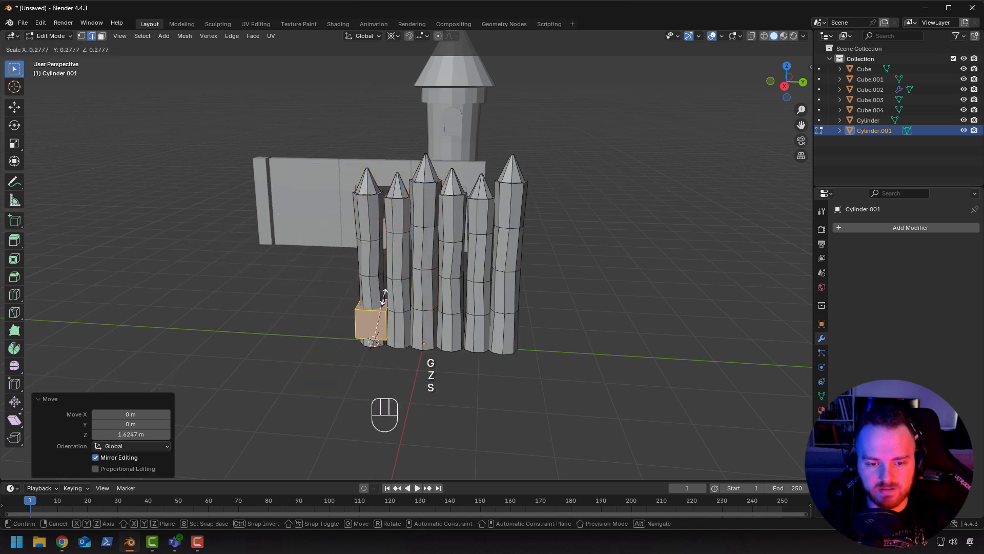
right_click(368, 224)
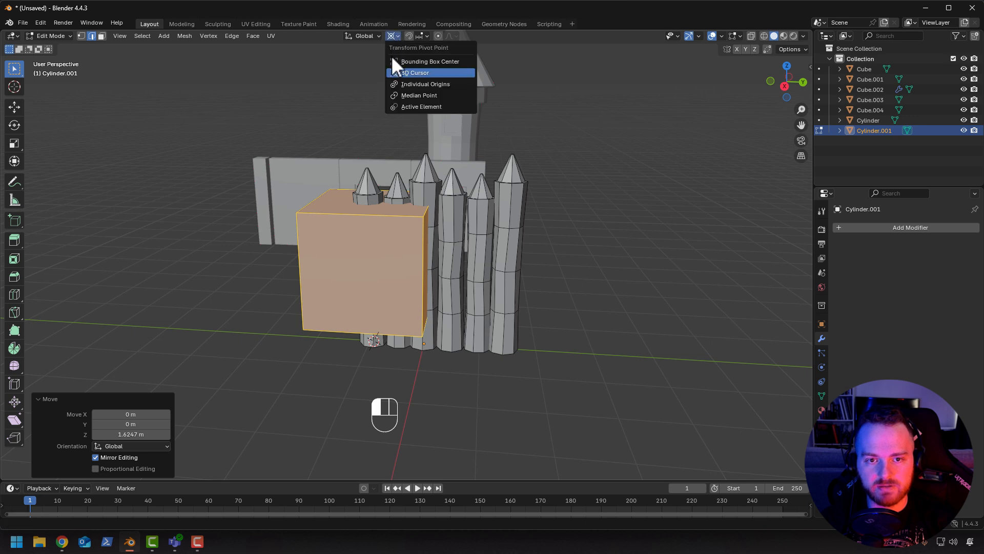
click(418, 95)
key(s)
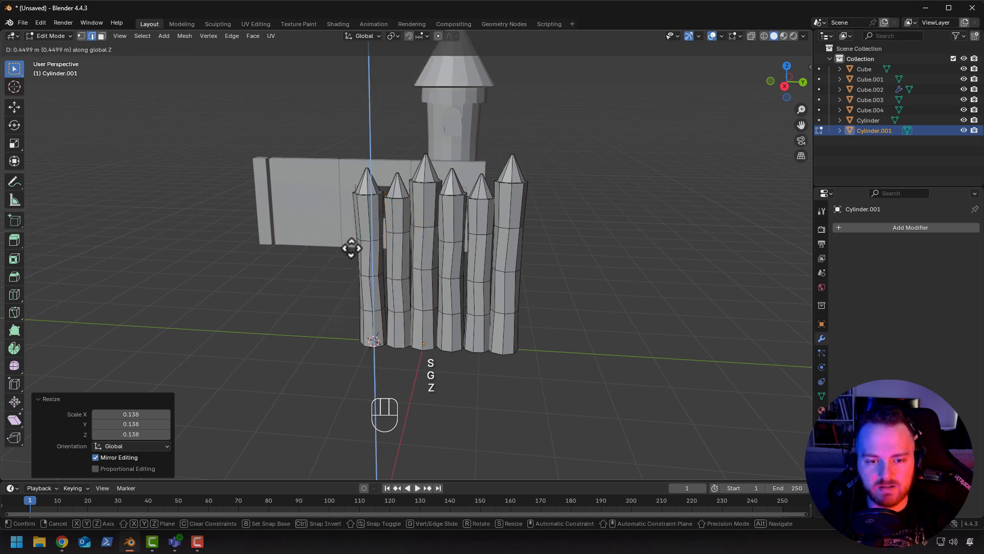
click(327, 237)
Move the small cube along X to the front of the posts and about 1.18 m along Y to their middle.
middle_drag(328, 237, 380, 253)
key(g)
key(x)
click(396, 256)
key(g)
key(x)
key(y)
click(379, 258)
Stretch the cube about 10.77 times along Y into a crossbar spanning all posts and thin it to about 0.504 in X and Z.
key(s)
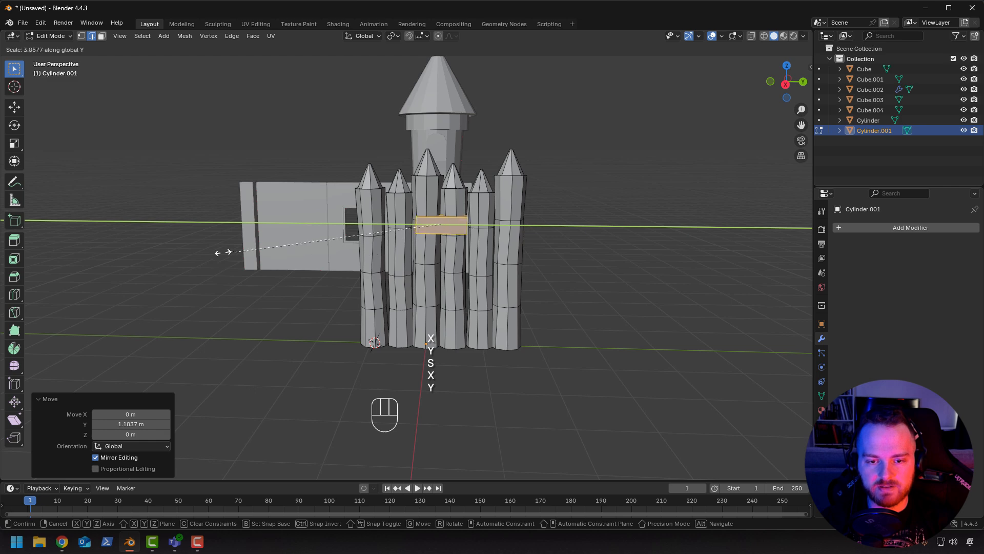
click(541, 252)
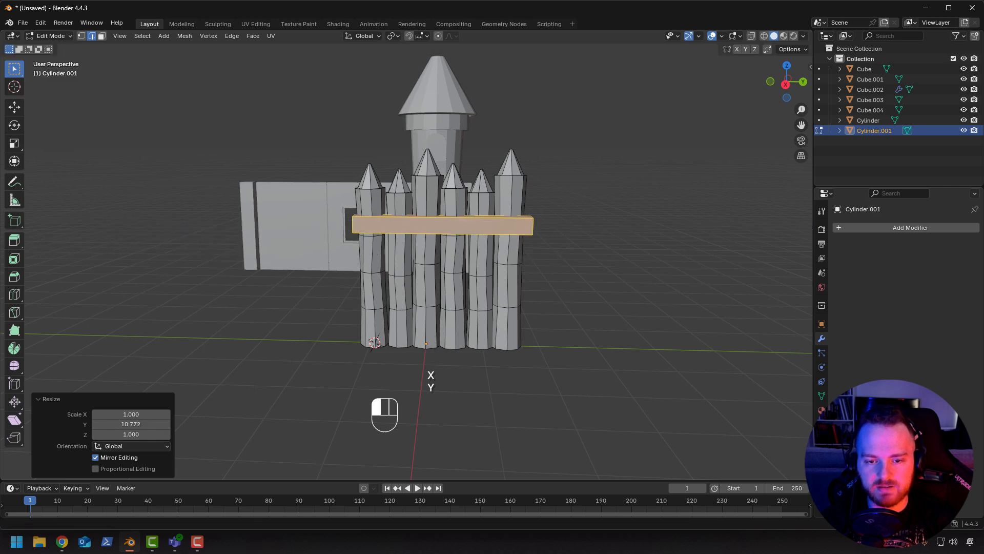
middle_drag(540, 252, 294, 230)
key(s)
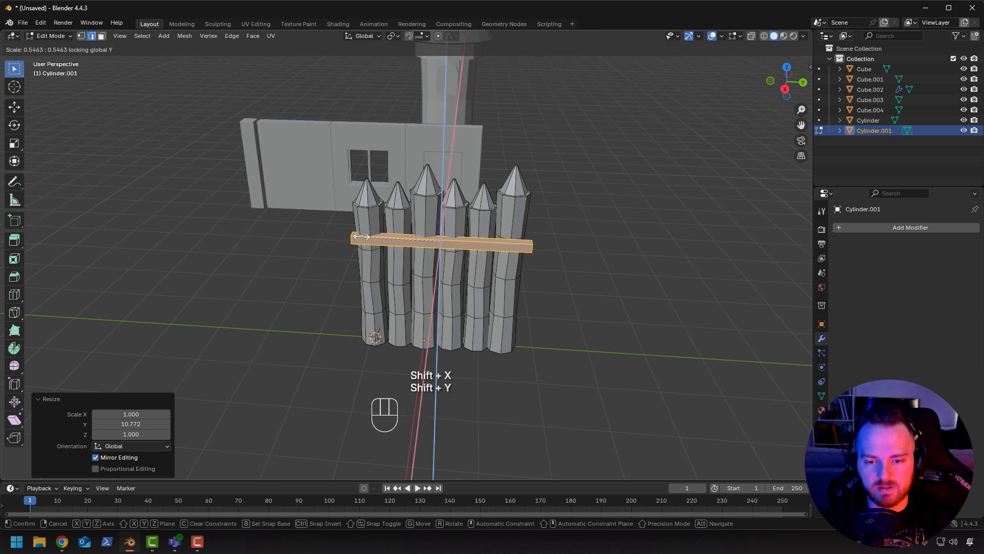
click(398, 260)
Duplicate the crossbar and move the copy about 1.46 m down along Z to the lower part of the posts.
middle_drag(397, 259, 442, 306)
mouse_move(380, 314)
middle_down()
mouse_move(459, 288)
mouse_move(481, 305)
mouse_move(470, 340)
mouse_move(395, 310)
middle_up()
key(shift+d)
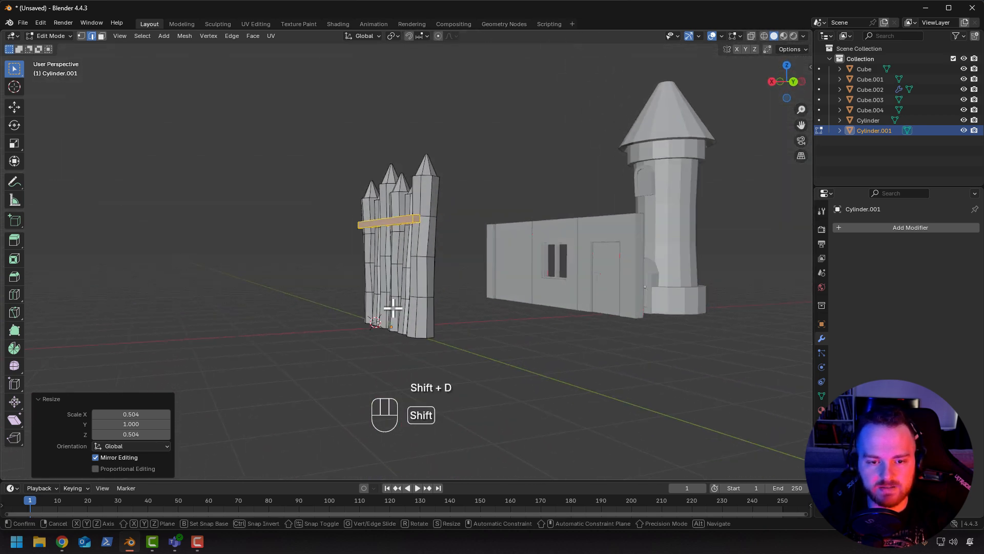
key(g)
right_click(393, 347)
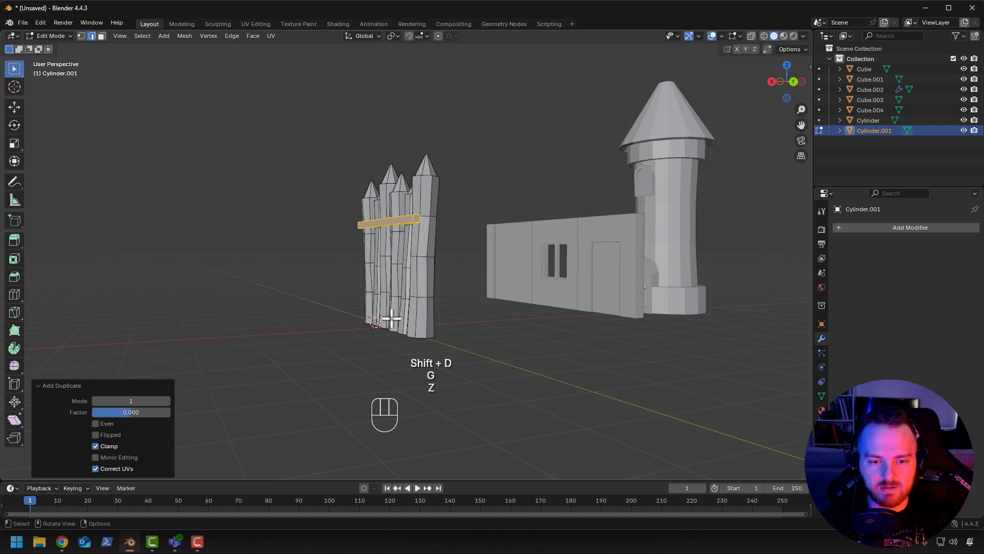
key(g)
key(z)
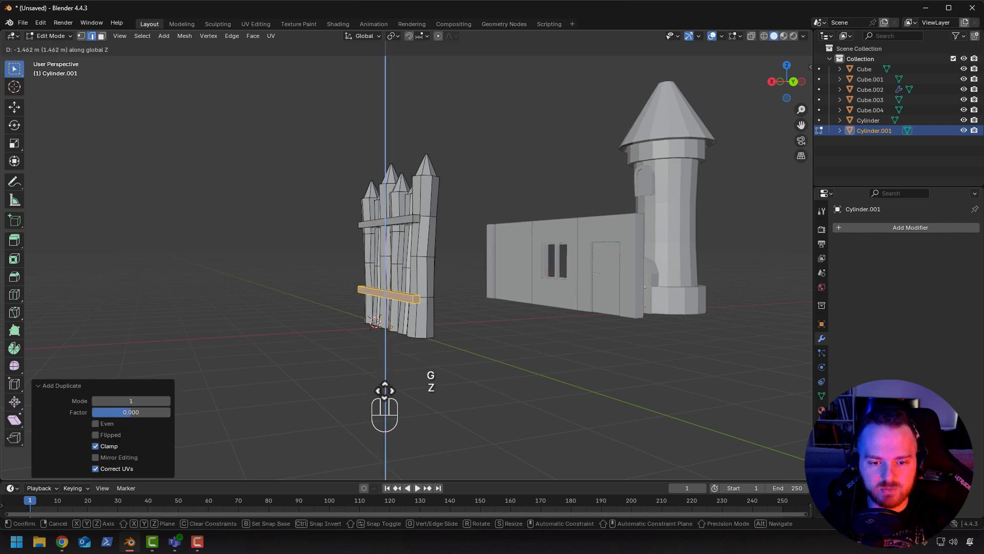
click(384, 391)
middle_drag(385, 392, 437, 354)
Duplicate the whole palisade object and place the copy about 3.03 m along Y beside the original.
key(Tab)
middle_drag(569, 351, 457, 320)
key(shift+d)
key(x)
key(y)
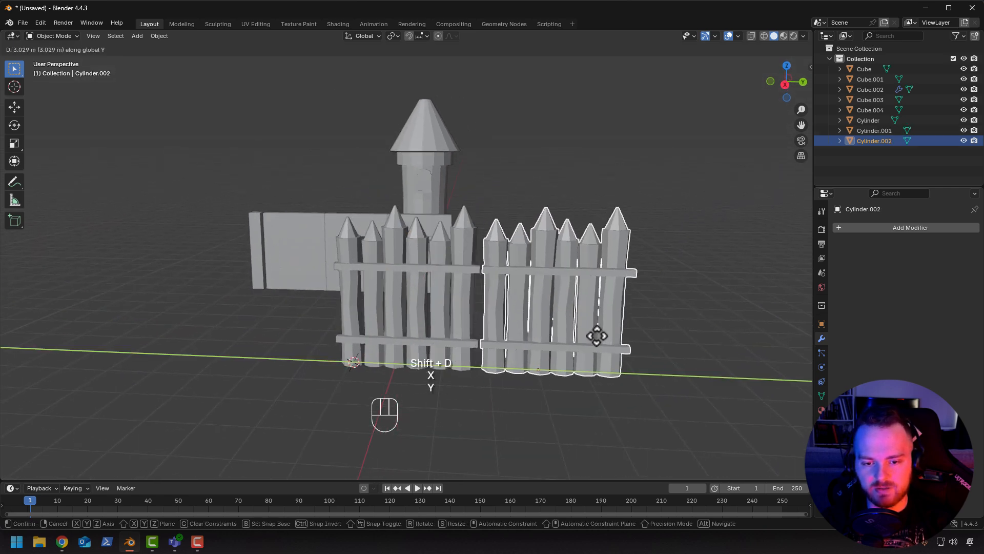
ctrl+click(598, 335)
click(663, 238)
Delete the duplicated palisade section.
scroll(643, 185, down, 2)
middle_drag(643, 184, 567, 242)
key(x)
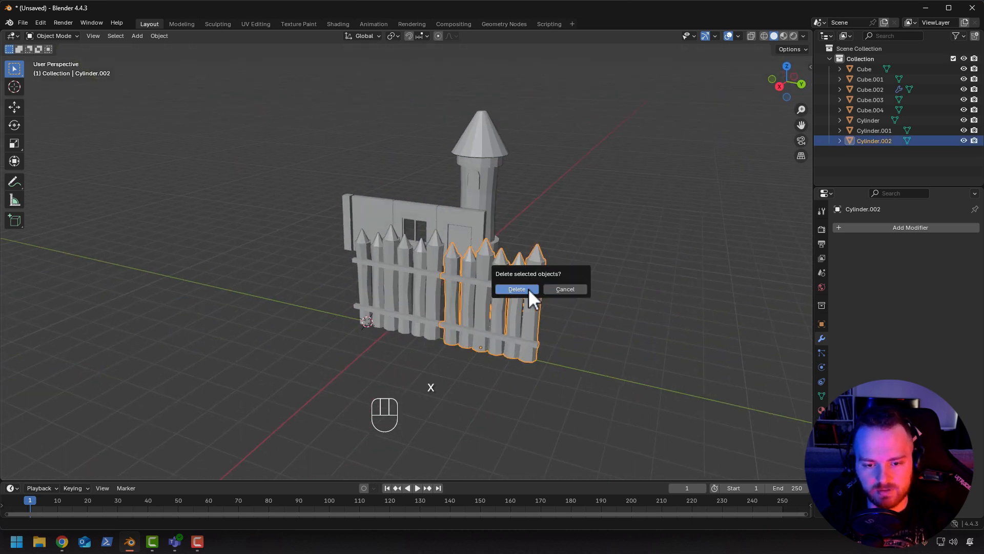
click(530, 290)
Select the palisade posts in the mesh and duplicate them about -0.398 m along X, behind the original row.
middle_drag(494, 330, 381, 257)
key(Tab)
click(409, 255)
key(Tab)
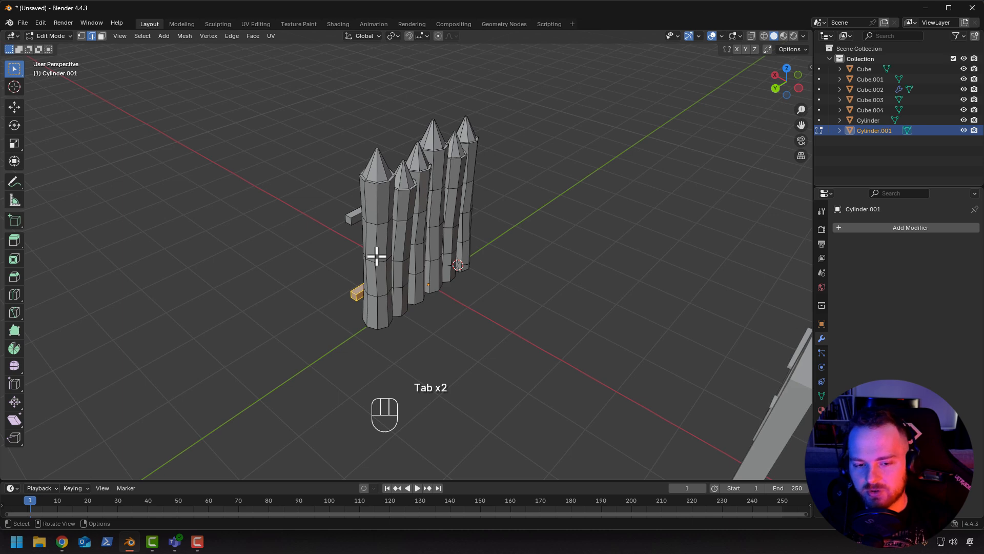
key(l)
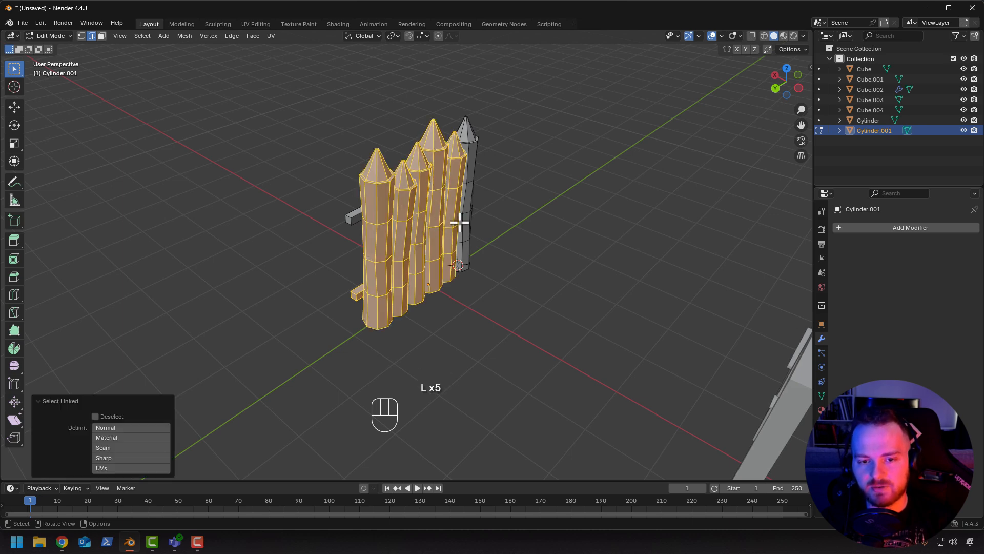
mouse_move(395, 250)
middle_down()
mouse_move(395, 263)
mouse_move(358, 272)
middle_up()
key(shift+d)
key(x)
key(y)
key(x)
click(354, 275)
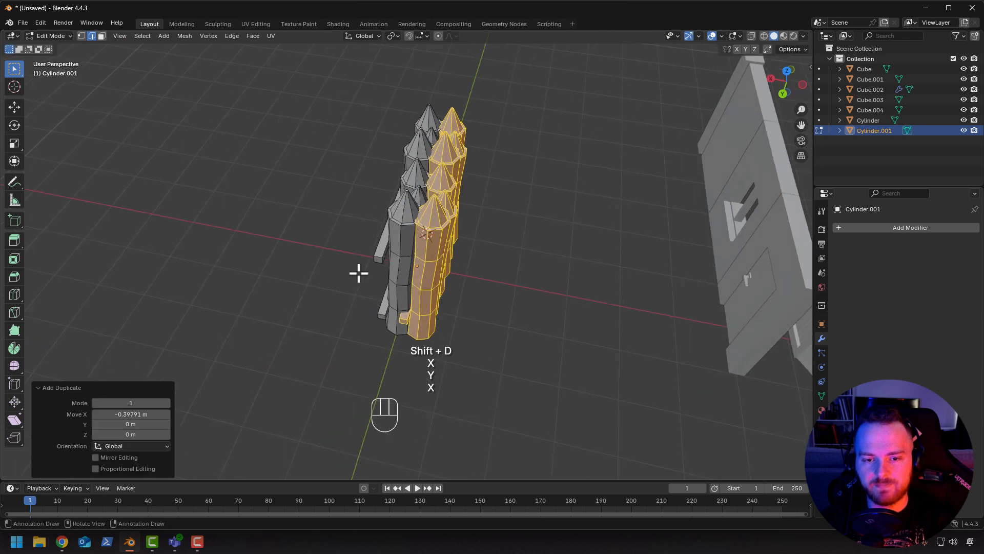
Rotate the duplicated posts 180° about Z and move them about -0.154 m along X.
key(z)
key(t)
key(r)
key(z)
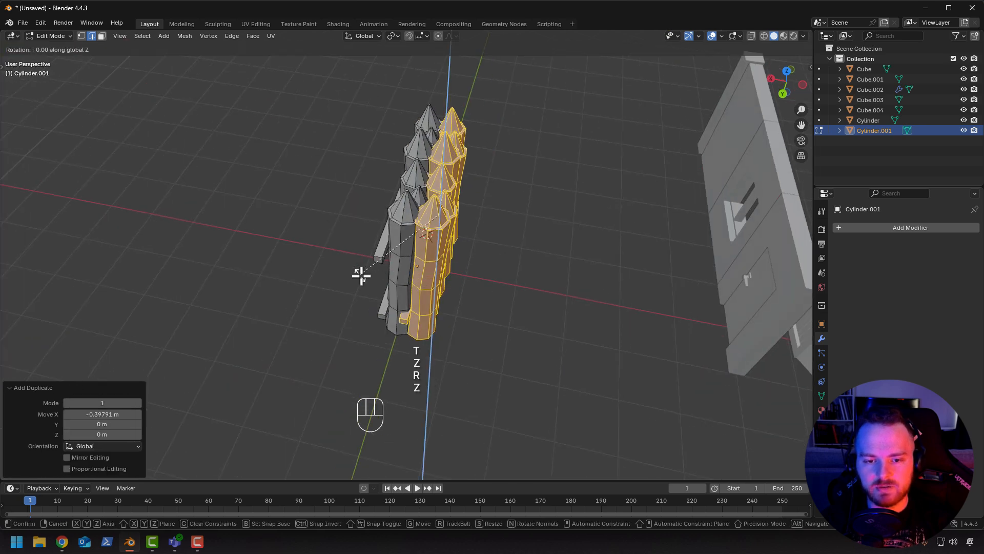
text(180)
key(Return)
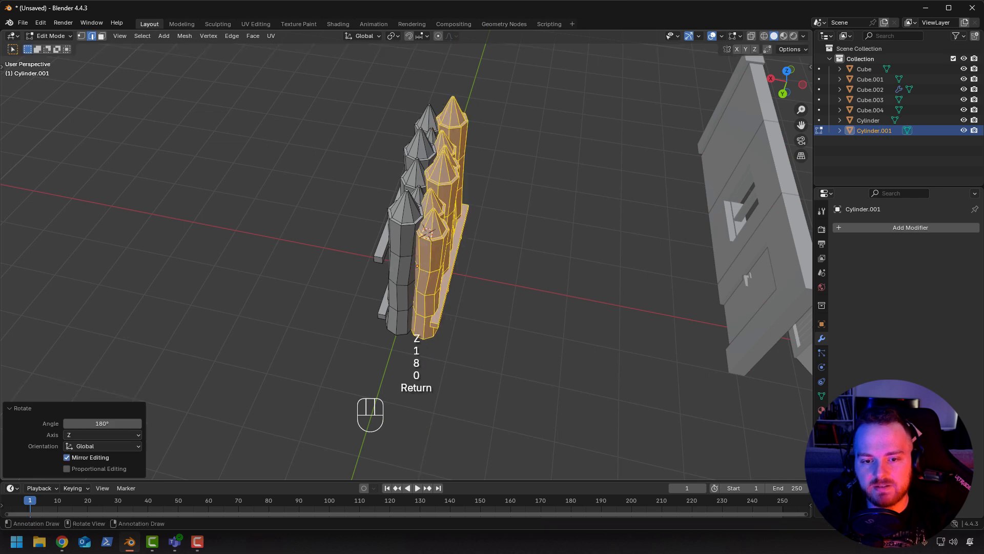
key(x)
click(361, 282)
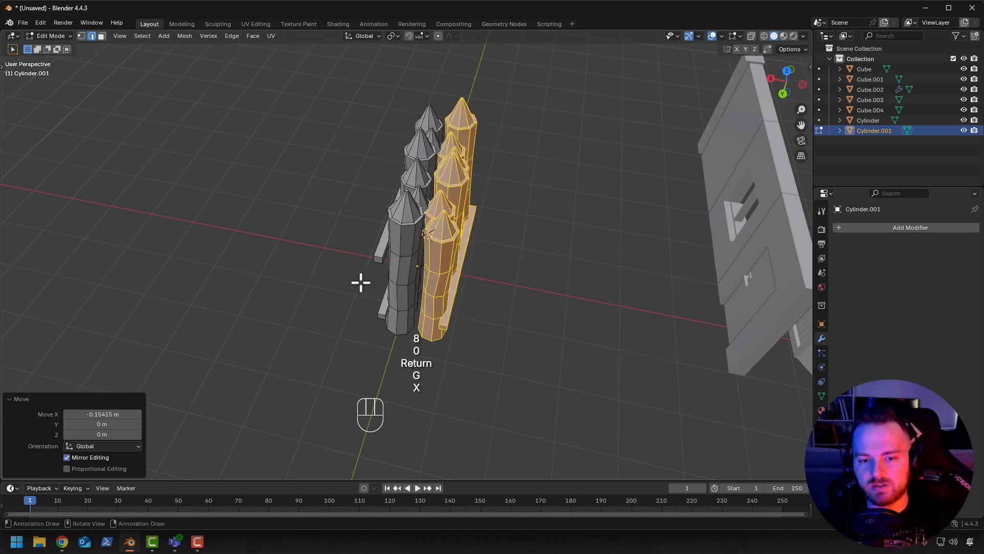
middle_drag(361, 282, 421, 250)
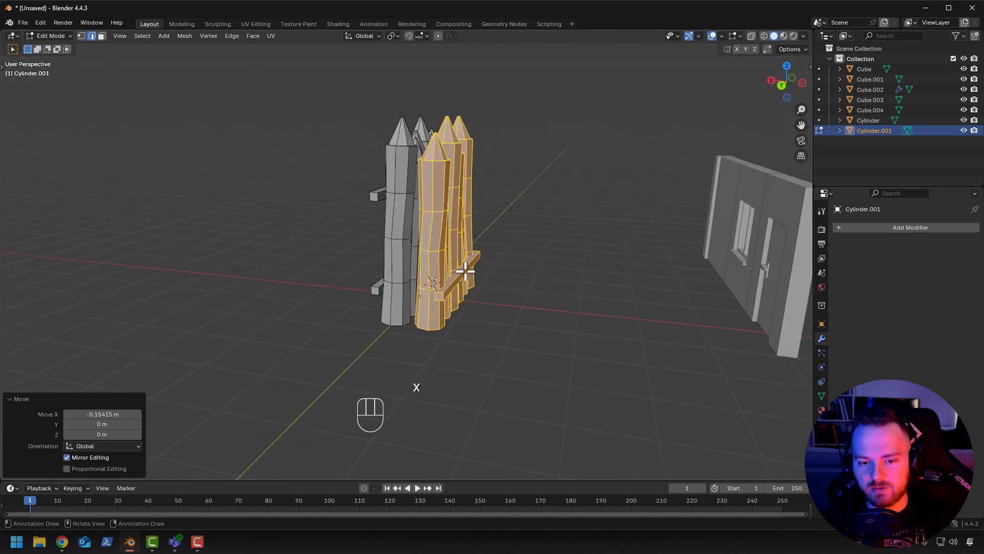
Delete the faces of the crossbar that was copied along with the duplicated posts.
key(a)
key(a)
key(l)
key(x)
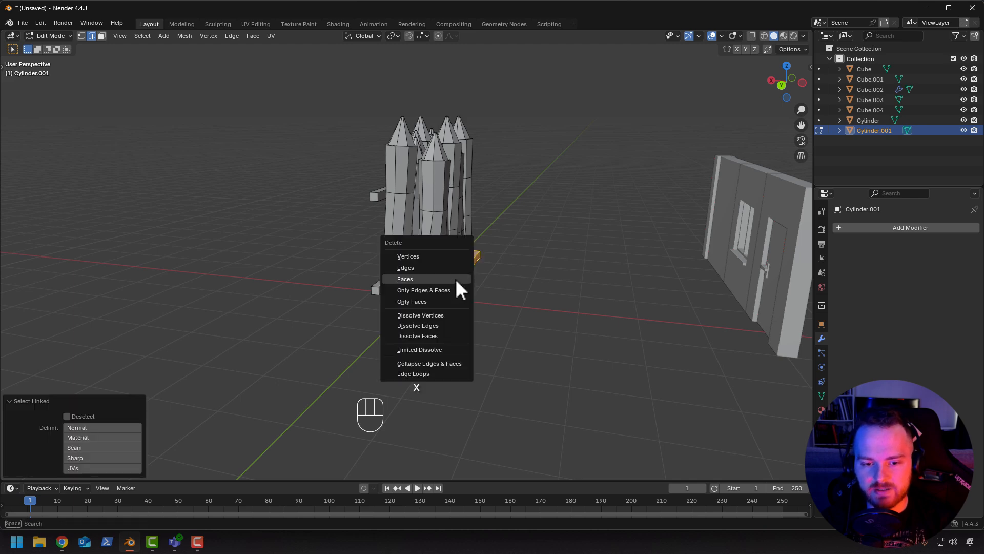
click(454, 278)
Select all the duplicated posts and scale them down to about 0.486.
middle_drag(435, 263, 421, 288)
key(l)
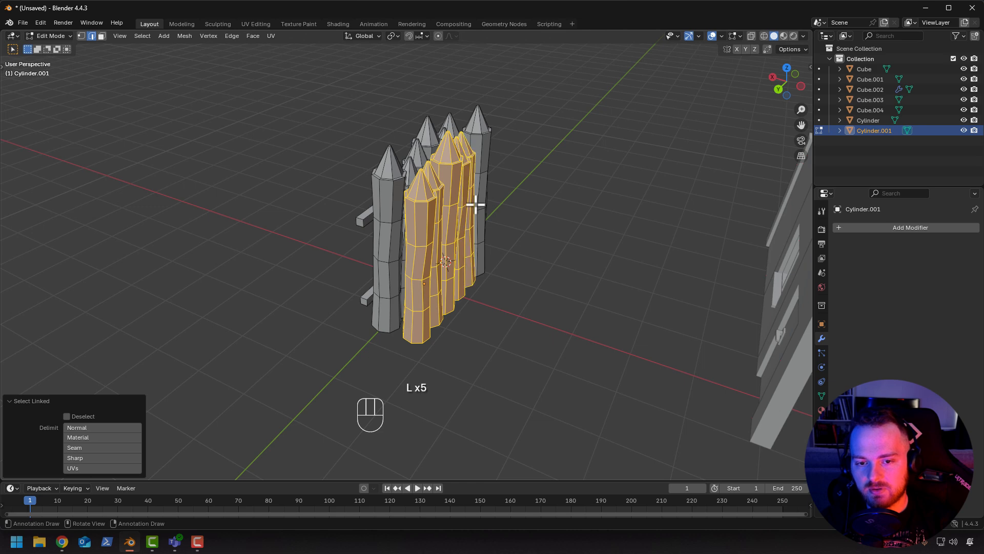
key(s)
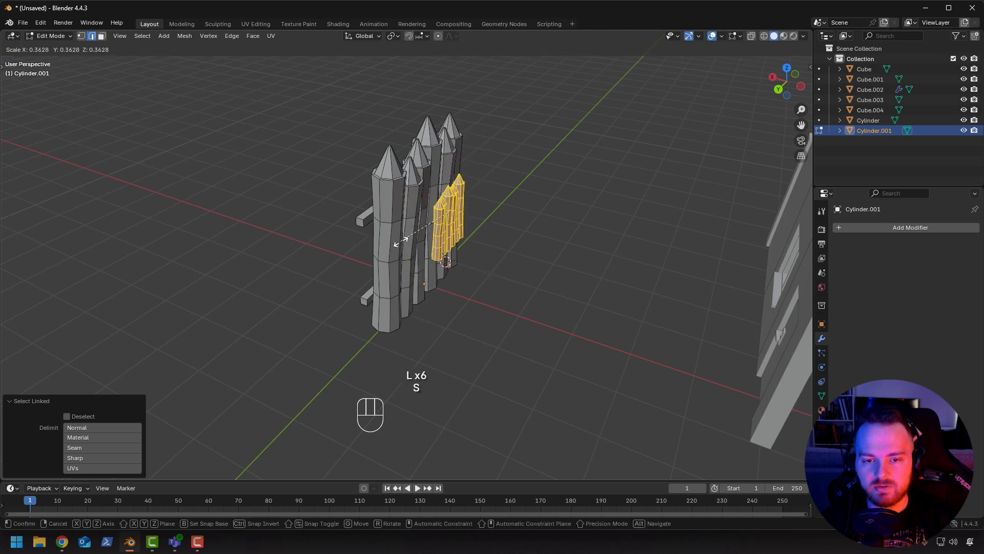
click(382, 246)
Lower the small posts to the ground along Z and move them about 0.31 m along X toward the palisade.
middle_drag(382, 246, 411, 235)
key(g)
key(z)
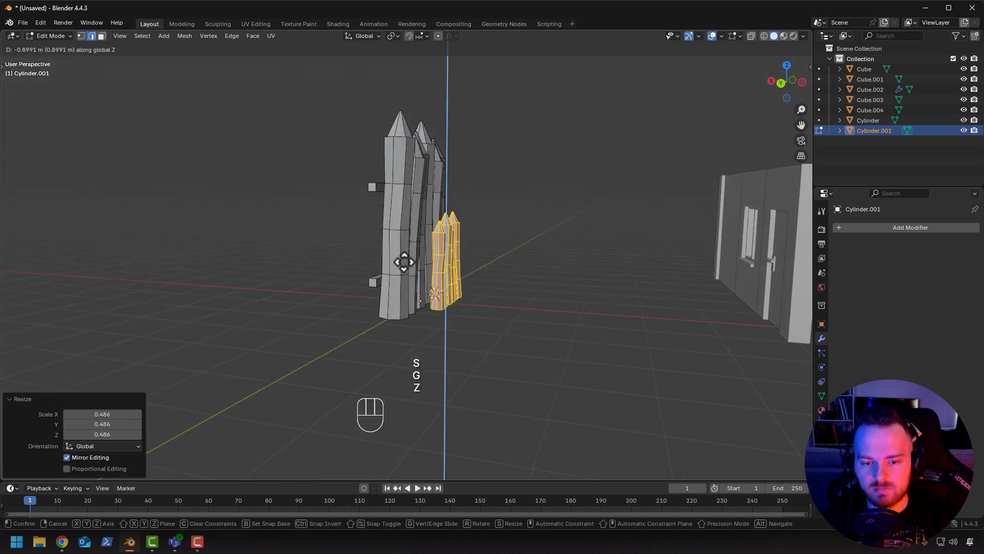
click(401, 264)
key(g)
key(x)
click(291, 279)
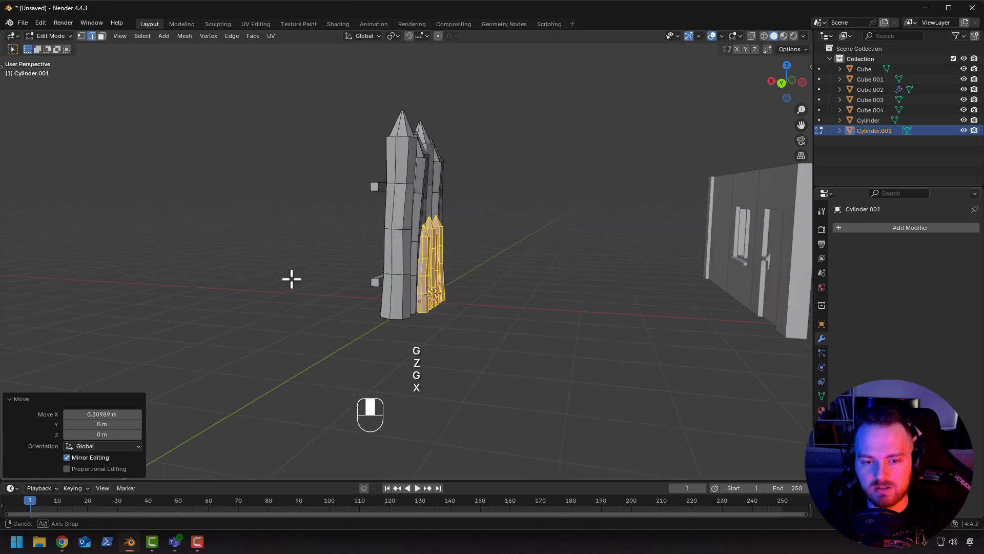
Undo the X move and tilt the small posts about the Y axis, leaning away from the palisade.
middle_drag(291, 278, 299, 267)
key(t)
key(x)
key(ctrl+z)
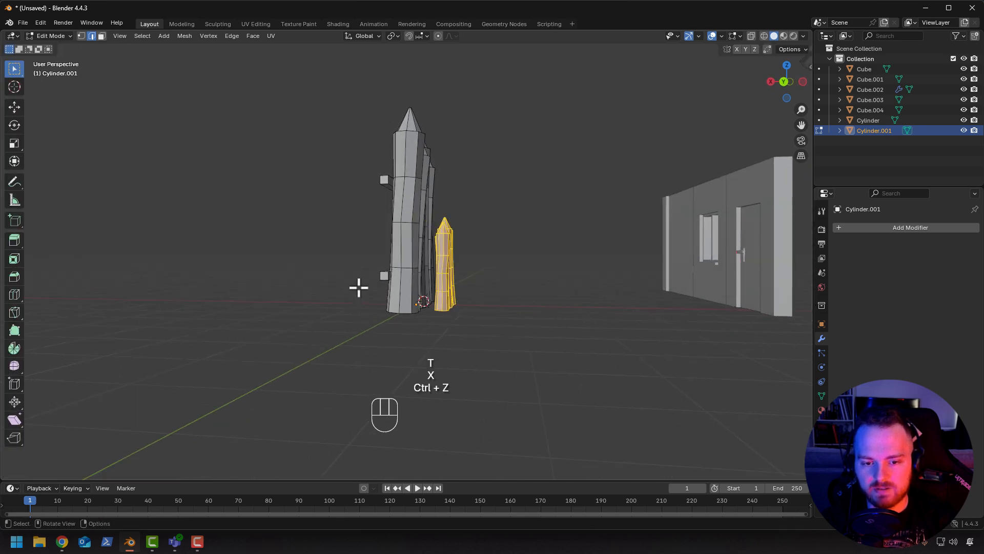
key(r)
key(x)
key(y)
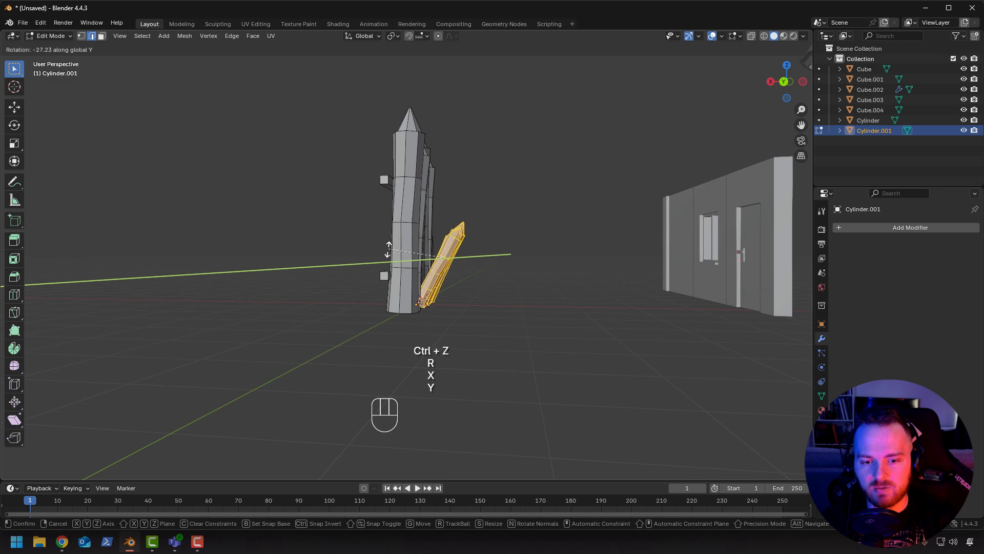
click(338, 285)
key(Tab)
middle_drag(338, 286, 447, 269)
Undo all edits back to the single row of posts, before the posts were duplicated.
key(ctrl+z)
key(ctrl+z)
key(ctrl+z)
key(ctrl+z)
key(ctrl+z)
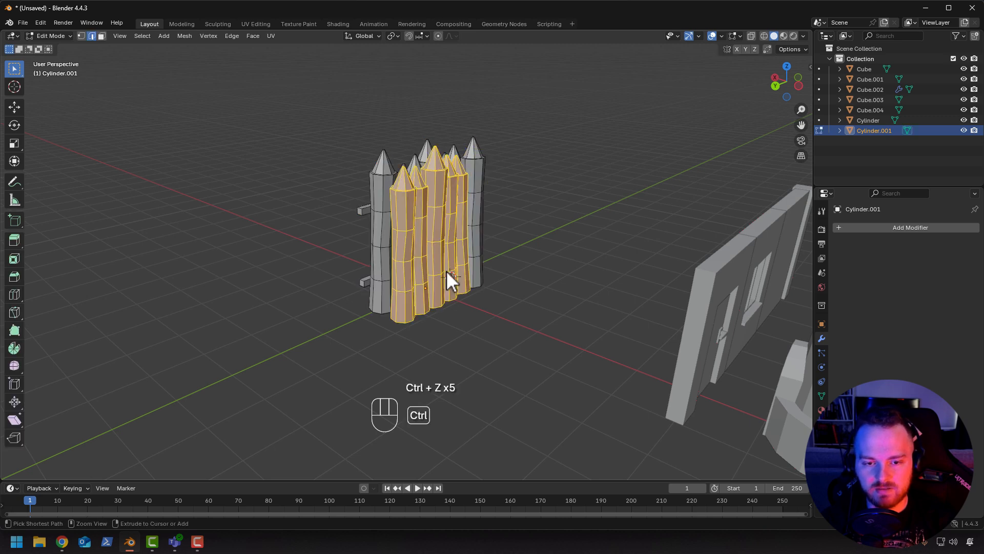
key(ctrl+z)
key(ctrl+z)
key(ctrl+z)
key(ctrl+z)
key(ctrl+z)
key(ctrl+z)
key(ctrl+z)
key(ctrl+z)
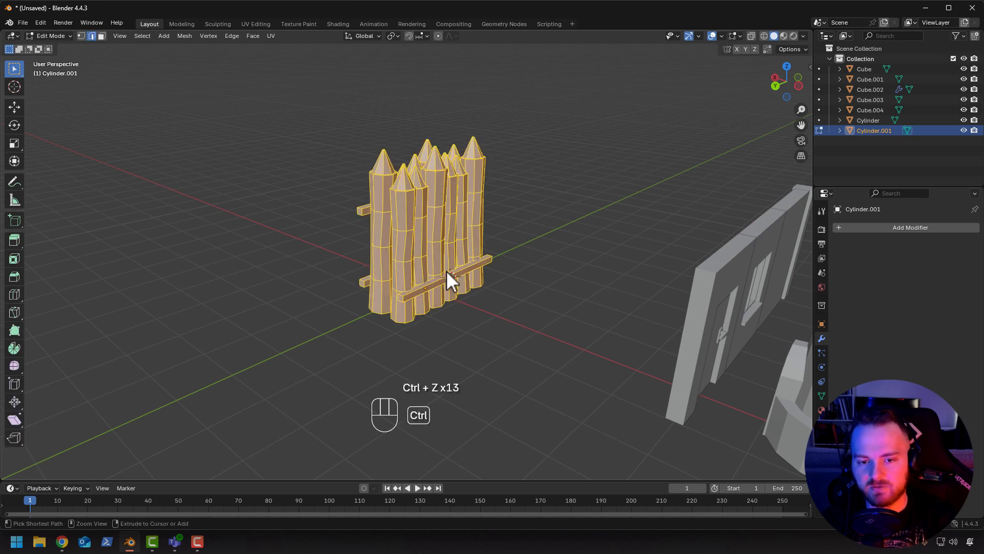
key(ctrl+z)
key(ctrl+z)
key(ctrl+z)
key(ctrl+z)
key(ctrl+z)
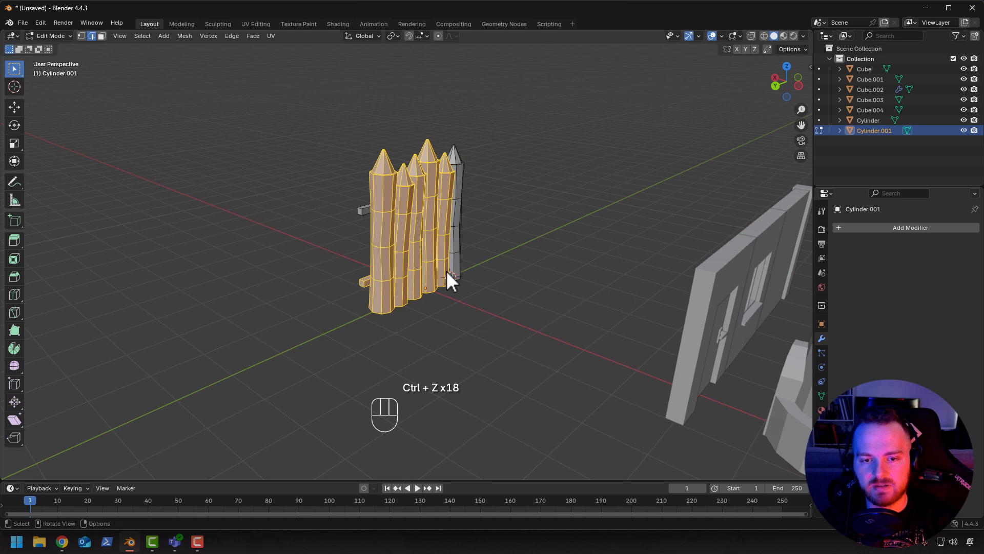
Add a cylinder to the palisade mesh, move it about -1.3 m along X, and shrink it to about 0.196.
middle_drag(447, 270, 447, 328)
key(shift+a)
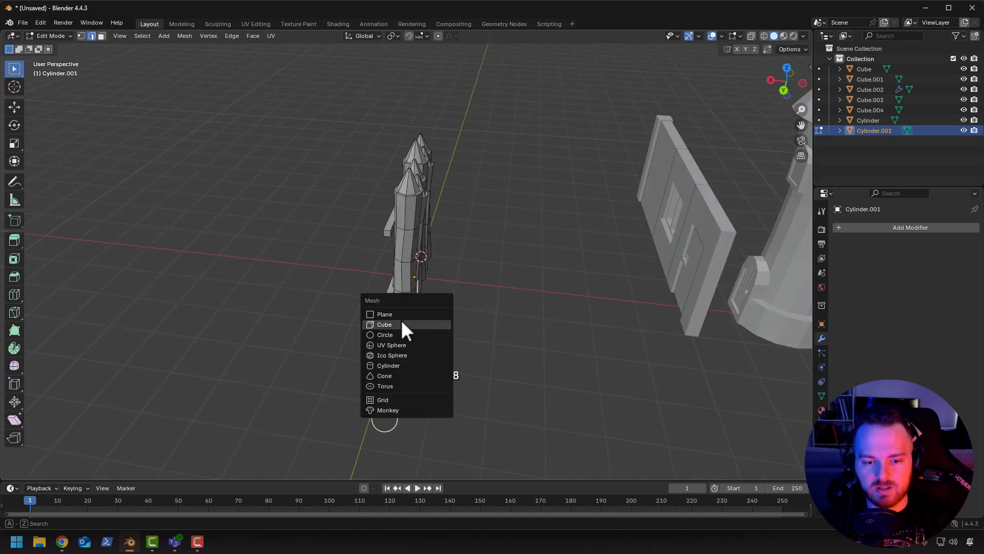
click(395, 365)
key(g)
key(x)
click(304, 270)
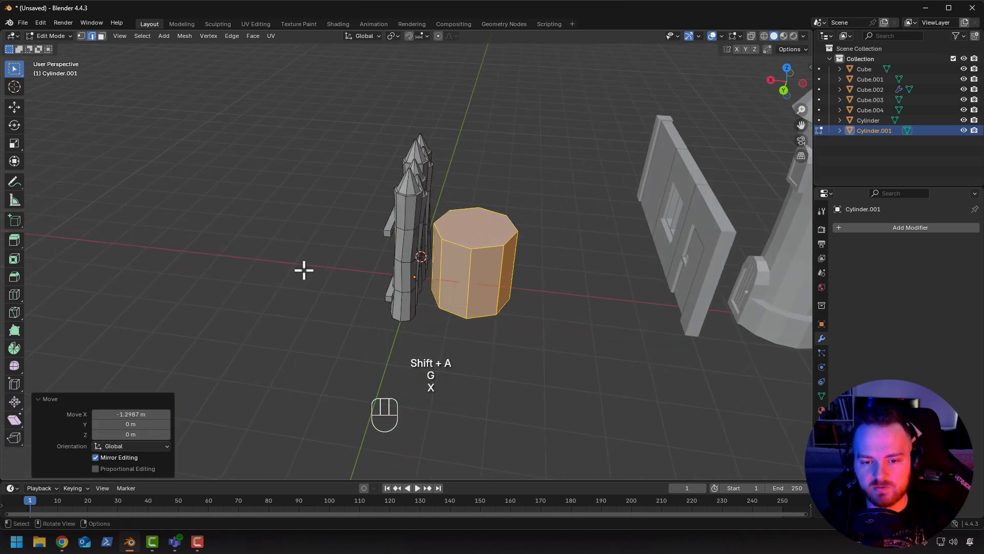
key(s)
click(439, 259)
Raise the small cylinder's top face about 1.22 m along Z to make a tall stake.
scroll(456, 262, up, 4)
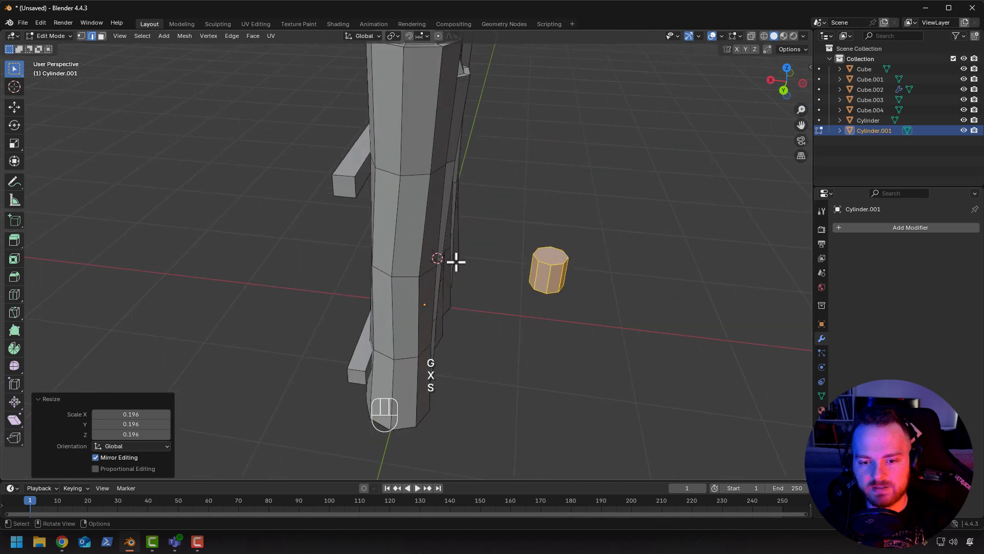
click(547, 259)
key(g)
key(z)
right_click(513, 291)
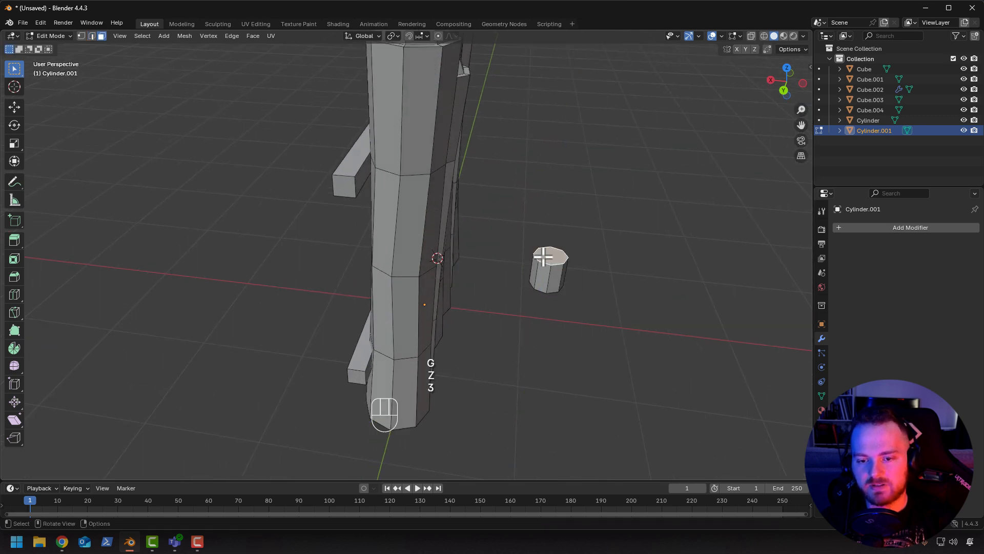
key(g)
key(z)
click(477, 225)
Inset the stake's top face about 0.158 m and raise the inner face along Z into a sharp tip.
shift+middle_drag(488, 251, 424, 329)
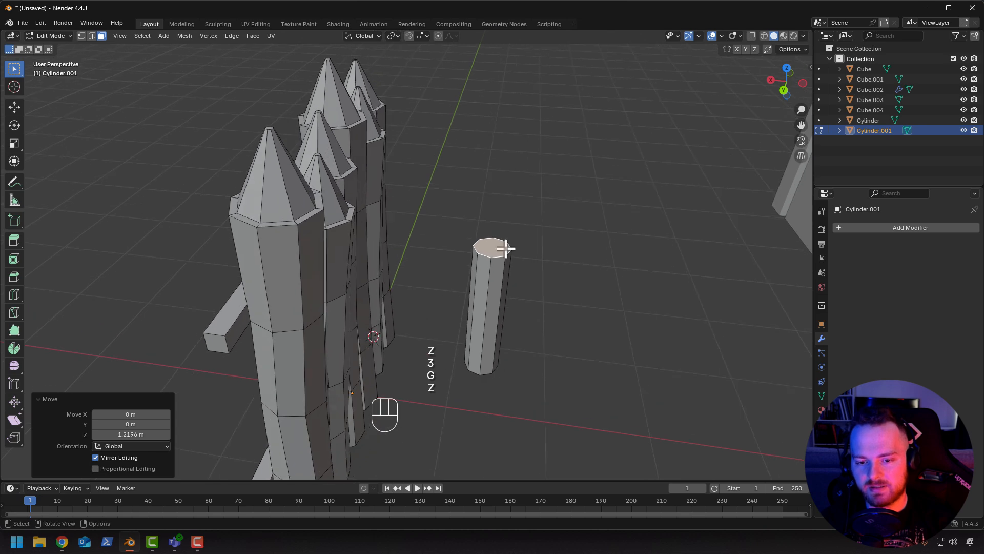
key(i)
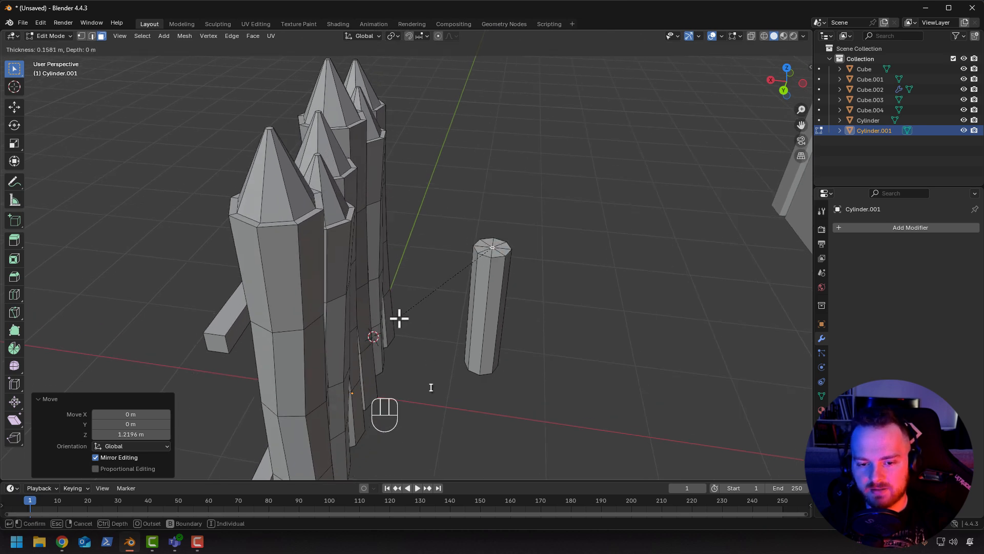
click(400, 319)
key(g)
key(z)
click(411, 258)
Select the whole stake and thin it to about 0.652 in X and Y, keeping its height.
middle_drag(411, 257, 428, 277)
key(l)
key(s)
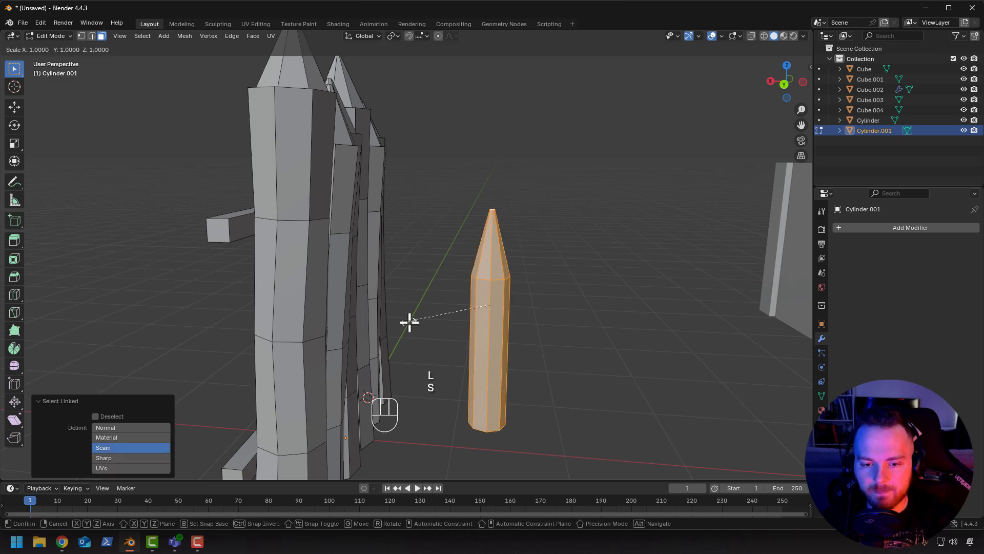
key(shift+z)
click(438, 317)
Tilt the stake about -33° around Y so its tip points away from the palisade, and scale it to about 0.843.
middle_drag(437, 332, 435, 368)
key(r)
right_click(430, 369)
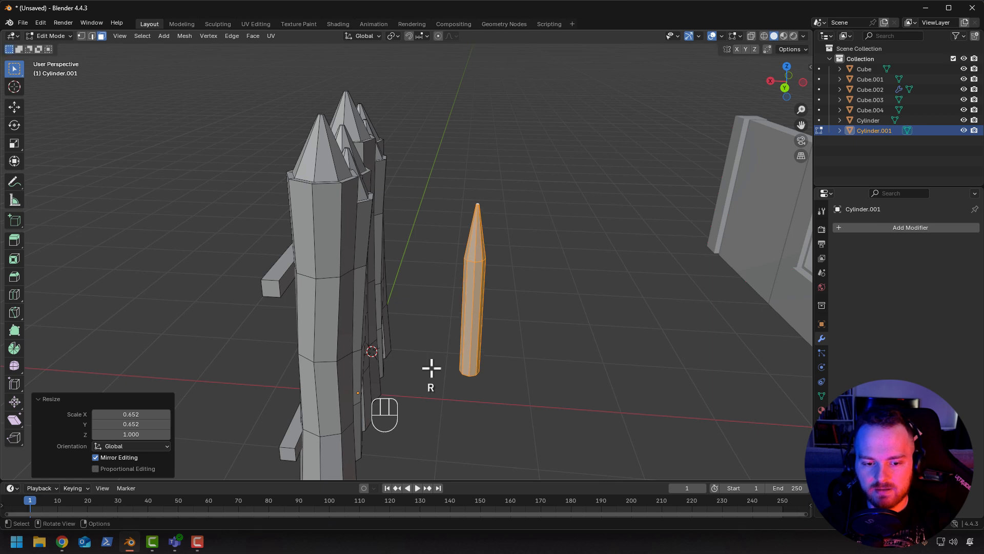
key(r)
key(x)
key(y)
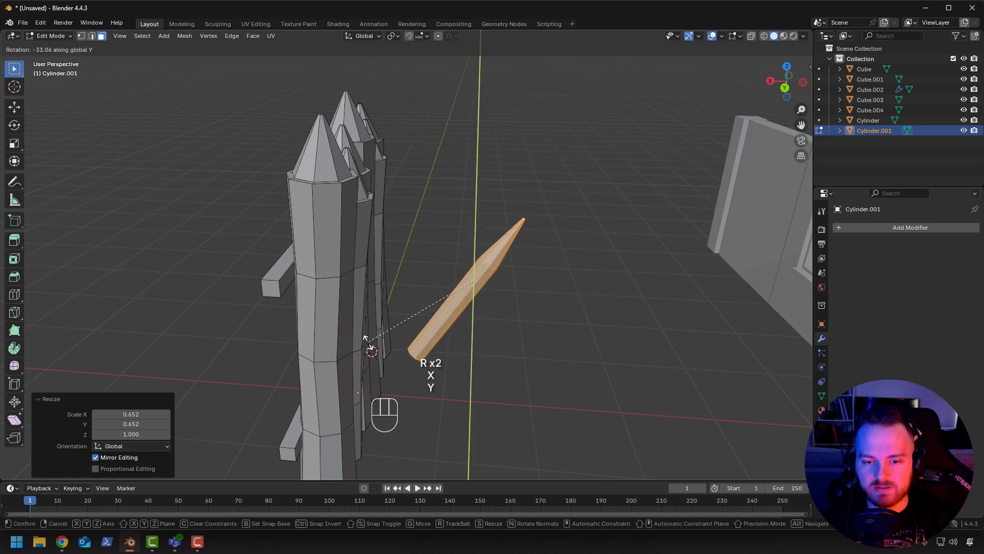
click(360, 342)
key(s)
click(380, 341)
Move the tilted stake about 0.32 m down along Z.
middle_drag(380, 342, 320, 343)
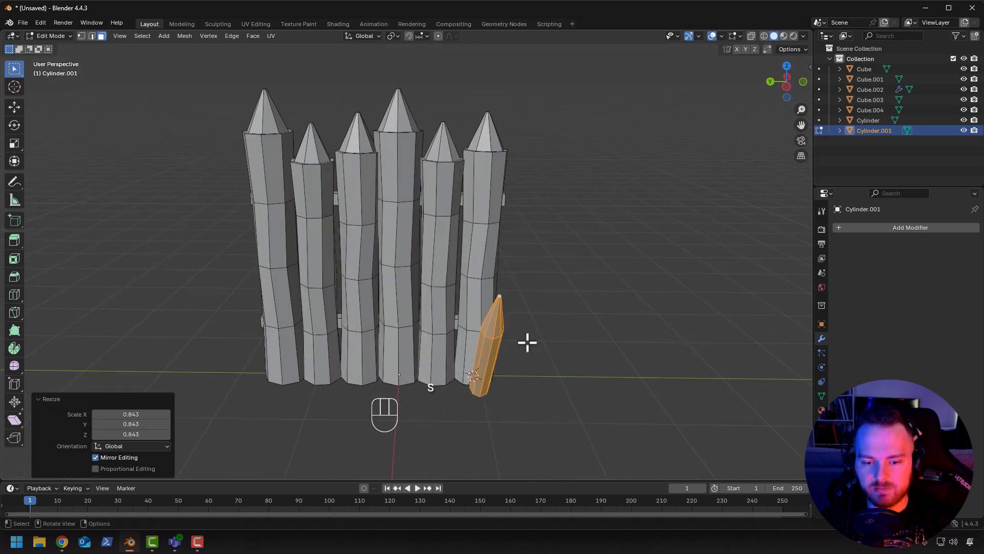
key(g)
key(z)
click(522, 371)
Move the stake along X until its base meets the end post, and raise it about 0.143 m along Z.
middle_drag(523, 371, 318, 417)
key(g)
key(x)
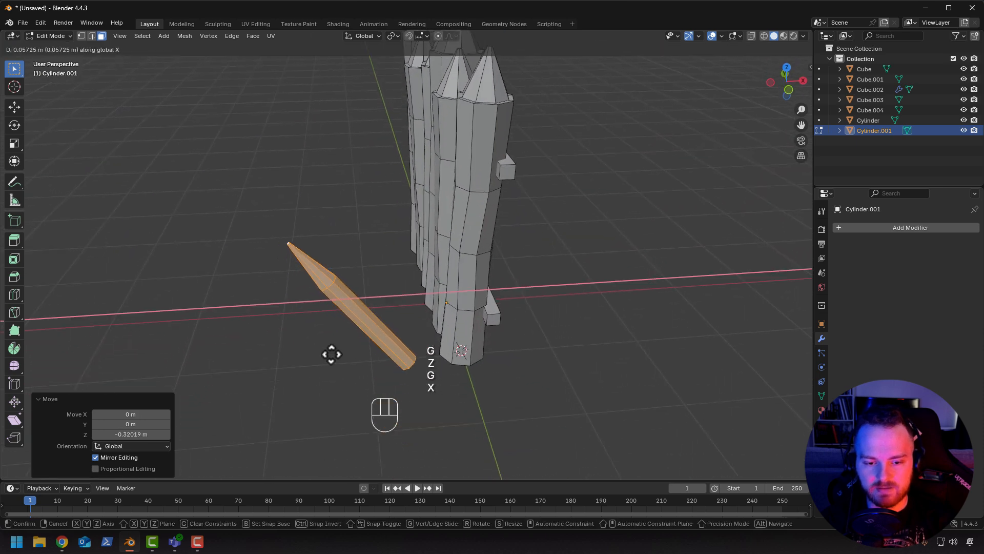
click(363, 350)
key(g)
key(z)
click(364, 339)
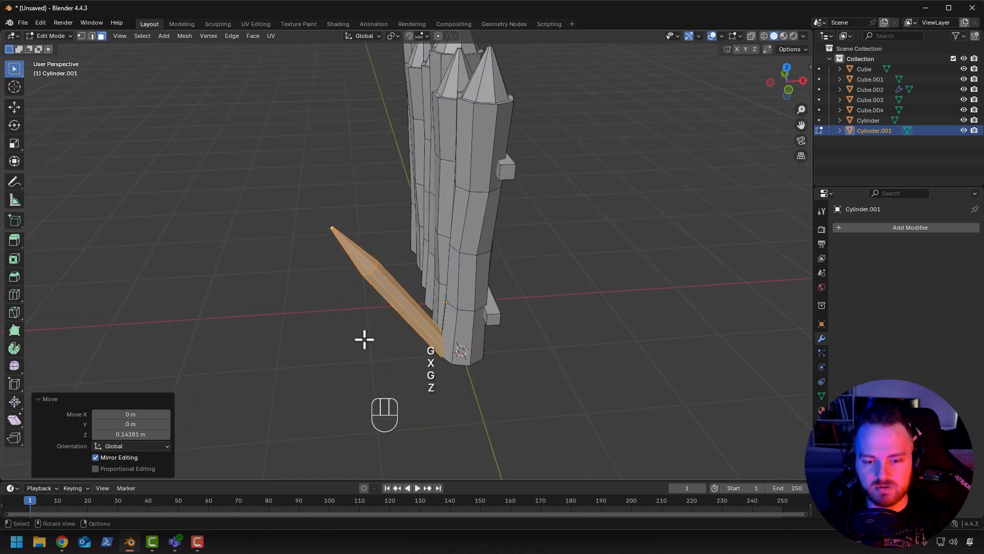
Duplicate the tilted stake five times along Y, spaced about 0.33 to 0.49 m apart, across the palisade's base.
middle_drag(364, 339, 461, 345)
key(shift+d)
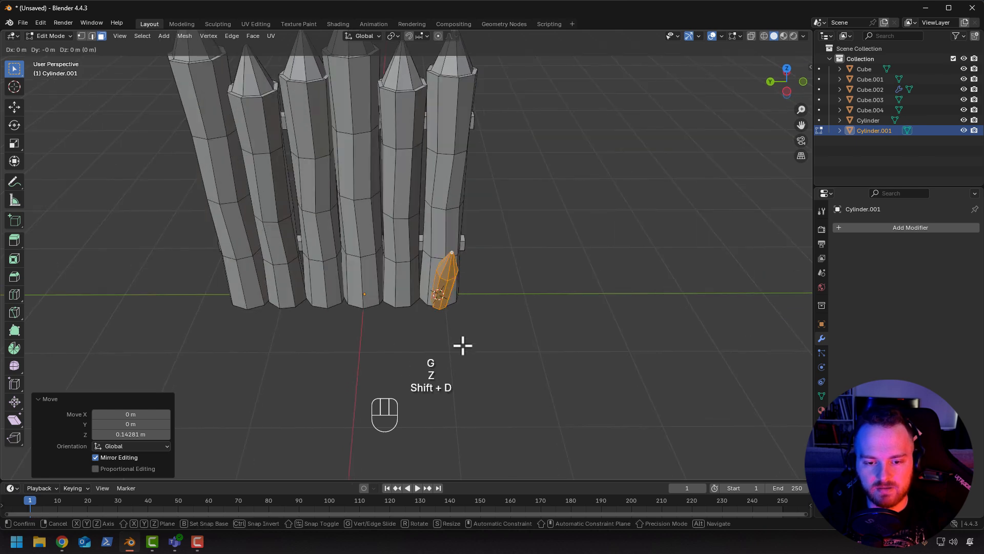
click(431, 345)
key(shift+d)
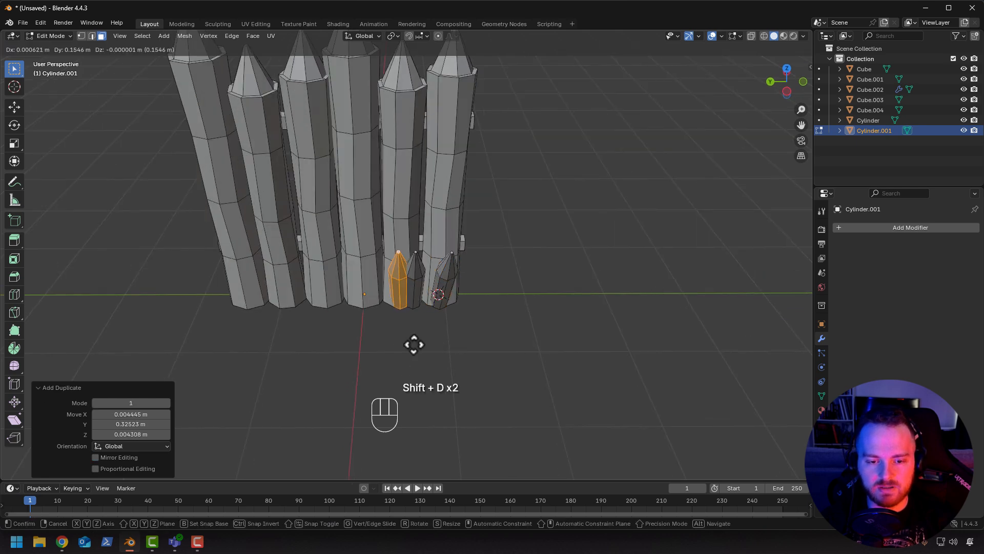
key(y)
click(393, 348)
key(shift+d)
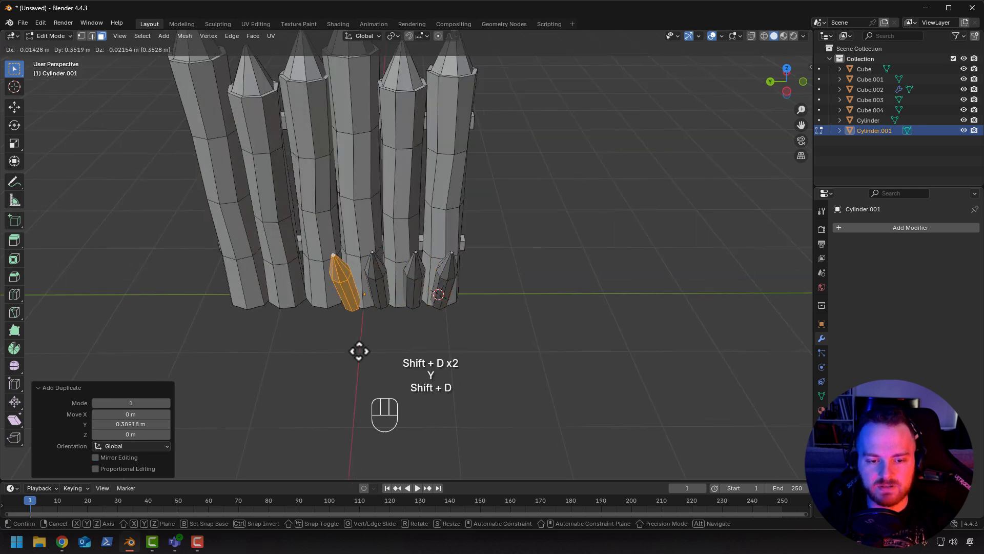
click(349, 351)
key(shift+d)
click(308, 349)
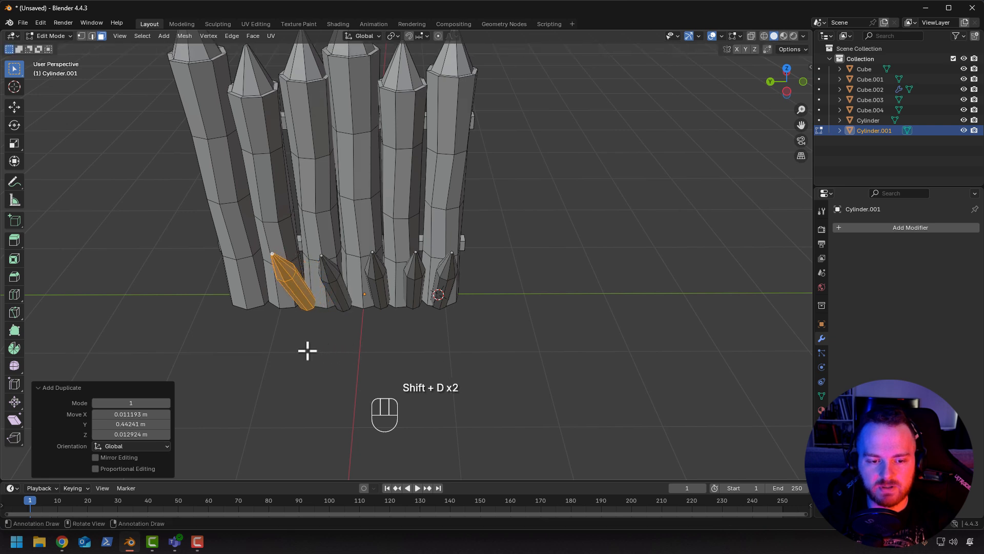
key(shift+d)
click(259, 352)
Fill the gaps in the stake row with five more duplicates of the tilted stake.
key(shift+d)
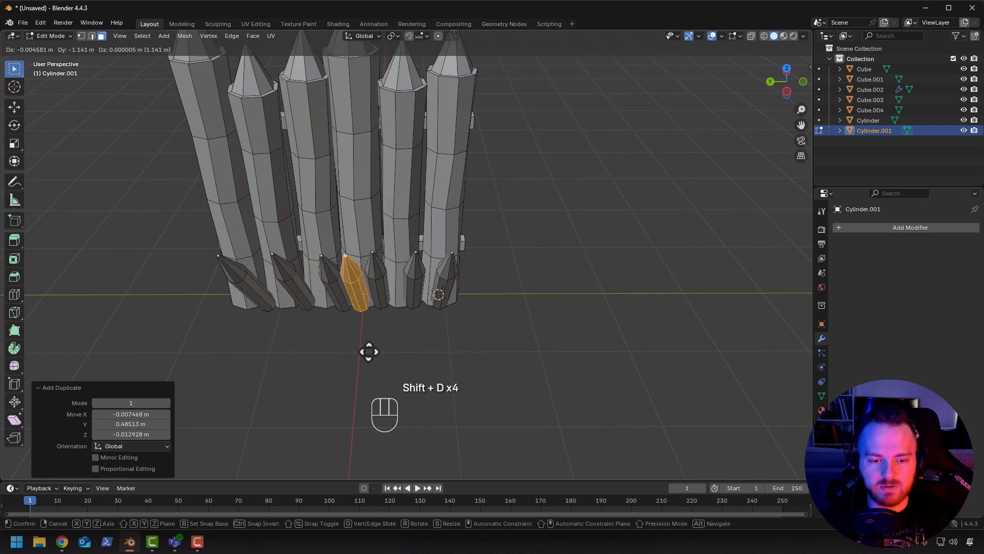
click(369, 352)
key(shift+d)
click(325, 351)
key(shift+d)
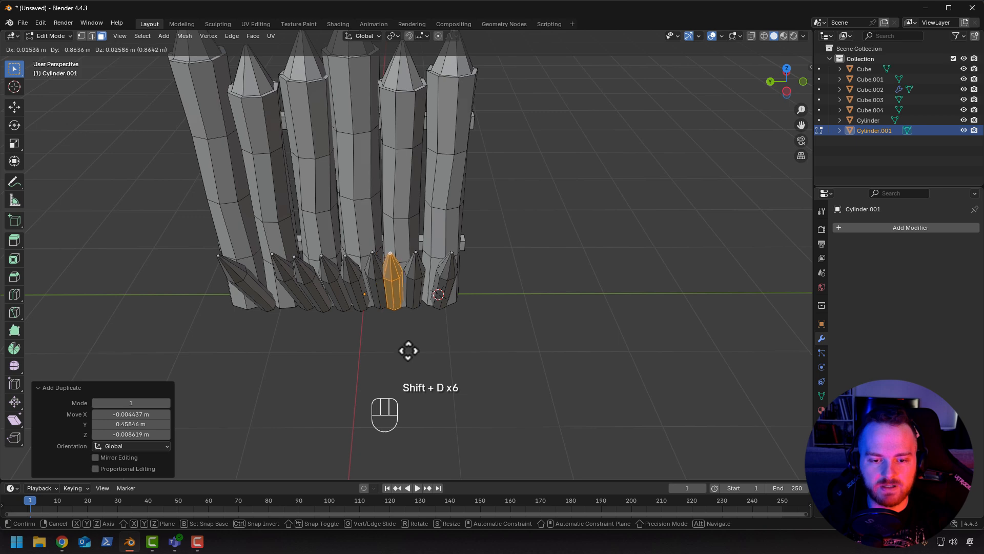
click(406, 351)
key(shift+d)
click(270, 354)
middle_drag(270, 353, 138, 359)
key(shift+d)
click(220, 356)
Select a single whole stake in the row and rotate it slightly to break up the even alignment.
key(a)
key(a)
middle_drag(361, 300, 422, 253)
key(l)
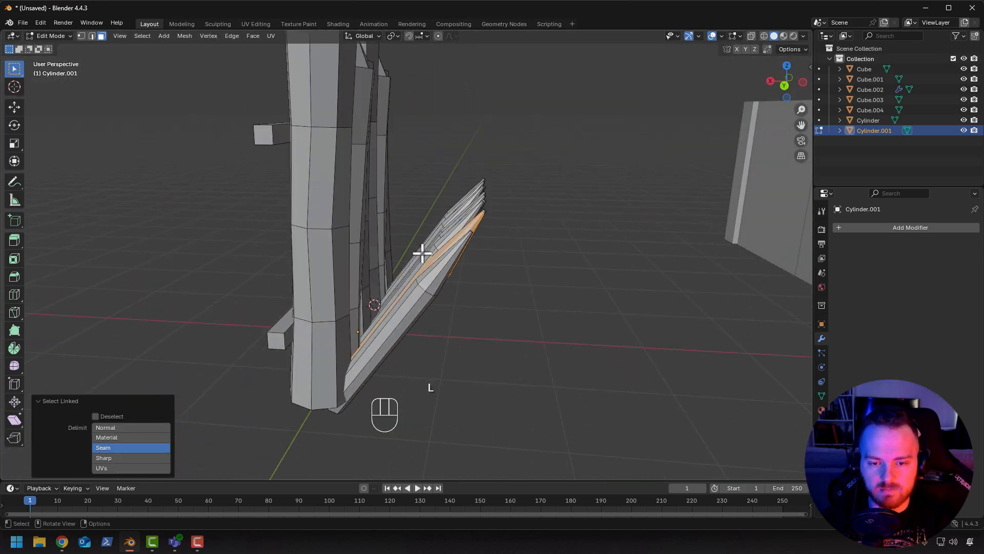
key(r)
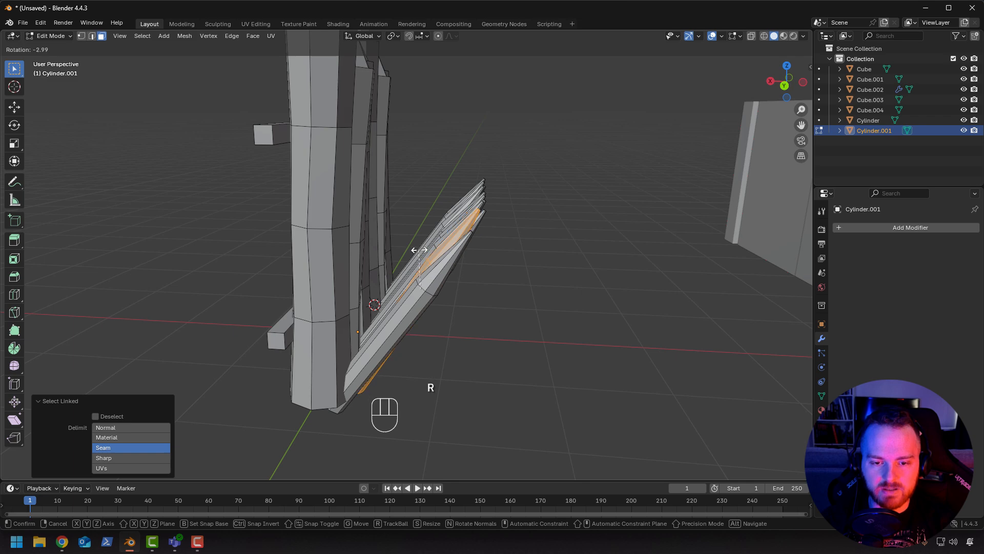
click(433, 250)
middle_drag(435, 250, 444, 263)
Select another whole stake in the row and rotate it about 2.53°.
click(443, 265)
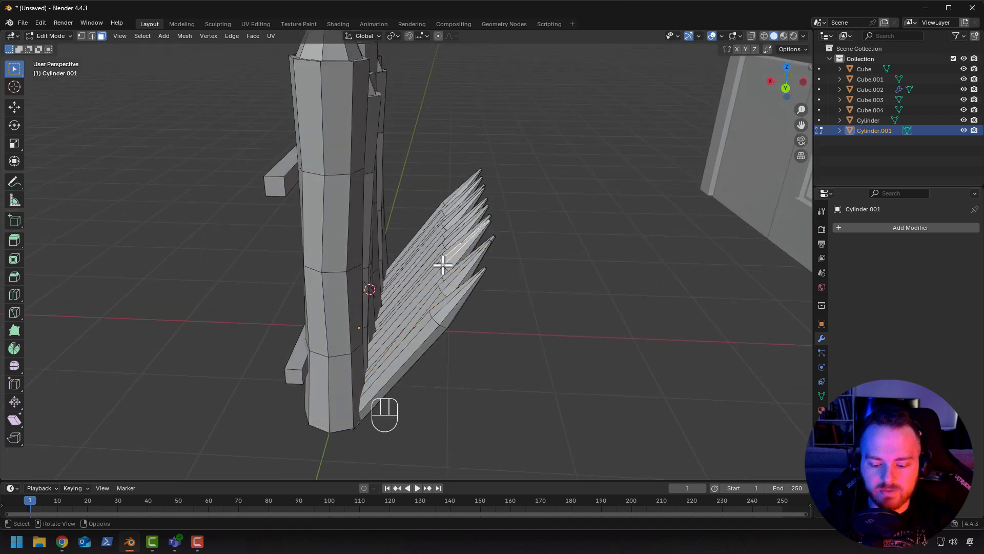
key(l)
key(r)
click(486, 266)
middle_drag(486, 266, 356, 282)
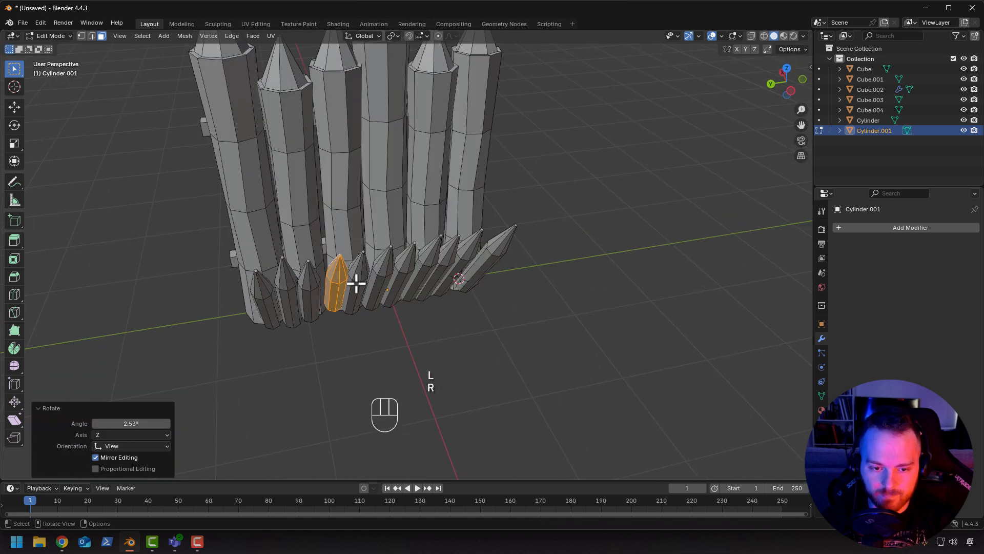
Scale one whole stake to about 0.802 and move it about 0.096 m in X, -0.063 m in Y and -0.147 m in Z.
key(a)
key(a)
key(l)
key(s)
click(280, 257)
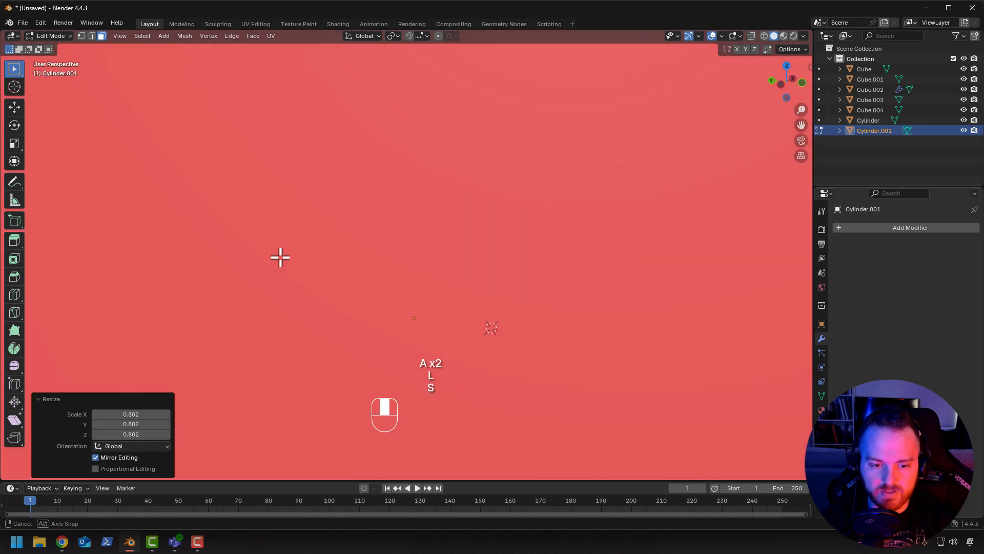
key(g)
click(262, 253)
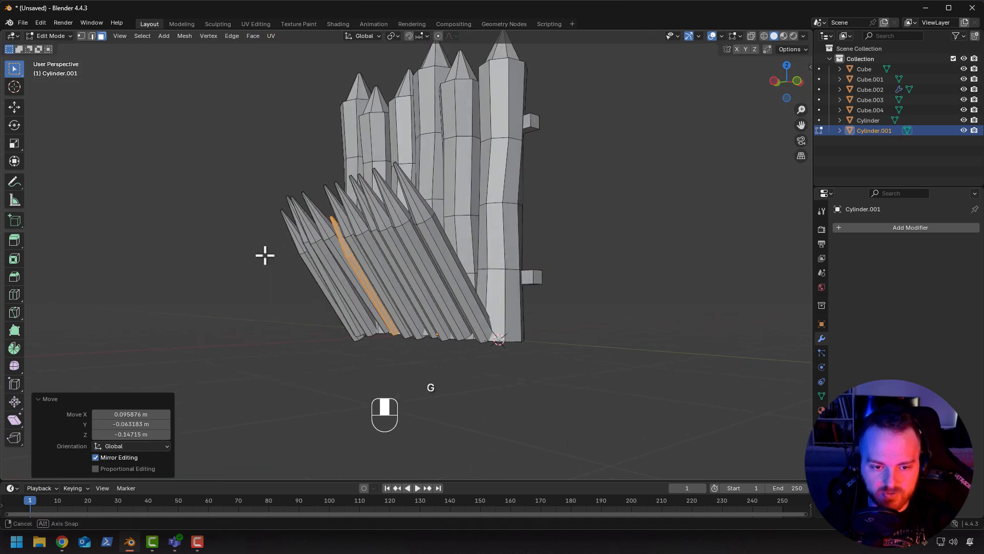
middle_drag(265, 255, 264, 257)
Select a whole stake near the middle of the row, resize it and move it slightly down.
key(l)
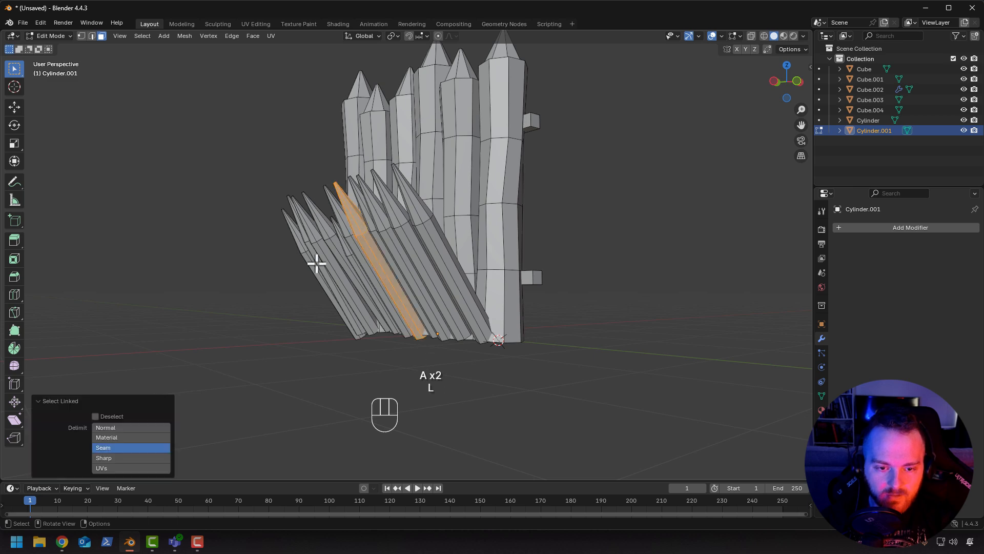
key(s)
click(322, 265)
key(g)
click(333, 277)
Rotate the resized middle stake slightly and lower it about 0.06 m.
mouse_move(333, 276)
middle_down()
mouse_move(306, 277)
mouse_move(340, 290)
middle_up()
key(r)
click(306, 282)
key(g)
click(308, 292)
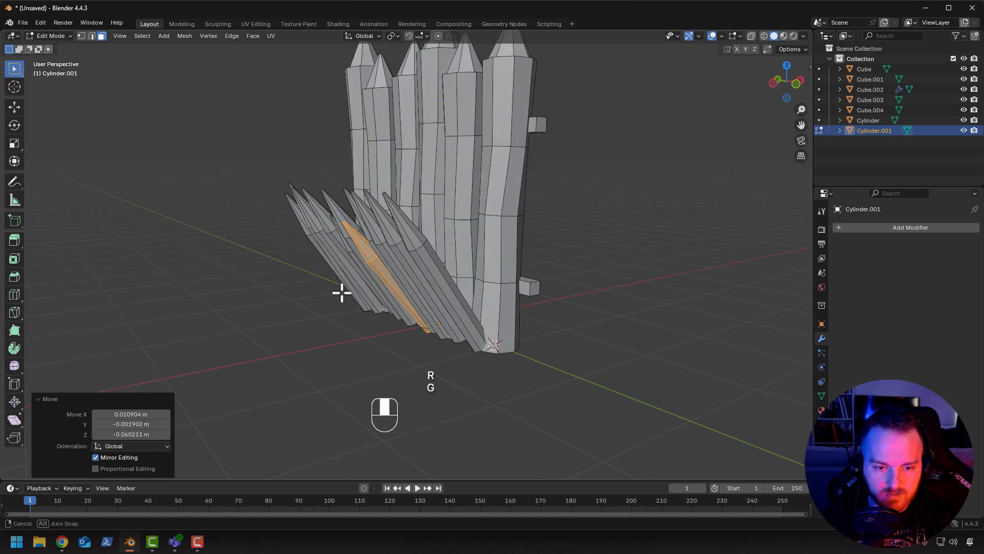
Select another whole stake and adjust its size and position within the row.
key(a)
key(a)
key(l)
key(s)
key(g)
click(365, 281)
key(g)
click(416, 294)
Rotate the repositioned stake a little and lower it slightly along Z.
middle_drag(417, 294, 481, 333)
key(r)
click(358, 302)
key(g)
key(z)
click(358, 309)
Select one more whole stake and shift it slightly along X.
key(a)
key(a)
key(l)
key(g)
key(x)
click(385, 307)
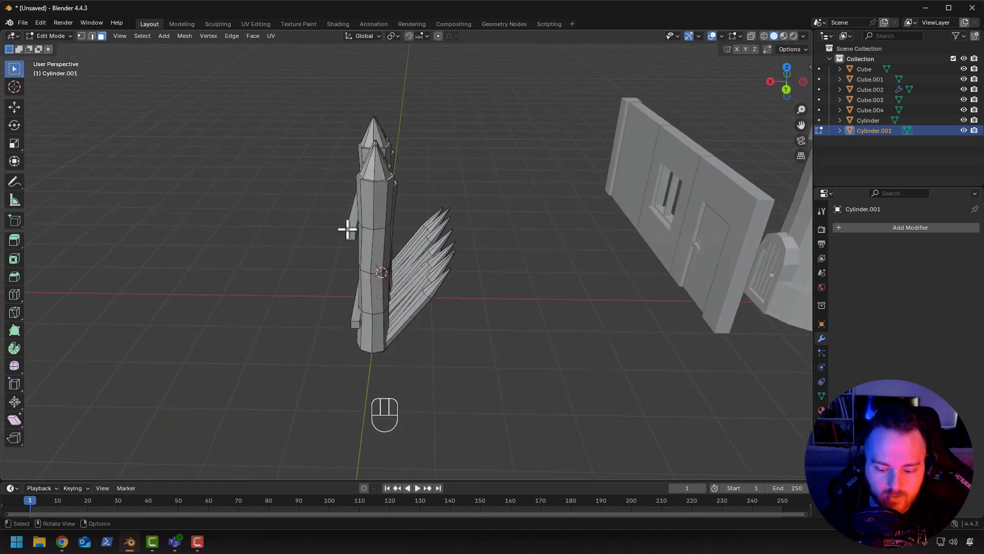
Duplicate the palisade's upper crossbar about -1.36 m along X to the stakes' side.
key(l)
key(shift+d)
key(x)
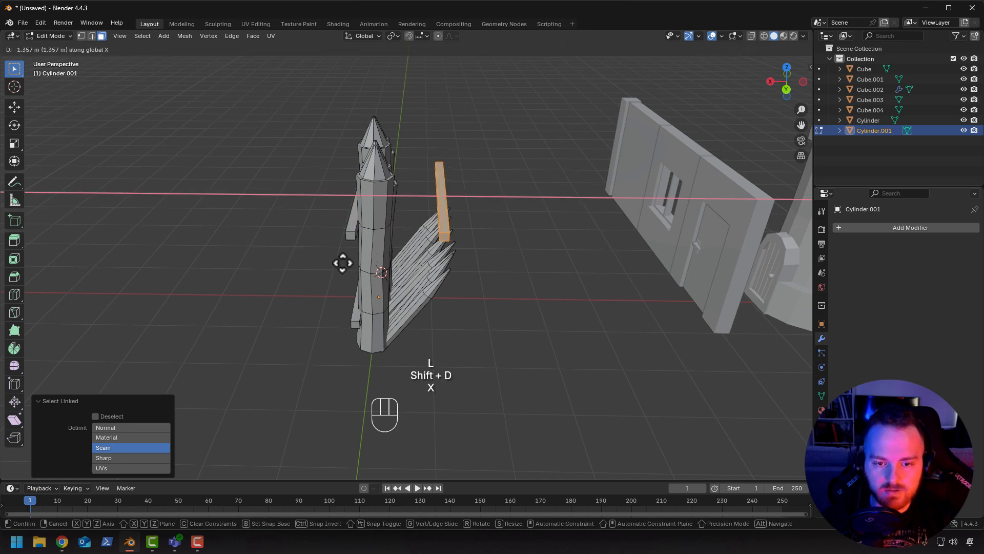
right_click(342, 263)
Lower the copied crossbar about 1.105 m and a further 0.337 m along Z onto the stakes.
key(g)
key(z)
click(359, 310)
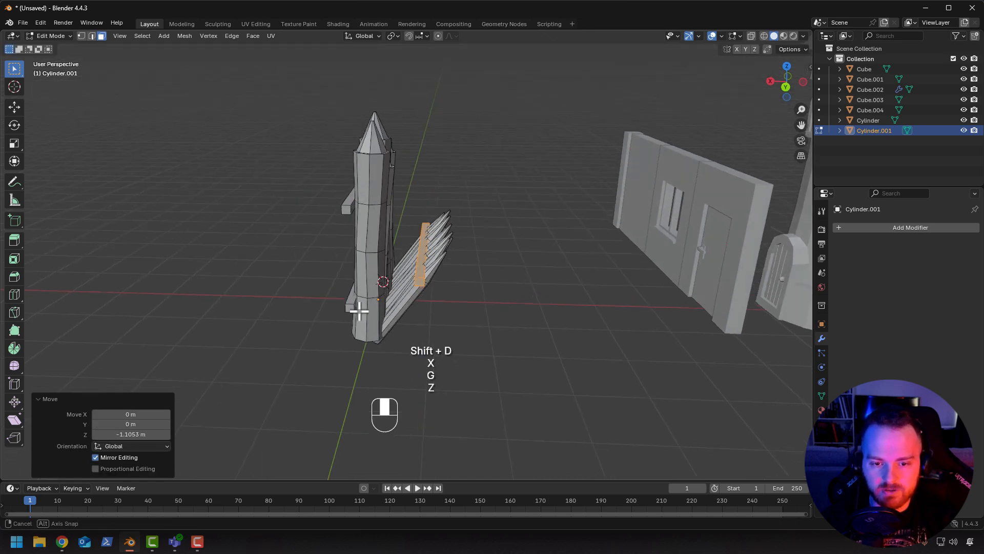
mouse_move(359, 310)
middle_down()
mouse_move(334, 292)
mouse_move(362, 295)
middle_up()
key(g)
key(z)
click(340, 319)
Rotate the copied crossbar around Y until it lies flat against the slope of the stakes.
key(r)
key(x)
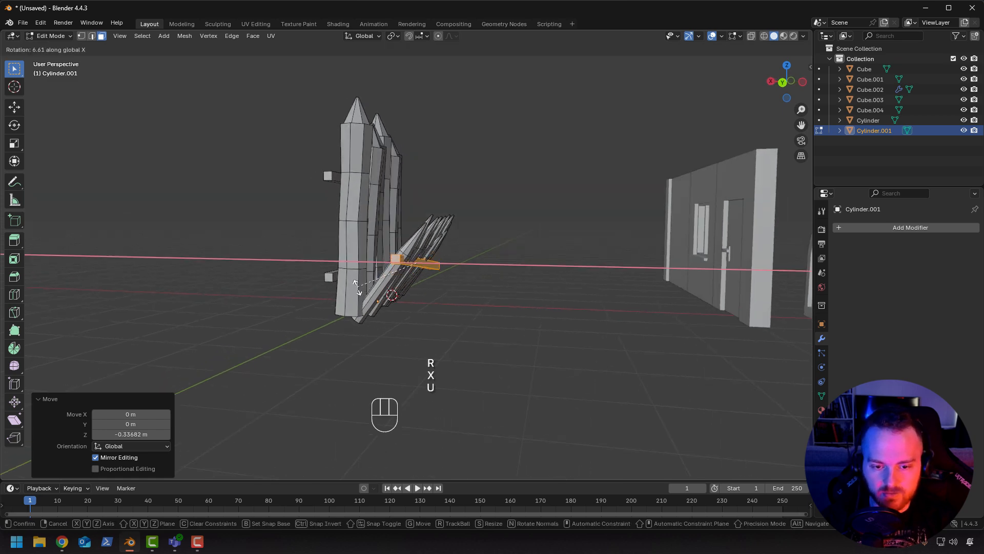
key(x)
key(z)
key(y)
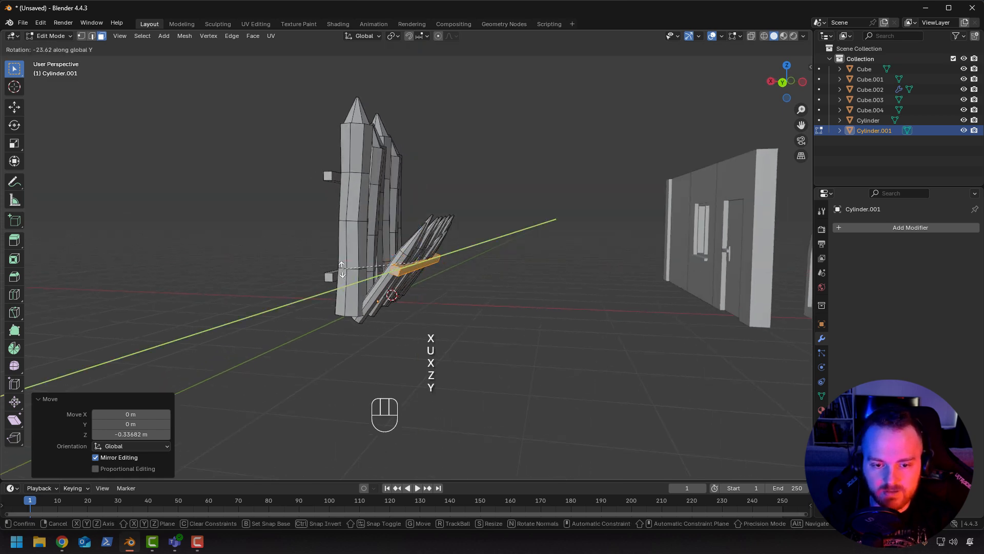
click(368, 251)
middle_drag(367, 251, 415, 290)
key(Tab)
key(Tab)
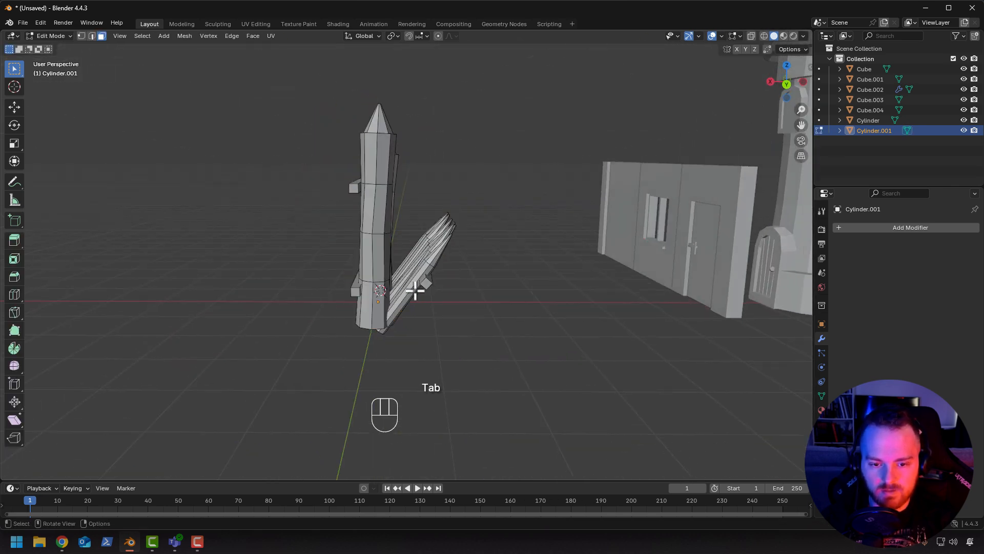
Duplicate the tilted crossbar about 0.548 m in X, 0.066 m in Y and -0.342 m in Z, and leave Edit Mode.
key(a)
key(a)
key(l)
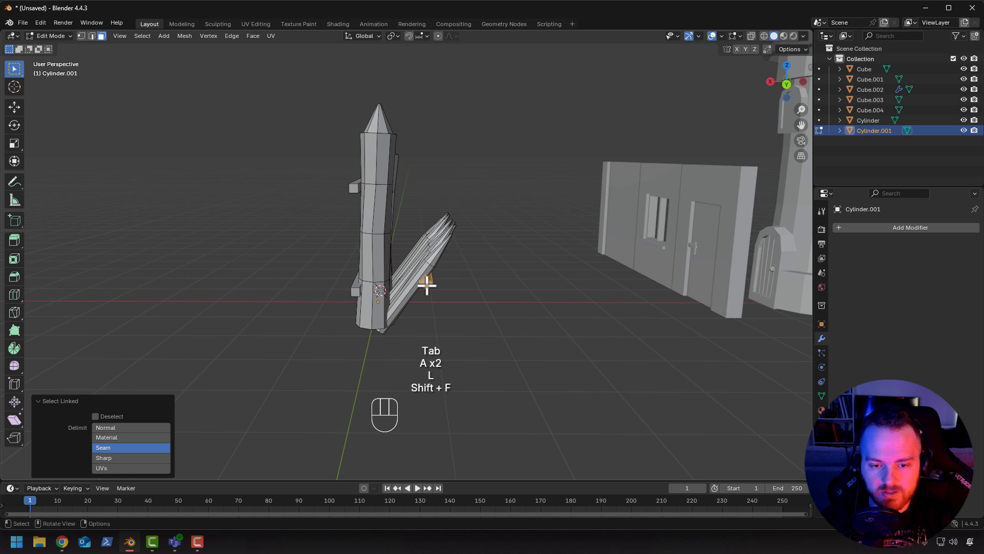
key(shift+d)
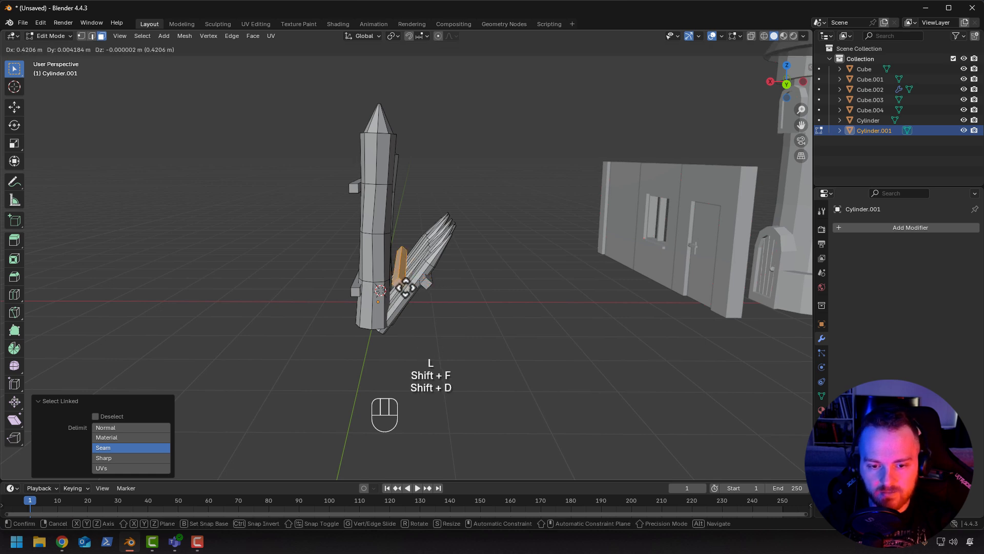
click(401, 307)
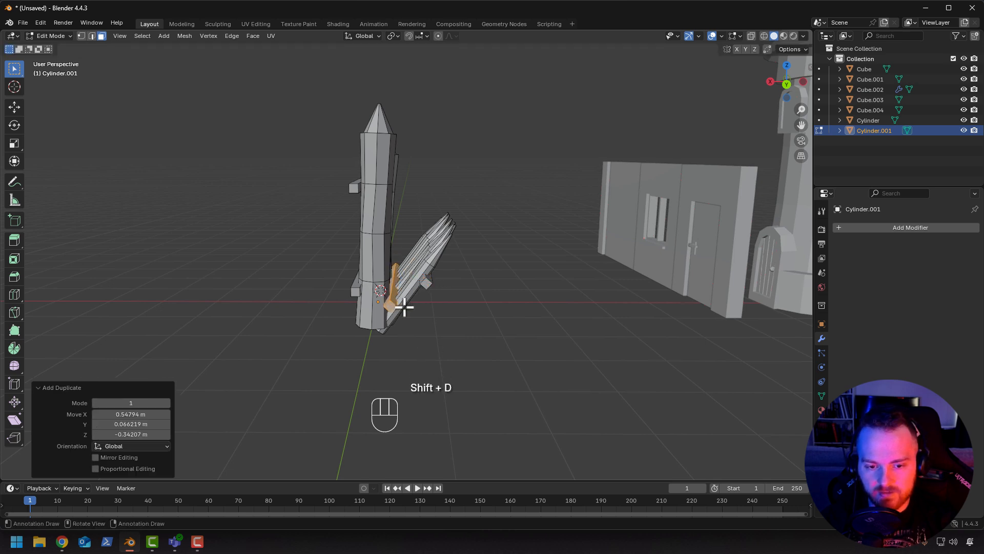
key(Tab)
Duplicate the whole palisade about -3.17 m along Y, beside the original.
middle_drag(454, 327, 391, 321)
key(shift+d)
key(x)
key(y)
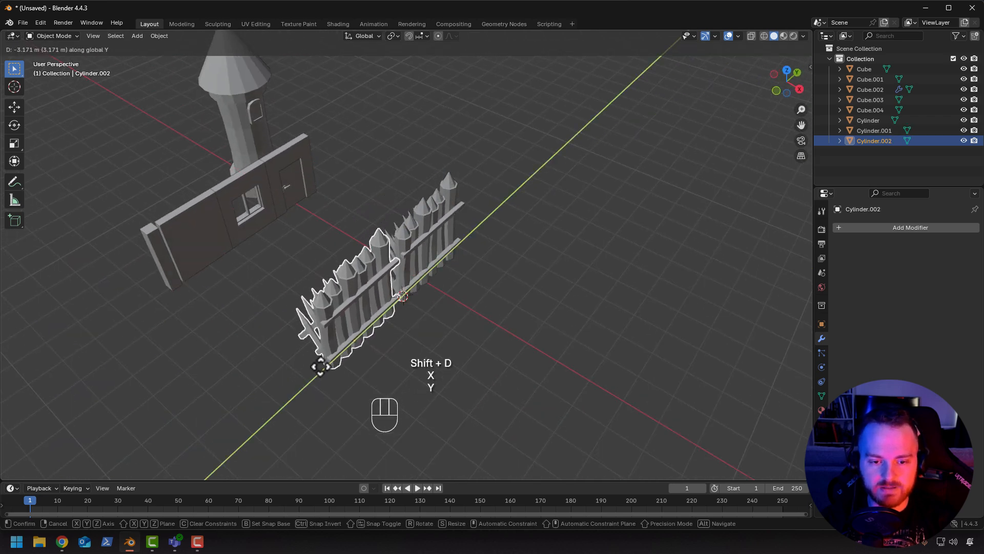
click(323, 366)
Rotate the copied palisade about 28.5° around Z and move it horizontally until it meets the original's end.
key(r)
key(z)
click(349, 379)
key(g)
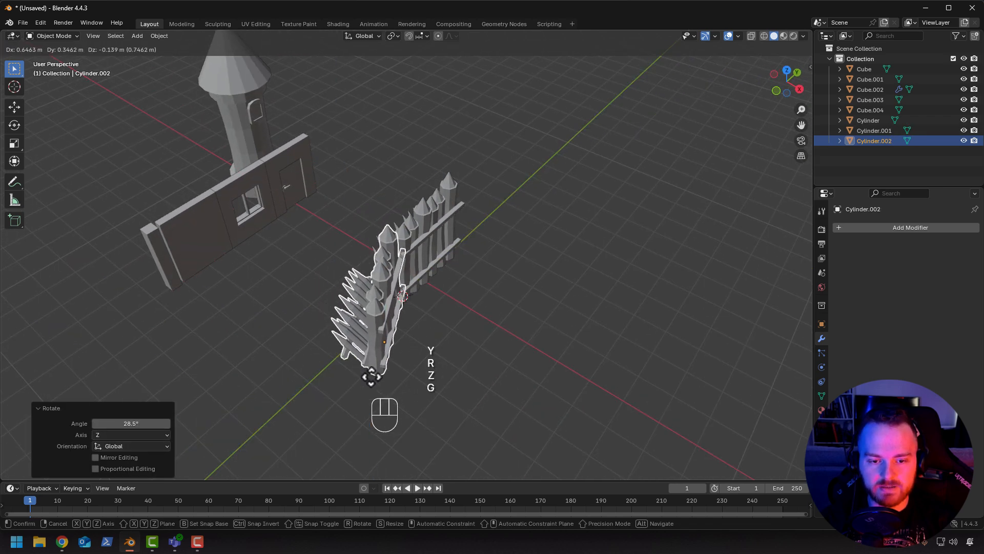
key(shift+z)
click(367, 378)
middle_drag(367, 378, 469, 332)
click(578, 318)
middle_drag(578, 318, 500, 325)
click(439, 282)
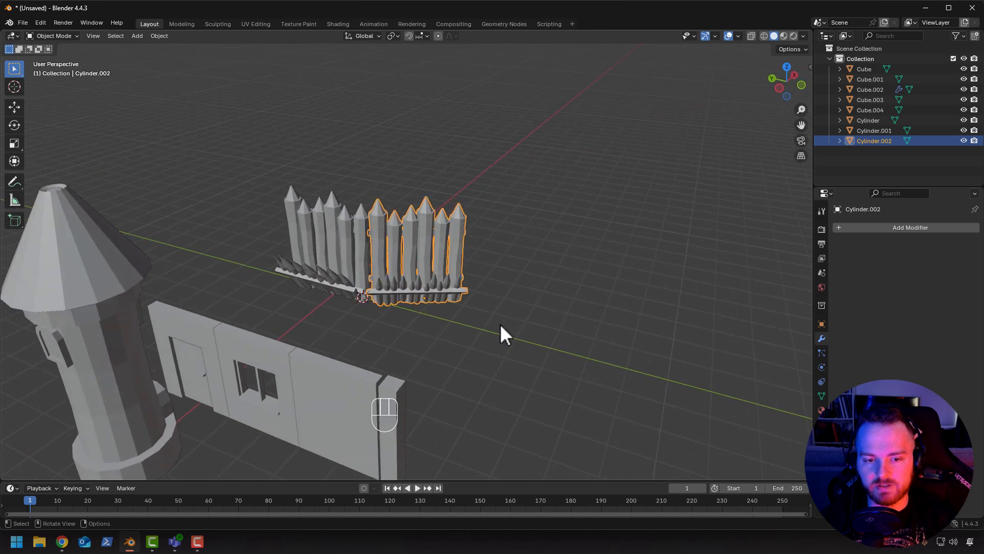
click(464, 340)
Move the round tower horizontally behind the palisades and scale it up.
click(132, 369)
key(g)
key(shift+z)
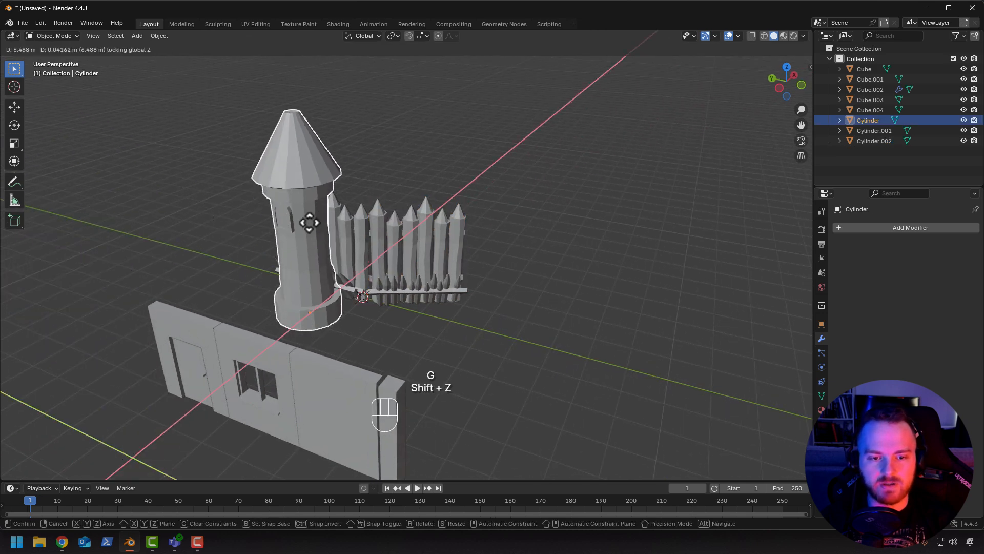
click(380, 169)
middle_drag(277, 242, 252, 239)
key(s)
click(165, 276)
middle_drag(165, 275, 262, 285)
Move the enlarged tower about 0.904 m along X and rotate it around Z.
key(g)
key(x)
click(253, 281)
key(r)
key(z)
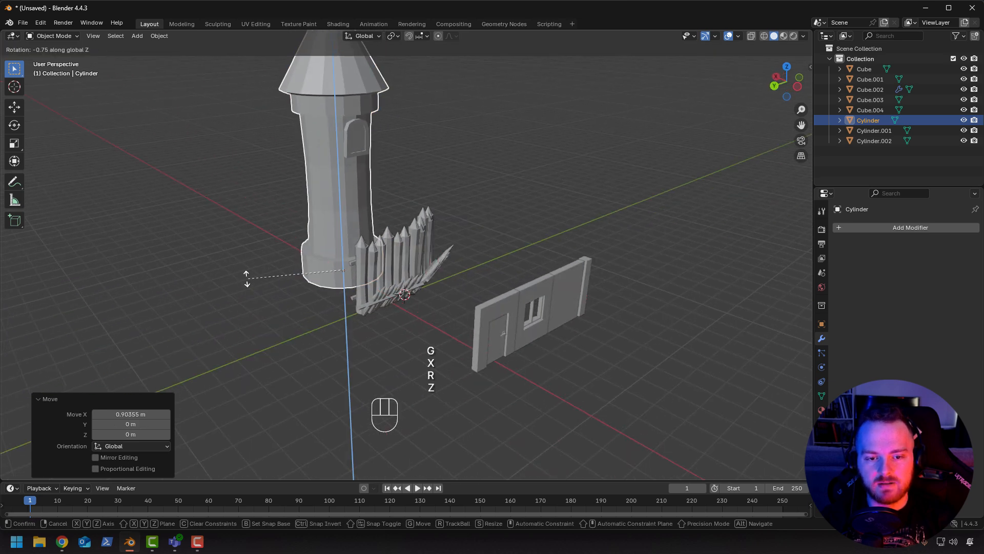
click(422, 141)
middle_drag(422, 140, 528, 239)
click(468, 188)
Undo the tower's trial moves, scaling and rotation.
key(ctrl+z)
key(ctrl+z)
key(ctrl+z)
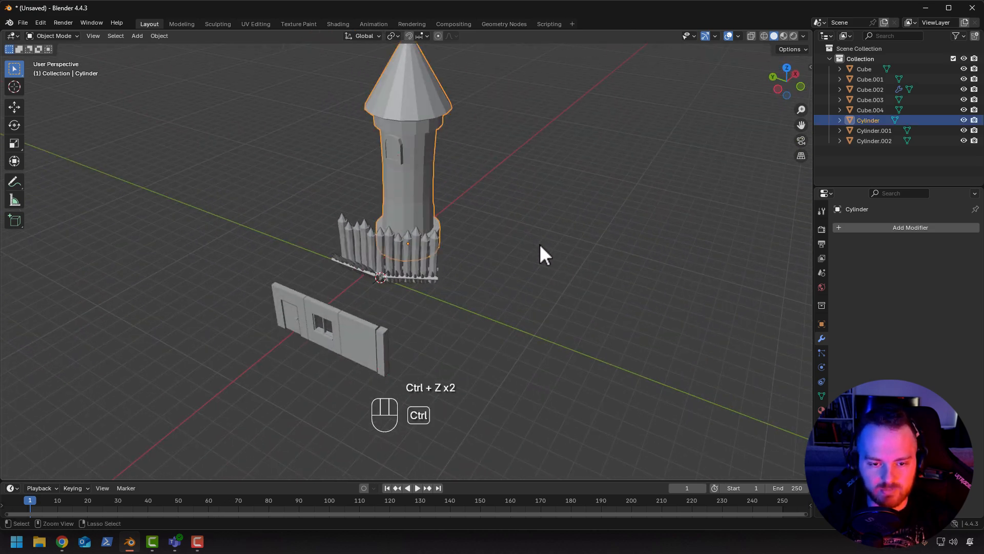
key(ctrl+z)
key(ctrl+z)
Delete the duplicated palisade section, keeping only the original.
click(392, 262)
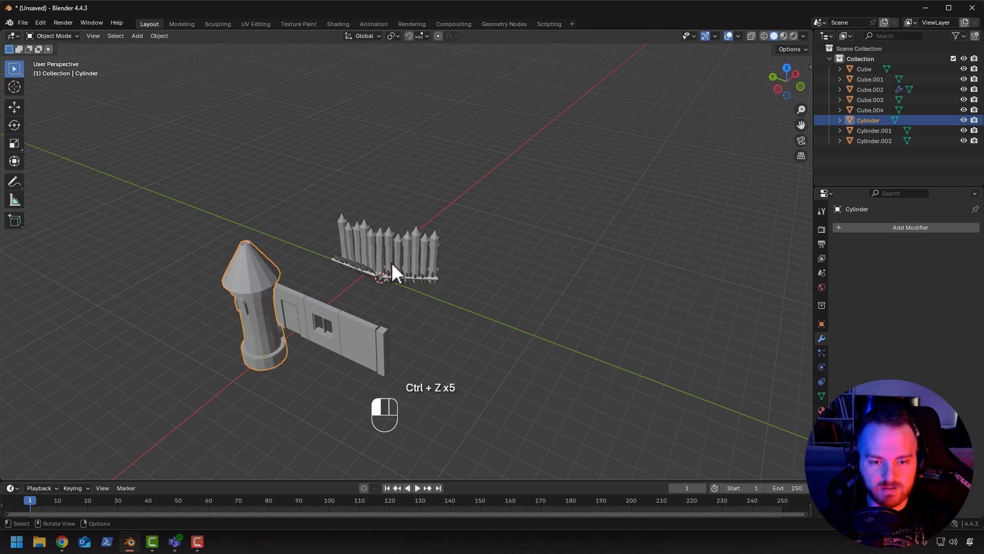
key(ctrl+z)
key(ctrl+z)
key(ctrl+z)
key(ctrl+z)
key(ctrl+z)
key(x)
click(455, 301)
middle_drag(459, 303, 390, 313)
Move the palisade along negative X to the finished pieces and about -5.287 m along Y, and deselect it.
click(379, 251)
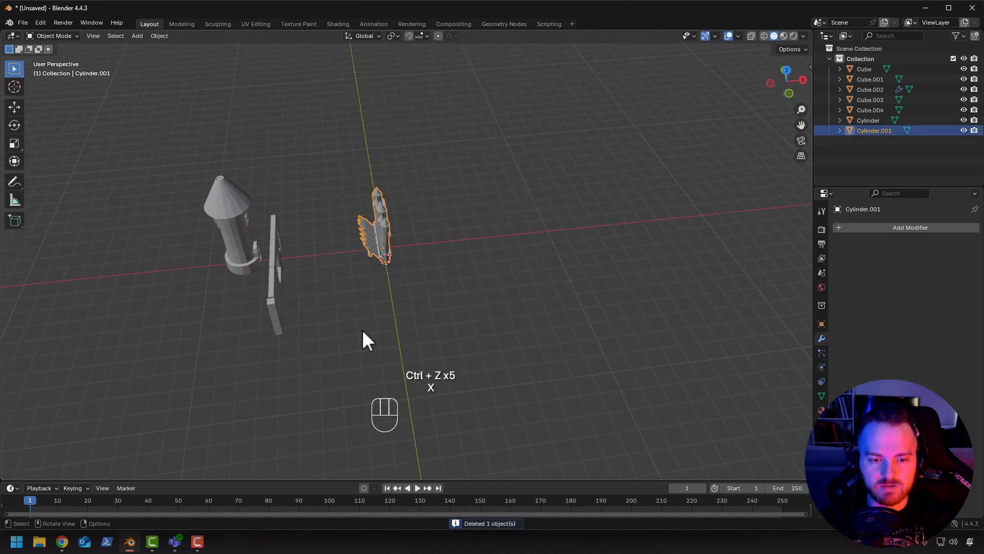
shift+middle_drag(346, 373, 390, 308)
key(g)
key(x)
key(y)
key(x)
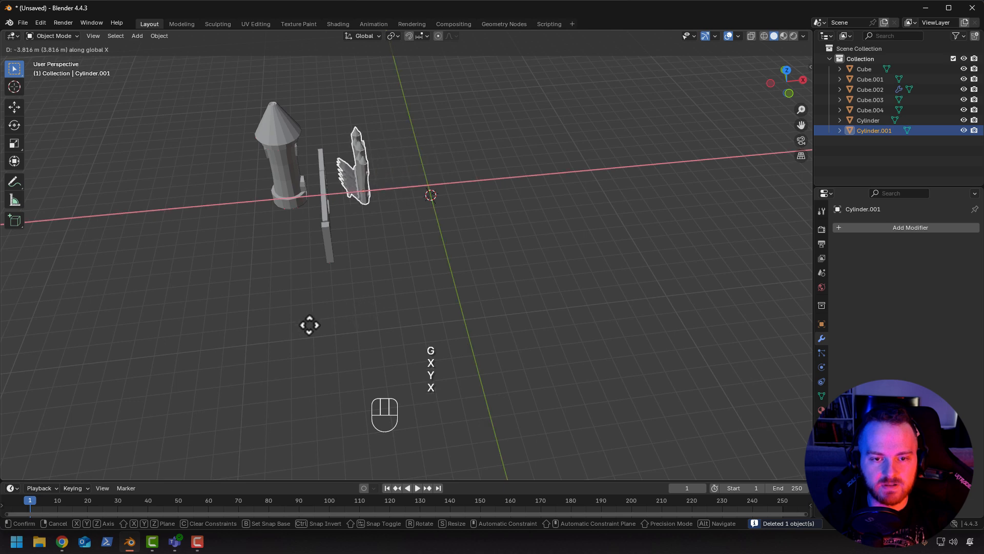
click(259, 334)
key(g)
key(y)
click(264, 397)
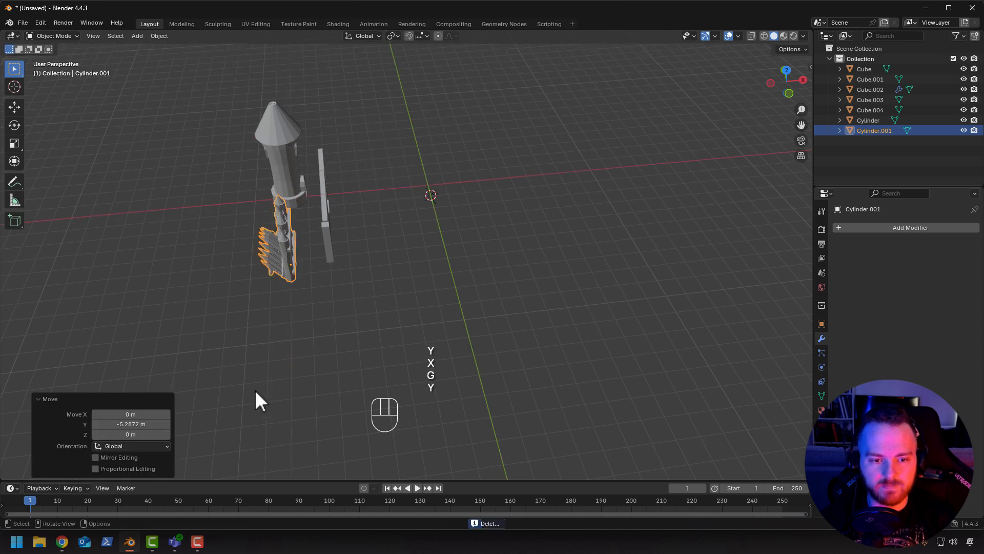
click(254, 377)
middle_drag(252, 330, 290, 316)
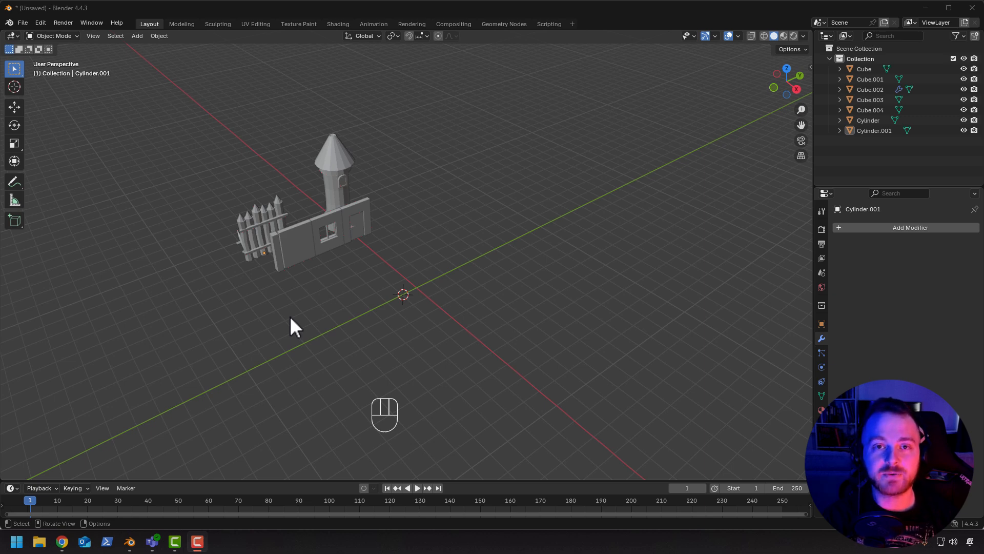
Reset the 3D cursor to the world origin and add a UV sphere there.
mouse_move(344, 327)
middle_down()
mouse_move(315, 316)
mouse_move(346, 317)
middle_up()
key(shift+s)
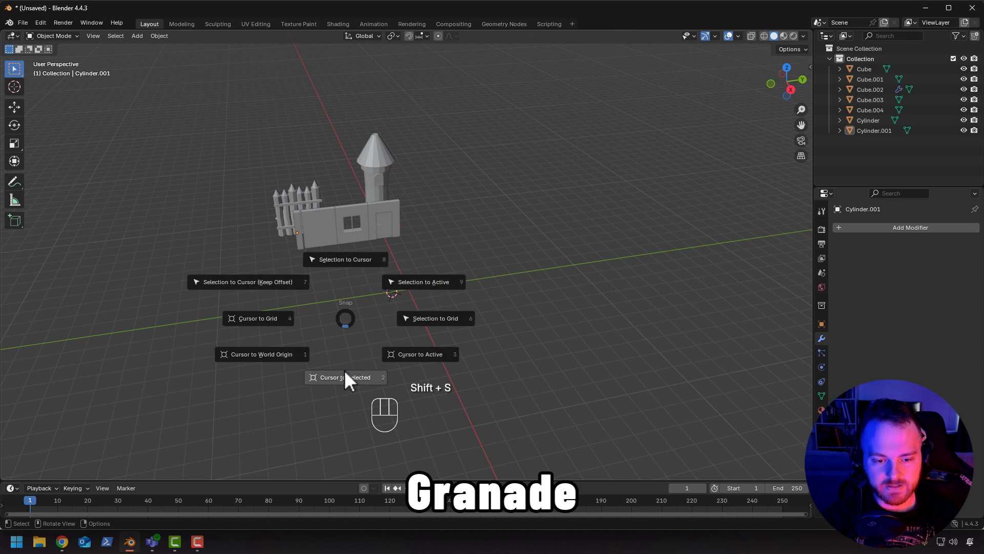
click(264, 358)
scroll(407, 327, up, 5)
shift+middle_drag(344, 361, 345, 310)
key(shift+a)
mouse_move(347, 307)
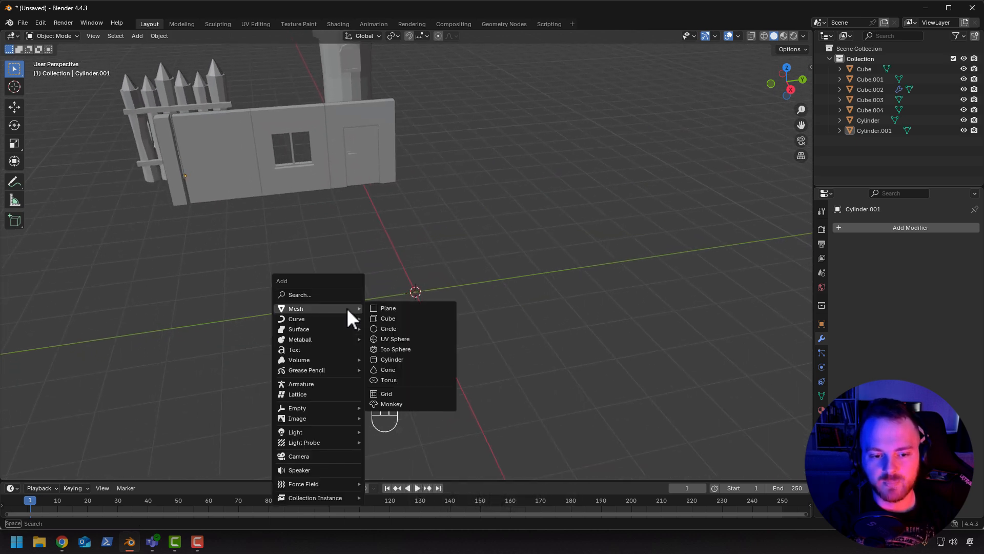
click(396, 338)
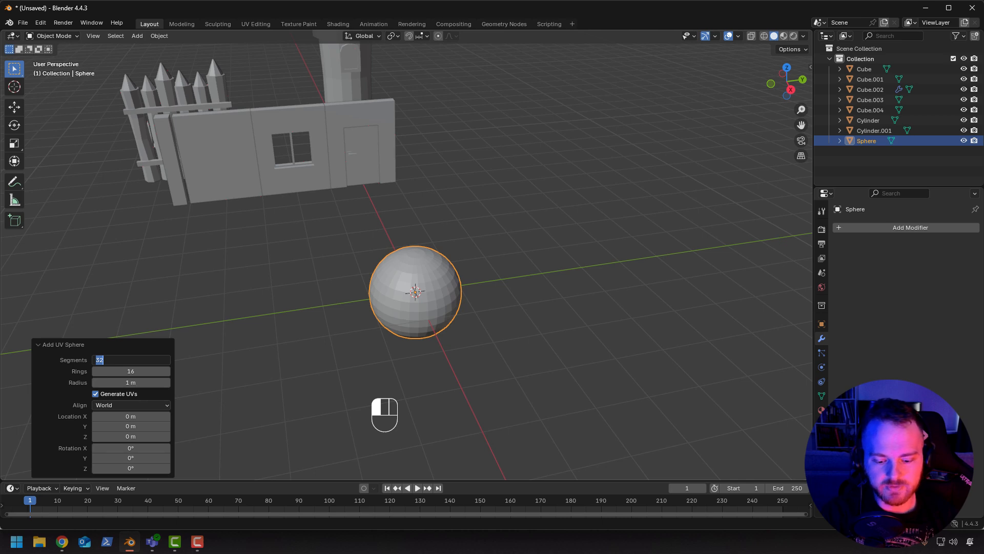
Set the new sphere to 8 segments and 8 rings.
text(8)
key(Return)
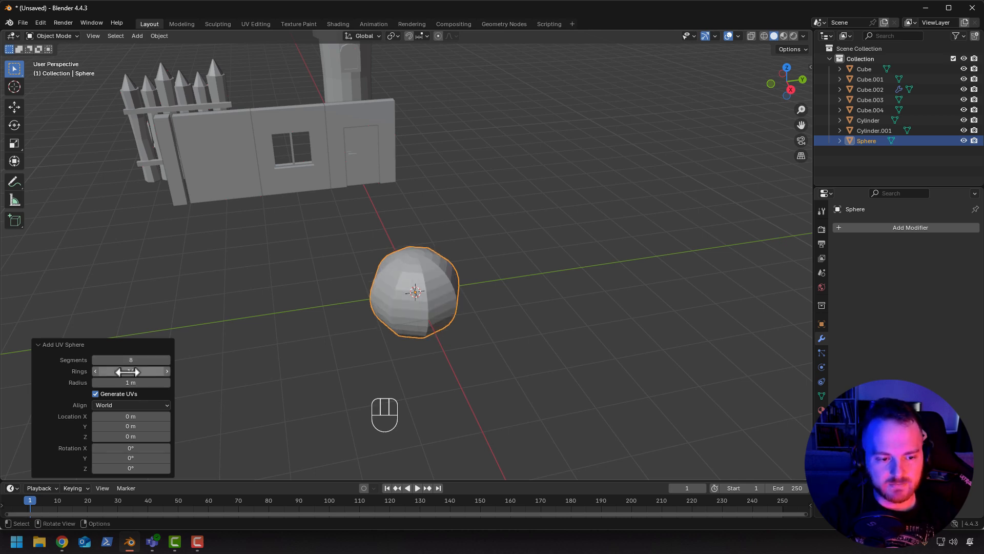
key(Return)
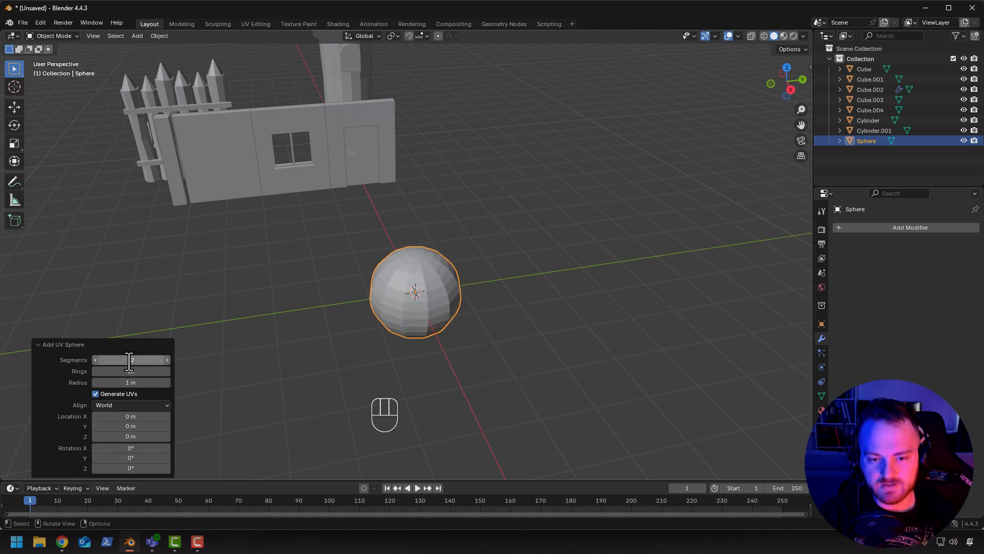
text(8)
key(Return)
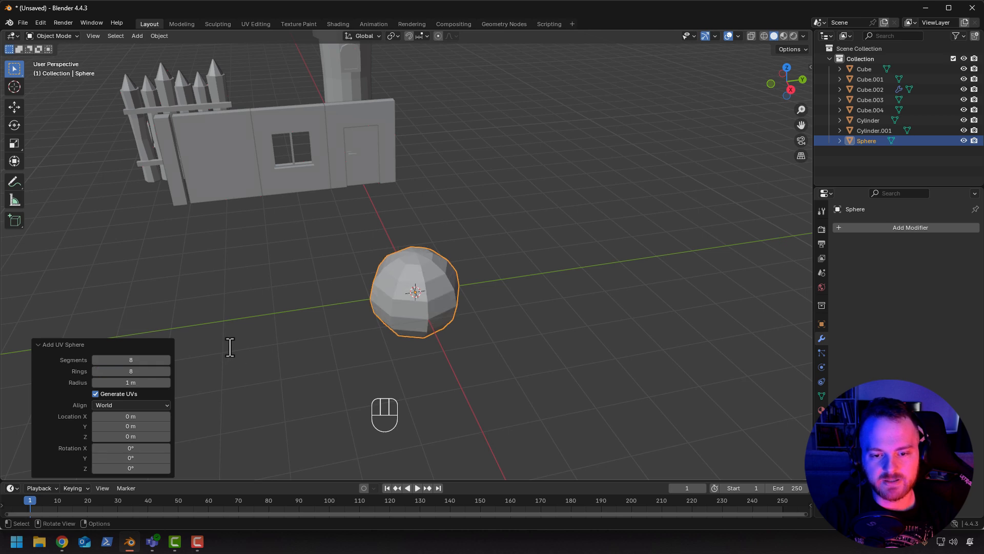
In Edit Mode, scale the whole sphere down on X and Y only, giving it a taller egg shape.
middle_drag(364, 361, 344, 329)
key(Tab)
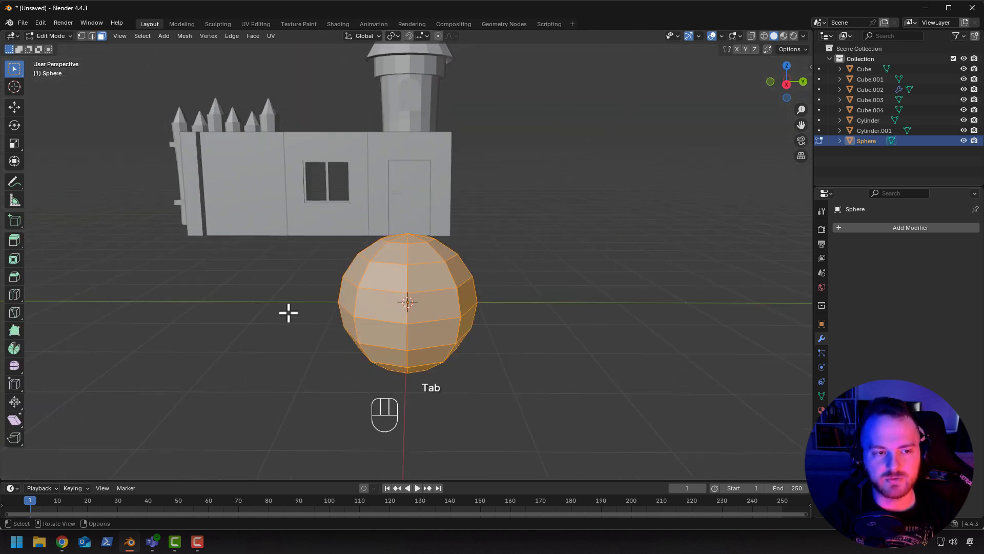
key(s)
key(shift+z)
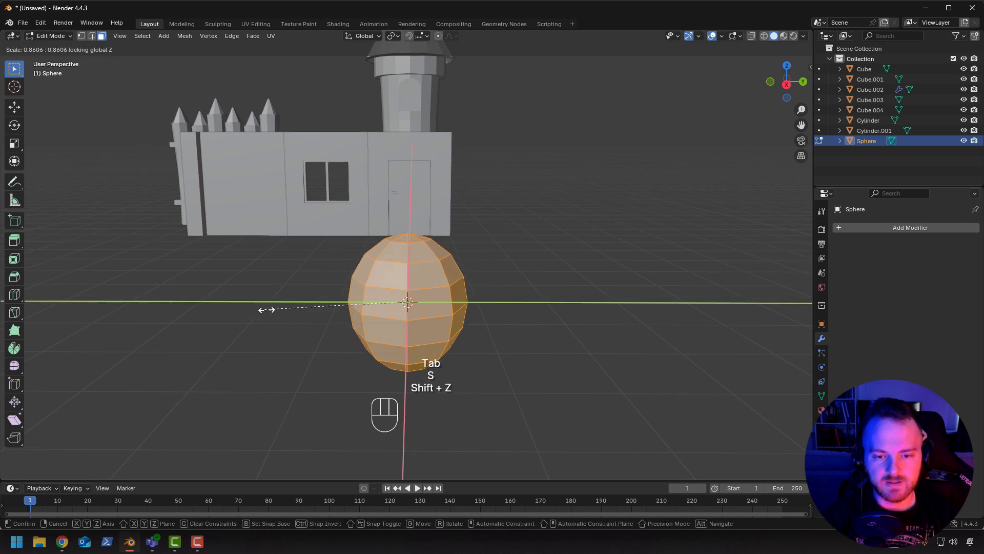
click(287, 310)
Select the four middle face rings of the egg shape and extrude the faces individually by 0.121 m.
middle_drag(308, 330, 367, 328)
alt+click(425, 263)
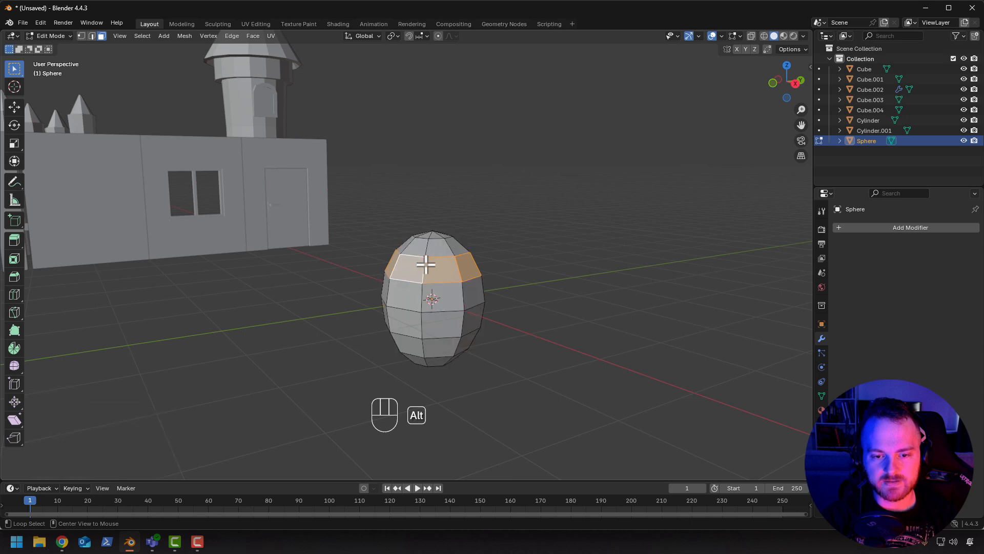
alt+shift+click(425, 330)
alt+shift+click(425, 349)
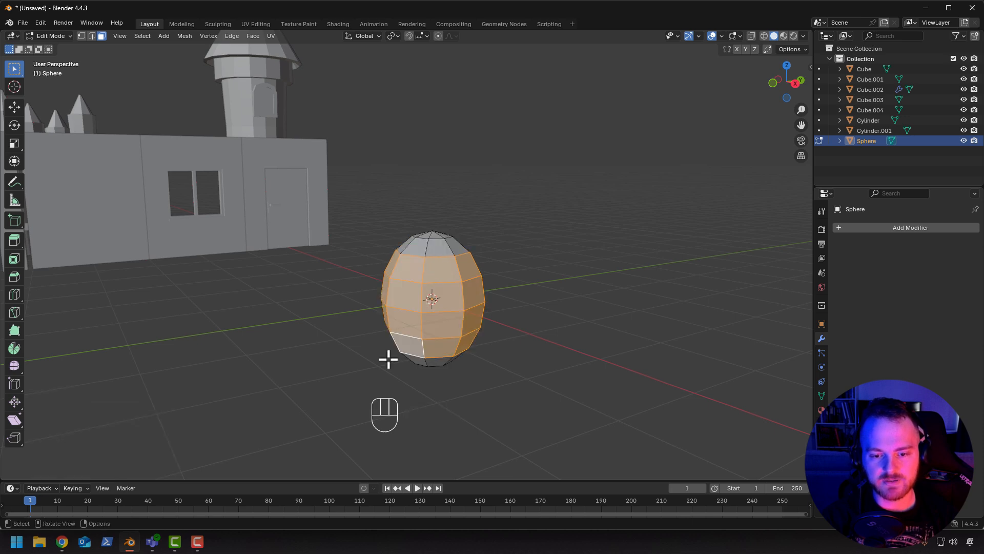
middle_drag(390, 357, 342, 349)
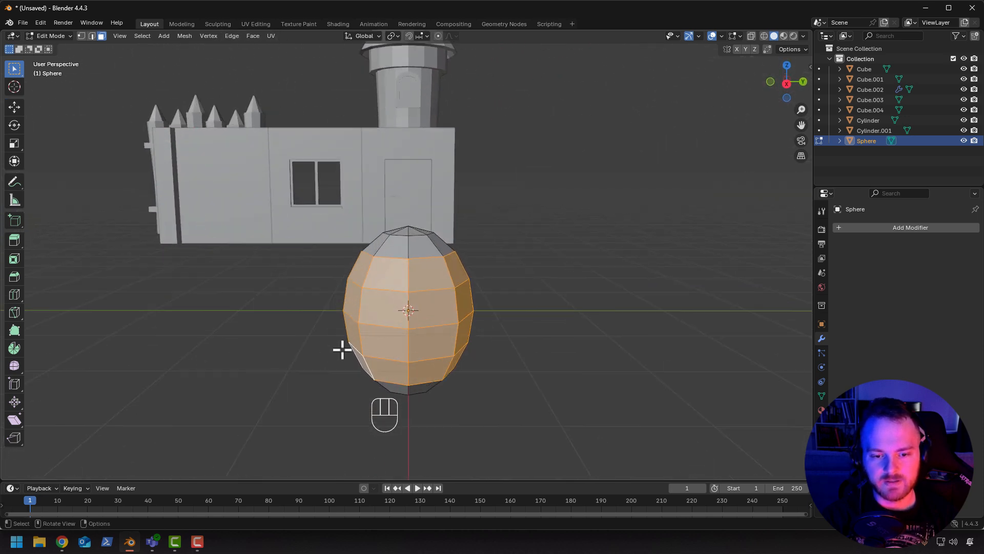
key(alt+e)
click(340, 349)
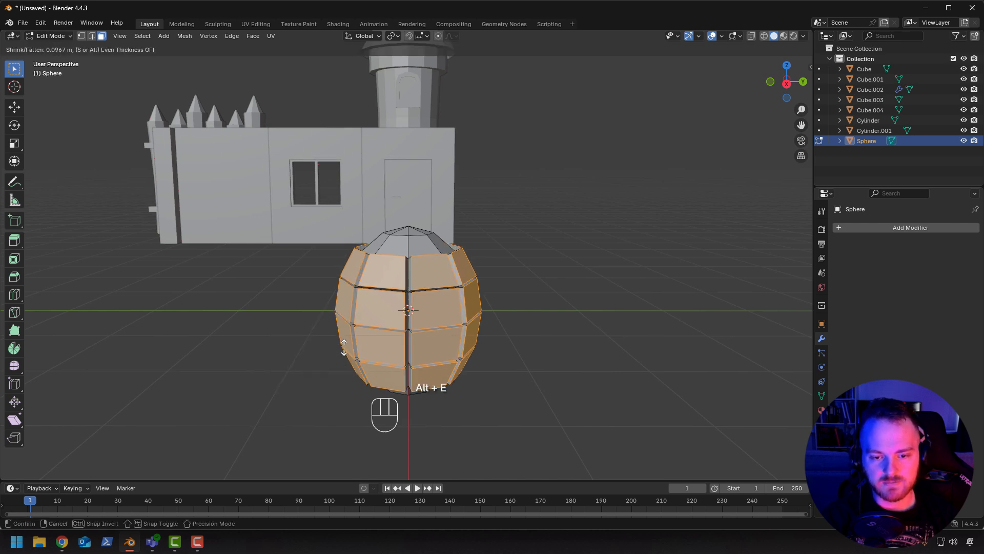
click(344, 347)
Set the pivot point to Individual Origins and scale the extruded faces to about 0.8.
middle_drag(344, 348, 335, 366)
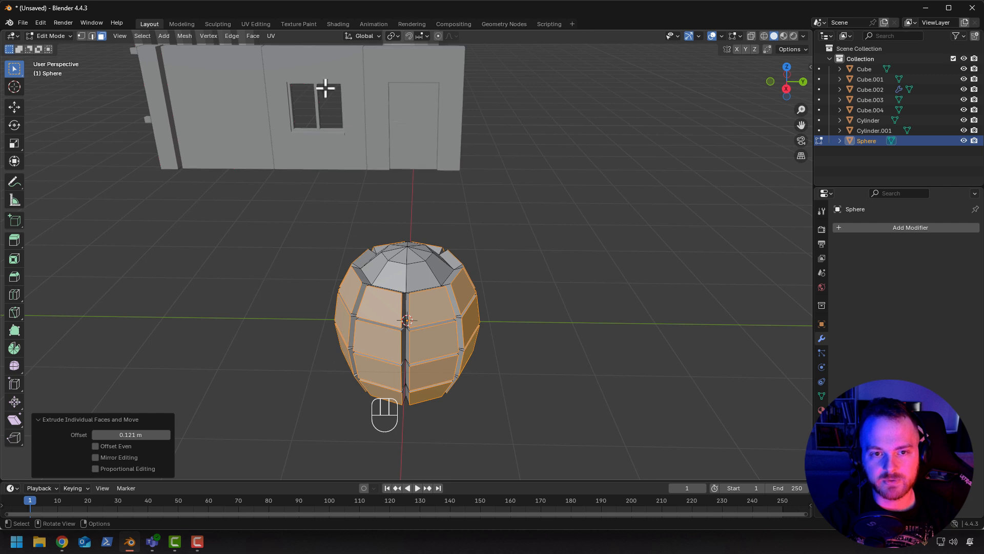
click(394, 36)
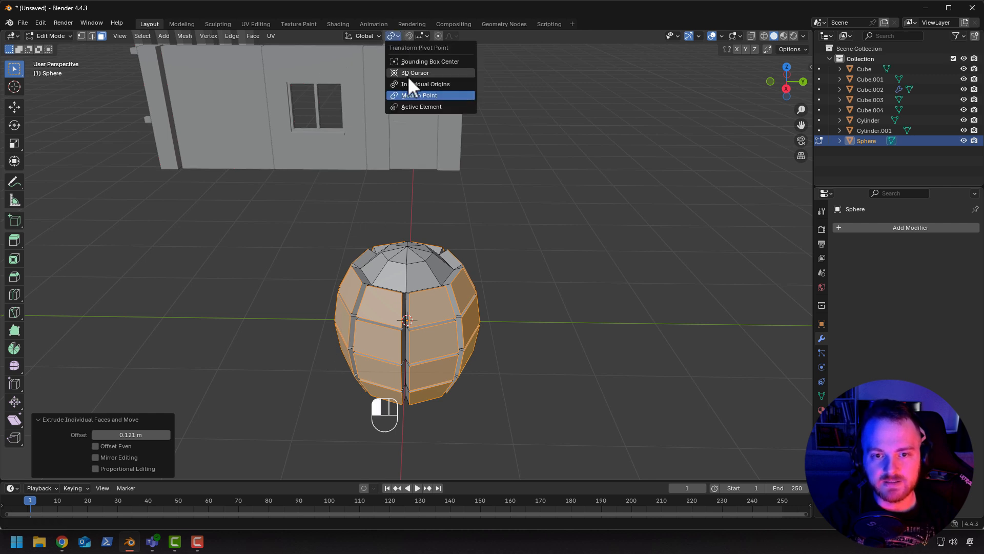
click(454, 85)
middle_drag(453, 85, 266, 235)
key(s)
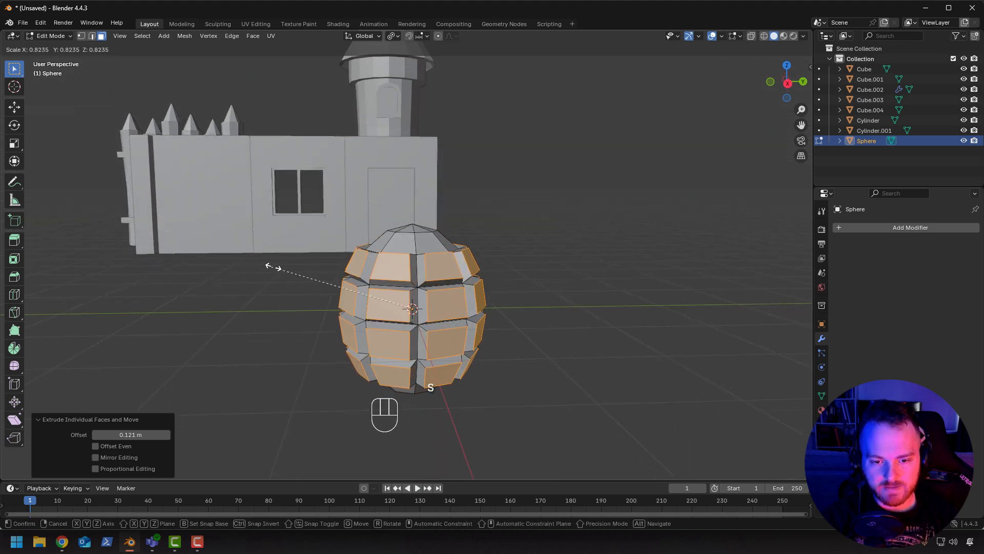
click(279, 266)
Add an 8-vertex cylinder within the grenade mesh and scale it to 0.546.
middle_drag(303, 299, 294, 337)
key(Tab)
key(Tab)
key(shift+a)
click(271, 337)
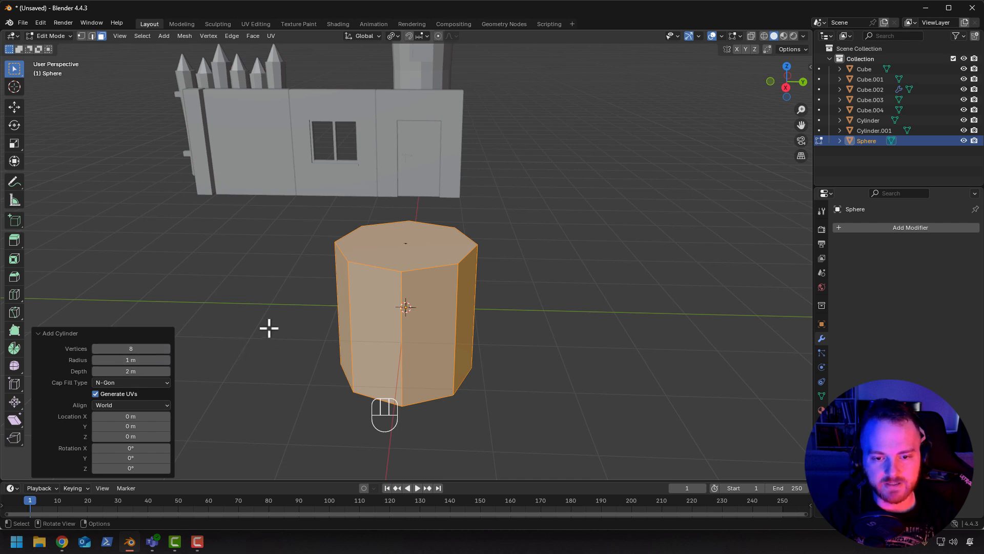
key(s)
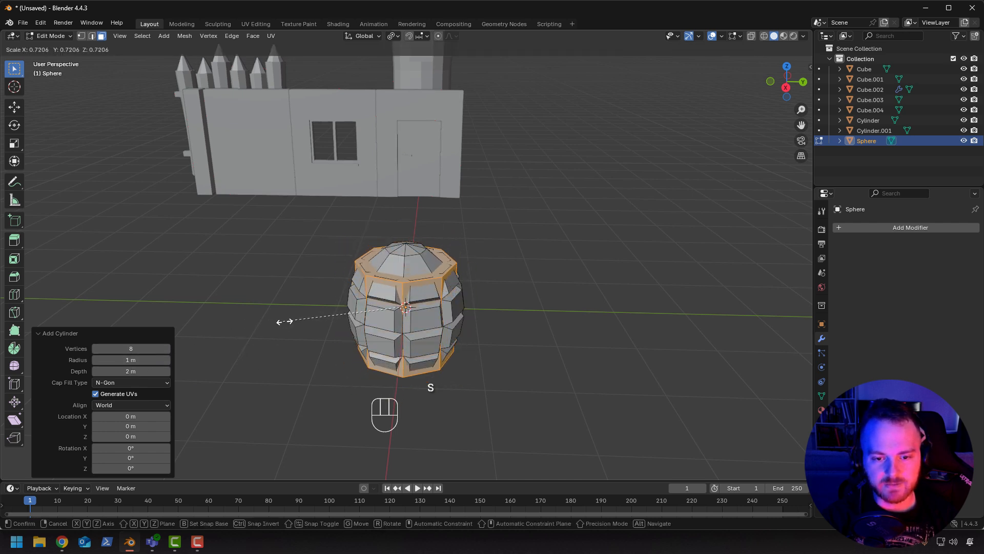
click(306, 323)
Raise the cylinder along Z onto the top of the grenade body and scale it to 0.876.
key(g)
key(z)
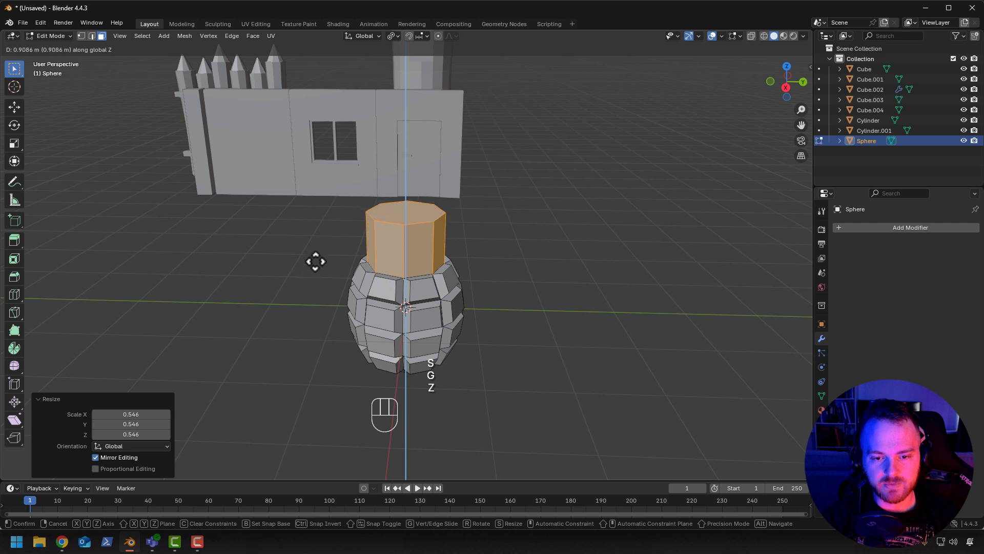
click(321, 236)
key(s)
click(296, 235)
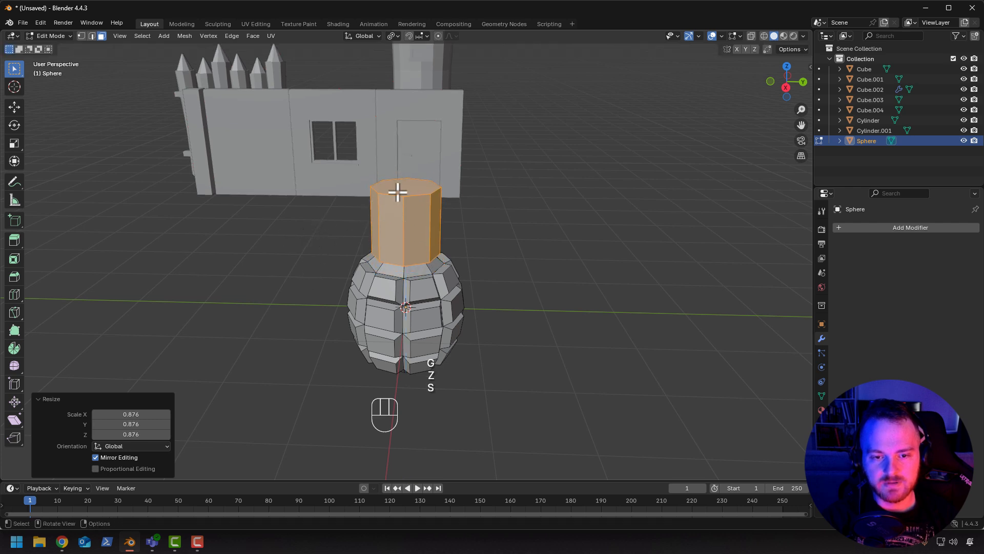
Shorten the neck cylinder by moving its top face about 0.397 m down along Z.
key(3)
click(398, 191)
key(g)
key(z)
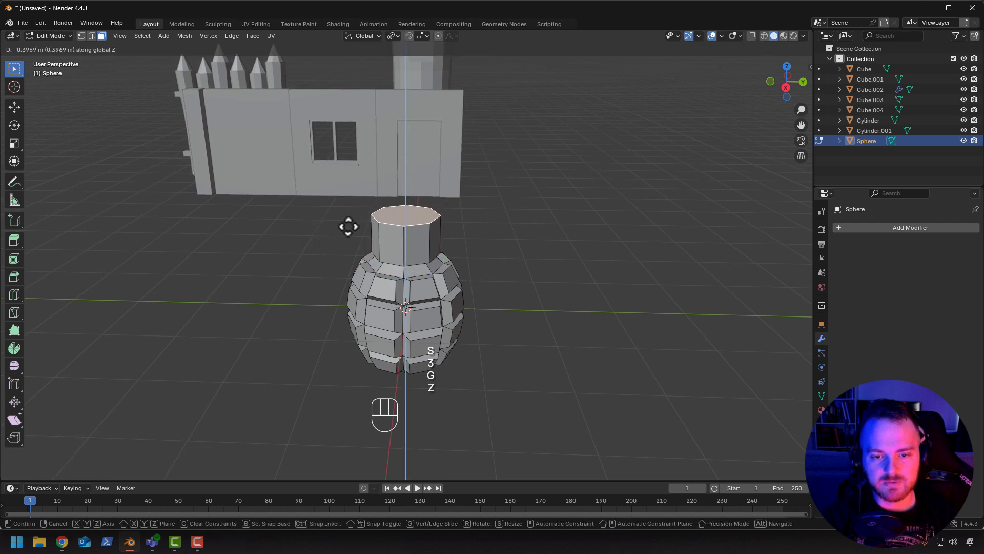
click(348, 227)
Select the whole neck cylinder and scale it along X to about 0.78.
middle_drag(348, 227, 265, 332)
key(l)
key(s)
key(x)
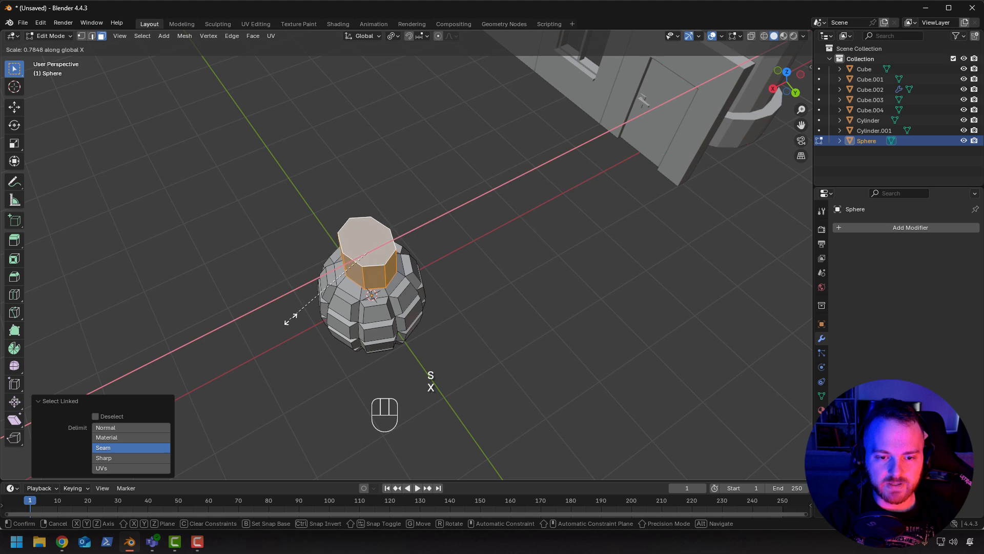
click(292, 319)
Adjust the neck's height along Z so it sits on the grenade body.
key(g)
key(z)
middle_drag(286, 287, 296, 251)
click(283, 291)
key(g)
key(z)
click(326, 236)
Add a horizontal loop cut around the neck, dividing it into an upper and a lower ring.
scroll(358, 261, up, 2)
key(ctrl+r)
click(445, 250)
click(449, 242)
Extrude the two adjacent faces of the neck's upper ring 0.41 m outward and another 0.168 m for the lever's arm.
key(3)
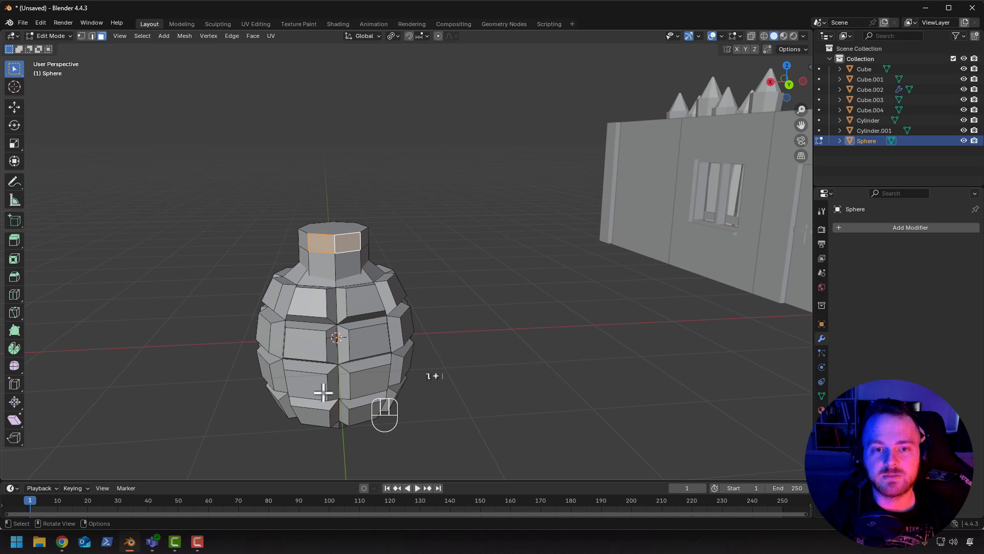
middle_drag(323, 392, 292, 310)
key(e)
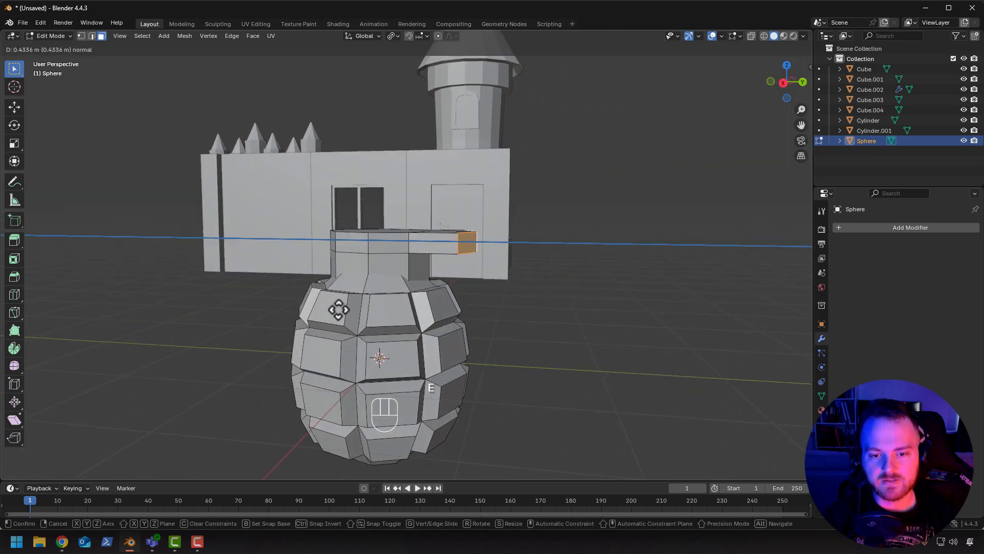
click(336, 309)
middle_drag(336, 309, 397, 290)
key(e)
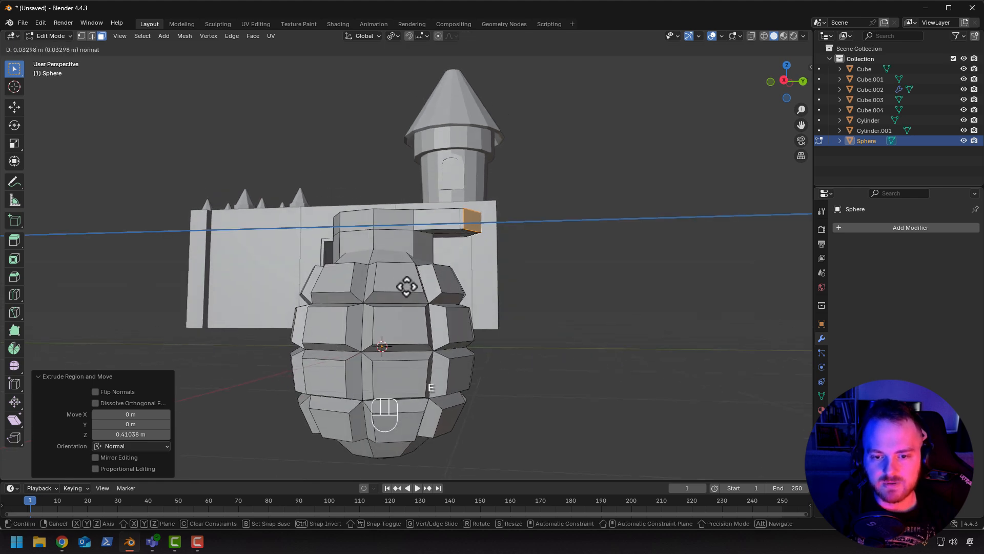
click(417, 283)
Extrude the two underside faces at the arm's end down 0.694 m and move them 0.13 m along Y.
middle_drag(494, 301, 487, 266)
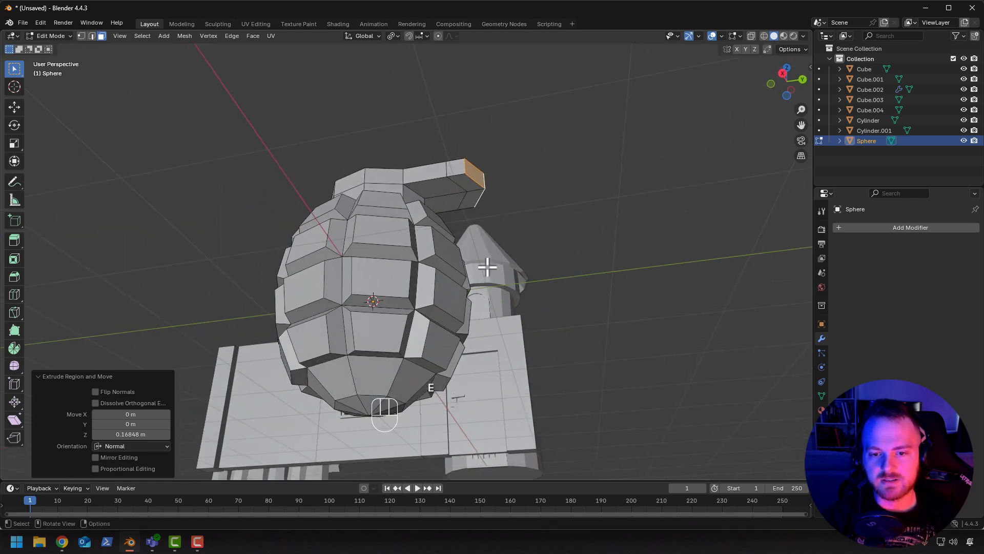
click(471, 182)
shift+click(472, 196)
middle_drag(403, 207, 417, 235)
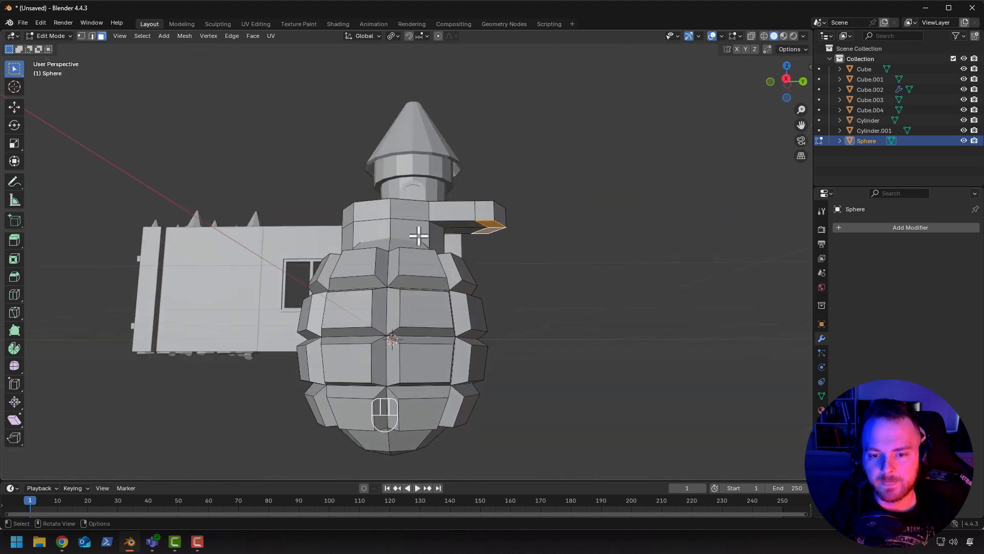
key(e)
click(415, 309)
key(g)
key(x)
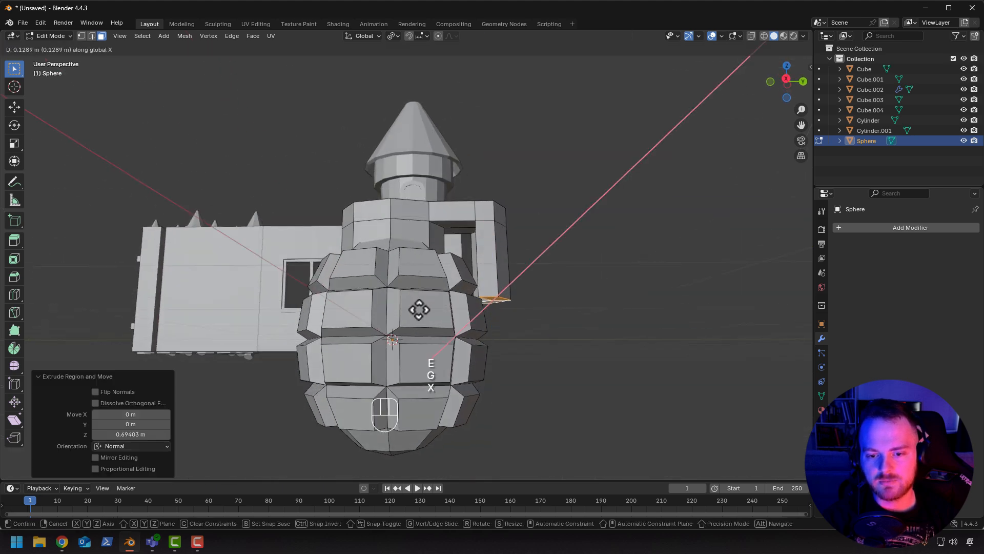
key(y)
click(428, 309)
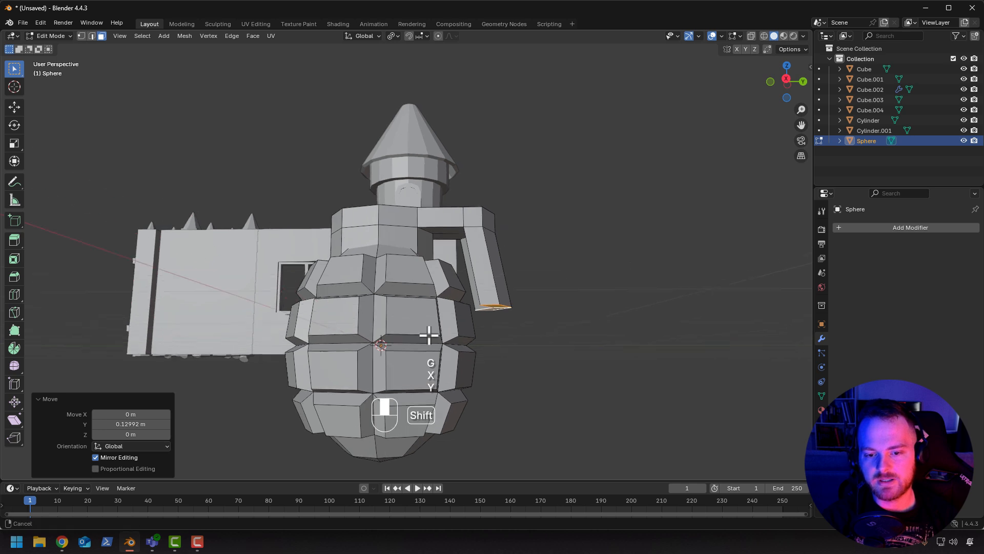
Extend the lever downward with a 0.758 m extrusion followed by another of about 0.455 m.
middle_drag(431, 335, 400, 297)
key(e)
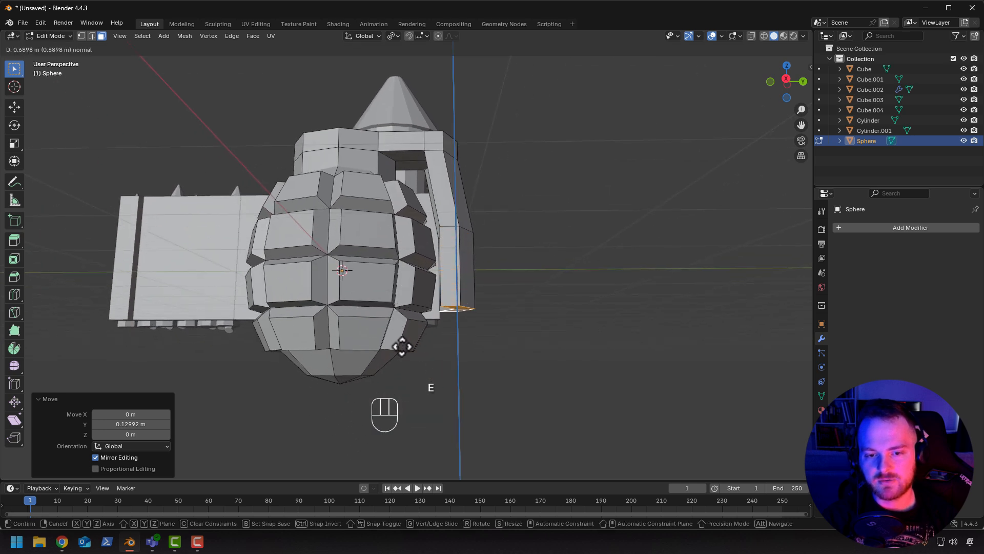
click(403, 354)
shift+middle_drag(403, 354, 398, 296)
key(e)
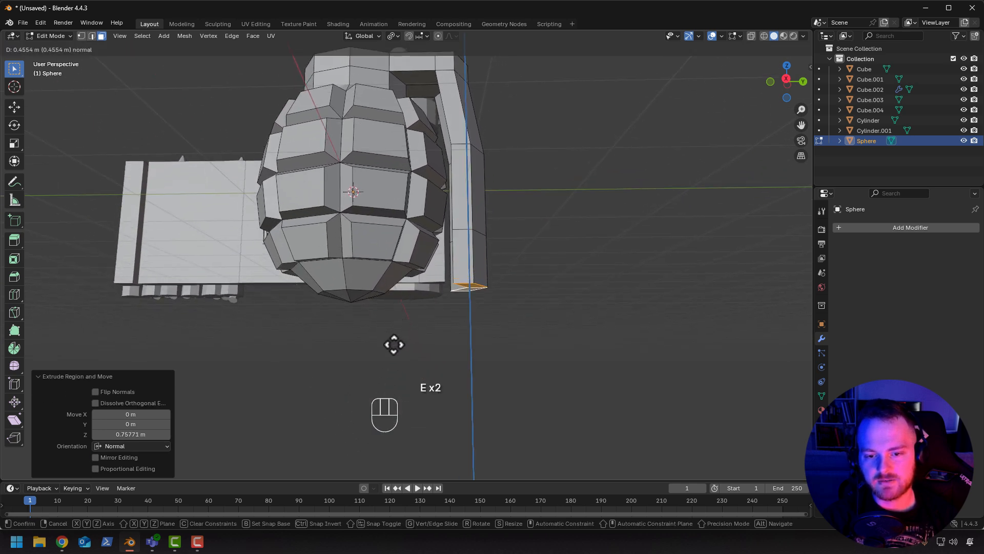
click(394, 344)
Scale the lever's bottom end to 0.734 and move it -0.151 m along Y towards the grenade body.
key(s)
click(374, 315)
key(g)
key(x)
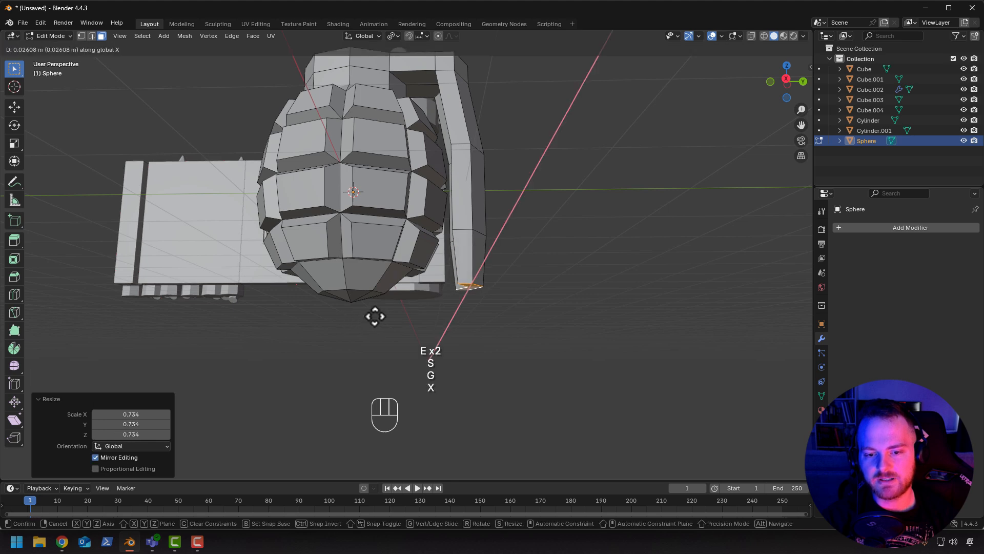
key(y)
click(355, 318)
Select the side faces around the neck's upper ring and the lever's arm and extrude them 0.0424 m along their normals.
middle_drag(416, 235, 382, 283)
scroll(256, 264, down, 5)
middle_drag(180, 253, 216, 226)
middle_drag(293, 250, 330, 264)
scroll(331, 264, up, 3)
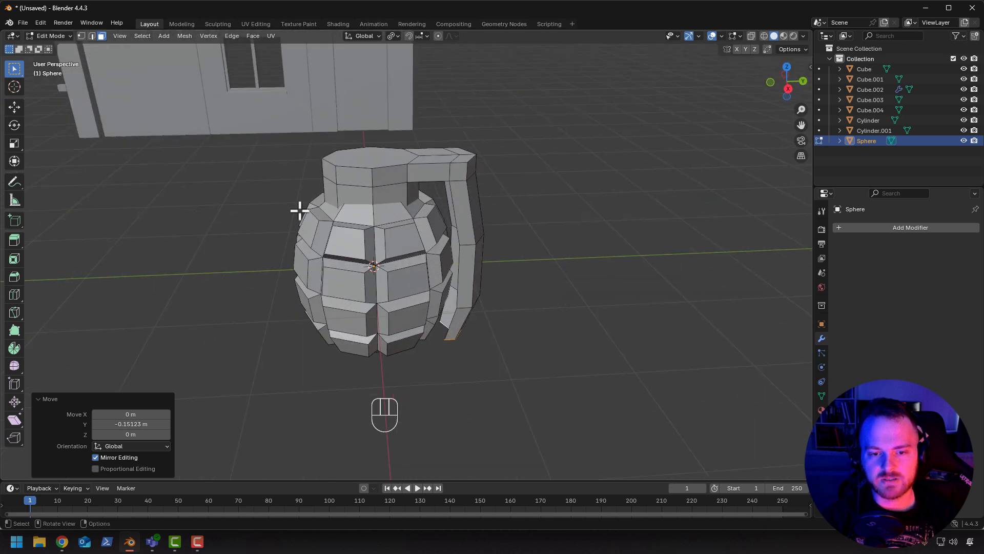
middle_drag(297, 208, 425, 190)
click(389, 221)
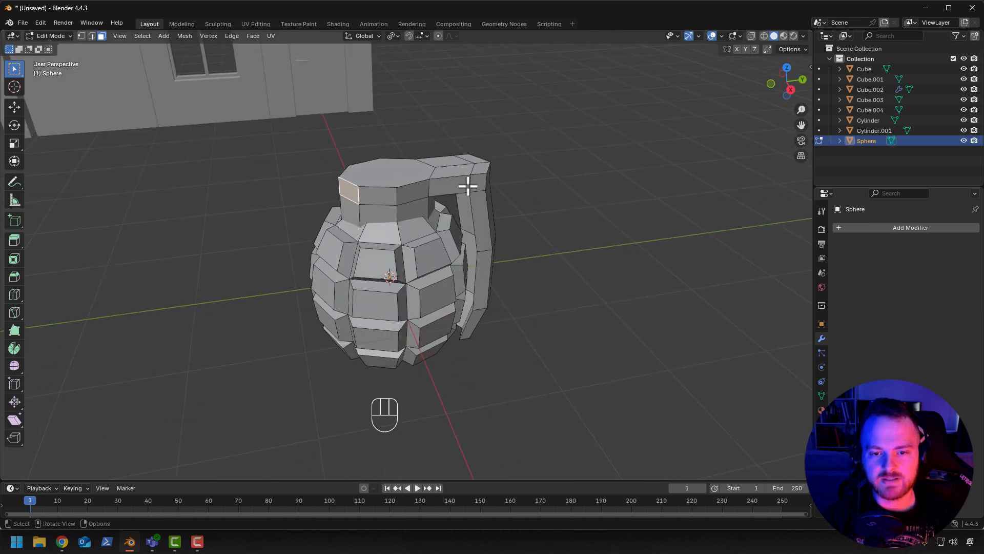
middle_drag(329, 192, 484, 179)
shift+click(404, 183)
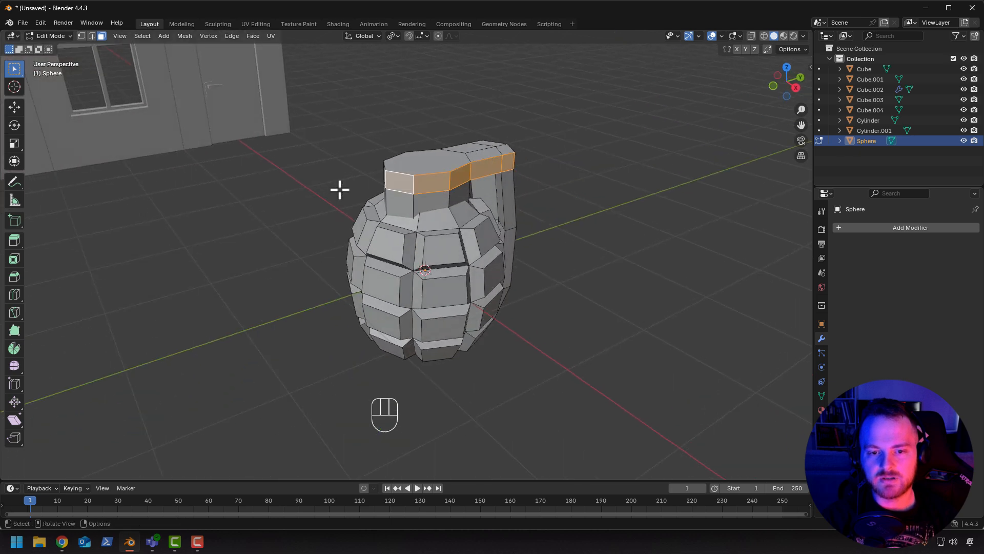
middle_drag(341, 189, 483, 192)
shift+middle_drag(414, 154, 387, 217)
scroll(408, 216, up, 3)
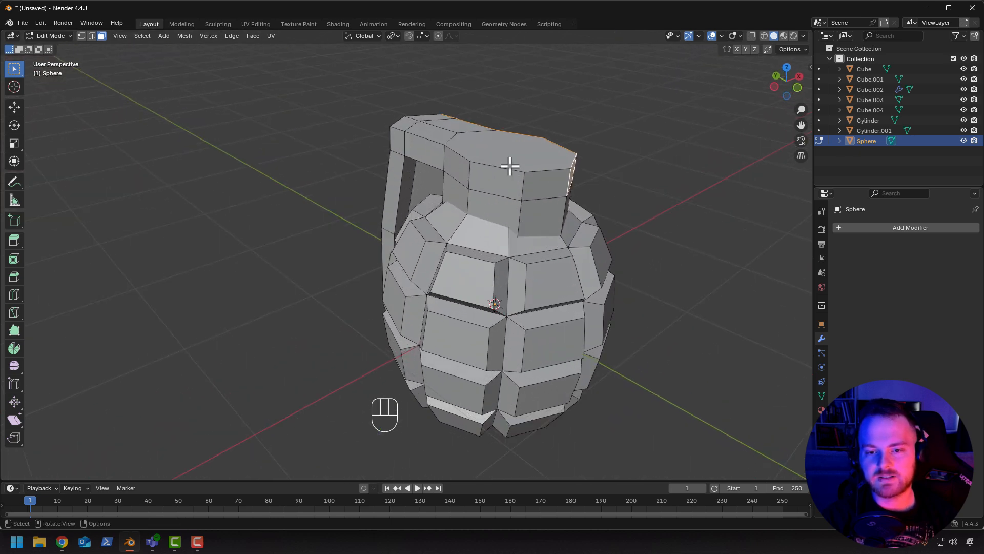
shift+click(543, 186)
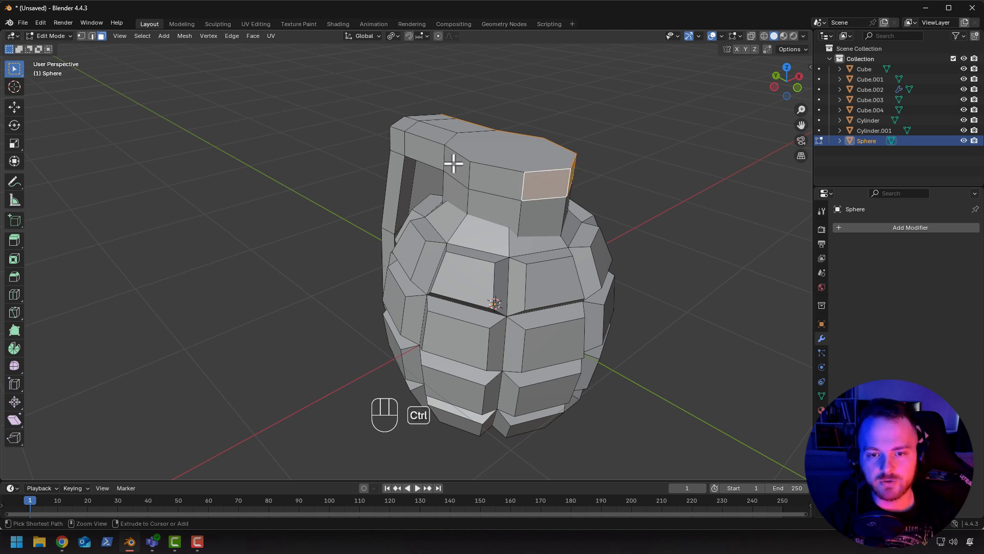
ctrl+click(429, 157)
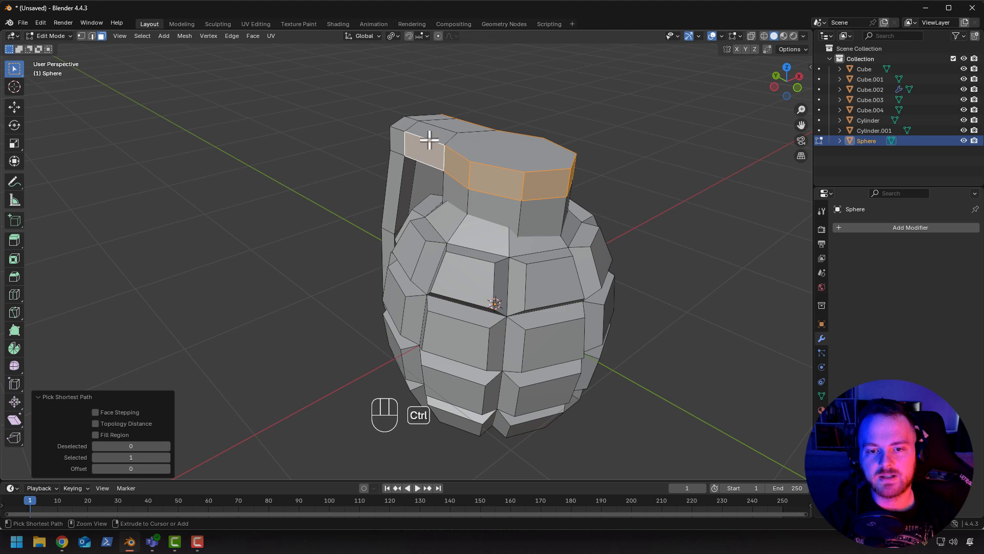
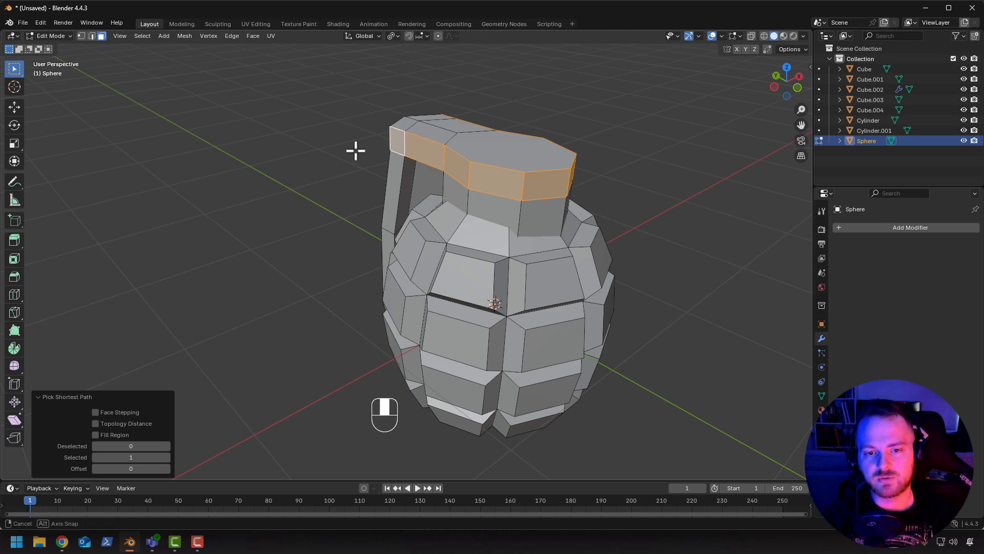
middle_drag(354, 149, 327, 198)
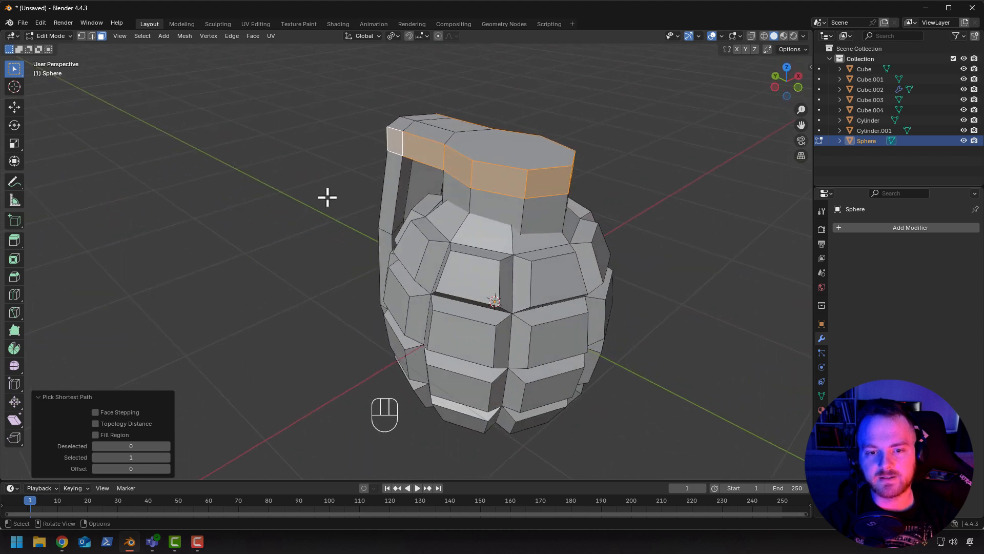
key(alt+e)
click(315, 189)
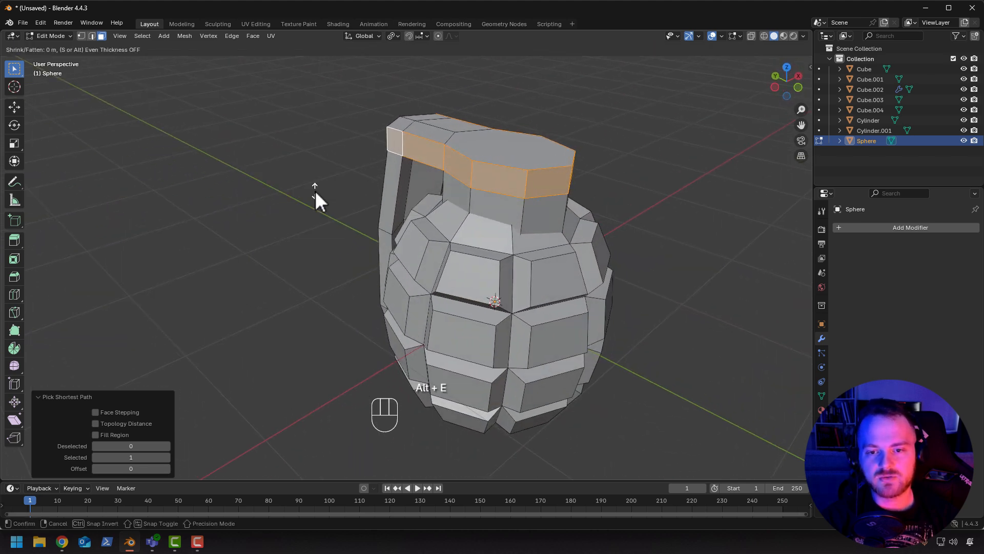
click(318, 188)
Select the edge path on top of the lever's arm near the neck and move it along Z.
middle_drag(318, 186, 400, 131)
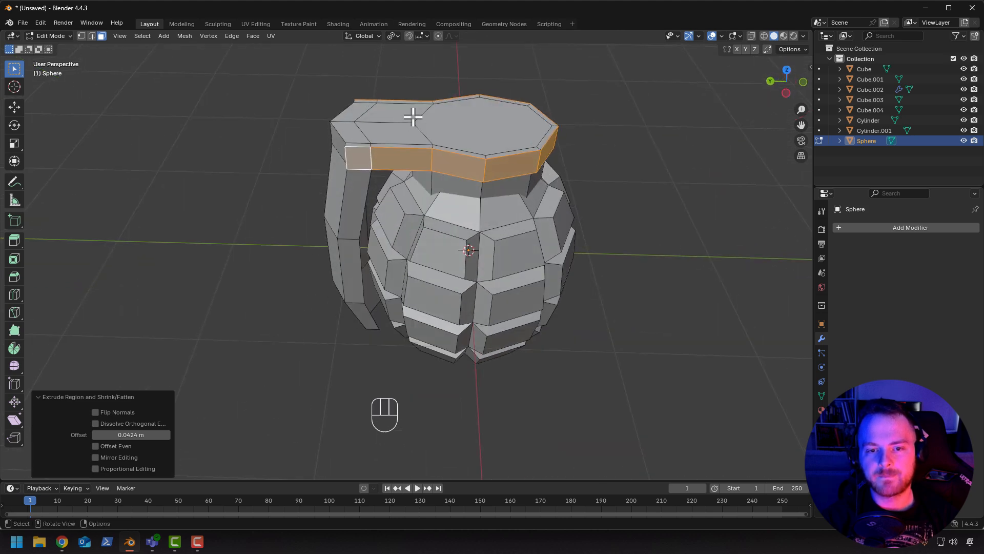
click(412, 116)
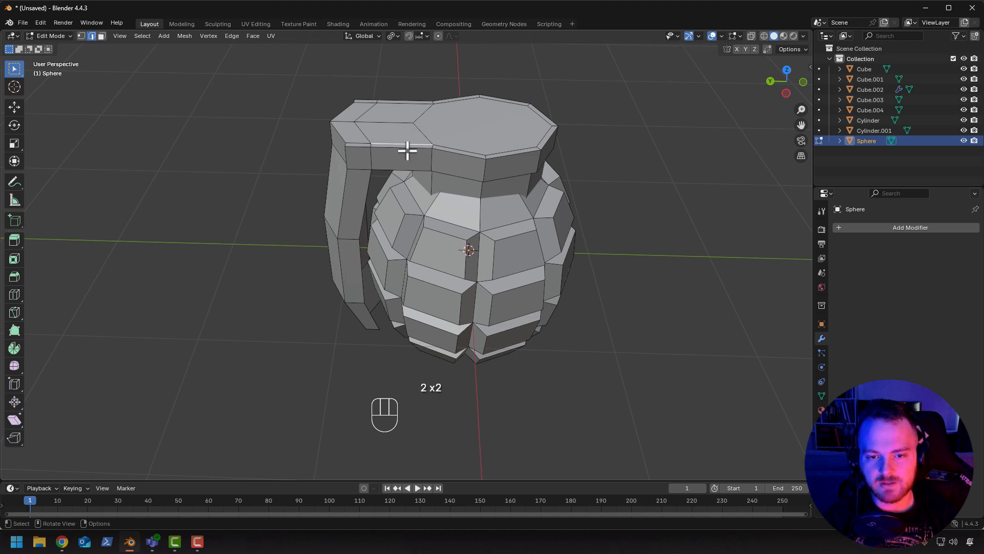
ctrl+click(435, 103)
middle_drag(391, 145, 344, 238)
key(g)
key(z)
click(390, 125)
click(474, 209)
Add an 8-sided cylinder of radius 1 m and depth 2 m and move it along X clear of the grenade.
key(shift+a)
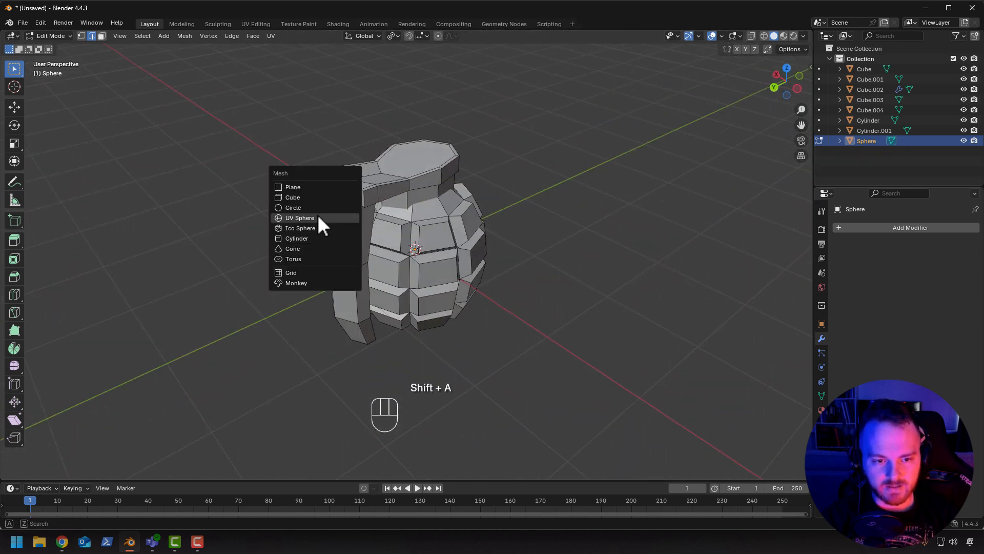
click(303, 239)
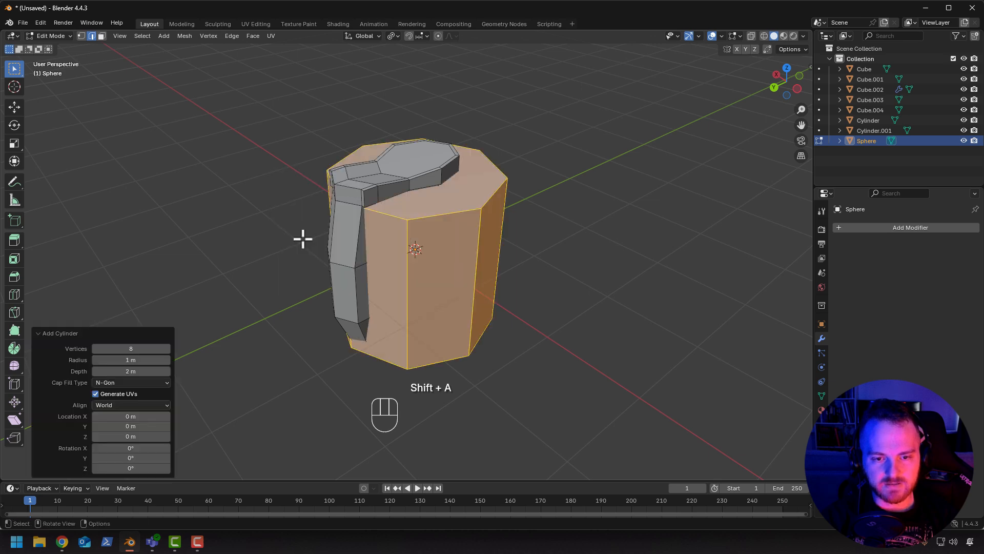
middle_drag(303, 239, 189, 220)
key(g)
key(x)
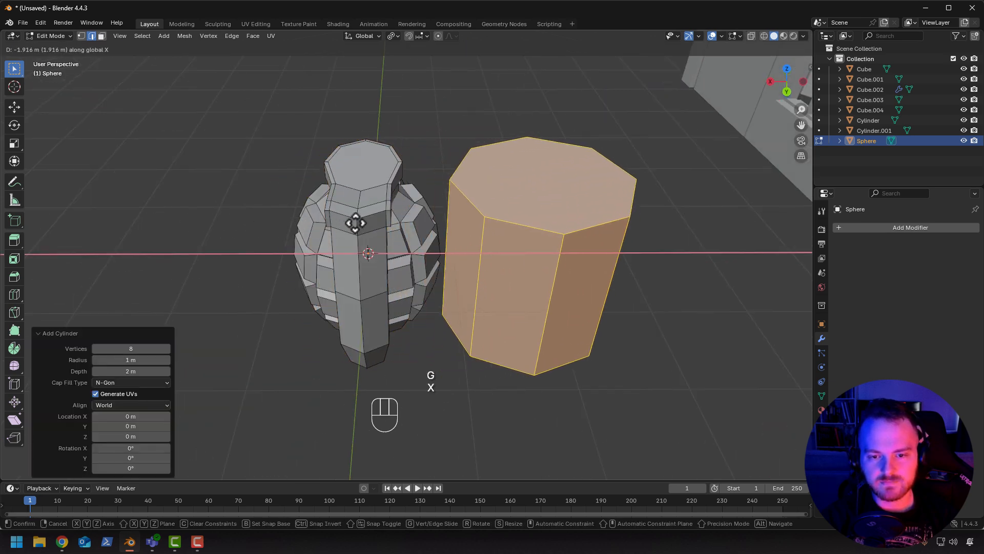
click(370, 224)
Delete the cylinder's upper and lower cap faces to leave an open tube.
click(545, 184)
key(3)
click(558, 219)
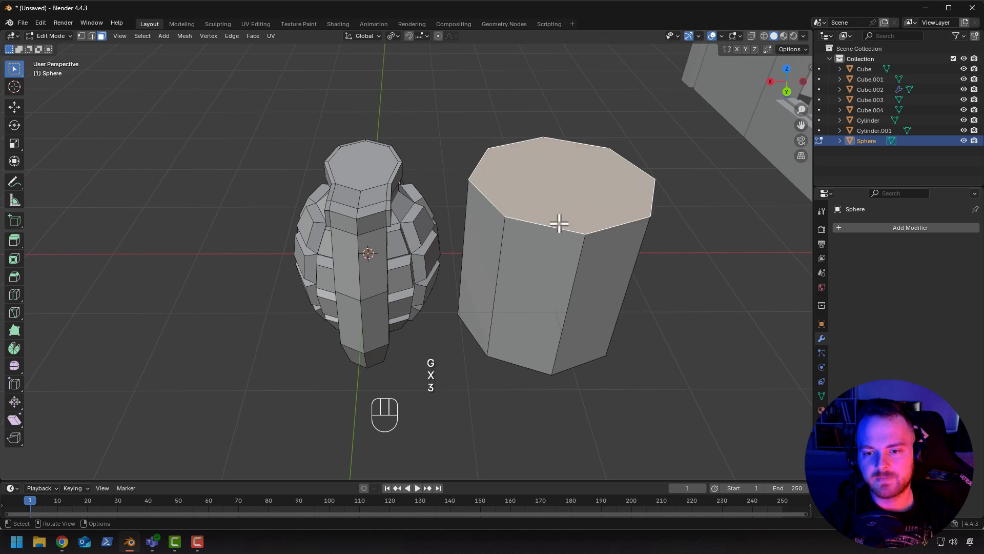
middle_drag(569, 223, 507, 220)
key(x)
click(552, 235)
click(548, 264)
key(x)
click(543, 262)
Select the whole tube and scale it to 0.1 along Z to form a flat ring.
key(a)
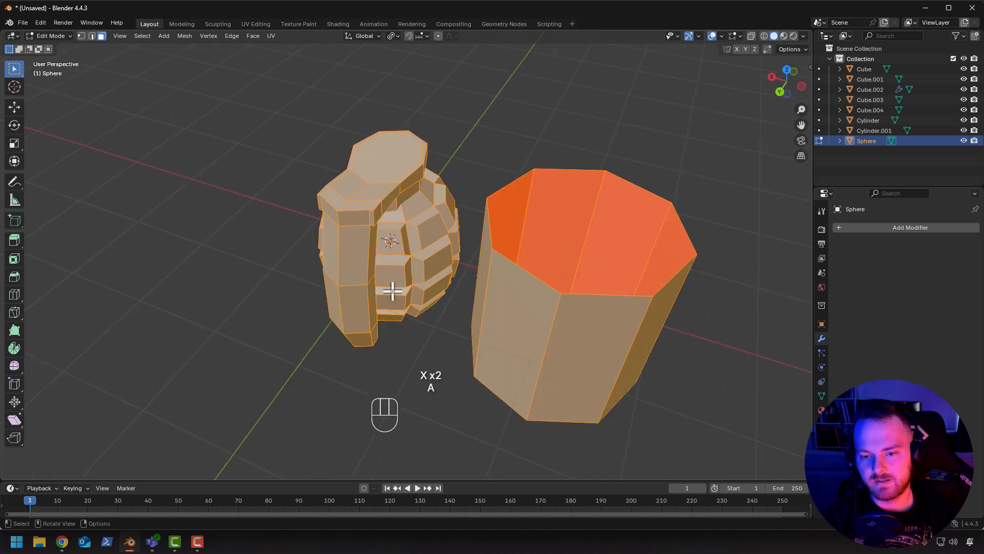
key(a)
key(a)
key(l)
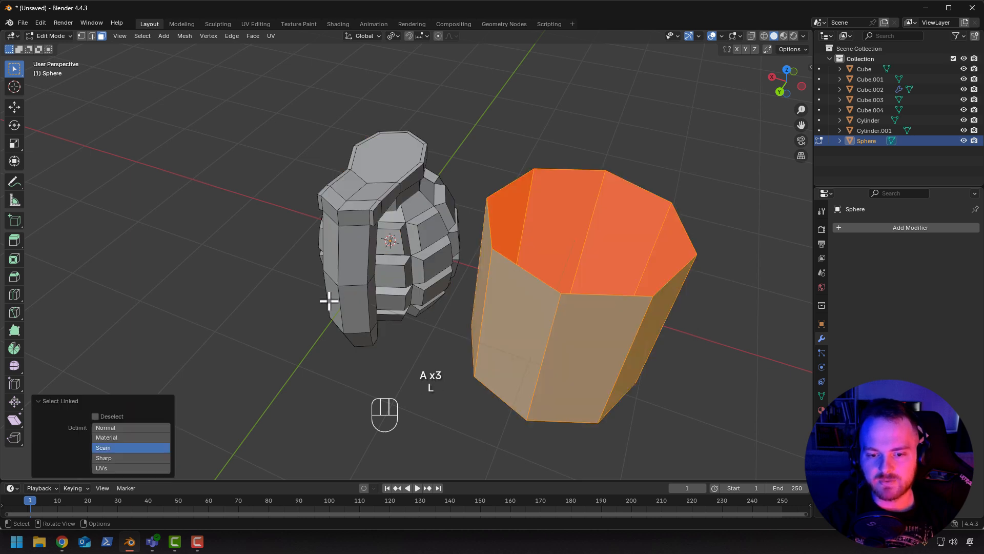
key(s)
key(z)
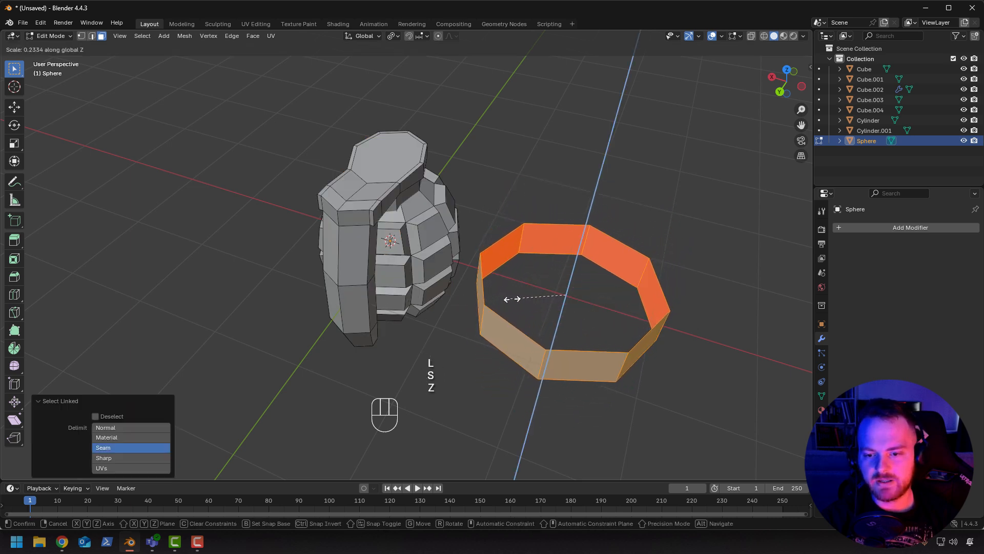
click(538, 295)
Add a Solidify modifier and set its thickness to 0.12 m.
click(902, 226)
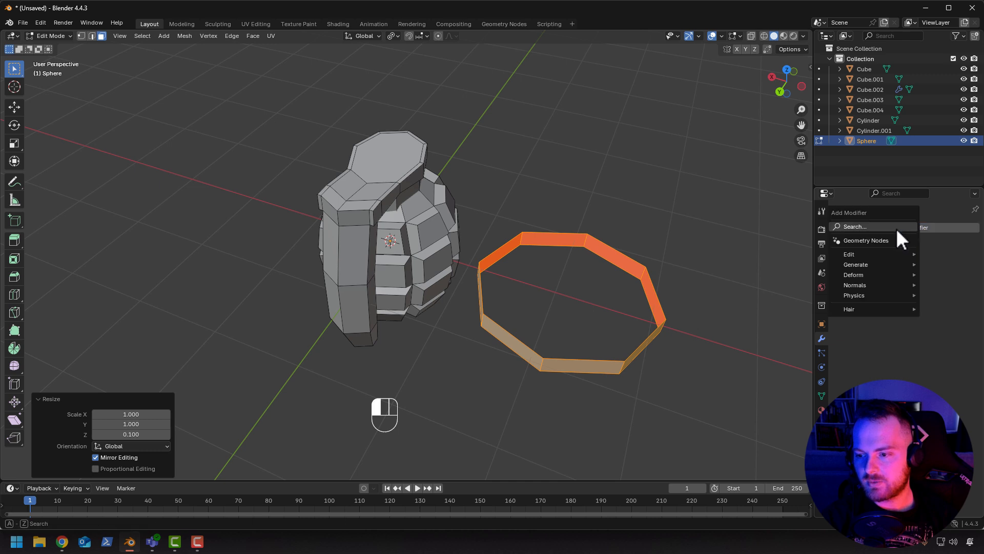
click(858, 228)
key(Return)
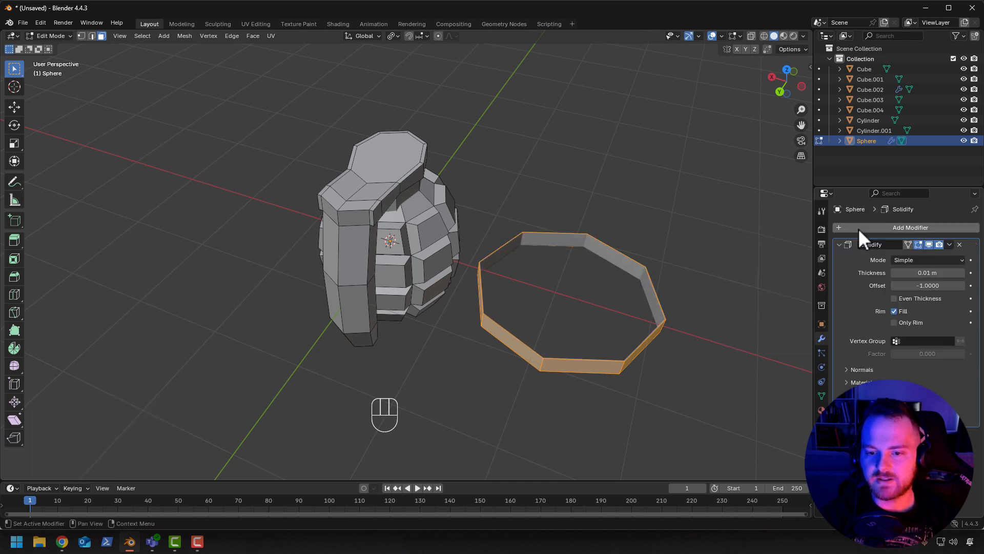
click(962, 274)
click(962, 273)
click(962, 273)
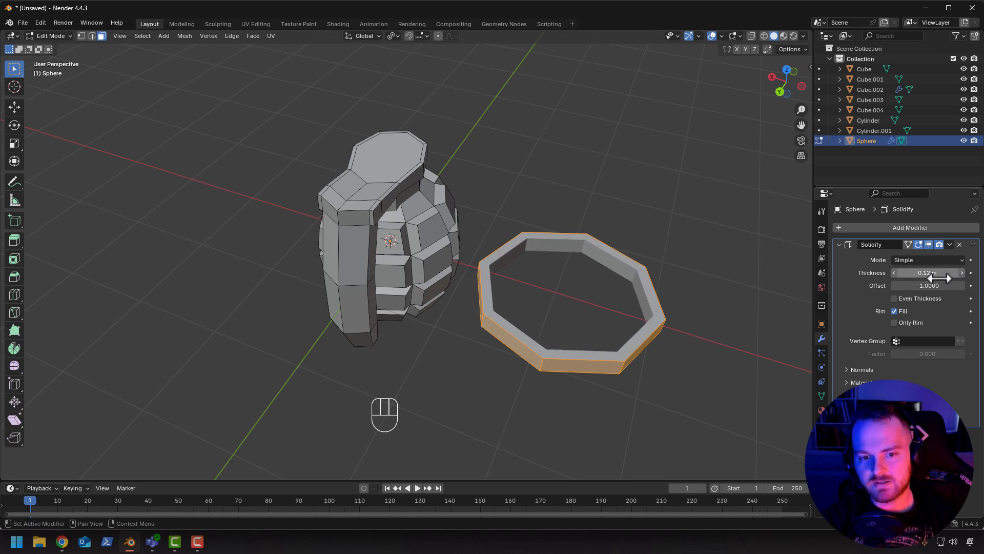
Examine the solidified ring and grenade from several angles in both Object and Edit Mode.
middle_drag(549, 321, 304, 362)
key(Tab)
key(Tab)
key(Tab)
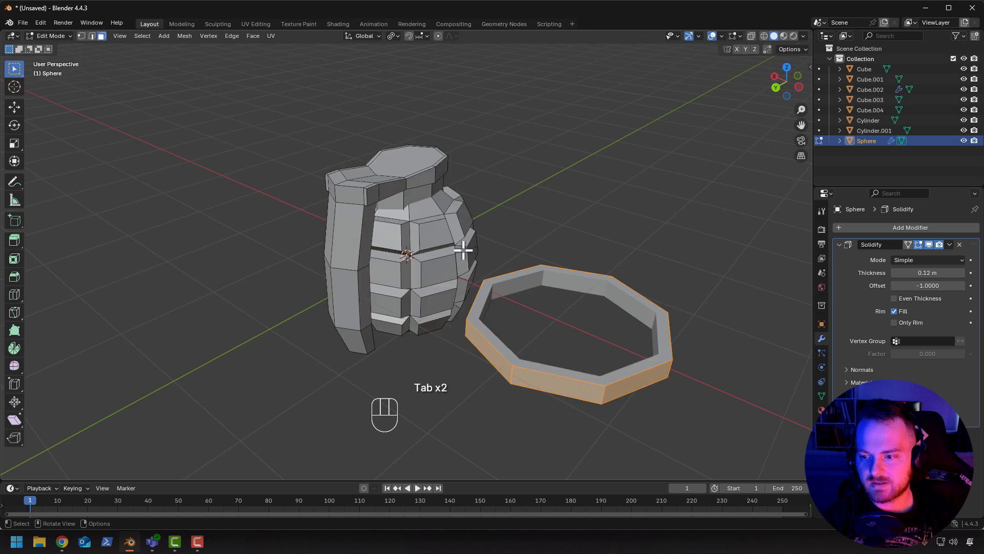
middle_drag(399, 258, 424, 294)
key(Tab)
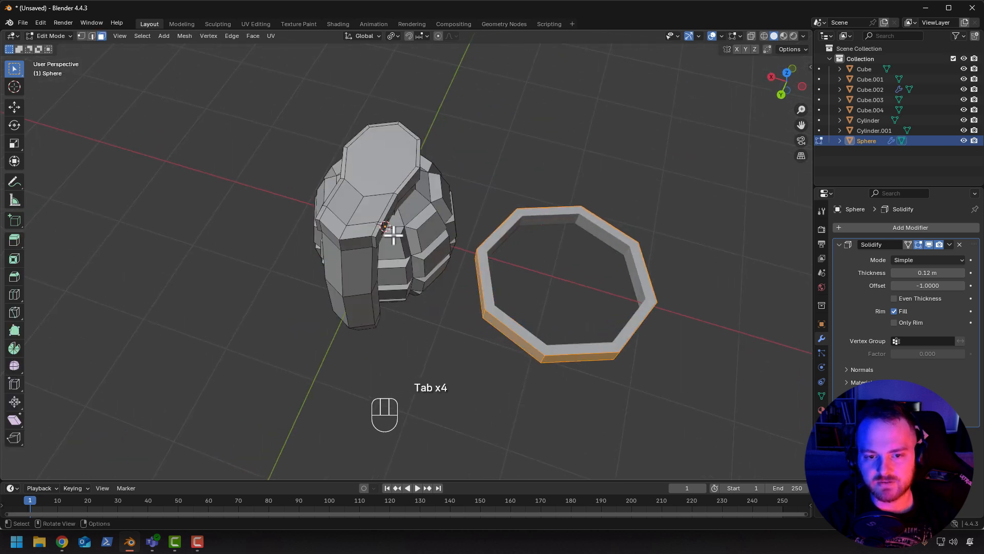
key(Tab)
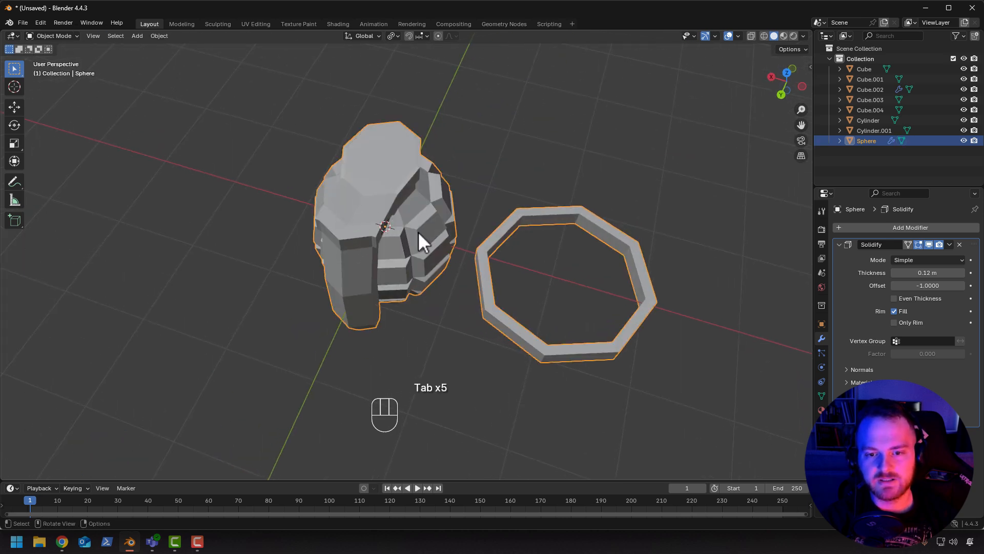
key(Tab)
mouse_move(419, 234)
middle_down()
mouse_move(461, 226)
mouse_move(437, 186)
mouse_move(418, 187)
mouse_move(449, 220)
mouse_move(415, 235)
middle_up()
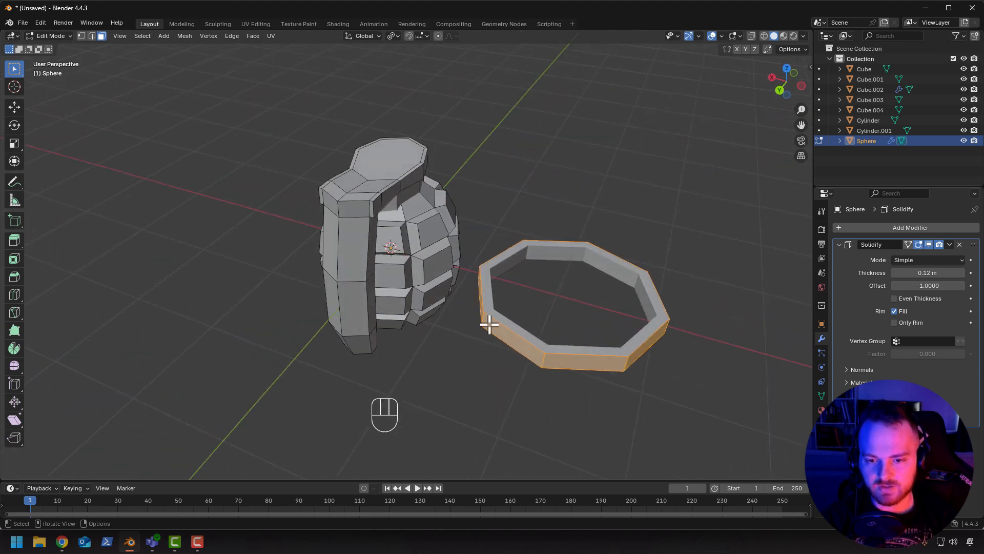
Separate the ring into its own object and remove the Solidify modifier from the grenade.
key(p)
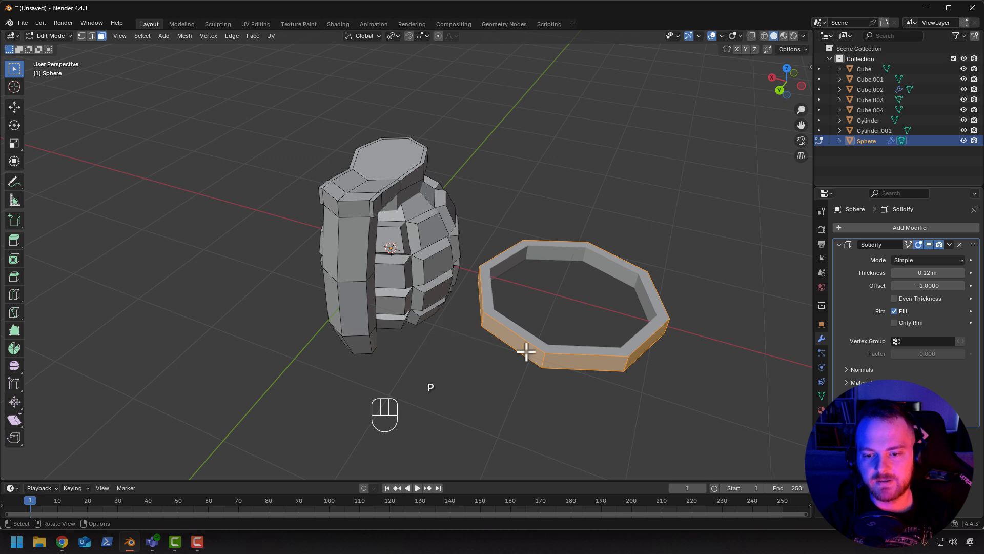
key(p)
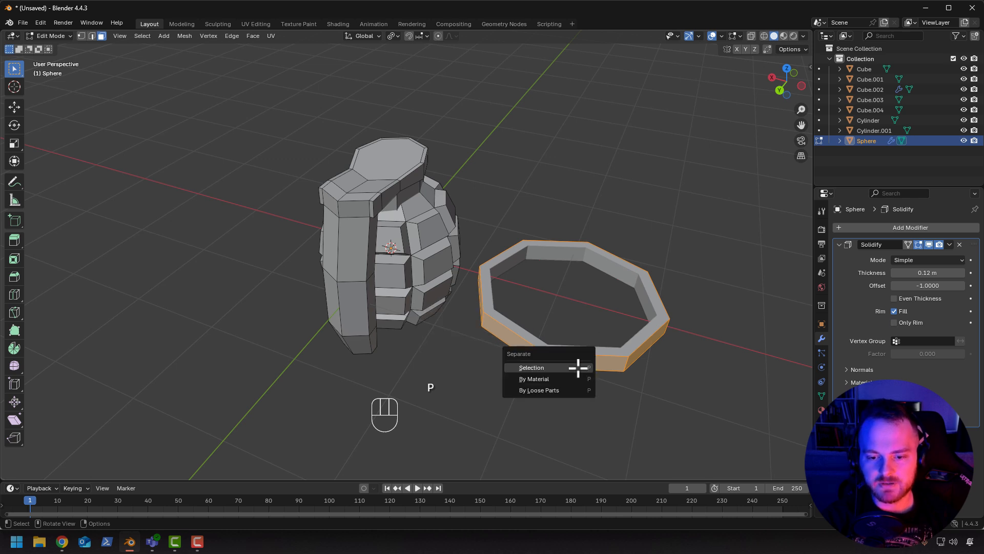
click(520, 367)
key(Tab)
click(401, 242)
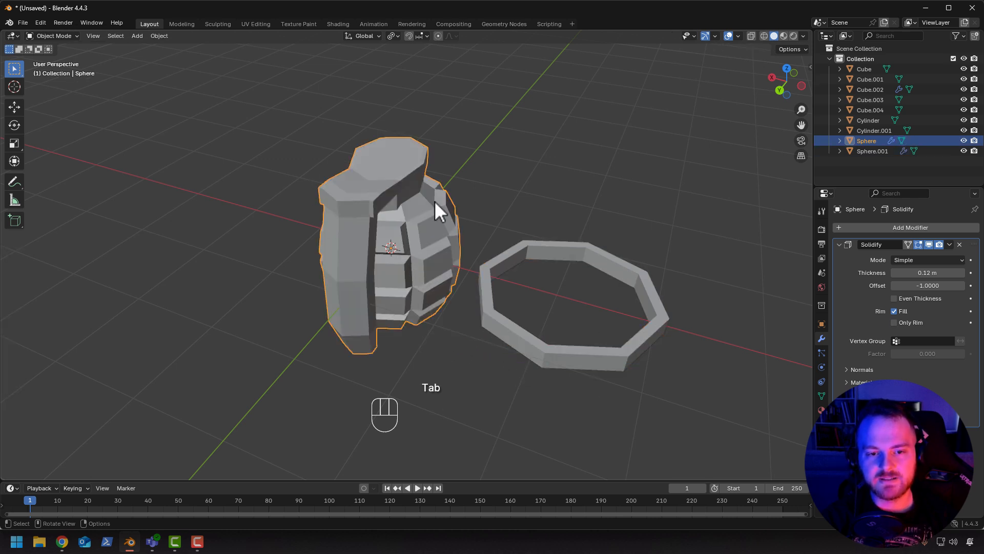
click(959, 244)
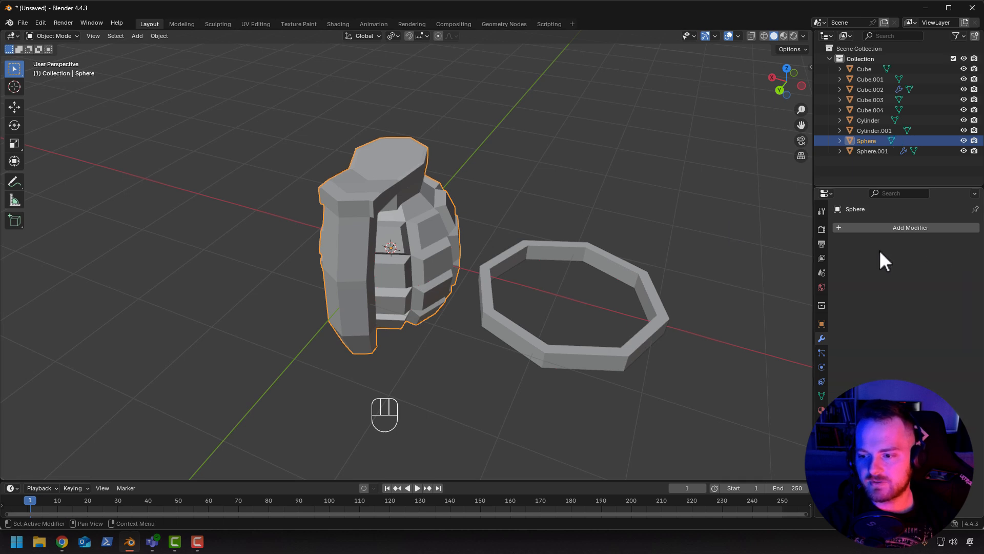
Scale the separated ring's whole mesh to 0.463 in Edit Mode.
click(496, 301)
key(Tab)
middle_drag(464, 314, 424, 323)
key(Tab)
key(Tab)
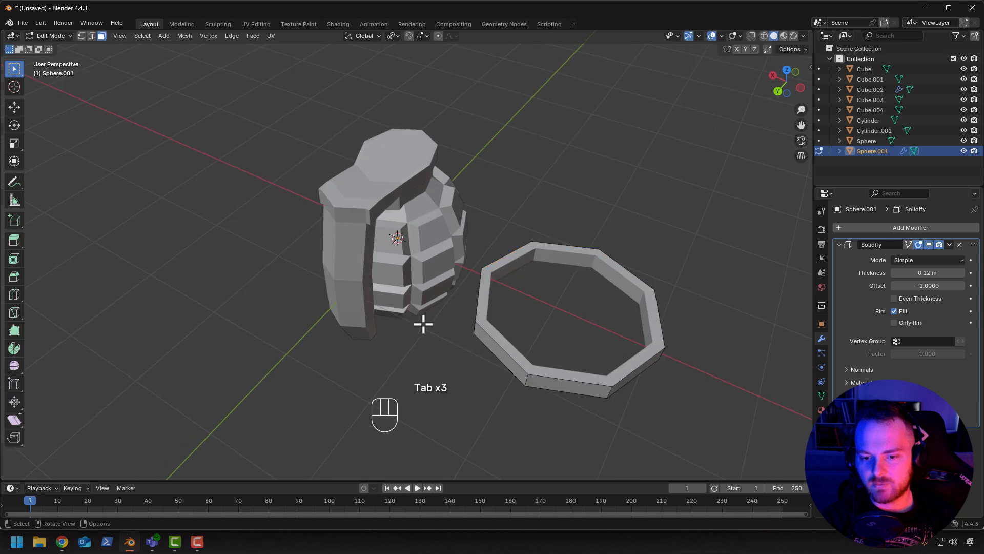
key(a)
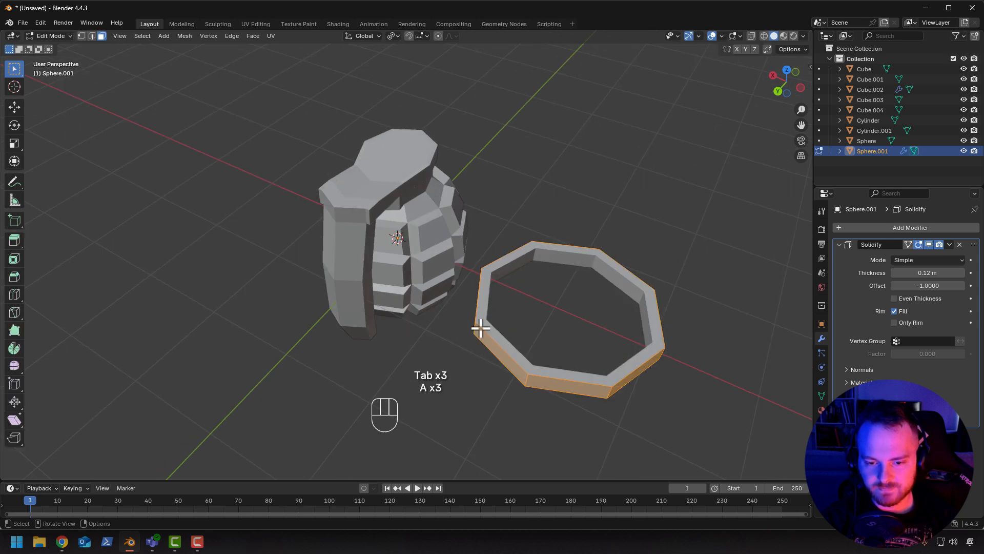
key(s)
click(492, 334)
Rotate the ring about the global Y axis until it stands upright.
middle_drag(492, 334, 461, 298)
key(r)
key(x)
key(y)
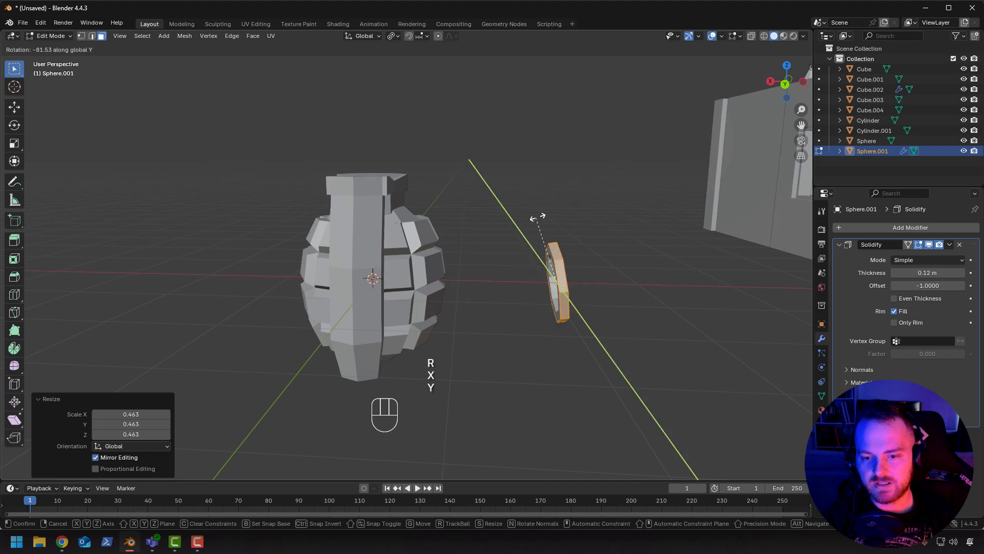
click(539, 226)
Move the ring along X and Z to the grenade's side below the neck, then 0.267 m along Y.
key(g)
key(x)
click(417, 246)
middle_drag(417, 246, 320, 267)
key(g)
key(z)
click(333, 213)
middle_drag(334, 213, 413, 266)
key(g)
key(x)
key(y)
click(354, 246)
Rotate the ring 30° about the global Y axis to tilt it against the grenade body.
key(r)
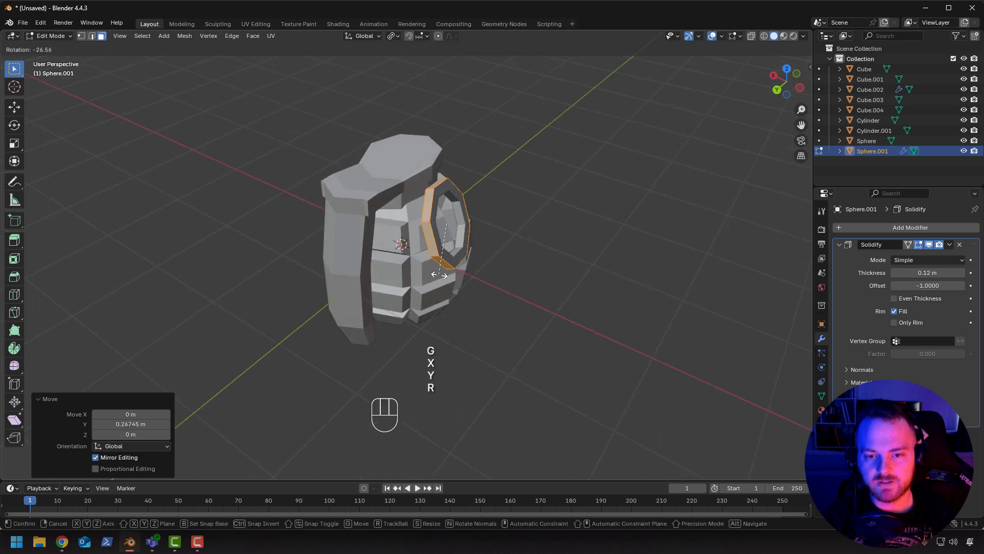
key(x)
key(y)
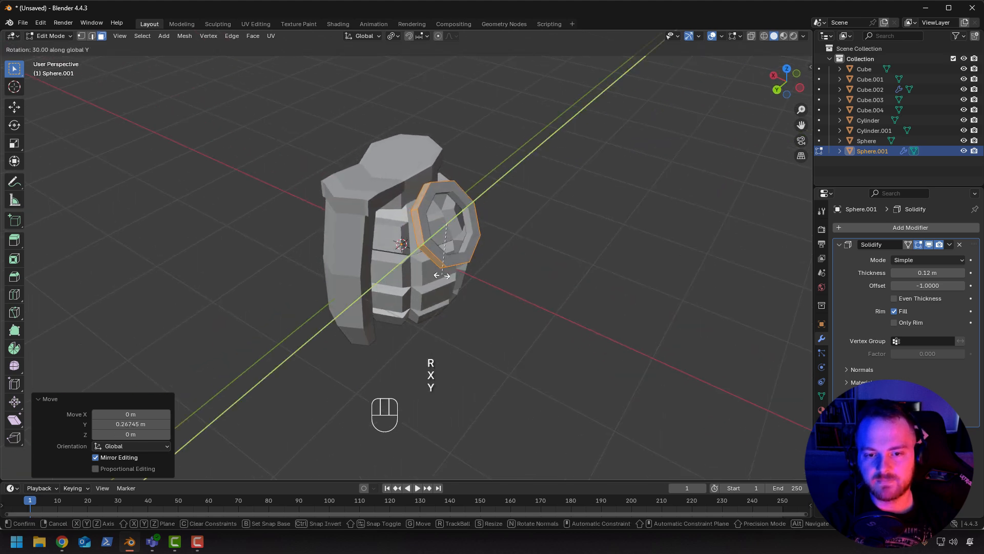
click(441, 276)
Adjust the tilted ring's position along X and Z so it hangs against the grenade's upper body.
middle_drag(474, 281, 419, 292)
key(g)
key(x)
click(488, 248)
key(g)
key(z)
click(461, 285)
key(g)
key(z)
click(334, 274)
Rotate the ring -16.5° about the global Z axis.
key(r)
key(z)
click(367, 312)
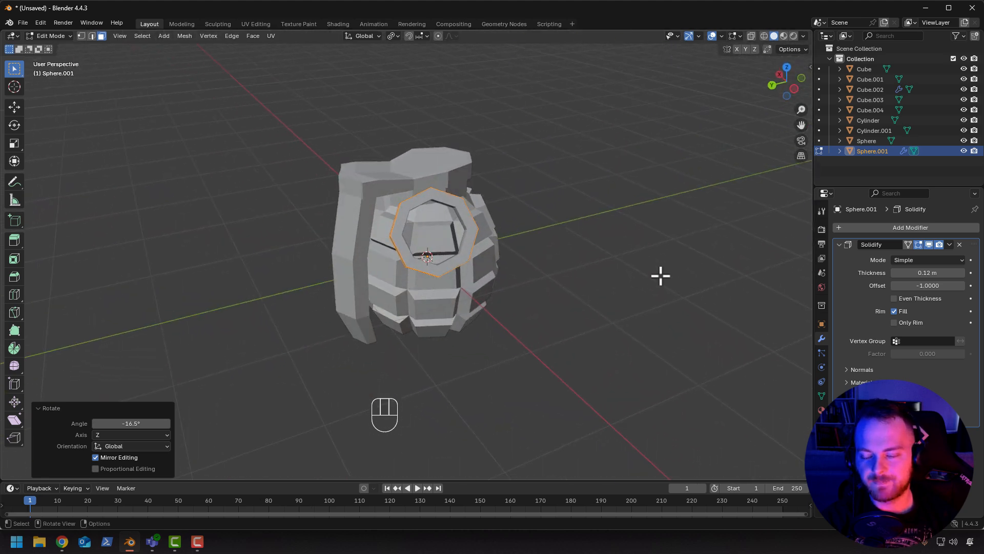
Apply the Solidify modifier on the pull ring in Object Mode.
click(949, 245)
key(Tab)
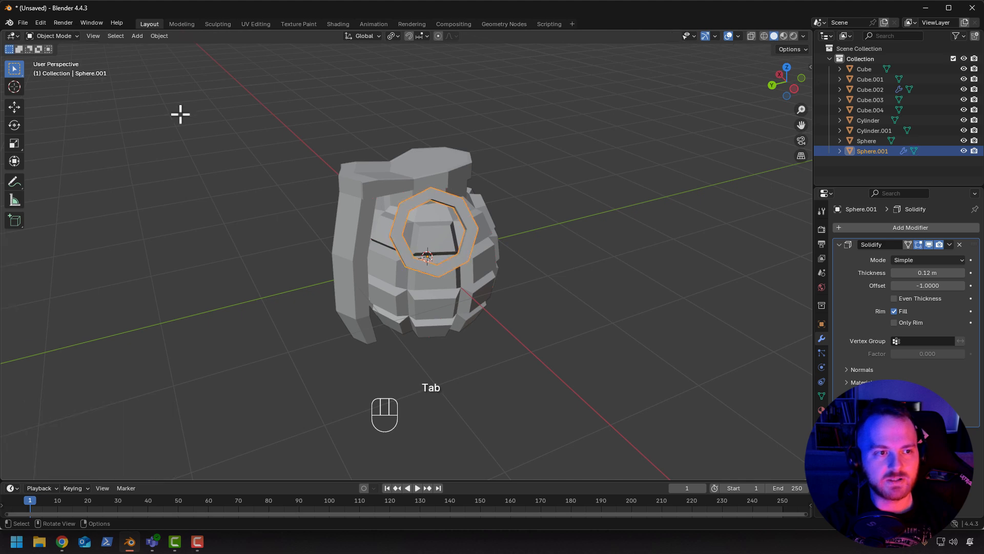
click(950, 245)
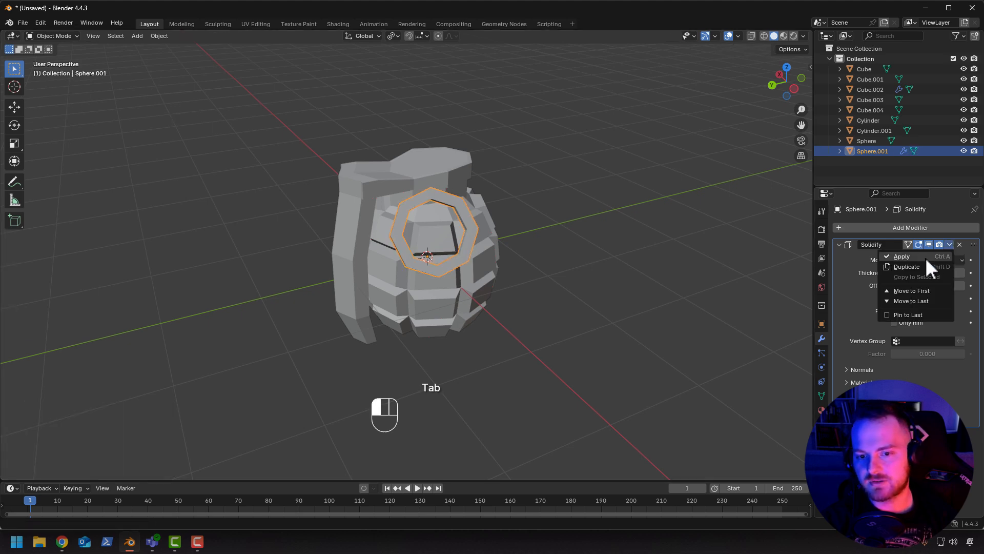
click(925, 256)
Join the pull ring and the grenade body into one object.
middle_drag(574, 269, 429, 277)
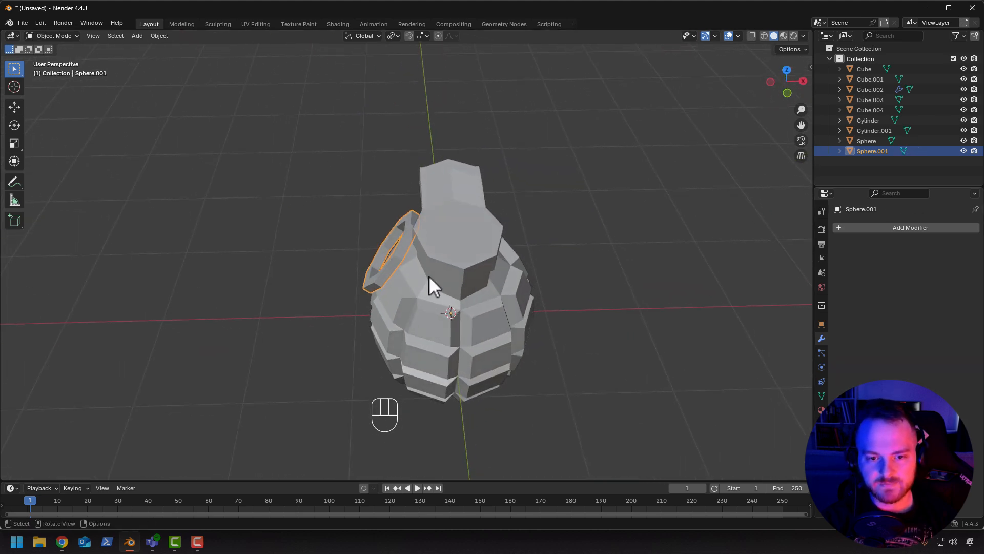
shift+click(447, 253)
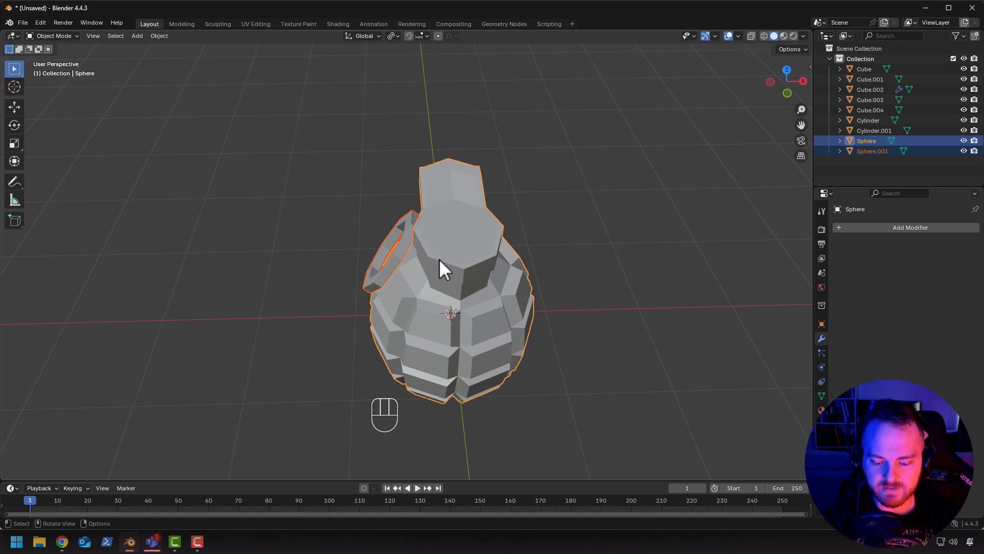
key(ctrl+j)
mouse_move(278, 287)
middle_down()
mouse_move(325, 240)
mouse_move(306, 242)
mouse_move(294, 285)
middle_up()
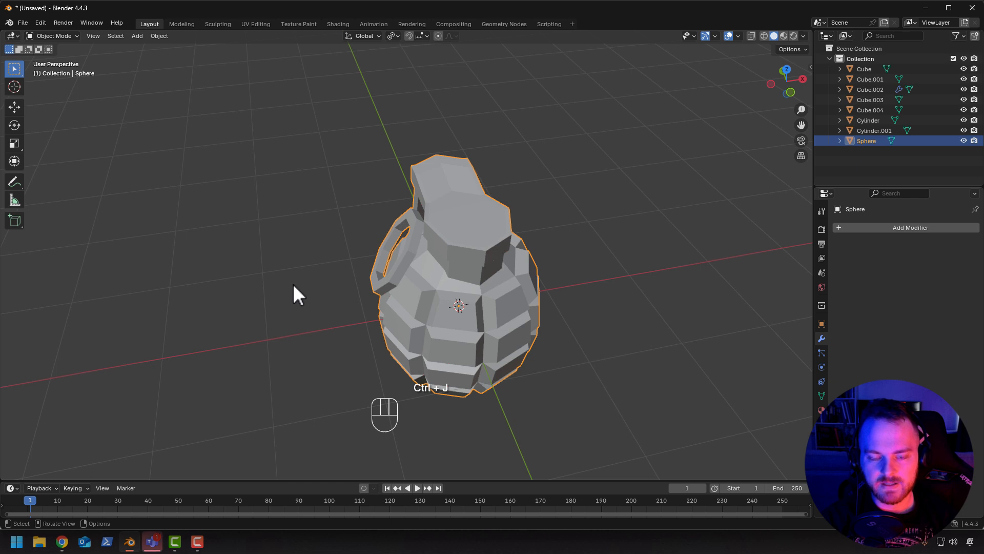
key(shift+a)
click(337, 334)
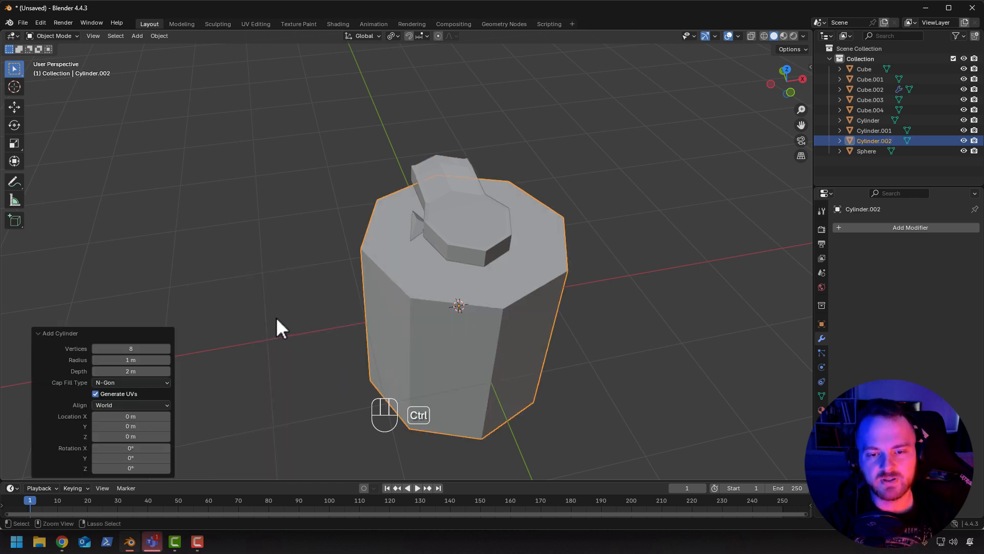
key(ctrl+z)
Add a scaled-down 8-sided cylinder within the grenade's mesh and raise it about 1.78 m along Z above the neck.
key(Tab)
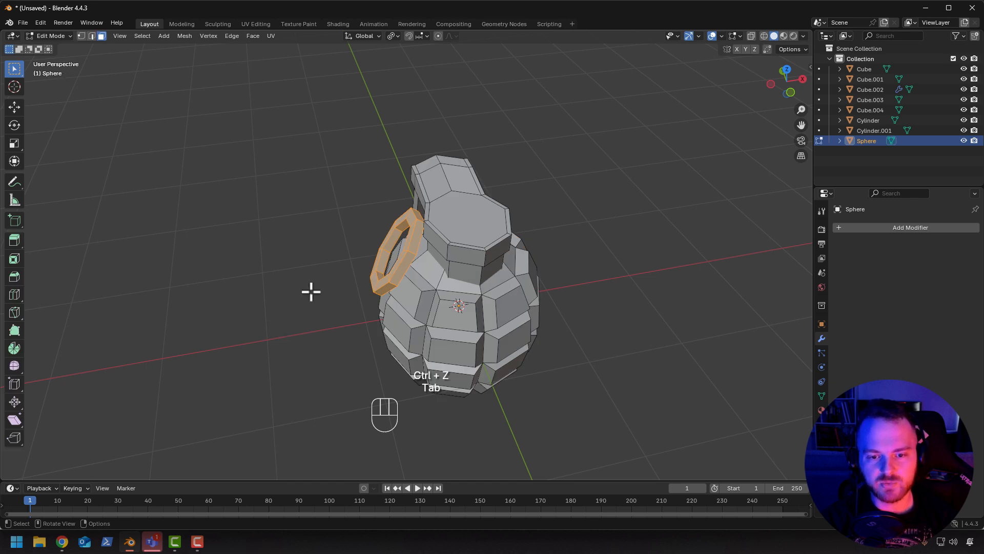
key(shift+a)
click(281, 291)
key(s)
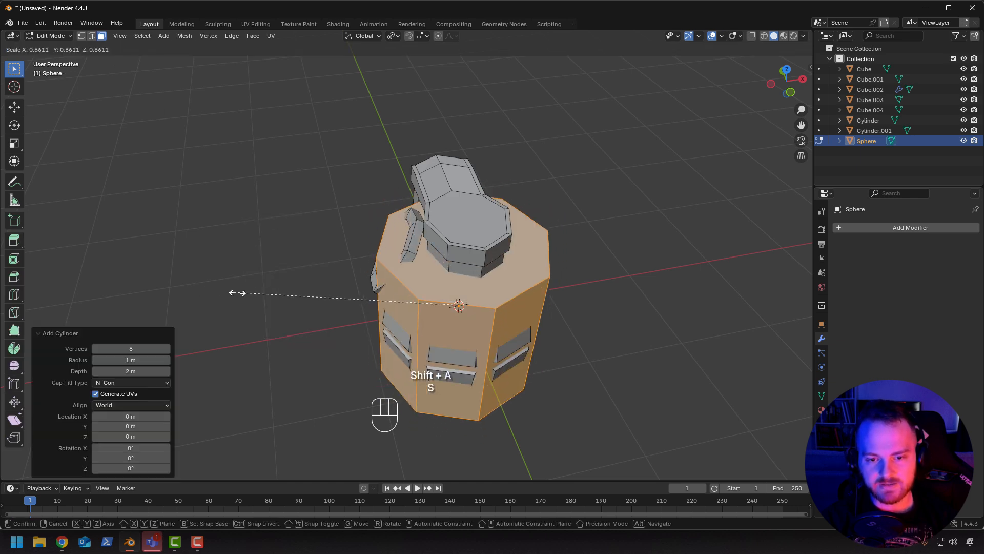
click(238, 293)
key(g)
key(z)
click(321, 152)
Rotate the cylinder 90° about the global Y axis and thin it into a pin by scaling Y and Z to about 0.108.
key(r)
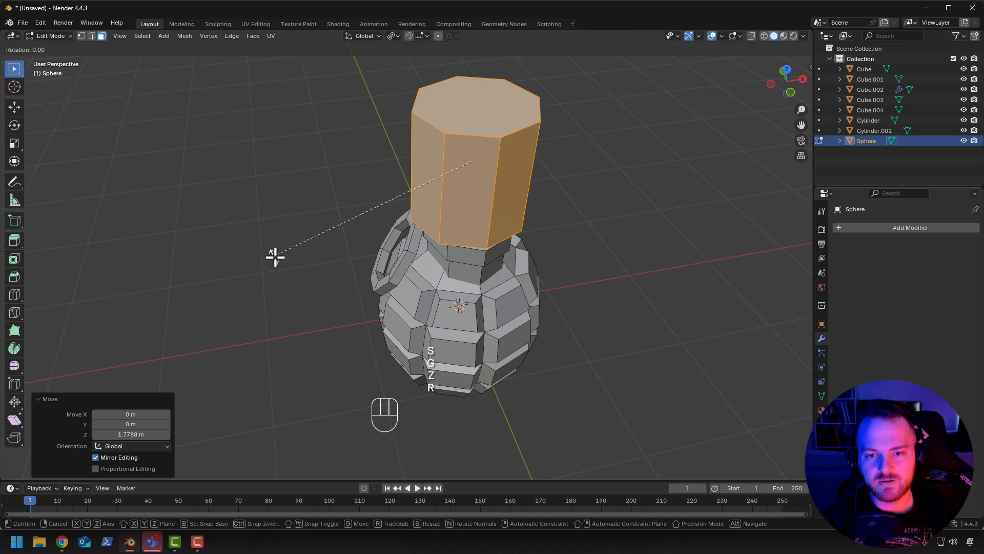
text(xy90)
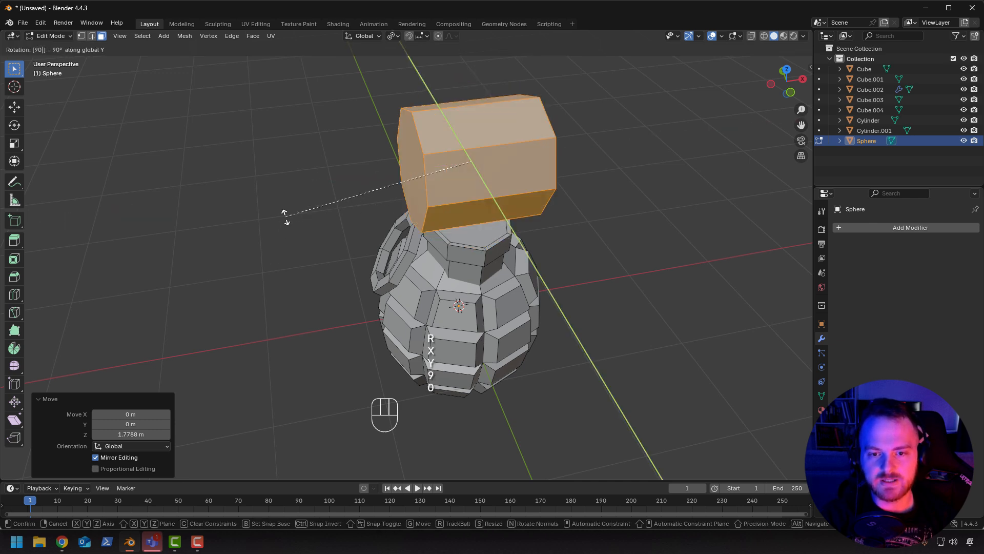
key(Return)
key(s)
key(shift+z)
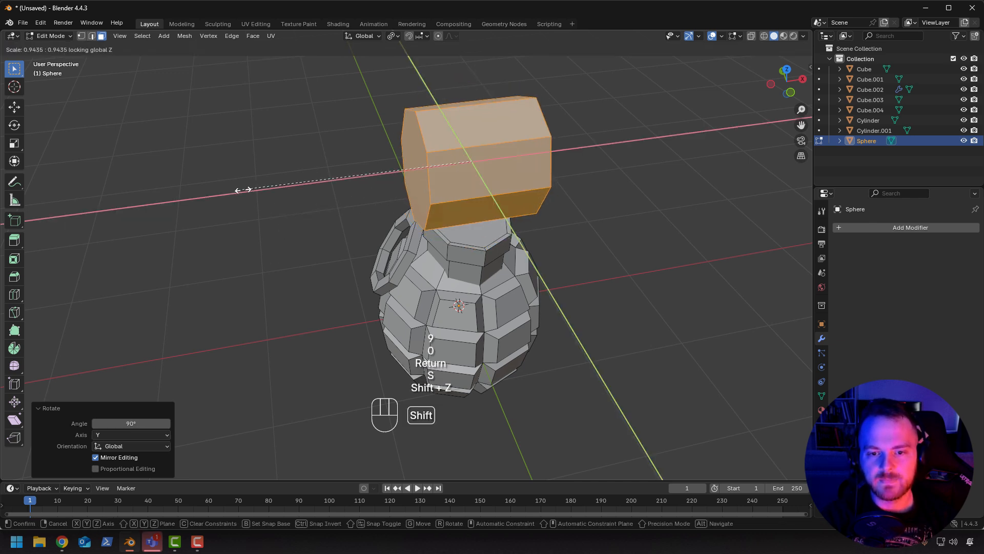
key(shift+x)
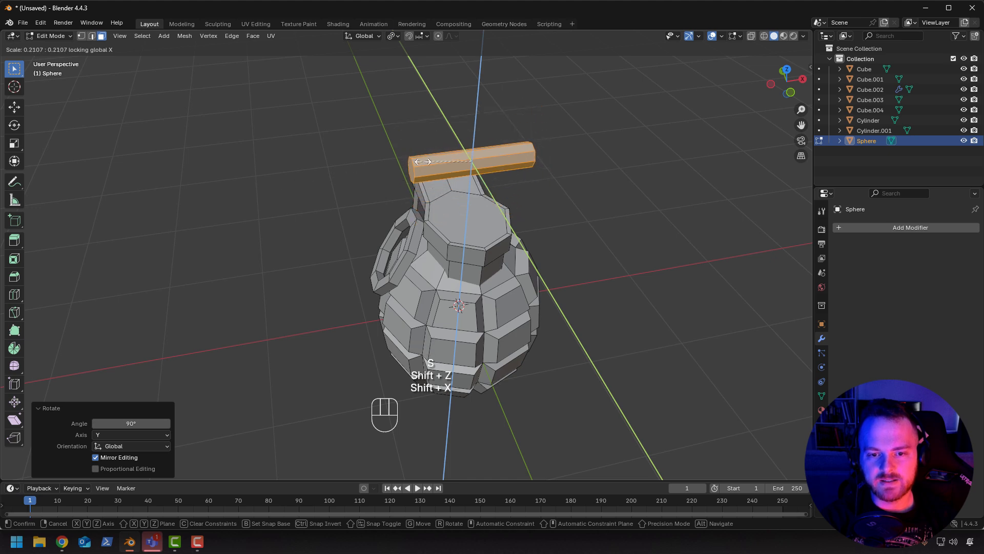
click(443, 163)
Move the pin through the grenade's neck, about -0.77 m along Z and 0.21 m along Y.
middle_drag(259, 188, 364, 169)
key(g)
key(z)
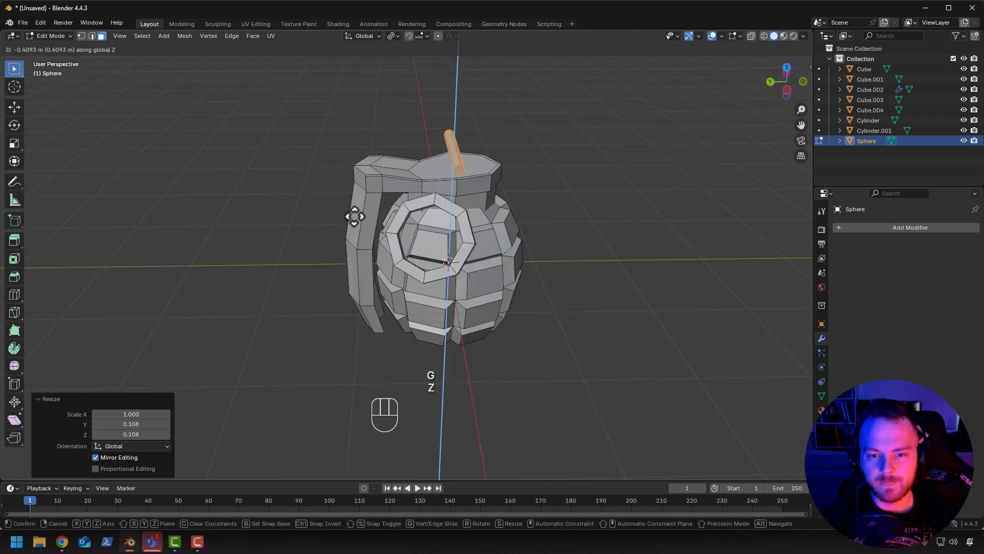
click(348, 242)
key(g)
key(x)
key(y)
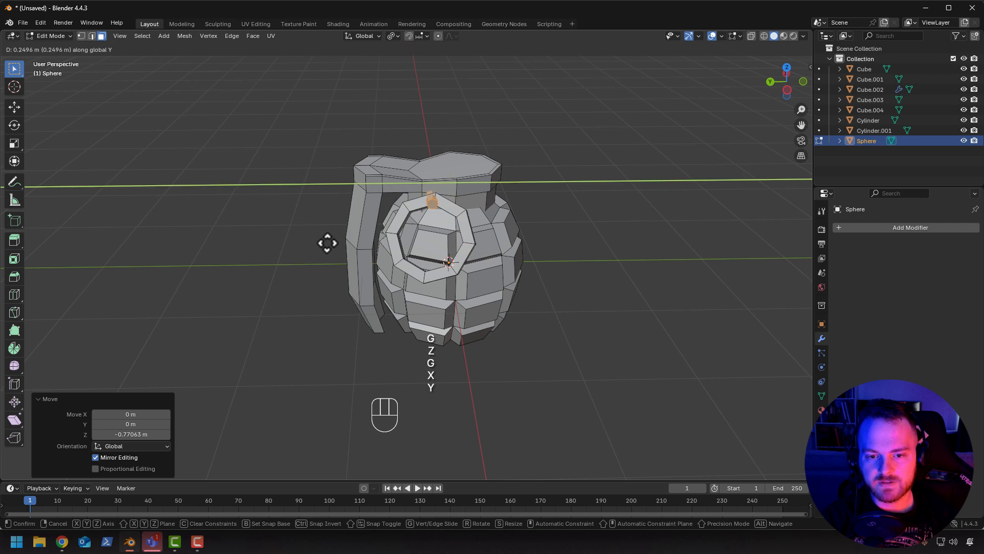
click(330, 242)
Thicken the pin by scaling it up on Y and Z only, keeping its length along X.
key(s)
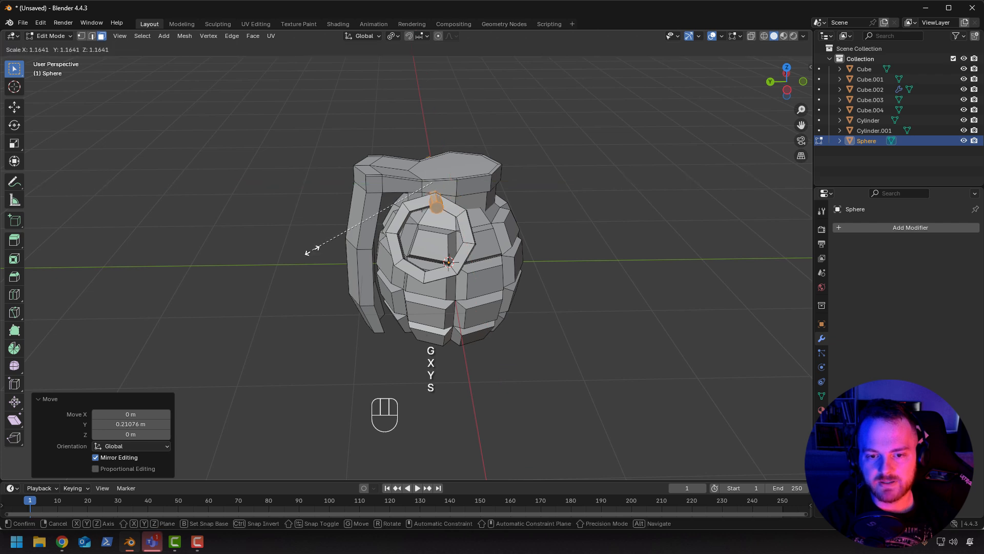
key(shift+z)
key(shift+x)
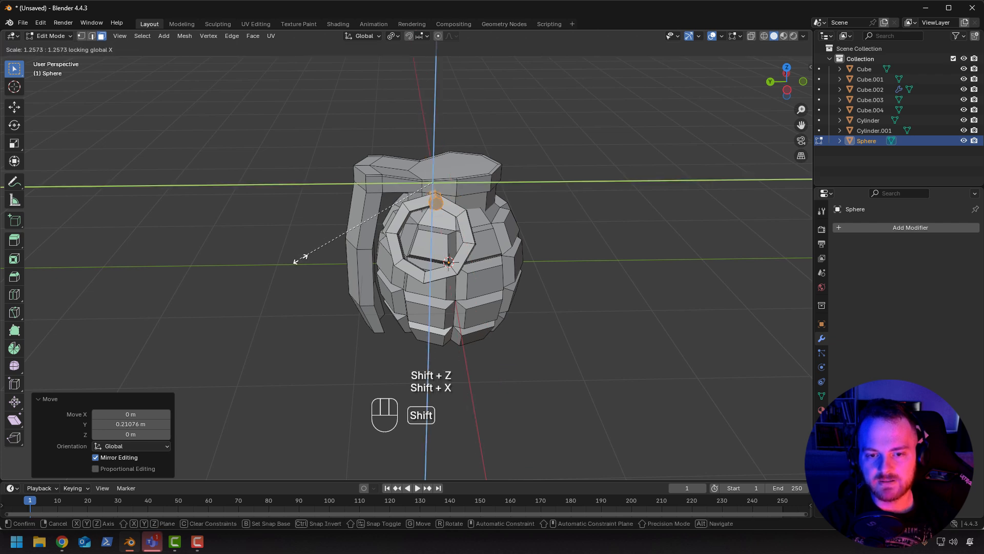
click(246, 279)
Shorten the pin by moving its end face opposite the ring about -0.1 m along X toward the neck.
middle_drag(358, 264, 79, 247)
click(325, 208)
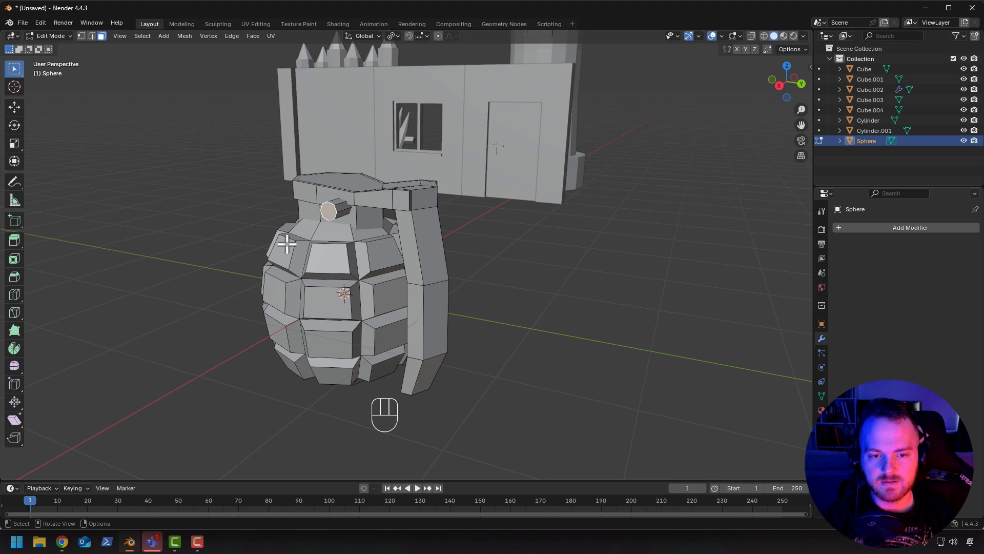
key(g)
key(y)
key(x)
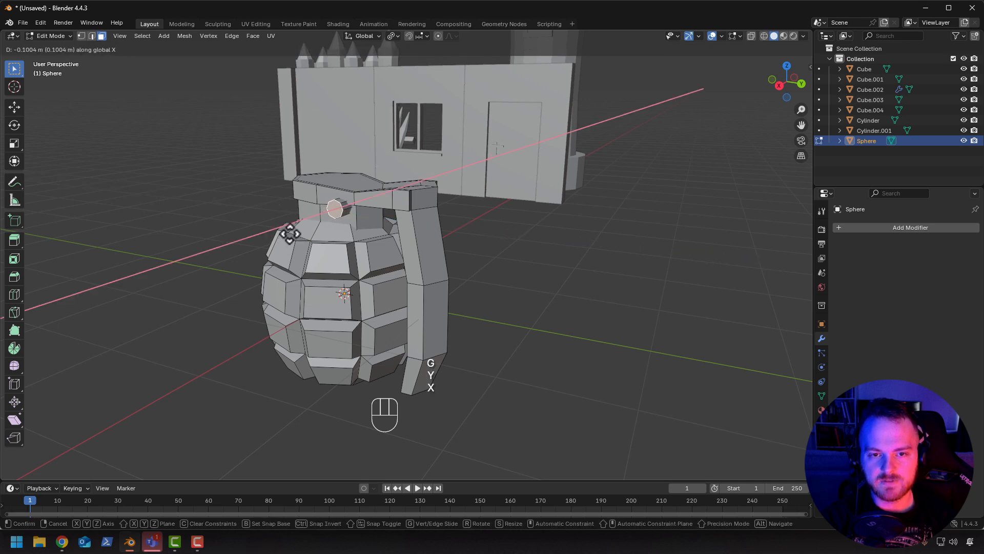
click(290, 234)
Rotate the whole grenade -182° about the global Z axis in Object Mode.
middle_drag(292, 235, 400, 237)
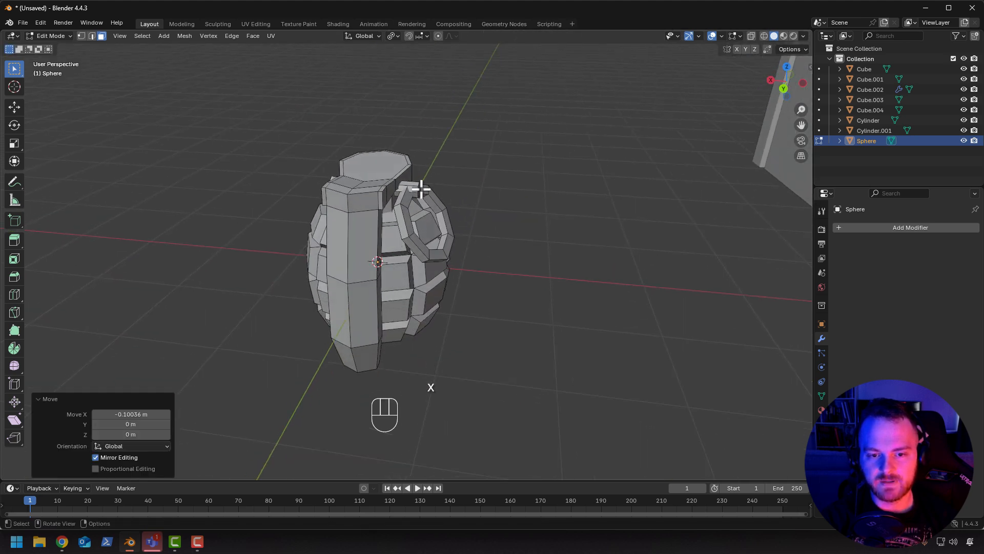
middle_drag(422, 189, 439, 267)
key(Tab)
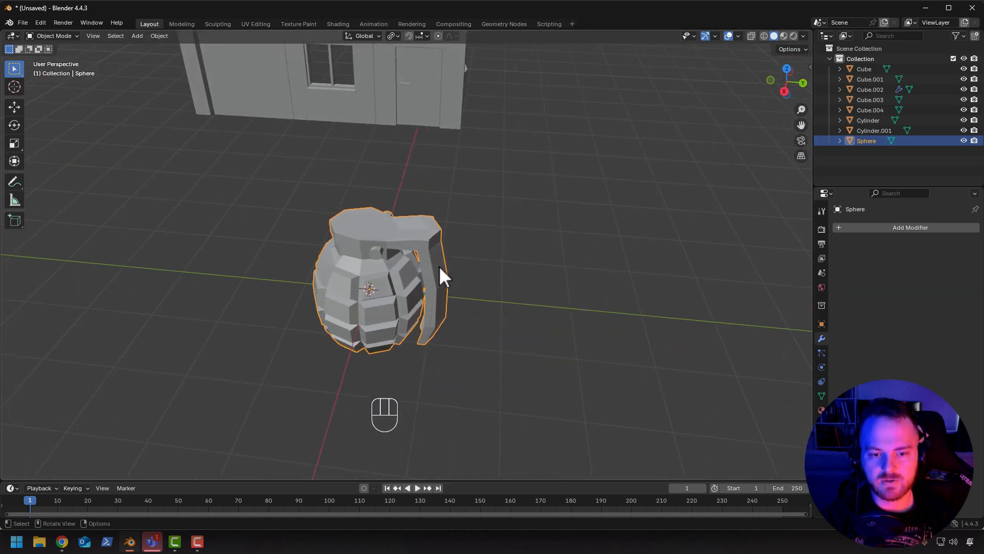
key(r)
key(z)
click(300, 328)
middle_drag(300, 328, 408, 323)
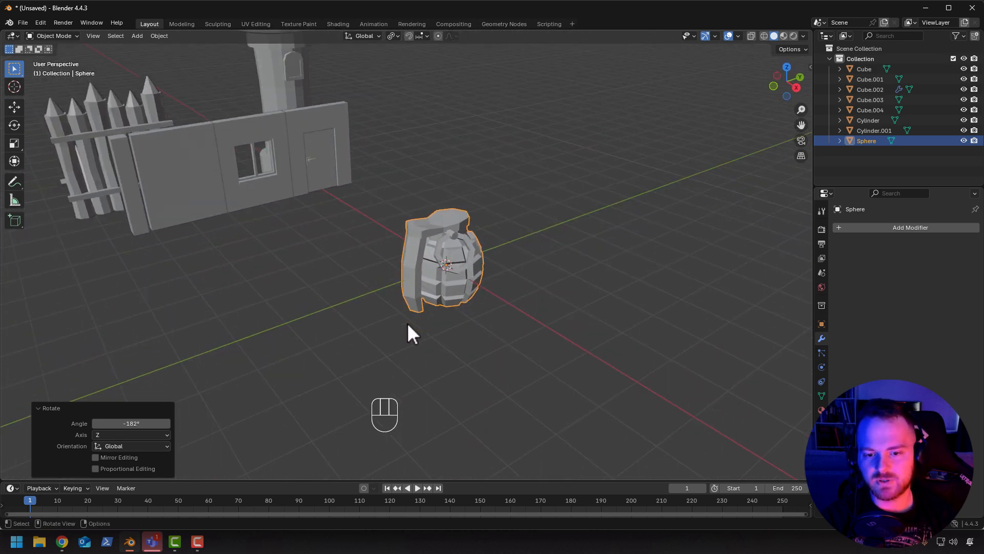
Raise the grenade 1.715 m along the Z axis.
key(g)
key(z)
click(391, 259)
middle_drag(391, 259, 369, 248)
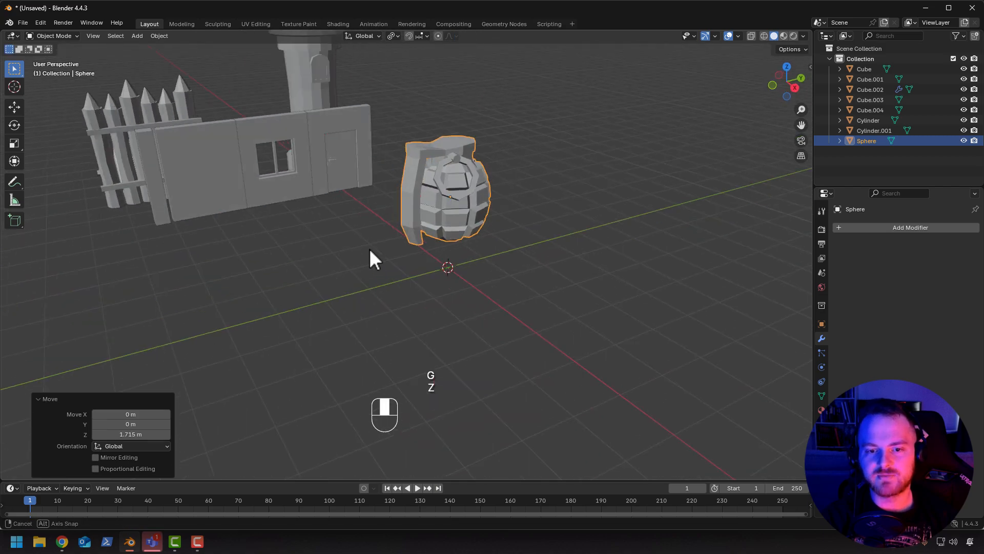